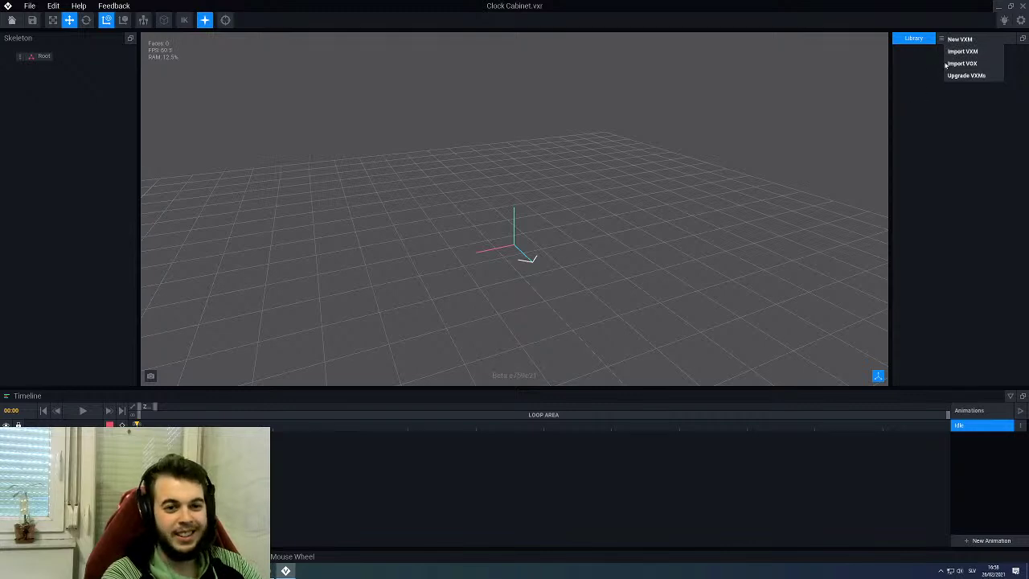
Step: Create a new voxel model named Base in the Clock Cabinet project folder
{"action": "left_click", "coordinate": [957, 38]}
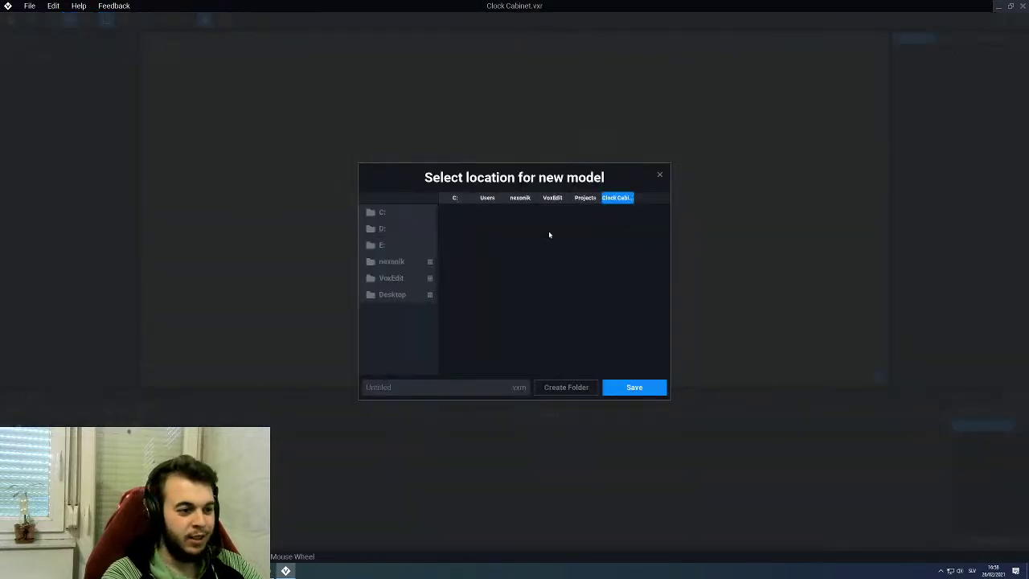
{"action": "left_click", "coordinate": [389, 392]}
{"action": "type", "text": "B"}
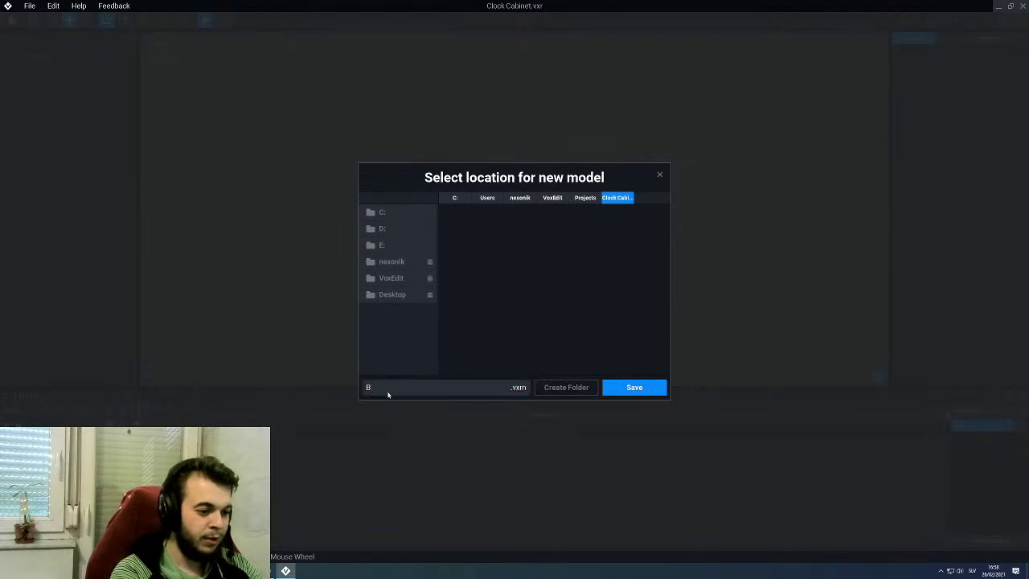
{"action": "type", "text": "ase"}
{"action": "left_click", "coordinate": [664, 389]}
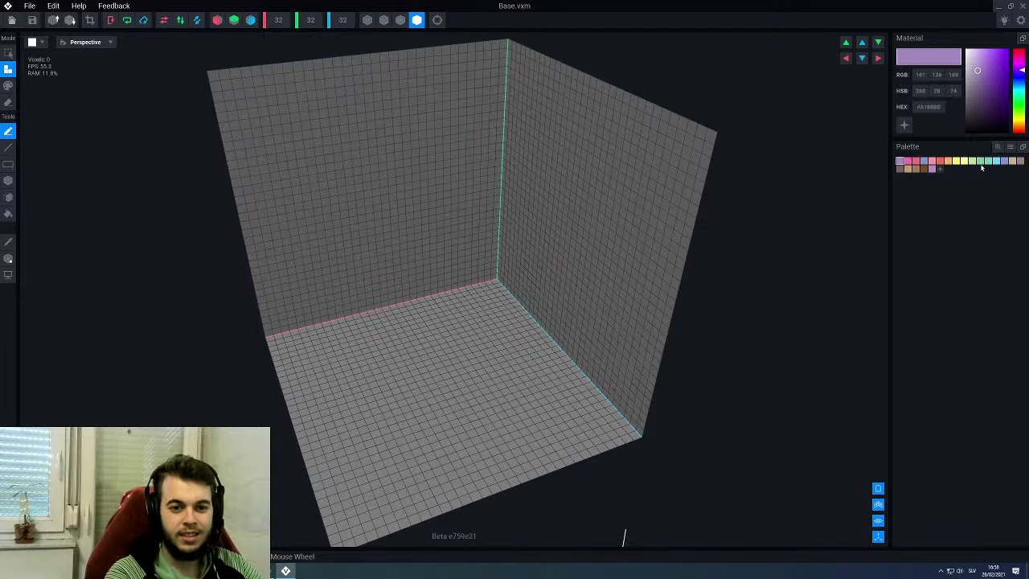
Step: Load the "VE - the sandbox" PNG from the VoxEdit Palettes folder as the color palette
{"action": "left_click", "coordinate": [1011, 146]}
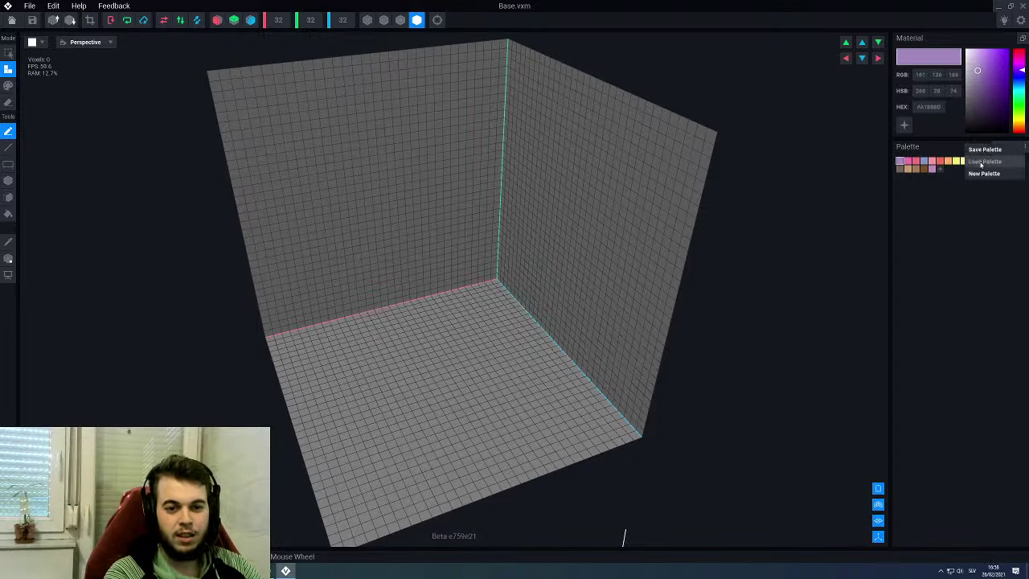
{"action": "left_click", "coordinate": [981, 163]}
{"action": "left_click", "coordinate": [553, 197]}
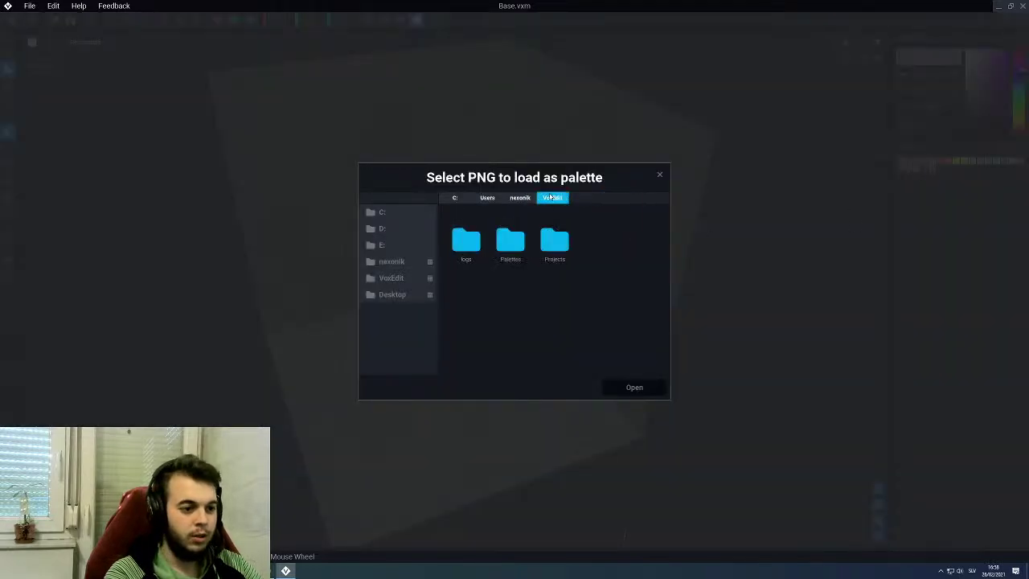
{"action": "double_click", "coordinate": [510, 239]}
{"action": "left_click", "coordinate": [510, 239]}
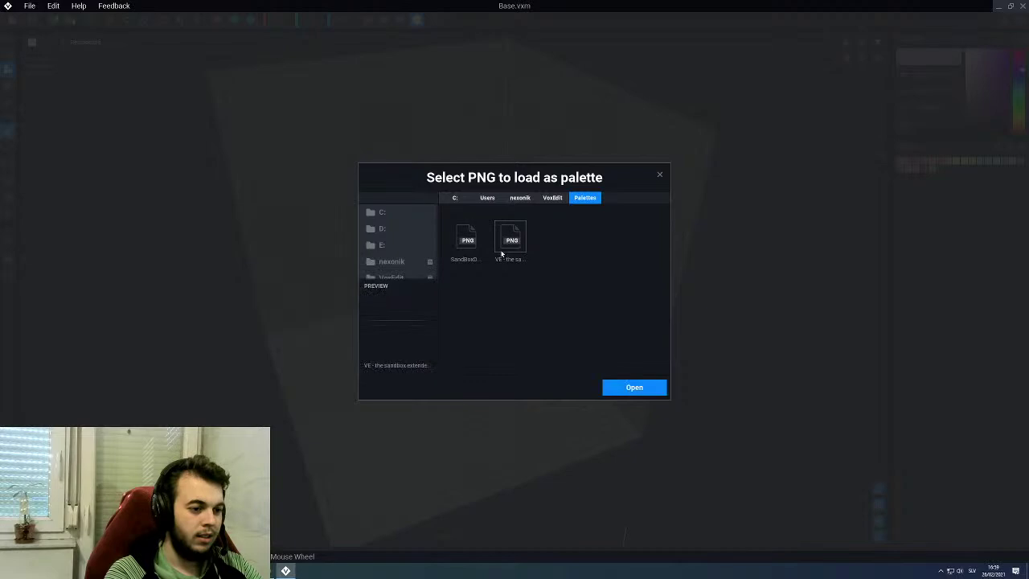
{"action": "left_click", "coordinate": [633, 387]}
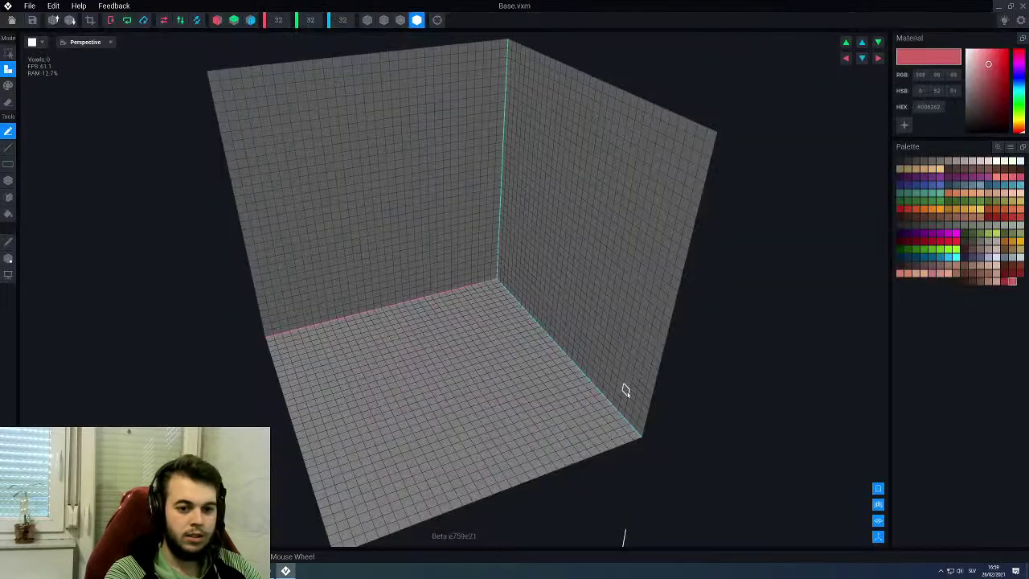
{"action": "scroll", "coordinate": [557, 345], "scroll_direction": "down", "scroll_amount": 3}
{"action": "scroll", "coordinate": [536, 319], "scroll_direction": "up", "scroll_amount": 2}
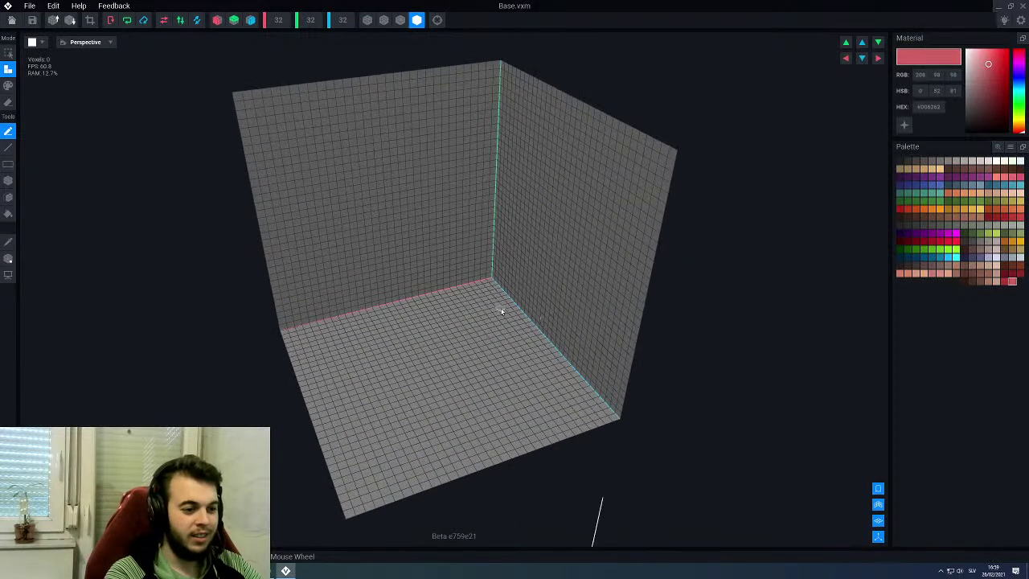
{"action": "middle_click_drag", "start_coordinate": [501, 309], "coordinate": [510, 310]}
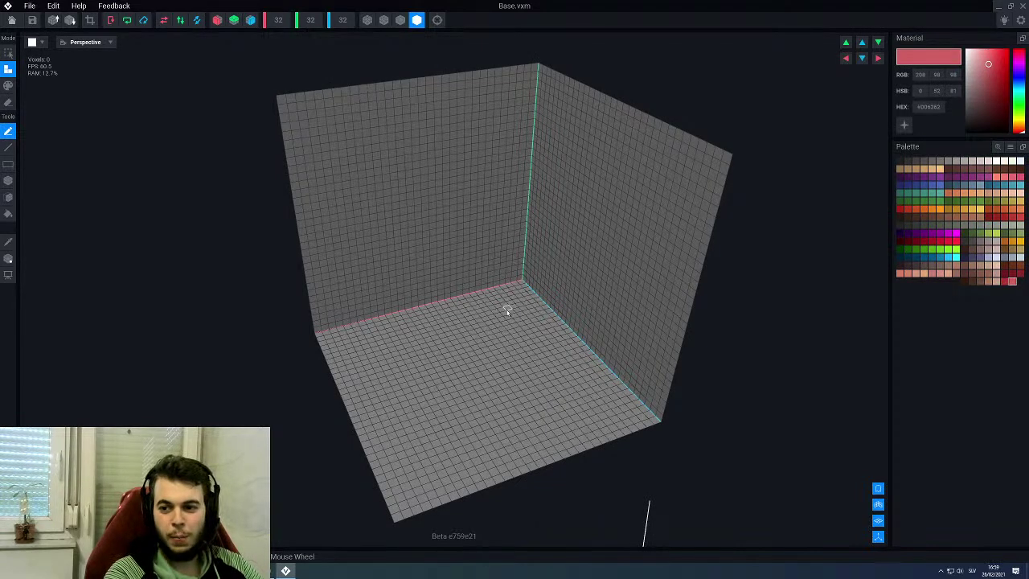
{"action": "scroll", "coordinate": [508, 310], "scroll_direction": "down", "scroll_amount": 1}
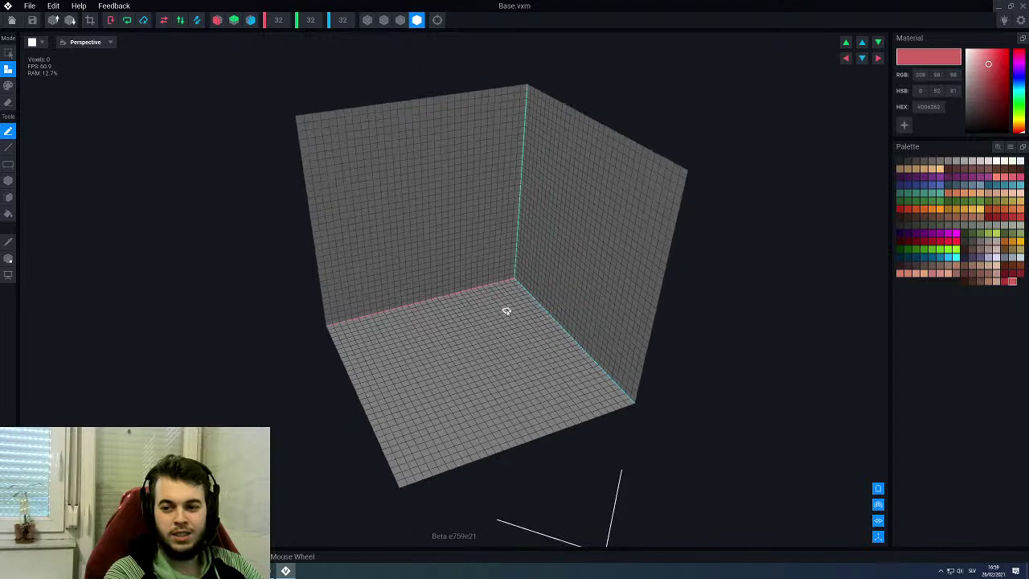
{"action": "middle_click_drag", "start_coordinate": [505, 308], "coordinate": [516, 307]}
{"action": "right_click_drag", "start_coordinate": [515, 307], "coordinate": [551, 297]}
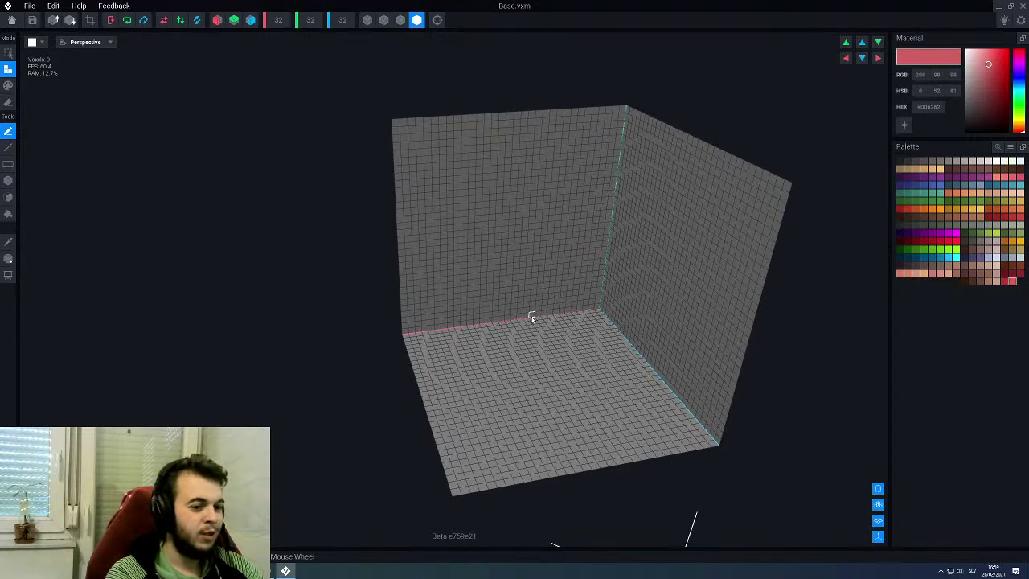
Step: Choose the brown color #66463D and set the model size to 64 wide, 16 high and 64 deep
{"action": "left_click", "coordinate": [965, 169]}
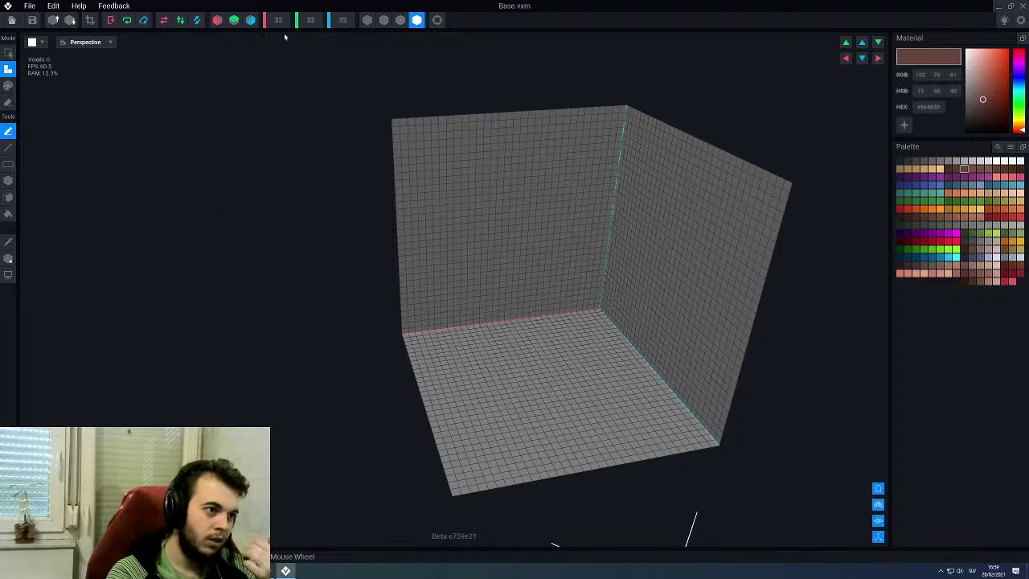
{"action": "scroll", "coordinate": [280, 22], "scroll_direction": "up", "scroll_amount": 3}
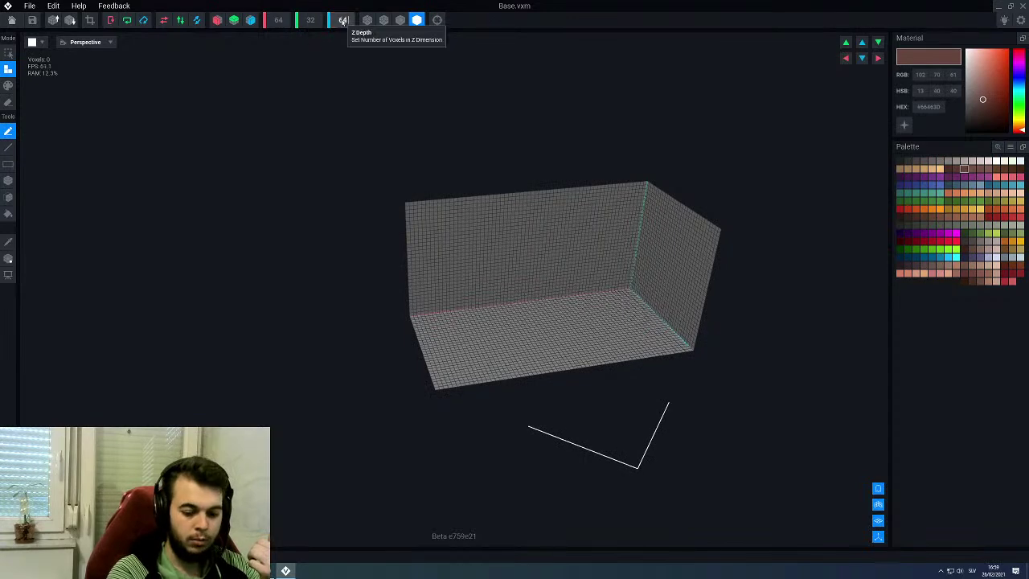
{"action": "scroll", "coordinate": [343, 22], "scroll_direction": "up", "scroll_amount": 3}
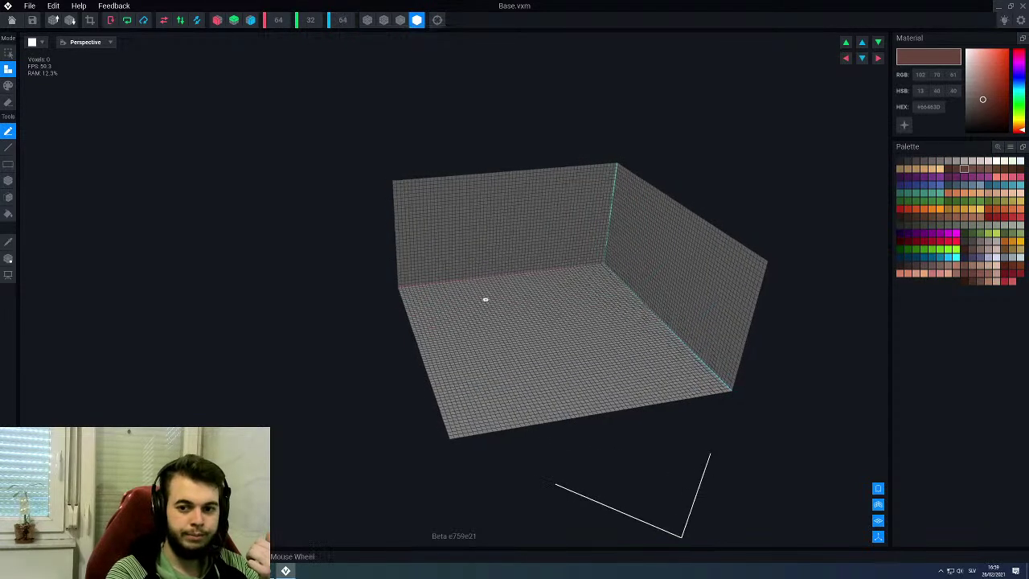
{"action": "scroll", "coordinate": [498, 297], "scroll_direction": "up", "scroll_amount": 2}
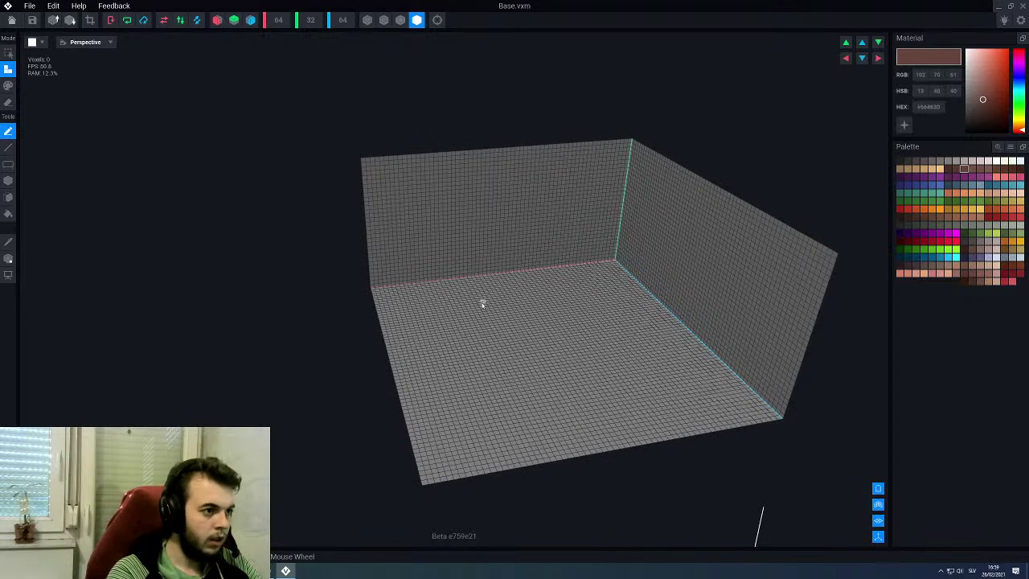
{"action": "left_click", "coordinate": [310, 25]}
{"action": "type", "text": "16"}
{"action": "key", "text": "Return"}
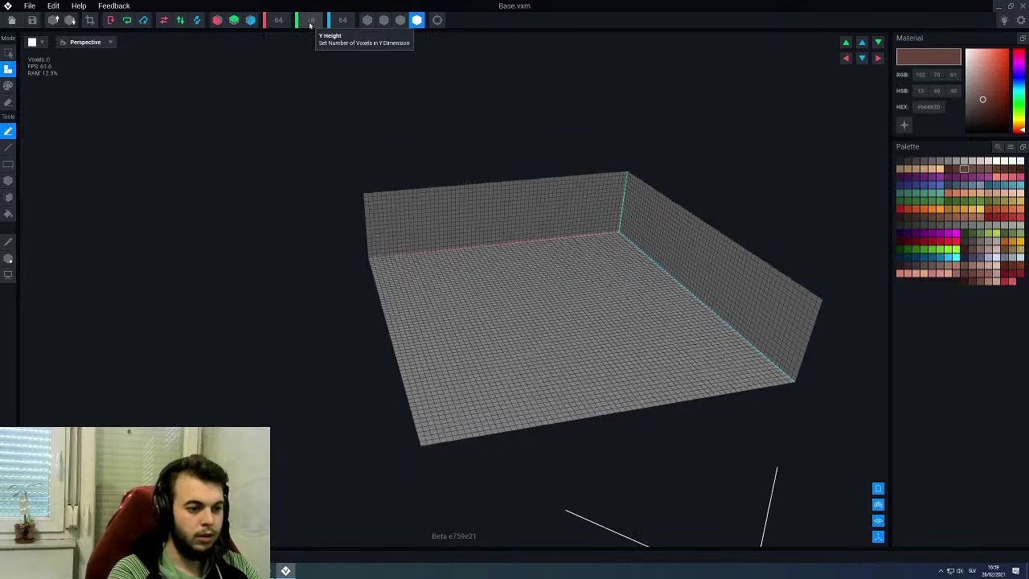
{"action": "scroll", "coordinate": [335, 184], "scroll_direction": "up", "scroll_amount": 1}
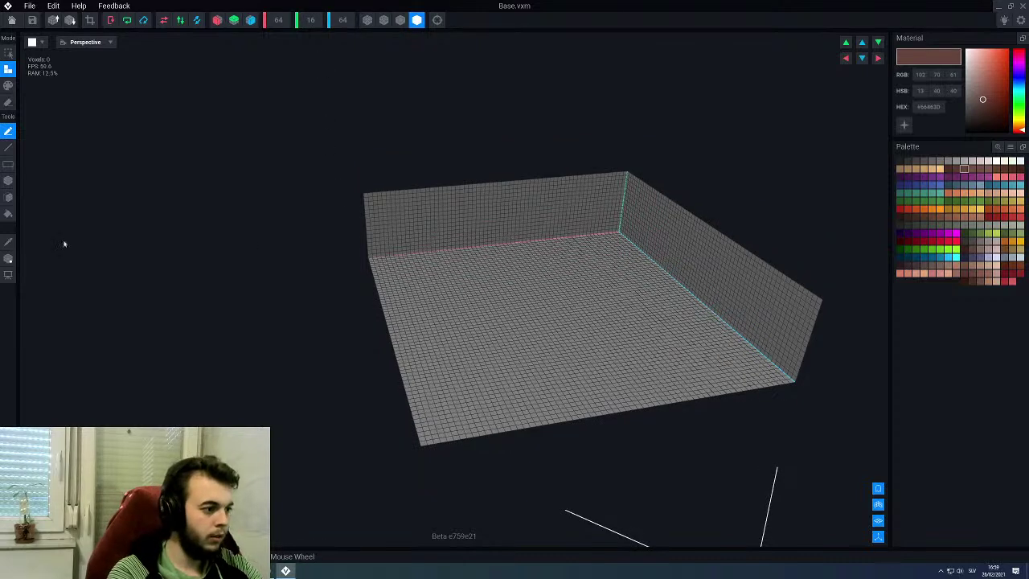
Step: Move the model's pivot to the centre of the floor, at Y 0 and Z 32
{"action": "left_click", "coordinate": [8, 258]}
{"action": "left_click_drag", "start_coordinate": [508, 277], "coordinate": [439, 291]}
{"action": "left_click_drag", "start_coordinate": [547, 313], "coordinate": [587, 352]}
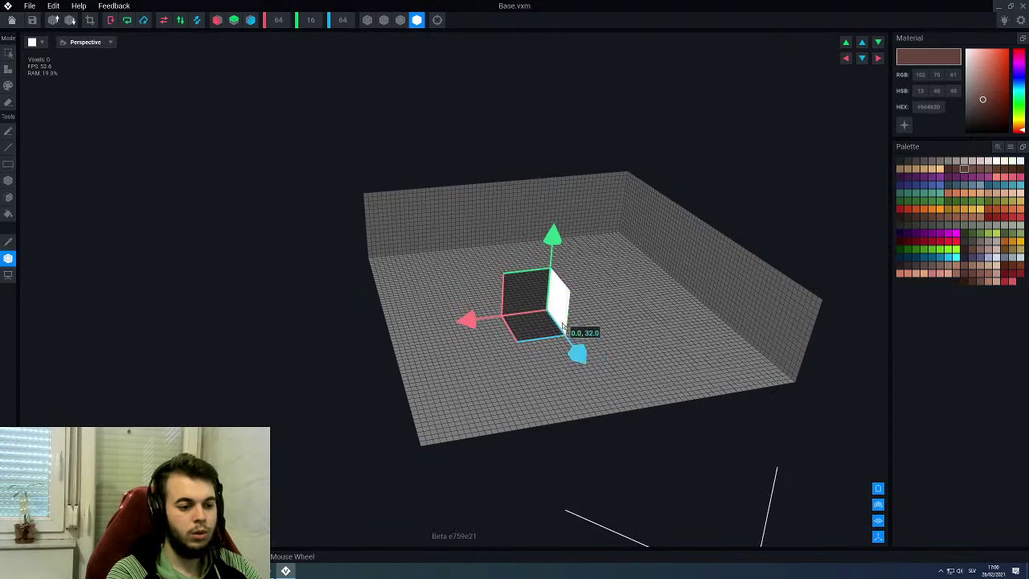
{"action": "scroll", "coordinate": [565, 327], "scroll_direction": "up", "scroll_amount": 2}
{"action": "left_click", "coordinate": [7, 262]}
Step: Fill the entire model volume with brown voxels using the fill tool
{"action": "middle_click_drag", "start_coordinate": [572, 347], "coordinate": [425, 347]}
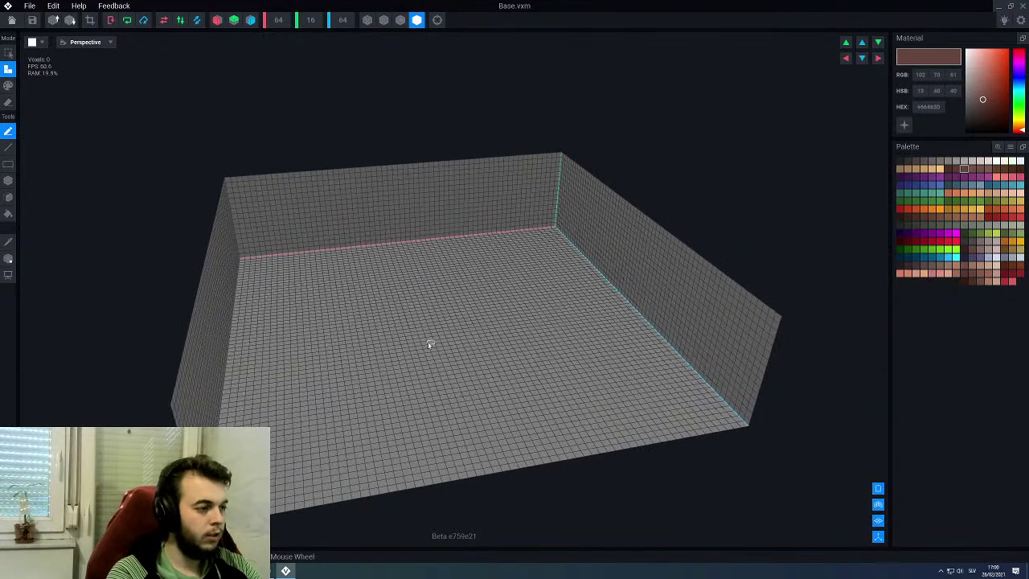
{"action": "key", "text": "f"}
{"action": "key", "text": "l"}
{"action": "key", "text": "g"}
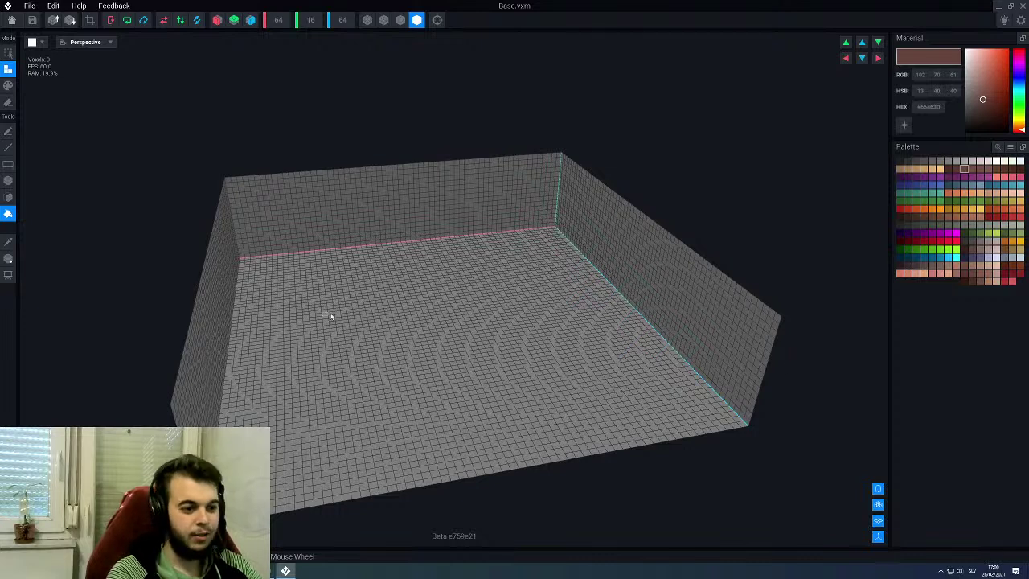
{"action": "left_click", "coordinate": [291, 372]}
{"action": "right_click_drag", "start_coordinate": [285, 368], "coordinate": [241, 301]}
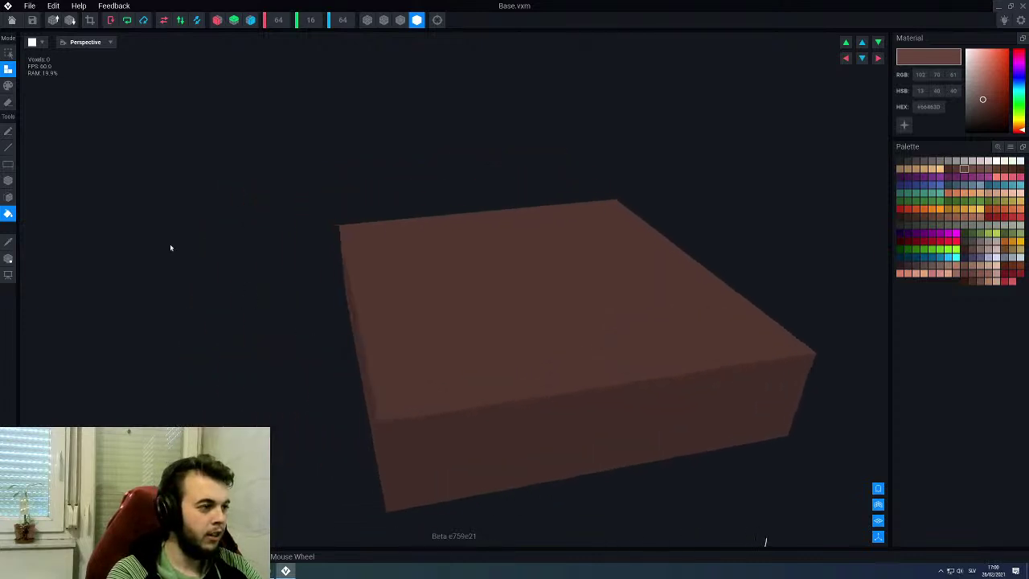
Step: Return to the Clock Cabinet rig and create a child node named Base under Root
{"action": "left_click", "coordinate": [10, 21]}
{"action": "left_click", "coordinate": [442, 185]}
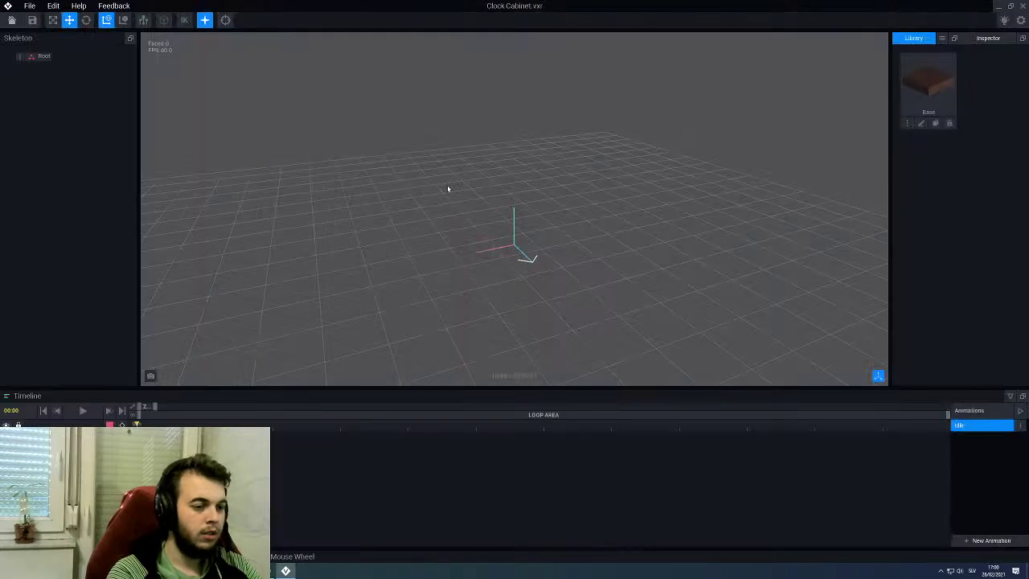
{"action": "right_click", "coordinate": [20, 56]}
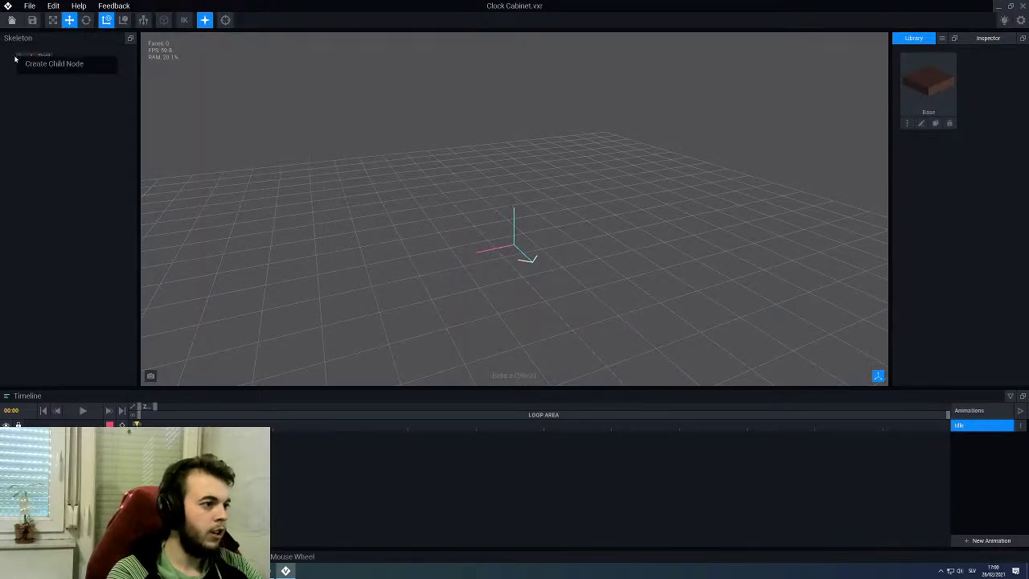
{"action": "left_click", "coordinate": [48, 66]}
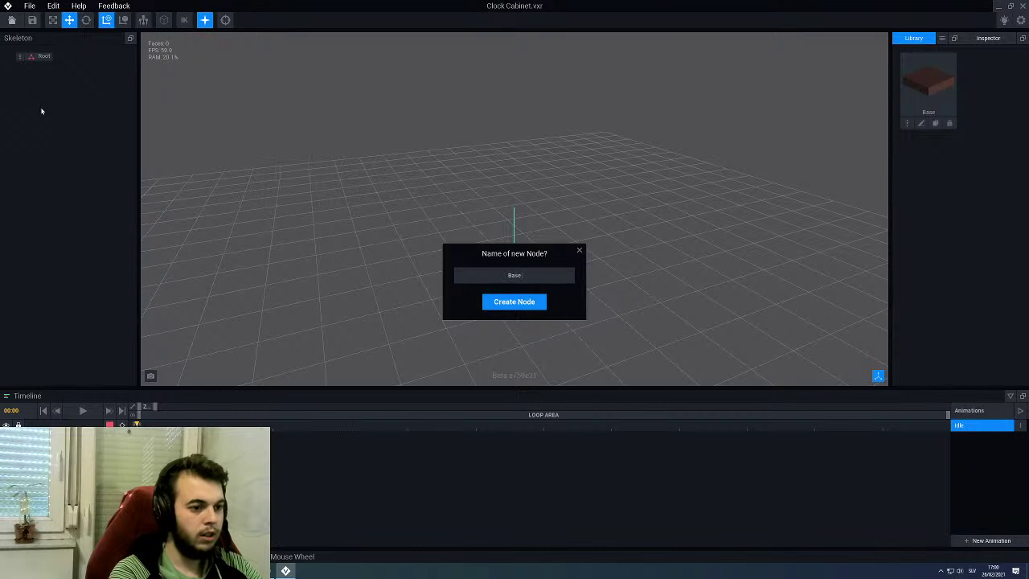
{"action": "key", "text": "Return"}
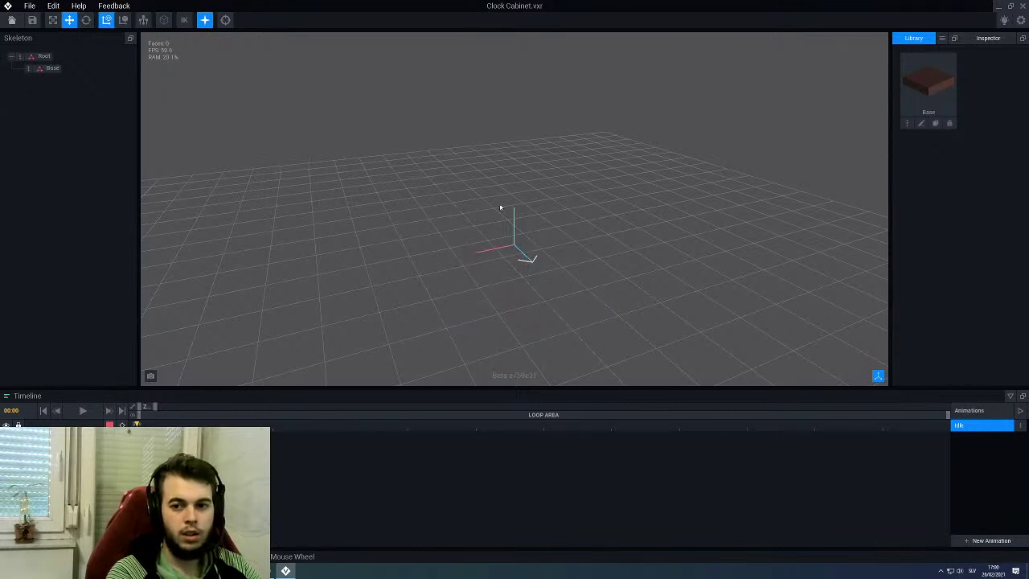
Step: Attach the Base model from the library to the Base node in the skeleton
{"action": "left_click_drag", "start_coordinate": [928, 81], "coordinate": [44, 74]}
{"action": "right_click_drag", "start_coordinate": [456, 178], "coordinate": [456, 178]}
{"action": "right_click_drag", "start_coordinate": [547, 271], "coordinate": [543, 271]}
{"action": "middle_click_drag", "start_coordinate": [542, 271], "coordinate": [541, 274]}
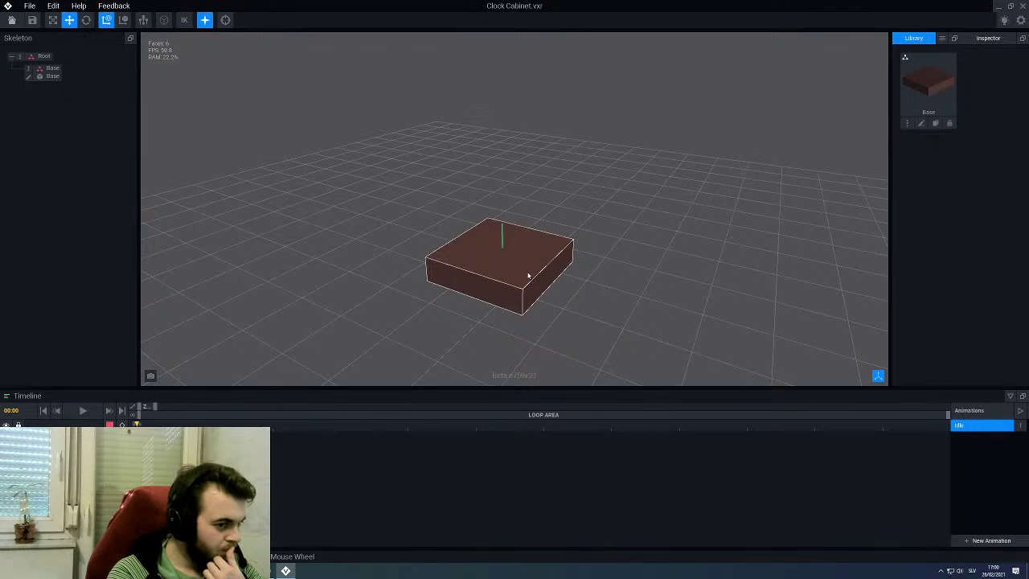
Step: Examine the Base block's position on the grid from above and from underneath
{"action": "left_click", "coordinate": [526, 275]}
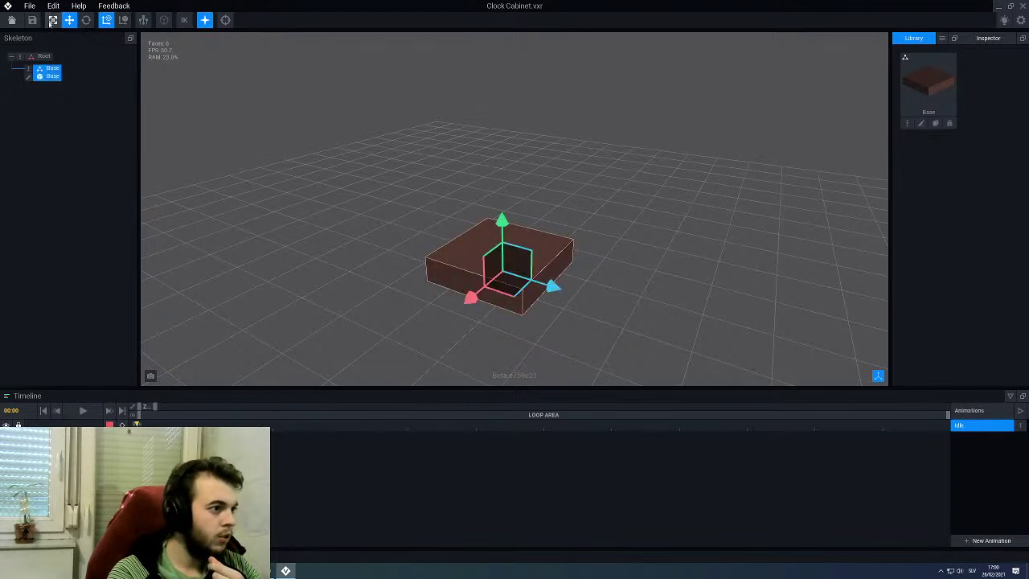
{"action": "right_click_drag", "start_coordinate": [531, 274], "coordinate": [537, 271]}
{"action": "left_click", "coordinate": [338, 186]}
{"action": "right_click_drag", "start_coordinate": [461, 331], "coordinate": [502, 334]}
{"action": "scroll", "coordinate": [527, 331], "scroll_direction": "up", "scroll_amount": 4}
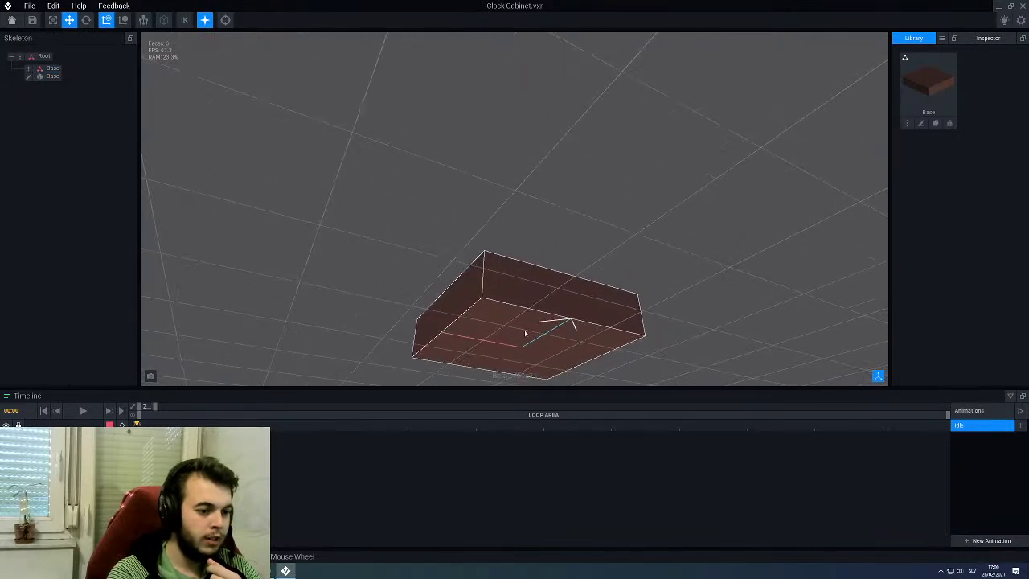
{"action": "right_click_drag", "start_coordinate": [502, 288], "coordinate": [498, 287]}
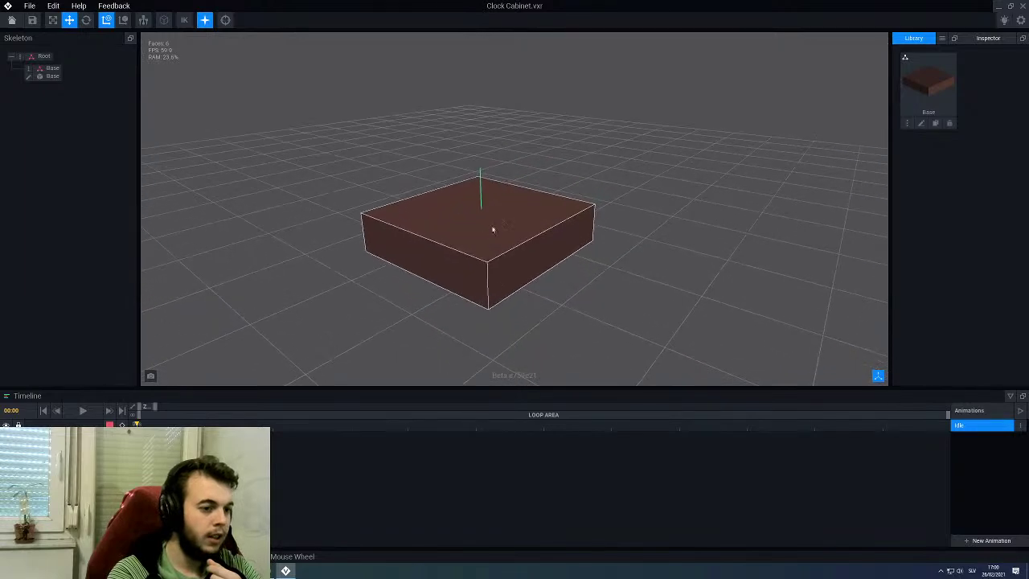
{"action": "middle_click_drag", "start_coordinate": [460, 224], "coordinate": [505, 235]}
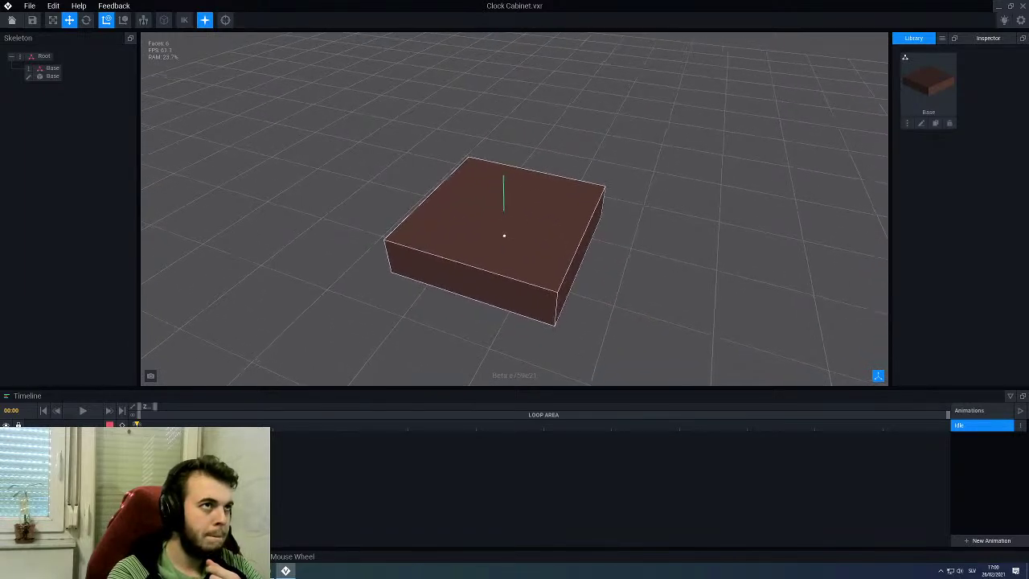
{"action": "right_click_drag", "start_coordinate": [504, 235], "coordinate": [502, 237]}
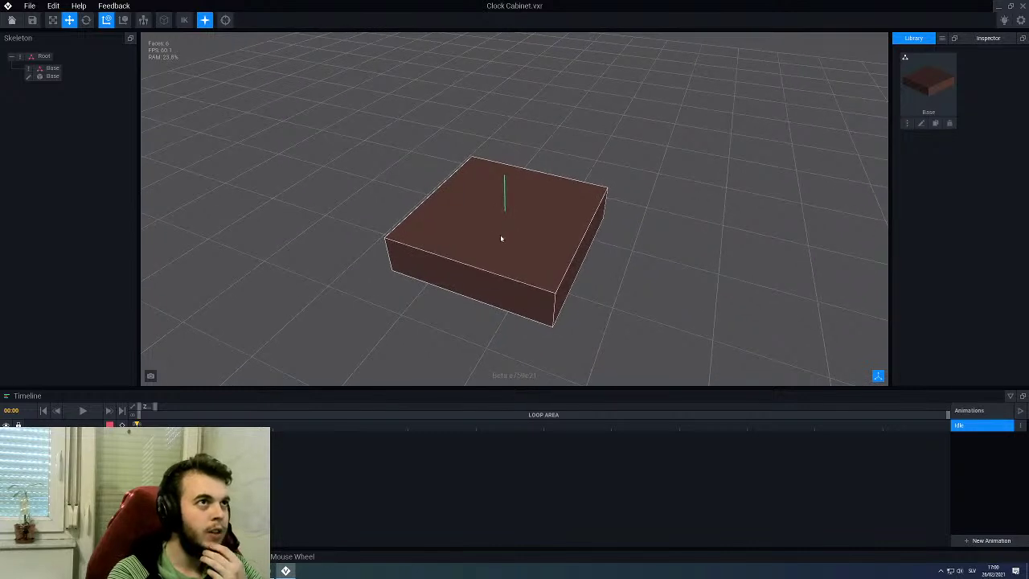
{"action": "left_click", "coordinate": [288, 154]}
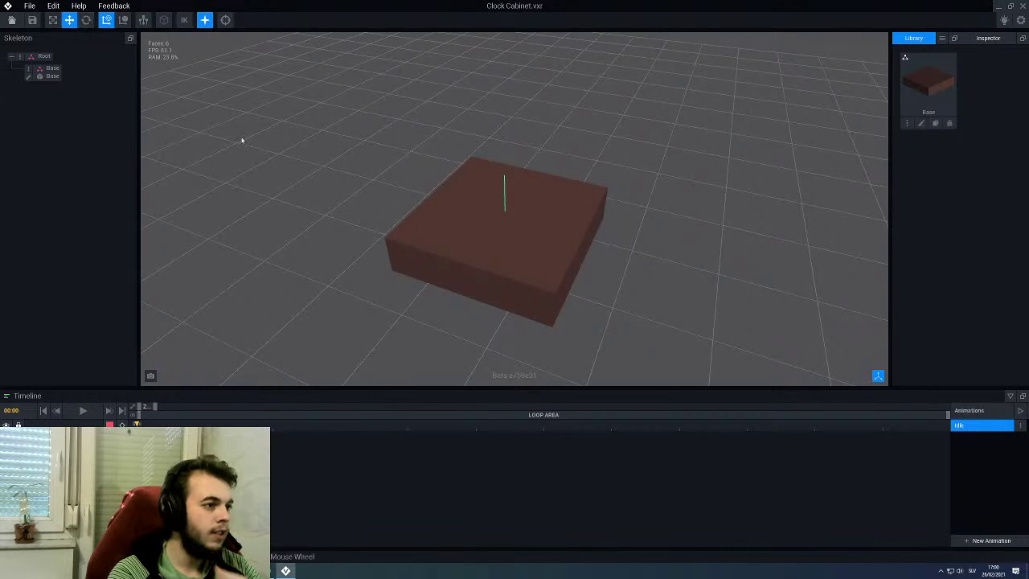
Step: Move the Base block 32 units along the blue Z axis and deselect it
{"action": "left_click", "coordinate": [474, 230]}
{"action": "left_click_drag", "start_coordinate": [552, 262], "coordinate": [639, 280]}
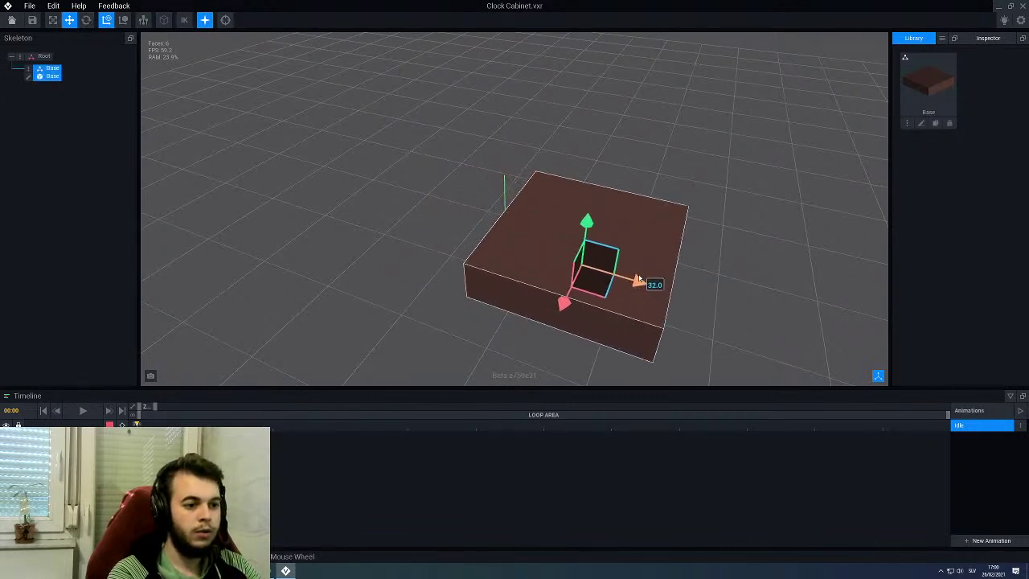
{"action": "right_click_drag", "start_coordinate": [640, 278], "coordinate": [675, 256]}
{"action": "left_click", "coordinate": [407, 301]}
{"action": "right_click_drag", "start_coordinate": [407, 301], "coordinate": [537, 253]}
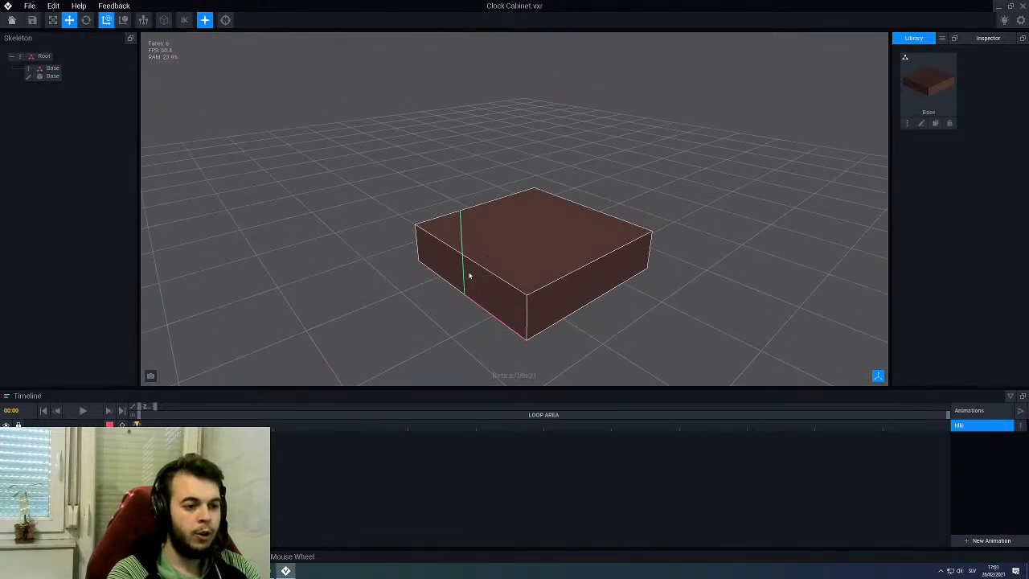
{"action": "right_click_drag", "start_coordinate": [465, 288], "coordinate": [410, 261]}
{"action": "right_click_drag", "start_coordinate": [513, 260], "coordinate": [504, 259]}
{"action": "scroll", "coordinate": [504, 260], "scroll_direction": "down", "scroll_amount": 2}
{"action": "right_click_drag", "start_coordinate": [584, 260], "coordinate": [774, 234]}
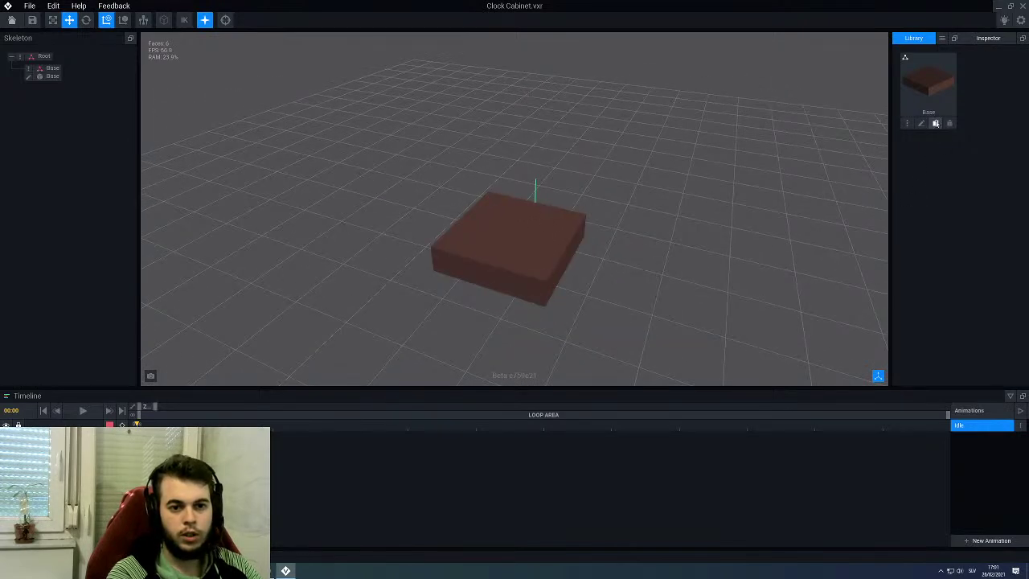
Step: Clone the Base model as Body and open the clone for editing
{"action": "left_click", "coordinate": [936, 123]}
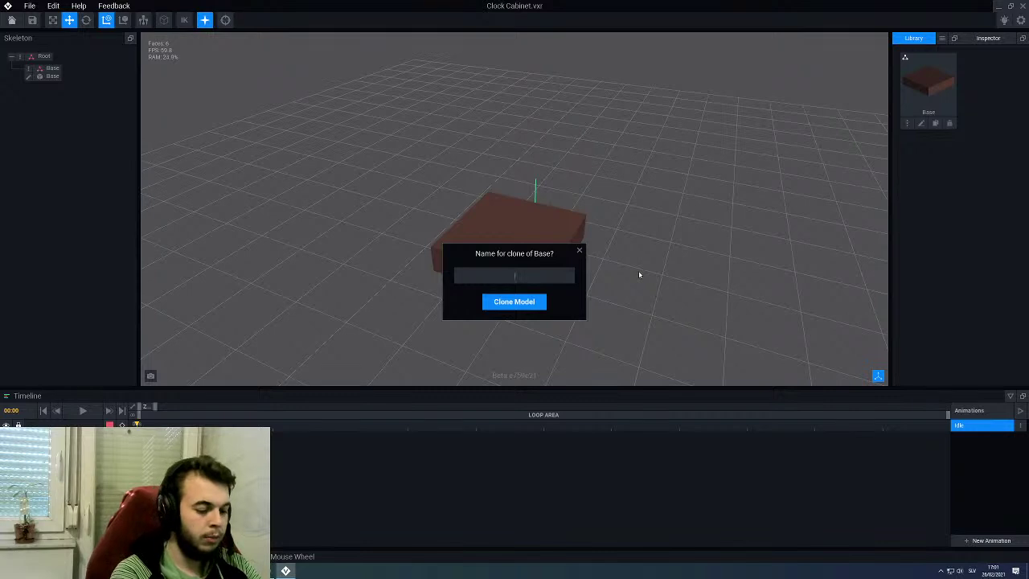
{"action": "type", "text": "Body"}
{"action": "key", "text": "Return"}
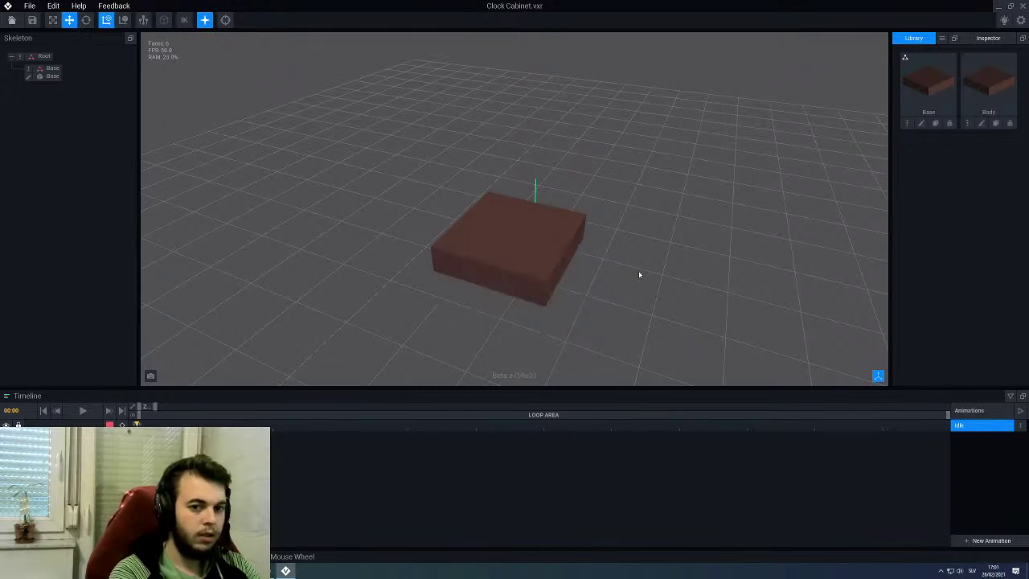
{"action": "left_click", "coordinate": [982, 123]}
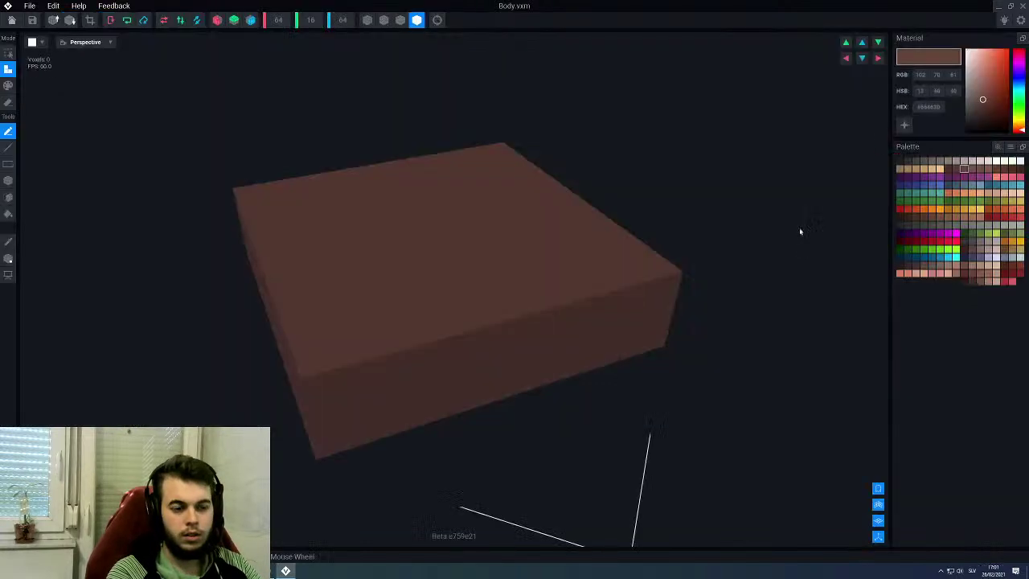
Step: Show edge outlines on the Body block and set the model's Y height to 48 voxels
{"action": "scroll", "coordinate": [446, 306], "scroll_direction": "up", "scroll_amount": 2}
{"action": "right_click_drag", "start_coordinate": [447, 288], "coordinate": [440, 219]}
{"action": "left_click", "coordinate": [400, 21]}
{"action": "right_click_drag", "start_coordinate": [632, 246], "coordinate": [617, 246]}
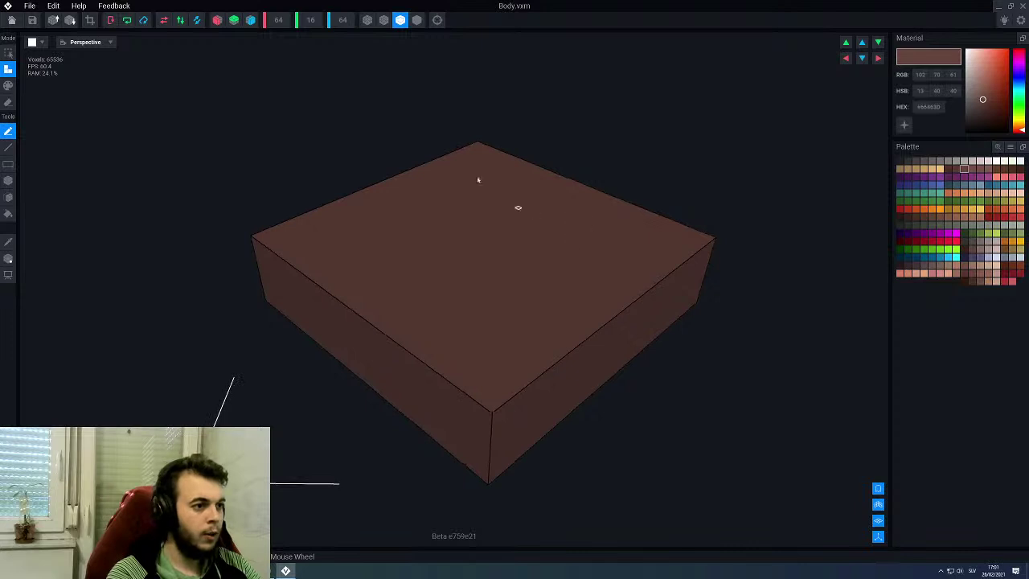
{"action": "scroll", "coordinate": [311, 21], "scroll_direction": "up", "scroll_amount": 2}
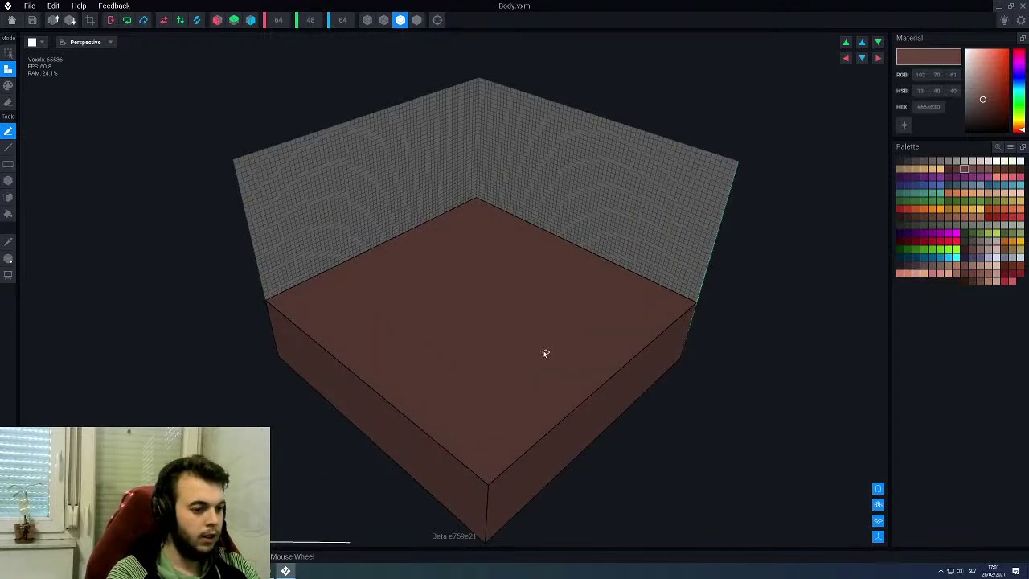
Step: Scale the Body model down by half to 32 × 24 × 32 voxels
{"action": "right_click_drag", "start_coordinate": [431, 323], "coordinate": [447, 328]}
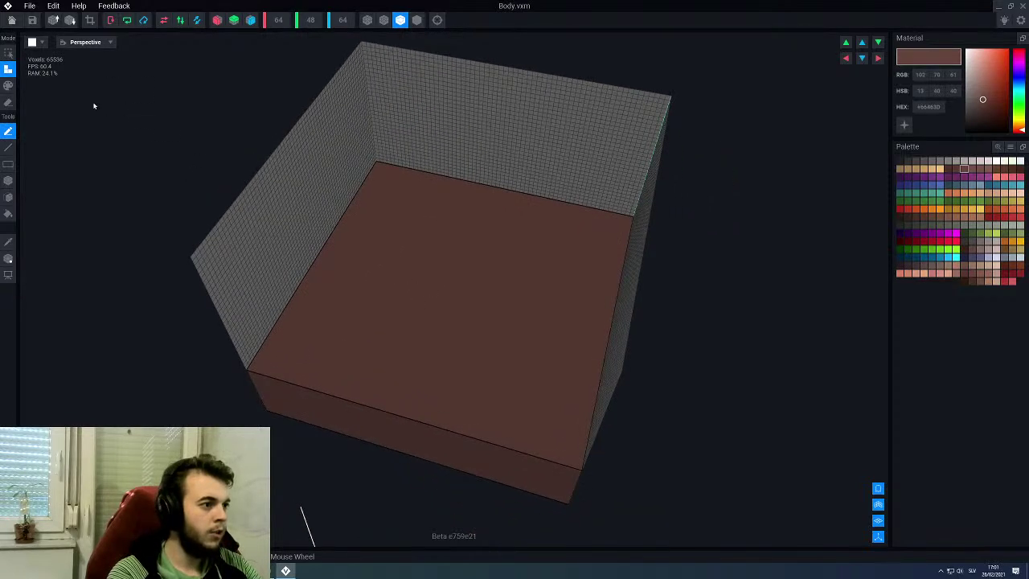
{"action": "left_click", "coordinate": [70, 20]}
{"action": "scroll", "coordinate": [514, 299], "scroll_direction": "up", "scroll_amount": 3}
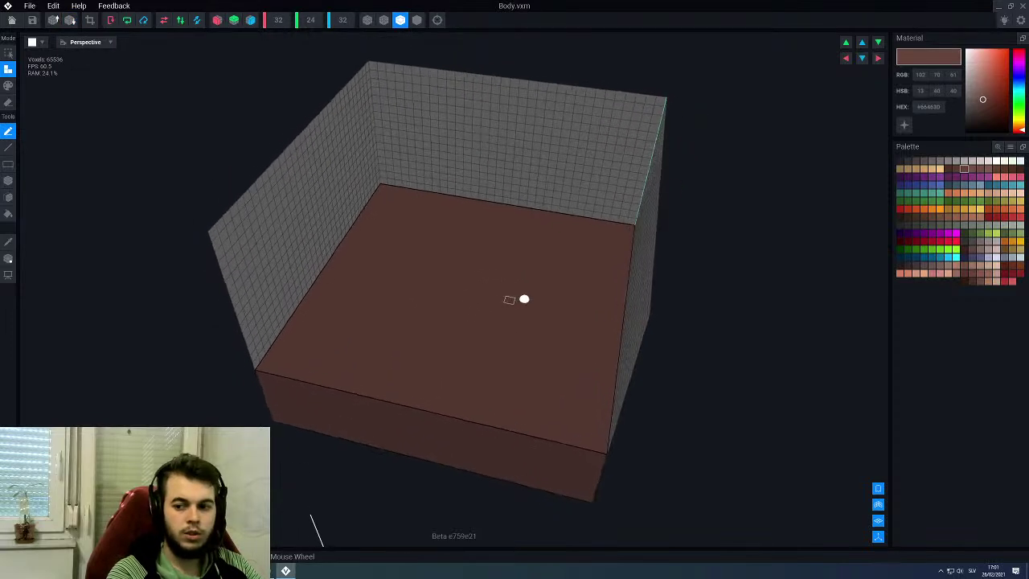
{"action": "right_click_drag", "start_coordinate": [515, 300], "coordinate": [516, 315]}
{"action": "middle_click_drag", "start_coordinate": [521, 285], "coordinate": [448, 304]}
{"action": "right_click_drag", "start_coordinate": [500, 294], "coordinate": [510, 246]}
{"action": "scroll", "coordinate": [515, 240], "scroll_direction": "up", "scroll_amount": 2}
{"action": "mouse_move", "coordinate": [521, 226]}
{"action": "left_mouse_down"}
{"action": "mouse_move", "coordinate": [358, 221]}
{"action": "mouse_move", "coordinate": [349, 231]}
{"action": "left_mouse_up"}
{"action": "key", "text": "ctrl+z"}
Step: Choose the Line tool and turn on symmetry along the X and Z axes
{"action": "left_click", "coordinate": [8, 147]}
{"action": "mouse_move", "coordinate": [468, 250]}
{"action": "right_mouse_down"}
{"action": "mouse_move", "coordinate": [428, 247]}
{"action": "mouse_move", "coordinate": [506, 239]}
{"action": "right_mouse_up"}
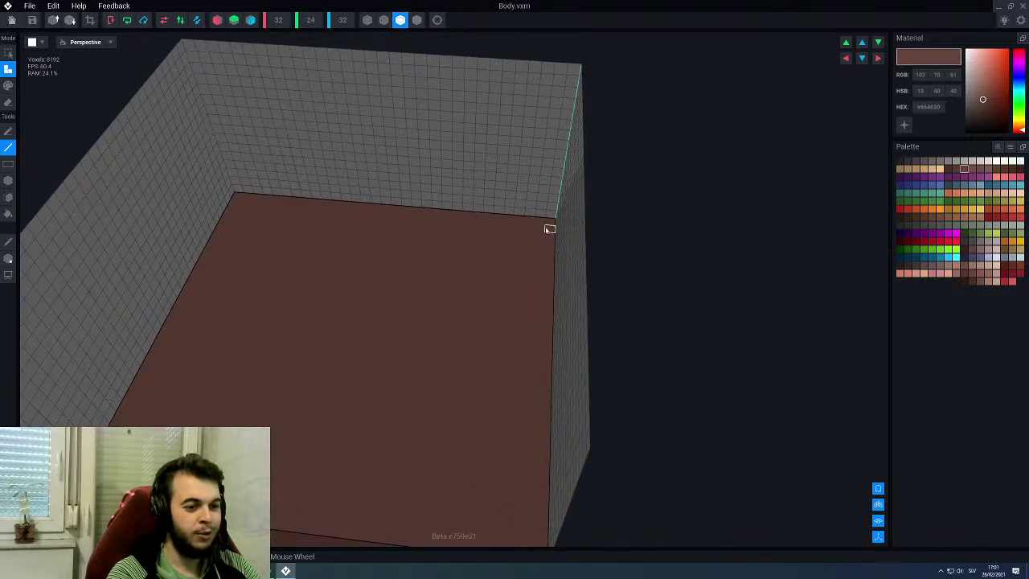
{"action": "left_click_drag", "start_coordinate": [535, 233], "coordinate": [332, 222]}
{"action": "left_click", "coordinate": [217, 20]}
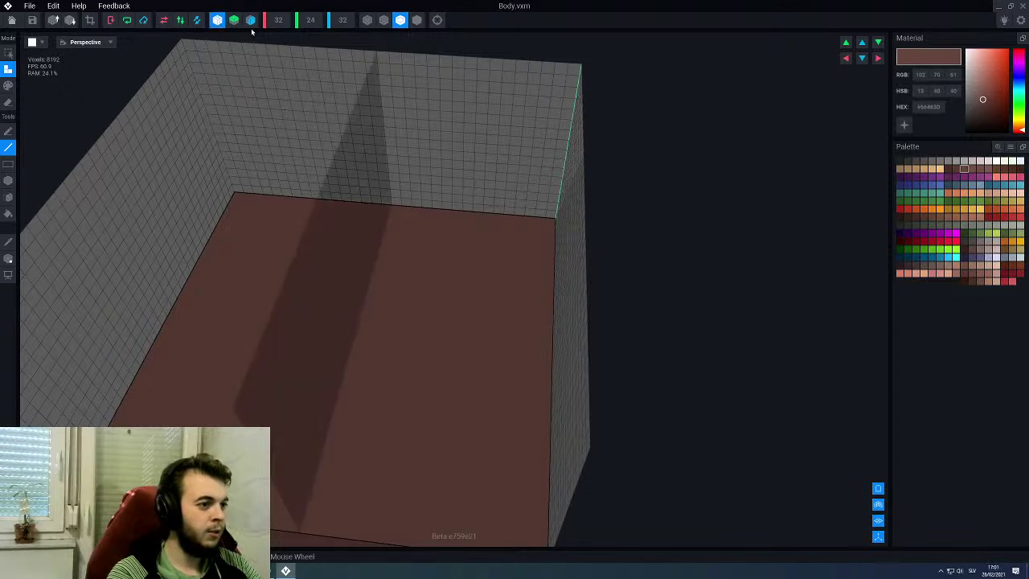
{"action": "left_click", "coordinate": [250, 20]}
{"action": "middle_click_drag", "start_coordinate": [423, 394], "coordinate": [443, 298]}
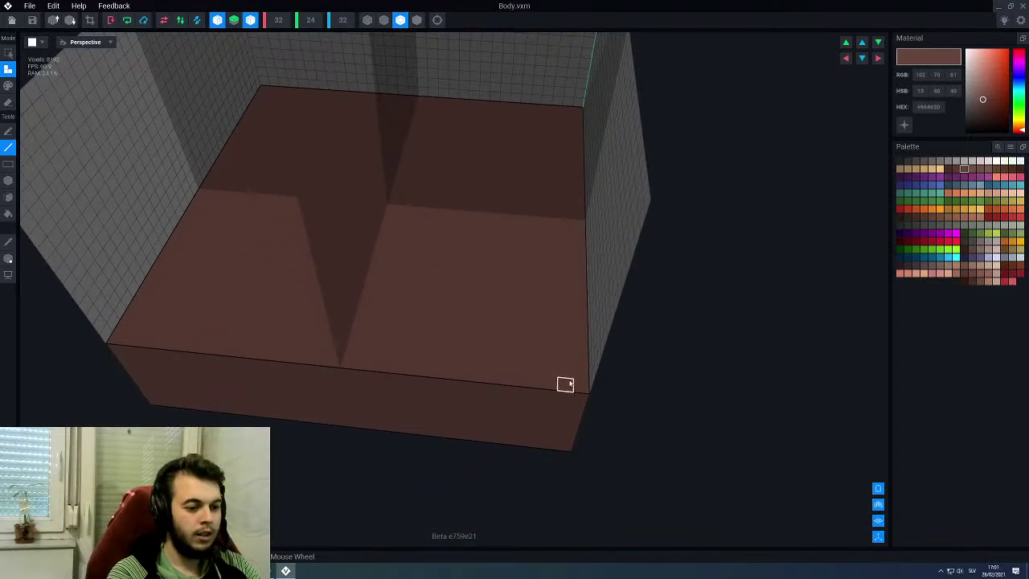
Step: Draw a mirrored line frame on the block's top face, inset from its outer edges
{"action": "left_click_drag", "start_coordinate": [562, 367], "coordinate": [427, 337]}
{"action": "right_click_drag", "start_coordinate": [552, 333], "coordinate": [506, 336]}
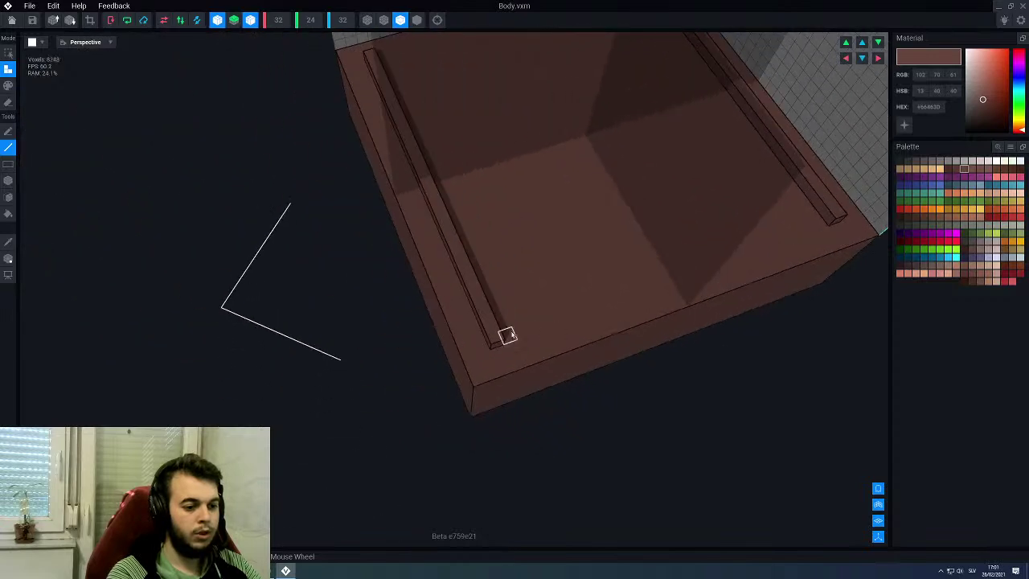
{"action": "left_click", "coordinate": [670, 283]}
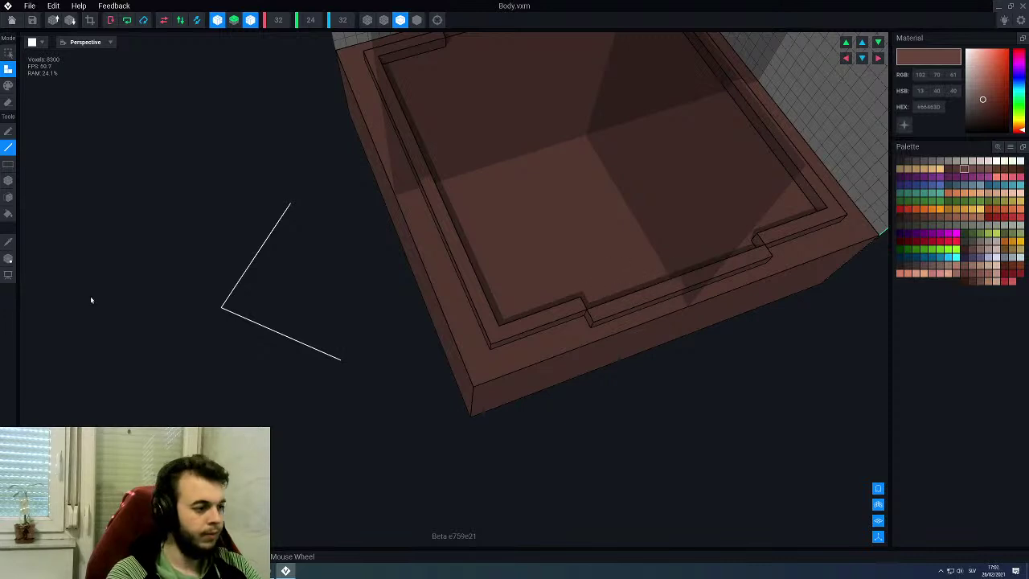
{"action": "left_click", "coordinate": [10, 259]}
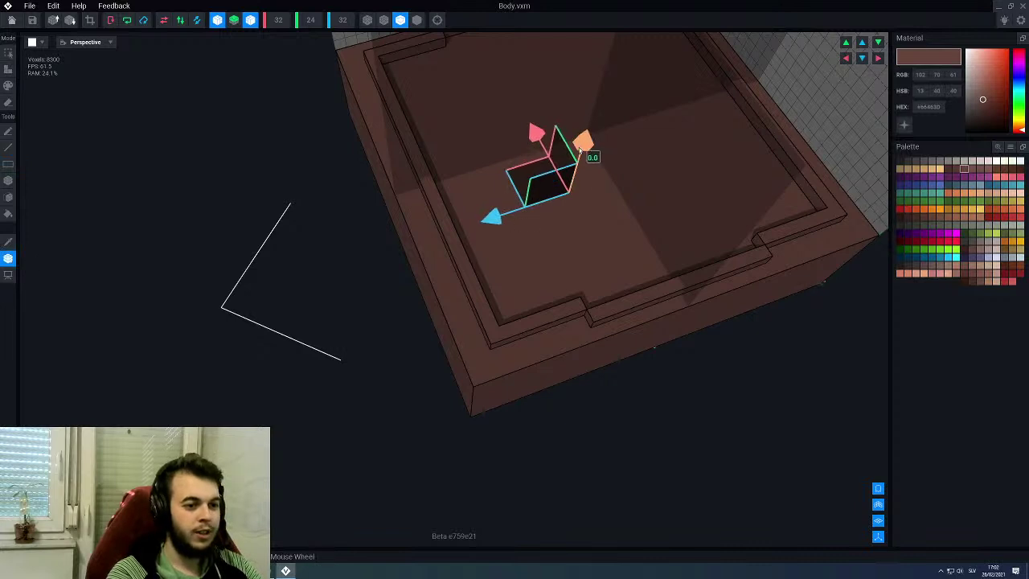
{"action": "left_click", "coordinate": [6, 265]}
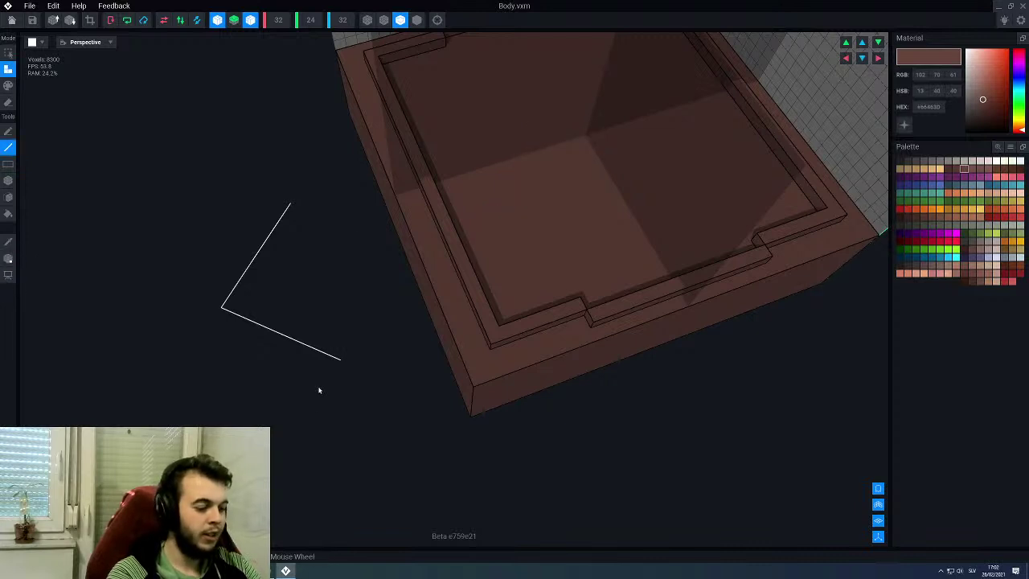
Step: Erase the offset middle segments of the frame and redraw them in line with its corners
{"action": "key", "text": "e"}
{"action": "left_click_drag", "start_coordinate": [599, 317], "coordinate": [756, 243]}
{"action": "key", "text": "a"}
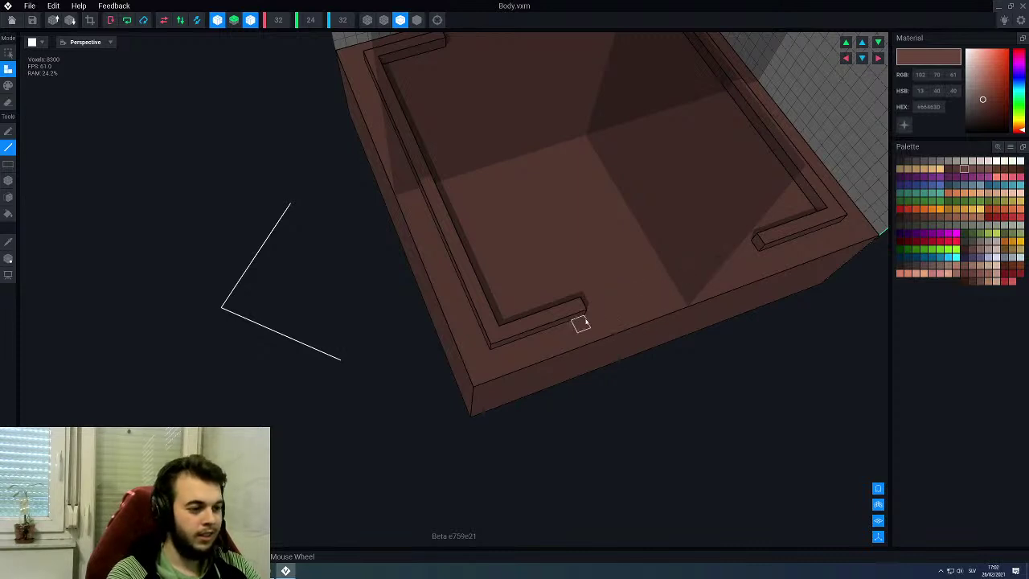
{"action": "left_click_drag", "start_coordinate": [661, 283], "coordinate": [754, 244]}
{"action": "scroll", "coordinate": [563, 310], "scroll_direction": "down", "scroll_amount": 3}
{"action": "right_click_drag", "start_coordinate": [528, 298], "coordinate": [583, 299]}
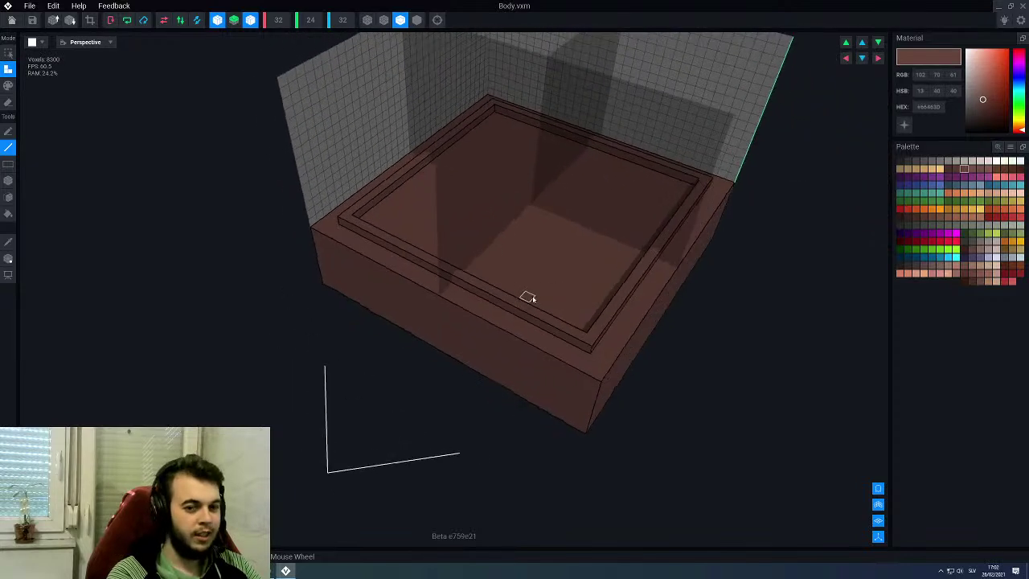
{"action": "scroll", "coordinate": [546, 295], "scroll_direction": "up", "scroll_amount": 3}
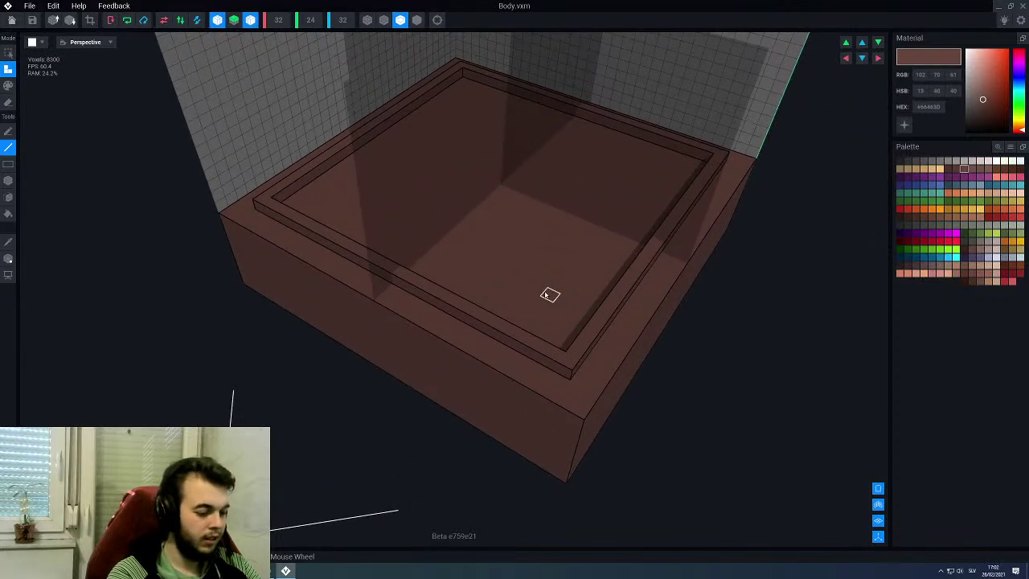
Step: Raise the area enclosed by the frame to the frame's height with the Face tool
{"action": "key", "text": "f"}
{"action": "left_click", "coordinate": [541, 291]}
{"action": "scroll", "coordinate": [542, 294], "scroll_direction": "down", "scroll_amount": 3}
{"action": "right_click_drag", "start_coordinate": [530, 292], "coordinate": [536, 292]}
{"action": "middle_click_drag", "start_coordinate": [532, 284], "coordinate": [517, 291]}
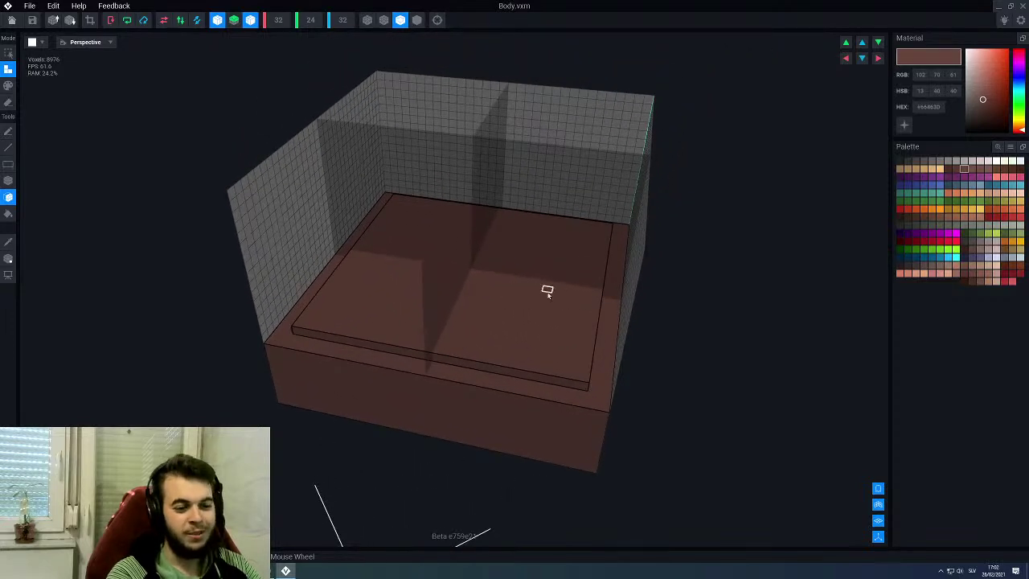
Step: Erase the outer rim around the raised area layer by layer down the block's sides
{"action": "key", "text": "e"}
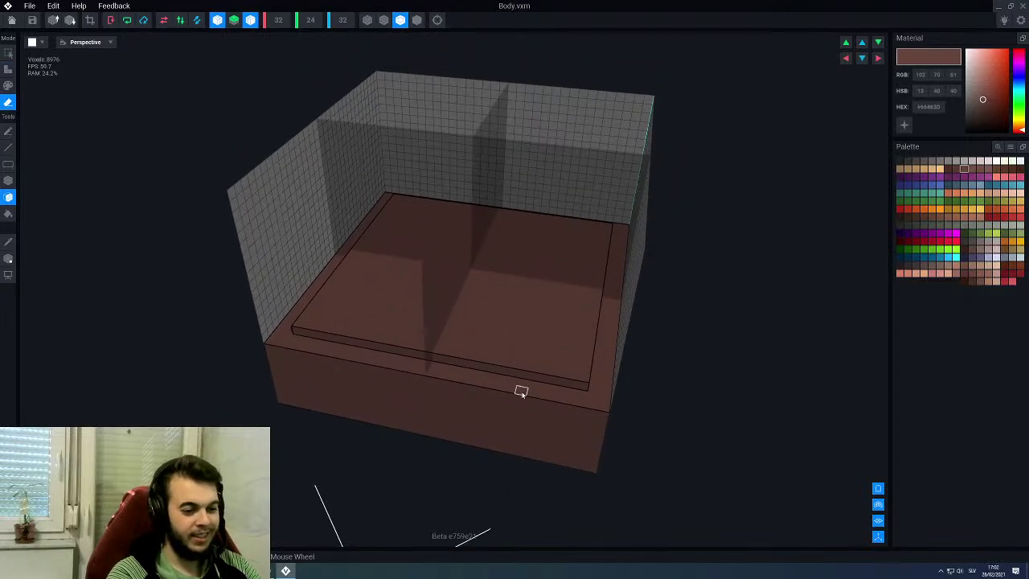
{"action": "left_click", "coordinate": [522, 391]}
{"action": "left_click", "coordinate": [522, 394]}
{"action": "left_click", "coordinate": [521, 402]}
{"action": "left_click", "coordinate": [517, 412]}
{"action": "left_click", "coordinate": [518, 417]}
{"action": "left_click", "coordinate": [520, 419]}
{"action": "scroll", "coordinate": [515, 431], "scroll_direction": "up", "scroll_amount": 2}
{"action": "left_click", "coordinate": [514, 457]}
{"action": "middle_click_drag", "start_coordinate": [536, 351], "coordinate": [504, 374]}
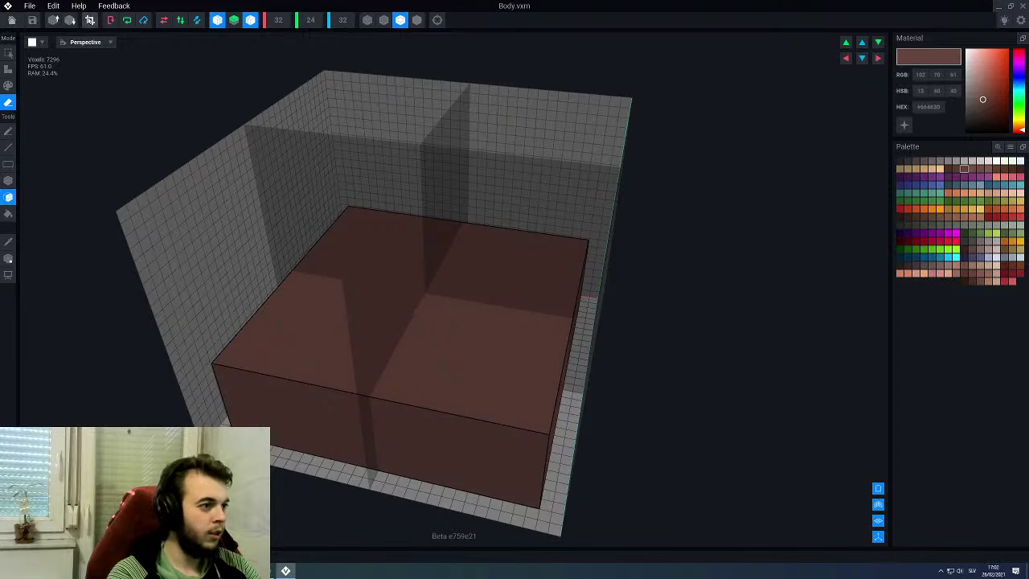
Step: Crop the Body volume to its voxels and set the Y height to 48
{"action": "left_click", "coordinate": [90, 21]}
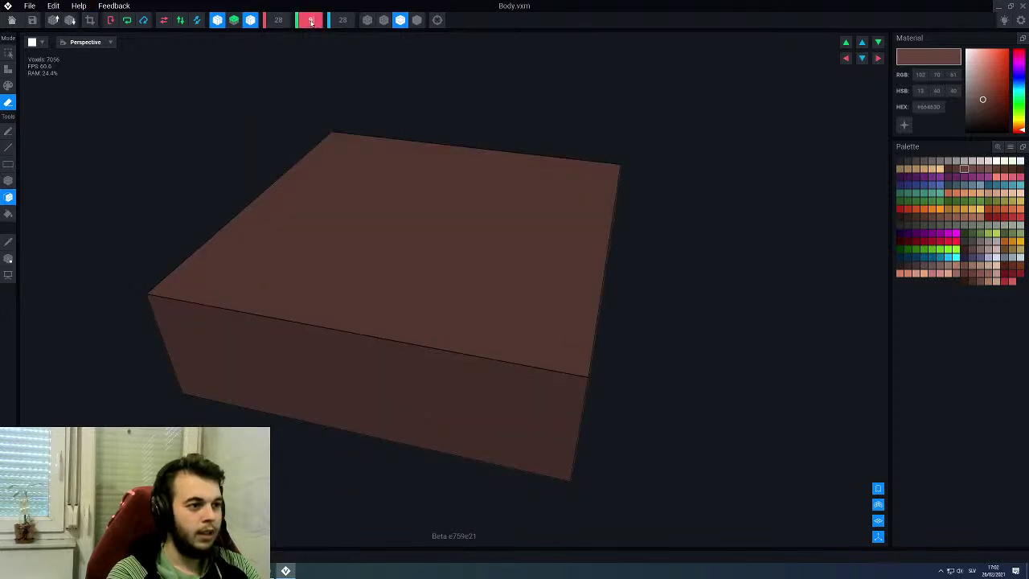
{"action": "type", "text": "48"}
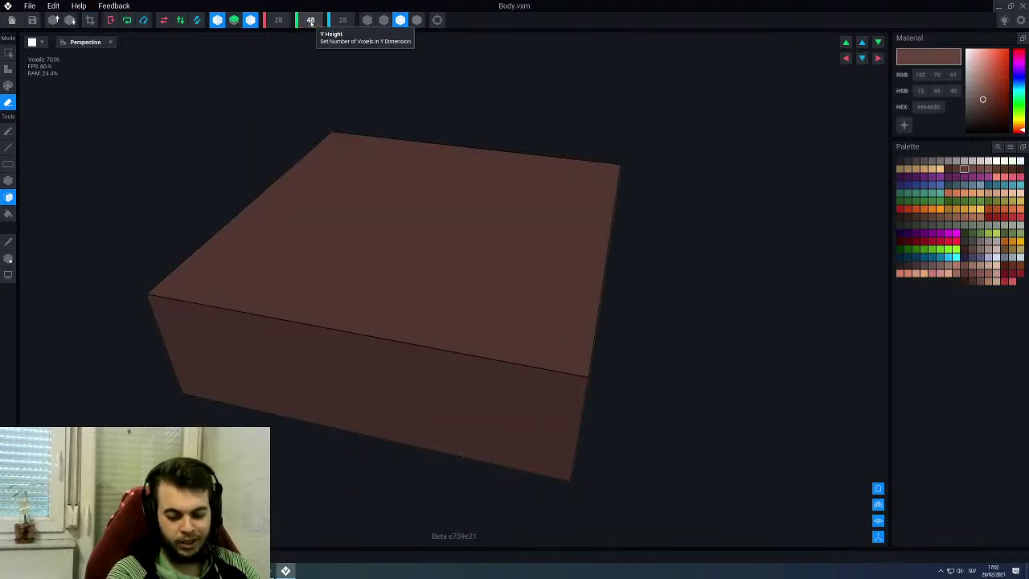
{"action": "key", "text": "Return"}
Step: Extend the block's top face to the full 48-voxel height and save Body while returning to the Clock Cabinet rig
{"action": "key", "text": "a"}
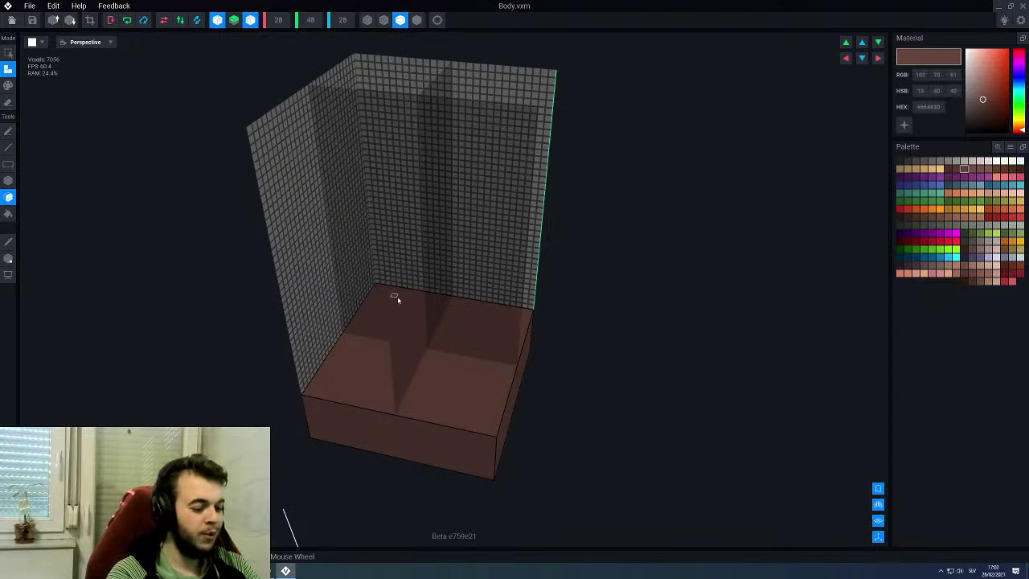
{"action": "key", "text": "f"}
{"action": "left_click", "coordinate": [455, 379]}
{"action": "scroll", "coordinate": [431, 333], "scroll_direction": "down", "scroll_amount": 3}
{"action": "right_click_drag", "start_coordinate": [432, 316], "coordinate": [429, 315]}
{"action": "left_click", "coordinate": [11, 20]}
{"action": "left_click", "coordinate": [412, 187]}
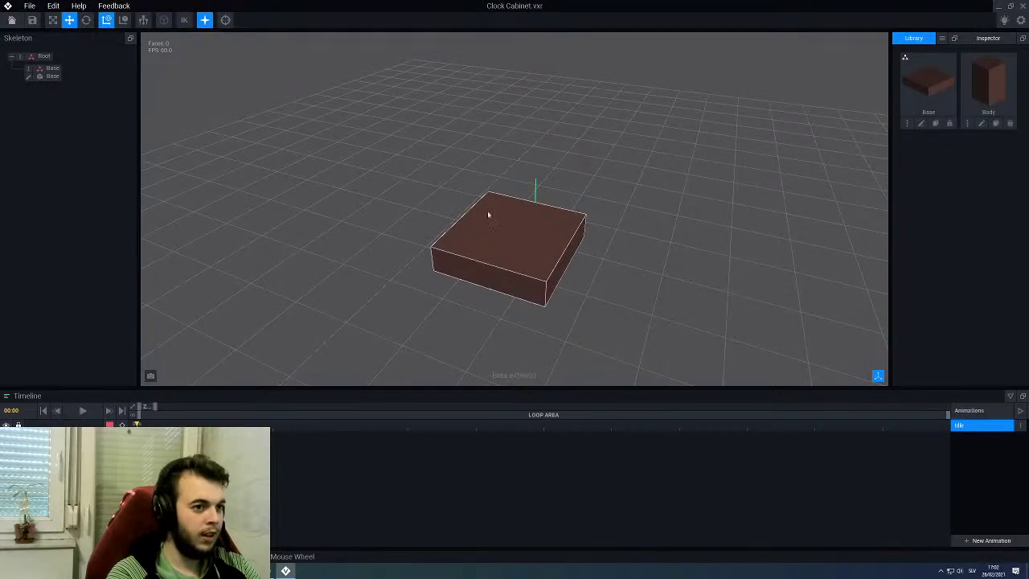
Step: Create a child node named Body under Base and attach the Body model from the library to it
{"action": "left_click", "coordinate": [484, 245]}
{"action": "right_click", "coordinate": [29, 73]}
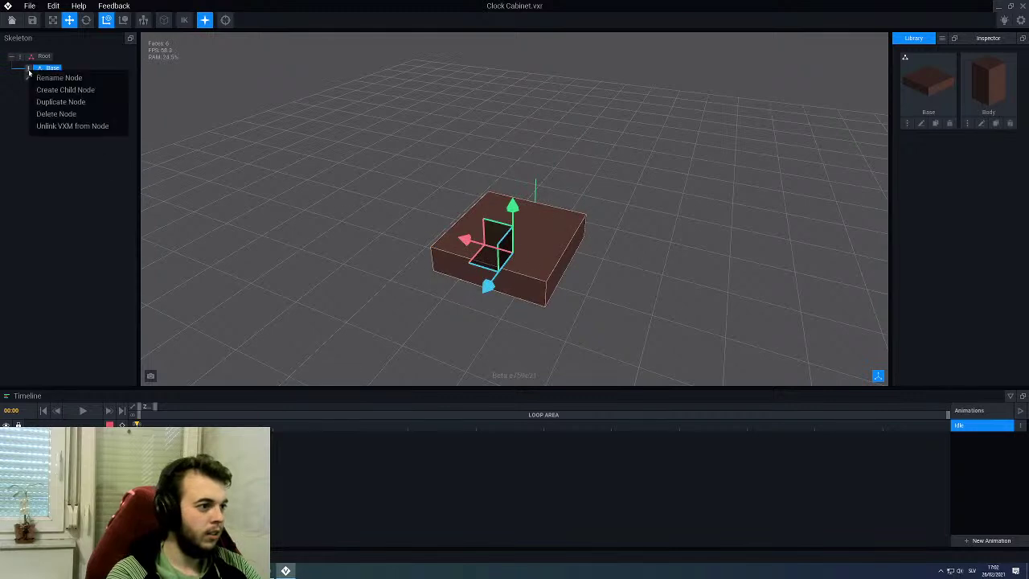
{"action": "left_click", "coordinate": [47, 91]}
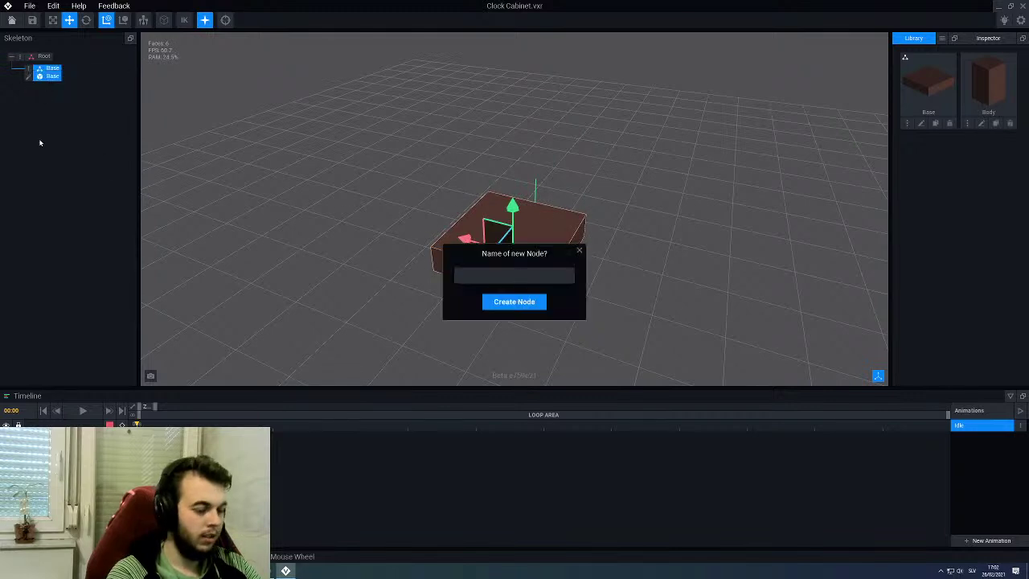
{"action": "type", "text": "Body"}
{"action": "key", "text": "Return"}
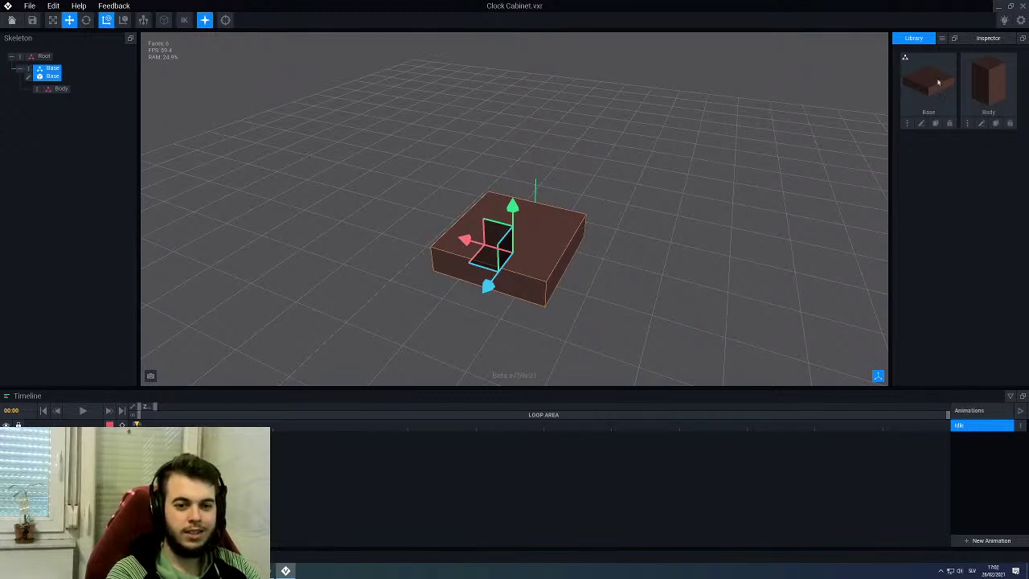
{"action": "left_click_drag", "start_coordinate": [991, 84], "coordinate": [61, 91]}
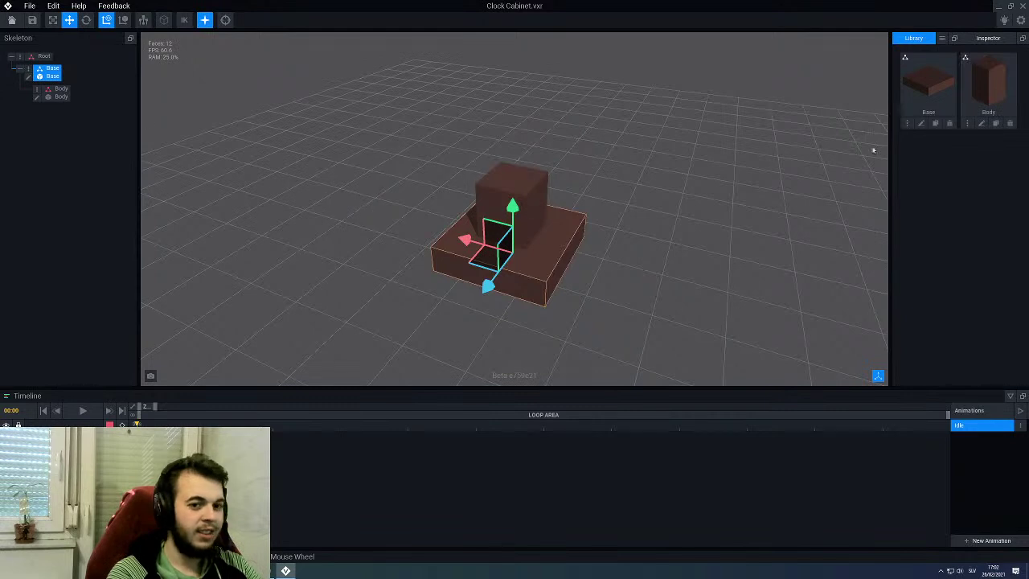
Step: Reopen the Body model, save it back to the rig and stand the Body block centred on the Base
{"action": "left_click", "coordinate": [982, 123]}
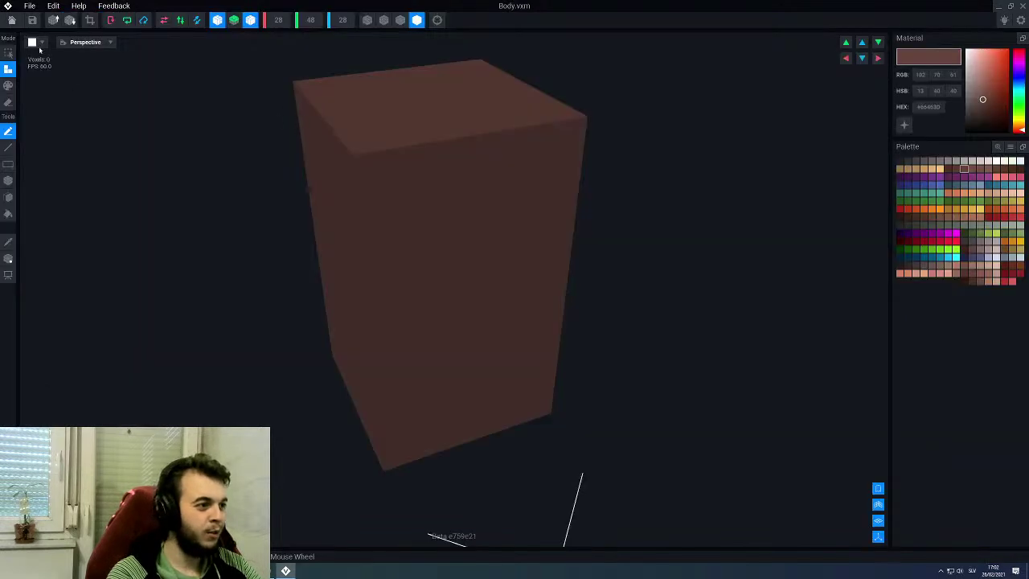
{"action": "left_click", "coordinate": [11, 19]}
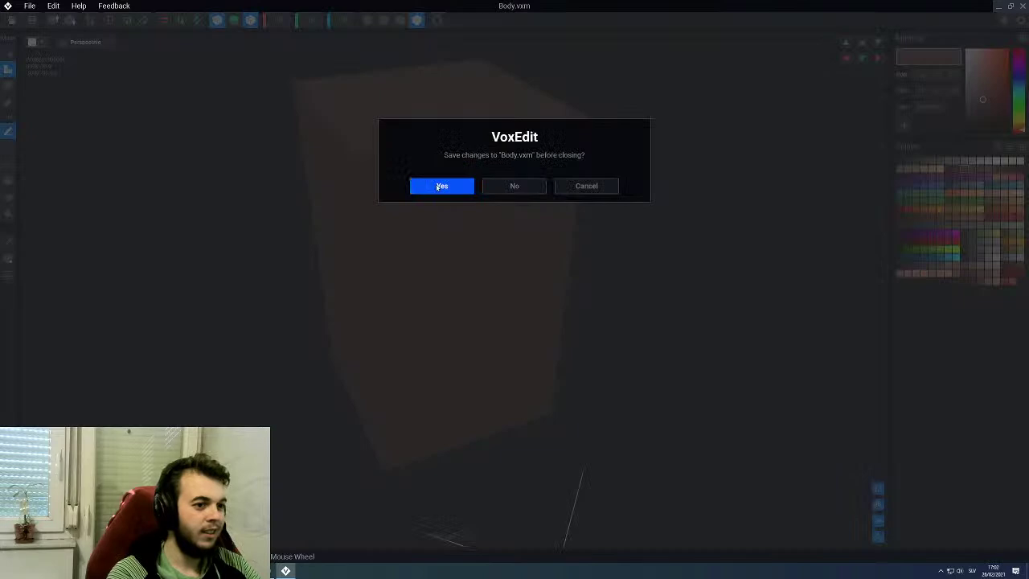
{"action": "left_click", "coordinate": [440, 186]}
{"action": "right_click_drag", "start_coordinate": [439, 189], "coordinate": [527, 127]}
{"action": "left_click", "coordinate": [431, 131]}
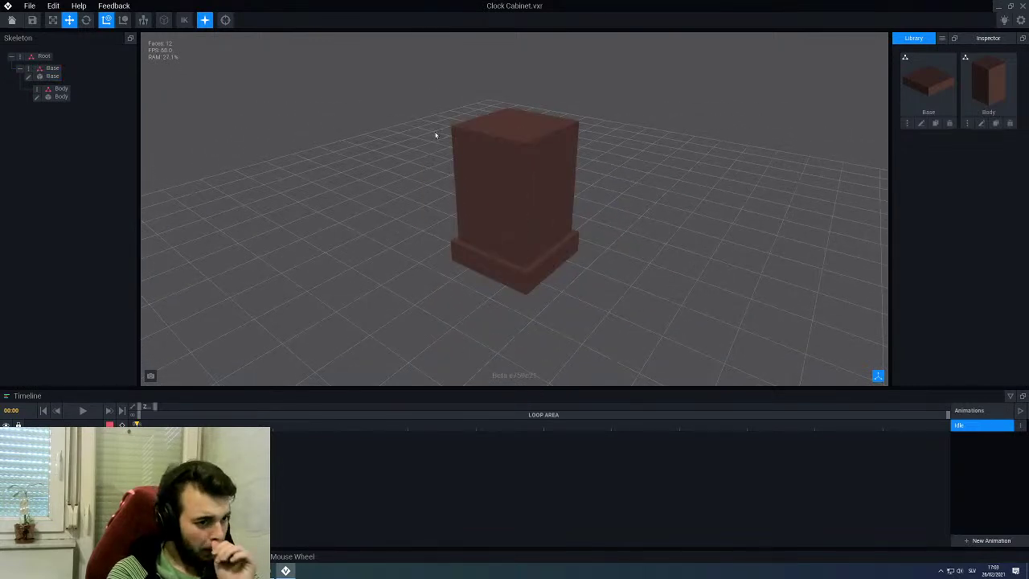
Step: Open the Base model for editing and set its Z depth to 32 voxels
{"action": "scroll", "coordinate": [495, 156], "scroll_direction": "up", "scroll_amount": 2}
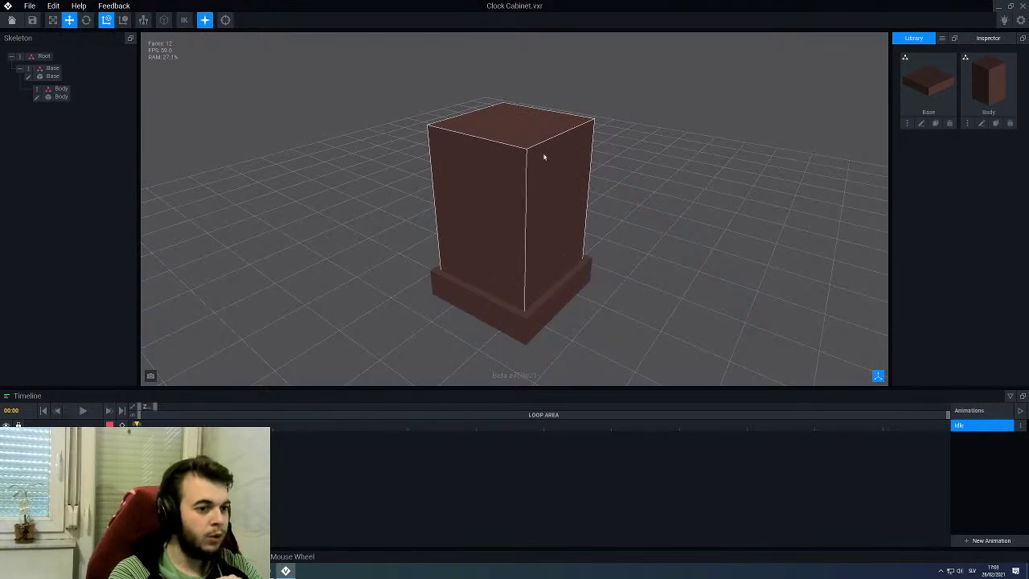
{"action": "left_click", "coordinate": [922, 123]}
{"action": "scroll", "coordinate": [546, 211], "scroll_direction": "up", "scroll_amount": 2}
{"action": "right_click_drag", "start_coordinate": [479, 199], "coordinate": [476, 197]}
{"action": "type", "text": "32"}
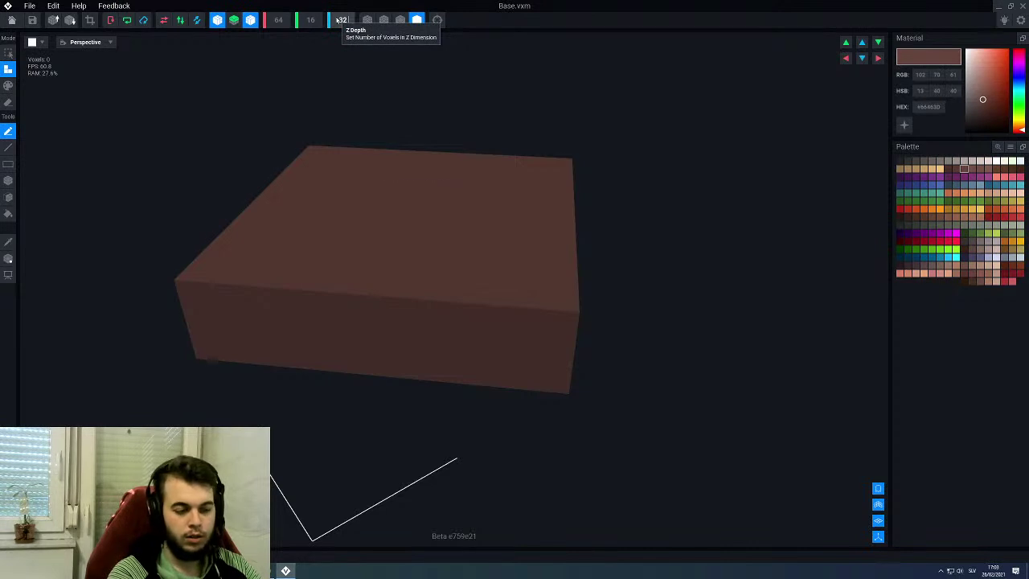
{"action": "key", "text": "Return"}
Step: Move the Base model's pivot back along the Z axis into the block
{"action": "left_click", "coordinate": [8, 258]}
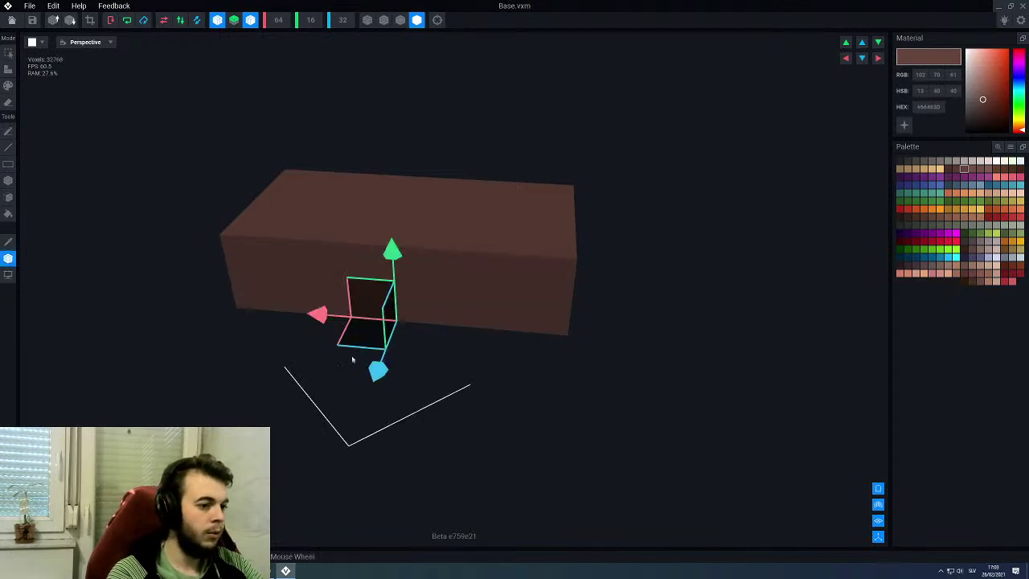
{"action": "left_click_drag", "start_coordinate": [378, 371], "coordinate": [397, 321]}
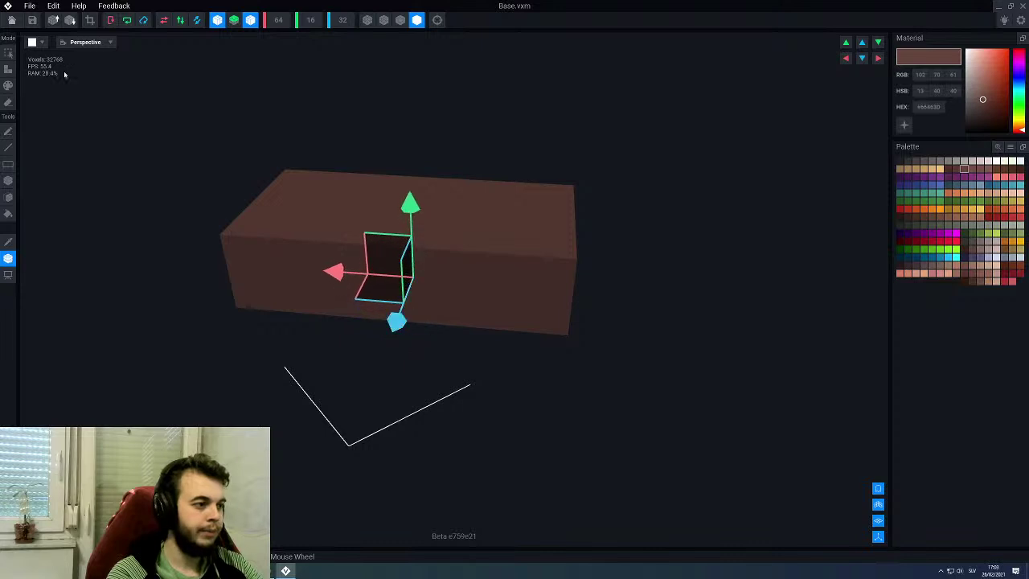
Step: Save the Base model back to the rig and reposition the Base block beneath the Body
{"action": "left_click", "coordinate": [11, 19]}
{"action": "left_click", "coordinate": [457, 186]}
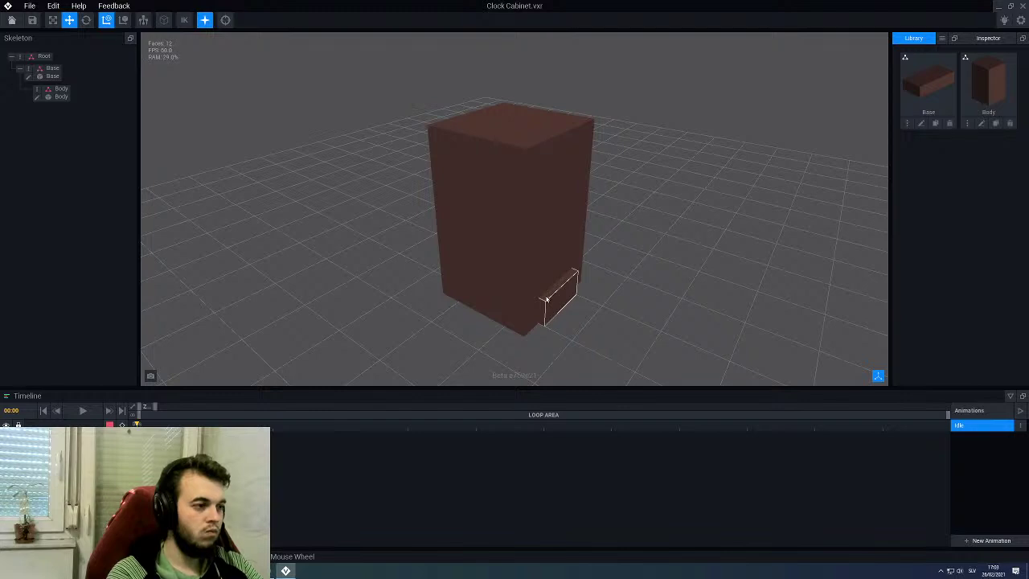
{"action": "left_click", "coordinate": [547, 299]}
{"action": "right_click_drag", "start_coordinate": [577, 273], "coordinate": [517, 263]}
{"action": "left_click", "coordinate": [556, 285]}
{"action": "left_click_drag", "start_coordinate": [532, 258], "coordinate": [533, 230]}
{"action": "right_click_drag", "start_coordinate": [525, 238], "coordinate": [456, 297]}
{"action": "scroll", "coordinate": [470, 277], "scroll_direction": "up", "scroll_amount": 3}
{"action": "left_click", "coordinate": [457, 298]}
{"action": "left_click", "coordinate": [527, 292]}
{"action": "left_click", "coordinate": [487, 290]}
{"action": "left_click_drag", "start_coordinate": [532, 289], "coordinate": [496, 289]}
{"action": "right_click_drag", "start_coordinate": [481, 301], "coordinate": [430, 299]}
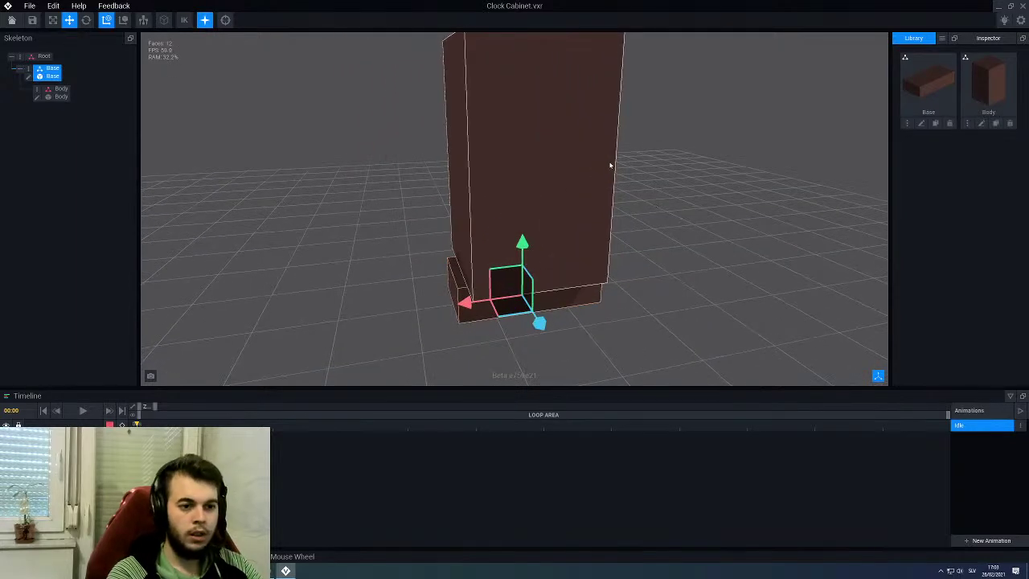
Step: Open the Body model for editing and set its Z depth to 24 voxels
{"action": "left_click", "coordinate": [613, 168]}
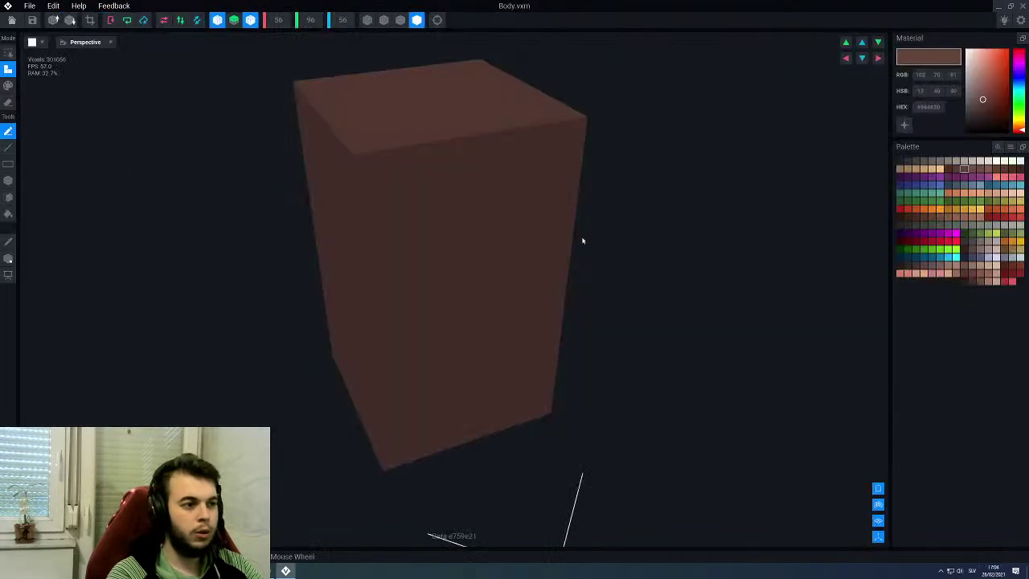
{"action": "right_click_drag", "start_coordinate": [583, 241], "coordinate": [461, 174]}
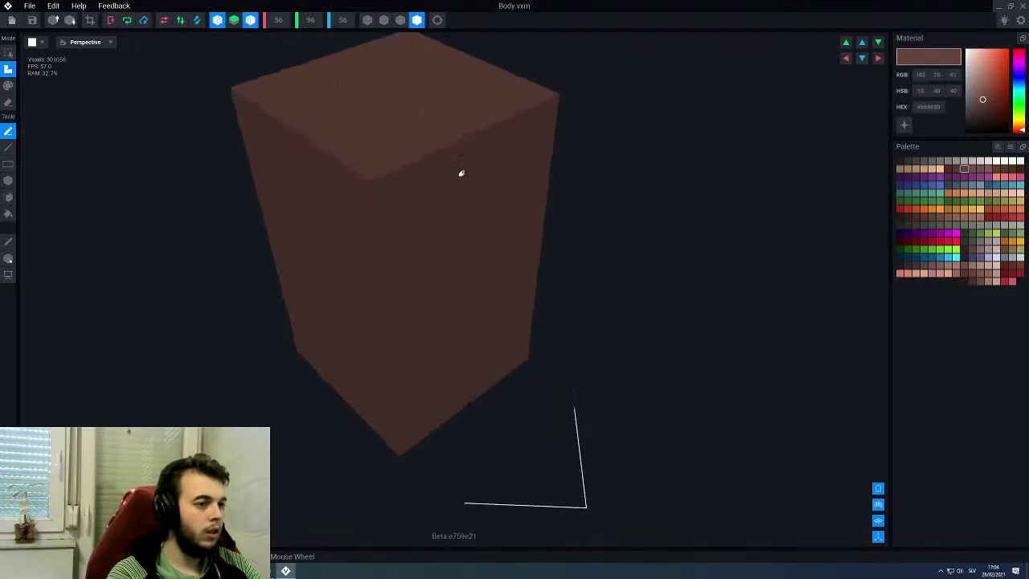
{"action": "left_click", "coordinate": [340, 24]}
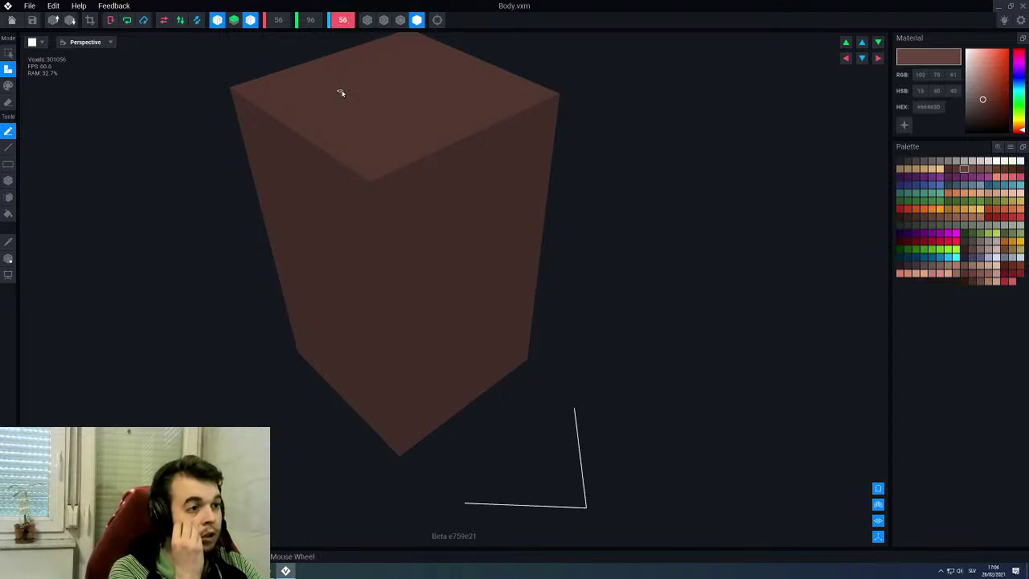
{"action": "type", "text": "24"}
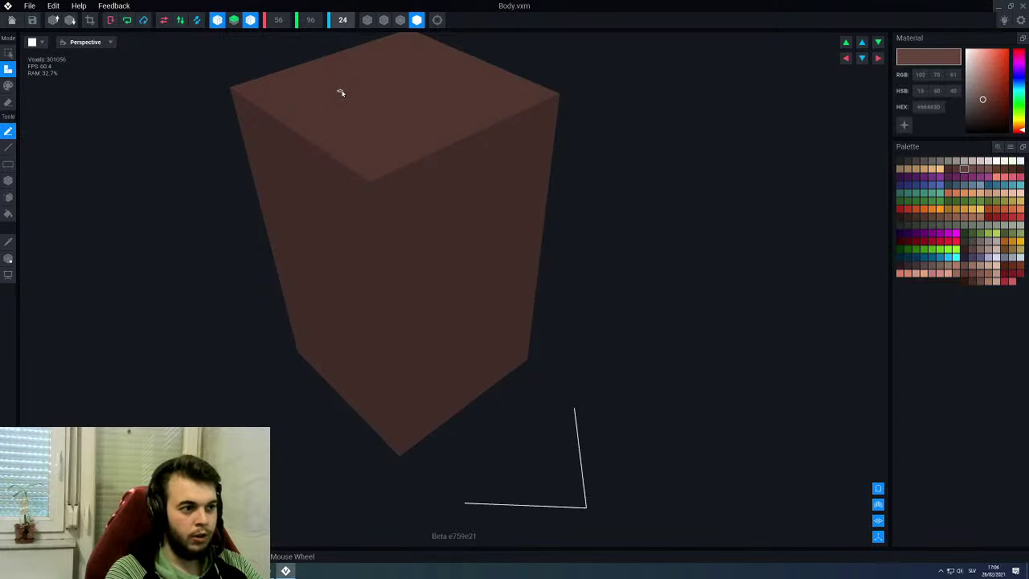
{"action": "key", "text": "Return"}
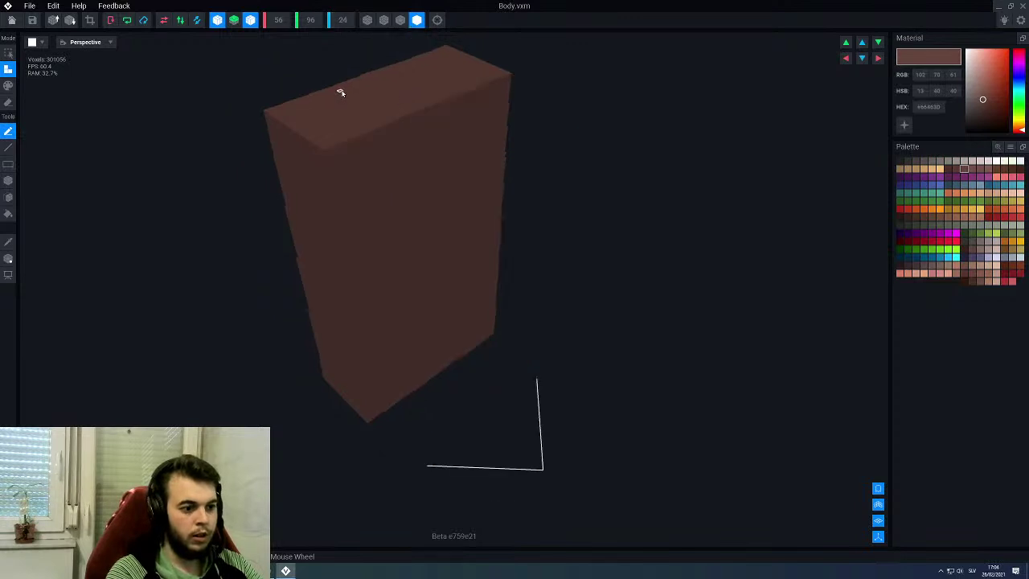
{"action": "scroll", "coordinate": [333, 119], "scroll_direction": "up", "scroll_amount": 2}
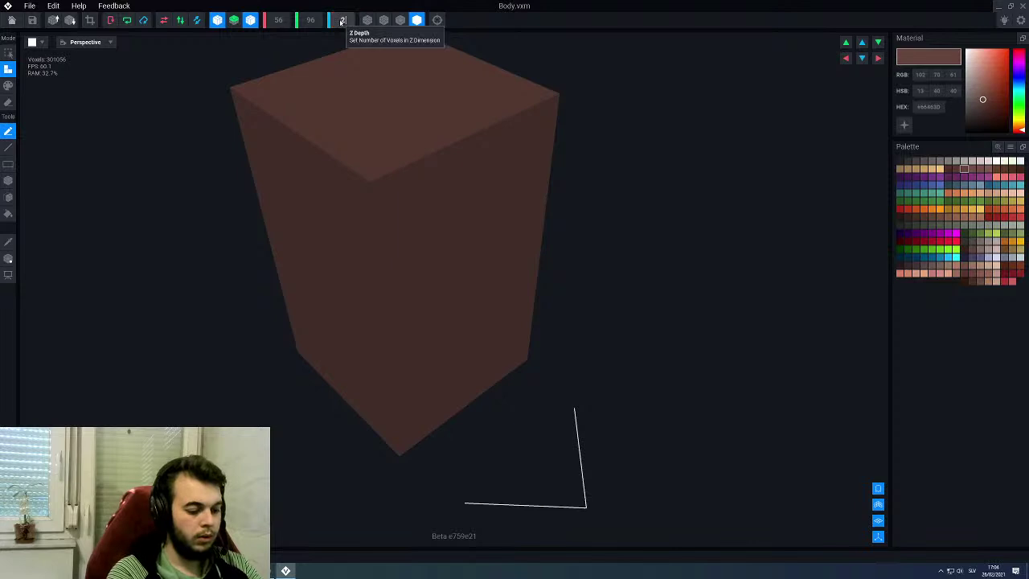
{"action": "scroll", "coordinate": [344, 22], "scroll_direction": "down", "scroll_amount": 2}
Step: Move the Body model's pivot back along the Z axis into the block and save the model to the rig
{"action": "left_click", "coordinate": [8, 258]}
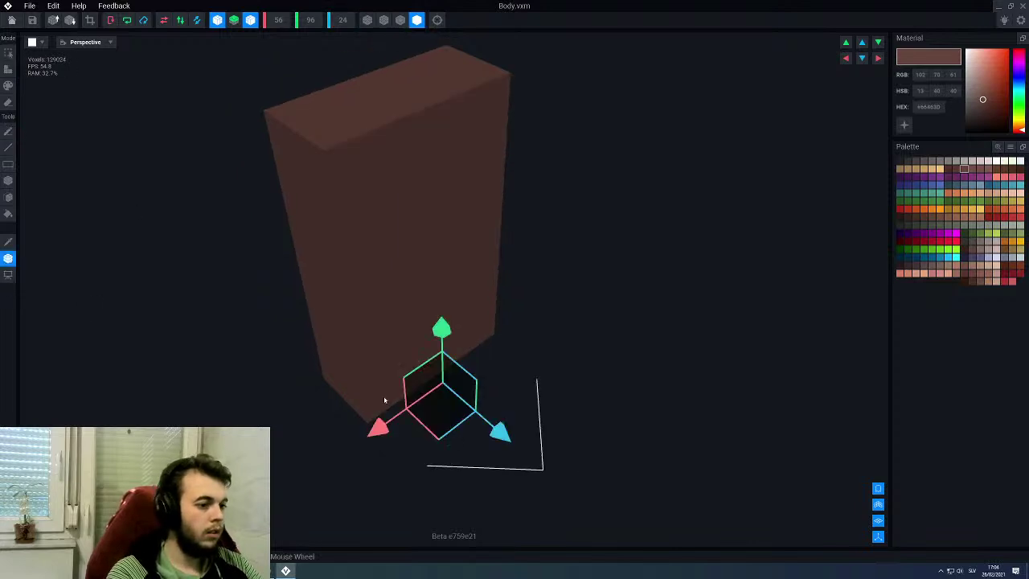
{"action": "left_click_drag", "start_coordinate": [499, 439], "coordinate": [455, 414]}
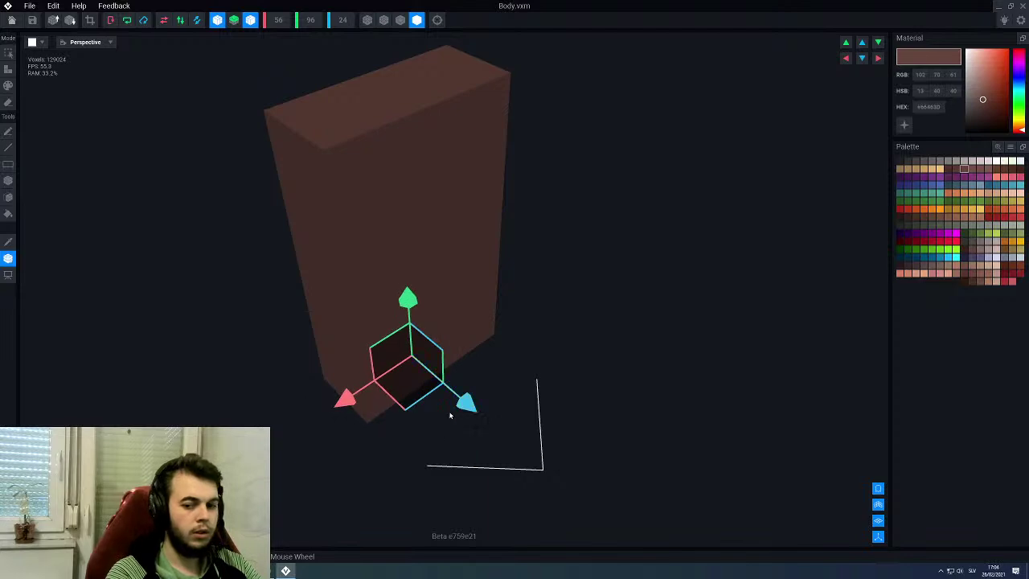
{"action": "left_click", "coordinate": [11, 21]}
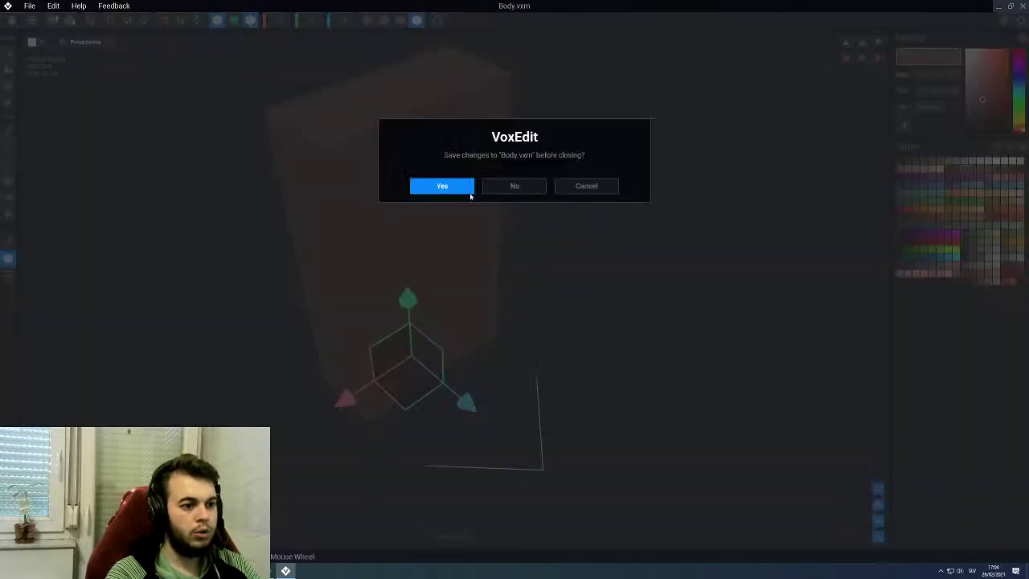
{"action": "left_click", "coordinate": [445, 188]}
Step: Try to shift the Body block along the Z axis on top of the Base
{"action": "right_click_drag", "start_coordinate": [554, 290], "coordinate": [564, 293]}
{"action": "right_click_drag", "start_coordinate": [486, 281], "coordinate": [477, 286]}
{"action": "scroll", "coordinate": [479, 287], "scroll_direction": "down", "scroll_amount": 3}
{"action": "scroll", "coordinate": [483, 289], "scroll_direction": "up", "scroll_amount": 3}
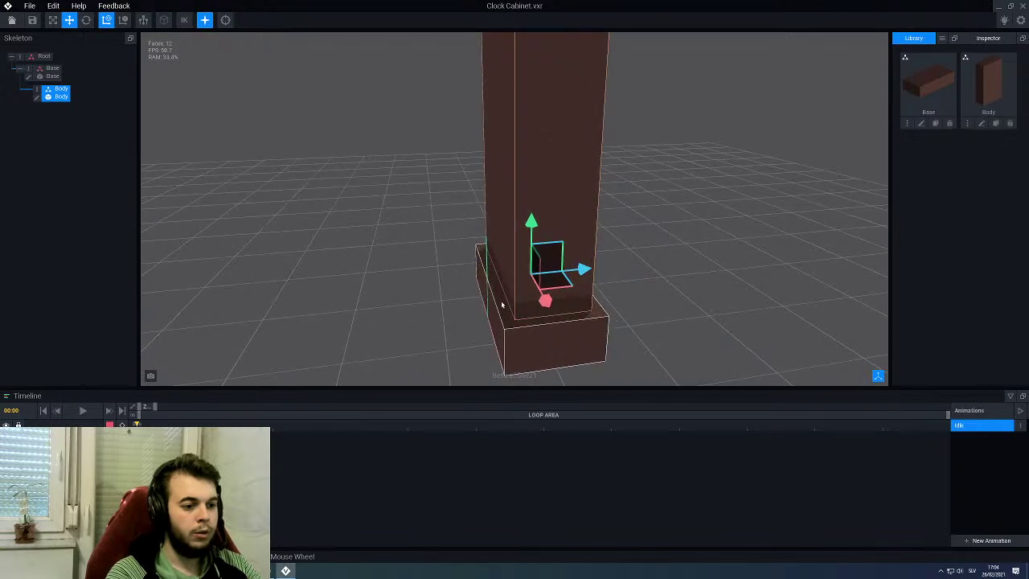
{"action": "right_click_drag", "start_coordinate": [506, 302], "coordinate": [515, 291]}
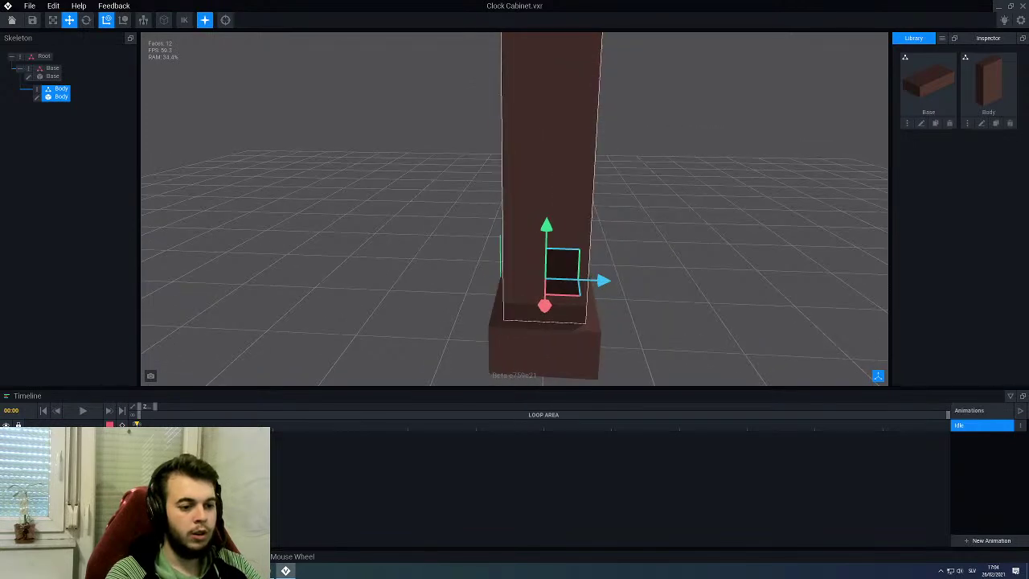
{"action": "mouse_move", "coordinate": [602, 281]}
{"action": "left_mouse_down"}
{"action": "mouse_move", "coordinate": [593, 282]}
{"action": "mouse_move", "coordinate": [602, 281]}
{"action": "left_mouse_up"}
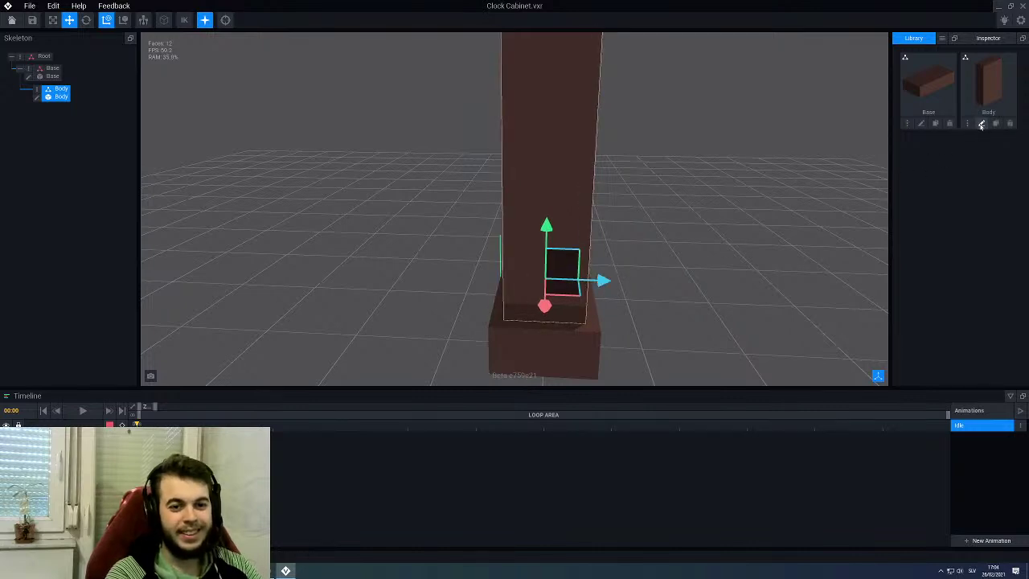
Step: Reopen the Body model for editing and set its Z depth to 28 voxels
{"action": "left_click", "coordinate": [981, 125]}
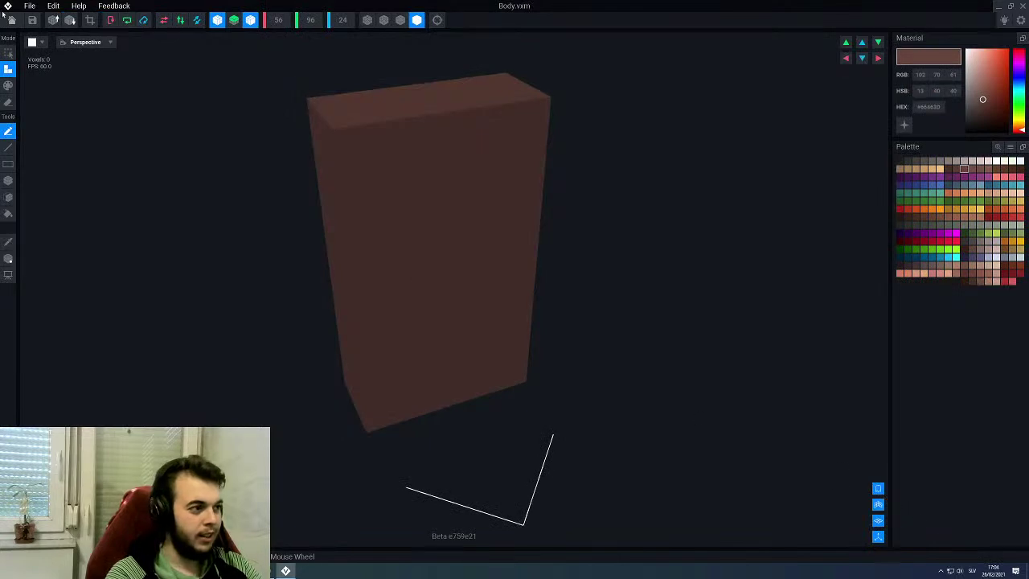
{"action": "left_click", "coordinate": [6, 6]}
{"action": "left_click", "coordinate": [434, 186]}
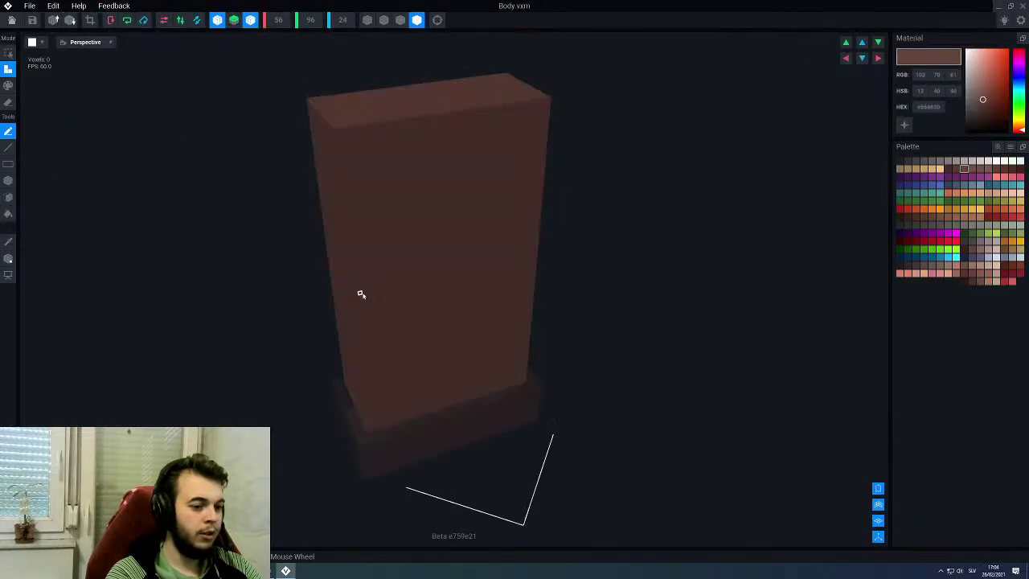
{"action": "right_click_drag", "start_coordinate": [358, 292], "coordinate": [442, 329]}
{"action": "scroll", "coordinate": [609, 376], "scroll_direction": "up", "scroll_amount": 2}
{"action": "right_click_drag", "start_coordinate": [610, 376], "coordinate": [577, 391]}
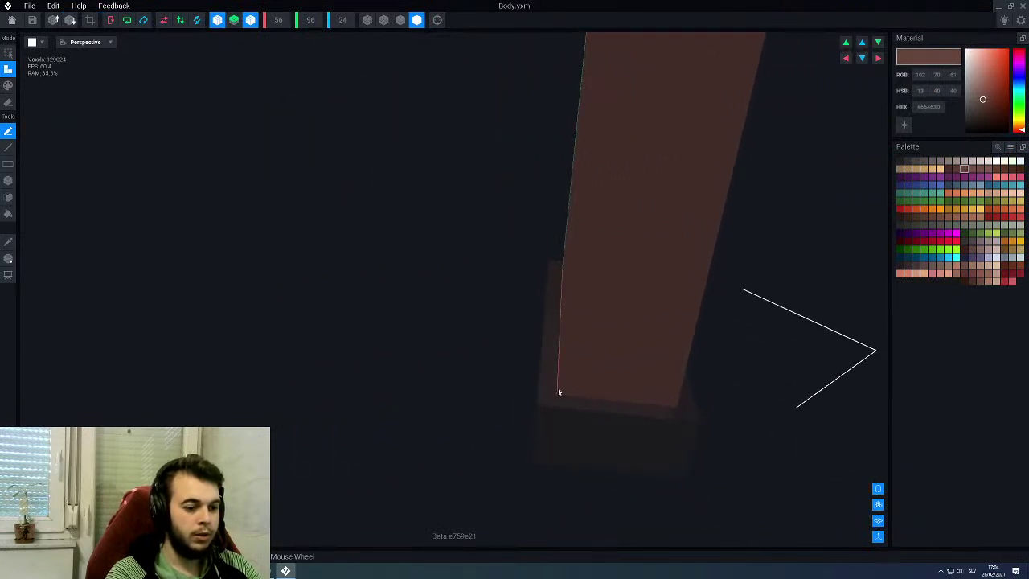
{"action": "double_click", "coordinate": [337, 22]}
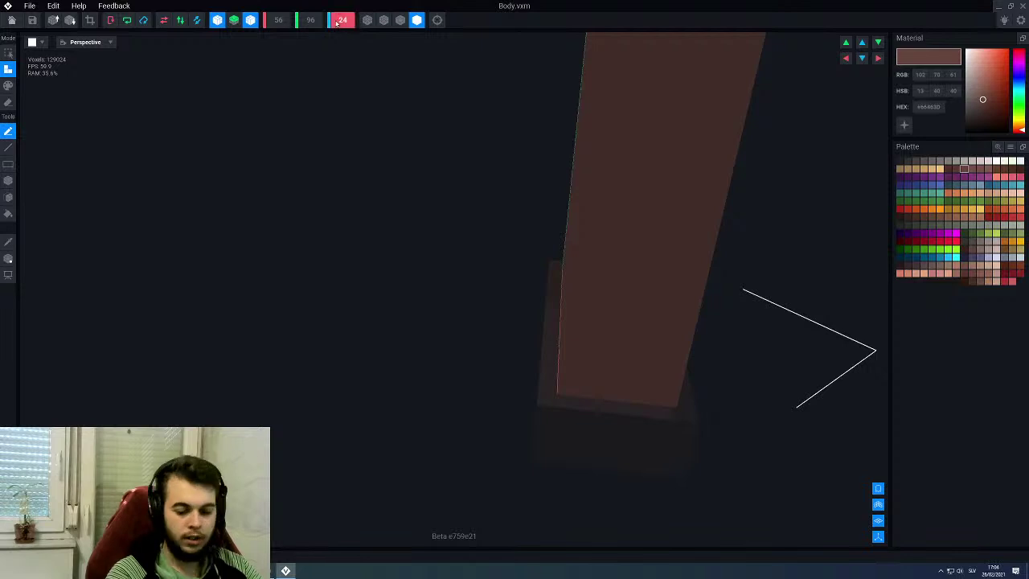
{"action": "type", "text": "2"}
{"action": "key", "text": "Return"}
Step: Fill the added depth of the Body block with the same brown voxels
{"action": "right_click_drag", "start_coordinate": [546, 319], "coordinate": [567, 337]}
{"action": "key", "text": "f"}
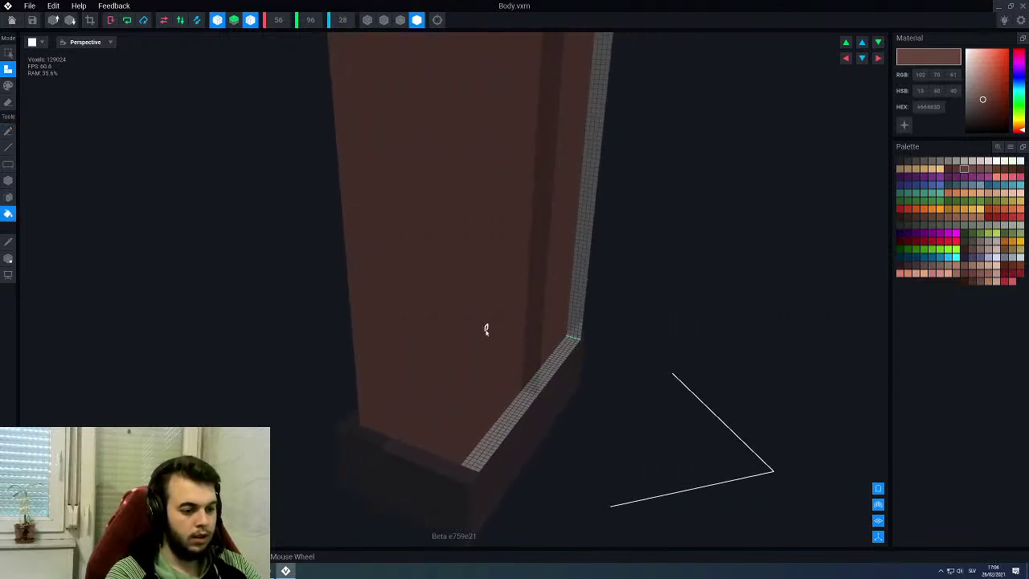
{"action": "left_click", "coordinate": [485, 331]}
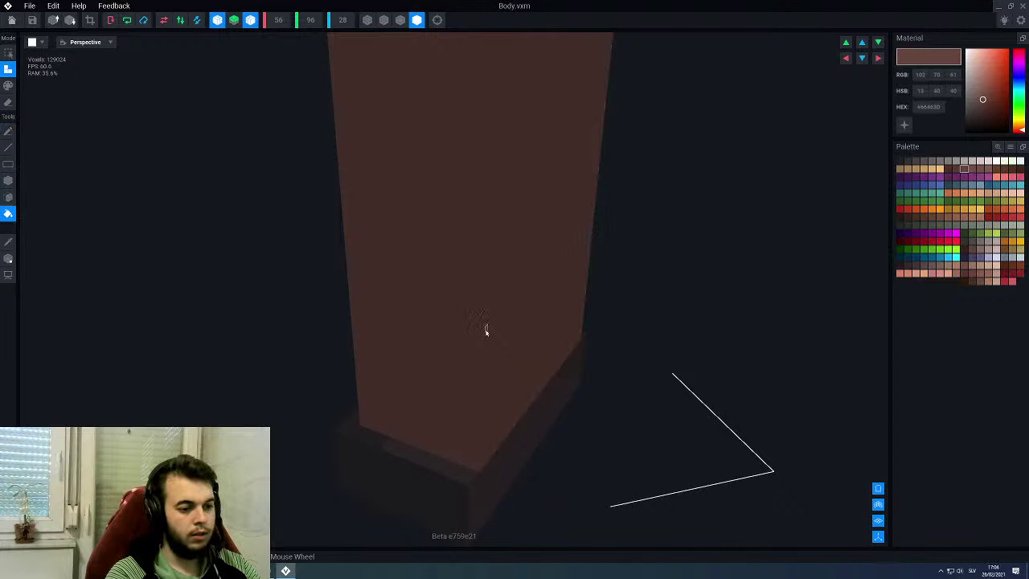
Step: Move the Body model's pivot forward along the Z axis and save the model back to the rig
{"action": "left_click", "coordinate": [8, 258]}
{"action": "left_click_drag", "start_coordinate": [547, 399], "coordinate": [557, 404]}
{"action": "left_click", "coordinate": [11, 20]}
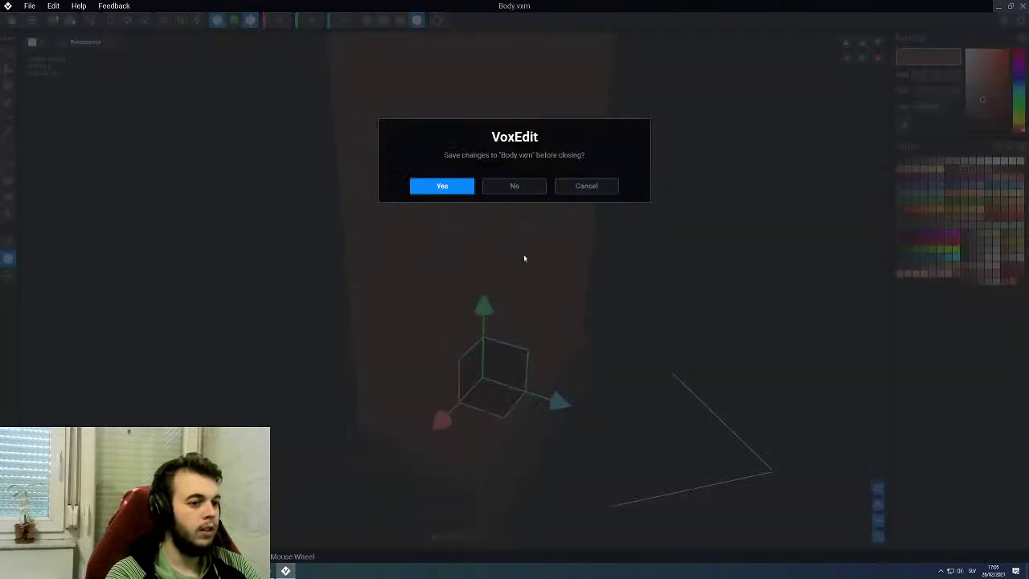
{"action": "left_click", "coordinate": [442, 186]}
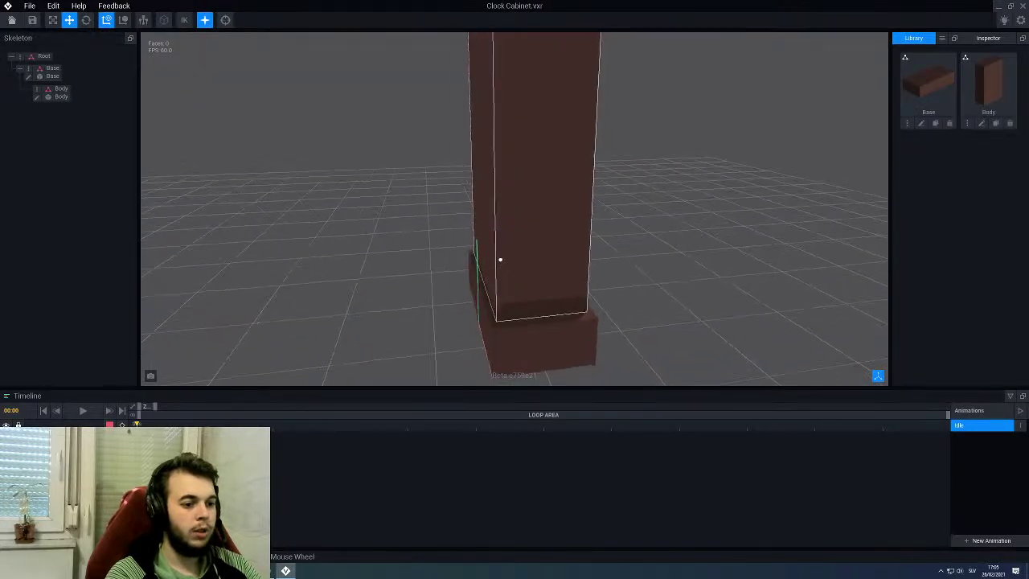
Step: Move the Body block back along the Z axis until it is flush with the rear edge of the Base
{"action": "left_click", "coordinate": [526, 292]}
{"action": "left_click_drag", "start_coordinate": [580, 281], "coordinate": [576, 281]}
{"action": "mouse_move", "coordinate": [498, 259]}
{"action": "right_mouse_down"}
{"action": "mouse_move", "coordinate": [531, 289]}
{"action": "mouse_move", "coordinate": [592, 249]}
{"action": "mouse_move", "coordinate": [497, 259]}
{"action": "right_mouse_up"}
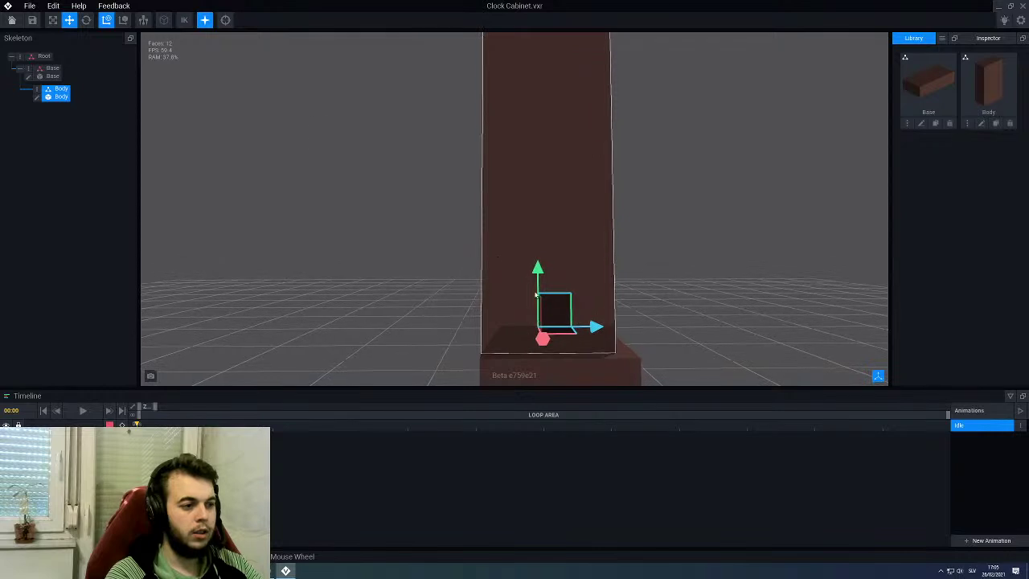
Step: Examine from the side and the front how the Body block sits on the Base
{"action": "left_click", "coordinate": [164, 20]}
{"action": "right_click_drag", "start_coordinate": [291, 228], "coordinate": [336, 264]}
{"action": "right_click_drag", "start_coordinate": [498, 259], "coordinate": [209, 145]}
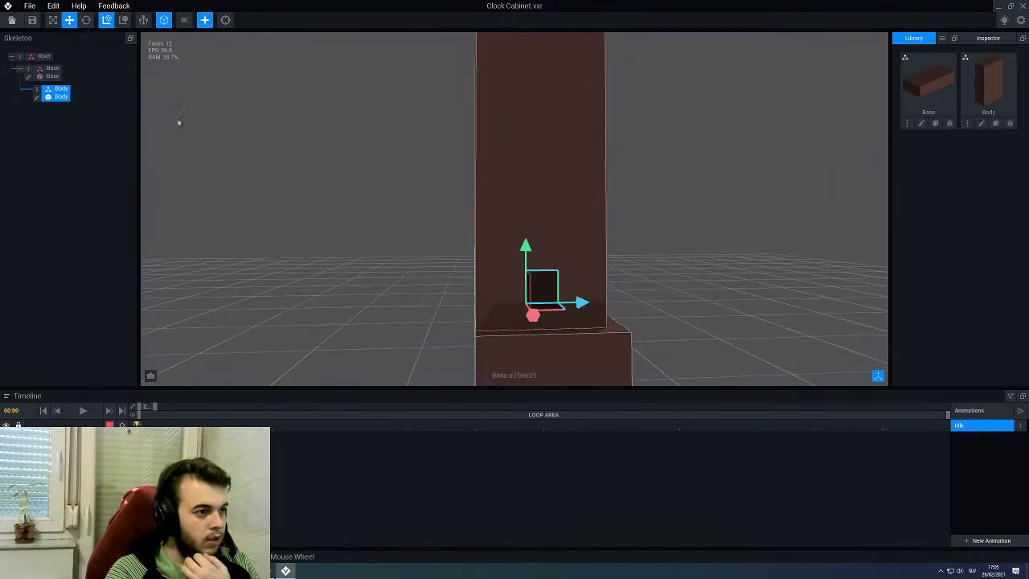
{"action": "left_click", "coordinate": [163, 23]}
{"action": "scroll", "coordinate": [434, 200], "scroll_direction": "down", "scroll_amount": 3}
{"action": "right_click_drag", "start_coordinate": [531, 191], "coordinate": [549, 201]}
{"action": "scroll", "coordinate": [546, 199], "scroll_direction": "down", "scroll_amount": 3}
{"action": "right_click_drag", "start_coordinate": [549, 231], "coordinate": [548, 230]}
{"action": "scroll", "coordinate": [551, 271], "scroll_direction": "up", "scroll_amount": 2}
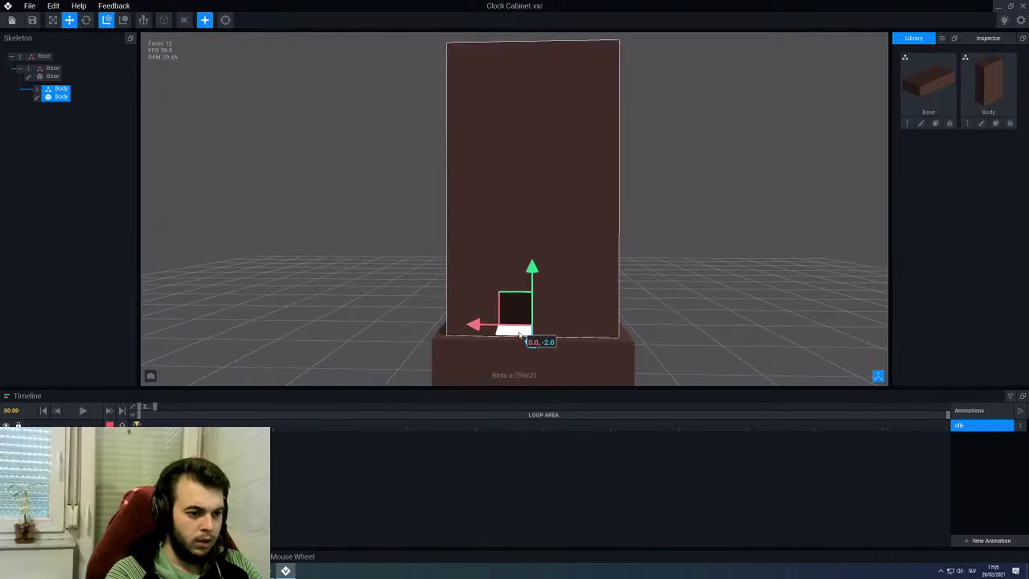
Step: Open the Body model for editing and halve its resolution to 28 × 48 × 14 voxels
{"action": "left_click", "coordinate": [37, 96]}
{"action": "left_click", "coordinate": [7, 258]}
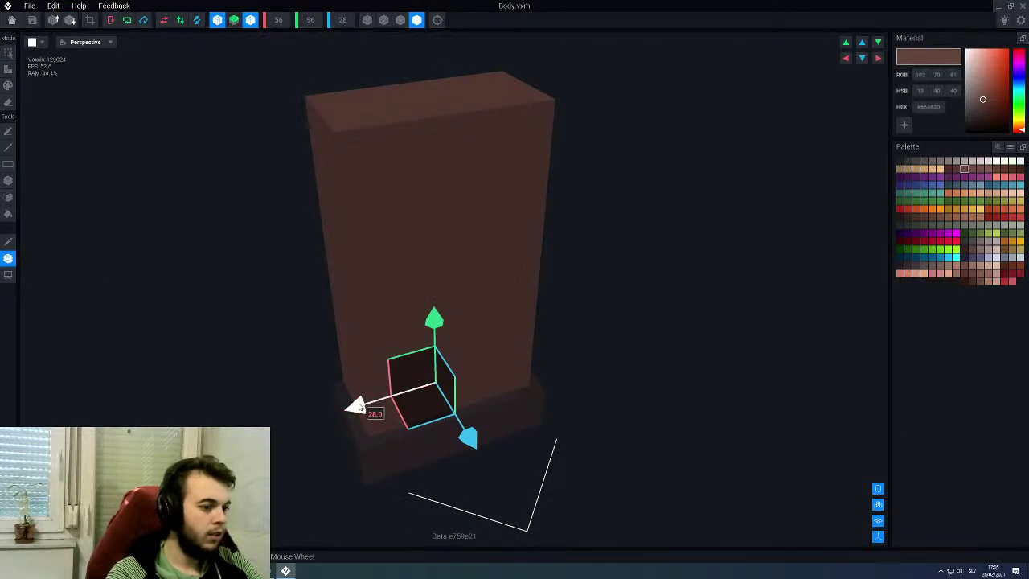
{"action": "right_click_drag", "start_coordinate": [420, 375], "coordinate": [377, 389]}
{"action": "left_click", "coordinate": [8, 264]}
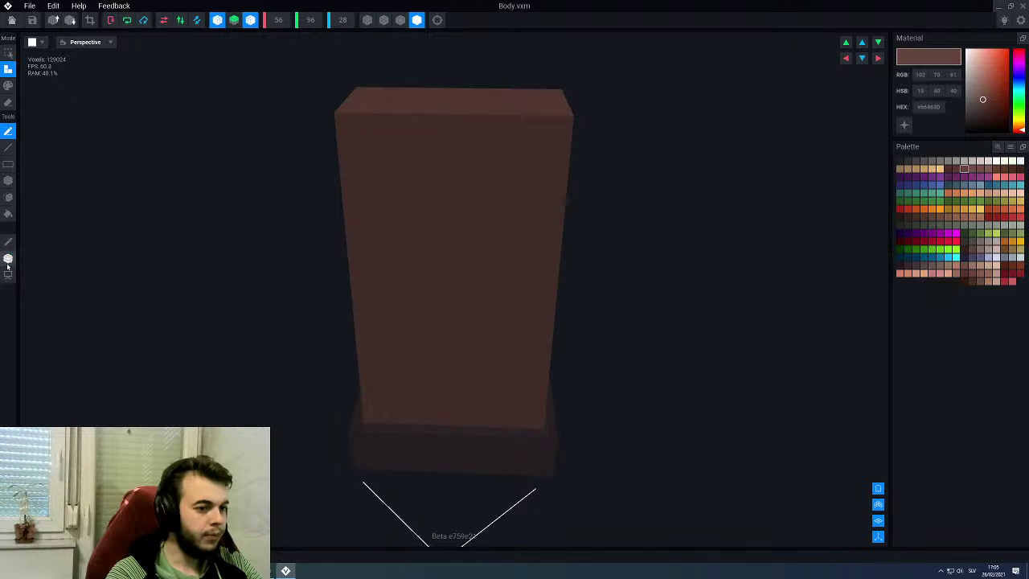
{"action": "right_click_drag", "start_coordinate": [423, 221], "coordinate": [423, 214]}
{"action": "middle_click_drag", "start_coordinate": [423, 207], "coordinate": [422, 210]}
{"action": "right_click_drag", "start_coordinate": [455, 264], "coordinate": [451, 259]}
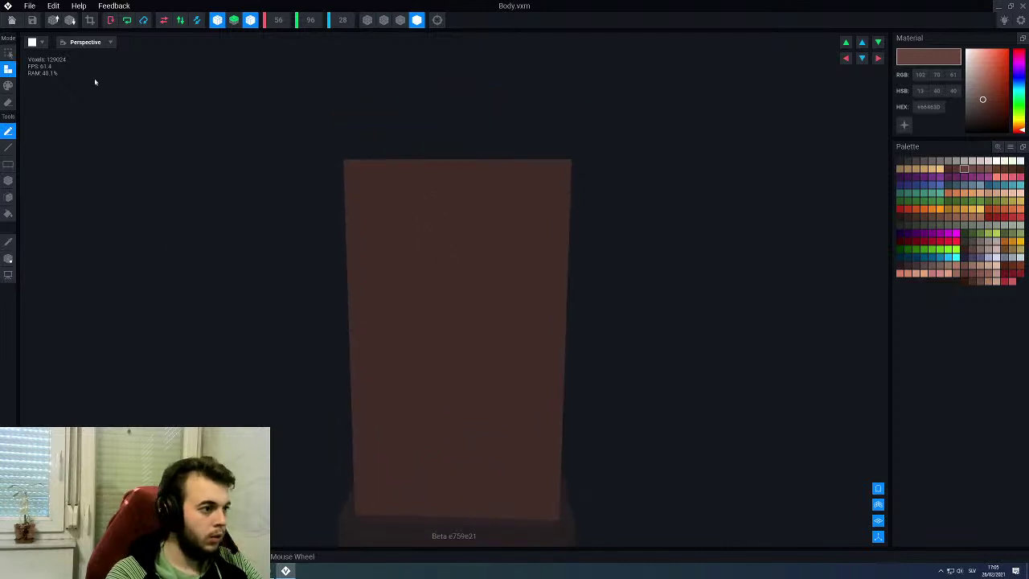
{"action": "left_click", "coordinate": [71, 22]}
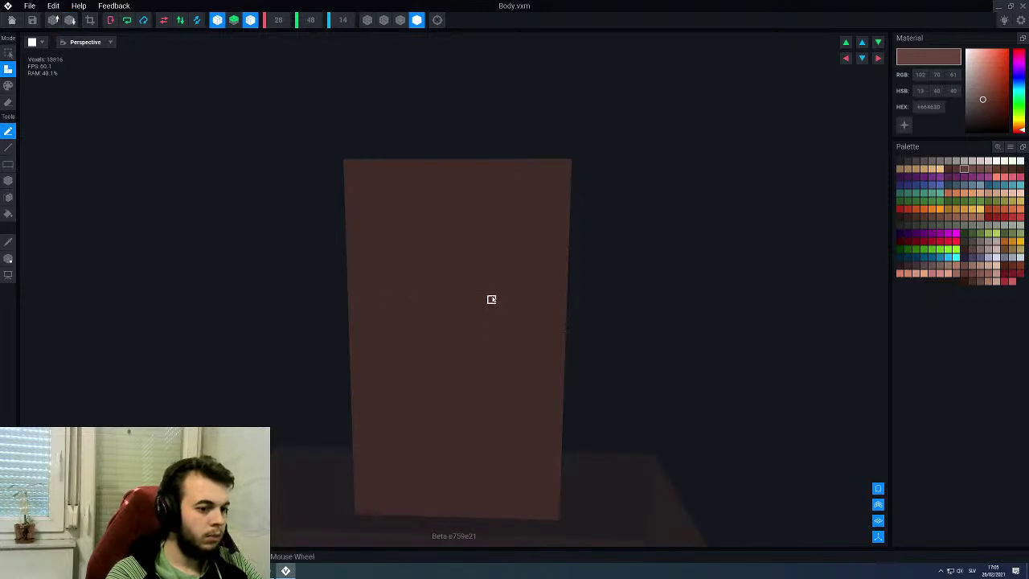
Step: Hide the other rig parts around the Body model and frame its front face
{"action": "middle_click_drag", "start_coordinate": [492, 301], "coordinate": [502, 244]}
{"action": "left_click", "coordinate": [878, 492]}
{"action": "scroll", "coordinate": [505, 409], "scroll_direction": "up", "scroll_amount": 3}
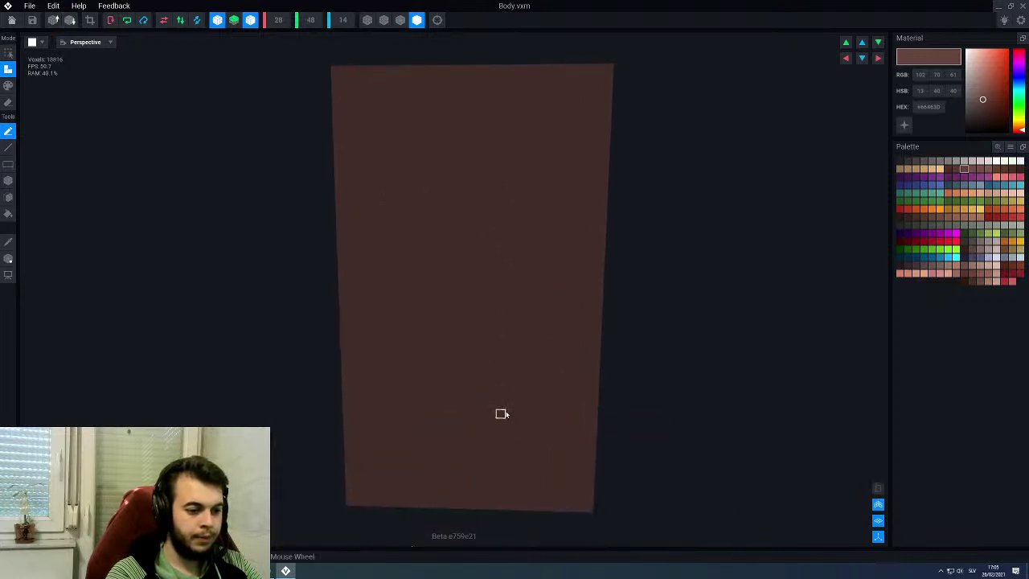
{"action": "scroll", "coordinate": [537, 433], "scroll_direction": "down", "scroll_amount": 4}
{"action": "scroll", "coordinate": [539, 436], "scroll_direction": "up", "scroll_amount": 1}
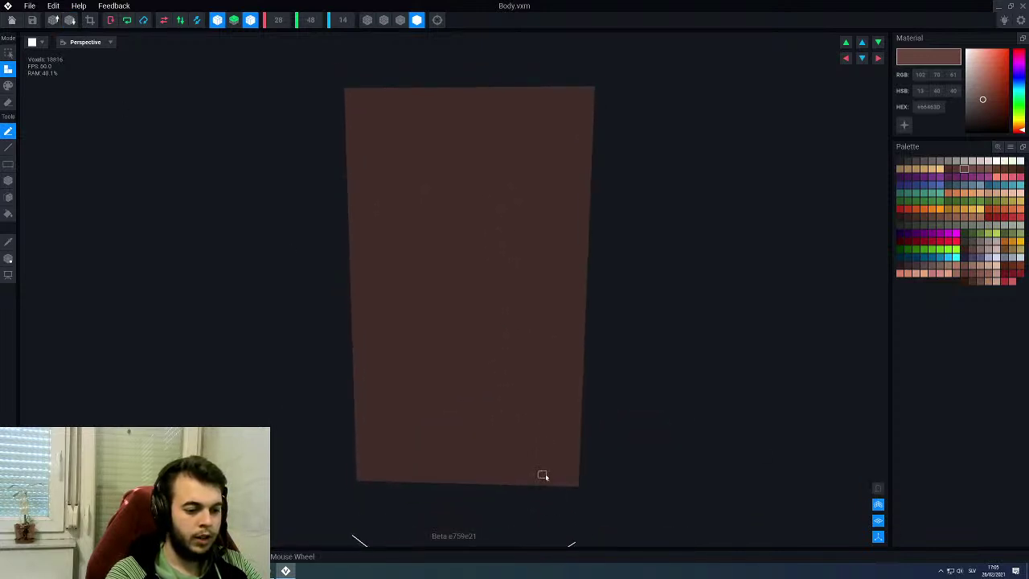
Step: Turn off Z-axis symmetry and box-erase a one-voxel-deep panel from the Body's front, leaving a frame about three voxels wide along the sides and top
{"action": "key", "text": "e"}
{"action": "key", "text": "b"}
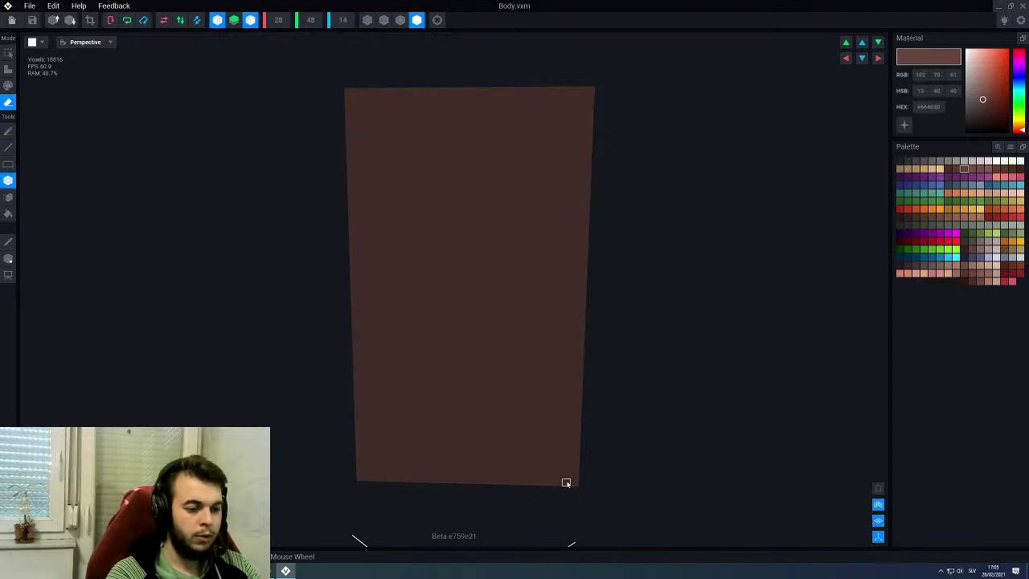
{"action": "left_click_drag", "start_coordinate": [542, 482], "coordinate": [431, 132]}
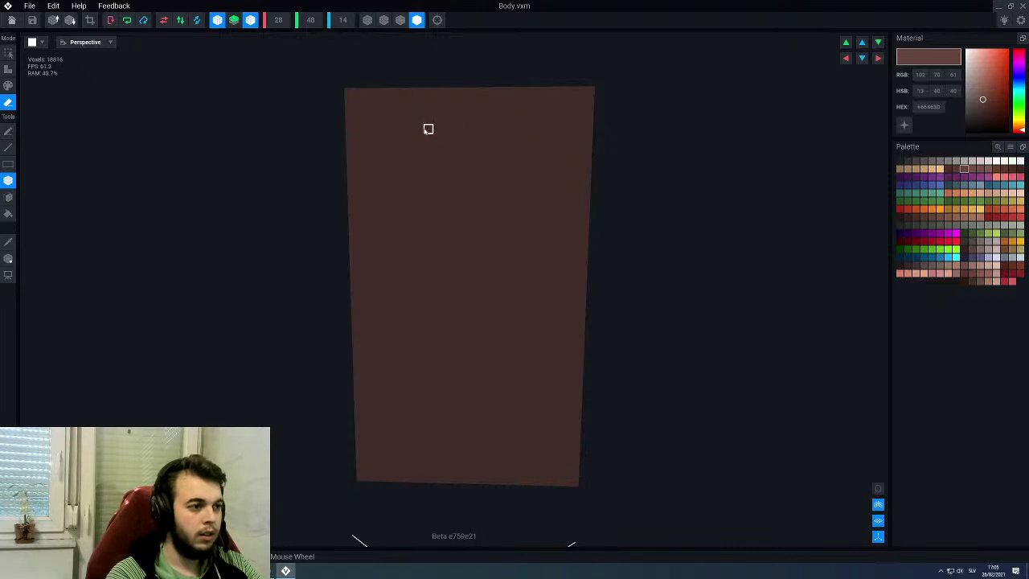
{"action": "right_click_drag", "start_coordinate": [555, 338], "coordinate": [507, 341]}
{"action": "left_click", "coordinate": [251, 20]}
{"action": "right_click_drag", "start_coordinate": [550, 212], "coordinate": [579, 109]}
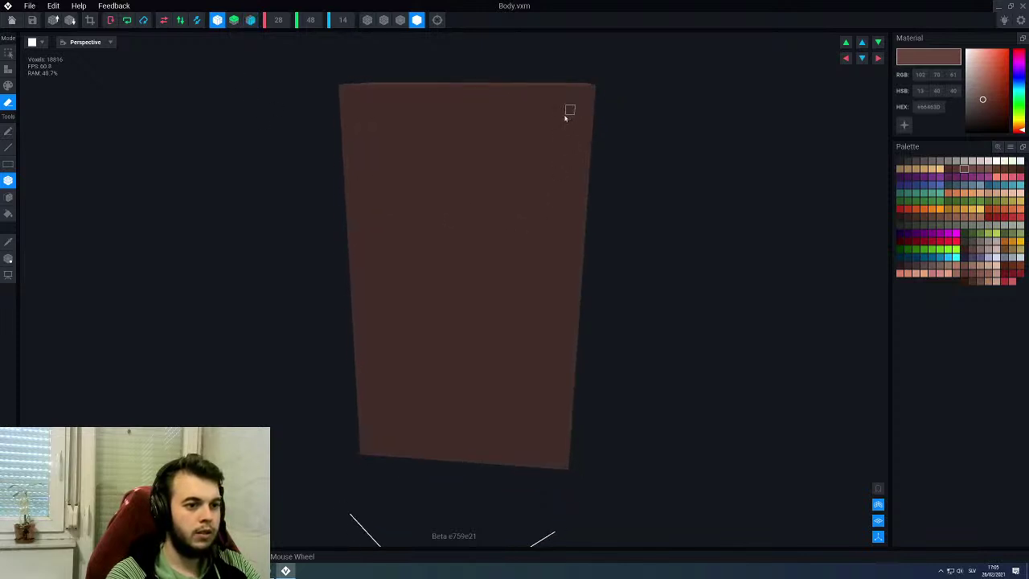
{"action": "left_click_drag", "start_coordinate": [561, 116], "coordinate": [421, 461]}
{"action": "right_click_drag", "start_coordinate": [468, 380], "coordinate": [501, 327]}
{"action": "scroll", "coordinate": [496, 350], "scroll_direction": "up", "scroll_amount": 2}
{"action": "scroll", "coordinate": [503, 274], "scroll_direction": "down", "scroll_amount": 2}
{"action": "right_click_drag", "start_coordinate": [502, 271], "coordinate": [511, 256]}
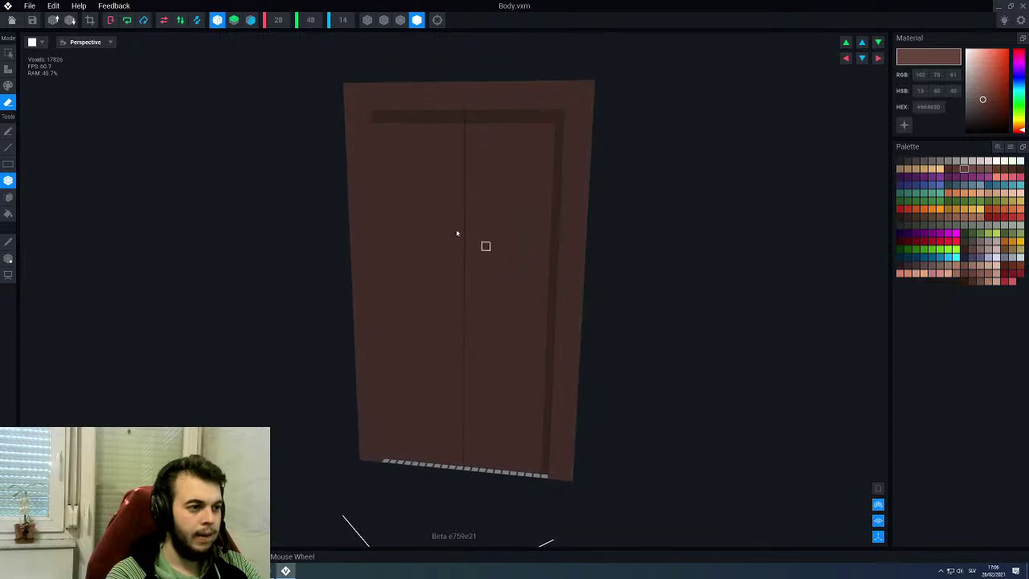
Step: Turn on edge outlines for the model's display and frame the recessed front of the Body
{"action": "left_click", "coordinate": [401, 21]}
{"action": "scroll", "coordinate": [469, 223], "scroll_direction": "up", "scroll_amount": 3}
{"action": "scroll", "coordinate": [470, 224], "scroll_direction": "down", "scroll_amount": 1}
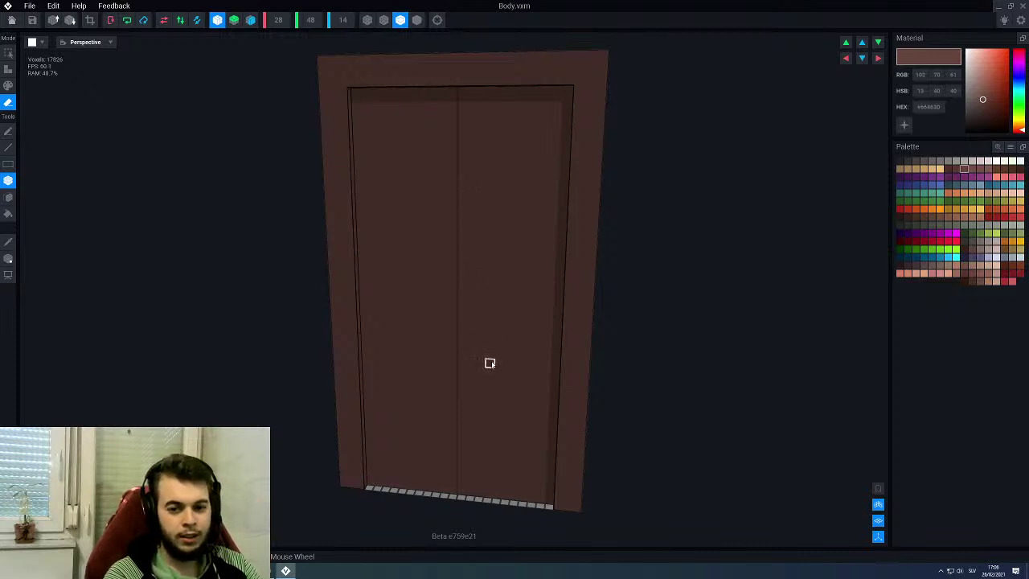
{"action": "right_click_drag", "start_coordinate": [517, 339], "coordinate": [515, 339]}
{"action": "right_click_drag", "start_coordinate": [519, 412], "coordinate": [524, 423]}
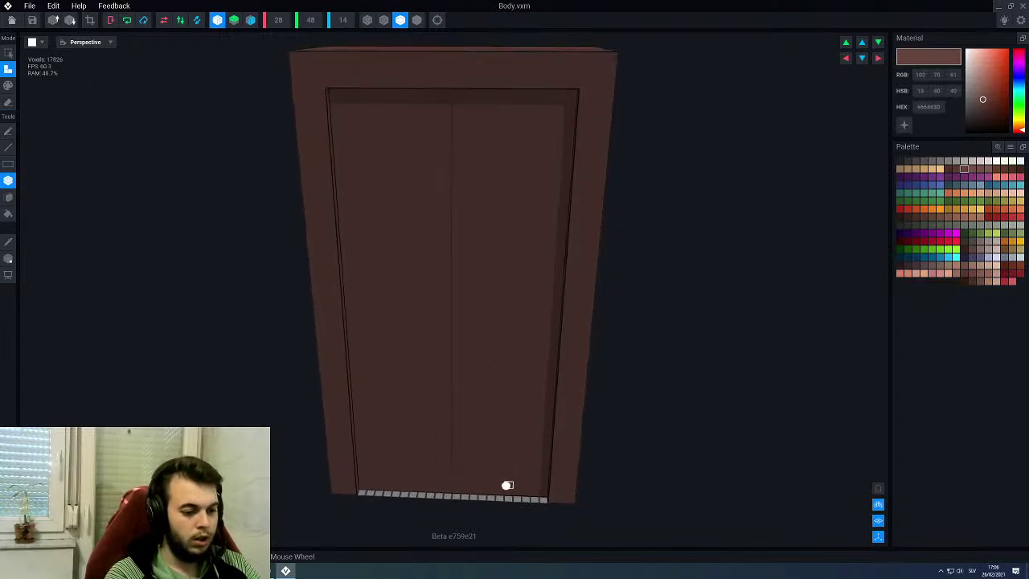
Step: Box-attach a mirrored pair of vertical bars about three voxels wide inside the front recess, extending them up to the top frame
{"action": "scroll", "coordinate": [507, 485], "scroll_direction": "up", "scroll_amount": 5}
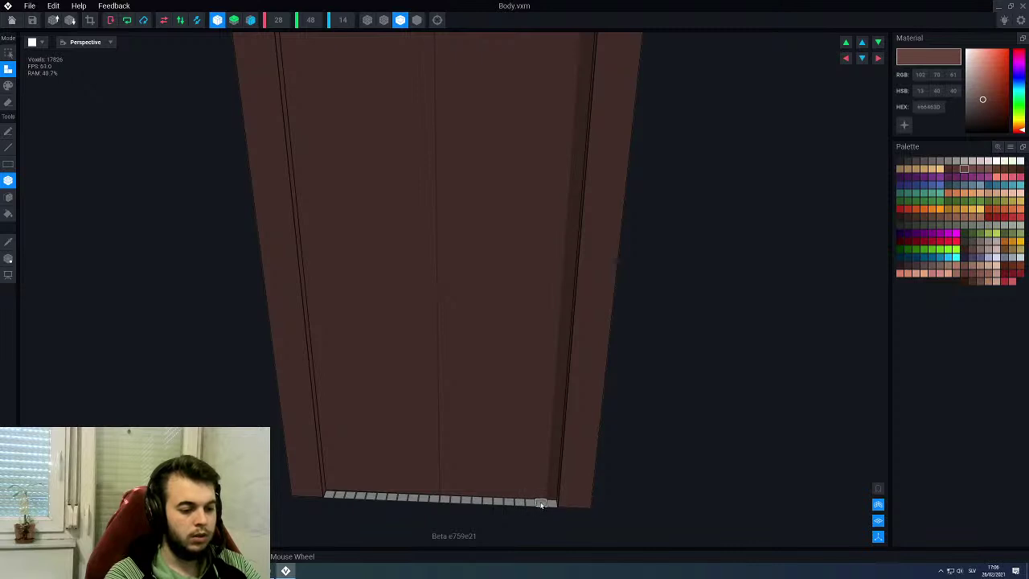
{"action": "scroll", "coordinate": [545, 117], "scroll_direction": "down", "scroll_amount": 5}
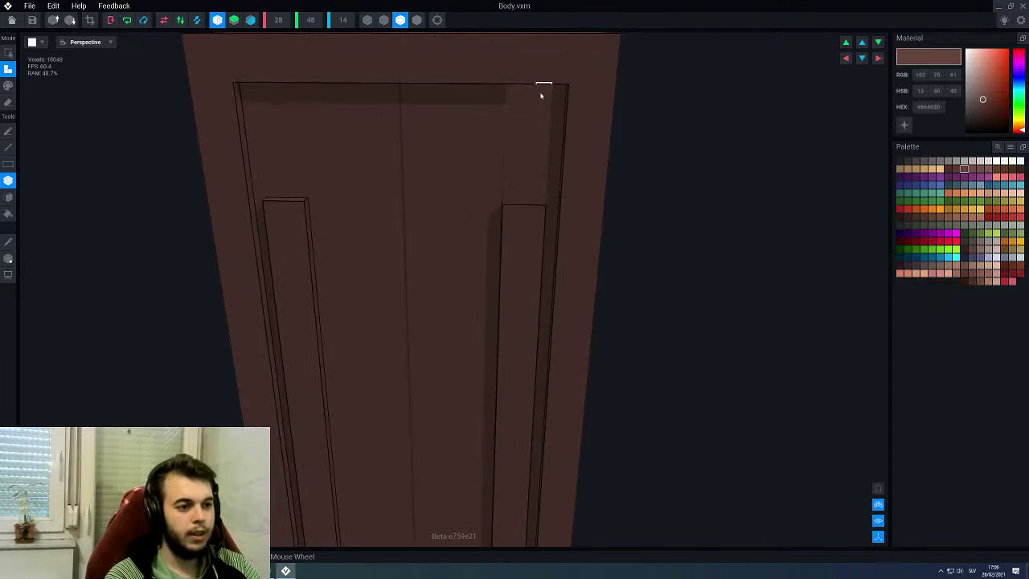
{"action": "scroll", "coordinate": [541, 96], "scroll_direction": "down", "scroll_amount": 5}
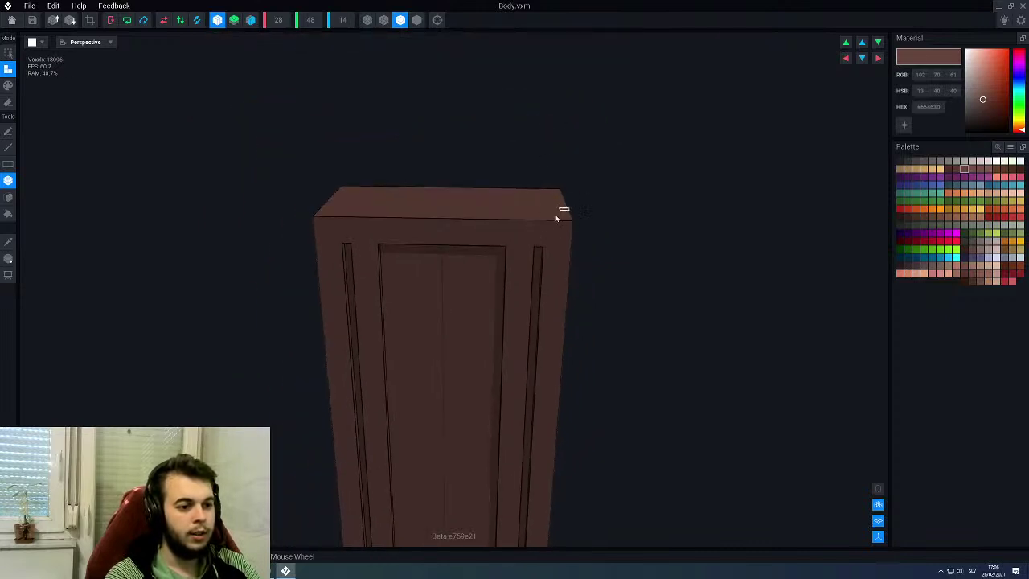
{"action": "right_click_drag", "start_coordinate": [529, 247], "coordinate": [508, 238]}
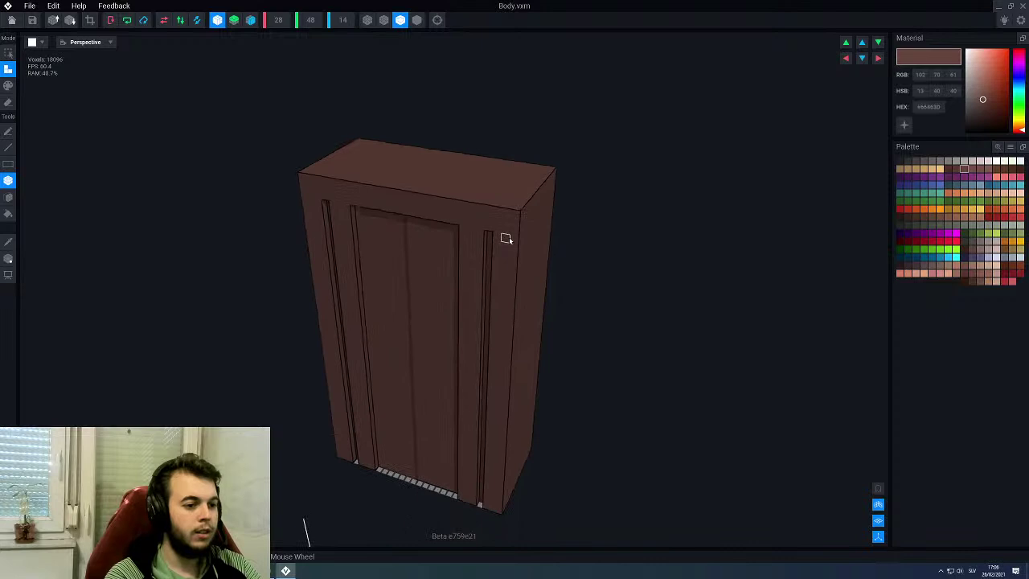
{"action": "scroll", "coordinate": [508, 237], "scroll_direction": "up", "scroll_amount": 3}
{"action": "scroll", "coordinate": [493, 224], "scroll_direction": "up", "scroll_amount": 3}
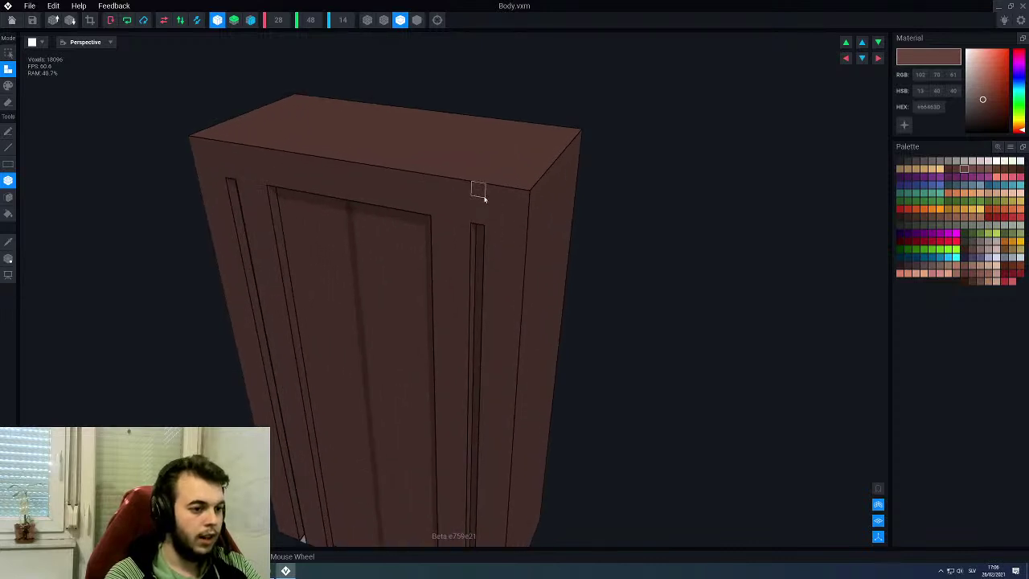
Step: Box-erase matching full-height notches from the Body's two front corners
{"action": "key", "text": "e"}
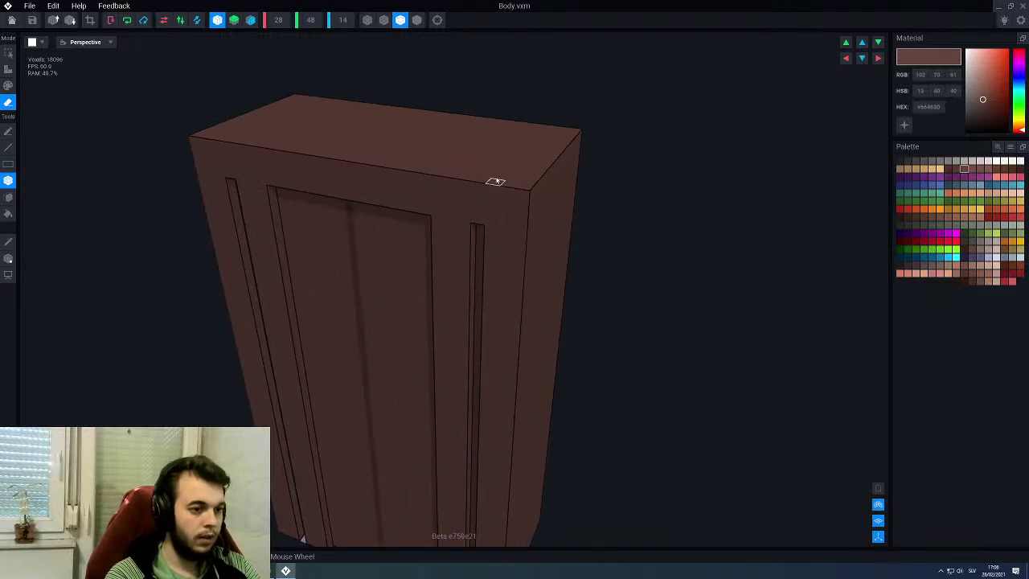
{"action": "mouse_move", "coordinate": [509, 169]}
{"action": "left_mouse_down"}
{"action": "mouse_move", "coordinate": [499, 286]}
{"action": "mouse_move", "coordinate": [517, 361]}
{"action": "left_mouse_up"}
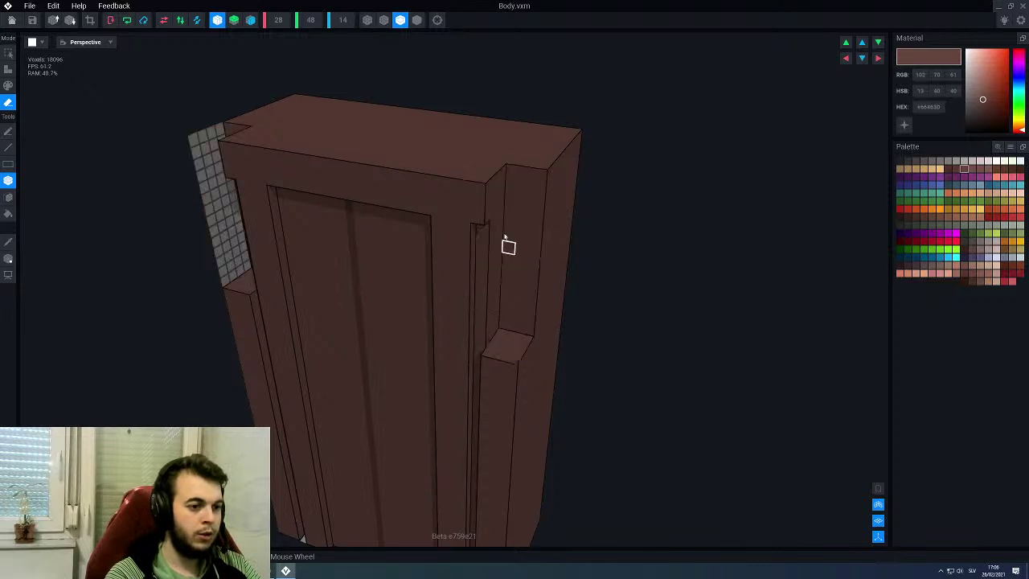
{"action": "mouse_move", "coordinate": [496, 166]}
{"action": "left_mouse_down"}
{"action": "mouse_move", "coordinate": [485, 459]}
{"action": "mouse_move", "coordinate": [502, 501]}
{"action": "left_mouse_up"}
{"action": "scroll", "coordinate": [503, 502], "scroll_direction": "up", "scroll_amount": 3}
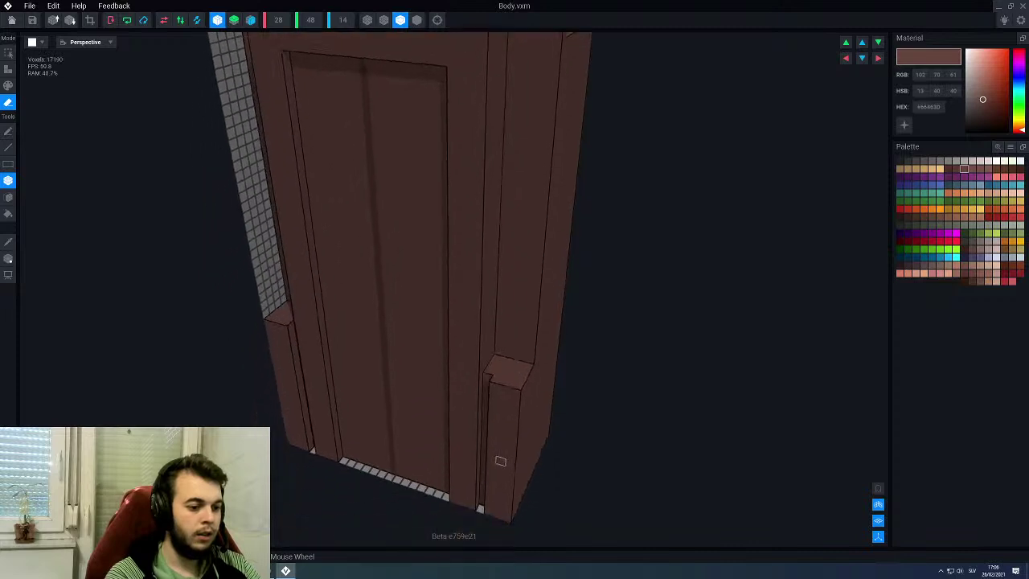
{"action": "mouse_move", "coordinate": [493, 356]}
{"action": "left_mouse_down"}
{"action": "mouse_move", "coordinate": [494, 520]}
{"action": "mouse_move", "coordinate": [510, 522]}
{"action": "left_mouse_up"}
Step: Box-erase a one-voxel-deep panel from the inner side wall of each corner notch, keeping a frame along the top
{"action": "right_click_drag", "start_coordinate": [476, 414], "coordinate": [473, 408]}
{"action": "scroll", "coordinate": [487, 351], "scroll_direction": "up", "scroll_amount": 5}
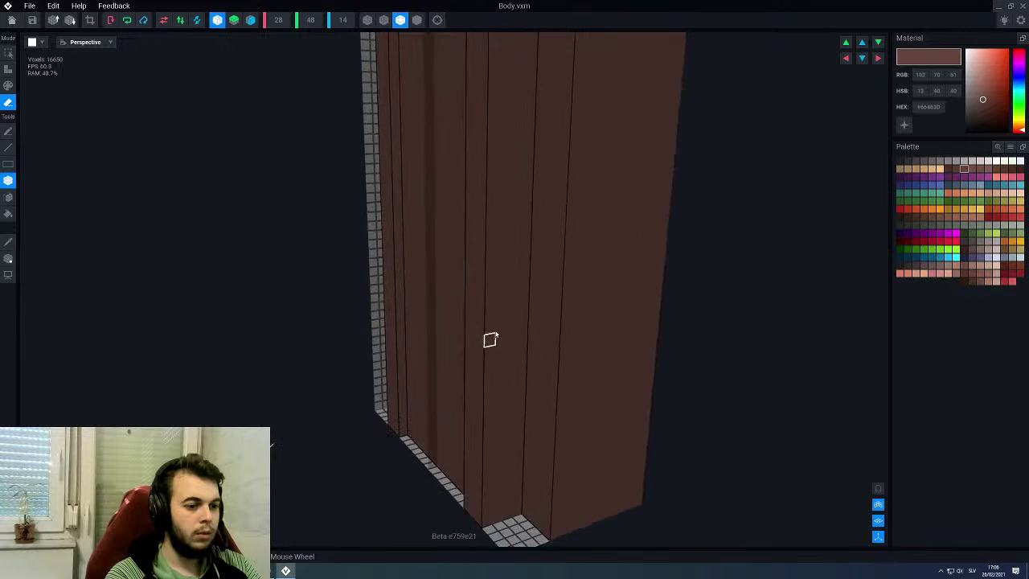
{"action": "scroll", "coordinate": [496, 324], "scroll_direction": "down", "scroll_amount": 4}
{"action": "mouse_move", "coordinate": [477, 165]}
{"action": "left_mouse_down"}
{"action": "mouse_move", "coordinate": [469, 480]}
{"action": "mouse_move", "coordinate": [481, 538]}
{"action": "mouse_move", "coordinate": [491, 541]}
{"action": "left_mouse_up"}
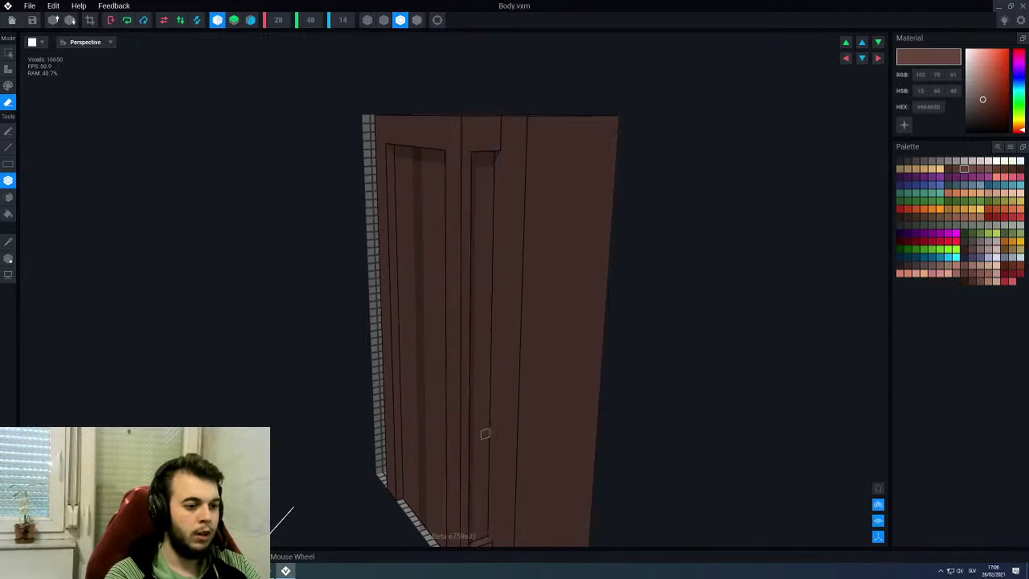
{"action": "middle_click_drag", "start_coordinate": [487, 439], "coordinate": [489, 436]}
{"action": "left_click_drag", "start_coordinate": [465, 481], "coordinate": [483, 514]}
Step: Erase inward from the recessed front and side panels with the Face tool to start hollowing out the Body
{"action": "right_click_drag", "start_coordinate": [469, 476], "coordinate": [476, 439]}
{"action": "key", "text": "p"}
{"action": "key", "text": "f"}
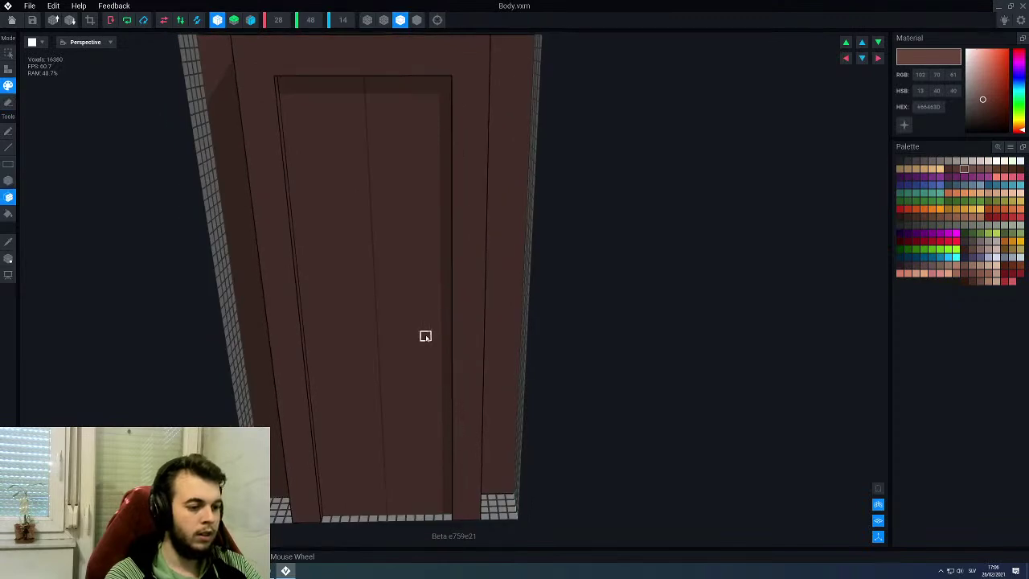
{"action": "key", "text": "e"}
{"action": "left_click", "coordinate": [402, 304]}
{"action": "mouse_move", "coordinate": [405, 305]}
{"action": "right_mouse_down"}
{"action": "mouse_move", "coordinate": [434, 320]}
{"action": "mouse_move", "coordinate": [402, 306]}
{"action": "mouse_move", "coordinate": [393, 322]}
{"action": "mouse_move", "coordinate": [377, 321]}
{"action": "right_mouse_up"}
{"action": "scroll", "coordinate": [377, 320], "scroll_direction": "down", "scroll_amount": 5}
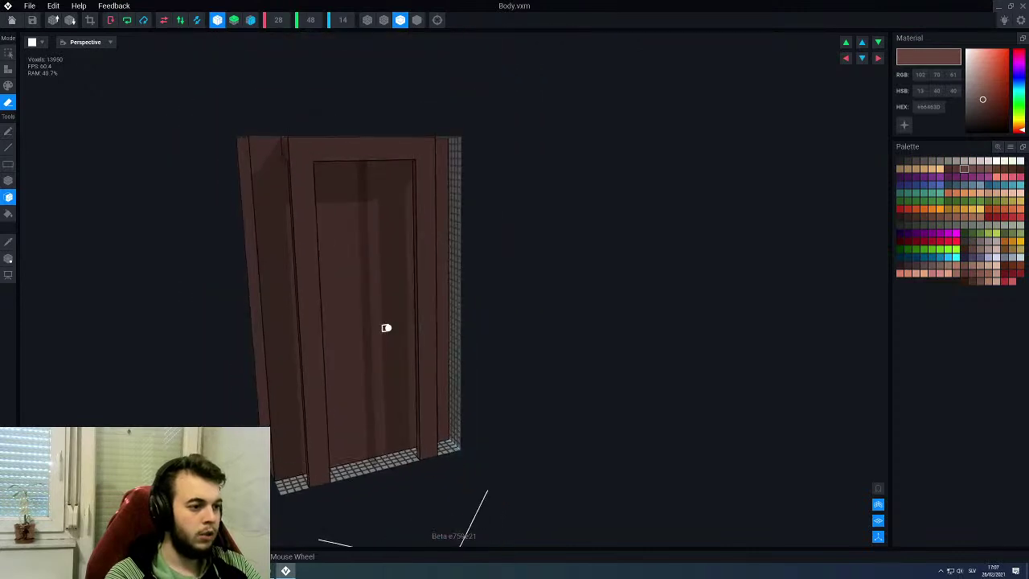
Step: Box-erase a panel from the back face of each corner notch, leaving a thin outer edge and the top frame
{"action": "scroll", "coordinate": [416, 282], "scroll_direction": "up", "scroll_amount": 3}
{"action": "mouse_move", "coordinate": [443, 249]}
{"action": "right_mouse_down"}
{"action": "mouse_move", "coordinate": [434, 246]}
{"action": "mouse_move", "coordinate": [444, 239]}
{"action": "mouse_move", "coordinate": [432, 259]}
{"action": "right_mouse_up"}
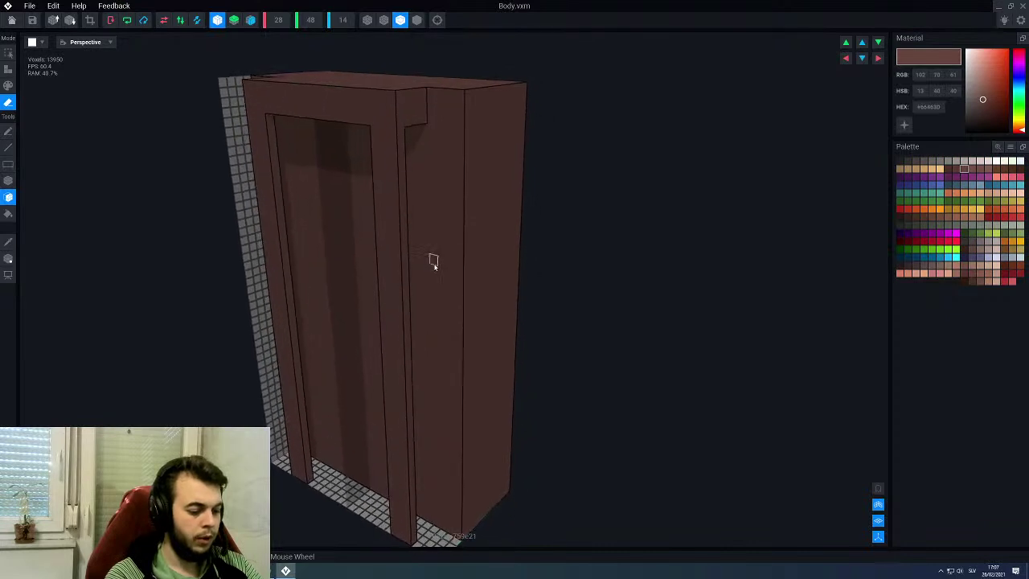
{"action": "scroll", "coordinate": [451, 220], "scroll_direction": "up", "scroll_amount": 3}
{"action": "mouse_move", "coordinate": [440, 171]}
{"action": "left_mouse_down"}
{"action": "mouse_move", "coordinate": [346, 427]}
{"action": "mouse_move", "coordinate": [347, 547]}
{"action": "left_mouse_up"}
{"action": "middle_click_drag", "start_coordinate": [346, 548], "coordinate": [342, 491]}
{"action": "scroll", "coordinate": [363, 447], "scroll_direction": "down", "scroll_amount": 2}
{"action": "mouse_move", "coordinate": [363, 448]}
{"action": "right_mouse_down"}
{"action": "mouse_move", "coordinate": [368, 409]}
{"action": "mouse_move", "coordinate": [382, 409]}
{"action": "right_mouse_up"}
Step: Erase the interior layer by layer with the Face tool until the Body is a hollow shell open at its front and corners
{"action": "key", "text": "f"}
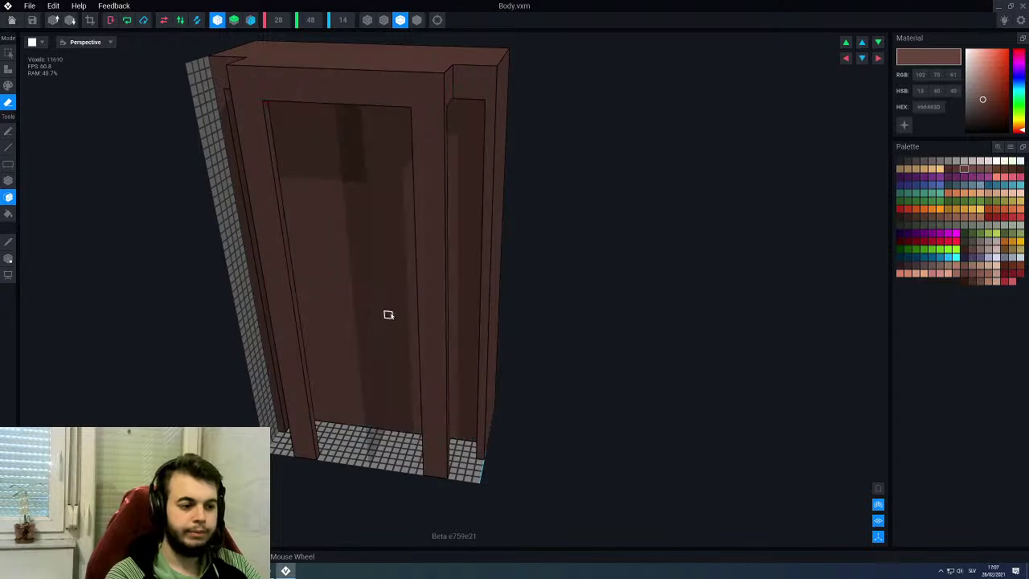
{"action": "right_click_drag", "start_coordinate": [391, 312], "coordinate": [395, 323]}
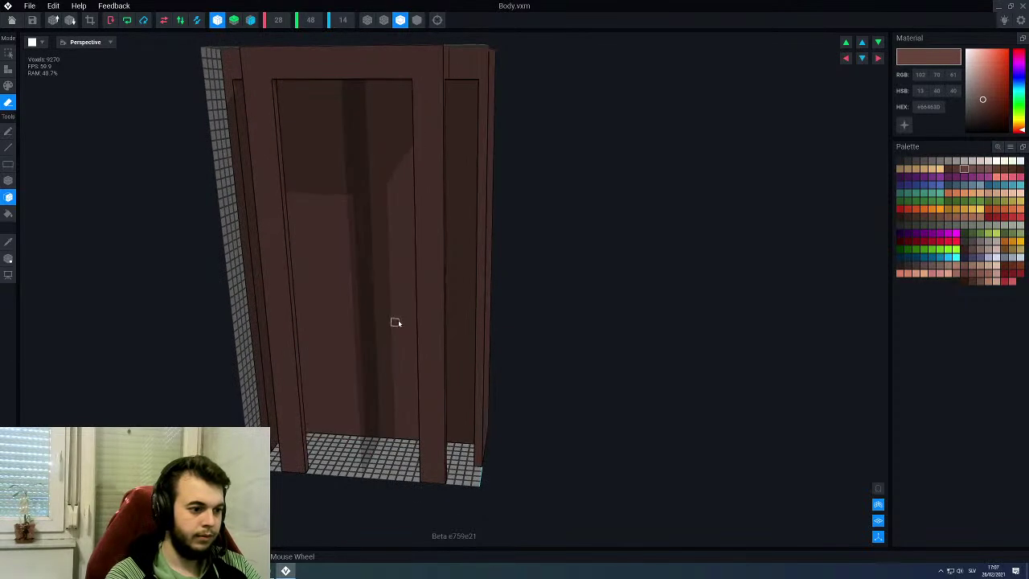
{"action": "scroll", "coordinate": [394, 323], "scroll_direction": "up", "scroll_amount": 2}
{"action": "scroll", "coordinate": [399, 324], "scroll_direction": "down", "scroll_amount": 5}
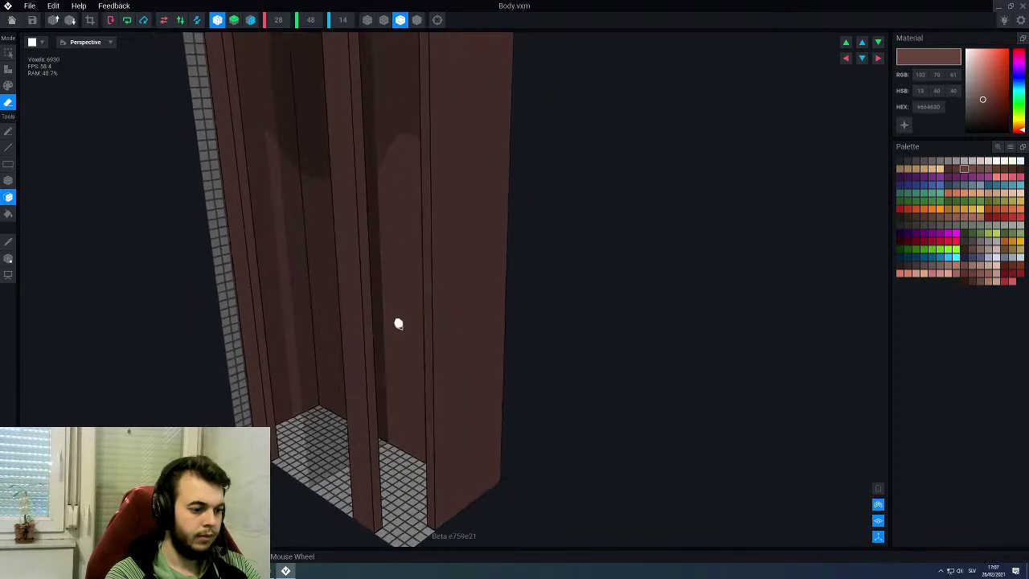
{"action": "right_click_drag", "start_coordinate": [398, 327], "coordinate": [292, 250]}
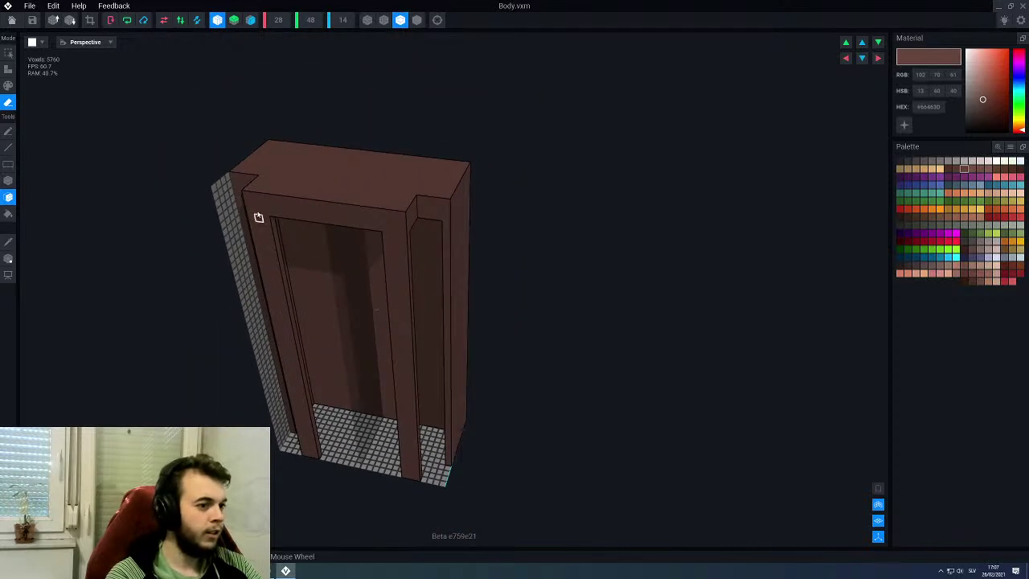
Step: Erase a further layer inside the hollow Body, save the model and return to the Clock Cabinet rig
{"action": "right_click_drag", "start_coordinate": [400, 213], "coordinate": [426, 165]}
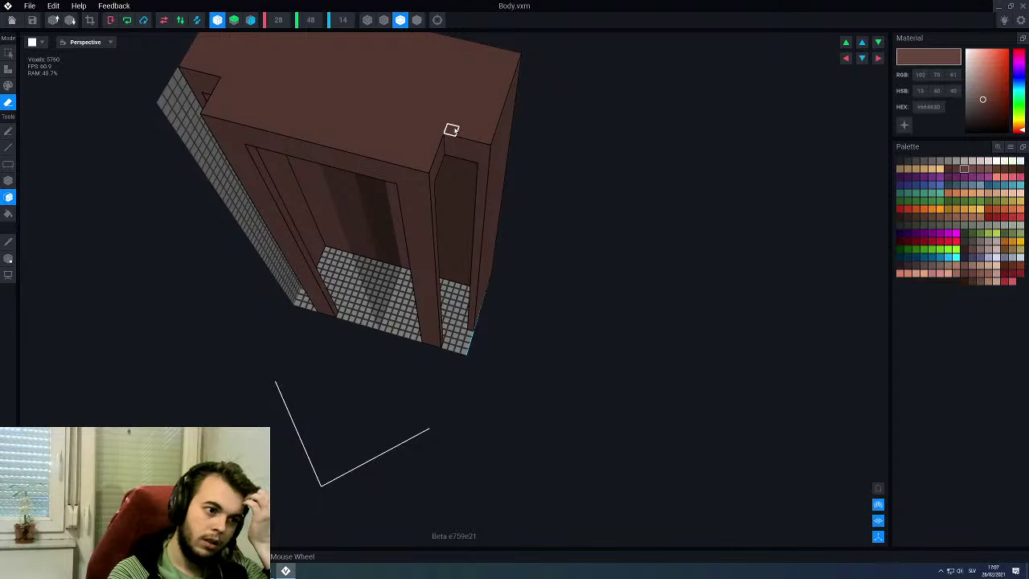
{"action": "right_click_drag", "start_coordinate": [451, 155], "coordinate": [448, 146]}
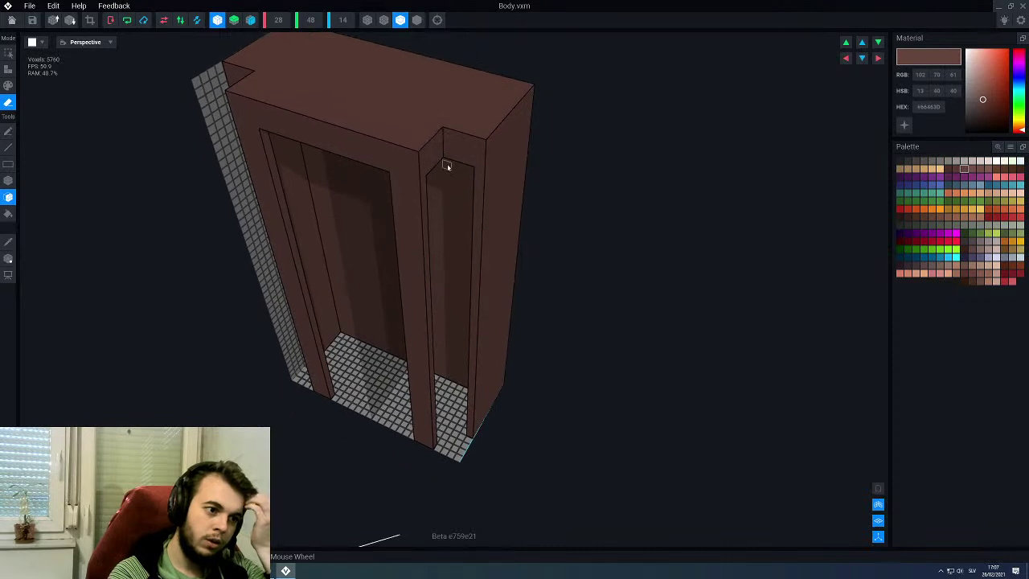
{"action": "scroll", "coordinate": [445, 162], "scroll_direction": "up", "scroll_amount": 2}
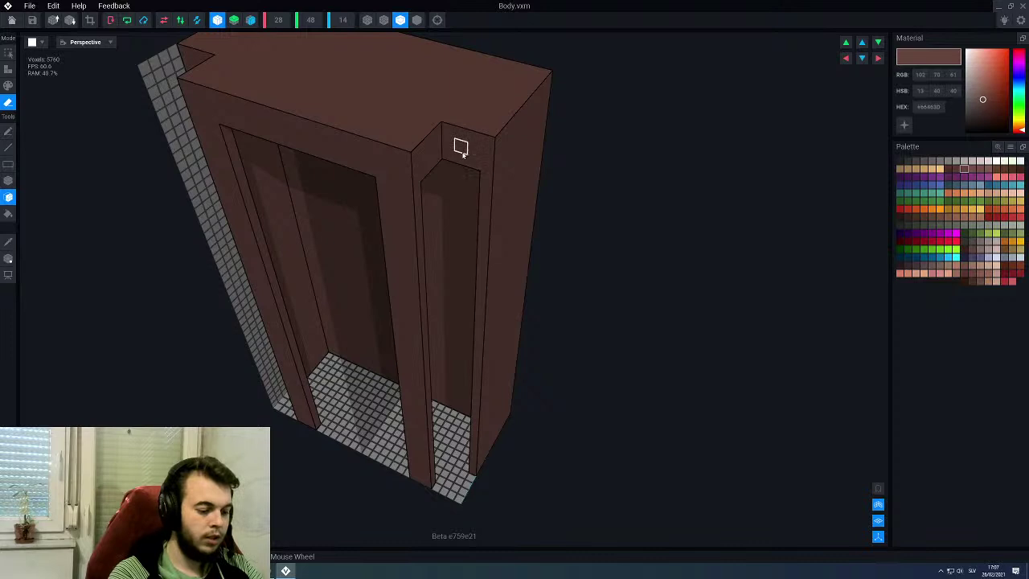
{"action": "right_click_drag", "start_coordinate": [450, 140], "coordinate": [452, 131]}
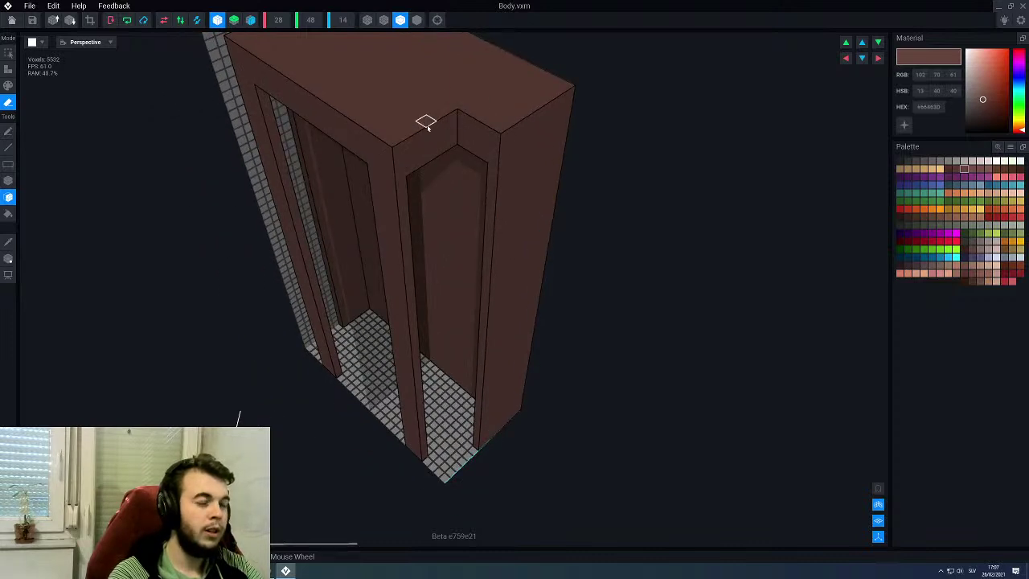
{"action": "left_click", "coordinate": [10, 21]}
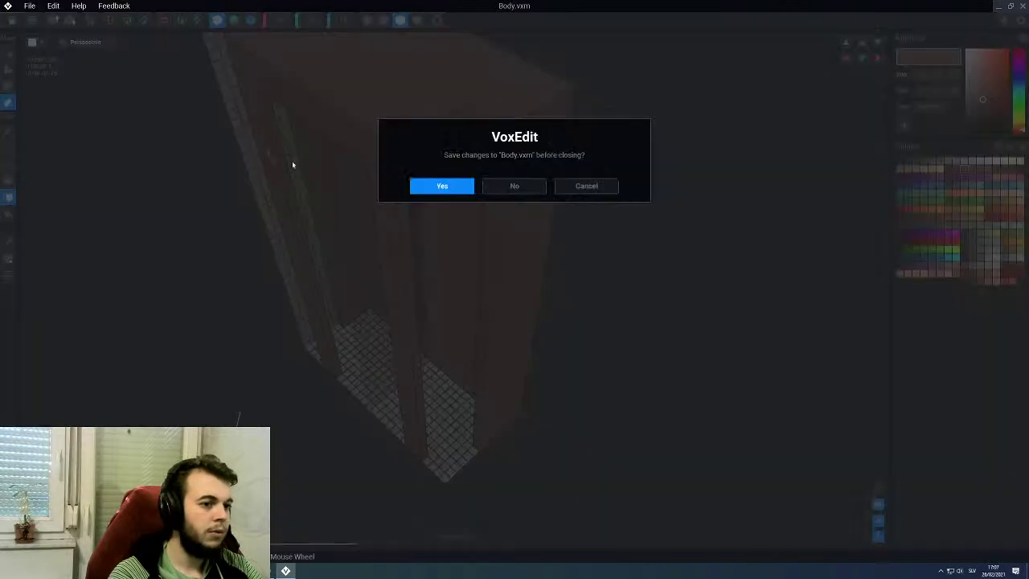
{"action": "left_click", "coordinate": [424, 193]}
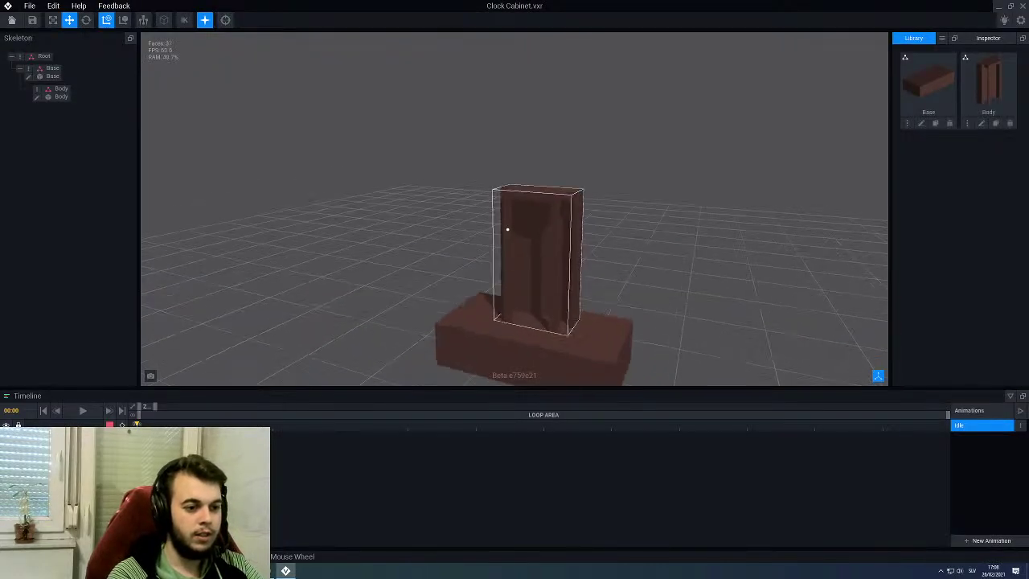
Step: Reopen the Body model, double its resolution to 56 × 96 × 28 voxels and save it back to the rig
{"action": "left_click", "coordinate": [522, 206]}
{"action": "left_click", "coordinate": [36, 97]}
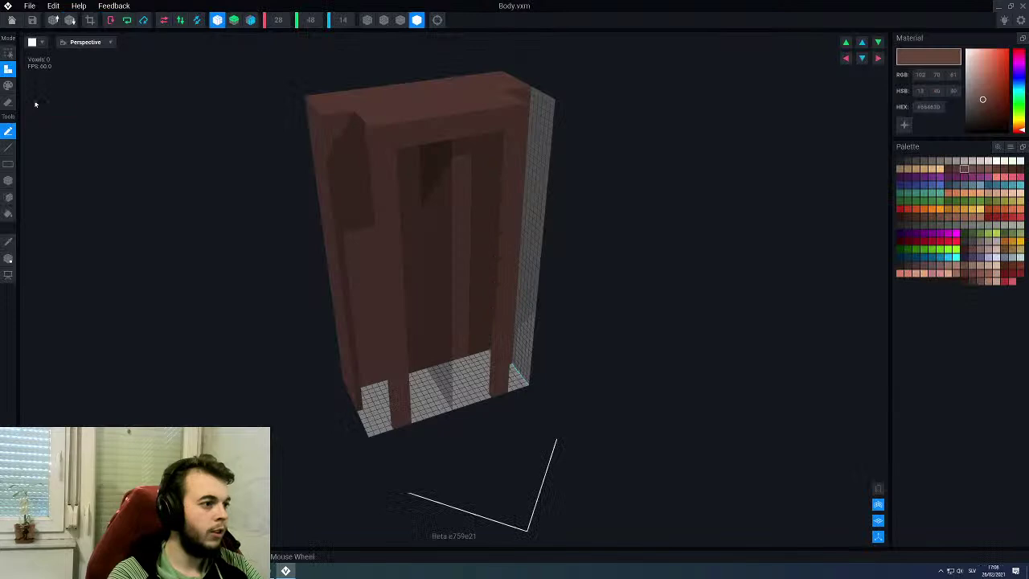
{"action": "left_click", "coordinate": [12, 20]}
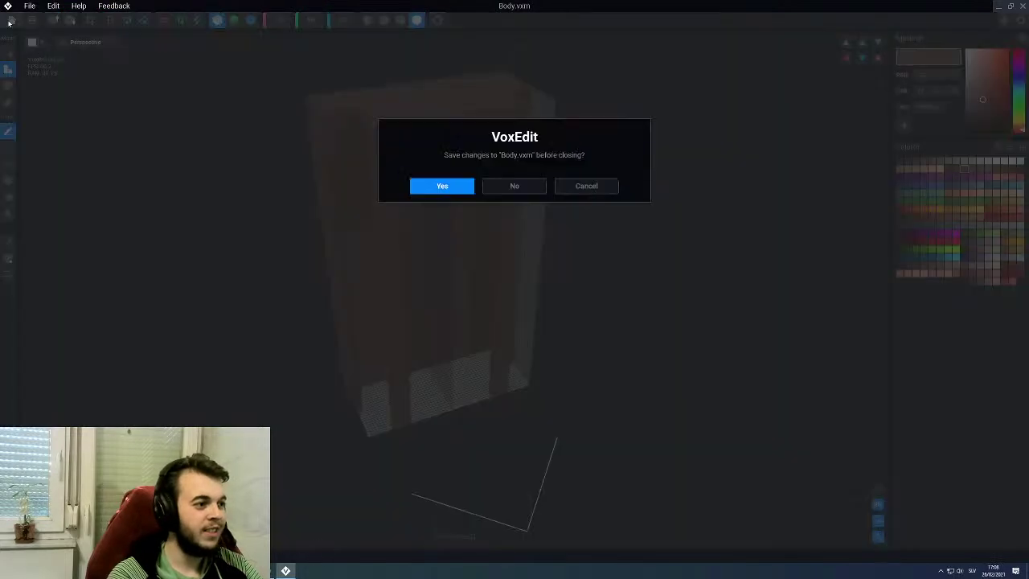
{"action": "left_click", "coordinate": [442, 186]}
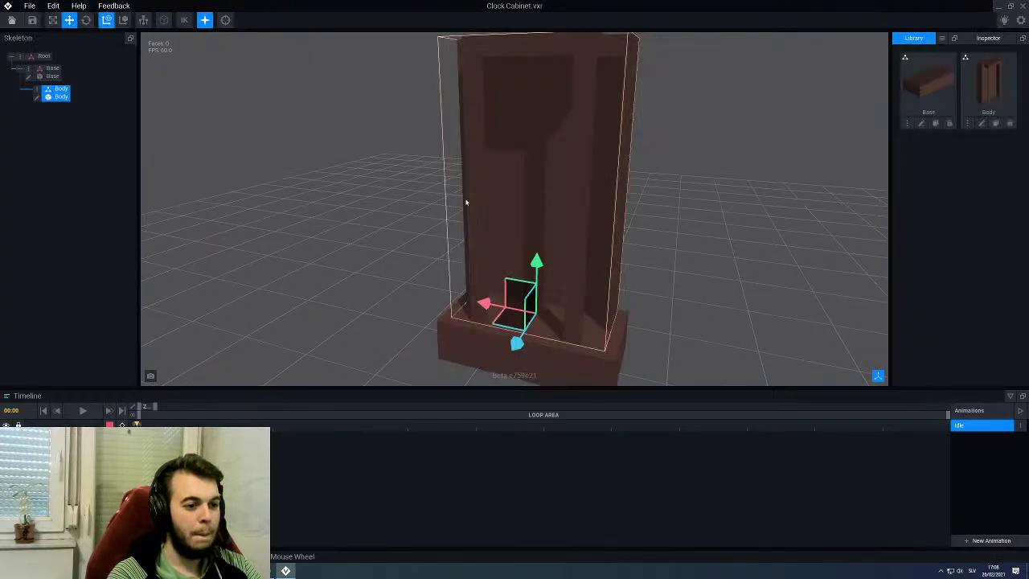
Step: Clone the Body model as Diag0 and open the clone for editing
{"action": "scroll", "coordinate": [470, 200], "scroll_direction": "down", "scroll_amount": 5}
{"action": "right_click_drag", "start_coordinate": [464, 193], "coordinate": [490, 190]}
{"action": "left_click", "coordinate": [436, 193]}
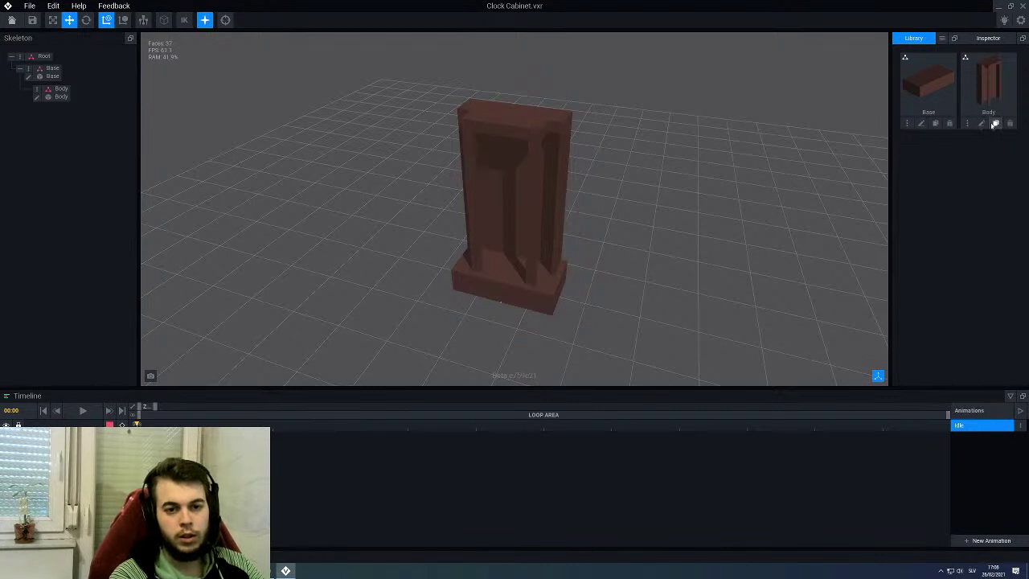
{"action": "left_click", "coordinate": [996, 123]}
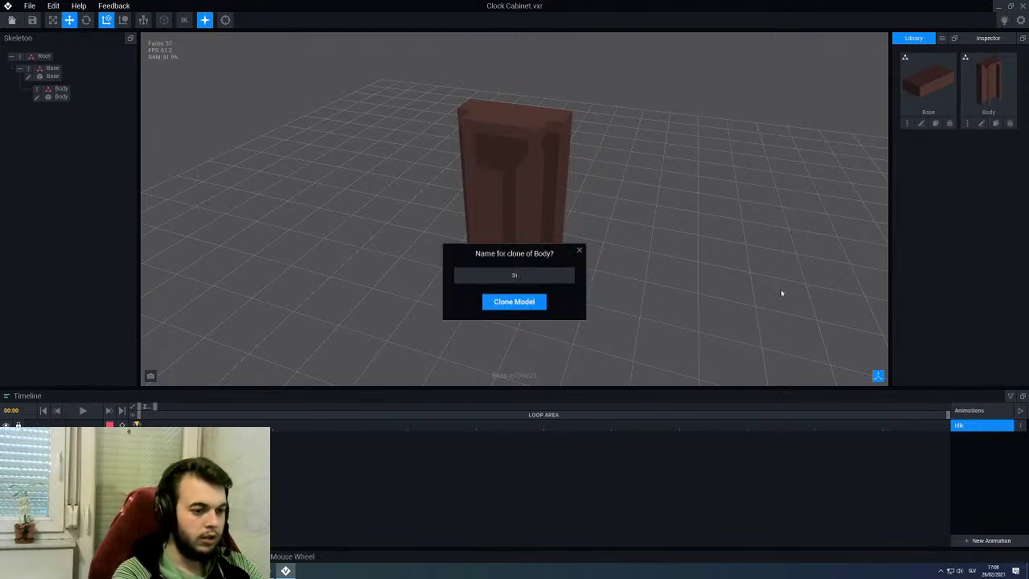
{"action": "key", "text": "Return"}
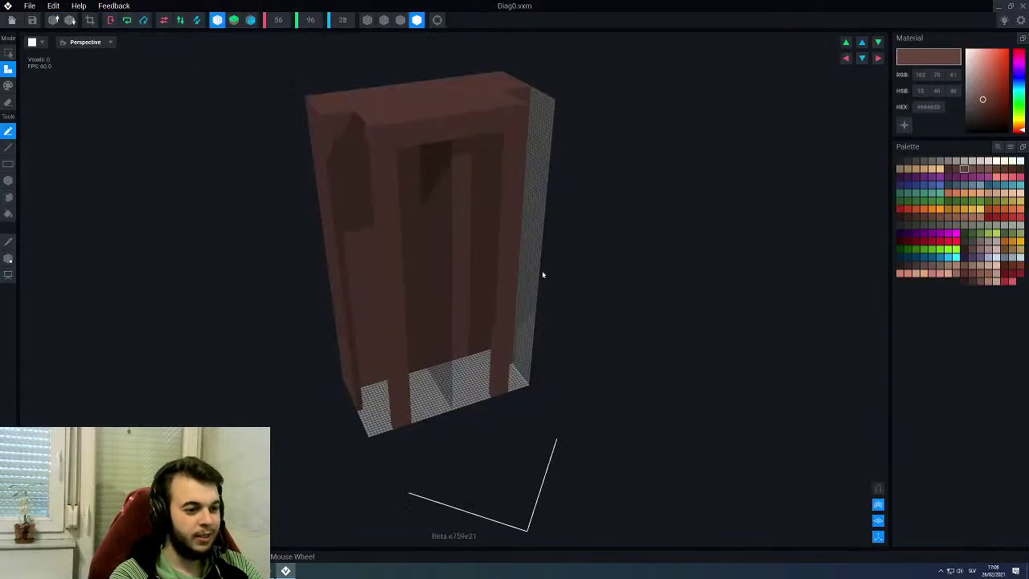
Step: Halve the Diag0 model's resolution to 28 × 48 × 14 voxels and frame its top front corner
{"action": "mouse_move", "coordinate": [543, 274]}
{"action": "right_mouse_down"}
{"action": "mouse_move", "coordinate": [493, 245]}
{"action": "mouse_move", "coordinate": [507, 243]}
{"action": "right_mouse_up"}
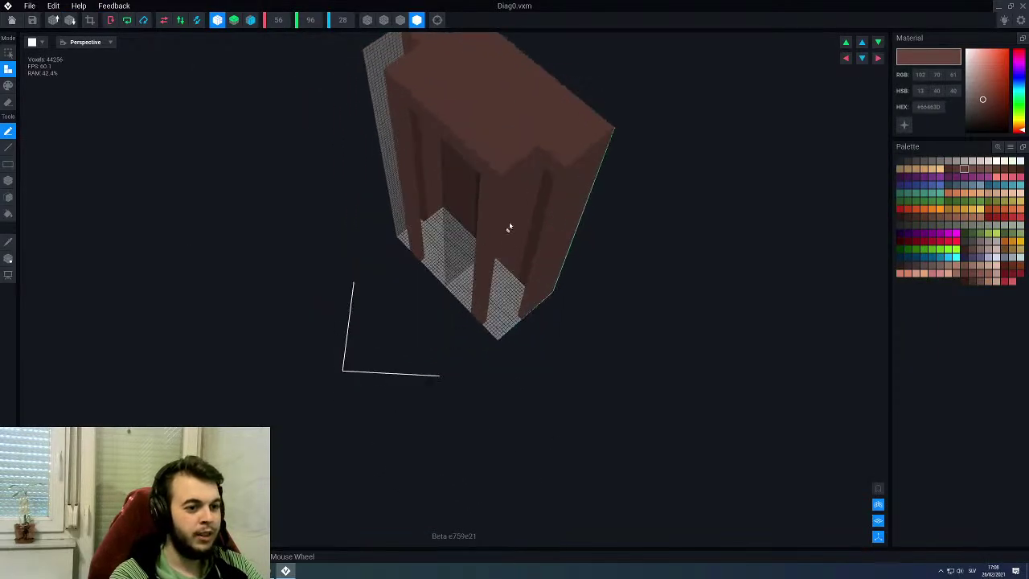
{"action": "scroll", "coordinate": [532, 166], "scroll_direction": "up", "scroll_amount": 2}
{"action": "middle_click_drag", "start_coordinate": [533, 129], "coordinate": [524, 162]}
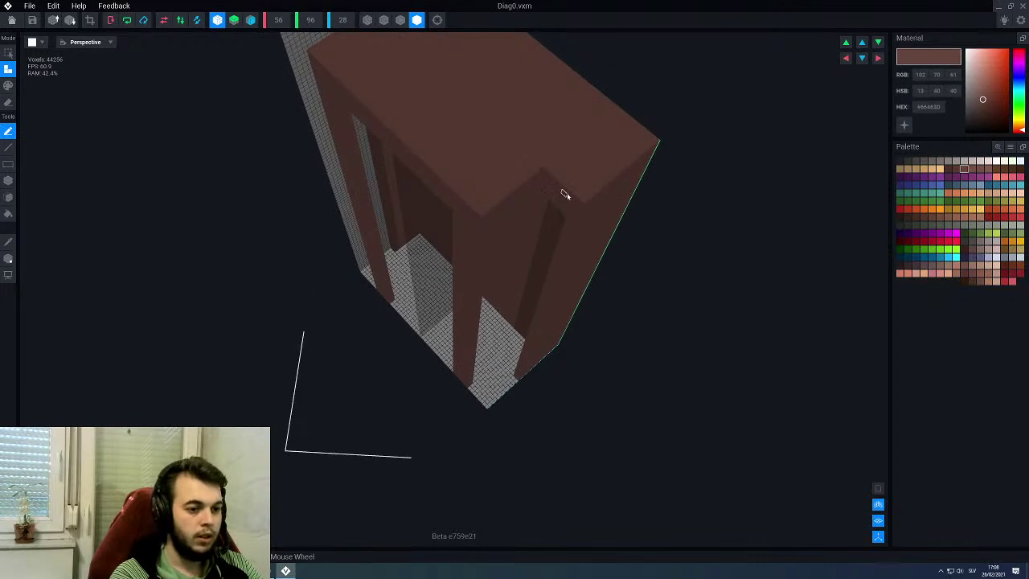
{"action": "left_click", "coordinate": [70, 21]}
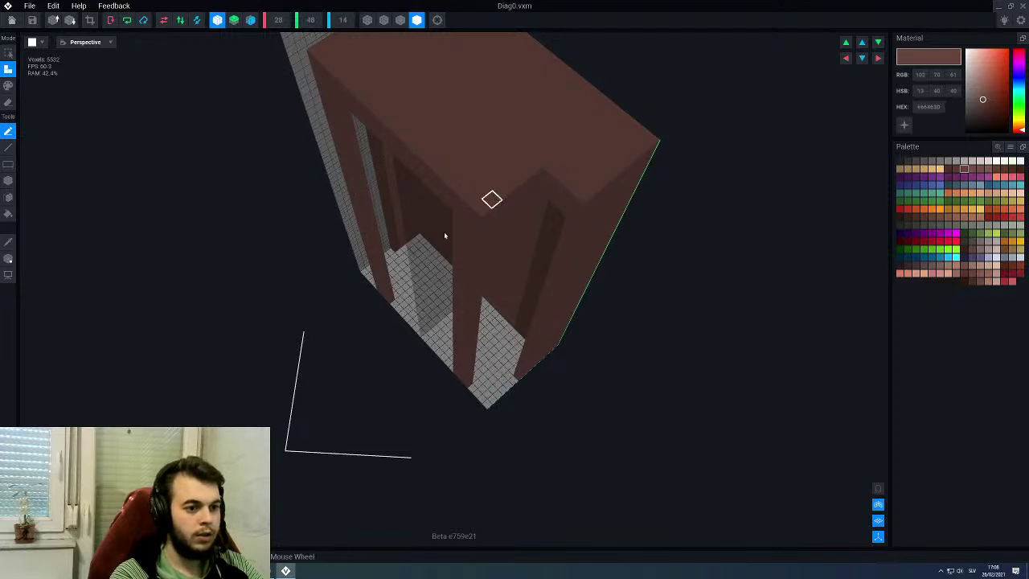
{"action": "middle_click_drag", "start_coordinate": [582, 161], "coordinate": [529, 180]}
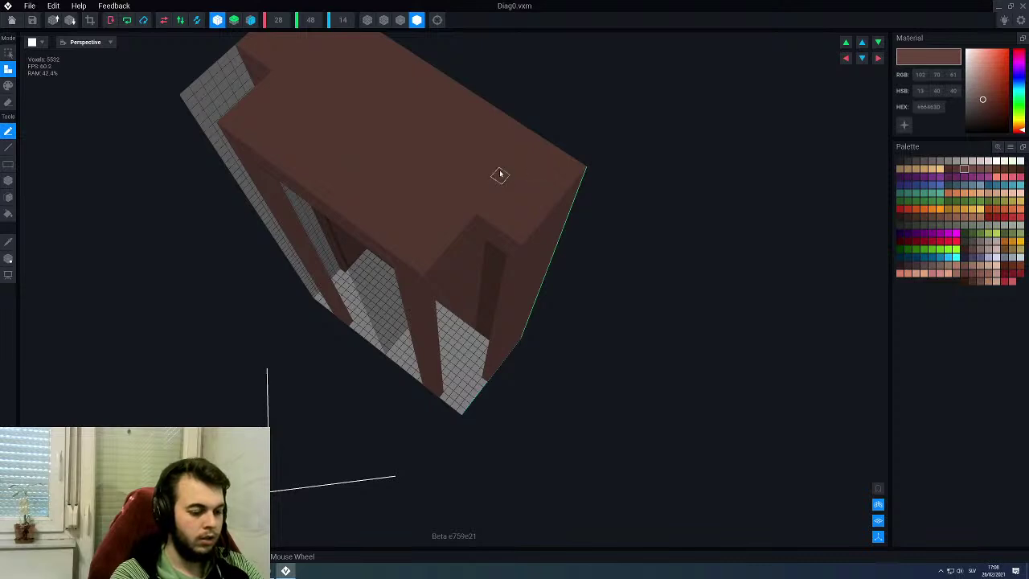
Step: Crop the Diag0 model's volume to 6 voxels wide in X and 4 voxels deep in Z
{"action": "left_click", "coordinate": [8, 258]}
{"action": "middle_click_drag", "start_coordinate": [161, 273], "coordinate": [273, 280]}
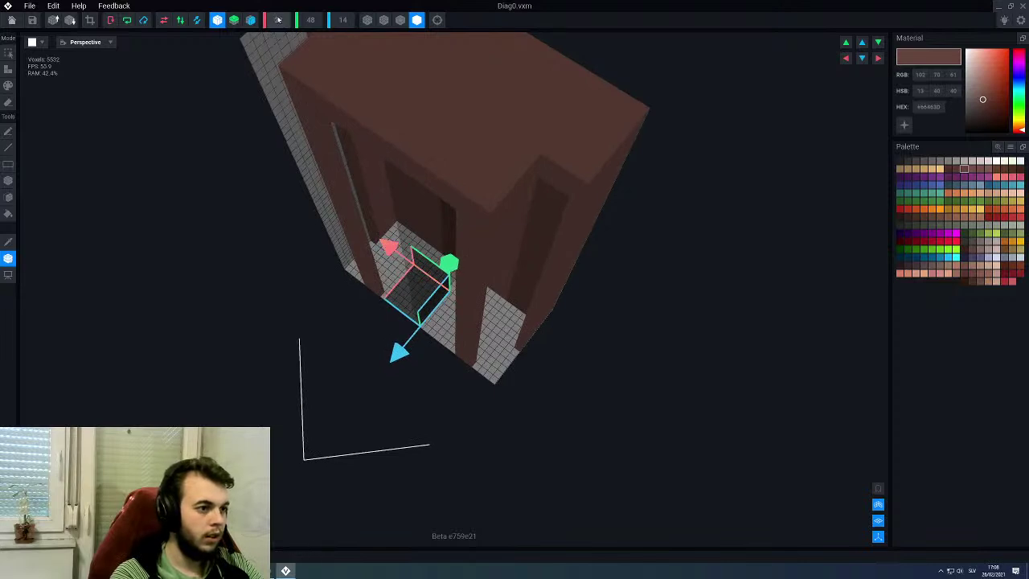
{"action": "left_click", "coordinate": [328, 24]}
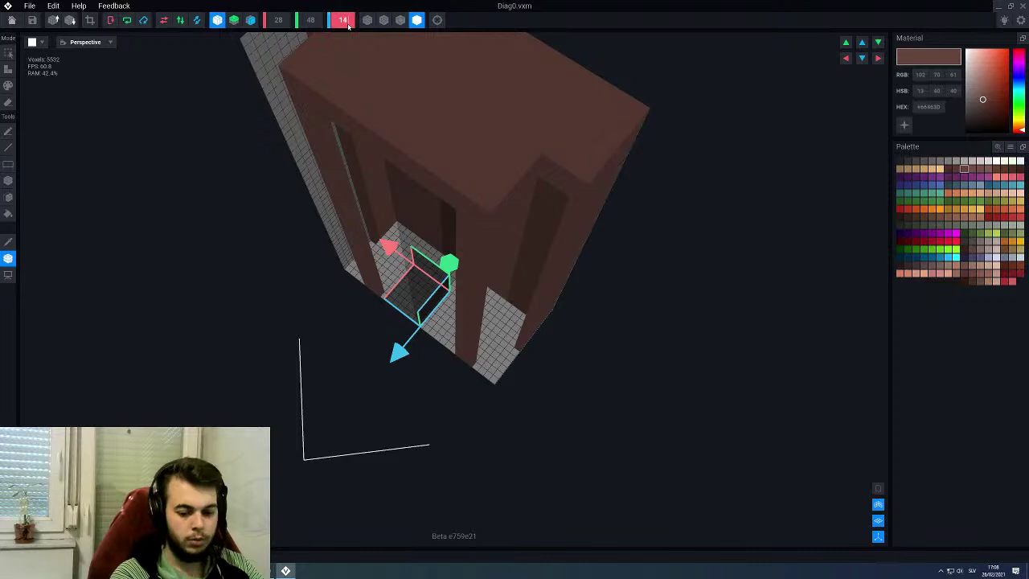
{"action": "scroll", "coordinate": [345, 22], "scroll_direction": "down", "scroll_amount": 8}
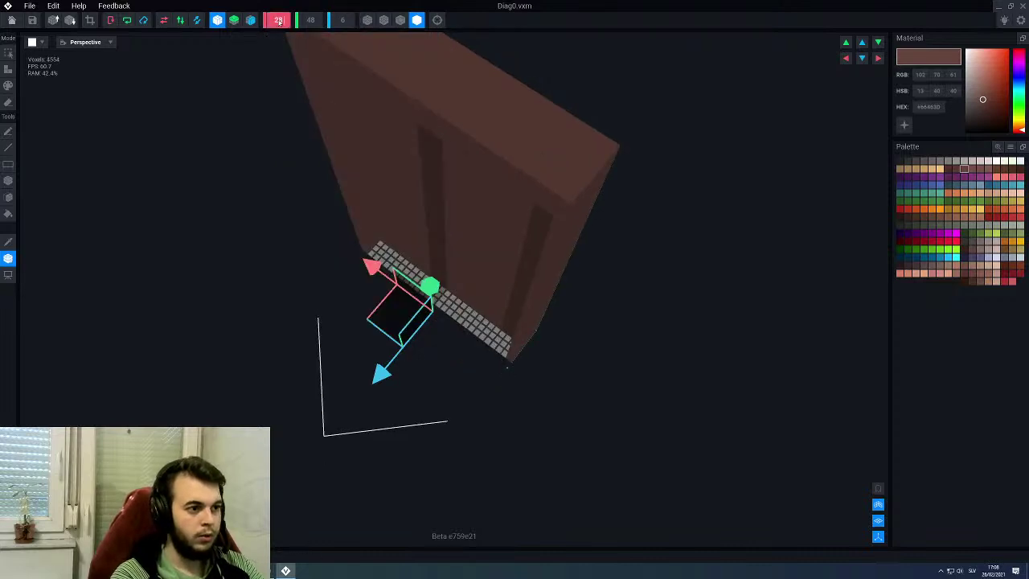
{"action": "key", "text": "Return"}
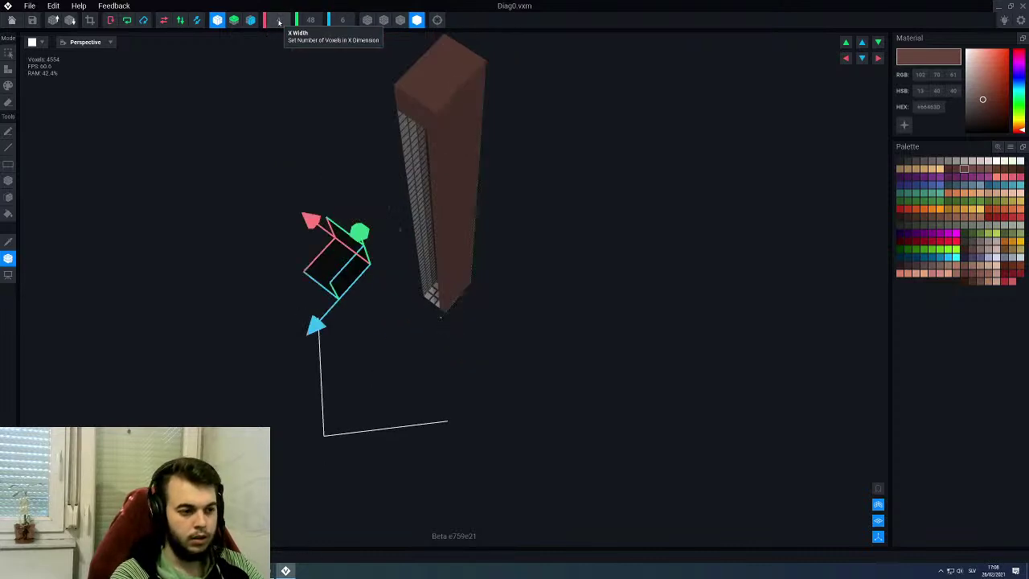
{"action": "right_click_drag", "start_coordinate": [429, 182], "coordinate": [514, 185]}
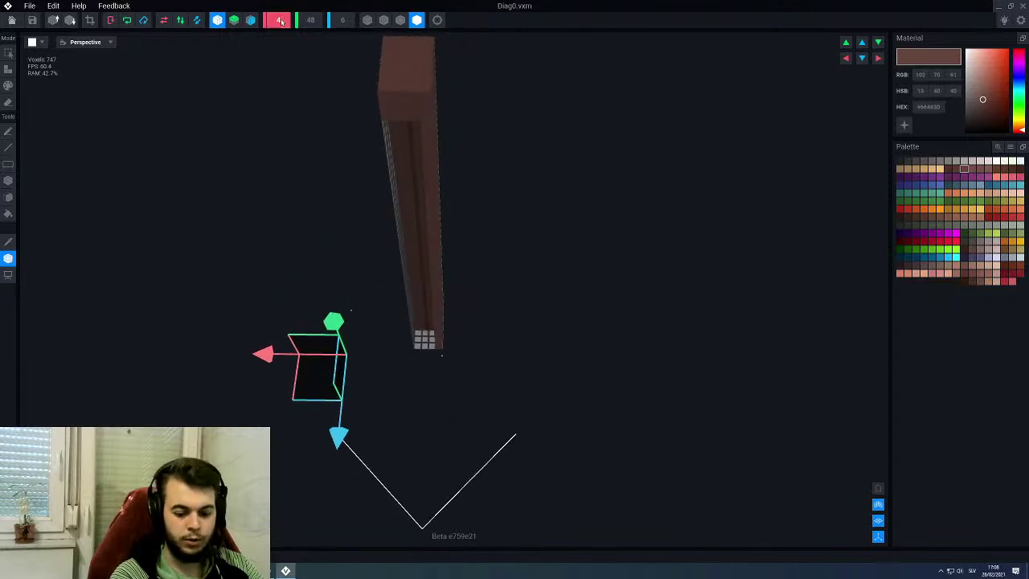
{"action": "scroll", "coordinate": [280, 21], "scroll_direction": "up", "scroll_amount": 2}
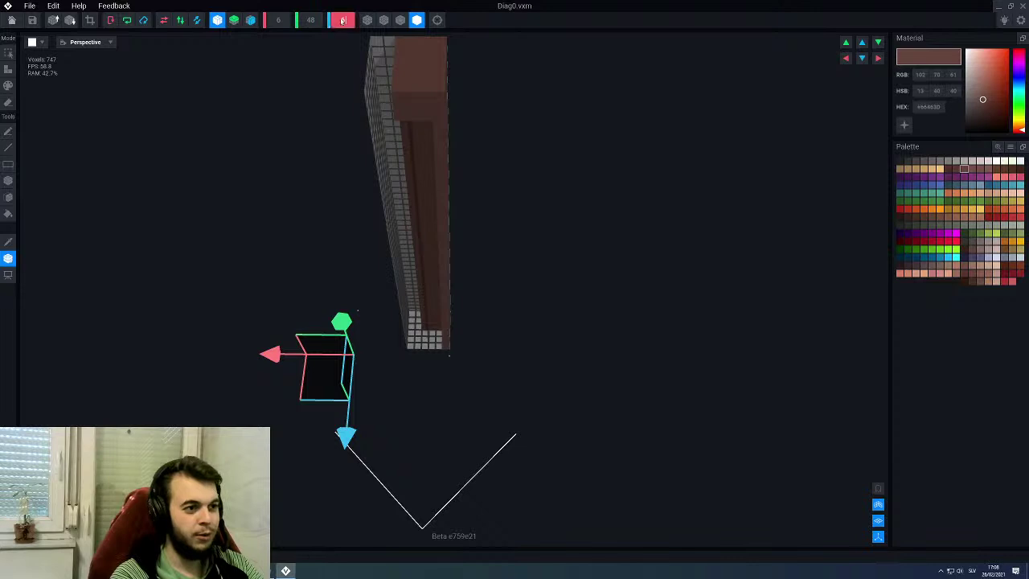
{"action": "scroll", "coordinate": [341, 21], "scroll_direction": "down", "scroll_amount": 3}
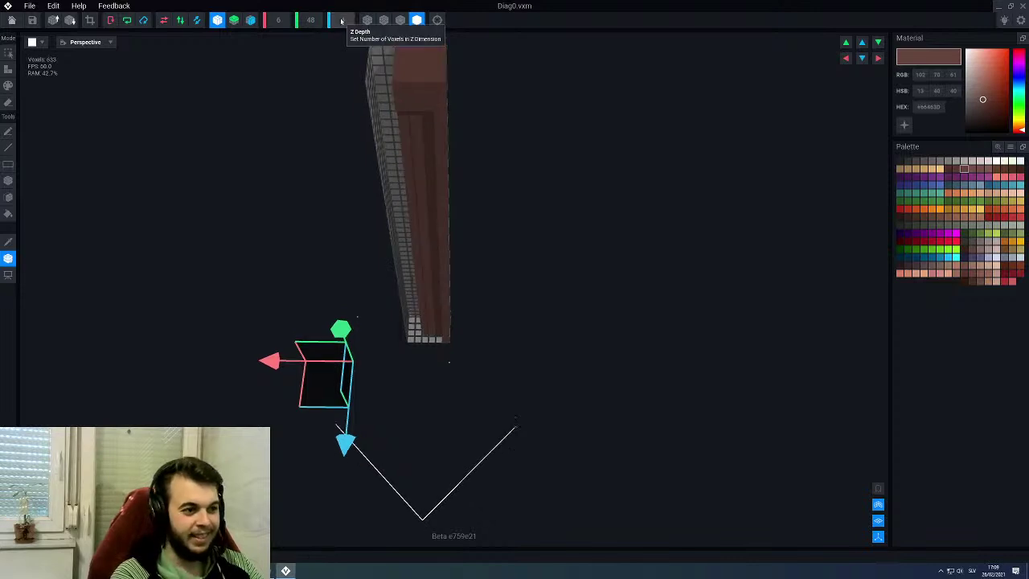
{"action": "middle_click_drag", "start_coordinate": [413, 119], "coordinate": [405, 179]}
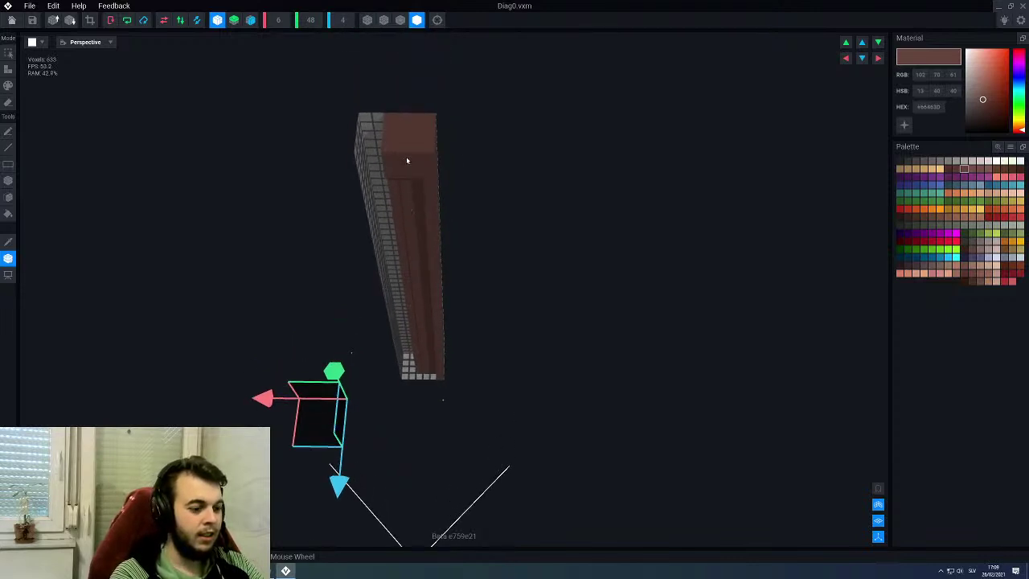
Step: Move the Diag0 model's pivot along X and Z to the lower corner of the remaining column
{"action": "left_click", "coordinate": [7, 262]}
{"action": "left_click", "coordinate": [7, 260]}
{"action": "left_click_drag", "start_coordinate": [280, 399], "coordinate": [307, 400]}
{"action": "scroll", "coordinate": [306, 399], "scroll_direction": "down", "scroll_amount": 5}
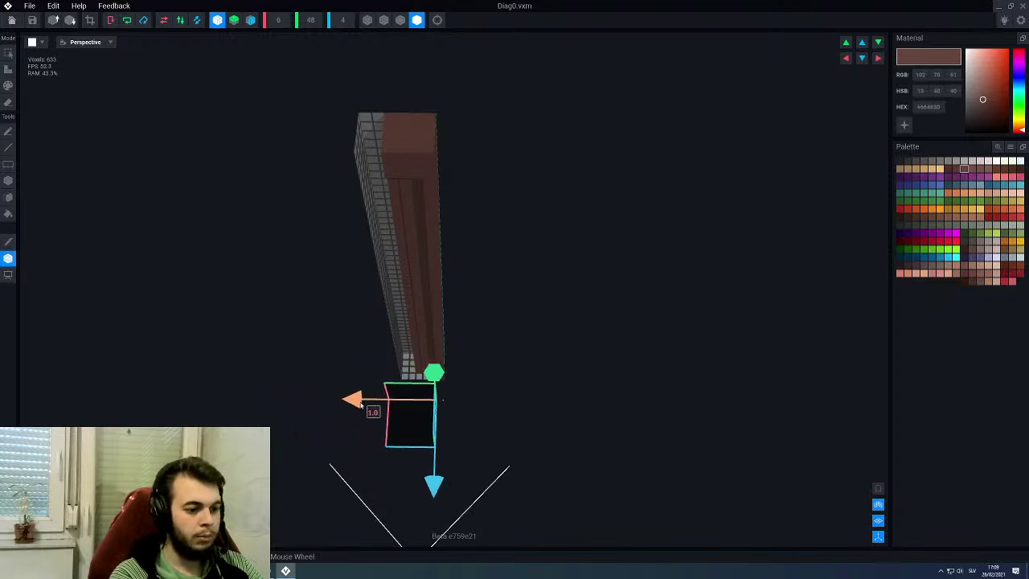
{"action": "left_click_drag", "start_coordinate": [442, 491], "coordinate": [442, 435]}
{"action": "right_click_drag", "start_coordinate": [442, 433], "coordinate": [354, 398]}
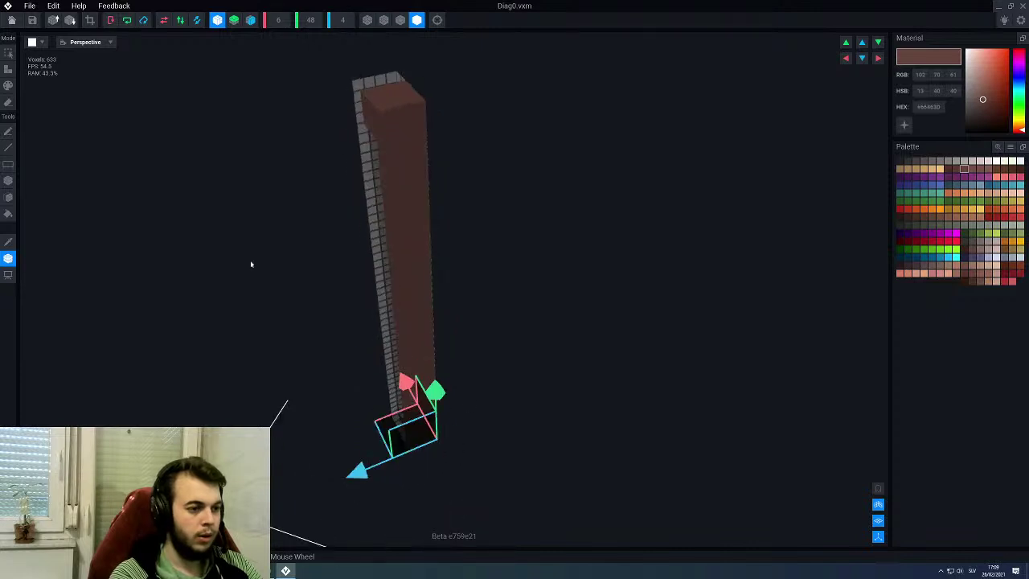
{"action": "left_click", "coordinate": [7, 258]}
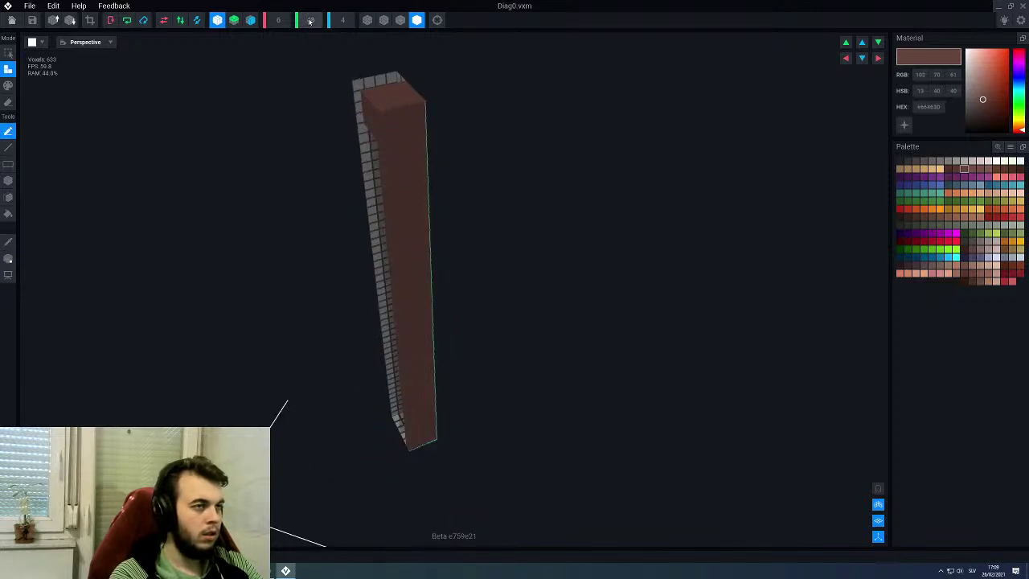
Step: Reduce the Diag0 model's height to 3 voxels and fill its empty space to form a solid brown block
{"action": "right_click_drag", "start_coordinate": [348, 163], "coordinate": [357, 160]}
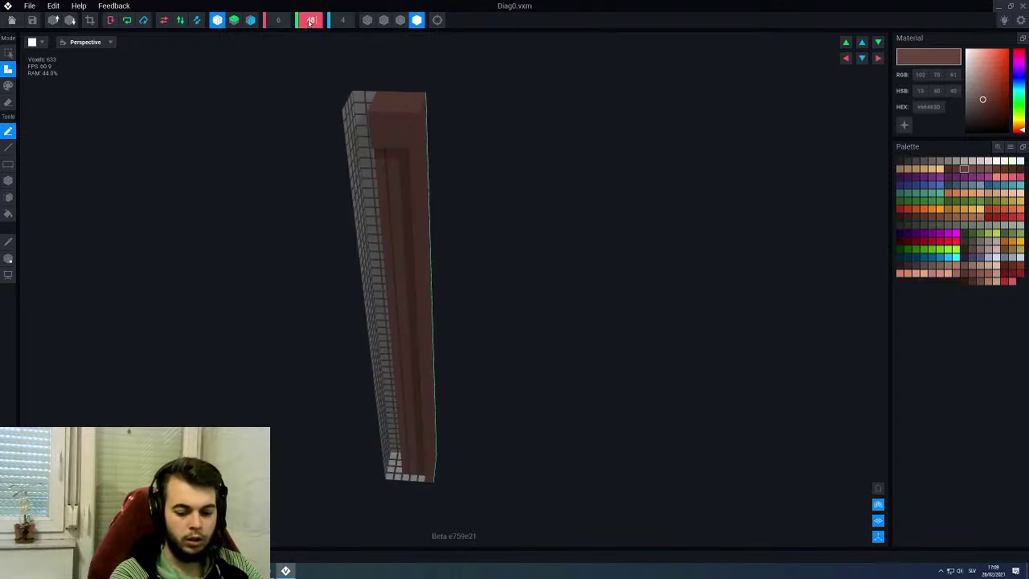
{"action": "type", "text": "3"}
{"action": "key", "text": "Return"}
{"action": "scroll", "coordinate": [266, 168], "scroll_direction": "down", "scroll_amount": 4}
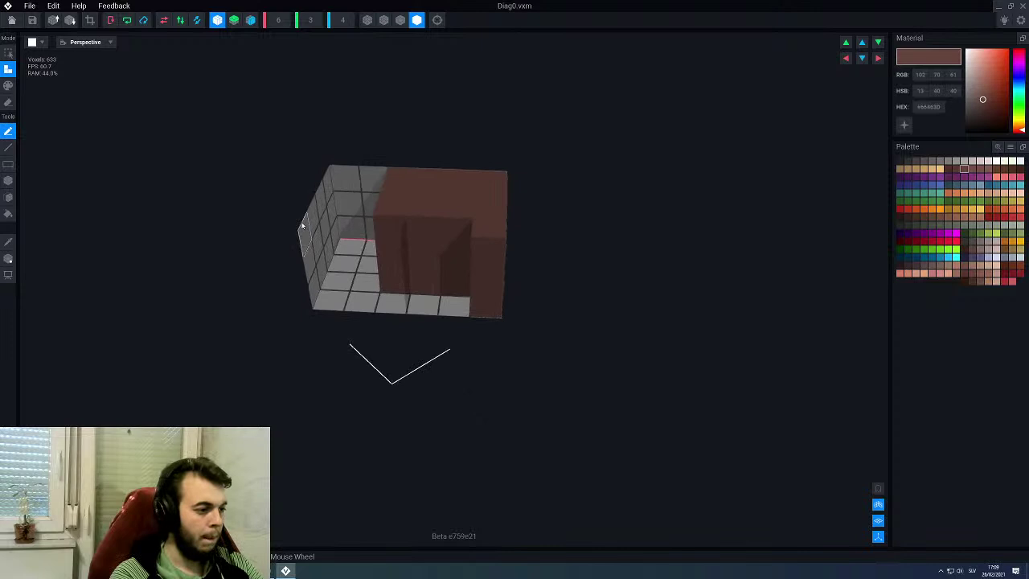
{"action": "key", "text": "g"}
{"action": "left_click", "coordinate": [326, 251]}
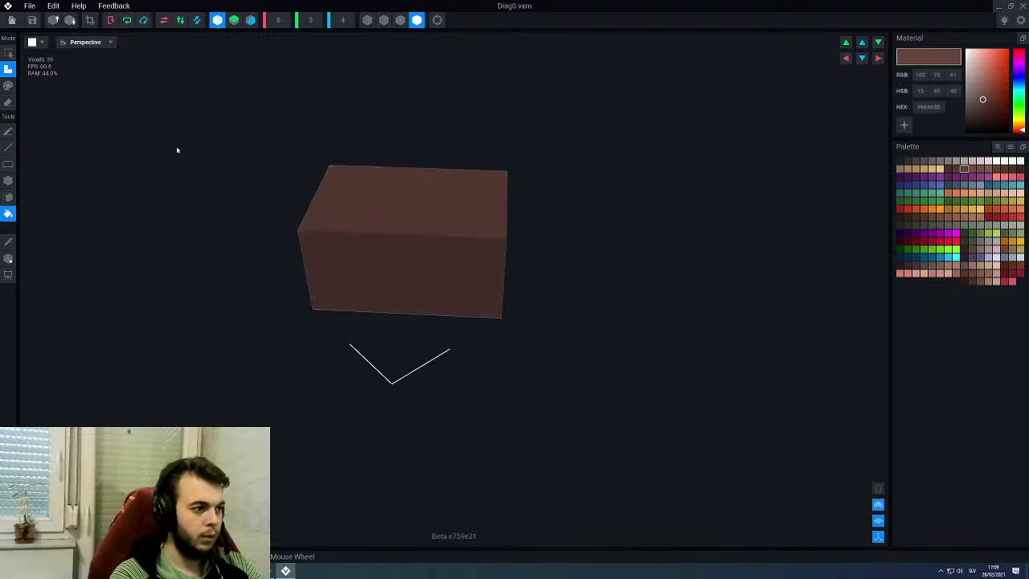
Step: Check the pivot of the Diag0 block, then save the model and return to the Clock Cabinet rig
{"action": "left_click", "coordinate": [8, 258]}
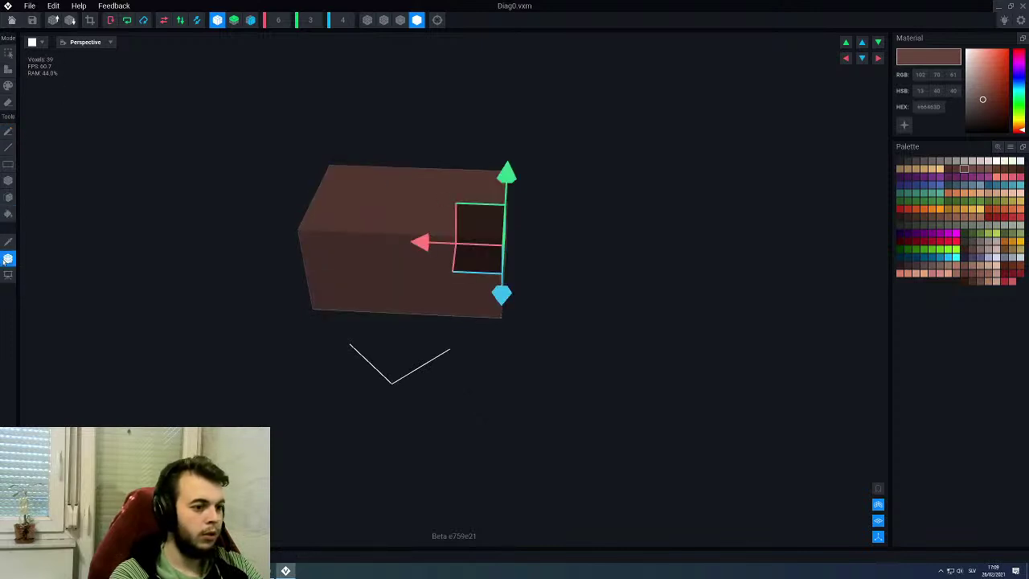
{"action": "mouse_move", "coordinate": [417, 240]}
{"action": "right_mouse_down"}
{"action": "mouse_move", "coordinate": [353, 241]}
{"action": "mouse_move", "coordinate": [434, 234]}
{"action": "right_mouse_up"}
{"action": "left_click", "coordinate": [12, 20]}
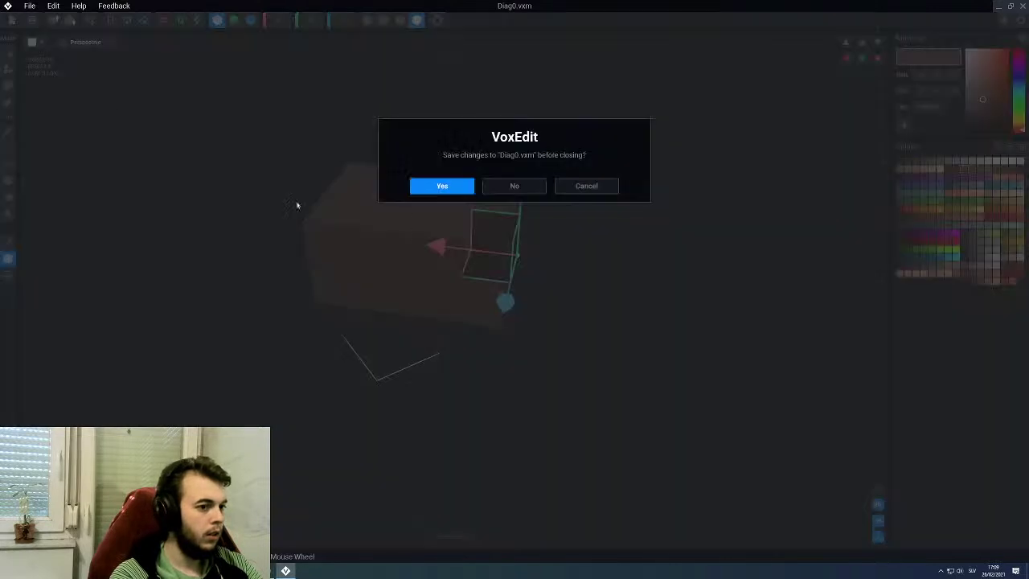
{"action": "left_click", "coordinate": [442, 186]}
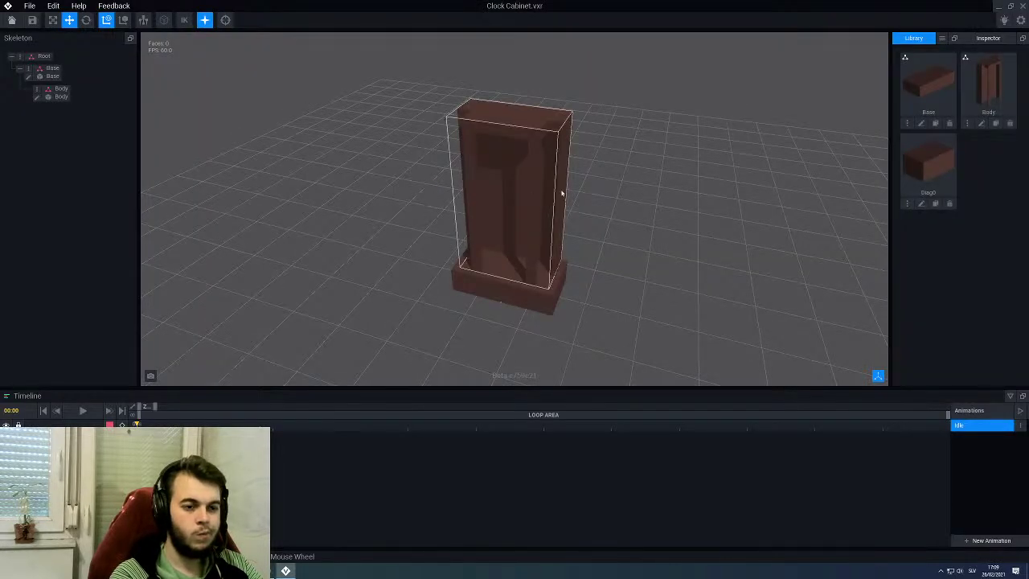
Step: Add a child node named Diag0 under Body and assign the Diag0 model from the library to it
{"action": "right_click_drag", "start_coordinate": [563, 197], "coordinate": [550, 173]}
{"action": "scroll", "coordinate": [541, 155], "scroll_direction": "up", "scroll_amount": 3}
{"action": "left_click", "coordinate": [541, 155]}
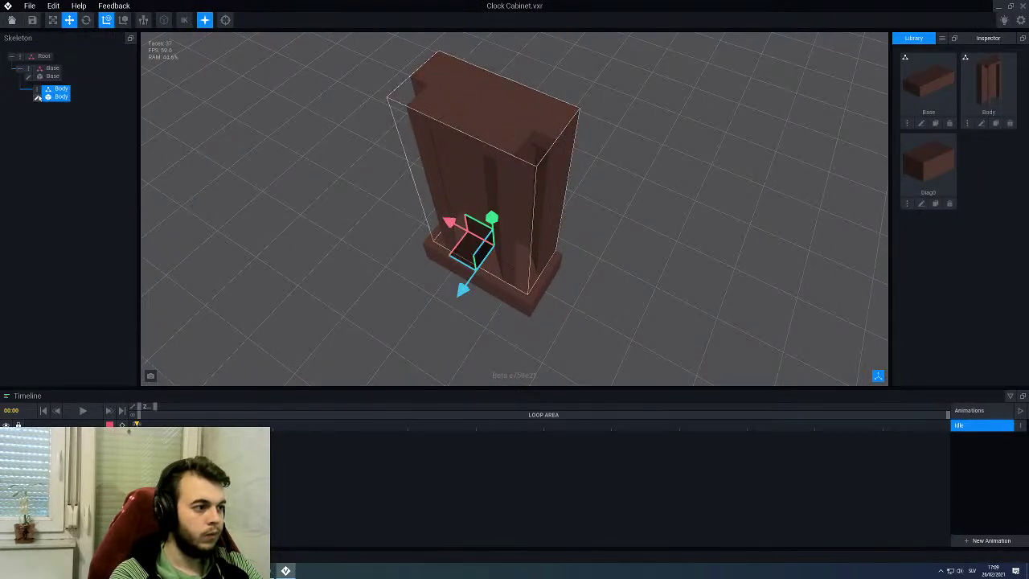
{"action": "right_click", "coordinate": [37, 96]}
{"action": "left_click", "coordinate": [61, 105]}
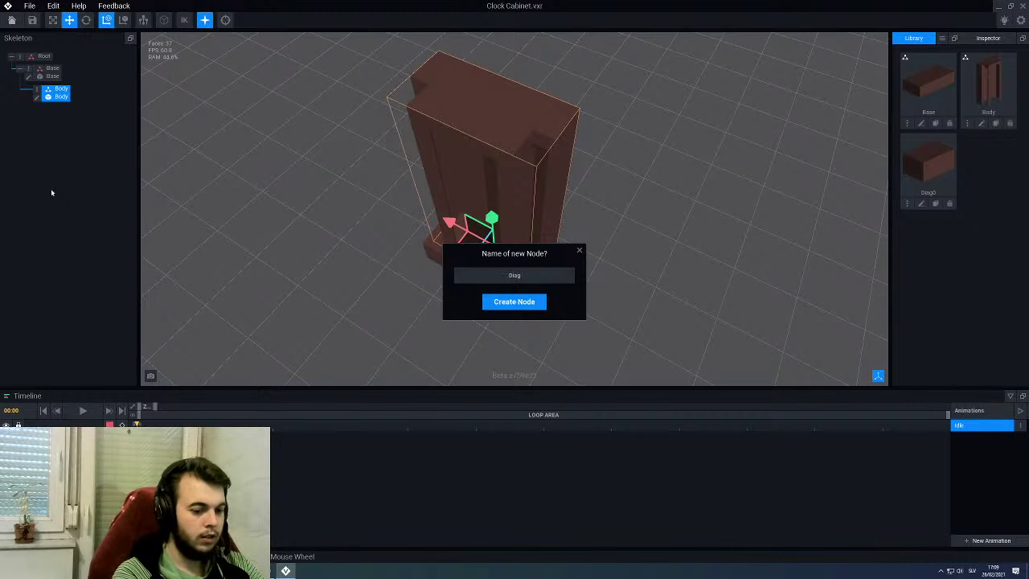
{"action": "key", "text": "Return"}
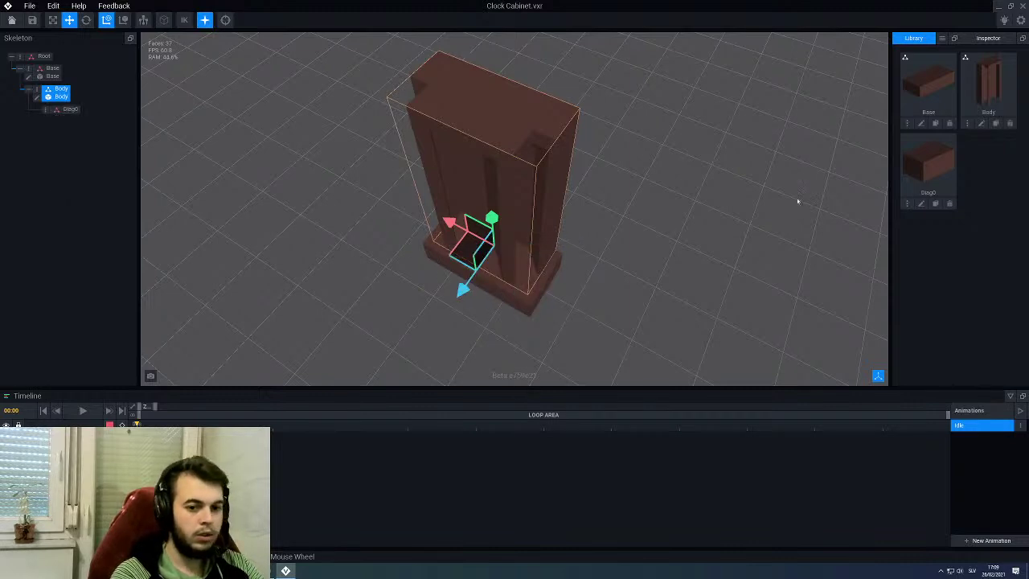
{"action": "left_click_drag", "start_coordinate": [929, 165], "coordinate": [64, 110]}
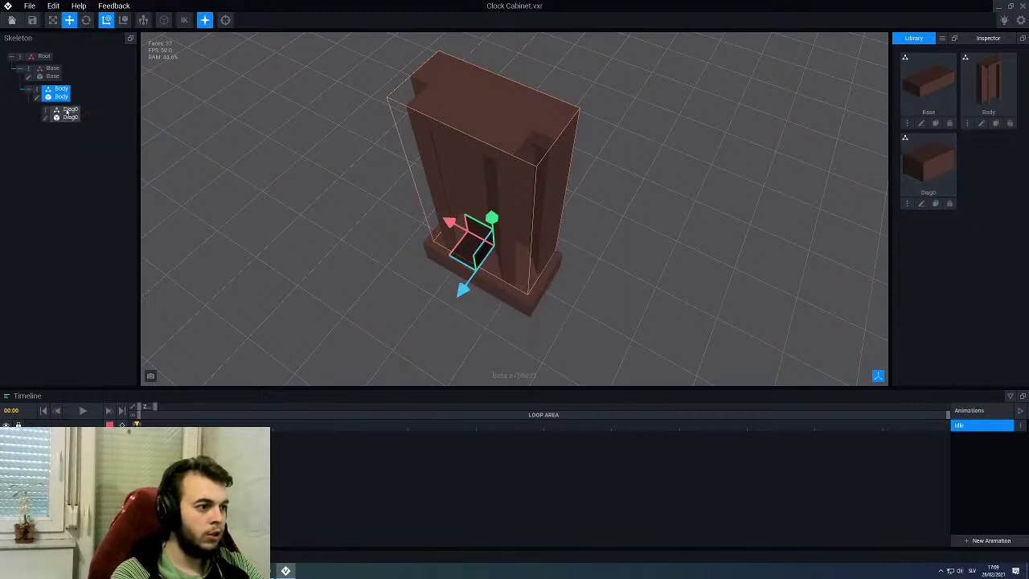
{"action": "scroll", "coordinate": [460, 238], "scroll_direction": "up", "scroll_amount": 3}
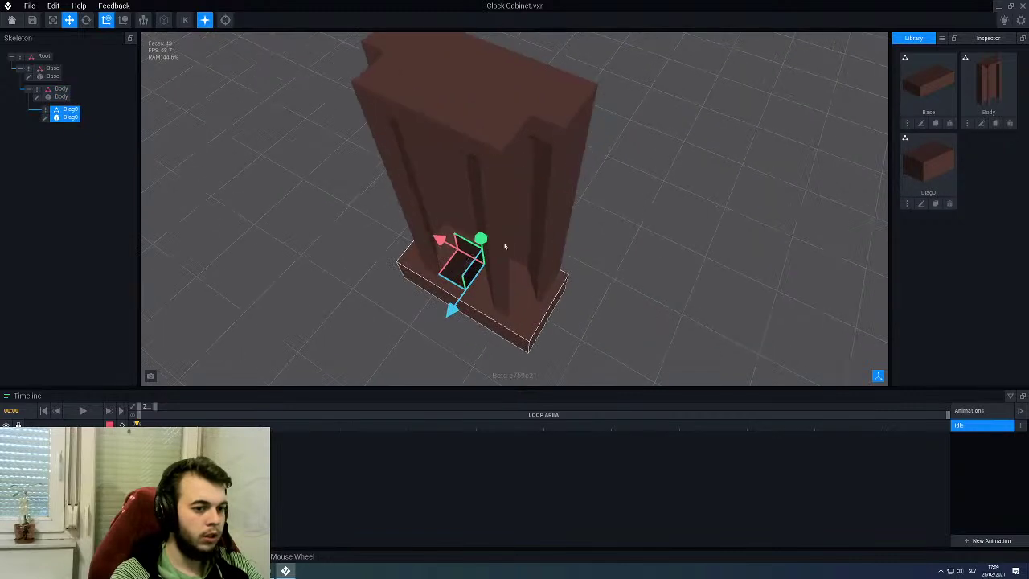
Step: Reopen the Diag0 model, double its resolution to 12 × 6 × 8 voxels and save it back to the rig
{"action": "left_click", "coordinate": [921, 203]}
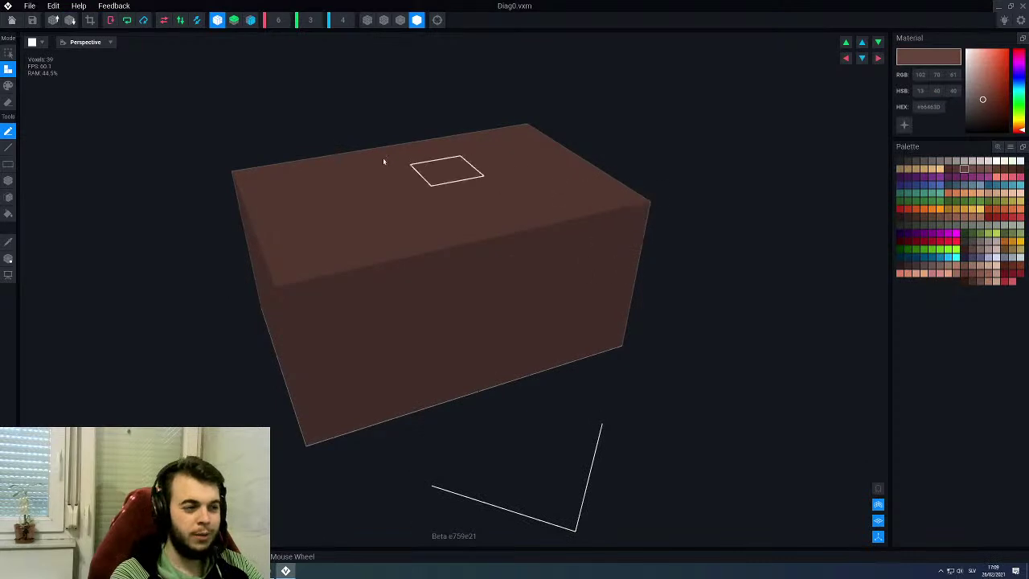
{"action": "left_click", "coordinate": [12, 20]}
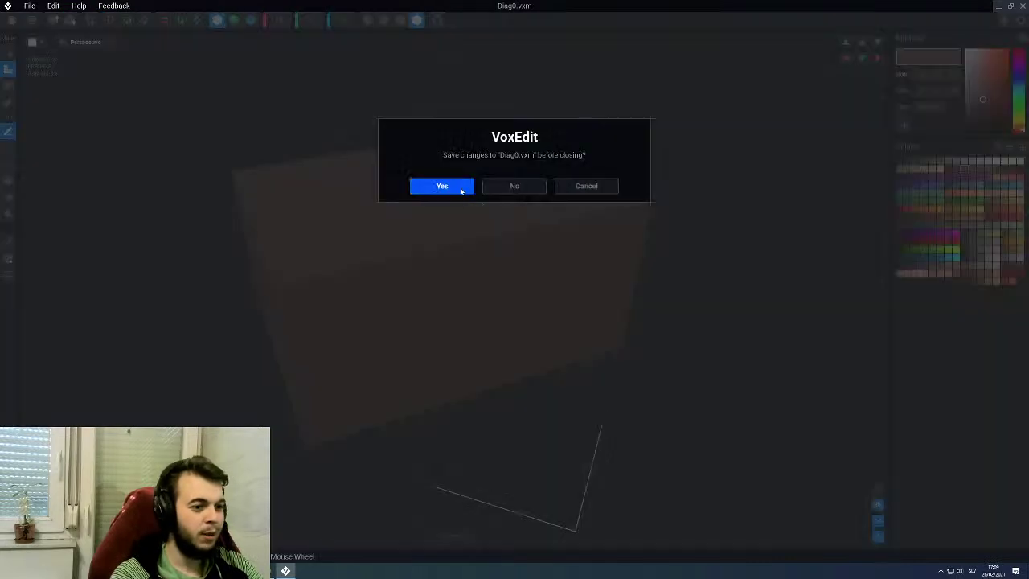
{"action": "left_click", "coordinate": [452, 189]}
Step: Move the Diag0 part along X to the cabinet's end and raise it to the top of the Body
{"action": "left_click_drag", "start_coordinate": [448, 239], "coordinate": [500, 268]}
{"action": "scroll", "coordinate": [500, 268], "scroll_direction": "up", "scroll_amount": 10}
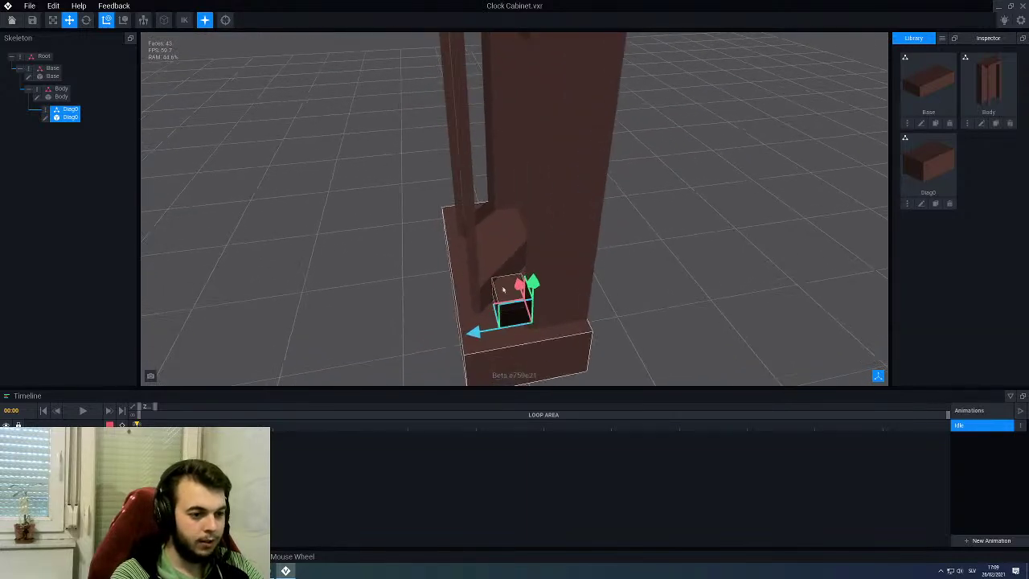
{"action": "left_click_drag", "start_coordinate": [534, 281], "coordinate": [539, 114]}
{"action": "middle_click_drag", "start_coordinate": [539, 115], "coordinate": [533, 197]}
{"action": "scroll", "coordinate": [515, 257], "scroll_direction": "down", "scroll_amount": 5}
{"action": "left_click_drag", "start_coordinate": [525, 298], "coordinate": [527, 4]}
{"action": "right_click_drag", "start_coordinate": [494, 68], "coordinate": [494, 71]}
{"action": "middle_click_drag", "start_coordinate": [494, 71], "coordinate": [480, 119]}
{"action": "right_click_drag", "start_coordinate": [480, 119], "coordinate": [506, 120]}
Step: Position the Diag0 part in whole-voxel steps along X and Z so it projects past the Body's notched front corner
{"action": "left_click", "coordinate": [163, 20]}
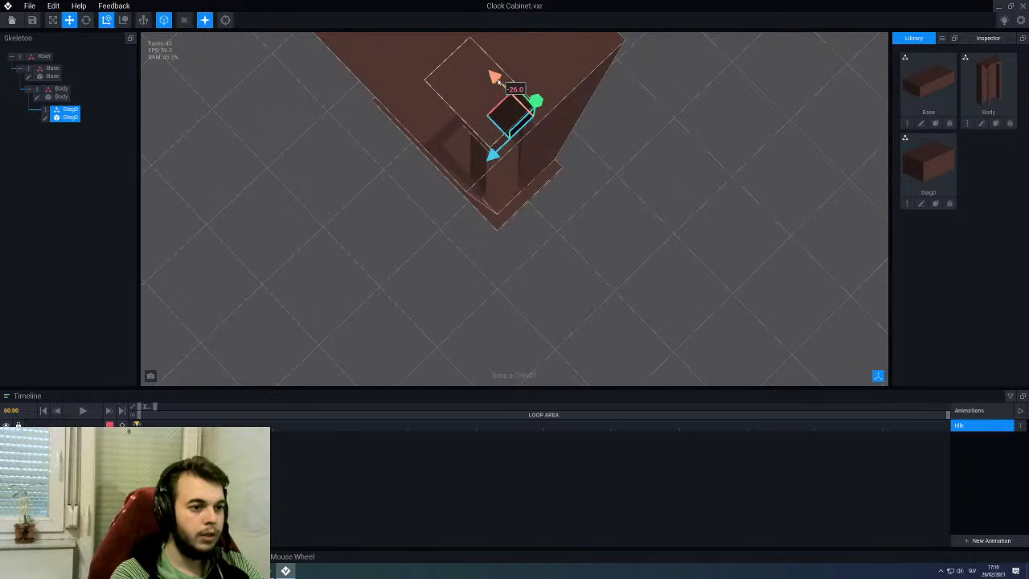
{"action": "left_click_drag", "start_coordinate": [491, 75], "coordinate": [506, 88]}
{"action": "right_click_drag", "start_coordinate": [510, 89], "coordinate": [502, 155]}
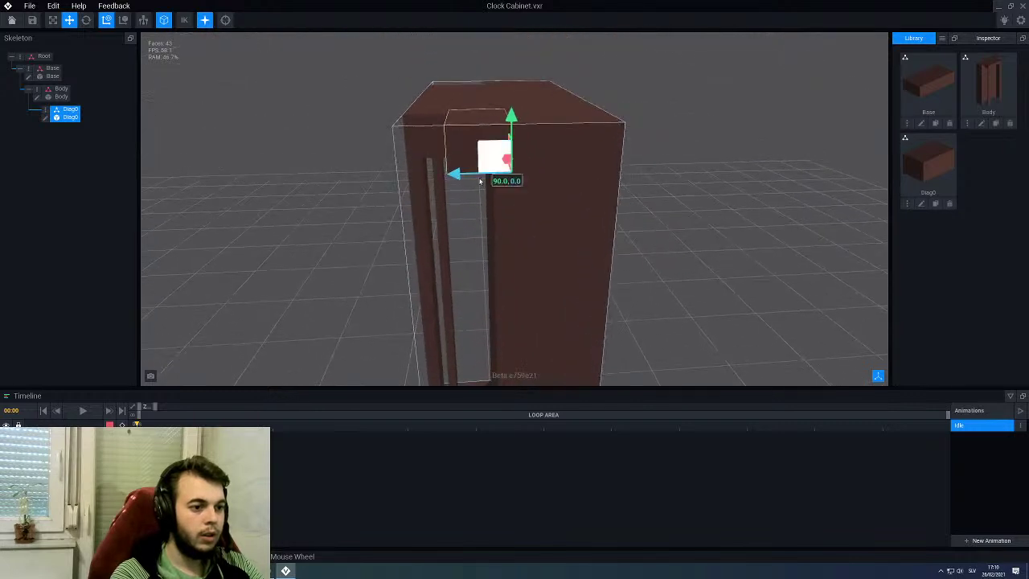
{"action": "mouse_move", "coordinate": [452, 176]}
{"action": "left_mouse_down"}
{"action": "mouse_move", "coordinate": [418, 175]}
{"action": "mouse_move", "coordinate": [440, 175]}
{"action": "left_mouse_up"}
{"action": "right_click_drag", "start_coordinate": [441, 174], "coordinate": [480, 137]}
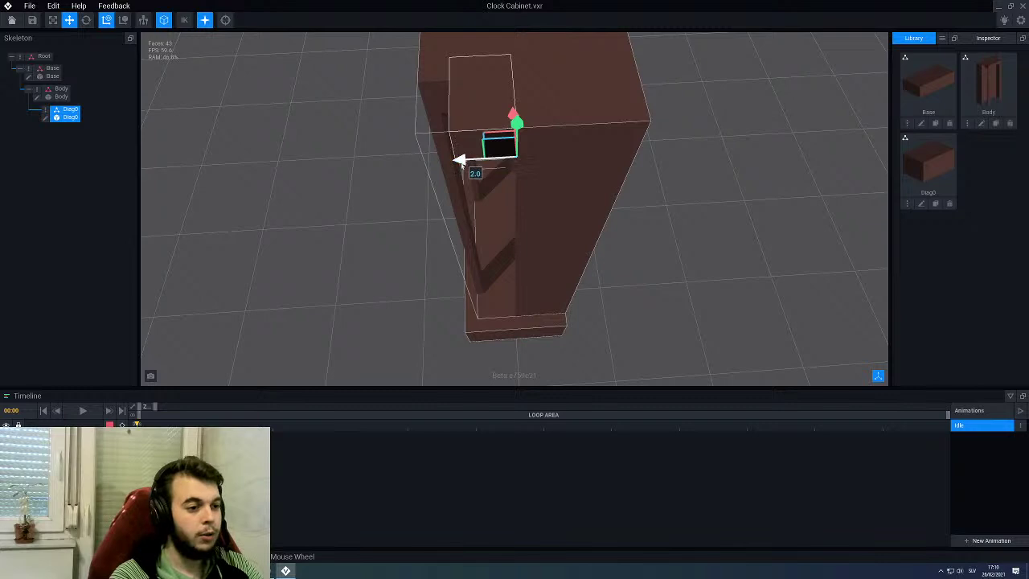
{"action": "left_click_drag", "start_coordinate": [460, 161], "coordinate": [429, 162]}
{"action": "left_click_drag", "start_coordinate": [475, 119], "coordinate": [473, 80]}
{"action": "right_click_drag", "start_coordinate": [472, 80], "coordinate": [445, 103]}
{"action": "middle_click_drag", "start_coordinate": [439, 101], "coordinate": [443, 172]}
{"action": "left_click_drag", "start_coordinate": [443, 172], "coordinate": [370, 157]}
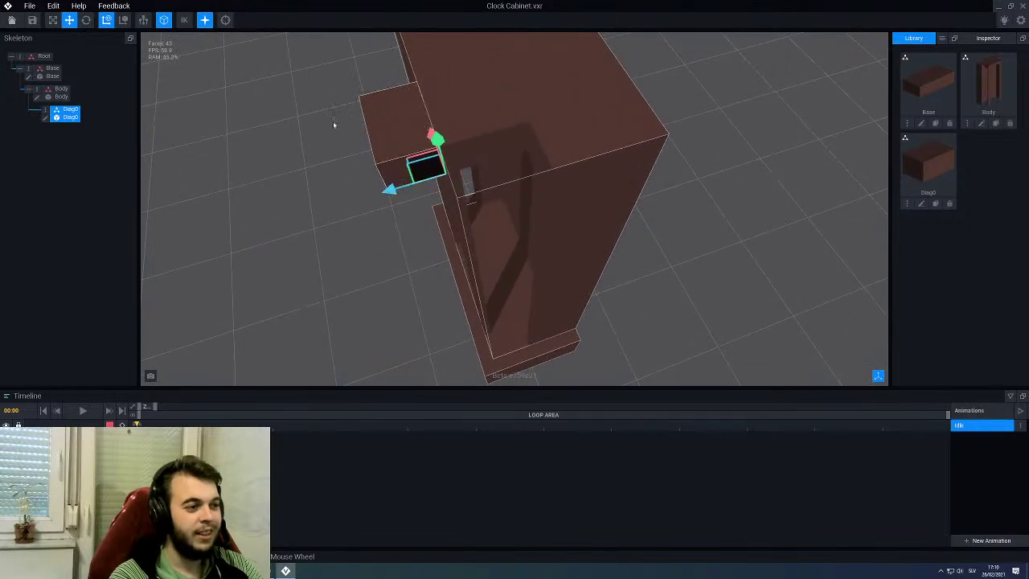
Step: Rotate the Diag0 part about its vertical axis so it lies diagonally across the Body's notched corner
{"action": "left_click", "coordinate": [86, 20]}
{"action": "left_click_drag", "start_coordinate": [429, 212], "coordinate": [395, 123]}
{"action": "mouse_move", "coordinate": [395, 123]}
{"action": "middle_mouse_down"}
{"action": "mouse_move", "coordinate": [438, 101]}
{"action": "mouse_move", "coordinate": [501, 96]}
{"action": "mouse_move", "coordinate": [418, 99]}
{"action": "mouse_move", "coordinate": [378, 124]}
{"action": "middle_mouse_up"}
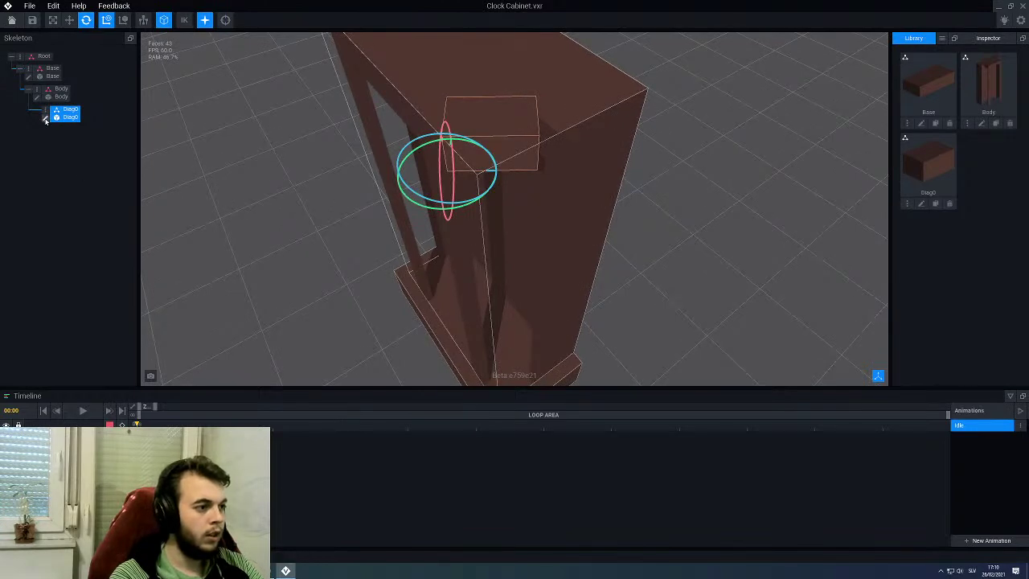
Step: Open the Diag0 model for editing and show the surrounding cabinet parts as a translucent reference
{"action": "left_click", "coordinate": [45, 118]}
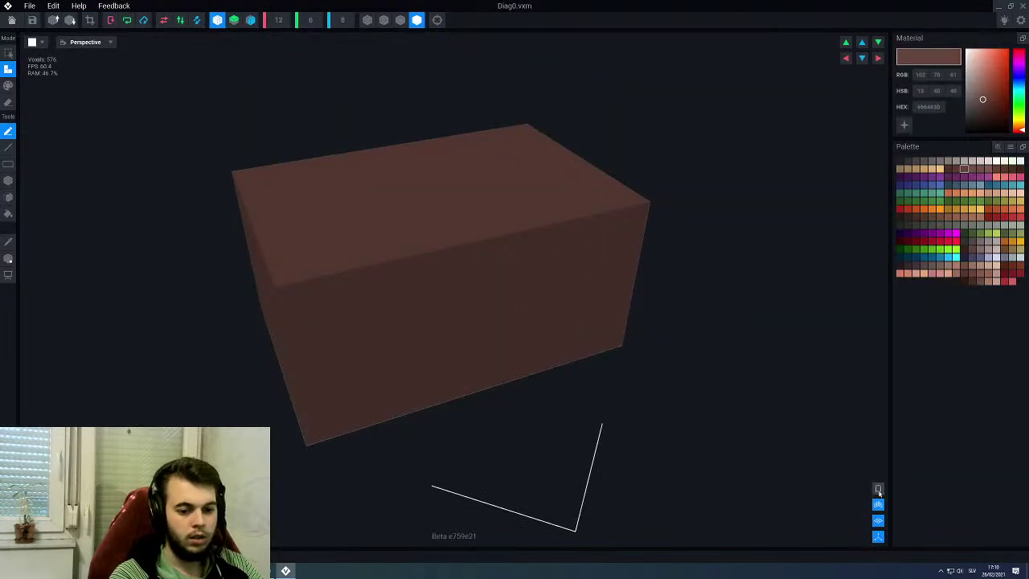
{"action": "left_click", "coordinate": [879, 489]}
{"action": "scroll", "coordinate": [722, 329], "scroll_direction": "down", "scroll_amount": 3}
{"action": "right_click_drag", "start_coordinate": [720, 325], "coordinate": [562, 306]}
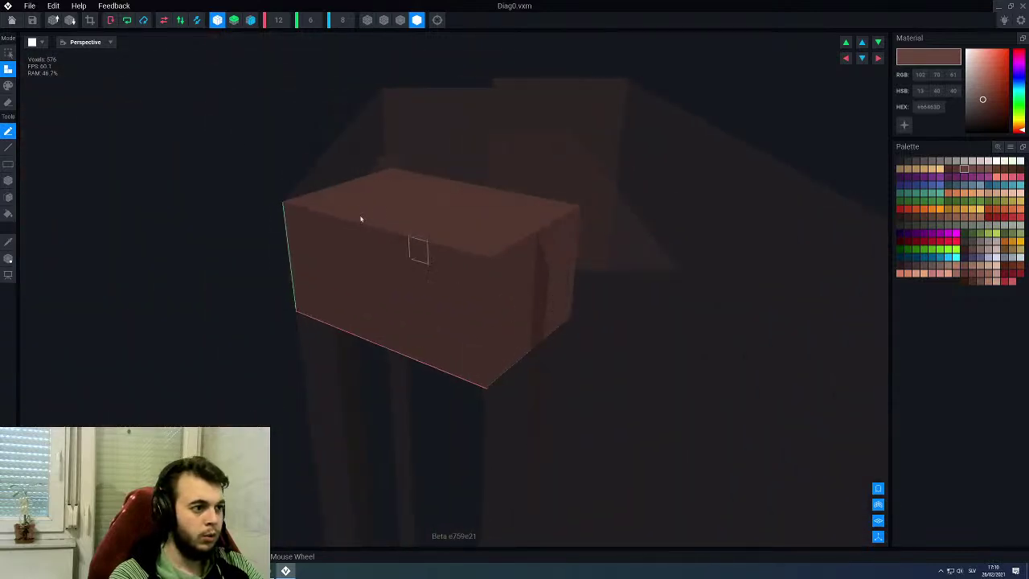
Step: Set the Diag0 model's X width to 14 voxels, fill the added end with brown voxels, and save the model
{"action": "type", "text": "14"}
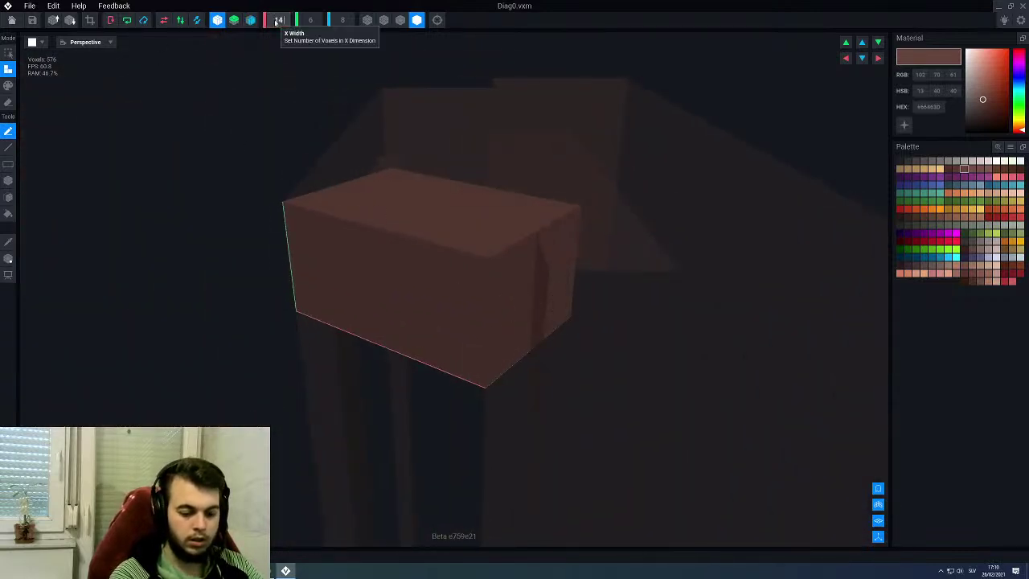
{"action": "key", "text": "Return"}
{"action": "right_click_drag", "start_coordinate": [426, 228], "coordinate": [453, 241]}
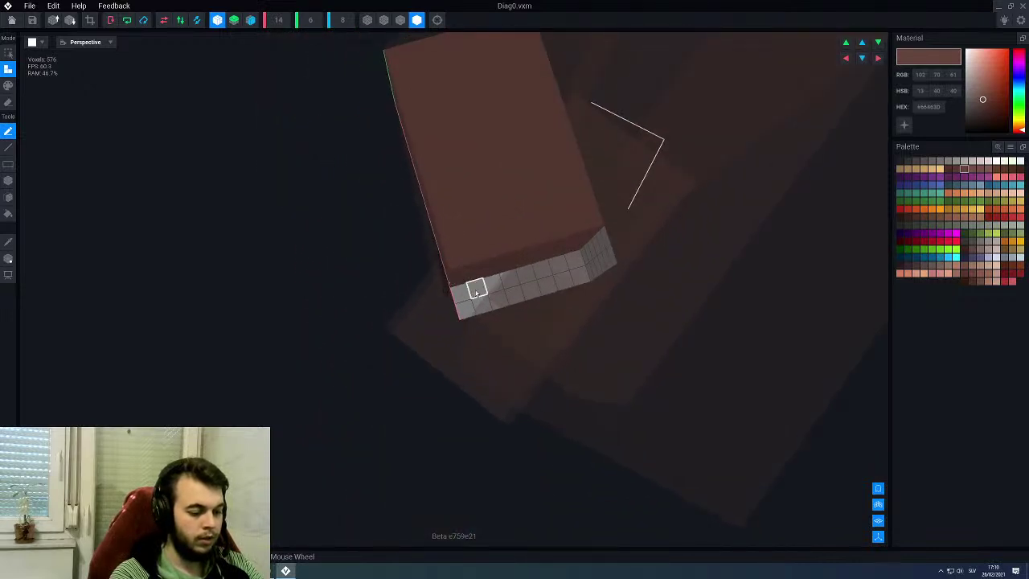
{"action": "key", "text": "f"}
{"action": "left_click", "coordinate": [11, 20]}
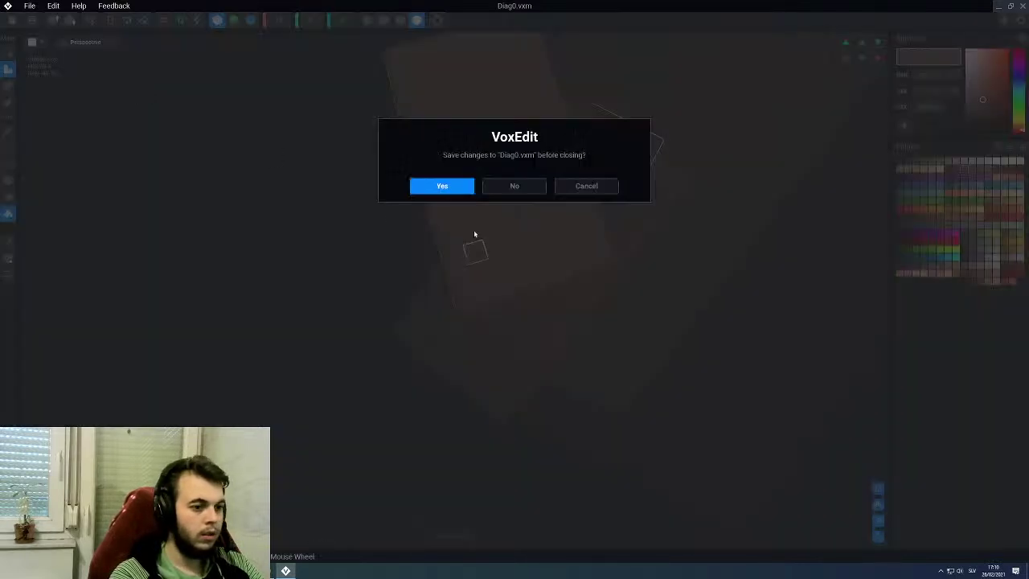
{"action": "left_click", "coordinate": [442, 187]}
Step: Rotate the Diag0 part slightly about its vertical axis to about 121° to fit the Body's notched corner
{"action": "scroll", "coordinate": [471, 195], "scroll_direction": "up", "scroll_amount": 3}
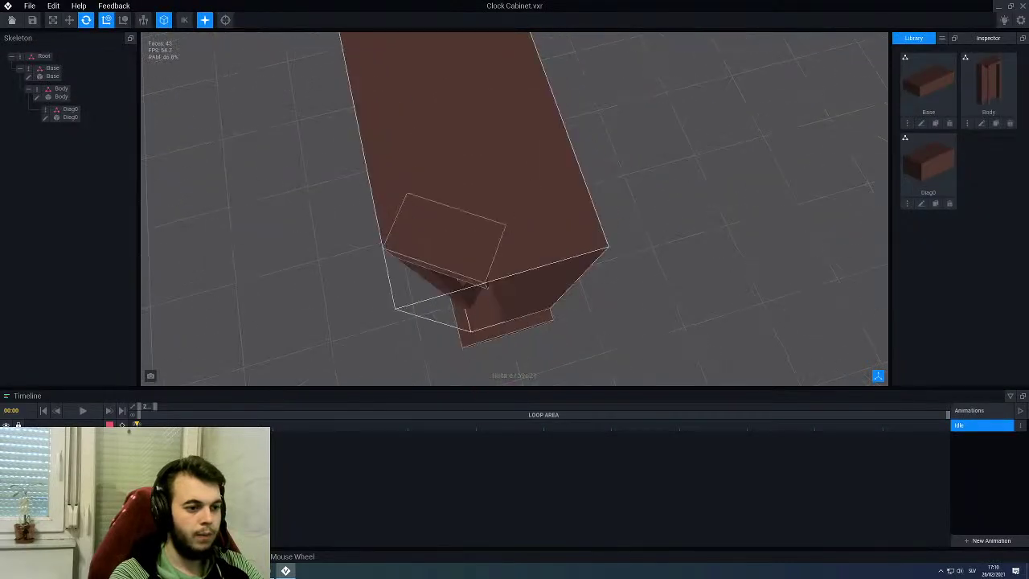
{"action": "scroll", "coordinate": [519, 220], "scroll_direction": "up", "scroll_amount": 2}
{"action": "scroll", "coordinate": [359, 206], "scroll_direction": "down", "scroll_amount": 2}
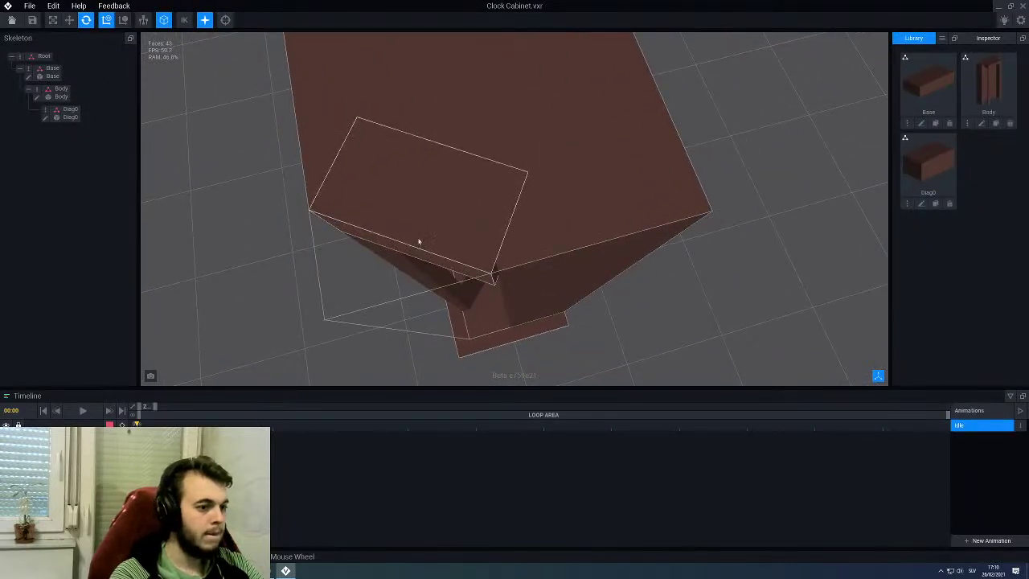
{"action": "left_click", "coordinate": [418, 210]}
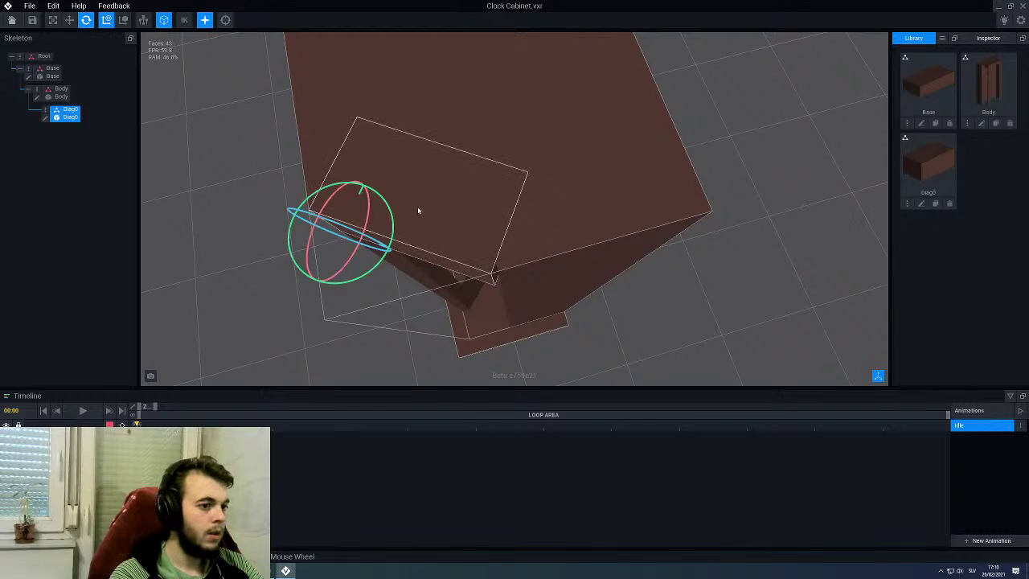
{"action": "left_click_drag", "start_coordinate": [374, 274], "coordinate": [378, 271]}
{"action": "left_click", "coordinate": [382, 273]}
{"action": "right_click_drag", "start_coordinate": [386, 273], "coordinate": [534, 193]}
{"action": "scroll", "coordinate": [586, 184], "scroll_direction": "up", "scroll_amount": 1}
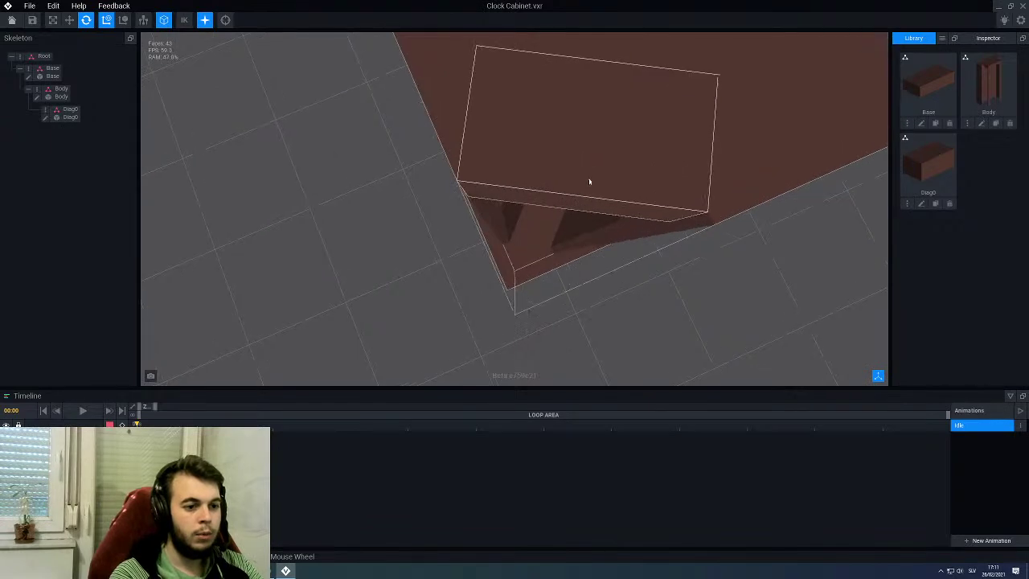
Step: Examine closely how the lengthened Diag0 block meets the Body's top edge at the notched corner
{"action": "left_click", "coordinate": [589, 182]}
{"action": "middle_click_drag", "start_coordinate": [612, 177], "coordinate": [560, 192]}
{"action": "right_click_drag", "start_coordinate": [561, 192], "coordinate": [542, 237]}
{"action": "scroll", "coordinate": [481, 239], "scroll_direction": "up", "scroll_amount": 1}
{"action": "right_click_drag", "start_coordinate": [480, 239], "coordinate": [477, 244]}
{"action": "scroll", "coordinate": [479, 243], "scroll_direction": "up", "scroll_amount": 1}
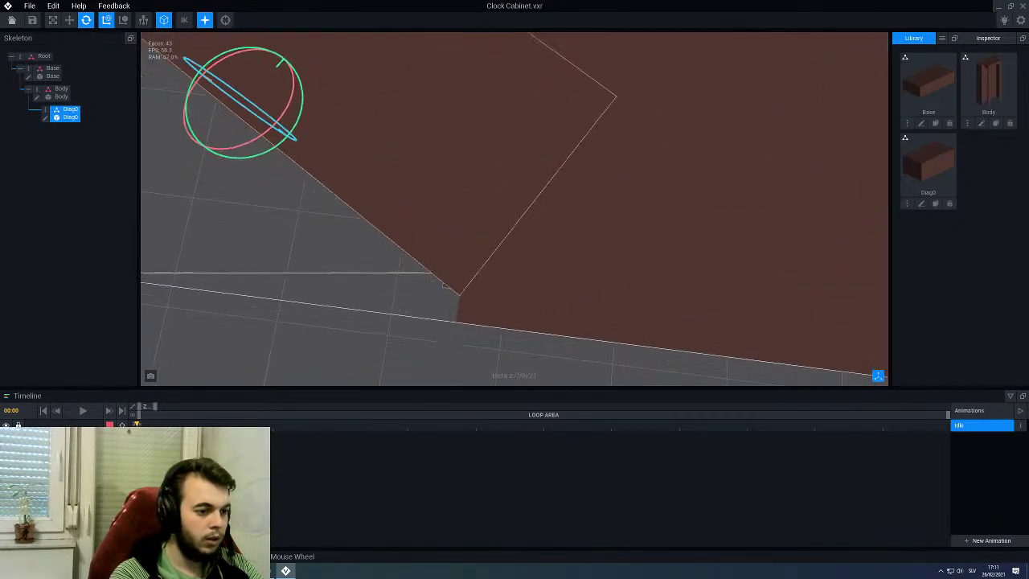
{"action": "middle_click_drag", "start_coordinate": [462, 245], "coordinate": [477, 241]}
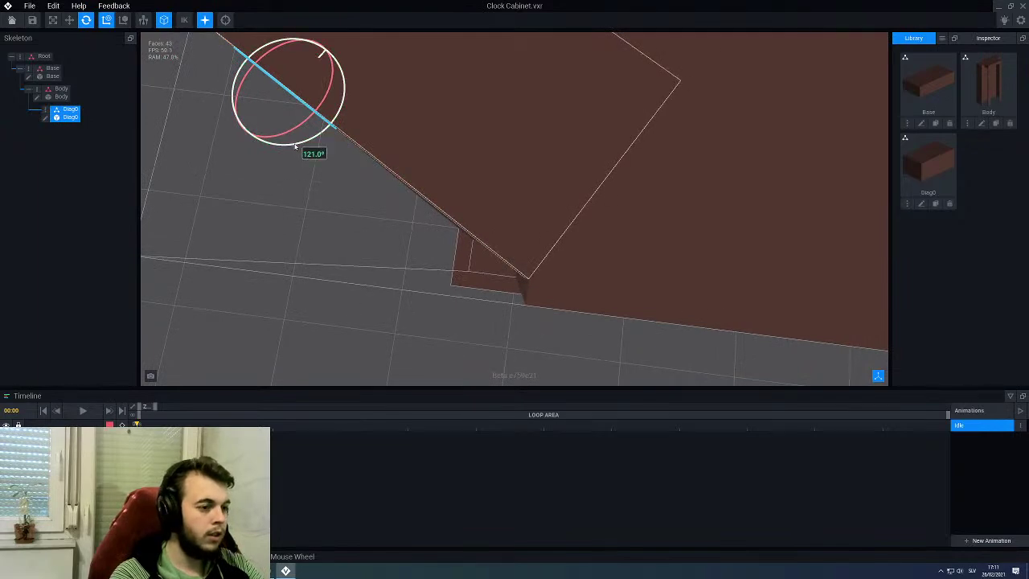
{"action": "scroll", "coordinate": [295, 146], "scroll_direction": "down", "scroll_amount": 4}
{"action": "right_click_drag", "start_coordinate": [297, 140], "coordinate": [333, 129]}
{"action": "middle_click_drag", "start_coordinate": [309, 89], "coordinate": [390, 131]}
{"action": "scroll", "coordinate": [390, 131], "scroll_direction": "down", "scroll_amount": 2}
{"action": "scroll", "coordinate": [390, 131], "scroll_direction": "down", "scroll_amount": 3}
{"action": "left_click", "coordinate": [420, 142]}
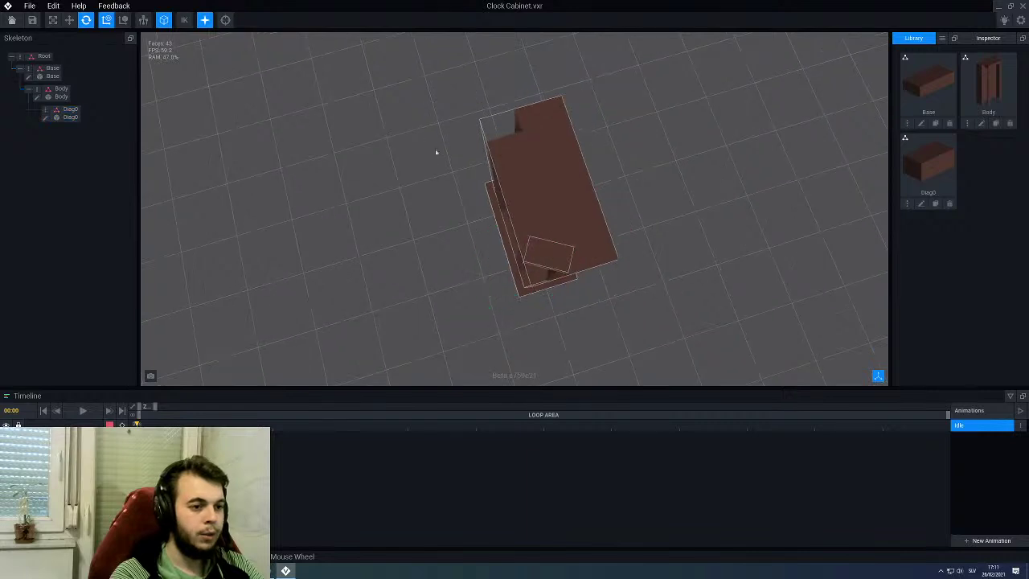
Step: Duplicate the Diag0 node under the Body and name the copy Diag1
{"action": "right_click_drag", "start_coordinate": [421, 142], "coordinate": [292, 180]}
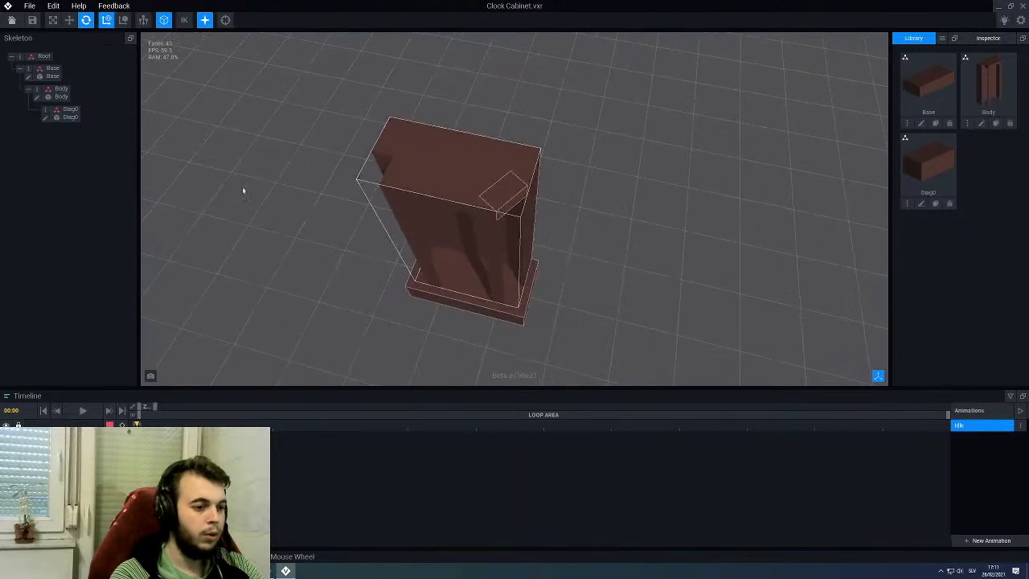
{"action": "right_click", "coordinate": [44, 109]}
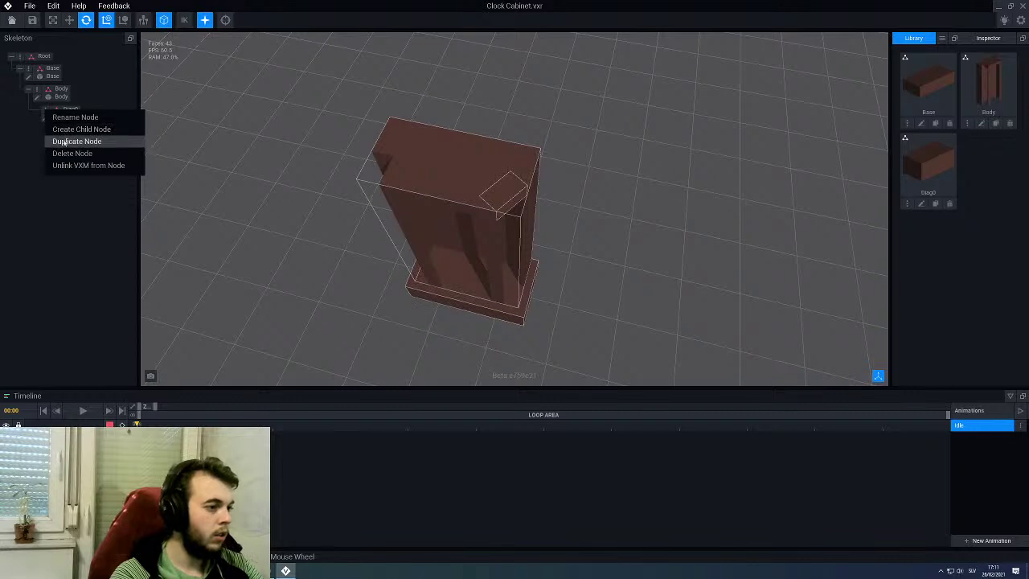
{"action": "left_click", "coordinate": [68, 142]}
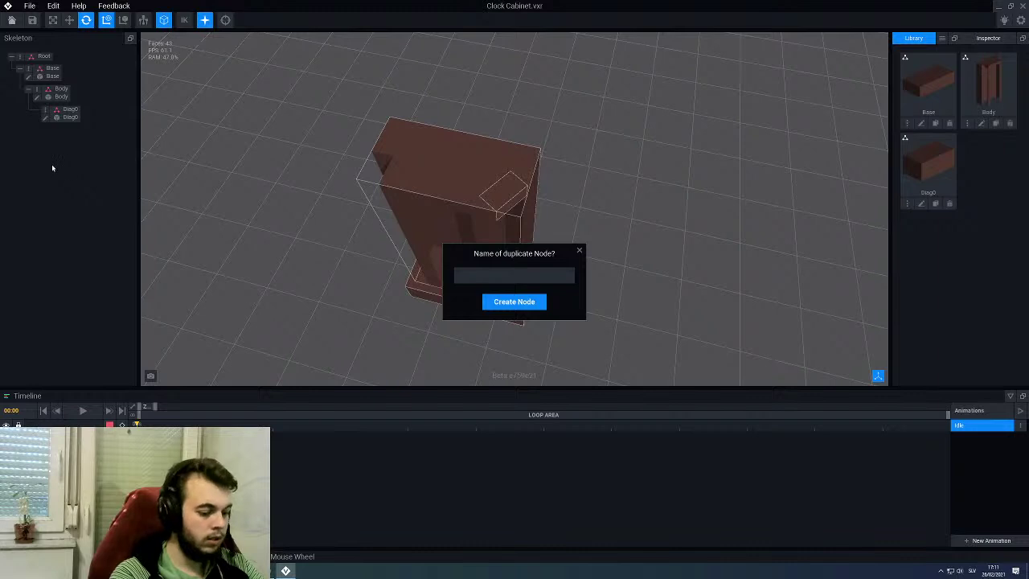
{"action": "type", "text": "Diag"}
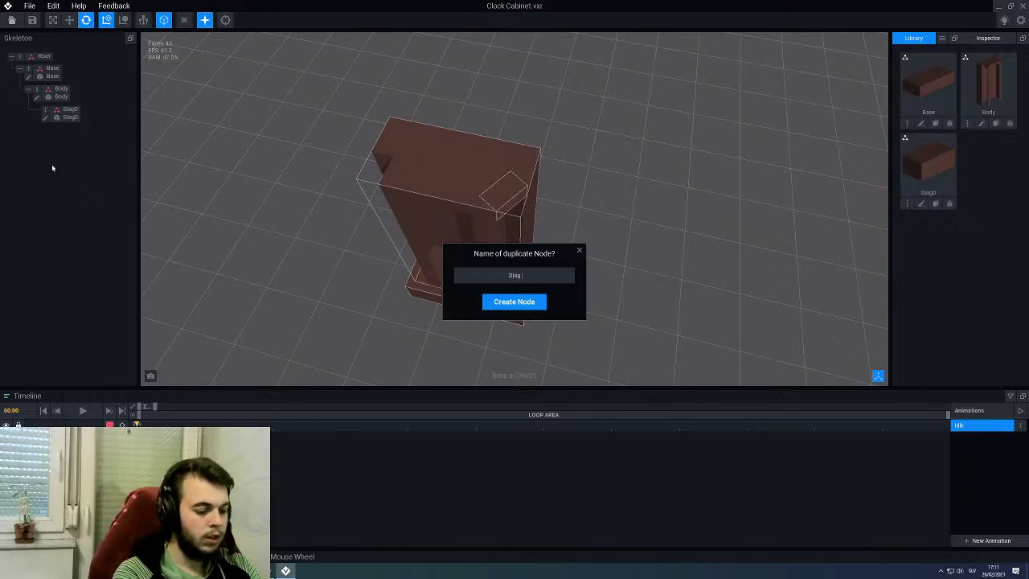
{"action": "type", "text": "1"}
{"action": "key", "text": "Return"}
Step: Rotate the Diag1 part about its vertical axis to about 91°
{"action": "left_click", "coordinate": [73, 138]}
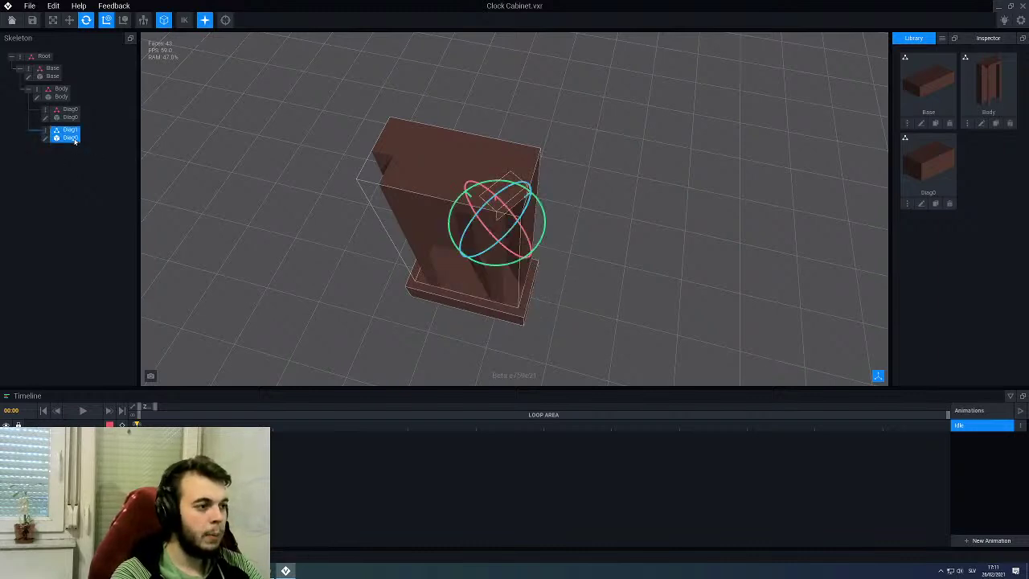
{"action": "left_click_drag", "start_coordinate": [488, 270], "coordinate": [520, 264]}
{"action": "scroll", "coordinate": [274, 139], "scroll_direction": "up", "scroll_amount": 3}
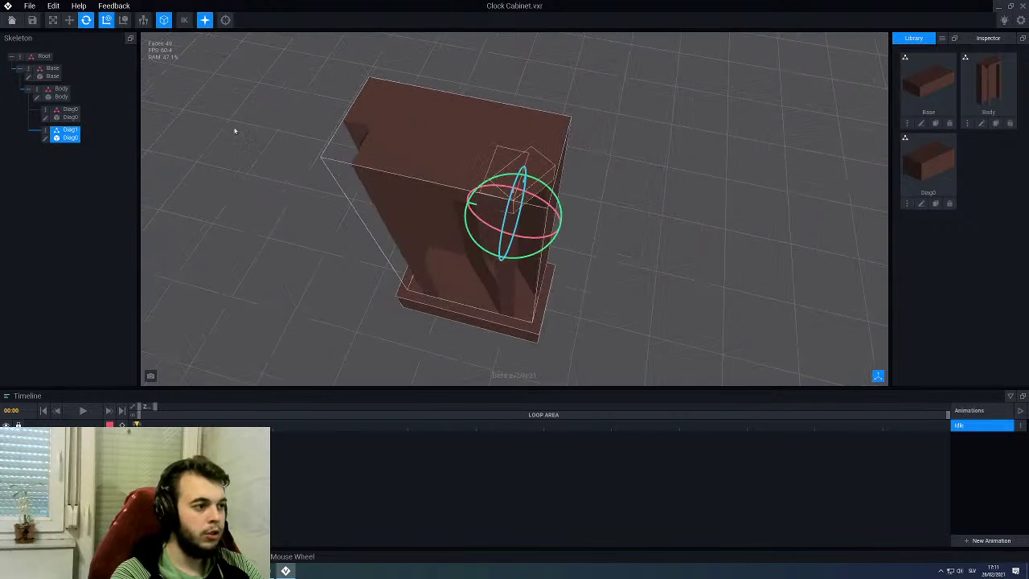
Step: Move the Diag1 part to the cabinet's opposite notched corner and shift it along Z flush with the Body's end
{"action": "left_click", "coordinate": [70, 20]}
{"action": "left_click_drag", "start_coordinate": [462, 205], "coordinate": [307, 181]}
{"action": "scroll", "coordinate": [352, 171], "scroll_direction": "up", "scroll_amount": 5}
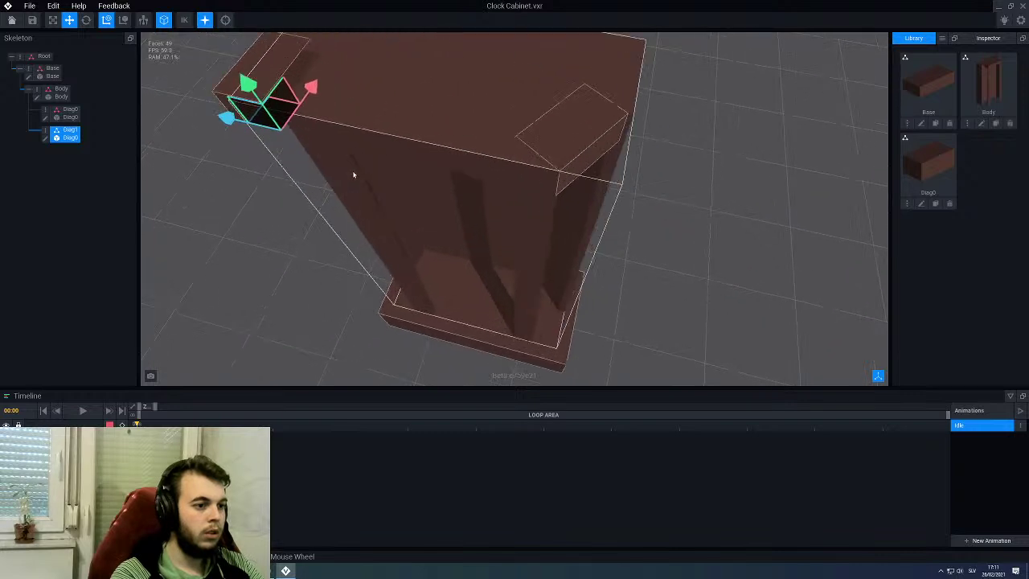
{"action": "scroll", "coordinate": [345, 145], "scroll_direction": "up", "scroll_amount": 5}
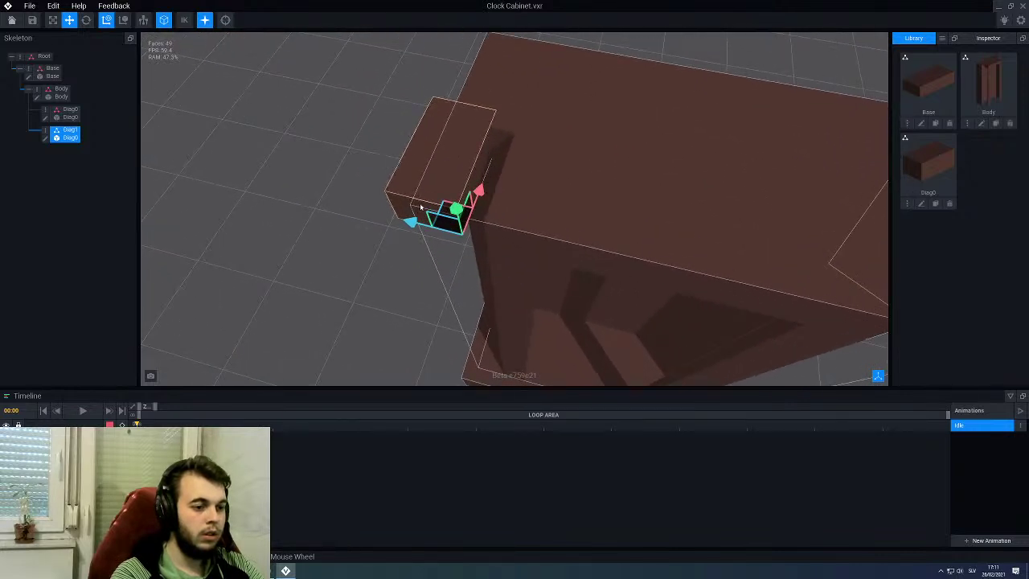
{"action": "left_click_drag", "start_coordinate": [411, 222], "coordinate": [444, 225]}
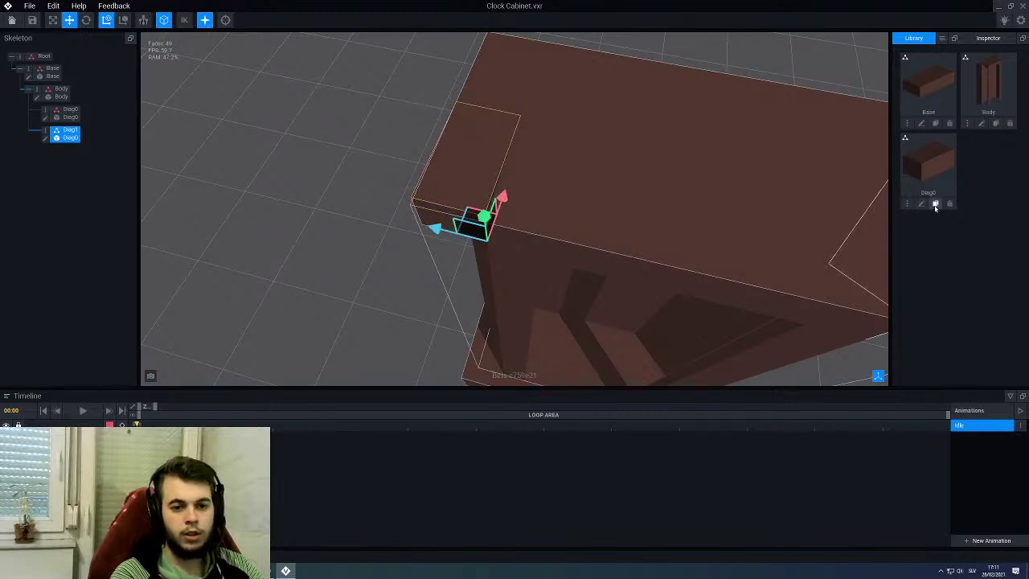
Step: Clone the Diag0 model as Diag1, save the clone, and assign it to the Diag1 node
{"action": "left_click", "coordinate": [935, 204]}
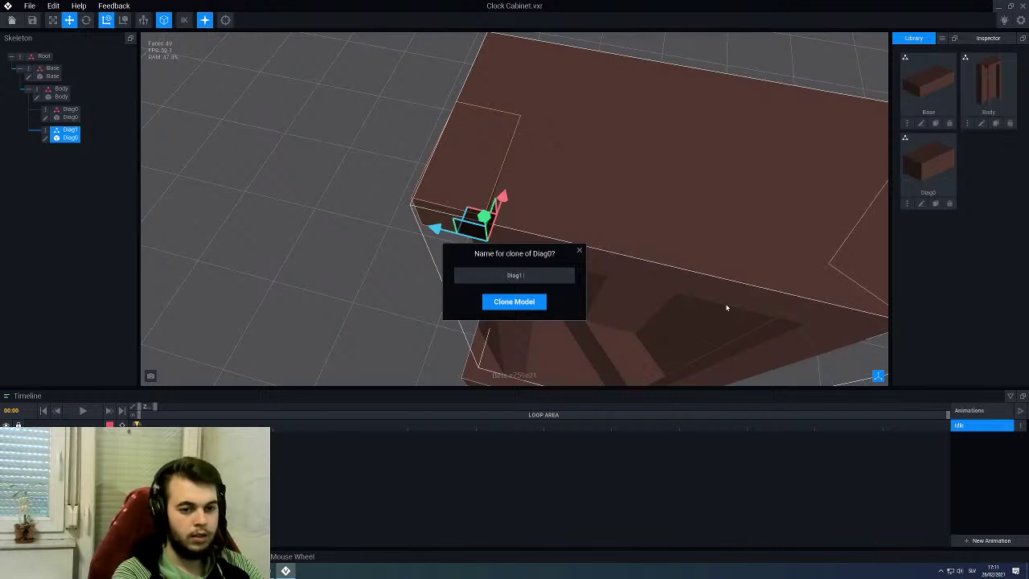
{"action": "key", "text": "Return"}
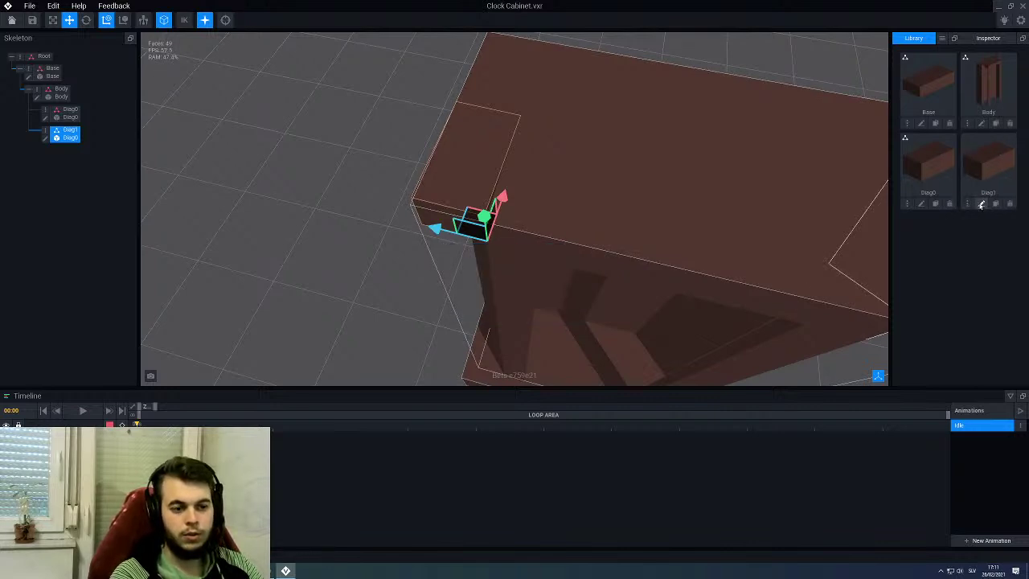
{"action": "left_click", "coordinate": [982, 205]}
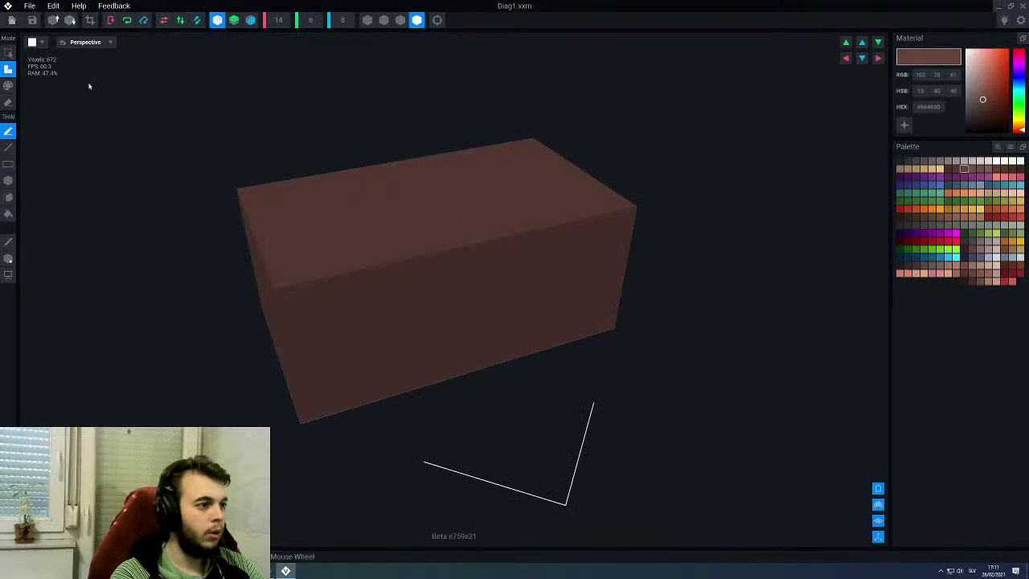
{"action": "left_click", "coordinate": [11, 19]}
{"action": "left_click", "coordinate": [442, 184]}
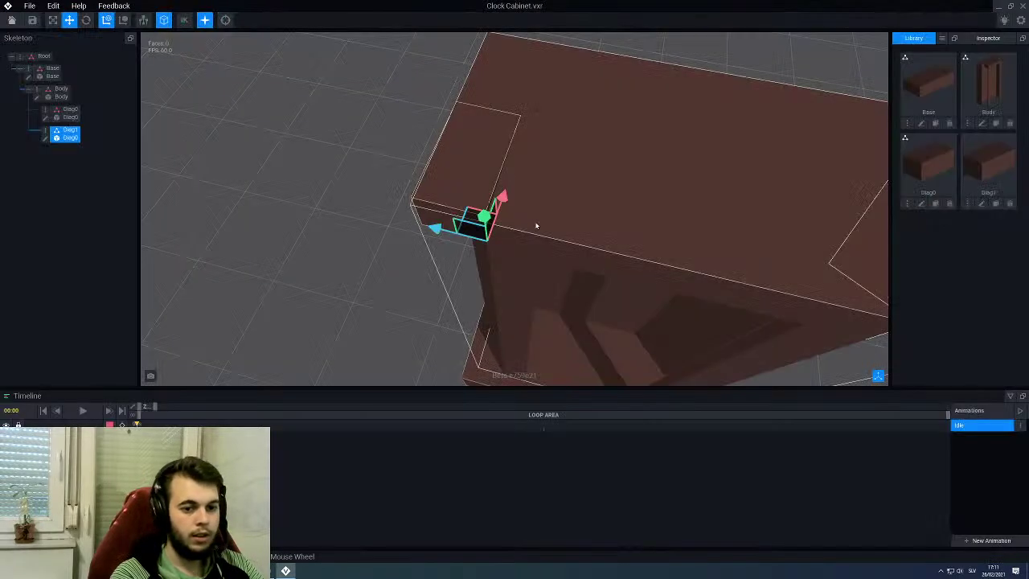
{"action": "left_click_drag", "start_coordinate": [976, 162], "coordinate": [65, 138]}
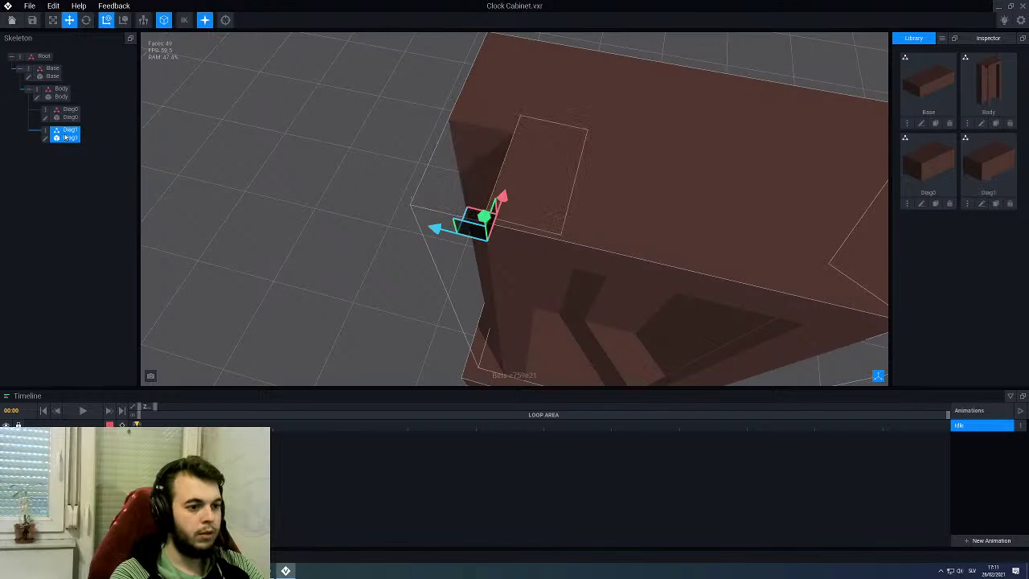
Step: Shift the Diag1 part along X to the Body's front edge beside the notch
{"action": "right_click_drag", "start_coordinate": [500, 206], "coordinate": [384, 237]}
{"action": "middle_click_drag", "start_coordinate": [384, 237], "coordinate": [520, 325]}
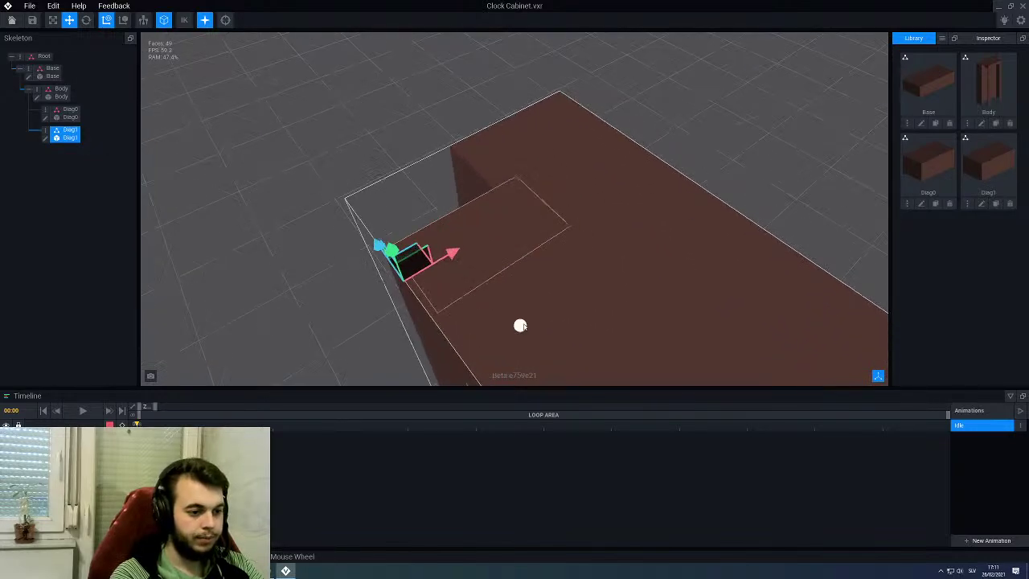
{"action": "mouse_move", "coordinate": [463, 257]}
{"action": "left_mouse_down"}
{"action": "mouse_move", "coordinate": [439, 259]}
{"action": "mouse_move", "coordinate": [450, 250]}
{"action": "left_mouse_up"}
{"action": "right_click_drag", "start_coordinate": [412, 285], "coordinate": [450, 245]}
{"action": "right_click_drag", "start_coordinate": [472, 253], "coordinate": [506, 246]}
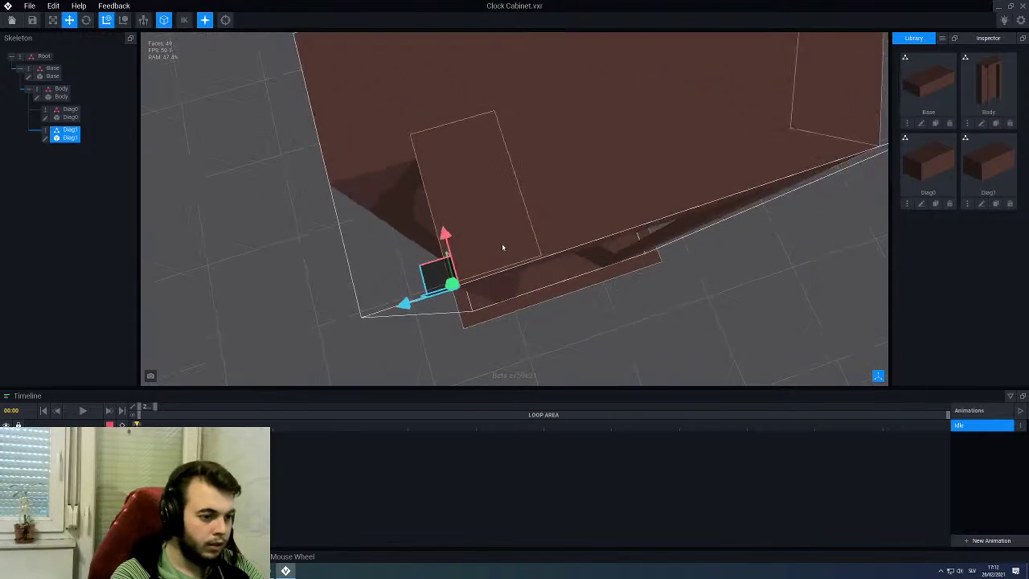
Step: Check the pivot point of the Diag1 model and return to the rig with the model saved
{"action": "left_click", "coordinate": [981, 205]}
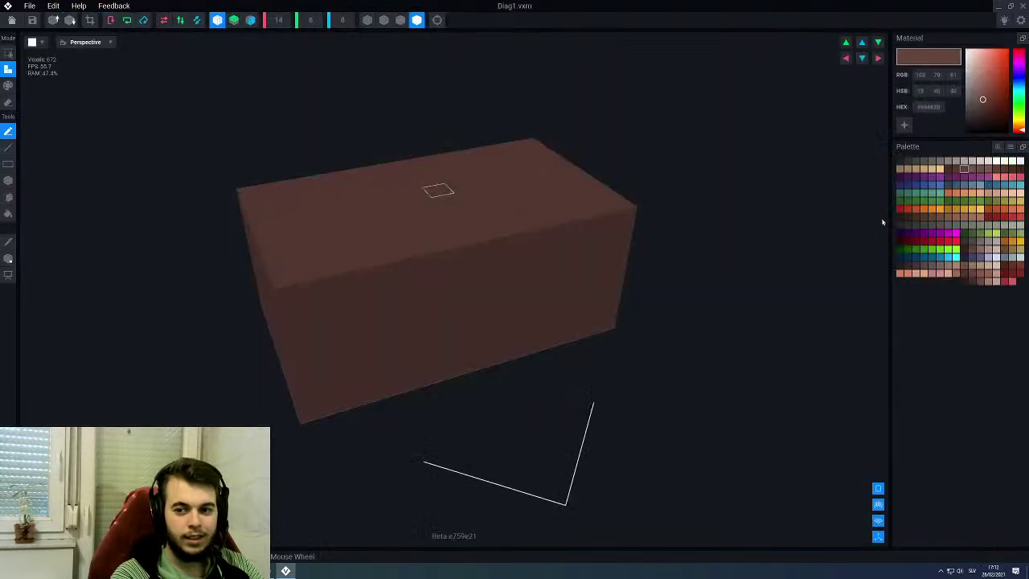
{"action": "left_click", "coordinate": [8, 259]}
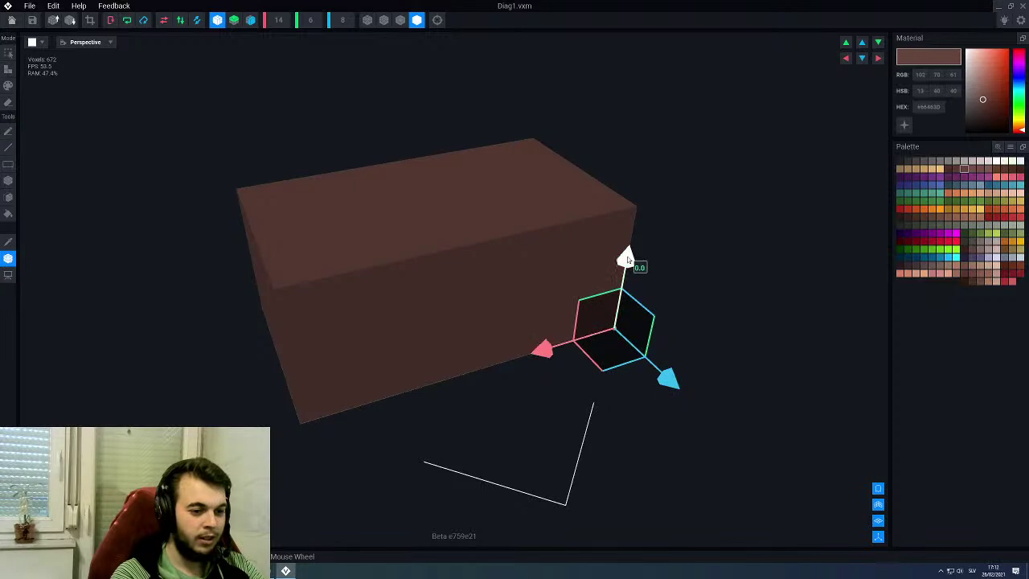
{"action": "left_click", "coordinate": [11, 19]}
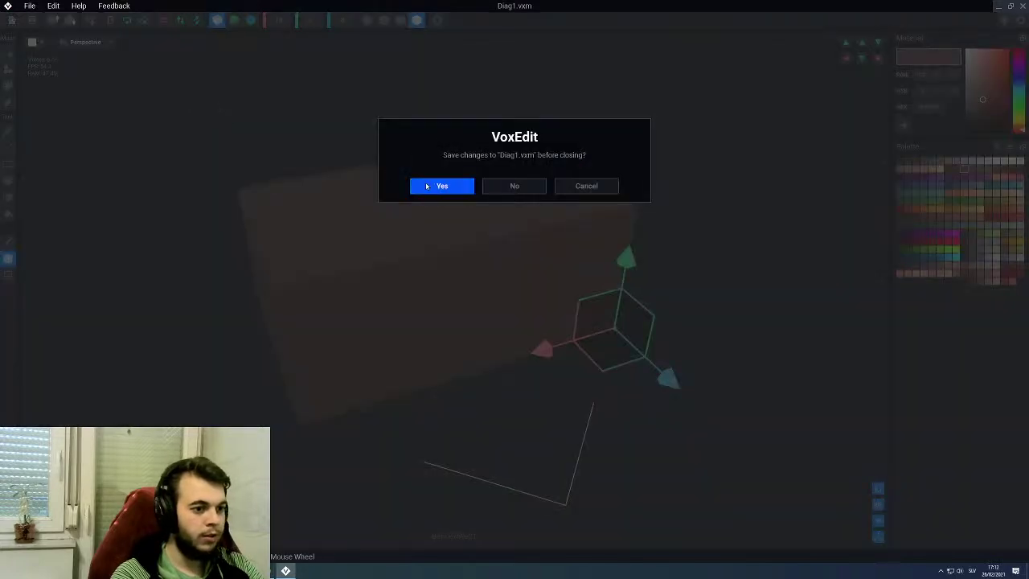
{"action": "left_click", "coordinate": [441, 185]}
Step: Nudge the Diag1 part onto the Body's front edge and set its Y rotation to 90°
{"action": "right_click_drag", "start_coordinate": [466, 258], "coordinate": [436, 248]}
{"action": "middle_click_drag", "start_coordinate": [437, 246], "coordinate": [354, 298]}
{"action": "mouse_move", "coordinate": [345, 294]}
{"action": "left_mouse_down"}
{"action": "mouse_move", "coordinate": [365, 293]}
{"action": "mouse_move", "coordinate": [341, 295]}
{"action": "left_mouse_up"}
{"action": "middle_click_drag", "start_coordinate": [345, 295], "coordinate": [503, 173]}
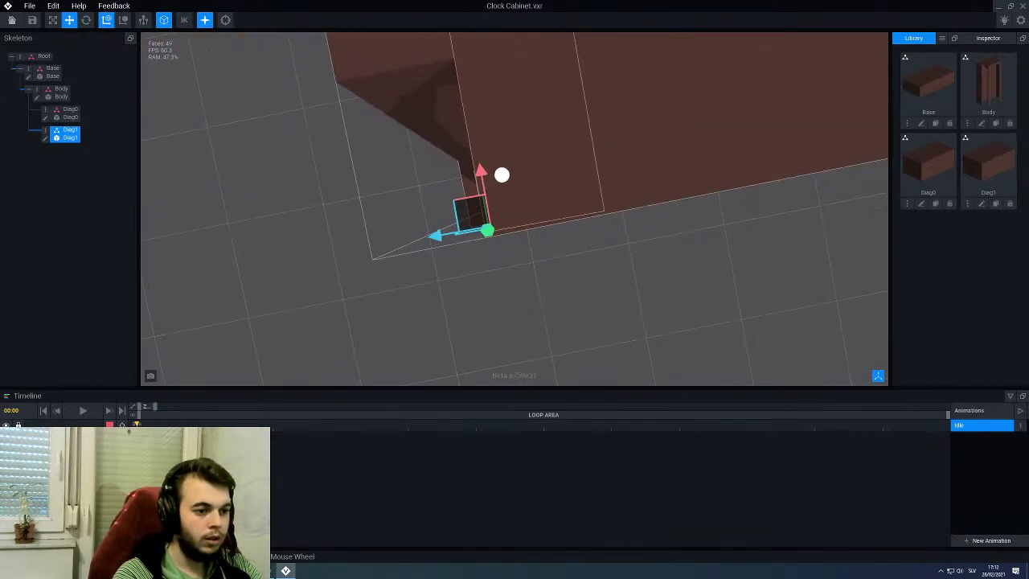
{"action": "left_click", "coordinate": [86, 20]}
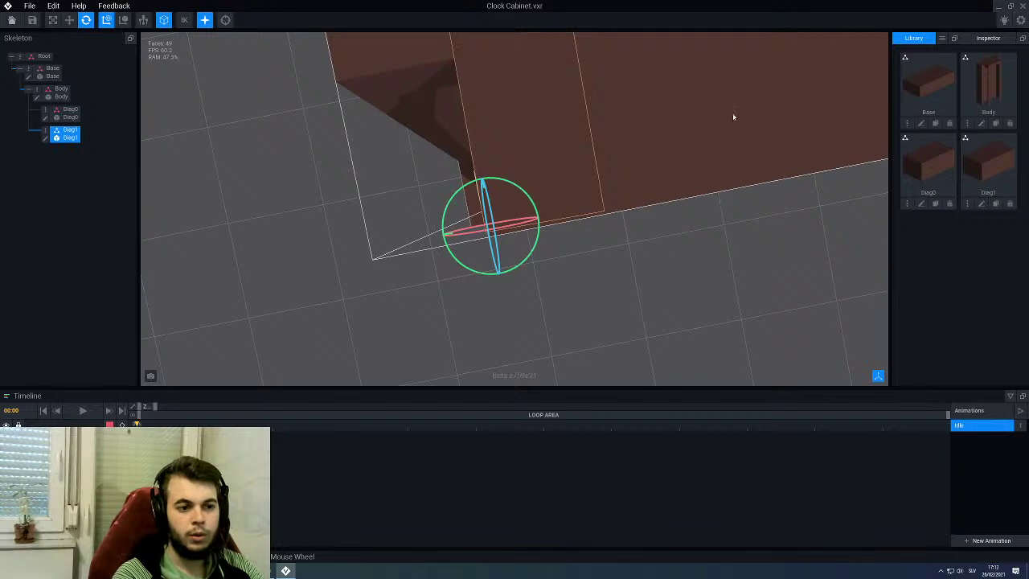
{"action": "left_click", "coordinate": [988, 38]}
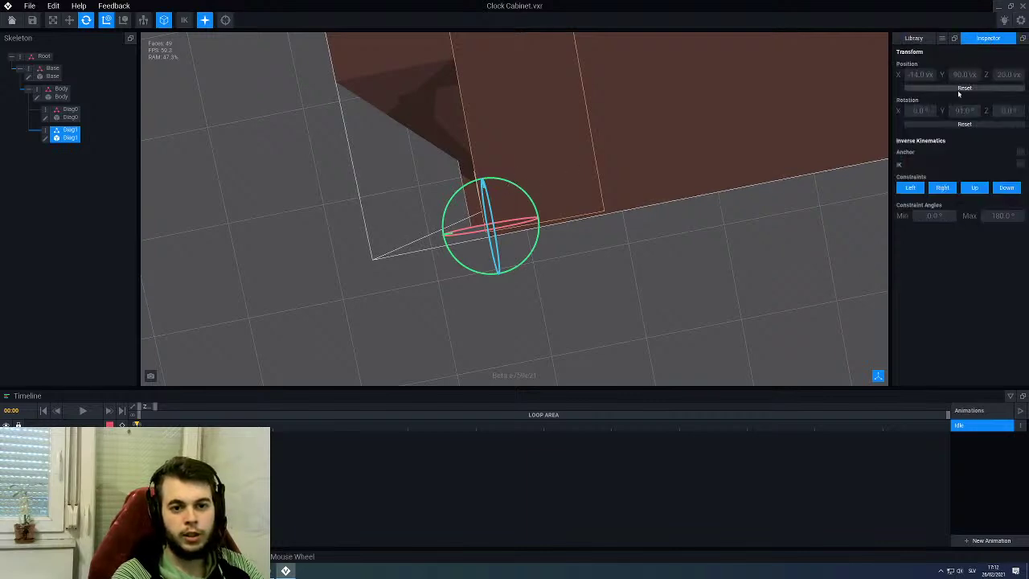
{"action": "key", "text": "Return"}
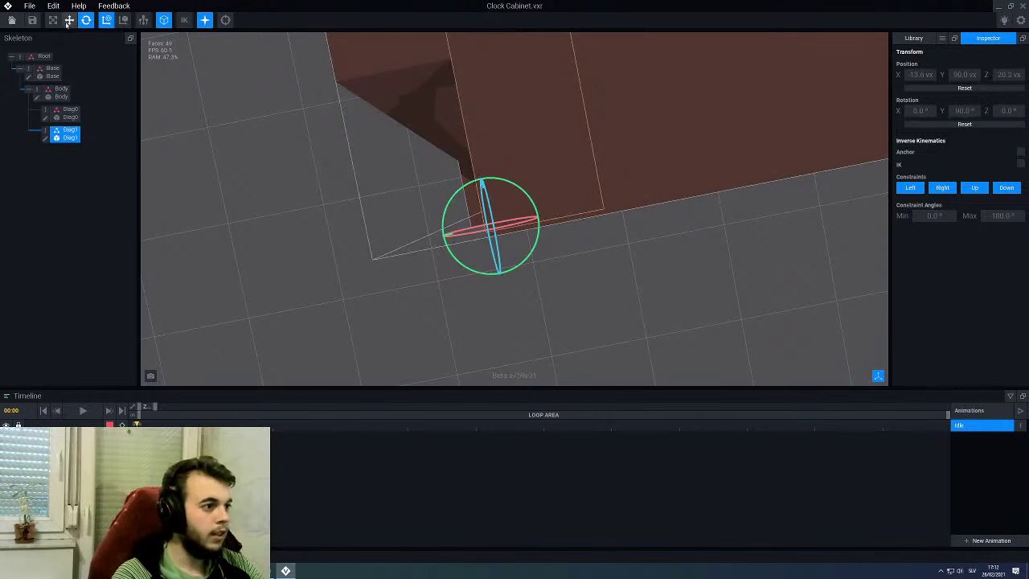
Step: Adjust the Diag1 part along X and rotate it about its vertical axis to lie diagonally across the Body's notched corner
{"action": "left_click", "coordinate": [69, 20]}
{"action": "mouse_move", "coordinate": [476, 156]}
{"action": "left_mouse_down"}
{"action": "mouse_move", "coordinate": [480, 169]}
{"action": "mouse_move", "coordinate": [476, 160]}
{"action": "left_mouse_up"}
{"action": "middle_click_drag", "start_coordinate": [461, 207], "coordinate": [489, 248]}
{"action": "left_click", "coordinate": [86, 20]}
{"action": "left_click_drag", "start_coordinate": [533, 223], "coordinate": [508, 214]}
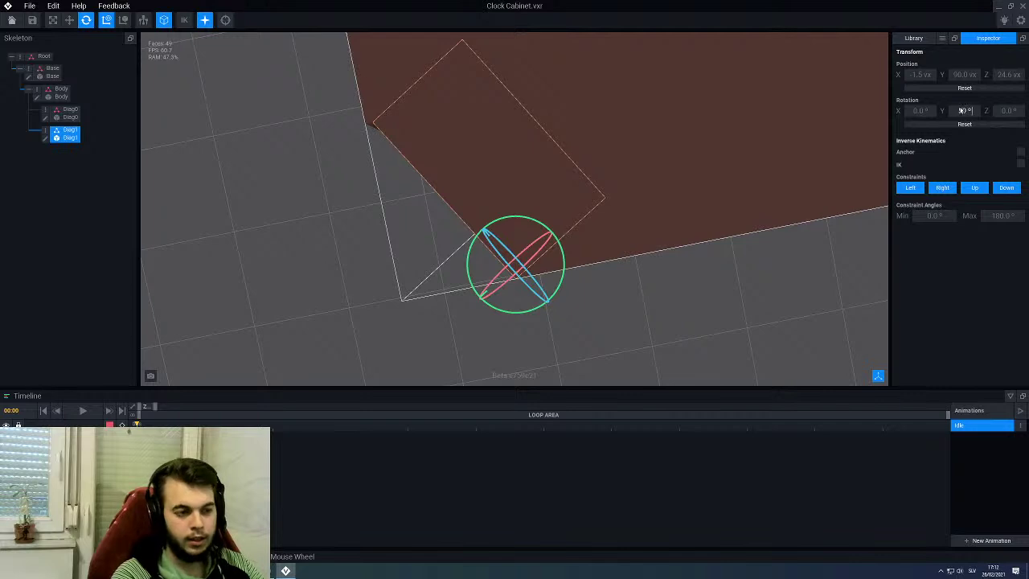
{"action": "left_click", "coordinate": [232, 278]}
{"action": "scroll", "coordinate": [365, 204], "scroll_direction": "down", "scroll_amount": 2}
{"action": "mouse_move", "coordinate": [365, 205]}
{"action": "right_mouse_down"}
{"action": "mouse_move", "coordinate": [423, 193]}
{"action": "mouse_move", "coordinate": [364, 200]}
{"action": "right_mouse_up"}
{"action": "middle_click_drag", "start_coordinate": [364, 200], "coordinate": [366, 201]}
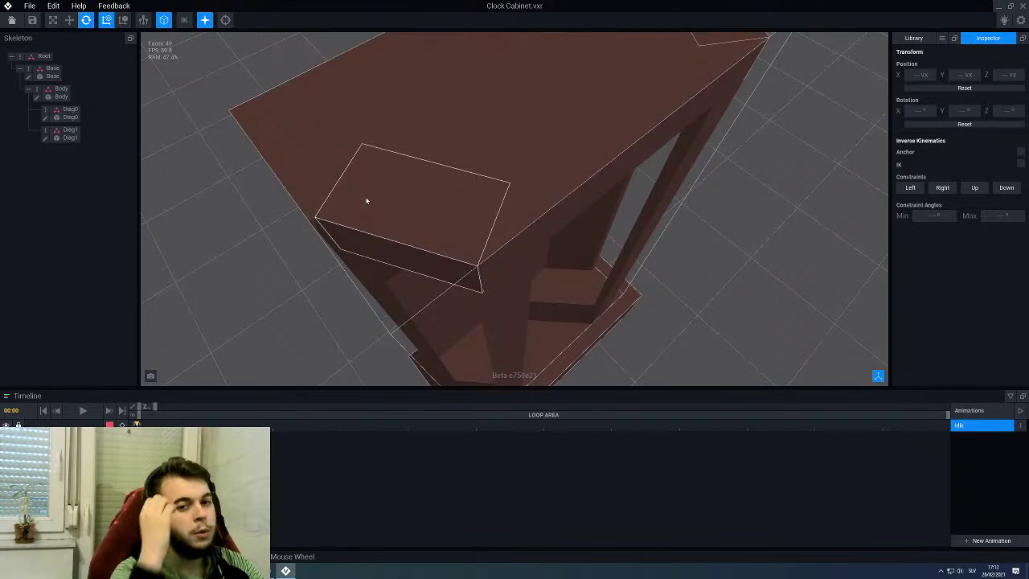
Step: Examine the diagonal blocks at the Body's two top corners from several sides
{"action": "scroll", "coordinate": [359, 200], "scroll_direction": "down", "scroll_amount": 6}
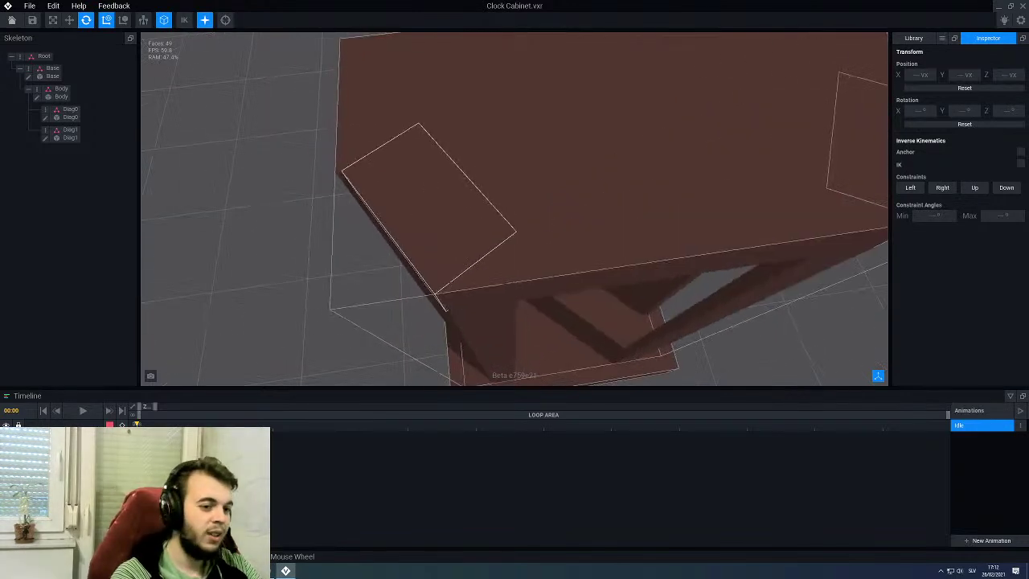
{"action": "right_click_drag", "start_coordinate": [479, 210], "coordinate": [457, 211]}
{"action": "middle_click_drag", "start_coordinate": [486, 277], "coordinate": [494, 235]}
{"action": "right_click_drag", "start_coordinate": [495, 236], "coordinate": [506, 251]}
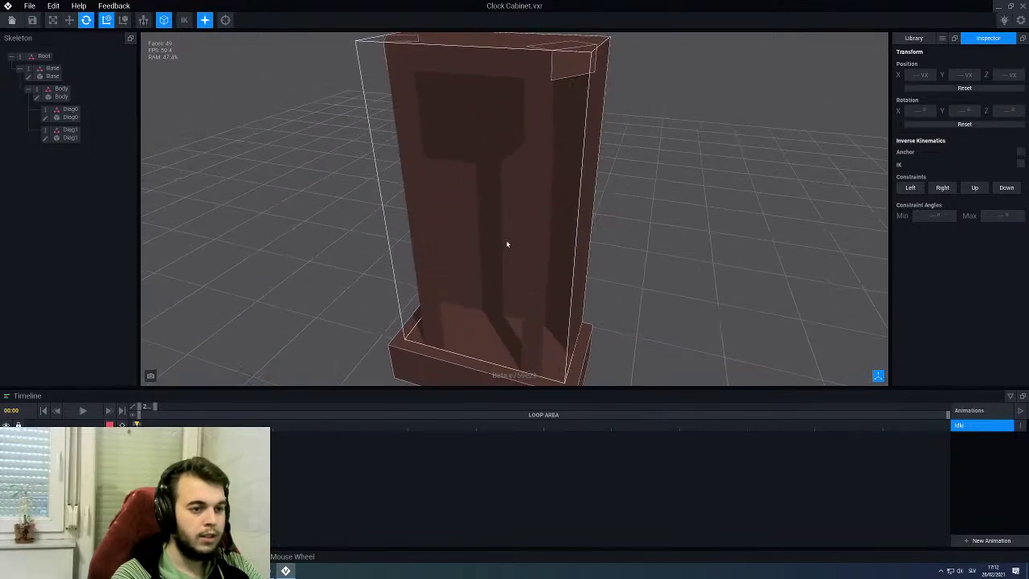
{"action": "middle_click_drag", "start_coordinate": [456, 165], "coordinate": [459, 219]}
{"action": "right_click_drag", "start_coordinate": [458, 218], "coordinate": [508, 222]}
{"action": "left_click", "coordinate": [401, 204]}
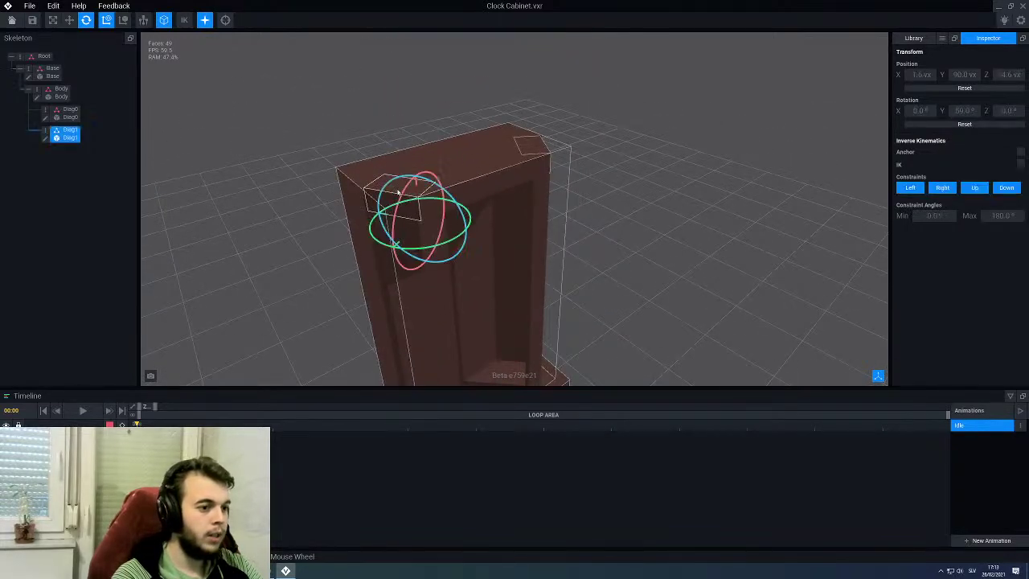
{"action": "right_click_drag", "start_coordinate": [492, 258], "coordinate": [430, 242]}
Step: Duplicate the Diag0 node, entering Diag3 as the name of the copy
{"action": "left_click", "coordinate": [69, 112]}
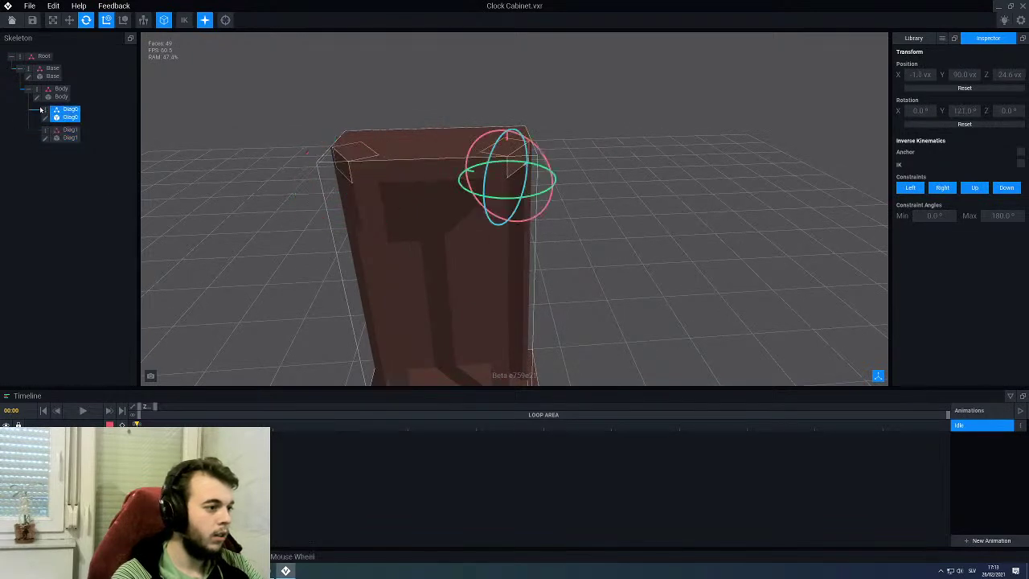
{"action": "right_click", "coordinate": [46, 110]}
{"action": "left_click", "coordinate": [68, 140]}
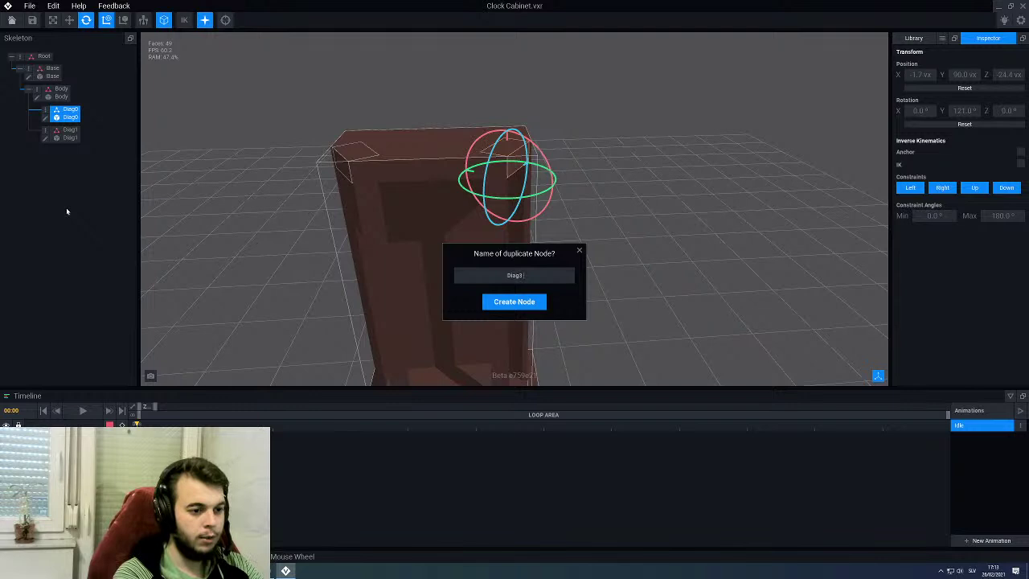
{"action": "type", "text": "Diag3"}
{"action": "key", "text": "Return"}
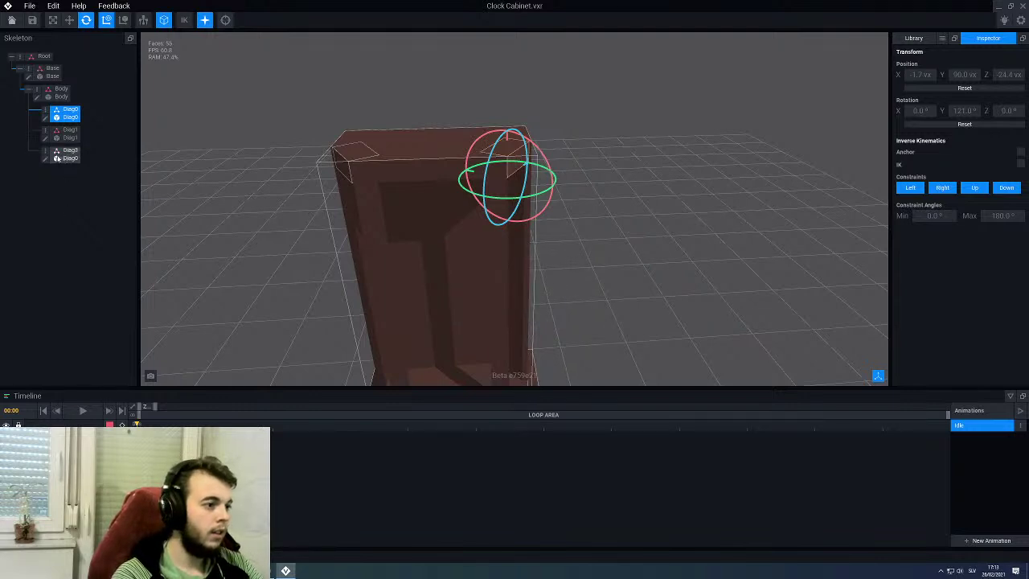
Step: Rename the newly duplicated node as Diag2
{"action": "left_click", "coordinate": [57, 156]}
{"action": "right_click", "coordinate": [50, 153]}
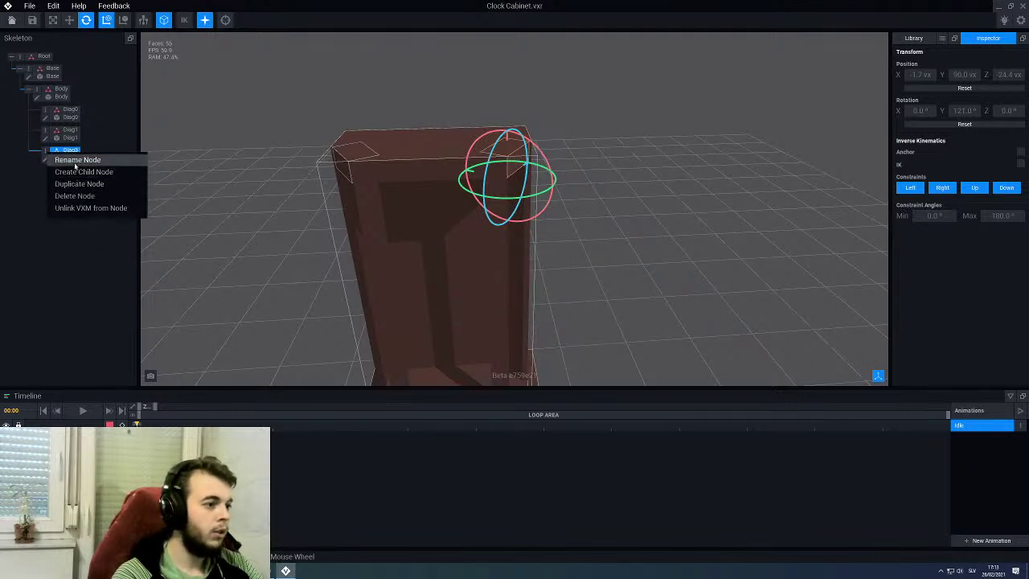
{"action": "left_click", "coordinate": [75, 161]}
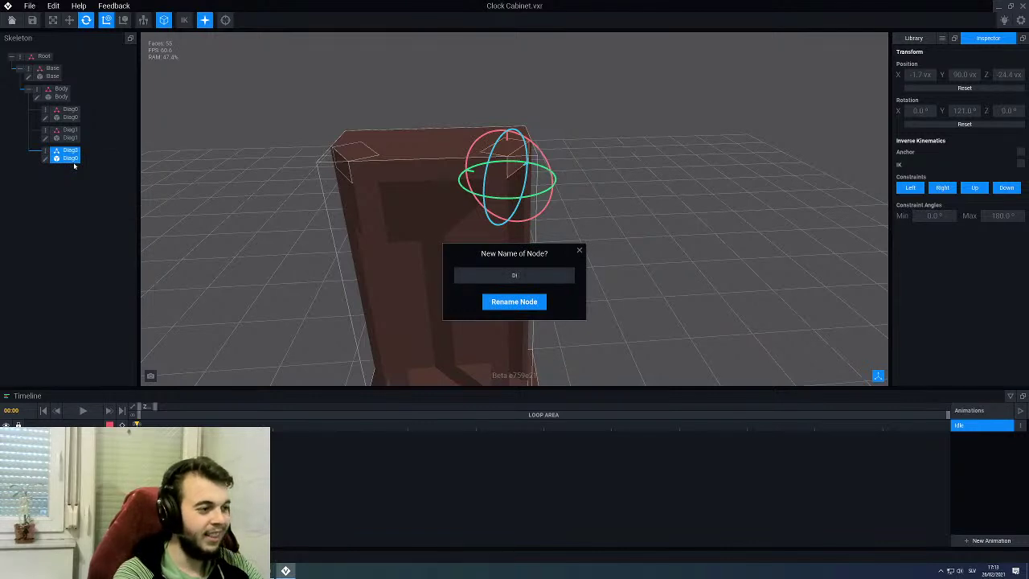
{"action": "type", "text": "Diag2"}
{"action": "key", "text": "Return"}
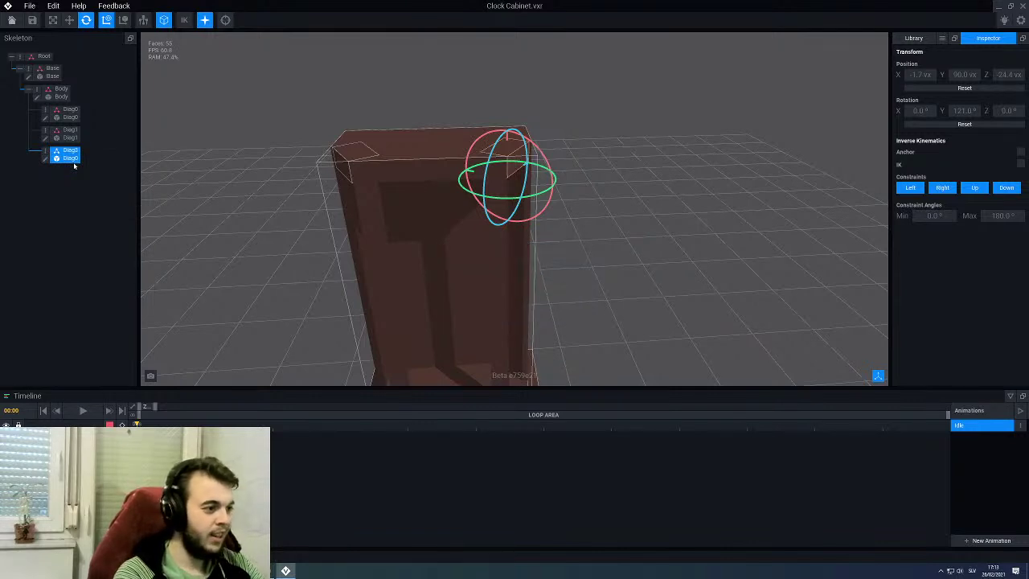
Step: Move the Diag2 part straight down to the Body's bottom corner, at Y position 0 vx
{"action": "left_click", "coordinate": [69, 20]}
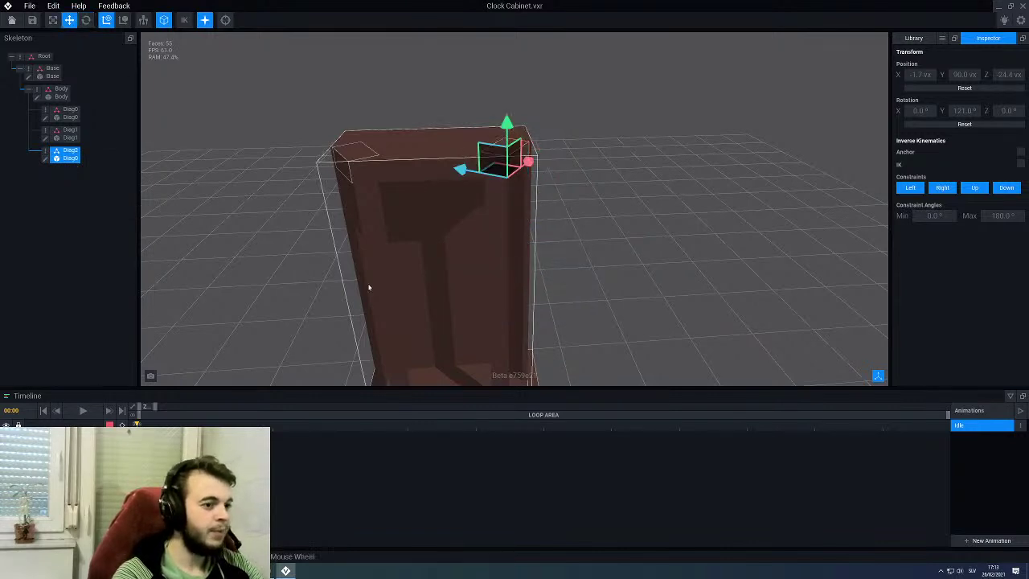
{"action": "middle_click_drag", "start_coordinate": [471, 271], "coordinate": [386, 231]}
{"action": "left_click_drag", "start_coordinate": [409, 87], "coordinate": [438, 348]}
{"action": "right_click_drag", "start_coordinate": [439, 366], "coordinate": [354, 314]}
{"action": "middle_click_drag", "start_coordinate": [492, 256], "coordinate": [490, 219]}
{"action": "right_click_drag", "start_coordinate": [490, 219], "coordinate": [471, 328]}
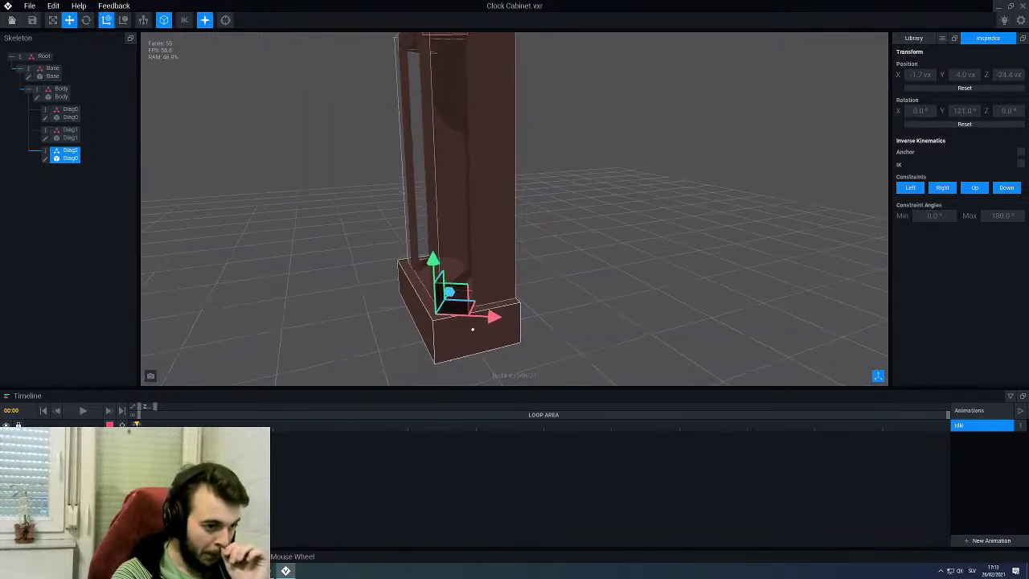
{"action": "scroll", "coordinate": [462, 294], "scroll_direction": "up", "scroll_amount": 5}
{"action": "scroll", "coordinate": [461, 294], "scroll_direction": "up", "scroll_amount": 2}
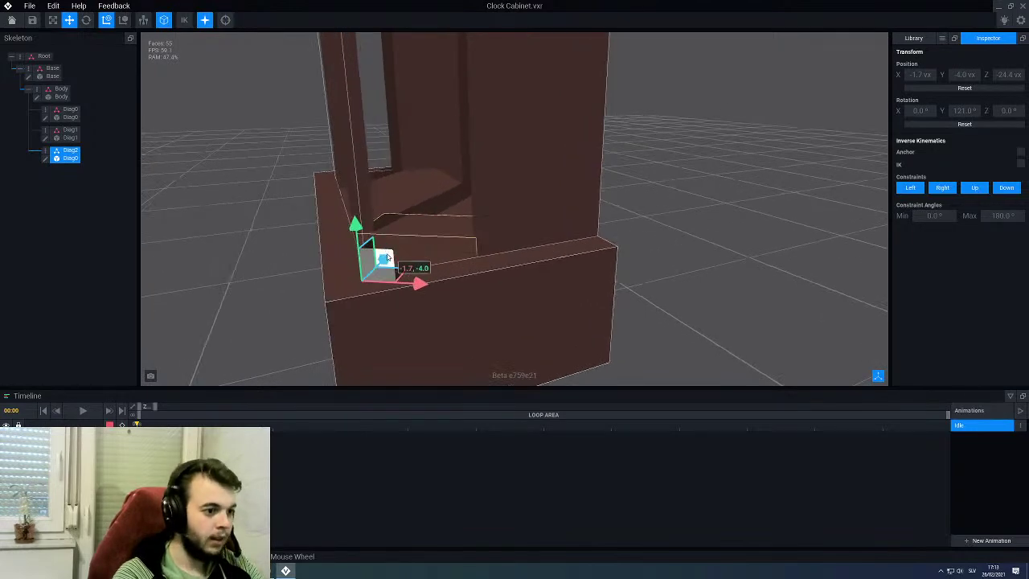
{"action": "left_click_drag", "start_coordinate": [357, 225], "coordinate": [360, 194]}
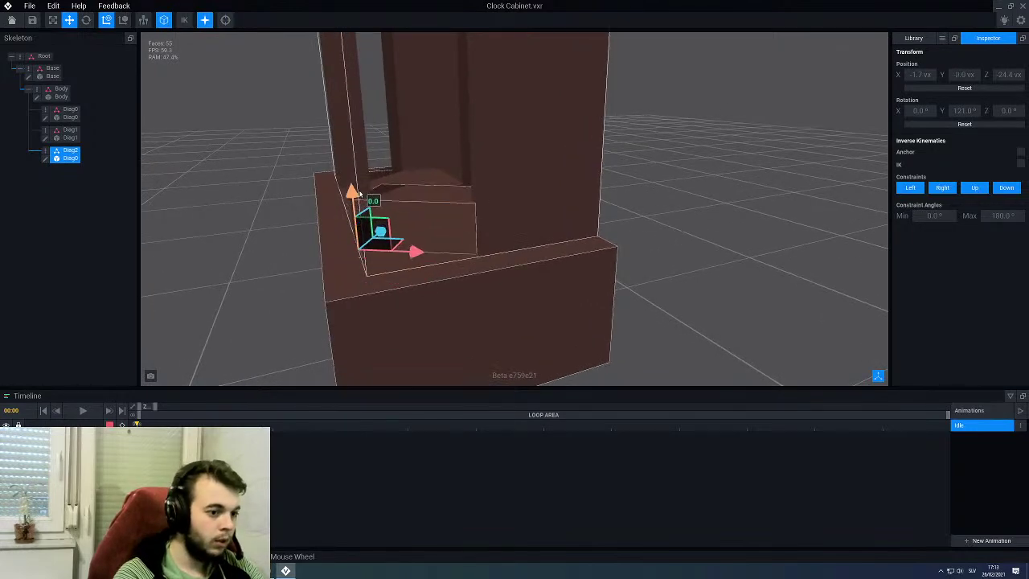
{"action": "scroll", "coordinate": [359, 195], "scroll_direction": "down", "scroll_amount": 3}
{"action": "right_click_drag", "start_coordinate": [358, 195], "coordinate": [394, 222]}
{"action": "left_click", "coordinate": [686, 220]}
Step: Duplicate the Diag1 node and name the copy Diag3
{"action": "middle_click_drag", "start_coordinate": [686, 219], "coordinate": [527, 254]}
{"action": "scroll", "coordinate": [527, 254], "scroll_direction": "down", "scroll_amount": 3}
{"action": "middle_click_drag", "start_coordinate": [503, 211], "coordinate": [393, 175]}
{"action": "left_click", "coordinate": [393, 176]}
{"action": "scroll", "coordinate": [392, 175], "scroll_direction": "up", "scroll_amount": 2}
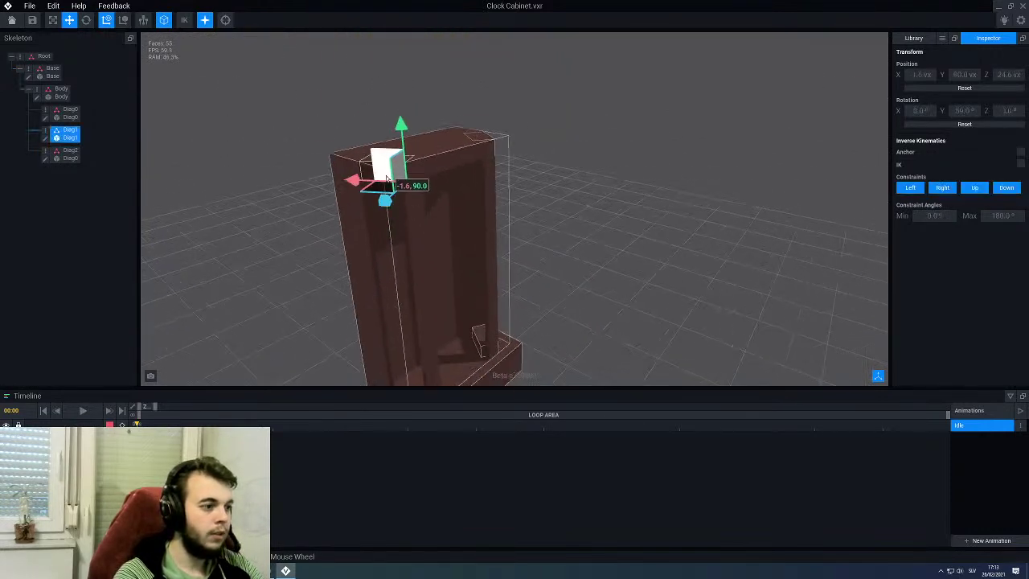
{"action": "right_click", "coordinate": [43, 135]}
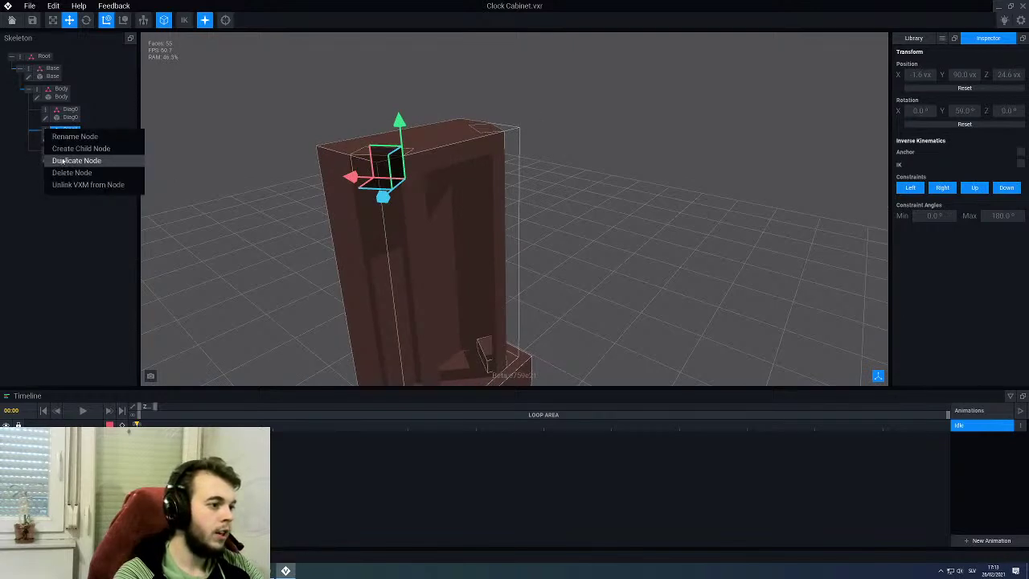
{"action": "left_click", "coordinate": [65, 161]}
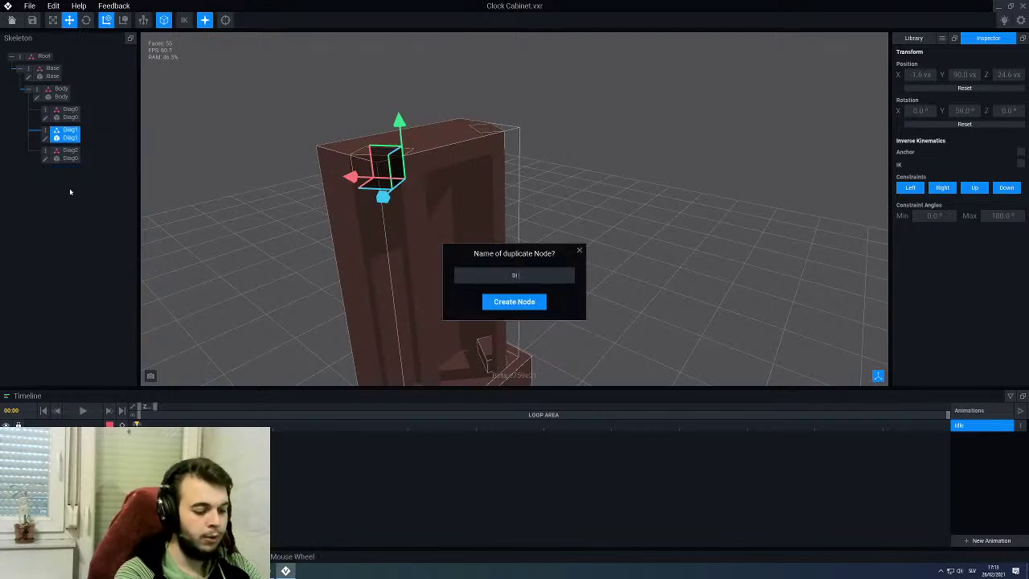
{"action": "type", "text": "Diag3"}
{"action": "key", "text": "Return"}
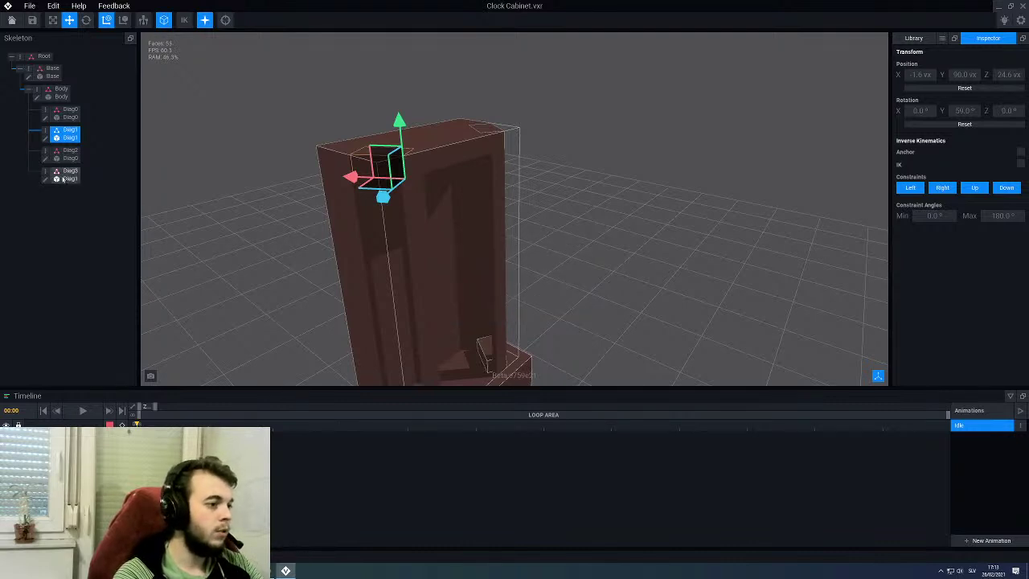
Step: Move the Diag3 part straight down from the top corner to the Body's opposite bottom corner
{"action": "left_click", "coordinate": [63, 178]}
{"action": "middle_click_drag", "start_coordinate": [529, 247], "coordinate": [458, 138]}
{"action": "left_click_drag", "start_coordinate": [405, 59], "coordinate": [406, 363]}
{"action": "scroll", "coordinate": [564, 272], "scroll_direction": "down", "scroll_amount": 3}
{"action": "left_click", "coordinate": [564, 272]}
Step: Examine how the diagonal blocks sit at the cabinet's top and bottom corners
{"action": "middle_click_drag", "start_coordinate": [362, 181], "coordinate": [542, 273]}
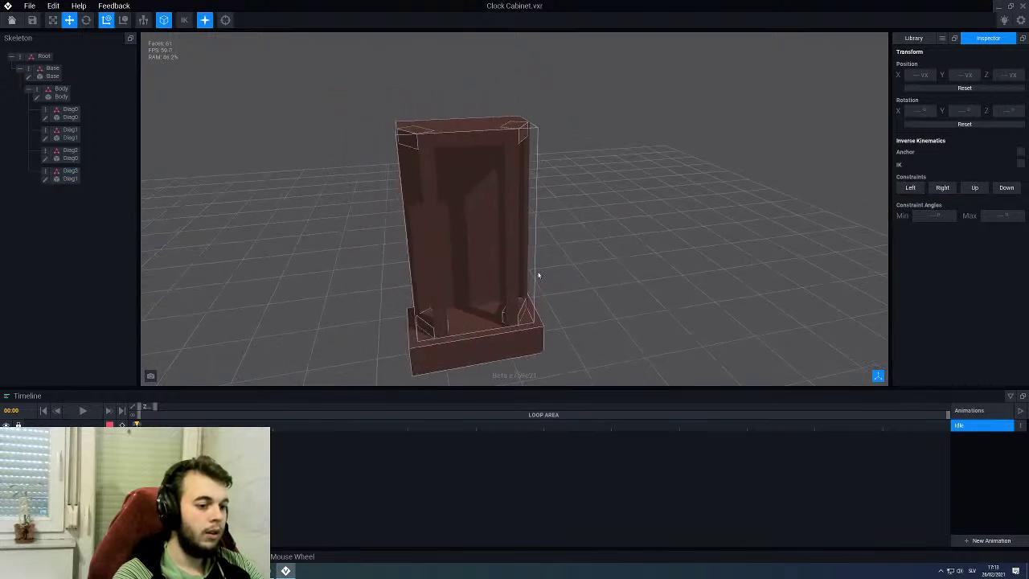
{"action": "scroll", "coordinate": [509, 283], "scroll_direction": "up", "scroll_amount": 3}
{"action": "middle_click_drag", "start_coordinate": [515, 188], "coordinate": [517, 193]}
{"action": "scroll", "coordinate": [540, 142], "scroll_direction": "up", "scroll_amount": 5}
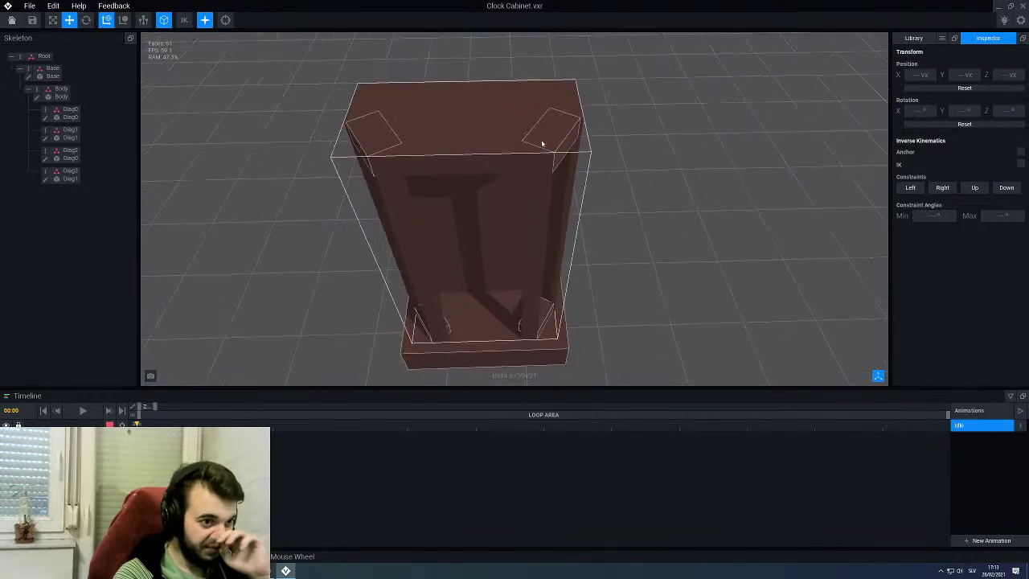
{"action": "middle_click_drag", "start_coordinate": [460, 345], "coordinate": [468, 260]}
{"action": "scroll", "coordinate": [462, 260], "scroll_direction": "up", "scroll_amount": 1}
{"action": "right_click_drag", "start_coordinate": [462, 260], "coordinate": [429, 250]}
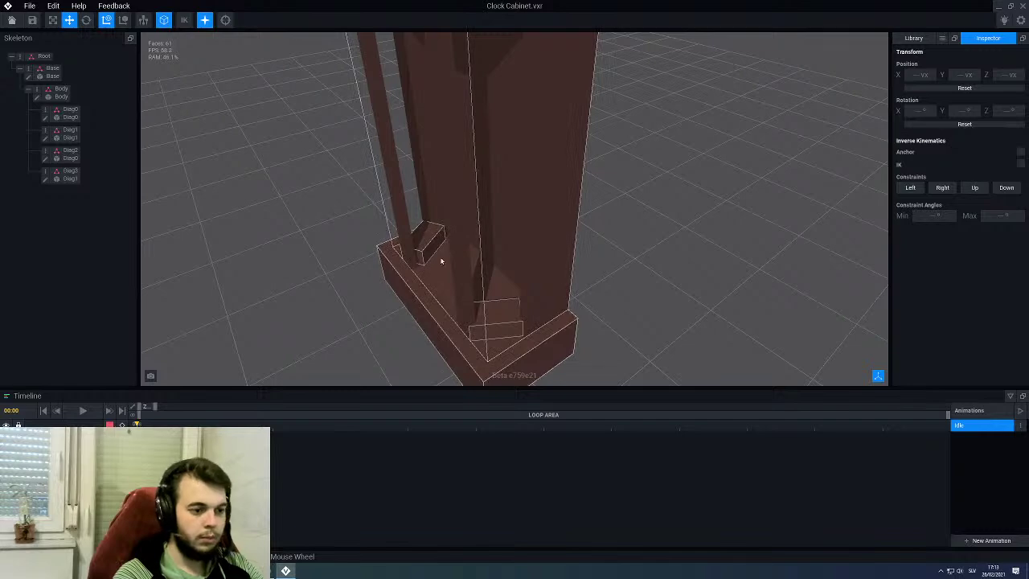
{"action": "scroll", "coordinate": [433, 248], "scroll_direction": "down", "scroll_amount": 3}
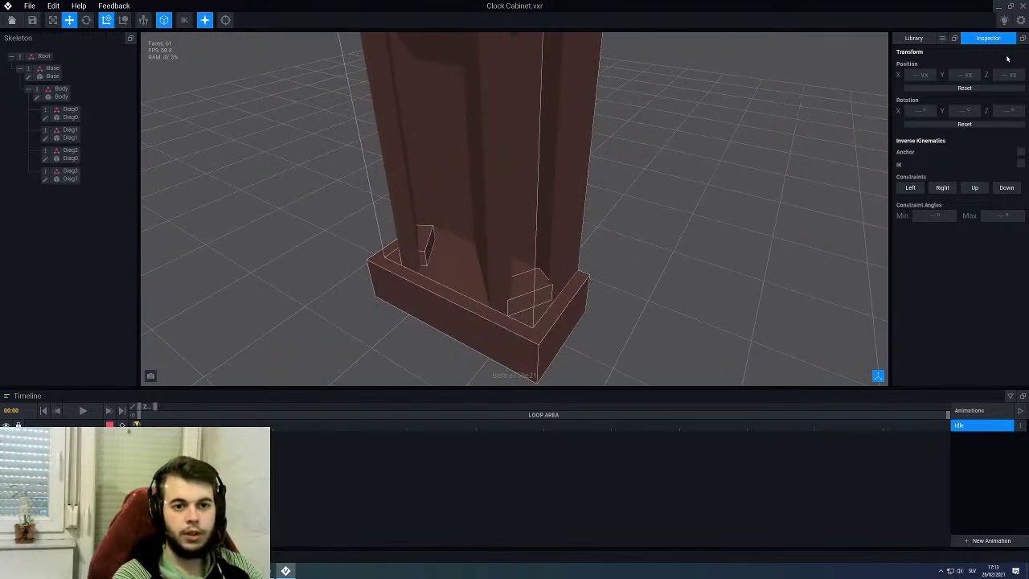
Step: Open the Body model for voxel editing and switch its shading to show the edges
{"action": "left_click", "coordinate": [914, 38]}
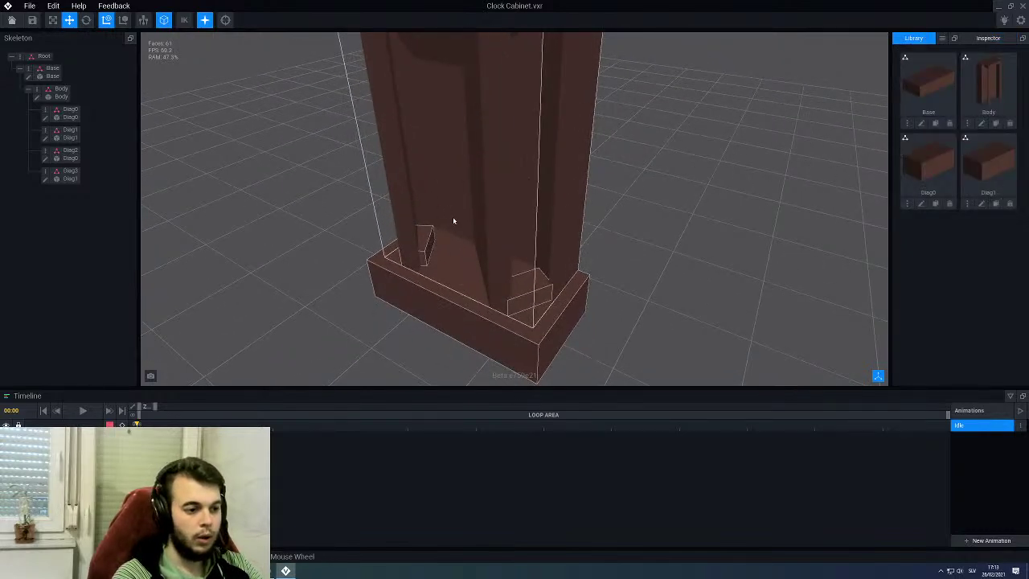
{"action": "right_click_drag", "start_coordinate": [453, 221], "coordinate": [457, 218]}
{"action": "left_click", "coordinate": [554, 196]}
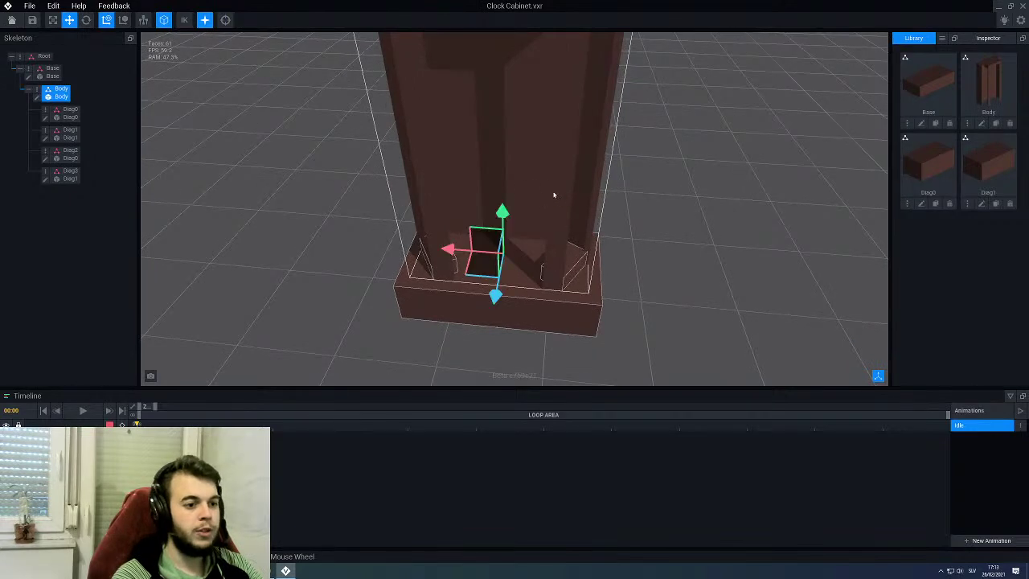
{"action": "left_click", "coordinate": [37, 97]}
{"action": "middle_click_drag", "start_coordinate": [561, 401], "coordinate": [537, 290]}
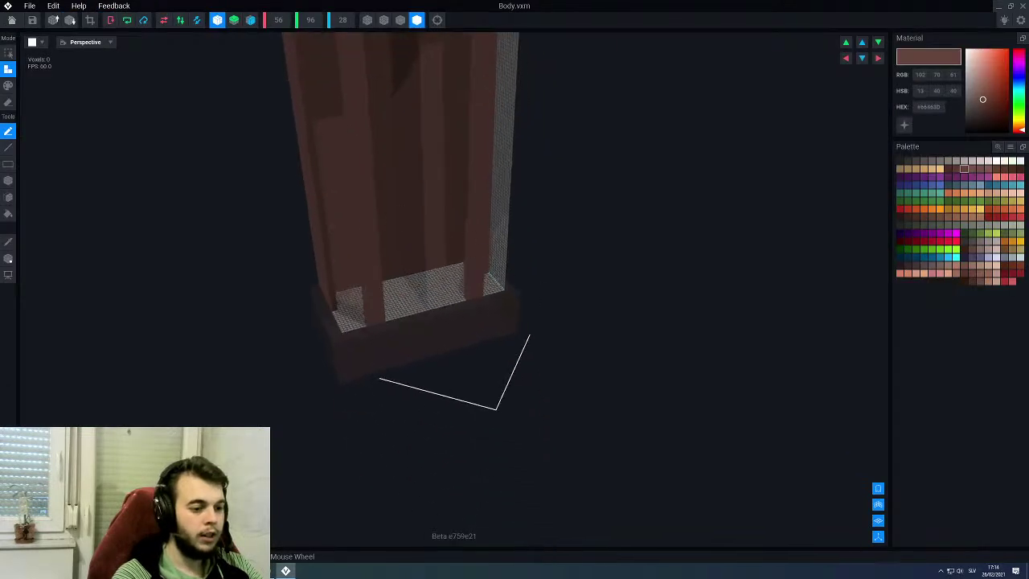
{"action": "right_click_drag", "start_coordinate": [538, 289], "coordinate": [478, 271]}
{"action": "scroll", "coordinate": [477, 264], "scroll_direction": "up", "scroll_amount": 5}
{"action": "left_click", "coordinate": [400, 21]}
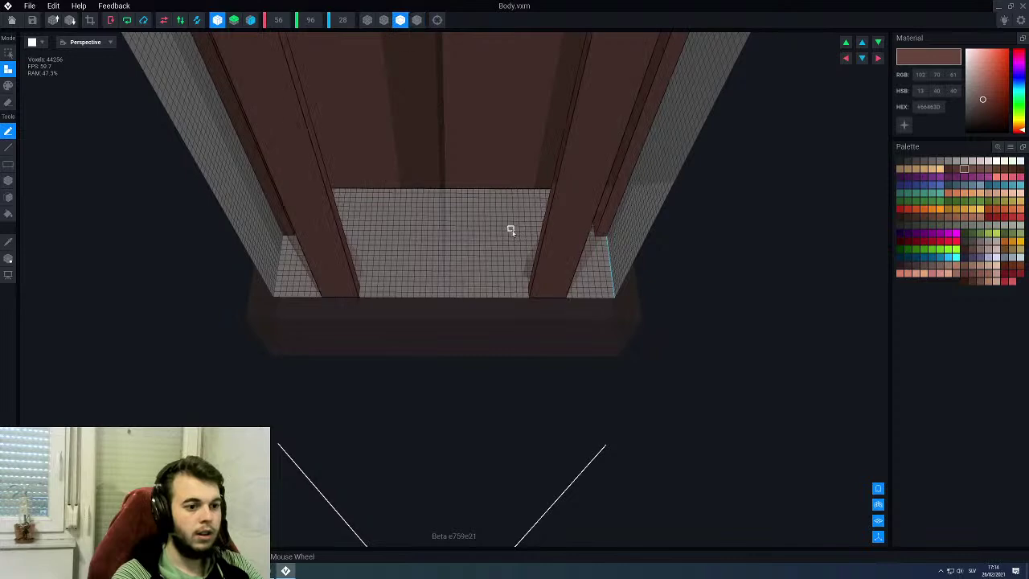
Step: Build a low box panel across the front opening between the Body's two front posts at floor level
{"action": "scroll", "coordinate": [510, 229], "scroll_direction": "down", "scroll_amount": 3}
{"action": "mouse_move", "coordinate": [512, 297]}
{"action": "right_mouse_down"}
{"action": "mouse_move", "coordinate": [494, 278]}
{"action": "mouse_move", "coordinate": [503, 288]}
{"action": "right_mouse_up"}
{"action": "scroll", "coordinate": [515, 292], "scroll_direction": "up", "scroll_amount": 5}
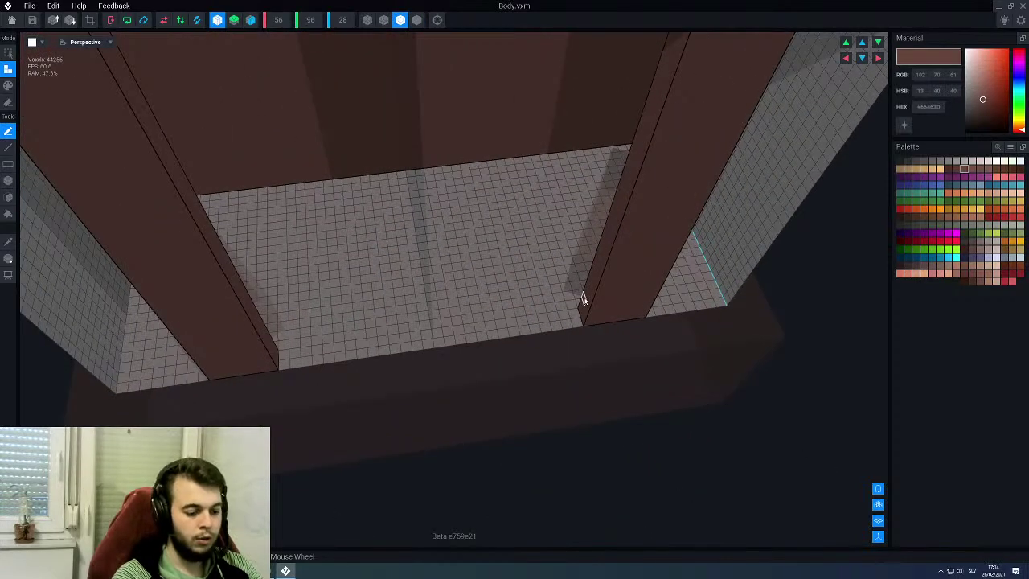
{"action": "key", "text": "b"}
{"action": "right_click_drag", "start_coordinate": [585, 299], "coordinate": [701, 304]}
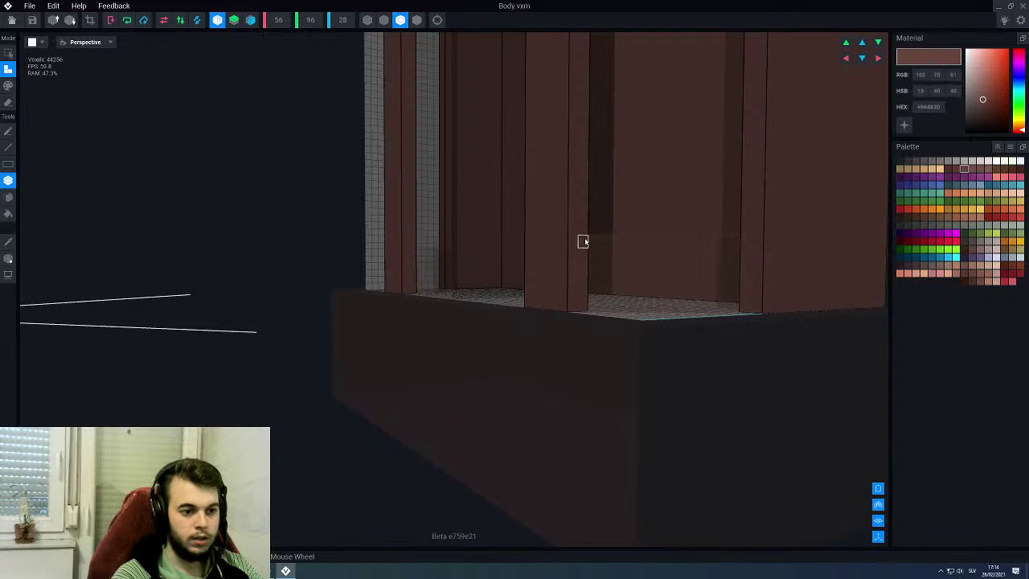
{"action": "right_click_drag", "start_coordinate": [581, 295], "coordinate": [505, 260]}
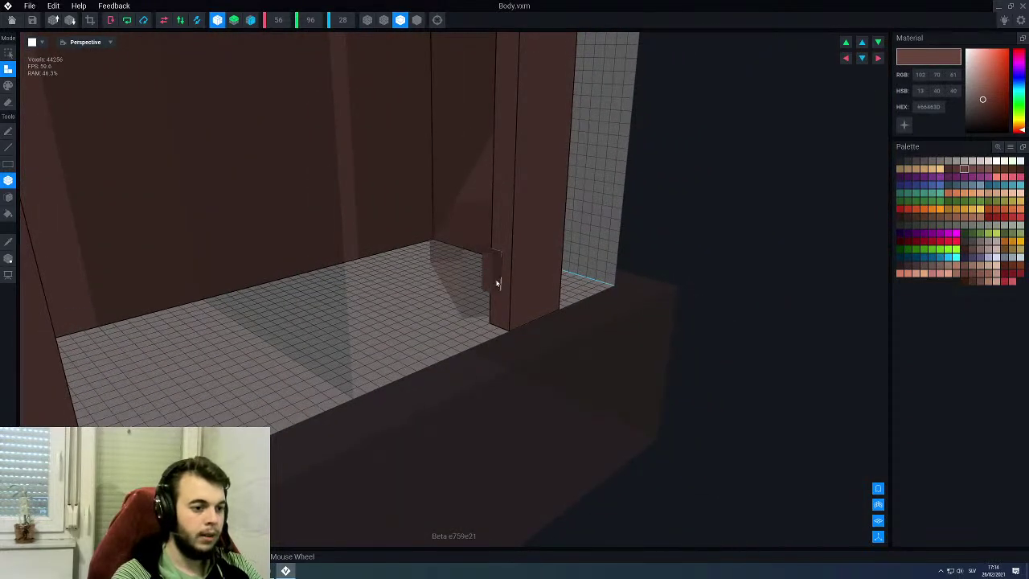
{"action": "left_click_drag", "start_coordinate": [490, 313], "coordinate": [346, 386]}
{"action": "right_click_drag", "start_coordinate": [347, 384], "coordinate": [410, 320]}
{"action": "middle_click_drag", "start_coordinate": [411, 320], "coordinate": [312, 273]}
{"action": "right_click_drag", "start_coordinate": [310, 271], "coordinate": [216, 394]}
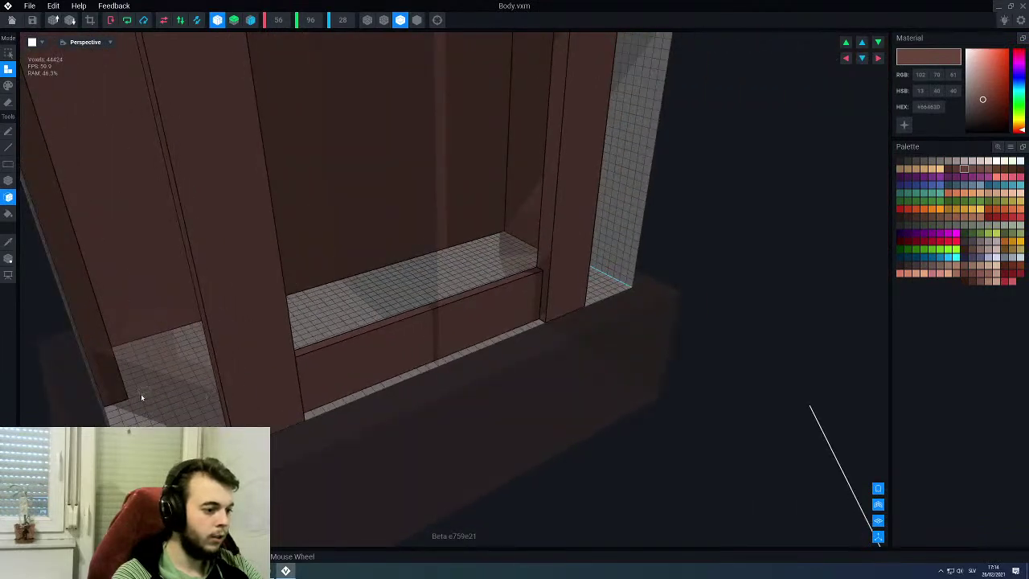
Step: Fill the floor inside the Body with box-drawn voxels behind the front panel, leaving the two front corner areas open
{"action": "key", "text": "b"}
{"action": "left_click_drag", "start_coordinate": [135, 395], "coordinate": [398, 271]}
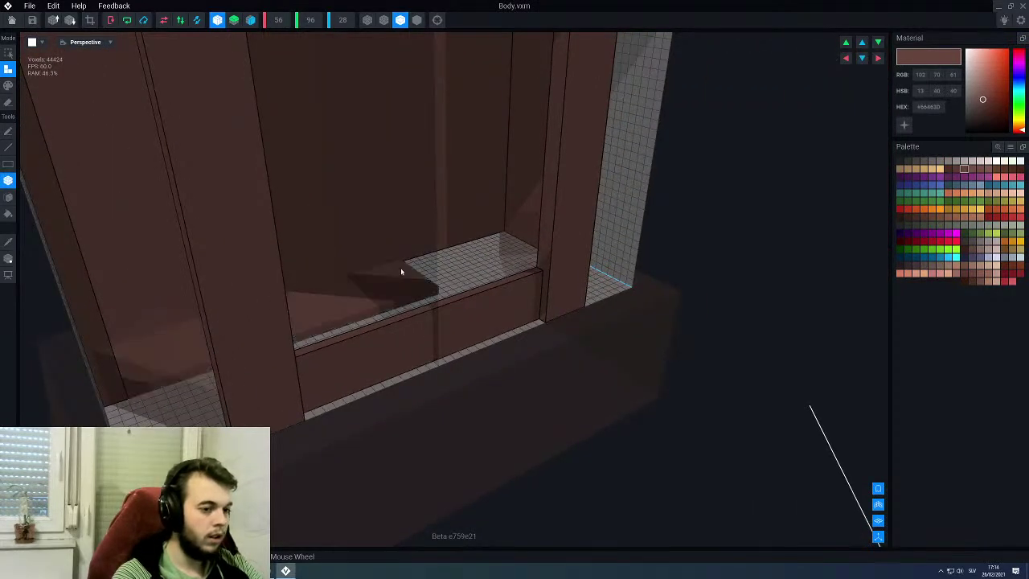
{"action": "scroll", "coordinate": [396, 265], "scroll_direction": "up", "scroll_amount": 8}
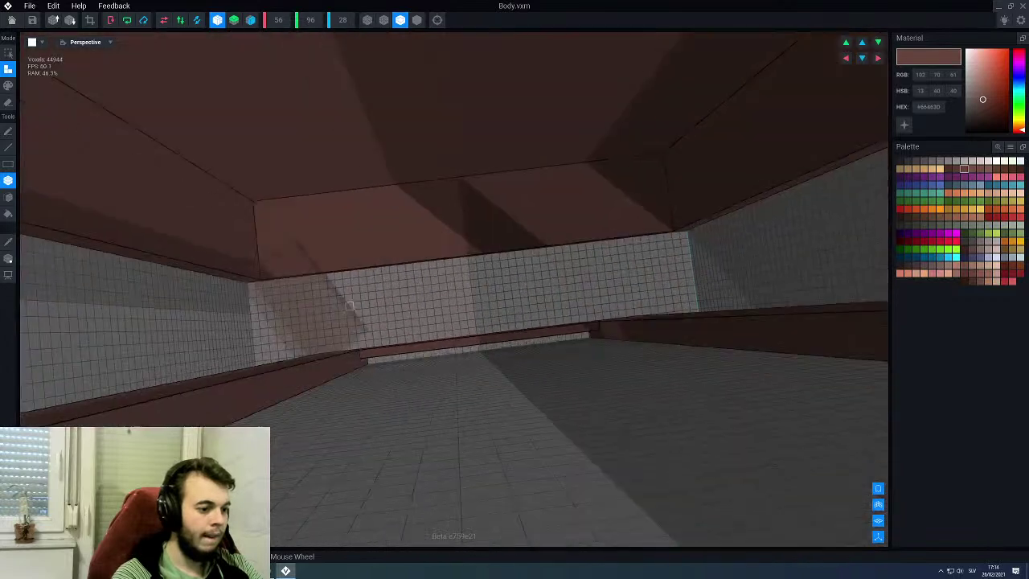
{"action": "middle_click_drag", "start_coordinate": [350, 306], "coordinate": [334, 309]}
{"action": "mouse_move", "coordinate": [331, 276]}
{"action": "left_mouse_down"}
{"action": "mouse_move", "coordinate": [455, 334]}
{"action": "mouse_move", "coordinate": [484, 330]}
{"action": "left_mouse_up"}
{"action": "scroll", "coordinate": [471, 319], "scroll_direction": "down", "scroll_amount": 1}
{"action": "scroll", "coordinate": [462, 311], "scroll_direction": "up", "scroll_amount": 3}
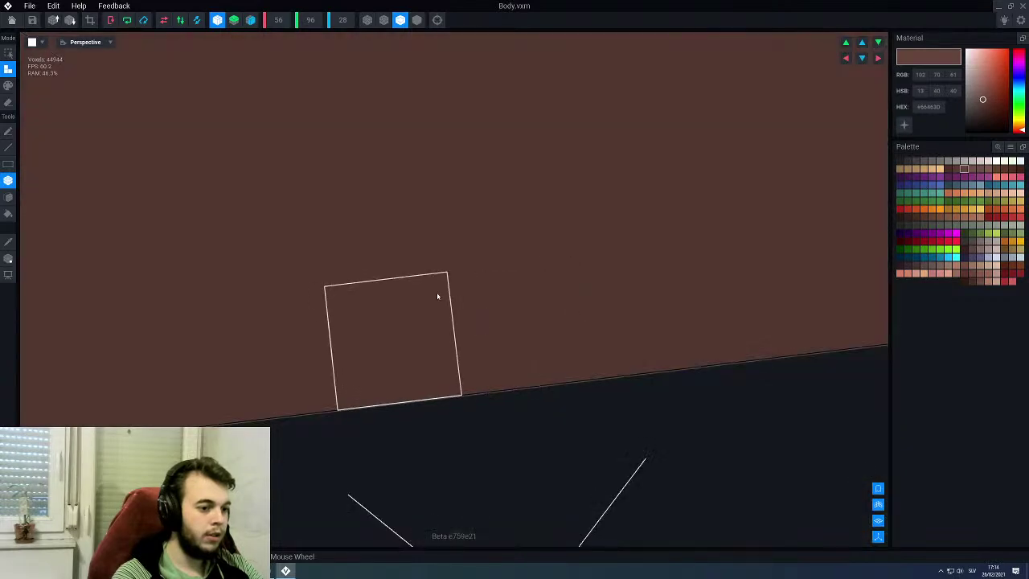
{"action": "scroll", "coordinate": [435, 294], "scroll_direction": "down", "scroll_amount": 2}
{"action": "right_click_drag", "start_coordinate": [371, 283], "coordinate": [379, 284]}
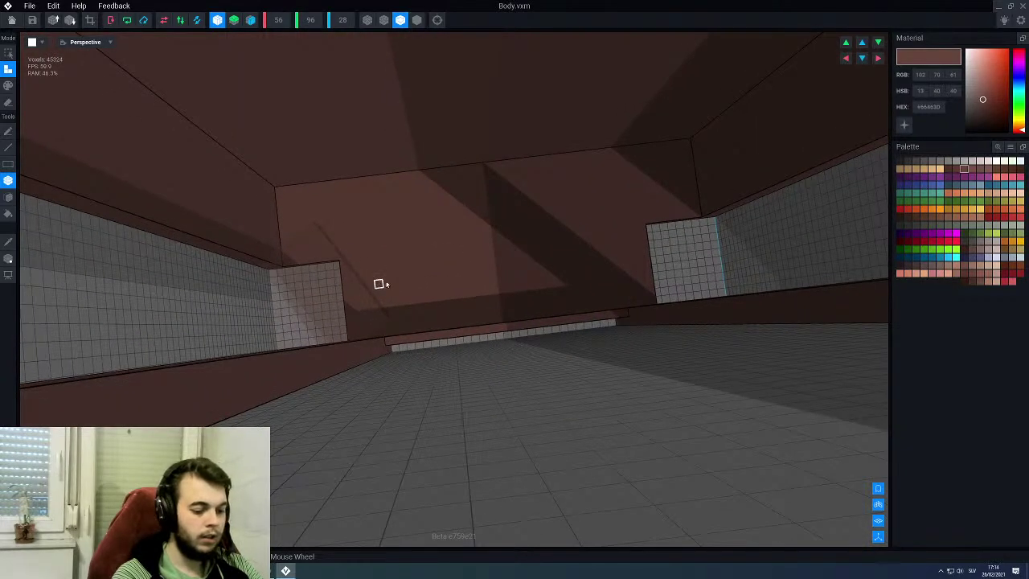
Step: Raise the Body's inner floor behind the front panel with the Face tool, and save the model while returning to the rig
{"action": "key", "text": "f"}
{"action": "left_click", "coordinate": [419, 260]}
{"action": "left_click", "coordinate": [426, 273]}
{"action": "left_click", "coordinate": [424, 274]}
{"action": "left_click", "coordinate": [424, 274]}
{"action": "scroll", "coordinate": [423, 279], "scroll_direction": "down", "scroll_amount": 1}
{"action": "scroll", "coordinate": [423, 279], "scroll_direction": "down", "scroll_amount": 2}
{"action": "right_click_drag", "start_coordinate": [473, 292], "coordinate": [169, 96]}
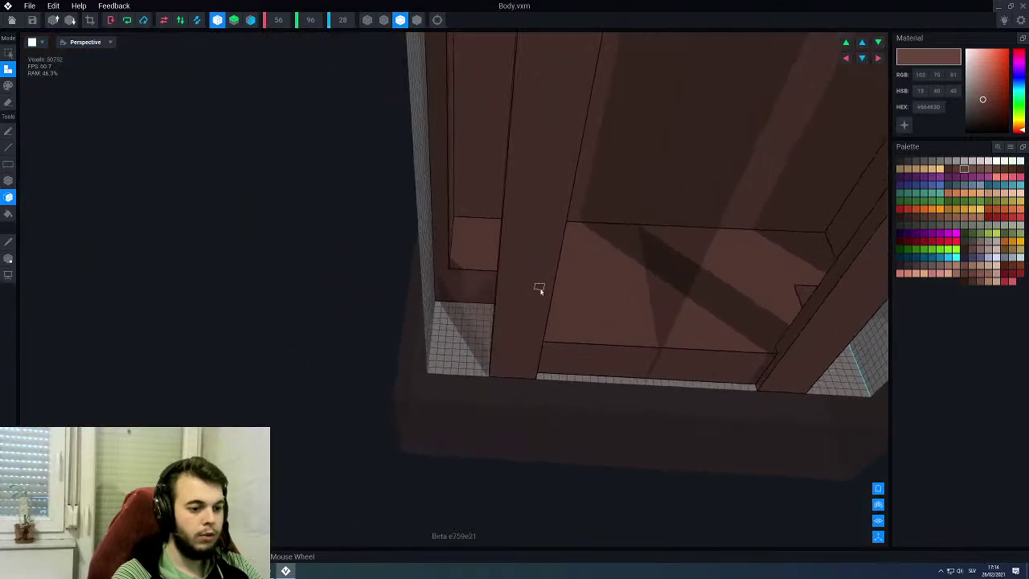
{"action": "left_click", "coordinate": [11, 19]}
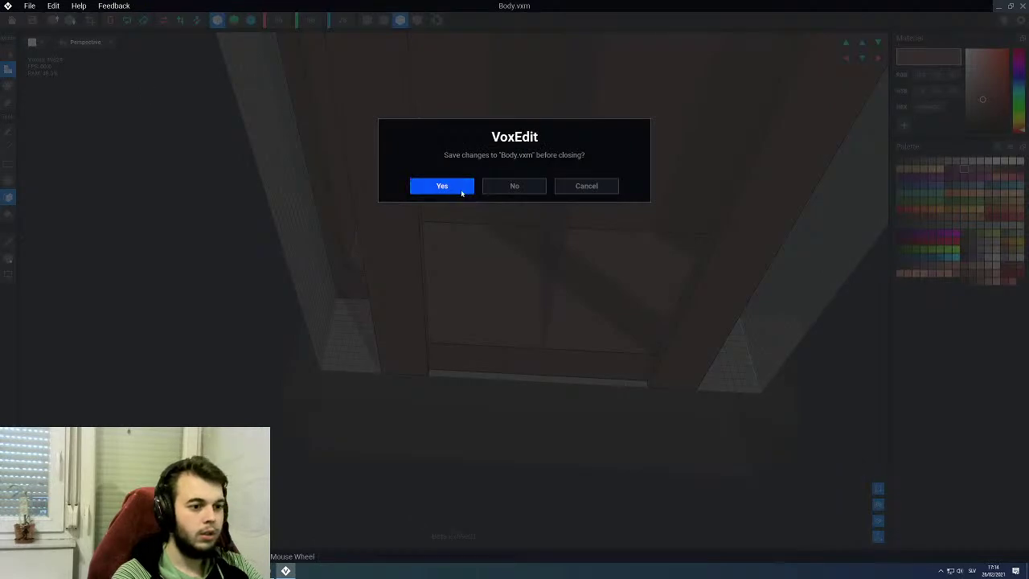
{"action": "left_click", "coordinate": [462, 191]}
Step: Examine the assembled cabinet from several sides, including the inner floor, the corner blocks and the front opening
{"action": "right_click_drag", "start_coordinate": [476, 233], "coordinate": [554, 328]}
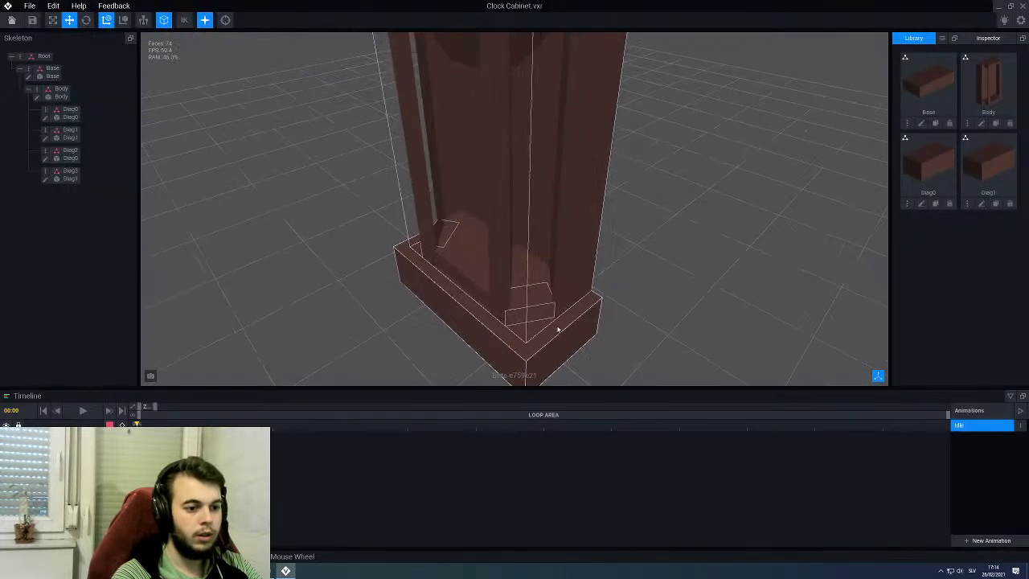
{"action": "right_click_drag", "start_coordinate": [380, 217], "coordinate": [462, 241]}
{"action": "scroll", "coordinate": [444, 156], "scroll_direction": "down", "scroll_amount": 4}
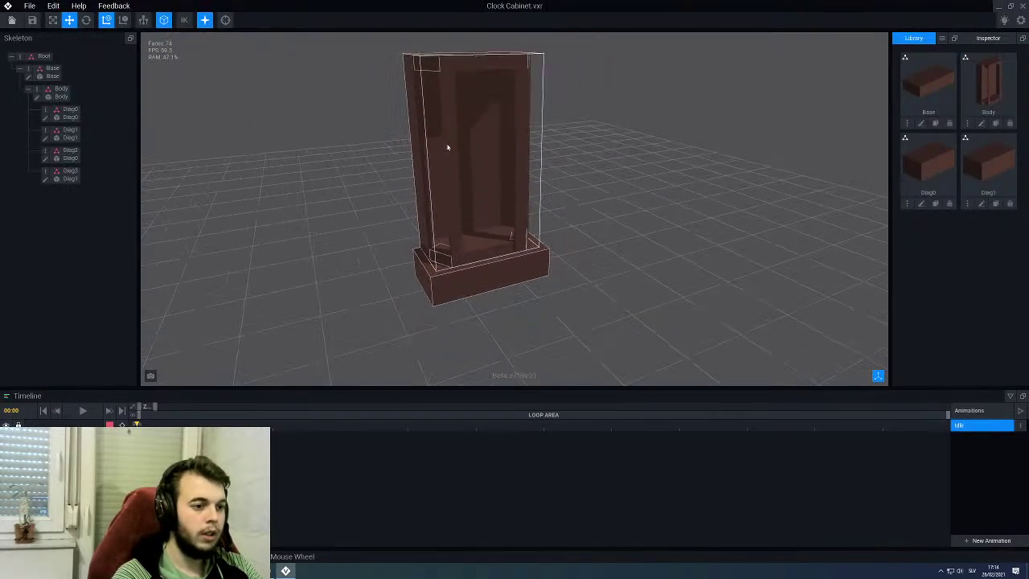
{"action": "middle_click_drag", "start_coordinate": [443, 155], "coordinate": [443, 168]}
{"action": "right_click_drag", "start_coordinate": [444, 169], "coordinate": [467, 193]}
{"action": "right_click_drag", "start_coordinate": [432, 239], "coordinate": [402, 173]}
{"action": "right_click_drag", "start_coordinate": [454, 198], "coordinate": [483, 228]}
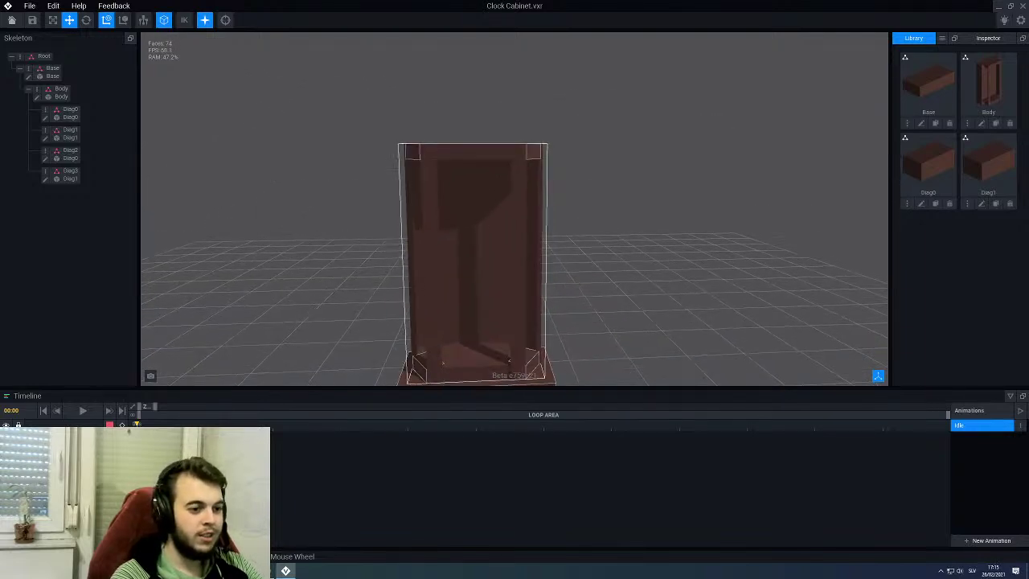
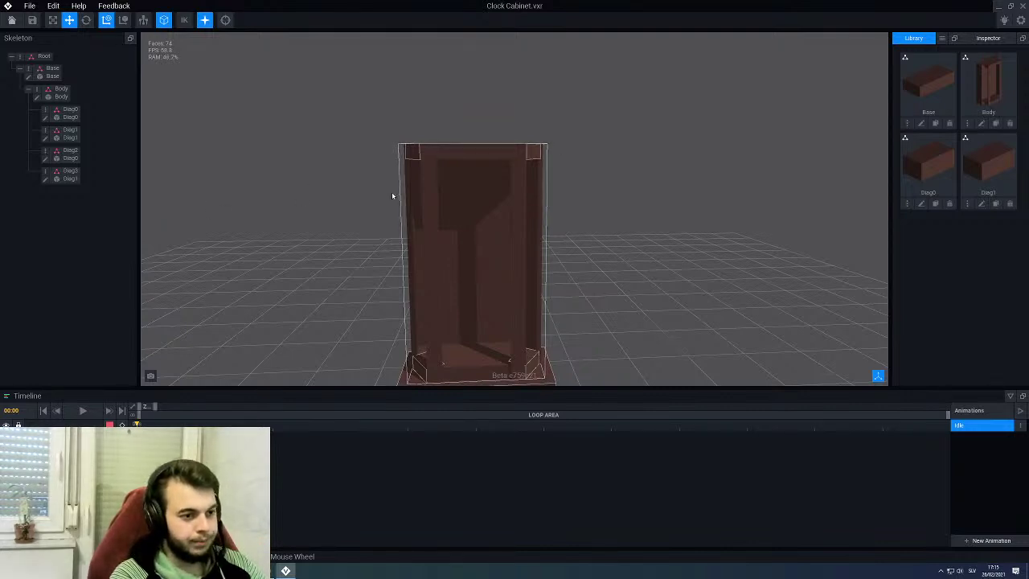
{"action": "middle_click_drag", "start_coordinate": [430, 190], "coordinate": [506, 203]}
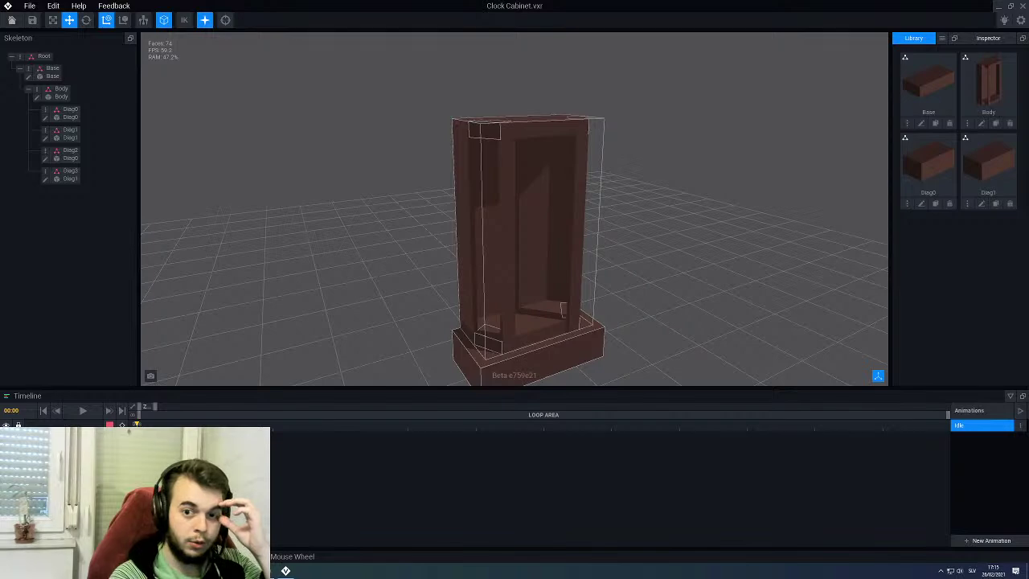
{"action": "middle_click_drag", "start_coordinate": [521, 237], "coordinate": [599, 230]}
{"action": "scroll", "coordinate": [562, 225], "scroll_direction": "up", "scroll_amount": 5}
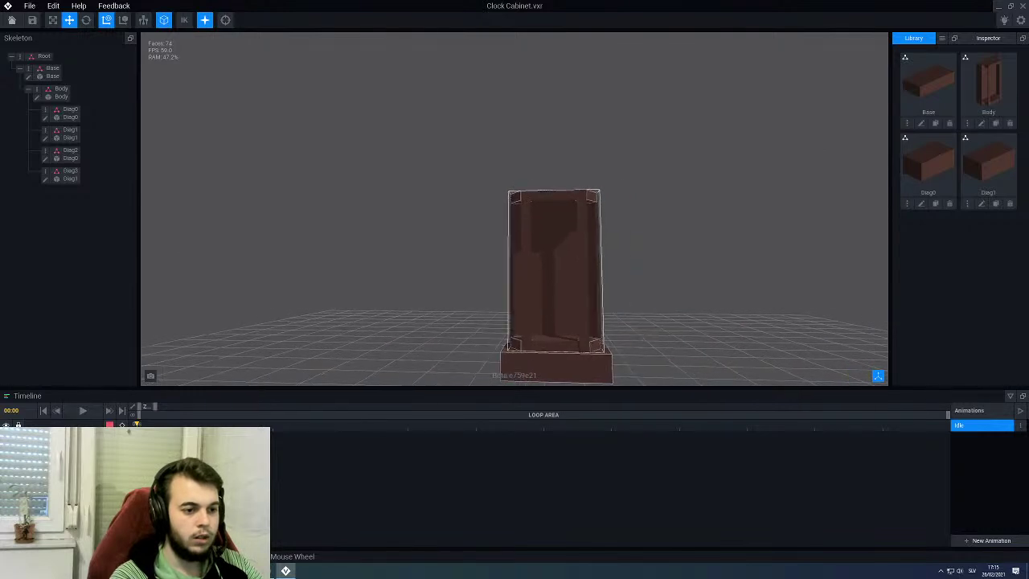
{"action": "middle_click_drag", "start_coordinate": [546, 240], "coordinate": [545, 224]}
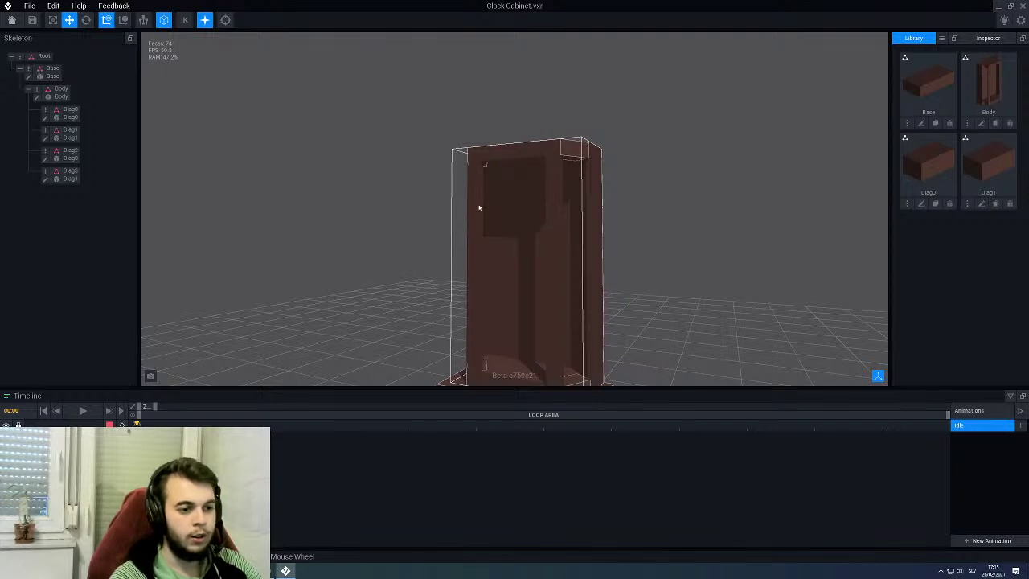
{"action": "middle_click_drag", "start_coordinate": [536, 170], "coordinate": [538, 162]}
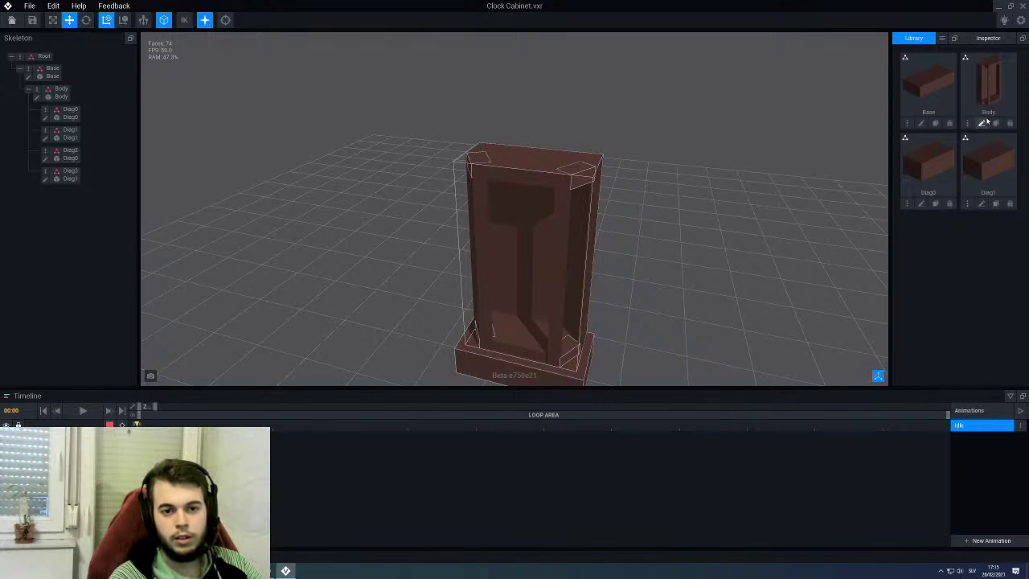
Step: Clone the Base model in the library under the name Clock
{"action": "left_click", "coordinate": [935, 124]}
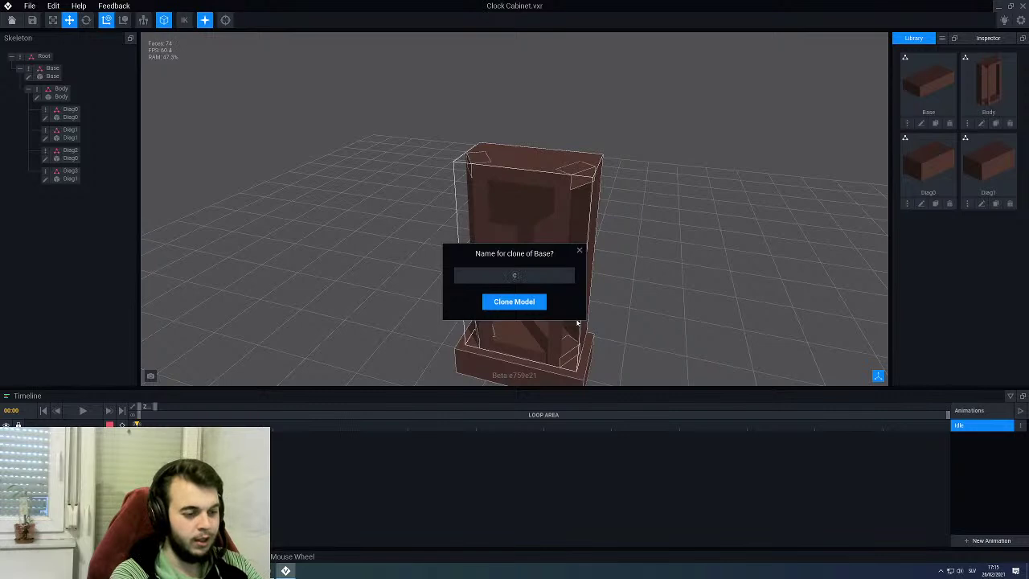
{"action": "key", "text": "Return"}
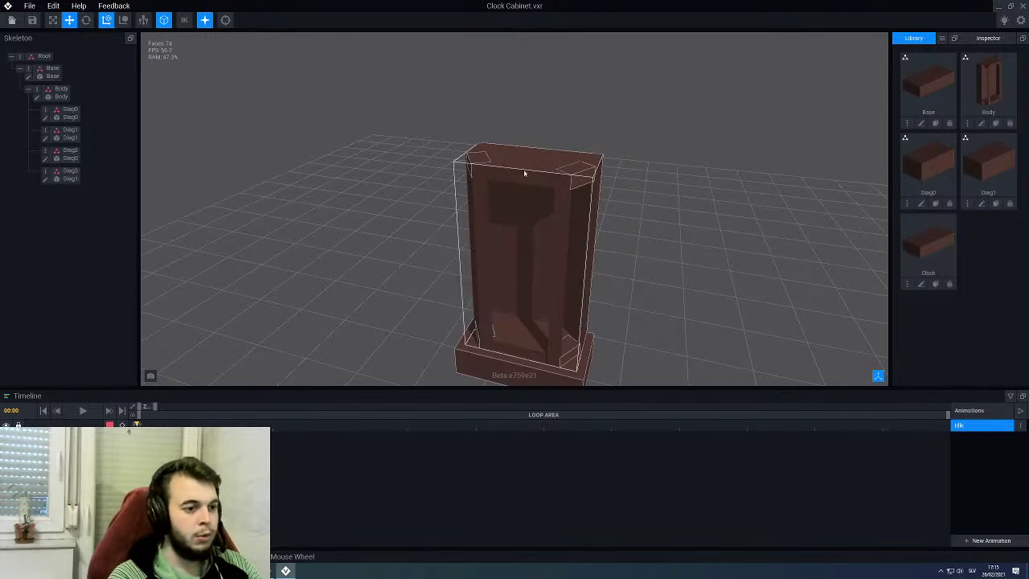
Step: Open the Body model to inspect the upper part of its front opening, and return to the rig, saving the model
{"action": "left_click", "coordinate": [525, 200]}
{"action": "right_click_drag", "start_coordinate": [523, 202], "coordinate": [532, 203]}
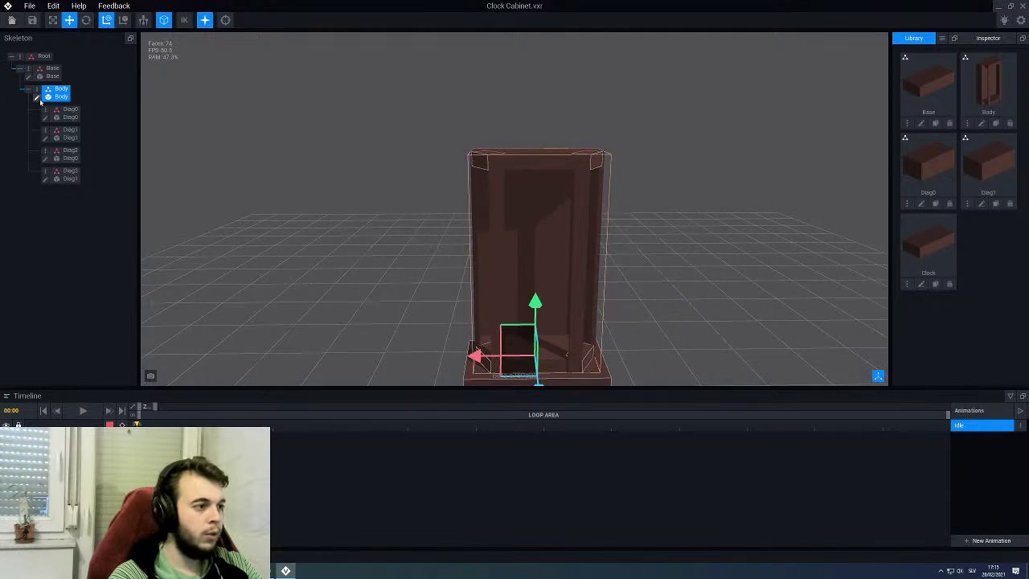
{"action": "left_click", "coordinate": [36, 99]}
{"action": "right_click_drag", "start_coordinate": [499, 162], "coordinate": [448, 158]}
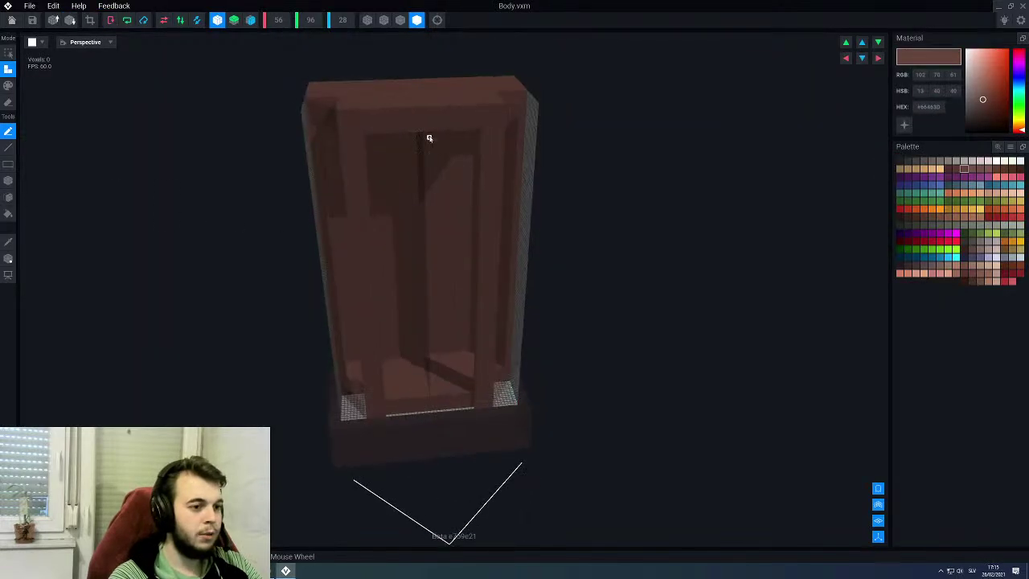
{"action": "scroll", "coordinate": [430, 138], "scroll_direction": "up", "scroll_amount": 6}
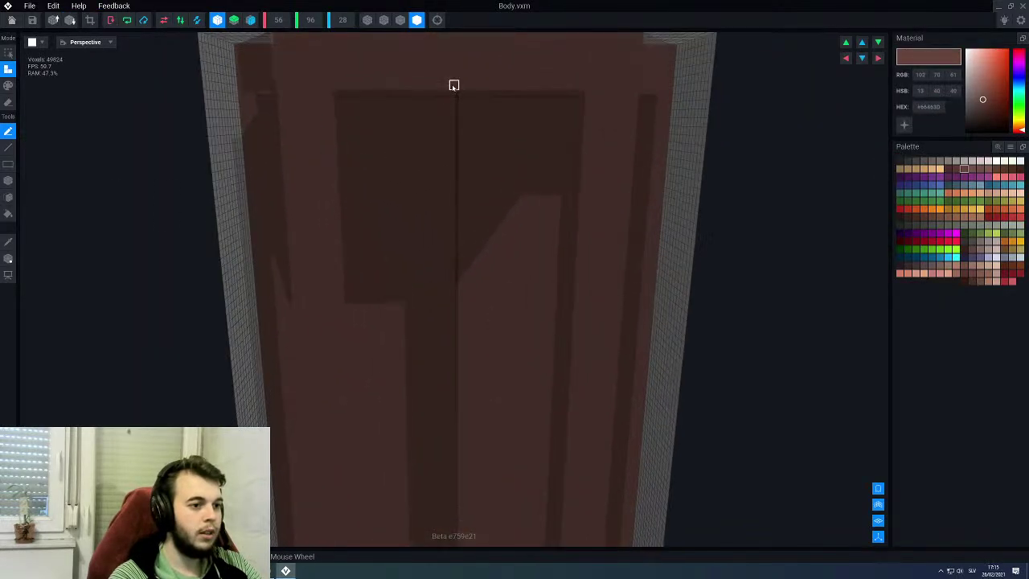
{"action": "right_click_drag", "start_coordinate": [444, 85], "coordinate": [450, 84]}
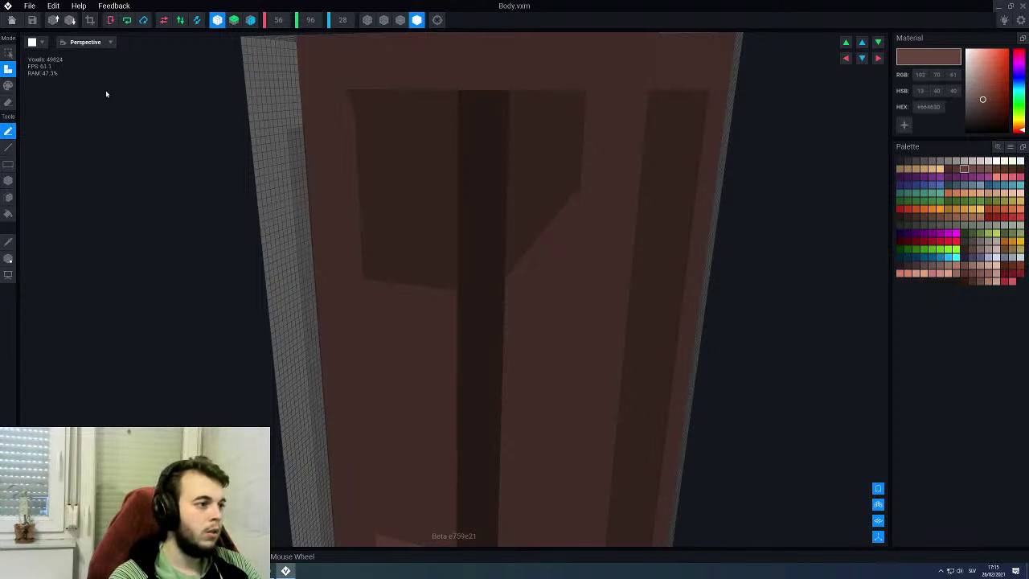
{"action": "key", "text": "alt+F4"}
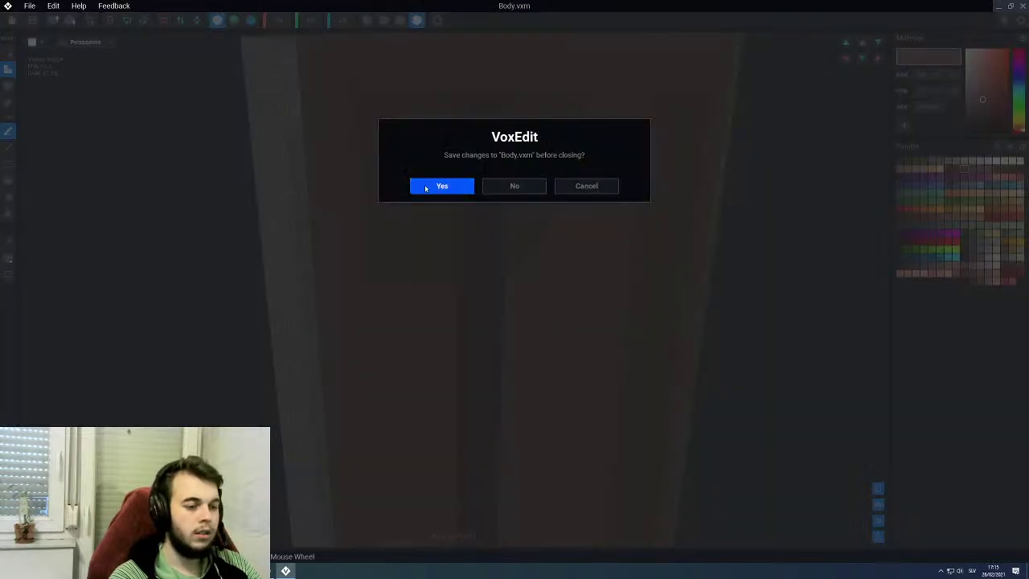
{"action": "left_click", "coordinate": [427, 188]}
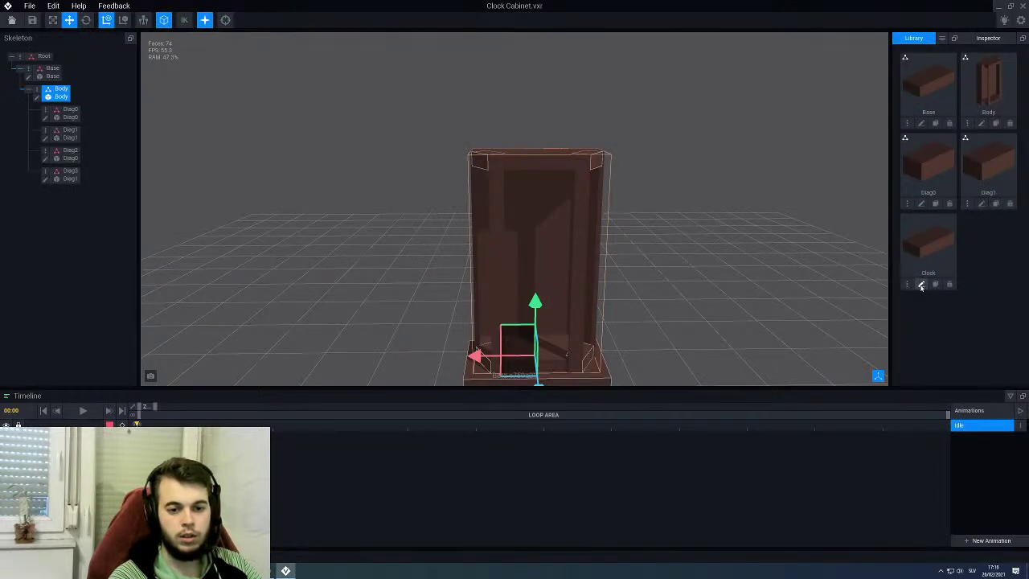
Step: Open the Clock model for voxel editing and set its X width, Z depth and Y height to 28 voxels each
{"action": "left_click", "coordinate": [922, 285]}
{"action": "scroll", "coordinate": [527, 265], "scroll_direction": "up", "scroll_amount": 2}
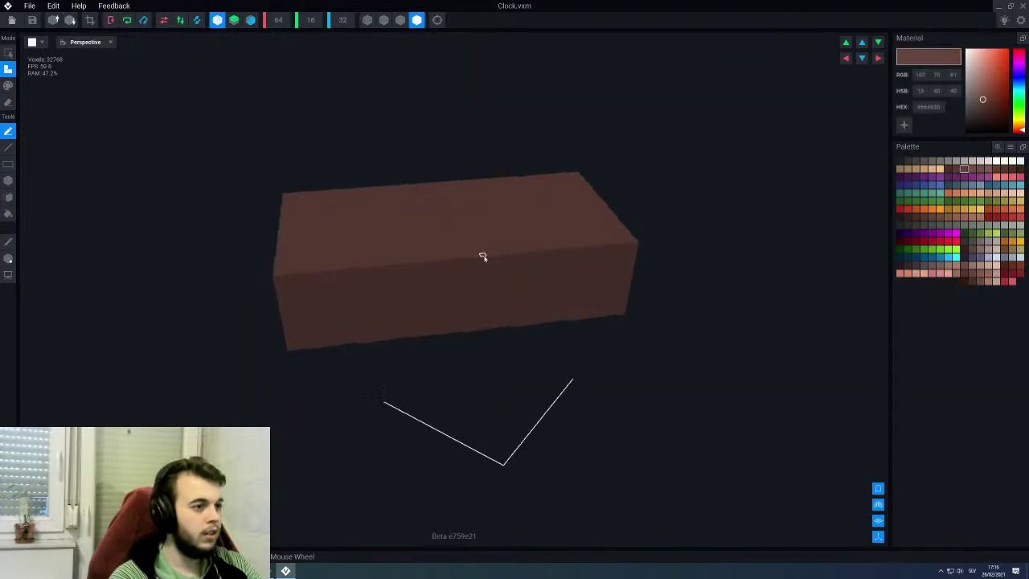
{"action": "left_click", "coordinate": [286, 21]}
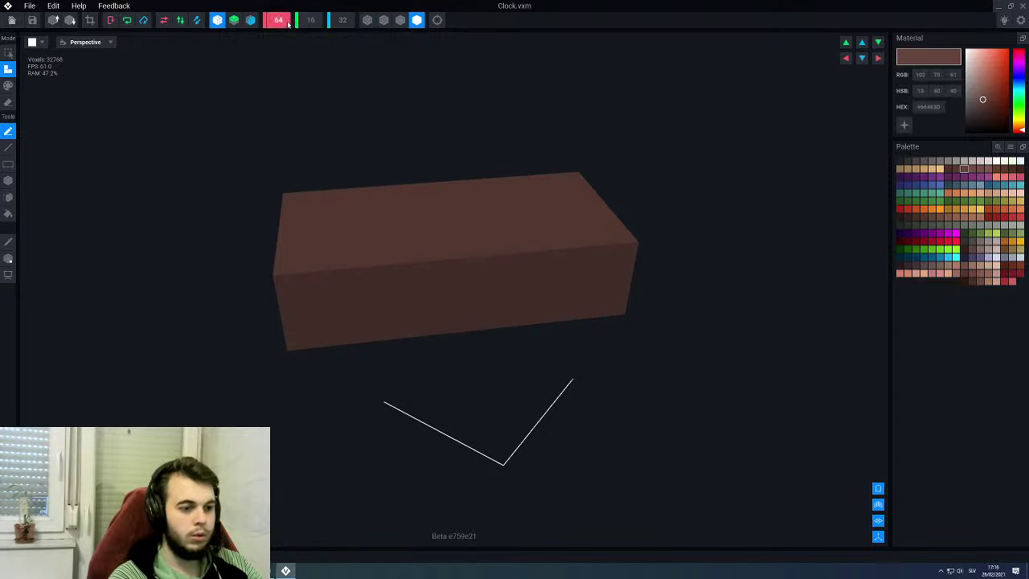
{"action": "type", "text": "28"}
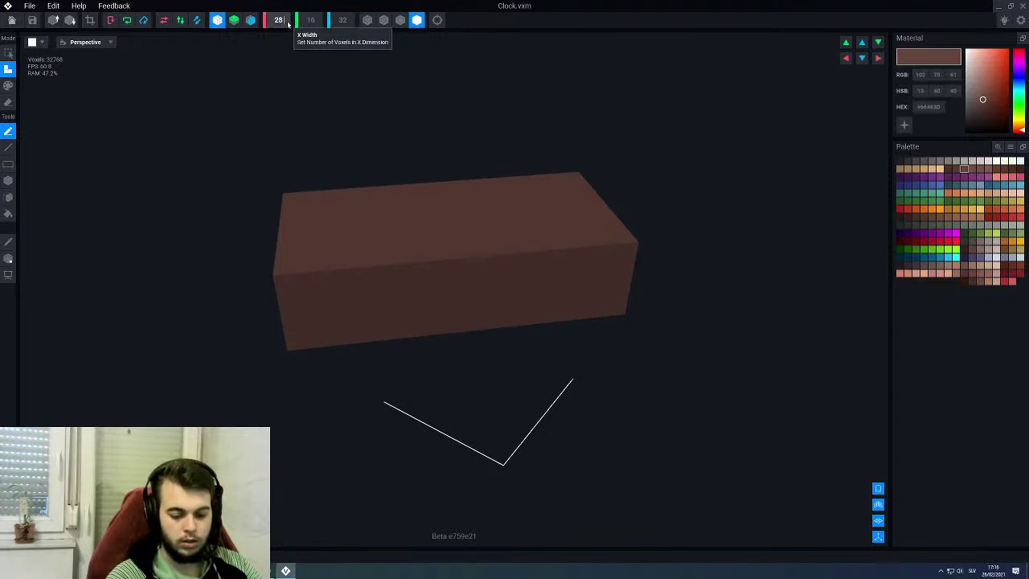
{"action": "key", "text": "Return"}
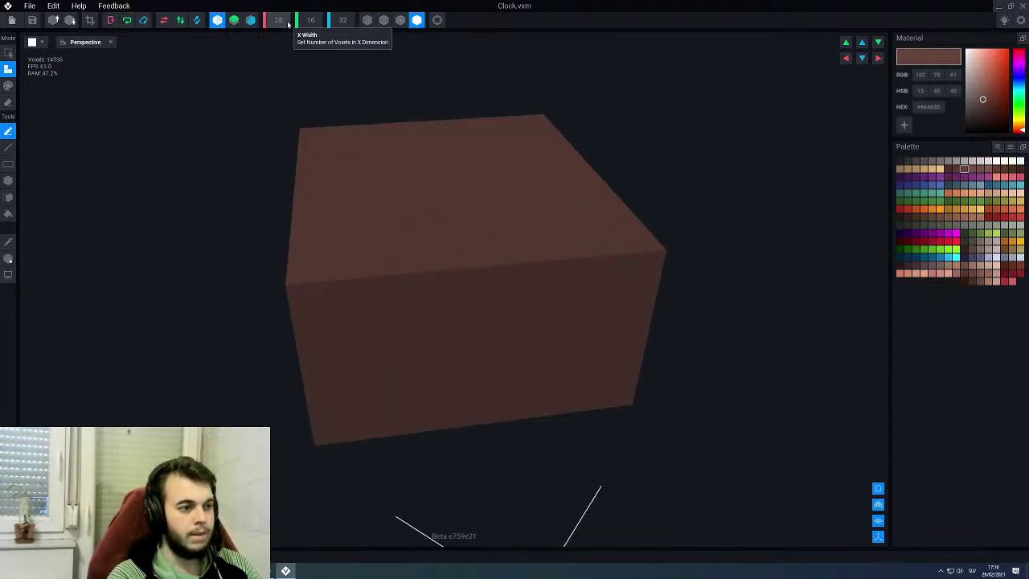
{"action": "left_click", "coordinate": [341, 20]}
{"action": "type", "text": "28"}
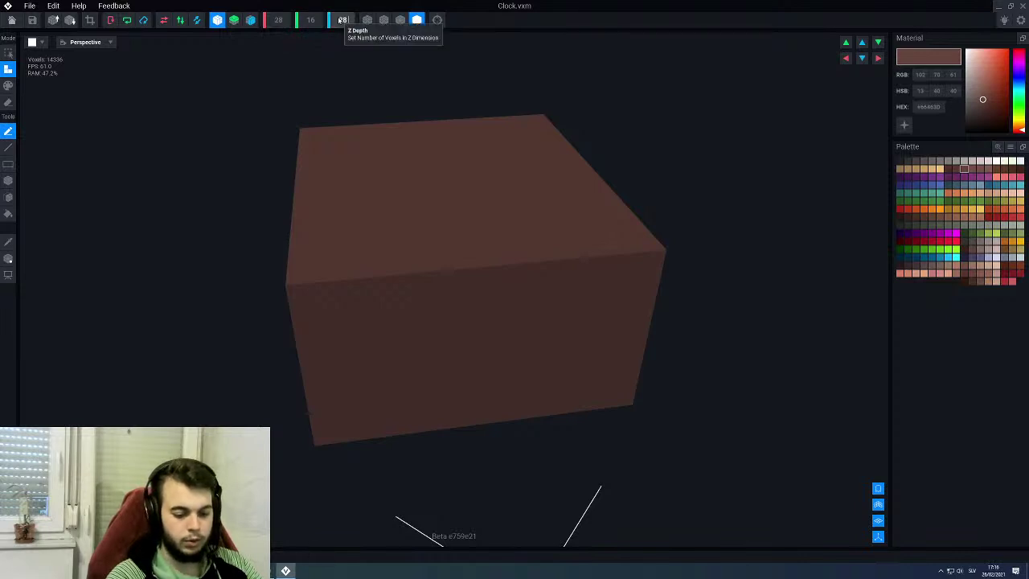
{"action": "key", "text": "Return"}
{"action": "left_click", "coordinate": [304, 21]}
{"action": "type", "text": "28"}
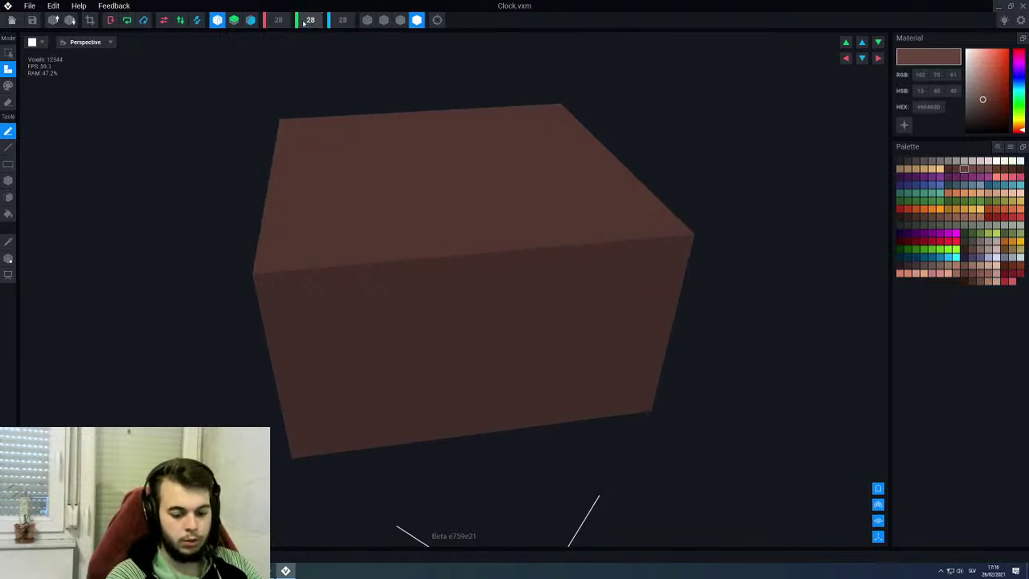
{"action": "key", "text": "Return"}
Step: Try an X width of 4 voxels for the Clock model and restore the width to 28
{"action": "left_click", "coordinate": [277, 20]}
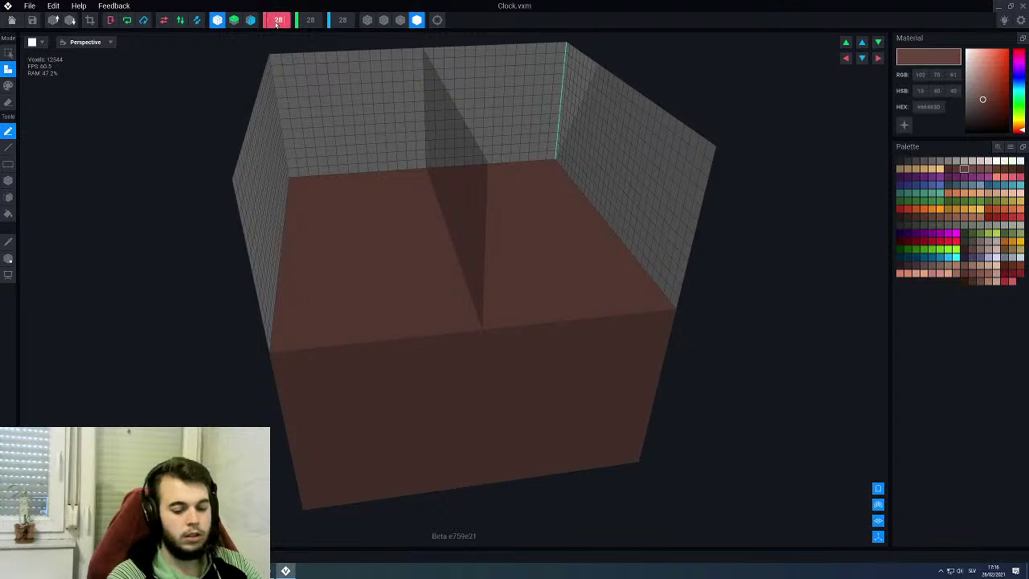
{"action": "type", "text": "4"}
{"action": "key", "text": "Return"}
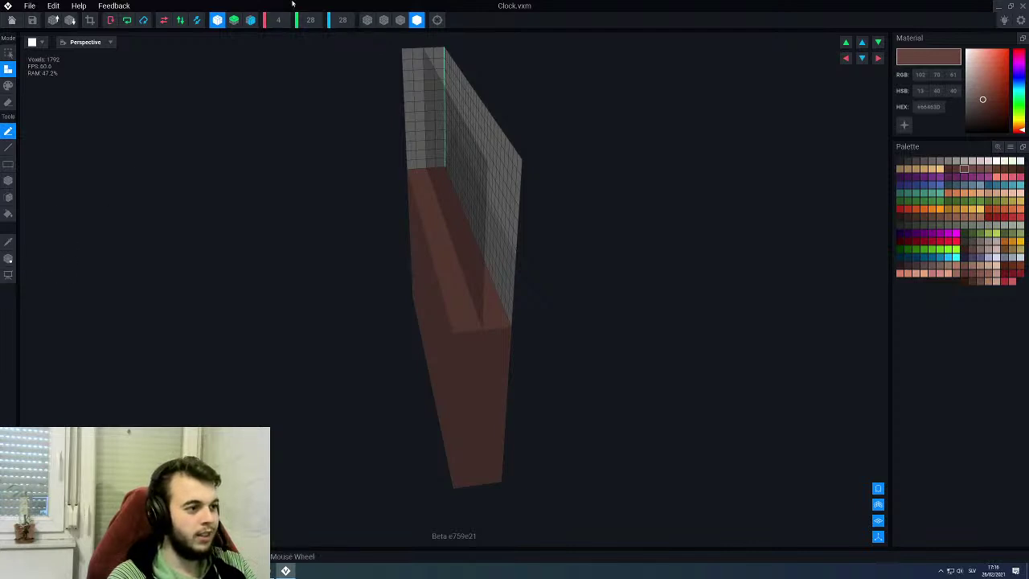
{"action": "left_click", "coordinate": [271, 22]}
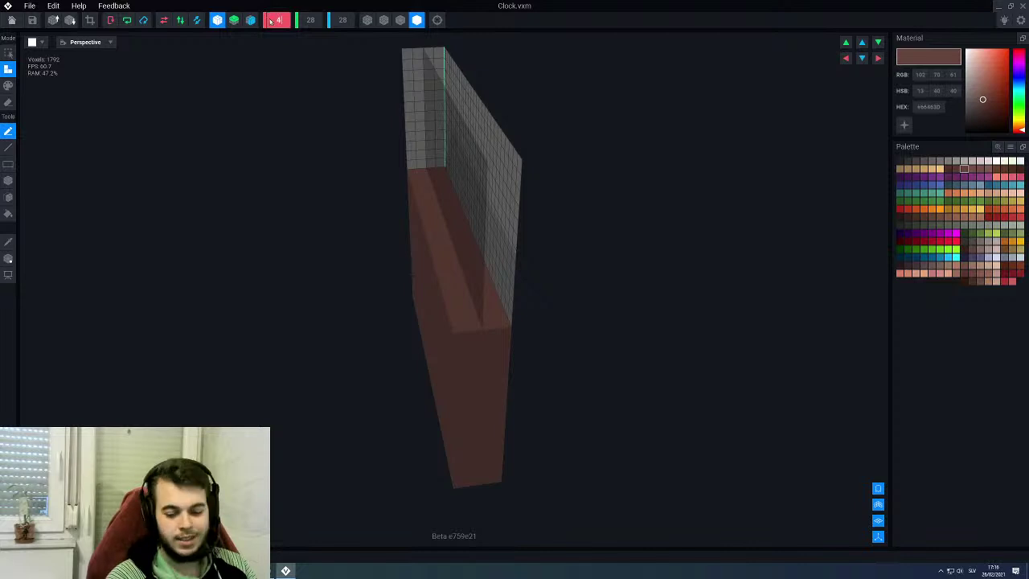
{"action": "key", "text": "BackSpace"}
{"action": "type", "text": "28"}
{"action": "key", "text": "Return"}
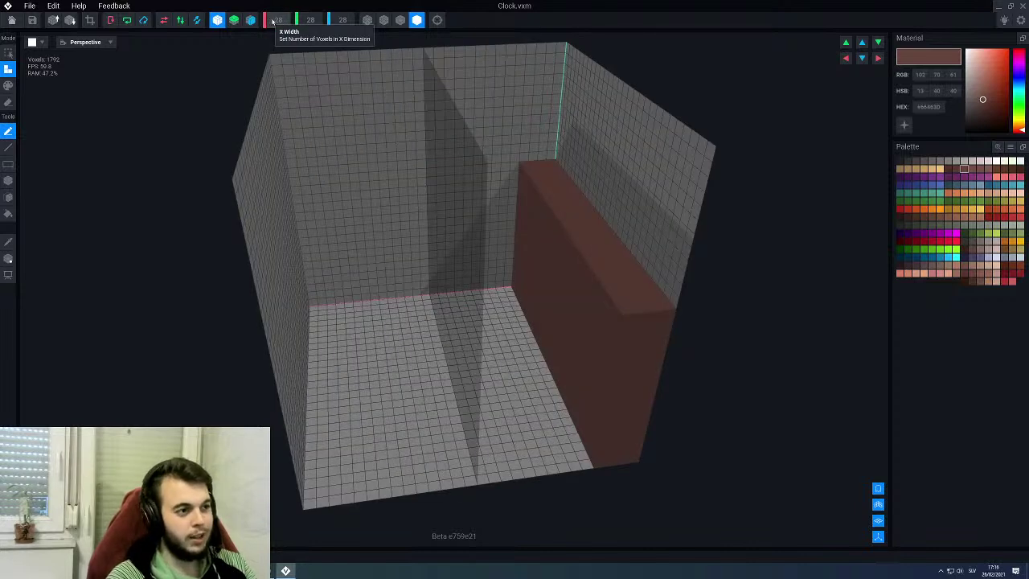
Step: Set the Clock model's Z depth to 4 voxels
{"action": "left_click", "coordinate": [337, 22]}
{"action": "key", "text": "BackSpace"}
{"action": "key", "text": "BackSpace"}
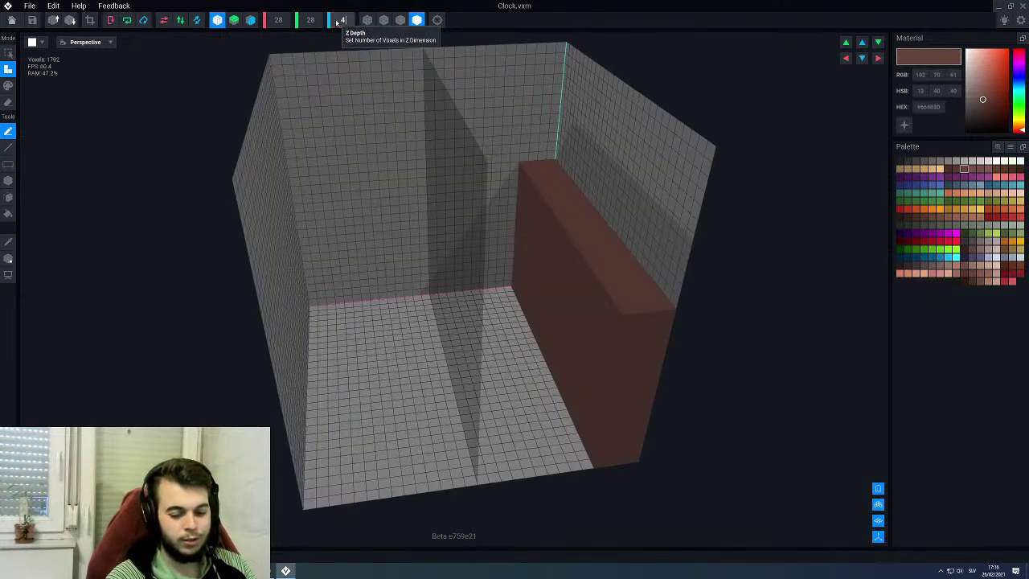
{"action": "type", "text": "4"}
{"action": "key", "text": "Return"}
{"action": "right_click_drag", "start_coordinate": [534, 264], "coordinate": [400, 244]}
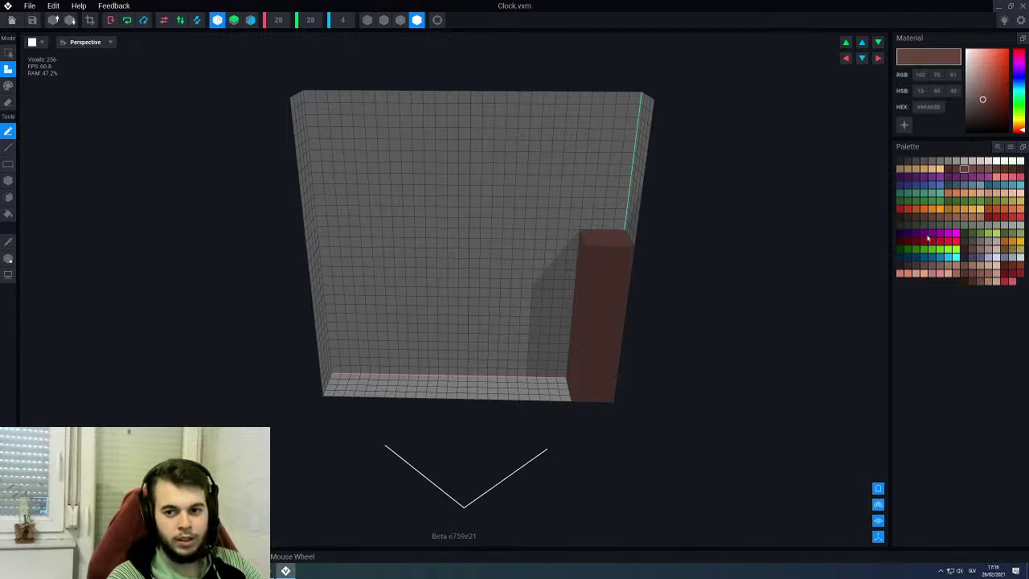
Step: Pick the orange palette colour #CE8716 and place a mirrored pair of voxels level with the top of the brown block
{"action": "left_click", "coordinate": [1013, 242]}
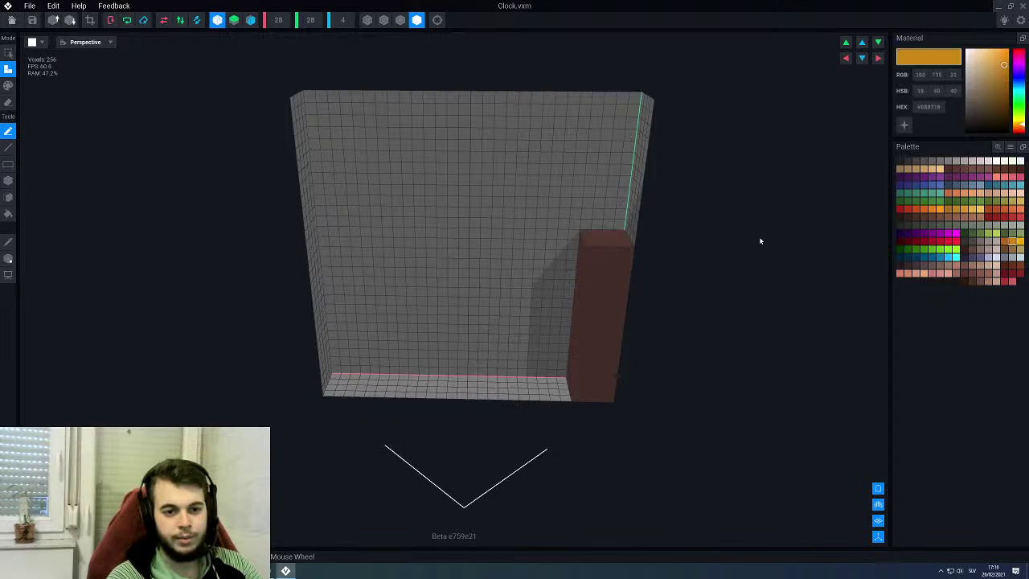
{"action": "right_click_drag", "start_coordinate": [596, 232], "coordinate": [577, 233]}
{"action": "scroll", "coordinate": [578, 234], "scroll_direction": "up", "scroll_amount": 3}
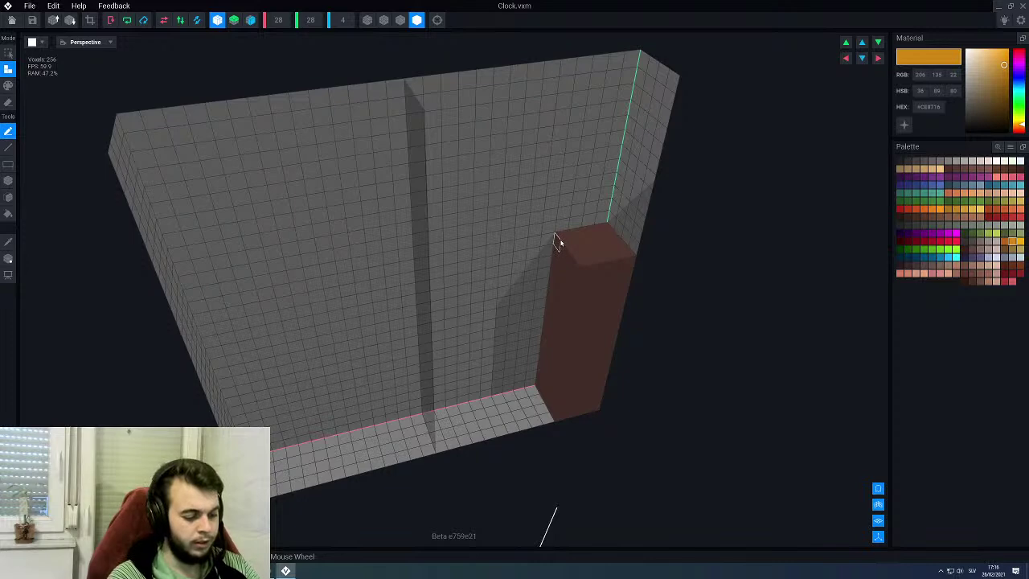
Step: Move the Clock model's pivot along X and Z to the middle of the volume's bottom back edge, with Z at 0.0
{"action": "left_click", "coordinate": [8, 258]}
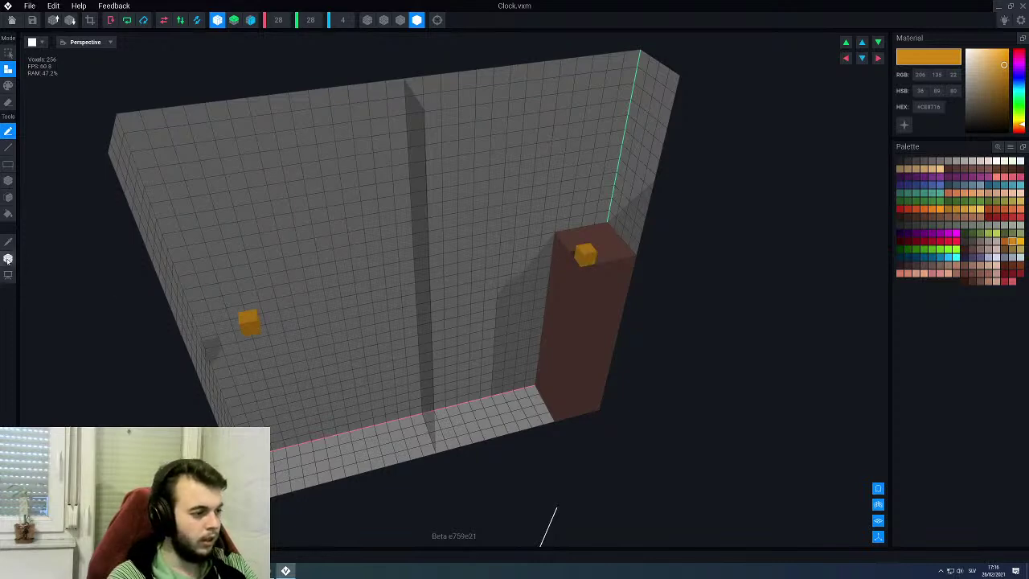
{"action": "scroll", "coordinate": [327, 332], "scroll_direction": "down", "scroll_amount": 3}
{"action": "left_click_drag", "start_coordinate": [282, 504], "coordinate": [448, 475]}
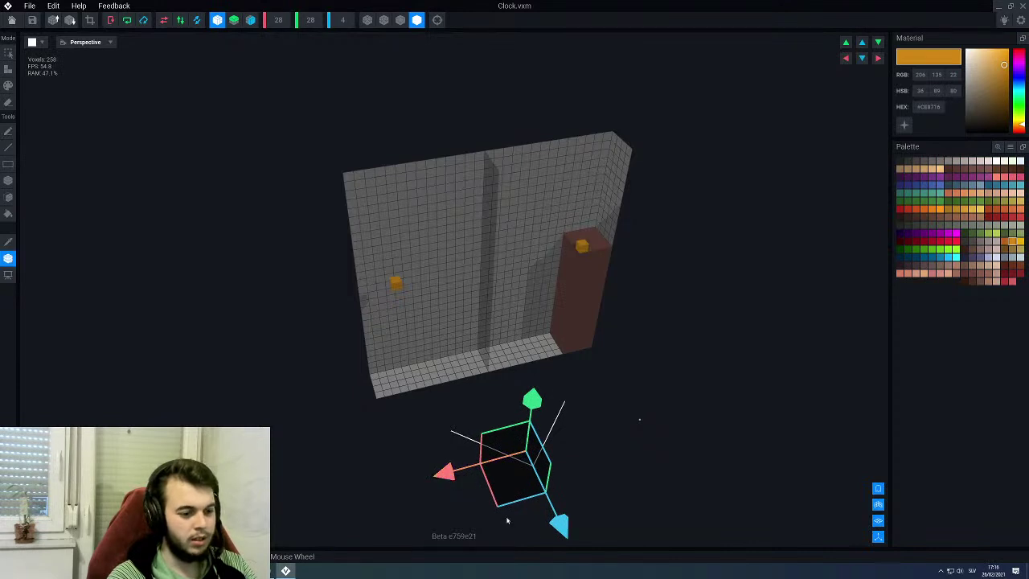
{"action": "left_click_drag", "start_coordinate": [558, 525], "coordinate": [485, 414]}
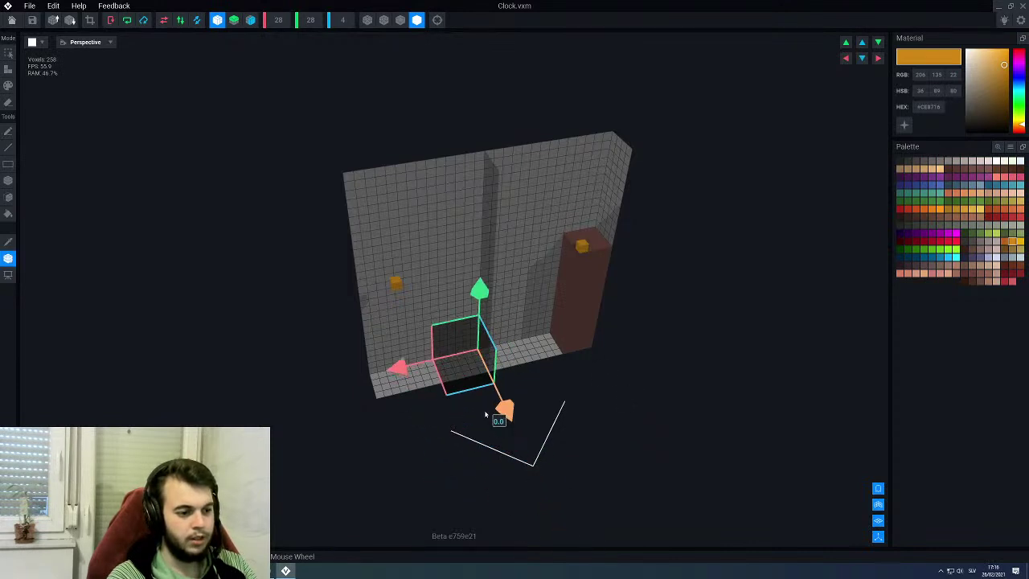
Step: Recheck the position of the Clock model's pivot along Z at the volume's bottom back edge
{"action": "left_click", "coordinate": [8, 259]}
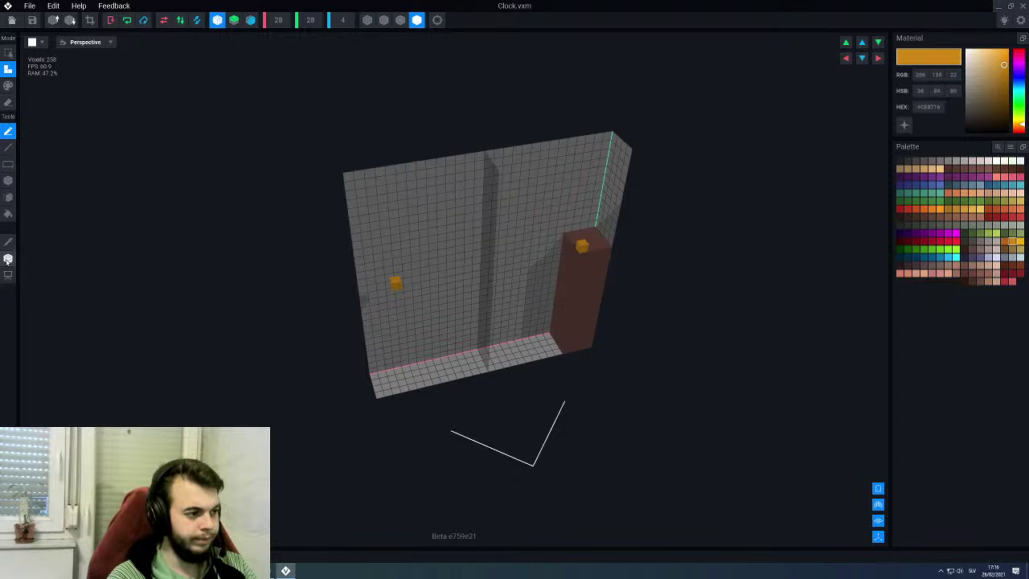
{"action": "left_click", "coordinate": [8, 259]}
{"action": "left_click_drag", "start_coordinate": [505, 410], "coordinate": [510, 420]}
{"action": "left_click", "coordinate": [8, 259]}
{"action": "right_click_drag", "start_coordinate": [420, 284], "coordinate": [416, 279]}
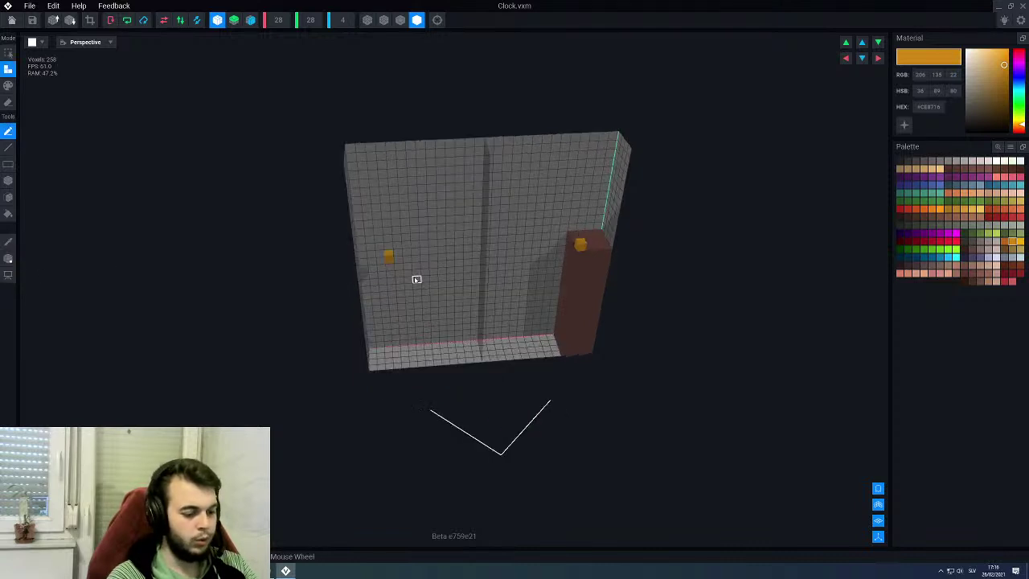
Step: Recolour the brown block orange #CE8716 and fill the remaining empty volume of the Clock model with the same colour
{"action": "key", "text": "f"}
{"action": "left_click", "coordinate": [590, 302]}
{"action": "scroll", "coordinate": [533, 304], "scroll_direction": "up", "scroll_amount": 2}
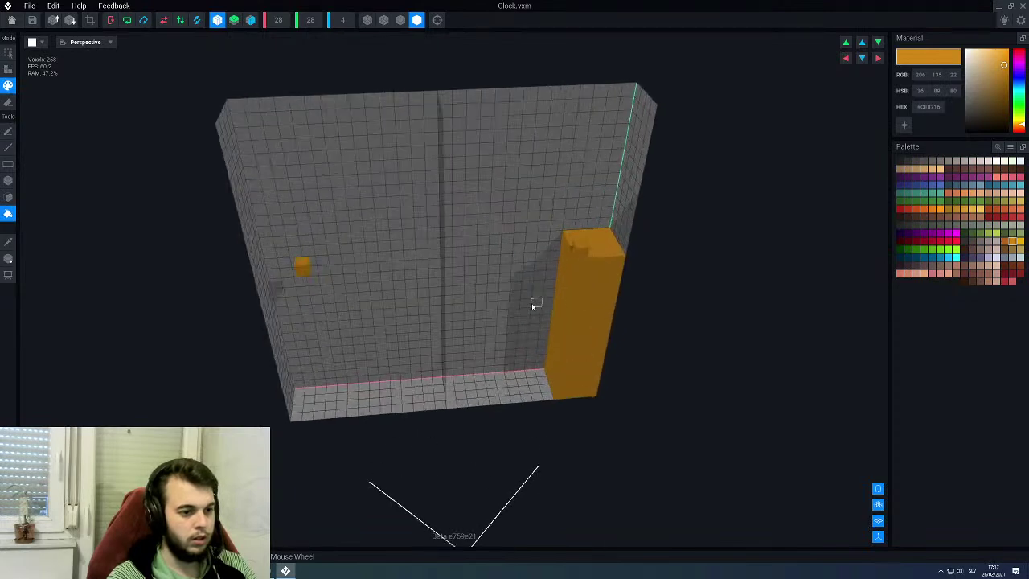
{"action": "key", "text": "a"}
{"action": "left_click", "coordinate": [526, 298]}
{"action": "scroll", "coordinate": [523, 295], "scroll_direction": "down", "scroll_amount": 3}
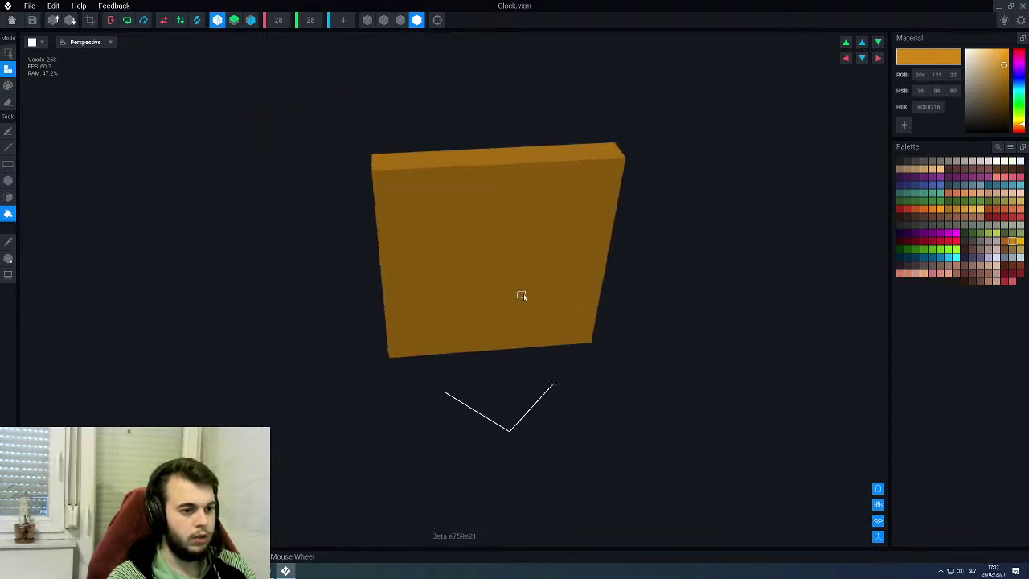
{"action": "right_click_drag", "start_coordinate": [523, 295], "coordinate": [521, 275]}
Step: Check the pivot on the filled Clock model, and close the model with its changes saved
{"action": "left_click", "coordinate": [8, 259]}
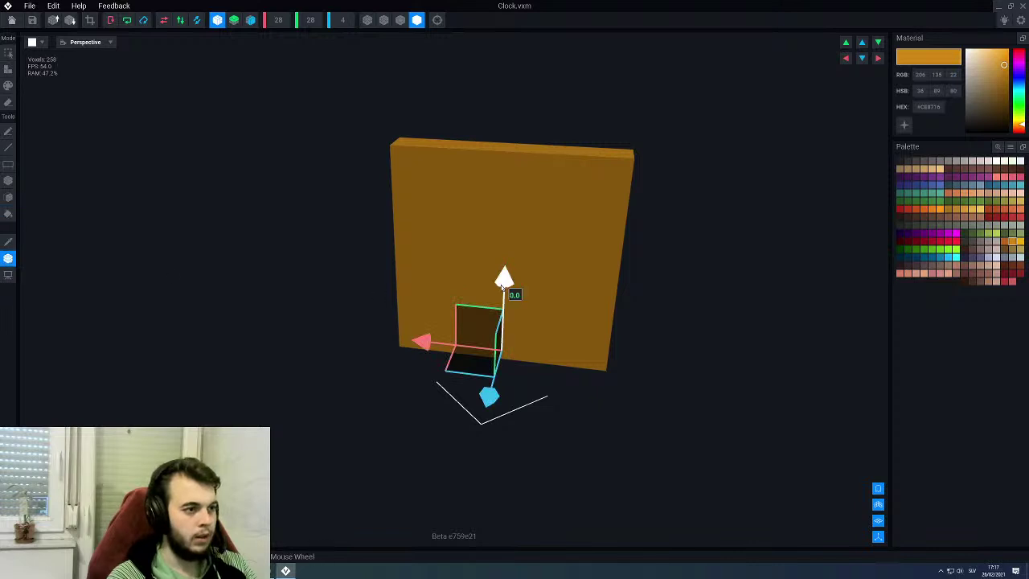
{"action": "left_click", "coordinate": [11, 20]}
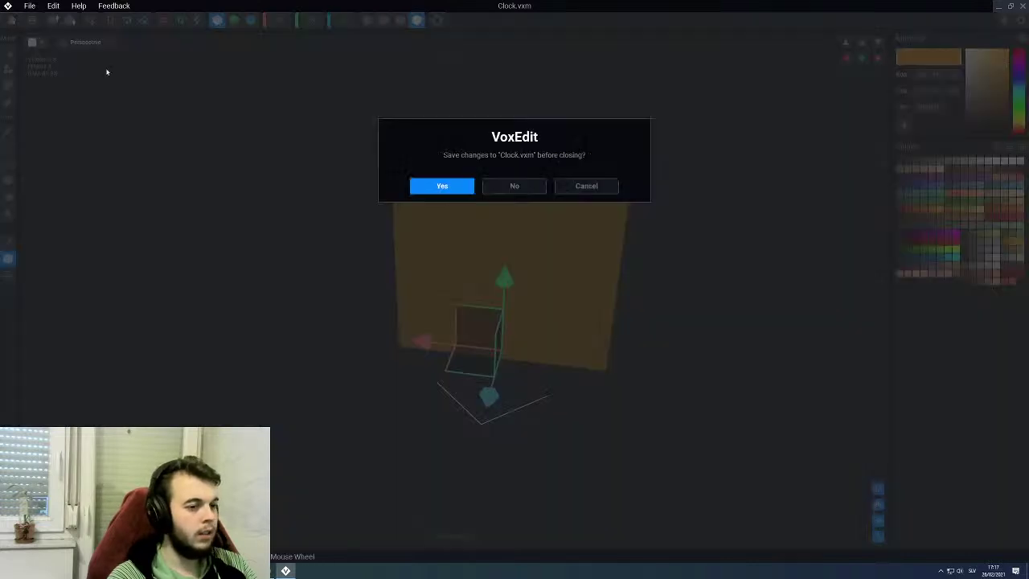
{"action": "left_click", "coordinate": [442, 187]}
Step: Create a child node named Clock under the Body node in the skeleton
{"action": "middle_click_drag", "start_coordinate": [497, 268], "coordinate": [466, 218]}
{"action": "left_click", "coordinate": [534, 344]}
{"action": "left_click", "coordinate": [504, 114]}
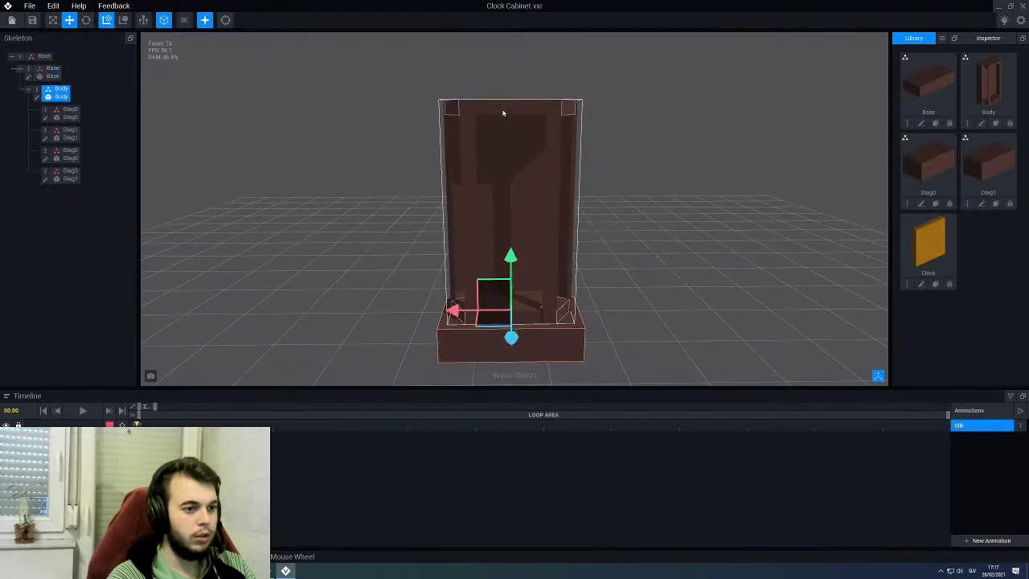
{"action": "right_click", "coordinate": [39, 92]}
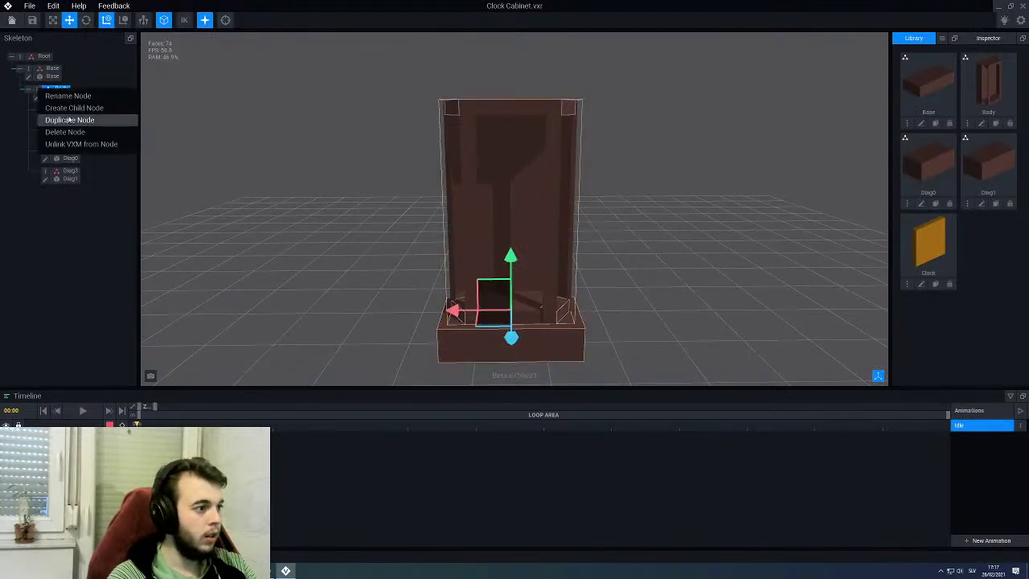
{"action": "left_click", "coordinate": [71, 108]}
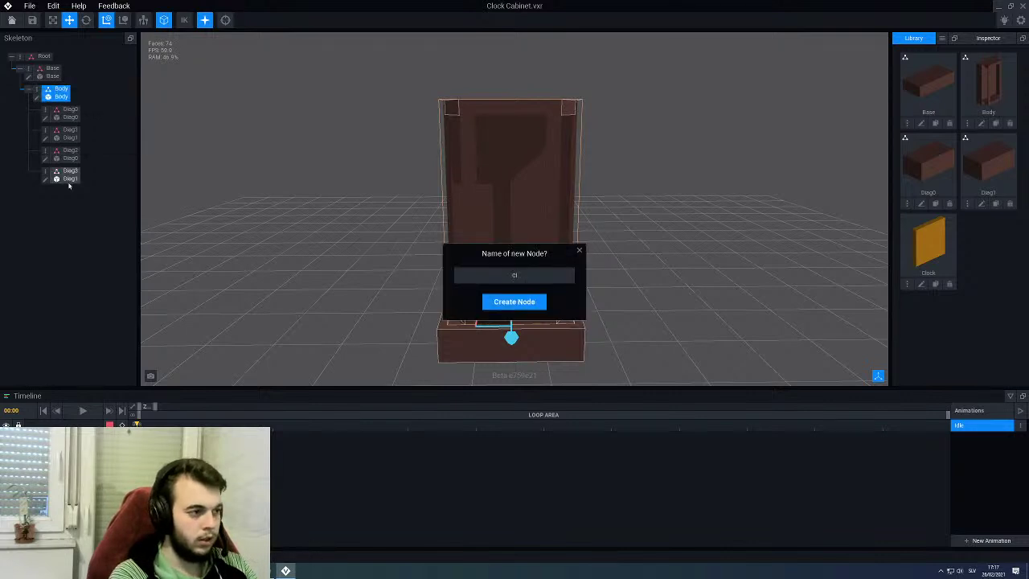
{"action": "key", "text": "Return"}
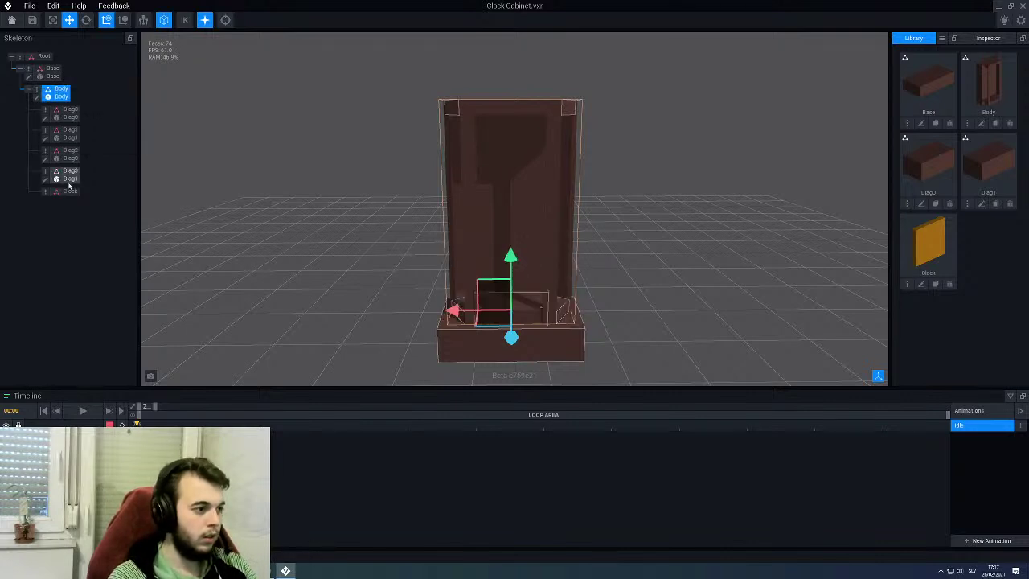
Step: Assign the Clock model from the library to the new Clock node and select that node
{"action": "left_click", "coordinate": [785, 236]}
{"action": "left_click_drag", "start_coordinate": [927, 241], "coordinate": [66, 195]}
{"action": "left_click", "coordinate": [66, 195]}
Step: Move the Clock node up and along Z so the panel sits in the upper part of the cabinet's front opening
{"action": "scroll", "coordinate": [483, 298], "scroll_direction": "up", "scroll_amount": 3}
{"action": "right_click_drag", "start_coordinate": [483, 298], "coordinate": [505, 303]}
{"action": "left_click_drag", "start_coordinate": [509, 308], "coordinate": [513, 188]}
{"action": "middle_click_drag", "start_coordinate": [513, 188], "coordinate": [521, 188]}
{"action": "left_click_drag", "start_coordinate": [505, 240], "coordinate": [492, 247]}
{"action": "right_click_drag", "start_coordinate": [492, 246], "coordinate": [517, 232]}
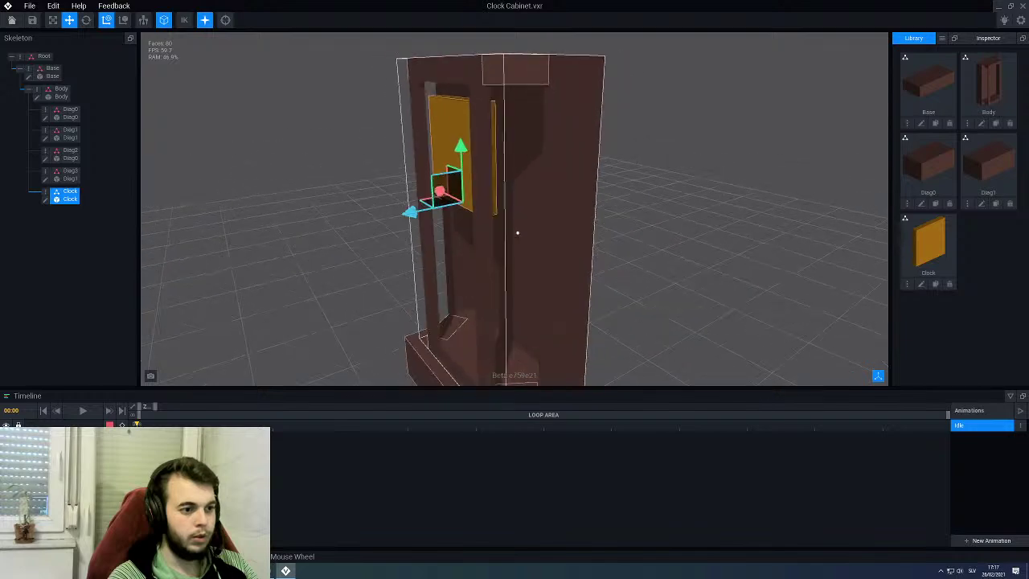
{"action": "middle_click_drag", "start_coordinate": [517, 234], "coordinate": [519, 234]}
{"action": "left_click_drag", "start_coordinate": [402, 207], "coordinate": [395, 207]}
{"action": "left_click_drag", "start_coordinate": [448, 154], "coordinate": [454, 131]}
Step: Examine from several angles how the Clock panel fits inside the cabinet's front opening
{"action": "scroll", "coordinate": [432, 145], "scroll_direction": "down", "scroll_amount": 5}
{"action": "middle_click_drag", "start_coordinate": [431, 146], "coordinate": [518, 233]}
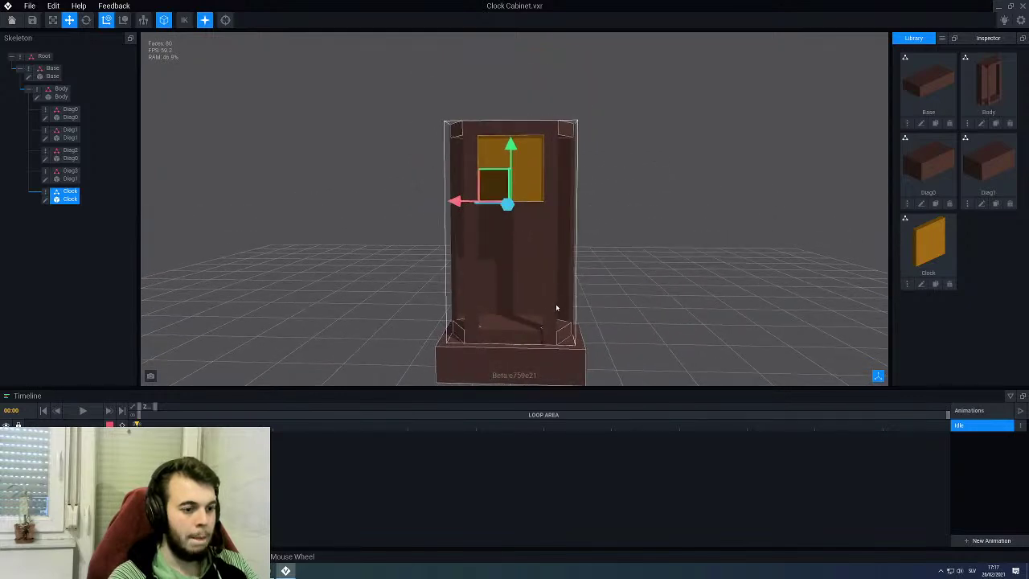
{"action": "middle_click_drag", "start_coordinate": [558, 308], "coordinate": [483, 256]}
{"action": "right_click_drag", "start_coordinate": [451, 217], "coordinate": [490, 218]}
{"action": "scroll", "coordinate": [495, 219], "scroll_direction": "up", "scroll_amount": 3}
{"action": "middle_click_drag", "start_coordinate": [495, 220], "coordinate": [398, 190]}
{"action": "middle_click_drag", "start_coordinate": [451, 164], "coordinate": [459, 171]}
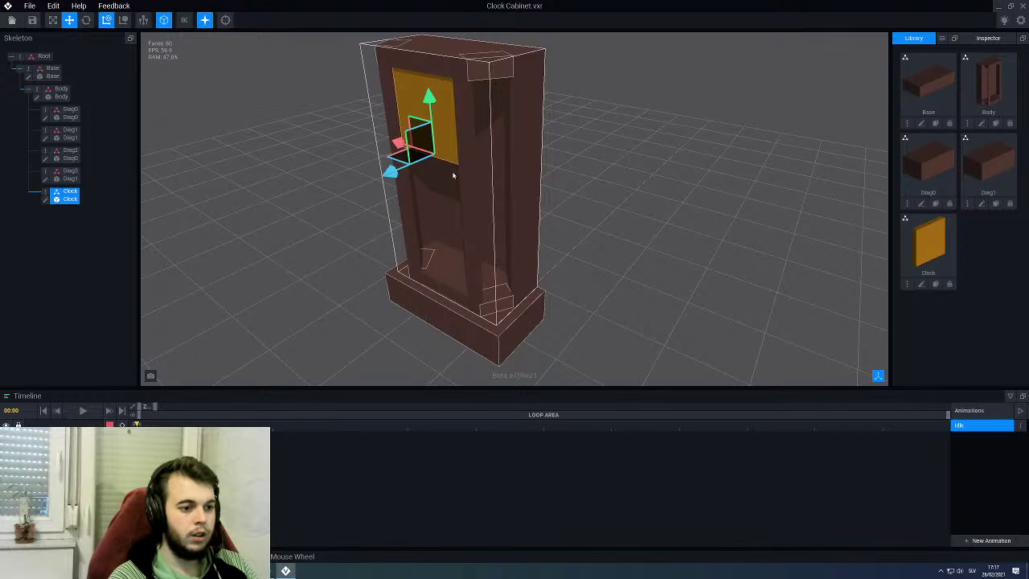
{"action": "middle_click_drag", "start_coordinate": [455, 172], "coordinate": [463, 170]}
{"action": "scroll", "coordinate": [486, 134], "scroll_direction": "up", "scroll_amount": 3}
{"action": "scroll", "coordinate": [486, 134], "scroll_direction": "down", "scroll_amount": 4}
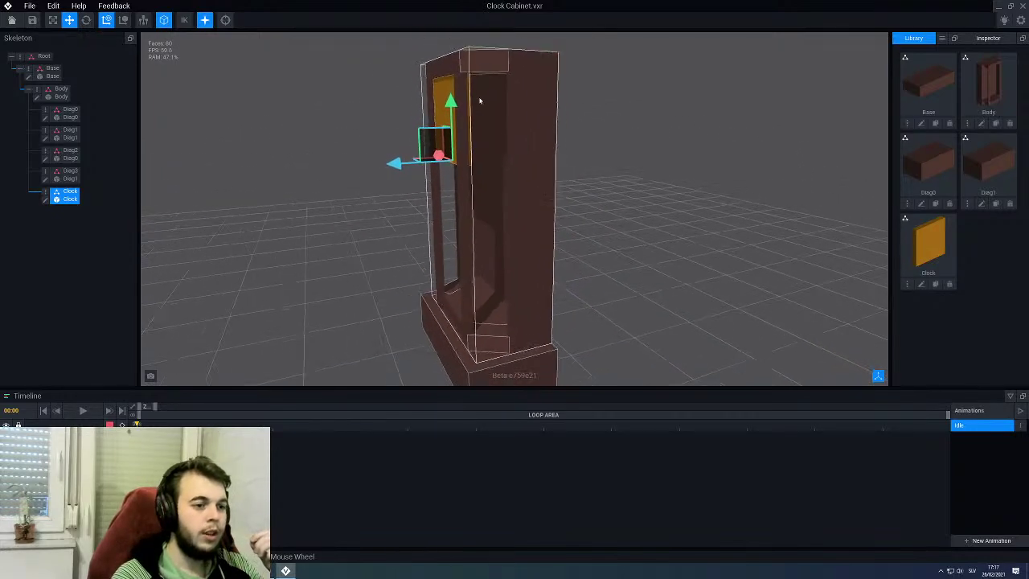
{"action": "middle_click_drag", "start_coordinate": [481, 86], "coordinate": [522, 124]}
{"action": "scroll", "coordinate": [532, 155], "scroll_direction": "up", "scroll_amount": 3}
{"action": "scroll", "coordinate": [526, 153], "scroll_direction": "down", "scroll_amount": 5}
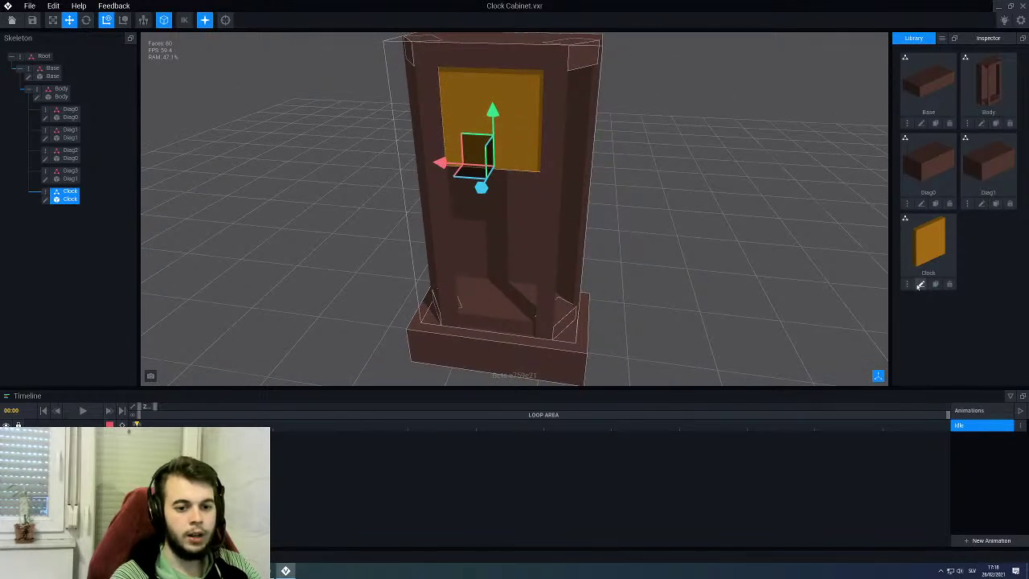
Step: Open the Clock model, set its Y height to 30 voxels and shift its voxels up by two
{"action": "left_click", "coordinate": [922, 284]}
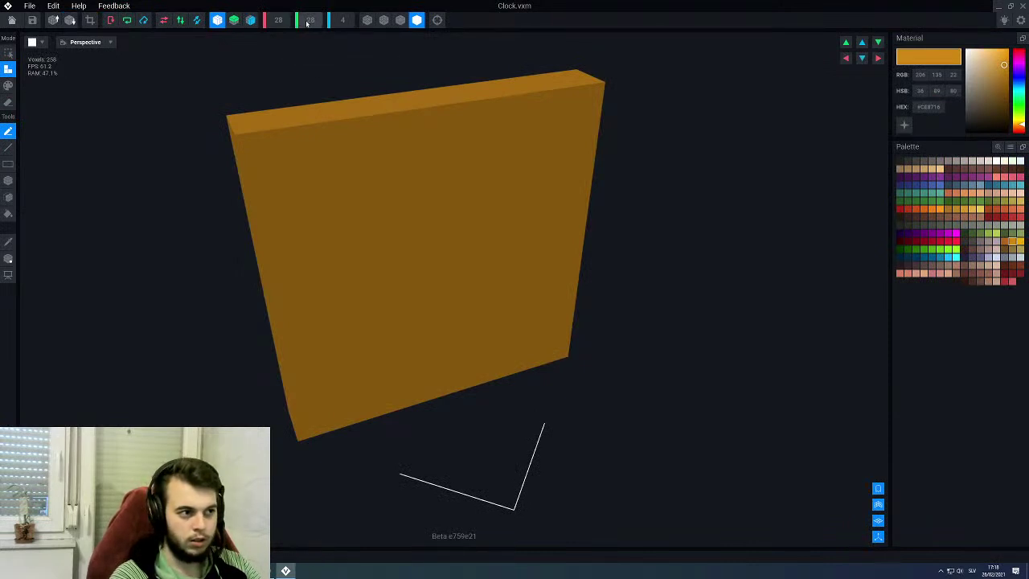
{"action": "type", "text": "30"}
{"action": "key", "text": "Return"}
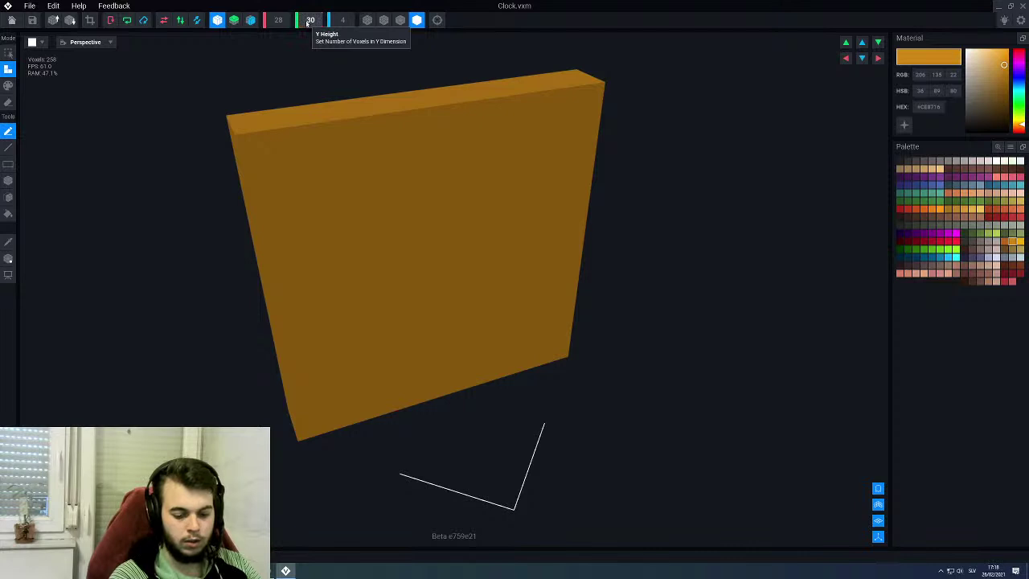
{"action": "left_click", "coordinate": [846, 43]}
{"action": "left_click", "coordinate": [846, 44]}
{"action": "right_click_drag", "start_coordinate": [398, 285], "coordinate": [435, 299]}
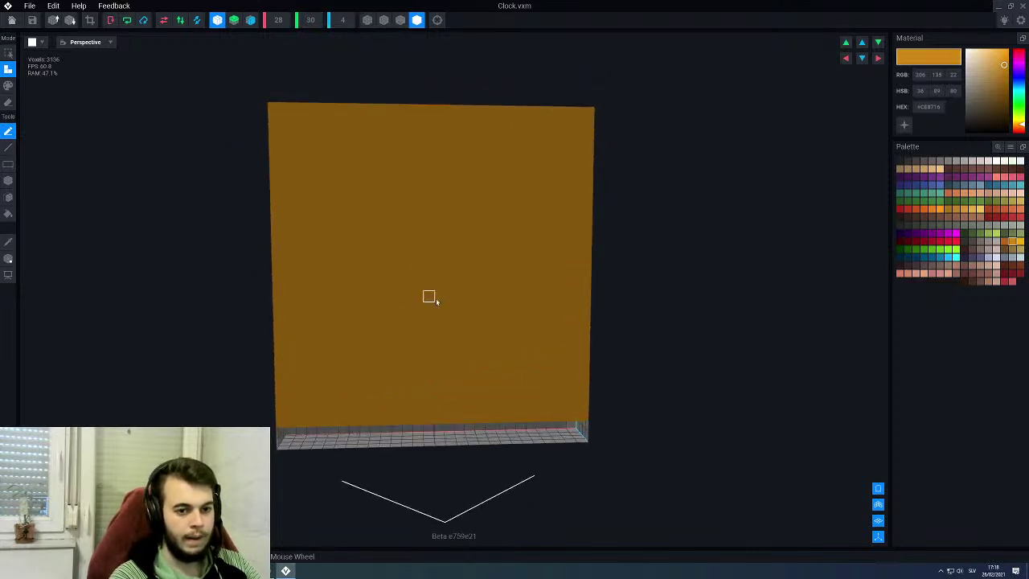
Step: Fill the gap under the orange Clock panel with brown #66463D voxels and close the model with its changes saved
{"action": "left_click", "coordinate": [965, 170]}
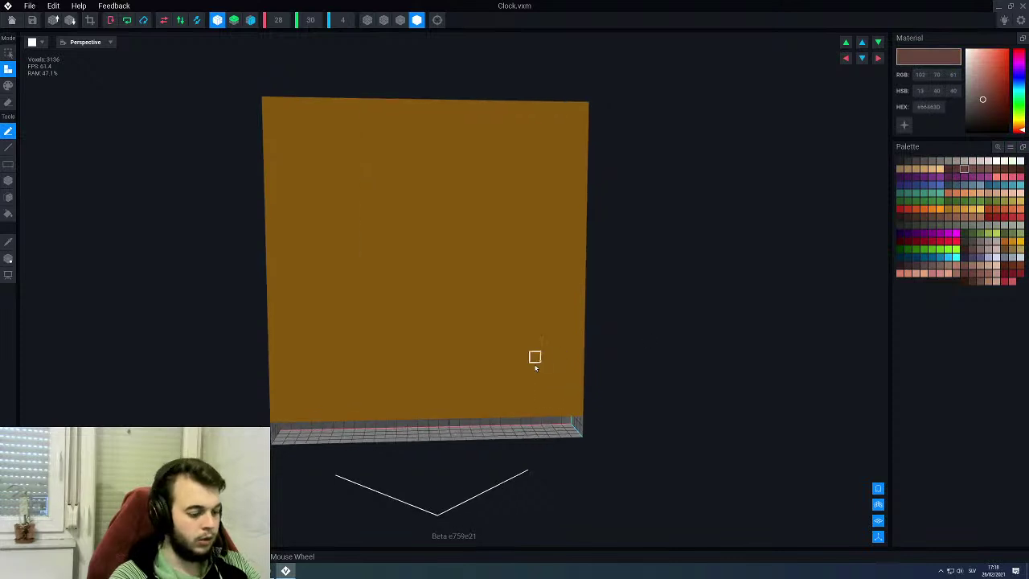
{"action": "key", "text": "f"}
{"action": "right_click_drag", "start_coordinate": [496, 417], "coordinate": [491, 412]}
{"action": "left_click", "coordinate": [492, 408]}
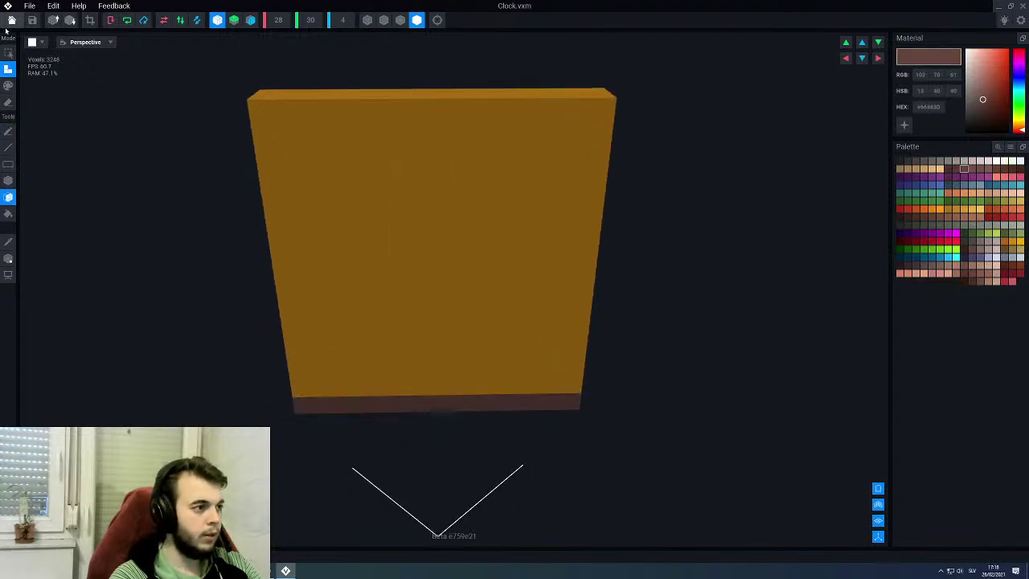
{"action": "left_click", "coordinate": [11, 20]}
{"action": "left_click", "coordinate": [444, 186]}
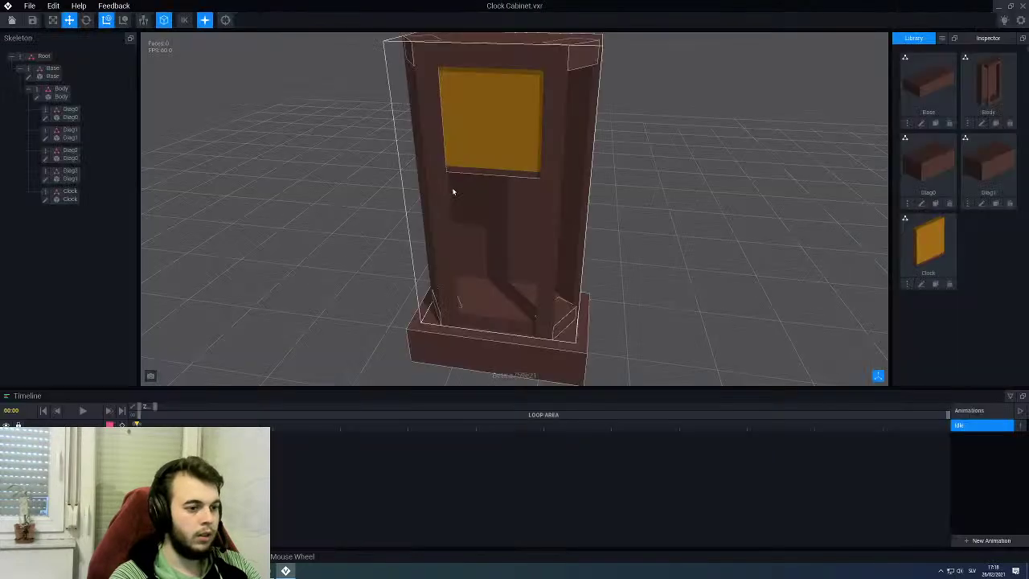
Step: Reopen the Clock model, erase the brown strip along its underside and close it with the changes saved
{"action": "mouse_move", "coordinate": [538, 160]}
{"action": "middle_mouse_down"}
{"action": "mouse_move", "coordinate": [526, 146]}
{"action": "mouse_move", "coordinate": [529, 156]}
{"action": "middle_mouse_up"}
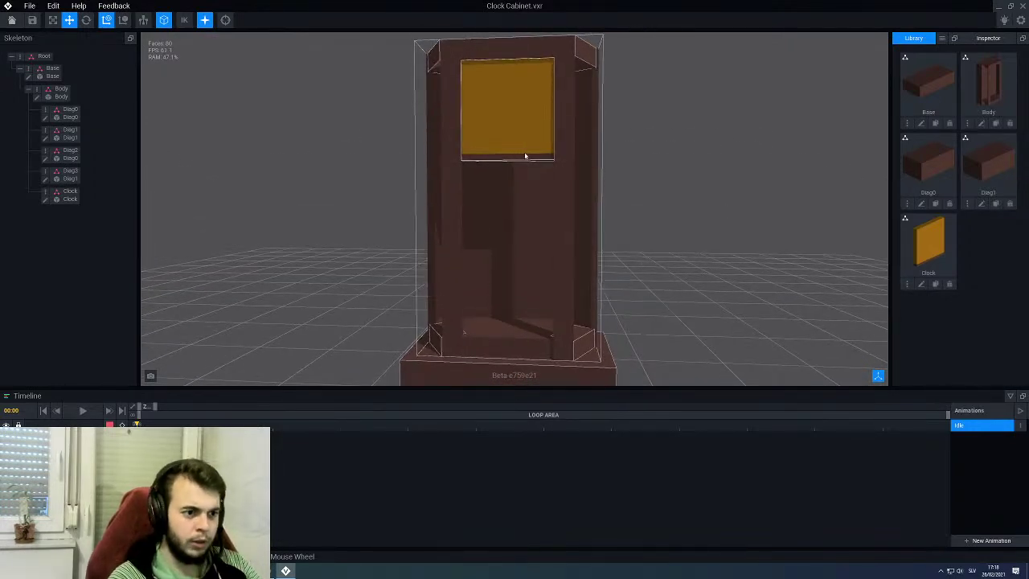
{"action": "left_click", "coordinate": [525, 156]}
{"action": "left_click", "coordinate": [45, 200]}
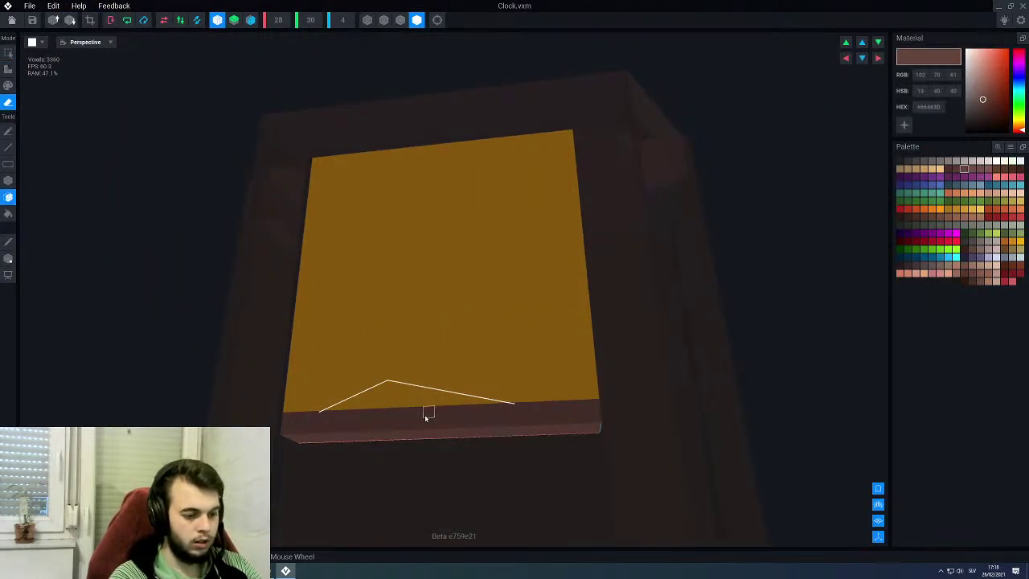
{"action": "left_click", "coordinate": [425, 427]}
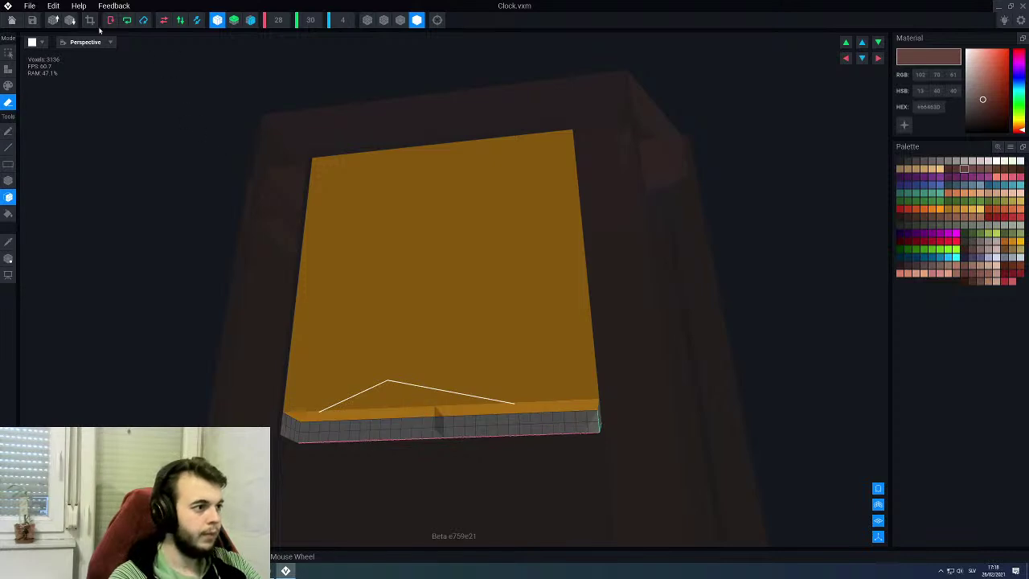
{"action": "left_click", "coordinate": [11, 20]}
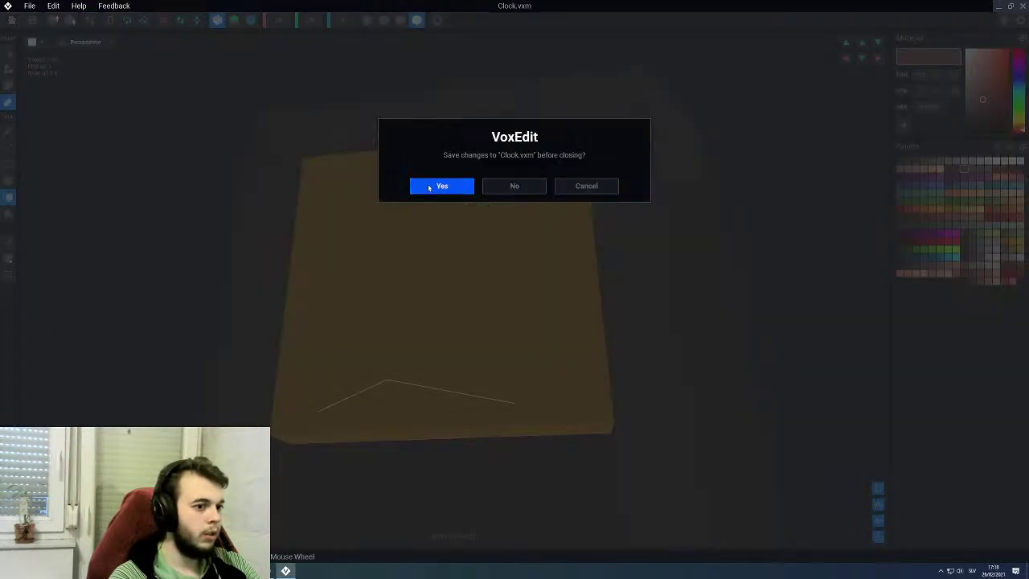
{"action": "left_click", "coordinate": [429, 187]}
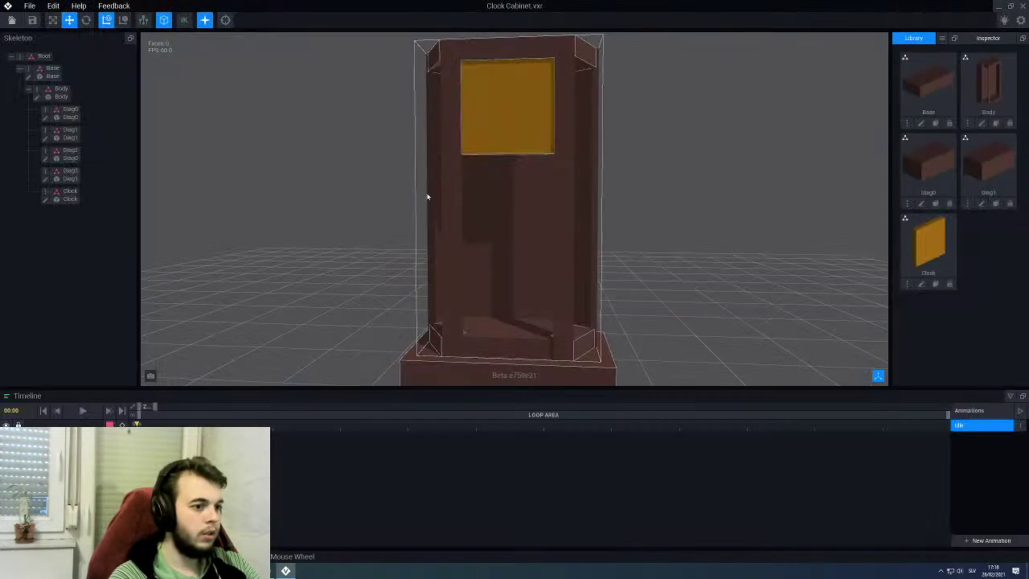
Step: Open the Body model and switch its display to shading with edge outlines, viewing the opening around the clock's lower corner
{"action": "left_click", "coordinate": [37, 96]}
{"action": "scroll", "coordinate": [460, 231], "scroll_direction": "up", "scroll_amount": 6}
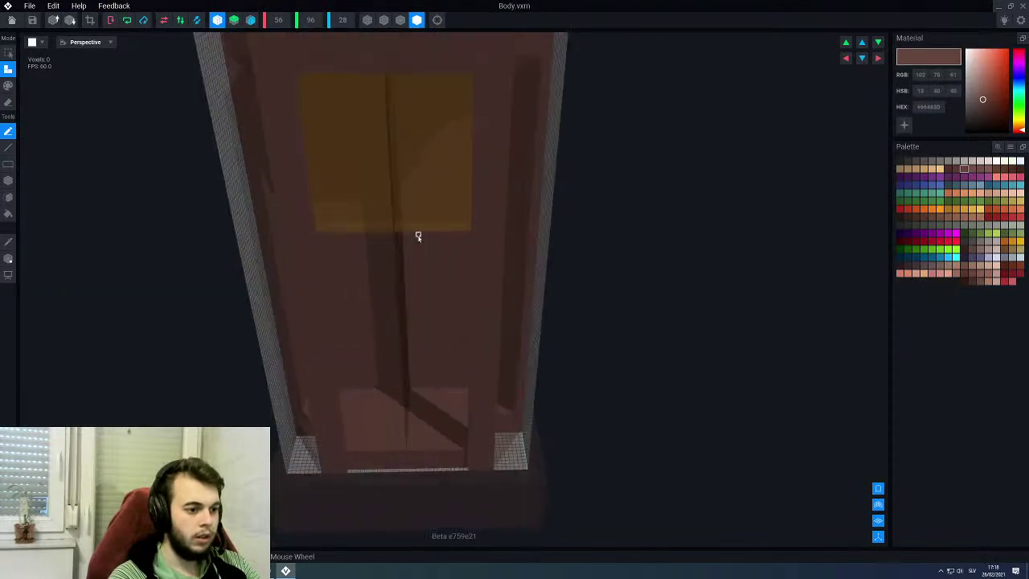
{"action": "left_click", "coordinate": [401, 21]}
{"action": "right_click_drag", "start_coordinate": [302, 228], "coordinate": [353, 254]}
{"action": "scroll", "coordinate": [351, 253], "scroll_direction": "up", "scroll_amount": 4}
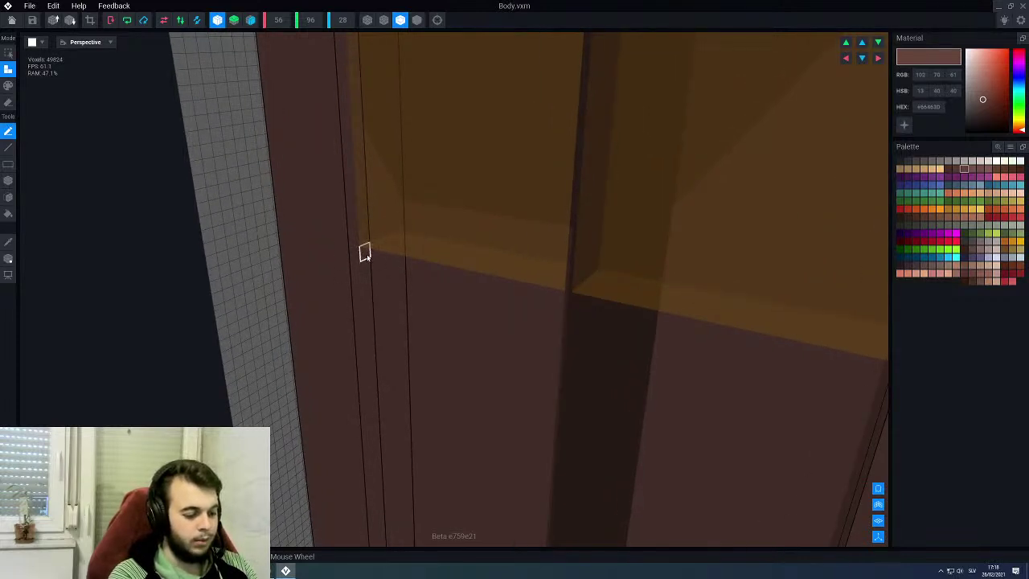
Step: Draw mirrored vertical lines 4 voxels tall on the opening's sides just below the clock and fill between them to form a crossbar
{"action": "key", "text": "l"}
{"action": "left_click_drag", "start_coordinate": [368, 283], "coordinate": [370, 292]}
{"action": "mouse_move", "coordinate": [367, 290]}
{"action": "right_mouse_down"}
{"action": "mouse_move", "coordinate": [394, 290]}
{"action": "mouse_move", "coordinate": [370, 292]}
{"action": "right_mouse_up"}
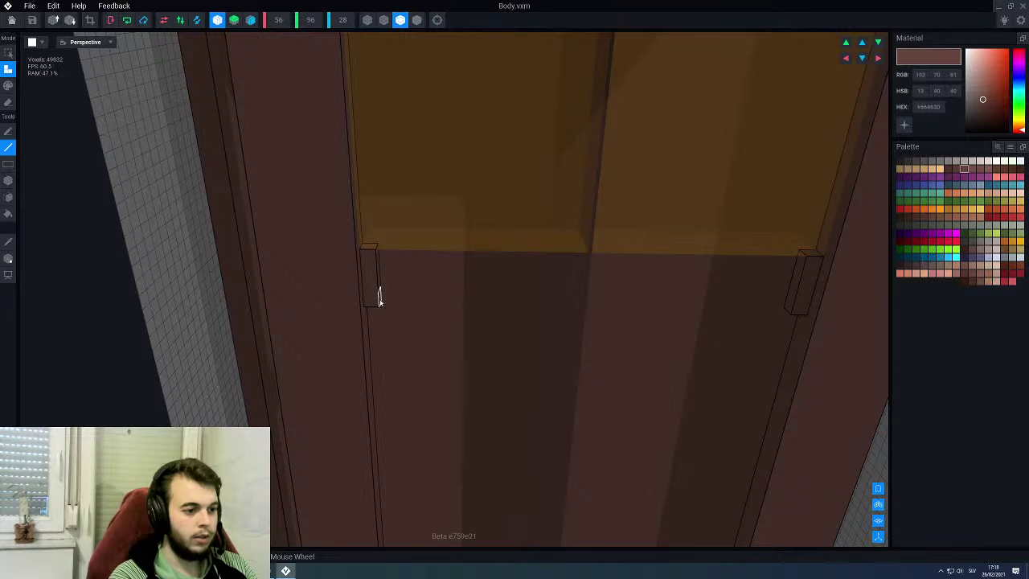
{"action": "left_click_drag", "start_coordinate": [390, 300], "coordinate": [718, 271]}
{"action": "right_click_drag", "start_coordinate": [718, 272], "coordinate": [715, 272]}
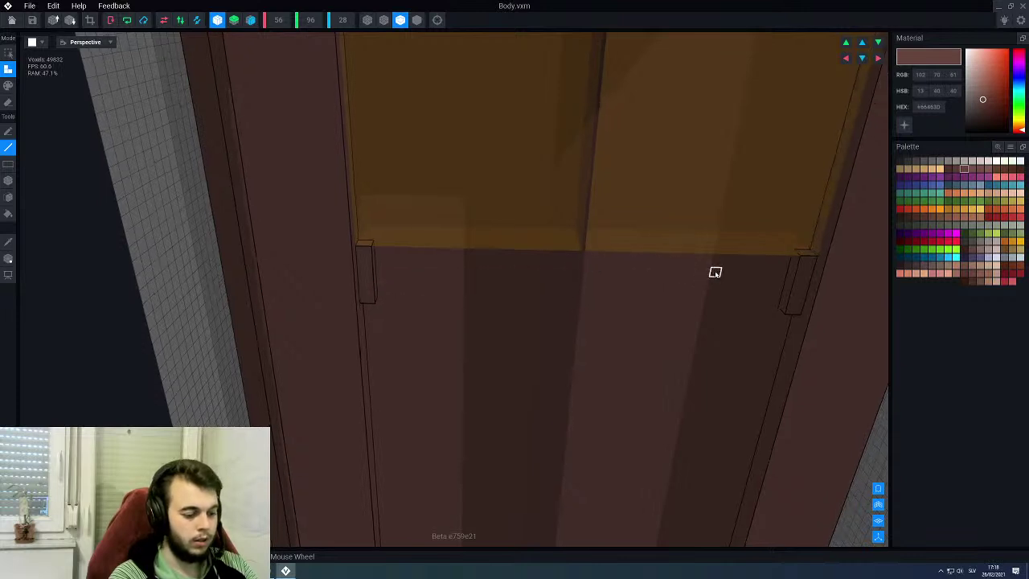
{"action": "key", "text": "b"}
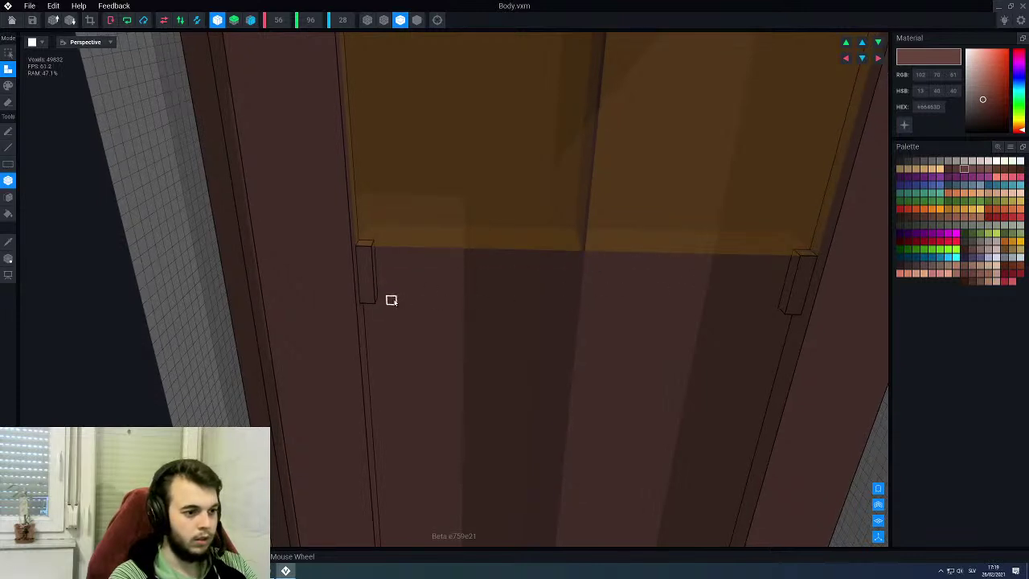
{"action": "left_click_drag", "start_coordinate": [375, 294], "coordinate": [792, 263]}
{"action": "scroll", "coordinate": [701, 275], "scroll_direction": "down", "scroll_amount": 5}
{"action": "right_click_drag", "start_coordinate": [700, 274], "coordinate": [684, 248]}
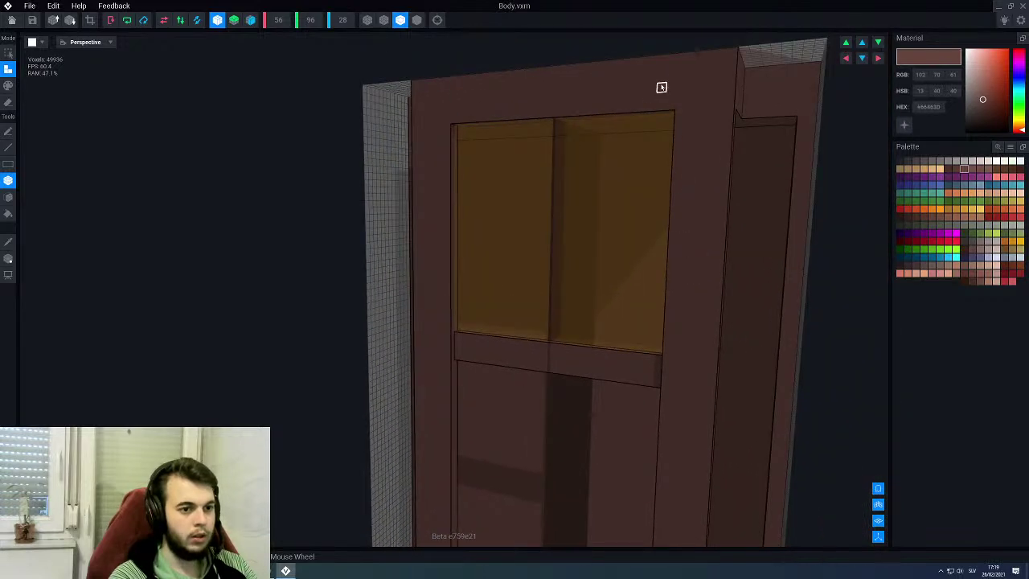
Step: Extend the crossbar under the clock downward across the opening's full width and close the Body model with its changes saved
{"action": "middle_click_drag", "start_coordinate": [631, 258], "coordinate": [630, 253]}
{"action": "right_click_drag", "start_coordinate": [561, 247], "coordinate": [553, 204]}
{"action": "scroll", "coordinate": [431, 329], "scroll_direction": "up", "scroll_amount": 6}
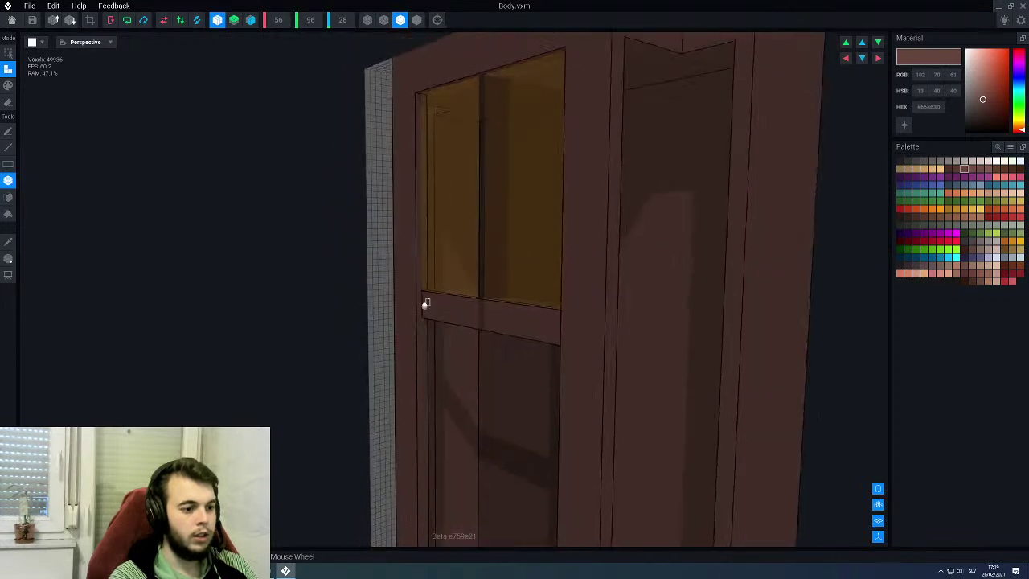
{"action": "right_click_drag", "start_coordinate": [428, 339], "coordinate": [436, 299]}
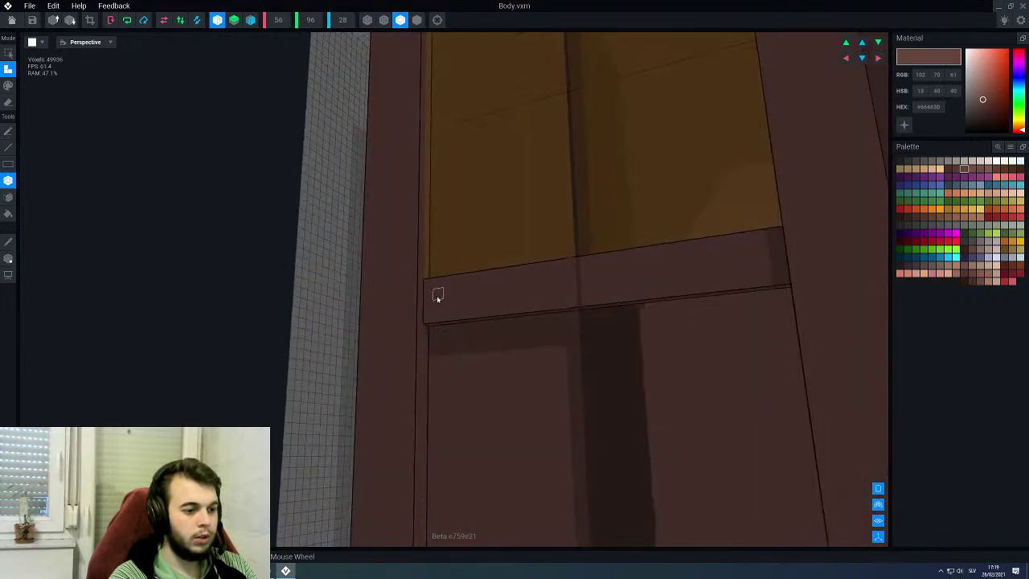
{"action": "left_click_drag", "start_coordinate": [426, 343], "coordinate": [459, 332]}
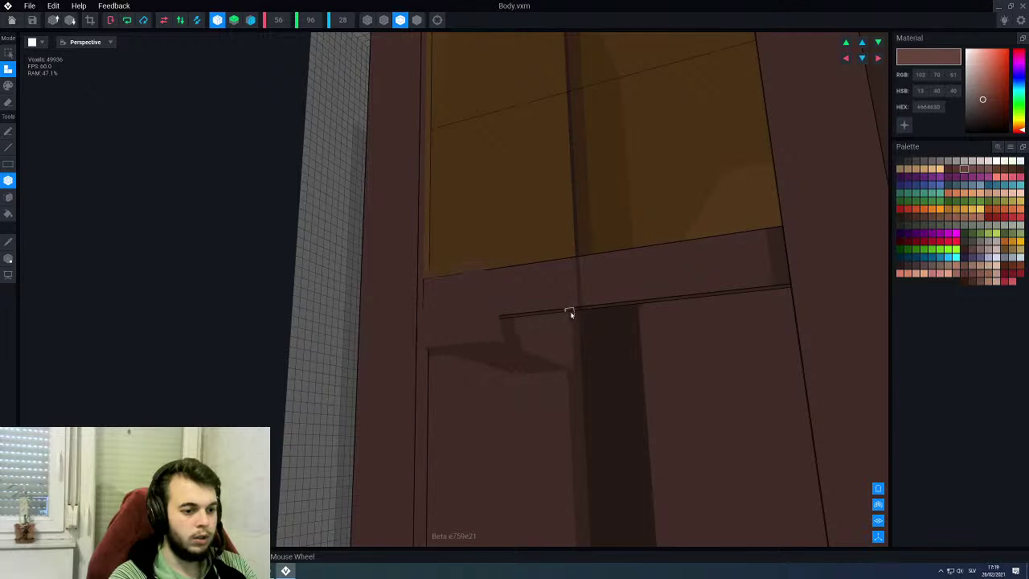
{"action": "right_click_drag", "start_coordinate": [577, 310], "coordinate": [533, 276]}
{"action": "scroll", "coordinate": [541, 290], "scroll_direction": "down", "scroll_amount": 6}
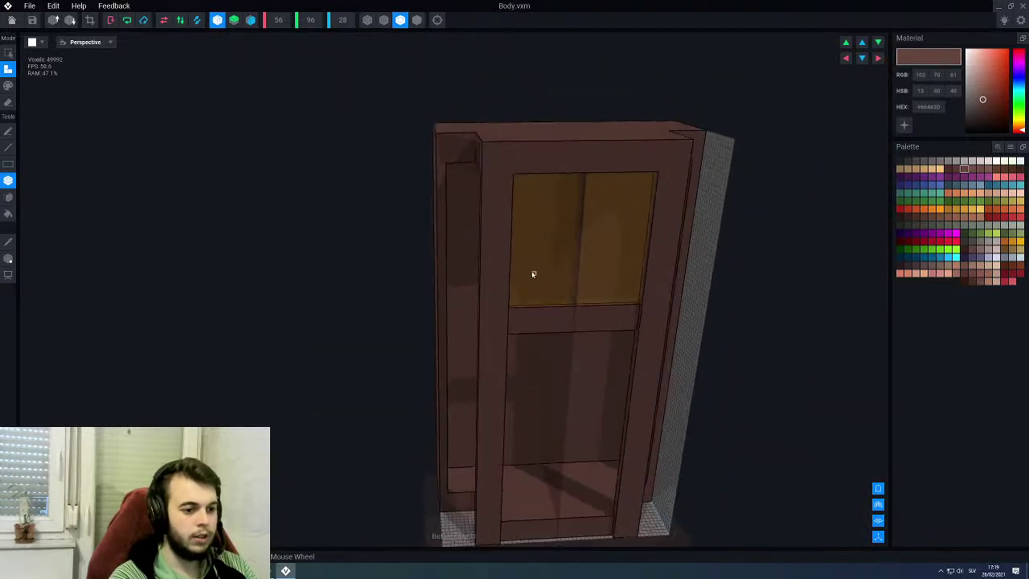
{"action": "left_click", "coordinate": [11, 20]}
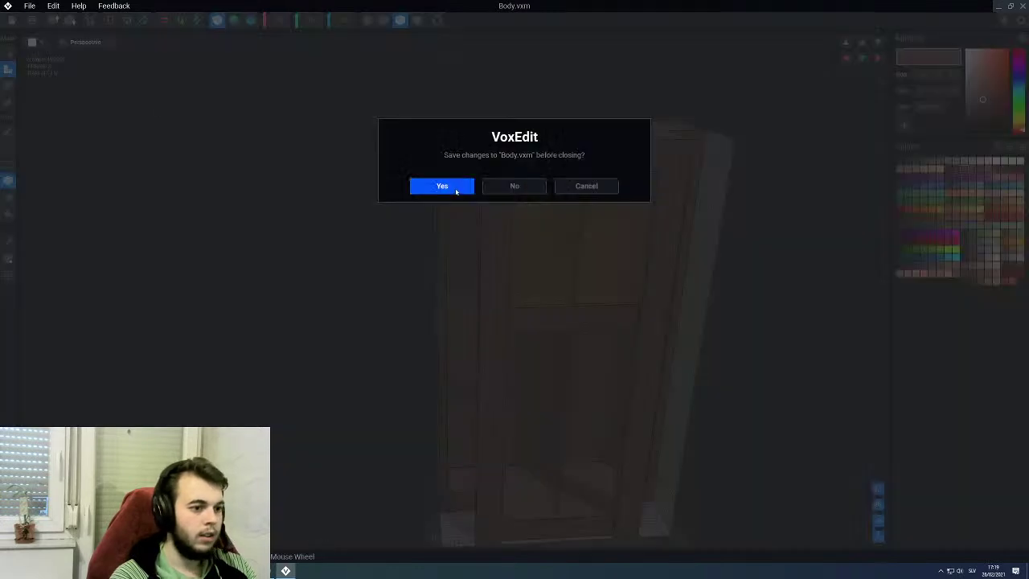
{"action": "left_click", "coordinate": [442, 185]}
Step: Open the Clock model for editing and paint the panel's front face with the lighter orange #D4972E
{"action": "right_click_drag", "start_coordinate": [496, 125], "coordinate": [496, 126]}
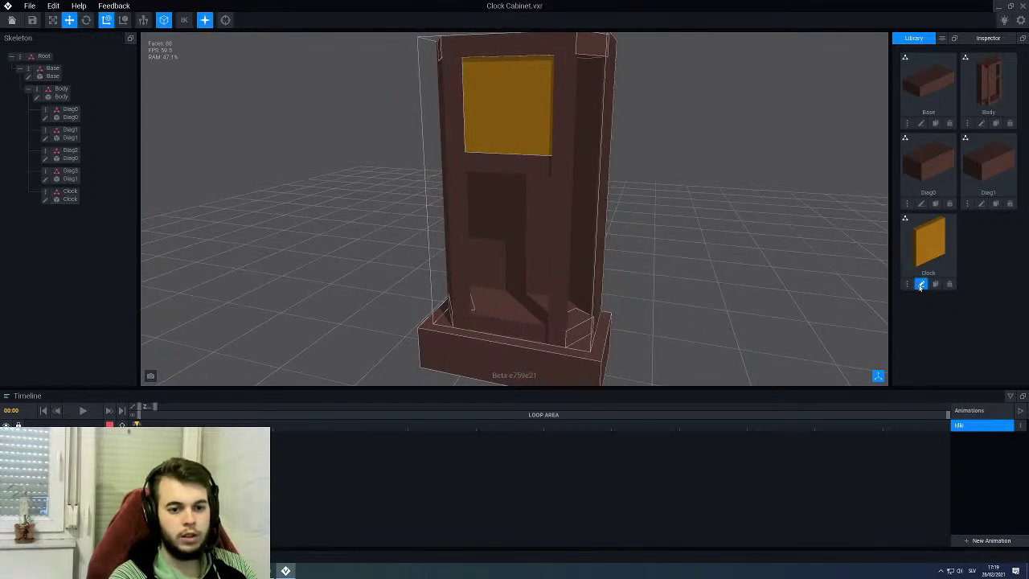
{"action": "left_click", "coordinate": [922, 284]}
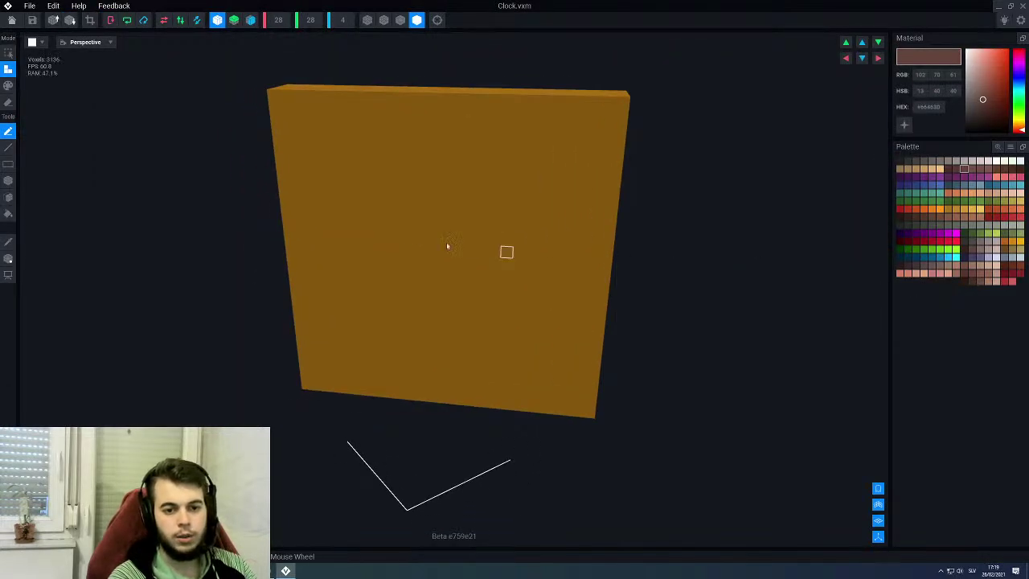
{"action": "left_click", "coordinate": [411, 233], "text": "alt"}
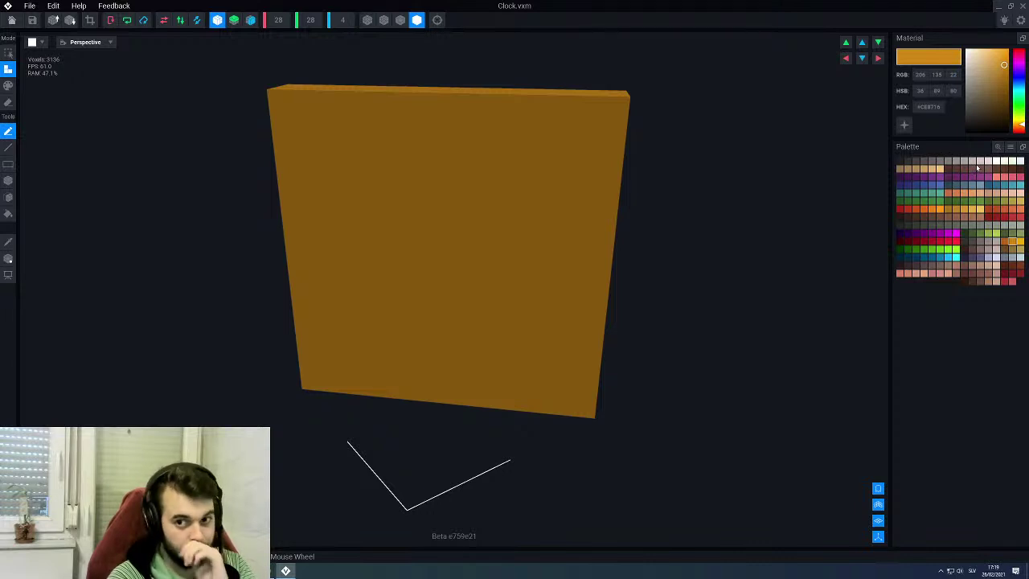
{"action": "left_click", "coordinate": [964, 210]}
{"action": "key", "text": "p"}
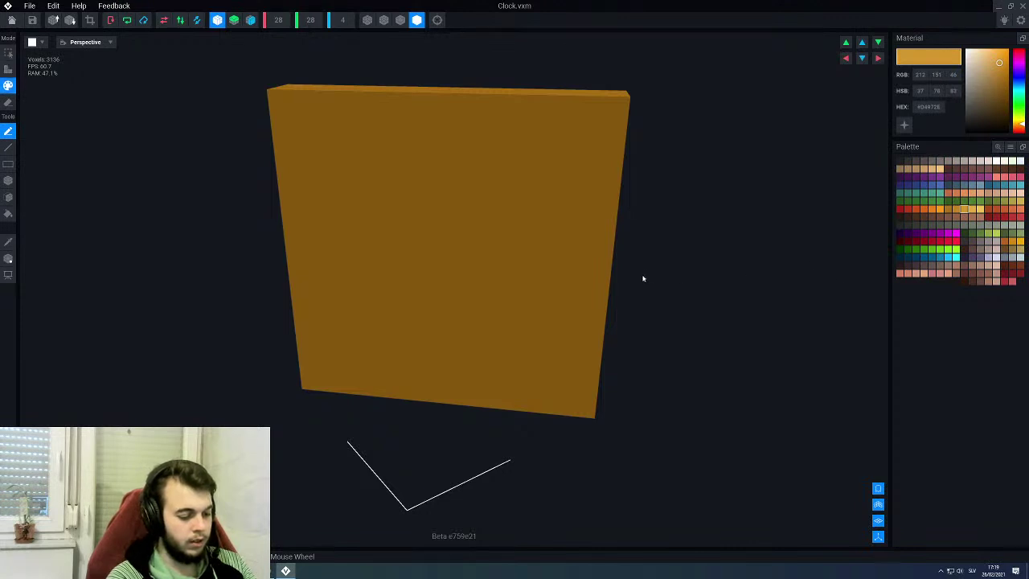
{"action": "key", "text": "f"}
{"action": "left_click", "coordinate": [568, 246]}
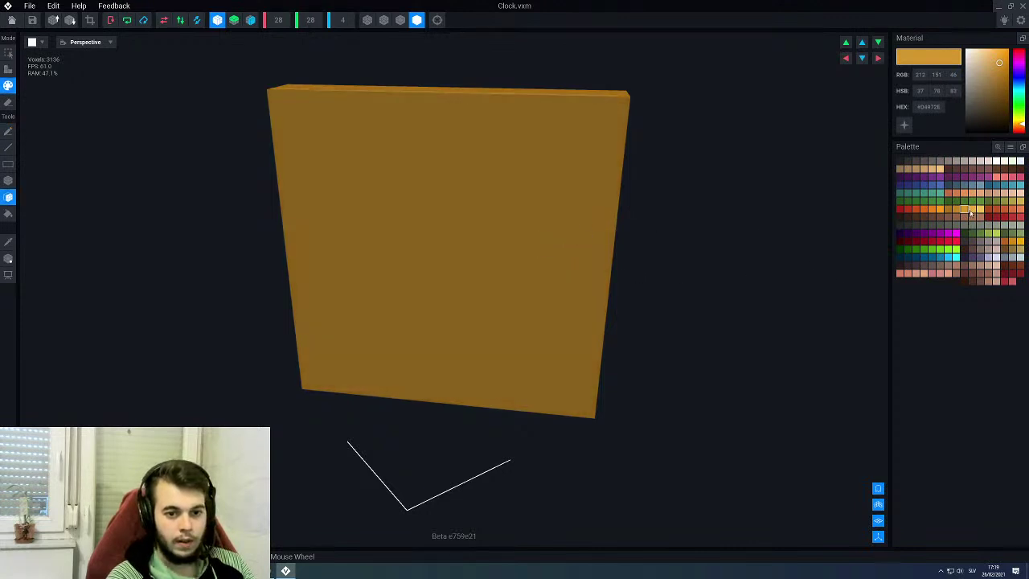
Step: Repaint the Clock panel's front and fill its remaining faces with #E2AC44, closing the model with its changes saved
{"action": "left_click", "coordinate": [972, 210]}
{"action": "left_click", "coordinate": [530, 230]}
{"action": "mouse_move", "coordinate": [482, 227]}
{"action": "right_mouse_down"}
{"action": "mouse_move", "coordinate": [505, 241]}
{"action": "mouse_move", "coordinate": [497, 231]}
{"action": "right_mouse_up"}
{"action": "key", "text": "g"}
{"action": "left_click", "coordinate": [529, 151]}
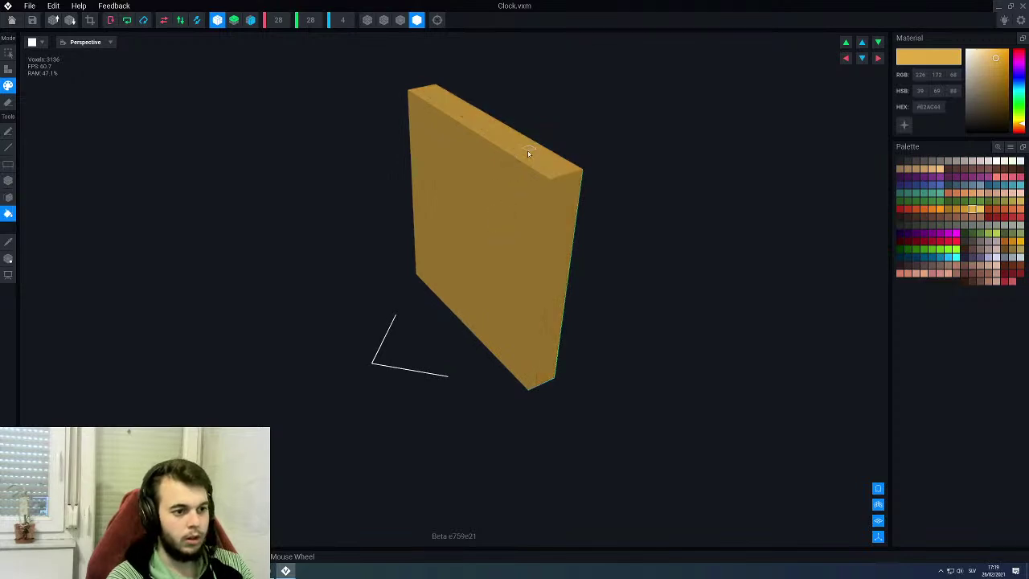
{"action": "left_click", "coordinate": [10, 21]}
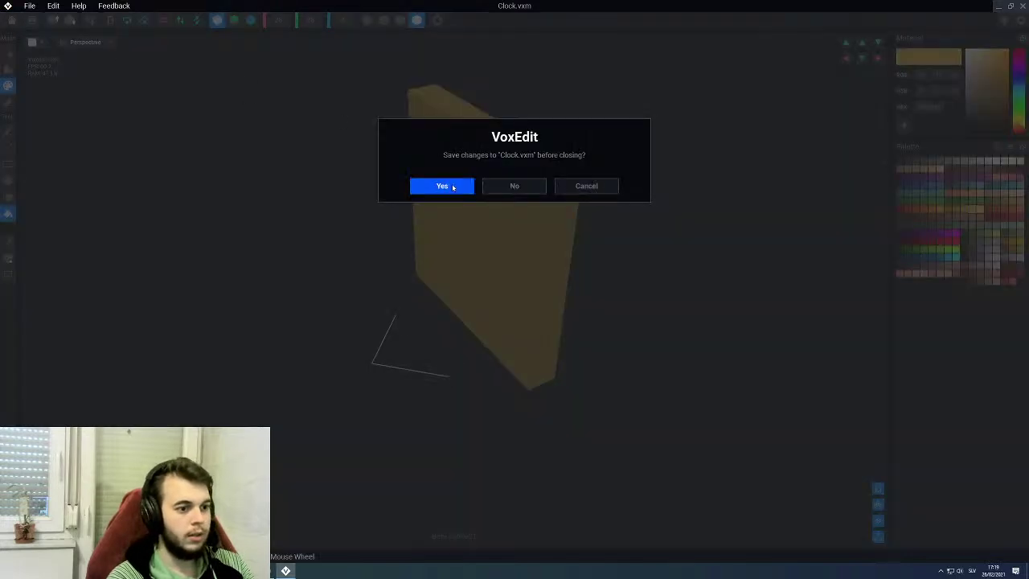
{"action": "left_click", "coordinate": [453, 188]}
Step: Reopen the Clock model, raise its pivot to the middle of the panel and close it with the changes saved
{"action": "right_click_drag", "start_coordinate": [537, 204], "coordinate": [534, 160]}
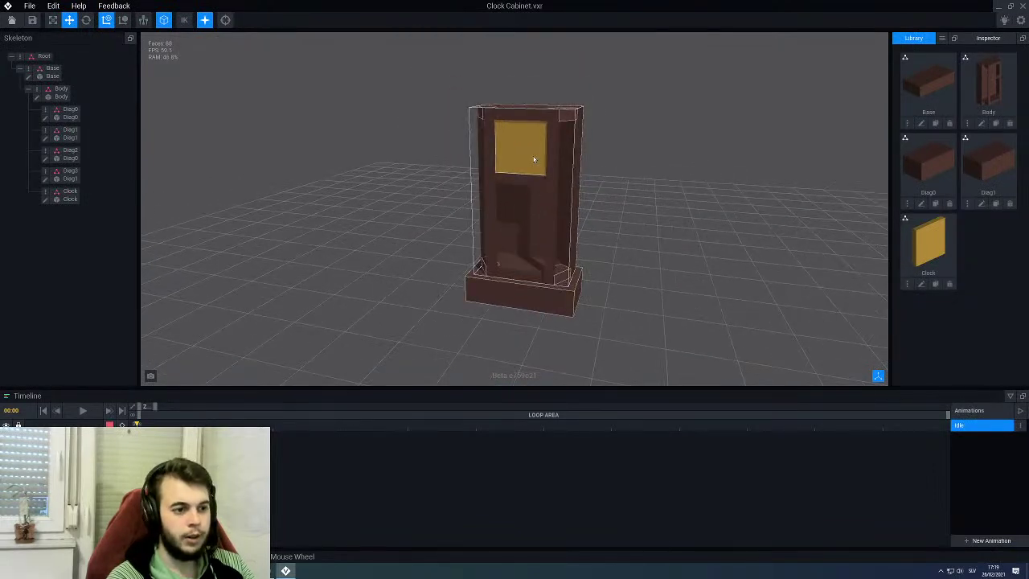
{"action": "middle_click_drag", "start_coordinate": [528, 119], "coordinate": [538, 161]}
{"action": "mouse_move", "coordinate": [531, 186]}
{"action": "right_mouse_down"}
{"action": "mouse_move", "coordinate": [550, 144]}
{"action": "mouse_move", "coordinate": [536, 190]}
{"action": "right_mouse_up"}
{"action": "scroll", "coordinate": [536, 191], "scroll_direction": "up", "scroll_amount": 2}
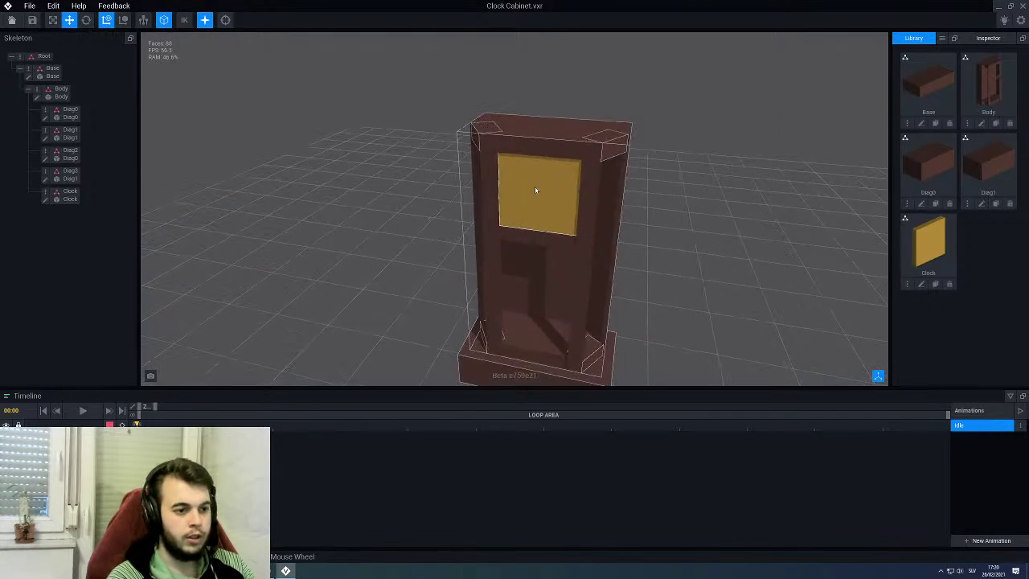
{"action": "left_click", "coordinate": [537, 190]}
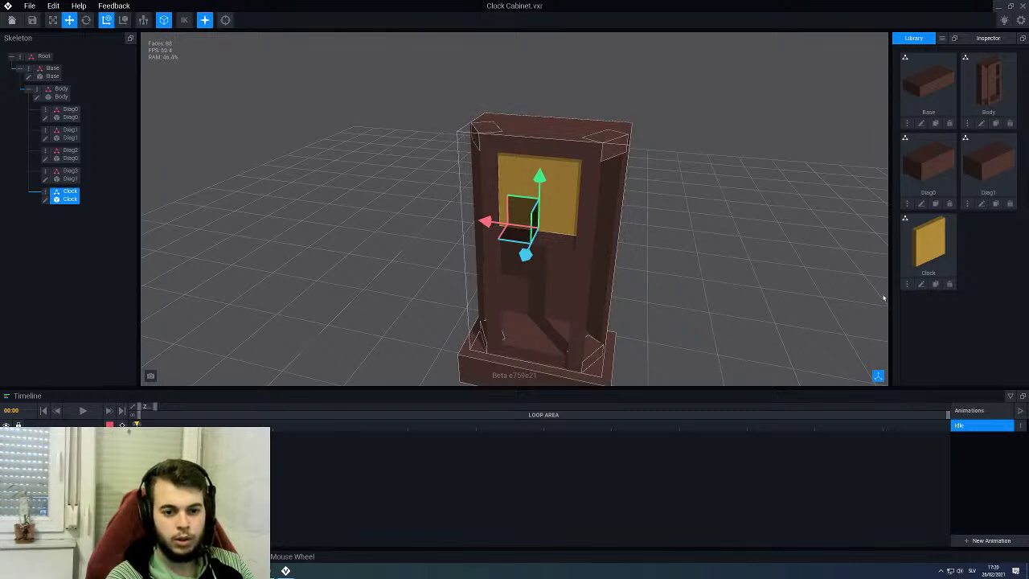
{"action": "left_click", "coordinate": [921, 283]}
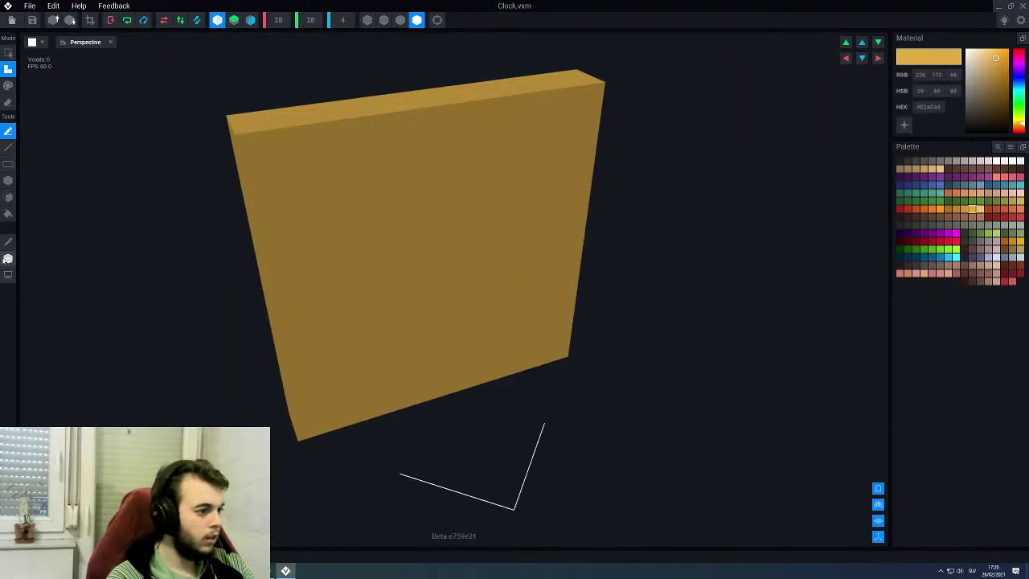
{"action": "left_click_drag", "start_coordinate": [441, 325], "coordinate": [418, 175]}
{"action": "left_click", "coordinate": [12, 20]}
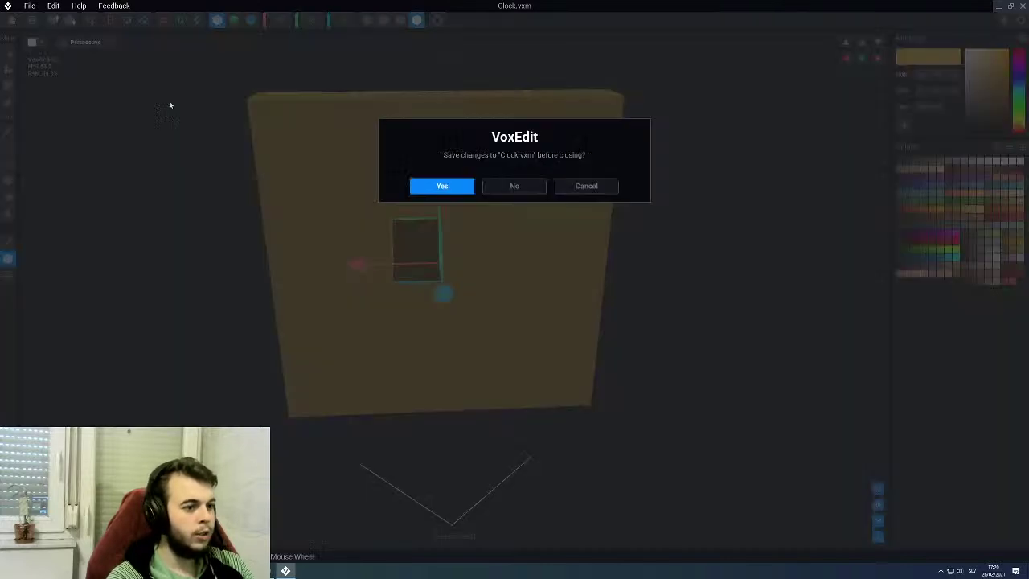
{"action": "left_click", "coordinate": [442, 185]}
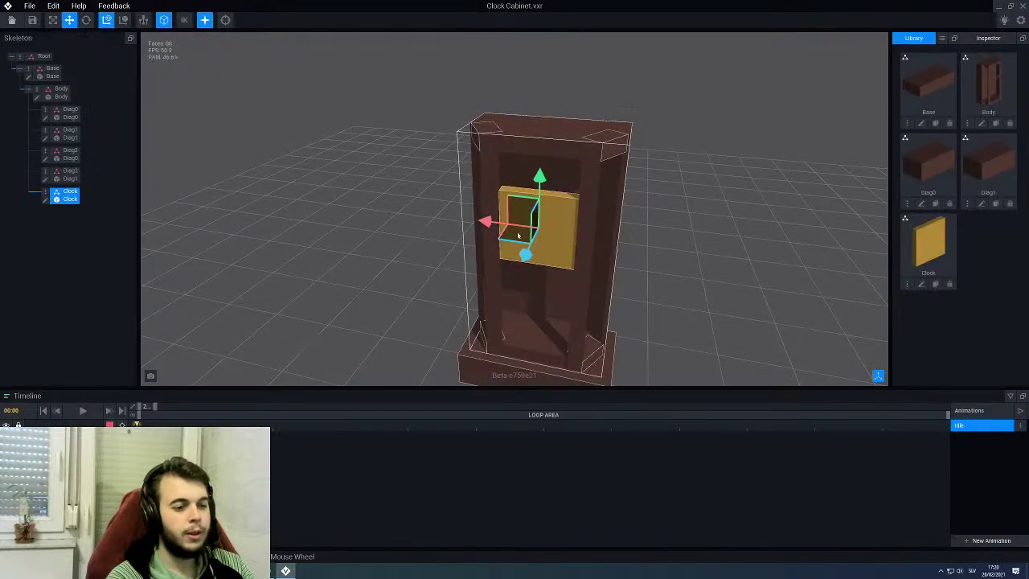
Step: Move the Clock node up so its panel fits the opening at the upper part of the cabinet again
{"action": "right_click_drag", "start_coordinate": [500, 242], "coordinate": [536, 204]}
{"action": "left_click_drag", "start_coordinate": [540, 172], "coordinate": [544, 137]}
{"action": "right_click_drag", "start_coordinate": [587, 182], "coordinate": [551, 158]}
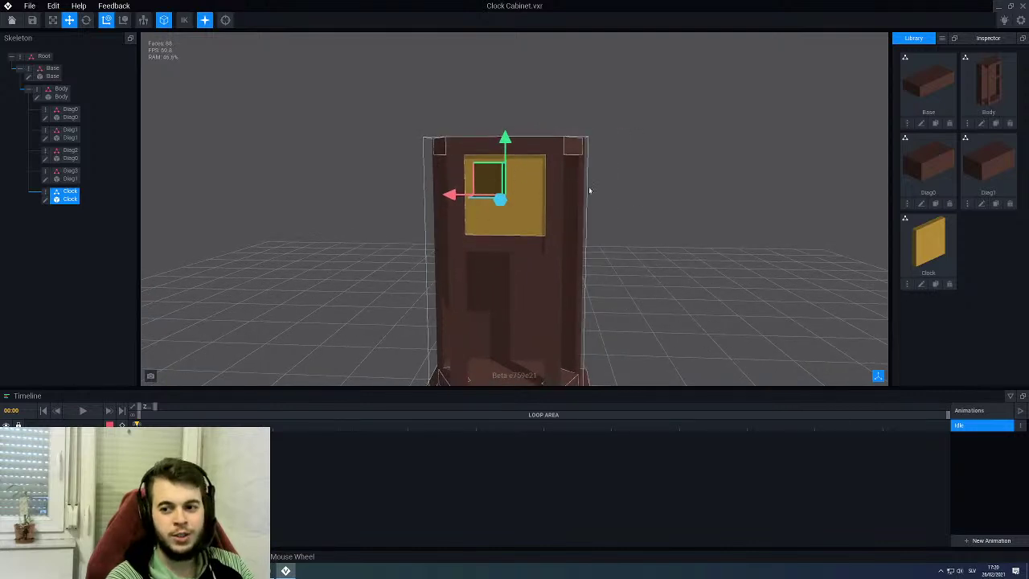
{"action": "scroll", "coordinate": [627, 226], "scroll_direction": "up", "scroll_amount": 2}
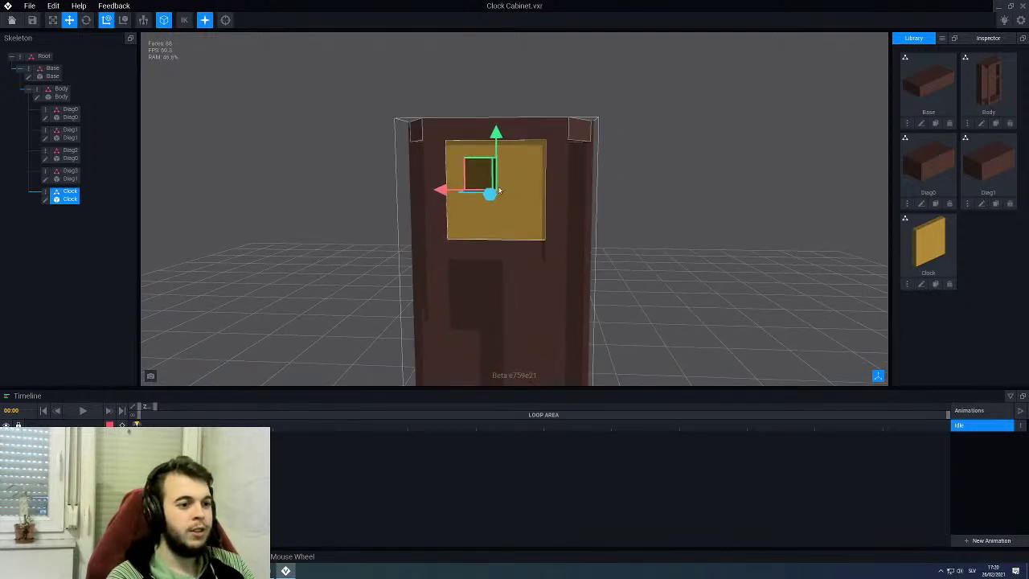
{"action": "right_click_drag", "start_coordinate": [506, 191], "coordinate": [506, 191]}
{"action": "scroll", "coordinate": [505, 209], "scroll_direction": "up", "scroll_amount": 1}
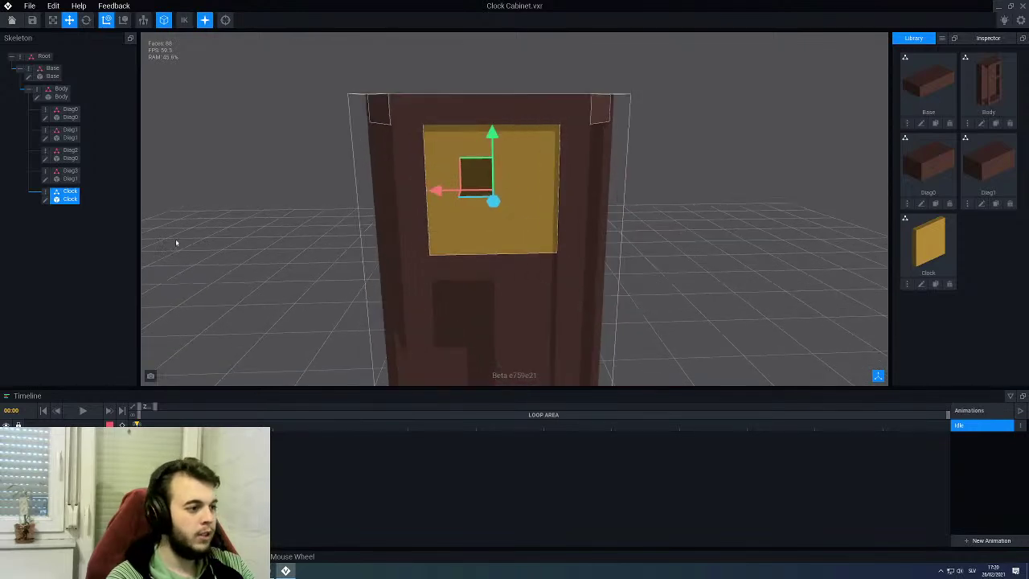
Step: Create a child node named T0 under the Clock node in the skeleton
{"action": "right_click", "coordinate": [47, 195]}
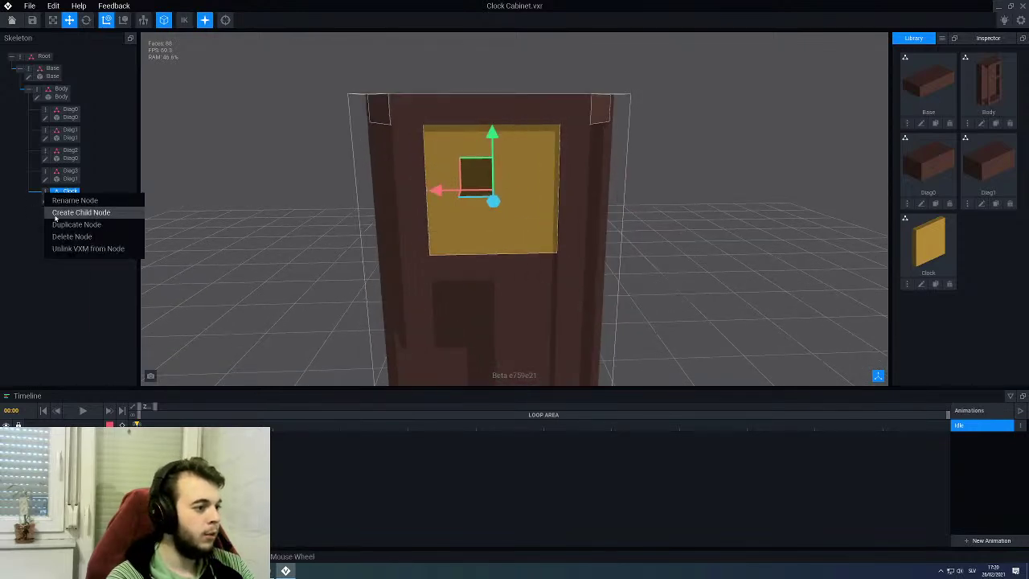
{"action": "left_click", "coordinate": [54, 214]}
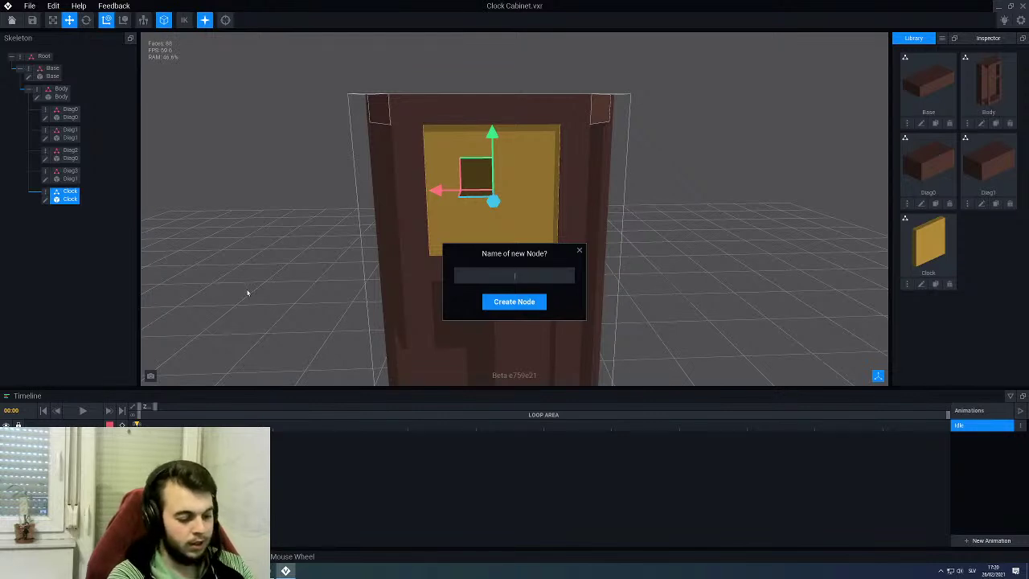
{"action": "type", "text": "T"}
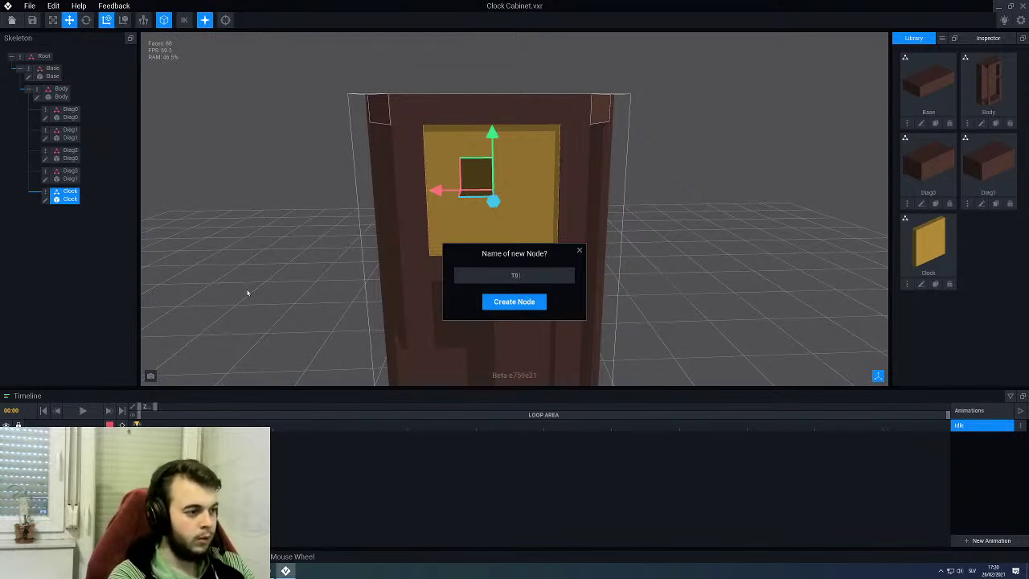
{"action": "type", "text": "0"}
{"action": "key", "text": "Return"}
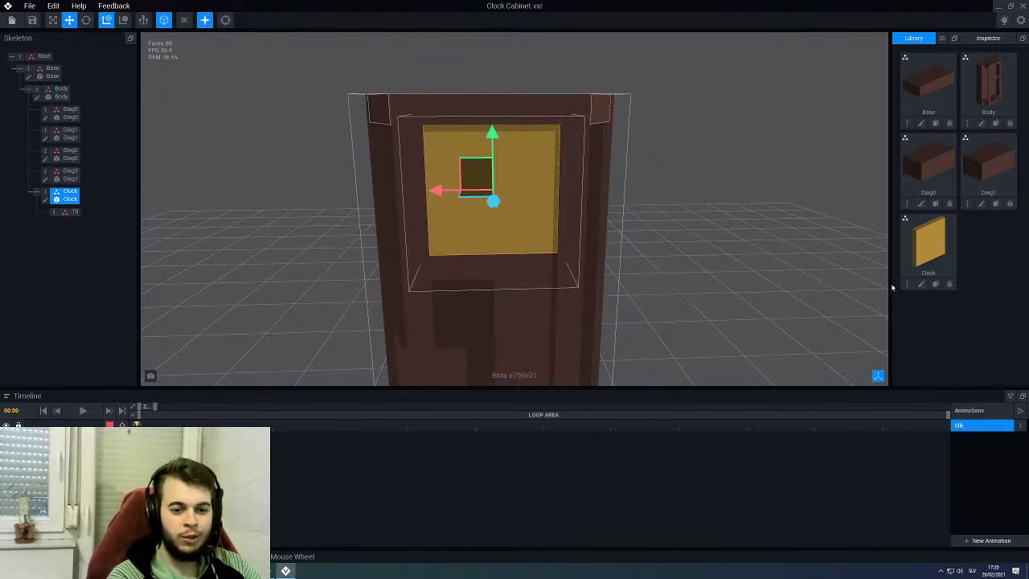
Step: Clone the Clock model in the library as Tick and open the clone for voxel editing
{"action": "left_click", "coordinate": [936, 284]}
{"action": "type", "text": "Tick"}
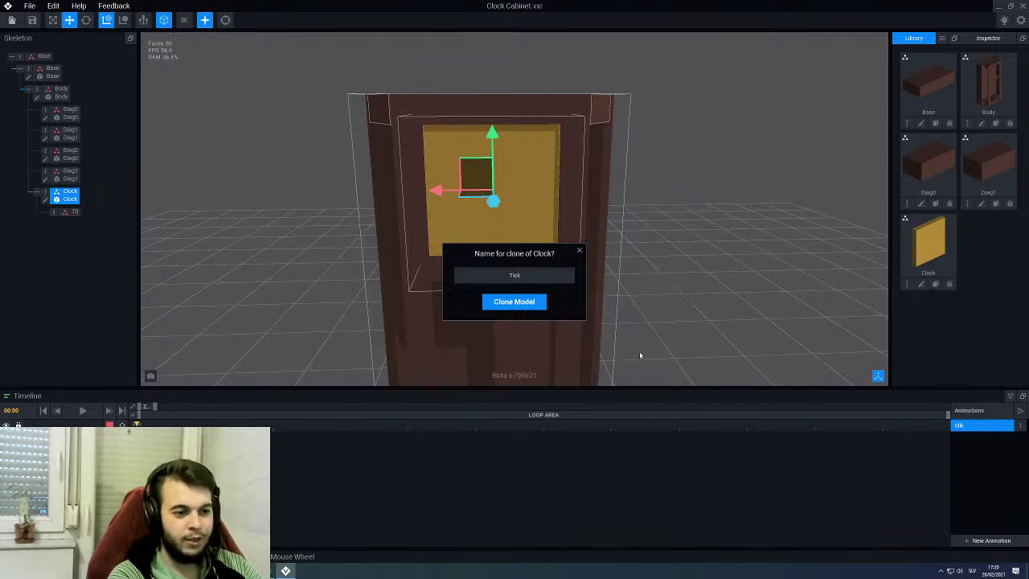
{"action": "key", "text": "Return"}
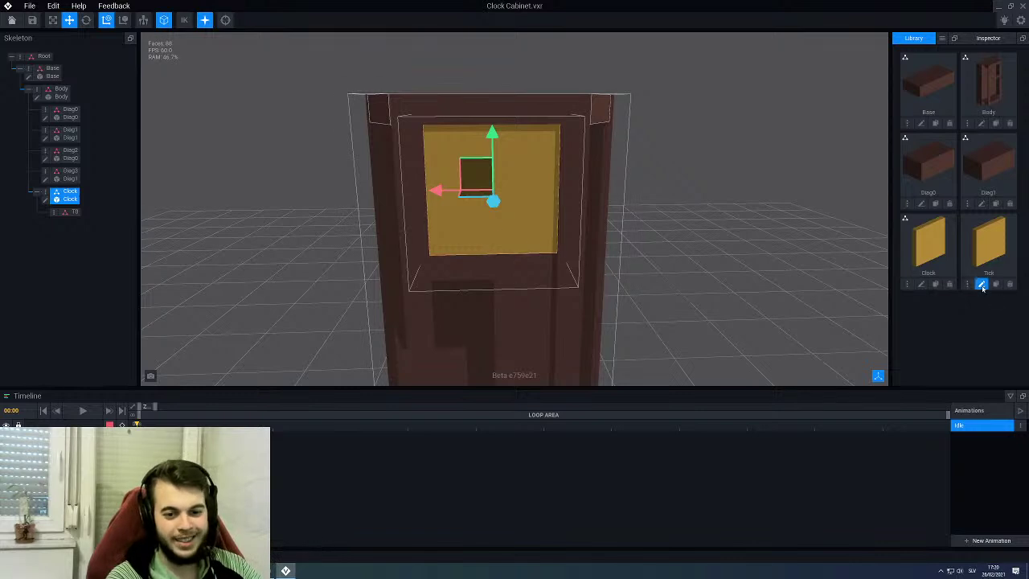
{"action": "left_click", "coordinate": [982, 284]}
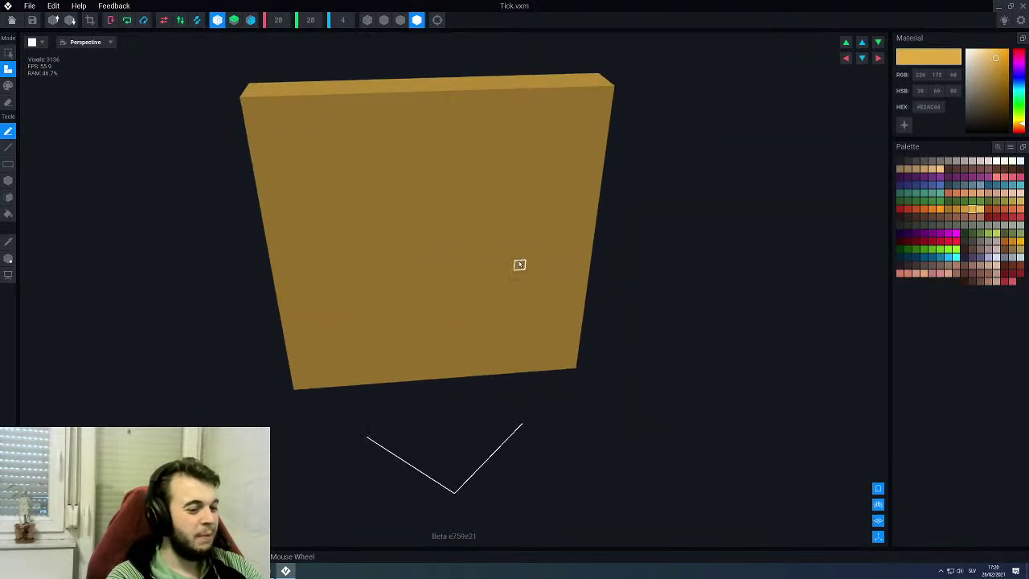
Step: Resize the Tick model to 1 × 4 × 1 voxels and pick the darker gold colour RGB 190, 133, 40
{"action": "left_click", "coordinate": [279, 20]}
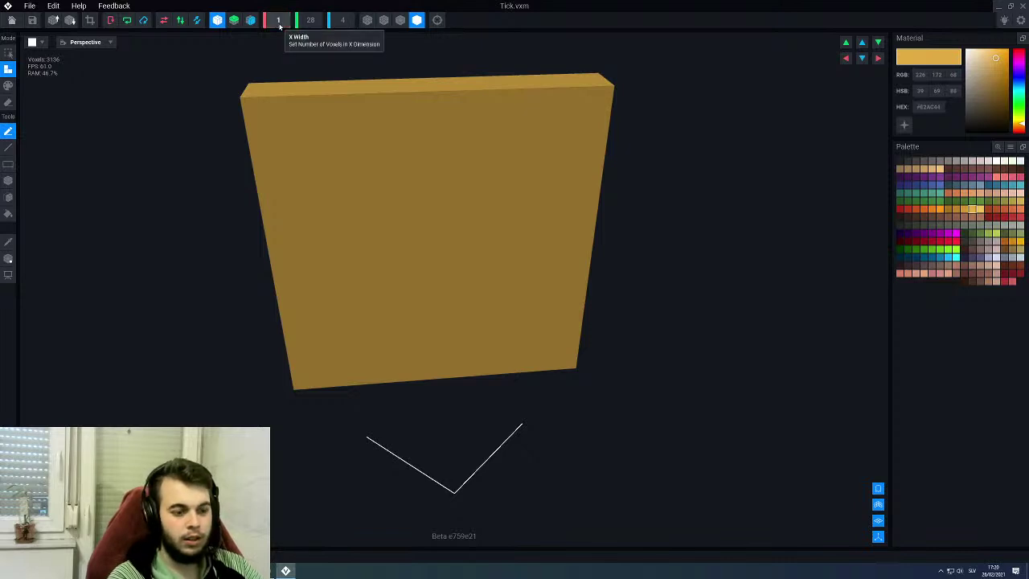
{"action": "type", "text": "1"}
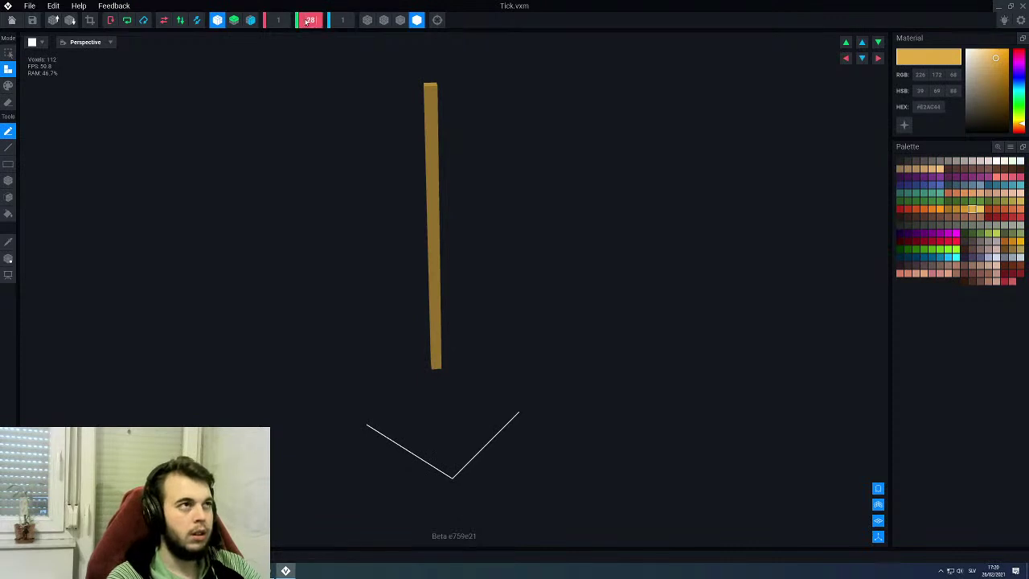
{"action": "left_click", "coordinate": [307, 20]}
{"action": "type", "text": "4"}
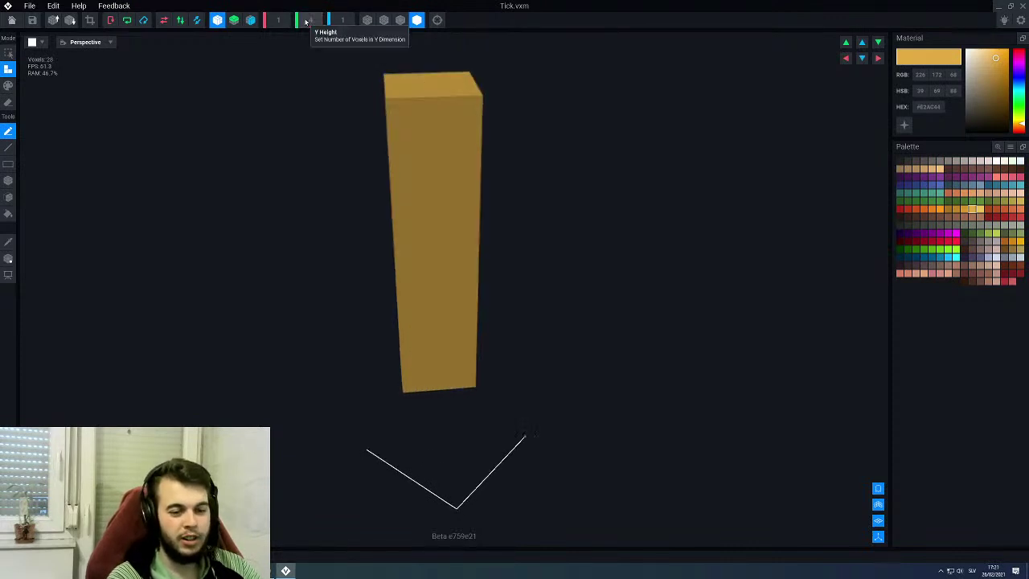
{"action": "left_click", "coordinate": [958, 210]}
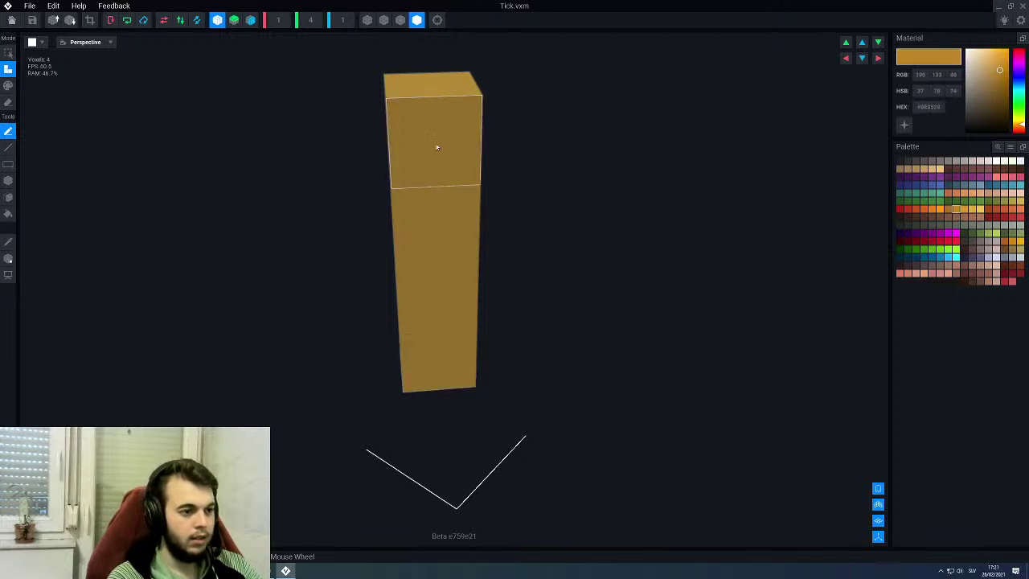
Step: Move the Tick model's pivot to 0.5 on X and align it with the bar along Z
{"action": "left_click", "coordinate": [7, 260]}
{"action": "scroll", "coordinate": [271, 363], "scroll_direction": "down", "scroll_amount": 15}
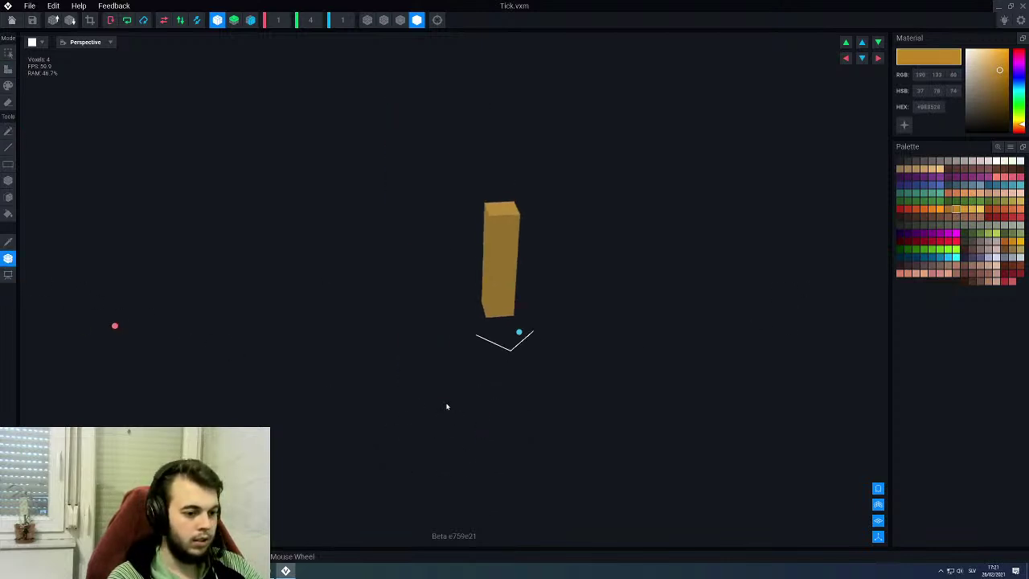
{"action": "left_click_drag", "start_coordinate": [338, 58], "coordinate": [384, 239]}
{"action": "left_click_drag", "start_coordinate": [280, 302], "coordinate": [449, 296]}
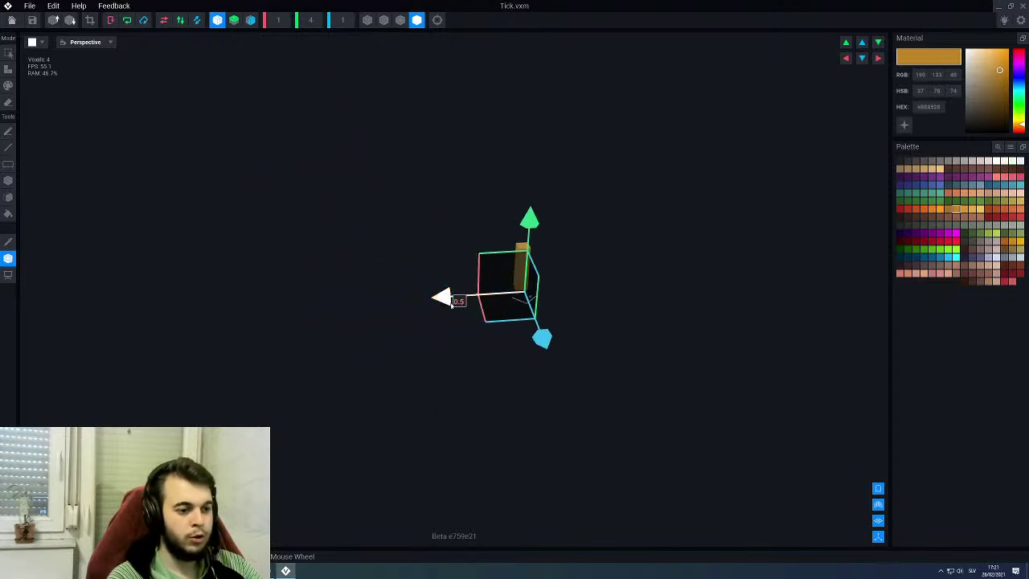
{"action": "left_click_drag", "start_coordinate": [546, 341], "coordinate": [538, 329]}
{"action": "left_click", "coordinate": [7, 264]}
Step: Paint the front of the tick bar in the darker gold with the Line tool
{"action": "scroll", "coordinate": [528, 303], "scroll_direction": "up", "scroll_amount": 6}
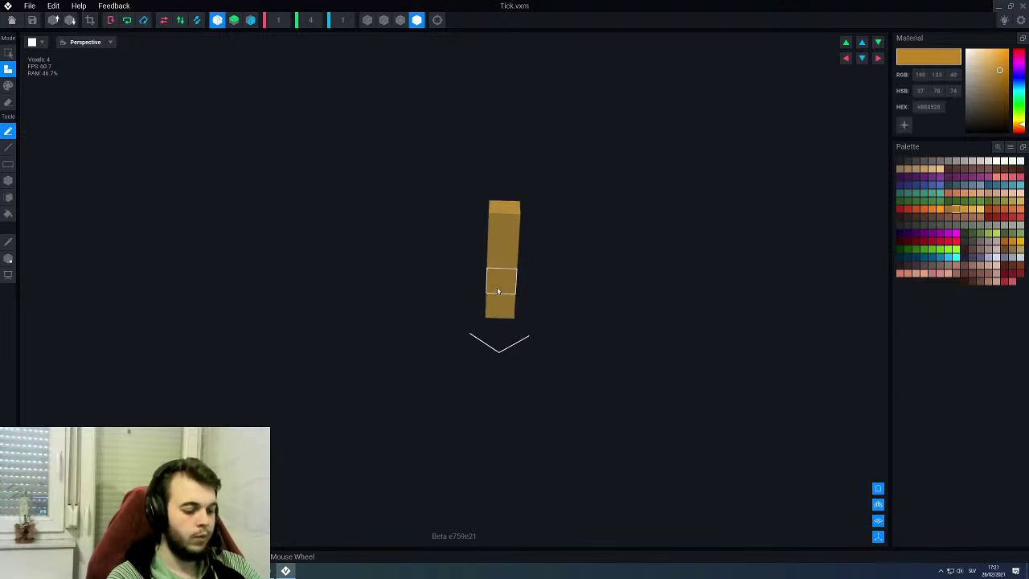
{"action": "key", "text": "p"}
{"action": "key", "text": "l"}
{"action": "left_click_drag", "start_coordinate": [502, 228], "coordinate": [505, 301]}
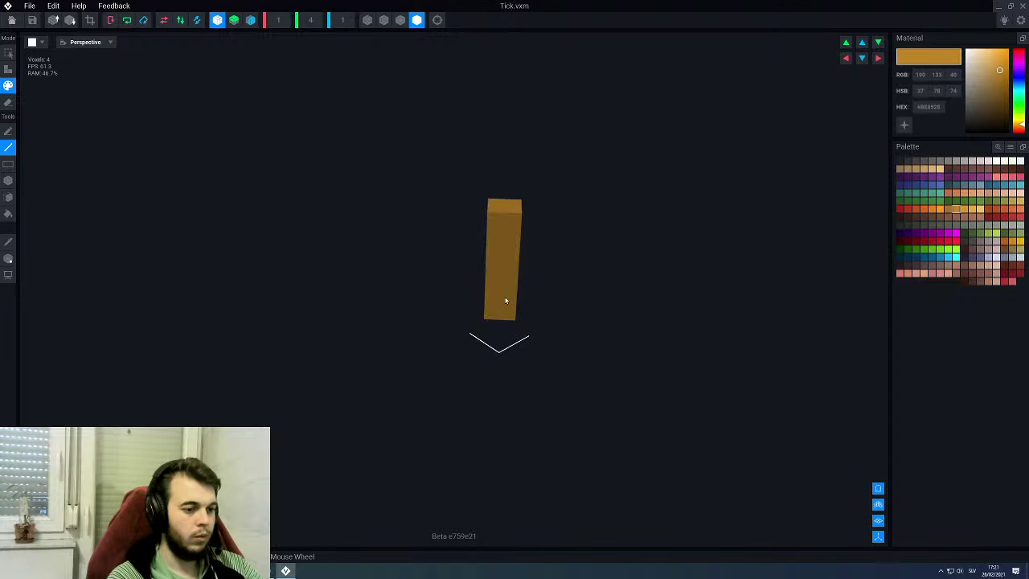
Step: Lower the tick's pivot along Y to below the bar, then return to the rig and save the changes to Tick.vxm
{"action": "left_click", "coordinate": [8, 259]}
{"action": "left_click_drag", "start_coordinate": [504, 228], "coordinate": [487, 319]}
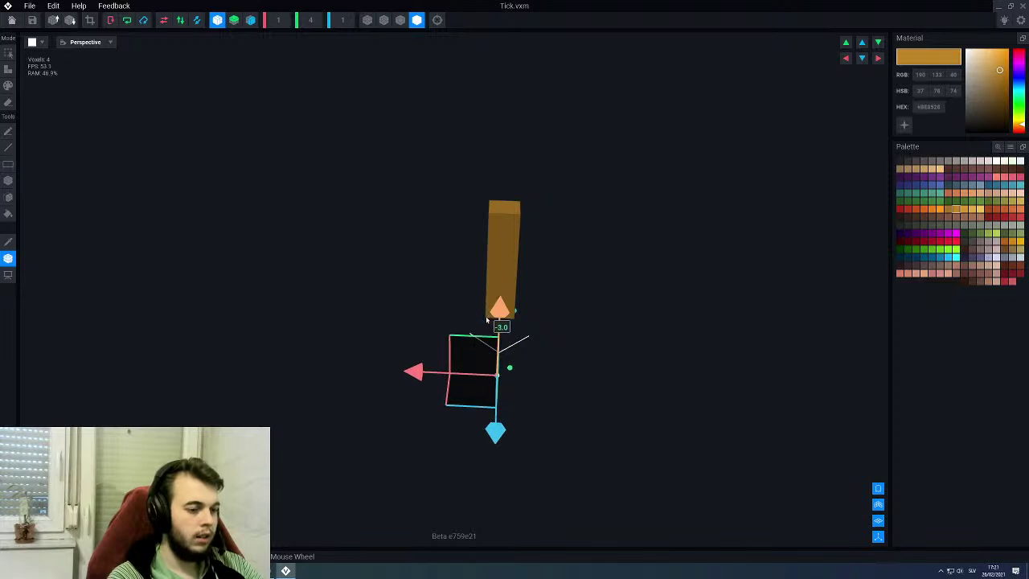
{"action": "left_click_drag", "start_coordinate": [497, 311], "coordinate": [490, 332]}
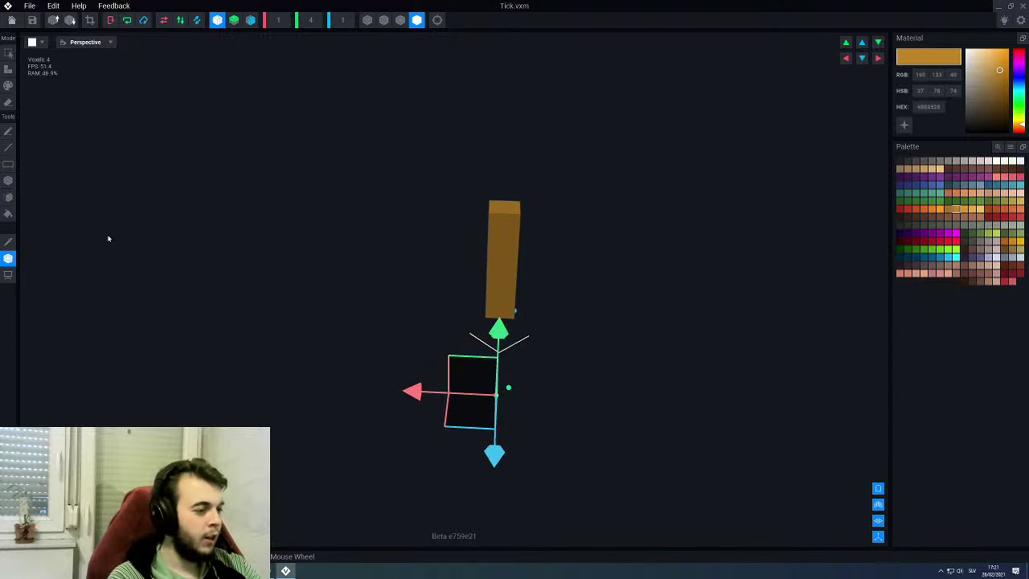
{"action": "left_click", "coordinate": [11, 19]}
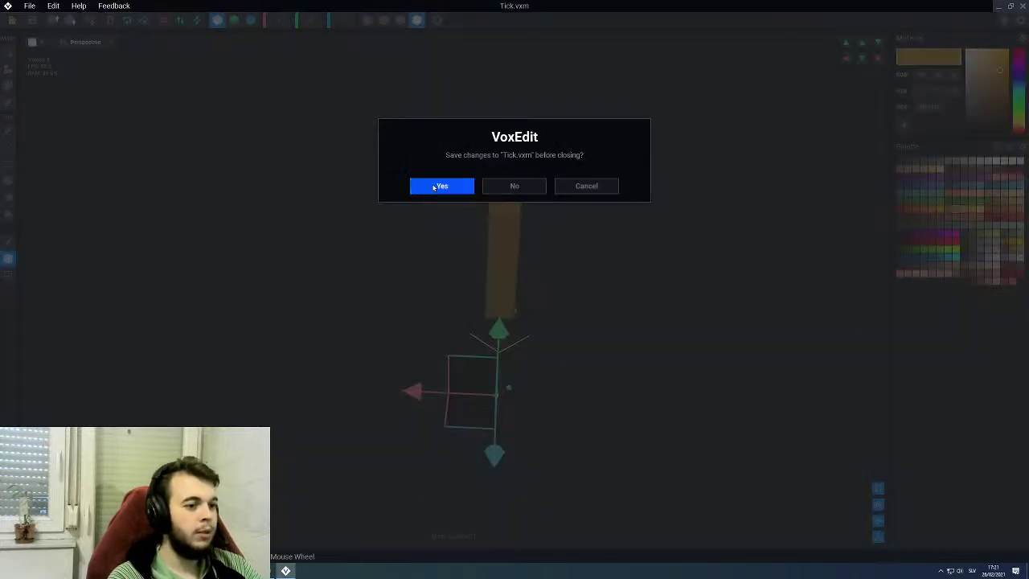
{"action": "left_click", "coordinate": [435, 186]}
Step: Assign the Tick model to node T0 and shift it along Z so it stands out from the clock face
{"action": "left_click", "coordinate": [67, 194]}
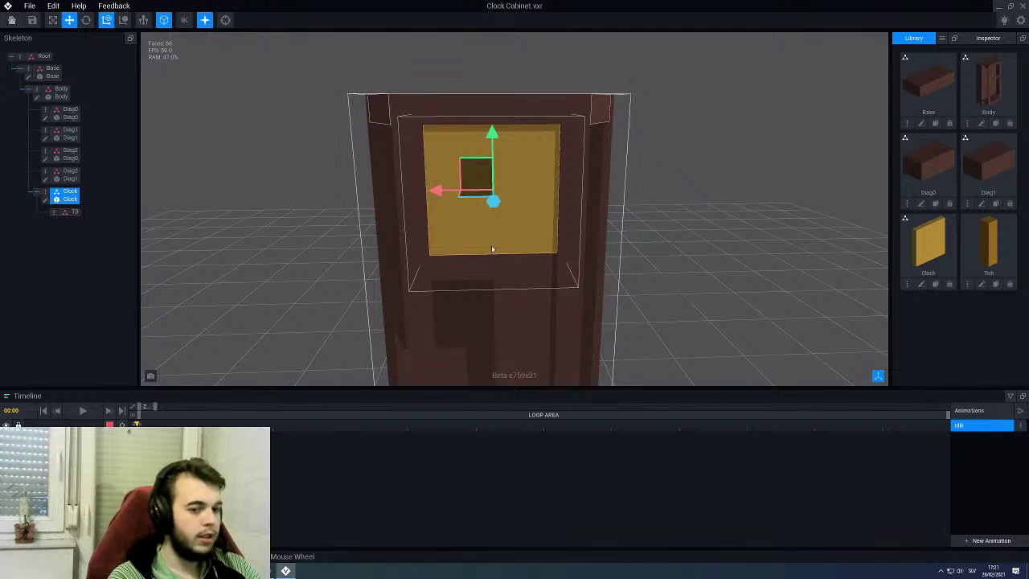
{"action": "left_click_drag", "start_coordinate": [981, 248], "coordinate": [72, 215]}
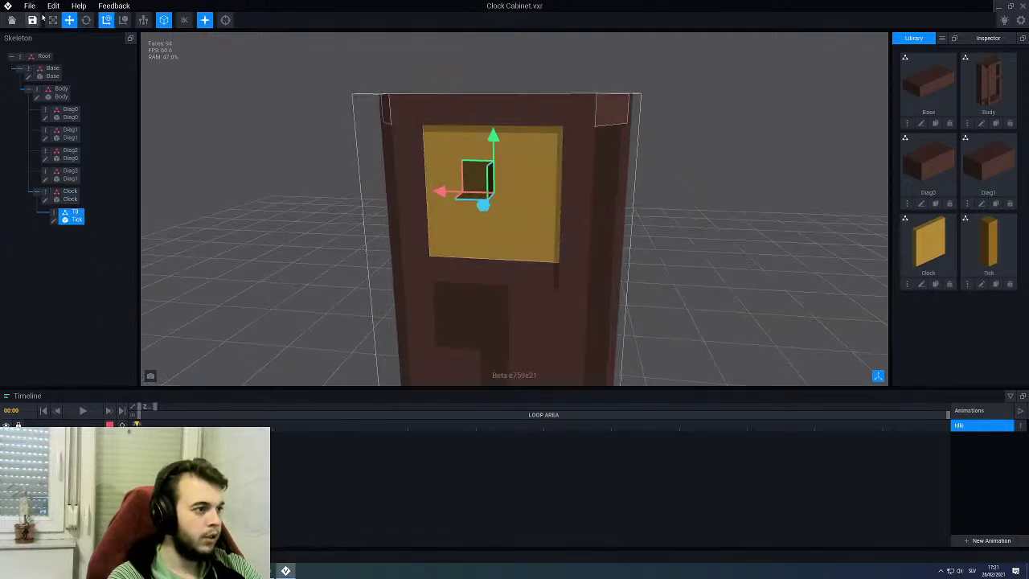
{"action": "right_click_drag", "start_coordinate": [508, 177], "coordinate": [422, 177]}
{"action": "left_click_drag", "start_coordinate": [416, 215], "coordinate": [404, 217]}
{"action": "right_click_drag", "start_coordinate": [412, 154], "coordinate": [434, 209]}
{"action": "scroll", "coordinate": [489, 176], "scroll_direction": "up", "scroll_amount": 6}
{"action": "mouse_move", "coordinate": [522, 191]}
{"action": "right_mouse_down"}
{"action": "mouse_move", "coordinate": [437, 209]}
{"action": "mouse_move", "coordinate": [519, 190]}
{"action": "right_mouse_up"}
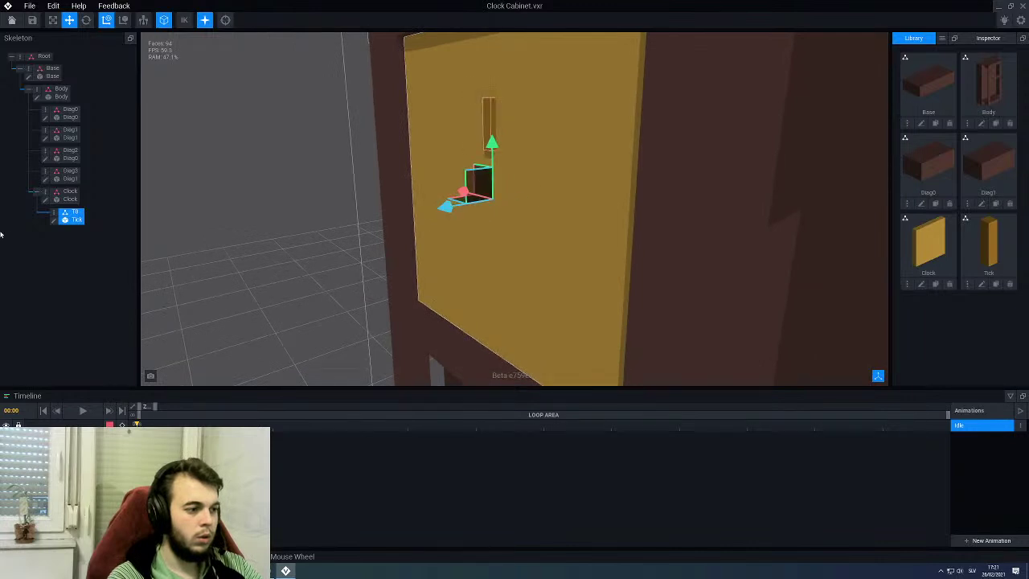
Step: Duplicate node T0 as T1 and parent the duplicate to T0
{"action": "right_click", "coordinate": [53, 213]}
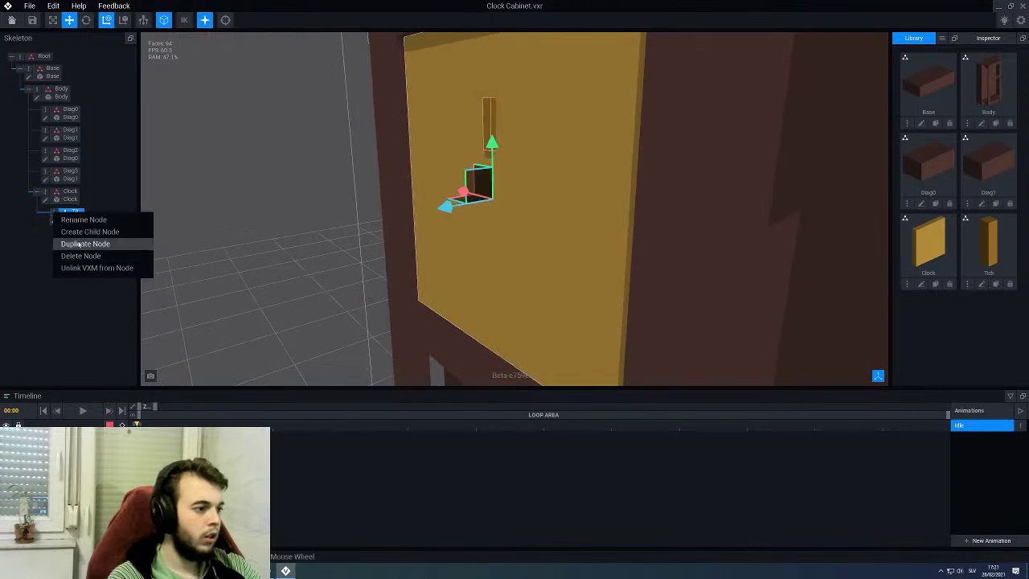
{"action": "left_click", "coordinate": [81, 245]}
{"action": "type", "text": "T1"}
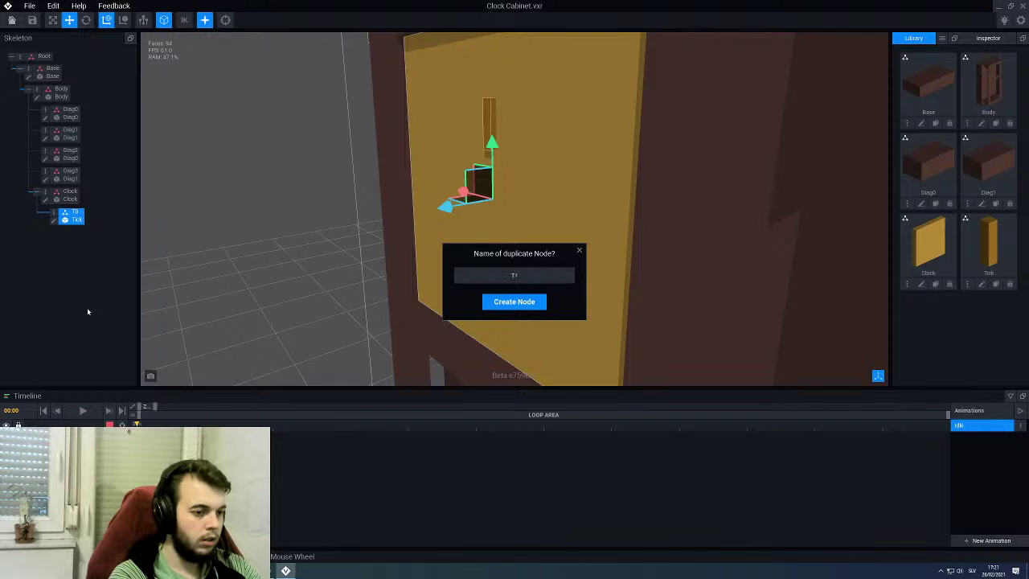
{"action": "key", "text": "Return"}
{"action": "left_click_drag", "start_coordinate": [71, 236], "coordinate": [75, 218]}
{"action": "scroll", "coordinate": [118, 226], "scroll_direction": "down", "scroll_amount": 1}
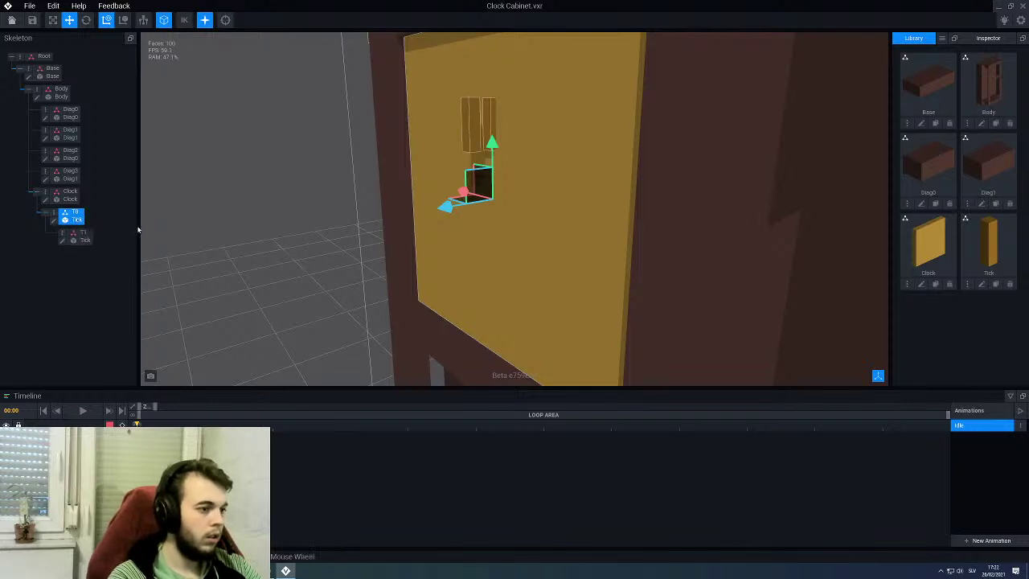
Step: Move node T1 along Z to position 0.0 so it lines up with T0
{"action": "left_click", "coordinate": [79, 236]}
{"action": "mouse_move", "coordinate": [278, 211]}
{"action": "middle_mouse_down"}
{"action": "mouse_move", "coordinate": [442, 211]}
{"action": "mouse_move", "coordinate": [283, 209]}
{"action": "middle_mouse_up"}
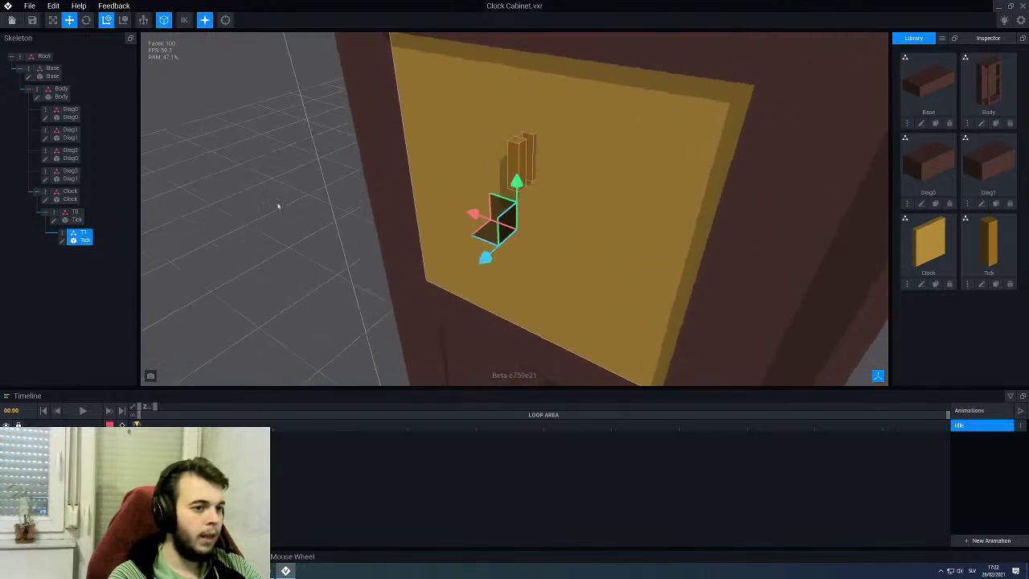
{"action": "left_click_drag", "start_coordinate": [499, 264], "coordinate": [505, 248]}
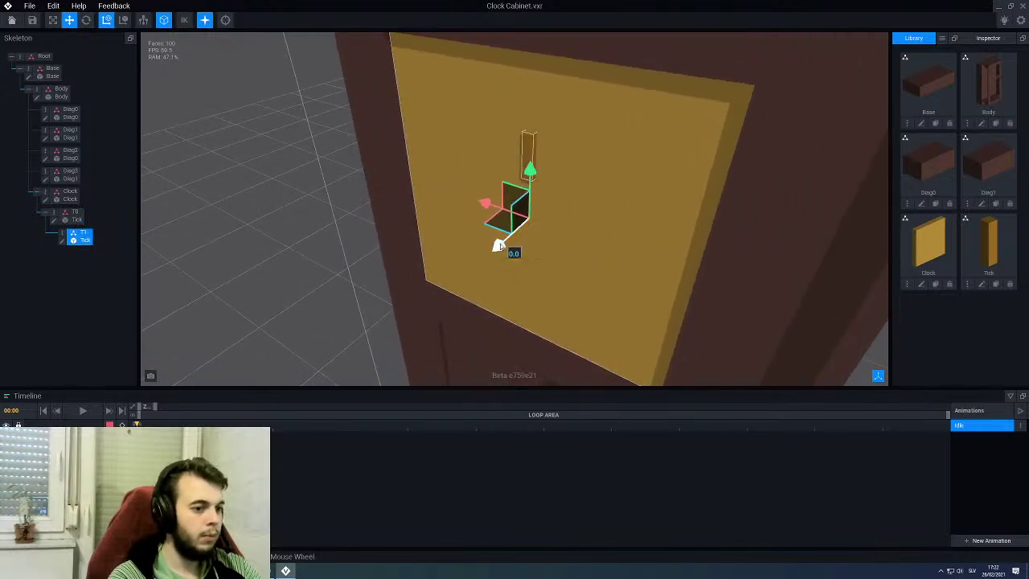
Step: Rotate node T1 clockwise about its Z axis to the one o'clock position on the clock face
{"action": "left_click", "coordinate": [86, 20]}
{"action": "middle_click_drag", "start_coordinate": [464, 184], "coordinate": [553, 185]}
{"action": "left_click_drag", "start_coordinate": [566, 181], "coordinate": [597, 199]}
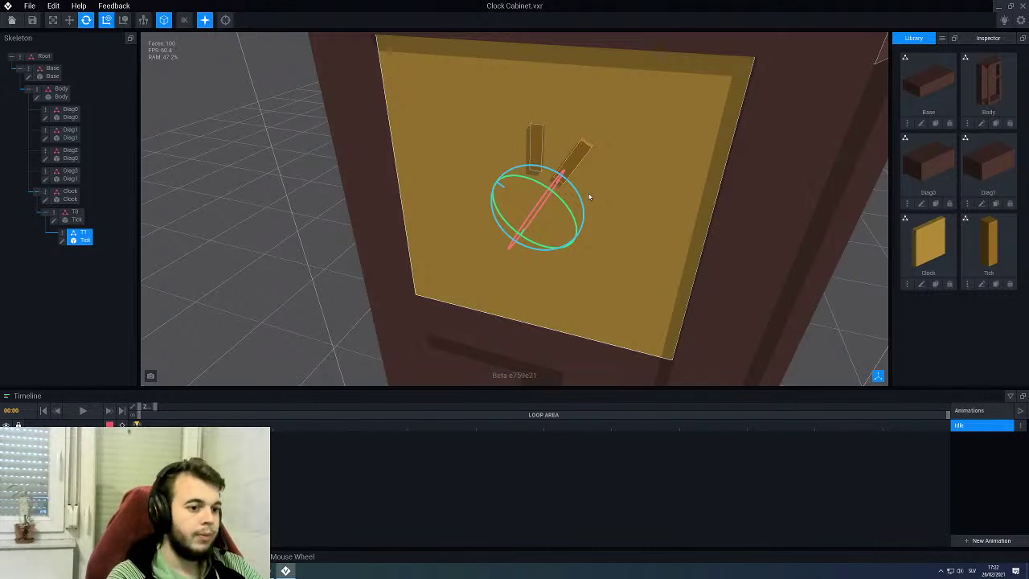
{"action": "right_click_drag", "start_coordinate": [577, 195], "coordinate": [576, 195]}
{"action": "middle_click_drag", "start_coordinate": [594, 197], "coordinate": [576, 191]}
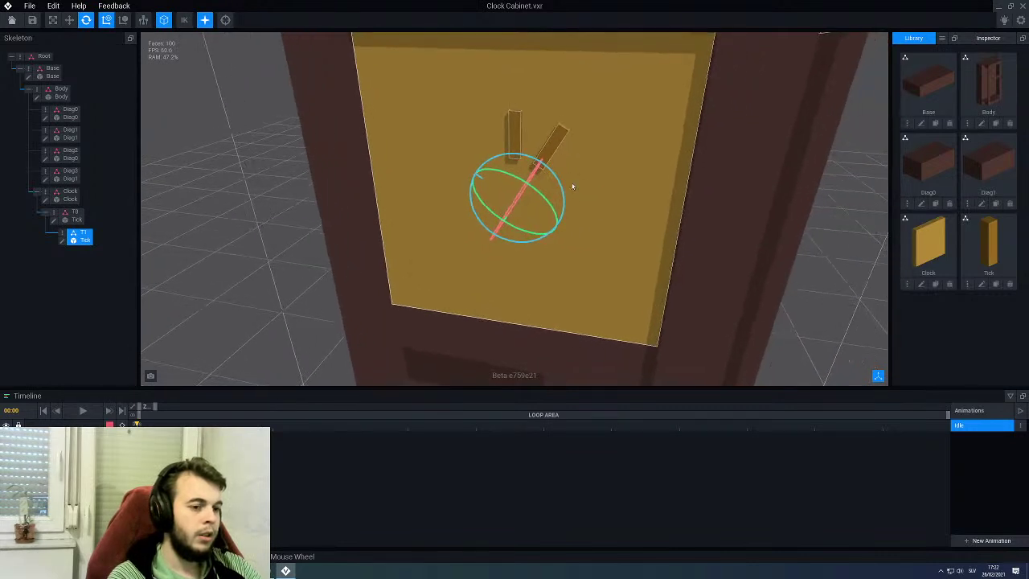
Step: Duplicate node T1 as T2 and parent the duplicate to T1
{"action": "right_click", "coordinate": [63, 234]}
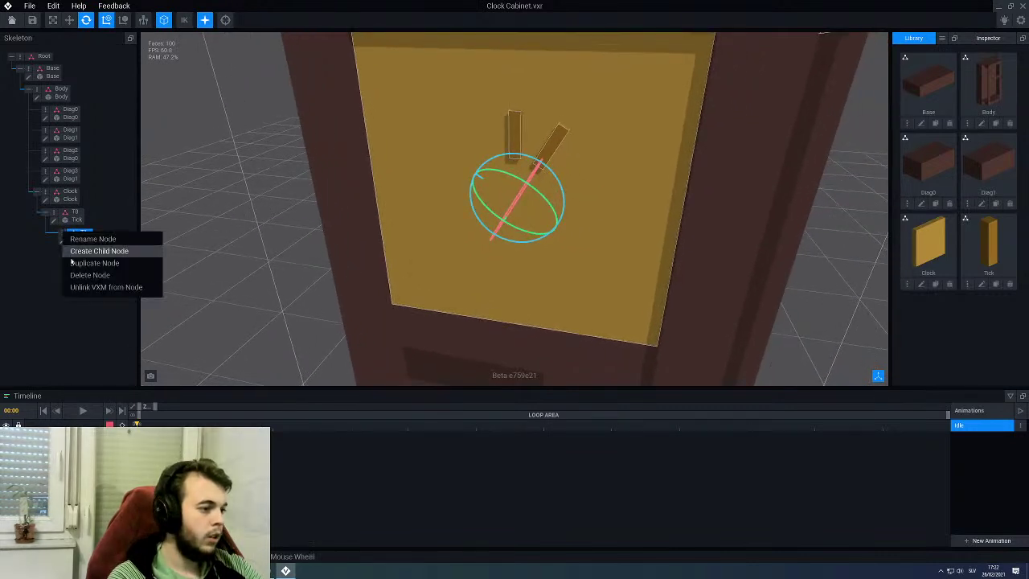
{"action": "left_click", "coordinate": [89, 261]}
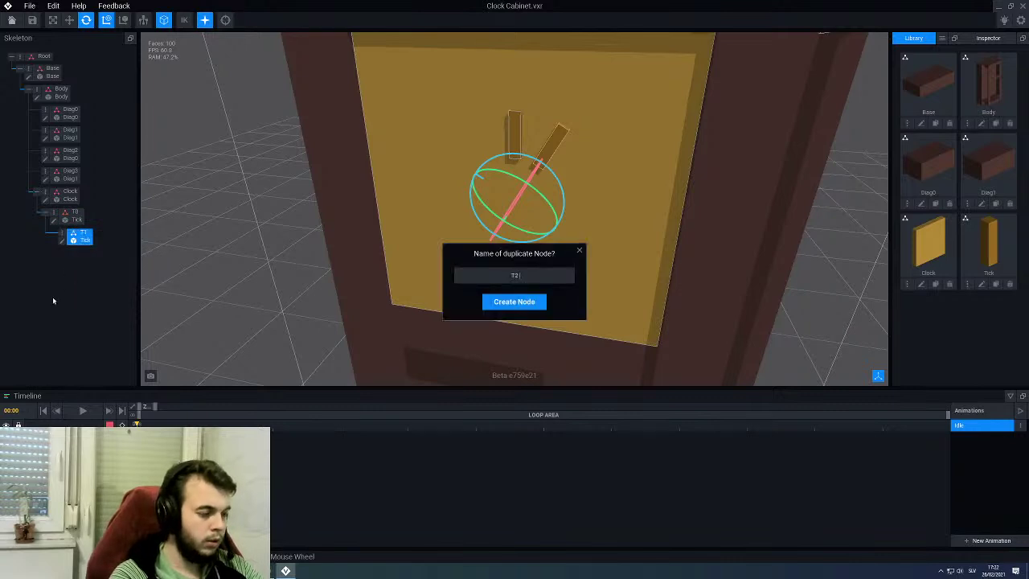
{"action": "key", "text": "Return"}
{"action": "left_click_drag", "start_coordinate": [81, 256], "coordinate": [85, 238]}
{"action": "scroll", "coordinate": [500, 206], "scroll_direction": "down", "scroll_amount": 1}
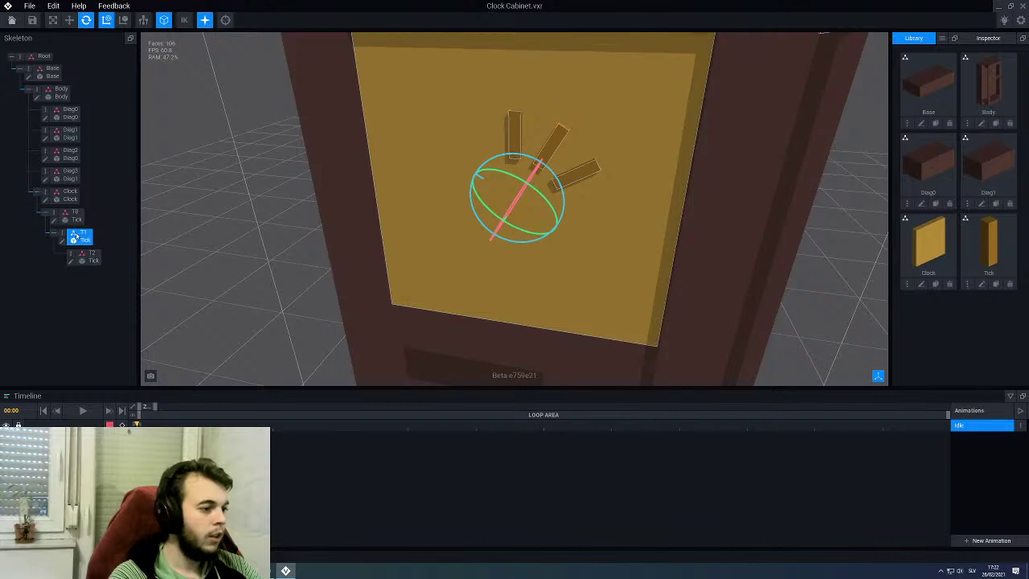
Step: Duplicate node T1 together with its child as T3 and parent T3 to T2 to continue the ring of ticks
{"action": "right_click", "coordinate": [63, 234]}
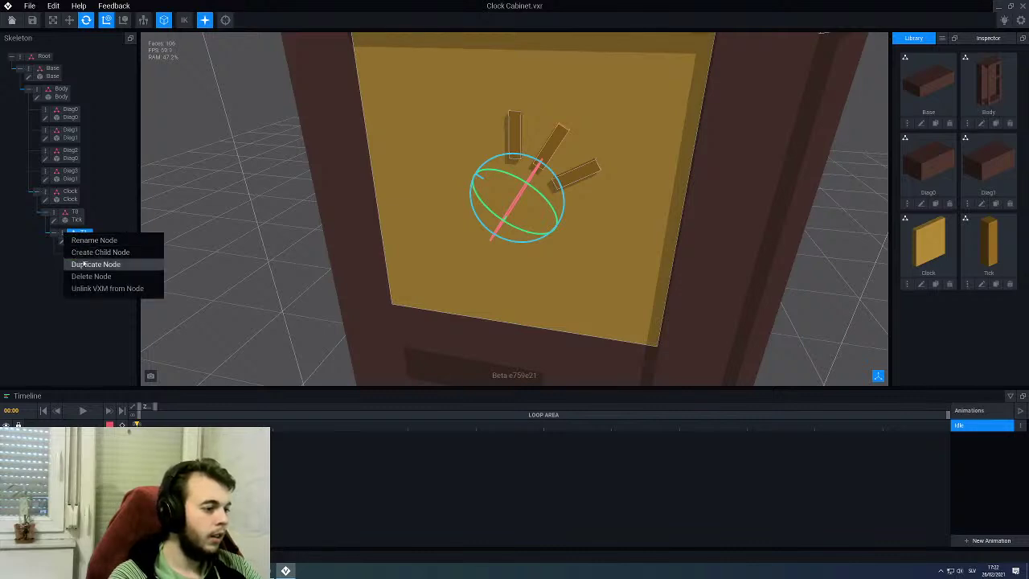
{"action": "left_click", "coordinate": [84, 264]}
{"action": "type", "text": "T3"}
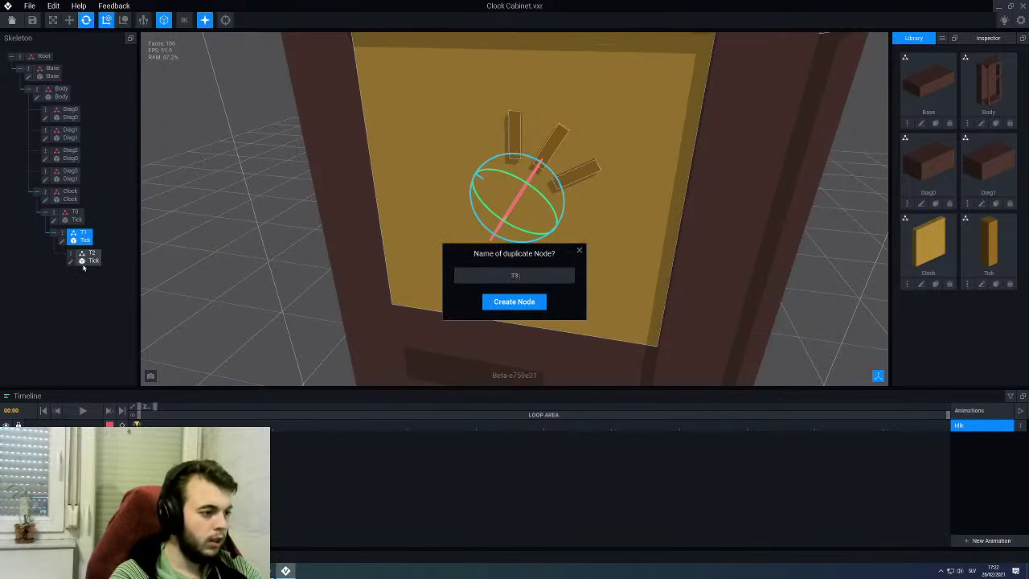
{"action": "key", "text": "Return"}
{"action": "left_click", "coordinate": [89, 299]}
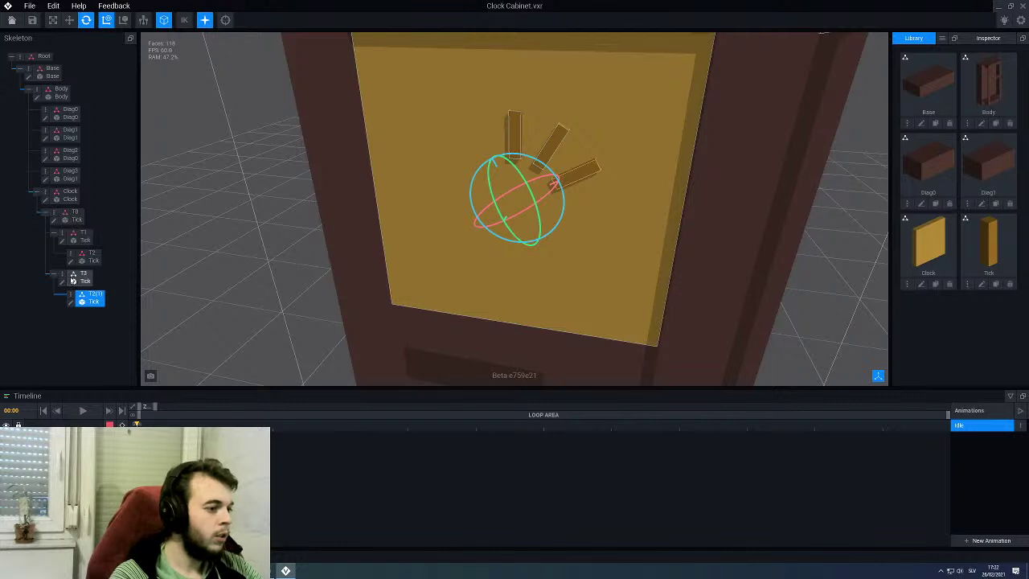
{"action": "left_click_drag", "start_coordinate": [83, 275], "coordinate": [90, 257]}
{"action": "right_click_drag", "start_coordinate": [402, 221], "coordinate": [472, 177]}
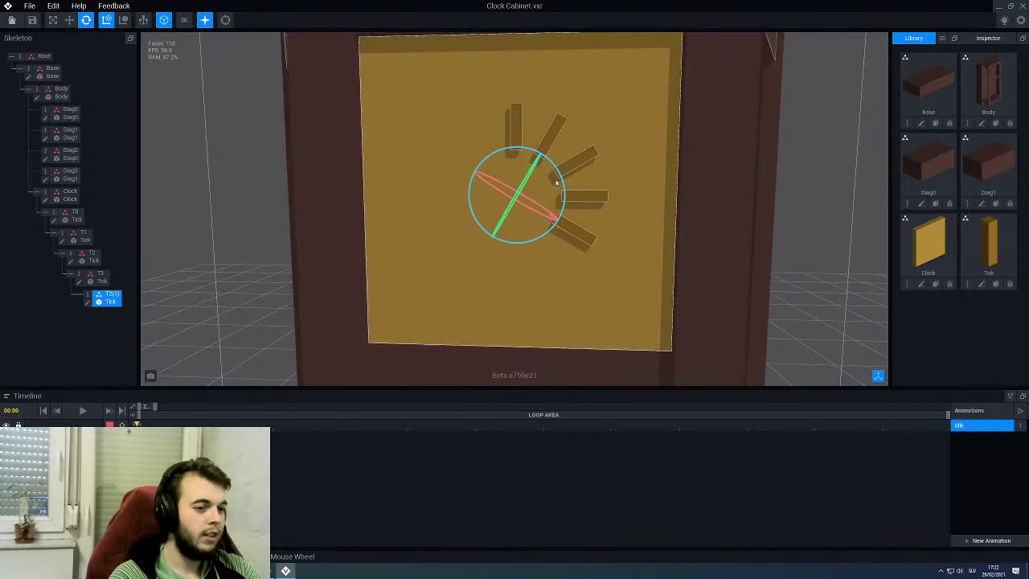
{"action": "scroll", "coordinate": [619, 187], "scroll_direction": "down", "scroll_amount": 3}
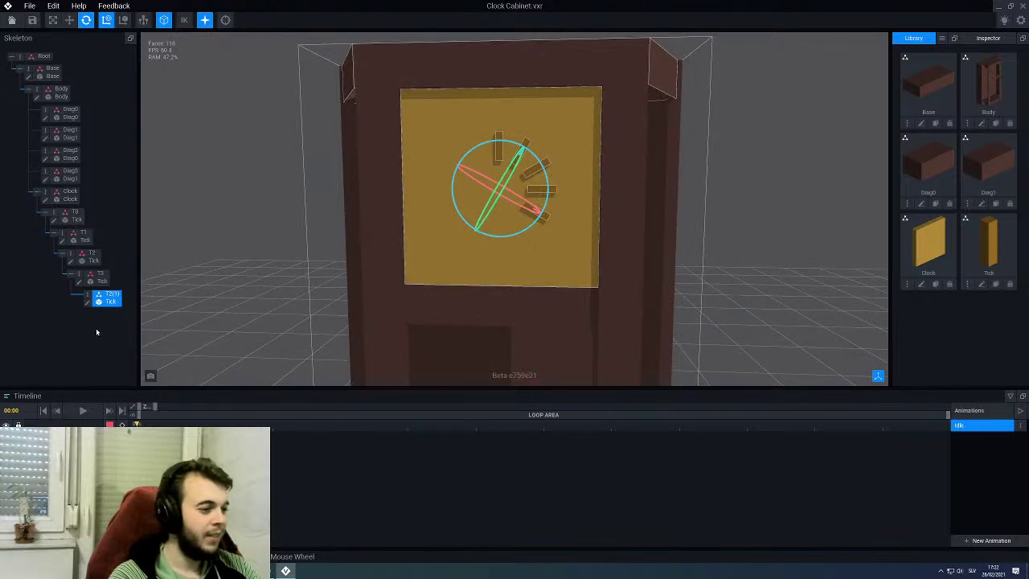
{"action": "left_click", "coordinate": [61, 234]}
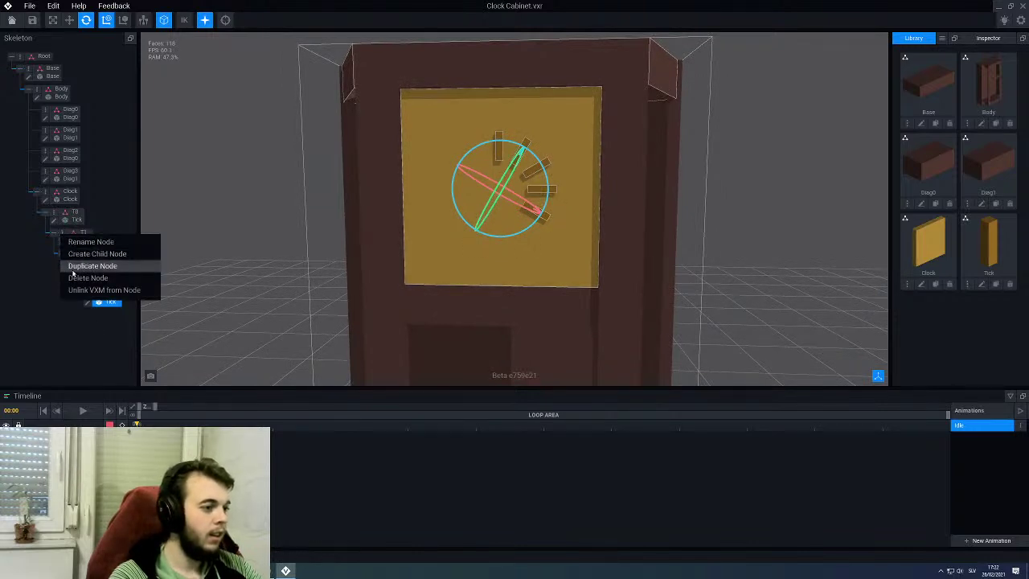
{"action": "left_click", "coordinate": [72, 267]}
{"action": "key", "text": "Escape"}
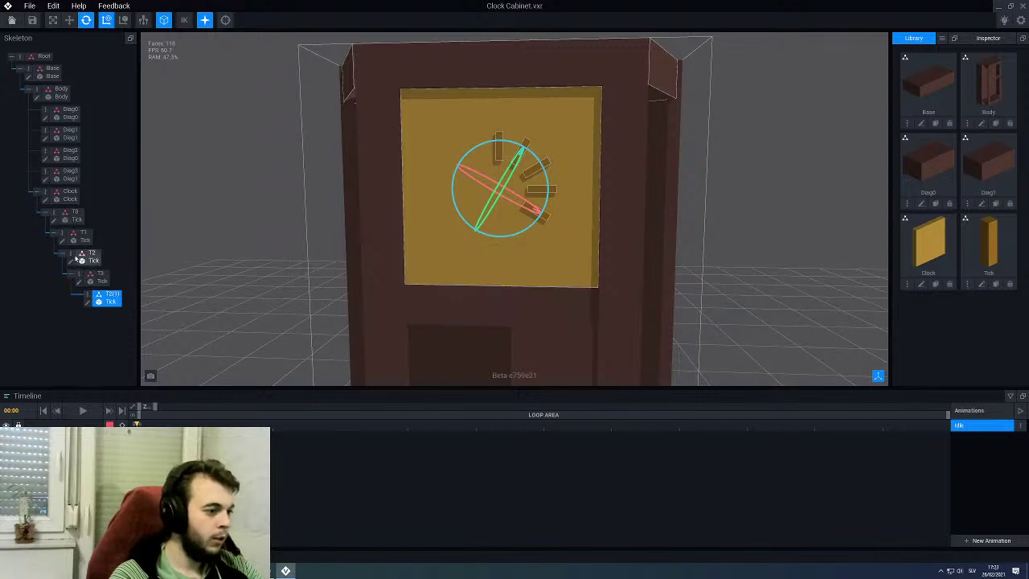
Step: Duplicate node T1 together with all its nested tick nodes, naming the duplicate T4
{"action": "left_click", "coordinate": [74, 235]}
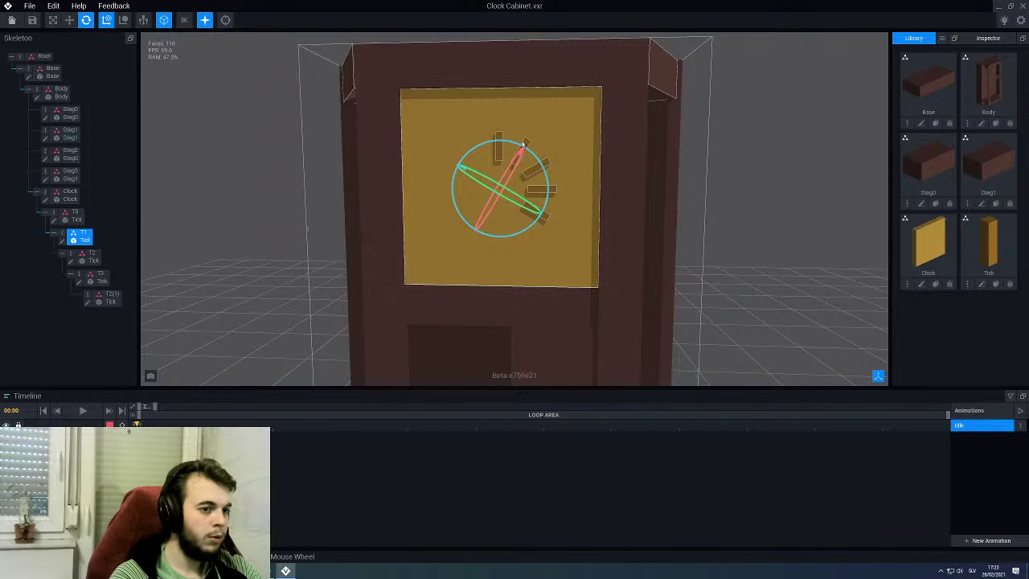
{"action": "right_click", "coordinate": [61, 233]}
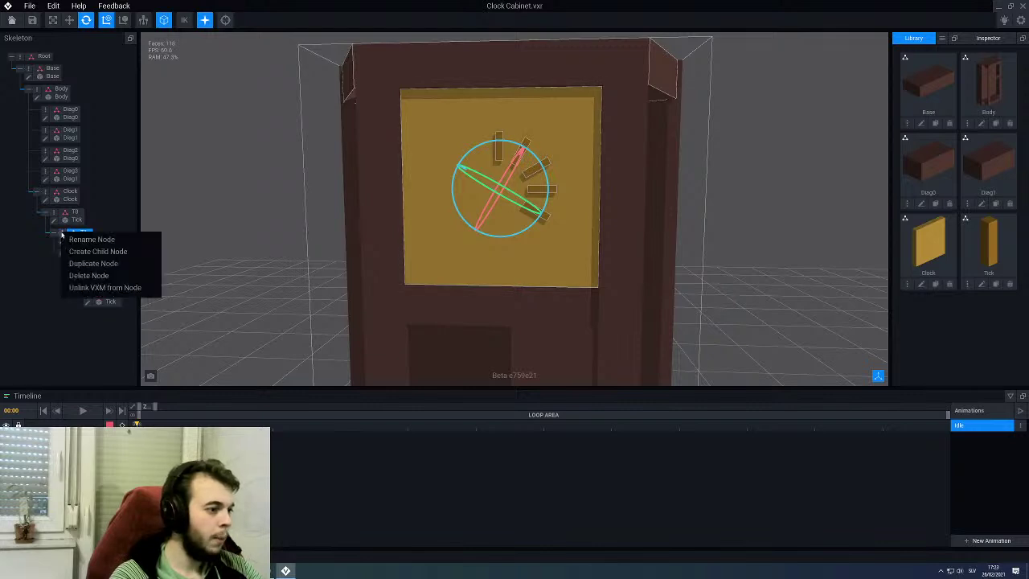
{"action": "left_click", "coordinate": [80, 262]}
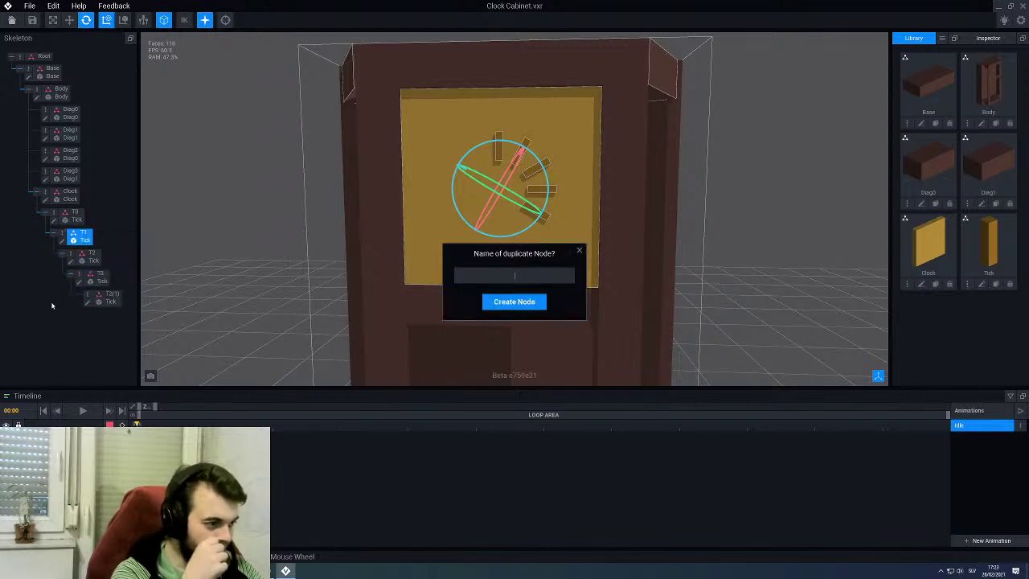
{"action": "type", "text": "T4"}
{"action": "key", "text": "Return"}
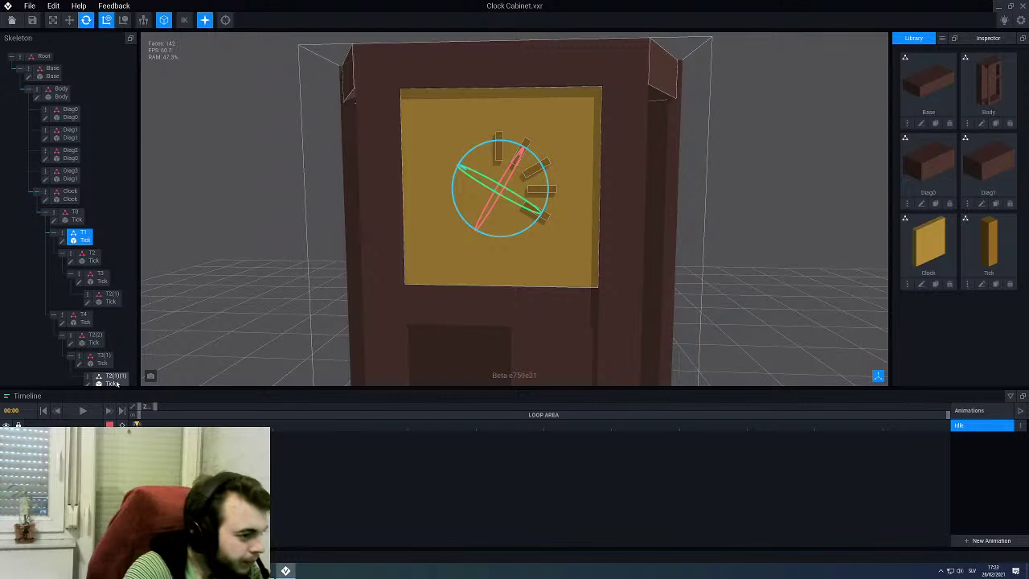
Step: Parent node T4 and its children to T2(1), the last tick of the original chain
{"action": "left_click", "coordinate": [98, 338]}
{"action": "scroll", "coordinate": [98, 339], "scroll_direction": "up", "scroll_amount": 1}
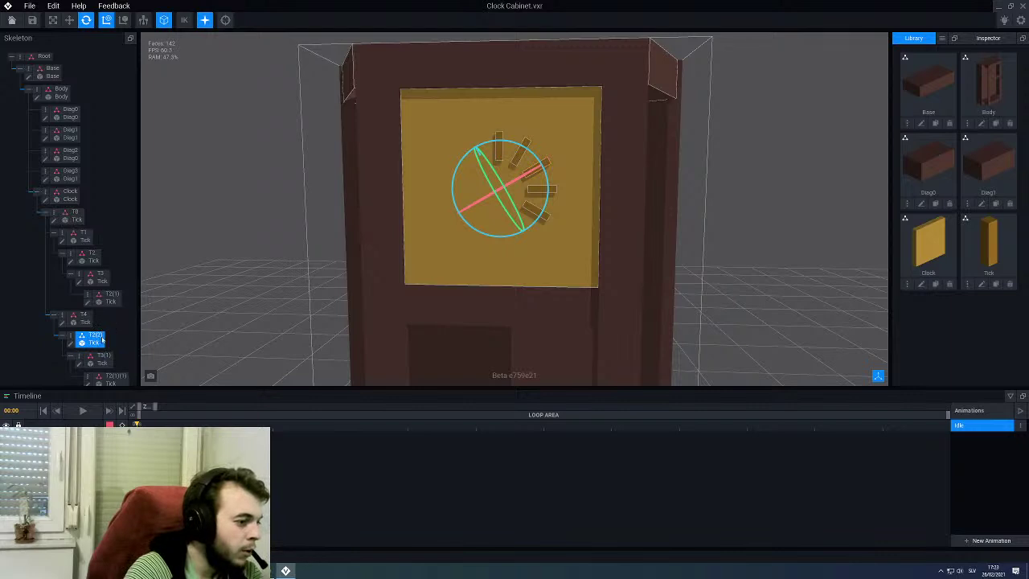
{"action": "left_click", "coordinate": [112, 378]}
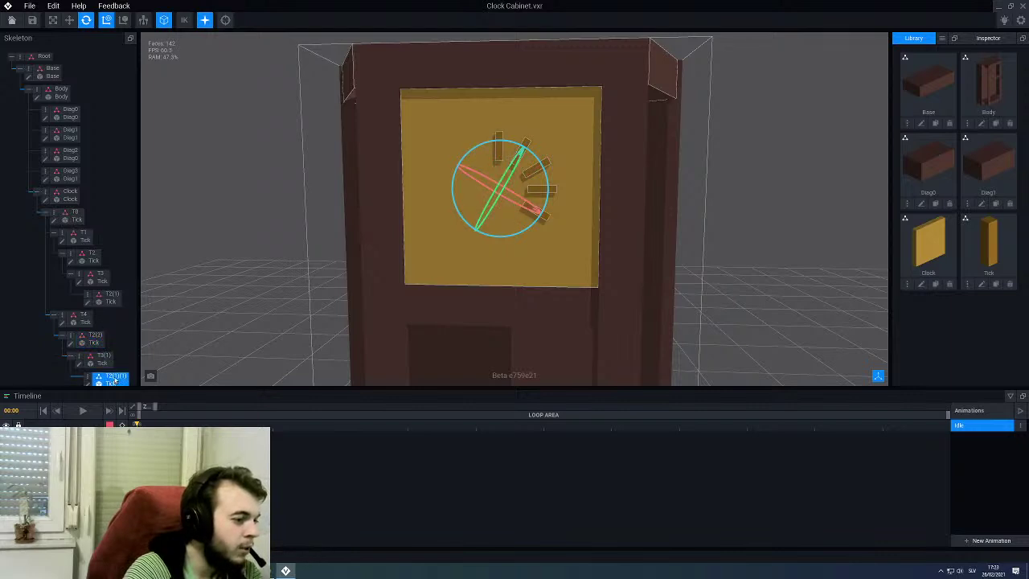
{"action": "left_click_drag", "start_coordinate": [81, 315], "coordinate": [110, 298]}
{"action": "left_click", "coordinate": [111, 300]}
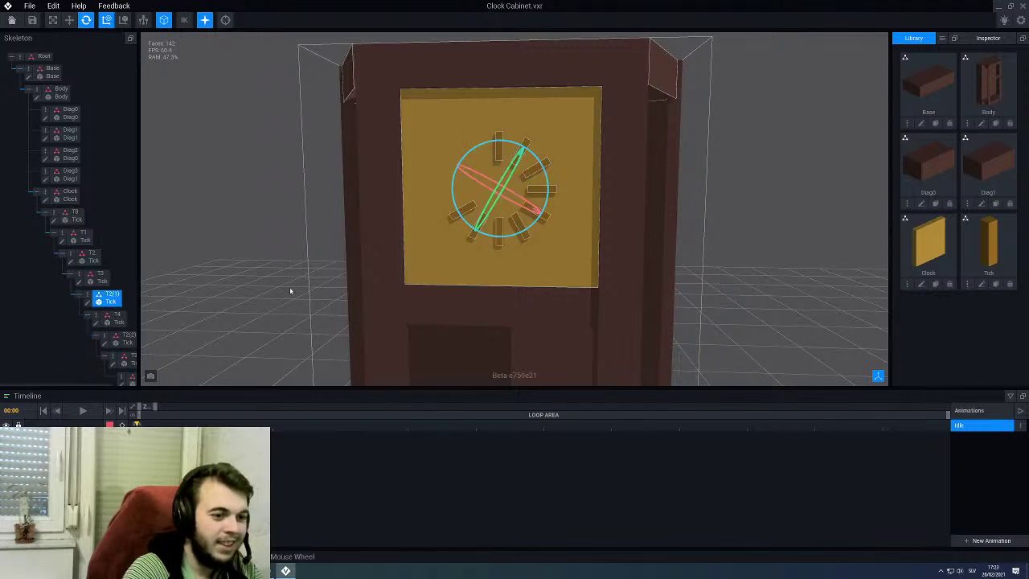
Step: Duplicate node T2(2) with its children as T5 and parent T5 to the chain's last tick to complete the twelve-mark ring
{"action": "scroll", "coordinate": [124, 274], "scroll_direction": "right", "scroll_amount": 2}
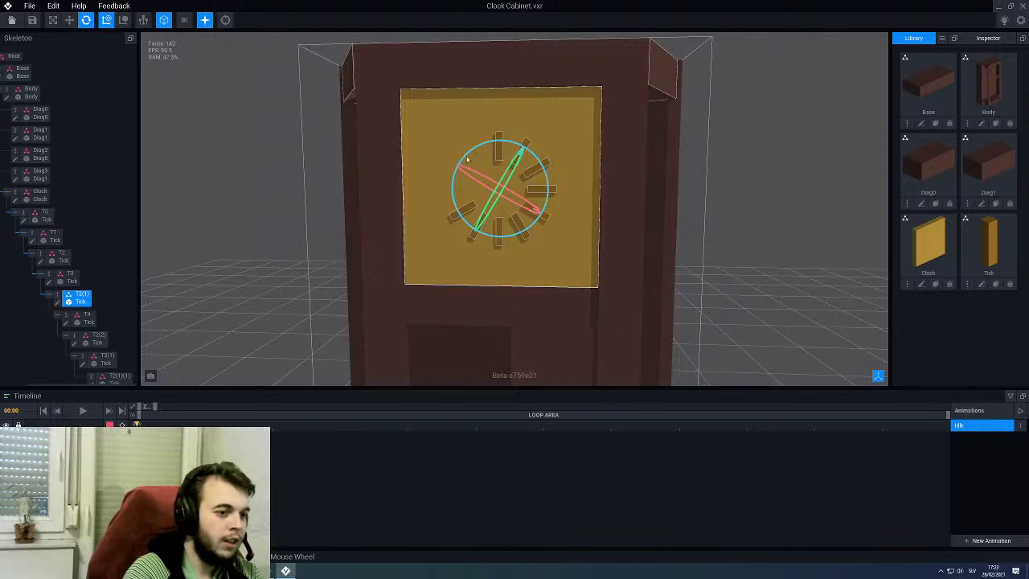
{"action": "right_click", "coordinate": [71, 339]}
{"action": "left_click", "coordinate": [88, 368]}
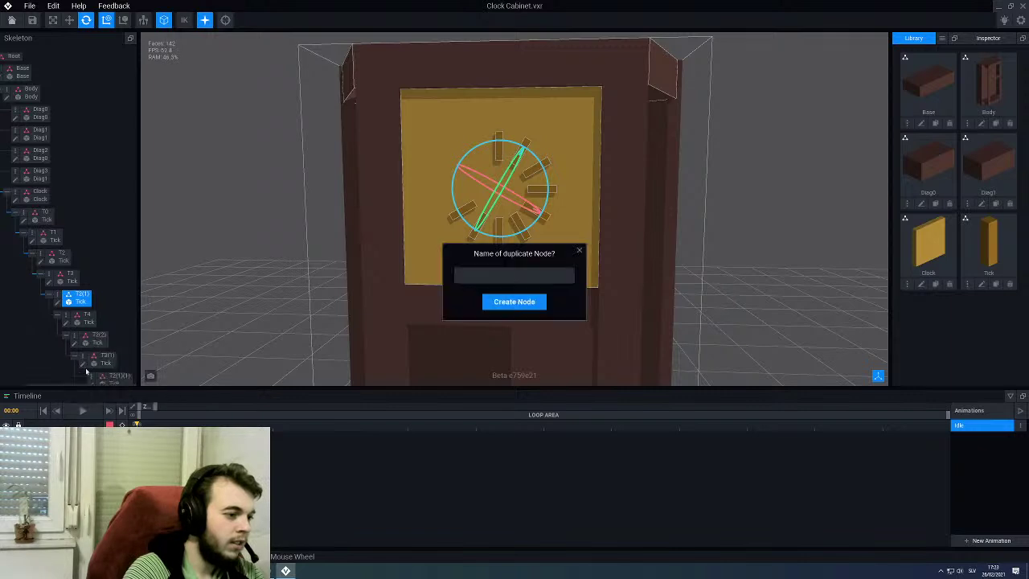
{"action": "type", "text": "T5"}
{"action": "key", "text": "Return"}
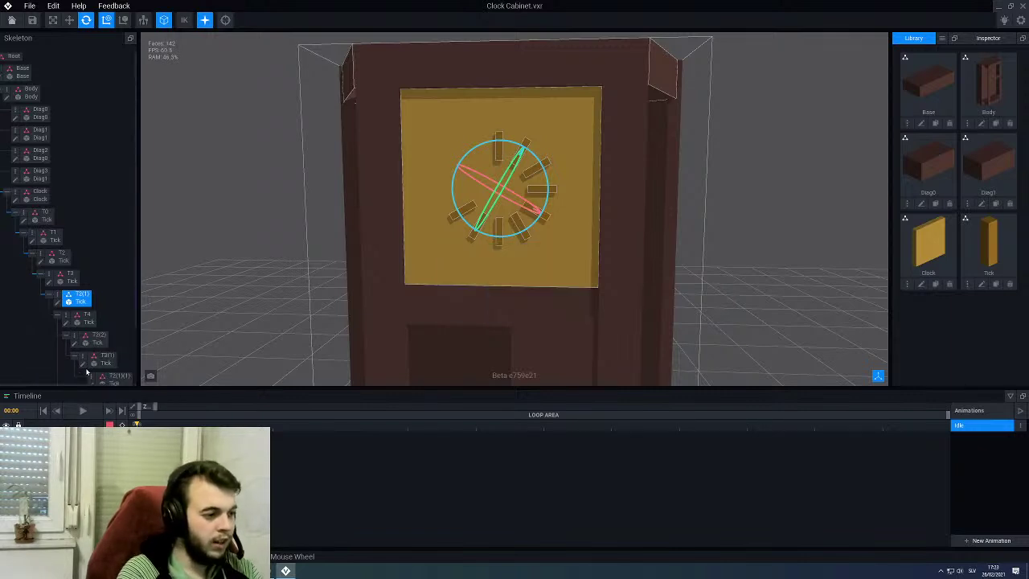
{"action": "left_click_drag", "start_coordinate": [136, 344], "coordinate": [133, 315]}
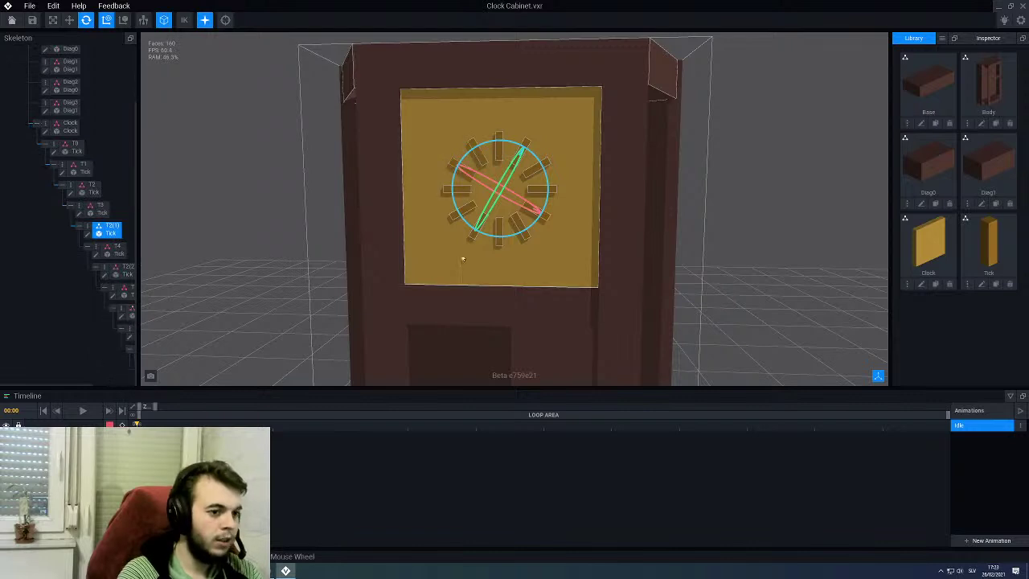
{"action": "right_click_drag", "start_coordinate": [475, 193], "coordinate": [483, 186]}
{"action": "middle_click_drag", "start_coordinate": [483, 186], "coordinate": [483, 185]}
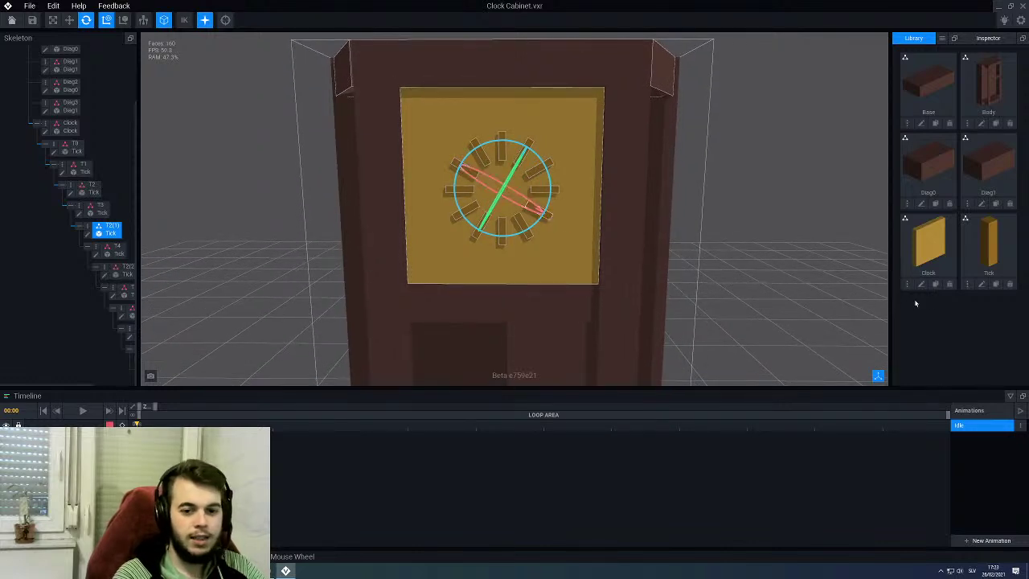
Step: Lower the pivot of the Tick model along Y to spread the marks outward from the dial's centre, and save the model
{"action": "left_click", "coordinate": [71, 148]}
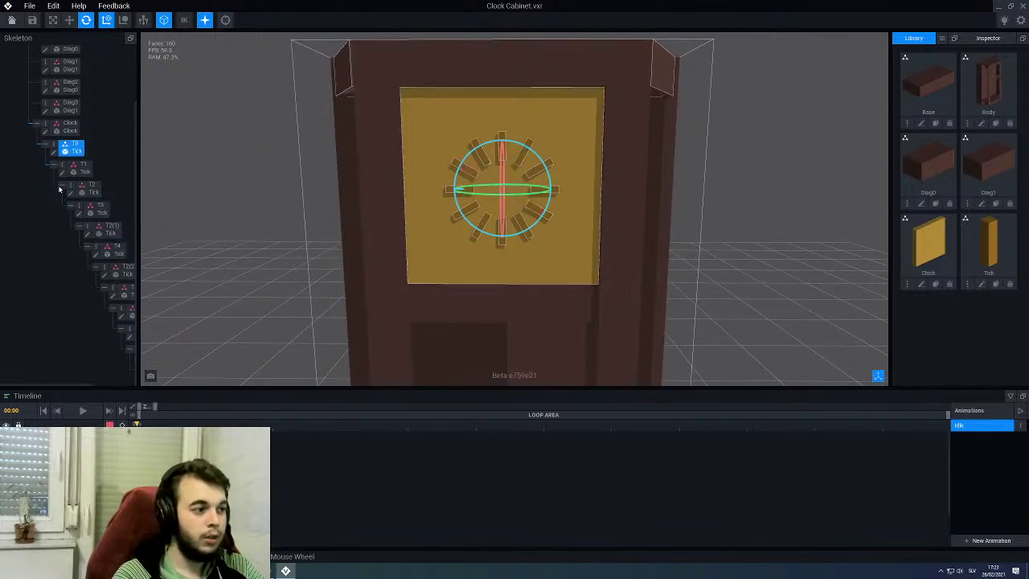
{"action": "left_click", "coordinate": [54, 152]}
{"action": "scroll", "coordinate": [459, 295], "scroll_direction": "down", "scroll_amount": 5}
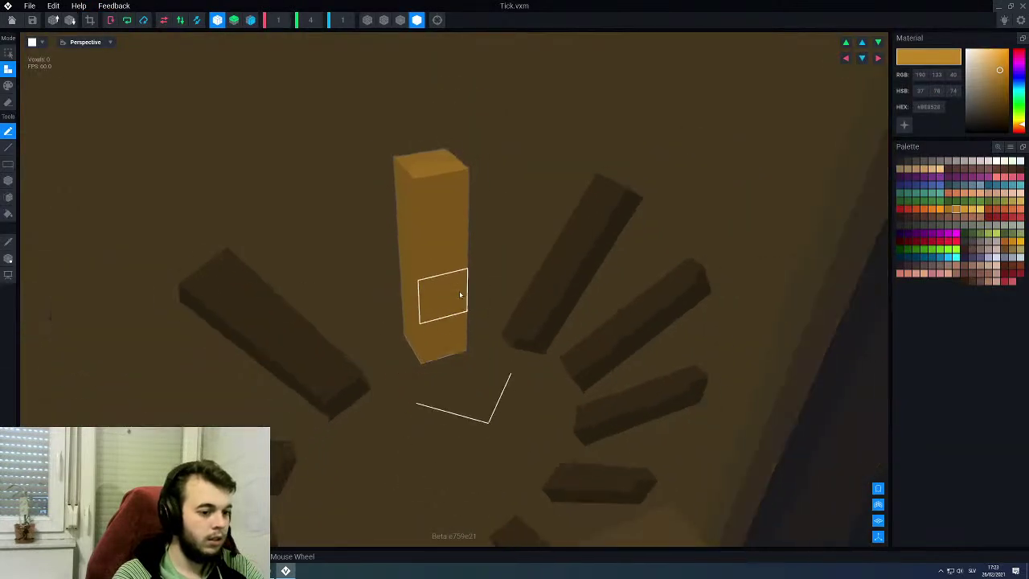
{"action": "scroll", "coordinate": [456, 299], "scroll_direction": "down", "scroll_amount": 5}
{"action": "middle_click_drag", "start_coordinate": [456, 299], "coordinate": [428, 306]}
{"action": "left_click", "coordinate": [8, 258]}
{"action": "middle_click_drag", "start_coordinate": [487, 348], "coordinate": [461, 339]}
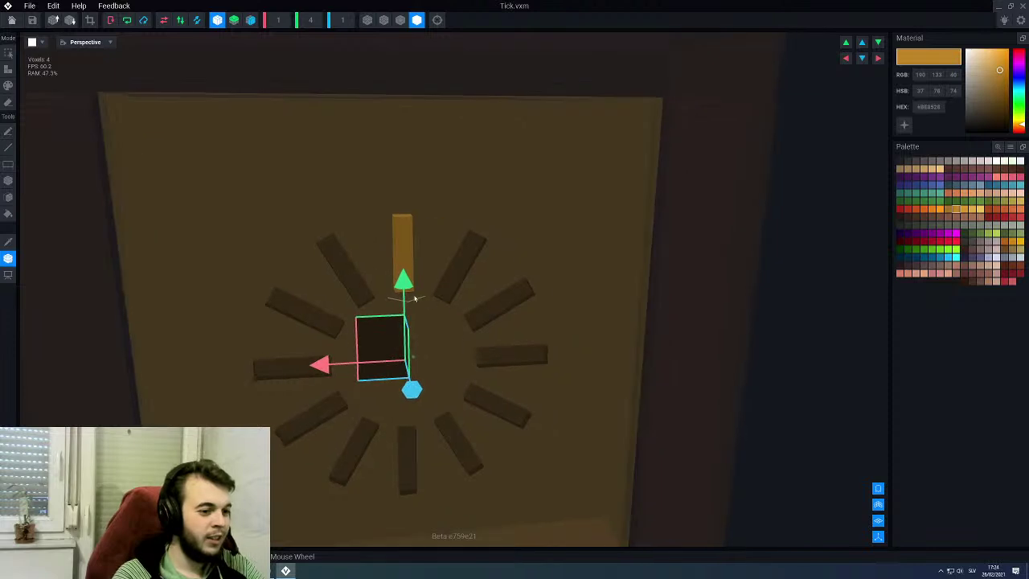
{"action": "left_click_drag", "start_coordinate": [402, 282], "coordinate": [368, 354]}
{"action": "scroll", "coordinate": [368, 354], "scroll_direction": "down", "scroll_amount": 3}
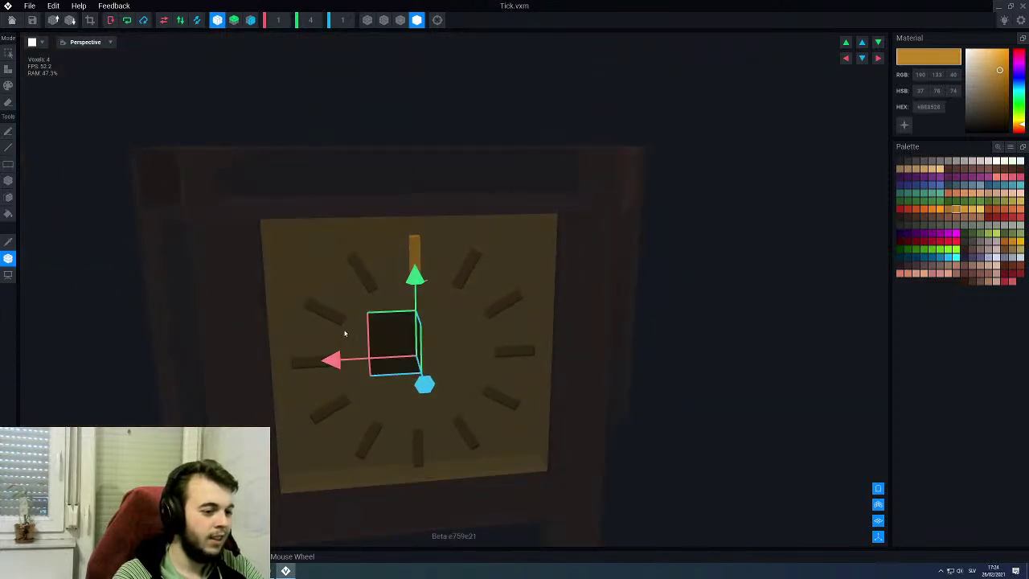
{"action": "left_click", "coordinate": [11, 19]}
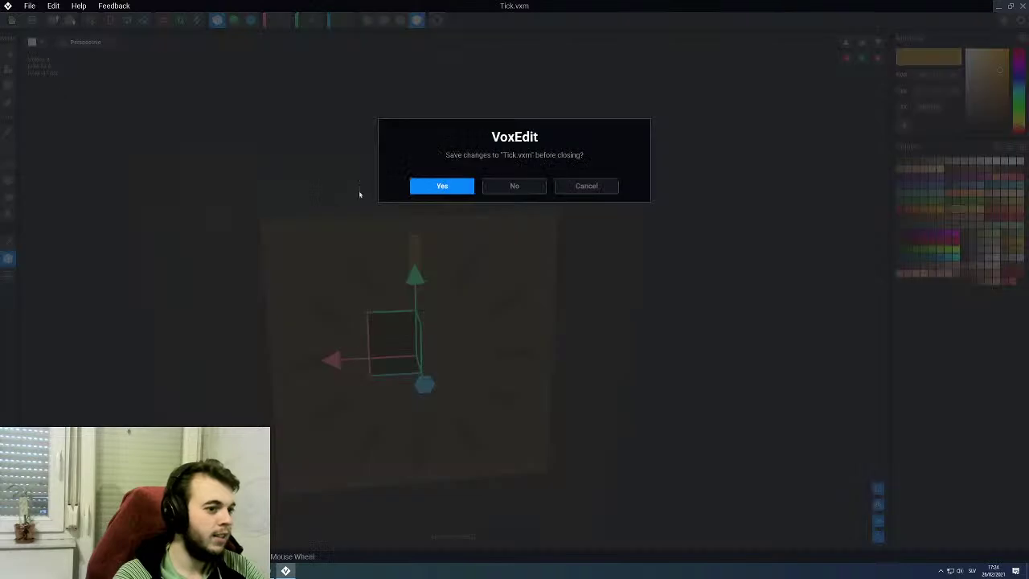
{"action": "left_click", "coordinate": [449, 190]}
Step: Examine the tick ring and the whole clock cabinet from several angles, with the node outlines switched off and on again
{"action": "right_click_drag", "start_coordinate": [455, 237], "coordinate": [556, 185]}
{"action": "left_click", "coordinate": [742, 207]}
{"action": "scroll", "coordinate": [659, 221], "scroll_direction": "down", "scroll_amount": 2}
{"action": "left_click", "coordinate": [164, 22]}
{"action": "right_click_drag", "start_coordinate": [460, 234], "coordinate": [503, 203]}
{"action": "scroll", "coordinate": [506, 250], "scroll_direction": "up", "scroll_amount": 2}
{"action": "scroll", "coordinate": [542, 241], "scroll_direction": "down", "scroll_amount": 2}
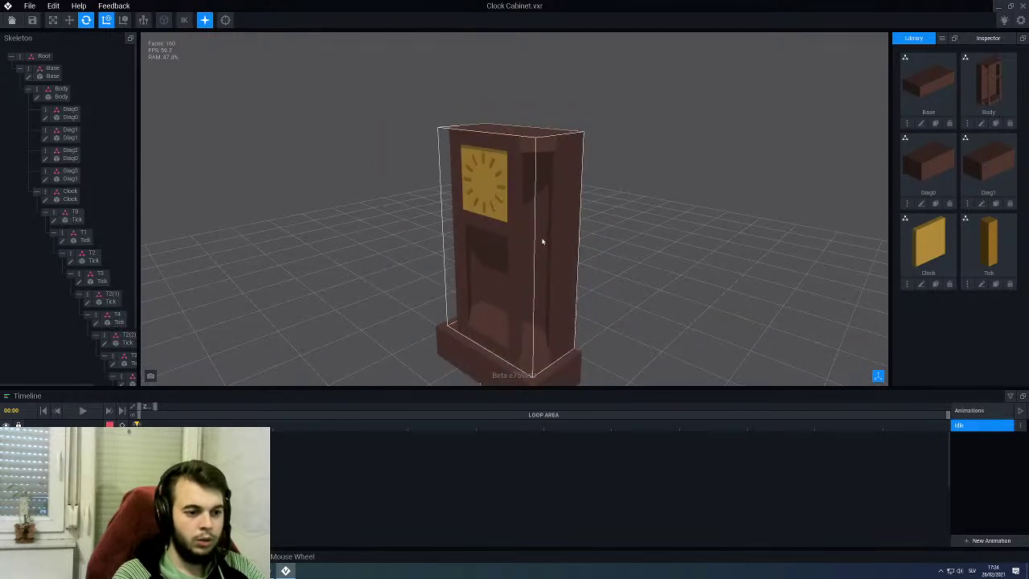
{"action": "scroll", "coordinate": [543, 241], "scroll_direction": "up", "scroll_amount": 2}
{"action": "right_click_drag", "start_coordinate": [521, 235], "coordinate": [518, 229]}
{"action": "left_click", "coordinate": [165, 22]}
{"action": "middle_click_drag", "start_coordinate": [793, 246], "coordinate": [738, 261]}
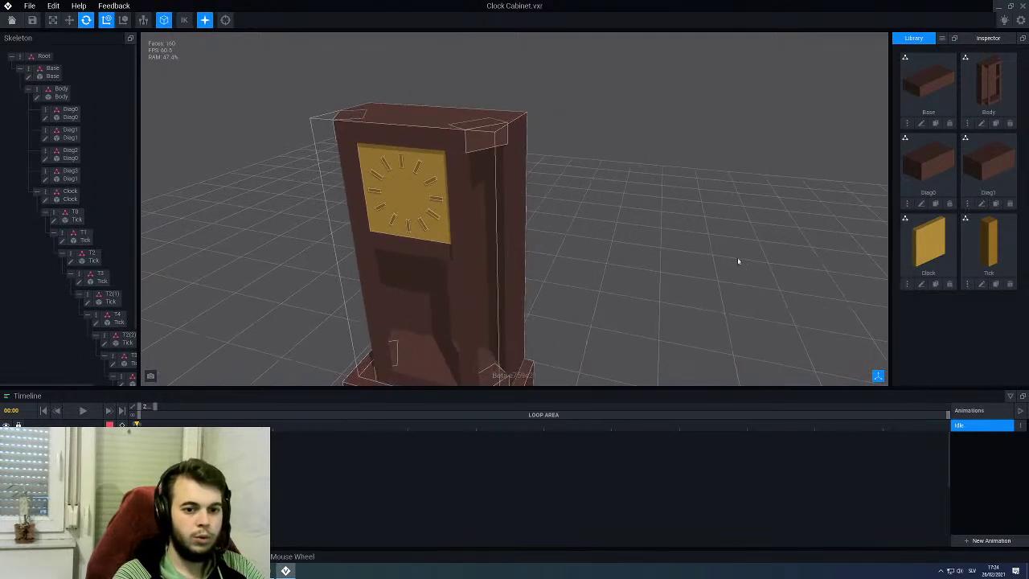
Step: Clone the Diag0 library model under the name DiagTop0
{"action": "left_click", "coordinate": [935, 205]}
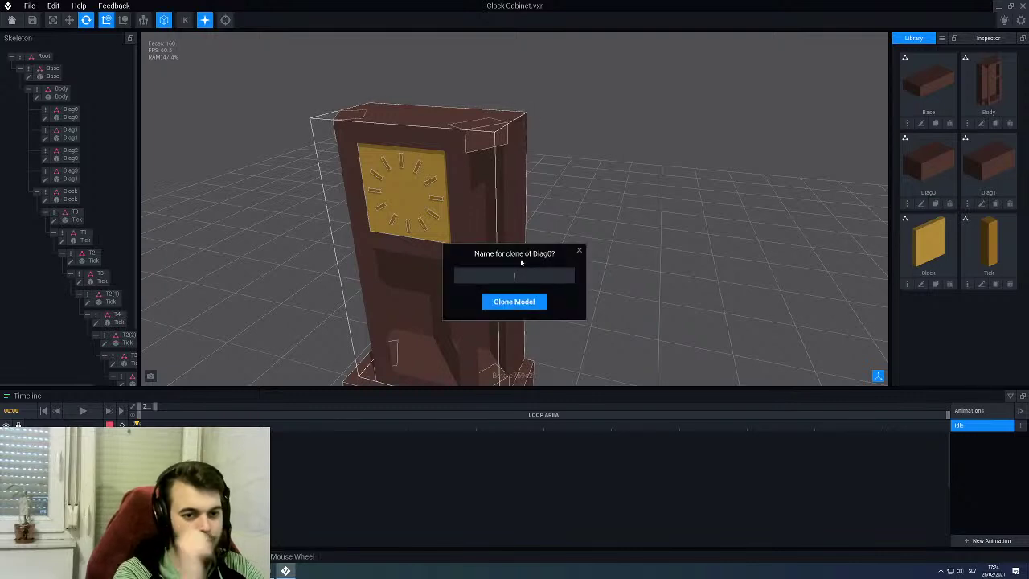
{"action": "type", "text": "Diagonal"}
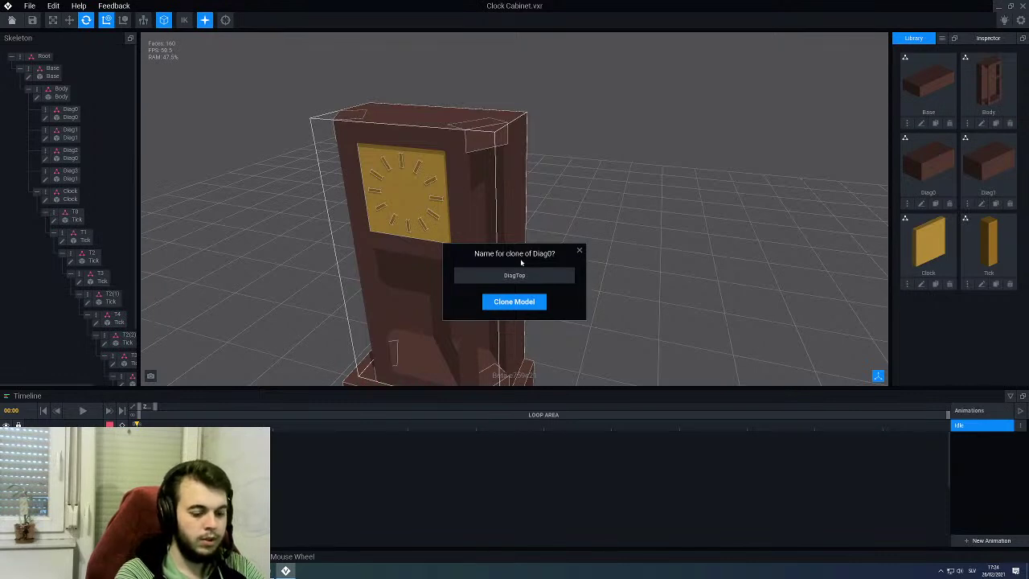
{"action": "key", "text": "Return"}
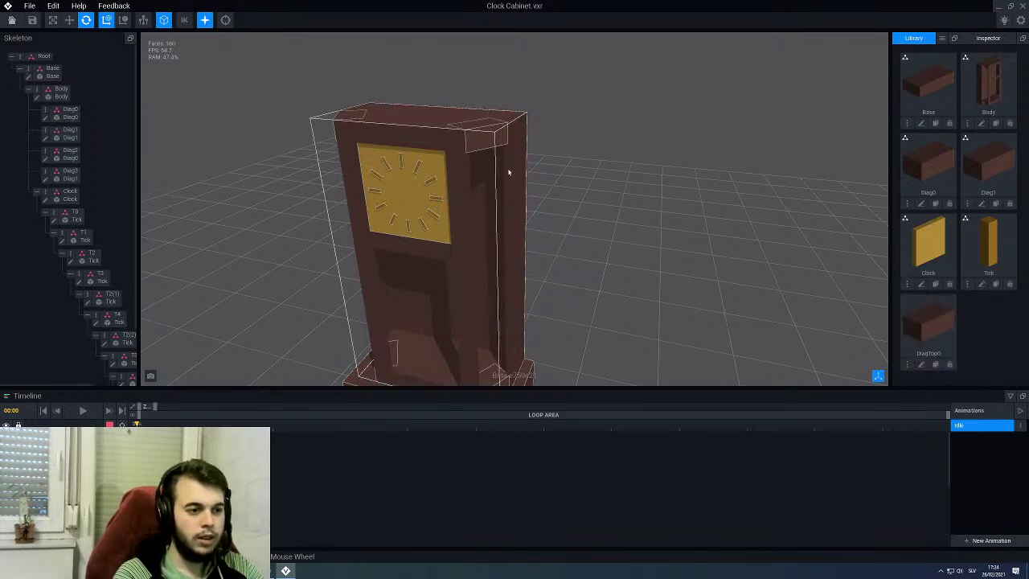
Step: Assign the DiagTop0 model to the first Diag0 node under Body, at the cabinet's upper front corner
{"action": "left_click", "coordinate": [482, 135]}
{"action": "left_click_drag", "start_coordinate": [913, 336], "coordinate": [70, 118]}
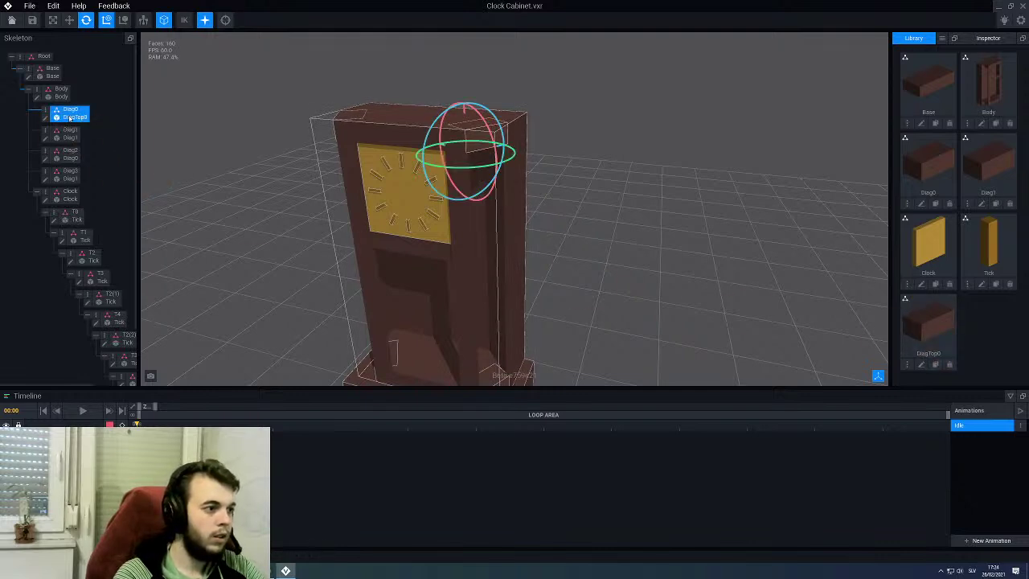
{"action": "right_click_drag", "start_coordinate": [475, 183], "coordinate": [520, 230]}
{"action": "scroll", "coordinate": [423, 161], "scroll_direction": "up", "scroll_amount": 3}
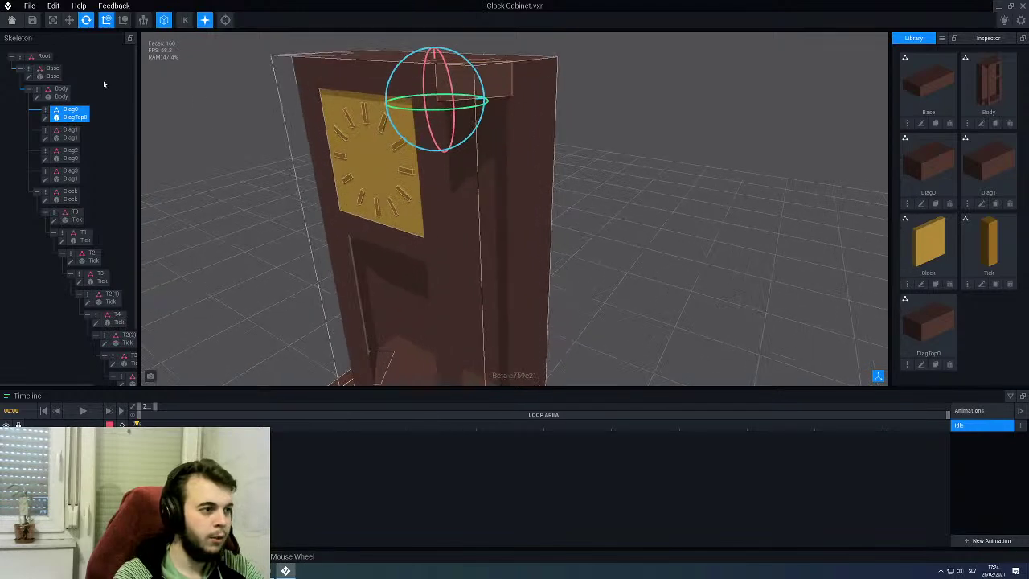
Step: Open the DiagTop0 model for editing and set its Y height to 40 voxels
{"action": "left_click", "coordinate": [45, 117]}
{"action": "scroll", "coordinate": [417, 253], "scroll_direction": "up", "scroll_amount": 3}
{"action": "scroll", "coordinate": [424, 330], "scroll_direction": "down", "scroll_amount": 6}
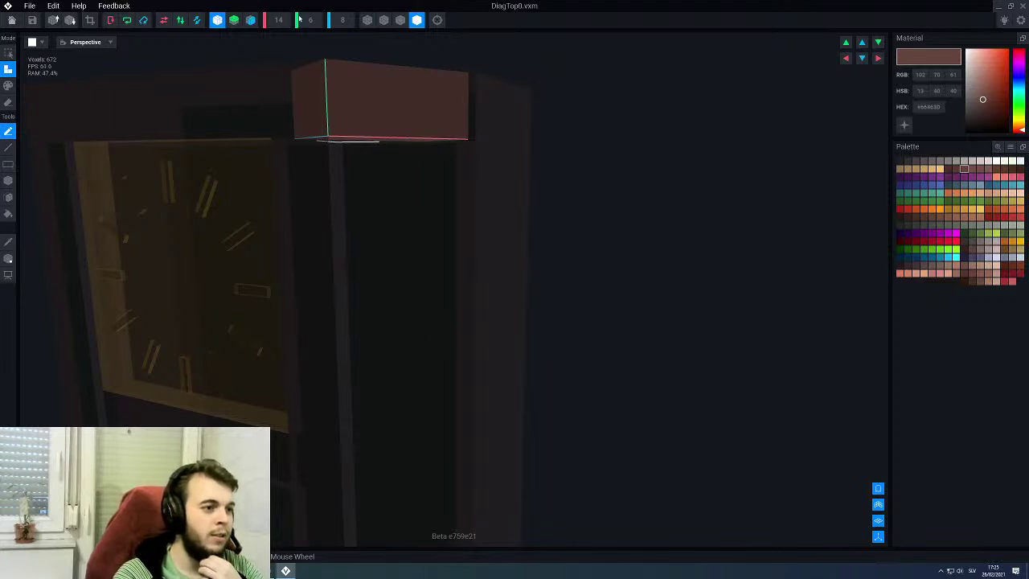
{"action": "type", "text": "50"}
{"action": "key", "text": "Return"}
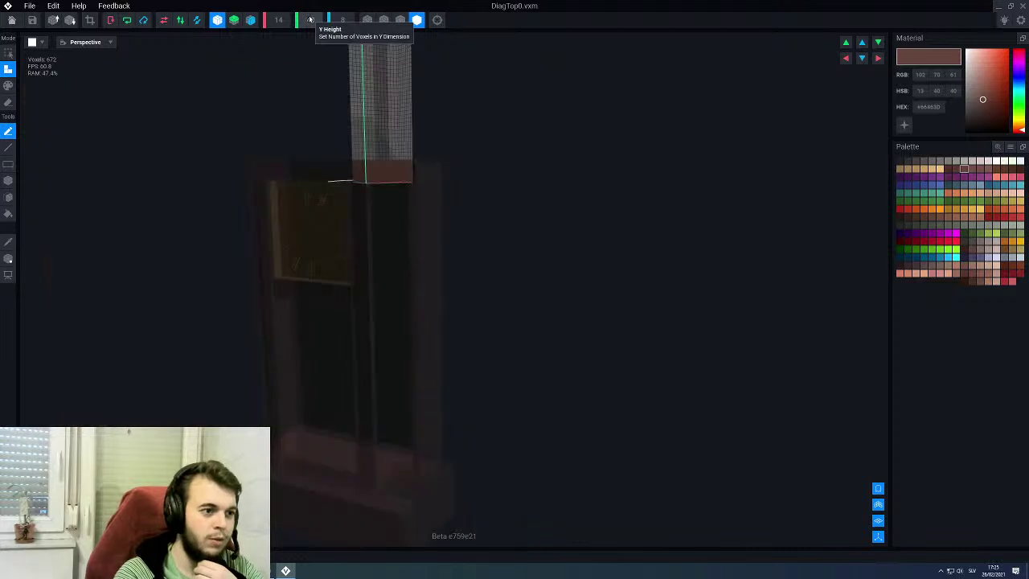
{"action": "scroll", "coordinate": [311, 20], "scroll_direction": "up", "scroll_amount": 1}
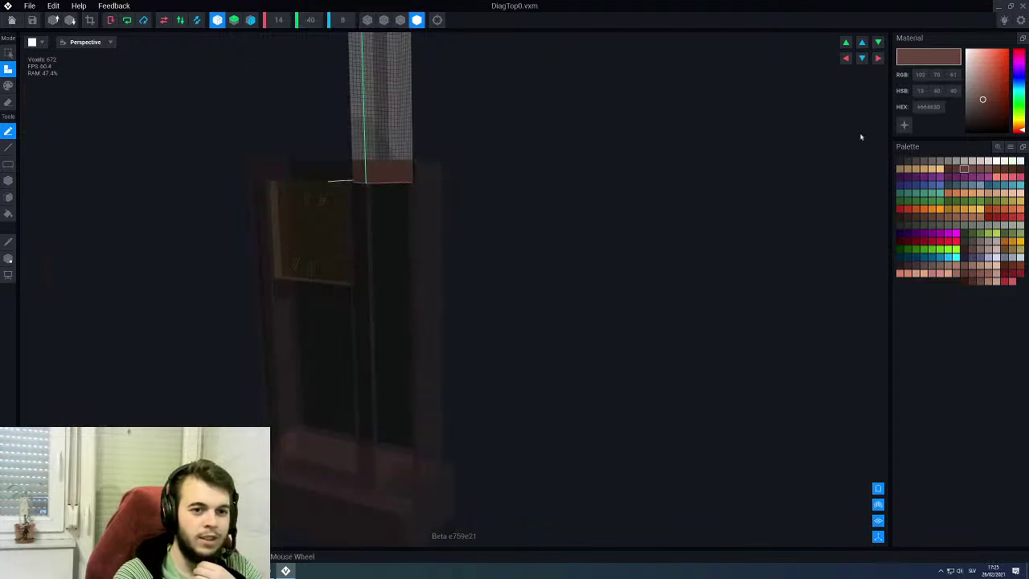
Step: Shift DiagTop0's voxel volume down along Y until the existing block sits at the top of the grid
{"action": "left_click", "coordinate": [879, 43]}
{"action": "left_click", "coordinate": [879, 43]}
{"action": "left_click", "coordinate": [878, 43]}
{"action": "left_click", "coordinate": [879, 43]}
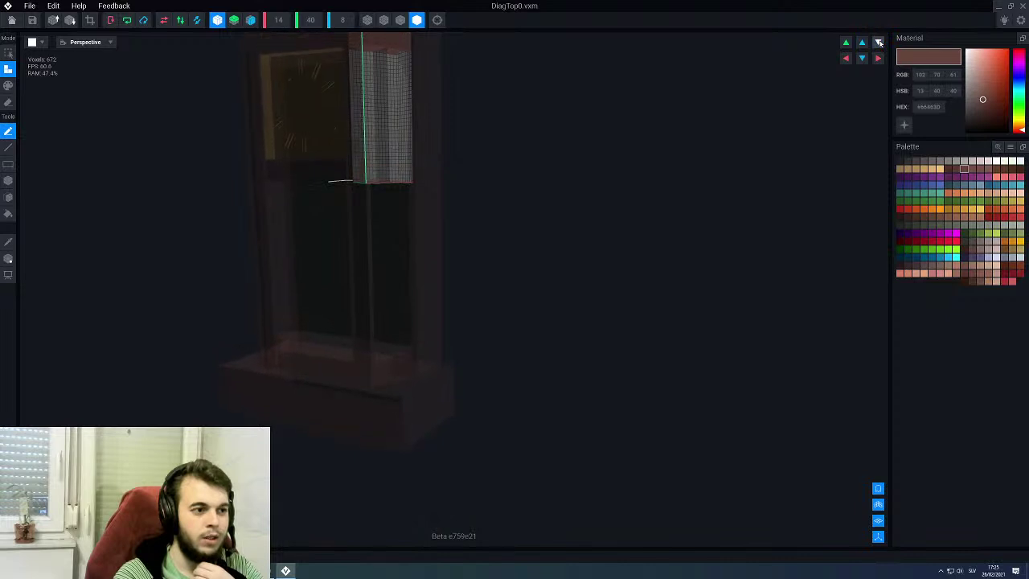
{"action": "scroll", "coordinate": [533, 218], "scroll_direction": "up", "scroll_amount": 4}
{"action": "scroll", "coordinate": [476, 236], "scroll_direction": "up", "scroll_amount": 2}
{"action": "right_click_drag", "start_coordinate": [476, 236], "coordinate": [462, 230]}
{"action": "scroll", "coordinate": [462, 230], "scroll_direction": "up", "scroll_amount": 2}
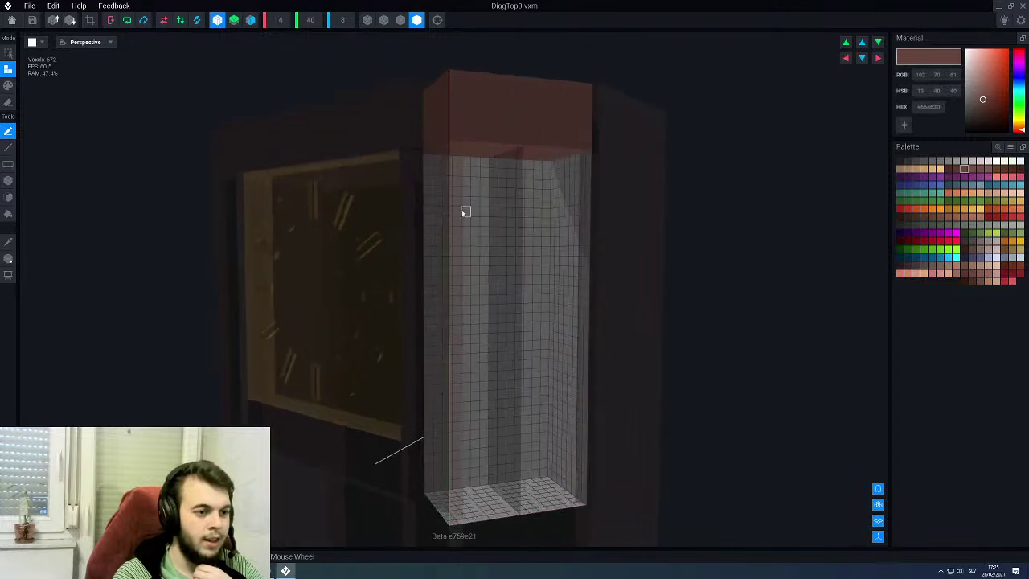
Step: Add two single voxels on the underside of the DiagTop0 block and check the height of the model's pivot
{"action": "left_click", "coordinate": [464, 157]}
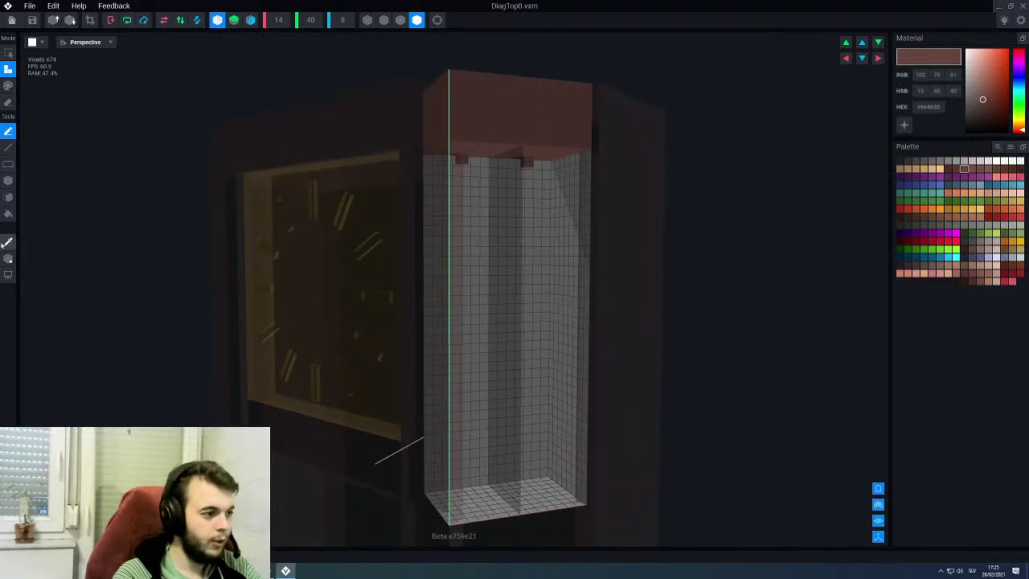
{"action": "left_click", "coordinate": [8, 259]}
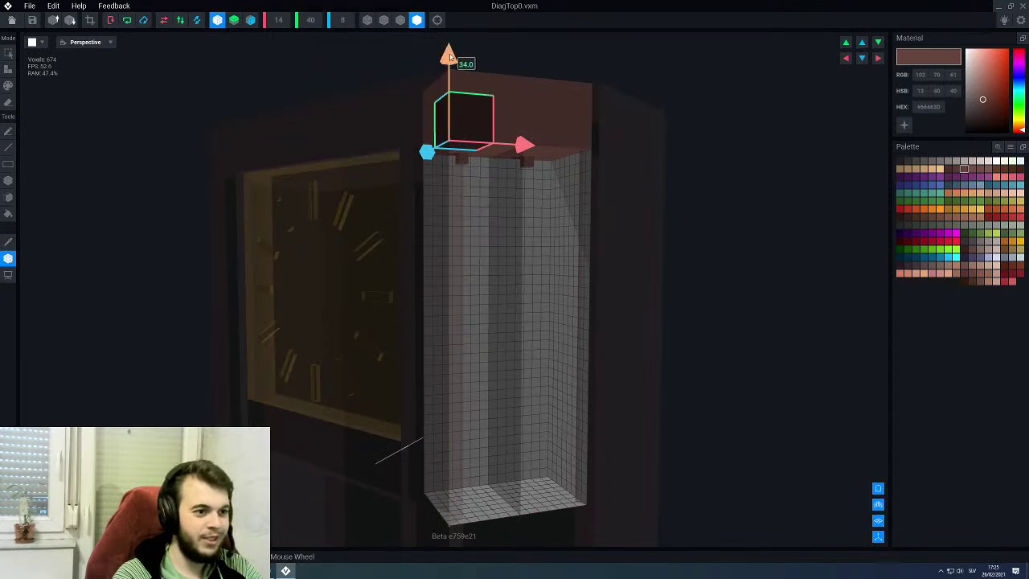
{"action": "left_click", "coordinate": [8, 259]}
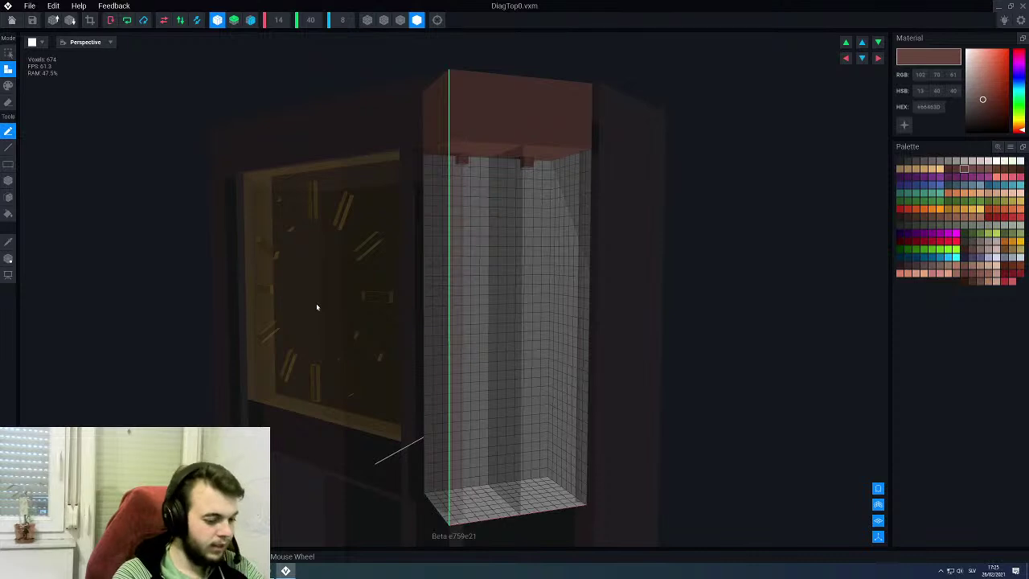
Step: Fill DiagTop0 with a 6-voxel-high base block and a slightly recessed panel reaching up to the top block, and save the model
{"action": "key", "text": "b"}
{"action": "right_click_drag", "start_coordinate": [552, 166], "coordinate": [594, 180]}
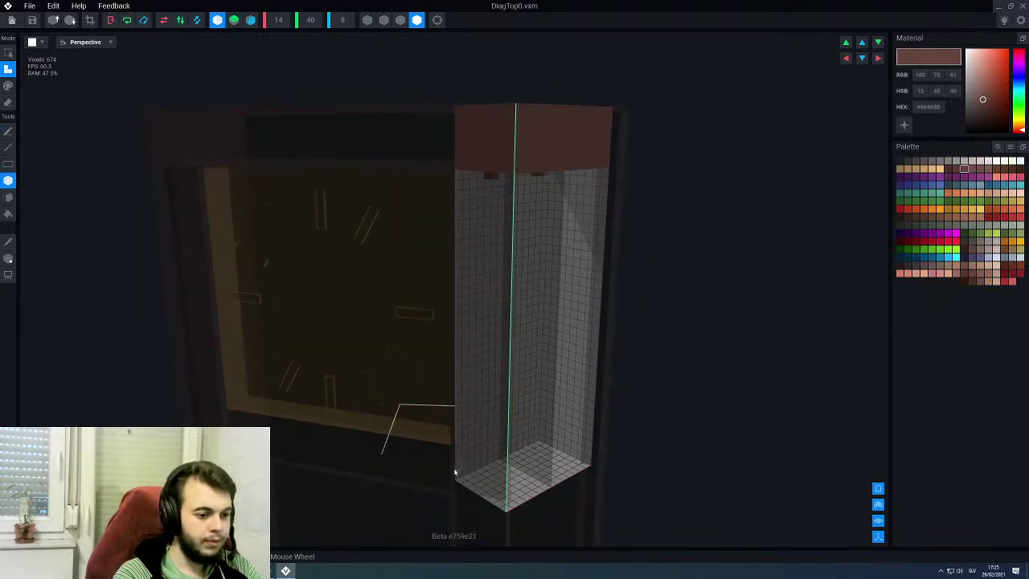
{"action": "scroll", "coordinate": [510, 480], "scroll_direction": "up", "scroll_amount": 1}
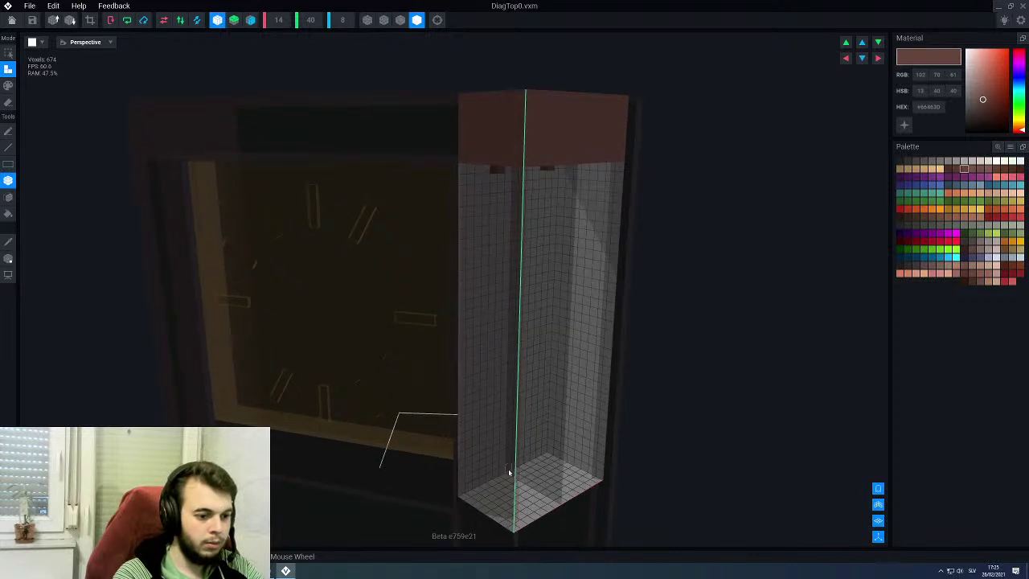
{"action": "left_click_drag", "start_coordinate": [517, 532], "coordinate": [552, 413]}
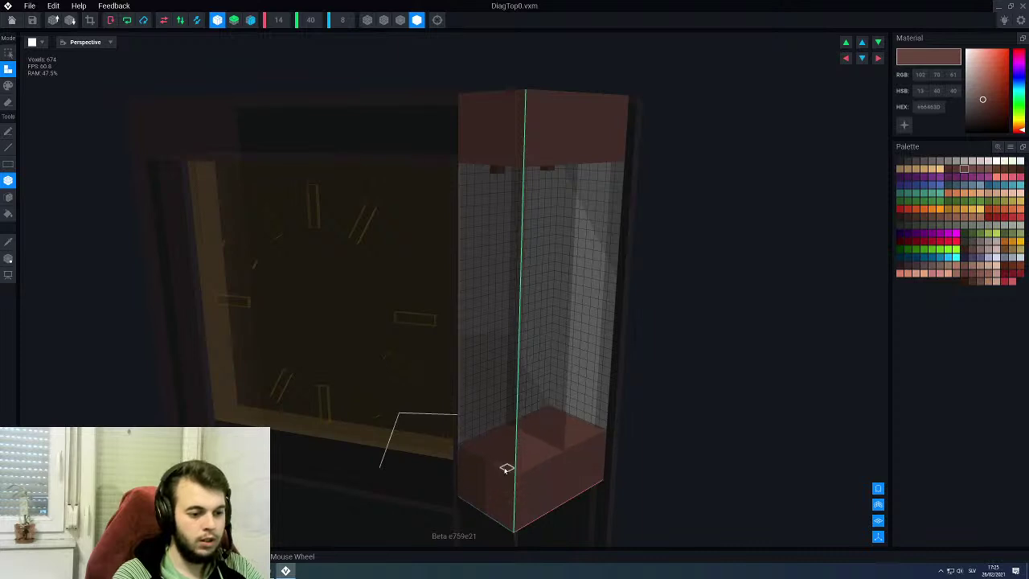
{"action": "left_click_drag", "start_coordinate": [507, 469], "coordinate": [559, 165]}
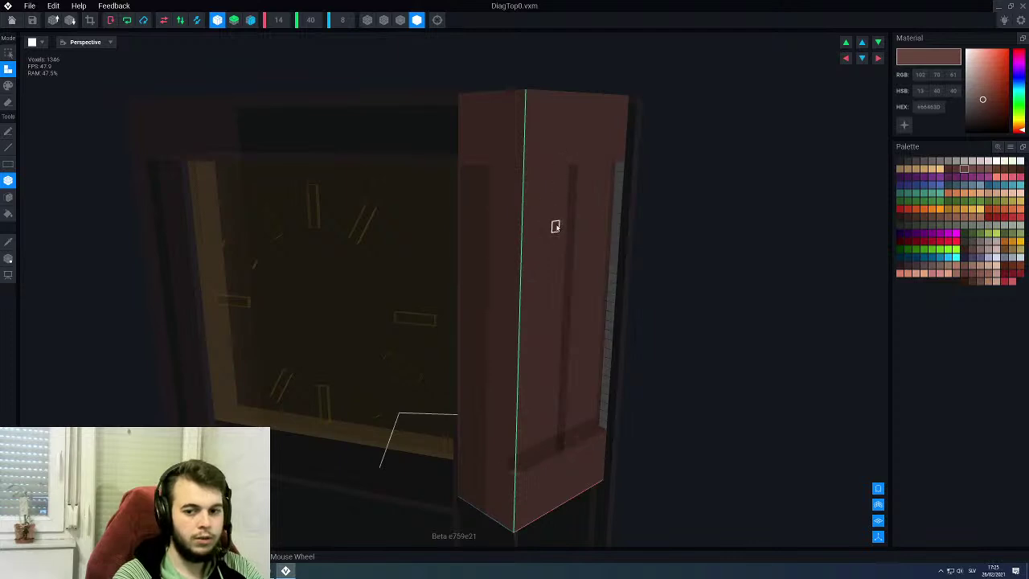
{"action": "scroll", "coordinate": [553, 227], "scroll_direction": "down", "scroll_amount": 3}
{"action": "right_click_drag", "start_coordinate": [534, 230], "coordinate": [529, 230]}
{"action": "left_click", "coordinate": [12, 20]}
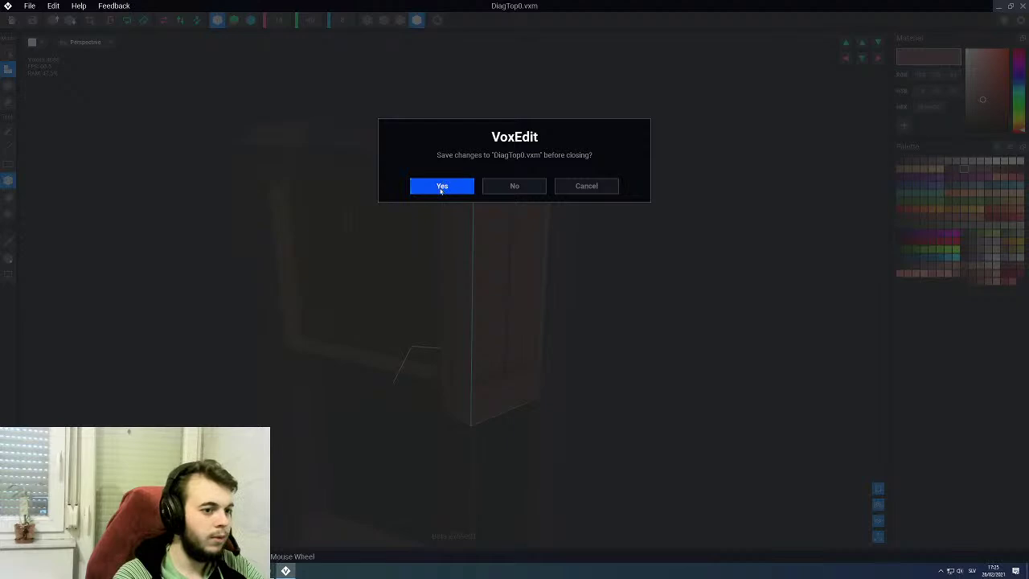
{"action": "left_click", "coordinate": [442, 187]}
Step: Open the Body model with voxel edges outlined, extrude the crossbar below the clock opening outward by one voxel layer, and save it
{"action": "scroll", "coordinate": [446, 201], "scroll_direction": "up", "scroll_amount": 5}
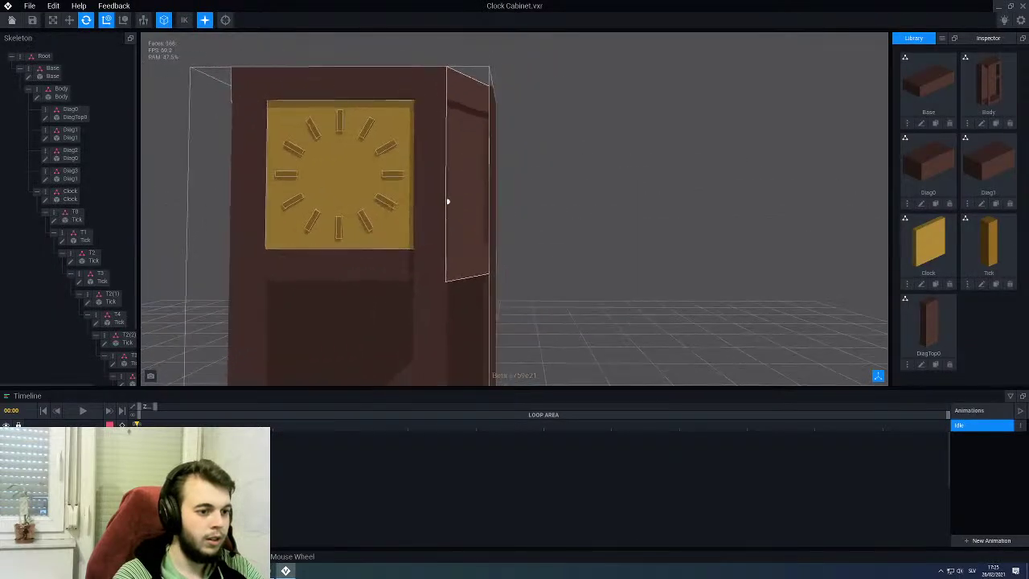
{"action": "scroll", "coordinate": [446, 201], "scroll_direction": "up", "scroll_amount": 8}
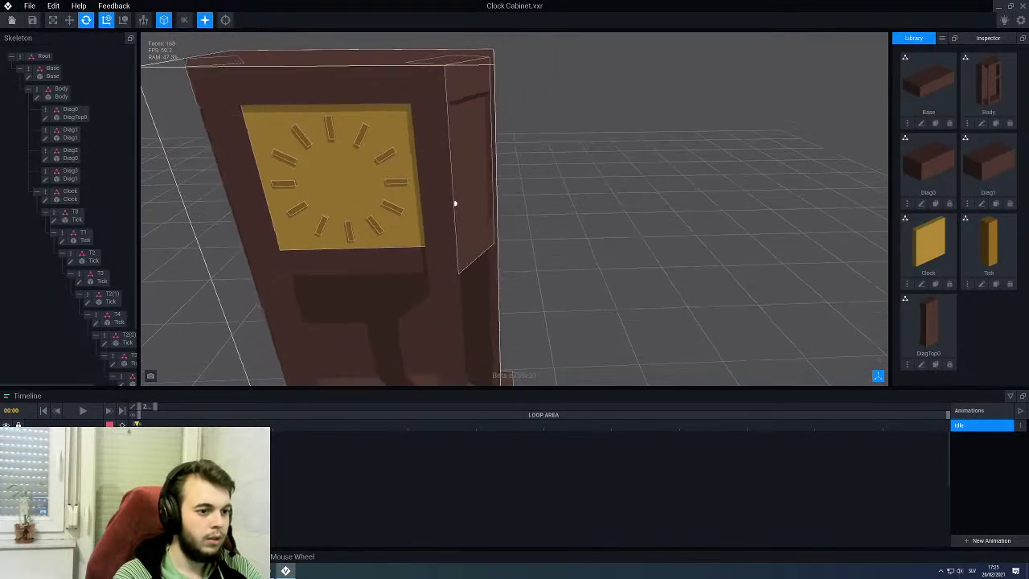
{"action": "right_click_drag", "start_coordinate": [458, 202], "coordinate": [394, 260]}
{"action": "left_click", "coordinate": [371, 267]}
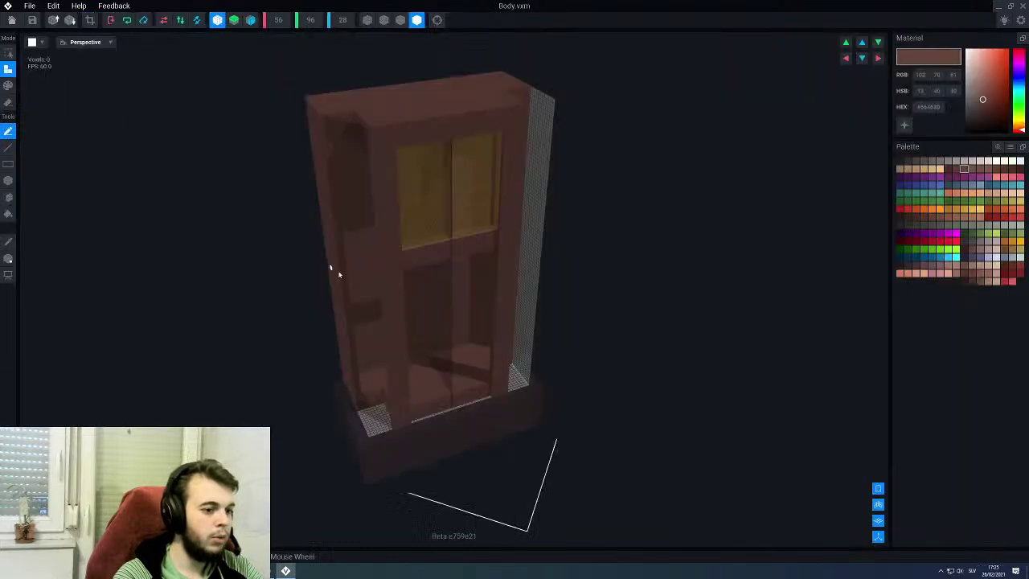
{"action": "right_click_drag", "start_coordinate": [335, 272], "coordinate": [421, 246]}
{"action": "scroll", "coordinate": [430, 249], "scroll_direction": "up", "scroll_amount": 5}
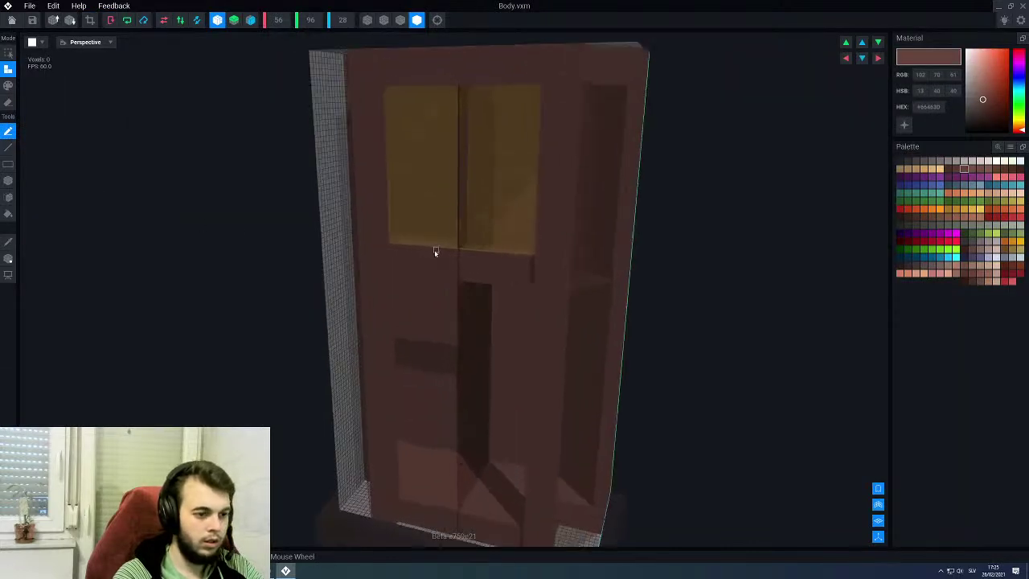
{"action": "left_click", "coordinate": [401, 20]}
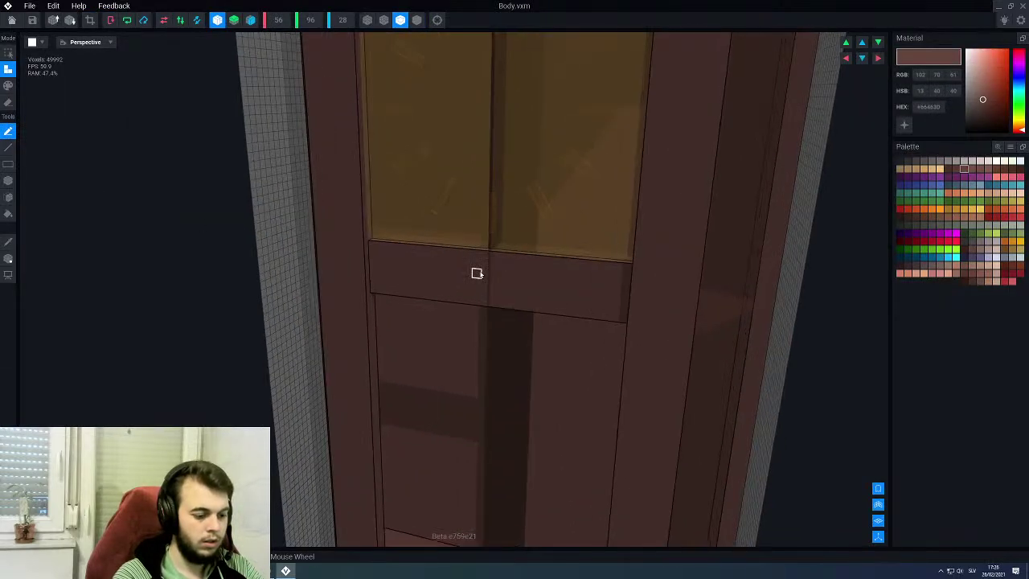
{"action": "key", "text": "f"}
{"action": "right_click_drag", "start_coordinate": [467, 272], "coordinate": [542, 264]}
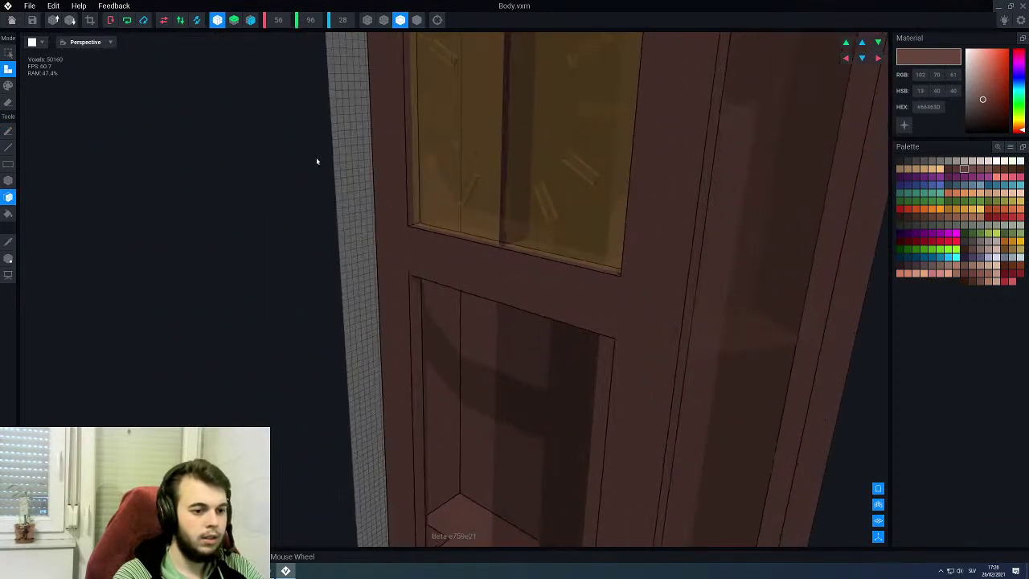
{"action": "left_click", "coordinate": [6, 5]}
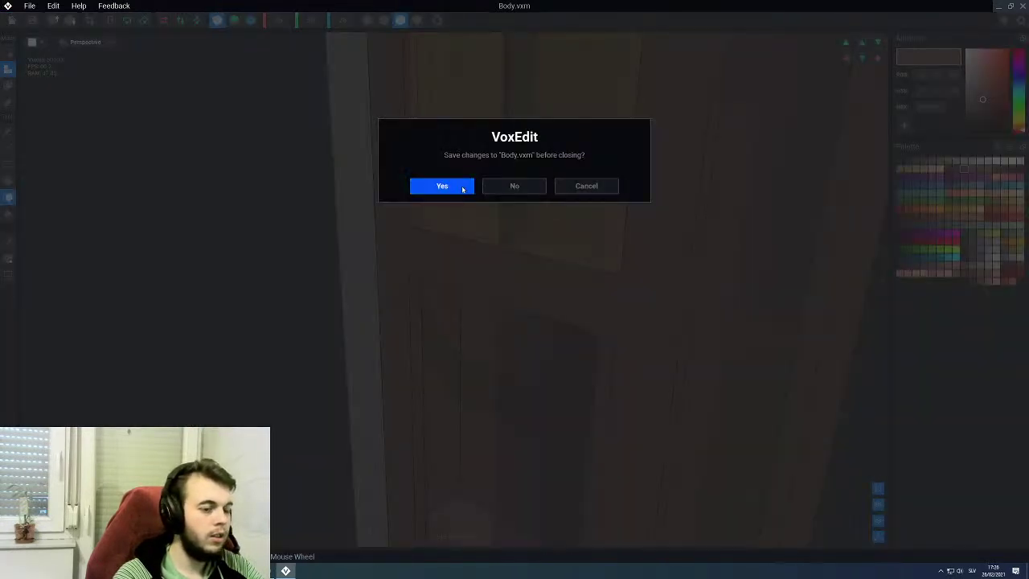
{"action": "left_click", "coordinate": [465, 185]}
Step: Open DiagTop0, erase one voxel layer from the face of its recessed panel, and save the model
{"action": "right_click_drag", "start_coordinate": [455, 234], "coordinate": [452, 205]}
{"action": "left_click", "coordinate": [453, 207]}
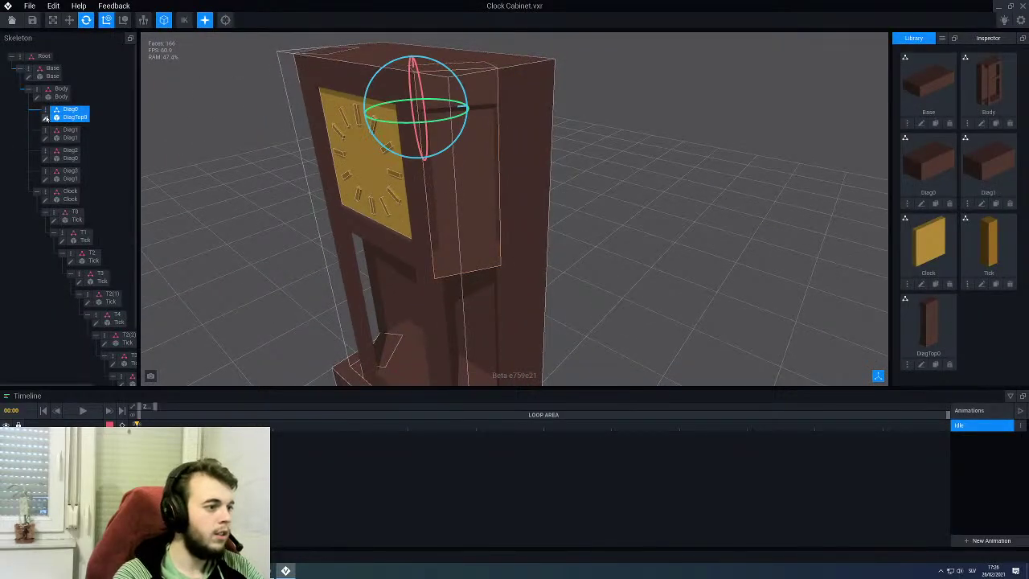
{"action": "left_click", "coordinate": [46, 118]}
{"action": "scroll", "coordinate": [435, 259], "scroll_direction": "up", "scroll_amount": 5}
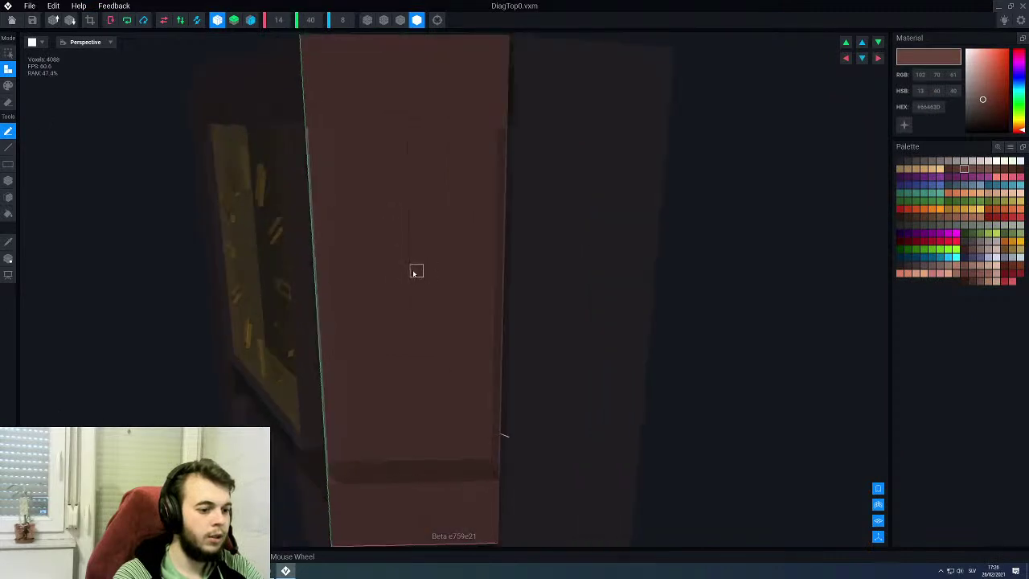
{"action": "key", "text": "e"}
{"action": "key", "text": "f"}
{"action": "left_click", "coordinate": [401, 271]}
{"action": "scroll", "coordinate": [401, 271], "scroll_direction": "down", "scroll_amount": 3}
{"action": "right_click_drag", "start_coordinate": [400, 271], "coordinate": [352, 248]}
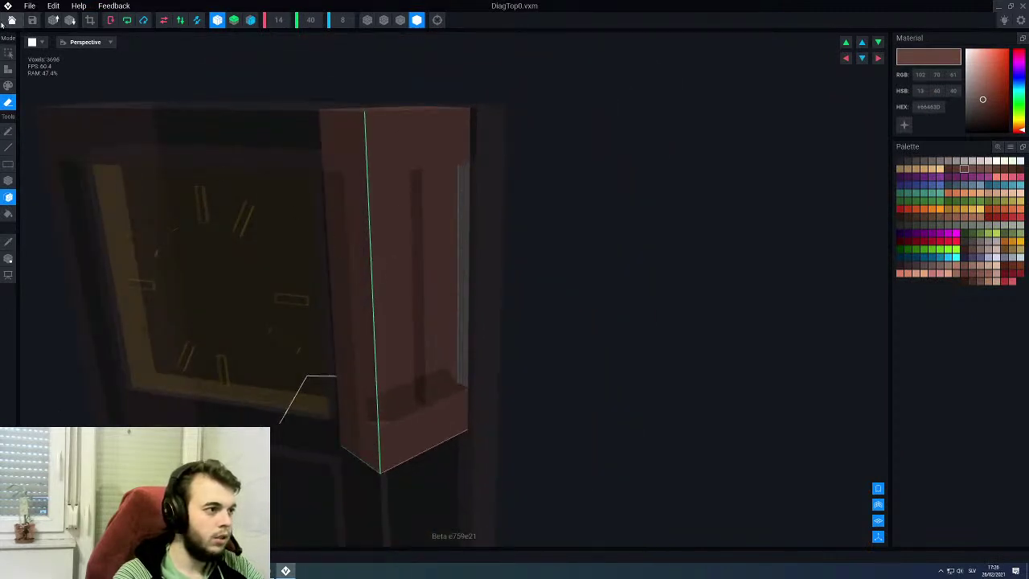
{"action": "left_click", "coordinate": [11, 20]}
{"action": "left_click", "coordinate": [420, 190]}
Step: Reopen DiagTop0, add one voxel layer back onto the face of its recessed panel, and save the model
{"action": "right_click_drag", "start_coordinate": [420, 192], "coordinate": [422, 203]}
{"action": "left_click", "coordinate": [439, 180]}
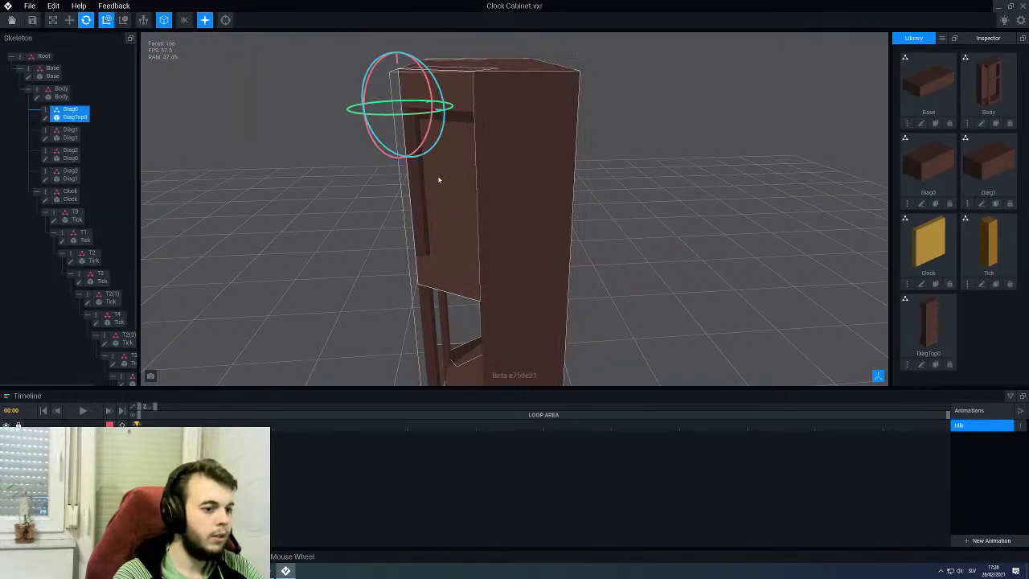
{"action": "left_click", "coordinate": [45, 118]}
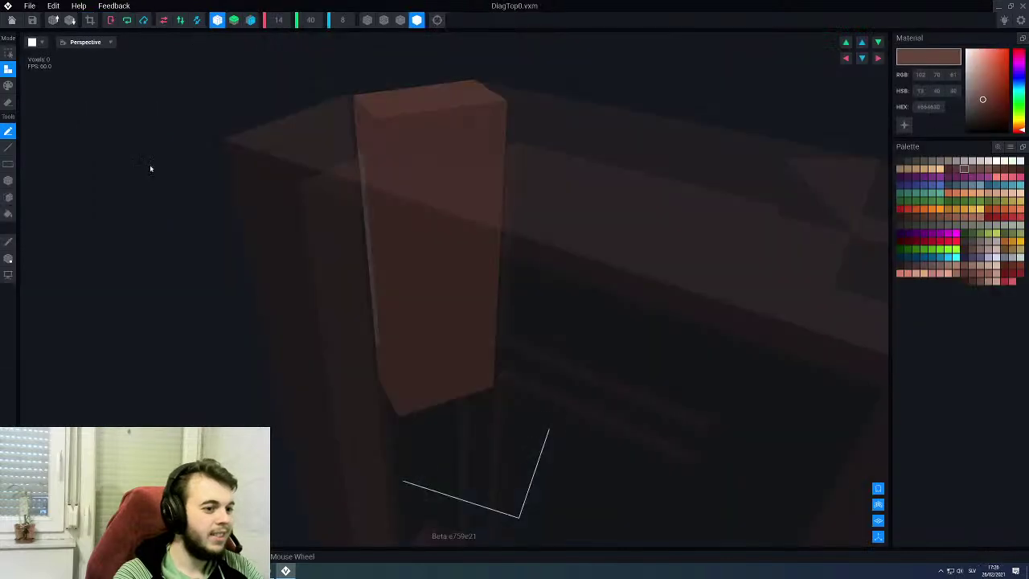
{"action": "scroll", "coordinate": [310, 199], "scroll_direction": "up", "scroll_amount": 3}
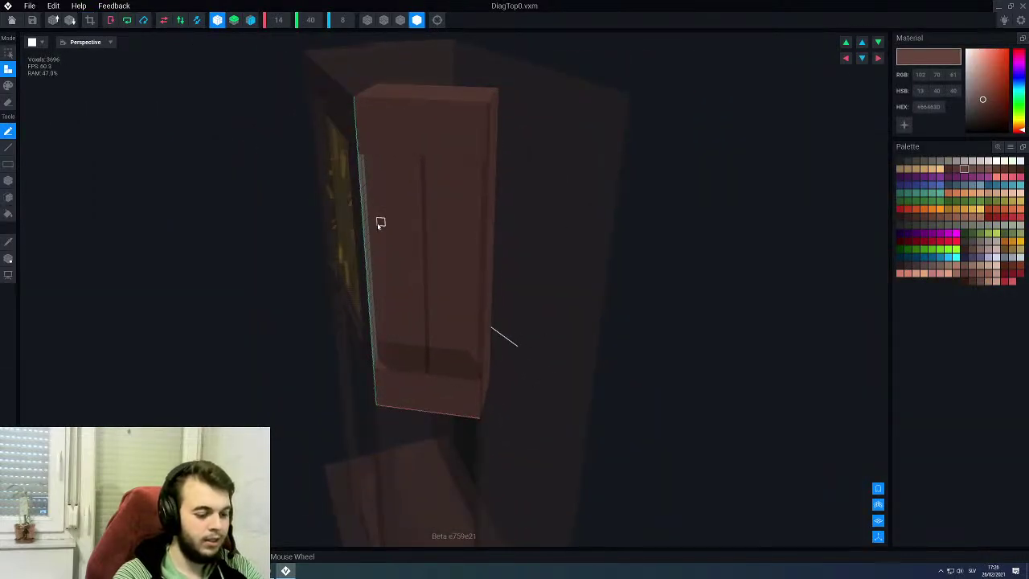
{"action": "key", "text": "f"}
{"action": "left_click", "coordinate": [11, 20]}
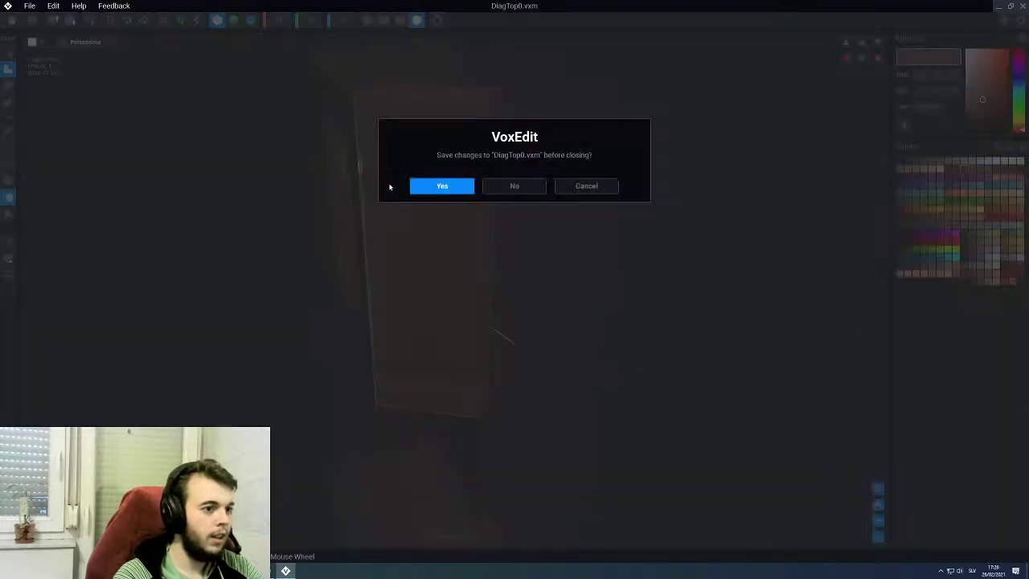
{"action": "left_click", "coordinate": [438, 189]}
Step: Clone the DiagTop0 model under the name DiagTop1
{"action": "right_click_drag", "start_coordinate": [457, 186], "coordinate": [523, 183]}
{"action": "scroll", "coordinate": [523, 183], "scroll_direction": "down", "scroll_amount": 4}
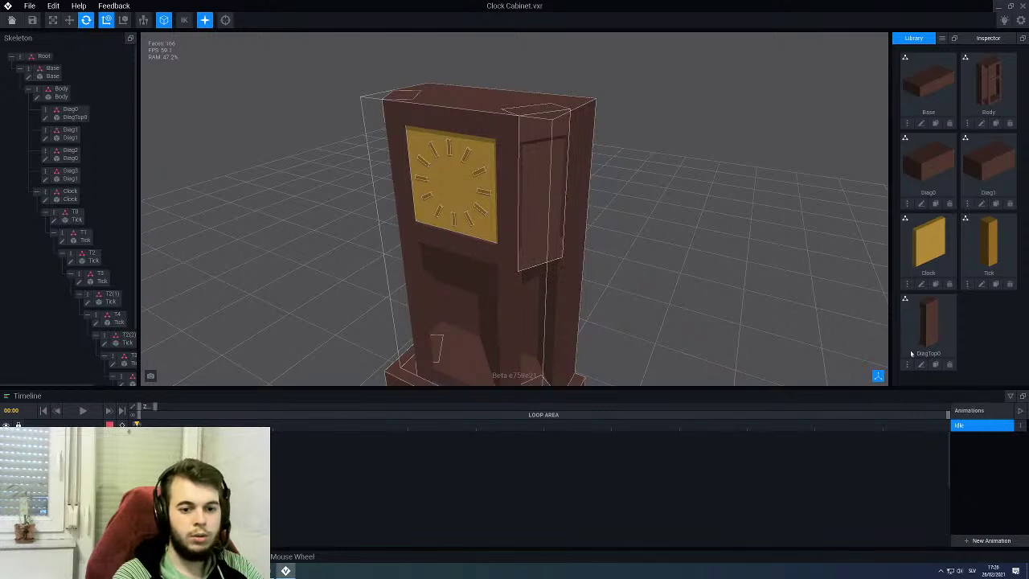
{"action": "left_click", "coordinate": [936, 364]}
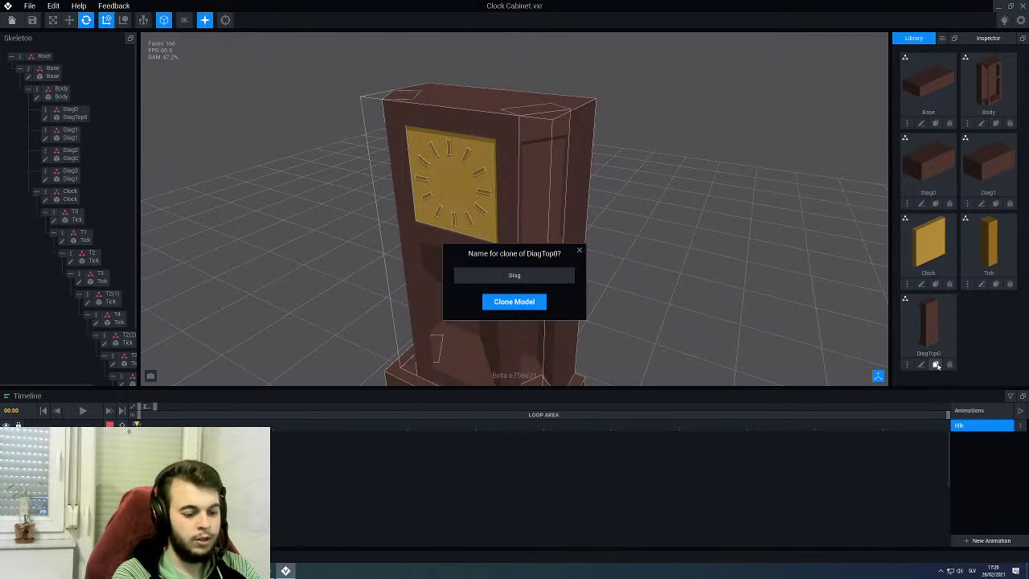
{"action": "key", "text": "Return"}
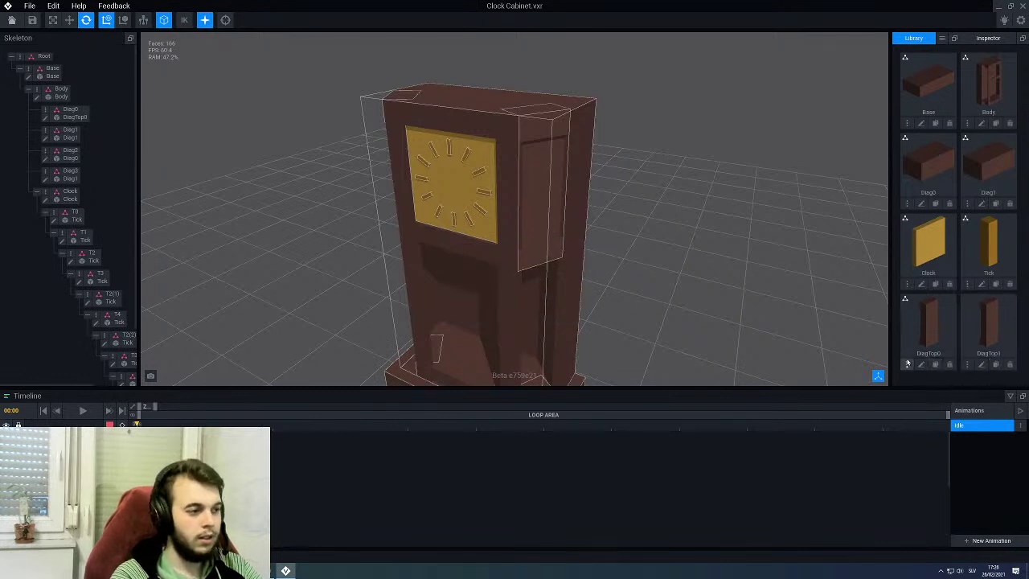
Step: Open the DiagTop1 model, mirror its voxels so the recessed panel faces the opposite side, and save it
{"action": "left_click", "coordinate": [981, 364]}
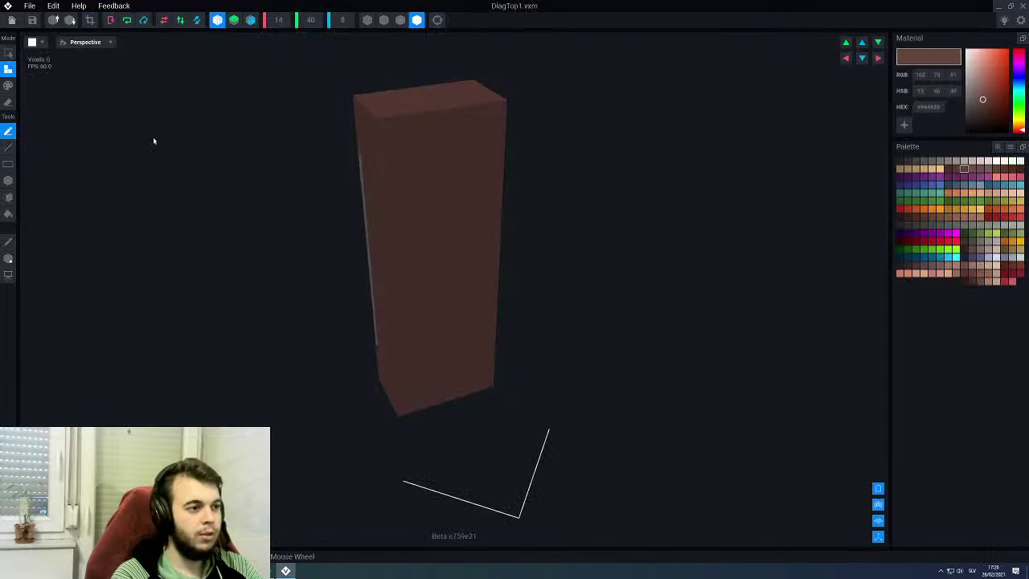
{"action": "left_click", "coordinate": [11, 20]}
{"action": "left_click", "coordinate": [416, 193]}
Step: Assign the DiagTop1 model to the first Diag1 node under Body, at the cabinet's other upper front corner
{"action": "right_click_drag", "start_coordinate": [358, 229], "coordinate": [435, 211]}
{"action": "left_click", "coordinate": [373, 117]}
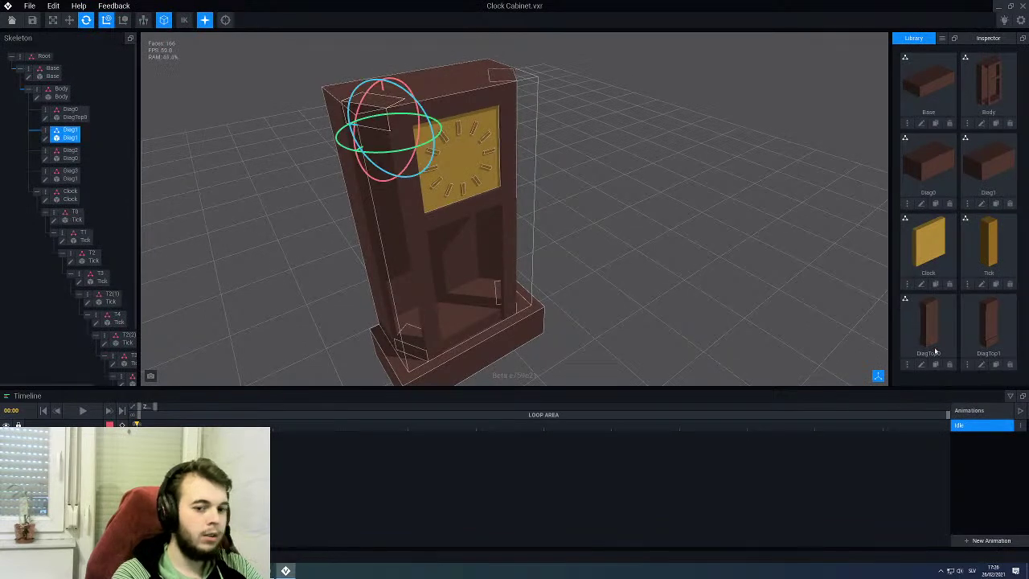
{"action": "left_click_drag", "start_coordinate": [990, 322], "coordinate": [67, 139]}
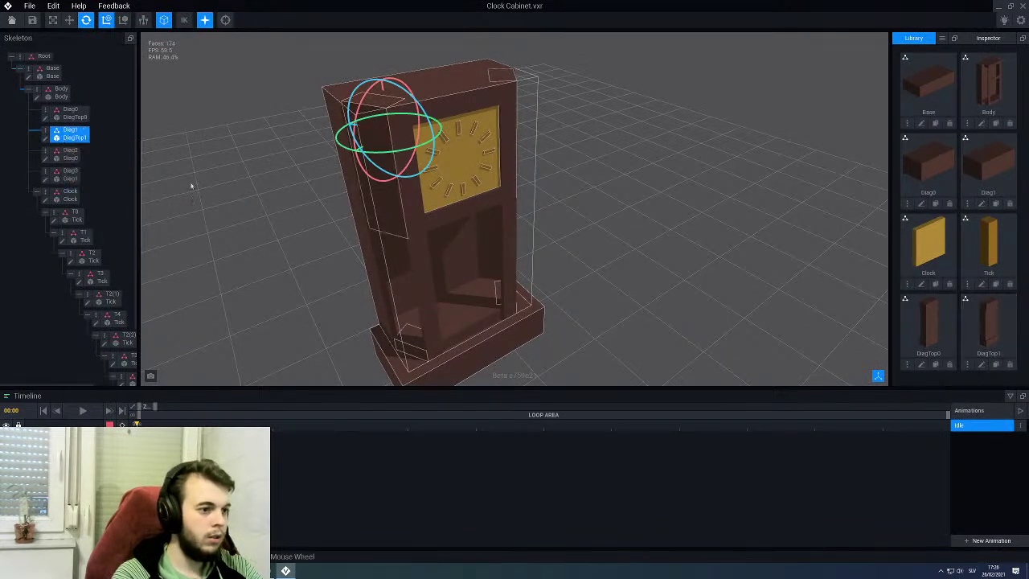
{"action": "left_click", "coordinate": [313, 184]}
{"action": "scroll", "coordinate": [333, 184], "scroll_direction": "up", "scroll_amount": 5}
{"action": "right_click_drag", "start_coordinate": [341, 171], "coordinate": [370, 211]}
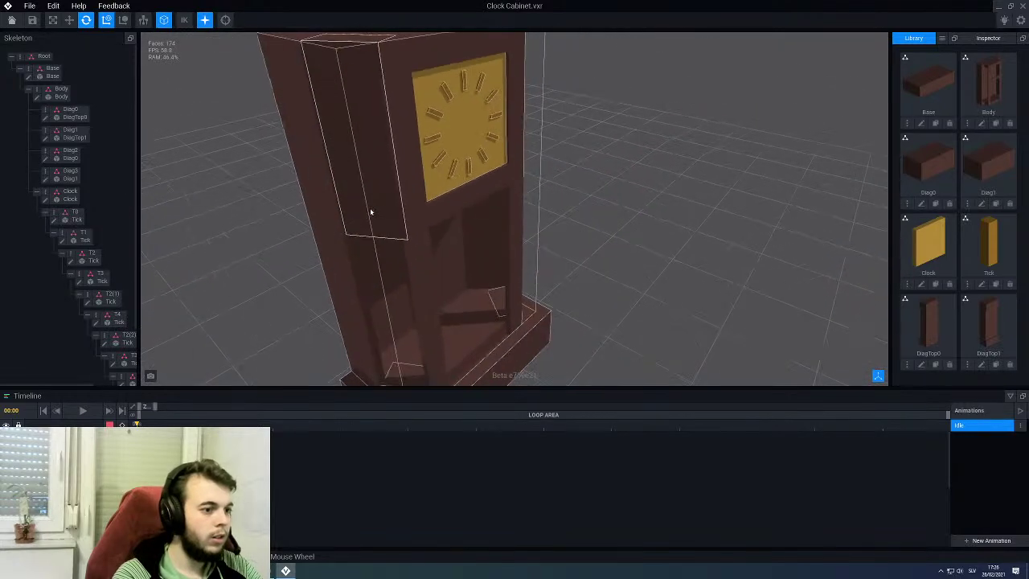
{"action": "left_click", "coordinate": [370, 212]}
Step: Reopen DiagTop1 in place to check its recessed outer panel, save it, and inspect both upper corners on the assembled cabinet
{"action": "left_click", "coordinate": [45, 140]}
{"action": "right_click_drag", "start_coordinate": [439, 245], "coordinate": [377, 256]}
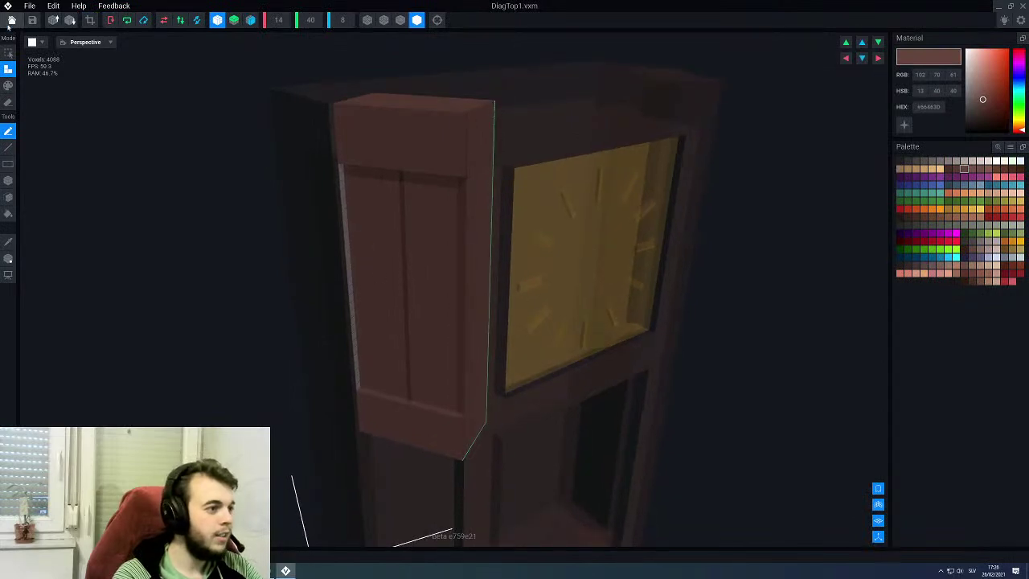
{"action": "left_click", "coordinate": [11, 20]}
{"action": "left_click", "coordinate": [427, 187]}
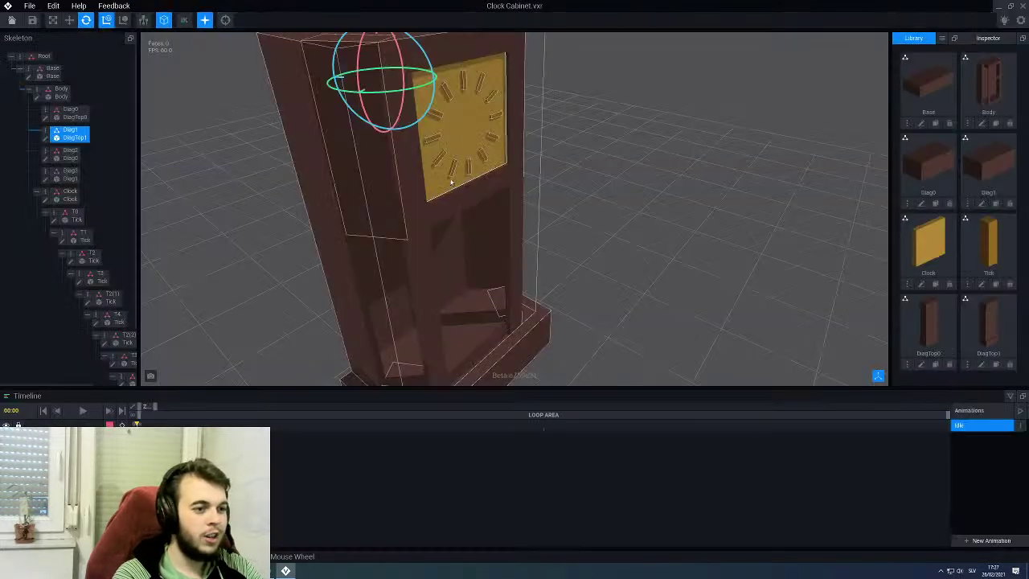
{"action": "left_click", "coordinate": [587, 195]}
{"action": "right_click_drag", "start_coordinate": [506, 200], "coordinate": [520, 197]}
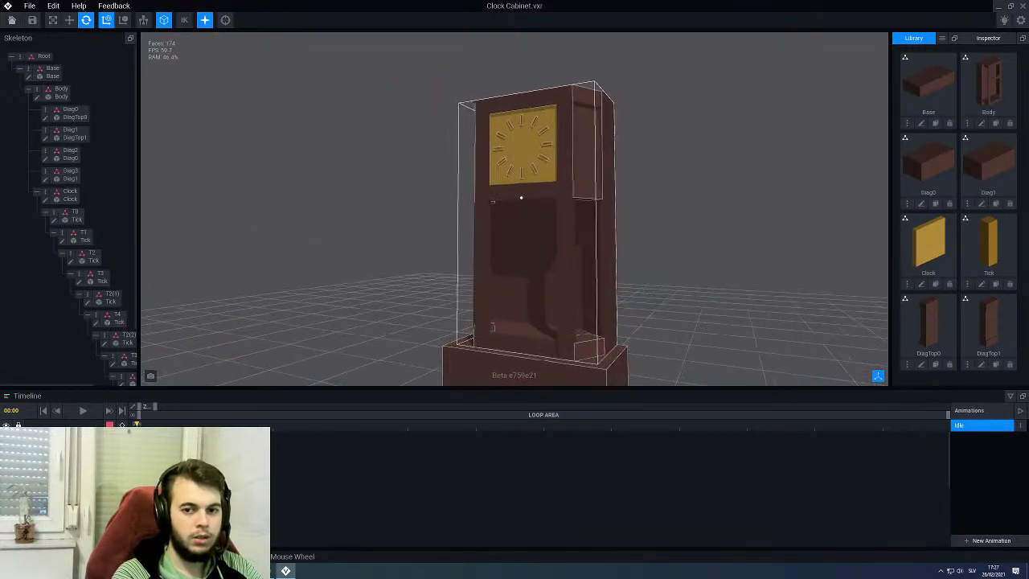
{"action": "scroll", "coordinate": [509, 213], "scroll_direction": "up", "scroll_amount": 3}
{"action": "right_click_drag", "start_coordinate": [506, 193], "coordinate": [514, 194]}
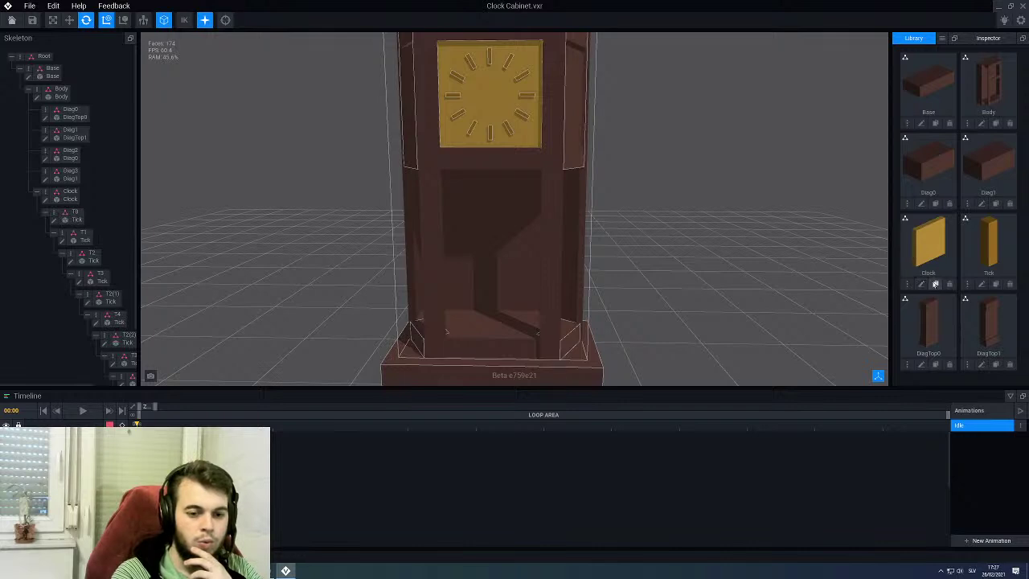
Step: Clone the Tick model under the name Weight
{"action": "left_click", "coordinate": [995, 284]}
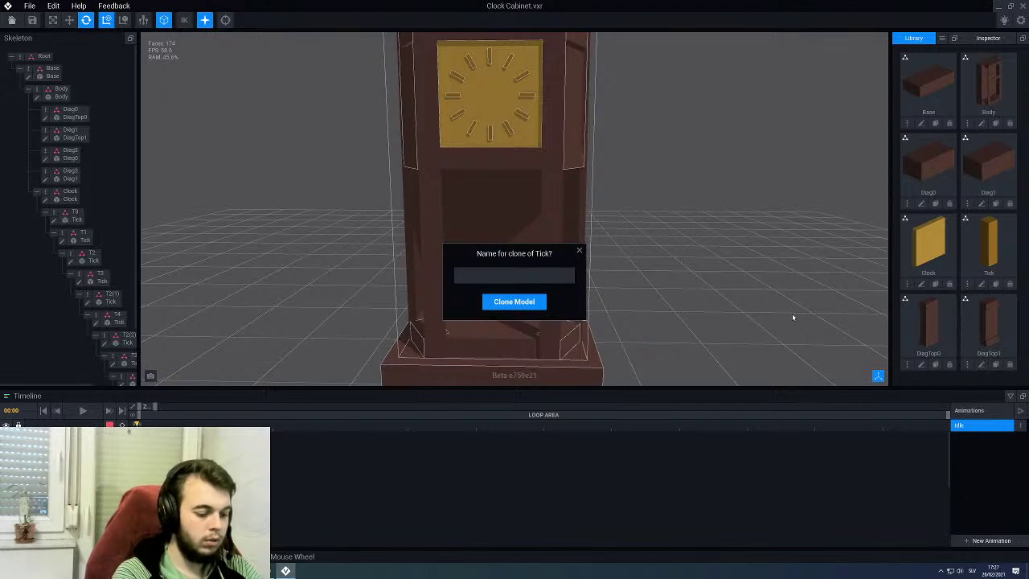
{"action": "type", "text": "Weight"}
{"action": "key", "text": "Return"}
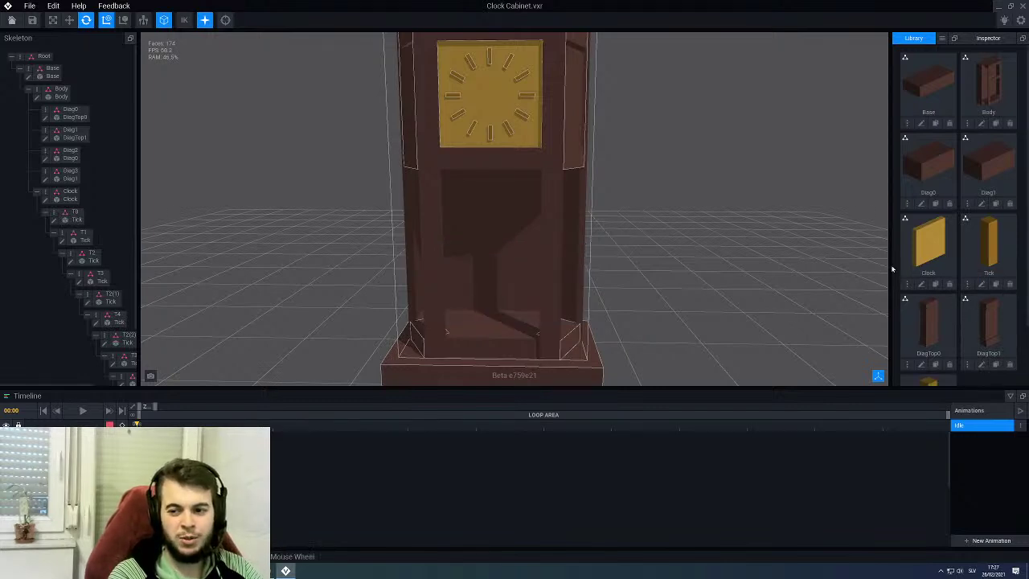
Step: Open the Weight model for editing and set its X width to 5 voxels
{"action": "scroll", "coordinate": [939, 307], "scroll_direction": "down", "scroll_amount": 1}
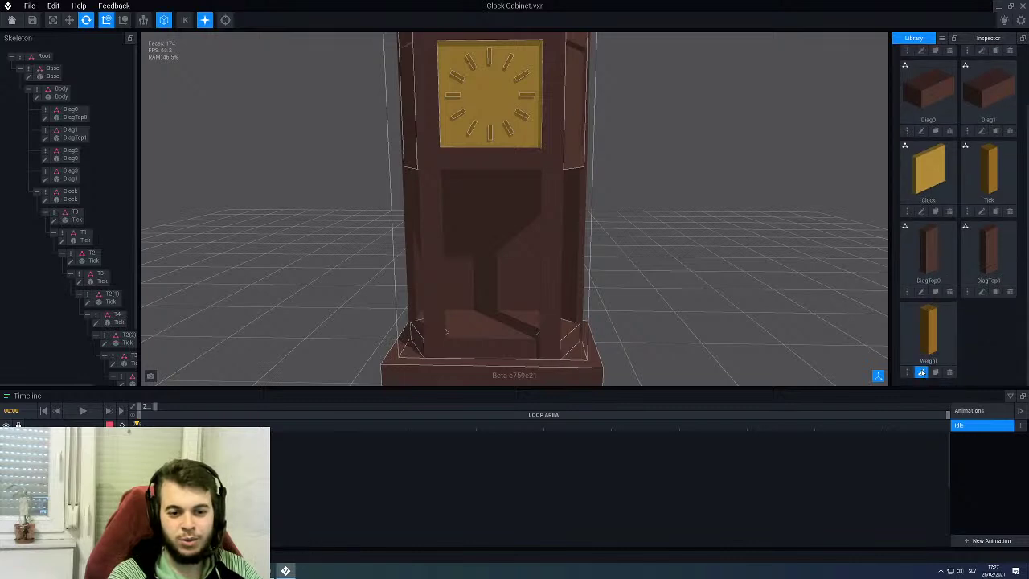
{"action": "left_click", "coordinate": [922, 373]}
{"action": "left_click", "coordinate": [278, 20]}
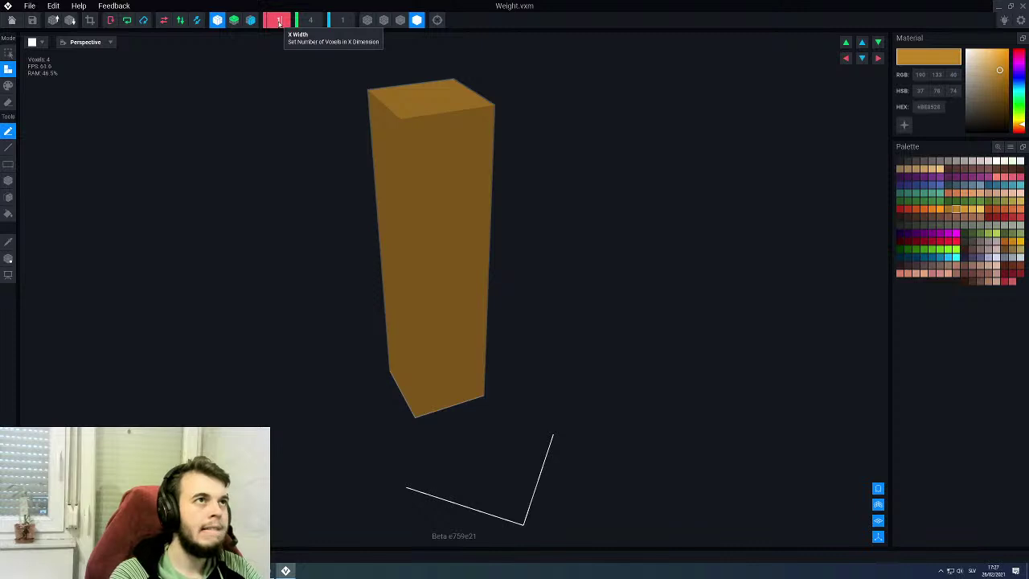
{"action": "left_click", "coordinate": [278, 20]}
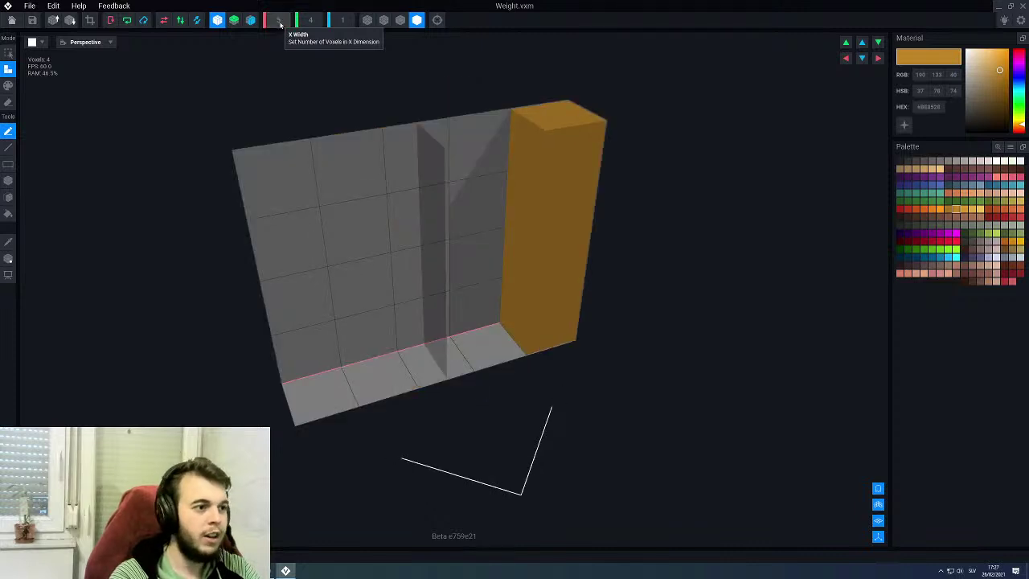
Step: Set the Weight model's Z depth to 5 voxels and its Y height to 12 voxels
{"action": "left_click", "coordinate": [343, 20]}
{"action": "left_click", "coordinate": [343, 20]}
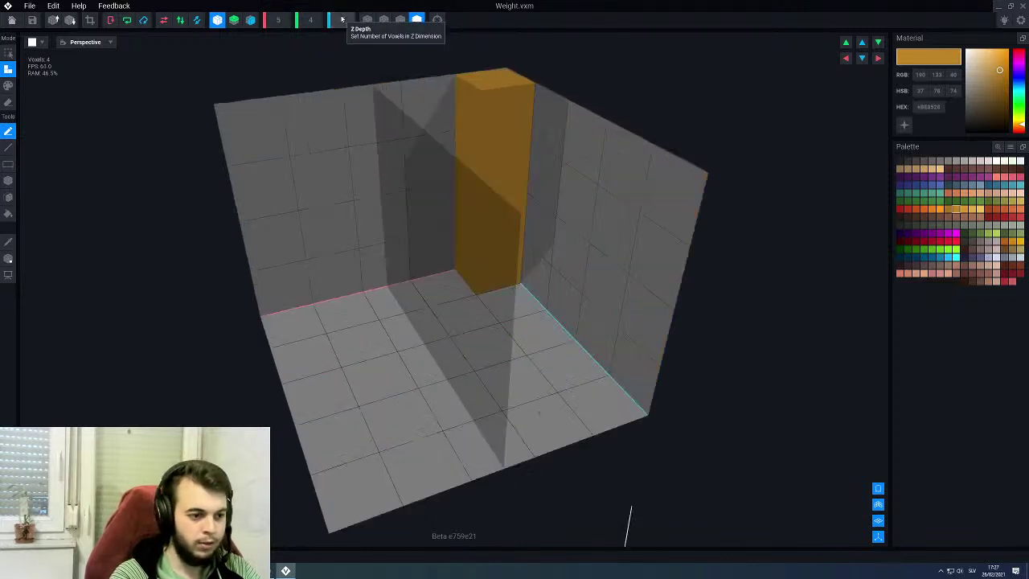
{"action": "left_click", "coordinate": [311, 20]}
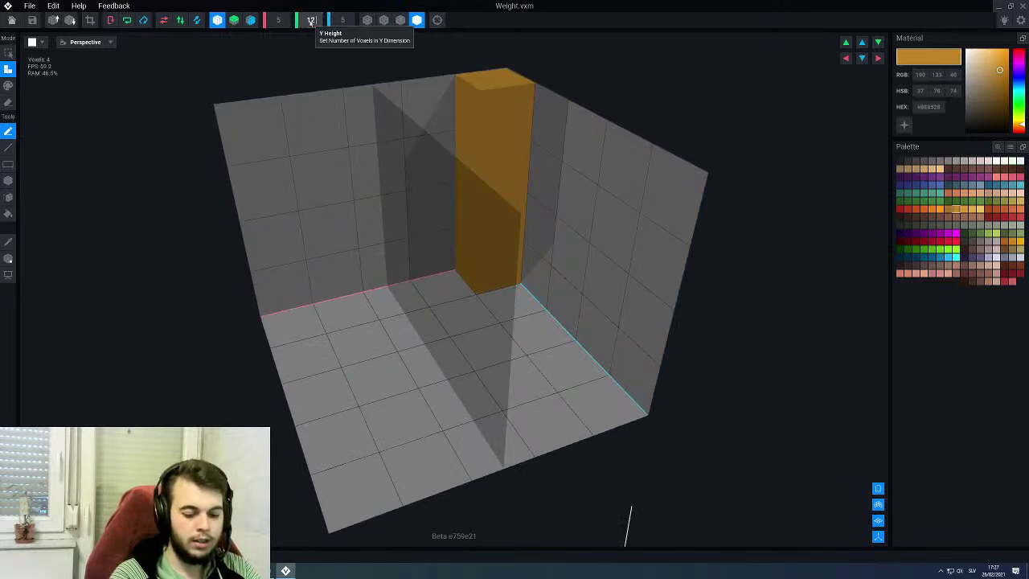
{"action": "scroll", "coordinate": [310, 20], "scroll_direction": "up", "scroll_amount": 7}
{"action": "right_click_drag", "start_coordinate": [461, 291], "coordinate": [457, 293]}
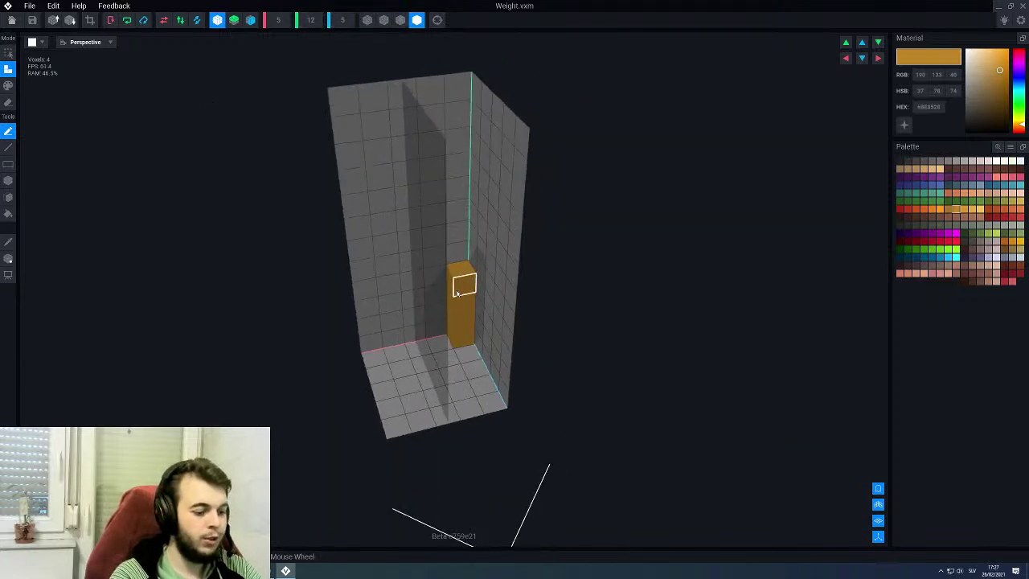
Step: Add a mirrored pair of test voxels beside the column and move the Weight model's pivot to the centre of its base
{"action": "left_click", "coordinate": [456, 294]}
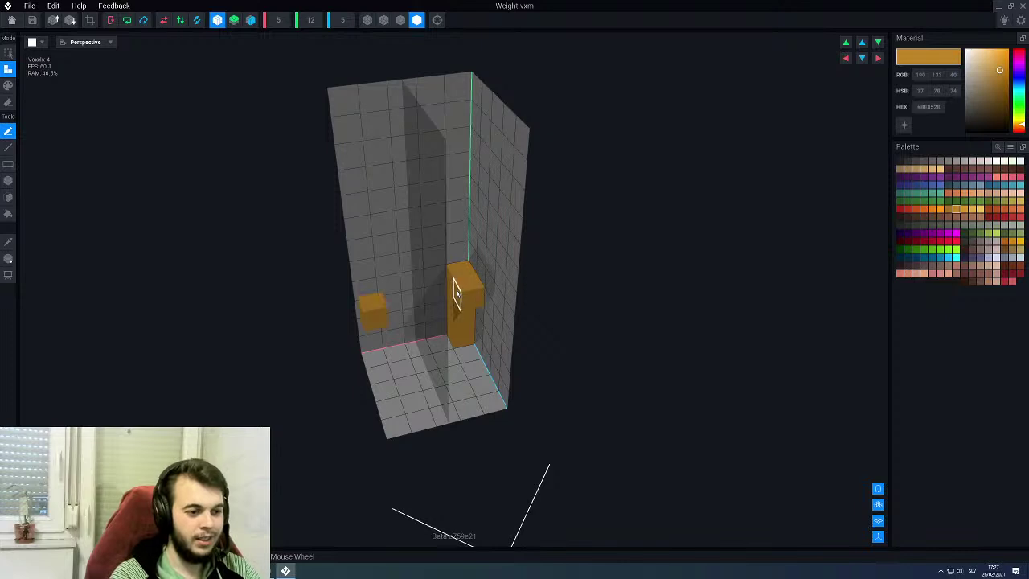
{"action": "left_click", "coordinate": [8, 258]}
{"action": "left_click_drag", "start_coordinate": [484, 516], "coordinate": [453, 445]}
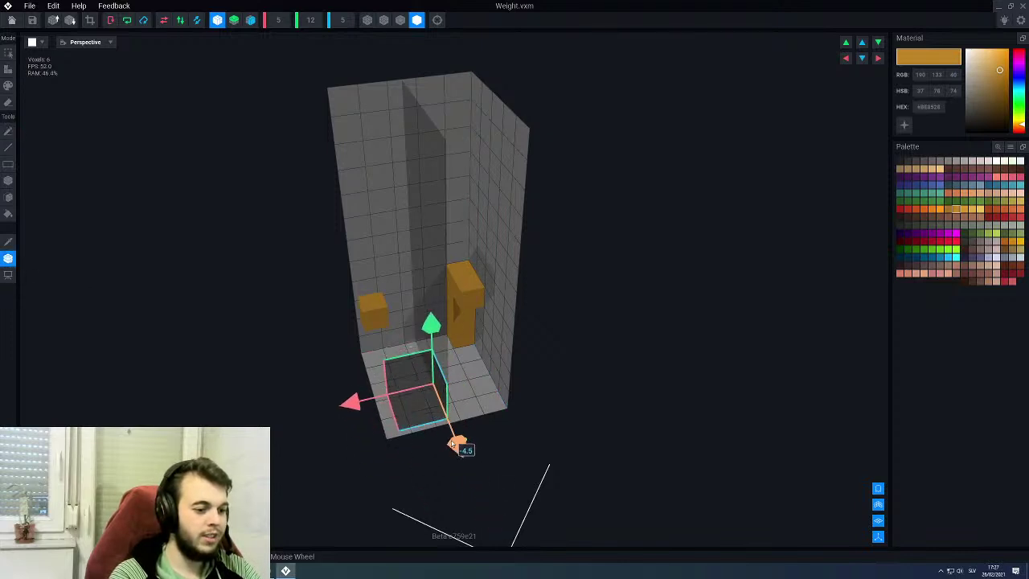
{"action": "right_click_drag", "start_coordinate": [354, 402], "coordinate": [408, 391]}
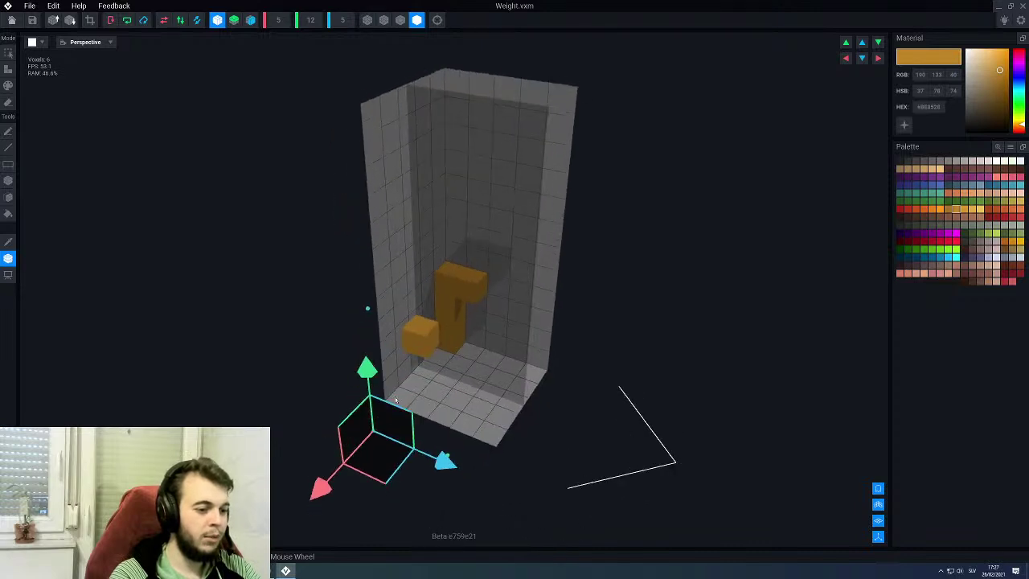
{"action": "left_click_drag", "start_coordinate": [375, 373], "coordinate": [409, 236]}
{"action": "left_click_drag", "start_coordinate": [433, 344], "coordinate": [582, 391]}
{"action": "left_click_drag", "start_coordinate": [452, 410], "coordinate": [424, 428]}
{"action": "right_click_drag", "start_coordinate": [424, 428], "coordinate": [318, 409]}
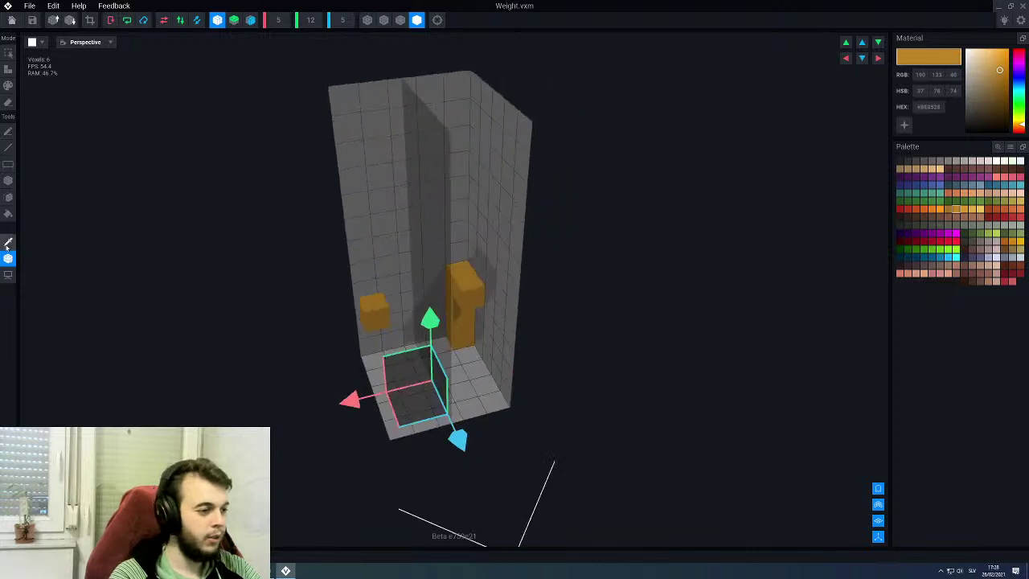
{"action": "left_click", "coordinate": [8, 258]}
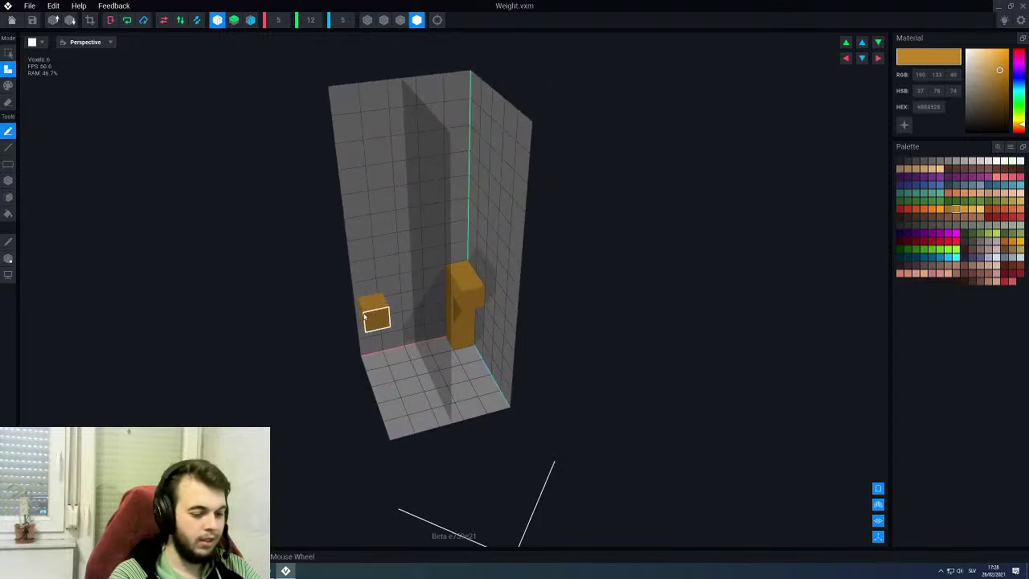
Step: Turn on Z symmetry alongside X and box-erase the old tick column from the Weight model
{"action": "key", "text": "b"}
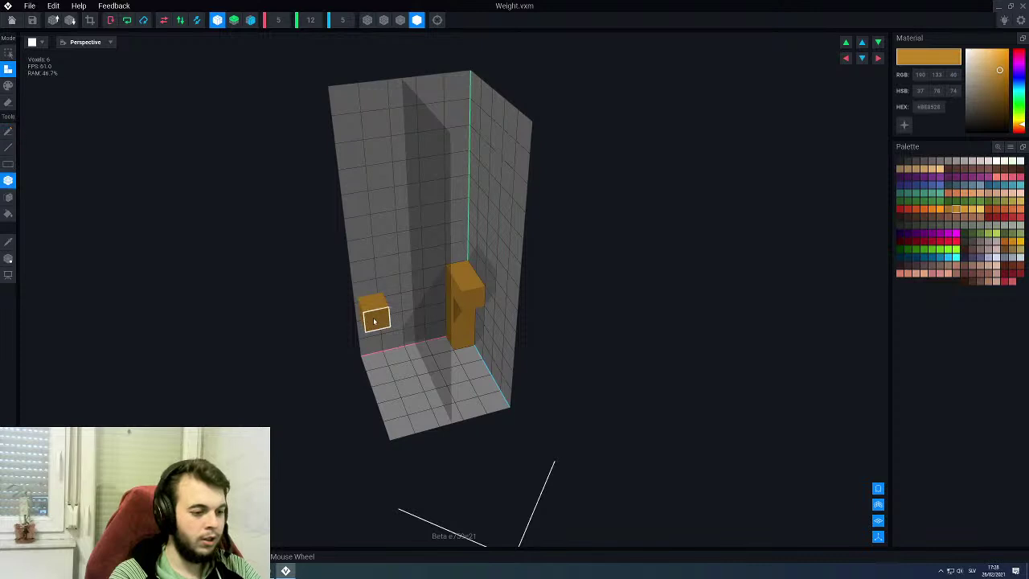
{"action": "right_click_drag", "start_coordinate": [367, 317], "coordinate": [358, 309]}
{"action": "left_click", "coordinate": [249, 24]}
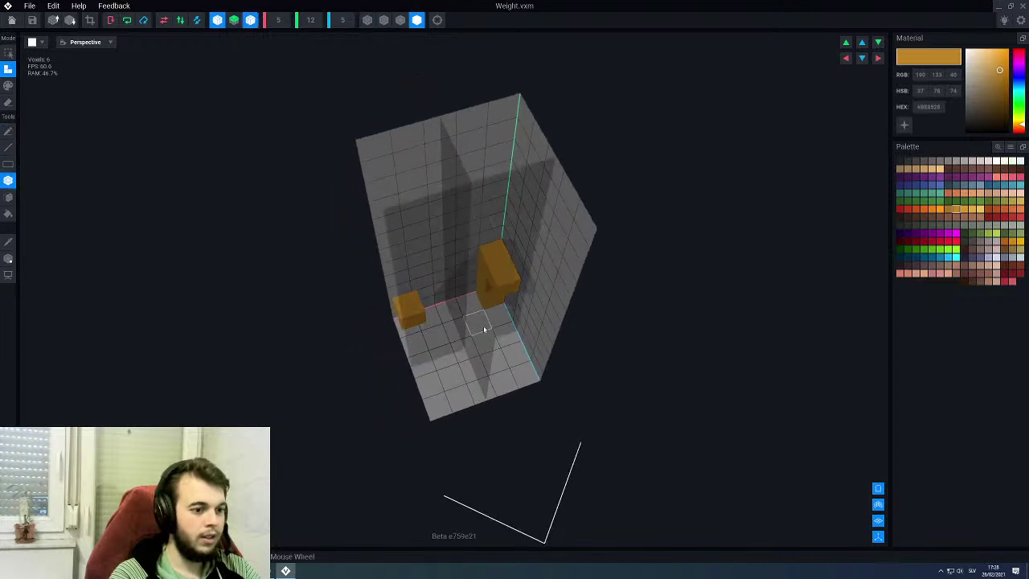
{"action": "middle_click_drag", "start_coordinate": [469, 326], "coordinate": [464, 316]}
{"action": "key", "text": "e"}
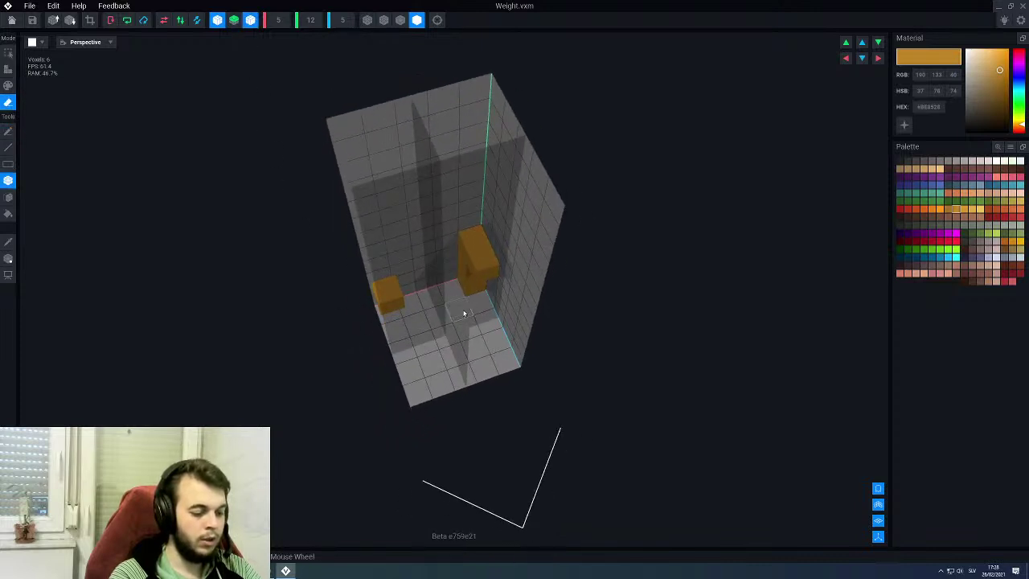
{"action": "left_click_drag", "start_coordinate": [474, 246], "coordinate": [466, 290]}
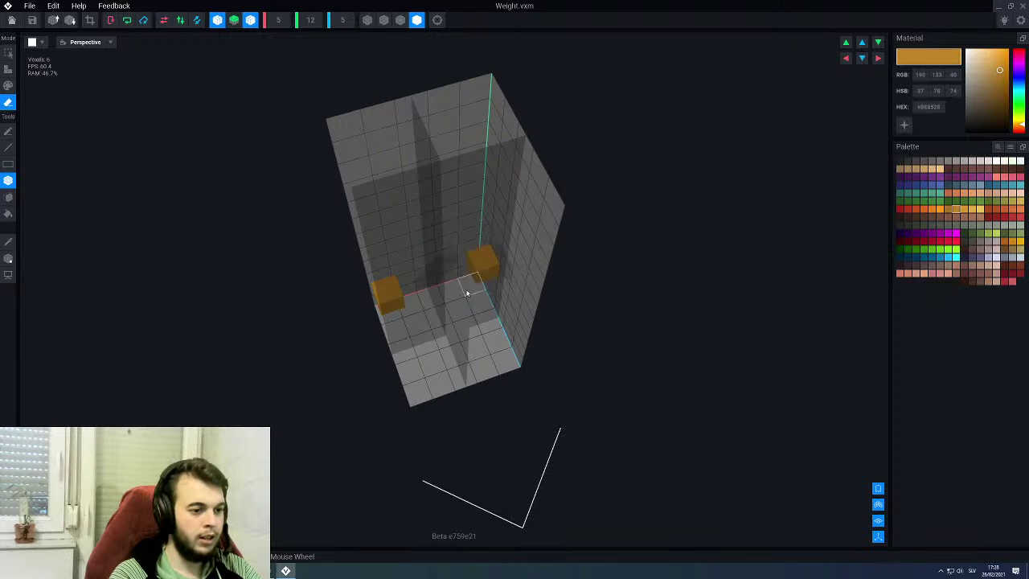
Step: Fill the Weight volume with a full-height 12-voxel gold block, leaving its four vertical corner columns empty
{"action": "key", "text": "a"}
{"action": "mouse_move", "coordinate": [407, 301]}
{"action": "left_mouse_down"}
{"action": "mouse_move", "coordinate": [482, 380]}
{"action": "mouse_move", "coordinate": [417, 375]}
{"action": "mouse_move", "coordinate": [396, 356]}
{"action": "mouse_move", "coordinate": [397, 337]}
{"action": "mouse_move", "coordinate": [431, 321]}
{"action": "mouse_move", "coordinate": [436, 302]}
{"action": "mouse_move", "coordinate": [430, 209]}
{"action": "left_mouse_up"}
{"action": "key", "text": "f"}
{"action": "scroll", "coordinate": [438, 251], "scroll_direction": "down", "scroll_amount": 2}
{"action": "scroll", "coordinate": [437, 251], "scroll_direction": "down", "scroll_amount": 1}
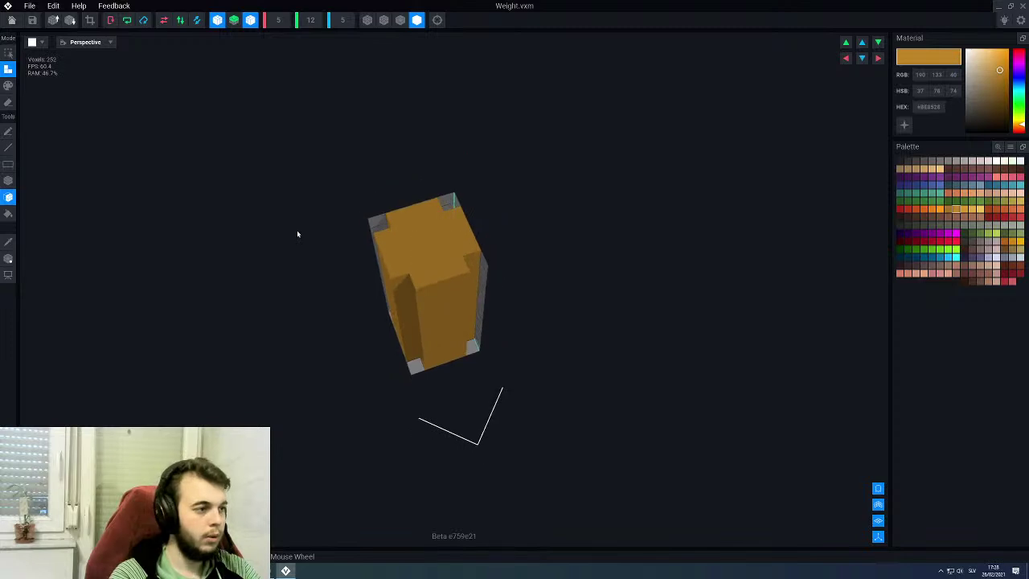
Step: Return to the Clock Cabinet rig, select the Body node and collapse the Clock node's children
{"action": "left_click", "coordinate": [10, 22]}
{"action": "left_click", "coordinate": [441, 186]}
{"action": "right_click_drag", "start_coordinate": [443, 214], "coordinate": [505, 274]}
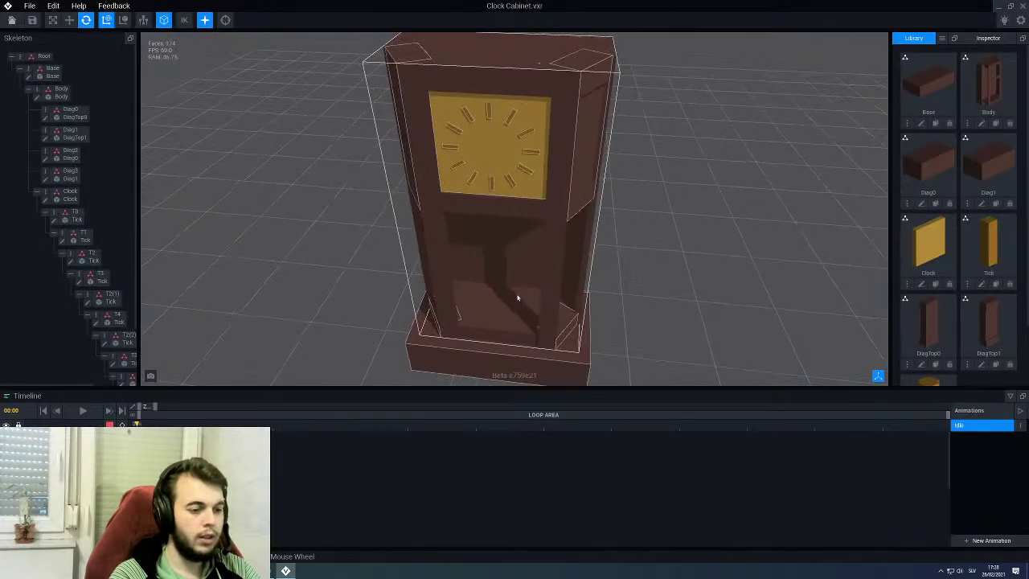
{"action": "scroll", "coordinate": [516, 312], "scroll_direction": "down", "scroll_amount": 3}
{"action": "right_click_drag", "start_coordinate": [515, 312], "coordinate": [495, 256]}
{"action": "left_click", "coordinate": [493, 253]}
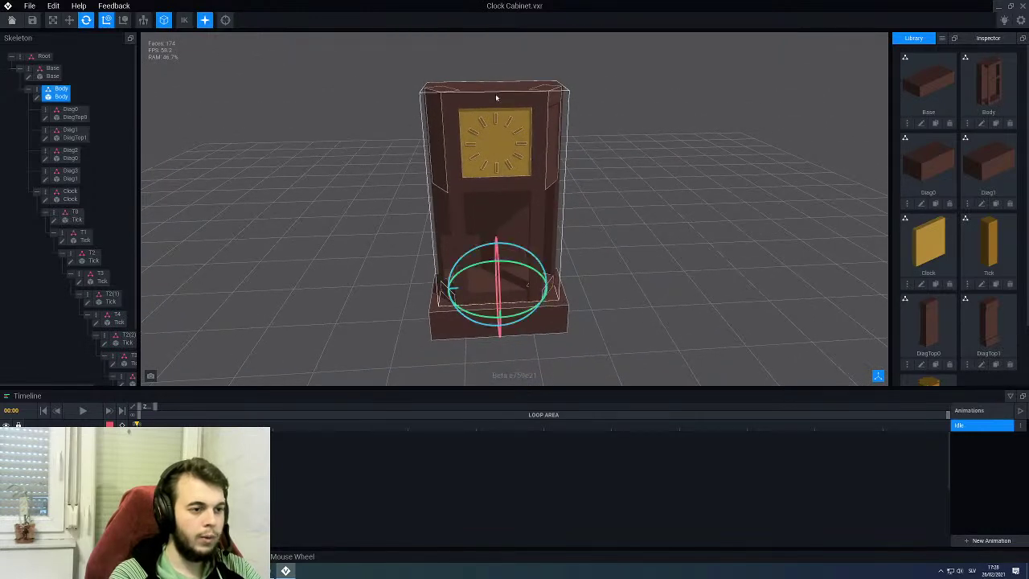
{"action": "left_click", "coordinate": [36, 194]}
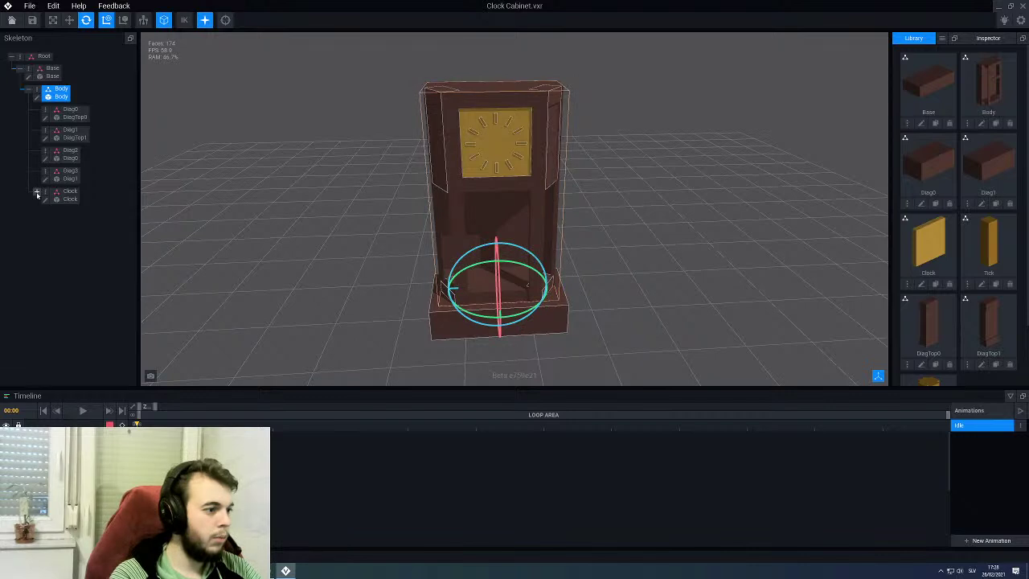
Step: Create a node named Weight under Body and rename it W0
{"action": "right_click", "coordinate": [36, 93]}
{"action": "left_click", "coordinate": [65, 108]}
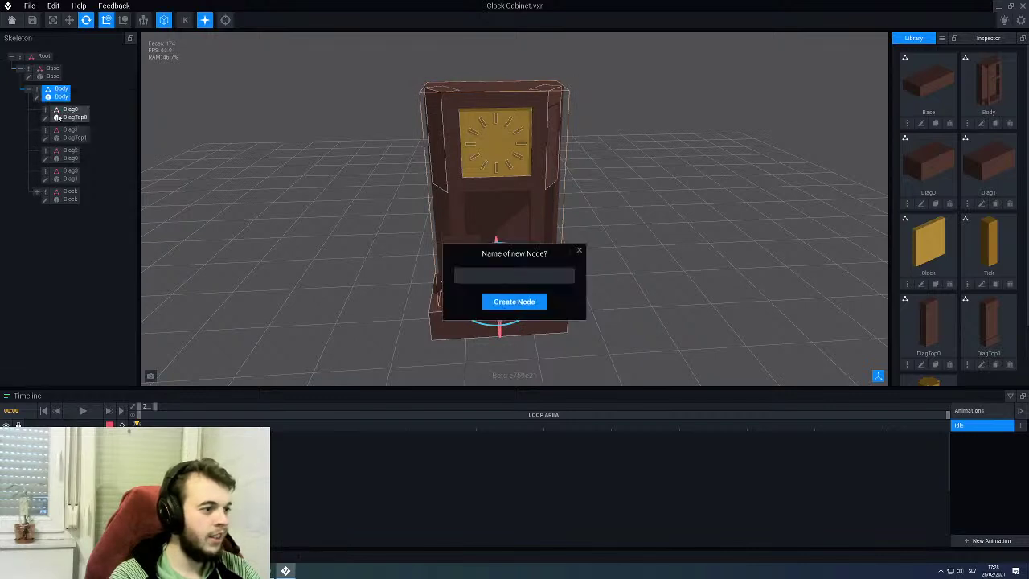
{"action": "type", "text": "Weight"}
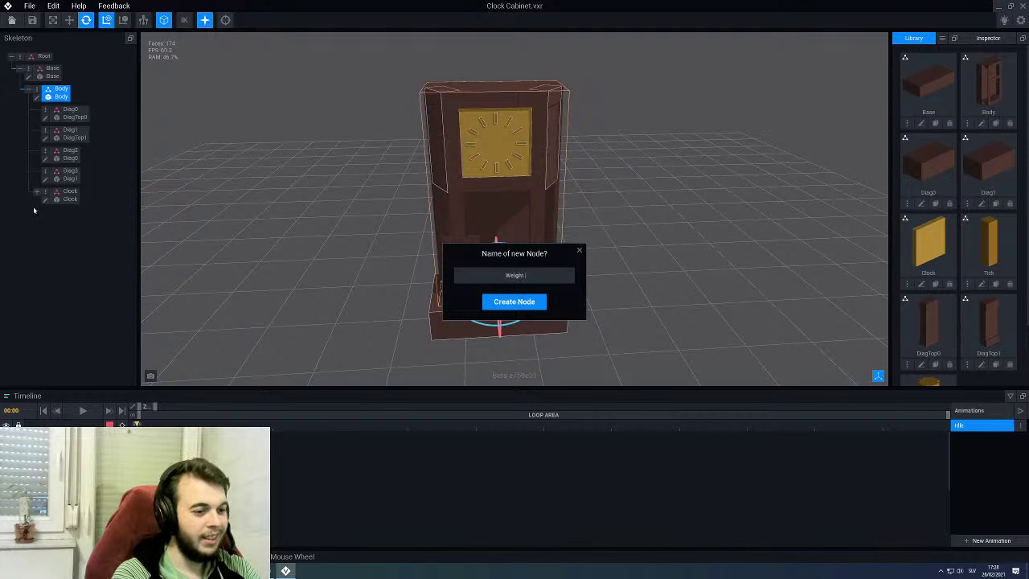
{"action": "key", "text": "Return"}
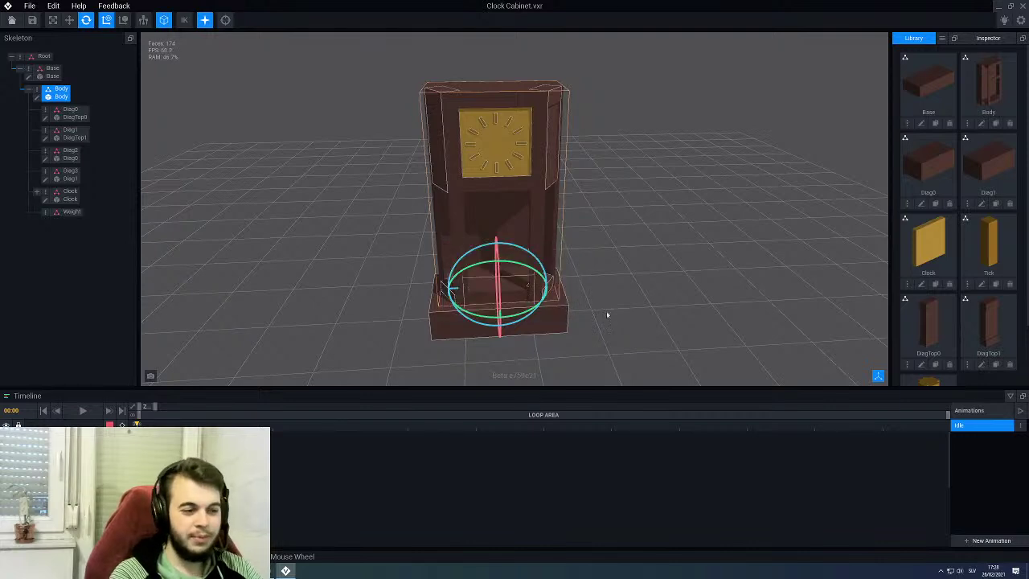
{"action": "right_click", "coordinate": [48, 212]}
{"action": "left_click", "coordinate": [56, 222]}
{"action": "type", "text": "w0"}
{"action": "key", "text": "Return"}
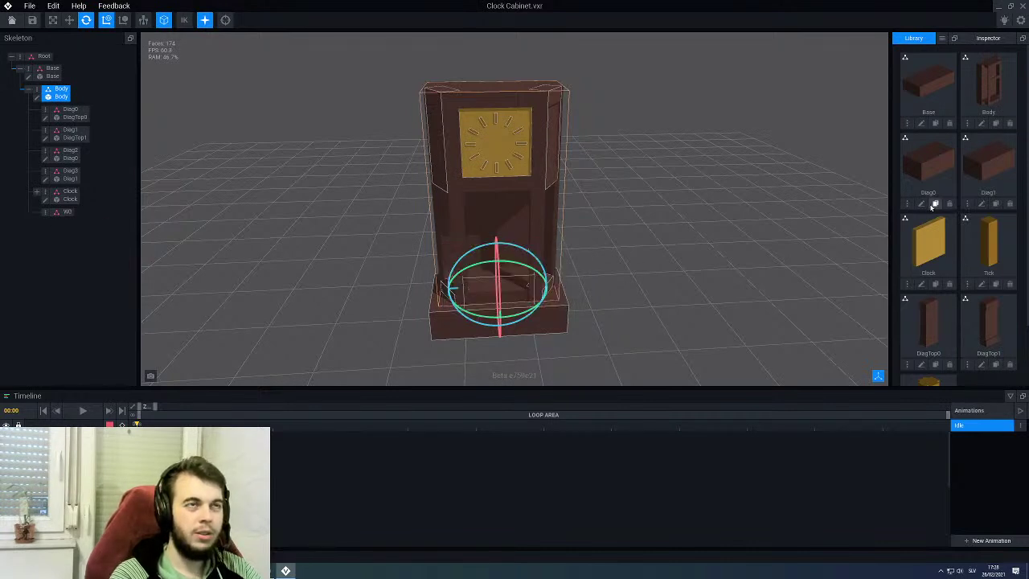
Step: Assign the Weight model to the W0 node and raise it into the cabinet opening below the clock face
{"action": "scroll", "coordinate": [932, 206], "scroll_direction": "down", "scroll_amount": 1}
{"action": "left_click_drag", "start_coordinate": [933, 334], "coordinate": [64, 212]}
{"action": "scroll", "coordinate": [280, 136], "scroll_direction": "up", "scroll_amount": 3}
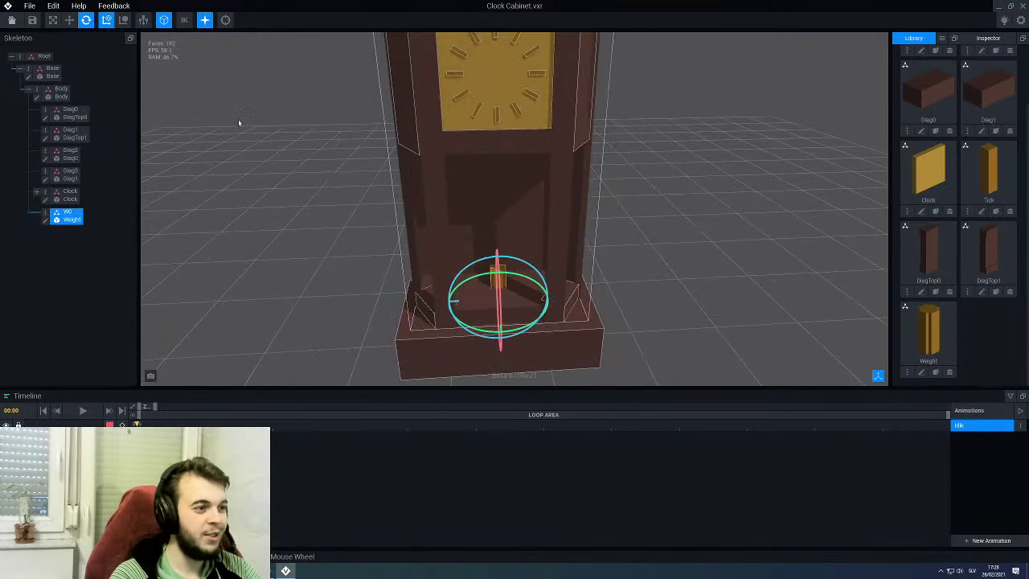
{"action": "key", "text": "w"}
{"action": "left_click_drag", "start_coordinate": [497, 252], "coordinate": [481, 143]}
{"action": "right_click_drag", "start_coordinate": [482, 143], "coordinate": [489, 228]}
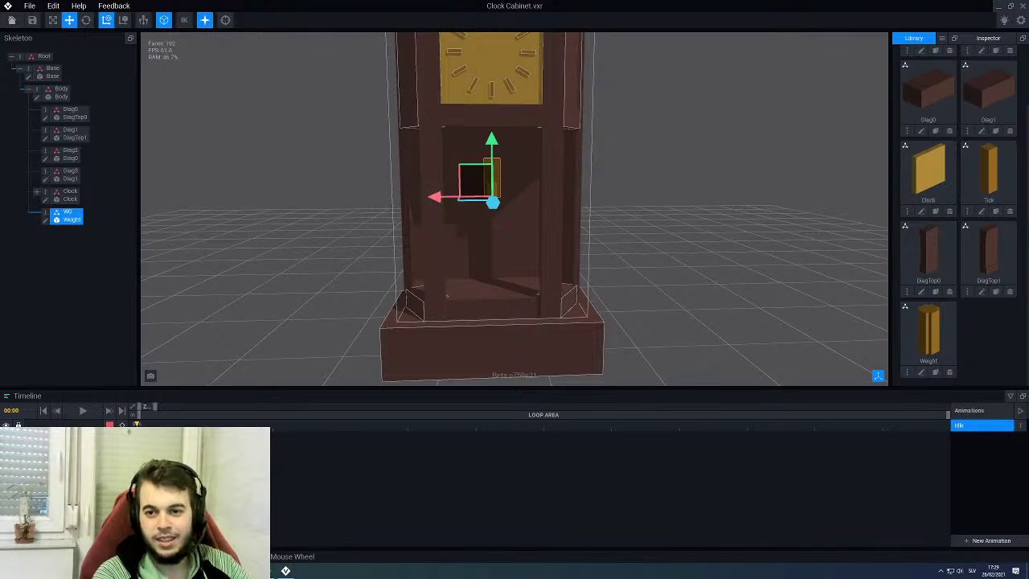
Step: Switch to the browser, open the reference cabinet clock image in its own tab, and examine the weights and pendulum
{"action": "left_click_drag", "start_coordinate": [1028, 104], "coordinate": [471, 74]}
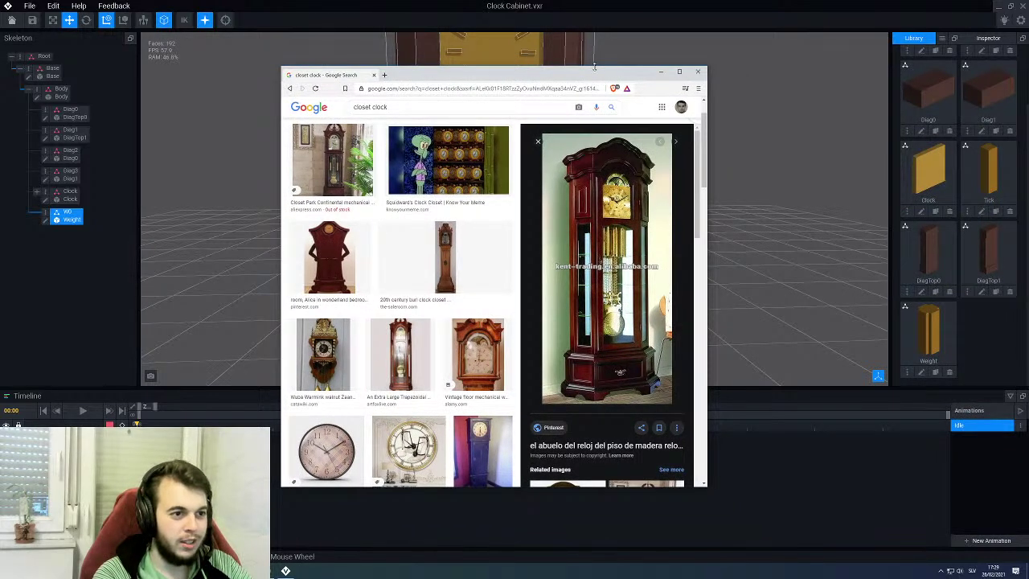
{"action": "left_click_drag", "start_coordinate": [594, 66], "coordinate": [595, 8]}
{"action": "right_click", "coordinate": [616, 157]}
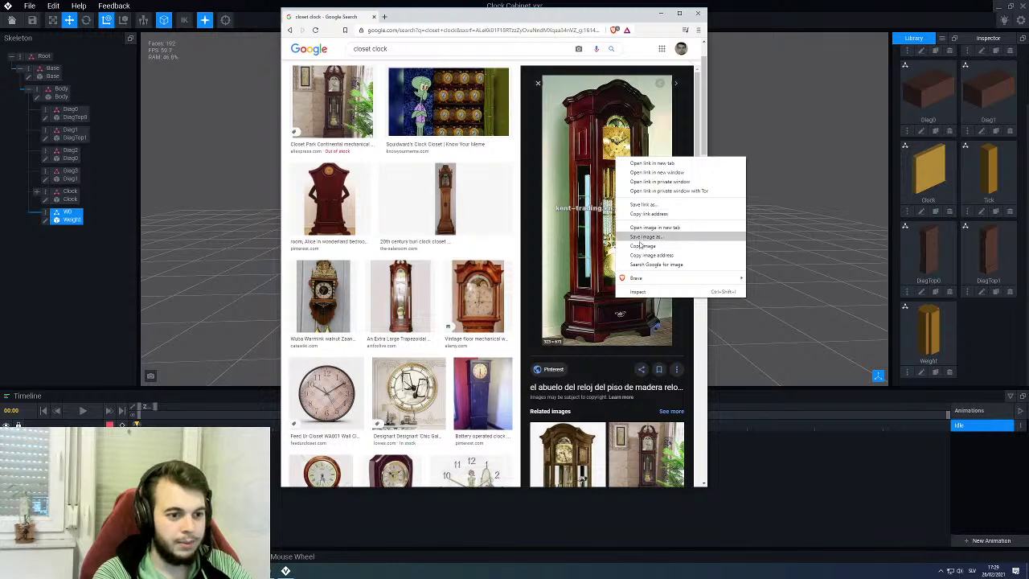
{"action": "left_click", "coordinate": [651, 228]}
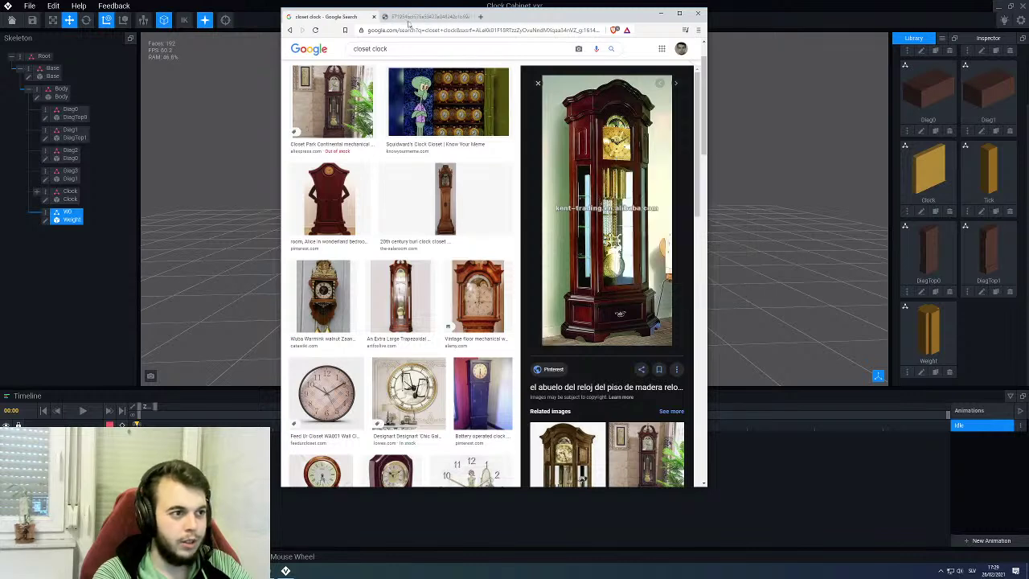
{"action": "left_click", "coordinate": [410, 17]}
{"action": "scroll", "coordinate": [500, 228], "scroll_direction": "up", "scroll_amount": 3, "text": "ctrl"}
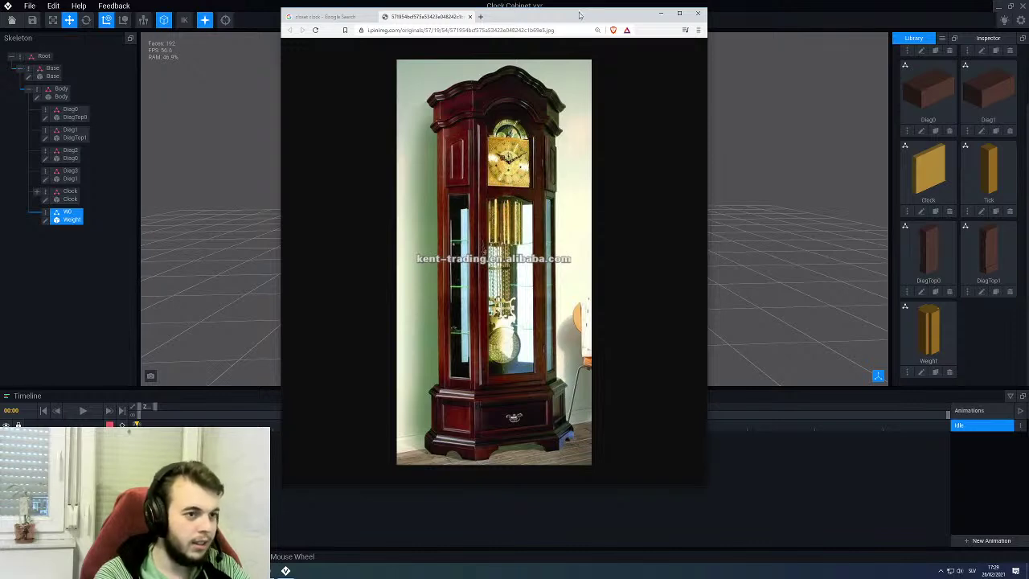
{"action": "left_click_drag", "start_coordinate": [560, 17], "coordinate": [1028, 107]}
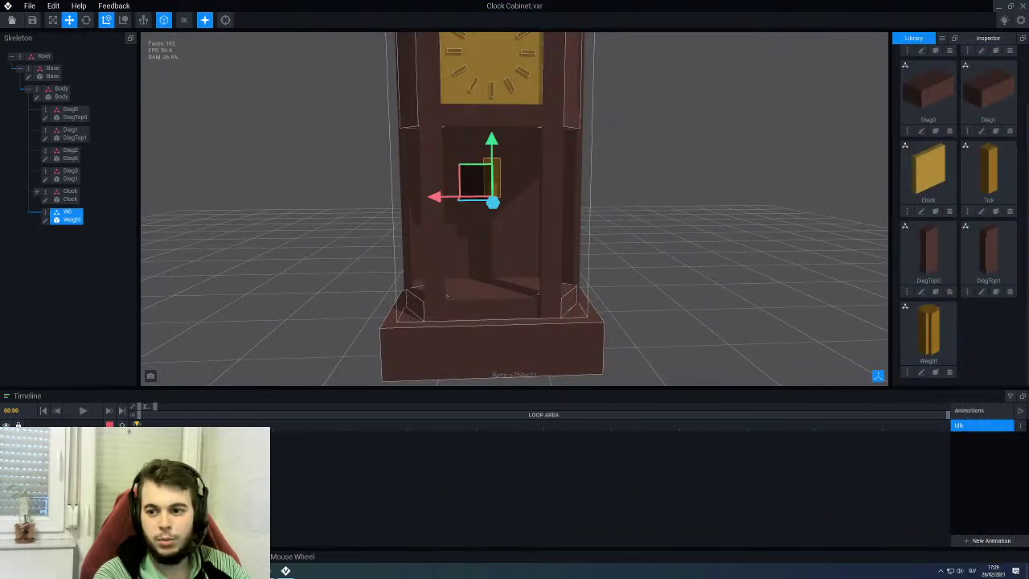
Step: Reopen the Weight model for editing and resize its volume to 6 voxels wide, 16 high and 6 deep
{"action": "right_click_drag", "start_coordinate": [561, 186], "coordinate": [539, 179]}
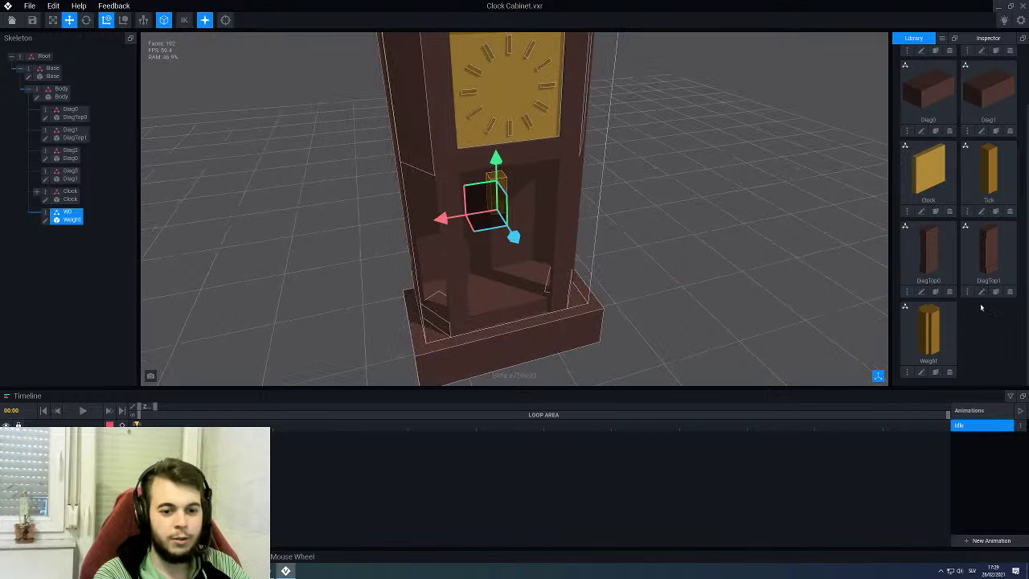
{"action": "left_click", "coordinate": [921, 373]}
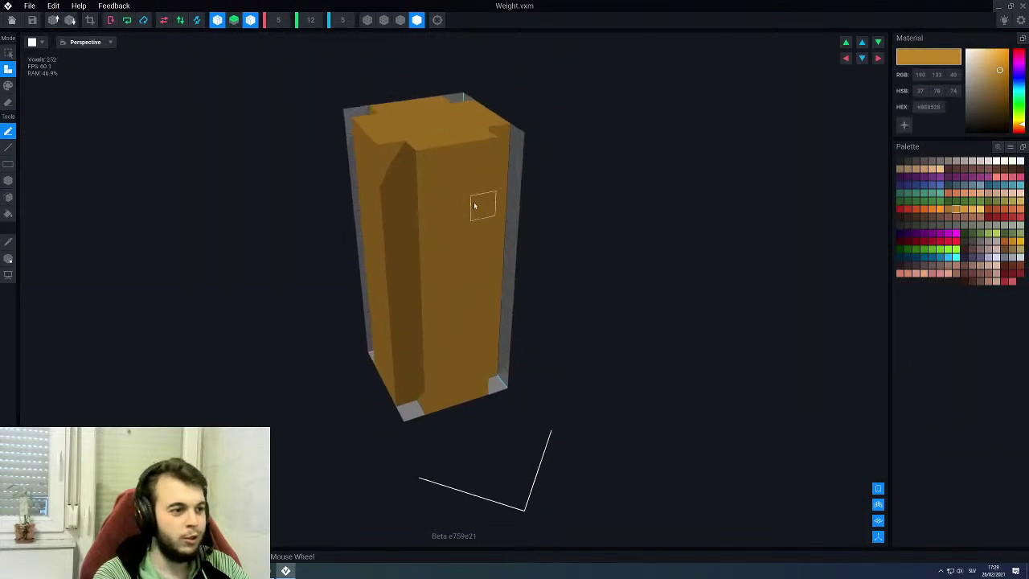
{"action": "type", "text": "6"}
{"action": "key", "text": "Return"}
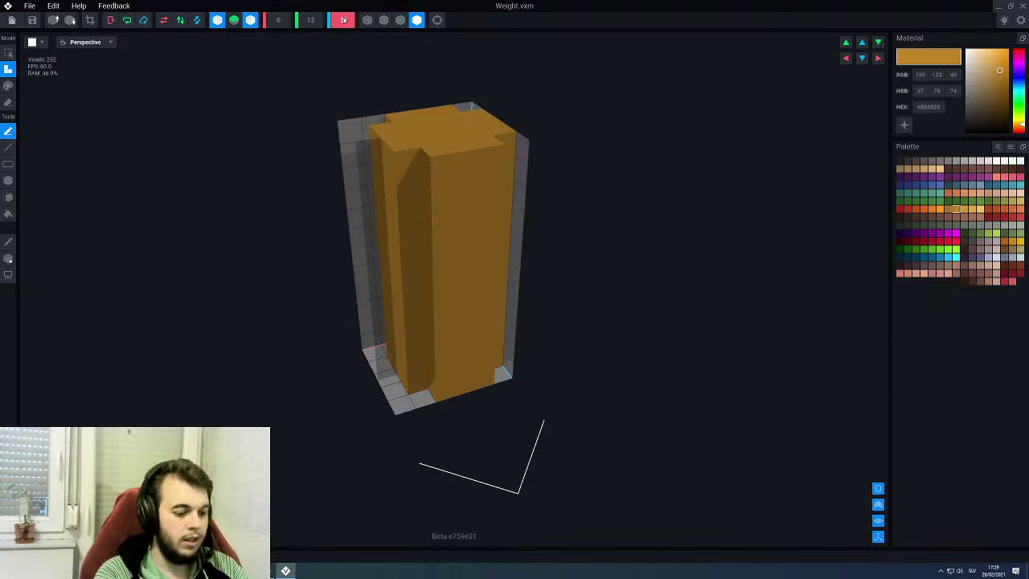
{"action": "scroll", "coordinate": [344, 20], "scroll_direction": "up", "scroll_amount": 1}
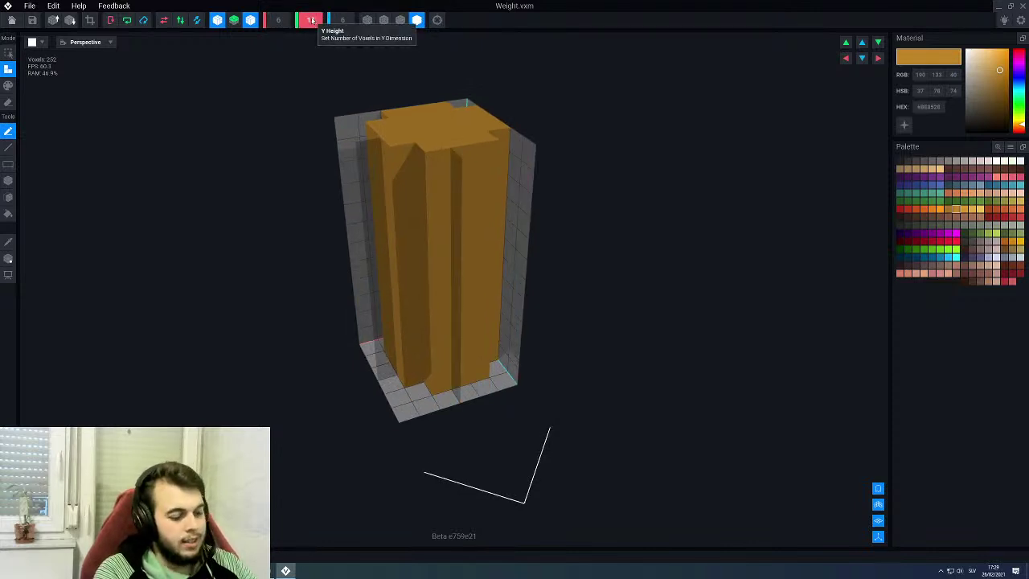
{"action": "scroll", "coordinate": [314, 20], "scroll_direction": "up", "scroll_amount": 2}
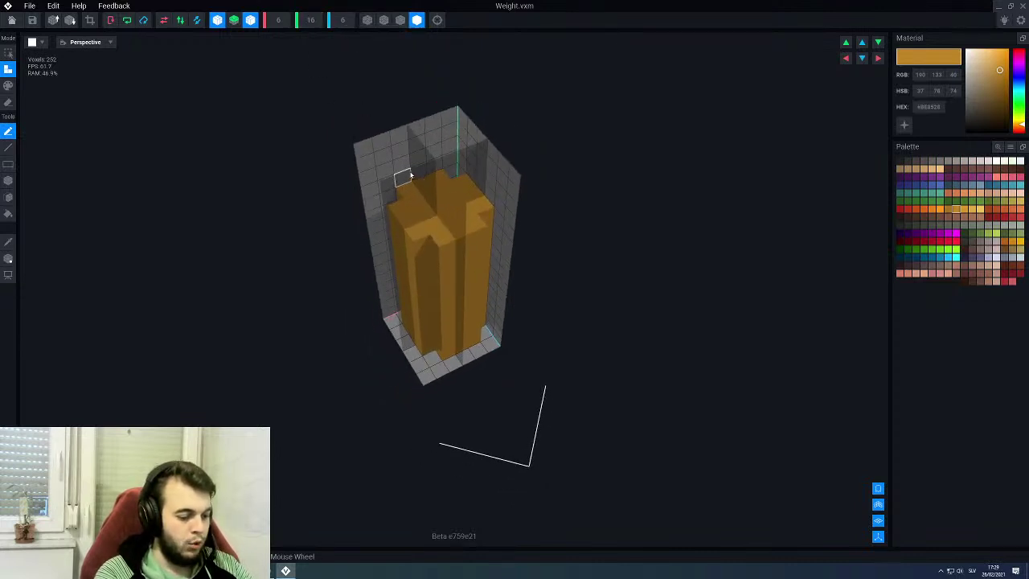
Step: Extrude the Weight's side and top faces to fill the 6×16×6 volume, keeping the four vertical corner columns empty
{"action": "key", "text": "g"}
{"action": "key", "text": "f"}
{"action": "mouse_move", "coordinate": [411, 175]}
{"action": "right_mouse_down"}
{"action": "mouse_move", "coordinate": [489, 227]}
{"action": "mouse_move", "coordinate": [476, 259]}
{"action": "mouse_move", "coordinate": [450, 255]}
{"action": "mouse_move", "coordinate": [509, 239]}
{"action": "mouse_move", "coordinate": [488, 257]}
{"action": "mouse_move", "coordinate": [382, 276]}
{"action": "right_mouse_up"}
{"action": "left_click", "coordinate": [510, 239]}
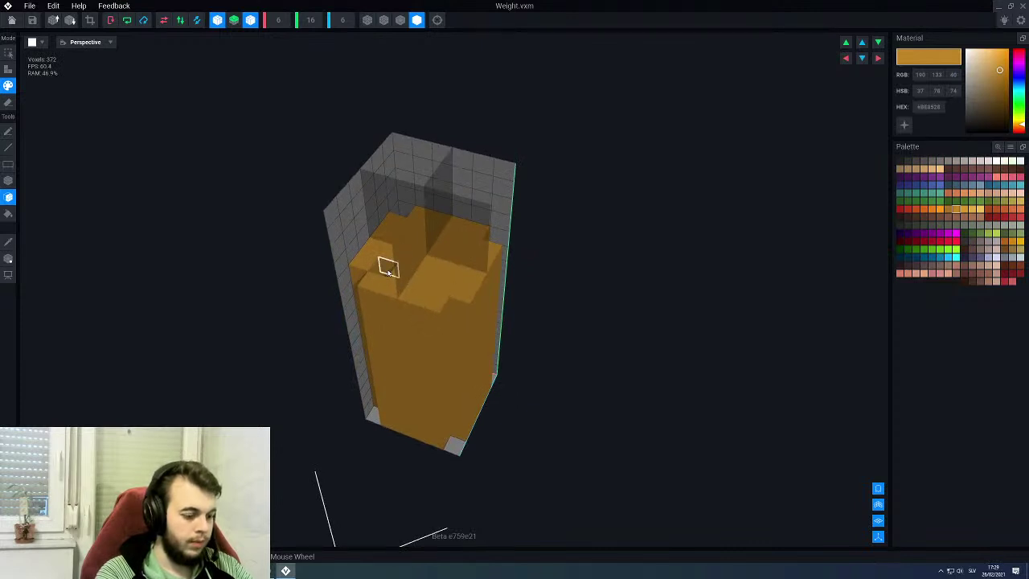
{"action": "key", "text": "t"}
{"action": "left_click", "coordinate": [414, 262]}
{"action": "left_click", "coordinate": [416, 259]}
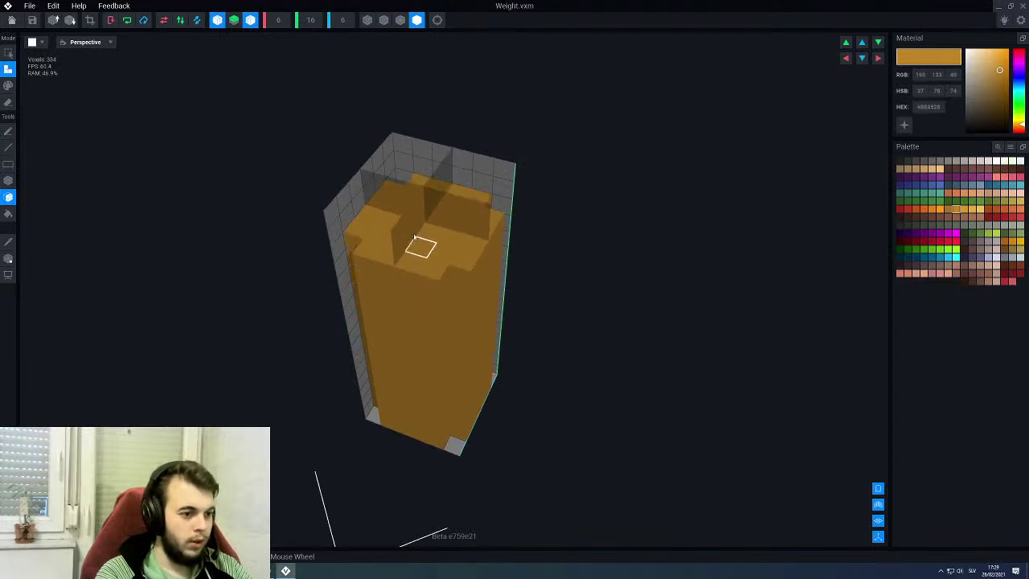
{"action": "left_click", "coordinate": [413, 248]}
{"action": "left_click_drag", "start_coordinate": [406, 223], "coordinate": [384, 221]}
Step: Adjust the Weight model's pivot along its width and depth, and save the model on returning to the Clock Cabinet
{"action": "left_click", "coordinate": [9, 258]}
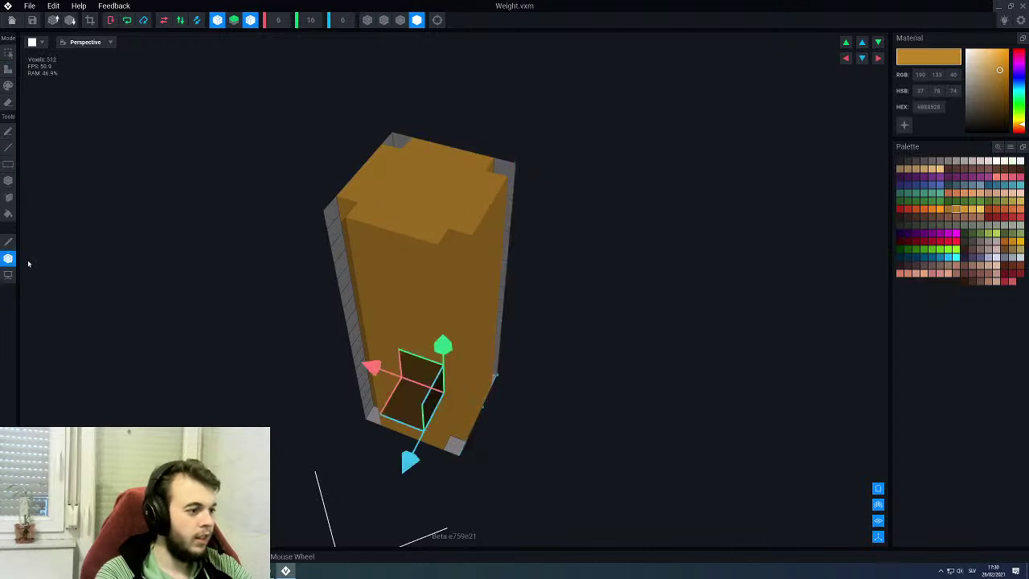
{"action": "left_click_drag", "start_coordinate": [368, 376], "coordinate": [365, 371]}
{"action": "left_click_drag", "start_coordinate": [396, 452], "coordinate": [394, 460]}
{"action": "left_click", "coordinate": [12, 20]}
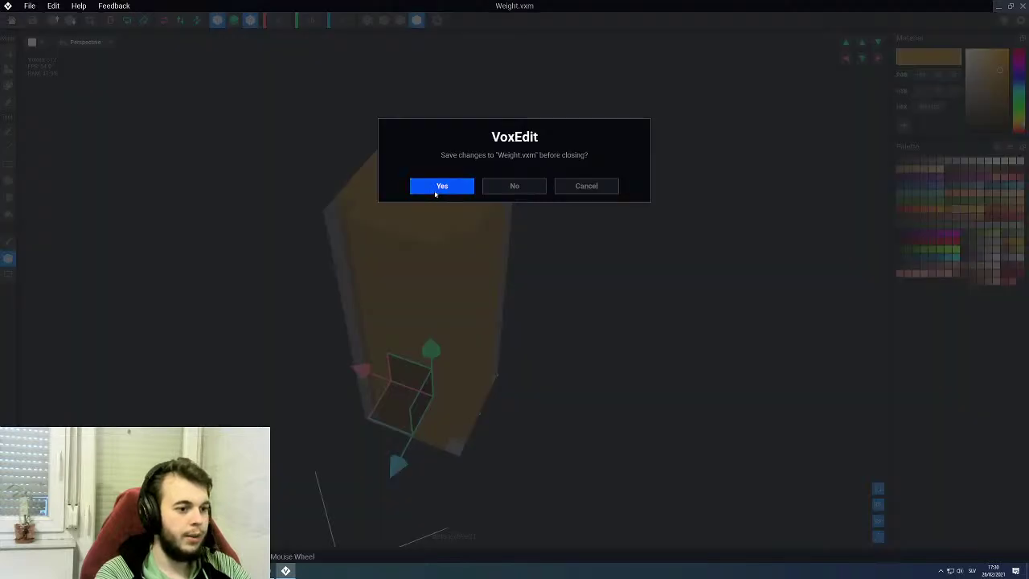
{"action": "left_click", "coordinate": [437, 189]}
Step: Move the W0 weight sideways to the left part of the cabinet opening below the clock face
{"action": "right_click_drag", "start_coordinate": [515, 210], "coordinate": [499, 189]}
{"action": "left_click", "coordinate": [487, 175]}
{"action": "mouse_move", "coordinate": [449, 220]}
{"action": "right_mouse_down"}
{"action": "mouse_move", "coordinate": [462, 213]}
{"action": "mouse_move", "coordinate": [450, 211]}
{"action": "right_mouse_up"}
{"action": "left_click_drag", "start_coordinate": [434, 196], "coordinate": [403, 193]}
{"action": "mouse_move", "coordinate": [441, 212]}
{"action": "right_mouse_down"}
{"action": "mouse_move", "coordinate": [475, 217]}
{"action": "mouse_move", "coordinate": [455, 215]}
{"action": "right_mouse_up"}
{"action": "right_click_drag", "start_coordinate": [515, 98], "coordinate": [476, 158]}
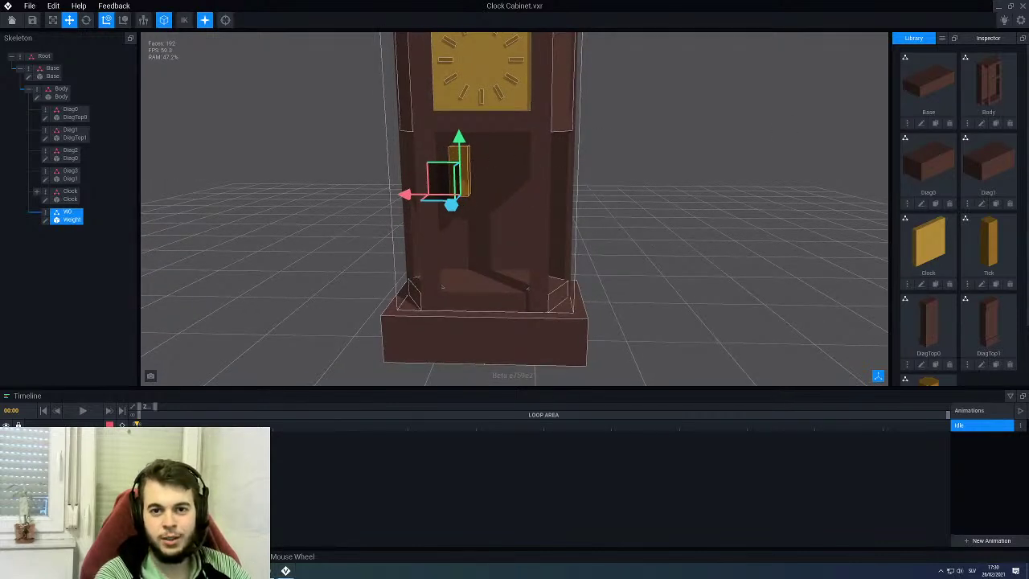
Step: Clone the Weight model in the library under the name Pendulum
{"action": "scroll", "coordinate": [946, 258], "scroll_direction": "down", "scroll_amount": 1}
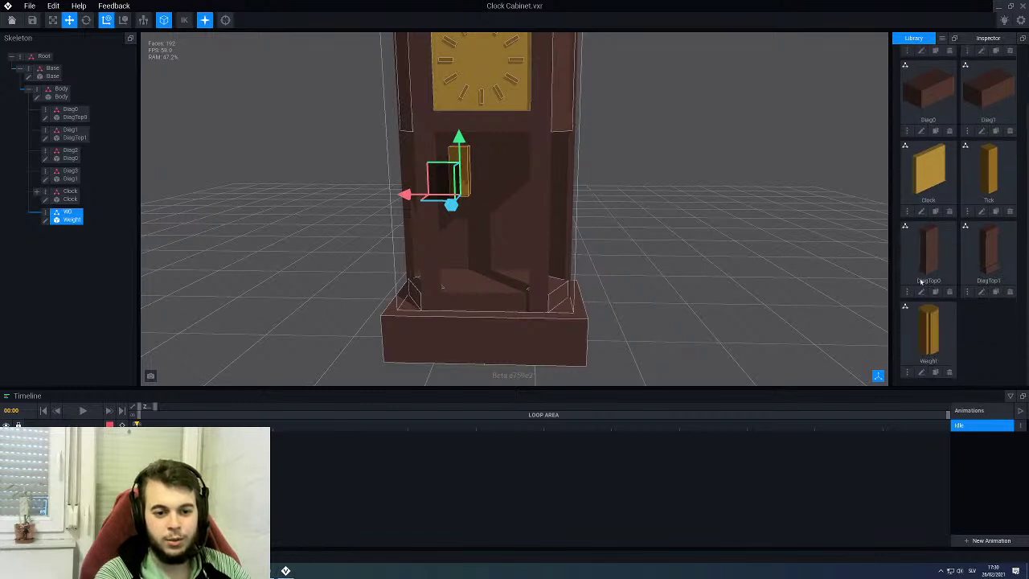
{"action": "left_click", "coordinate": [935, 372]}
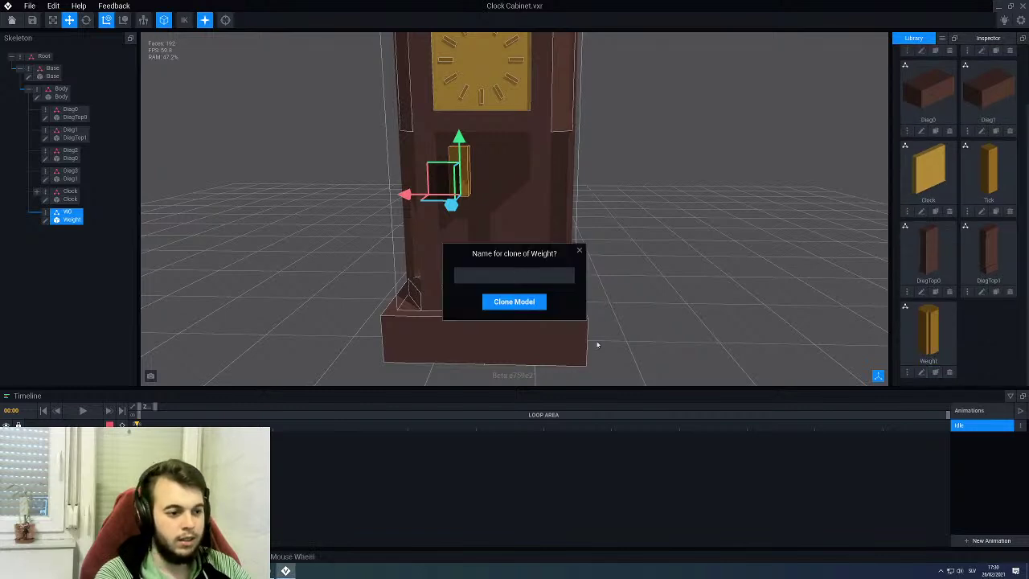
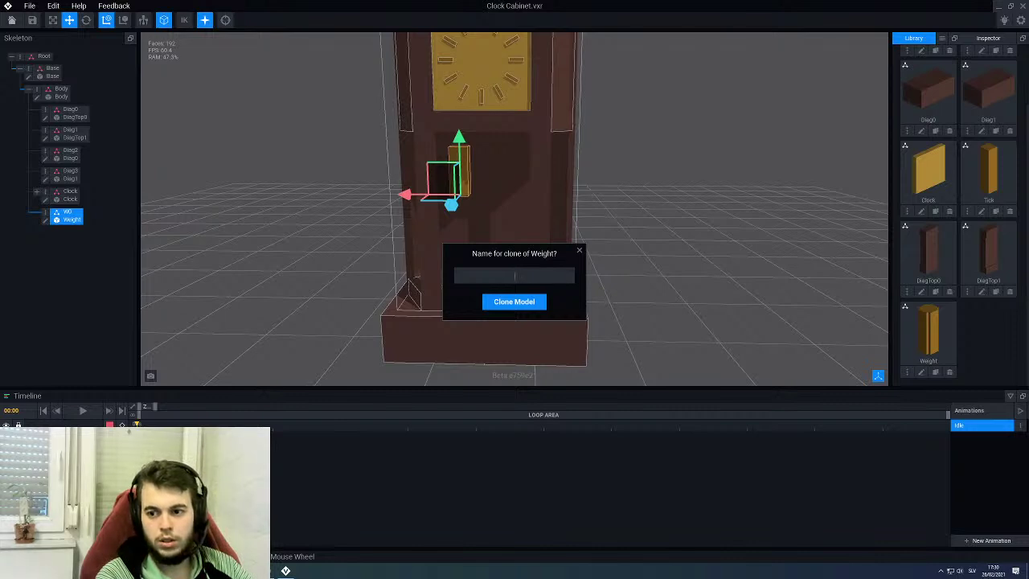
{"action": "left_click", "coordinate": [579, 250]}
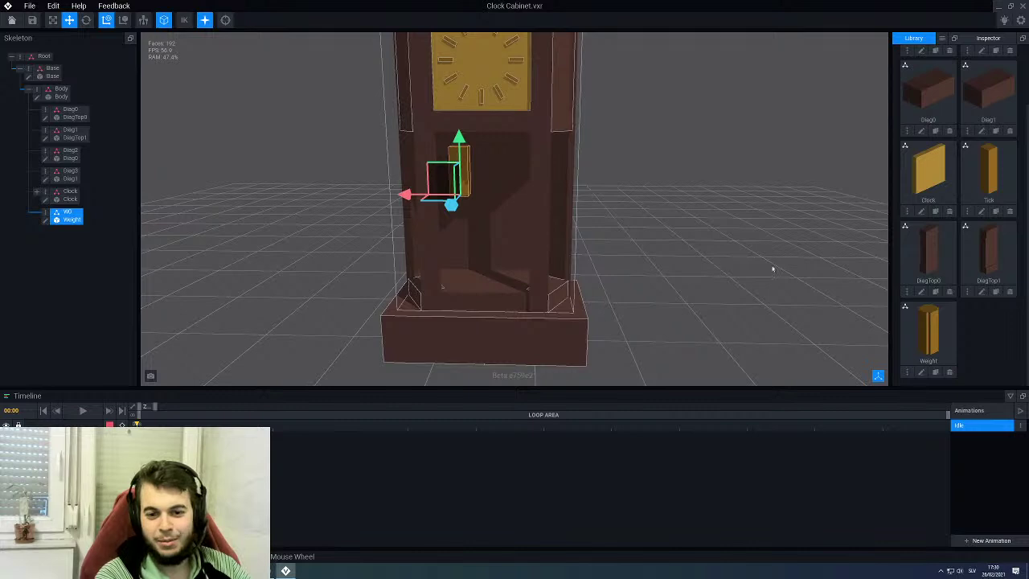
{"action": "left_click", "coordinate": [936, 372]}
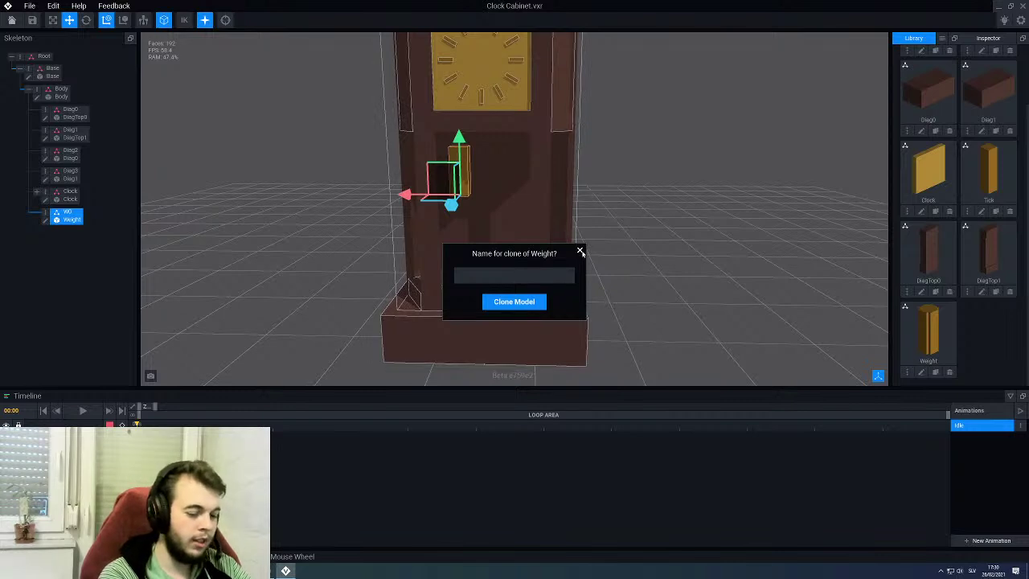
{"action": "type", "text": "Pendulum"}
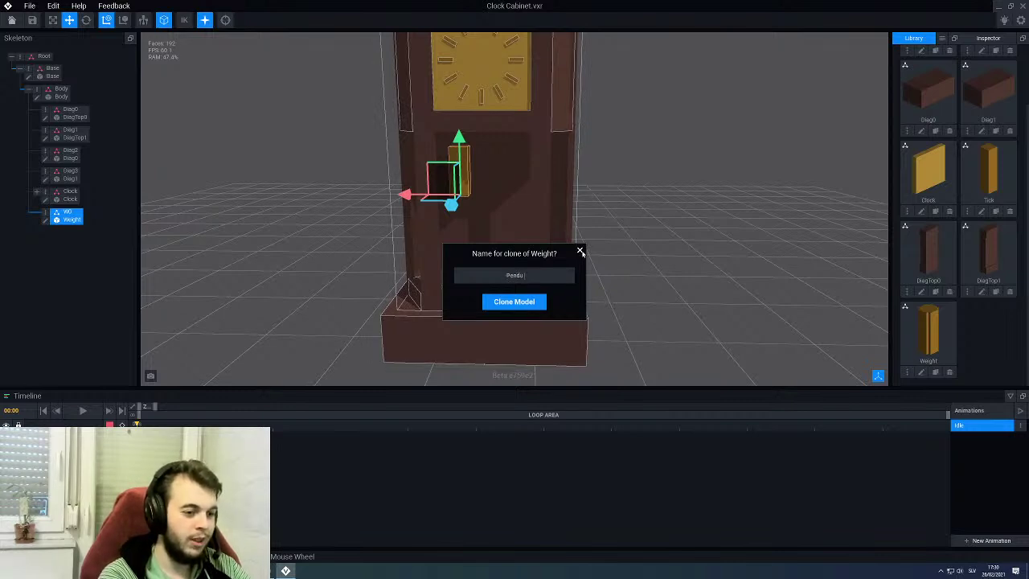
{"action": "key", "text": "Return"}
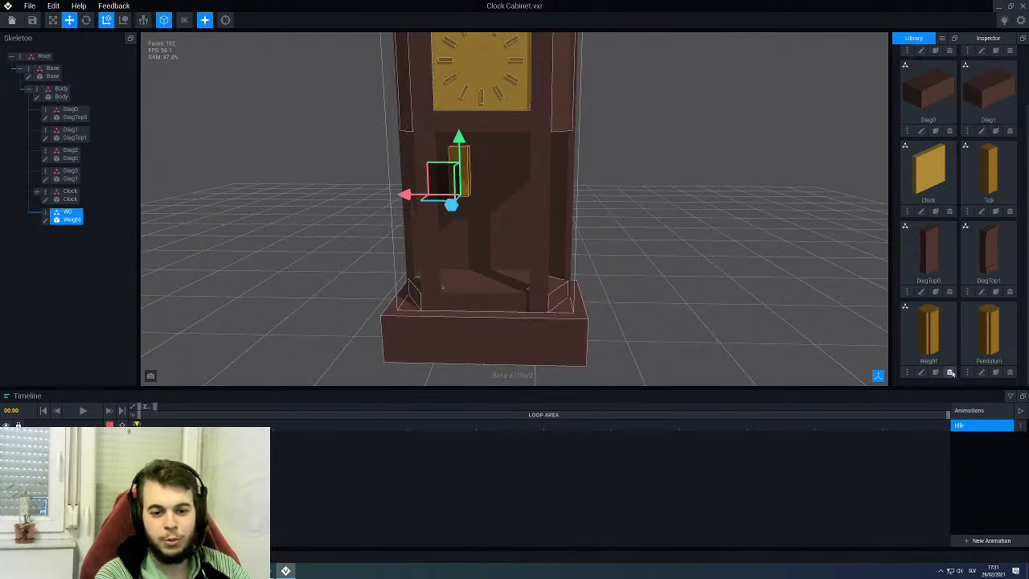
Step: Open the Pendulum model for editing and resize its volume to 2 voxels deep and 24 high
{"action": "left_click", "coordinate": [982, 371]}
{"action": "right_click_drag", "start_coordinate": [401, 241], "coordinate": [446, 216]}
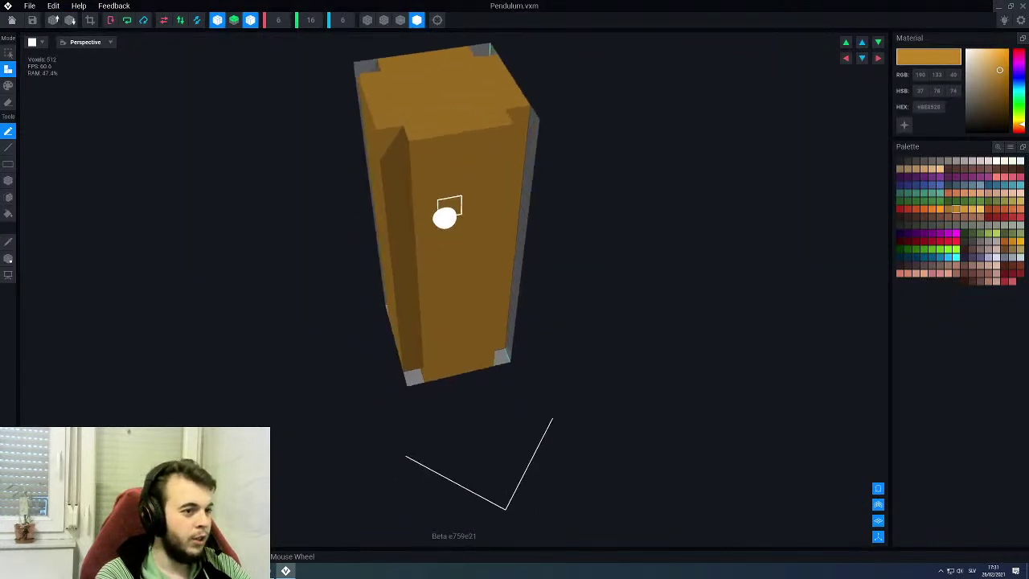
{"action": "right_click_drag", "start_coordinate": [443, 172], "coordinate": [448, 180]}
{"action": "left_click", "coordinate": [344, 20]}
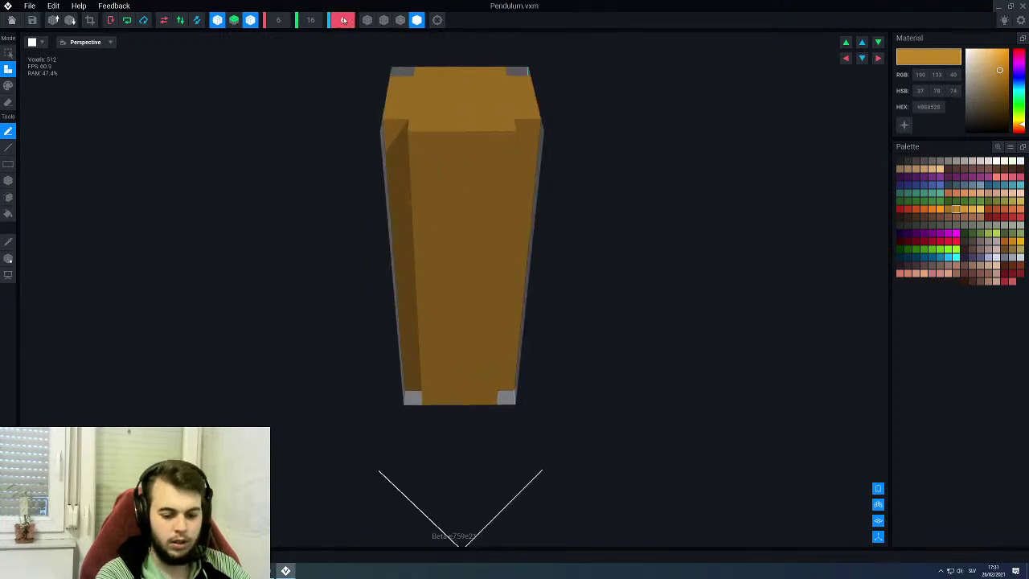
{"action": "type", "text": "2"}
{"action": "key", "text": "Return"}
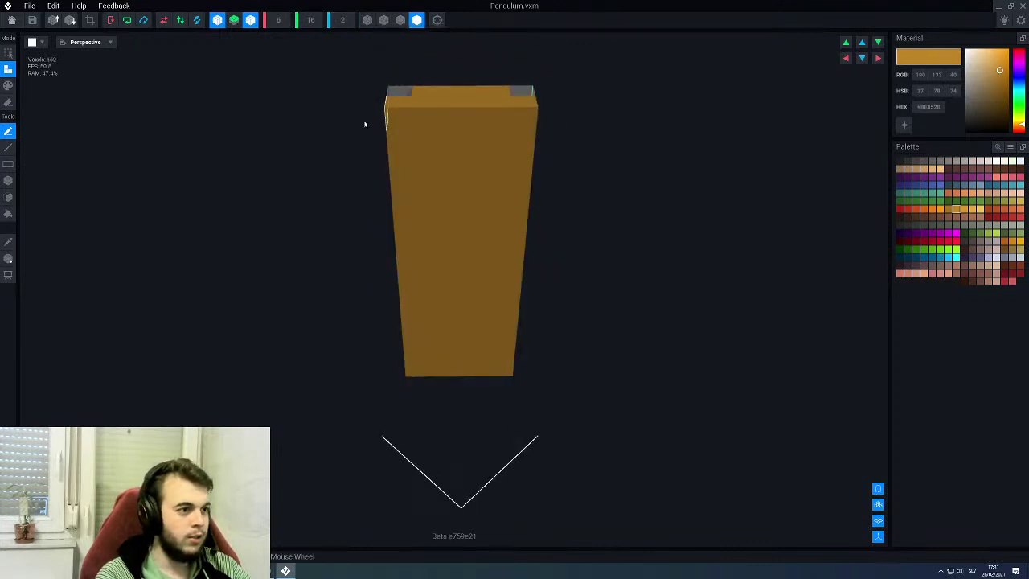
{"action": "left_click", "coordinate": [307, 25]}
{"action": "type", "text": "24"}
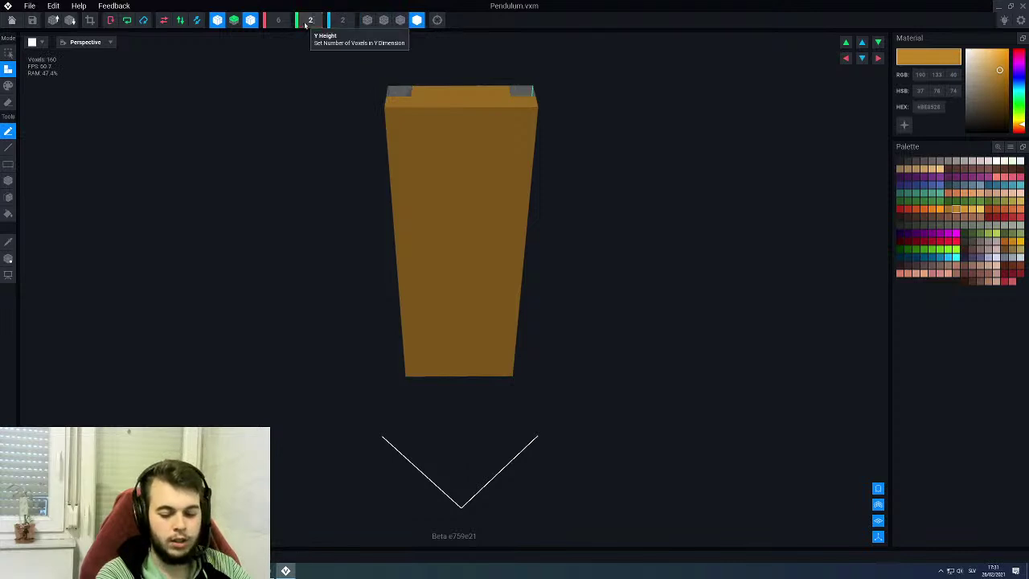
{"action": "key", "text": "Return"}
Step: Place mirrored voxels in the Pendulum's empty upper part and shift its pivot 1 voxel along the depth axis
{"action": "right_click_drag", "start_coordinate": [448, 216], "coordinate": [455, 233]}
{"action": "left_click", "coordinate": [476, 161]}
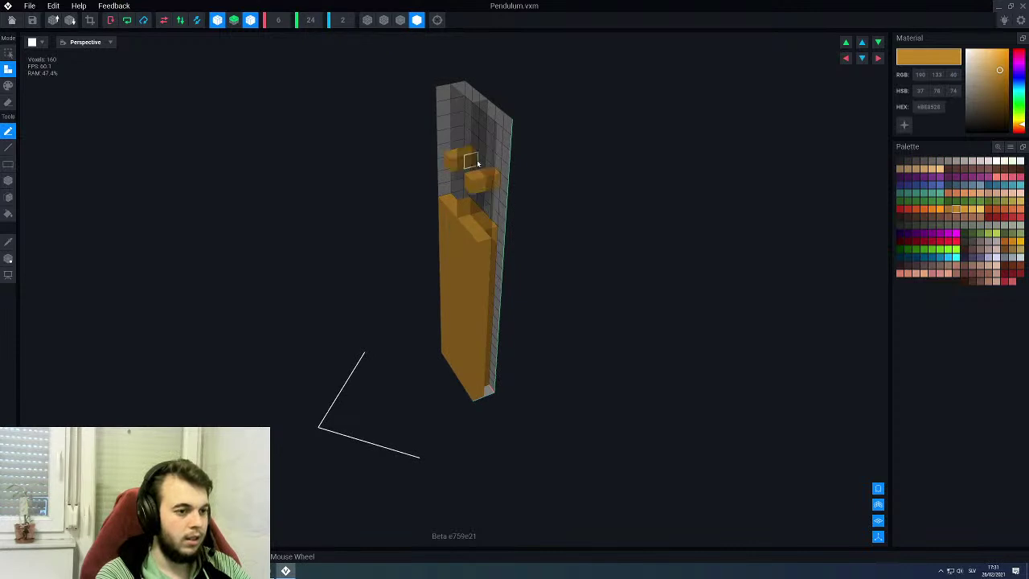
{"action": "right_click_drag", "start_coordinate": [480, 175], "coordinate": [523, 177]}
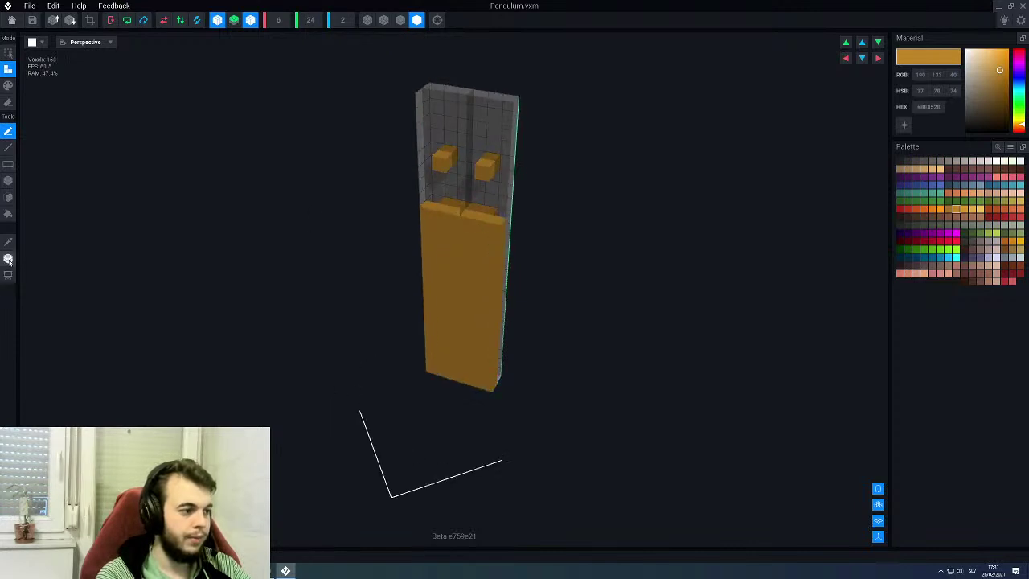
{"action": "left_click", "coordinate": [8, 258]}
{"action": "left_click_drag", "start_coordinate": [413, 456], "coordinate": [424, 432]}
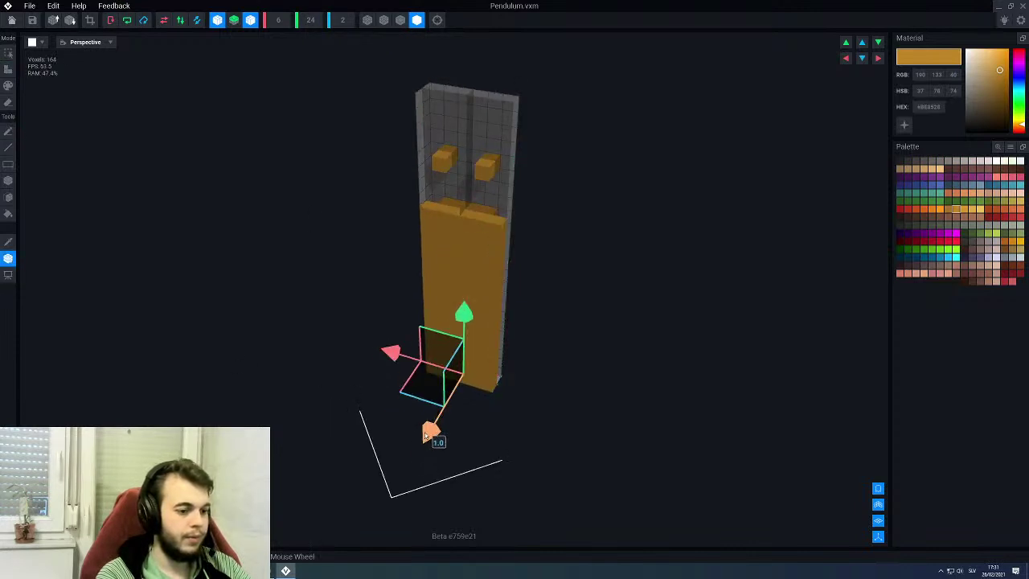
{"action": "left_click", "coordinate": [11, 259]}
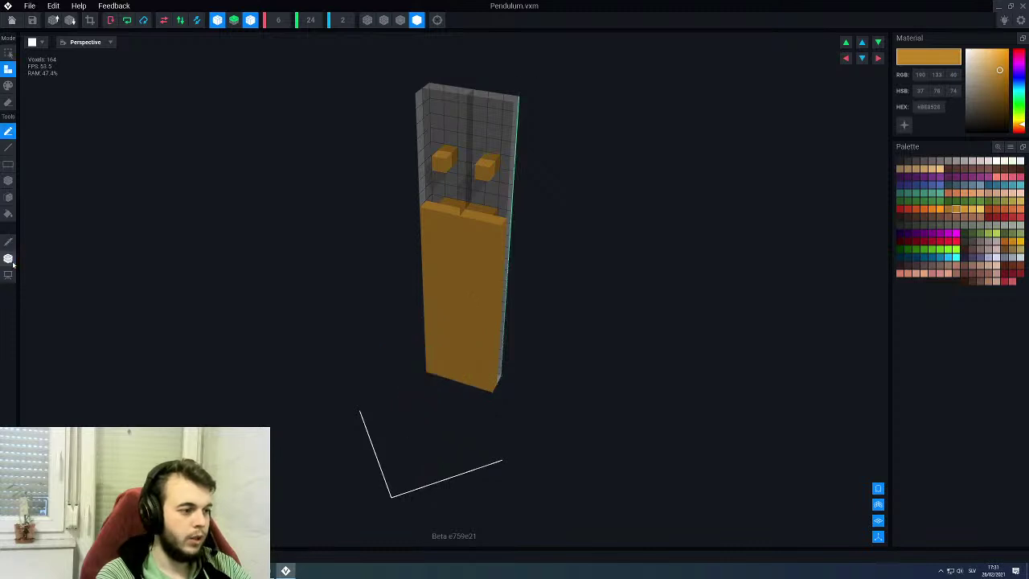
Step: Fill the rest of the Pendulum's 6×24×2 volume solid gold and save the model on returning to the Clock Cabinet
{"action": "key", "text": "f"}
{"action": "left_click", "coordinate": [496, 131]}
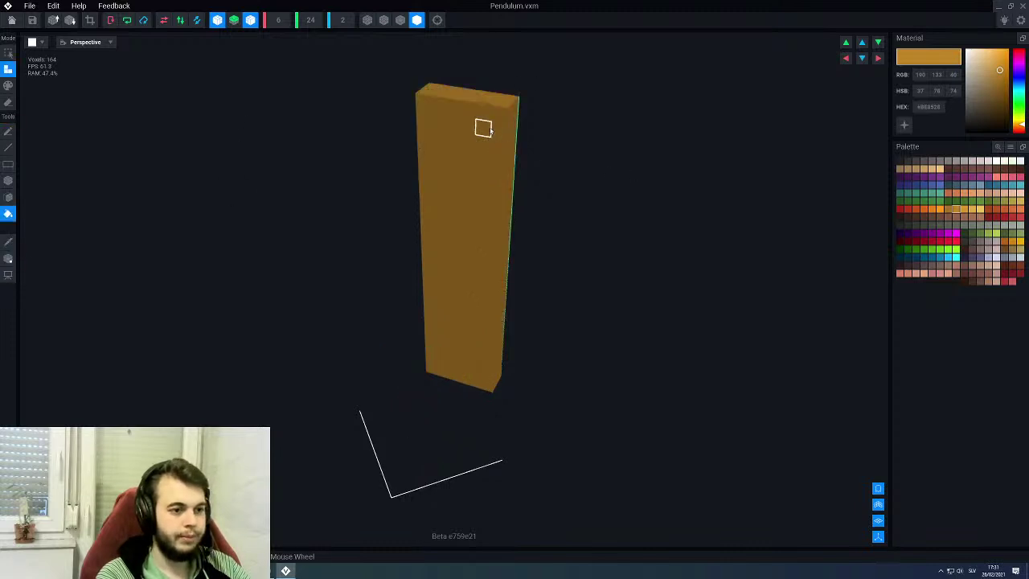
{"action": "right_click_drag", "start_coordinate": [480, 201], "coordinate": [515, 197]}
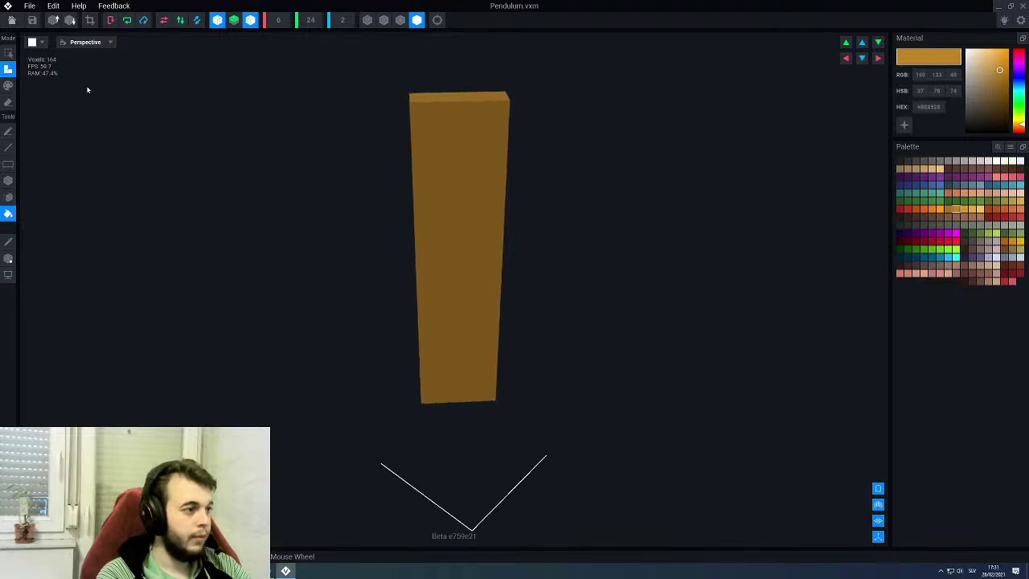
{"action": "left_click", "coordinate": [12, 21]}
{"action": "left_click", "coordinate": [451, 193]}
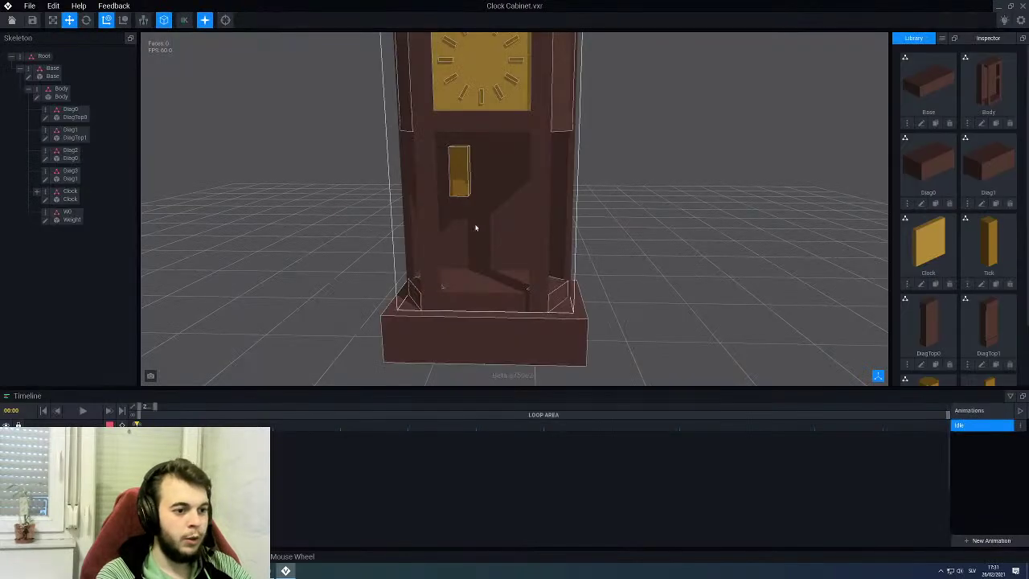
Step: Duplicate the W0 node under the name P0
{"action": "middle_click_drag", "start_coordinate": [496, 166], "coordinate": [535, 201]}
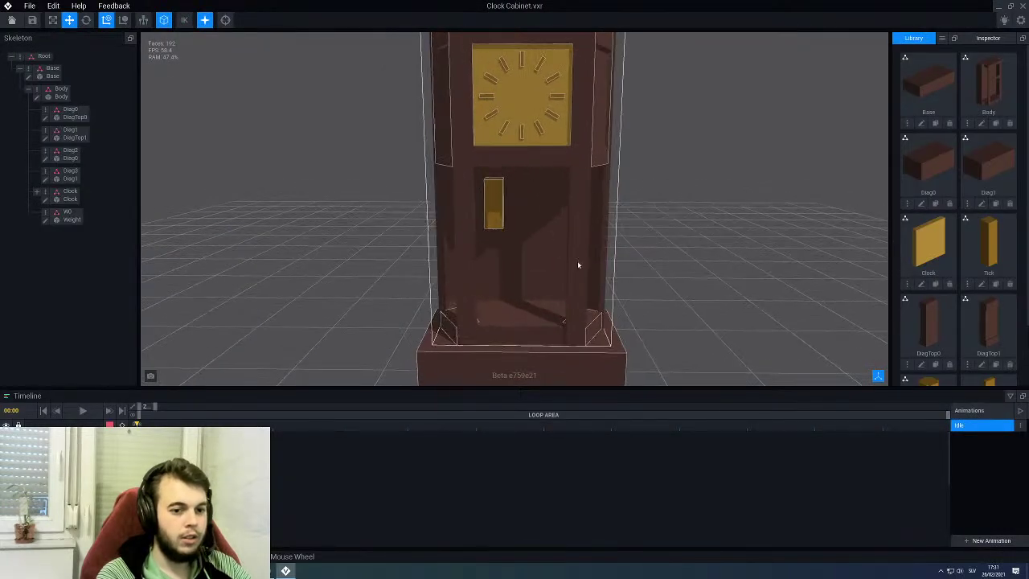
{"action": "left_click", "coordinate": [71, 215]}
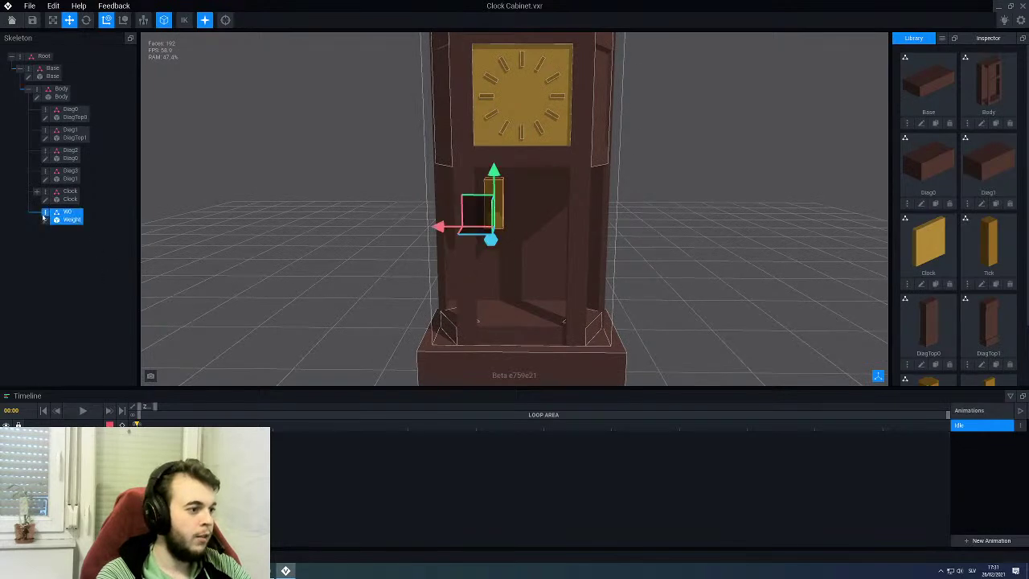
{"action": "right_click", "coordinate": [47, 215]}
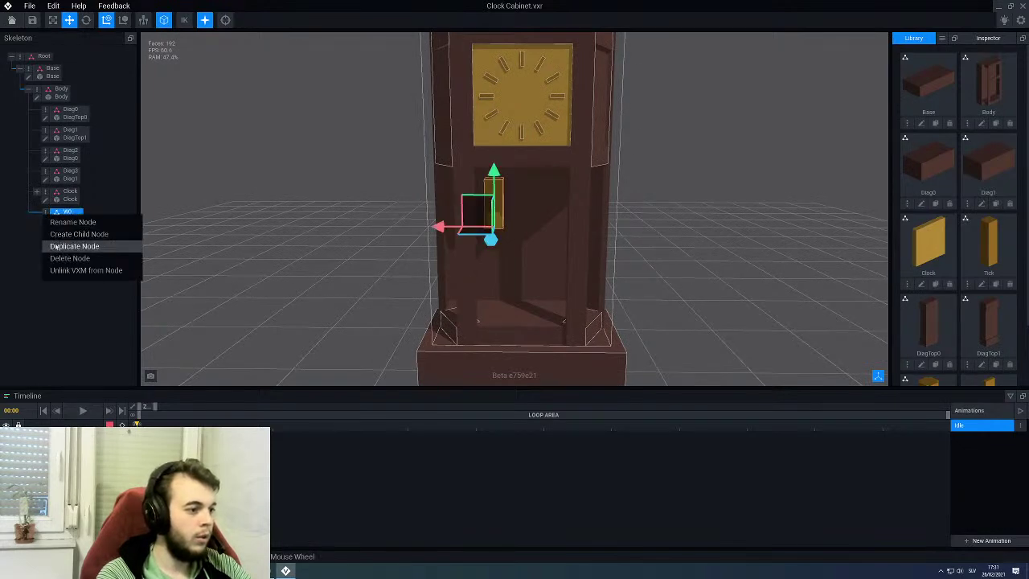
{"action": "left_click", "coordinate": [53, 246]}
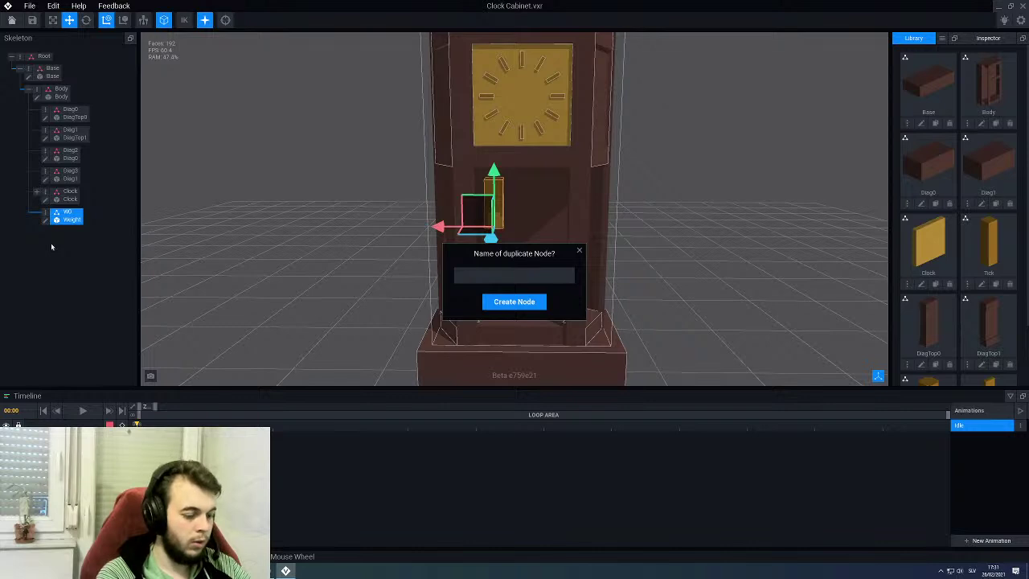
{"action": "type", "text": "P0"}
{"action": "key", "text": "Return"}
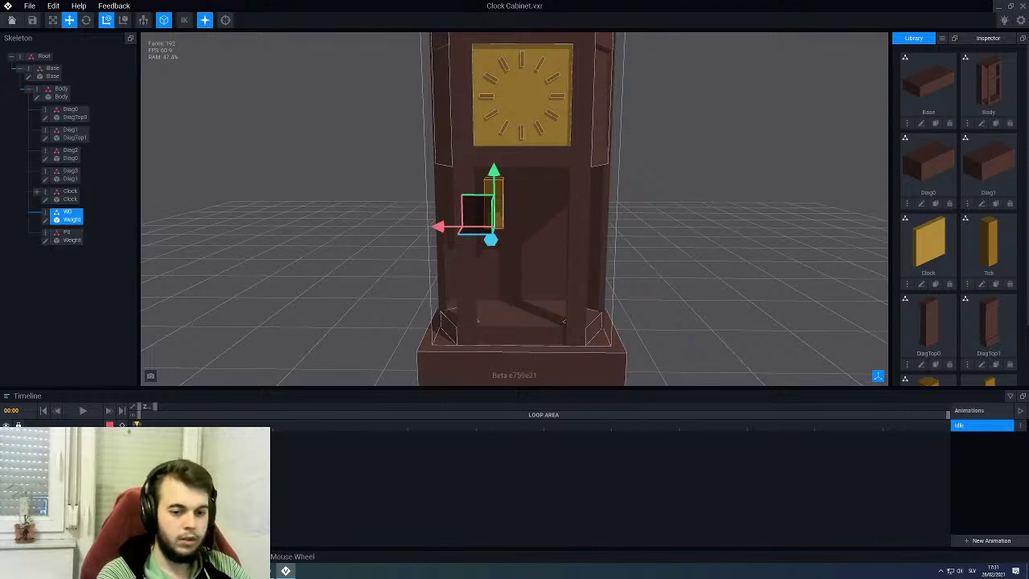
Step: Assign the Pendulum model to the P0 node and select that node
{"action": "scroll", "coordinate": [974, 319], "scroll_direction": "down", "scroll_amount": 2}
{"action": "left_click_drag", "start_coordinate": [988, 334], "coordinate": [62, 240]}
{"action": "left_click", "coordinate": [69, 237]}
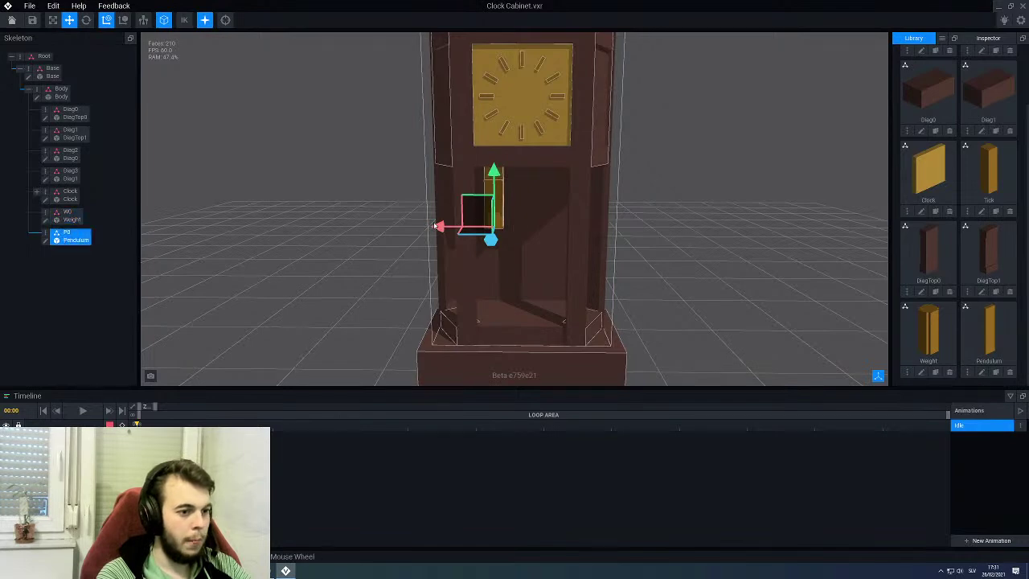
Step: Move the P0 pendulum sideways away from the weight to the middle of the cabinet opening
{"action": "left_click_drag", "start_coordinate": [460, 227], "coordinate": [466, 228]}
{"action": "scroll", "coordinate": [513, 237], "scroll_direction": "up", "scroll_amount": 4}
{"action": "mouse_move", "coordinate": [515, 236]}
{"action": "right_mouse_down"}
{"action": "mouse_move", "coordinate": [543, 200]}
{"action": "mouse_move", "coordinate": [533, 198]}
{"action": "mouse_move", "coordinate": [542, 200]}
{"action": "mouse_move", "coordinate": [517, 235]}
{"action": "right_mouse_up"}
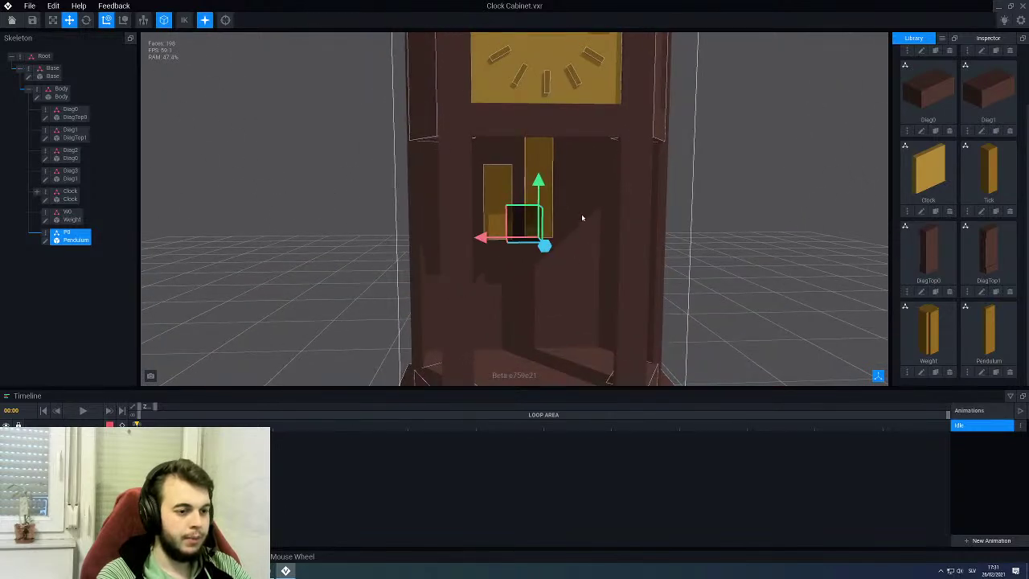
{"action": "scroll", "coordinate": [577, 213], "scroll_direction": "down", "scroll_amount": 5}
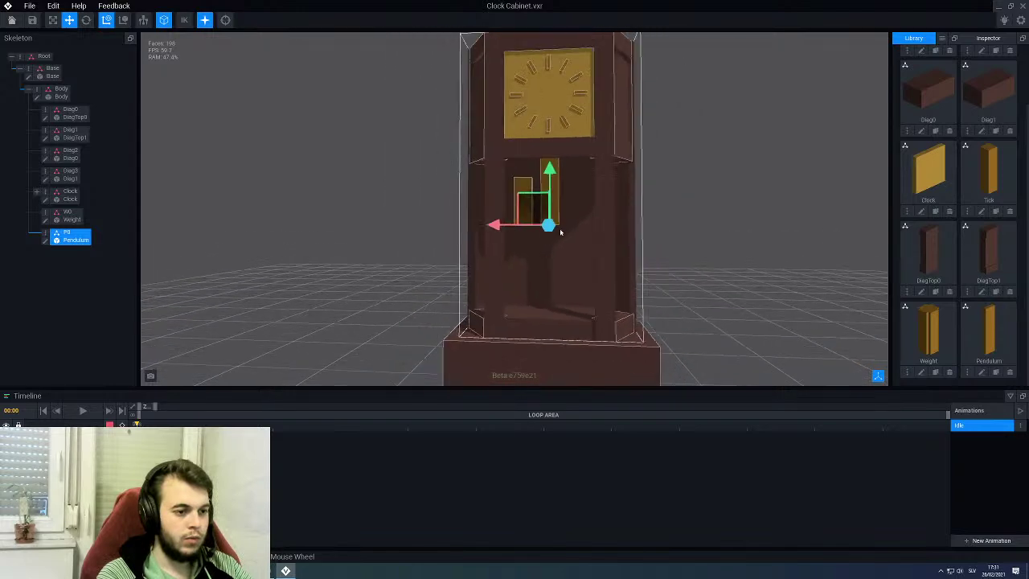
{"action": "right_click_drag", "start_coordinate": [546, 223], "coordinate": [561, 208]}
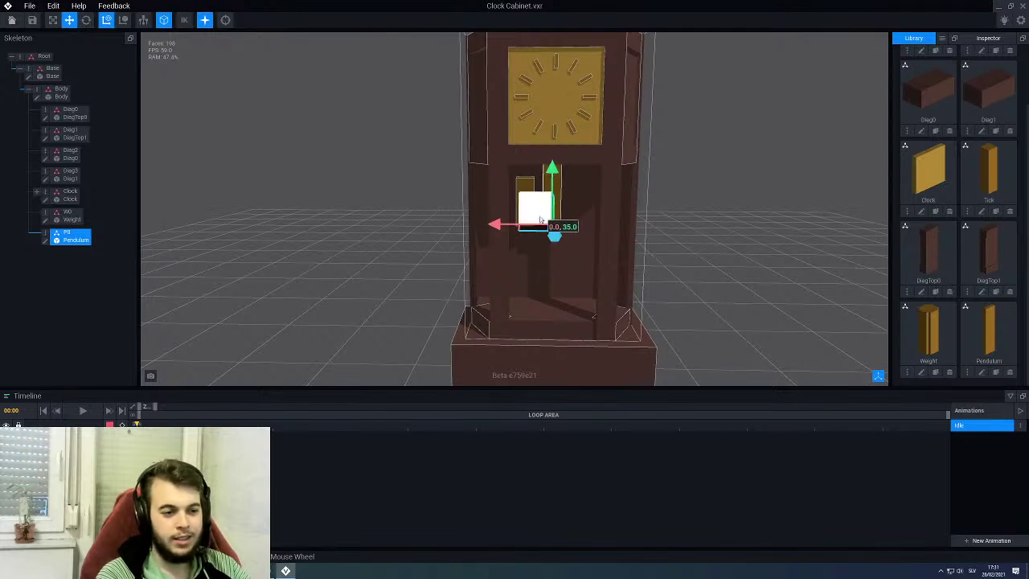
{"action": "right_click_drag", "start_coordinate": [562, 206], "coordinate": [560, 201]}
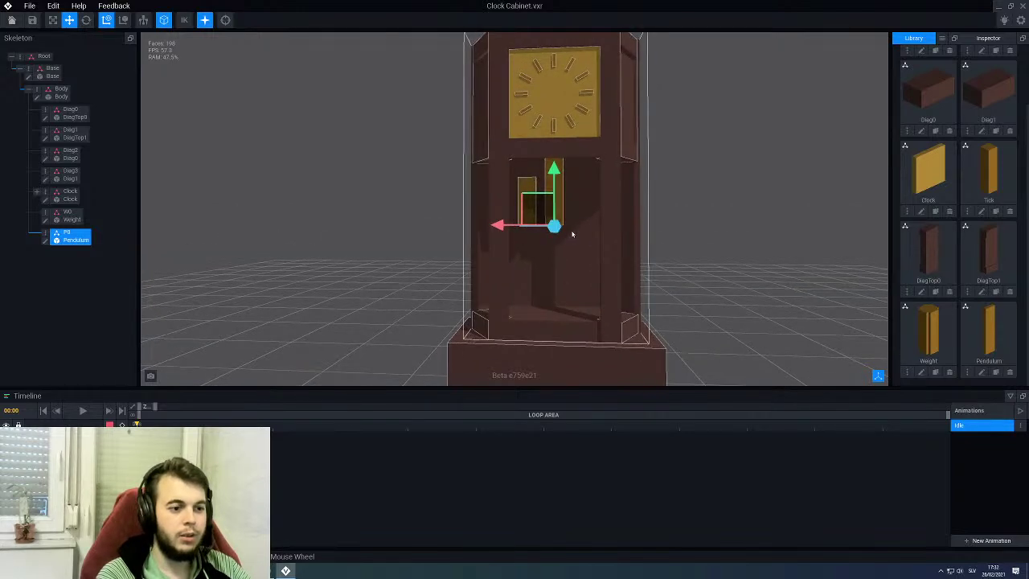
Step: Reopen the Pendulum model, set its volume height to 40 voxels, and shift the gold block up to the volume's top
{"action": "left_click", "coordinate": [982, 373]}
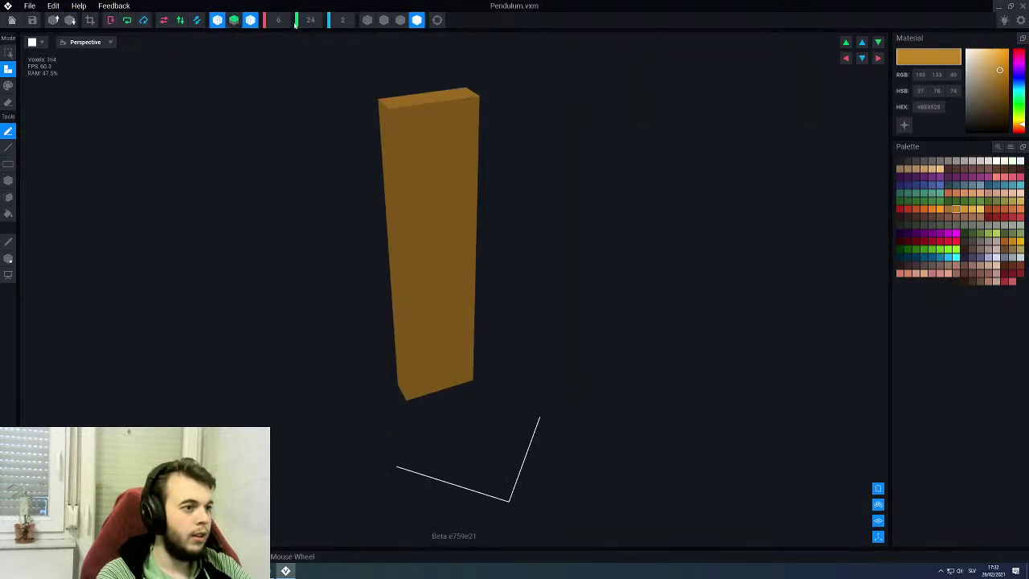
{"action": "scroll", "coordinate": [296, 24], "scroll_direction": "up", "scroll_amount": 16}
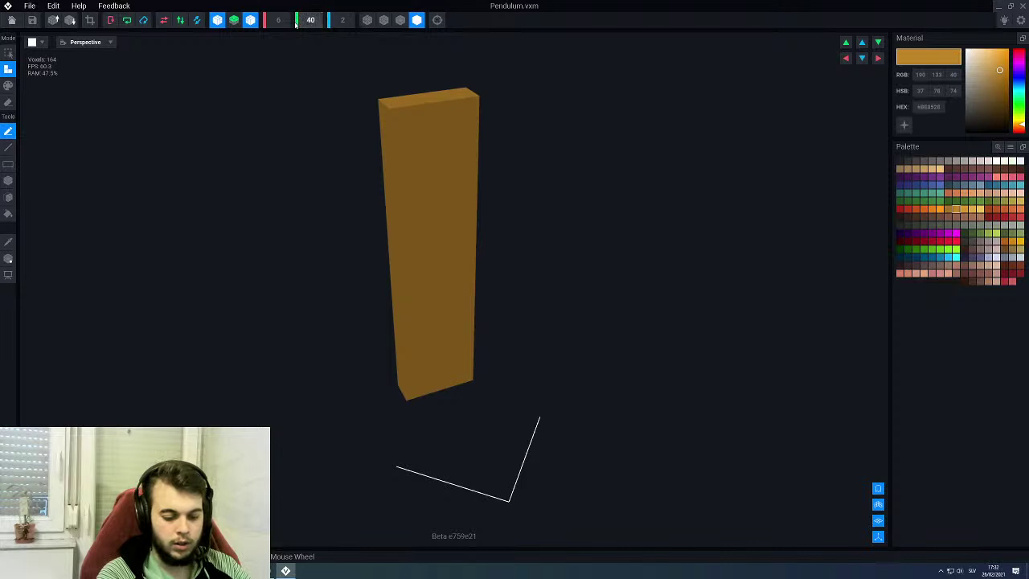
{"action": "left_click", "coordinate": [846, 43]}
{"action": "left_click", "coordinate": [845, 43]}
{"action": "left_click", "coordinate": [845, 43]}
{"action": "scroll", "coordinate": [845, 43], "scroll_direction": "up", "scroll_amount": 10}
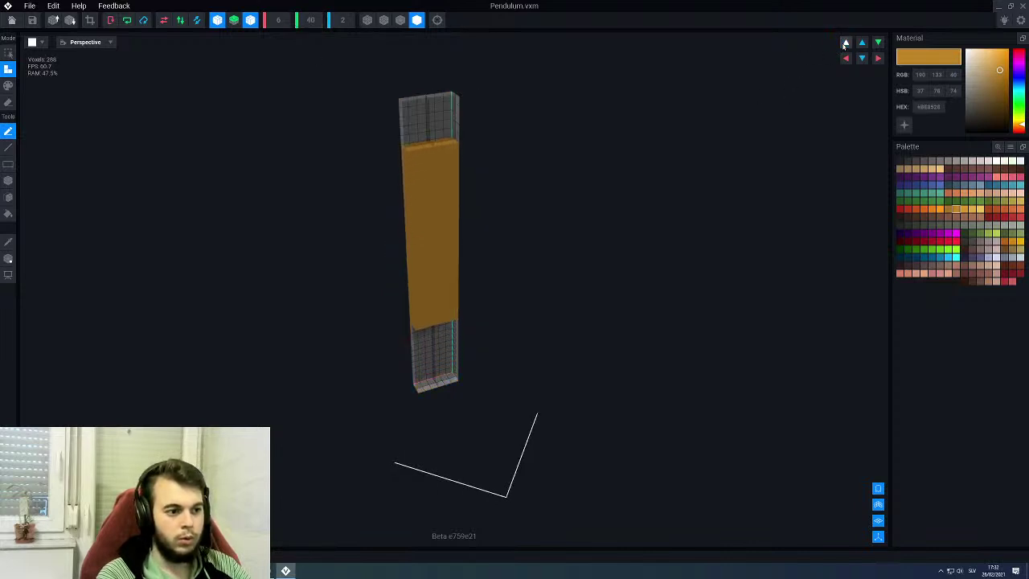
{"action": "right_click_drag", "start_coordinate": [598, 181], "coordinate": [569, 190]}
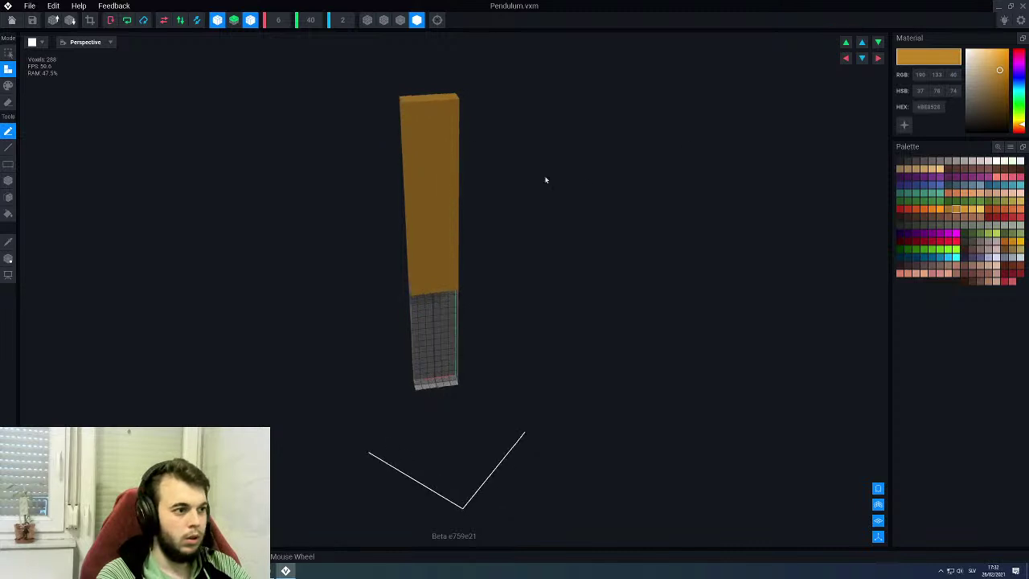
Step: Set the Pendulum volume's width to 24 voxels and shift the gold block sideways to the middle of the volume
{"action": "type", "text": "24"}
{"action": "key", "text": "Return"}
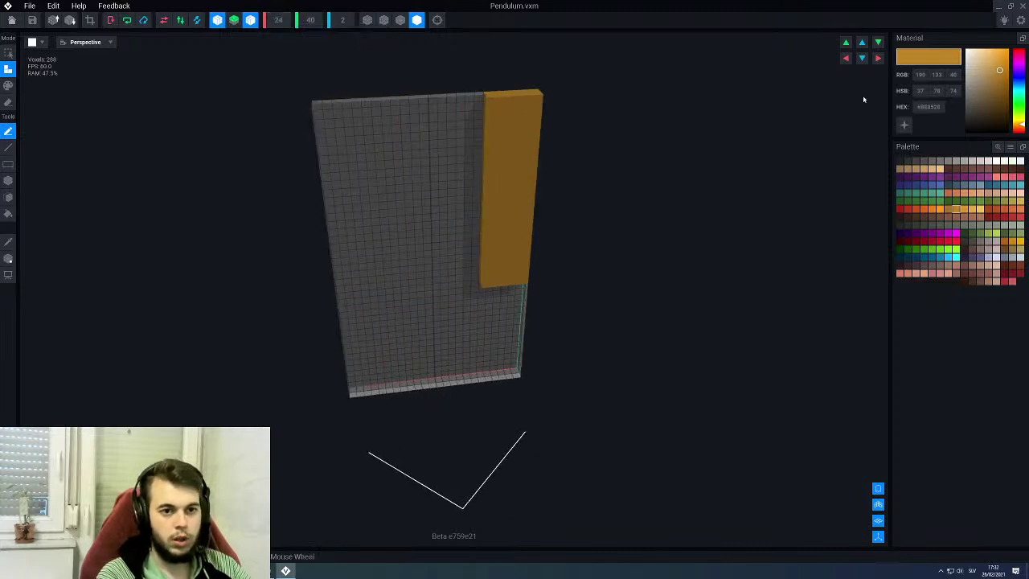
{"action": "left_click", "coordinate": [878, 58]}
{"action": "left_click", "coordinate": [878, 58]}
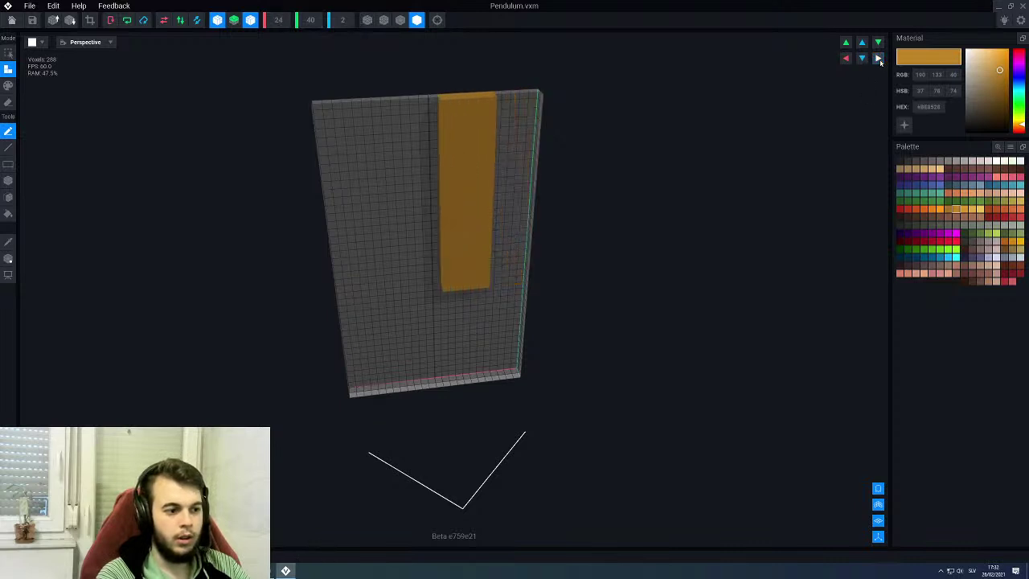
{"action": "left_click", "coordinate": [878, 59]}
{"action": "left_click", "coordinate": [879, 58]}
{"action": "left_click", "coordinate": [846, 60]}
Step: Draw mirrored gold line segments below the rod to form the ring's stepped upper arc and straight sides
{"action": "right_click_drag", "start_coordinate": [424, 217], "coordinate": [436, 276]}
{"action": "scroll", "coordinate": [434, 273], "scroll_direction": "up", "scroll_amount": 3}
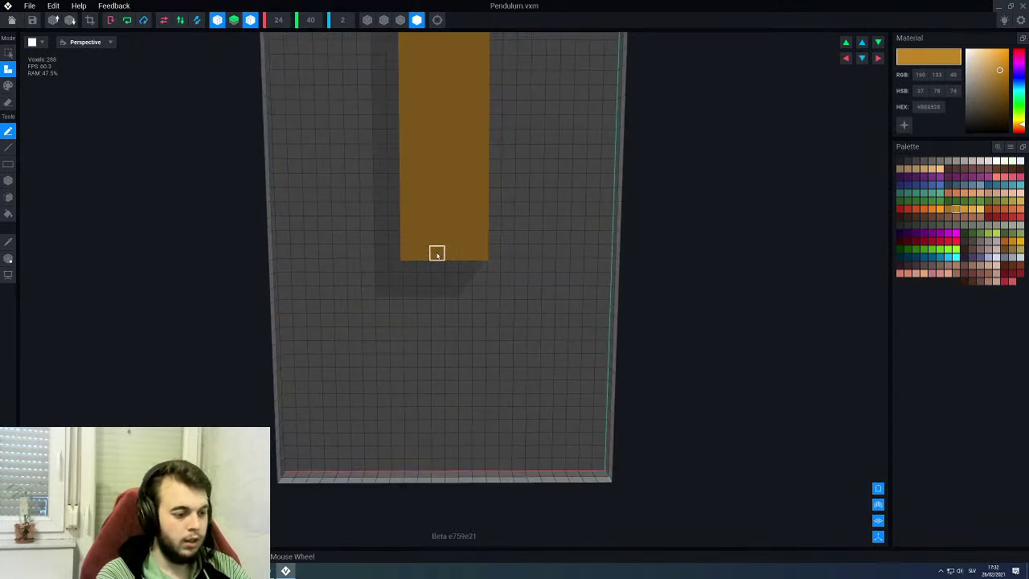
{"action": "key", "text": "l"}
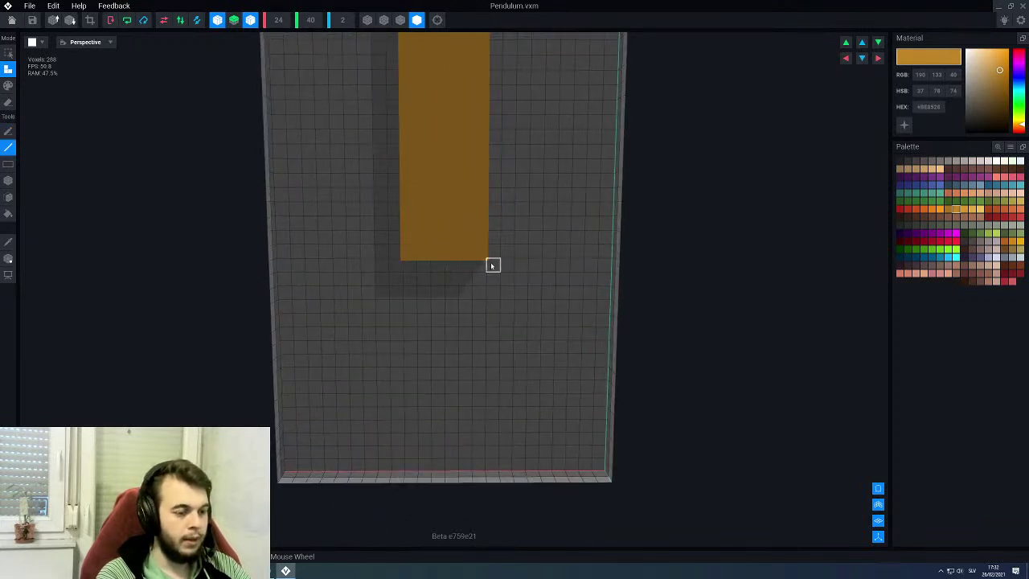
{"action": "scroll", "coordinate": [493, 266], "scroll_direction": "up", "scroll_amount": 1}
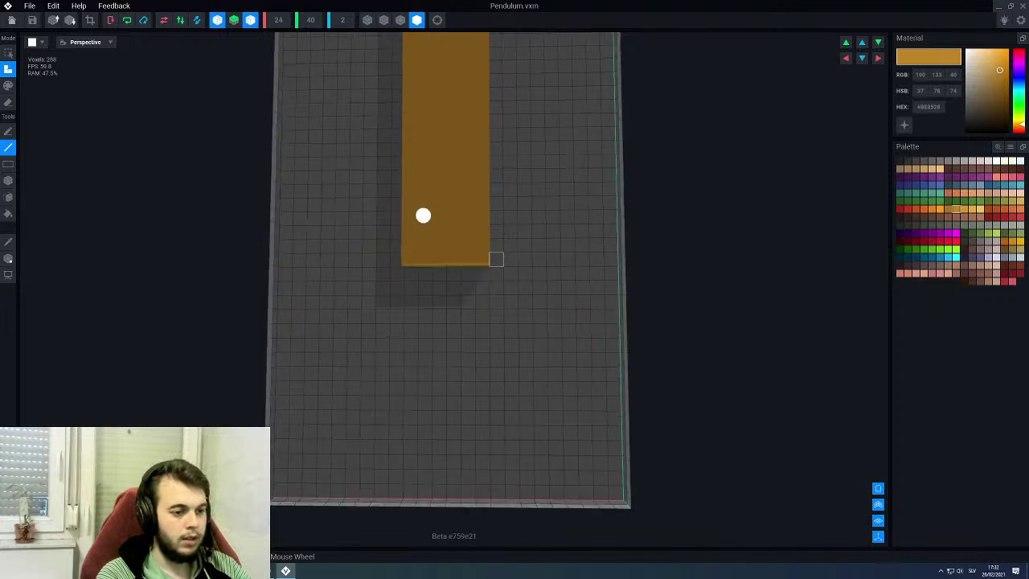
{"action": "left_click", "coordinate": [505, 277]}
{"action": "left_click", "coordinate": [524, 289]}
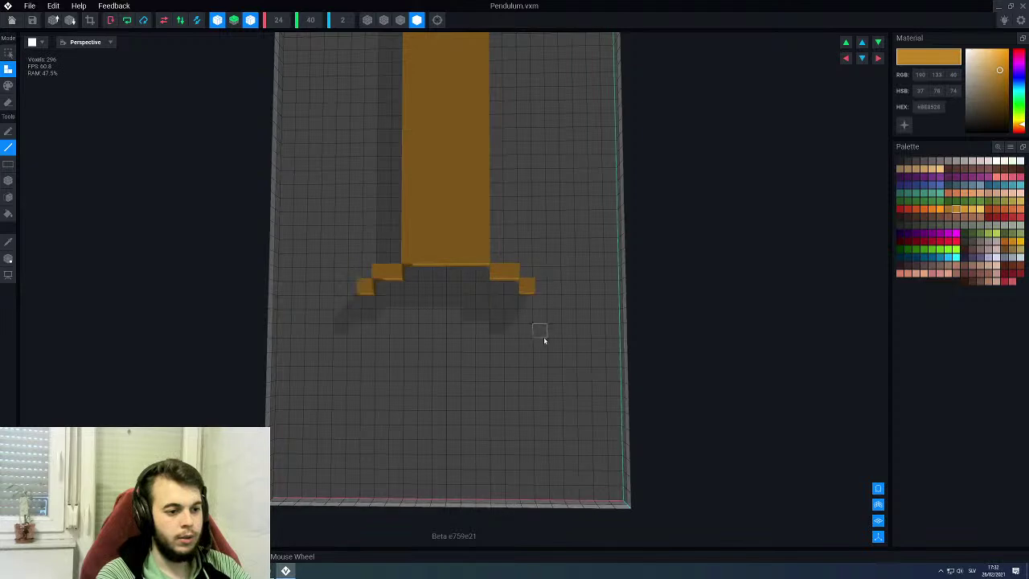
{"action": "left_click", "coordinate": [543, 314]}
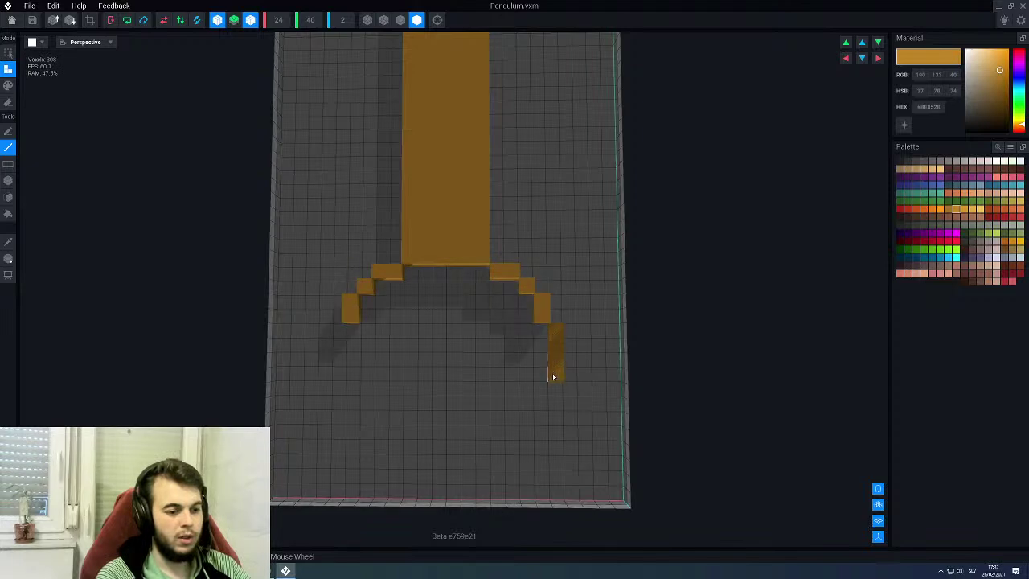
{"action": "left_click", "coordinate": [553, 377]}
{"action": "left_click", "coordinate": [545, 394]}
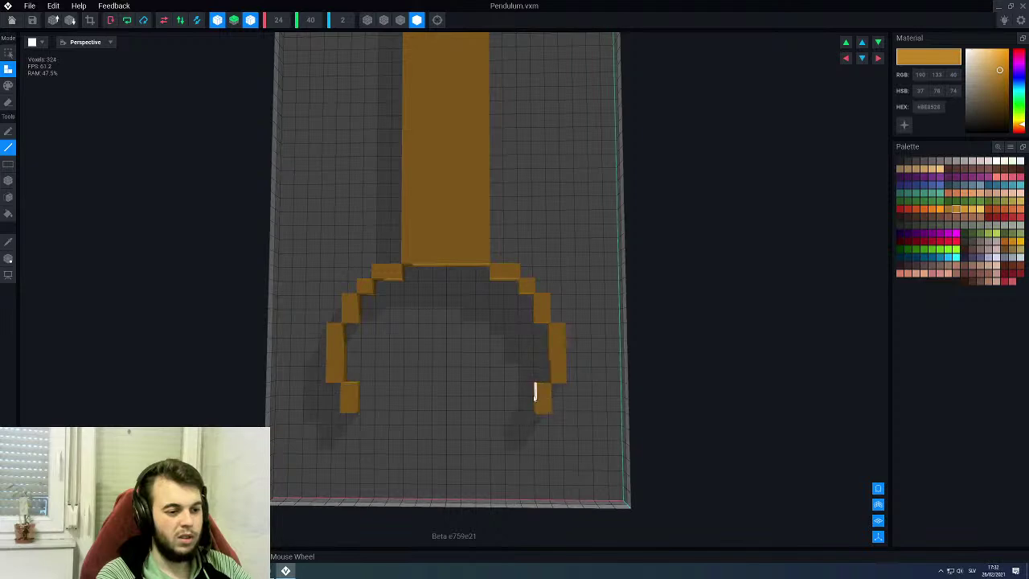
{"action": "scroll", "coordinate": [520, 395], "scroll_direction": "down", "scroll_amount": 2}
{"action": "left_click", "coordinate": [510, 389]}
{"action": "left_click", "coordinate": [494, 399]}
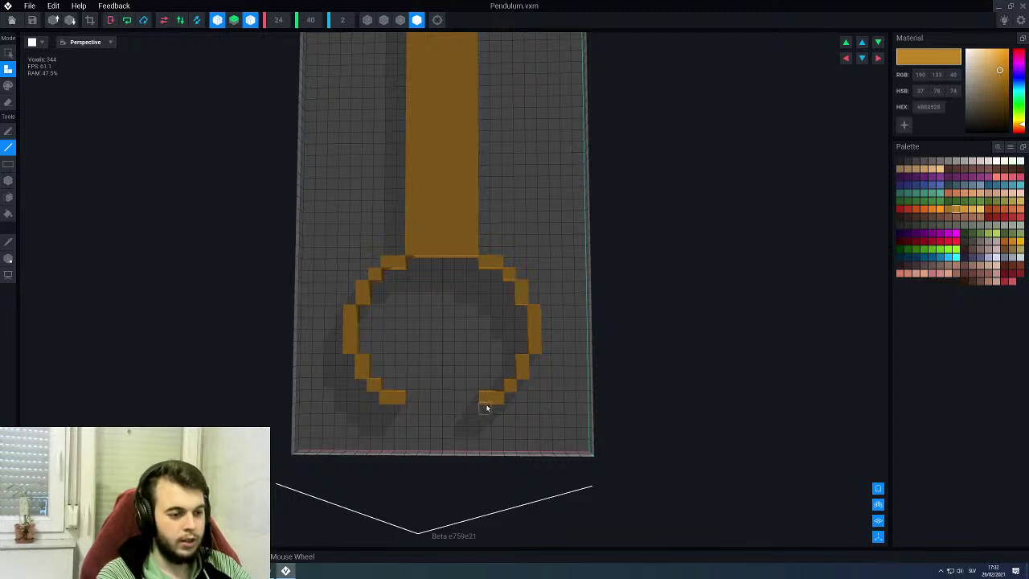
{"action": "key", "text": "ctrl+z"}
{"action": "key", "text": "ctrl+z"}
{"action": "key", "text": "ctrl+z"}
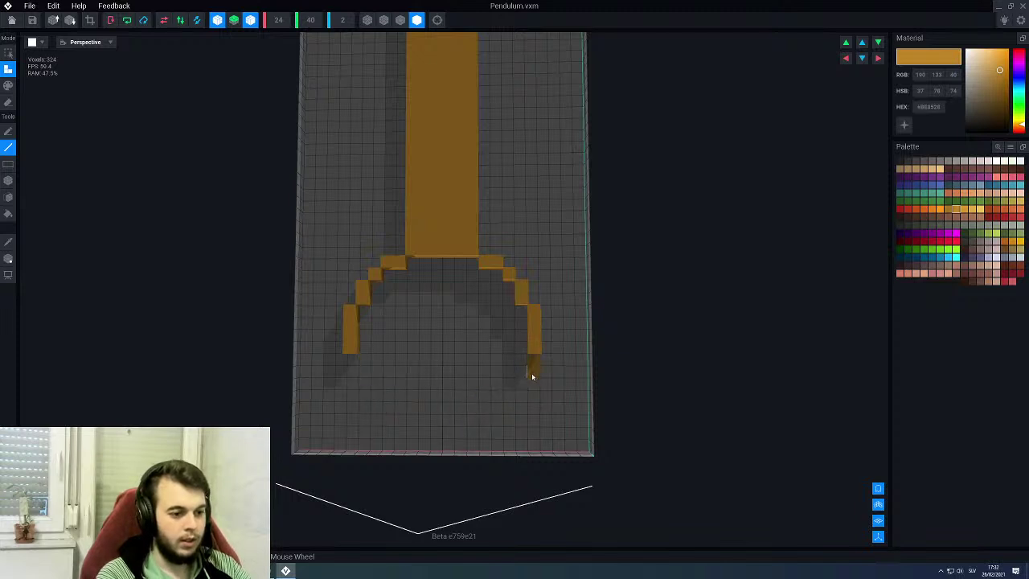
Step: Lengthen the ring's straight sides and close its lower half with stepped gold lines and a flat bottom segment
{"action": "left_click", "coordinate": [532, 375]}
{"action": "left_click", "coordinate": [522, 387]}
{"action": "left_click", "coordinate": [510, 410]}
{"action": "left_click", "coordinate": [488, 424]}
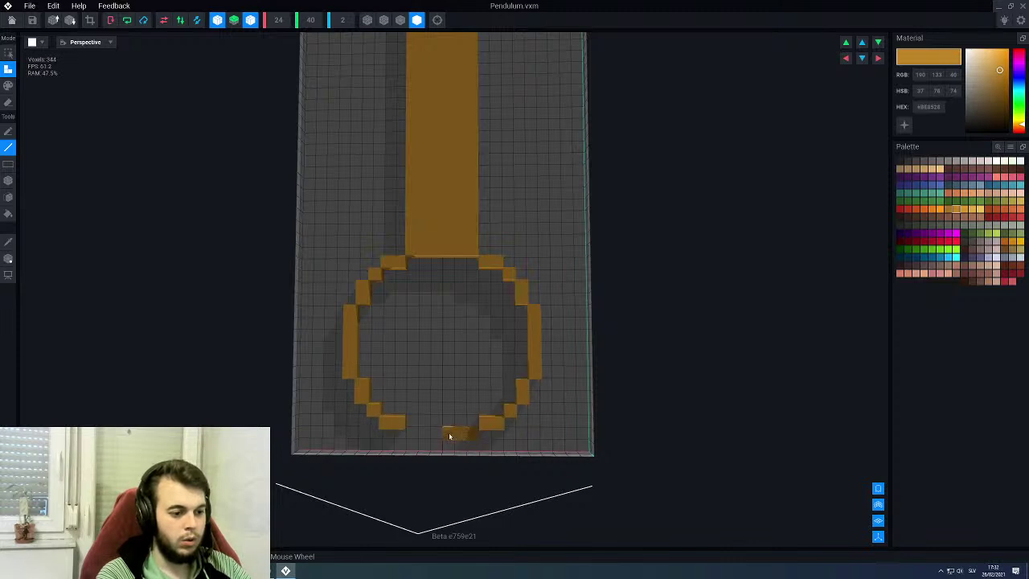
{"action": "left_click_drag", "start_coordinate": [449, 436], "coordinate": [410, 436]}
{"action": "scroll", "coordinate": [443, 394], "scroll_direction": "down", "scroll_amount": 4}
{"action": "mouse_move", "coordinate": [440, 308]}
{"action": "right_mouse_down"}
{"action": "mouse_move", "coordinate": [551, 312]}
{"action": "mouse_move", "coordinate": [435, 338]}
{"action": "mouse_move", "coordinate": [457, 308]}
{"action": "right_mouse_up"}
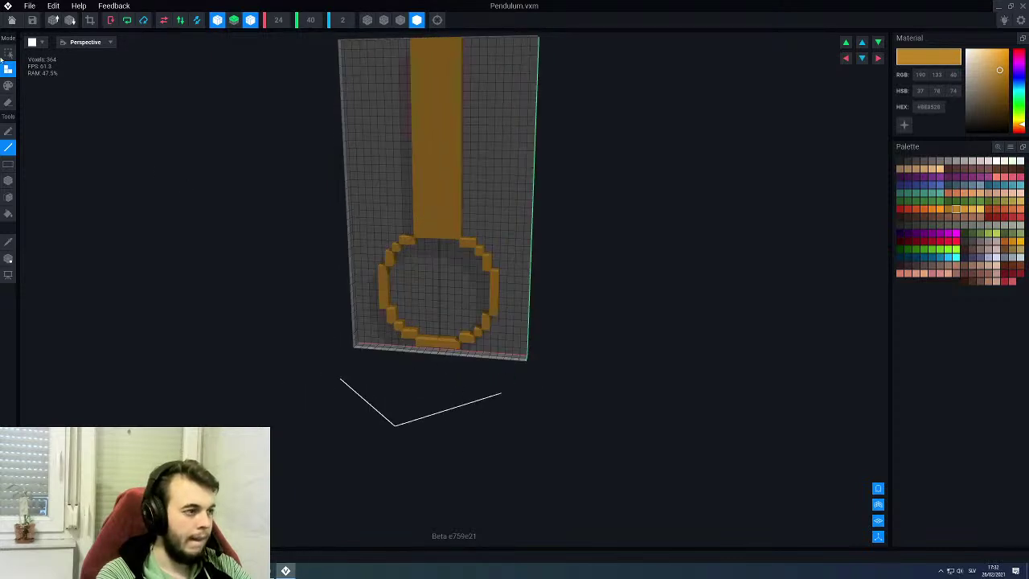
Step: Fill the inside of the ring with gold boxes to make a solid pendulum disc
{"action": "key", "text": "f"}
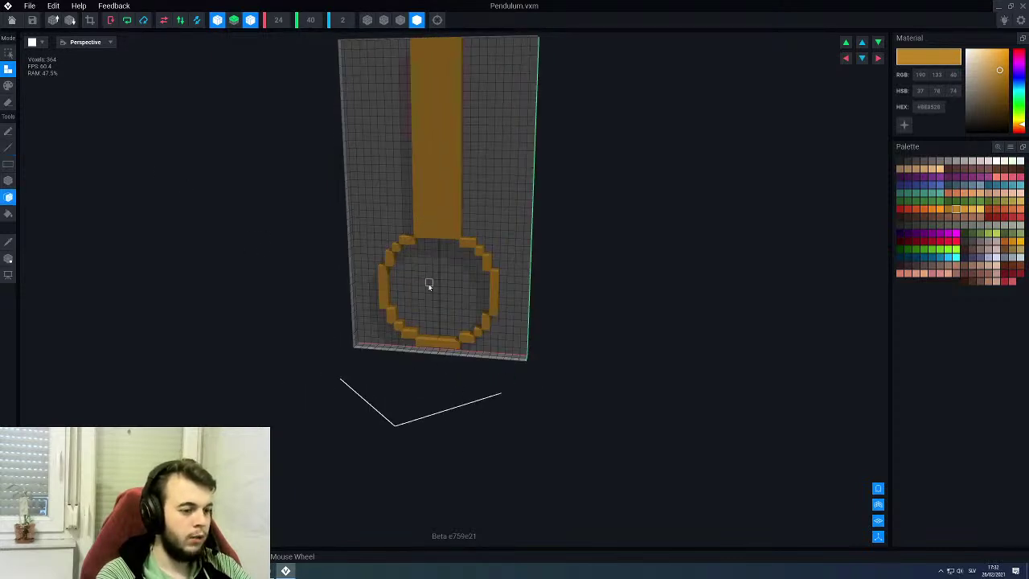
{"action": "key", "text": "ctrl+z"}
{"action": "scroll", "coordinate": [429, 287], "scroll_direction": "up", "scroll_amount": 5}
{"action": "right_click_drag", "start_coordinate": [430, 288], "coordinate": [447, 288]}
{"action": "key", "text": "p"}
{"action": "key", "text": "b"}
{"action": "middle_click_drag", "start_coordinate": [437, 328], "coordinate": [422, 289]}
{"action": "key", "text": "a"}
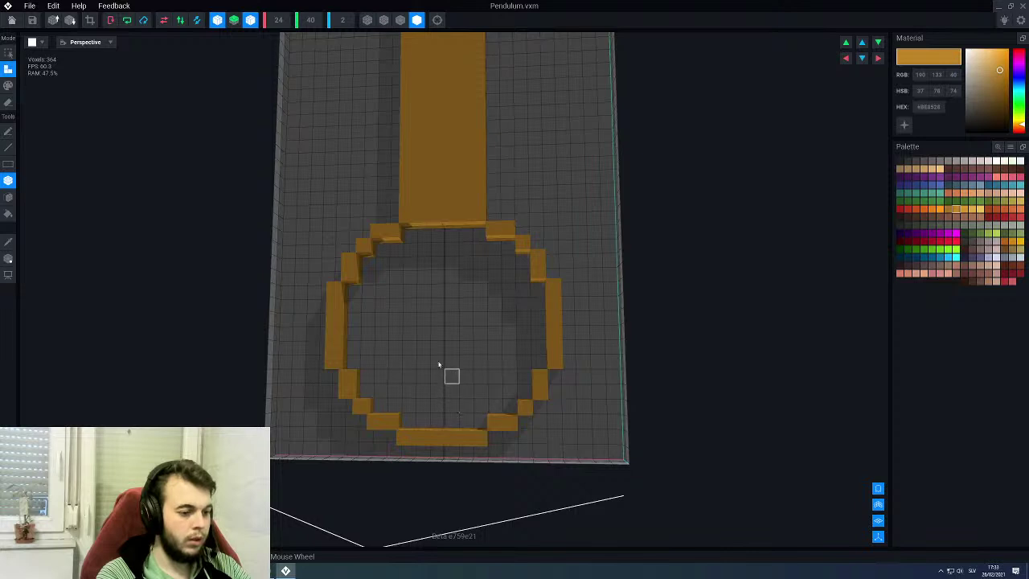
{"action": "left_click_drag", "start_coordinate": [411, 237], "coordinate": [481, 416]}
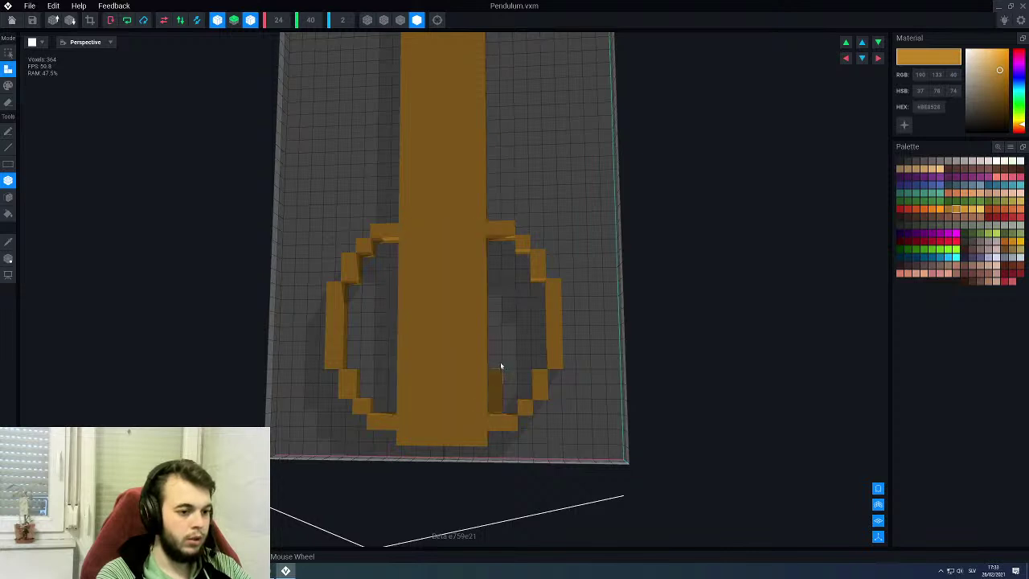
{"action": "left_click_drag", "start_coordinate": [510, 256], "coordinate": [524, 347]}
{"action": "left_click_drag", "start_coordinate": [525, 392], "coordinate": [527, 261]}
{"action": "left_click_drag", "start_coordinate": [538, 361], "coordinate": [536, 291]}
{"action": "scroll", "coordinate": [530, 297], "scroll_direction": "down", "scroll_amount": 4}
{"action": "right_click_drag", "start_coordinate": [472, 302], "coordinate": [443, 275]}
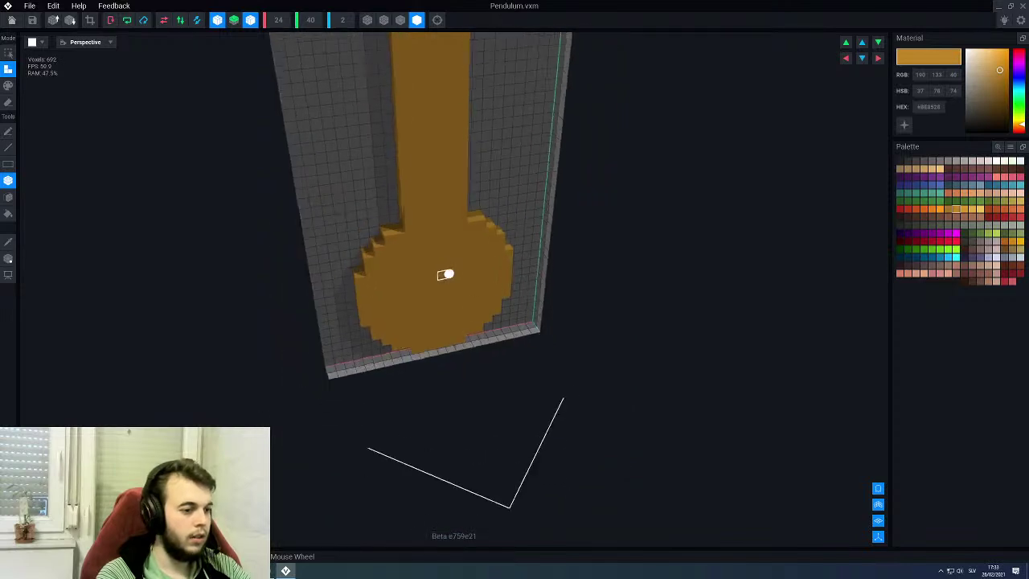
{"action": "right_click_drag", "start_coordinate": [402, 244], "coordinate": [88, 275]}
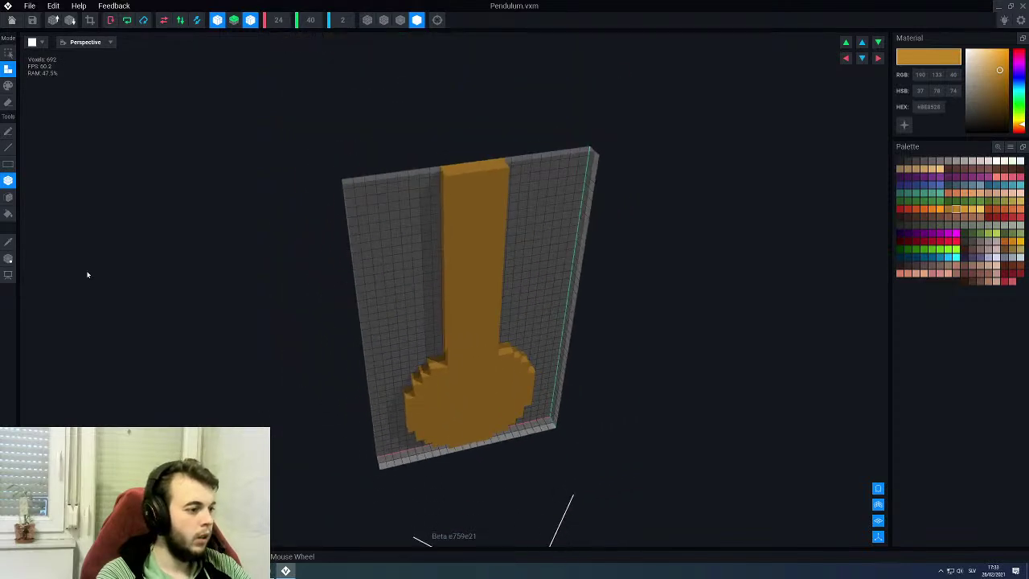
Step: Move the Pendulum model's pivot up to the top end of the rod
{"action": "left_click", "coordinate": [8, 259]}
{"action": "right_click_drag", "start_coordinate": [483, 296], "coordinate": [413, 262]}
{"action": "left_click_drag", "start_coordinate": [432, 244], "coordinate": [435, 25]}
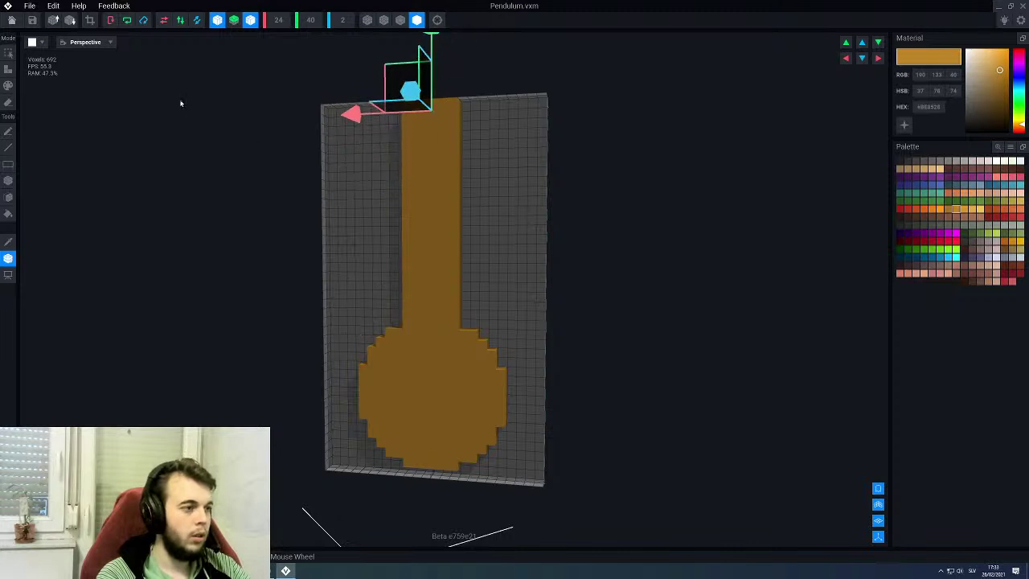
Step: Crop the volume to the pendulum's voxels and return to the Clock Cabinet scene, saving the model
{"action": "left_click", "coordinate": [90, 20]}
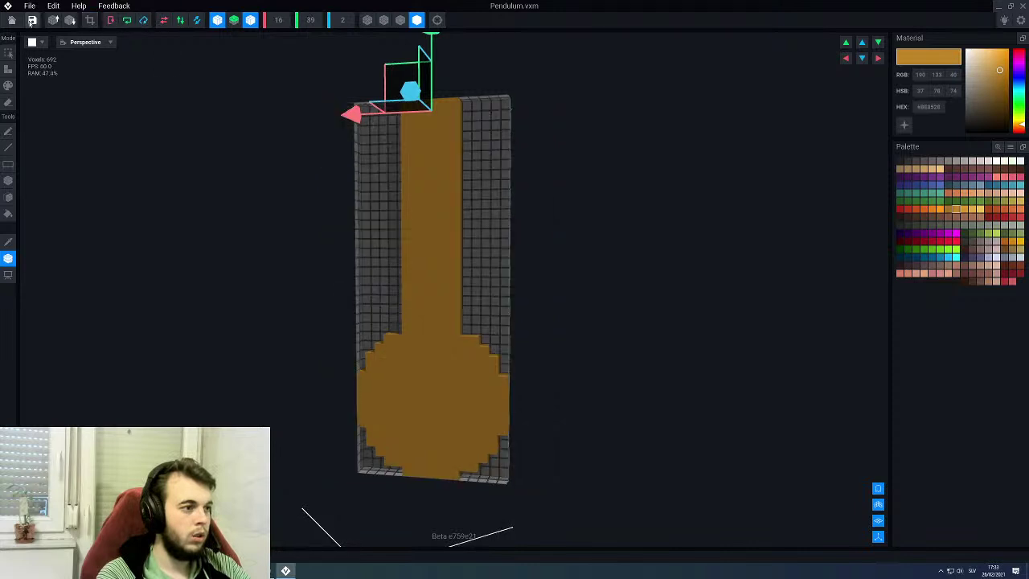
{"action": "left_click", "coordinate": [12, 20]}
{"action": "left_click", "coordinate": [444, 191]}
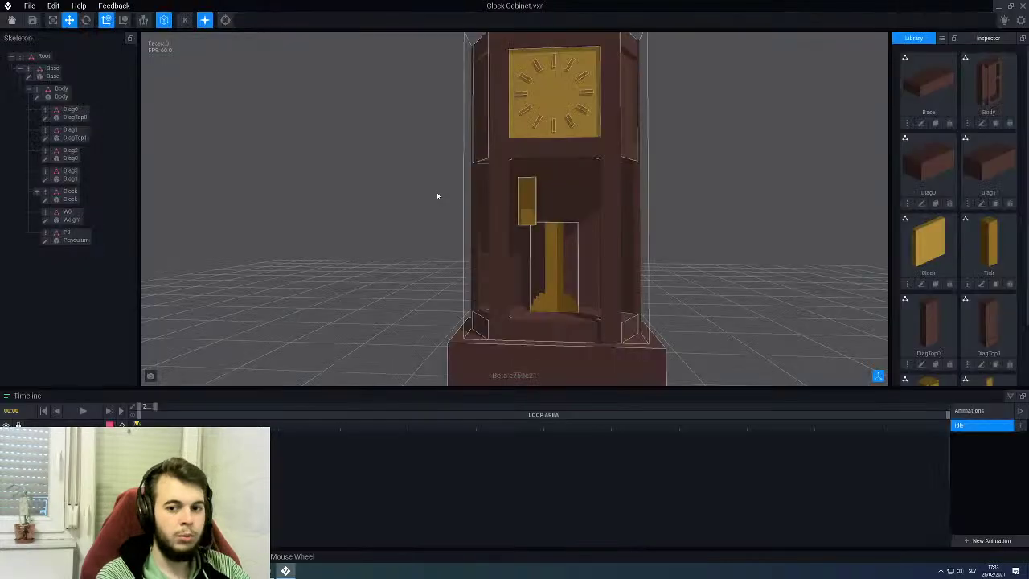
Step: Raise the P0 pendulum so its rod hangs from just below the clock face and its disc sits in the opening
{"action": "left_click", "coordinate": [555, 254]}
{"action": "left_click_drag", "start_coordinate": [555, 172], "coordinate": [556, 113]}
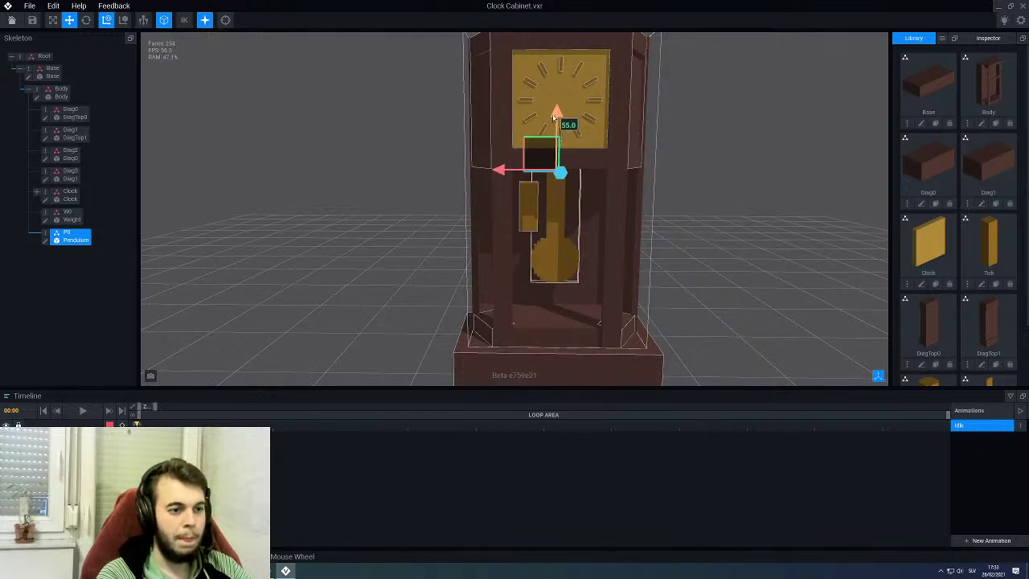
{"action": "left_click_drag", "start_coordinate": [555, 115], "coordinate": [555, 113]}
{"action": "right_click_drag", "start_coordinate": [541, 206], "coordinate": [516, 151]}
Step: Open the cabinet's Body model for editing and hide the surrounding models
{"action": "left_click", "coordinate": [544, 210]}
{"action": "right_click_drag", "start_coordinate": [515, 366], "coordinate": [563, 92]}
{"action": "left_click", "coordinate": [564, 89]}
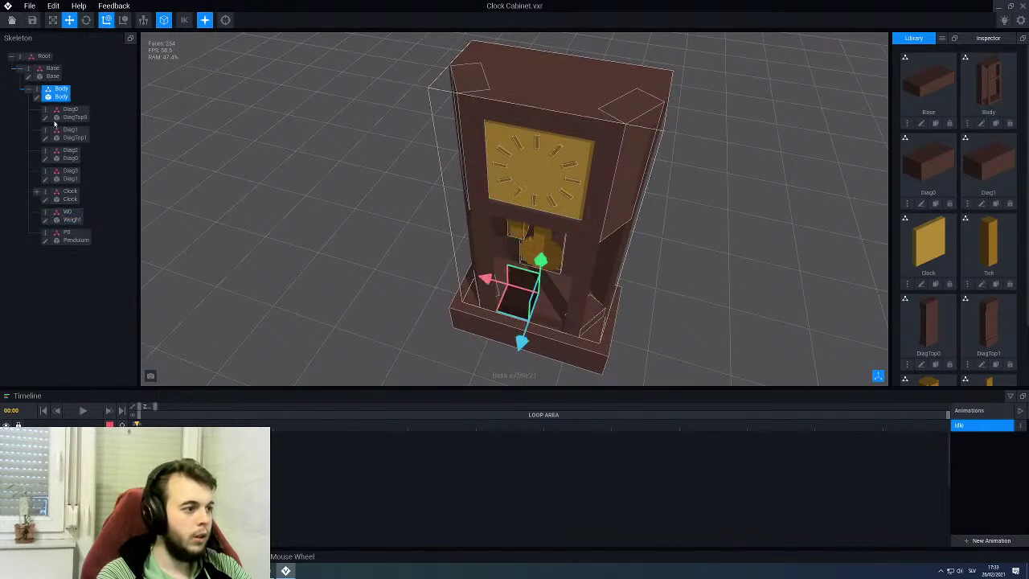
{"action": "left_click", "coordinate": [37, 100]}
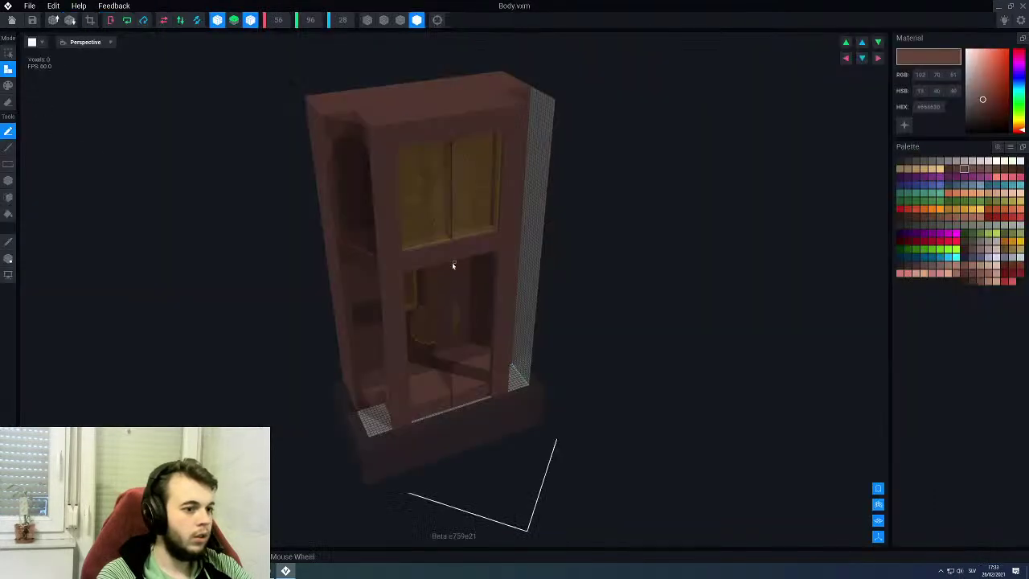
{"action": "scroll", "coordinate": [453, 265], "scroll_direction": "up", "scroll_amount": 10}
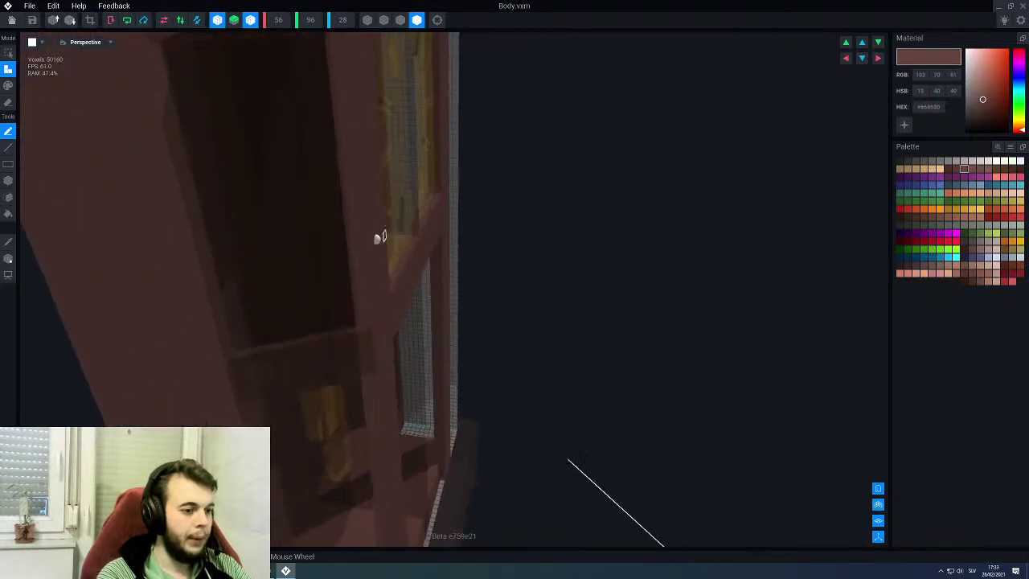
{"action": "scroll", "coordinate": [381, 240], "scroll_direction": "down", "scroll_amount": 5}
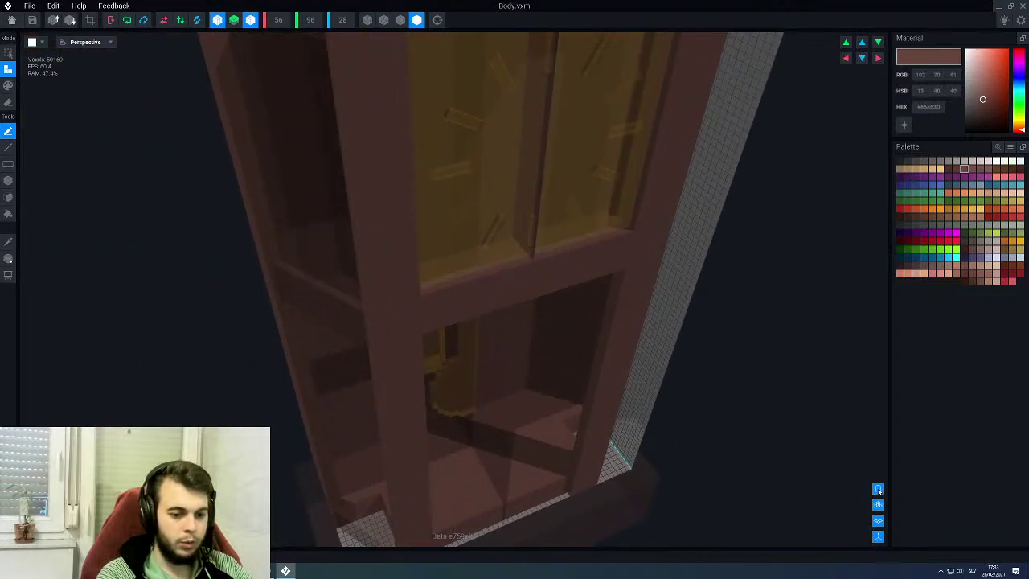
{"action": "scroll", "coordinate": [374, 234], "scroll_direction": "up", "scroll_amount": 8}
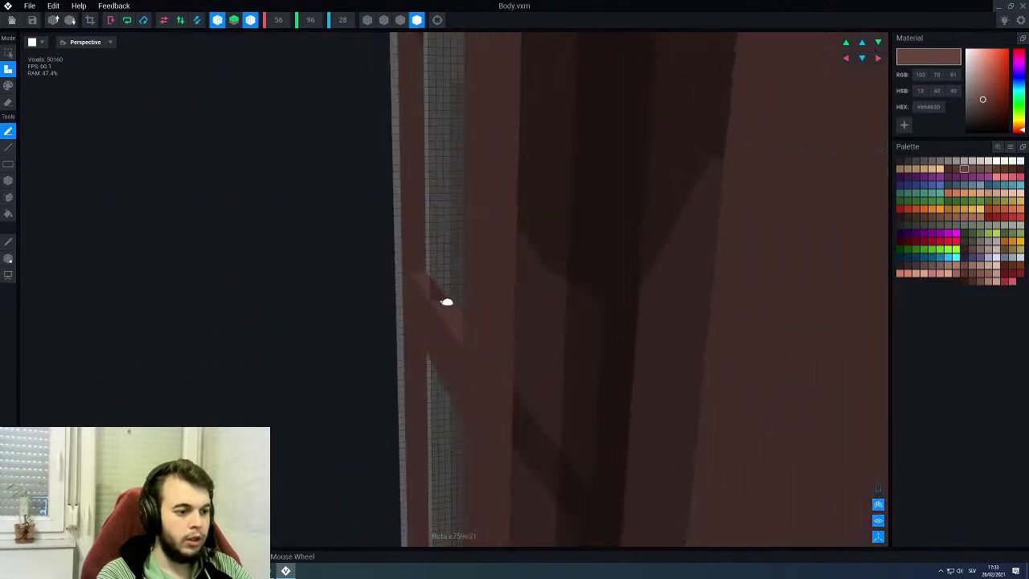
{"action": "right_click_drag", "start_coordinate": [447, 302], "coordinate": [447, 302]}
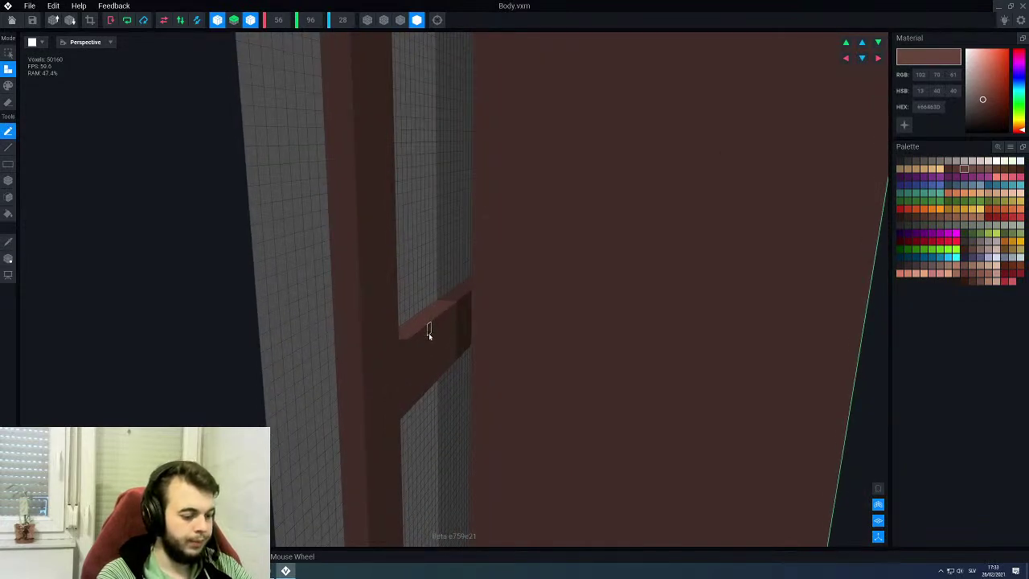
Step: Add a thin mirrored box along the inner side of the crossbar beneath the clock opening
{"action": "key", "text": "f"}
{"action": "mouse_move", "coordinate": [405, 345]}
{"action": "right_mouse_down"}
{"action": "mouse_move", "coordinate": [418, 351]}
{"action": "mouse_move", "coordinate": [409, 357]}
{"action": "mouse_move", "coordinate": [422, 352]}
{"action": "right_mouse_up"}
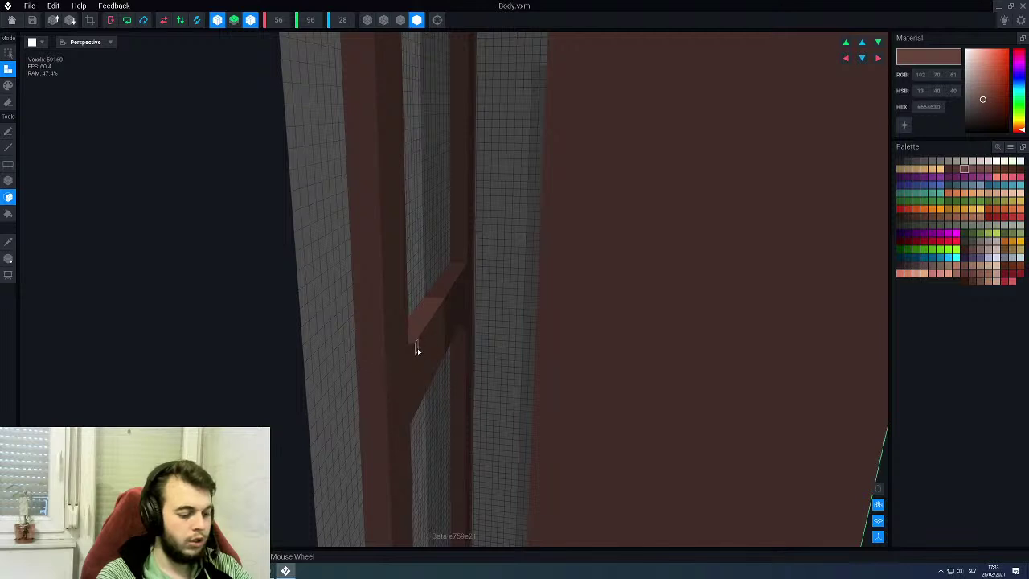
{"action": "key", "text": "b"}
{"action": "left_click_drag", "start_coordinate": [444, 304], "coordinate": [419, 378]}
{"action": "left_click_drag", "start_coordinate": [396, 434], "coordinate": [395, 434]}
{"action": "right_click_drag", "start_coordinate": [395, 434], "coordinate": [420, 435]}
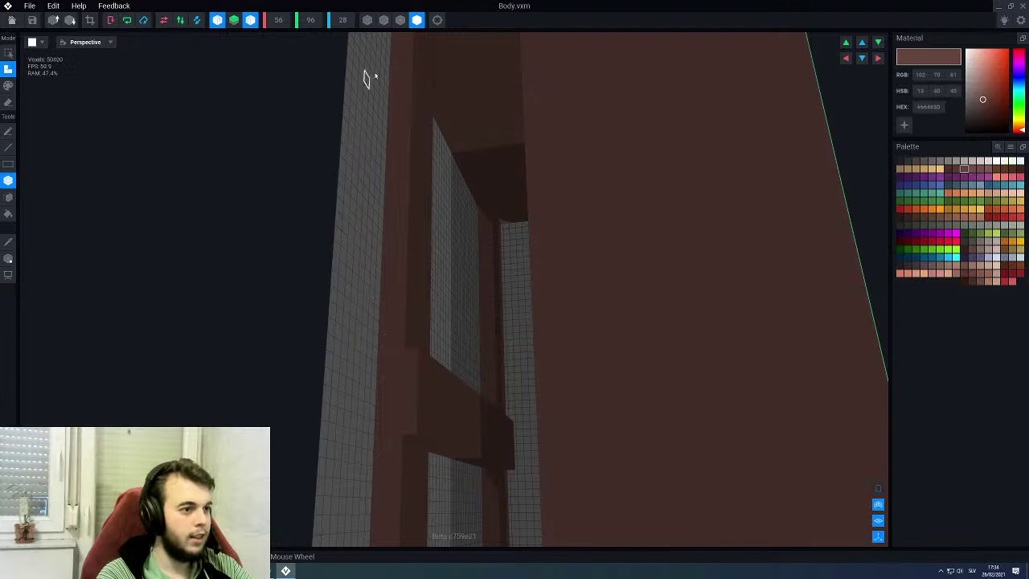
Step: Show the model's edge outlines and extrude the crossbar's inner face into the cabinet to form a shelf
{"action": "left_click", "coordinate": [400, 22]}
{"action": "right_click_drag", "start_coordinate": [446, 308], "coordinate": [443, 314]}
{"action": "right_click_drag", "start_coordinate": [387, 435], "coordinate": [407, 434]}
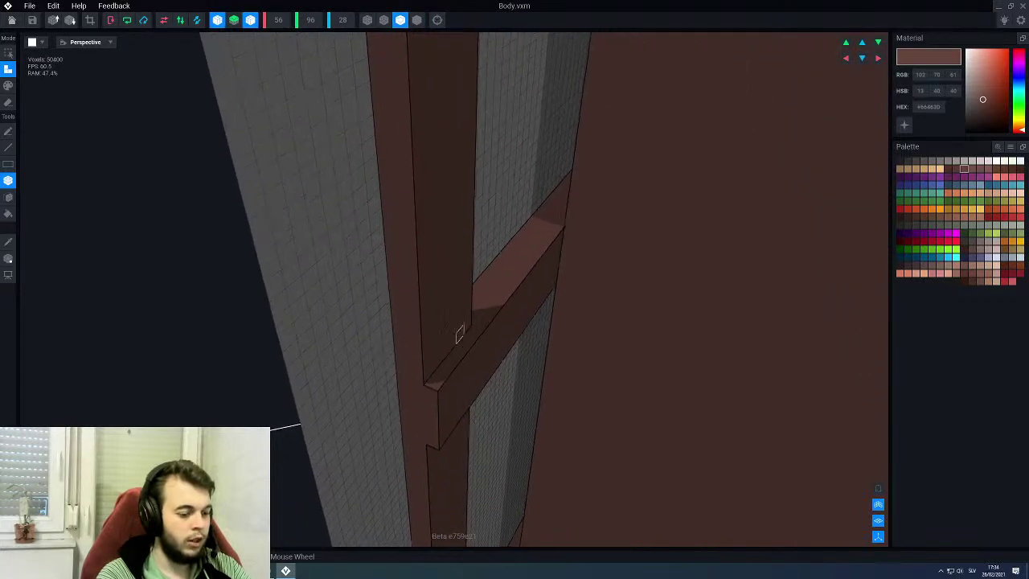
{"action": "right_click_drag", "start_coordinate": [452, 338], "coordinate": [459, 341]}
{"action": "key", "text": "f"}
{"action": "left_click_drag", "start_coordinate": [472, 275], "coordinate": [507, 284]}
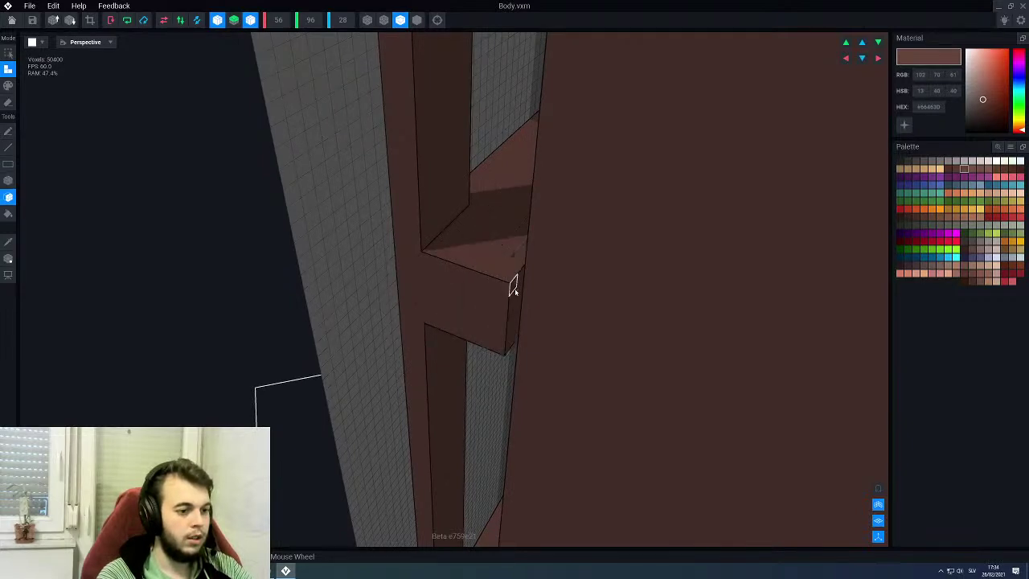
Step: Turn off mirroring along the Z axis and extrude the shelf's inner face to the cabinet's back wall
{"action": "right_click_drag", "start_coordinate": [519, 288], "coordinate": [547, 238]}
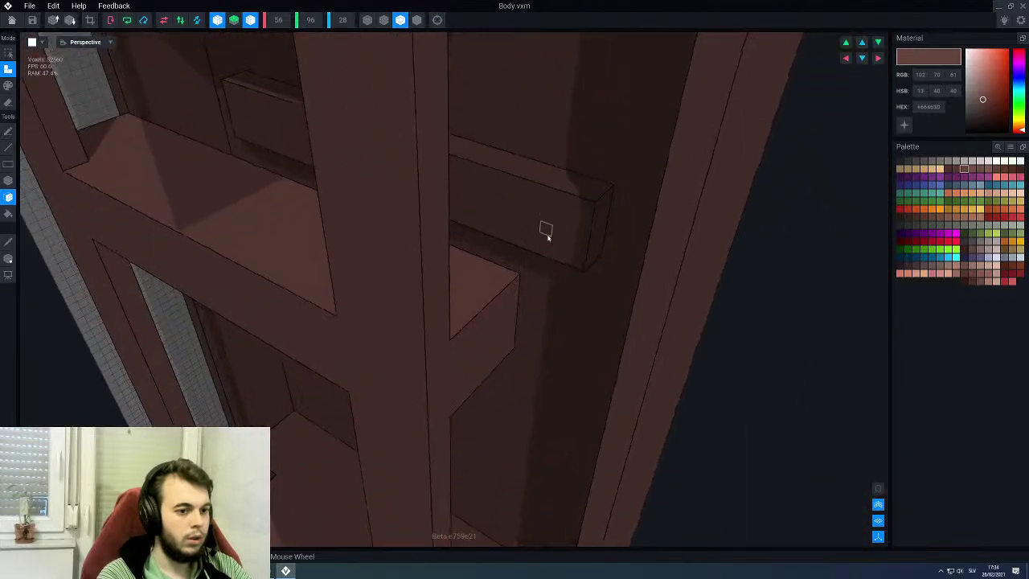
{"action": "left_click", "coordinate": [251, 21]}
{"action": "left_click", "coordinate": [502, 223]}
{"action": "left_click_drag", "start_coordinate": [501, 222], "coordinate": [505, 252]}
{"action": "left_click", "coordinate": [505, 255]}
{"action": "left_click", "coordinate": [505, 263]}
{"action": "left_click", "coordinate": [505, 266]}
{"action": "mouse_move", "coordinate": [523, 276]}
{"action": "right_mouse_down"}
{"action": "mouse_move", "coordinate": [515, 282]}
{"action": "mouse_move", "coordinate": [524, 275]}
{"action": "right_mouse_up"}
{"action": "right_click_drag", "start_coordinate": [541, 215], "coordinate": [541, 214]}
Step: Fill the remaining gap at the shelf's sides with a box and face extrusions, and return to the Clock Cabinet scene
{"action": "key", "text": "g"}
{"action": "key", "text": "b"}
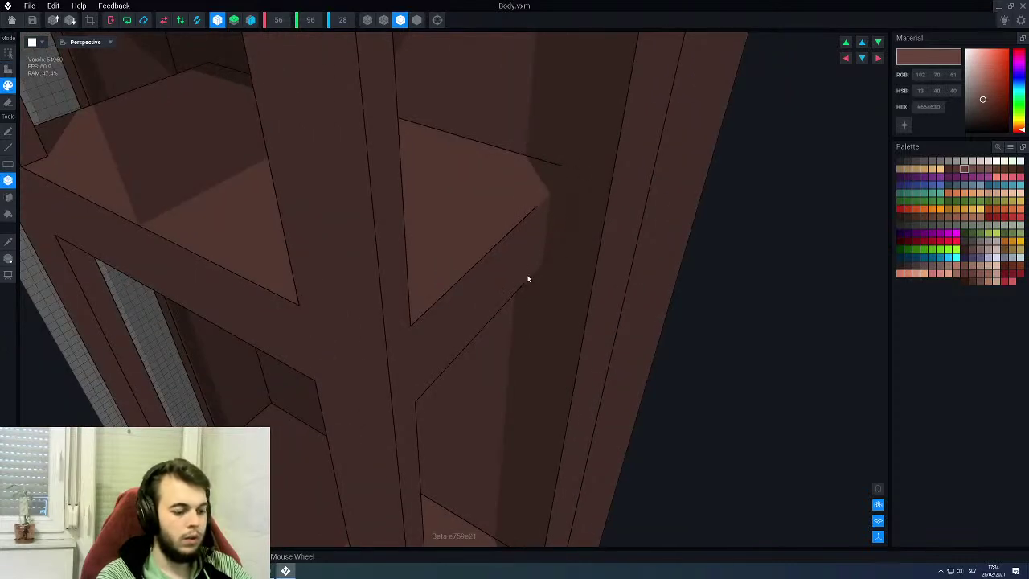
{"action": "key", "text": "a"}
{"action": "left_click_drag", "start_coordinate": [527, 280], "coordinate": [532, 224]}
{"action": "key", "text": "f"}
{"action": "left_click_drag", "start_coordinate": [574, 195], "coordinate": [574, 254]}
{"action": "left_click", "coordinate": [582, 274]}
{"action": "right_click_drag", "start_coordinate": [587, 287], "coordinate": [189, 142]}
{"action": "left_click", "coordinate": [570, 284]}
{"action": "left_click", "coordinate": [571, 285]}
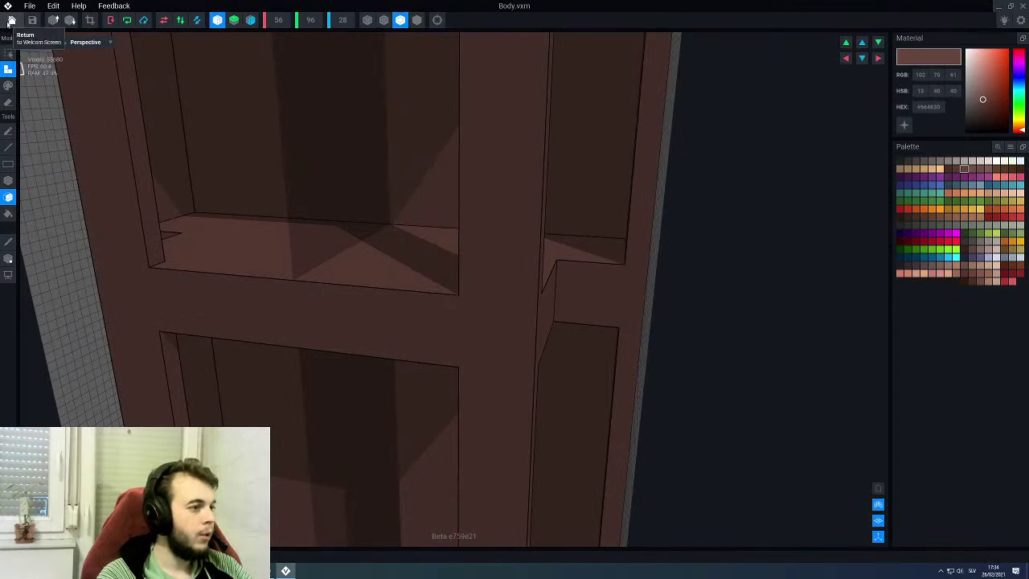
{"action": "left_click", "coordinate": [11, 20]}
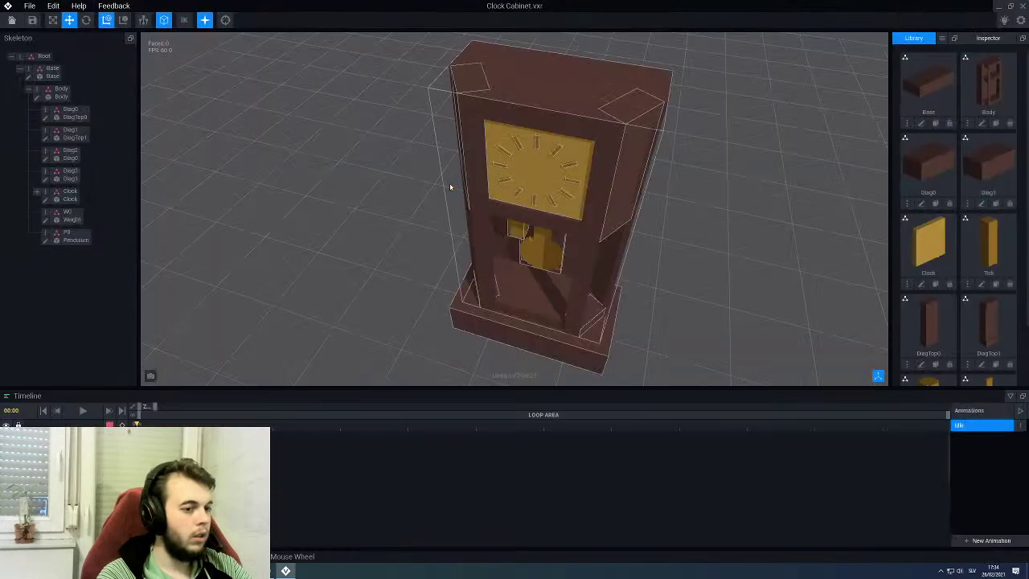
Step: Raise the hanging weight W0 towards the shelf and shift it outward to 12 on the X axis
{"action": "right_click_drag", "start_coordinate": [450, 184], "coordinate": [531, 241]}
{"action": "scroll", "coordinate": [544, 77], "scroll_direction": "up", "scroll_amount": 10}
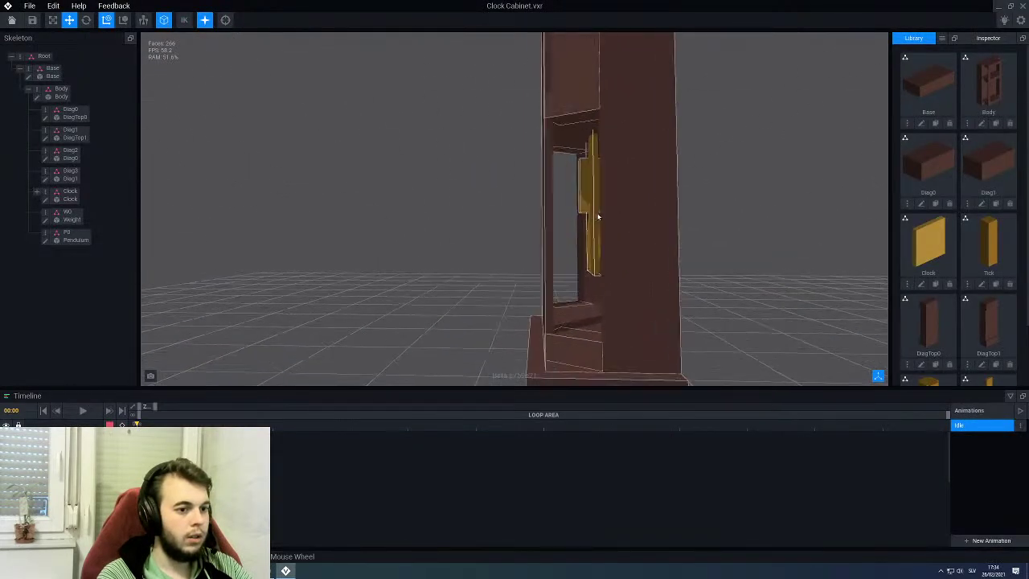
{"action": "right_click_drag", "start_coordinate": [543, 81], "coordinate": [489, 78]}
{"action": "right_click_drag", "start_coordinate": [496, 139], "coordinate": [487, 183]}
{"action": "left_click", "coordinate": [460, 193]}
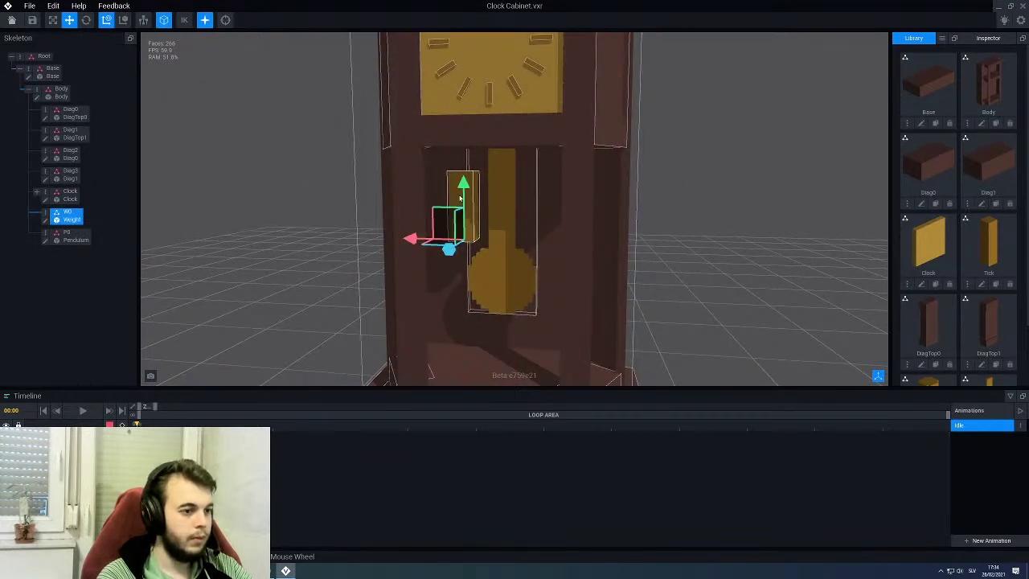
{"action": "left_click_drag", "start_coordinate": [464, 183], "coordinate": [465, 168]}
{"action": "right_click_drag", "start_coordinate": [468, 172], "coordinate": [478, 190]}
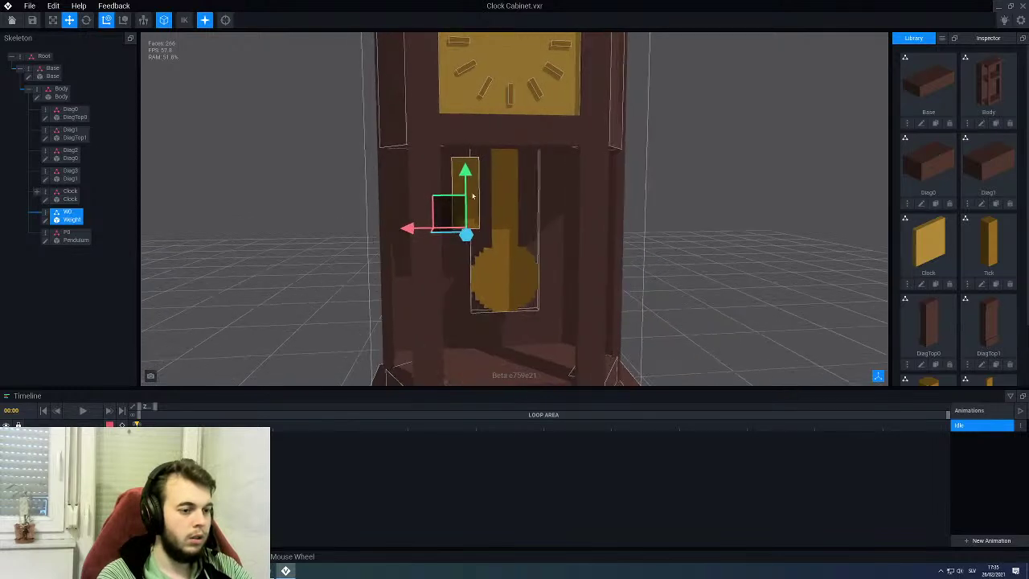
{"action": "left_click_drag", "start_coordinate": [419, 230], "coordinate": [406, 230]}
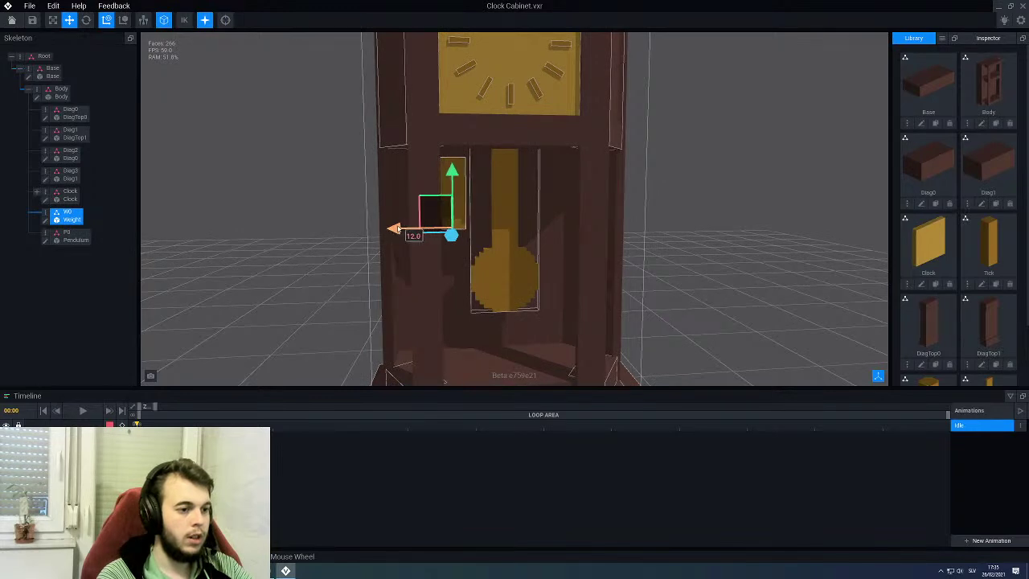
Step: Try swinging the pendulum about its upper pivot with the Rotate tool, and undo the rotation
{"action": "left_click", "coordinate": [505, 201]}
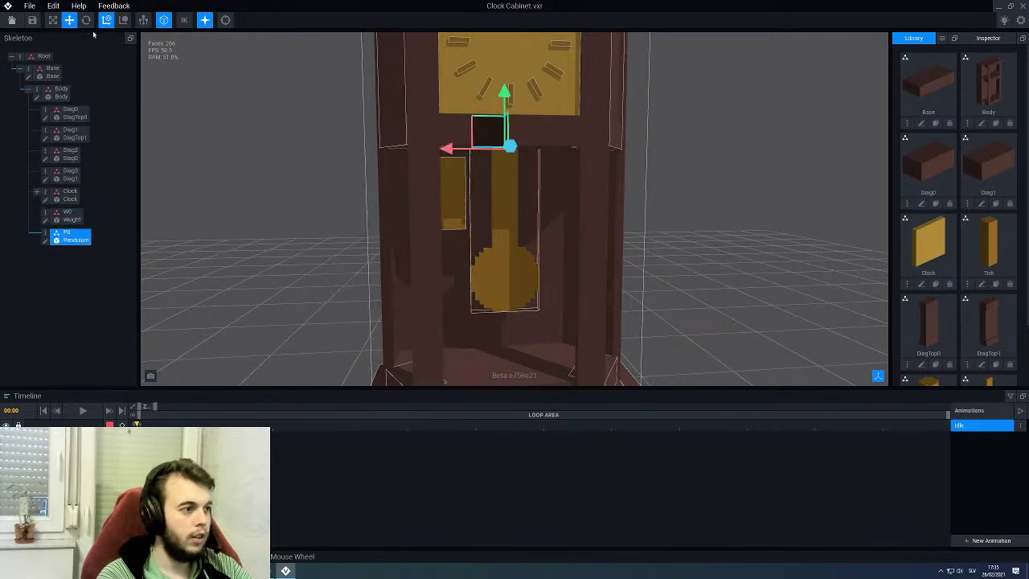
{"action": "key", "text": "e"}
{"action": "mouse_move", "coordinate": [485, 196]}
{"action": "left_mouse_down"}
{"action": "mouse_move", "coordinate": [455, 189]}
{"action": "mouse_move", "coordinate": [498, 194]}
{"action": "mouse_move", "coordinate": [474, 191]}
{"action": "mouse_move", "coordinate": [476, 208]}
{"action": "left_mouse_up"}
{"action": "key", "text": "ctrl+z"}
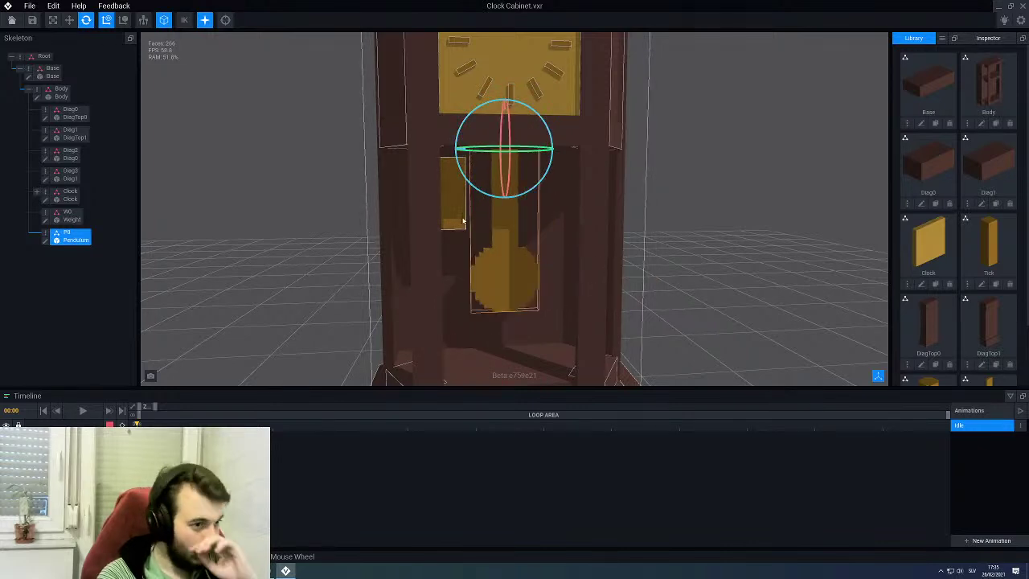
{"action": "left_click", "coordinate": [458, 214]}
{"action": "right_click_drag", "start_coordinate": [457, 209], "coordinate": [464, 209]}
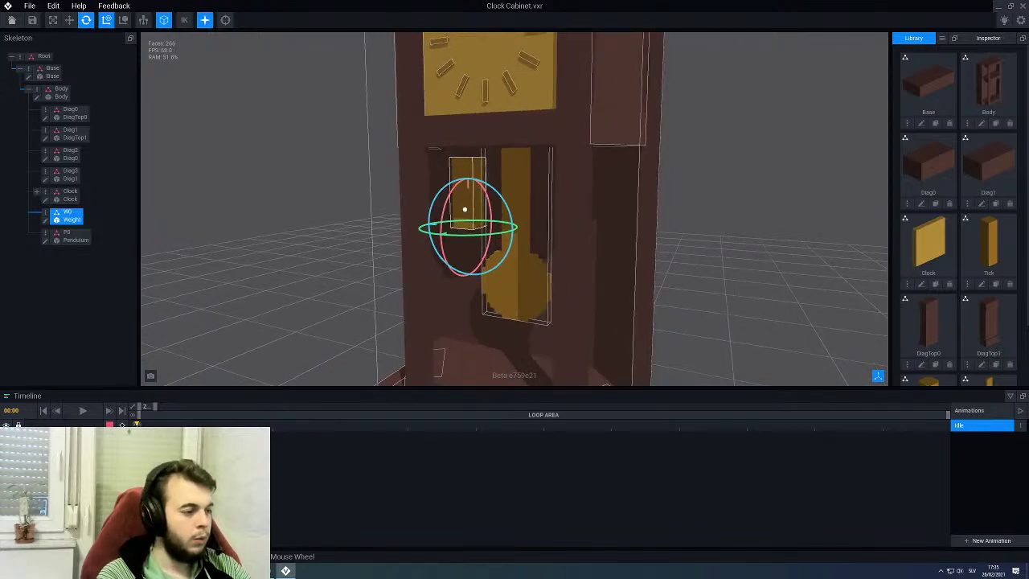
{"action": "middle_click_drag", "start_coordinate": [465, 209], "coordinate": [484, 231]}
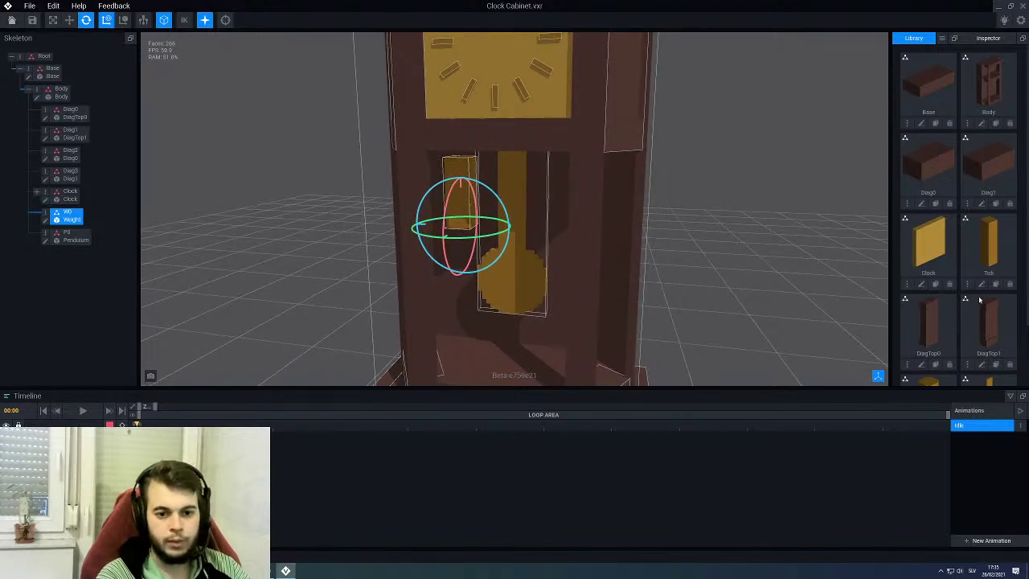
{"action": "right_click_drag", "start_coordinate": [432, 99], "coordinate": [428, 111]}
{"action": "middle_click_drag", "start_coordinate": [427, 111], "coordinate": [430, 113]}
{"action": "scroll", "coordinate": [429, 114], "scroll_direction": "down", "scroll_amount": 2}
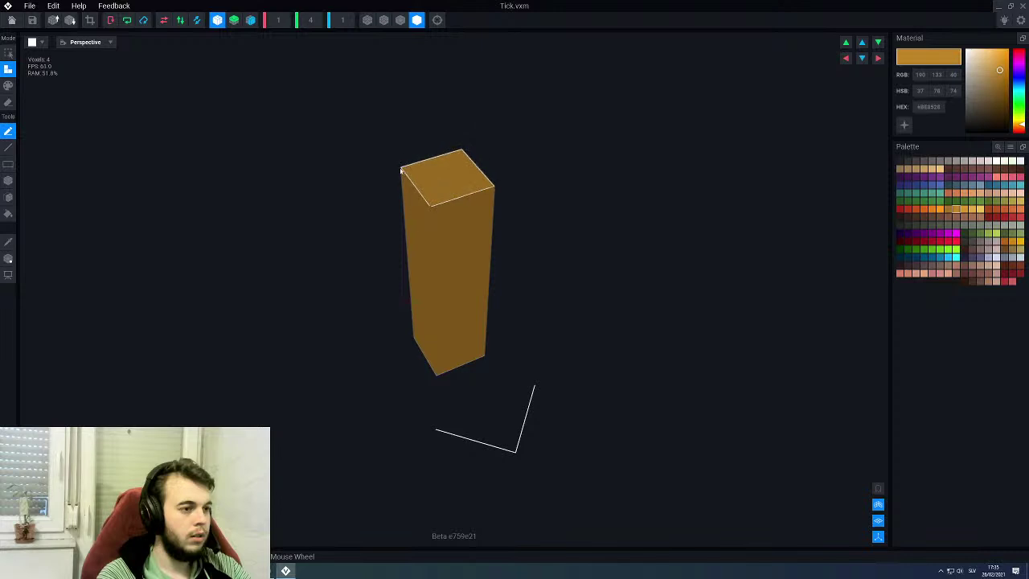
{"action": "left_click", "coordinate": [11, 21]}
{"action": "left_click", "coordinate": [456, 188]}
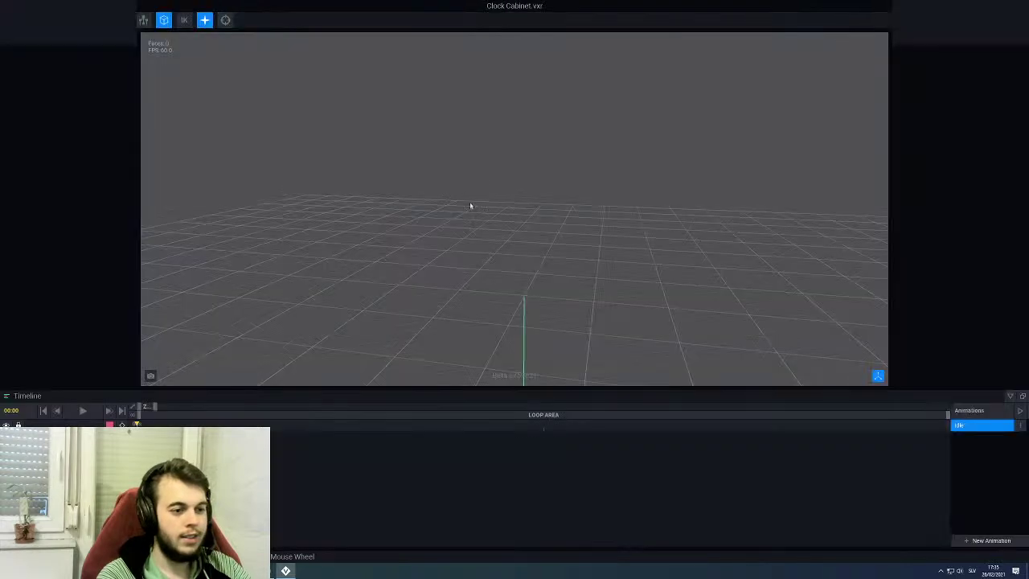
Step: Open the Weight model for editing and set its Y height to 24 voxels
{"action": "scroll", "coordinate": [964, 298], "scroll_direction": "down", "scroll_amount": 1}
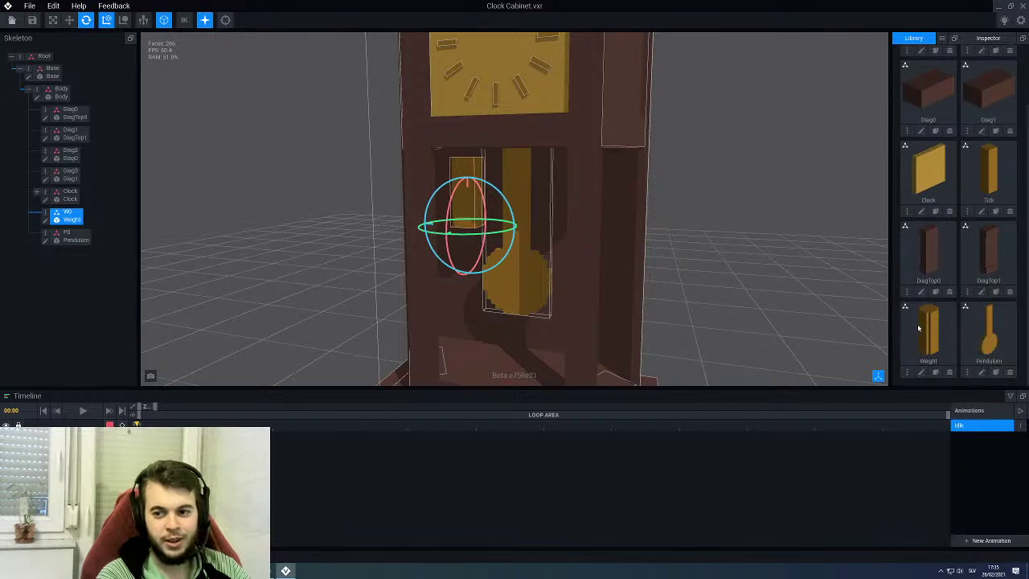
{"action": "left_click", "coordinate": [921, 373]}
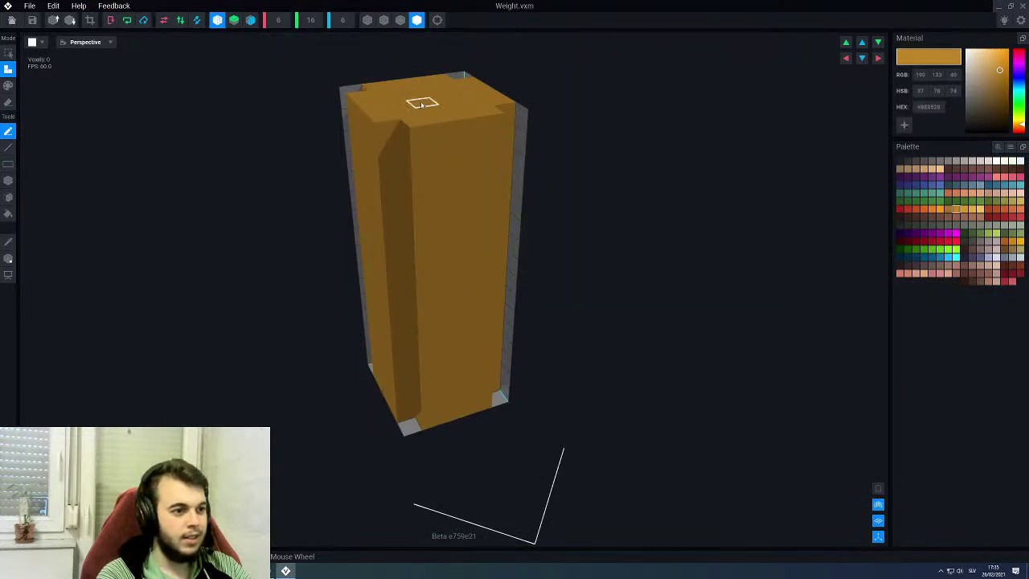
{"action": "scroll", "coordinate": [420, 103], "scroll_direction": "up", "scroll_amount": 2}
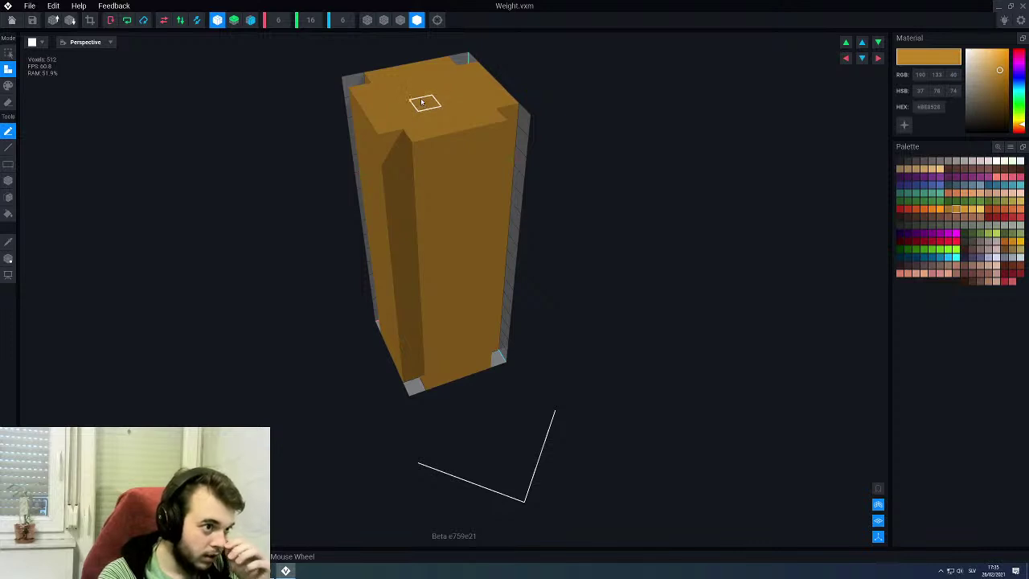
{"action": "middle_click_drag", "start_coordinate": [427, 103], "coordinate": [434, 114]}
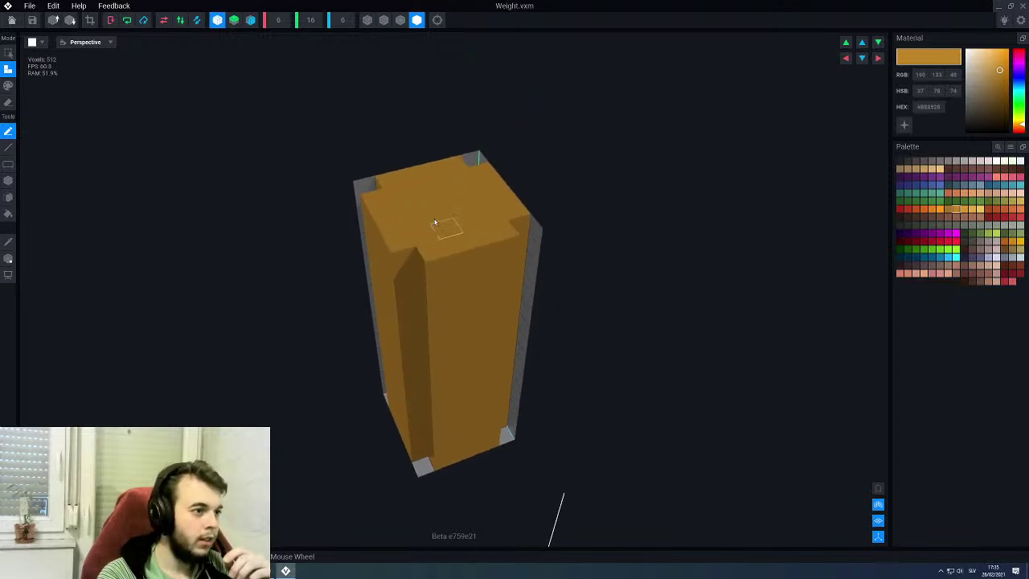
{"action": "type", "text": "2"}
{"action": "key", "text": "Return"}
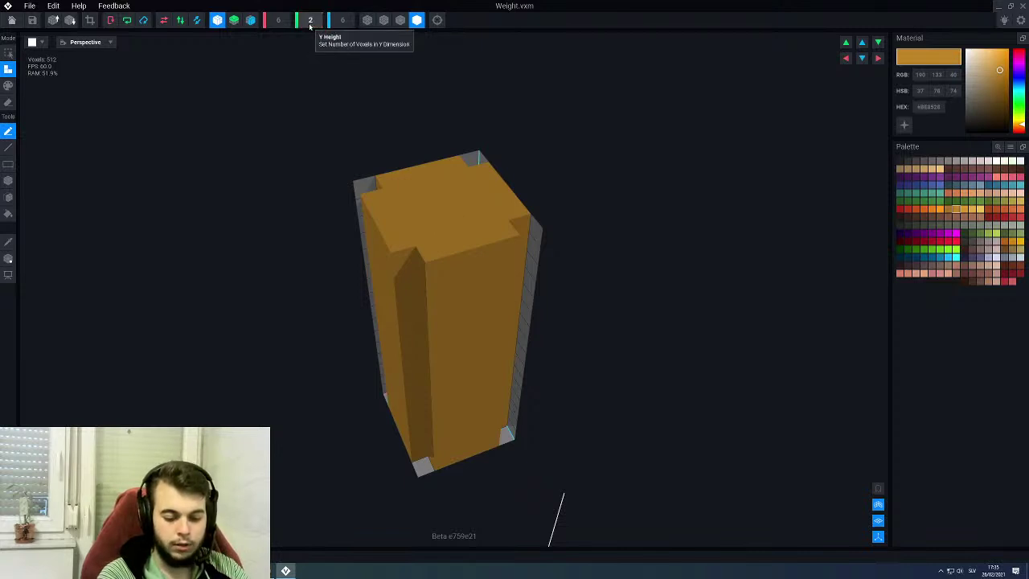
Step: Draw a mirrored vertical rod from the centre of the weight's upper face to the volume's full height, and save the model
{"action": "scroll", "coordinate": [397, 271], "scroll_direction": "up", "scroll_amount": 3}
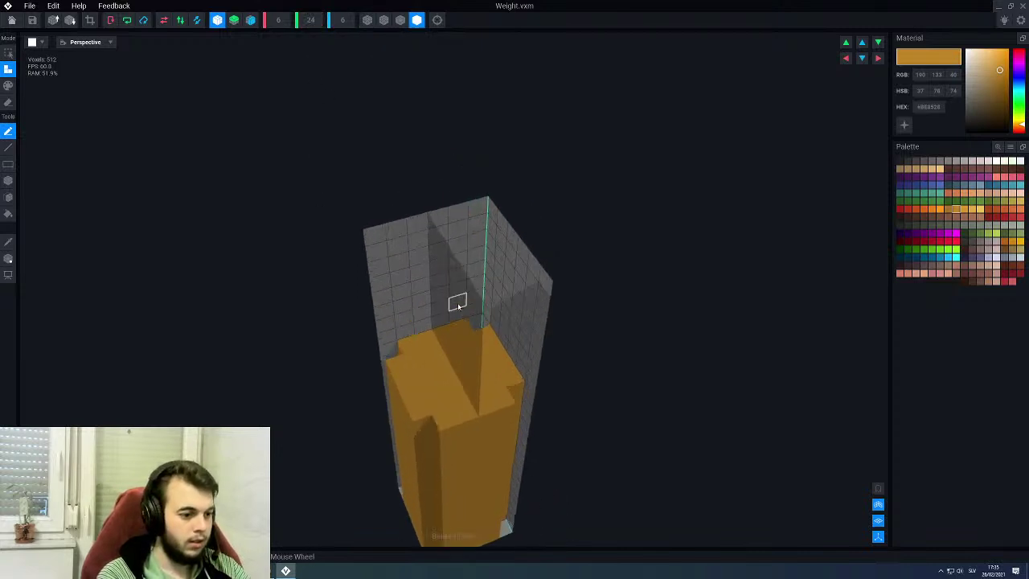
{"action": "scroll", "coordinate": [410, 326], "scroll_direction": "up", "scroll_amount": 2}
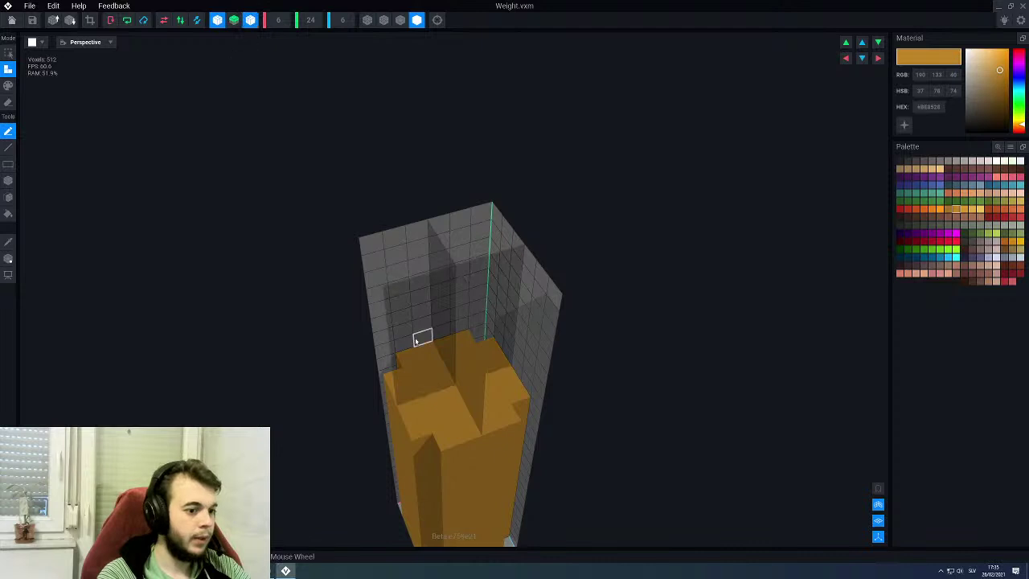
{"action": "right_click_drag", "start_coordinate": [430, 301], "coordinate": [432, 304]}
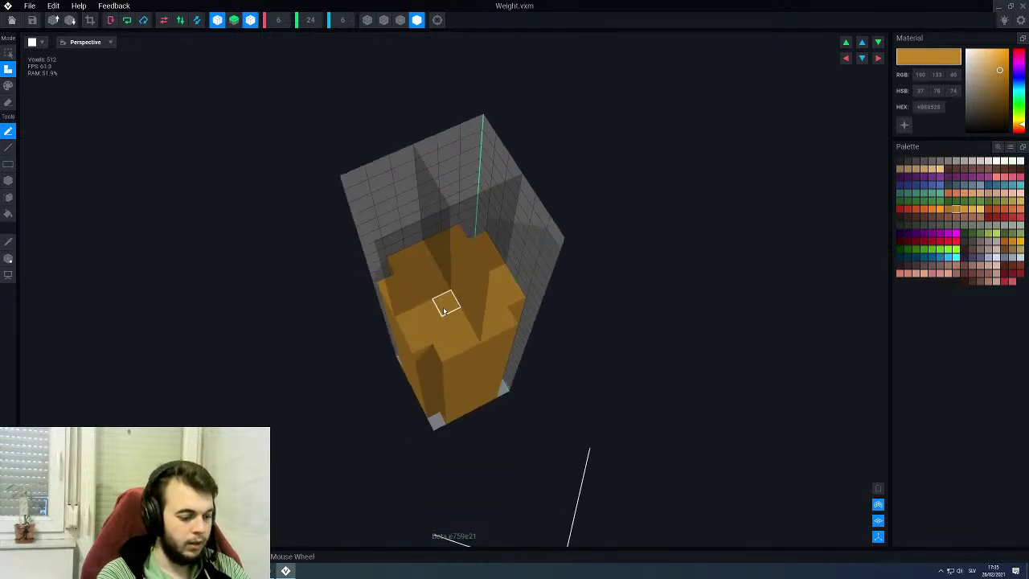
{"action": "key", "text": "l"}
{"action": "left_click_drag", "start_coordinate": [444, 310], "coordinate": [448, 224]}
{"action": "right_click_drag", "start_coordinate": [445, 256], "coordinate": [451, 264]}
{"action": "left_click", "coordinate": [12, 20]}
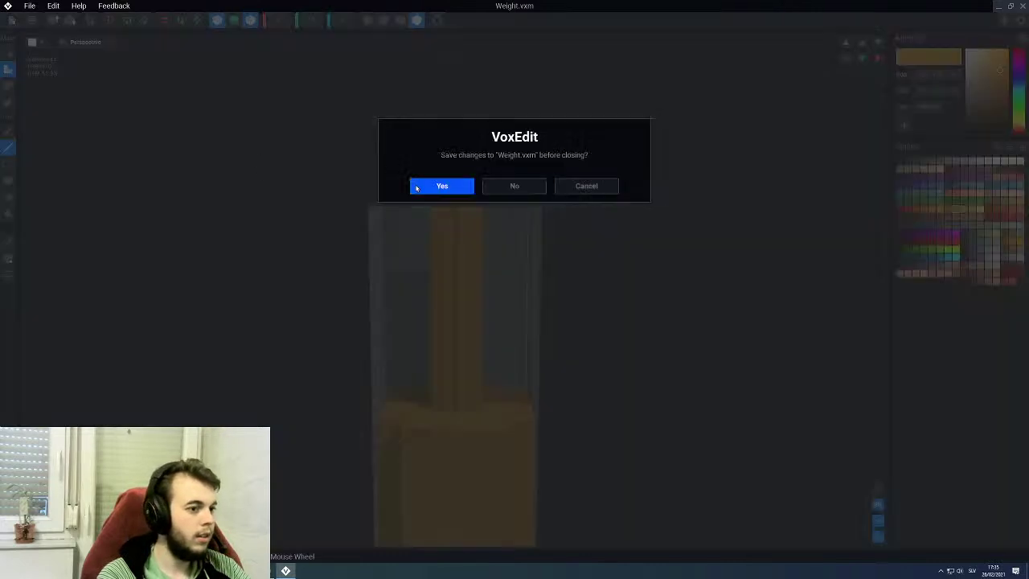
{"action": "left_click", "coordinate": [442, 186]}
Step: Duplicate the weight node W0 as W1 and move the copy to -12 on the X axis
{"action": "scroll", "coordinate": [416, 186], "scroll_direction": "up", "scroll_amount": 5}
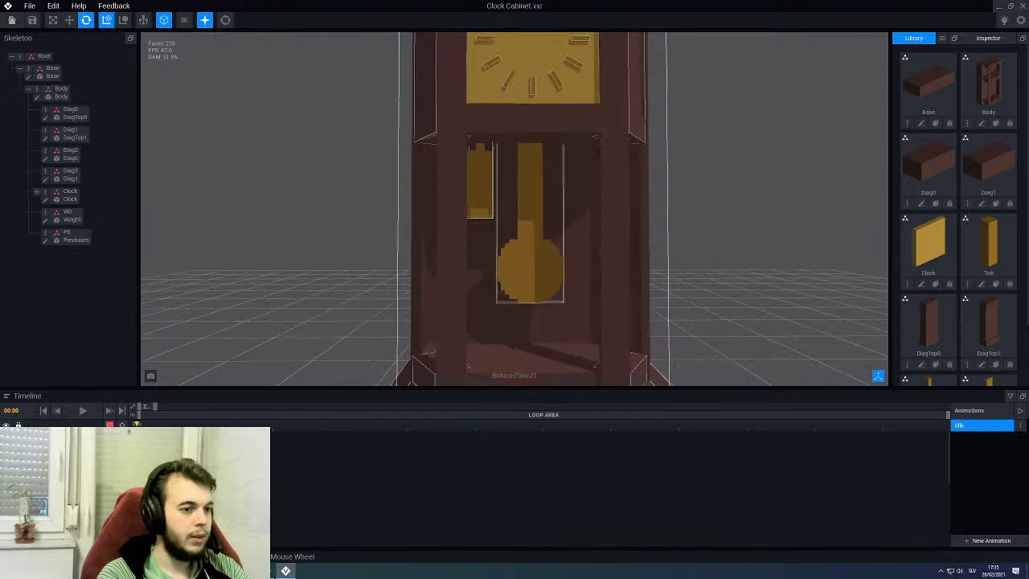
{"action": "right_click_drag", "start_coordinate": [447, 197], "coordinate": [477, 194]}
{"action": "left_click", "coordinate": [479, 175]}
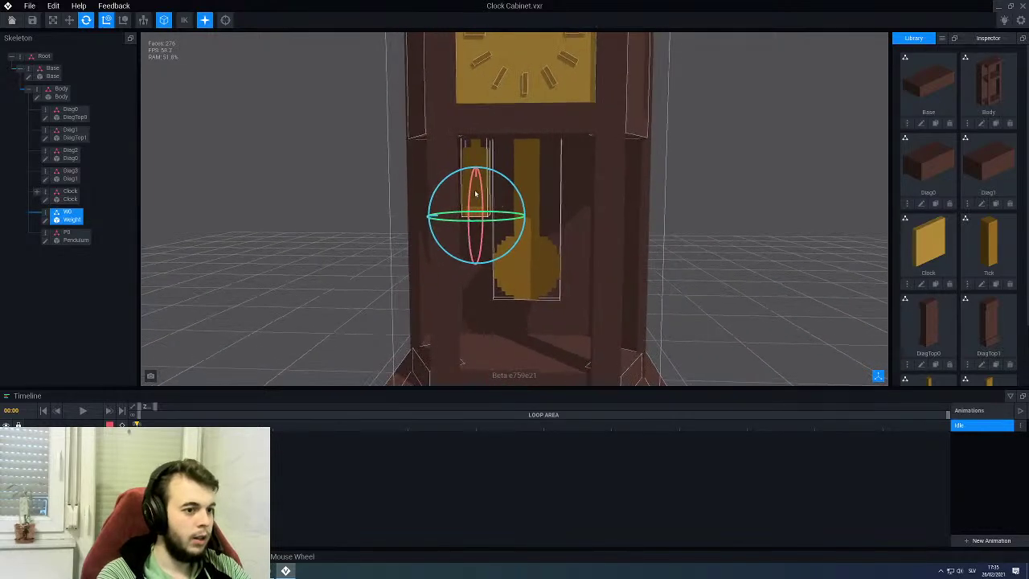
{"action": "right_click", "coordinate": [45, 214]}
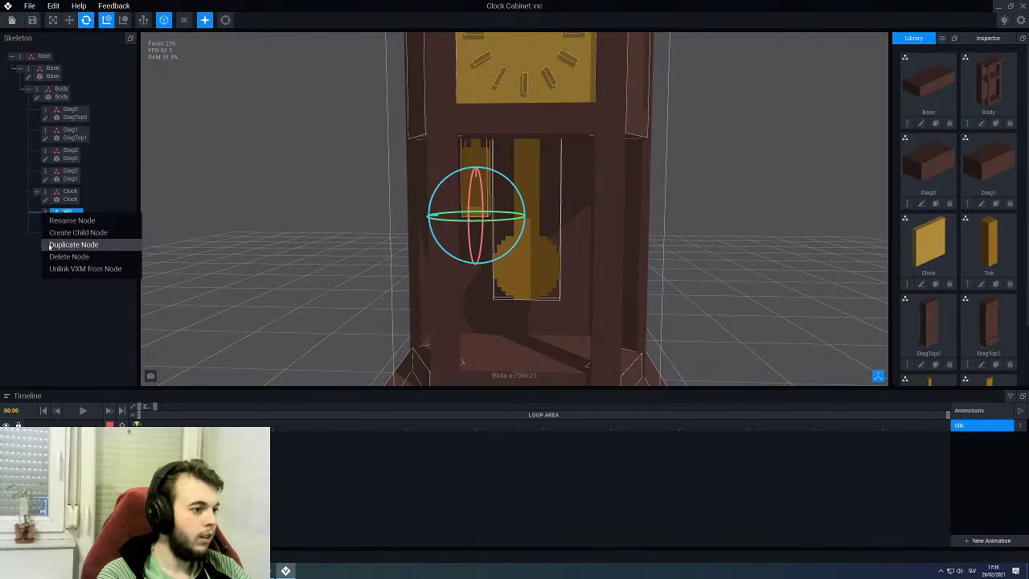
{"action": "left_click", "coordinate": [50, 245]}
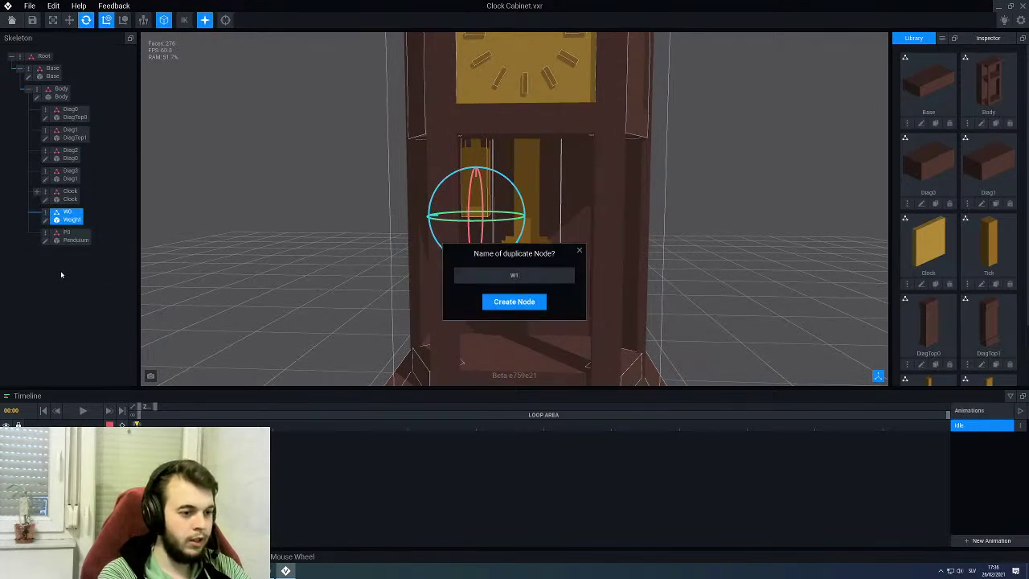
{"action": "type", "text": "W1"}
{"action": "key", "text": "Return"}
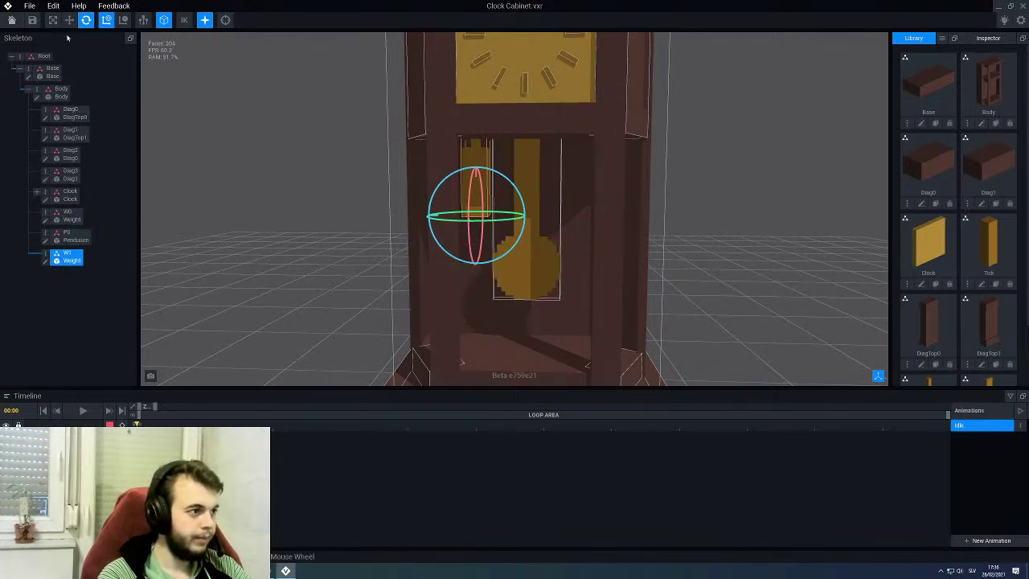
{"action": "left_click", "coordinate": [69, 20]}
{"action": "left_click_drag", "start_coordinate": [421, 216], "coordinate": [523, 217]}
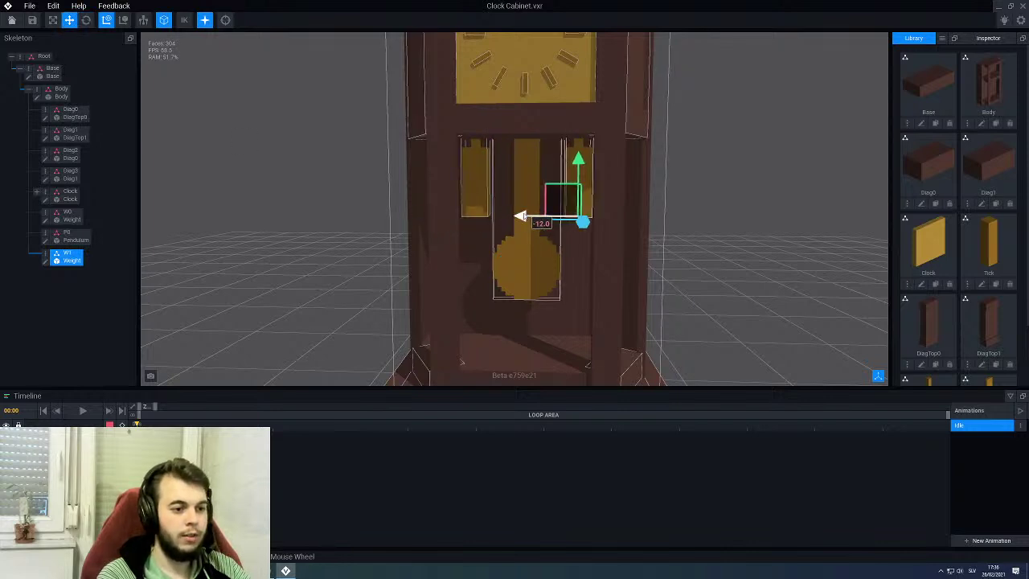
Step: Hide the bounding boxes and inspect the finished cabinet, weights, pendulum and clock face from several angles
{"action": "left_click", "coordinate": [715, 205]}
{"action": "scroll", "coordinate": [578, 196], "scroll_direction": "down", "scroll_amount": 4}
{"action": "right_click_drag", "start_coordinate": [504, 202], "coordinate": [396, 159]}
{"action": "left_click", "coordinate": [165, 23]}
{"action": "scroll", "coordinate": [367, 214], "scroll_direction": "down", "scroll_amount": 3}
{"action": "right_click_drag", "start_coordinate": [407, 204], "coordinate": [436, 225]}
{"action": "mouse_move", "coordinate": [510, 258]}
{"action": "right_mouse_down"}
{"action": "mouse_move", "coordinate": [529, 264]}
{"action": "mouse_move", "coordinate": [515, 322]}
{"action": "mouse_move", "coordinate": [527, 233]}
{"action": "mouse_move", "coordinate": [615, 233]}
{"action": "mouse_move", "coordinate": [583, 246]}
{"action": "mouse_move", "coordinate": [487, 248]}
{"action": "mouse_move", "coordinate": [536, 250]}
{"action": "mouse_move", "coordinate": [474, 243]}
{"action": "mouse_move", "coordinate": [508, 243]}
{"action": "mouse_move", "coordinate": [519, 256]}
{"action": "right_mouse_up"}
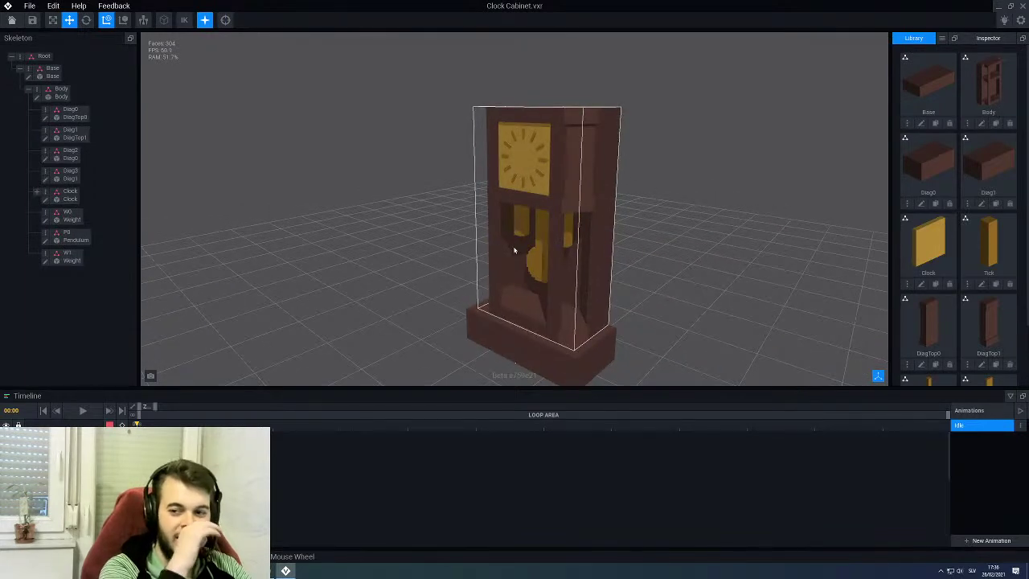
{"action": "right_click_drag", "start_coordinate": [510, 182], "coordinate": [535, 186]}
{"action": "left_click", "coordinate": [518, 161]}
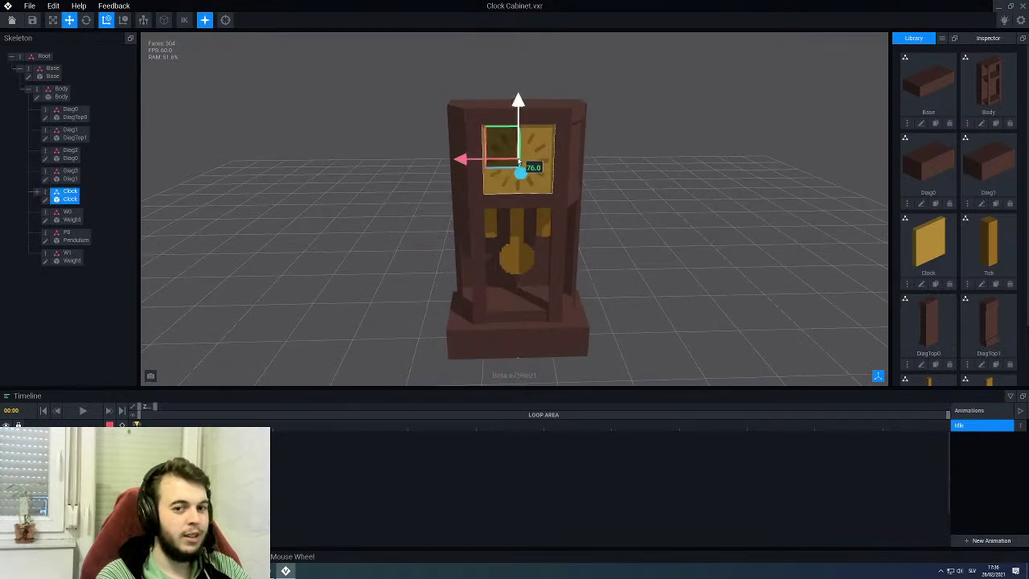
{"action": "scroll", "coordinate": [484, 171], "scroll_direction": "up", "scroll_amount": 2}
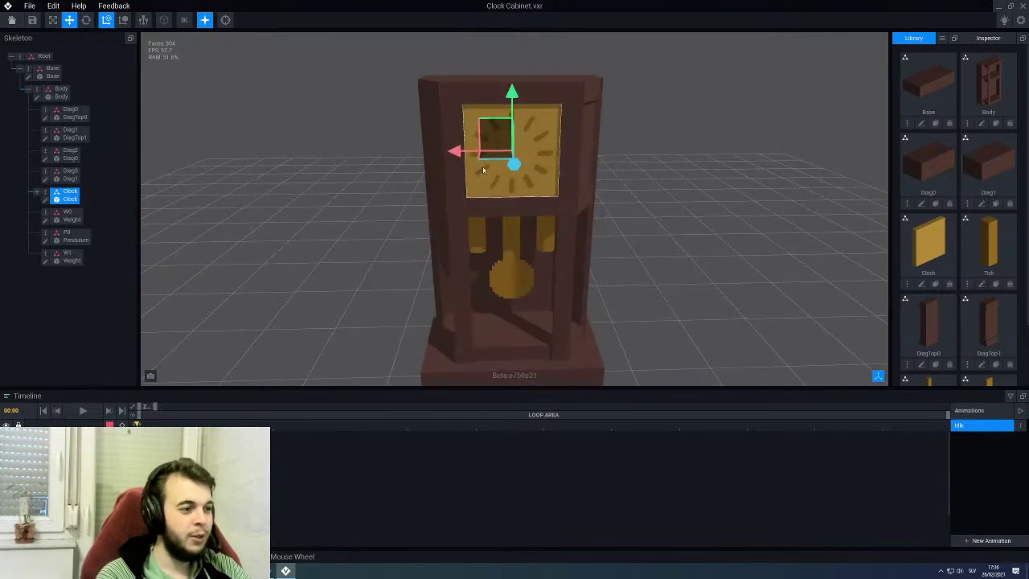
{"action": "left_click", "coordinate": [36, 192]}
{"action": "left_click", "coordinate": [45, 214]}
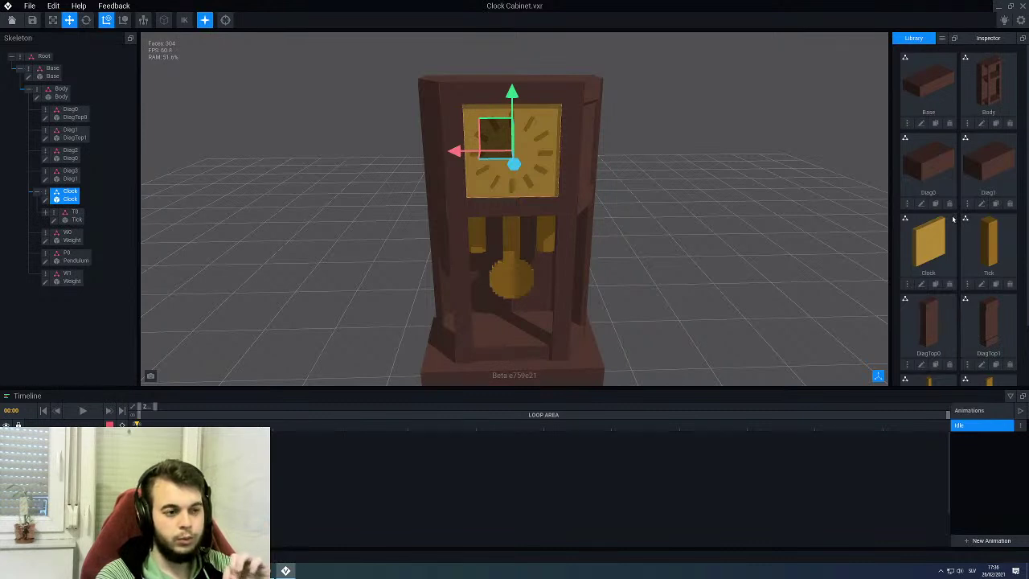
{"action": "left_click", "coordinate": [982, 285]}
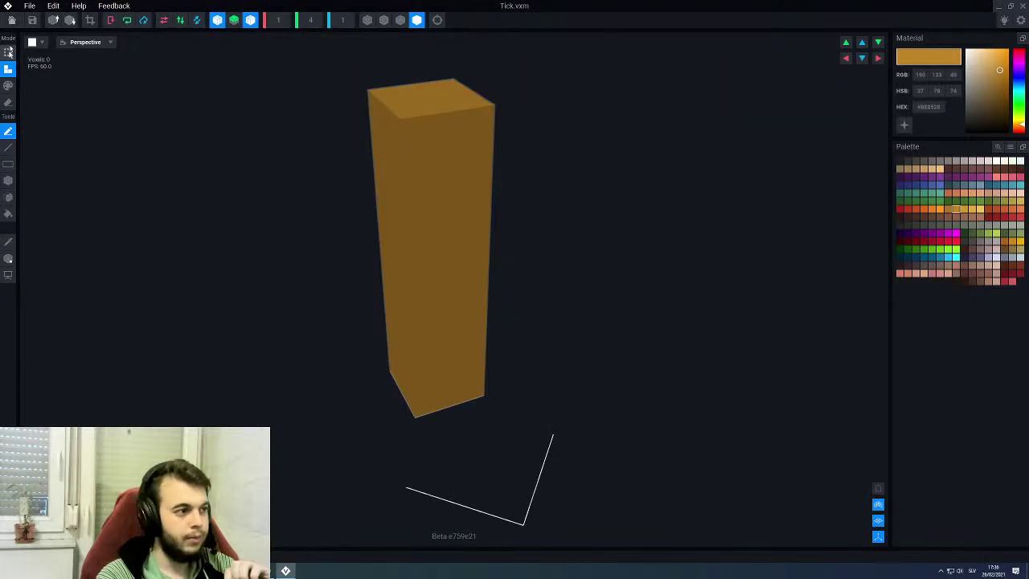
{"action": "left_click", "coordinate": [11, 20]}
{"action": "left_click", "coordinate": [426, 184]}
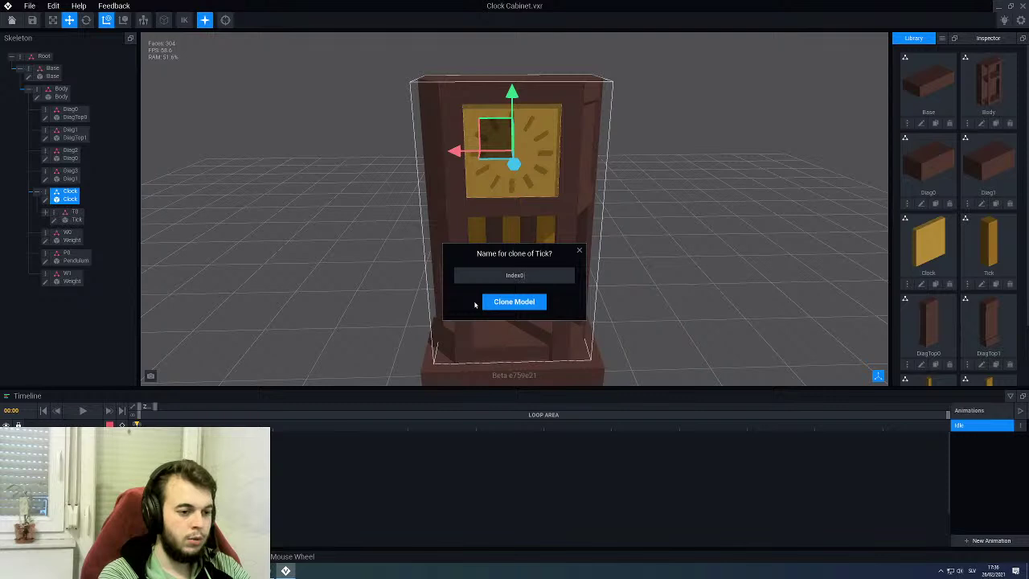
Step: Clone the Tick model as Index0, open the clone, and set its Y height to 8 voxels
{"action": "key", "text": "Return"}
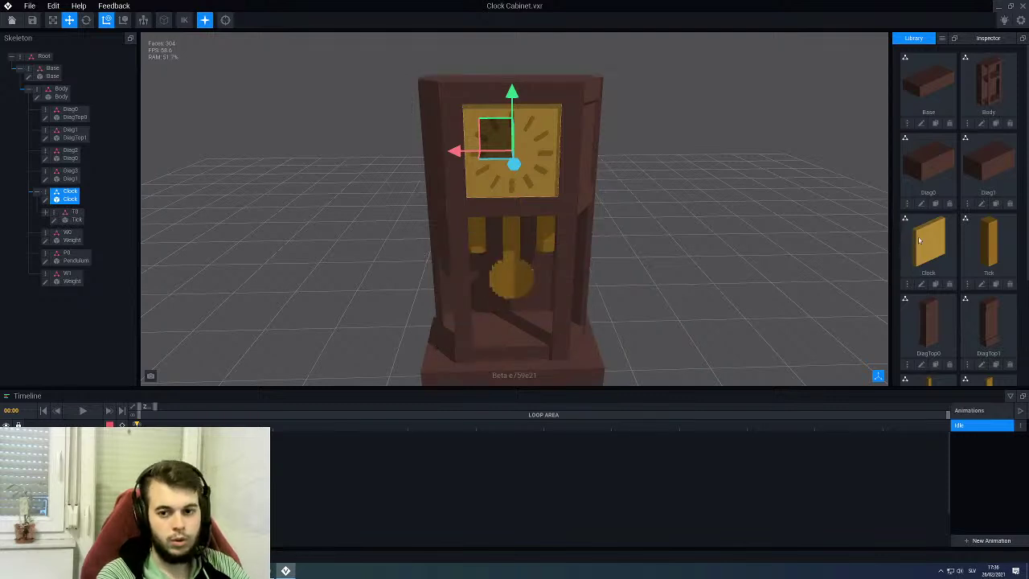
{"action": "scroll", "coordinate": [919, 241], "scroll_direction": "down", "scroll_amount": 2}
{"action": "left_click", "coordinate": [921, 373]}
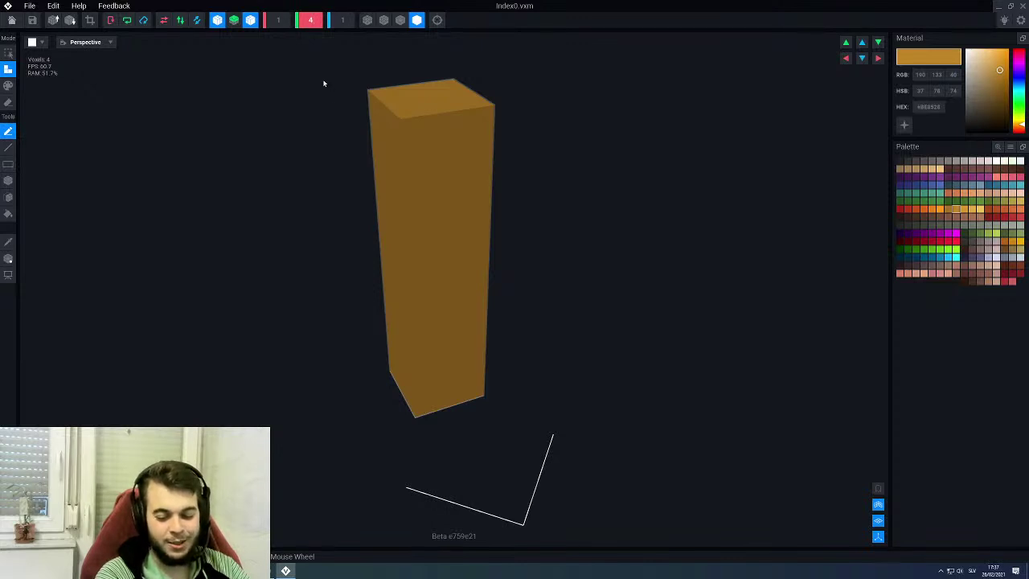
{"action": "type", "text": "8"}
{"action": "key", "text": "Return"}
Step: Extend the Index0 column upward with gold voxels to fill the added height
{"action": "right_click_drag", "start_coordinate": [346, 173], "coordinate": [399, 193]}
{"action": "middle_click_drag", "start_coordinate": [412, 194], "coordinate": [419, 229]}
{"action": "scroll", "coordinate": [430, 253], "scroll_direction": "up", "scroll_amount": 1}
{"action": "left_click", "coordinate": [430, 254]}
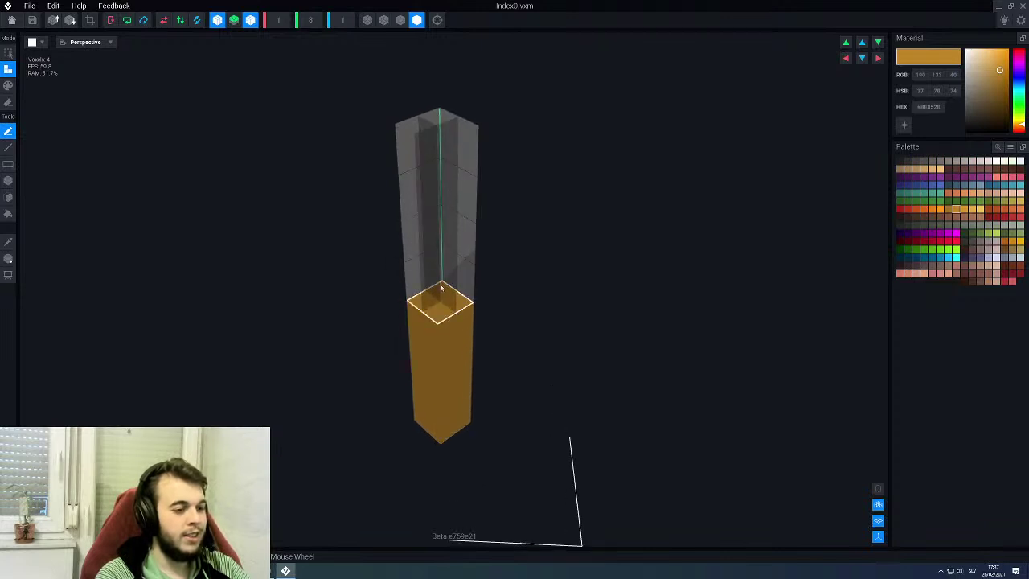
Step: Move the Index0 model's pivot down to the centre of its bottom voxel, save the changes and return to the cabinet
{"action": "left_click", "coordinate": [7, 259]}
{"action": "scroll", "coordinate": [386, 416], "scroll_direction": "down", "scroll_amount": 3}
{"action": "left_click_drag", "start_coordinate": [452, 422], "coordinate": [457, 248]}
{"action": "right_click_drag", "start_coordinate": [457, 248], "coordinate": [452, 244]}
{"action": "left_click", "coordinate": [12, 21]}
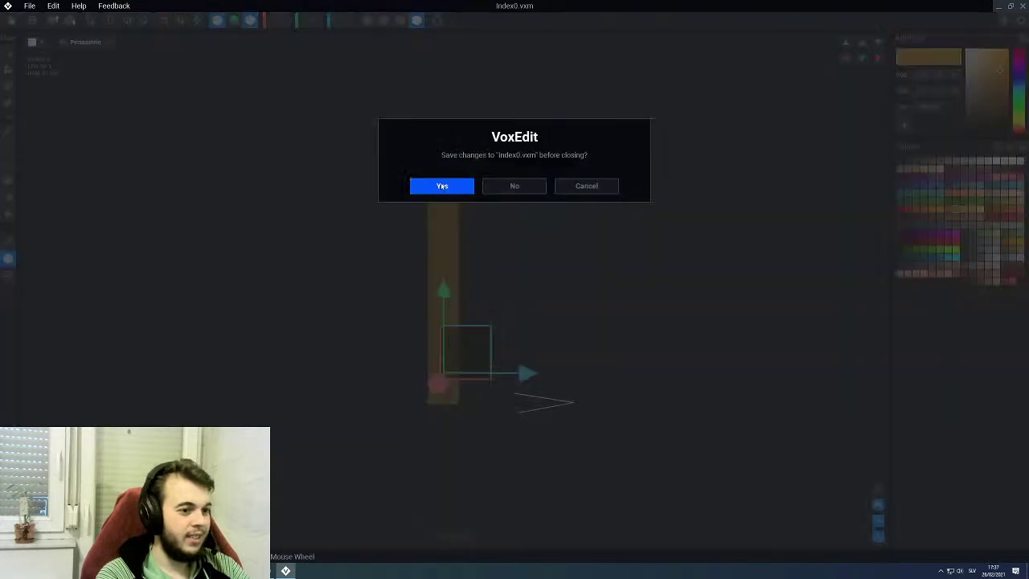
{"action": "left_click", "coordinate": [442, 186]}
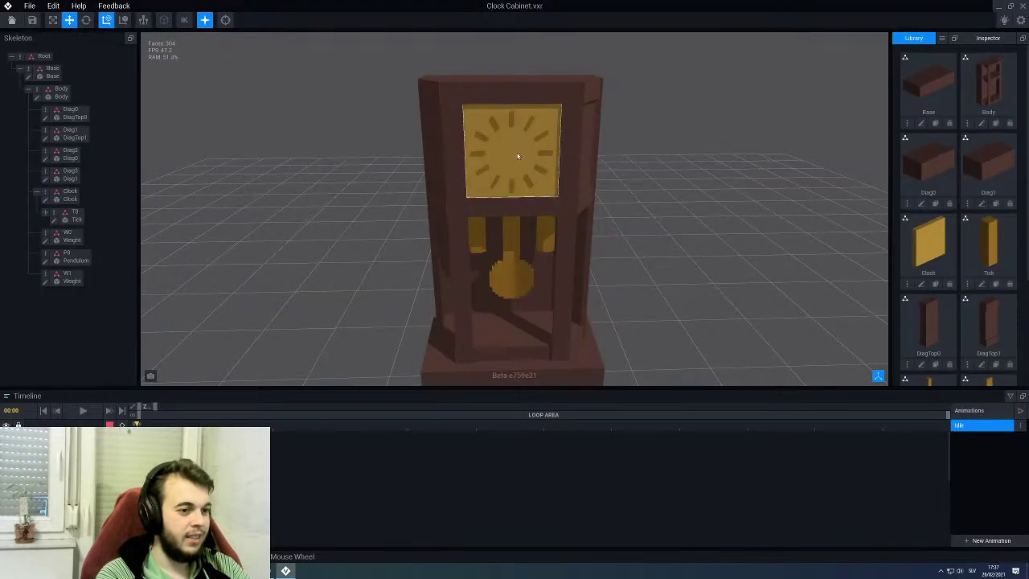
Step: Create a child node named Index0 under the Clock node and assign the Index0 model to it
{"action": "left_click", "coordinate": [66, 194]}
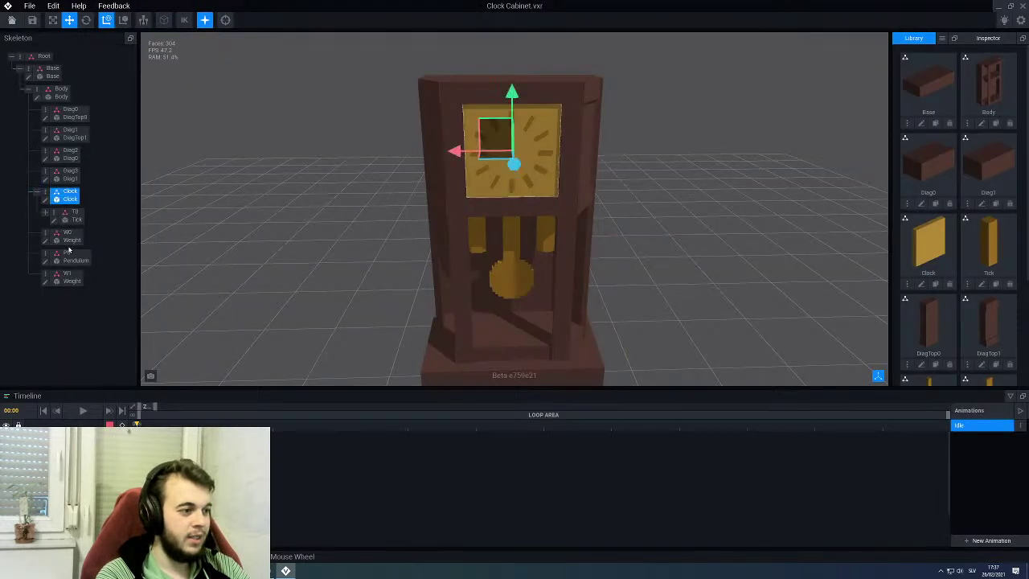
{"action": "right_click", "coordinate": [47, 192]}
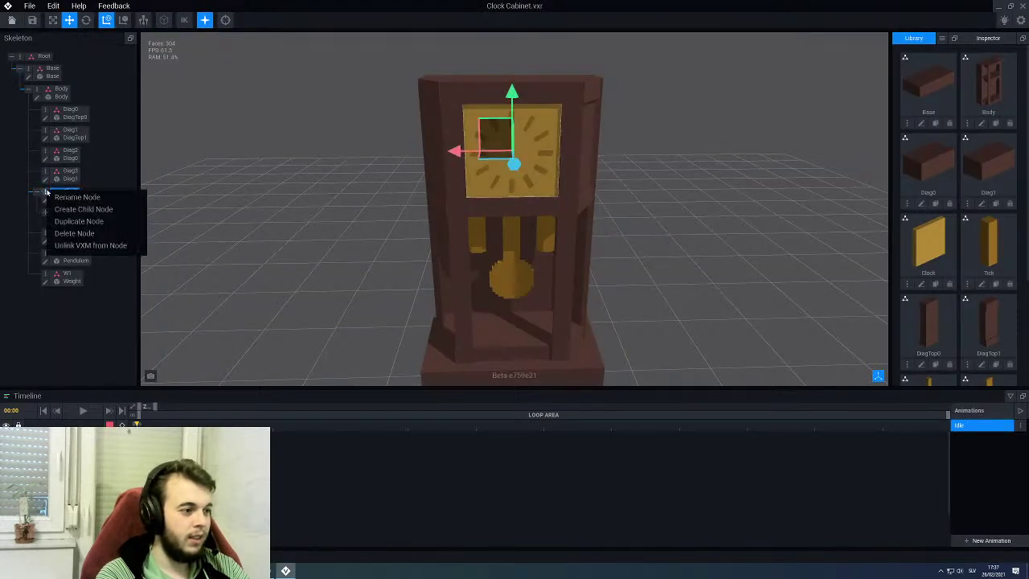
{"action": "left_click", "coordinate": [73, 210]}
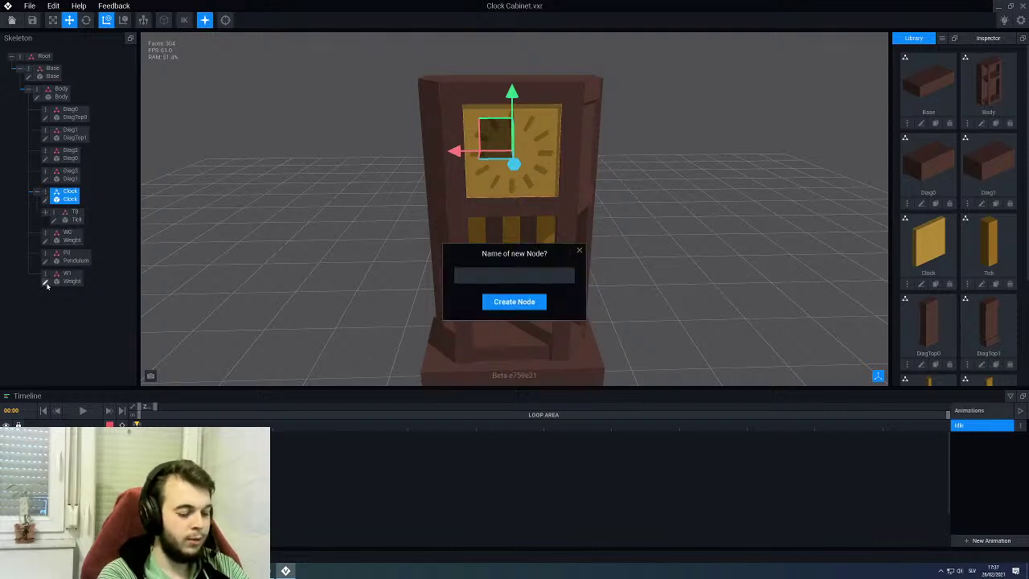
{"action": "type", "text": "Index0"}
{"action": "key", "text": "Return"}
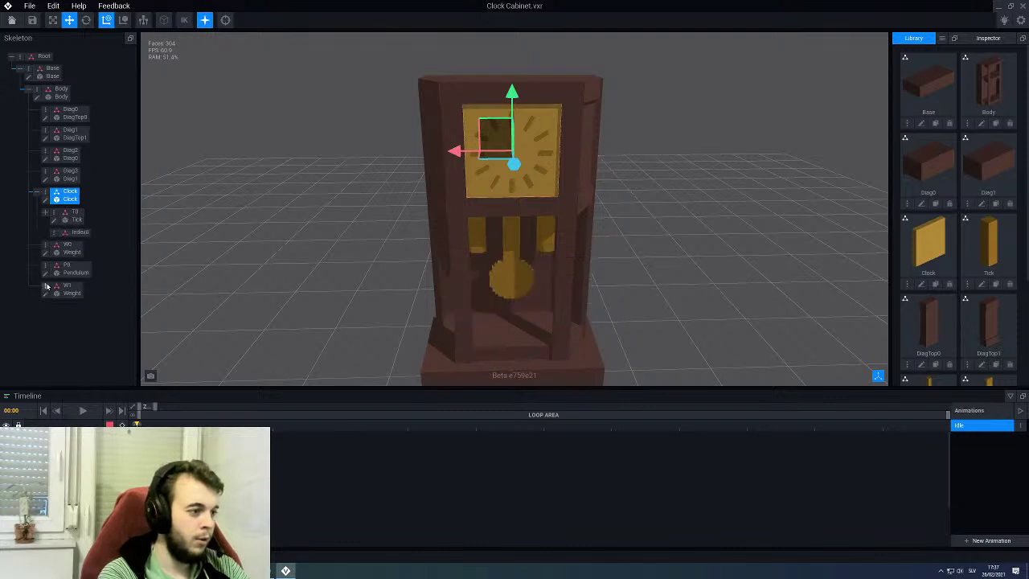
{"action": "scroll", "coordinate": [965, 290], "scroll_direction": "down", "scroll_amount": 3}
{"action": "left_click_drag", "start_coordinate": [930, 331], "coordinate": [79, 235]}
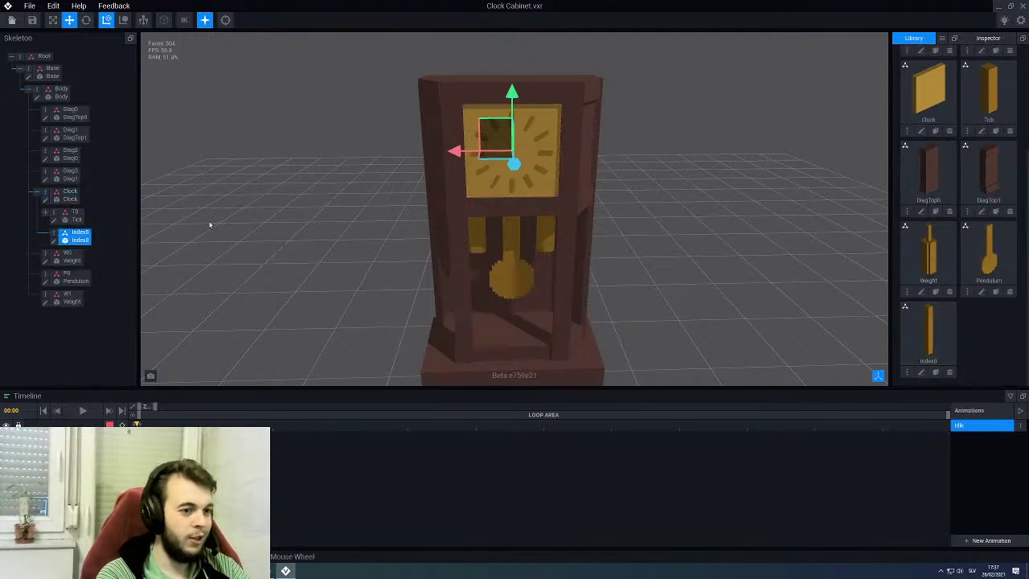
Step: Move the Index0 hand forward off the clock face to 1.0 on the Z axis
{"action": "scroll", "coordinate": [477, 226], "scroll_direction": "up", "scroll_amount": 3}
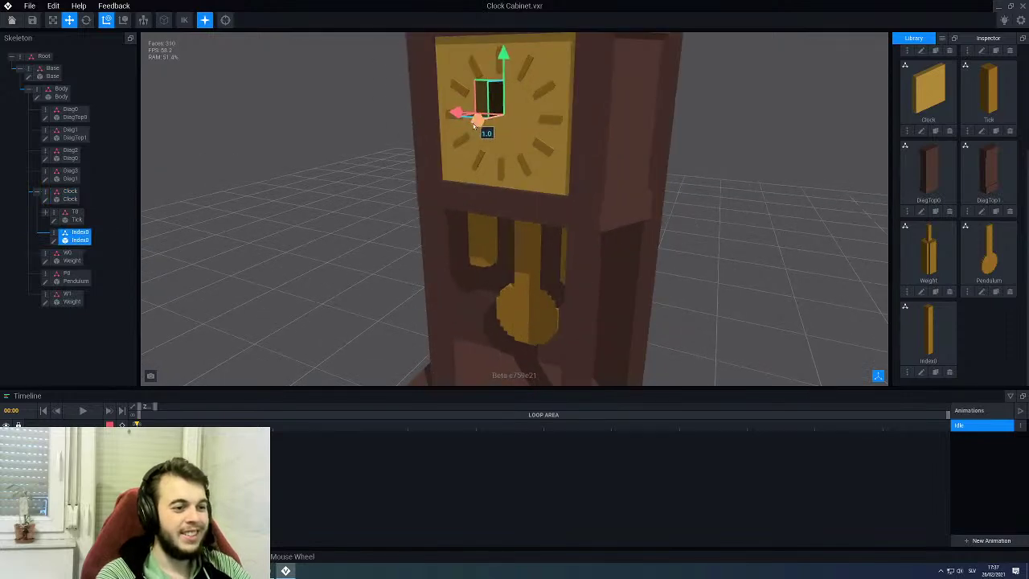
{"action": "right_click_drag", "start_coordinate": [500, 118], "coordinate": [506, 115]}
{"action": "middle_click_drag", "start_coordinate": [506, 115], "coordinate": [508, 132]}
{"action": "right_click_drag", "start_coordinate": [508, 132], "coordinate": [504, 156]}
{"action": "left_click", "coordinate": [278, 113]}
{"action": "right_click_drag", "start_coordinate": [437, 176], "coordinate": [435, 170]}
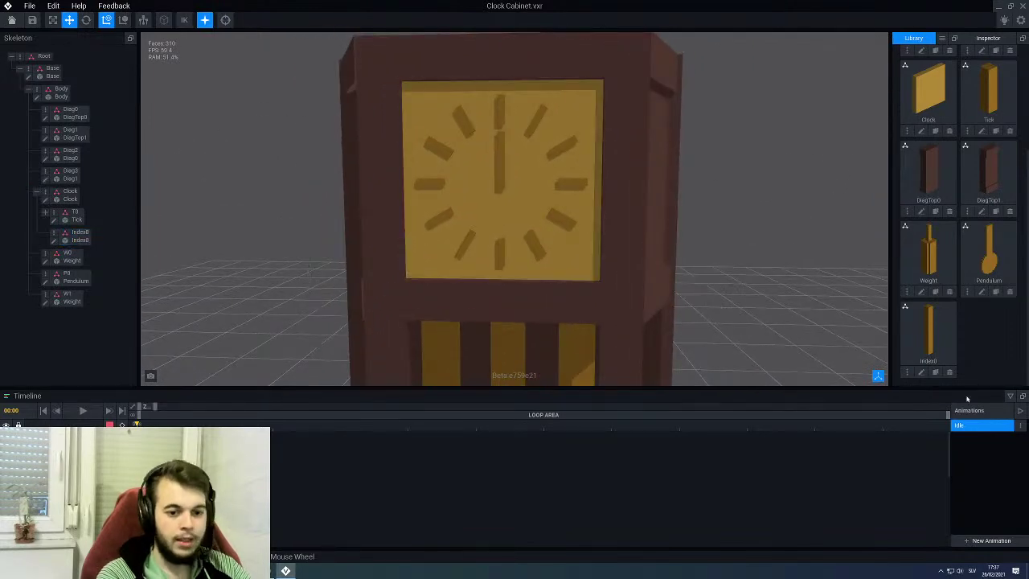
Step: Clone the Index0 model as Index1, open the clone, and set its Y height to 11 voxels
{"action": "left_click", "coordinate": [935, 372]}
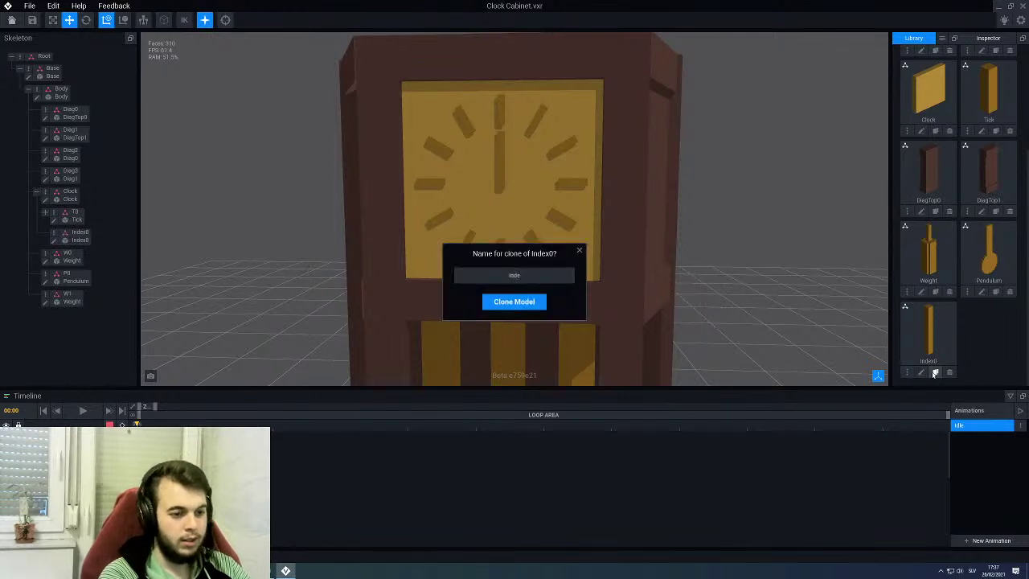
{"action": "key", "text": "Return"}
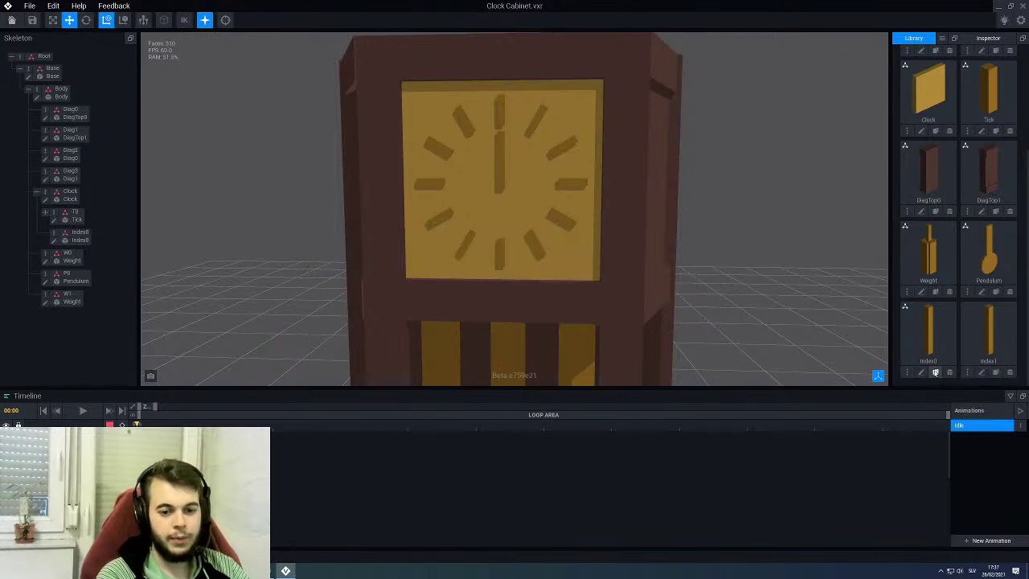
{"action": "left_click", "coordinate": [981, 373]}
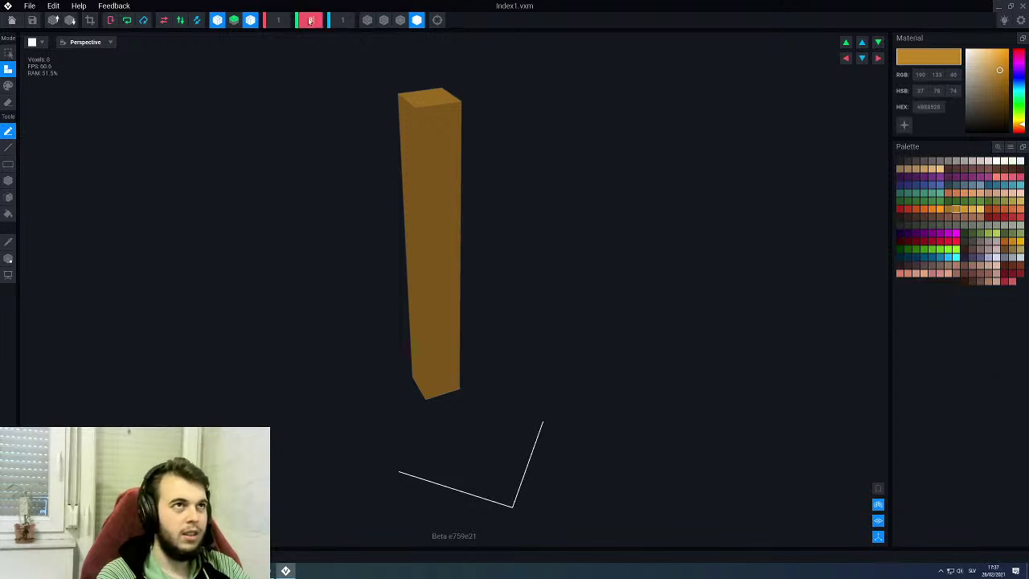
{"action": "type", "text": "11"}
{"action": "key", "text": "Return"}
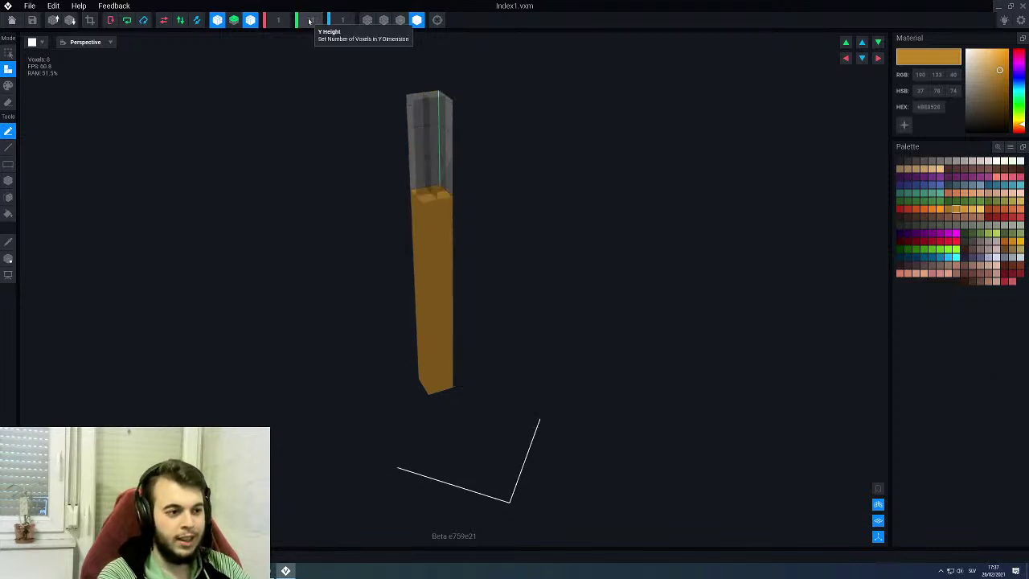
Step: Fill the added height of the Index1 column with gold voxels, save the changes and return to the cabinet
{"action": "scroll", "coordinate": [311, 20], "scroll_direction": "up", "scroll_amount": 3}
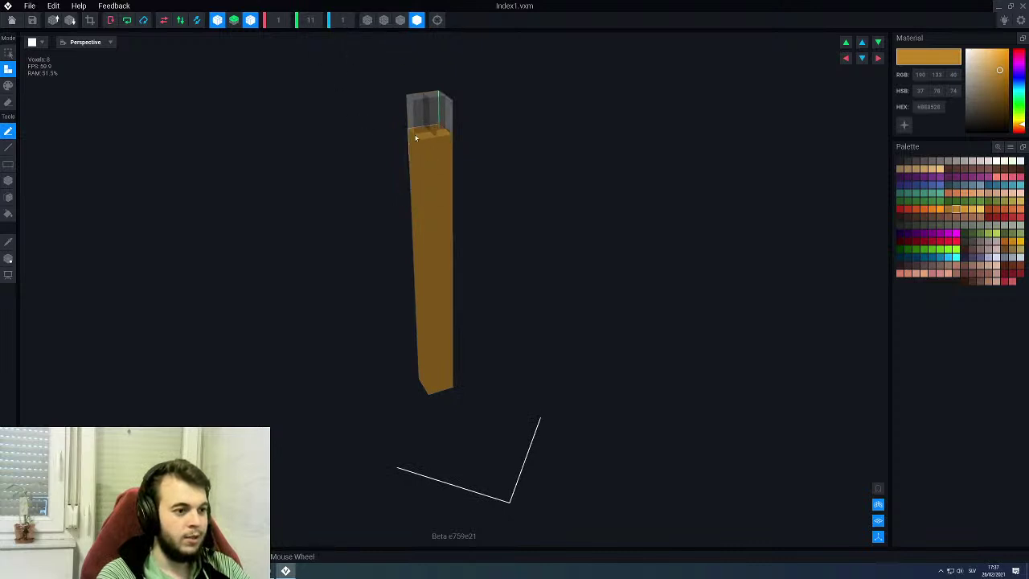
{"action": "left_click", "coordinate": [10, 22]}
{"action": "scroll", "coordinate": [121, 72], "scroll_direction": "down", "scroll_amount": 1}
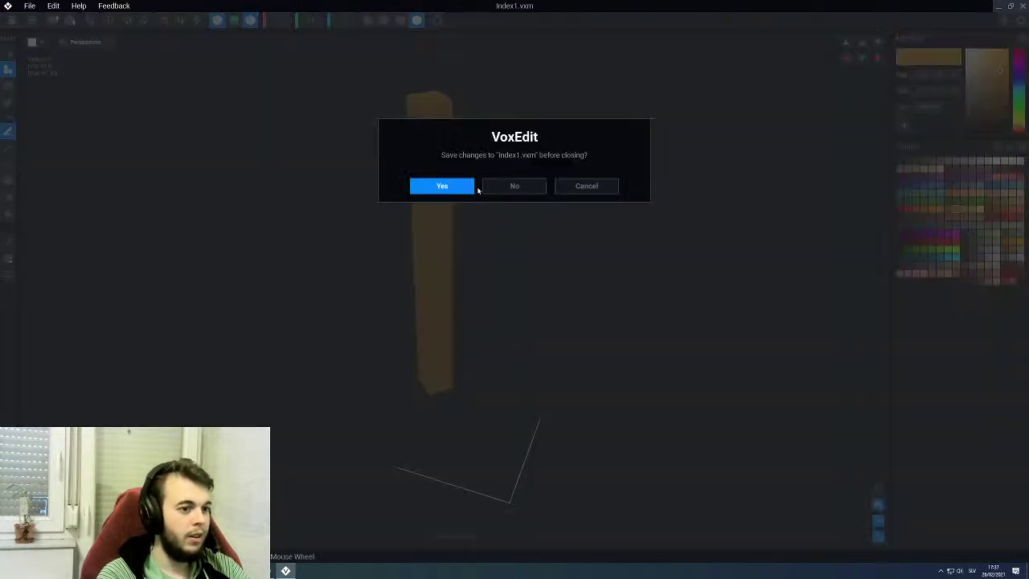
{"action": "key", "text": "Return"}
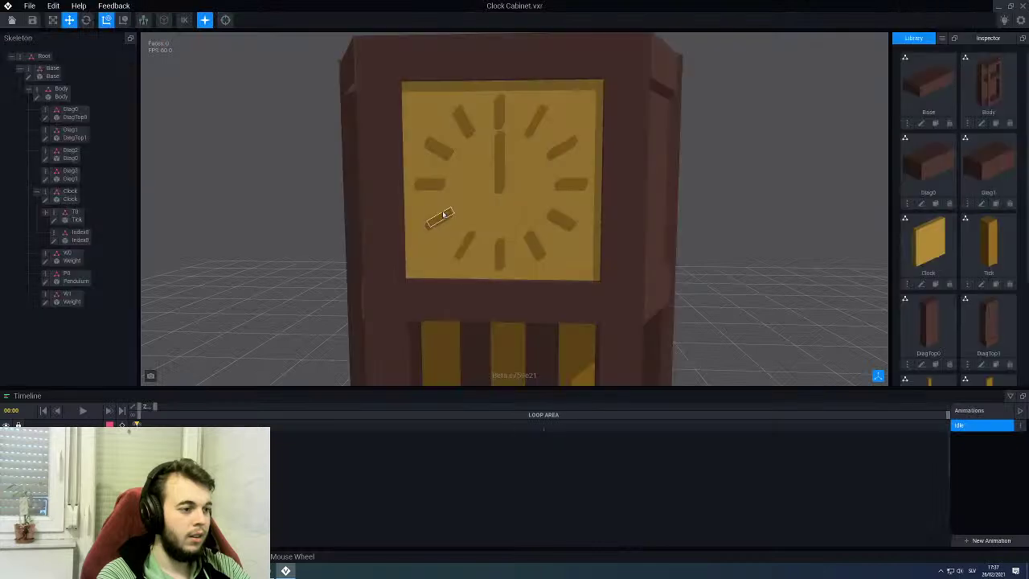
Step: Duplicate the Index0 node as Index1 and assign the Index1 model to the duplicate
{"action": "left_click", "coordinate": [64, 232]}
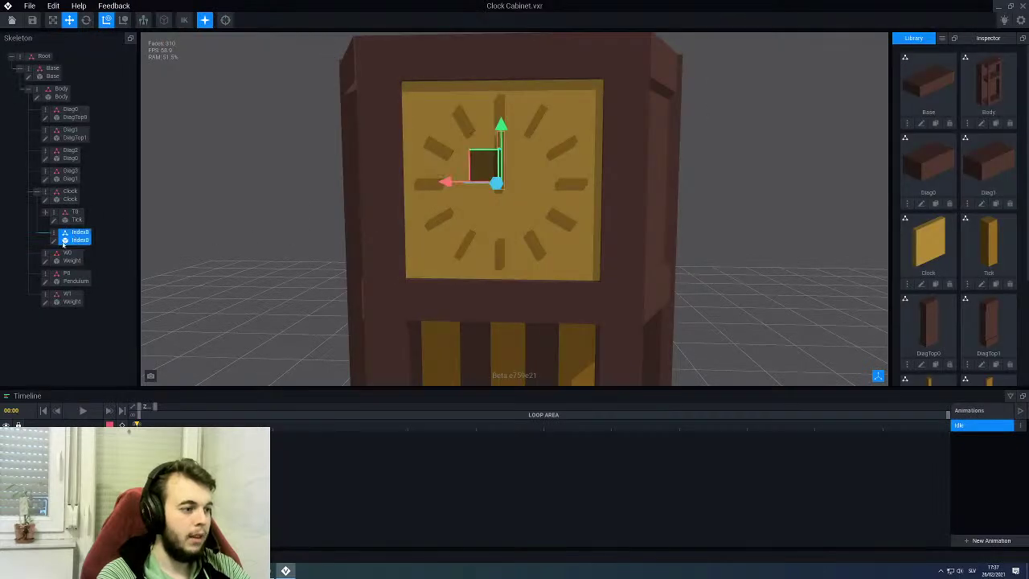
{"action": "right_click", "coordinate": [54, 233]}
{"action": "left_click", "coordinate": [68, 263]}
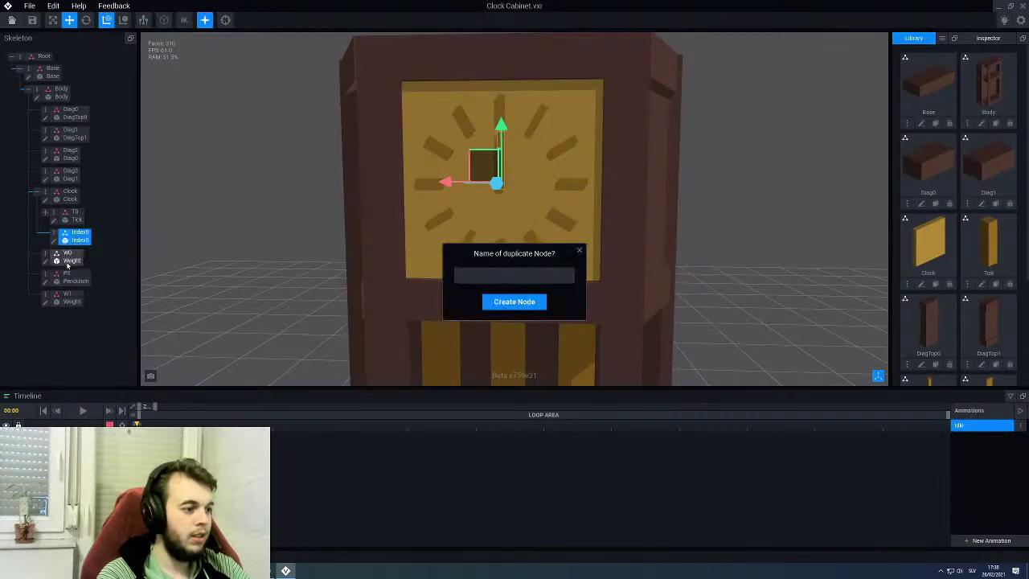
{"action": "type", "text": "Index1"}
{"action": "key", "text": "Return"}
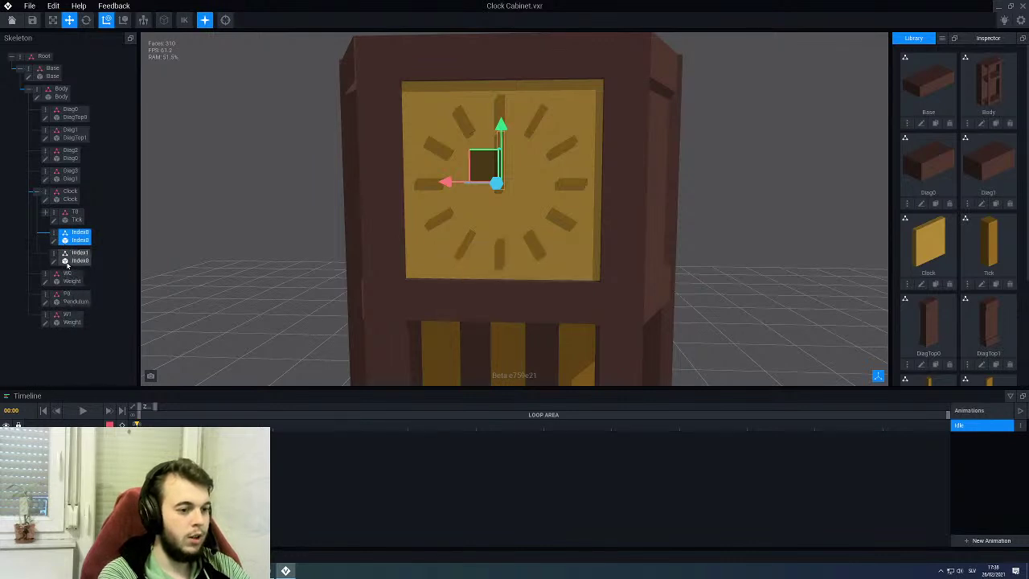
{"action": "scroll", "coordinate": [974, 273], "scroll_direction": "down", "scroll_amount": 3}
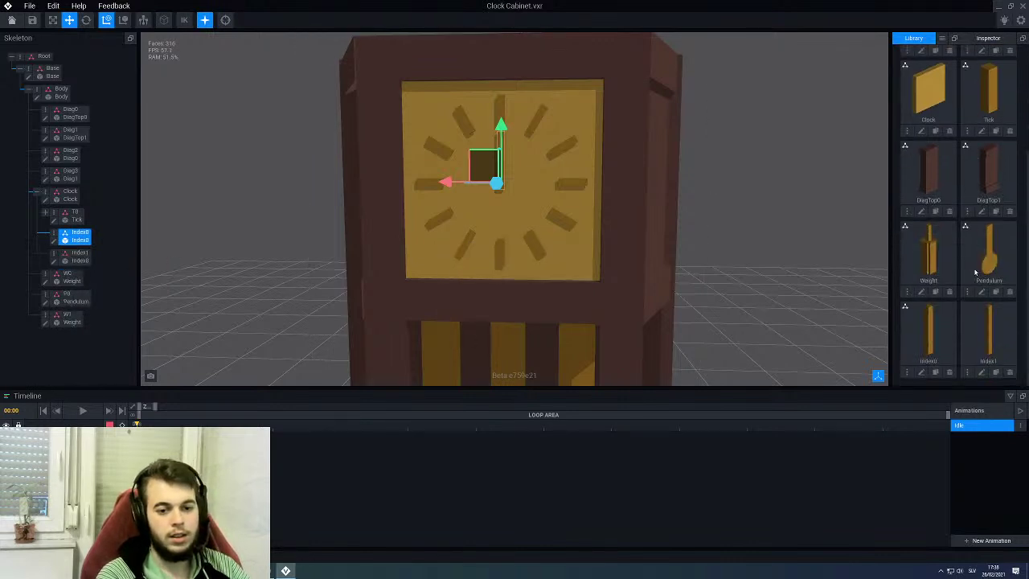
{"action": "left_click_drag", "start_coordinate": [980, 331], "coordinate": [77, 256]}
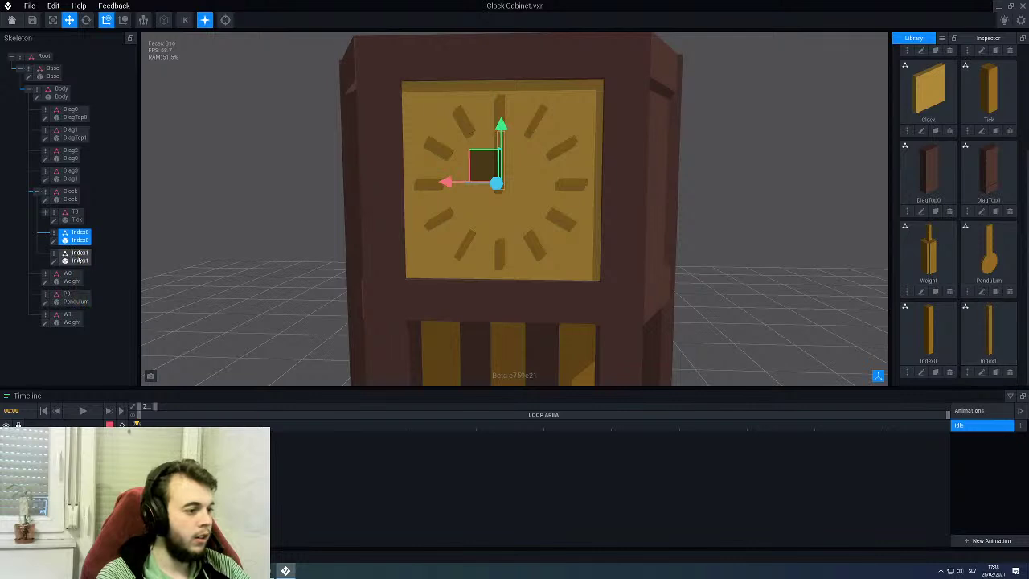
Step: Move the Index1 hand forward in front of the Index0 hand to 2.0 on the Z axis
{"action": "right_click_drag", "start_coordinate": [418, 186], "coordinate": [378, 190]}
{"action": "scroll", "coordinate": [388, 192], "scroll_direction": "up", "scroll_amount": 3}
{"action": "left_click_drag", "start_coordinate": [492, 202], "coordinate": [490, 204]}
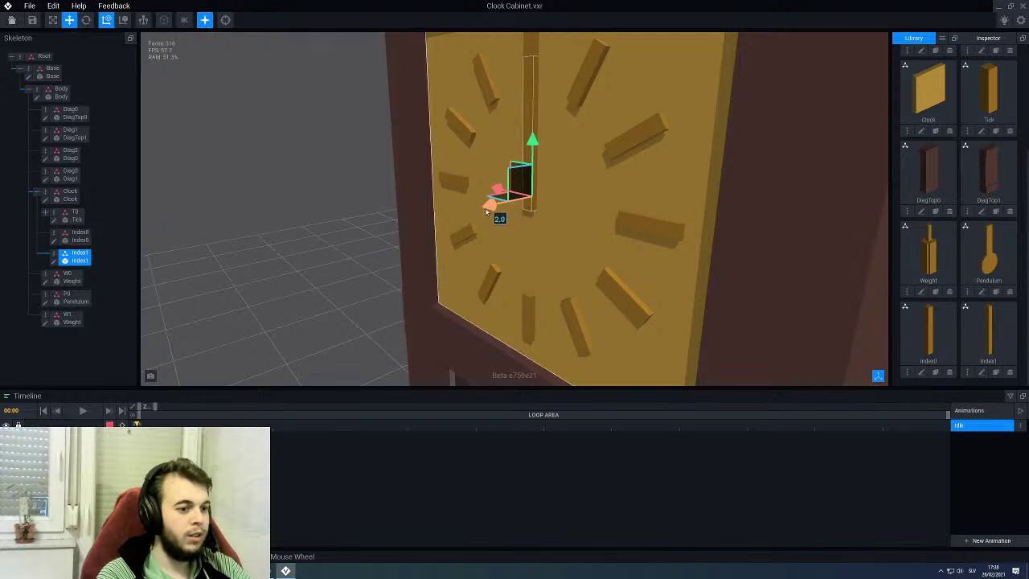
{"action": "left_click_drag", "start_coordinate": [484, 212], "coordinate": [498, 207]}
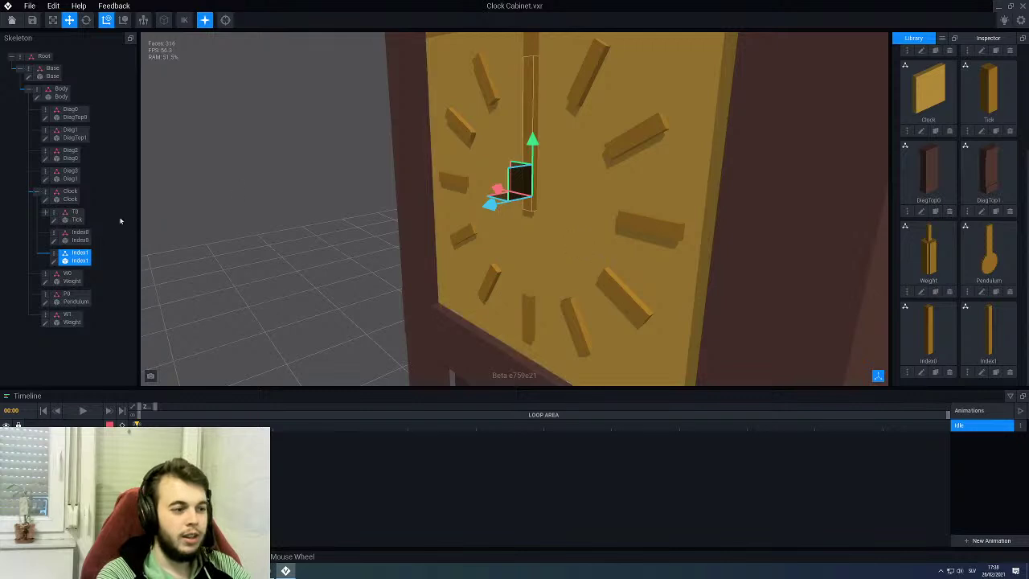
Step: Try to shift the Index1 model's pivot along the Z axis with the surrounding models shown, undo it, and return to the cabinet
{"action": "left_click", "coordinate": [54, 262]}
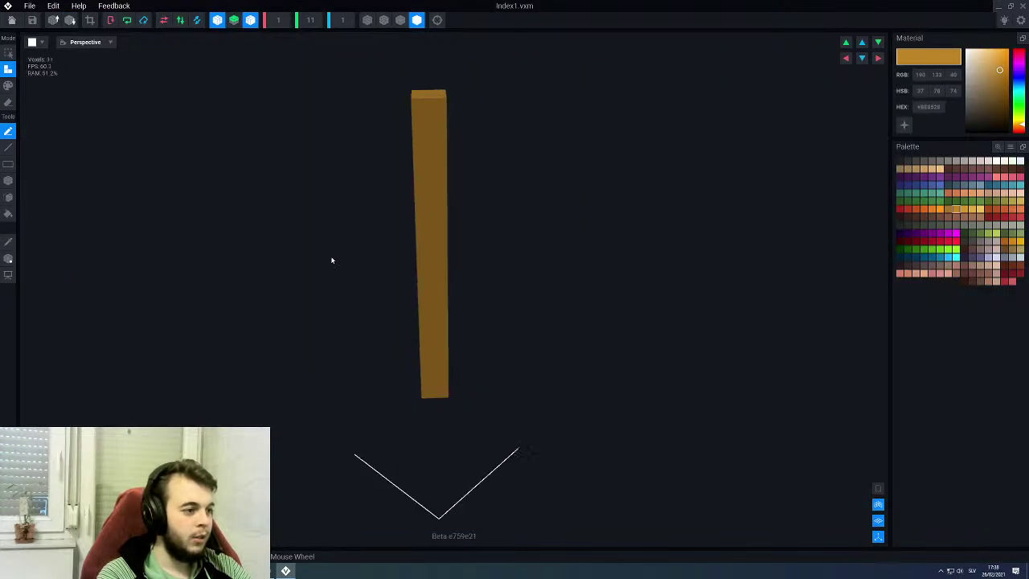
{"action": "left_click", "coordinate": [879, 491]}
{"action": "right_click_drag", "start_coordinate": [627, 410], "coordinate": [410, 390]}
{"action": "left_click", "coordinate": [8, 259]}
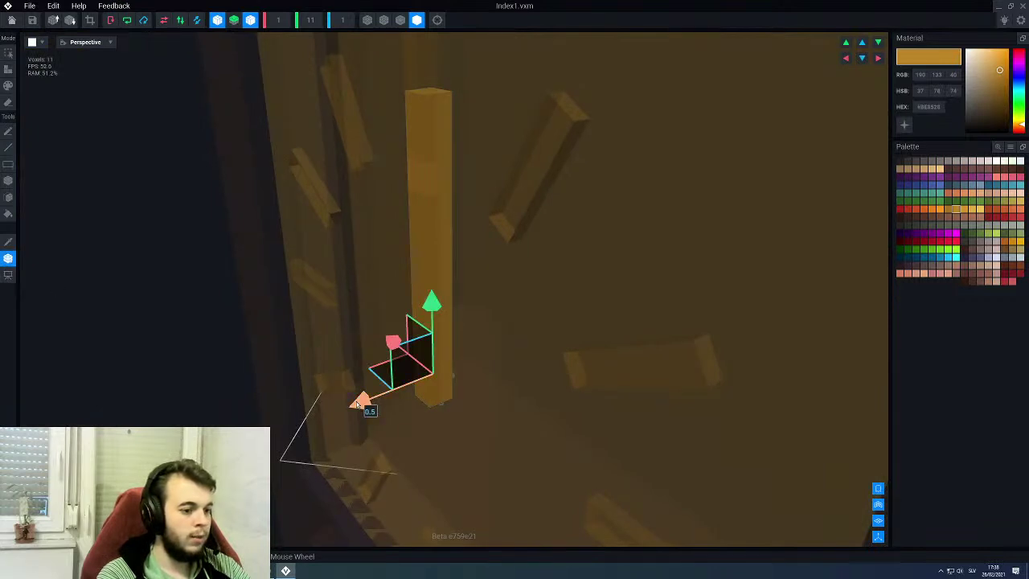
{"action": "left_click_drag", "start_coordinate": [361, 405], "coordinate": [393, 397]}
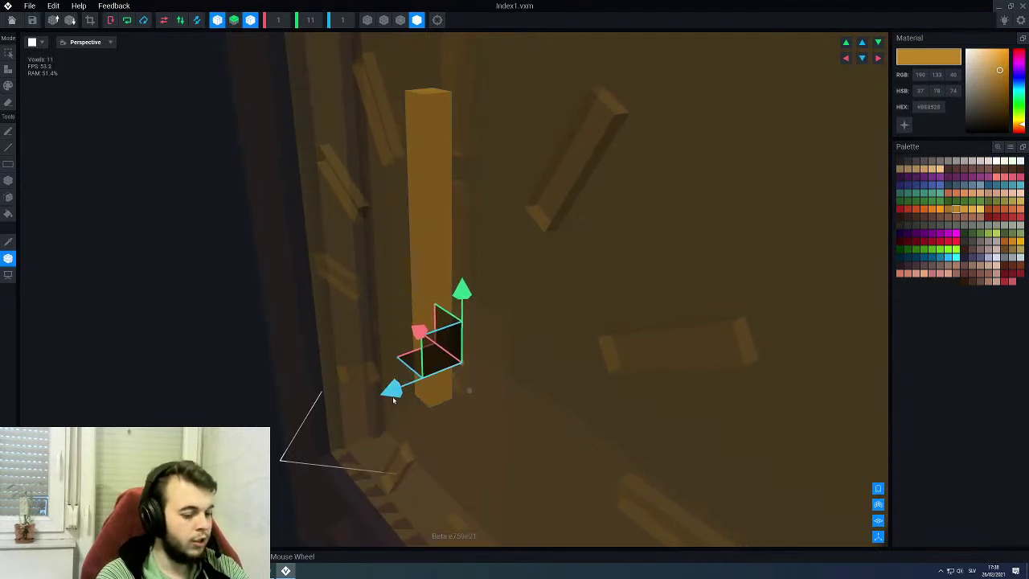
{"action": "key", "text": "ctrl+z"}
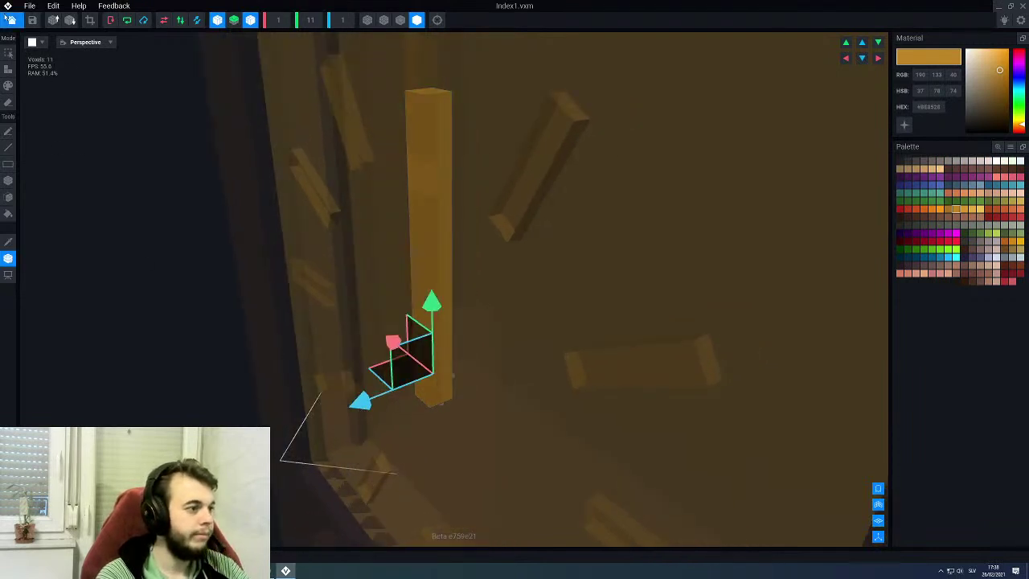
{"action": "left_click", "coordinate": [11, 19]}
{"action": "left_click", "coordinate": [415, 188]}
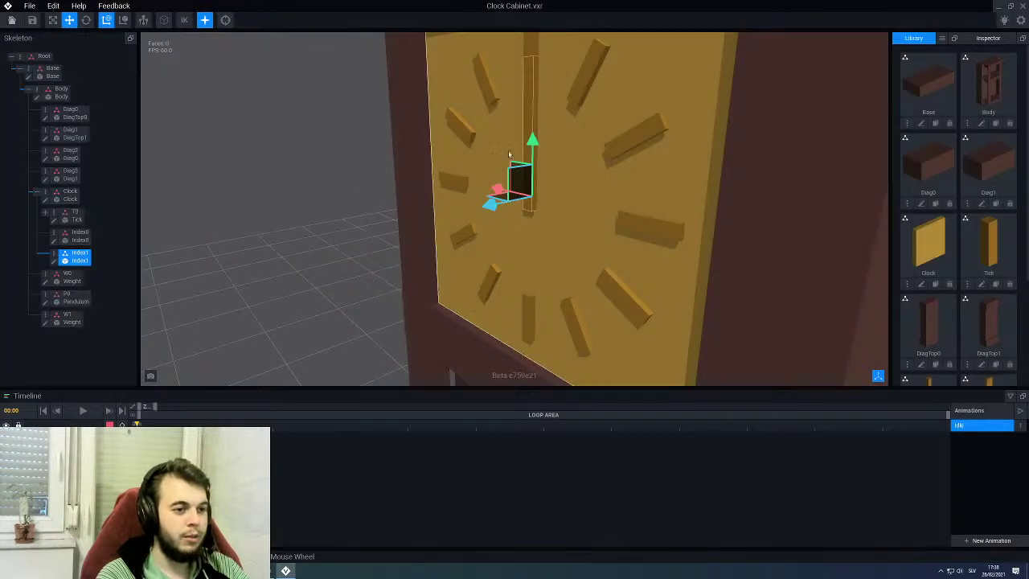
Step: Examine the placement of both hands on the clock face from several angles and distances
{"action": "right_click_drag", "start_coordinate": [409, 180], "coordinate": [366, 182]}
{"action": "left_click_drag", "start_coordinate": [469, 205], "coordinate": [471, 207]}
{"action": "right_click_drag", "start_coordinate": [510, 147], "coordinate": [567, 165]}
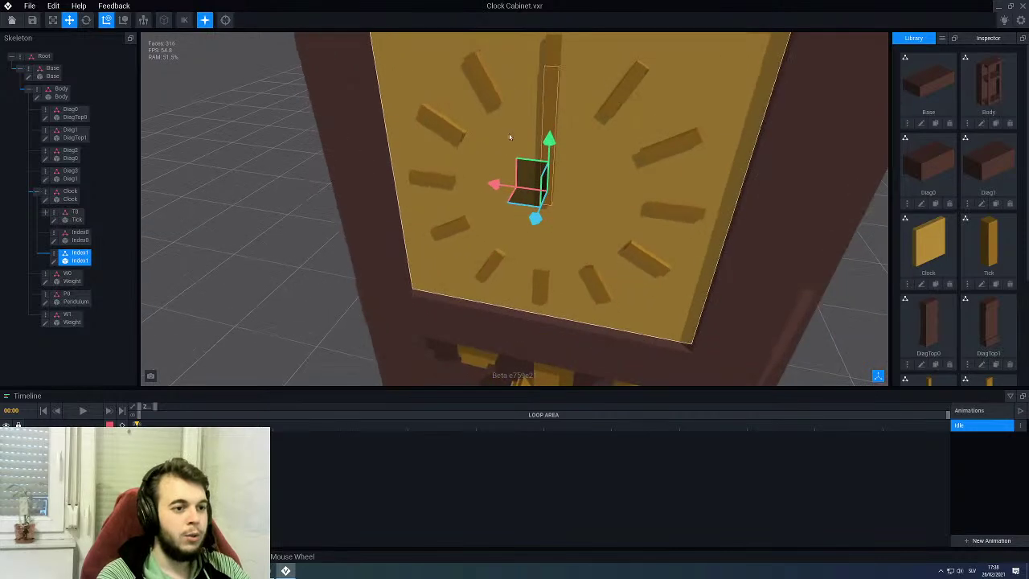
{"action": "middle_click_drag", "start_coordinate": [510, 137], "coordinate": [522, 184]}
{"action": "right_click_drag", "start_coordinate": [545, 138], "coordinate": [566, 150]}
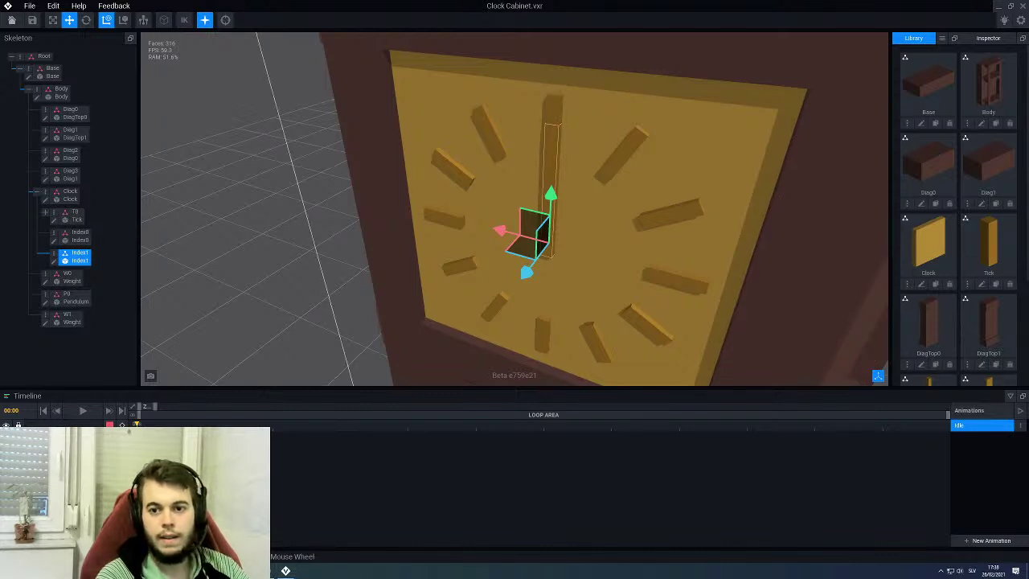
{"action": "scroll", "coordinate": [929, 272], "scroll_direction": "down", "scroll_amount": 2}
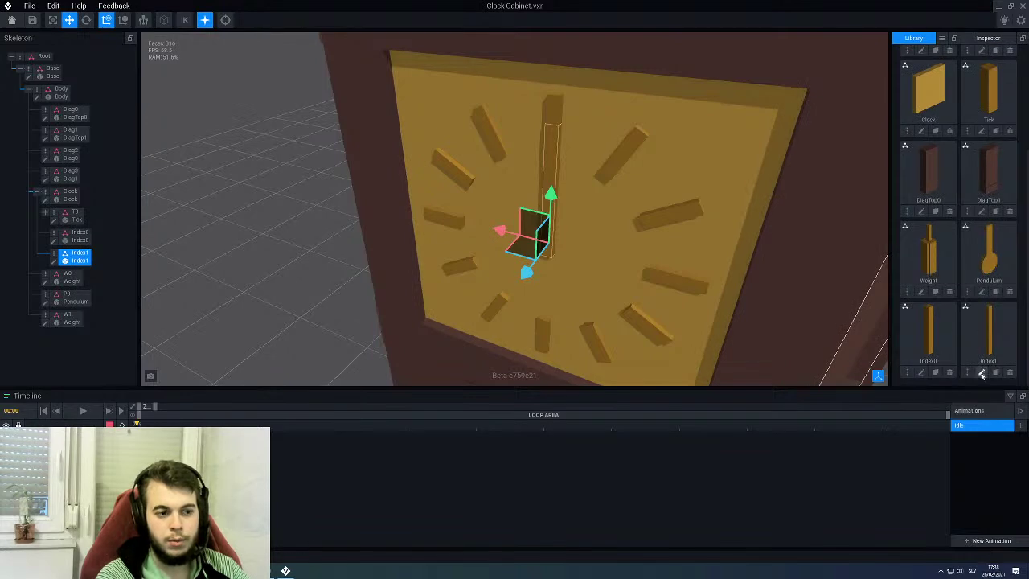
{"action": "scroll", "coordinate": [579, 223], "scroll_direction": "down", "scroll_amount": 5}
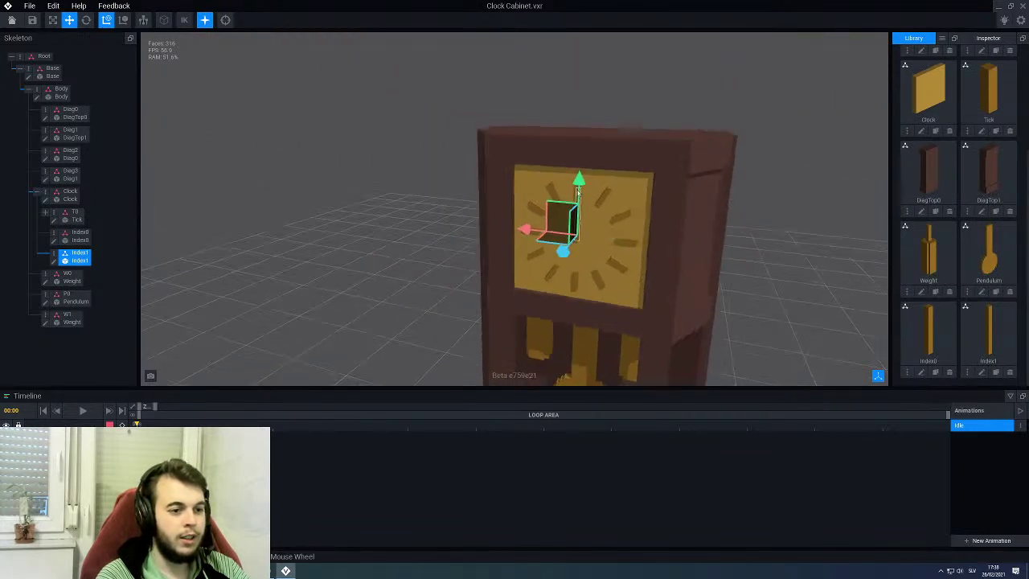
{"action": "left_click", "coordinate": [432, 211]}
{"action": "scroll", "coordinate": [555, 234], "scroll_direction": "down", "scroll_amount": 2}
{"action": "right_click_drag", "start_coordinate": [431, 212], "coordinate": [560, 238]}
{"action": "scroll", "coordinate": [577, 207], "scroll_direction": "up", "scroll_amount": 2}
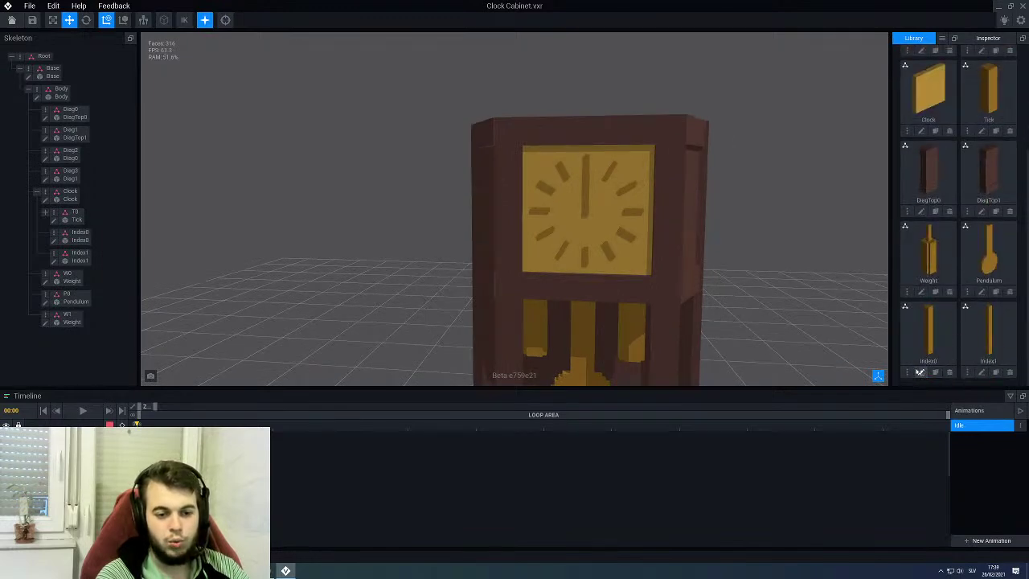
Step: Repaint the whole Index0 model in the dark grey #534F4E and save it
{"action": "left_click", "coordinate": [922, 372]}
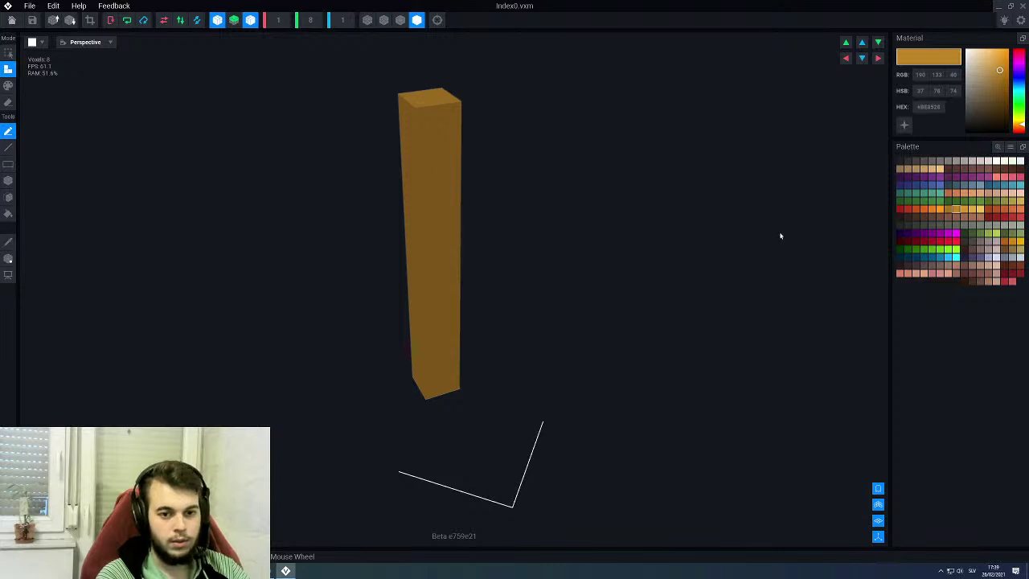
{"action": "left_click", "coordinate": [924, 162]}
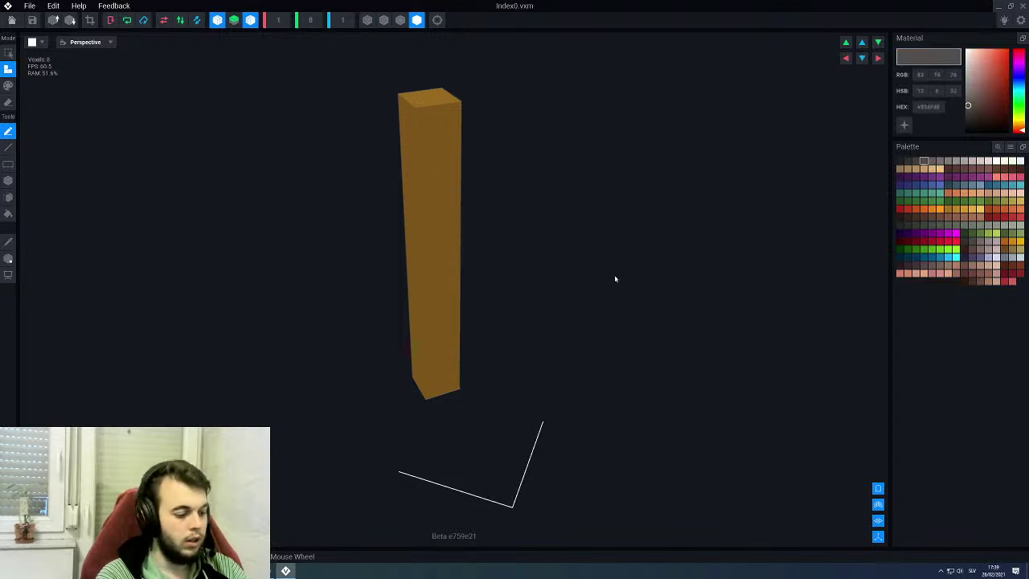
{"action": "key", "text": "p"}
{"action": "key", "text": "f"}
{"action": "left_click", "coordinate": [438, 253]}
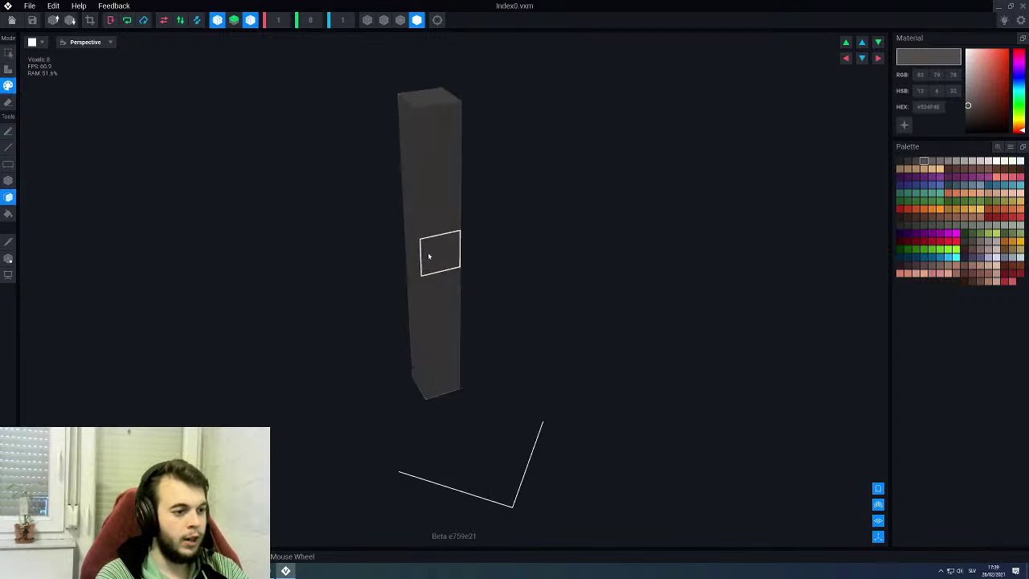
{"action": "left_click", "coordinate": [12, 21]}
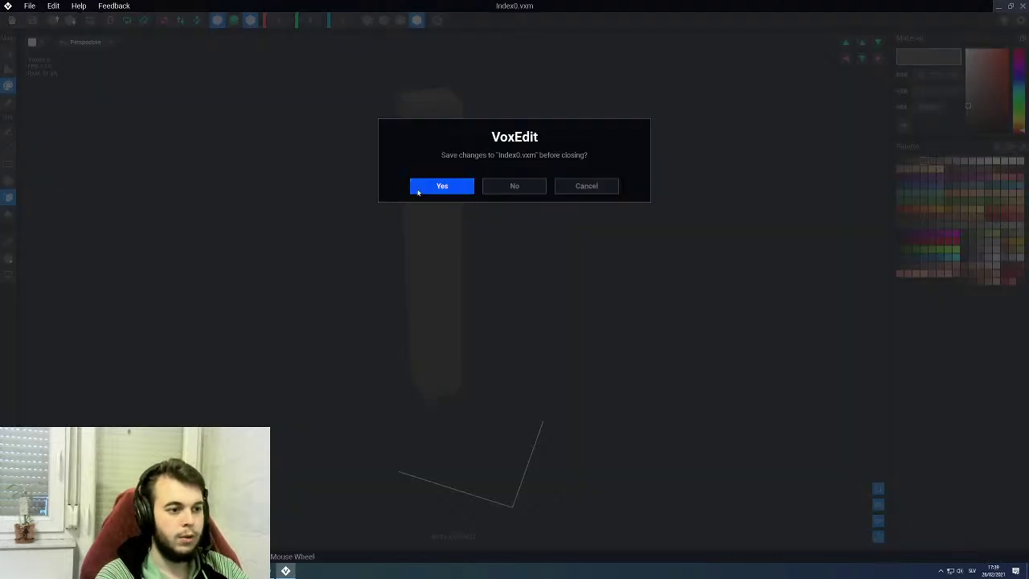
{"action": "left_click", "coordinate": [442, 186]}
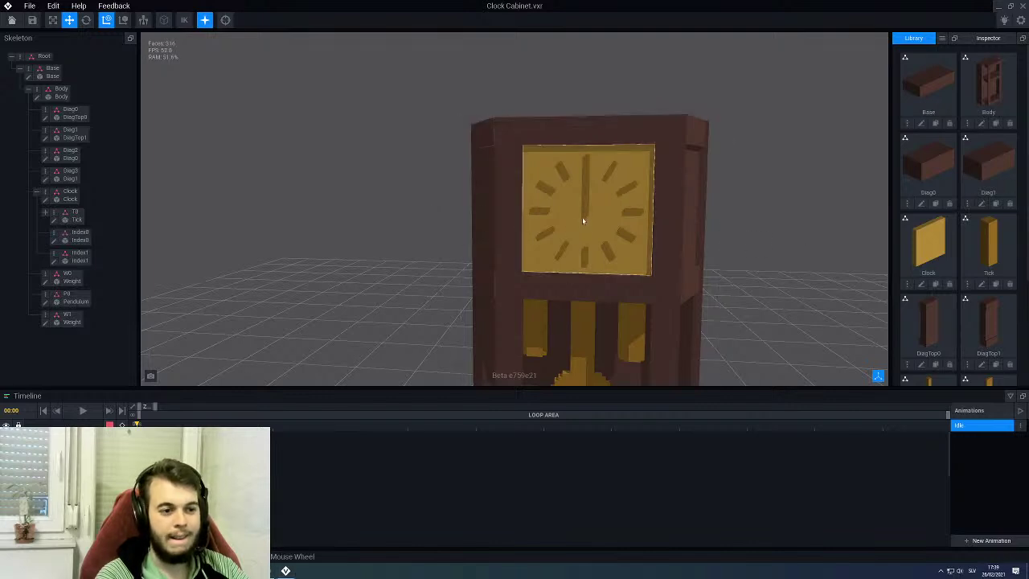
Step: Rotate the Index1 hand clockwise on the clock face towards the one o'clock tick
{"action": "left_click", "coordinate": [586, 181]}
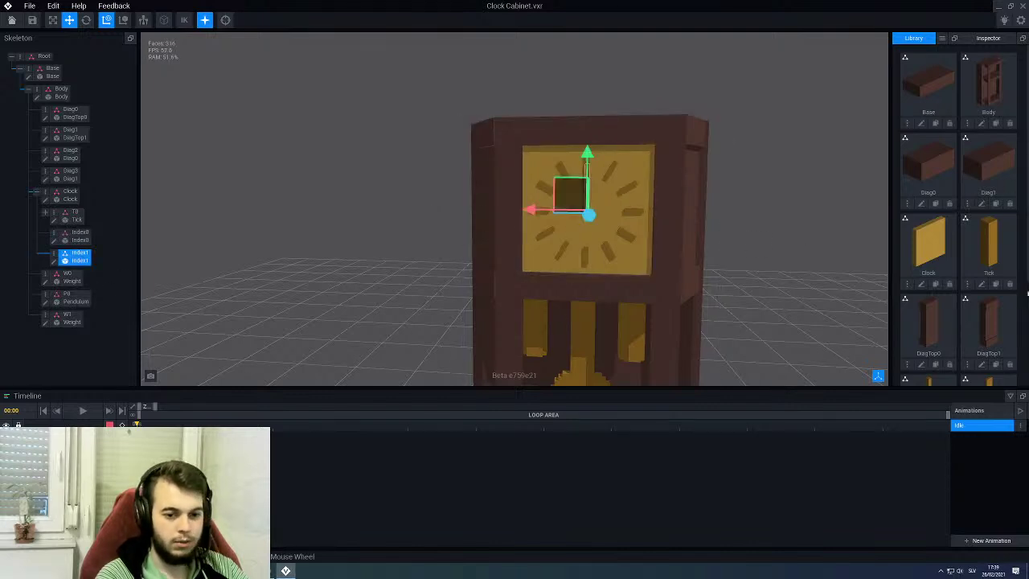
{"action": "scroll", "coordinate": [989, 296], "scroll_direction": "down", "scroll_amount": 2}
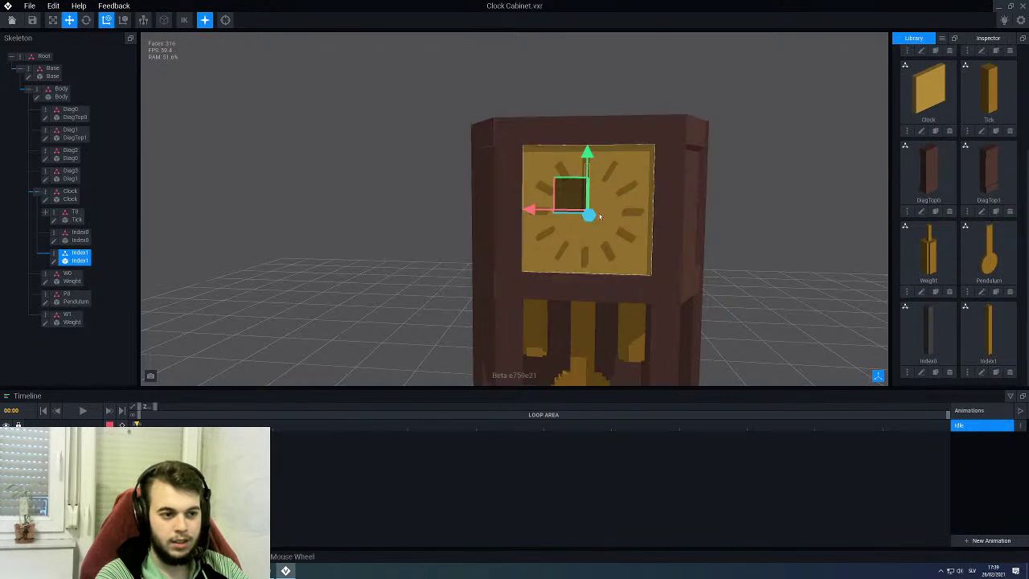
{"action": "left_click", "coordinate": [86, 24]}
{"action": "scroll", "coordinate": [588, 161], "scroll_direction": "up", "scroll_amount": 2}
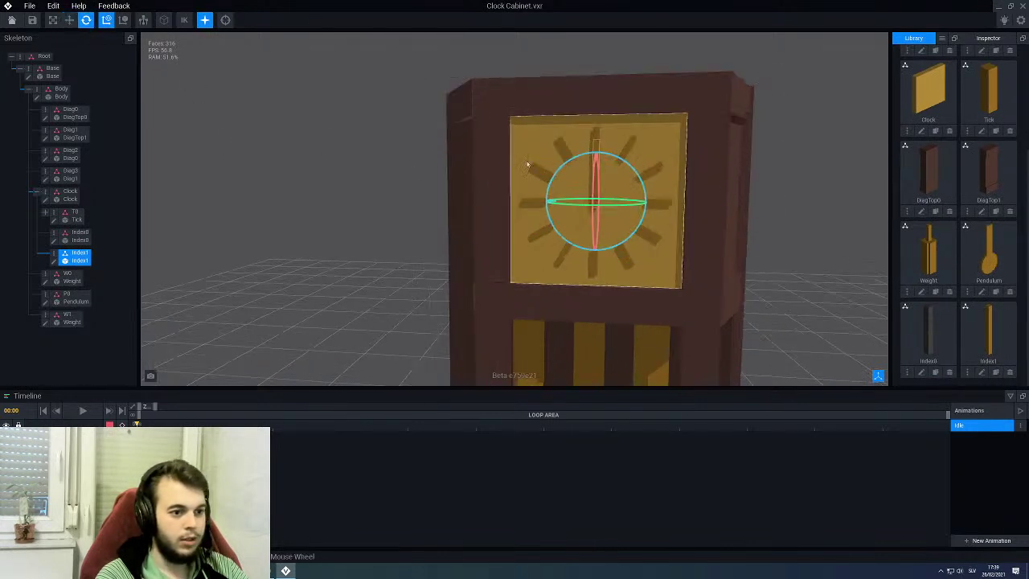
{"action": "left_click_drag", "start_coordinate": [583, 158], "coordinate": [602, 157]}
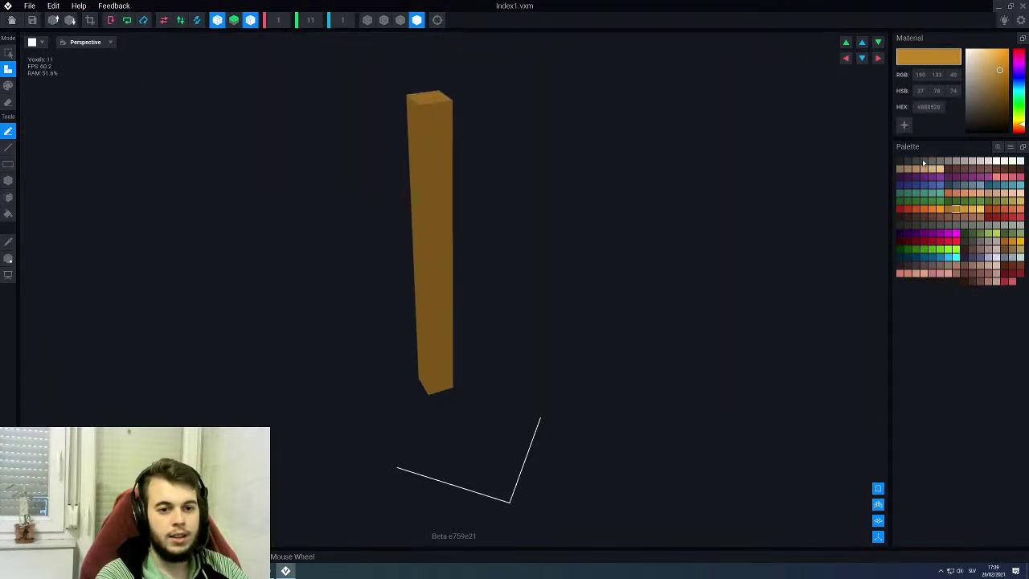
Step: Fill the Index1 model with the same dark grey #534F4E and save it
{"action": "left_click", "coordinate": [924, 161]}
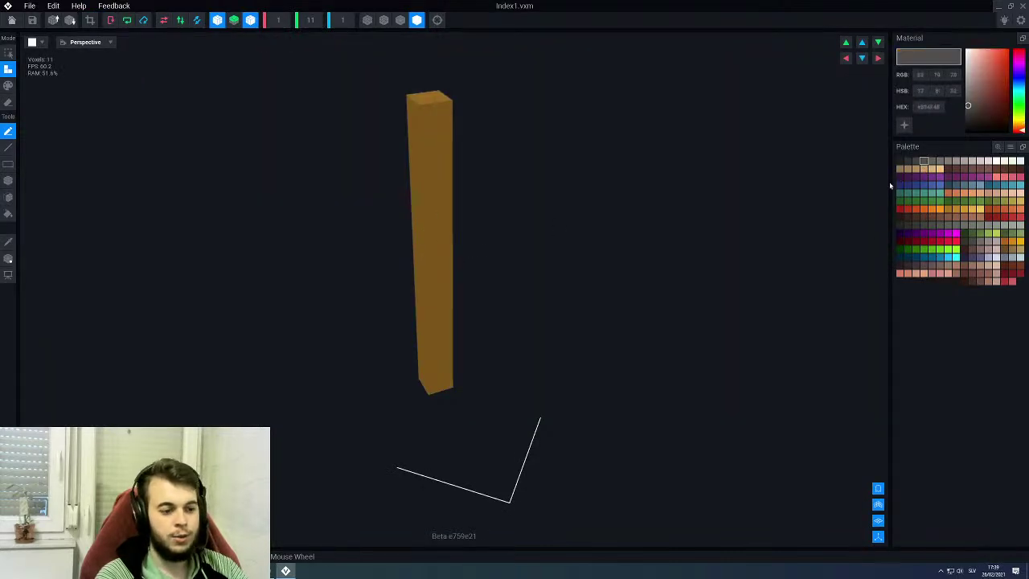
{"action": "key", "text": "g"}
{"action": "key", "text": "f"}
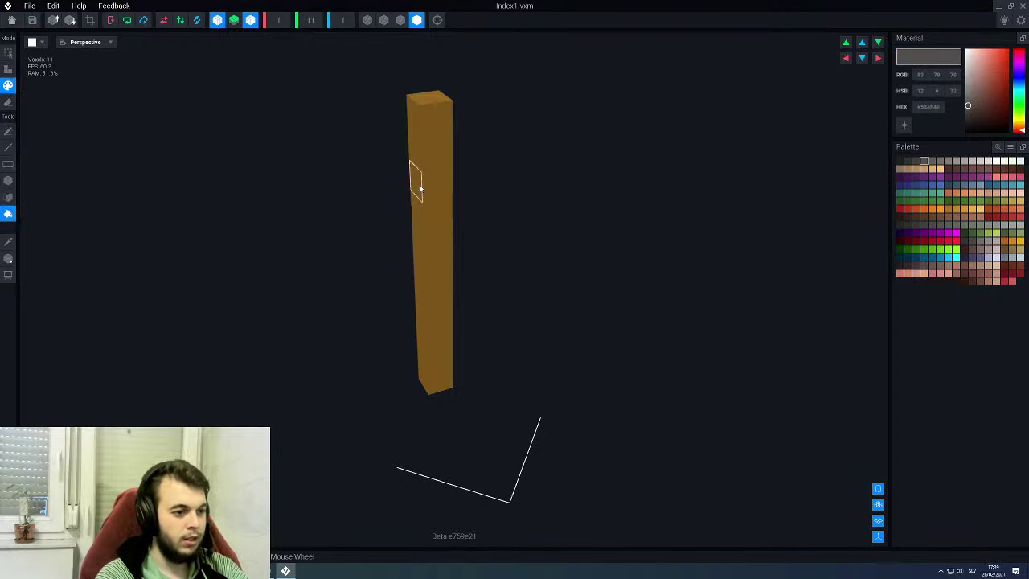
{"action": "left_click", "coordinate": [431, 181]}
{"action": "key", "text": "alt+F4"}
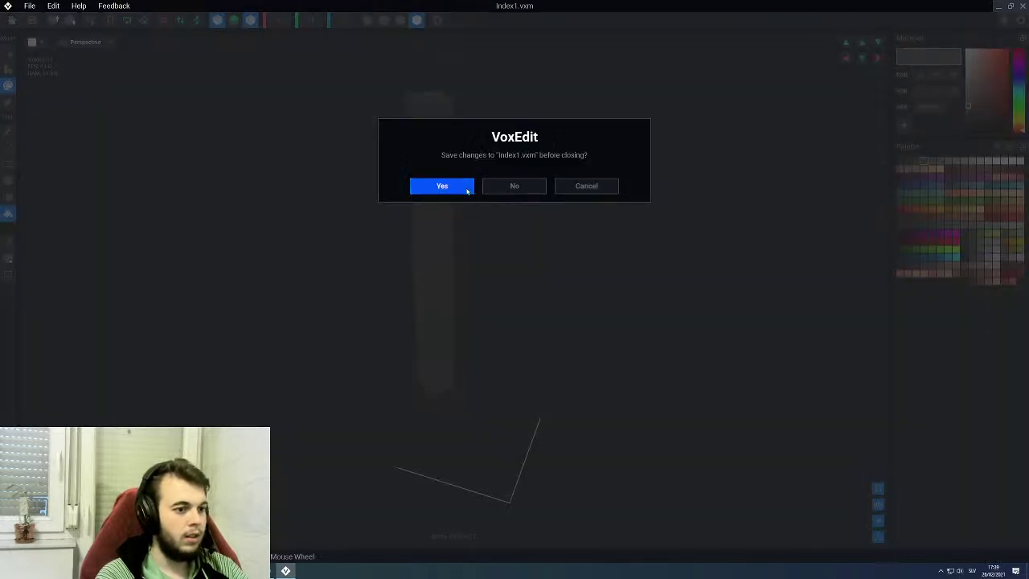
{"action": "left_click", "coordinate": [467, 187]}
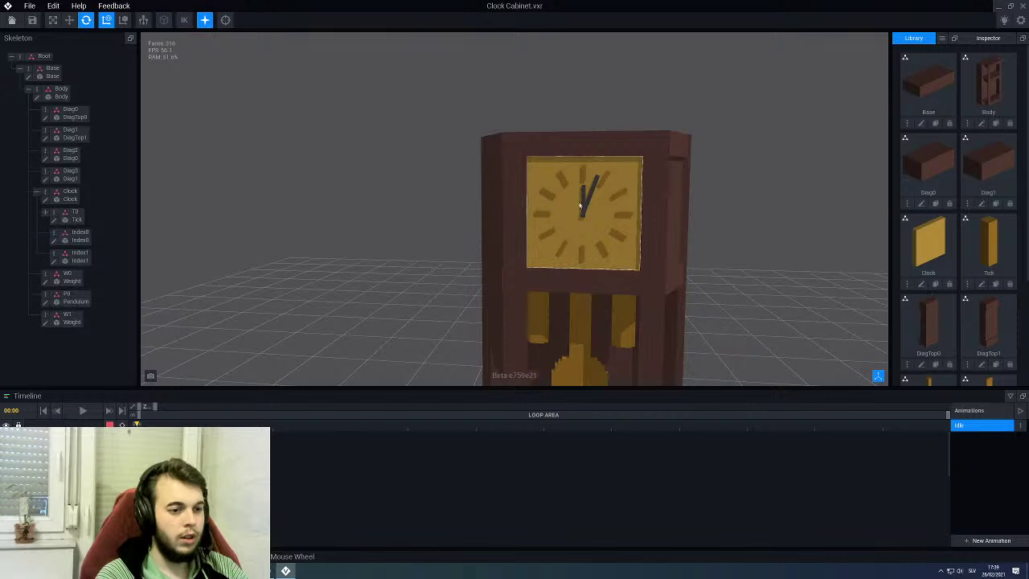
Step: Examine up close and from the side how the Index1 hand sits over the Index0 hand at the clock centre
{"action": "left_click", "coordinate": [594, 187]}
{"action": "scroll", "coordinate": [635, 168], "scroll_direction": "up", "scroll_amount": 4}
{"action": "left_click_drag", "start_coordinate": [645, 158], "coordinate": [649, 163]}
{"action": "right_click_drag", "start_coordinate": [645, 158], "coordinate": [558, 148]}
{"action": "scroll", "coordinate": [558, 147], "scroll_direction": "up", "scroll_amount": 2}
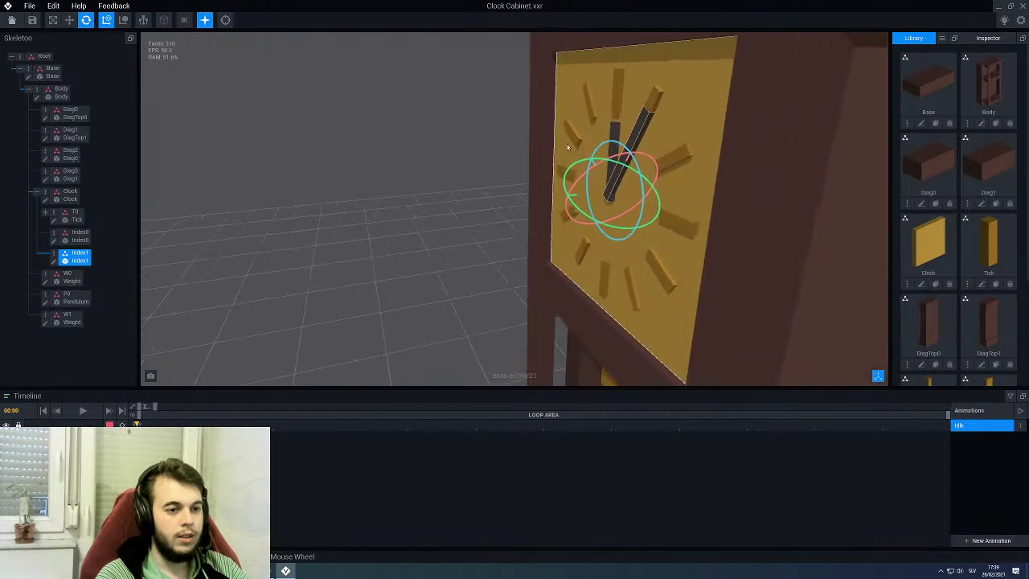
{"action": "scroll", "coordinate": [625, 142], "scroll_direction": "up", "scroll_amount": 3}
{"action": "right_click_drag", "start_coordinate": [634, 122], "coordinate": [629, 109]}
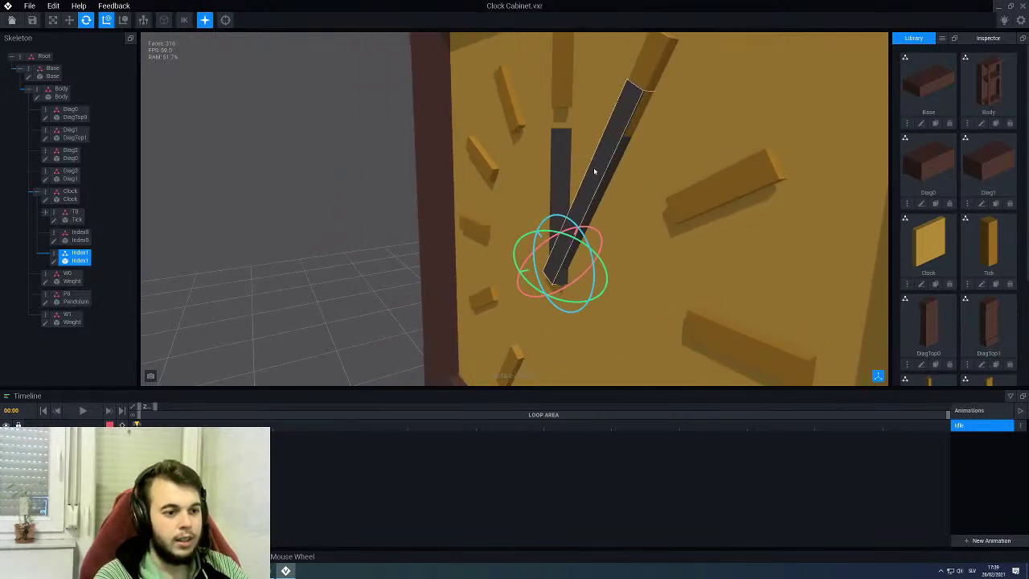
{"action": "scroll", "coordinate": [593, 194], "scroll_direction": "up", "scroll_amount": 2}
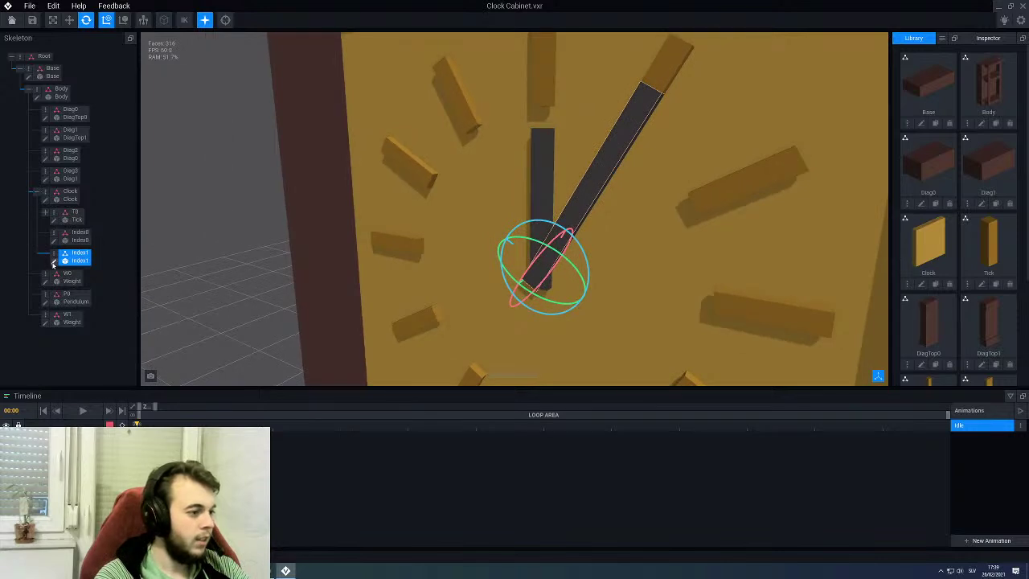
{"action": "scroll", "coordinate": [584, 261], "scroll_direction": "up", "scroll_amount": 1}
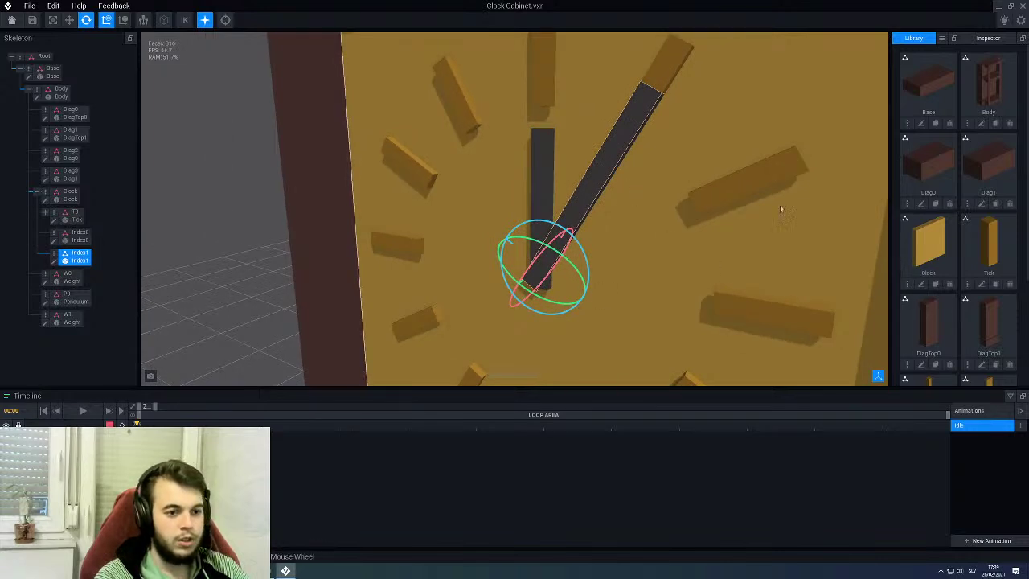
Step: Shift the pivot of the Index1 model slightly at the hand's base and save the model
{"action": "scroll", "coordinate": [974, 280], "scroll_direction": "down", "scroll_amount": 3}
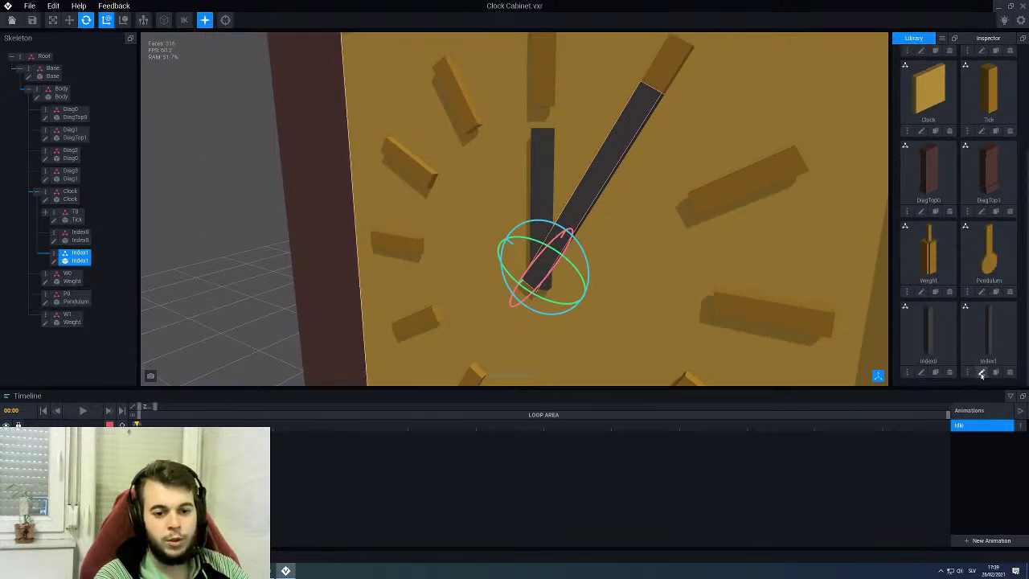
{"action": "left_click", "coordinate": [981, 372]}
{"action": "left_click", "coordinate": [8, 258]}
{"action": "scroll", "coordinate": [369, 345], "scroll_direction": "up", "scroll_amount": 2}
{"action": "right_click_drag", "start_coordinate": [370, 346], "coordinate": [422, 346]}
{"action": "left_click_drag", "start_coordinate": [360, 402], "coordinate": [355, 399]}
{"action": "right_click_drag", "start_coordinate": [378, 386], "coordinate": [481, 386]}
{"action": "left_click", "coordinate": [8, 21]}
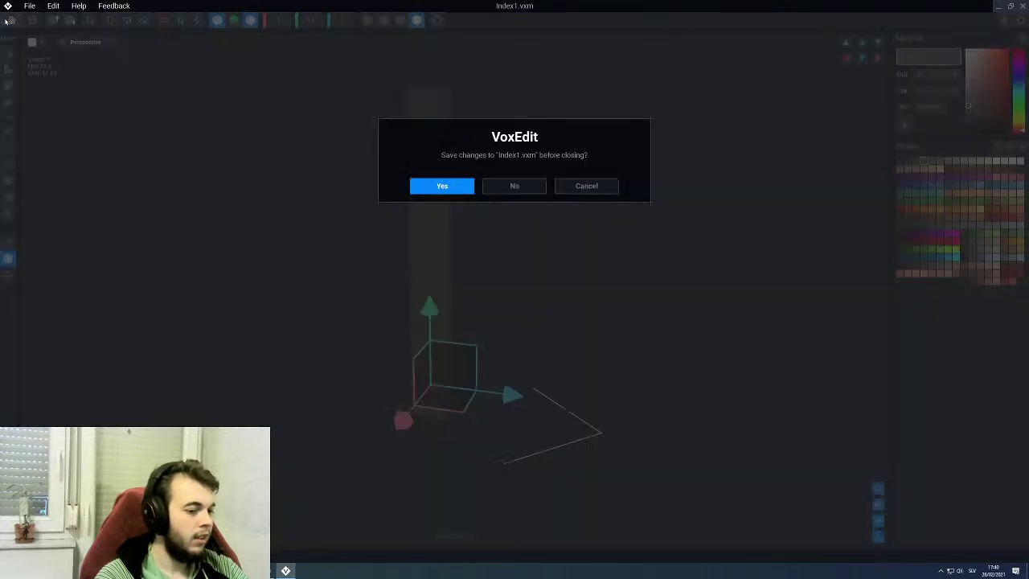
{"action": "left_click", "coordinate": [449, 188]}
Step: Rotate the Index1 hand further clockwise so it points between the one and two o'clock ticks
{"action": "right_click_drag", "start_coordinate": [592, 172], "coordinate": [677, 172]}
{"action": "mouse_move", "coordinate": [613, 118]}
{"action": "right_mouse_down"}
{"action": "mouse_move", "coordinate": [583, 120]}
{"action": "mouse_move", "coordinate": [620, 112]}
{"action": "mouse_move", "coordinate": [611, 137]}
{"action": "right_mouse_up"}
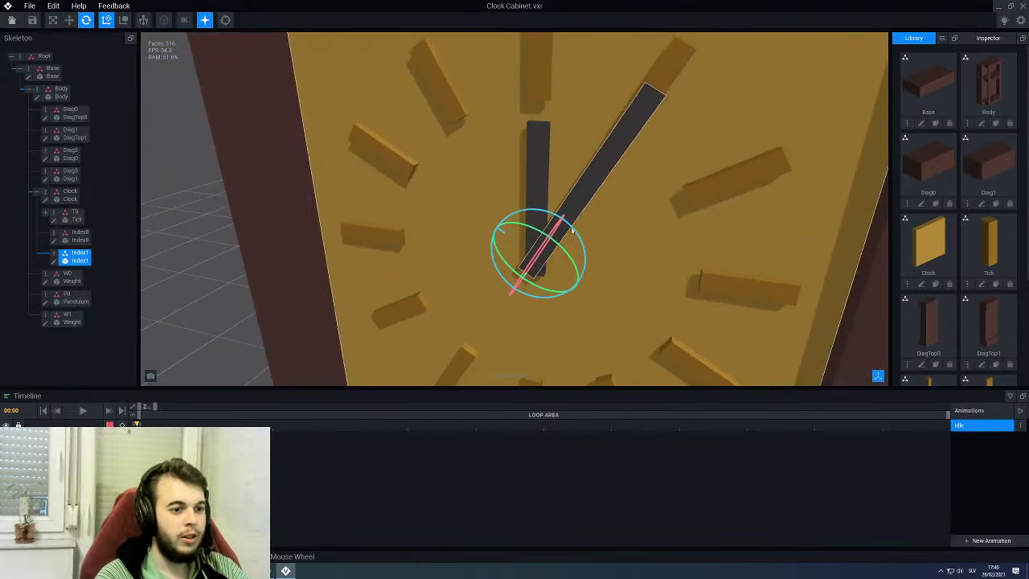
{"action": "scroll", "coordinate": [572, 231], "scroll_direction": "down", "scroll_amount": 5}
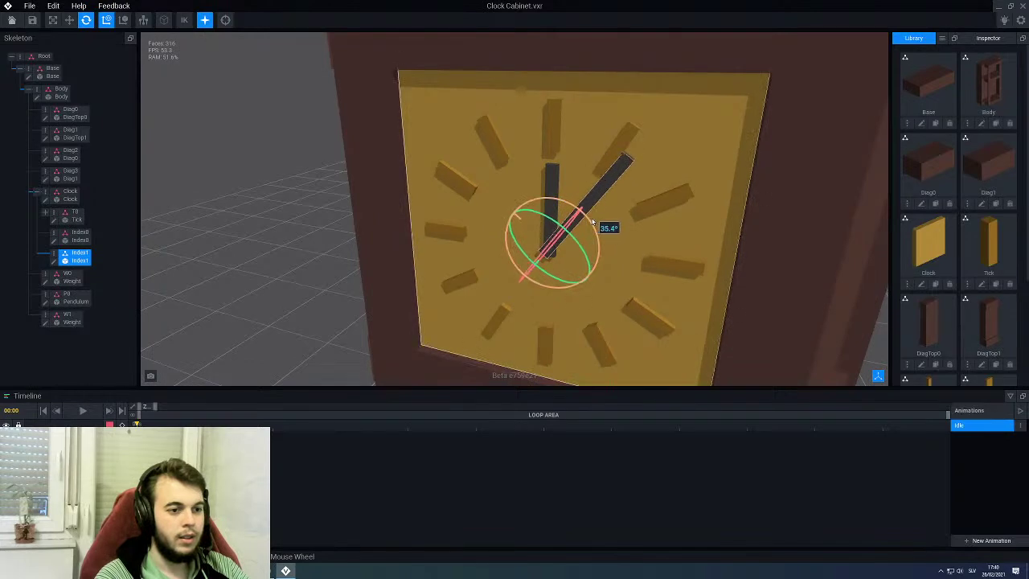
{"action": "left_click_drag", "start_coordinate": [593, 222], "coordinate": [603, 224]}
{"action": "scroll", "coordinate": [553, 175], "scroll_direction": "down", "scroll_amount": 3}
Step: Rotate the Index0 hand counterclockwise until it points close to the nine o'clock tick
{"action": "right_click_drag", "start_coordinate": [556, 178], "coordinate": [581, 179]}
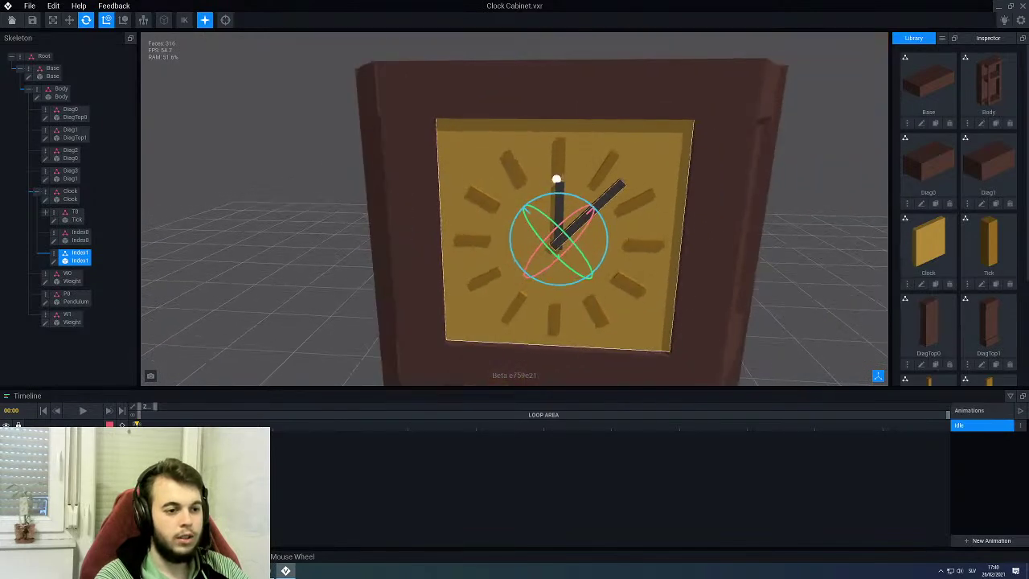
{"action": "left_click", "coordinate": [557, 178]}
{"action": "left_click_drag", "start_coordinate": [557, 190], "coordinate": [489, 250]}
{"action": "left_click", "coordinate": [223, 182]}
{"action": "scroll", "coordinate": [395, 203], "scroll_direction": "down", "scroll_amount": 3}
{"action": "right_click_drag", "start_coordinate": [488, 215], "coordinate": [521, 225]}
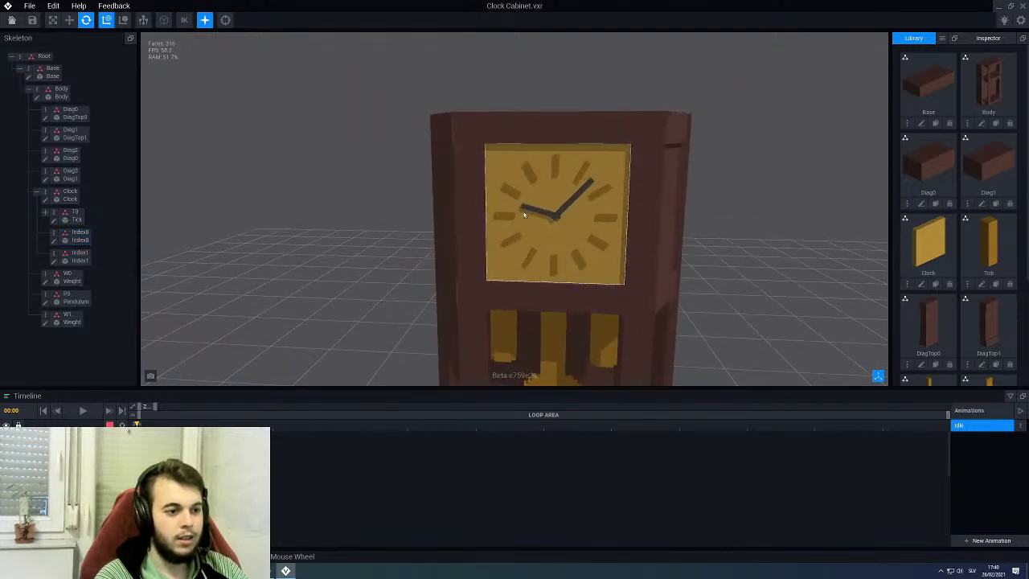
{"action": "left_click", "coordinate": [527, 210]}
{"action": "left_click_drag", "start_coordinate": [521, 233], "coordinate": [525, 256]}
{"action": "left_click", "coordinate": [364, 192]}
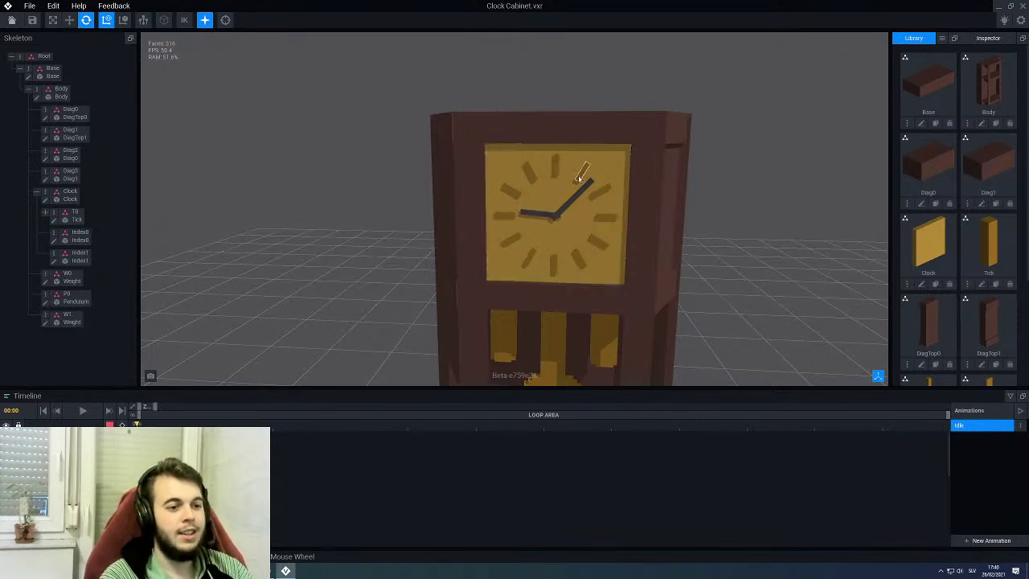
Step: Examine the whole clock cabinet with both hands set from several angles and distances
{"action": "scroll", "coordinate": [574, 175], "scroll_direction": "down", "scroll_amount": 3}
{"action": "right_click_drag", "start_coordinate": [519, 200], "coordinate": [501, 150]}
{"action": "scroll", "coordinate": [514, 231], "scroll_direction": "up", "scroll_amount": 3}
{"action": "scroll", "coordinate": [520, 226], "scroll_direction": "down", "scroll_amount": 3}
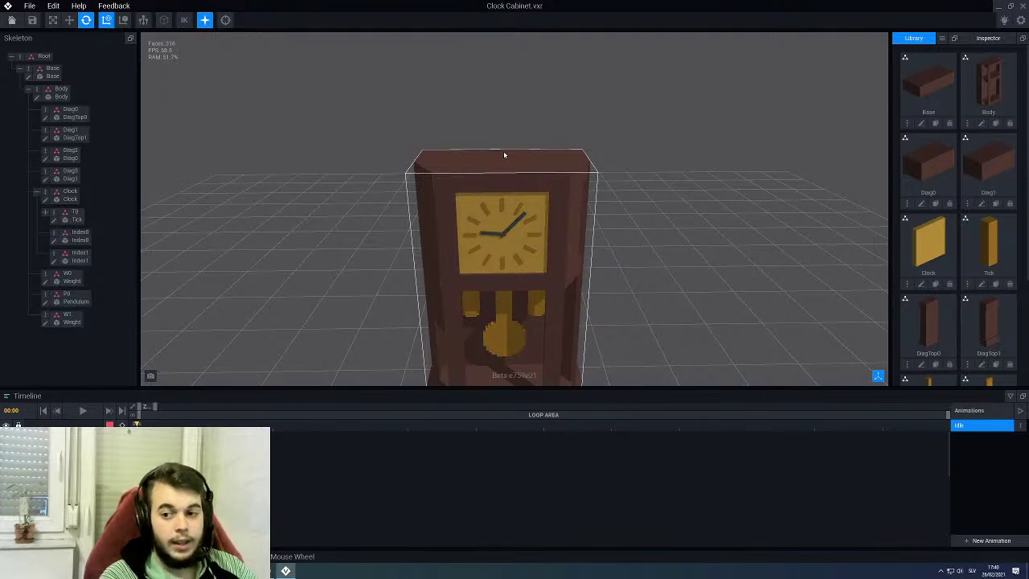
{"action": "scroll", "coordinate": [504, 153], "scroll_direction": "down", "scroll_amount": 4}
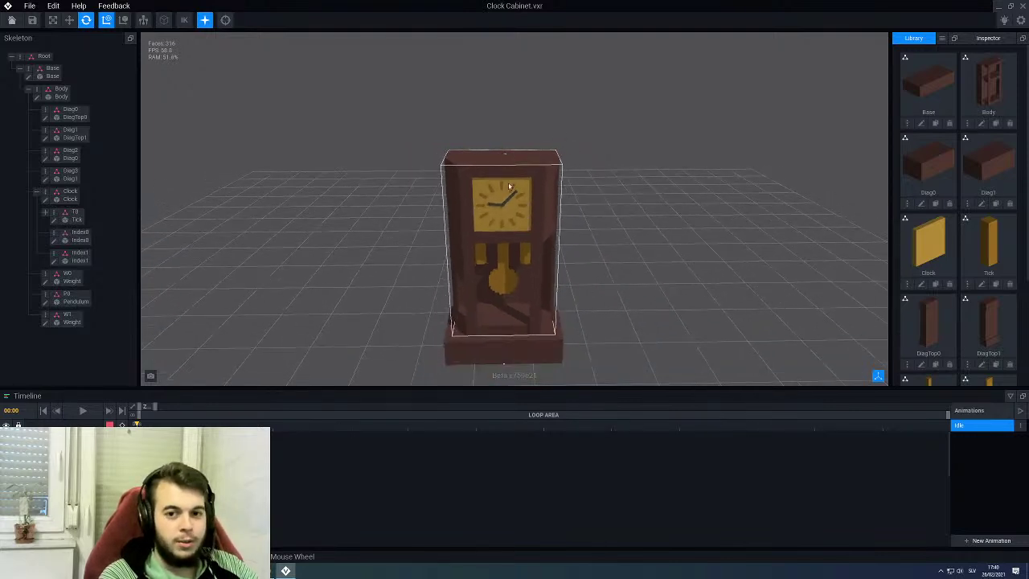
{"action": "right_click_drag", "start_coordinate": [524, 178], "coordinate": [519, 203]}
{"action": "scroll", "coordinate": [514, 181], "scroll_direction": "down", "scroll_amount": 4}
{"action": "right_click_drag", "start_coordinate": [524, 313], "coordinate": [520, 309]}
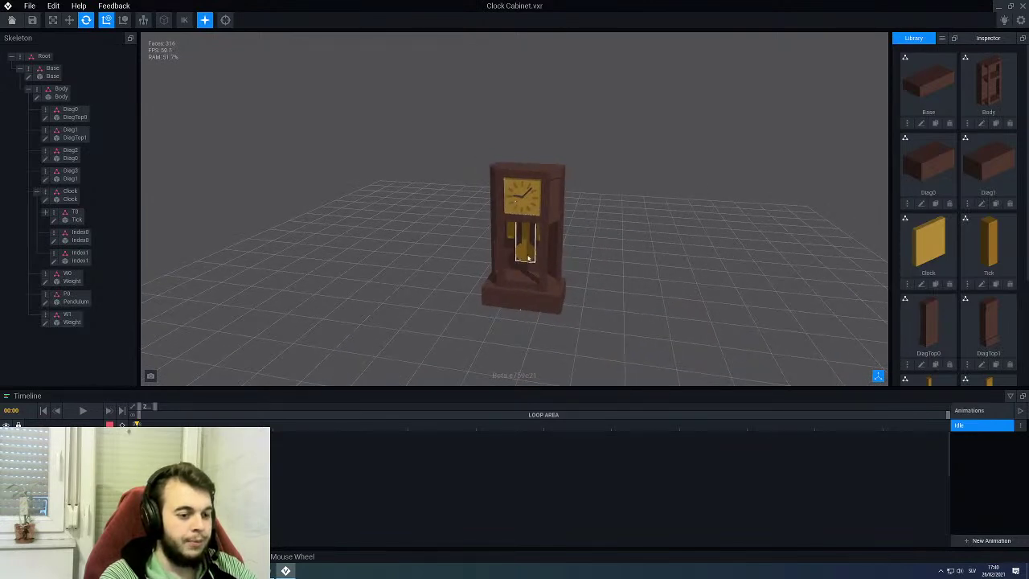
{"action": "scroll", "coordinate": [530, 313], "scroll_direction": "up", "scroll_amount": 4}
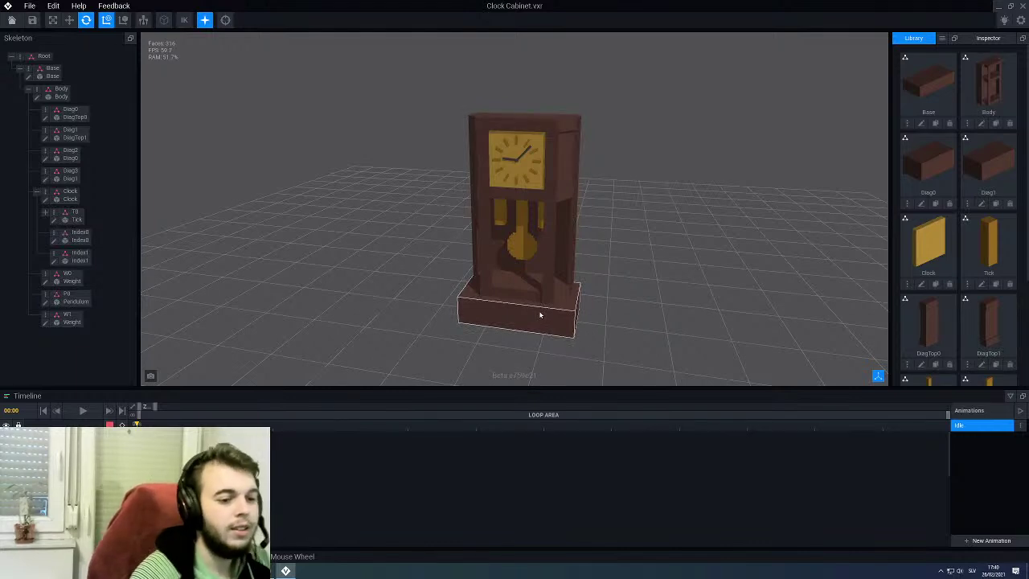
Step: Create a child node named Top under the Body node and clone the Base model in the library
{"action": "left_click", "coordinate": [540, 315]}
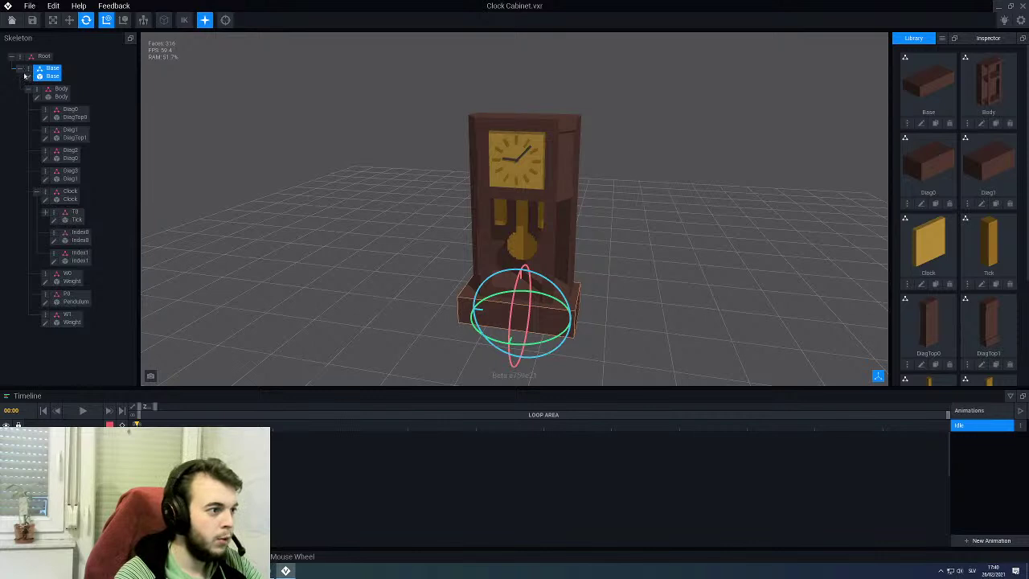
{"action": "left_click", "coordinate": [491, 185]}
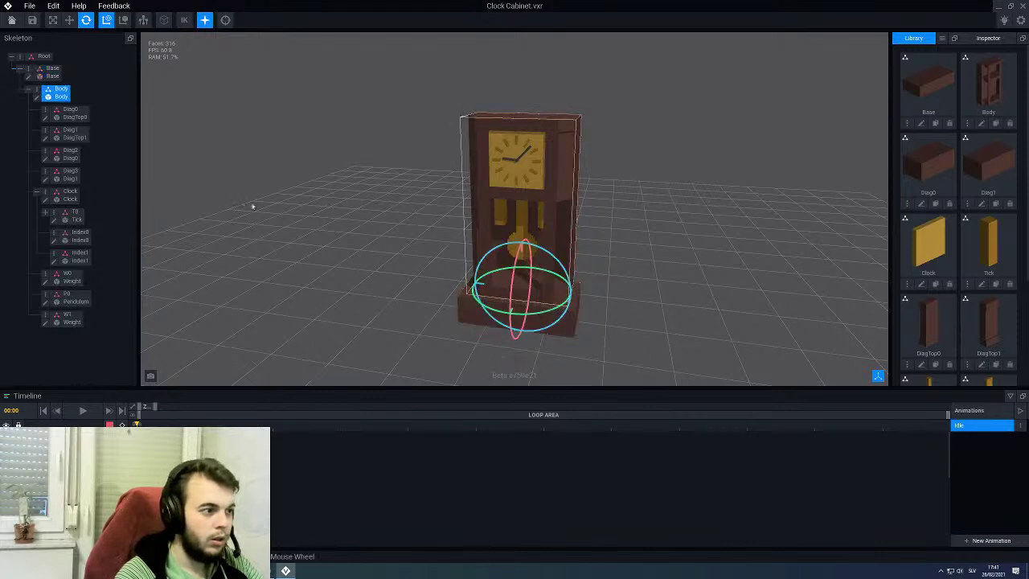
{"action": "right_click", "coordinate": [30, 95]}
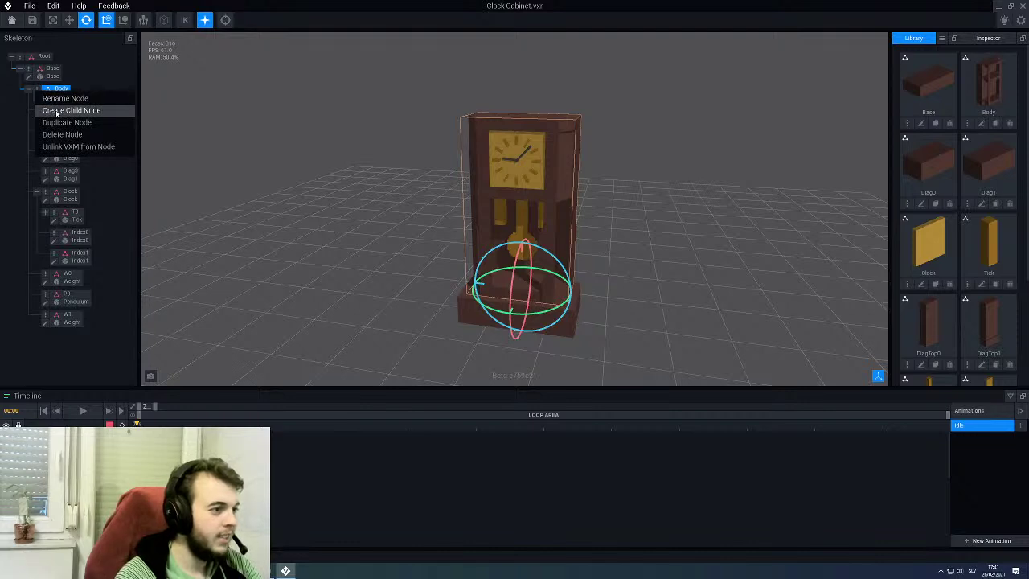
{"action": "left_click", "coordinate": [56, 111]}
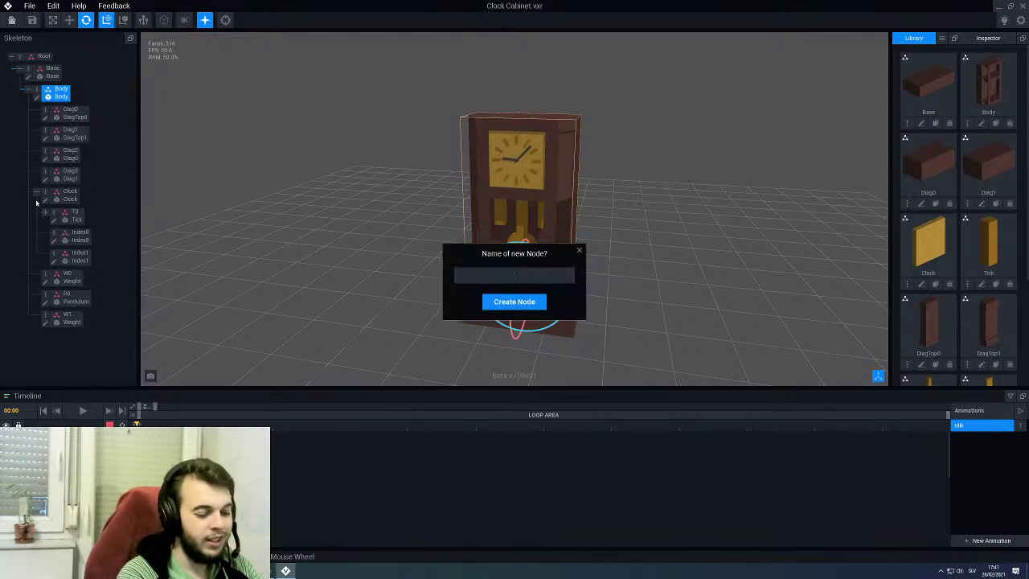
{"action": "key", "text": "Return"}
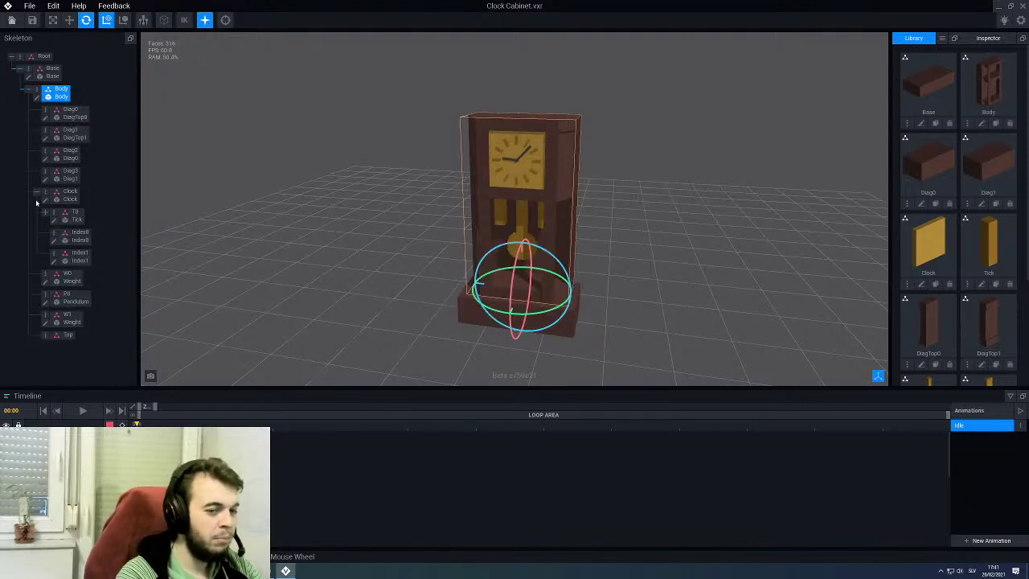
{"action": "left_click", "coordinate": [935, 123]}
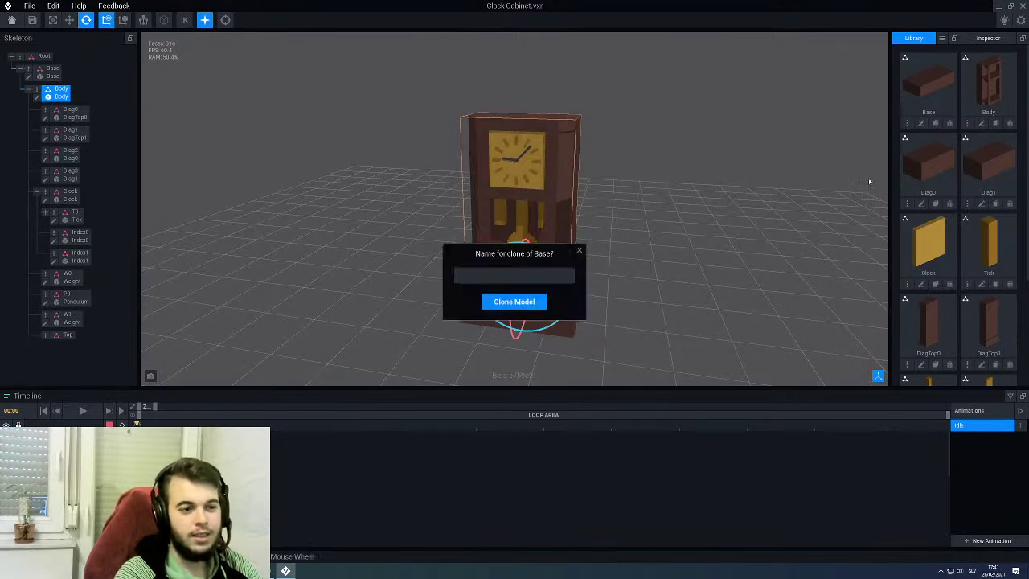
{"action": "key", "text": "Return"}
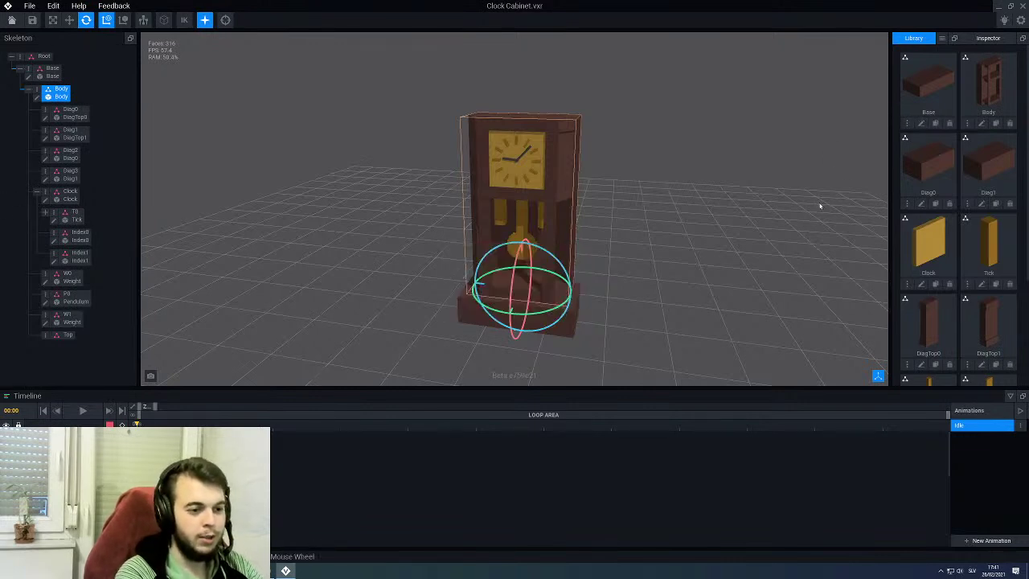
Step: Assign the Top model from the library to the Top node and raise it 96 units onto the top of the cabinet
{"action": "scroll", "coordinate": [976, 254], "scroll_direction": "down", "scroll_amount": 3}
{"action": "left_click_drag", "start_coordinate": [902, 334], "coordinate": [66, 336]}
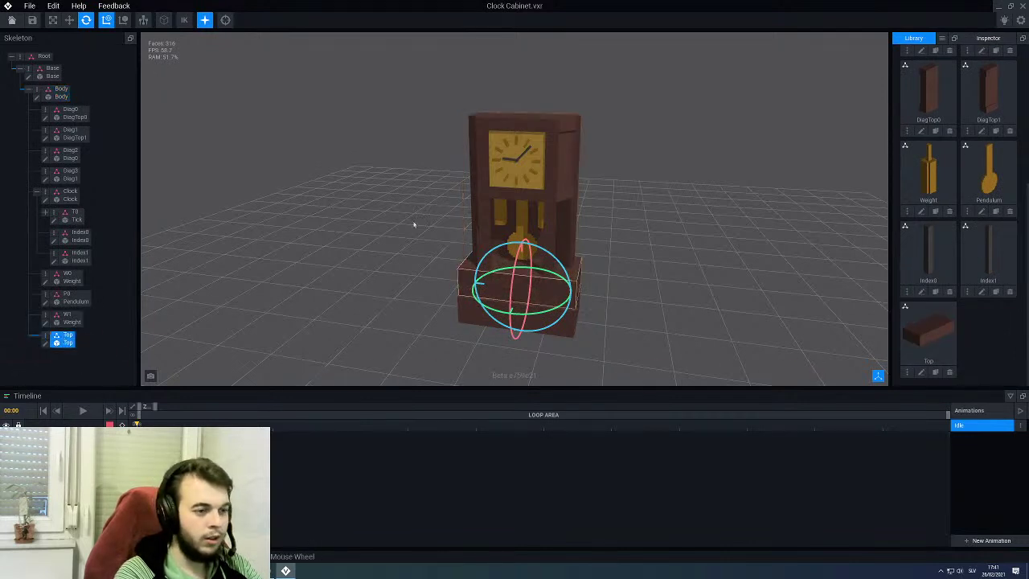
{"action": "key", "text": "w"}
{"action": "left_click_drag", "start_coordinate": [517, 233], "coordinate": [528, 54]}
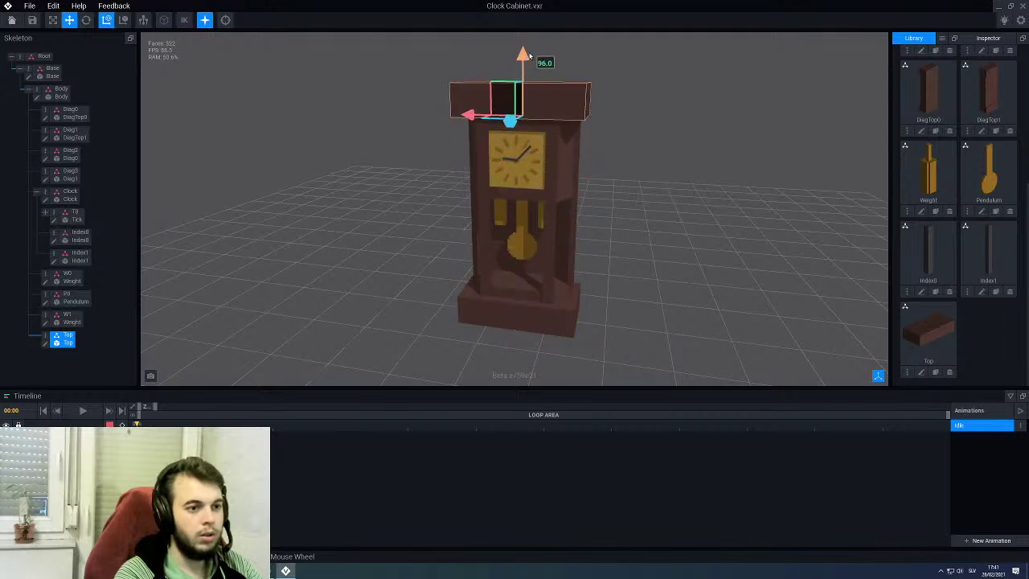
Step: Move the Top piece 2 units forward along the depth axis and check how it sits on the cabinet
{"action": "left_click", "coordinate": [468, 166]}
{"action": "right_click_drag", "start_coordinate": [469, 166], "coordinate": [555, 149]}
{"action": "scroll", "coordinate": [446, 136], "scroll_direction": "up", "scroll_amount": 4}
{"action": "right_click_drag", "start_coordinate": [435, 127], "coordinate": [433, 104]}
{"action": "left_click", "coordinate": [432, 104]}
{"action": "left_click_drag", "start_coordinate": [489, 131], "coordinate": [519, 130]}
{"action": "right_click_drag", "start_coordinate": [519, 130], "coordinate": [414, 140]}
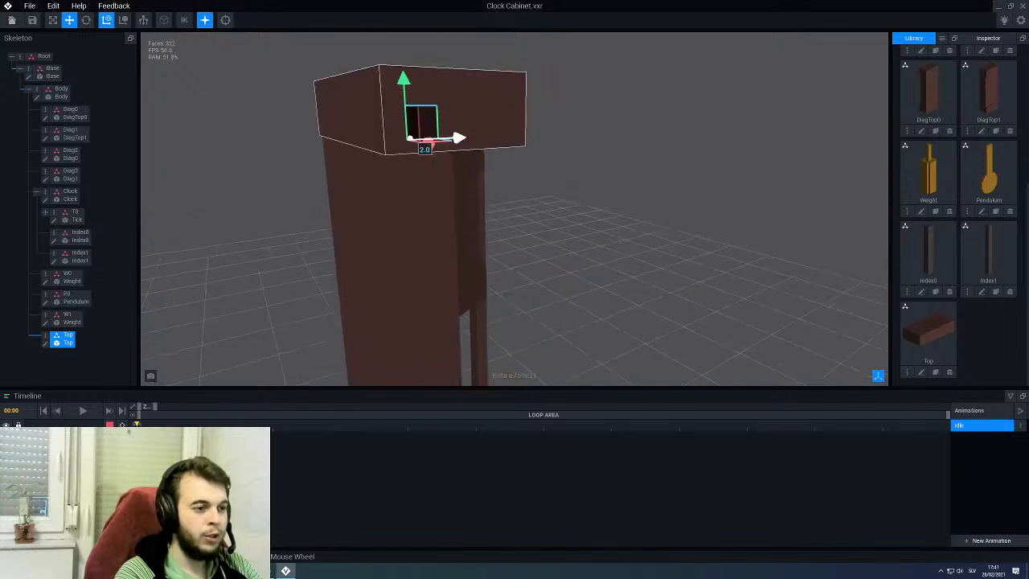
{"action": "scroll", "coordinate": [402, 136], "scroll_direction": "down", "scroll_amount": 4}
{"action": "right_click_drag", "start_coordinate": [405, 269], "coordinate": [430, 208]}
{"action": "scroll", "coordinate": [434, 205], "scroll_direction": "up", "scroll_amount": 3}
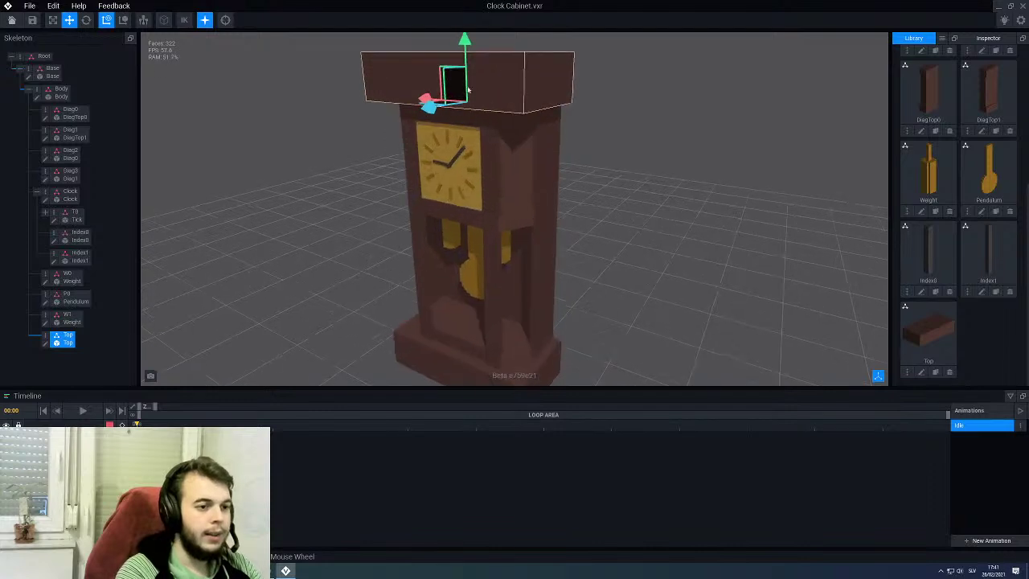
{"action": "right_click_drag", "start_coordinate": [439, 95], "coordinate": [478, 83]}
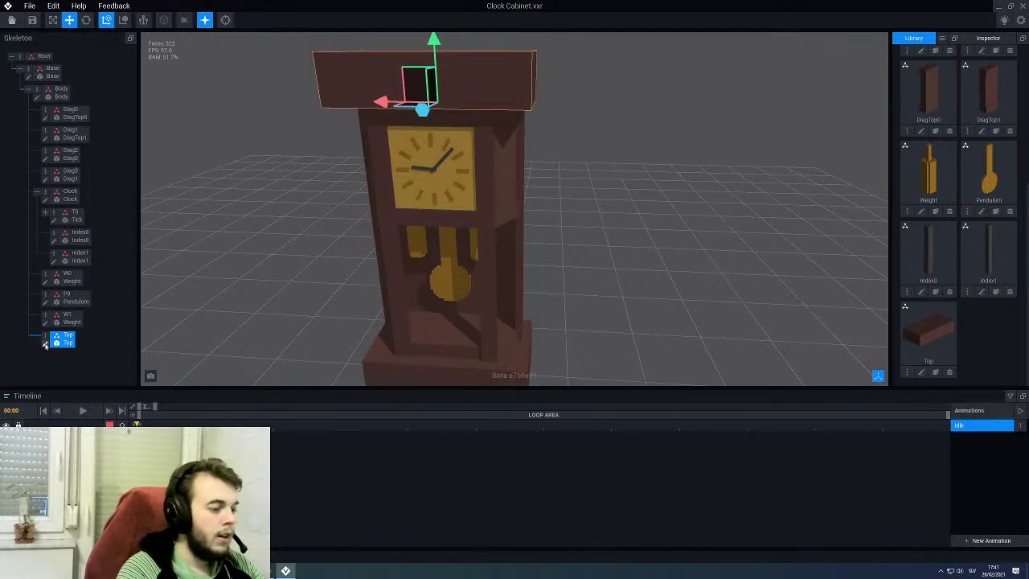
Step: Open the Top model for voxel editing
{"action": "left_click", "coordinate": [45, 343]}
{"action": "scroll", "coordinate": [366, 257], "scroll_direction": "up", "scroll_amount": 2}
{"action": "left_click", "coordinate": [249, 25]}
{"action": "middle_click_drag", "start_coordinate": [479, 288], "coordinate": [473, 286]}
{"action": "right_click_drag", "start_coordinate": [473, 286], "coordinate": [468, 280]}
{"action": "scroll", "coordinate": [467, 281], "scroll_direction": "up", "scroll_amount": 4}
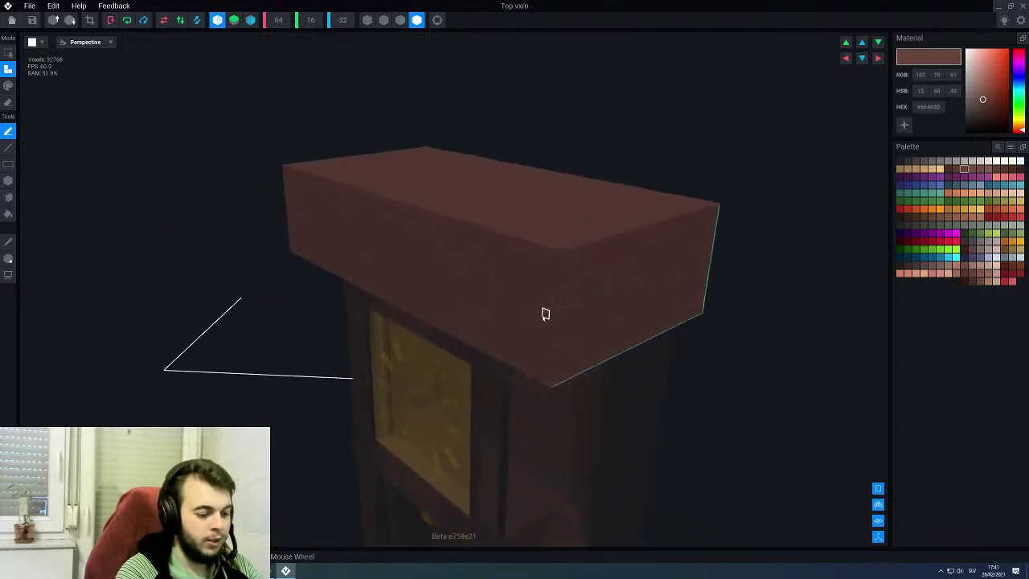
Step: Erase whole face layers from the sides of the Top block to reduce its footprint to 58 by 29 voxels
{"action": "key", "text": "e"}
{"action": "key", "text": "f"}
{"action": "left_click", "coordinate": [632, 282]}
{"action": "mouse_move", "coordinate": [599, 304]}
{"action": "right_mouse_down"}
{"action": "mouse_move", "coordinate": [595, 292]}
{"action": "mouse_move", "coordinate": [598, 306]}
{"action": "mouse_move", "coordinate": [563, 319]}
{"action": "right_mouse_up"}
{"action": "left_click", "coordinate": [602, 339]}
{"action": "left_click", "coordinate": [456, 285]}
{"action": "left_click", "coordinate": [460, 291]}
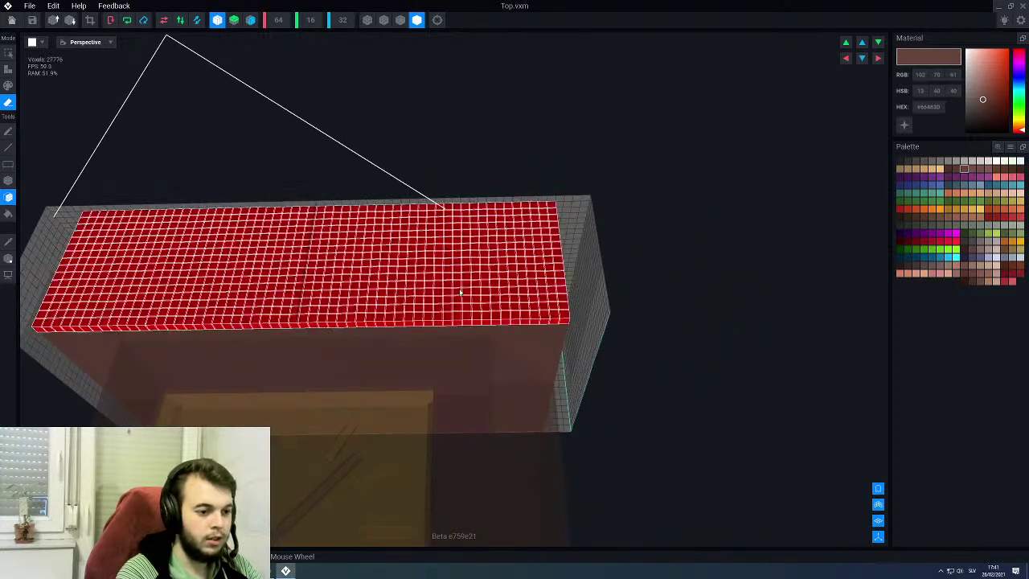
{"action": "left_click", "coordinate": [461, 293]}
{"action": "mouse_move", "coordinate": [493, 286]}
{"action": "right_mouse_down"}
{"action": "mouse_move", "coordinate": [552, 285]}
{"action": "mouse_move", "coordinate": [461, 278]}
{"action": "right_mouse_up"}
{"action": "key", "text": "a"}
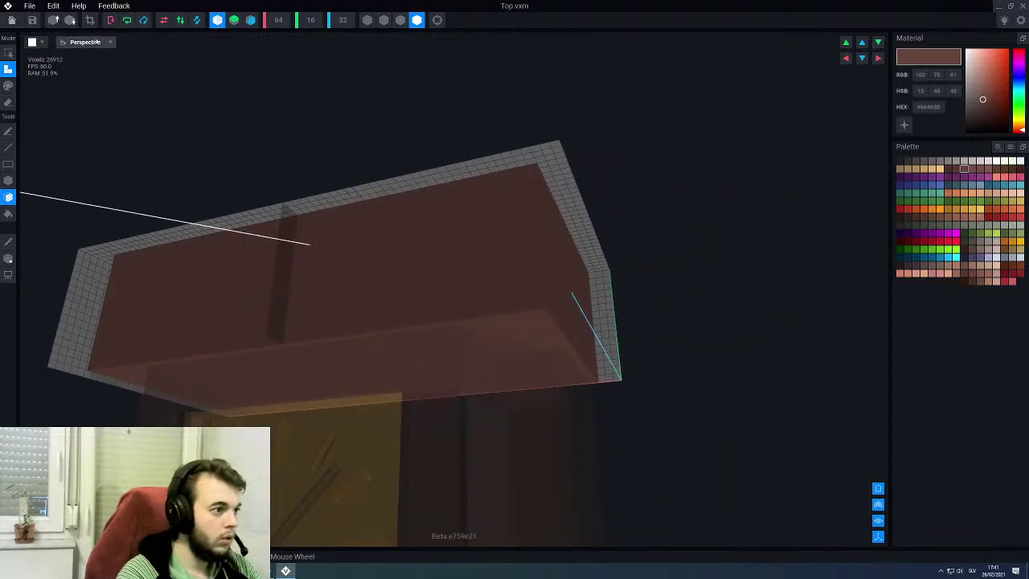
Step: Crop the Top model's canvas to its remaining voxels, 58 × 16 × 29
{"action": "left_click", "coordinate": [90, 21]}
{"action": "right_click_drag", "start_coordinate": [361, 218], "coordinate": [353, 219]}
{"action": "middle_click_drag", "start_coordinate": [358, 220], "coordinate": [363, 230]}
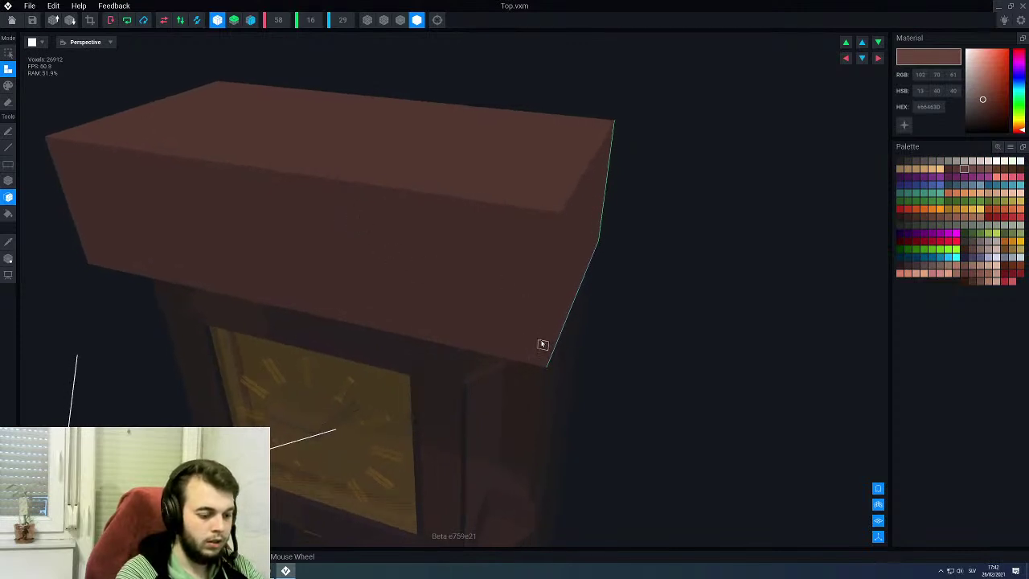
Step: Erase the upper part of the Top block with the box tool, leaving a thin slab two voxels thick
{"action": "key", "text": "e"}
{"action": "key", "text": "b"}
{"action": "mouse_move", "coordinate": [542, 344]}
{"action": "left_mouse_down"}
{"action": "mouse_move", "coordinate": [296, 88]}
{"action": "mouse_move", "coordinate": [284, 91]}
{"action": "left_mouse_up"}
{"action": "mouse_move", "coordinate": [327, 123]}
{"action": "left_mouse_down"}
{"action": "mouse_move", "coordinate": [515, 209]}
{"action": "mouse_move", "coordinate": [595, 222]}
{"action": "left_mouse_up"}
{"action": "mouse_move", "coordinate": [595, 222]}
{"action": "middle_mouse_down"}
{"action": "mouse_move", "coordinate": [516, 216]}
{"action": "mouse_move", "coordinate": [475, 235]}
{"action": "middle_mouse_up"}
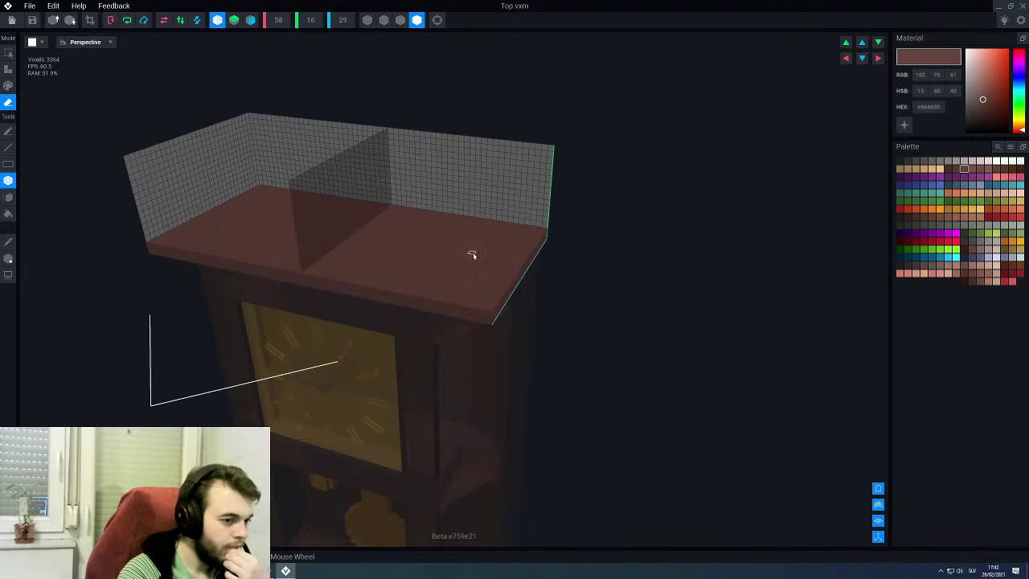
Step: Examine the arched top in the clock cabinet reference photo in the browser and close its window
{"action": "middle_click_drag", "start_coordinate": [473, 299], "coordinate": [476, 274]}
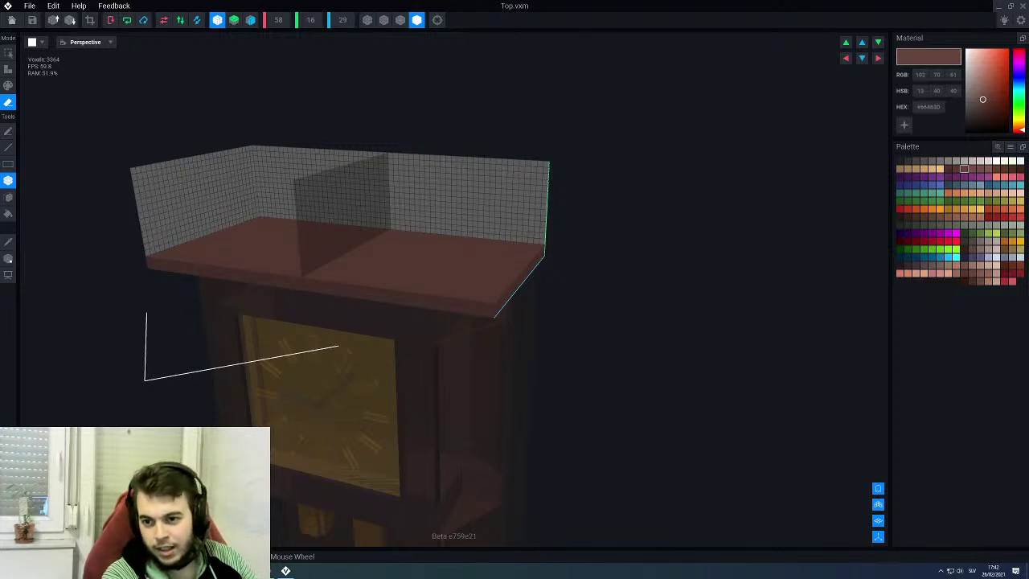
{"action": "left_click_drag", "start_coordinate": [1028, 170], "coordinate": [627, 87]}
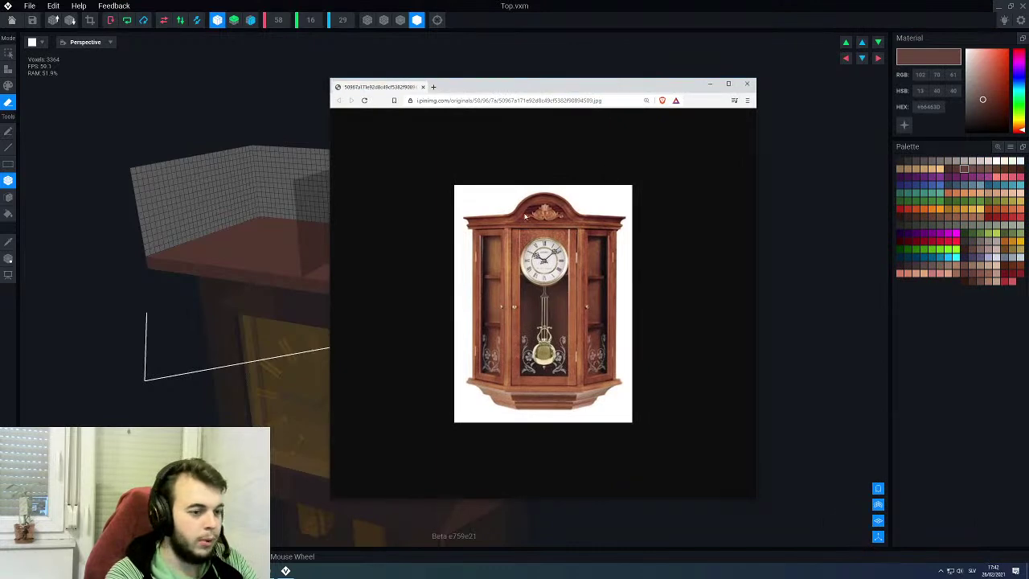
{"action": "left_click", "coordinate": [748, 84]}
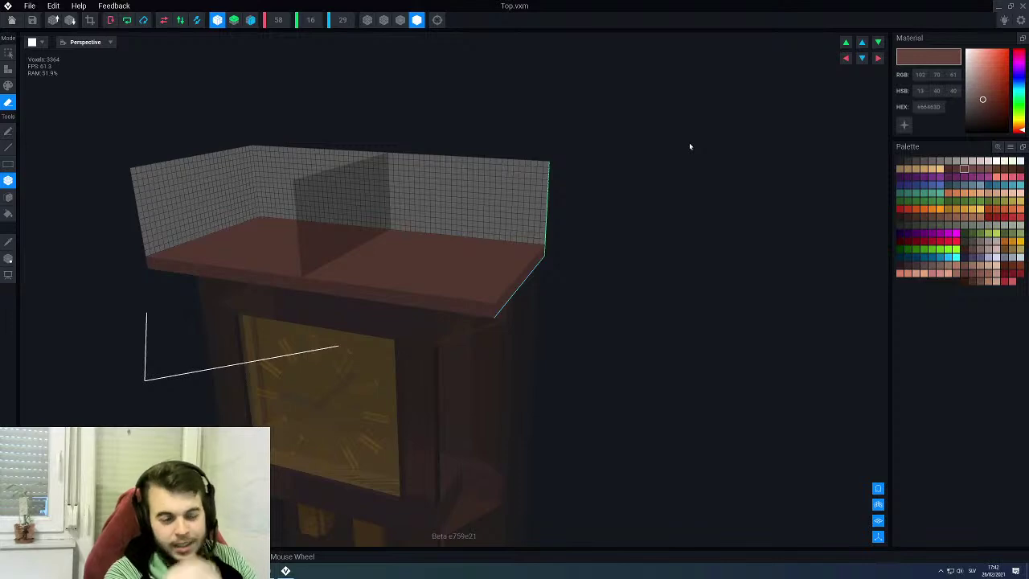
Step: Attach a narrow box strip on the Top slab, running along its front edge from the corner towards the middle
{"action": "right_click_drag", "start_coordinate": [461, 264], "coordinate": [463, 265]}
{"action": "middle_click_drag", "start_coordinate": [401, 281], "coordinate": [408, 281]}
{"action": "right_click_drag", "start_coordinate": [407, 280], "coordinate": [480, 266]}
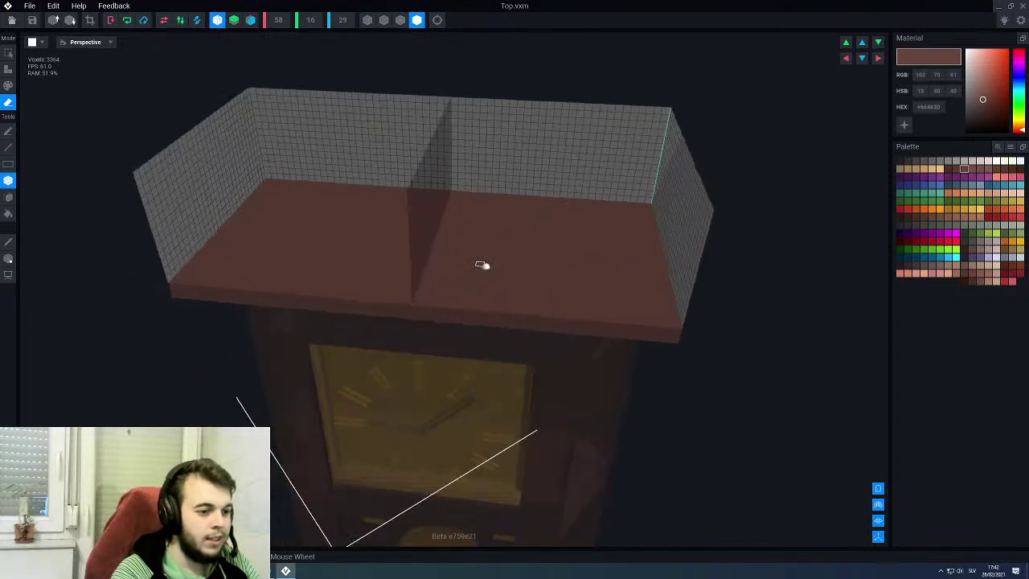
{"action": "scroll", "coordinate": [481, 266], "scroll_direction": "up", "scroll_amount": 5}
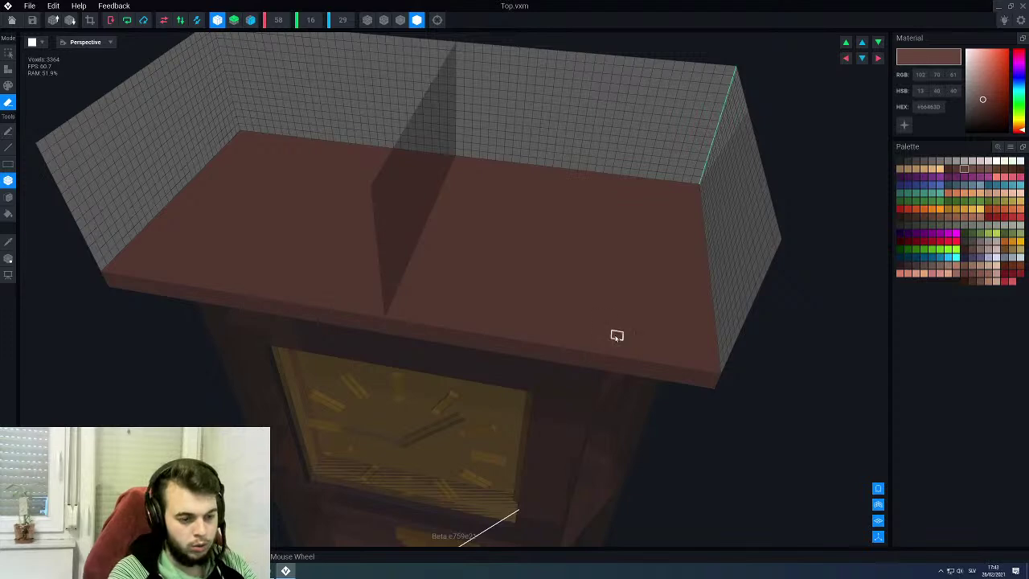
{"action": "key", "text": "a"}
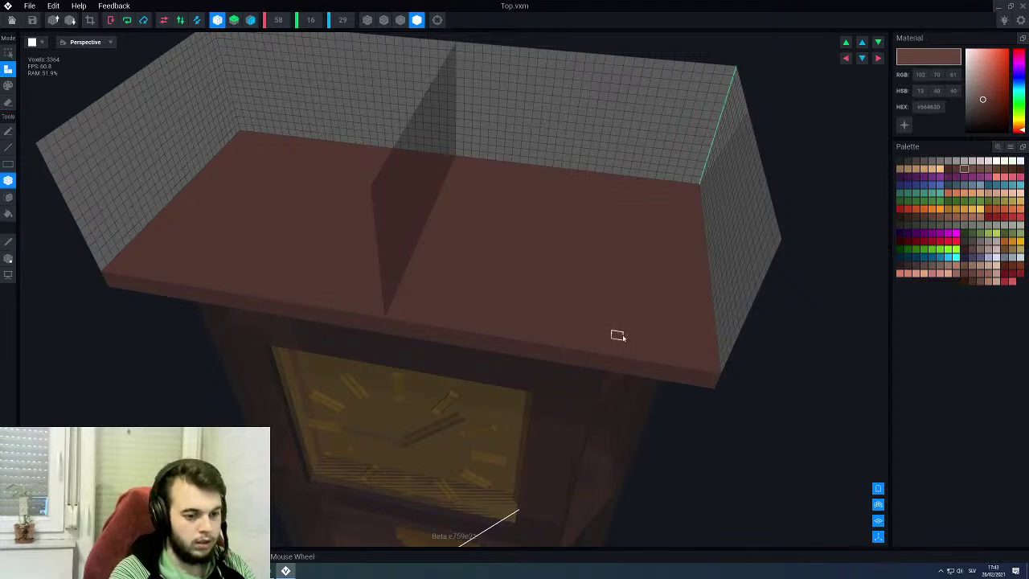
{"action": "left_click_drag", "start_coordinate": [700, 356], "coordinate": [536, 320]}
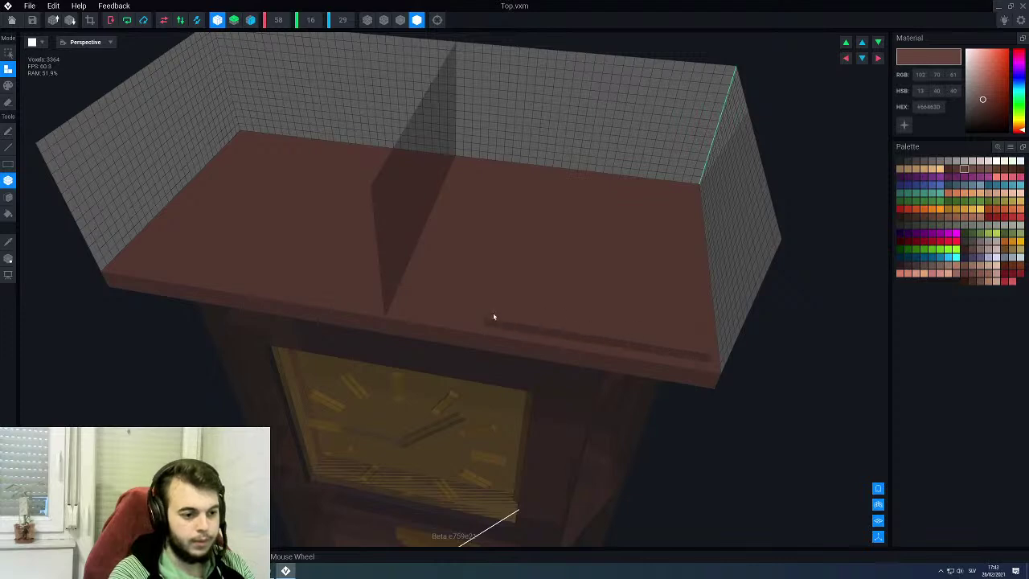
Step: Complete the first raised voxel strip along the clock top's front edge and switch the display to outlined shapes
{"action": "left_click_drag", "start_coordinate": [399, 303], "coordinate": [400, 302]}
{"action": "right_click_drag", "start_coordinate": [422, 297], "coordinate": [424, 297]}
{"action": "scroll", "coordinate": [624, 349], "scroll_direction": "up", "scroll_amount": 3}
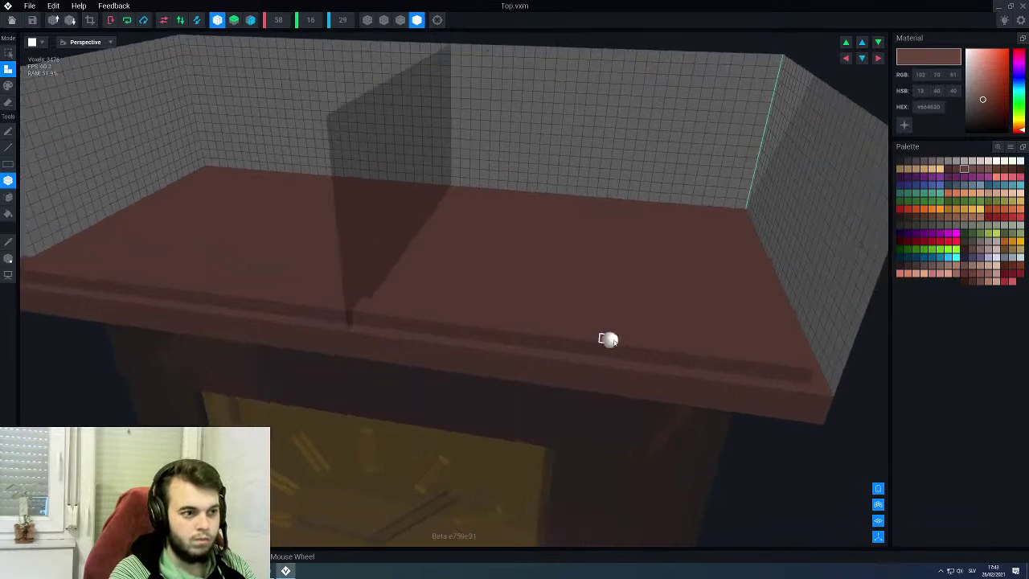
{"action": "left_click", "coordinate": [400, 20]}
Step: Stack three more voxel layers on the front strip, each centred and shorter than the one below
{"action": "right_click_drag", "start_coordinate": [425, 290], "coordinate": [665, 344]}
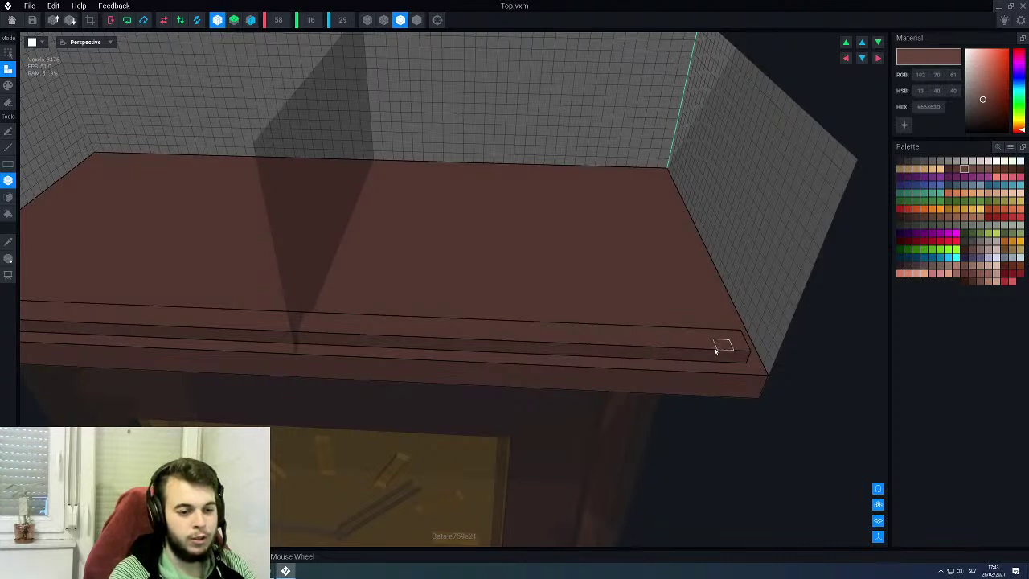
{"action": "left_click_drag", "start_coordinate": [674, 343], "coordinate": [32, 315]}
{"action": "scroll", "coordinate": [395, 317], "scroll_direction": "down", "scroll_amount": 3}
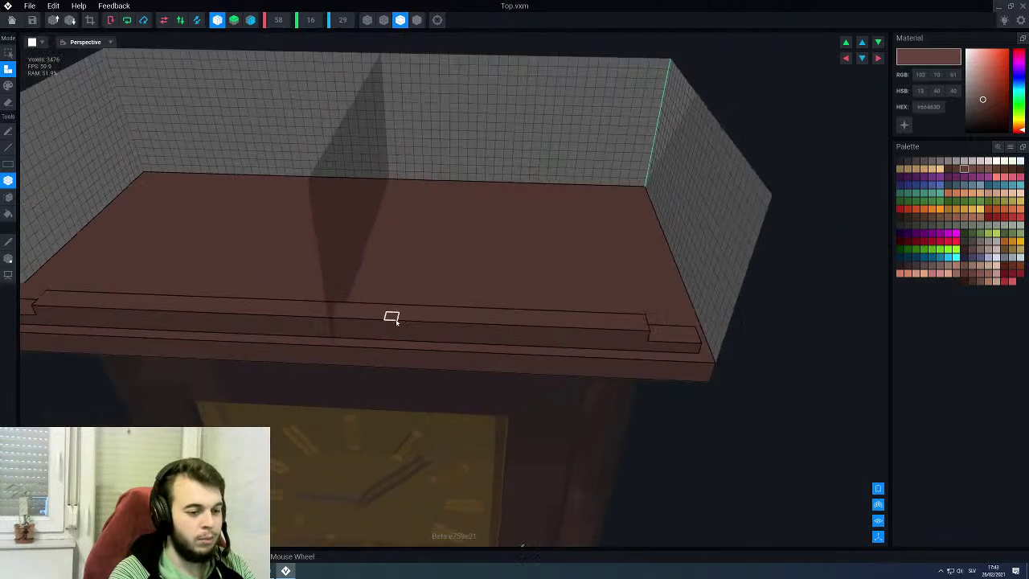
{"action": "scroll", "coordinate": [623, 310], "scroll_direction": "up", "scroll_amount": 2}
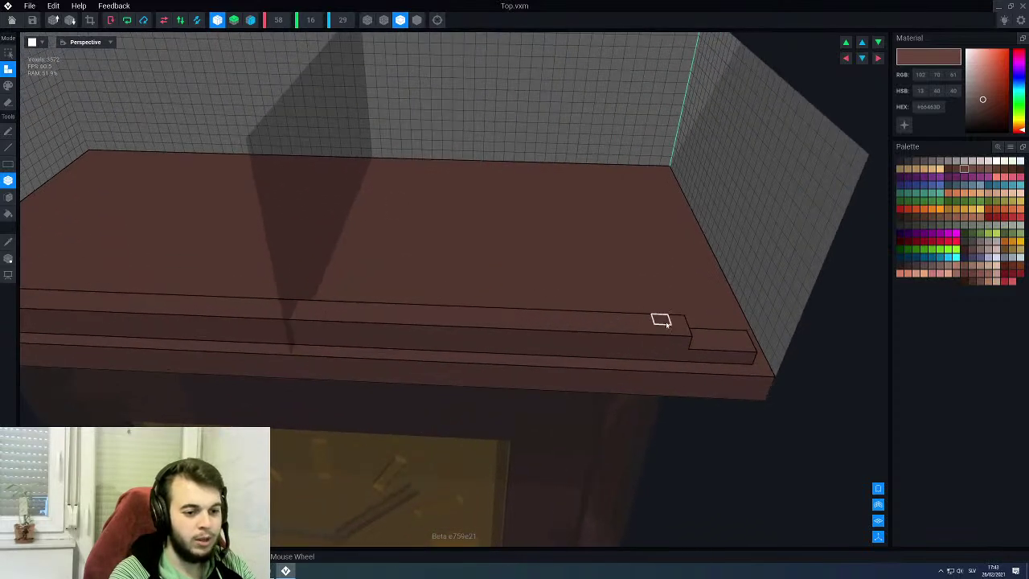
{"action": "left_click_drag", "start_coordinate": [644, 330], "coordinate": [303, 309]}
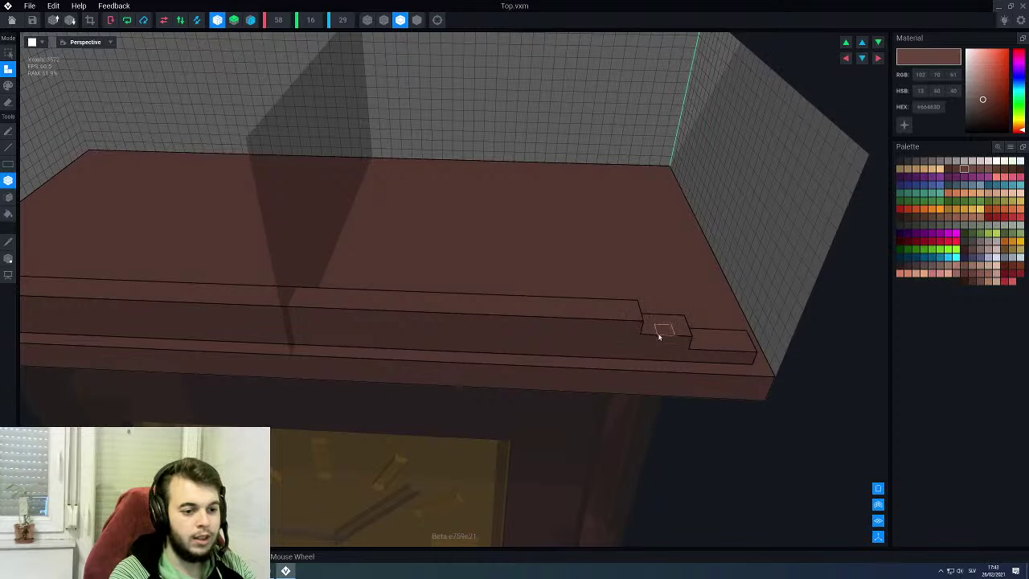
{"action": "left_click_drag", "start_coordinate": [599, 312], "coordinate": [300, 296]}
Step: Add four more progressively narrower, centred voxel layers to bring the stepped front gable to eight layers
{"action": "right_click_drag", "start_coordinate": [496, 307], "coordinate": [476, 277]}
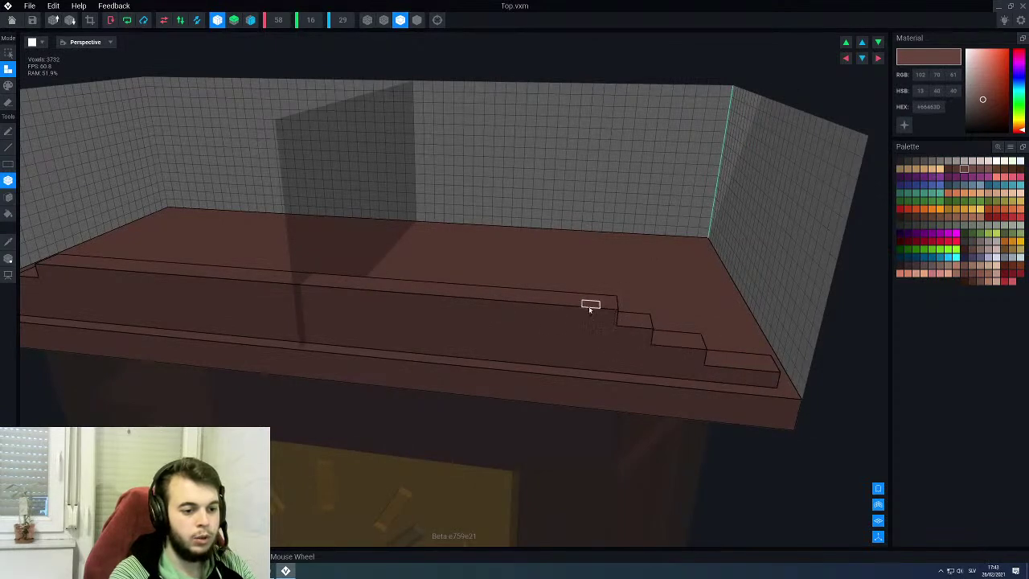
{"action": "left_click_drag", "start_coordinate": [353, 284], "coordinate": [315, 277]}
{"action": "scroll", "coordinate": [349, 298], "scroll_direction": "down", "scroll_amount": 4}
{"action": "right_click_drag", "start_coordinate": [373, 296], "coordinate": [371, 296]}
{"action": "scroll", "coordinate": [373, 296], "scroll_direction": "up", "scroll_amount": 10}
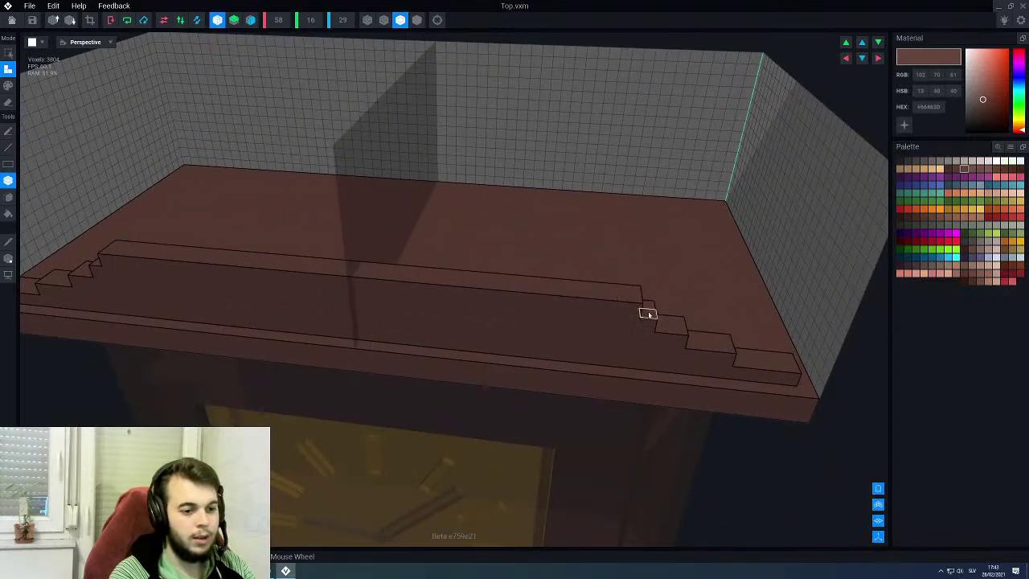
{"action": "left_click_drag", "start_coordinate": [613, 295], "coordinate": [358, 269]}
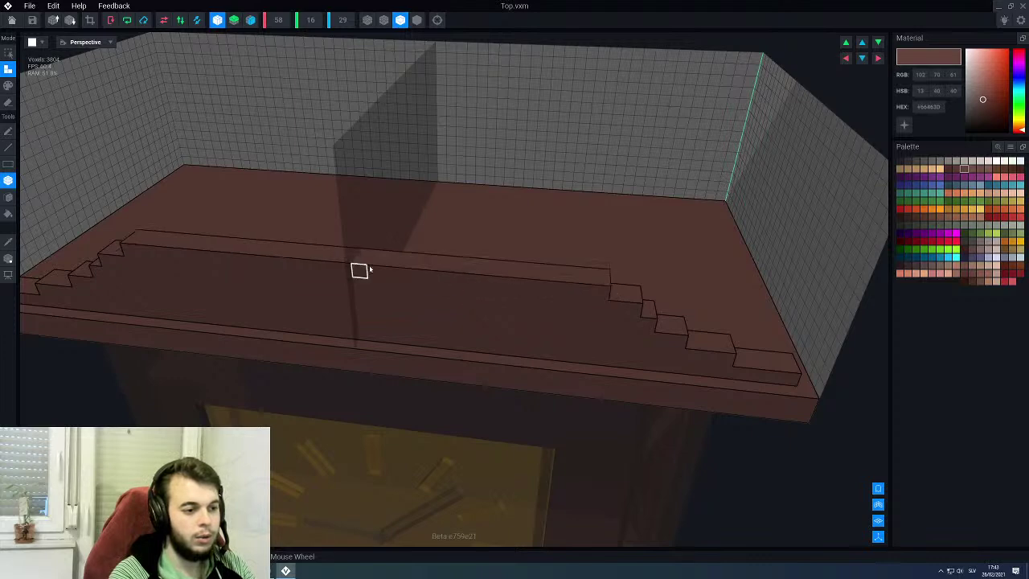
{"action": "left_click_drag", "start_coordinate": [565, 278], "coordinate": [433, 264]}
{"action": "key", "text": "ctrl+z"}
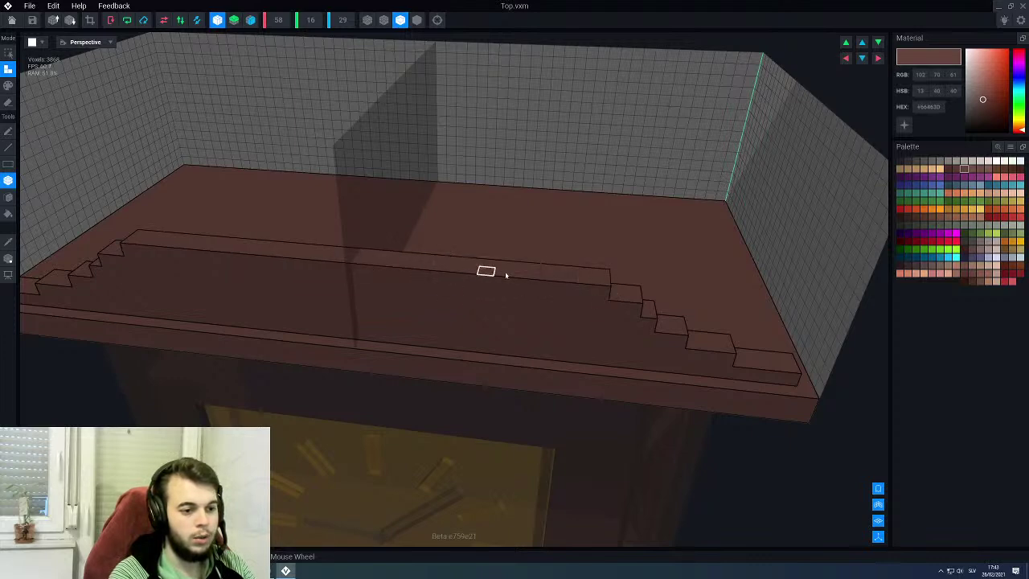
{"action": "left_click_drag", "start_coordinate": [552, 276], "coordinate": [357, 249]}
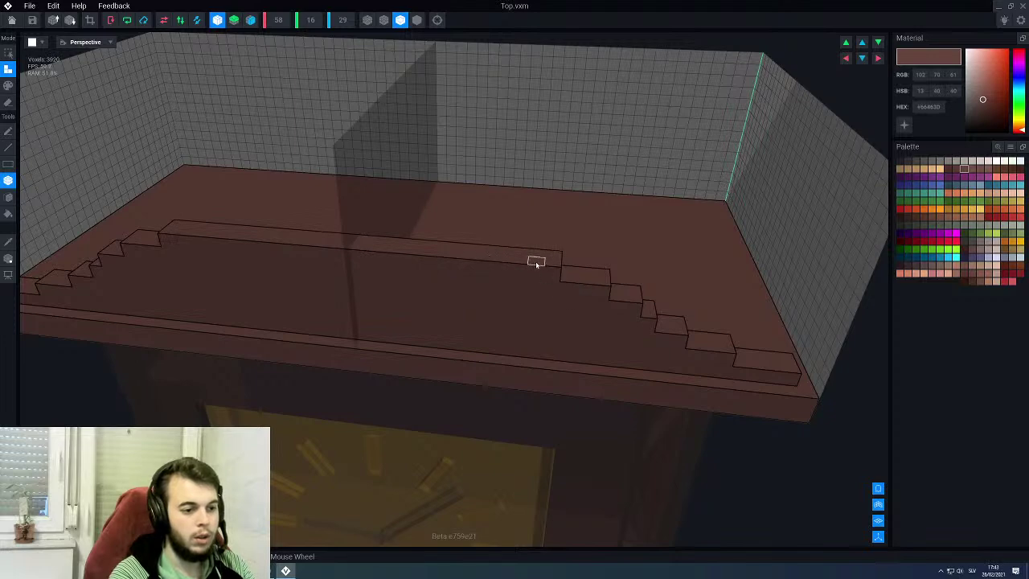
{"action": "left_click_drag", "start_coordinate": [502, 258], "coordinate": [368, 244]}
Step: Extrude the top faces of the gable's four uppermost steps upward by two voxels each
{"action": "scroll", "coordinate": [388, 297], "scroll_direction": "down", "scroll_amount": 4}
{"action": "right_click_drag", "start_coordinate": [388, 298], "coordinate": [397, 299]}
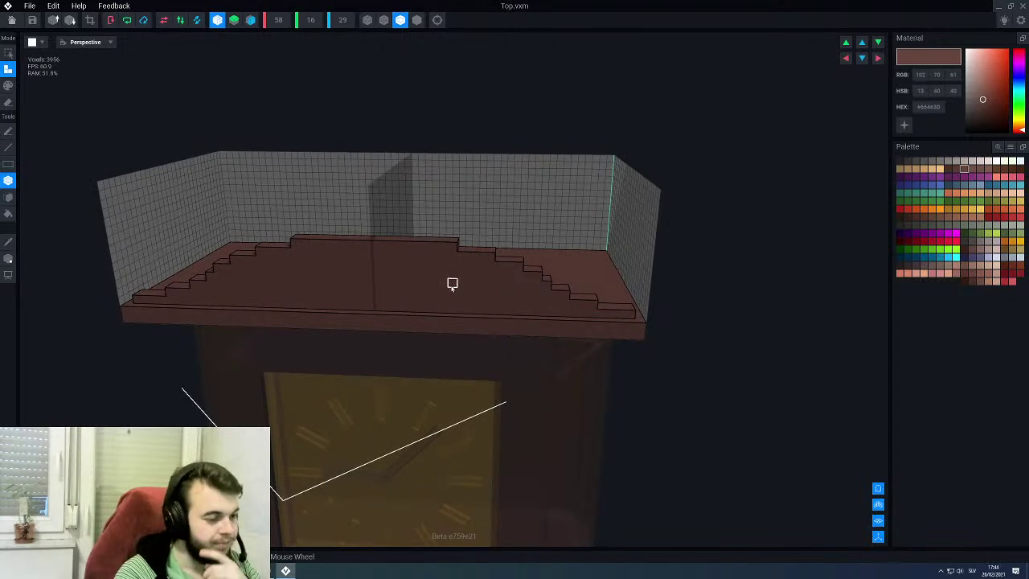
{"action": "scroll", "coordinate": [452, 282], "scroll_direction": "down", "scroll_amount": 3}
{"action": "right_click_drag", "start_coordinate": [452, 285], "coordinate": [448, 285]}
{"action": "scroll", "coordinate": [449, 285], "scroll_direction": "up", "scroll_amount": 10}
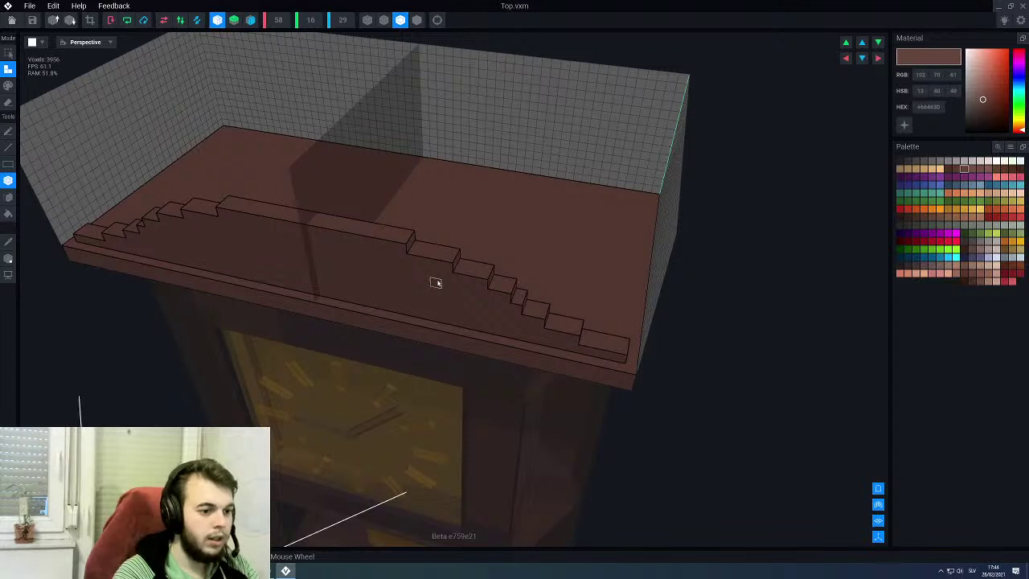
{"action": "left_click", "coordinate": [370, 232]}
{"action": "left_click", "coordinate": [373, 222]}
{"action": "left_click", "coordinate": [440, 250]}
{"action": "left_click", "coordinate": [434, 241]}
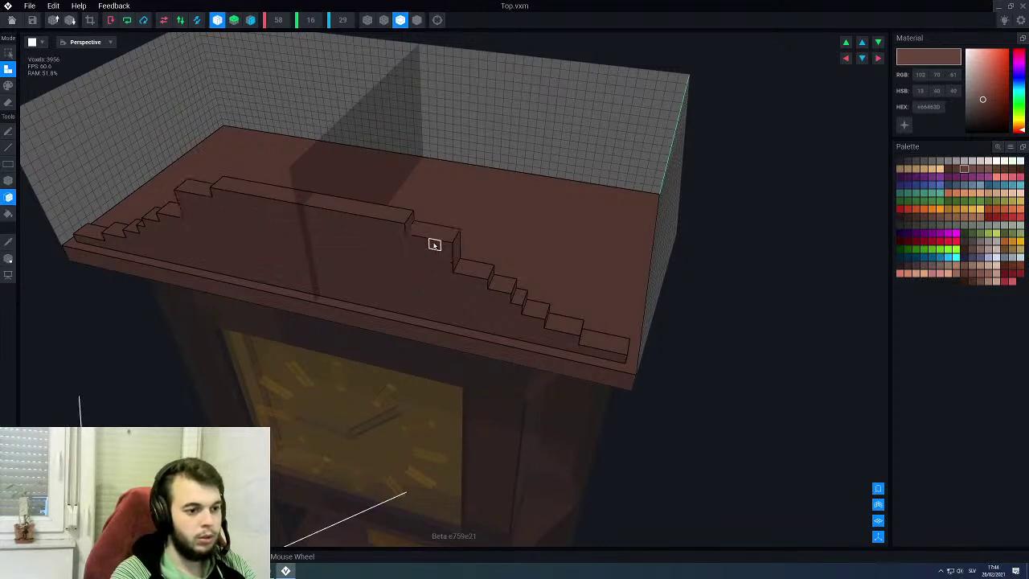
{"action": "left_click", "coordinate": [471, 264]}
{"action": "left_click", "coordinate": [472, 263]}
{"action": "left_click", "coordinate": [499, 278]}
{"action": "left_click", "coordinate": [494, 276]}
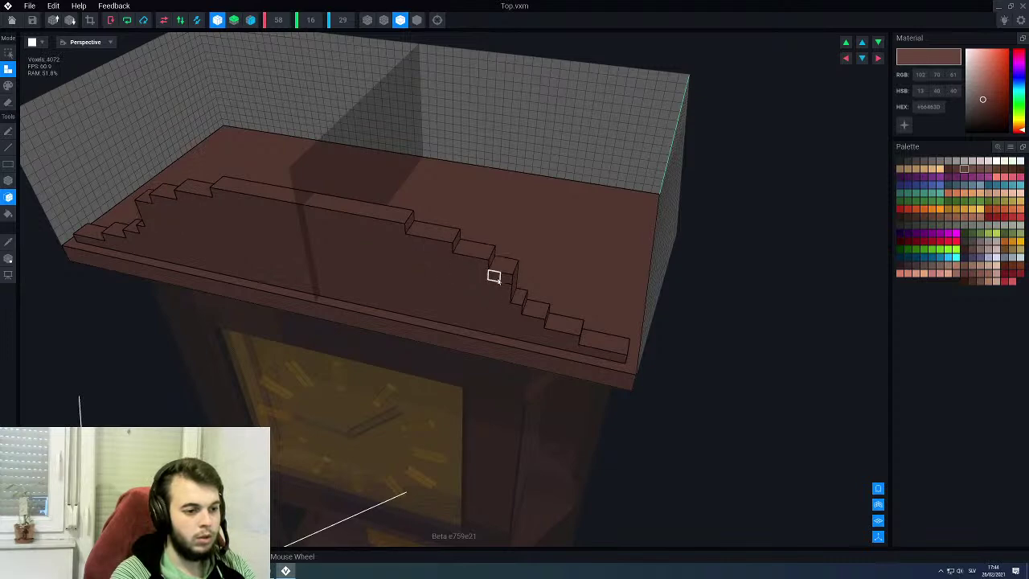
Step: Extrude the top faces of the gable's four lowest steps upward by two voxels each
{"action": "left_click", "coordinate": [518, 297]}
{"action": "left_click", "coordinate": [522, 292]}
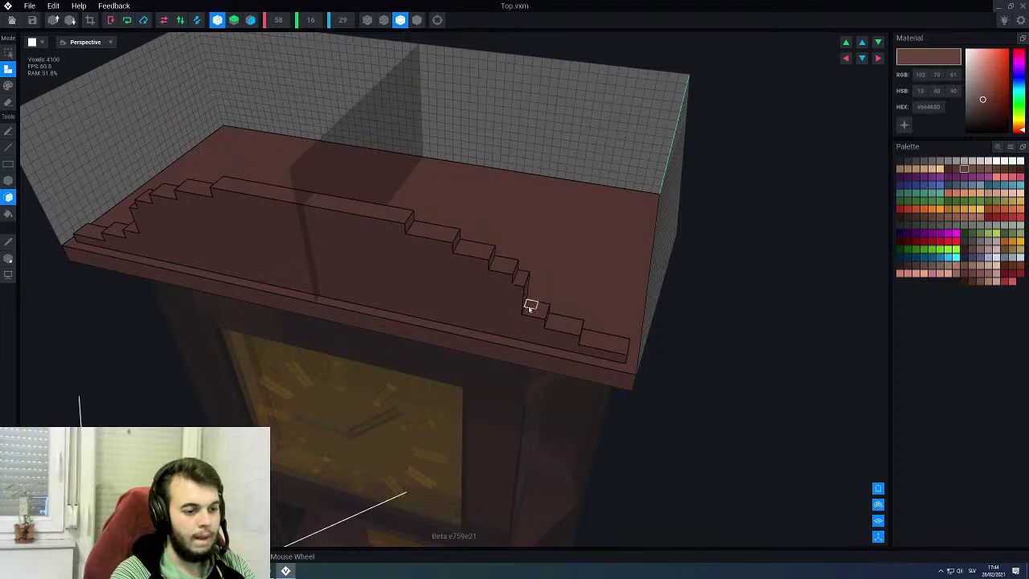
{"action": "left_click", "coordinate": [531, 304]}
{"action": "left_click", "coordinate": [534, 301]}
{"action": "left_click", "coordinate": [559, 314]}
{"action": "left_click", "coordinate": [573, 318]}
{"action": "left_click", "coordinate": [601, 336]}
{"action": "left_click", "coordinate": [601, 331]}
{"action": "mouse_move", "coordinate": [576, 322]}
{"action": "right_mouse_down"}
{"action": "mouse_move", "coordinate": [588, 300]}
{"action": "mouse_move", "coordinate": [550, 305]}
{"action": "mouse_move", "coordinate": [574, 310]}
{"action": "right_mouse_up"}
{"action": "left_click_drag", "start_coordinate": [630, 317], "coordinate": [684, 337]}
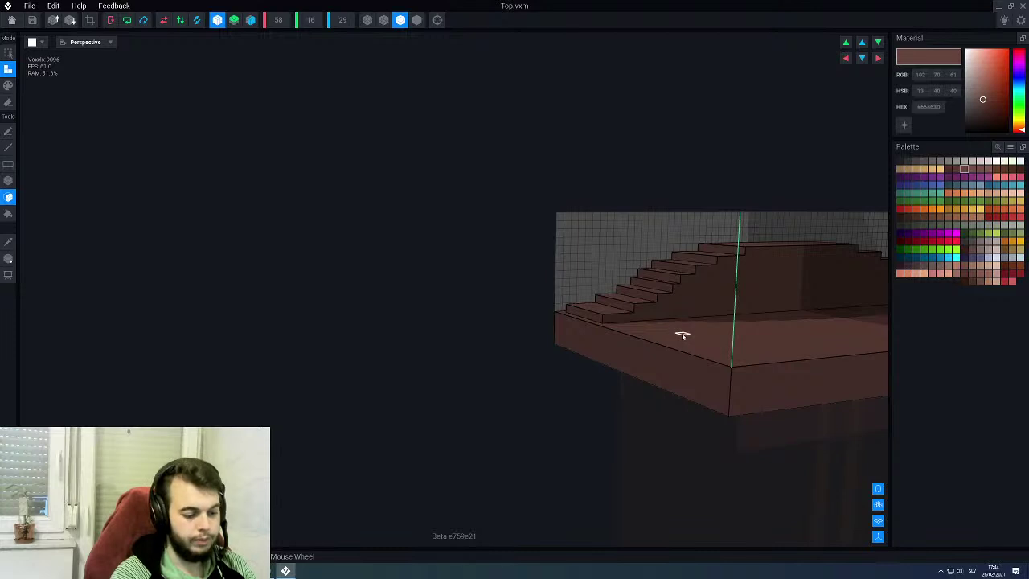
{"action": "key", "text": "ctrl+z"}
Step: Extrude the back face of the stepped gable to the rear edge of the slab to form the full roof
{"action": "right_click_drag", "start_coordinate": [674, 336], "coordinate": [653, 331]}
{"action": "left_click_drag", "start_coordinate": [624, 315], "coordinate": [660, 366]}
{"action": "left_click", "coordinate": [653, 319]}
{"action": "left_click", "coordinate": [653, 317]}
{"action": "left_click", "coordinate": [658, 315]}
{"action": "left_click", "coordinate": [658, 315]}
{"action": "left_click", "coordinate": [659, 316]}
{"action": "left_click", "coordinate": [658, 318]}
{"action": "left_click", "coordinate": [663, 323]}
{"action": "left_click", "coordinate": [670, 327]}
{"action": "left_click", "coordinate": [661, 366]}
{"action": "left_click", "coordinate": [661, 366]}
Step: Crop the volume to fit the roof and return to the Clock Cabinet scene, saving the changes to Top.vxm
{"action": "scroll", "coordinate": [568, 333], "scroll_direction": "down", "scroll_amount": 3}
{"action": "right_click_drag", "start_coordinate": [567, 331], "coordinate": [490, 311]}
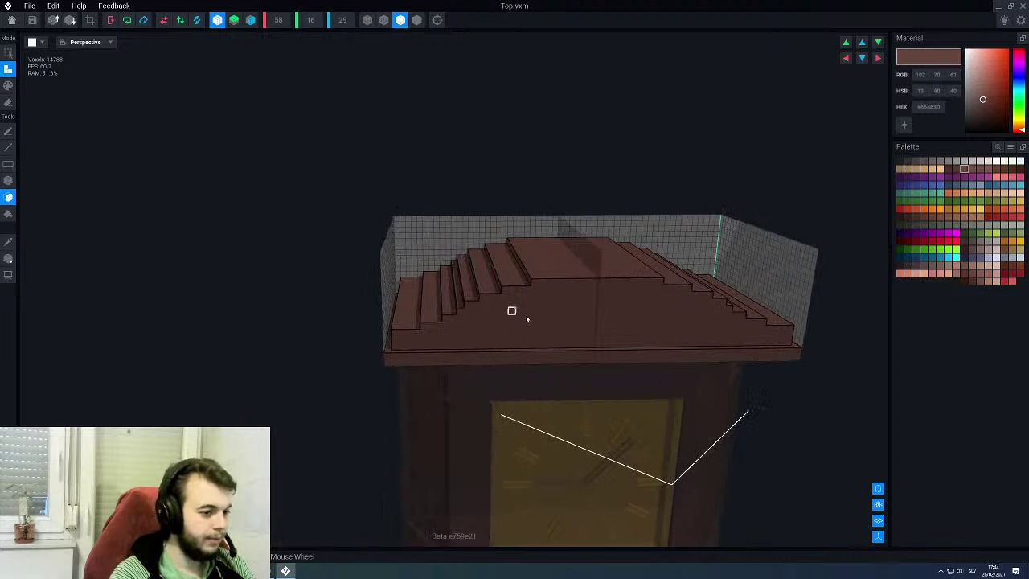
{"action": "left_click", "coordinate": [90, 20]}
{"action": "right_click_drag", "start_coordinate": [482, 253], "coordinate": [443, 278]}
{"action": "scroll", "coordinate": [488, 296], "scroll_direction": "up", "scroll_amount": 3}
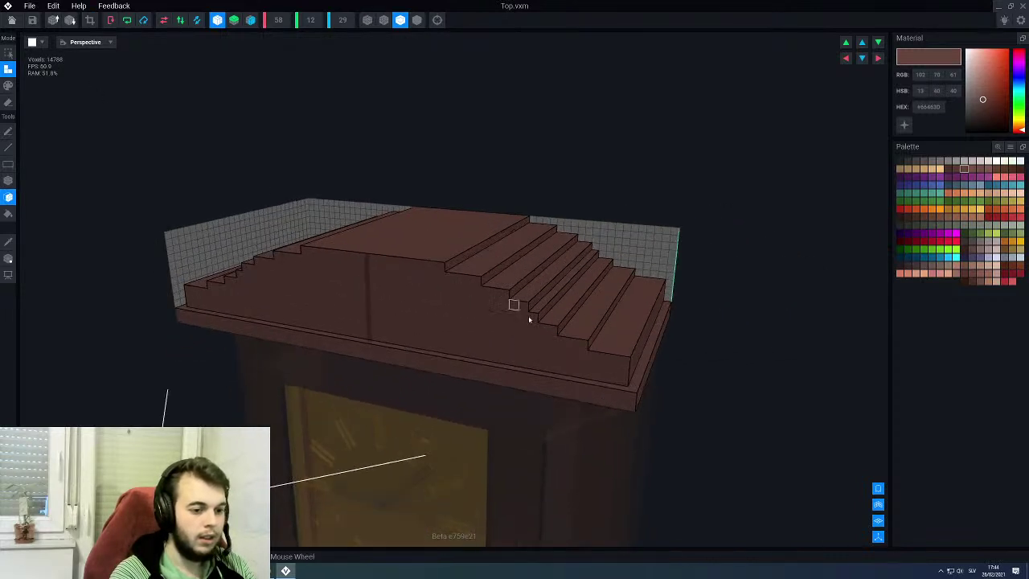
{"action": "left_click", "coordinate": [12, 19]}
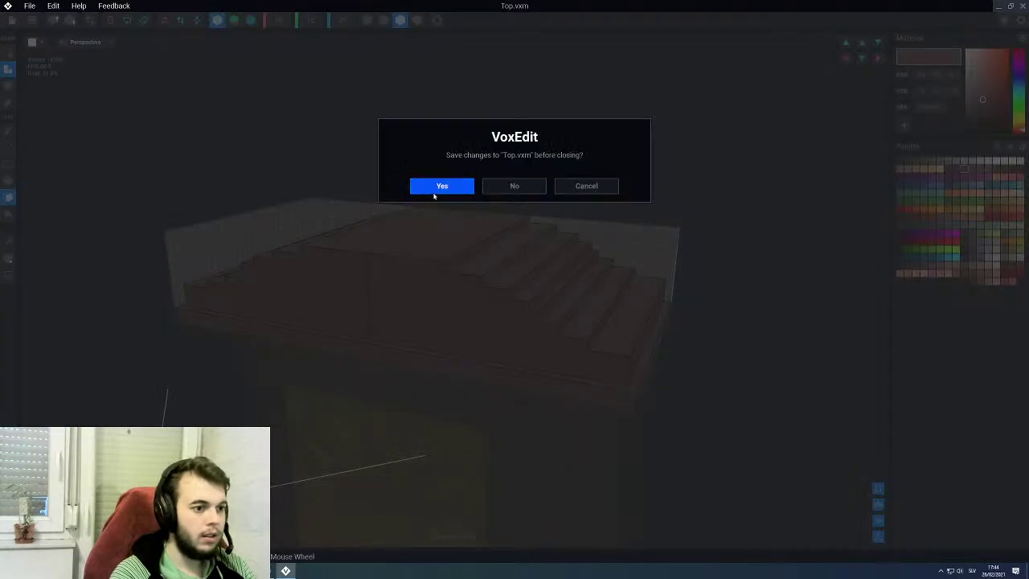
{"action": "left_click", "coordinate": [434, 193]}
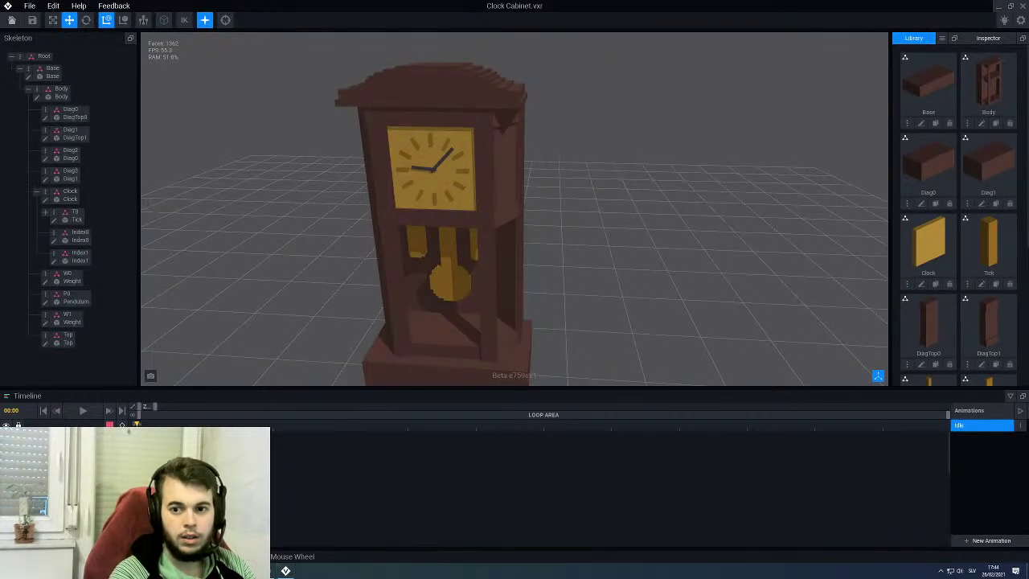
Step: Examine the assembled clock cabinet with its new stepped top from several angles
{"action": "right_click_drag", "start_coordinate": [481, 84], "coordinate": [466, 80]}
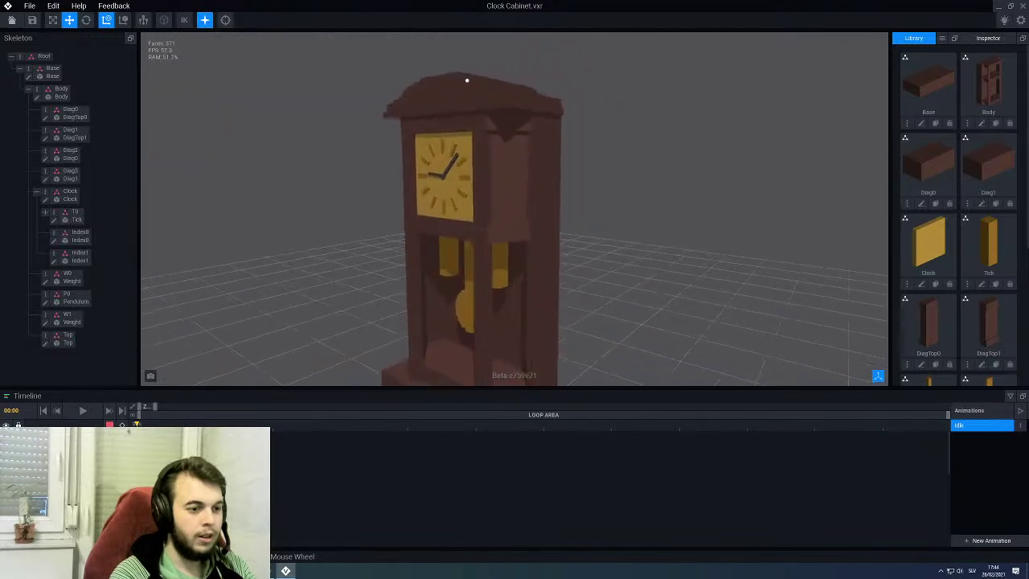
{"action": "middle_click_drag", "start_coordinate": [583, 233], "coordinate": [543, 227]}
{"action": "scroll", "coordinate": [545, 225], "scroll_direction": "down", "scroll_amount": 2}
{"action": "right_click_drag", "start_coordinate": [544, 222], "coordinate": [523, 219]}
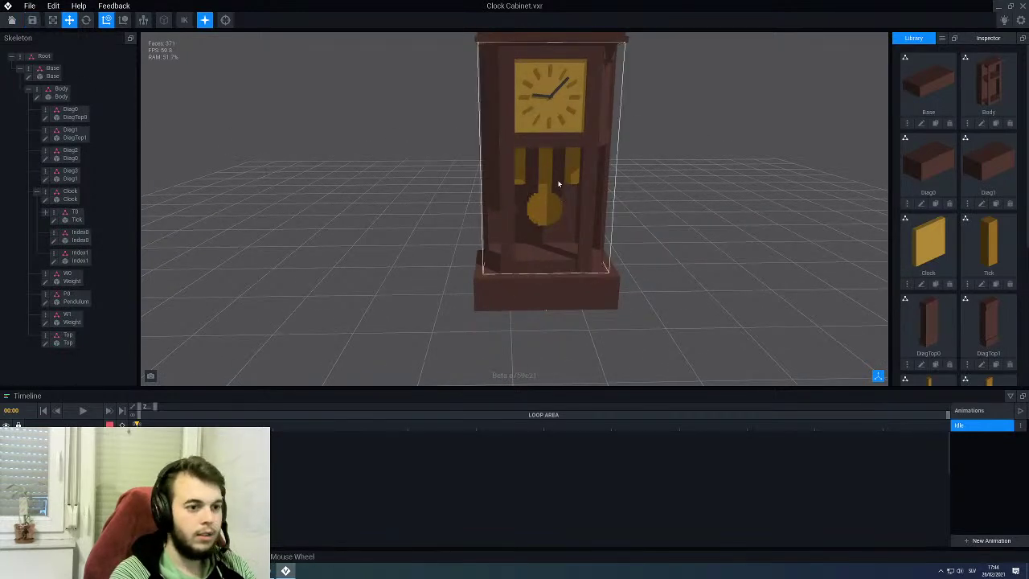
{"action": "scroll", "coordinate": [556, 184], "scroll_direction": "up", "scroll_amount": 2}
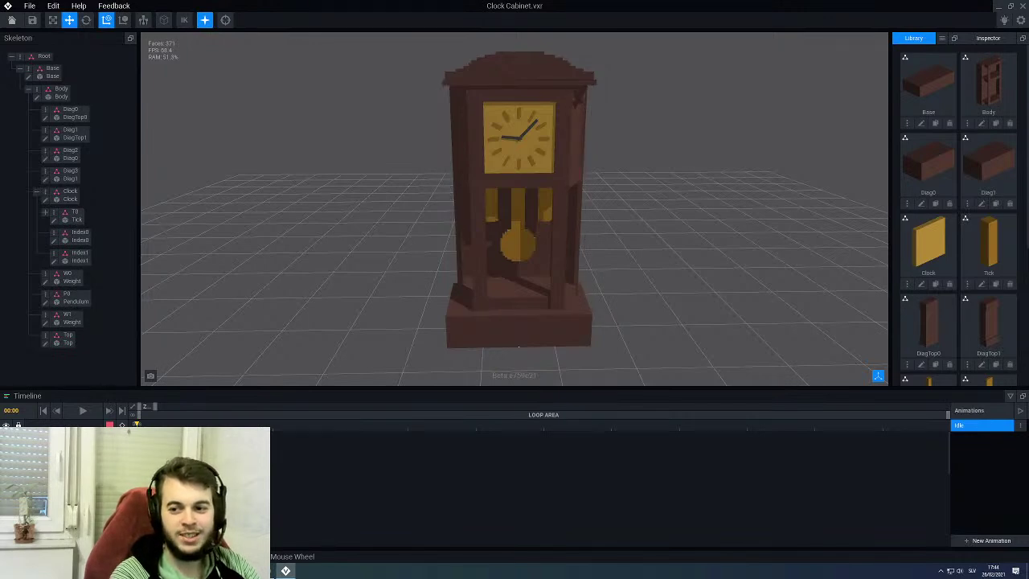
{"action": "right_click_drag", "start_coordinate": [571, 232], "coordinate": [450, 225]}
{"action": "scroll", "coordinate": [524, 224], "scroll_direction": "up", "scroll_amount": 3}
{"action": "right_click_drag", "start_coordinate": [619, 233], "coordinate": [501, 228]}
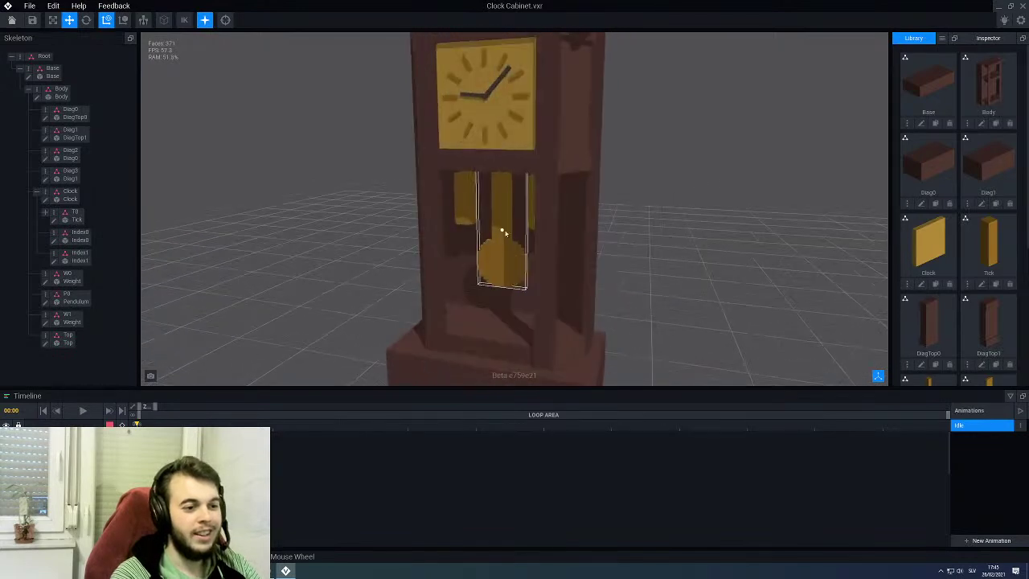
Step: Open the Pendulum model for voxel editing and bring its round disc into close view
{"action": "left_click", "coordinate": [475, 255]}
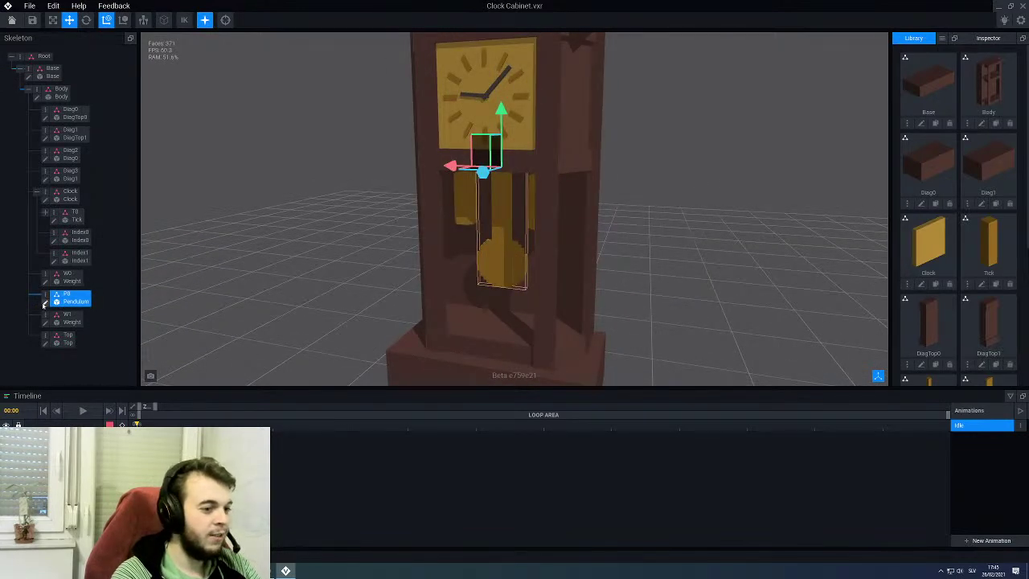
{"action": "left_click", "coordinate": [45, 302]}
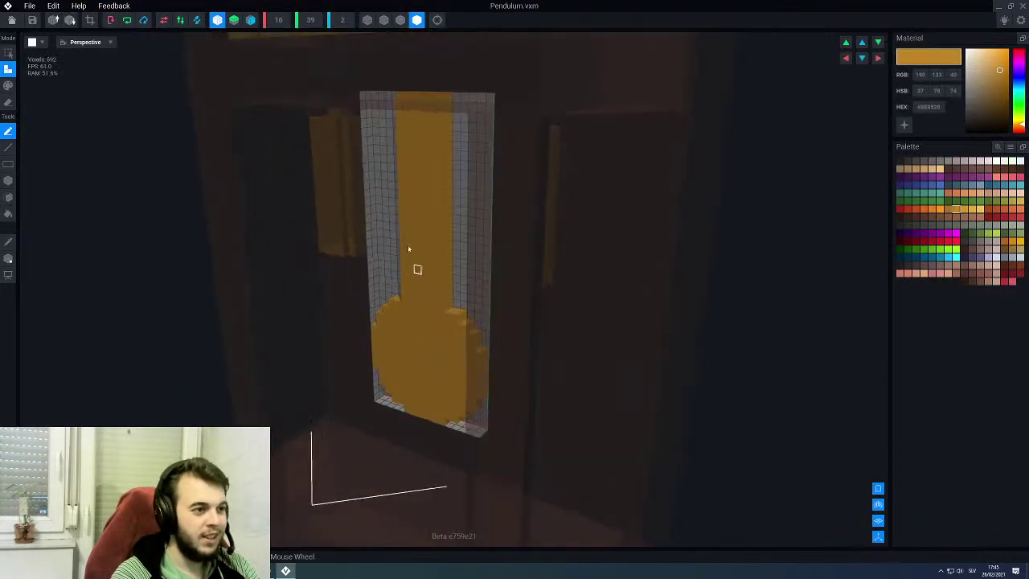
{"action": "left_click", "coordinate": [344, 21]}
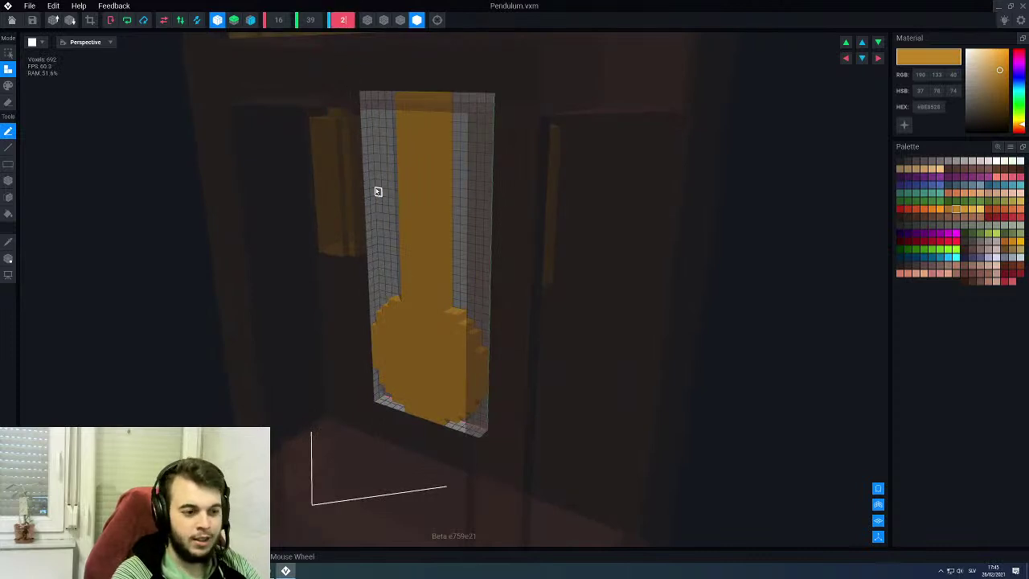
{"action": "right_click_drag", "start_coordinate": [375, 190], "coordinate": [458, 285]}
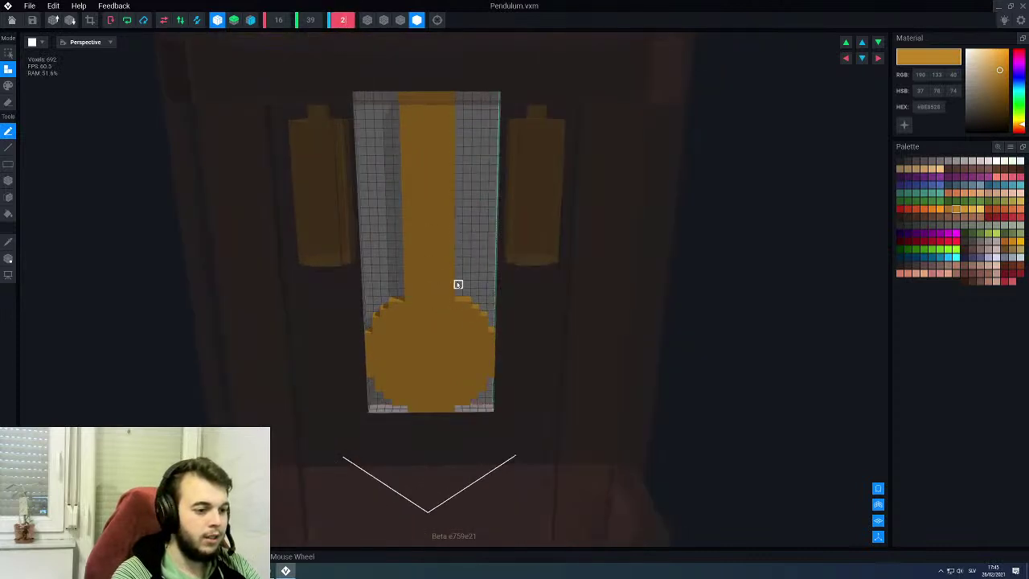
{"action": "scroll", "coordinate": [466, 287], "scroll_direction": "up", "scroll_amount": 3}
{"action": "scroll", "coordinate": [468, 328], "scroll_direction": "up", "scroll_amount": 3}
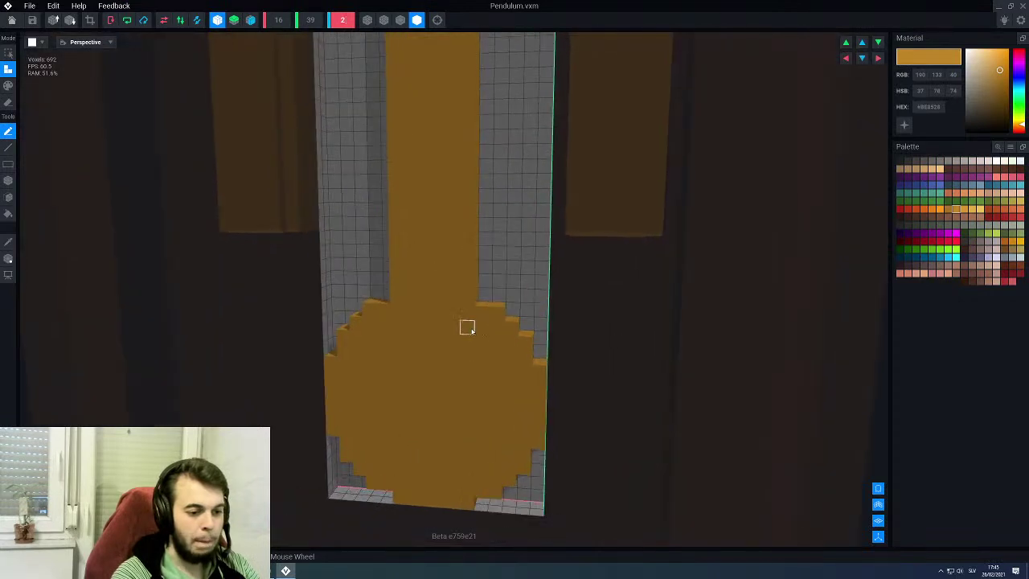
Step: Paint the lower stepped rim of the pendulum disc in the darker gold #A87221, using the line tool
{"action": "left_click", "coordinate": [949, 208]}
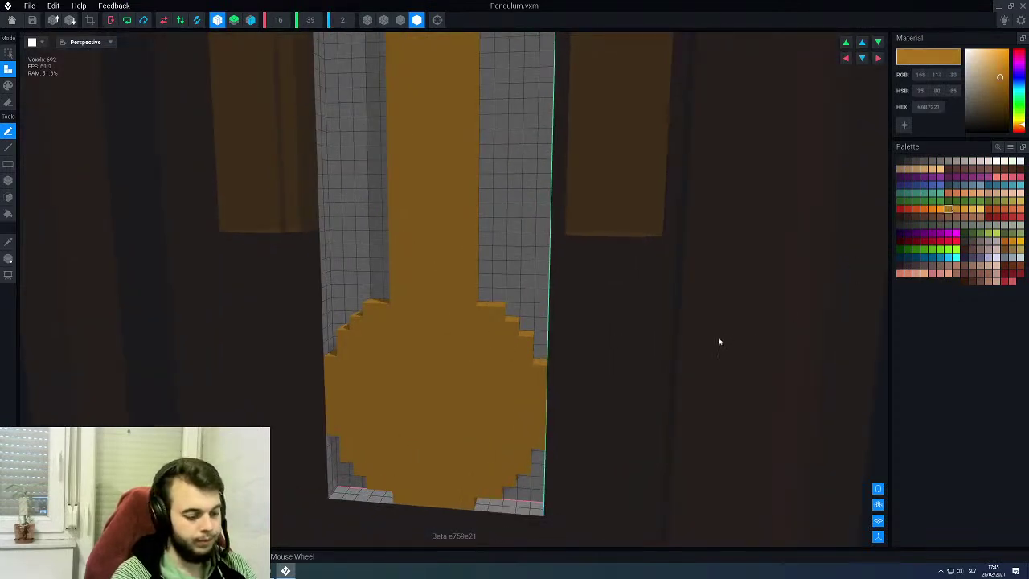
{"action": "key", "text": "p"}
{"action": "key", "text": "l"}
{"action": "middle_click_drag", "start_coordinate": [398, 513], "coordinate": [453, 413]}
{"action": "mouse_move", "coordinate": [499, 389]}
{"action": "right_mouse_down"}
{"action": "mouse_move", "coordinate": [511, 358]}
{"action": "mouse_move", "coordinate": [499, 342]}
{"action": "mouse_move", "coordinate": [443, 352]}
{"action": "right_mouse_up"}
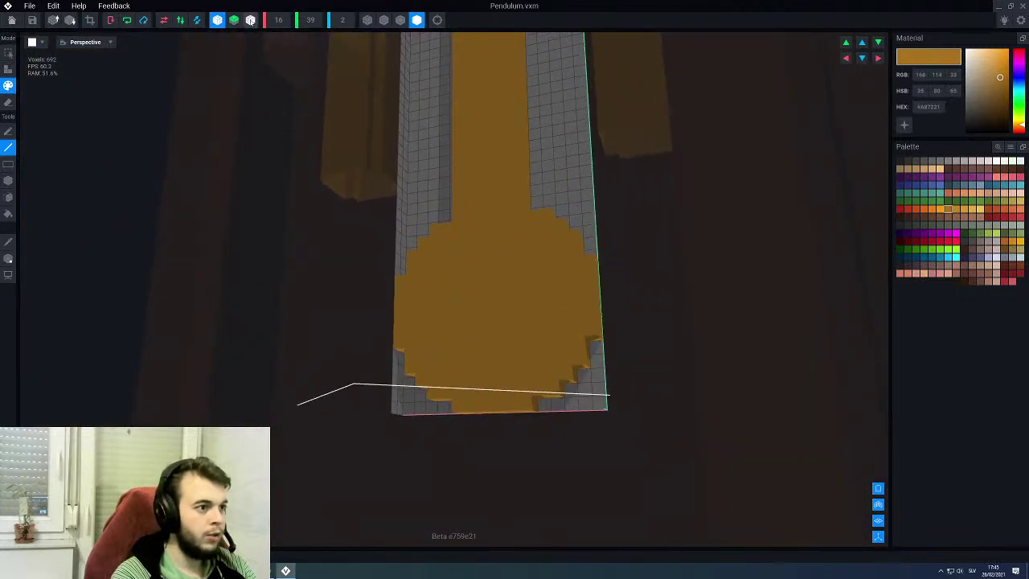
{"action": "scroll", "coordinate": [499, 285], "scroll_direction": "up", "scroll_amount": 5}
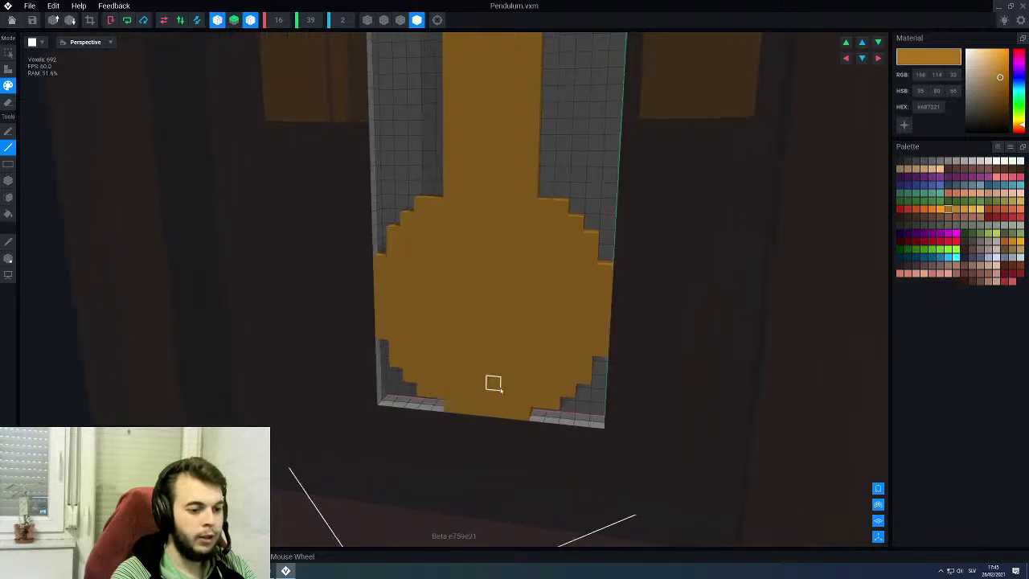
{"action": "left_click_drag", "start_coordinate": [520, 423], "coordinate": [509, 424]}
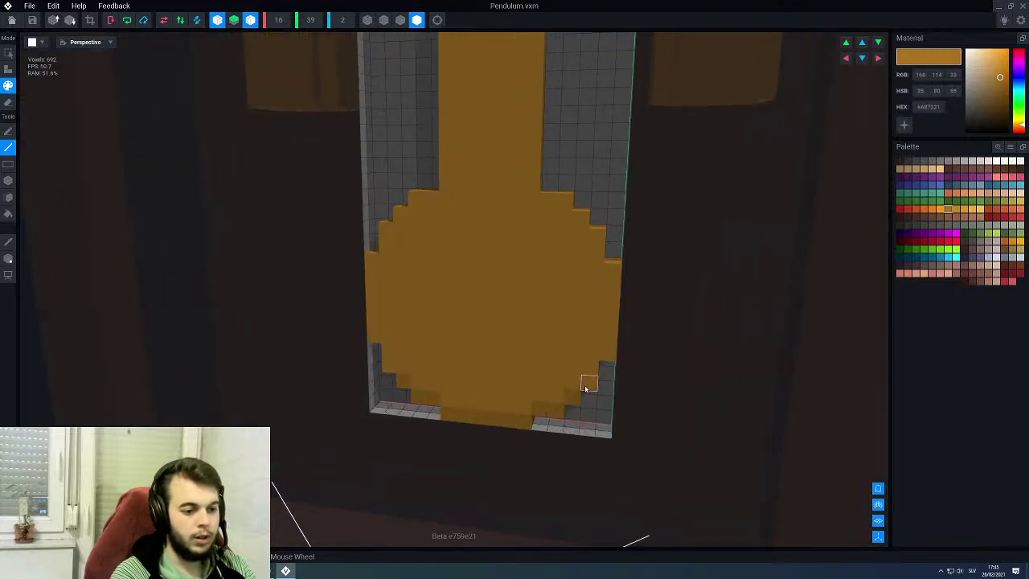
{"action": "right_click_drag", "start_coordinate": [452, 349], "coordinate": [456, 349]}
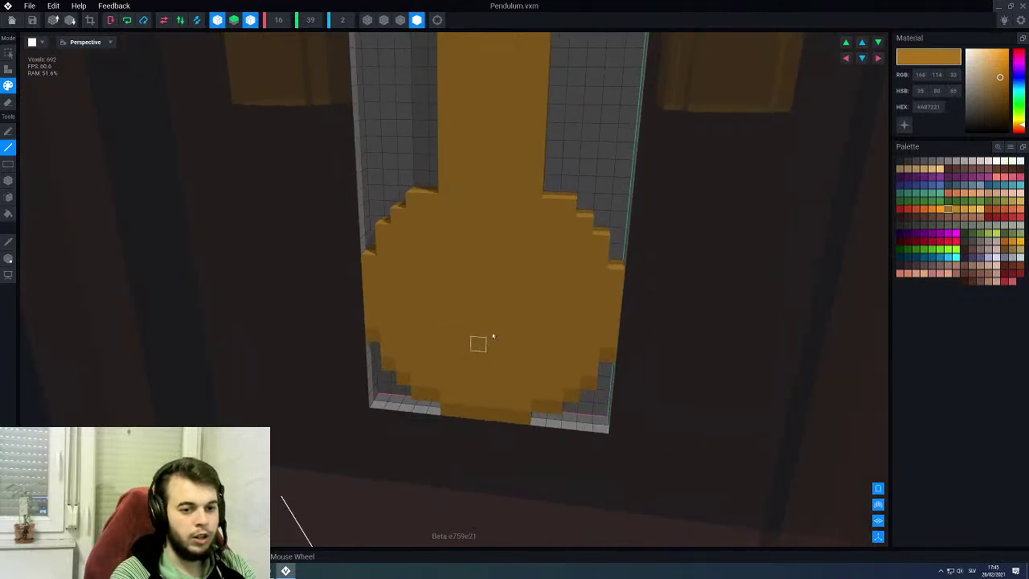
Step: Paint highlights in the lighter gold #D4972E on the upper stepped rim of the pendulum disc and where the rod meets it
{"action": "left_click", "coordinate": [967, 210]}
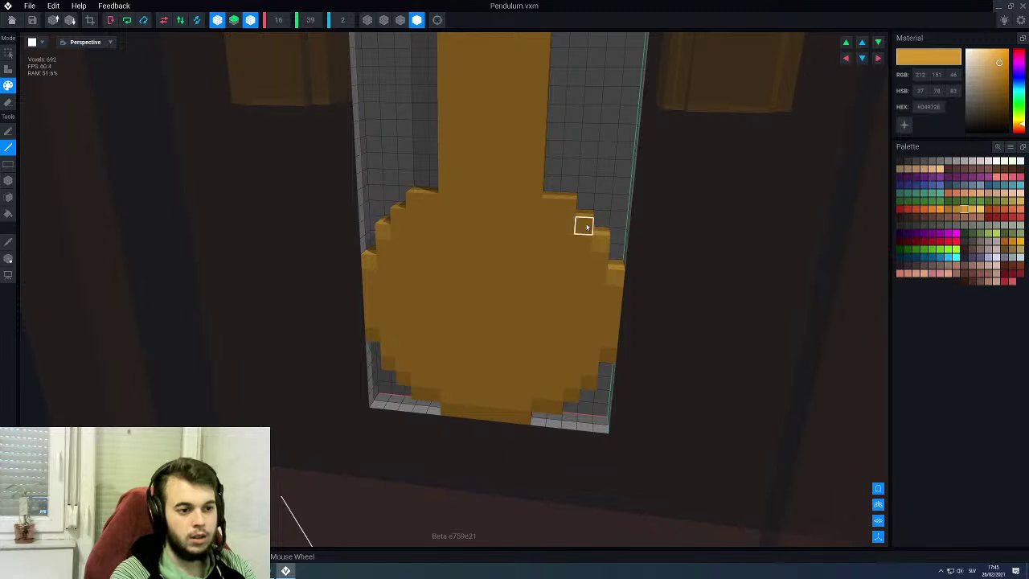
{"action": "scroll", "coordinate": [474, 309], "scroll_direction": "down", "scroll_amount": 2}
{"action": "right_click_drag", "start_coordinate": [475, 309], "coordinate": [518, 231]}
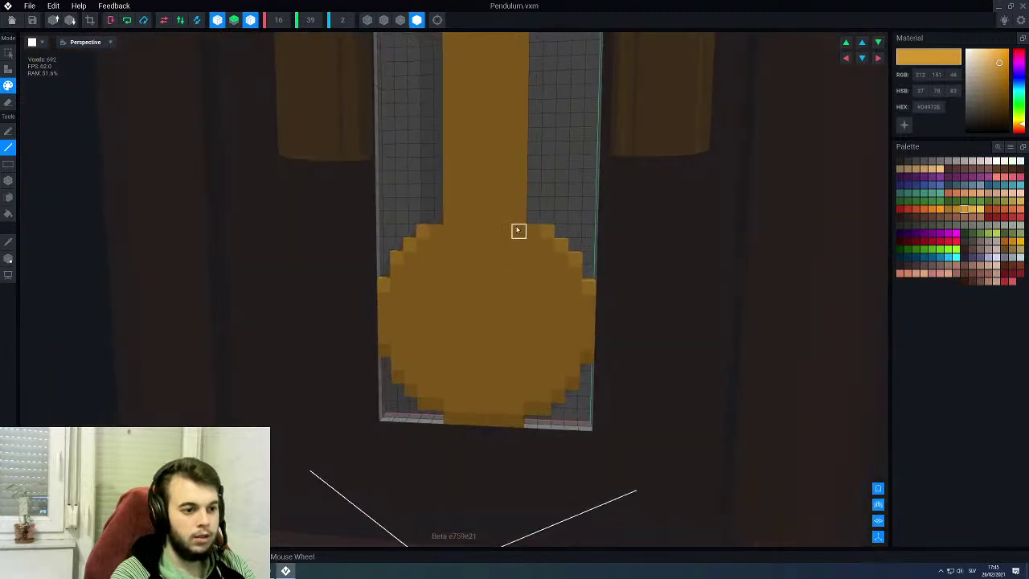
{"action": "left_click_drag", "start_coordinate": [508, 221], "coordinate": [514, 225]}
{"action": "mouse_move", "coordinate": [504, 300]}
{"action": "right_mouse_down"}
{"action": "mouse_move", "coordinate": [540, 299]}
{"action": "mouse_move", "coordinate": [513, 299]}
{"action": "right_mouse_up"}
{"action": "right_click_drag", "start_coordinate": [515, 238], "coordinate": [504, 229]}
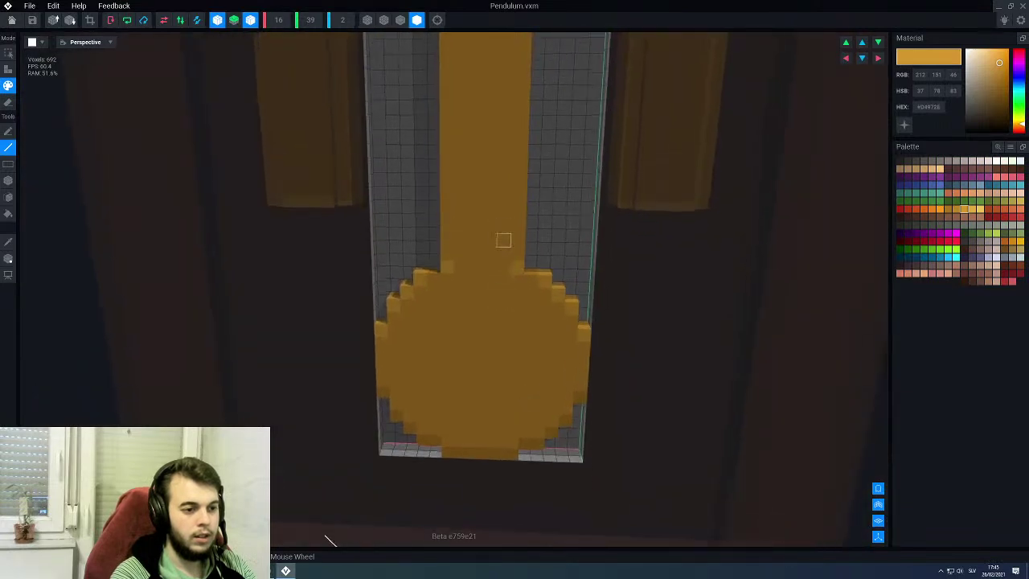
{"action": "scroll", "coordinate": [504, 258], "scroll_direction": "down", "scroll_amount": 3}
{"action": "right_click_drag", "start_coordinate": [503, 266], "coordinate": [499, 273]}
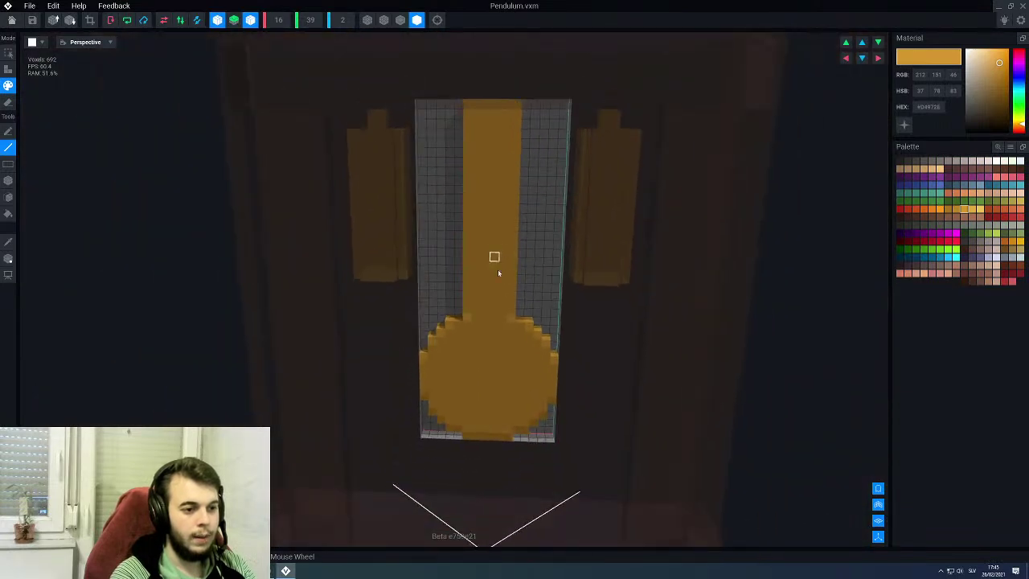
Step: Erase a two-voxel-wide slot through the centre of the pendulum rod, from its top down to the disc, using the box tool
{"action": "left_click", "coordinate": [534, 425], "text": "alt"}
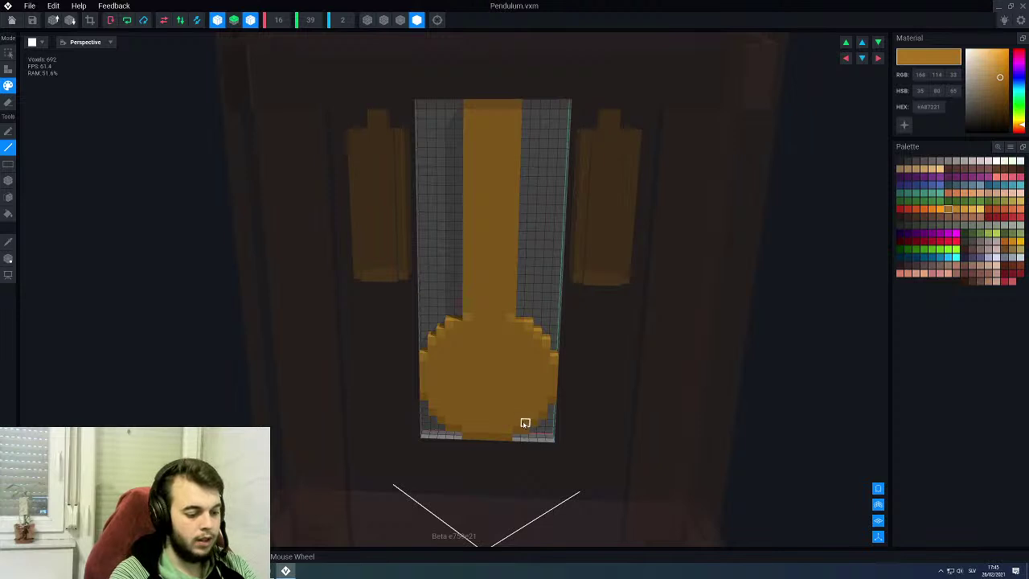
{"action": "key", "text": "a"}
{"action": "scroll", "coordinate": [493, 317], "scroll_direction": "up", "scroll_amount": 2}
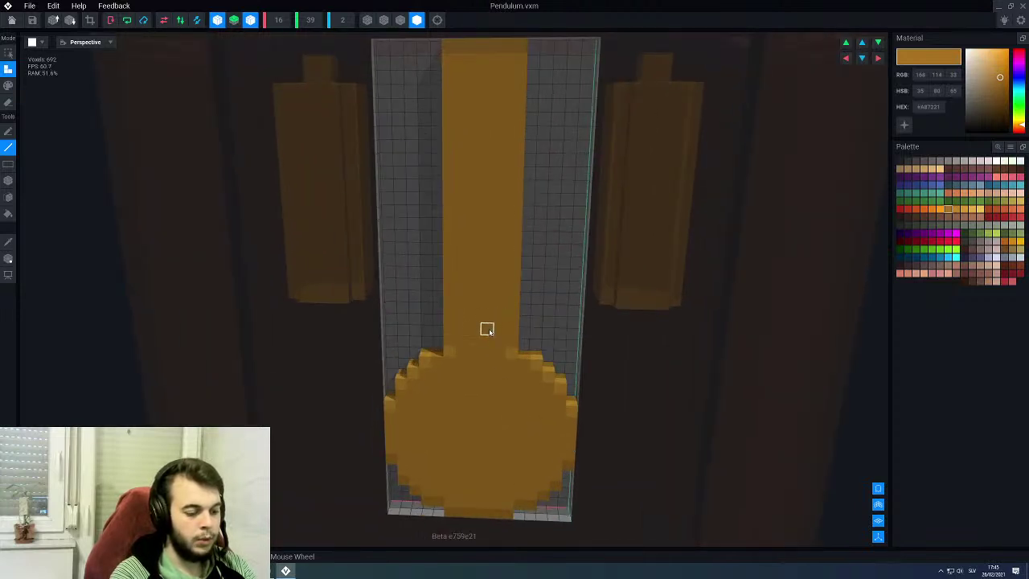
{"action": "key", "text": "p"}
{"action": "key", "text": "b"}
{"action": "left_click_drag", "start_coordinate": [486, 320], "coordinate": [473, 41]}
{"action": "right_click_drag", "start_coordinate": [465, 254], "coordinate": [463, 254]}
{"action": "scroll", "coordinate": [483, 384], "scroll_direction": "down", "scroll_amount": 2}
{"action": "right_click_drag", "start_coordinate": [482, 383], "coordinate": [494, 404]}
Step: Paint a ring on the pendulum disc's front face in the darker gold #A87221 with the line tool
{"action": "scroll", "coordinate": [493, 404], "scroll_direction": "up", "scroll_amount": 3}
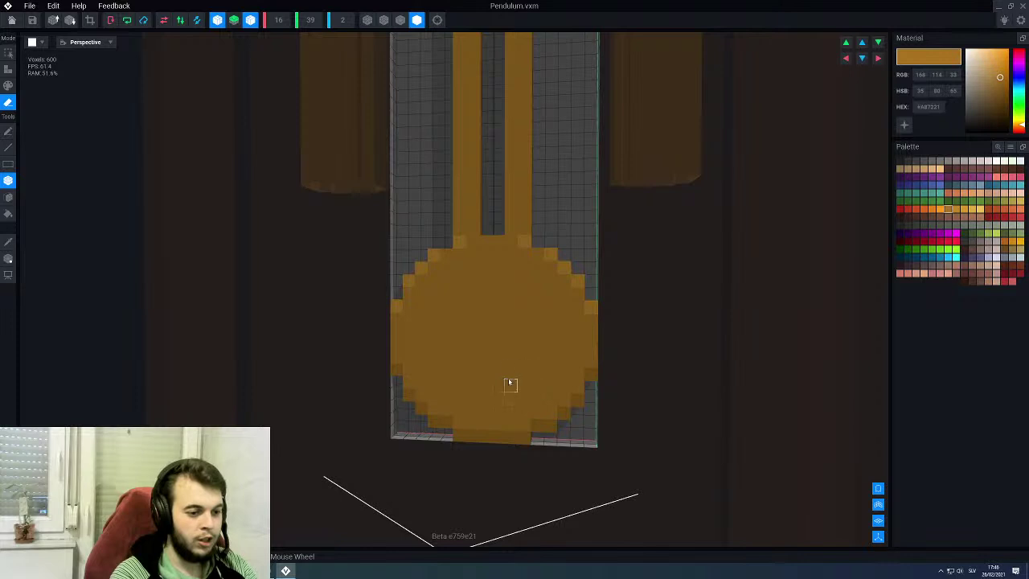
{"action": "left_click_drag", "start_coordinate": [508, 388], "coordinate": [497, 387]}
{"action": "key", "text": "ctrl+z"}
{"action": "key", "text": "p"}
{"action": "key", "text": "l"}
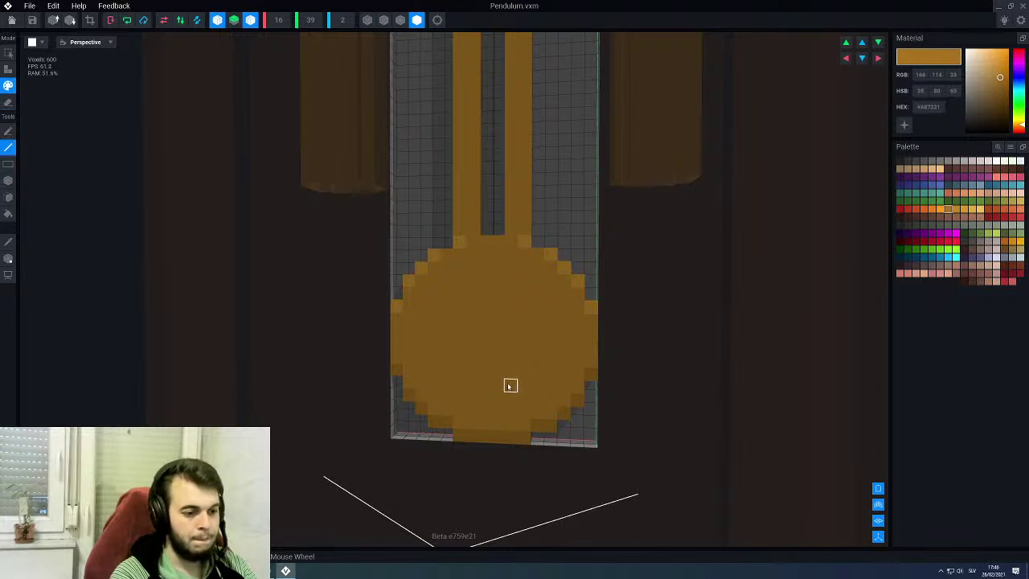
{"action": "right_click_drag", "start_coordinate": [484, 384], "coordinate": [486, 384]}
{"action": "left_click_drag", "start_coordinate": [525, 374], "coordinate": [531, 375]}
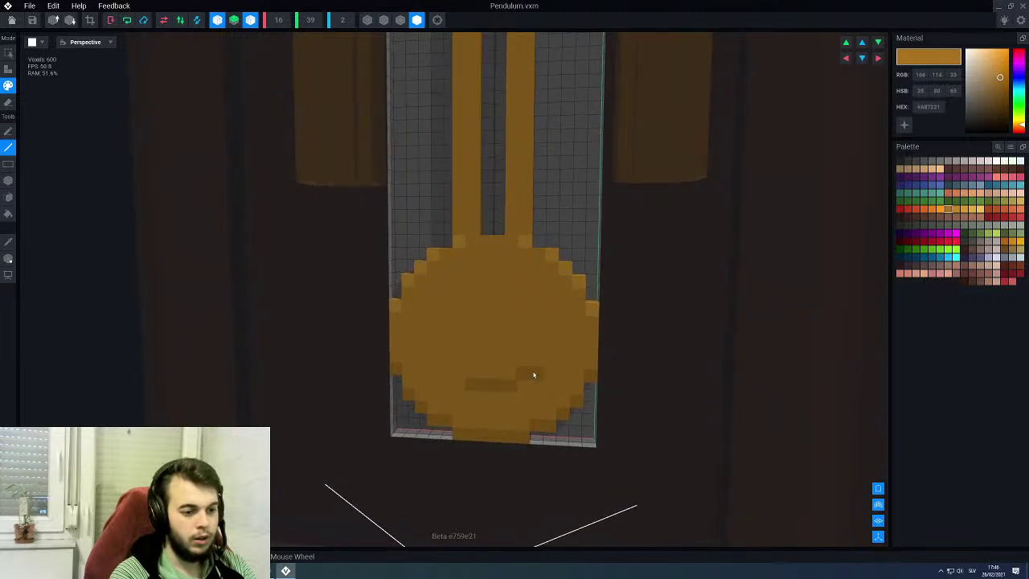
{"action": "mouse_move", "coordinate": [523, 377]}
{"action": "left_mouse_down"}
{"action": "mouse_move", "coordinate": [540, 361]}
{"action": "mouse_move", "coordinate": [539, 320]}
{"action": "mouse_move", "coordinate": [484, 302]}
{"action": "left_mouse_up"}
{"action": "left_click", "coordinate": [524, 308]}
{"action": "scroll", "coordinate": [493, 346], "scroll_direction": "down", "scroll_amount": 2}
{"action": "scroll", "coordinate": [495, 346], "scroll_direction": "down", "scroll_amount": 1}
{"action": "right_click_drag", "start_coordinate": [503, 340], "coordinate": [502, 339]}
{"action": "scroll", "coordinate": [503, 341], "scroll_direction": "up", "scroll_amount": 3}
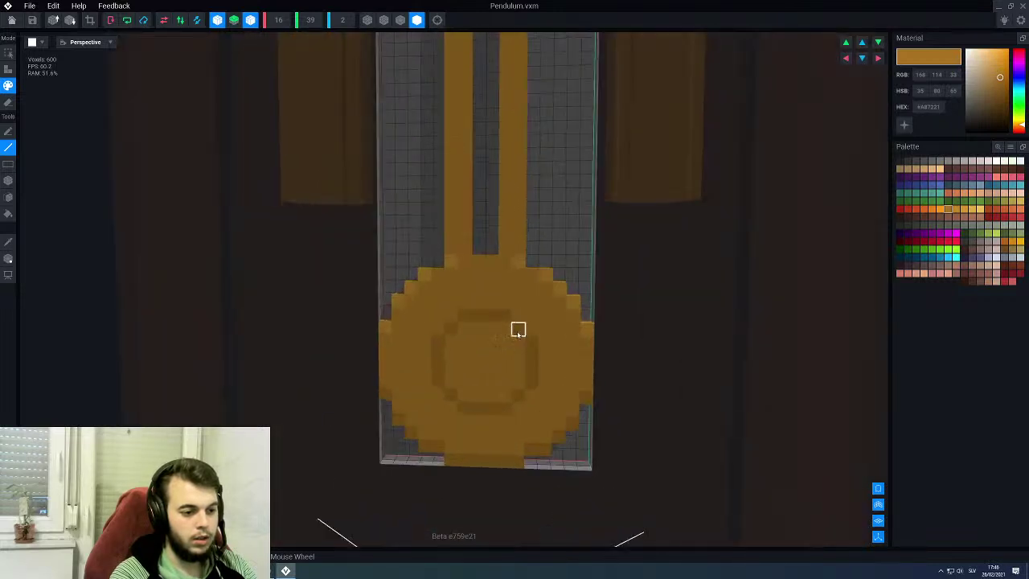
Step: Recolour the lower part of the disc's ring in the lighter gold #D4972E as a highlight
{"action": "left_click", "coordinate": [558, 296], "text": "alt"}
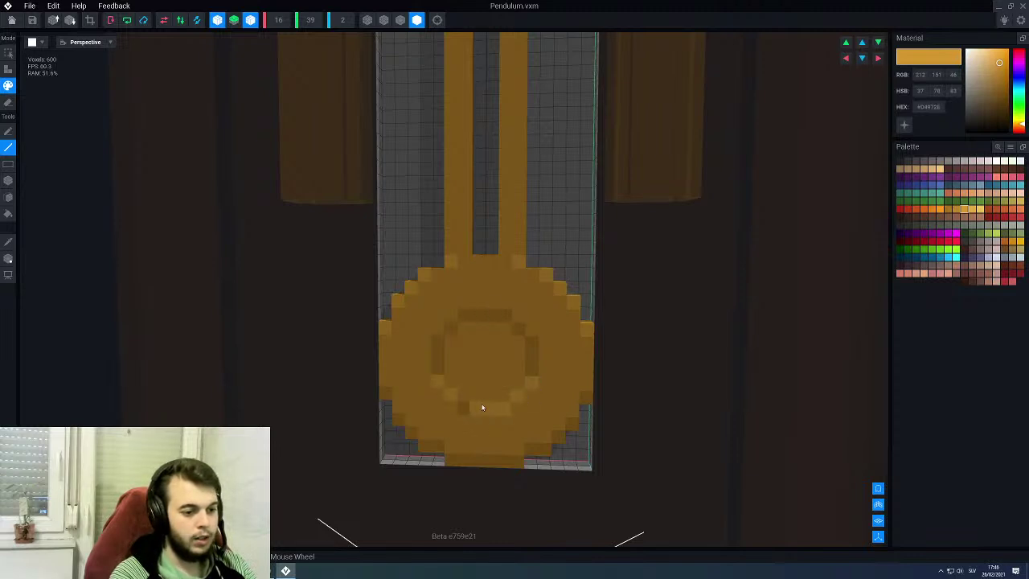
{"action": "scroll", "coordinate": [482, 408], "scroll_direction": "down", "scroll_amount": 3}
{"action": "scroll", "coordinate": [494, 382], "scroll_direction": "up", "scroll_amount": 2}
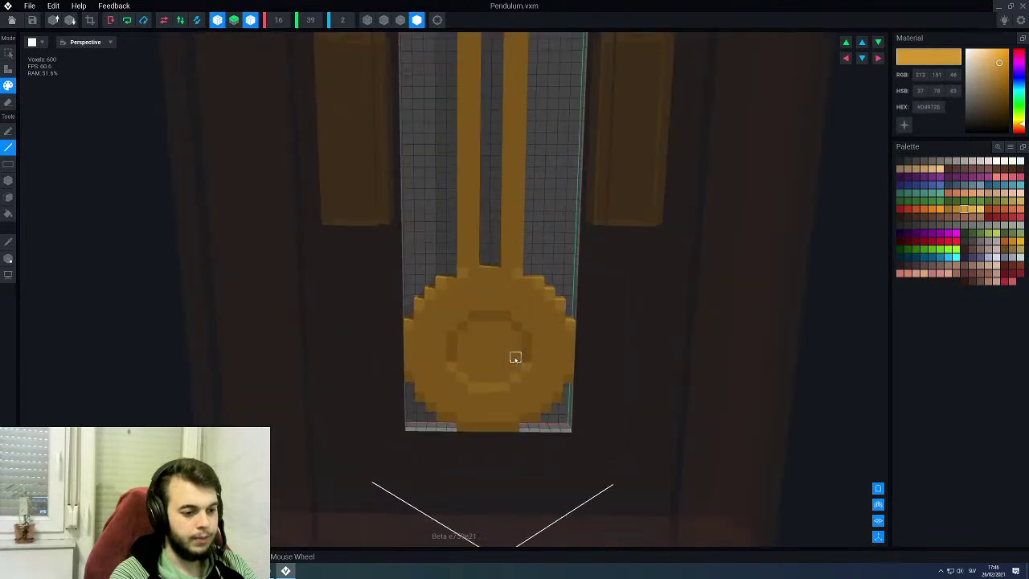
{"action": "scroll", "coordinate": [480, 361], "scroll_direction": "down", "scroll_amount": 4}
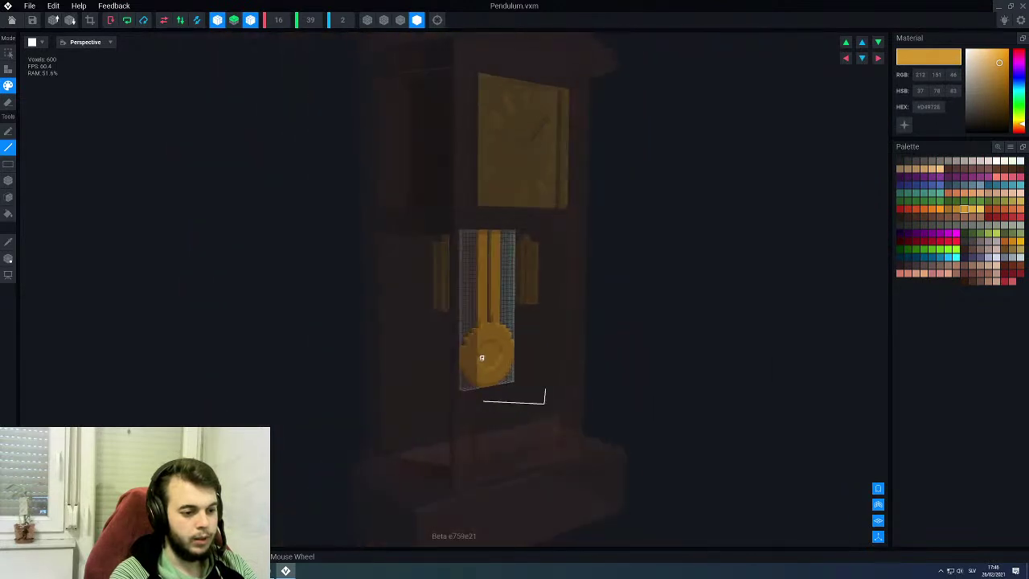
{"action": "scroll", "coordinate": [483, 357], "scroll_direction": "up", "scroll_amount": 3}
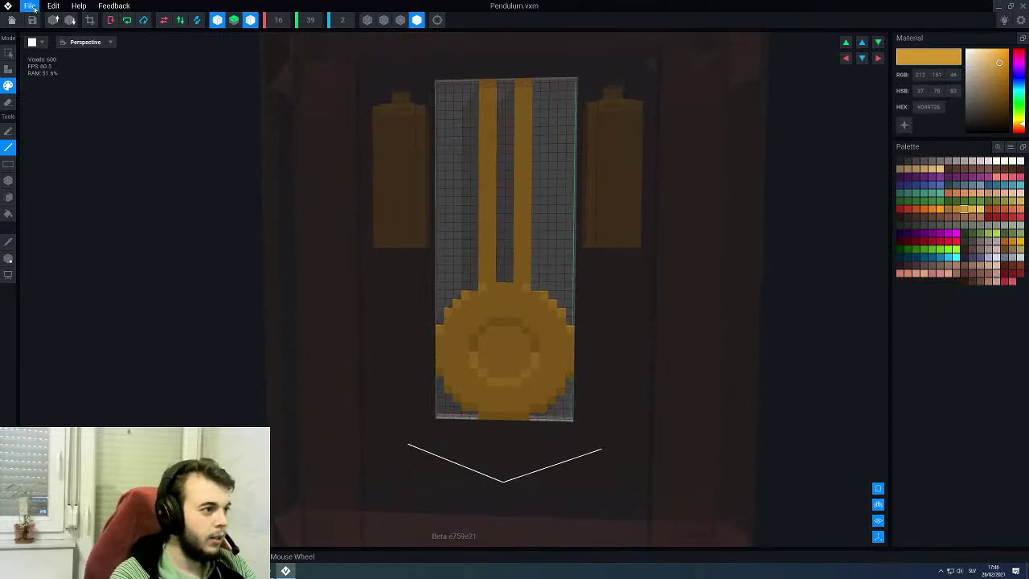
Step: Paint lighter gold #D4972E bands across both pendulum rods, then save the model and return to the Clock Cabinet scene
{"action": "right_click_drag", "start_coordinate": [515, 293], "coordinate": [527, 288]}
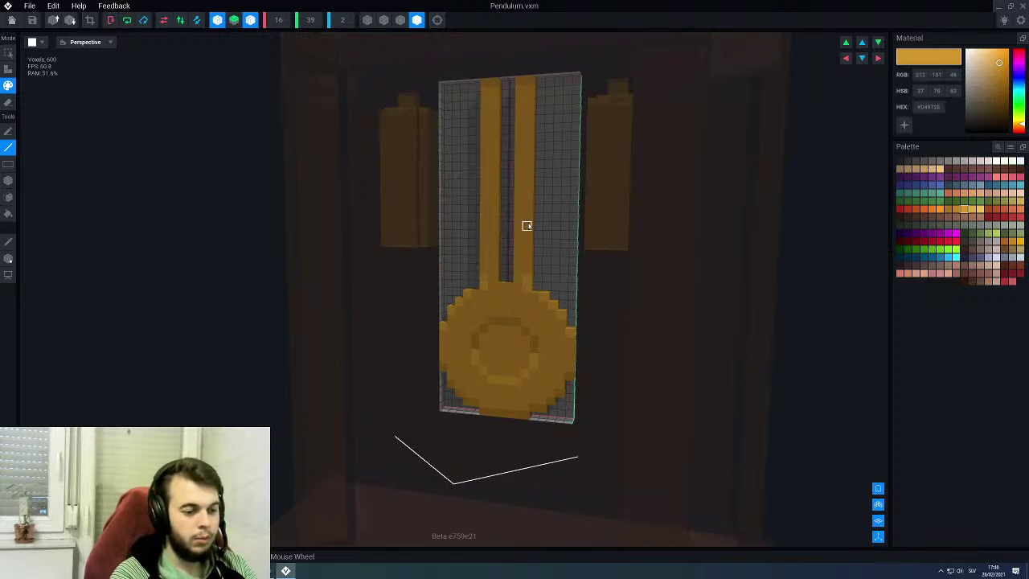
{"action": "middle_click_drag", "start_coordinate": [528, 145], "coordinate": [386, 254]}
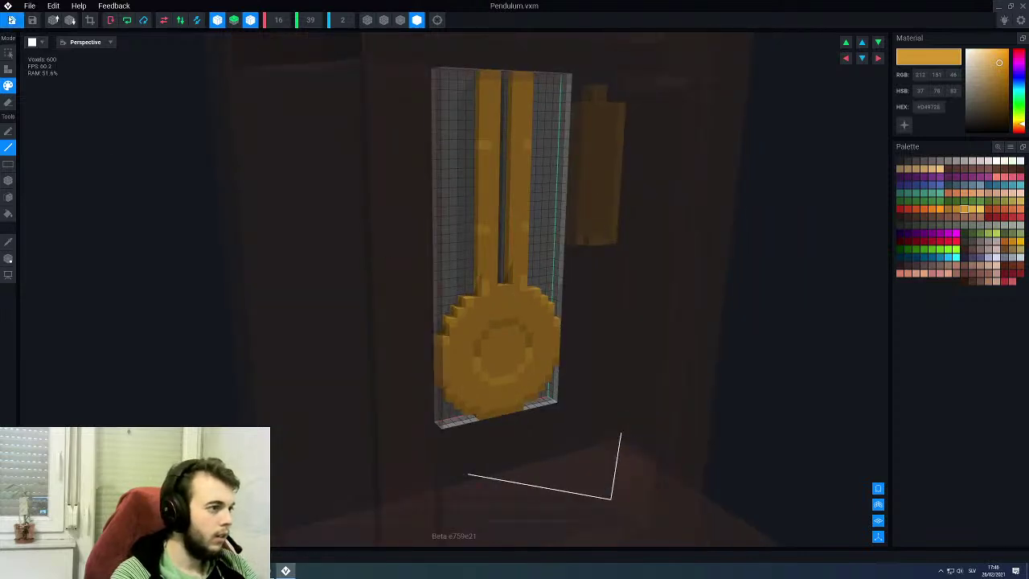
{"action": "left_click", "coordinate": [12, 20]}
{"action": "key", "text": "Return"}
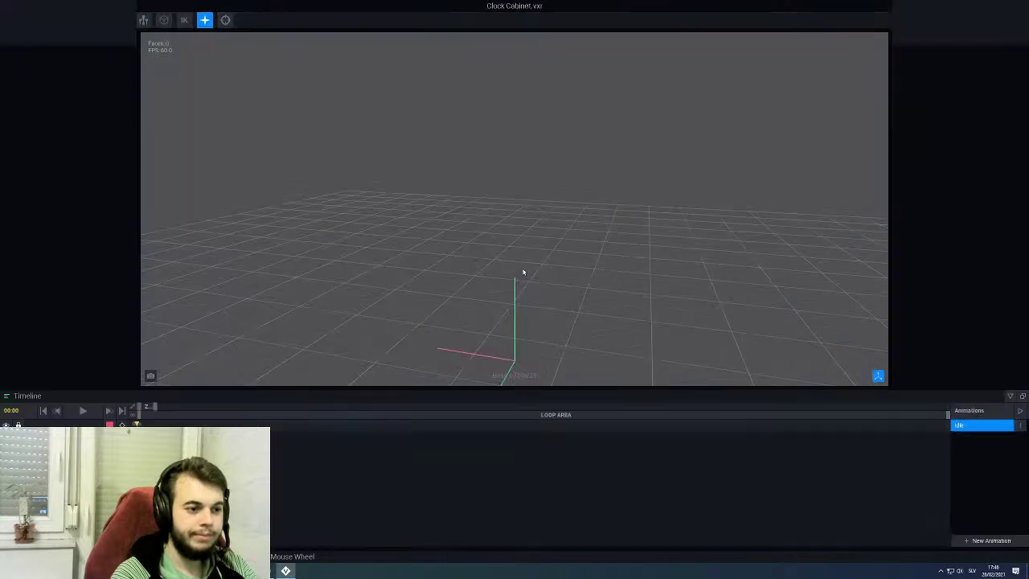
Step: Open the Weight model of W1 for voxel editing and bring its lower body into view
{"action": "middle_click_drag", "start_coordinate": [516, 246], "coordinate": [527, 247]}
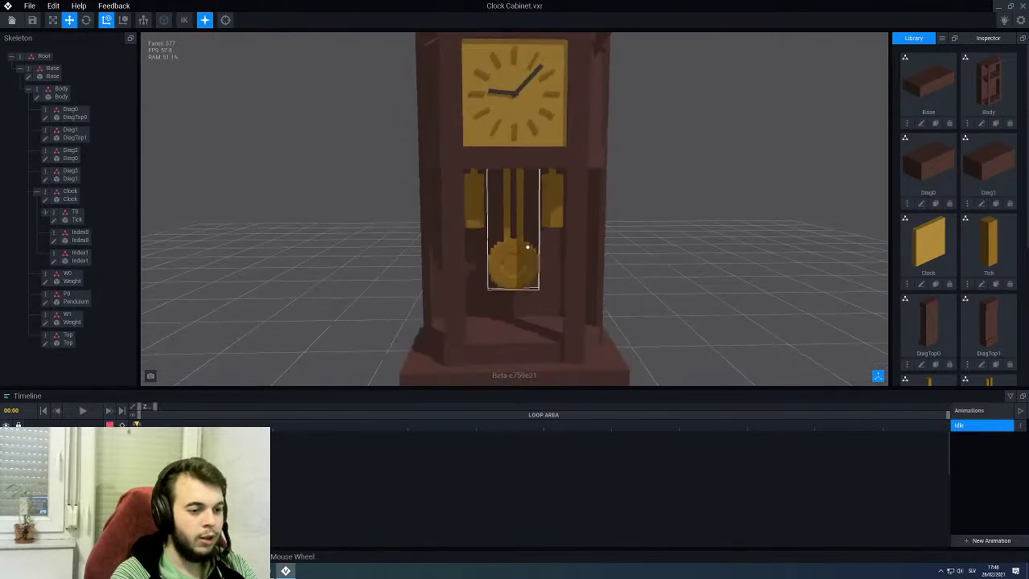
{"action": "left_click", "coordinate": [549, 203]}
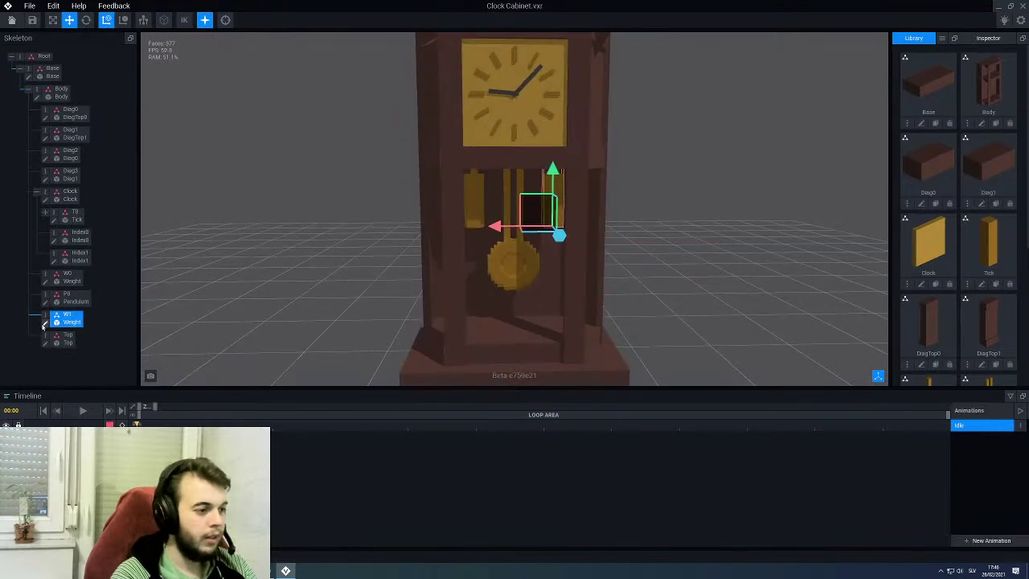
{"action": "left_click", "coordinate": [45, 324]}
{"action": "right_click_drag", "start_coordinate": [46, 324], "coordinate": [30, 317]}
{"action": "middle_click_drag", "start_coordinate": [380, 362], "coordinate": [436, 343]}
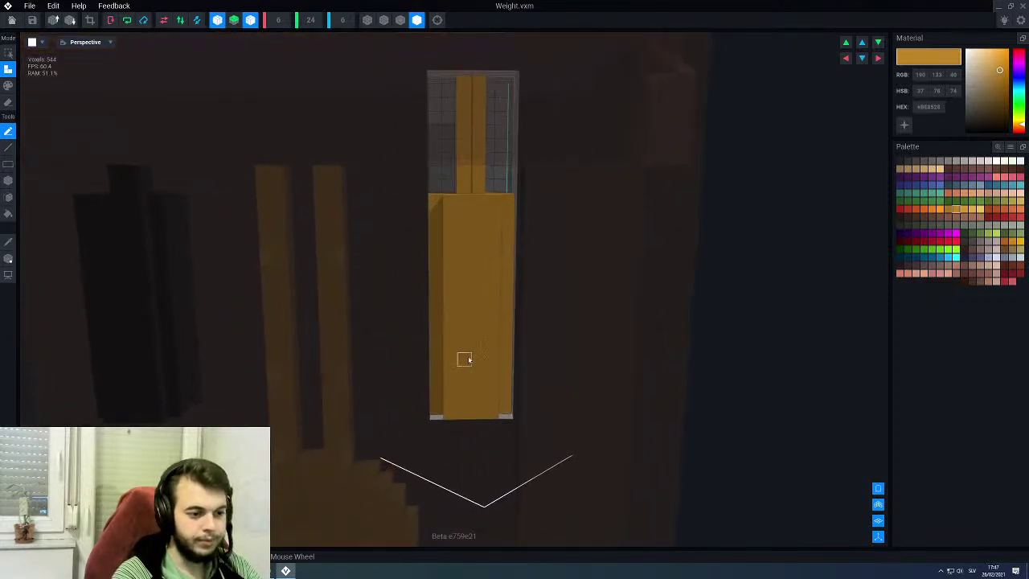
{"action": "right_click_drag", "start_coordinate": [471, 360], "coordinate": [466, 360]}
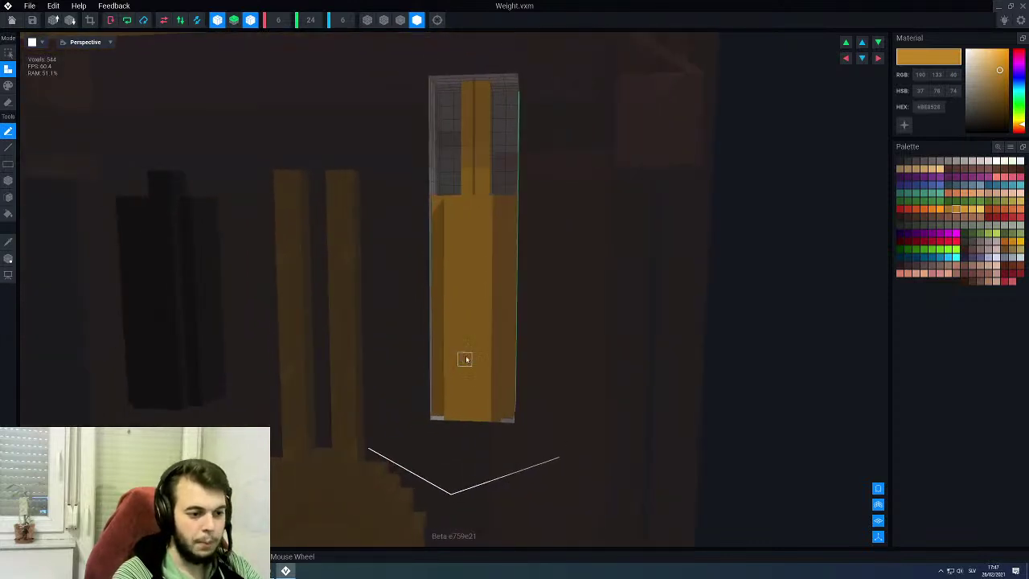
Step: Paint the whole underside of the weight in the darker gold #A87221 with the face tool
{"action": "left_click", "coordinate": [948, 211]}
{"action": "key", "text": "p"}
{"action": "key", "text": "l"}
{"action": "right_click_drag", "start_coordinate": [481, 347], "coordinate": [487, 344]}
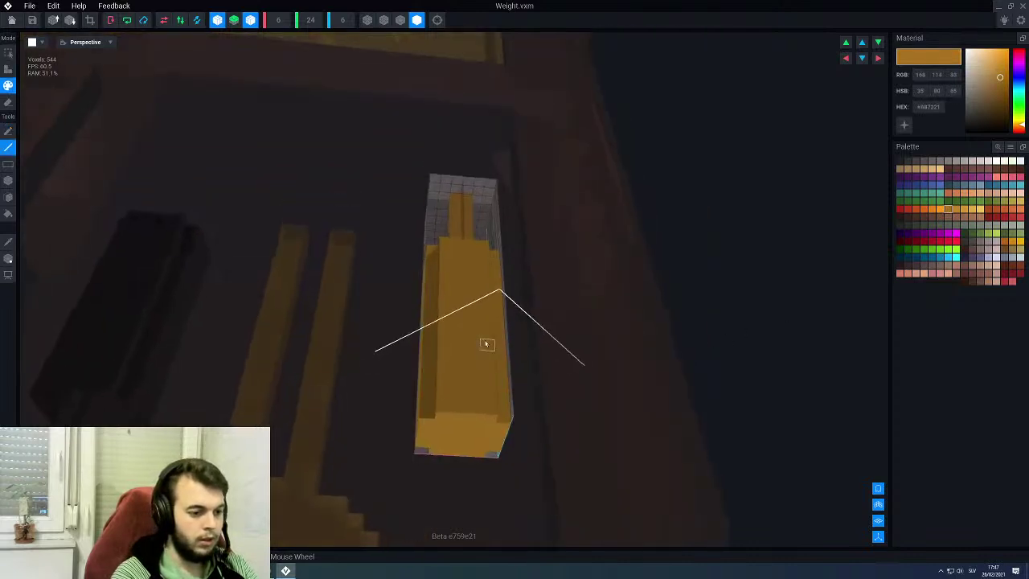
{"action": "key", "text": "f"}
{"action": "left_click", "coordinate": [457, 426]}
Step: Add stepped corner shading in the darker gold #A87221 just above the weight's bottom edge with the line tool
{"action": "right_click_drag", "start_coordinate": [458, 422], "coordinate": [436, 391]}
{"action": "scroll", "coordinate": [440, 410], "scroll_direction": "up", "scroll_amount": 3}
{"action": "scroll", "coordinate": [436, 391], "scroll_direction": "up", "scroll_amount": 3}
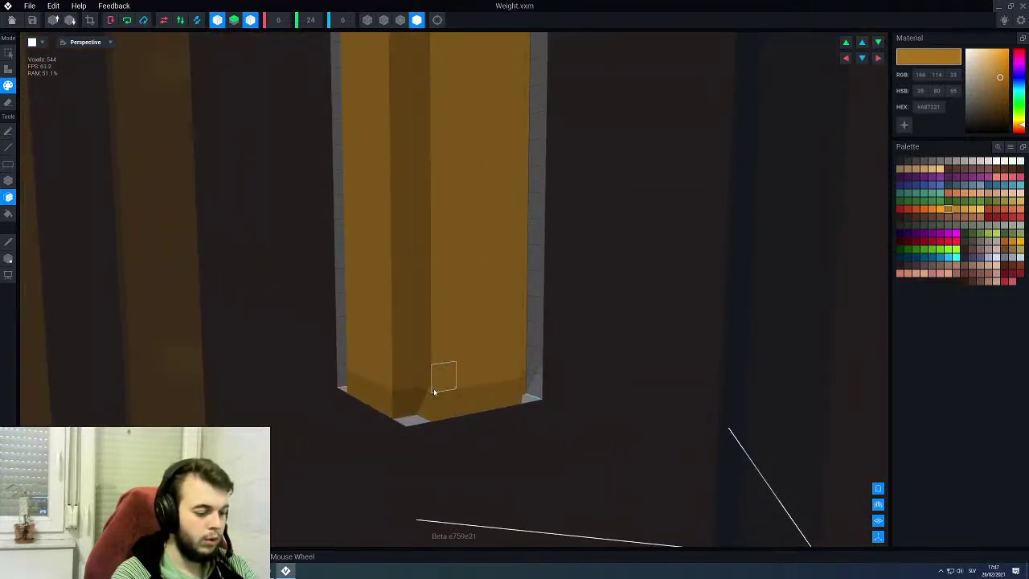
{"action": "key", "text": "l"}
{"action": "middle_click_drag", "start_coordinate": [402, 372], "coordinate": [723, 270]}
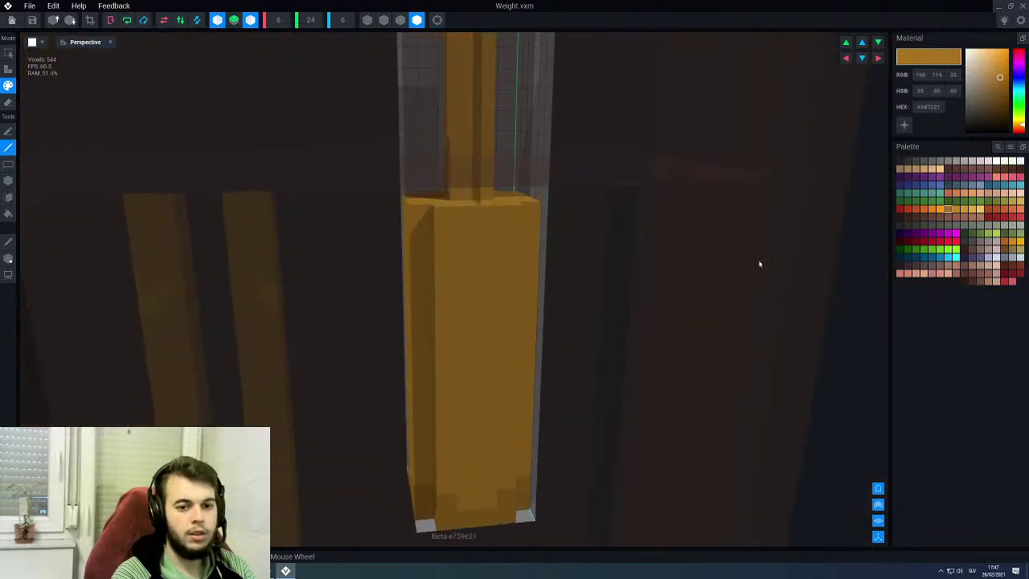
Step: Hide the surrounding clock parts and paint the top of the weight's body with stepped corners in the lighter gold #D4972E
{"action": "left_click", "coordinate": [964, 210]}
{"action": "middle_click_drag", "start_coordinate": [491, 241], "coordinate": [522, 274]}
{"action": "left_click", "coordinate": [879, 488]}
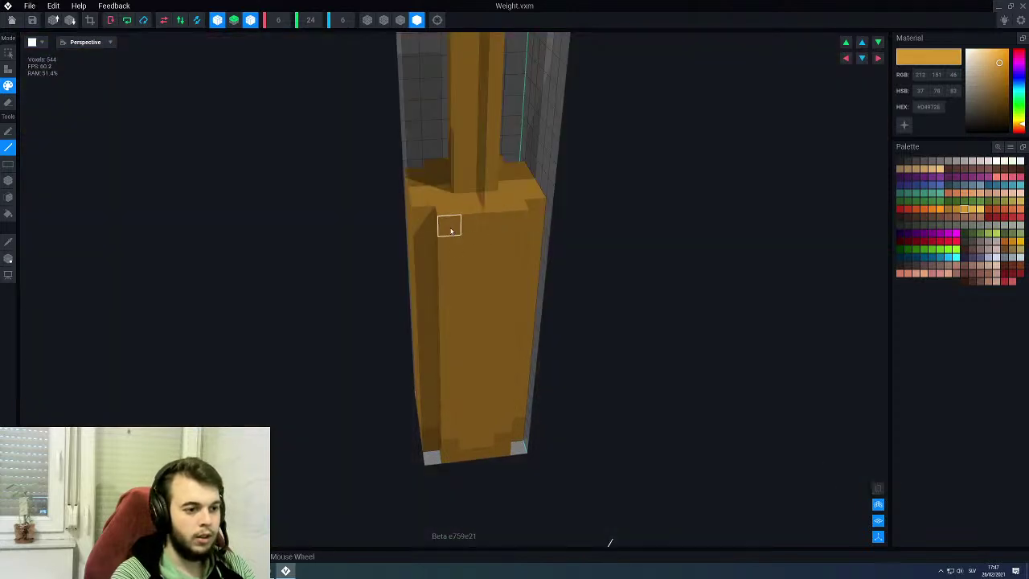
{"action": "key", "text": "f"}
{"action": "left_click", "coordinate": [464, 202]}
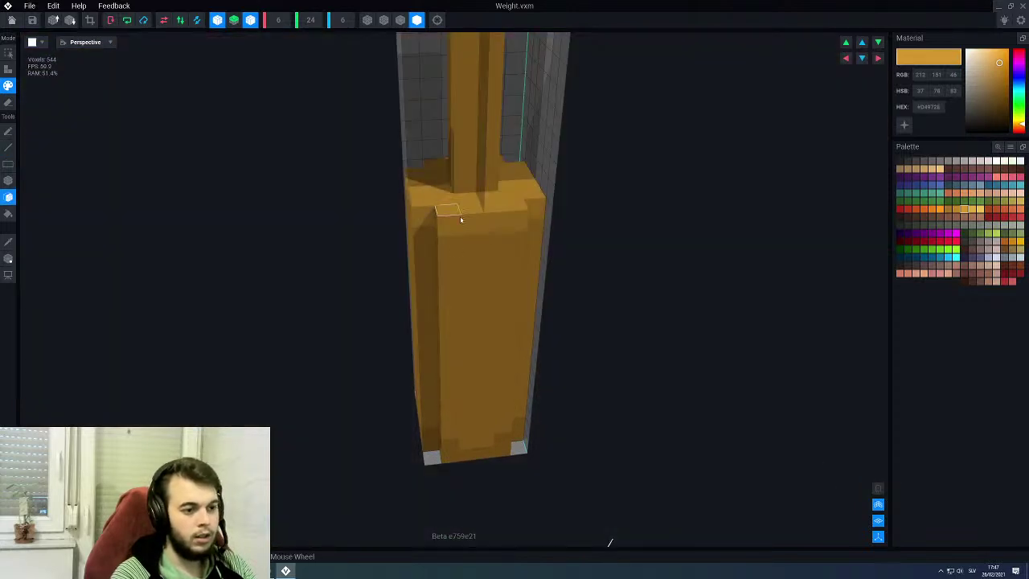
{"action": "key", "text": "l"}
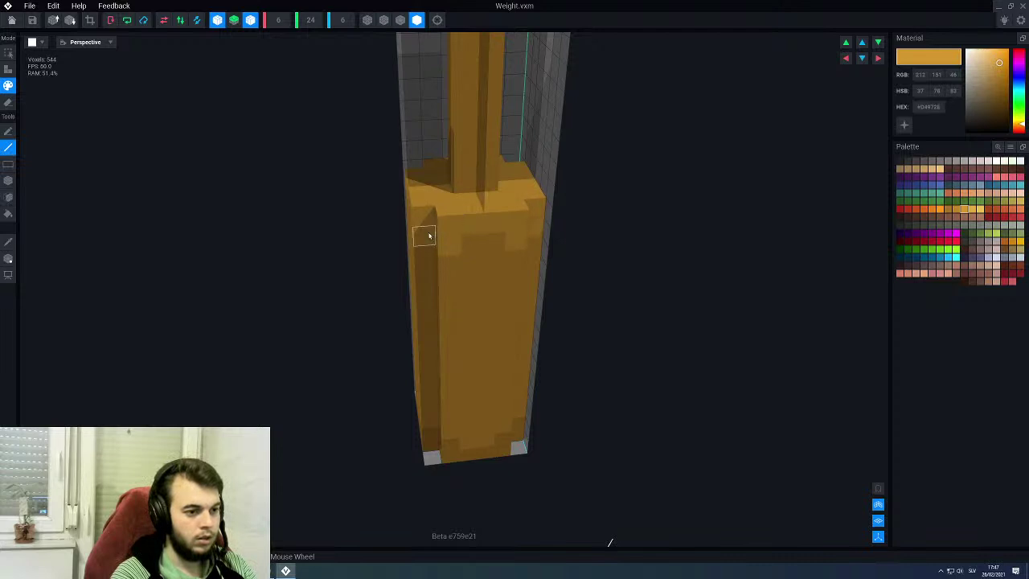
Step: Shade the weight's narrow upper stem with bands of the darker gold #A87221 using the line tool
{"action": "scroll", "coordinate": [451, 303], "scroll_direction": "down", "scroll_amount": 3}
{"action": "right_click_drag", "start_coordinate": [451, 302], "coordinate": [451, 299]}
{"action": "left_click", "coordinate": [424, 378], "text": "alt"}
{"action": "middle_click_drag", "start_coordinate": [429, 272], "coordinate": [435, 275]}
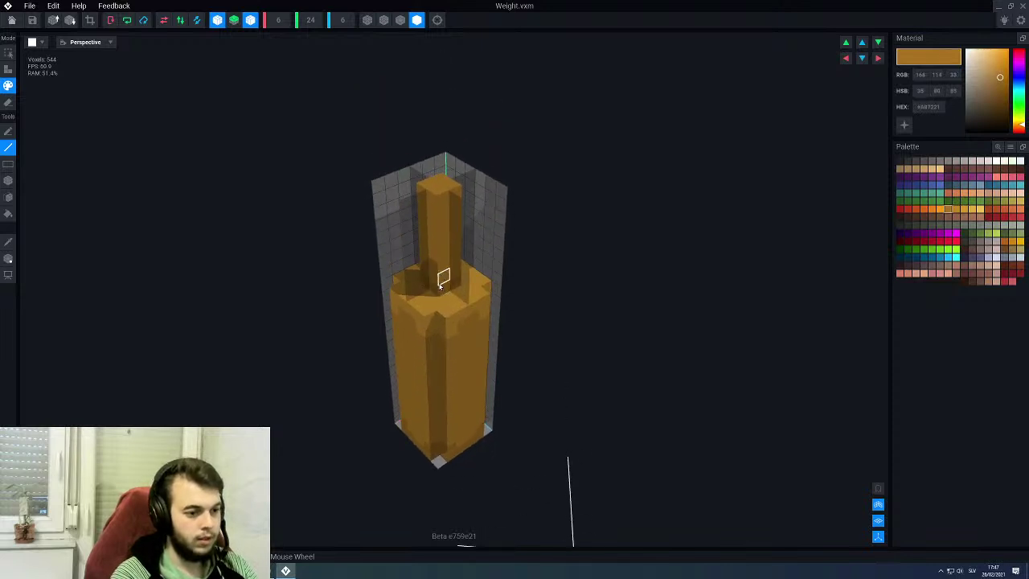
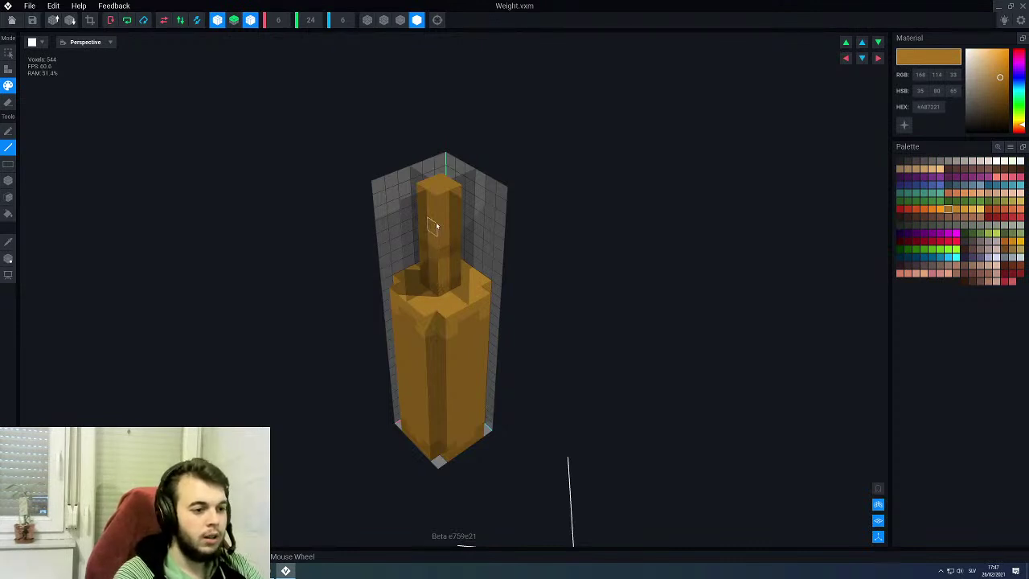
{"action": "right_click_drag", "start_coordinate": [439, 213], "coordinate": [444, 295]}
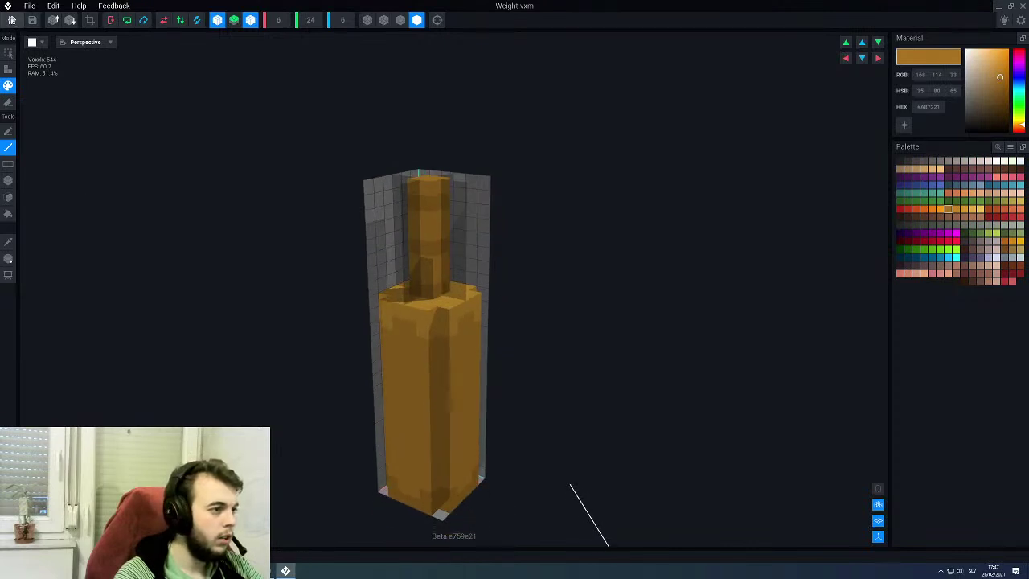
Step: Check the shaded weight from several angles, save the changes to Weight.vxm and return to the Clock Cabinet scene
{"action": "left_click", "coordinate": [11, 20]}
{"action": "left_click", "coordinate": [586, 186]}
{"action": "right_click_drag", "start_coordinate": [436, 287], "coordinate": [441, 362]}
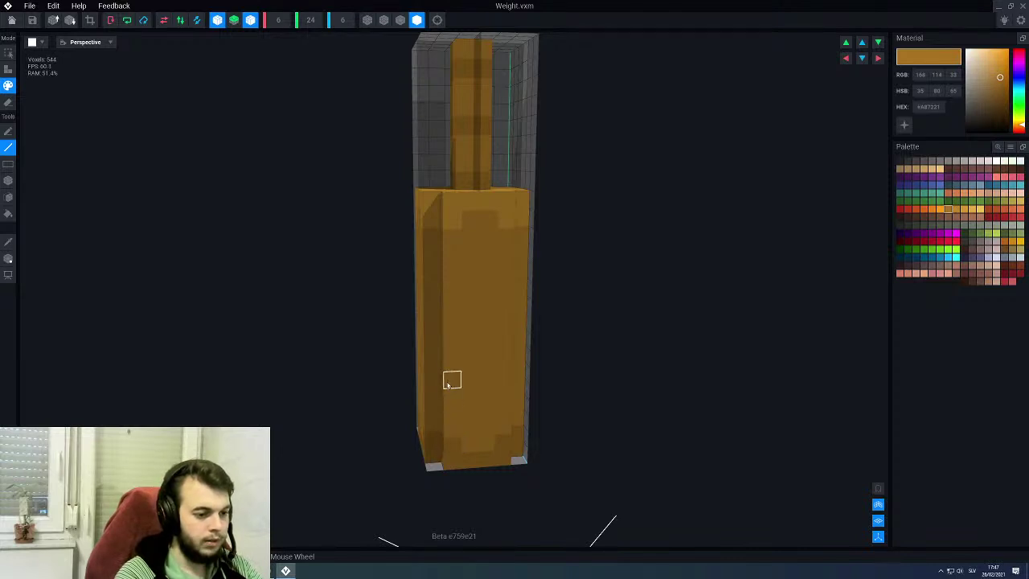
{"action": "right_click_drag", "start_coordinate": [434, 406], "coordinate": [434, 384]}
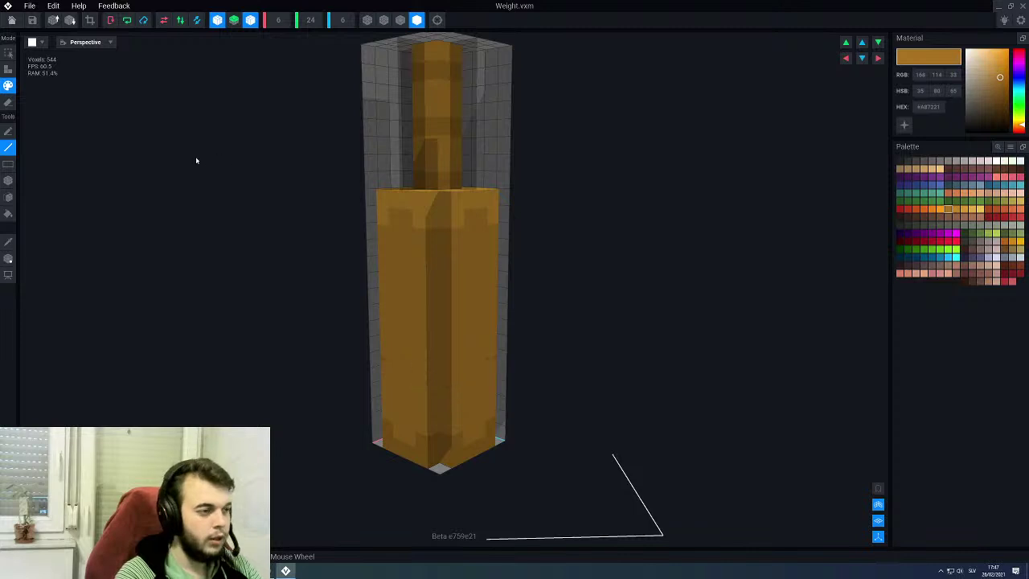
{"action": "left_click", "coordinate": [10, 21]}
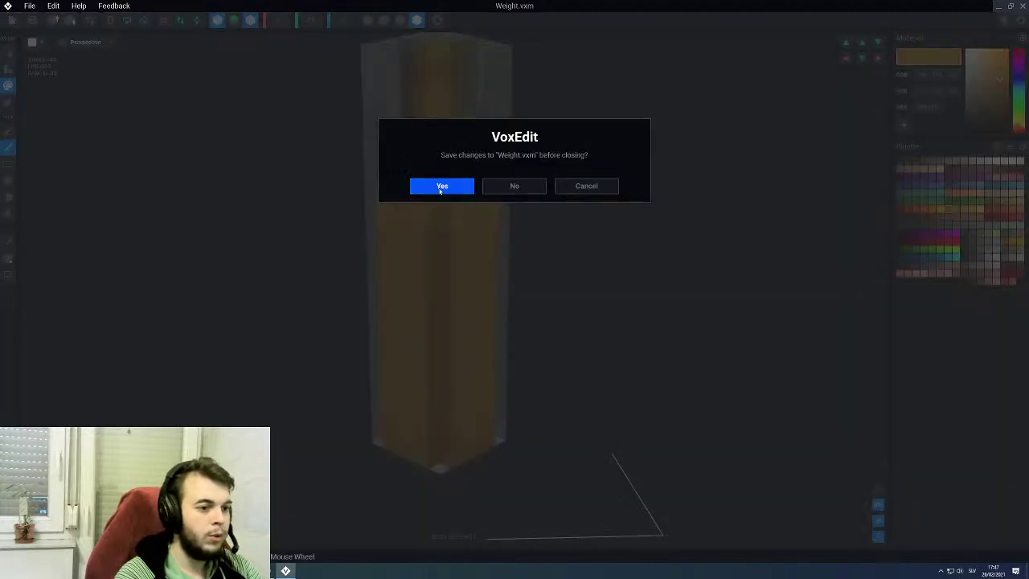
{"action": "left_click", "coordinate": [442, 186]}
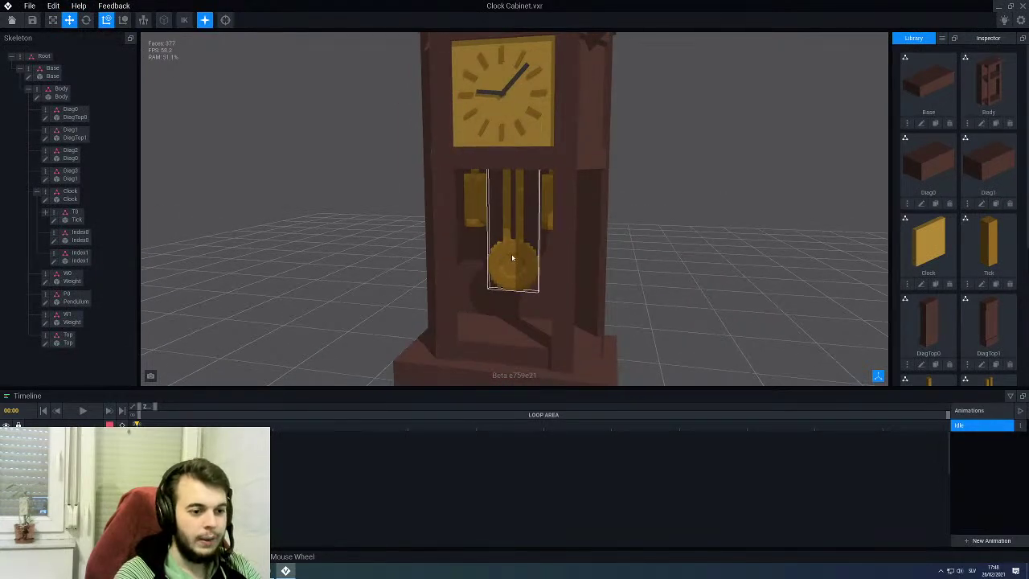
{"action": "scroll", "coordinate": [511, 258], "scroll_direction": "down", "scroll_amount": 3}
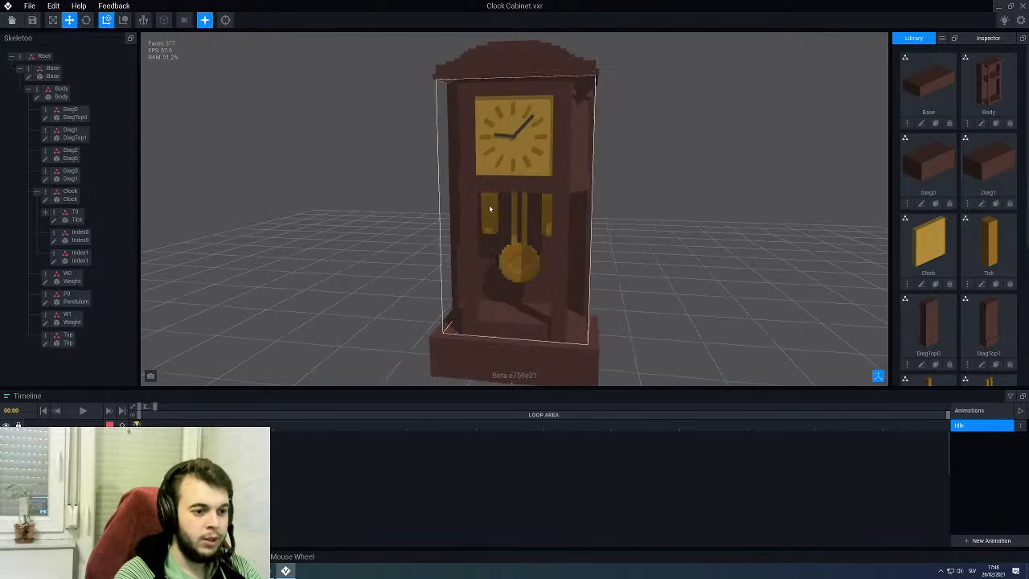
Step: Open the Clock model for editing from the skeleton and frame the clock face from the front
{"action": "scroll", "coordinate": [507, 267], "scroll_direction": "up", "scroll_amount": 2}
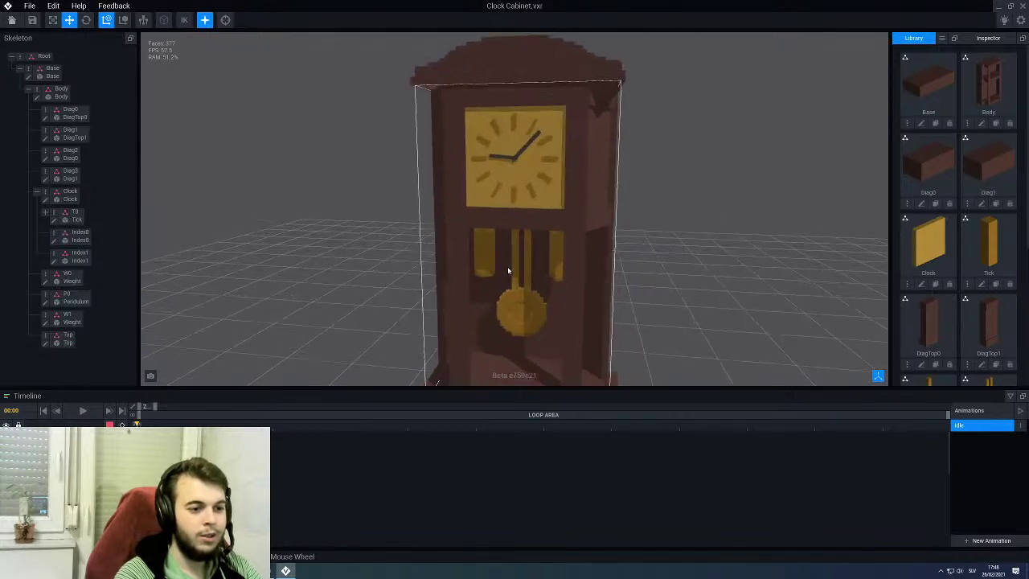
{"action": "left_click", "coordinate": [519, 176]}
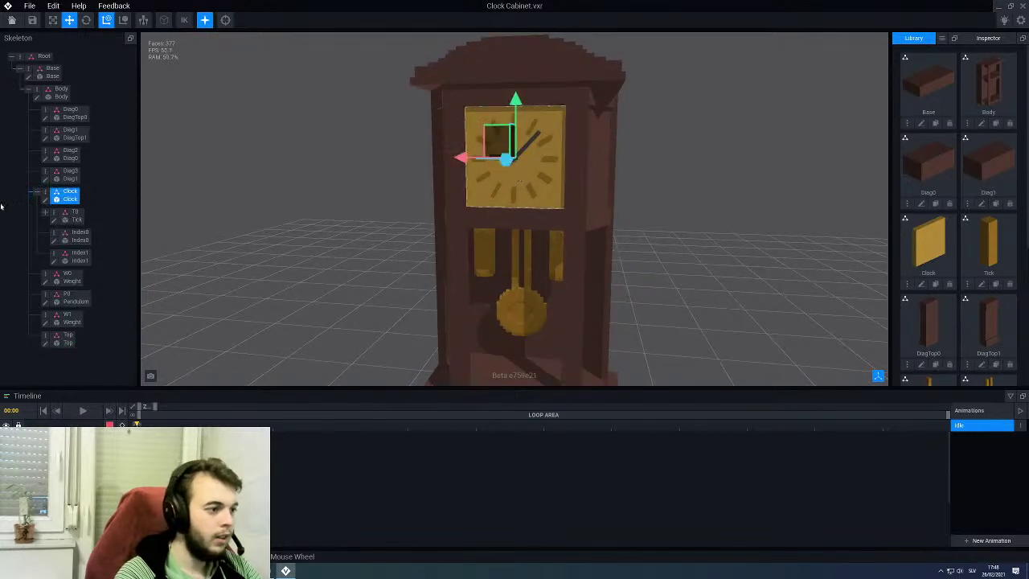
{"action": "left_click", "coordinate": [45, 201]}
{"action": "right_click_drag", "start_coordinate": [393, 222], "coordinate": [547, 233]}
{"action": "left_click", "coordinate": [878, 489]}
{"action": "right_click_drag", "start_coordinate": [354, 287], "coordinate": [560, 212]}
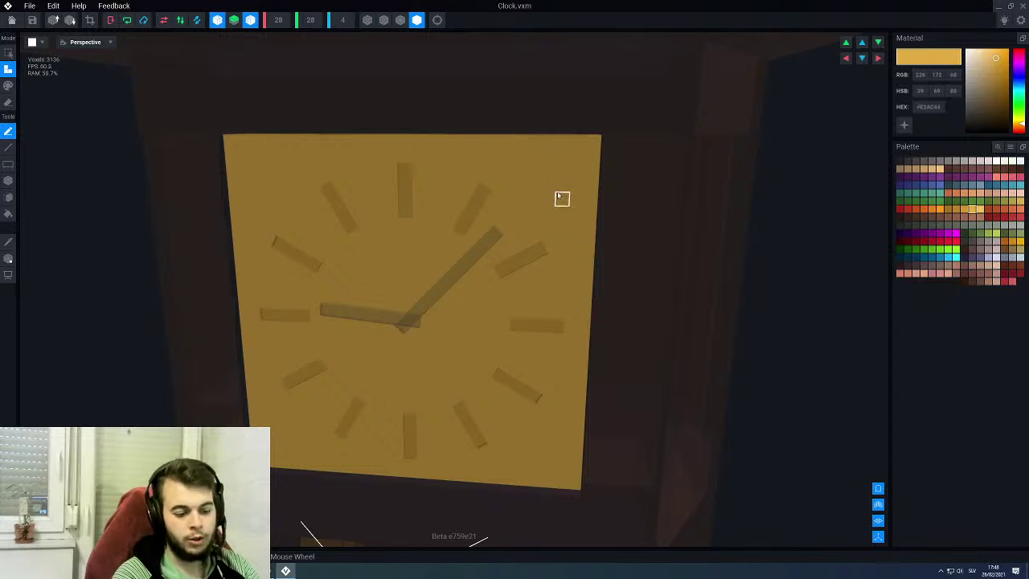
Step: Set up line painting in gold #D4972E, mirrored across the X and Y axes instead of X and Z
{"action": "left_click", "coordinate": [965, 211]}
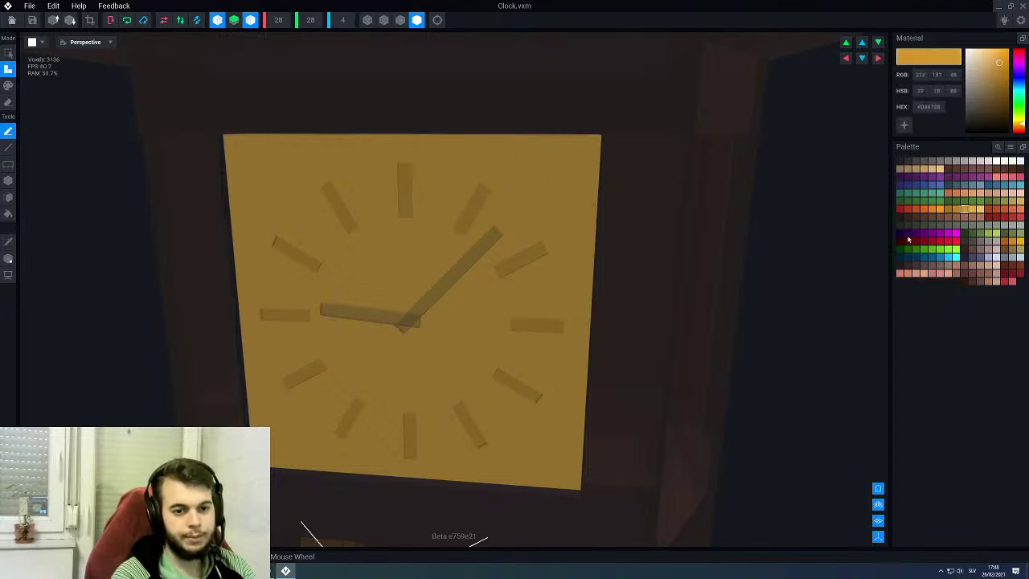
{"action": "key", "text": "p"}
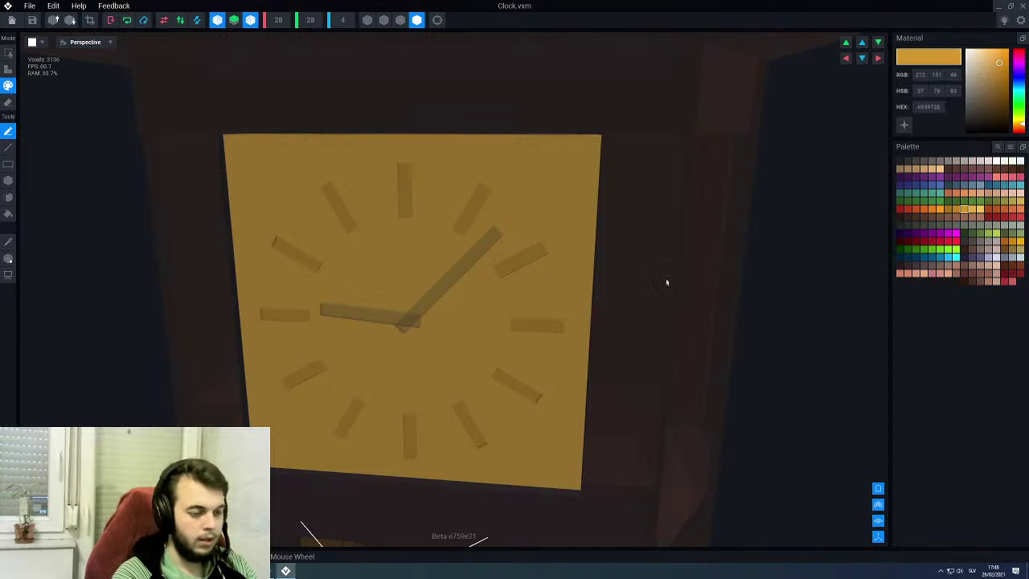
{"action": "key", "text": "l"}
{"action": "right_click_drag", "start_coordinate": [522, 171], "coordinate": [529, 173]}
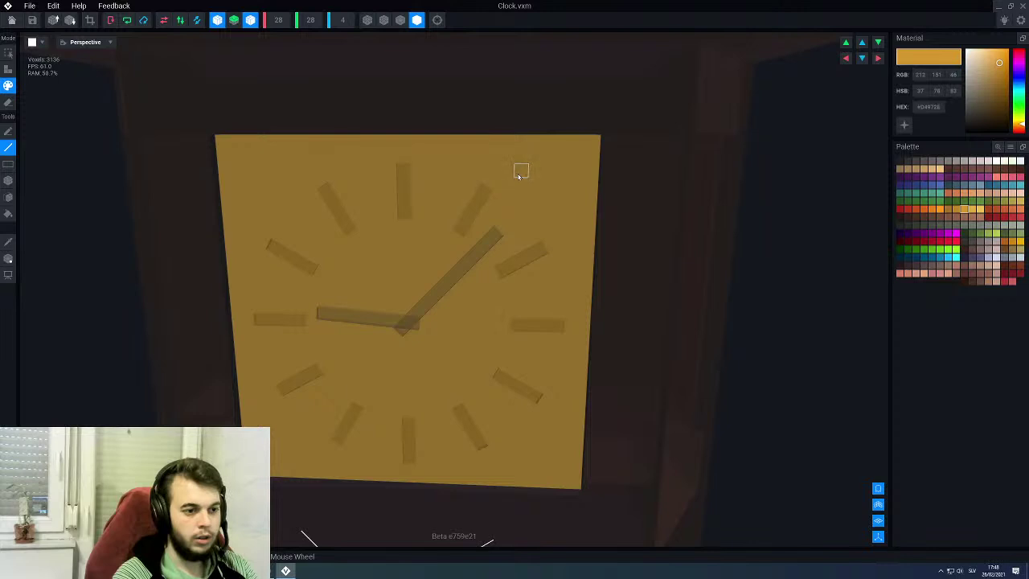
{"action": "left_click", "coordinate": [512, 177]}
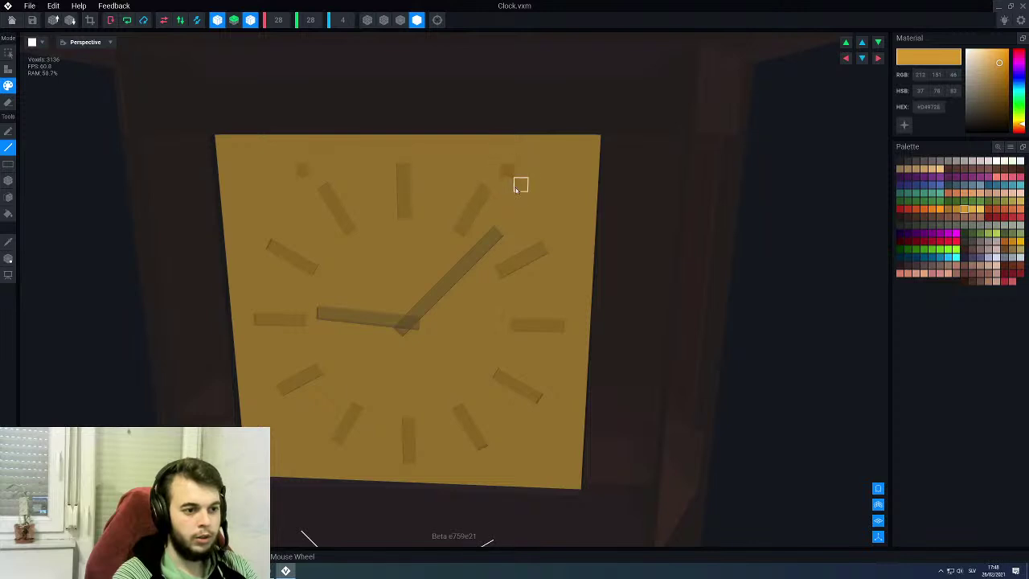
{"action": "key", "text": "ctrl+z"}
{"action": "left_click", "coordinate": [250, 21]}
{"action": "left_click", "coordinate": [234, 21]}
{"action": "right_click_drag", "start_coordinate": [548, 199], "coordinate": [548, 200]}
Step: Try painting stepped diagonal lines across the four corners of the clock face
{"action": "left_click_drag", "start_coordinate": [530, 184], "coordinate": [562, 213]}
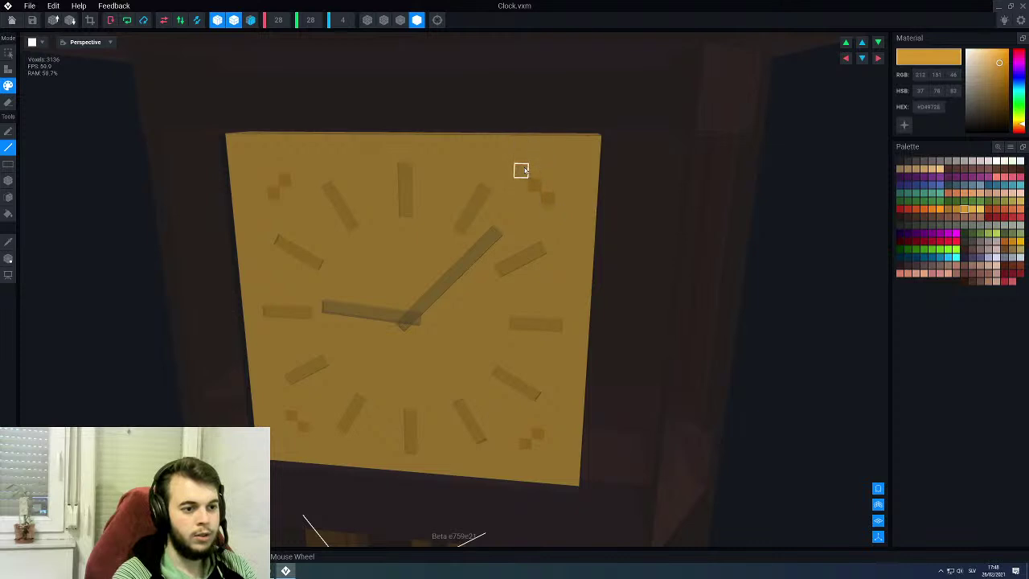
{"action": "left_click_drag", "start_coordinate": [523, 167], "coordinate": [577, 243]}
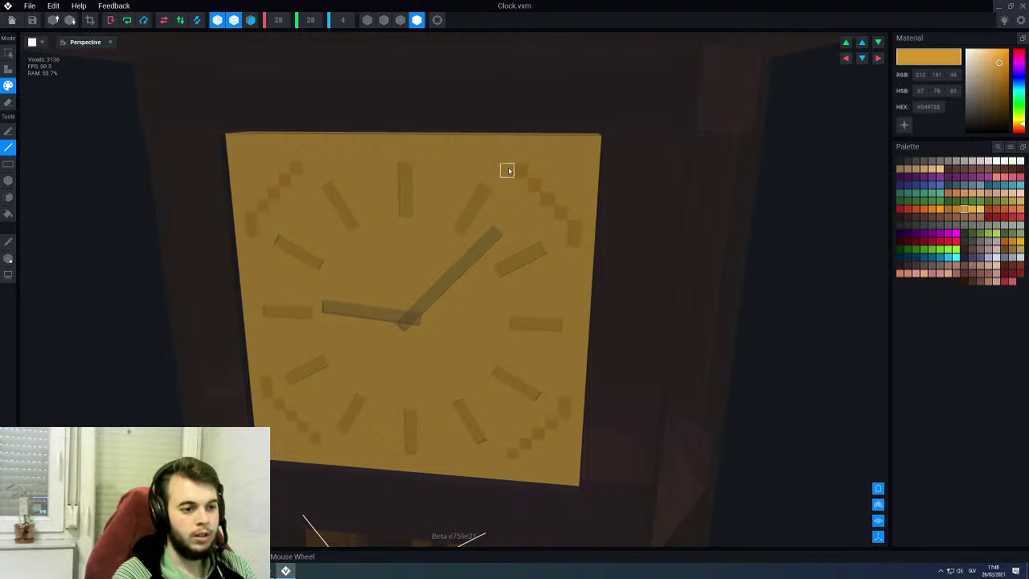
{"action": "scroll", "coordinate": [500, 165], "scroll_direction": "down", "scroll_amount": 3}
{"action": "scroll", "coordinate": [507, 209], "scroll_direction": "up", "scroll_amount": 5}
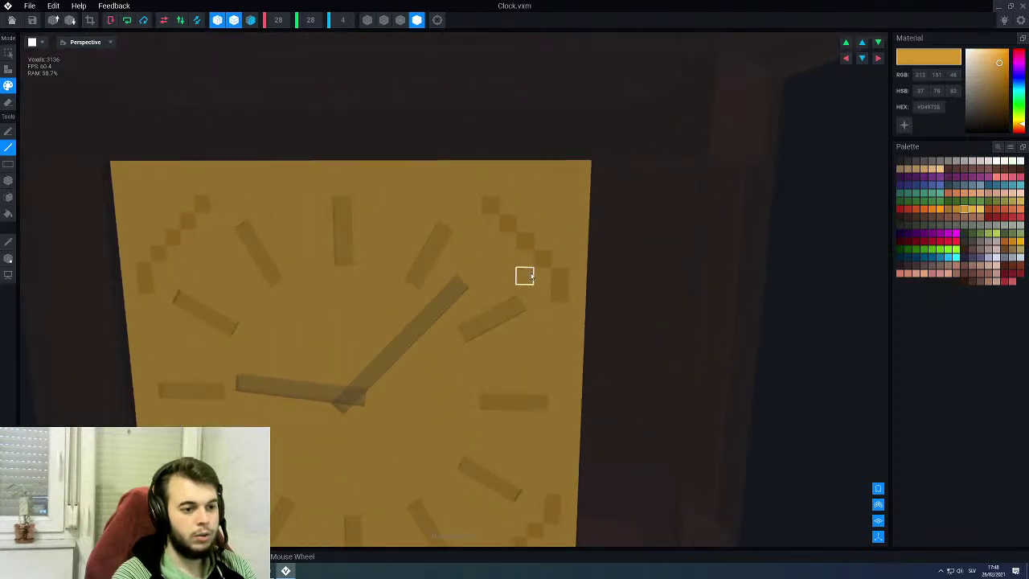
{"action": "key", "text": "ctrl+z"}
Step: Try extending the corner diagonals with longer steps into a round ring that reaches the clock face's edges
{"action": "left_click", "coordinate": [545, 280]}
{"action": "left_click", "coordinate": [476, 207]}
{"action": "left_click", "coordinate": [455, 196]}
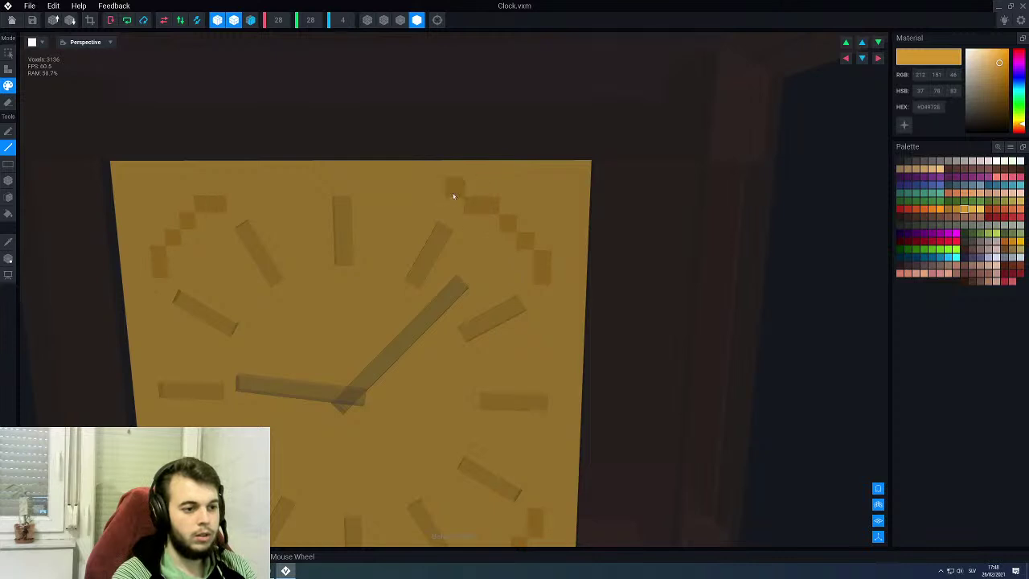
{"action": "left_click_drag", "start_coordinate": [438, 194], "coordinate": [428, 193]}
{"action": "left_click", "coordinate": [555, 300]}
{"action": "left_click_drag", "start_coordinate": [552, 316], "coordinate": [556, 327]}
{"action": "middle_click_drag", "start_coordinate": [578, 439], "coordinate": [547, 337]}
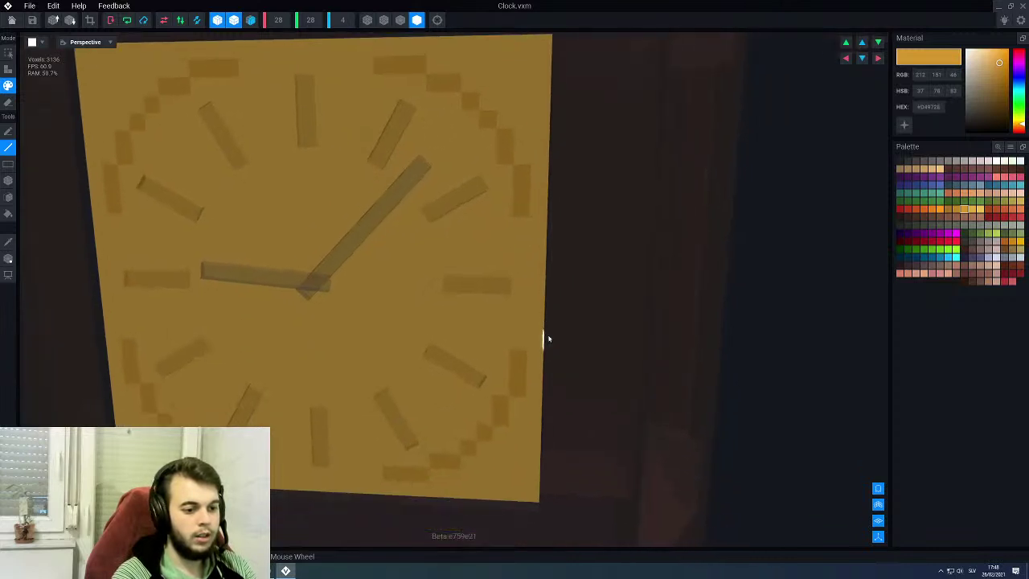
{"action": "left_click_drag", "start_coordinate": [534, 226], "coordinate": [533, 256]}
{"action": "right_click_drag", "start_coordinate": [501, 258], "coordinate": [420, 175]}
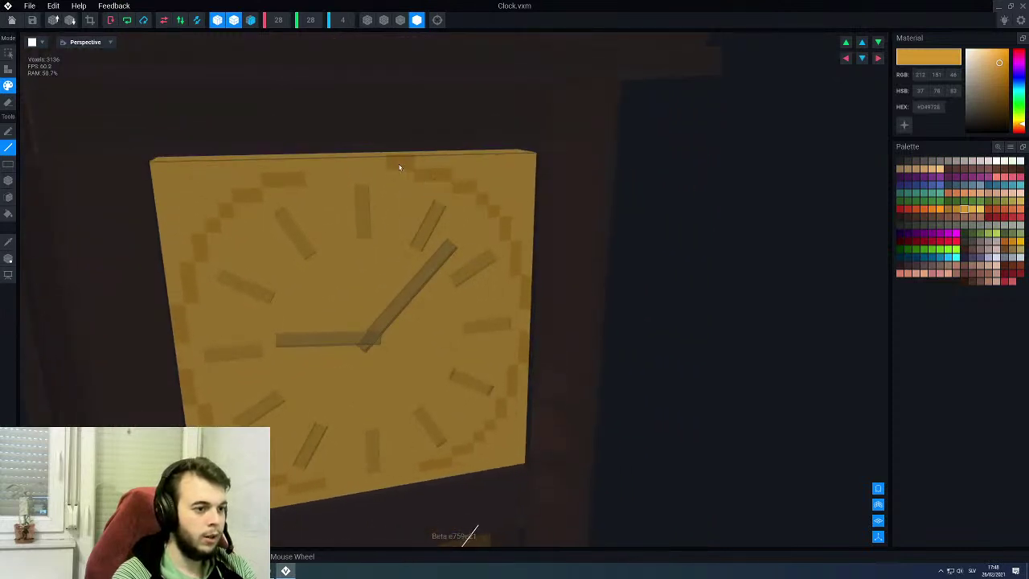
Step: Check the ring's shape on the clock face and undo all of its strokes
{"action": "scroll", "coordinate": [382, 163], "scroll_direction": "down", "scroll_amount": 3}
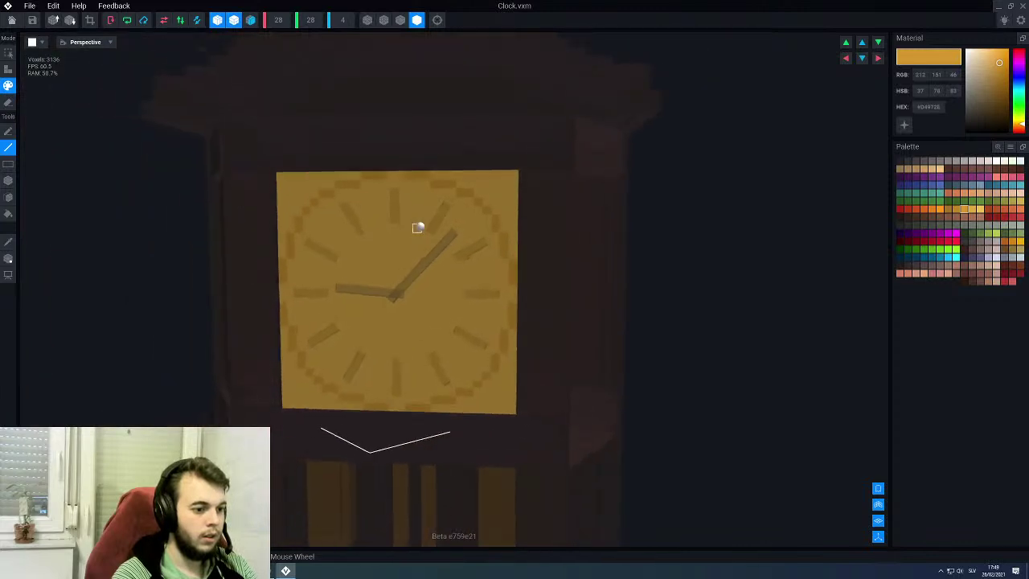
{"action": "right_click_drag", "start_coordinate": [426, 229], "coordinate": [417, 228]}
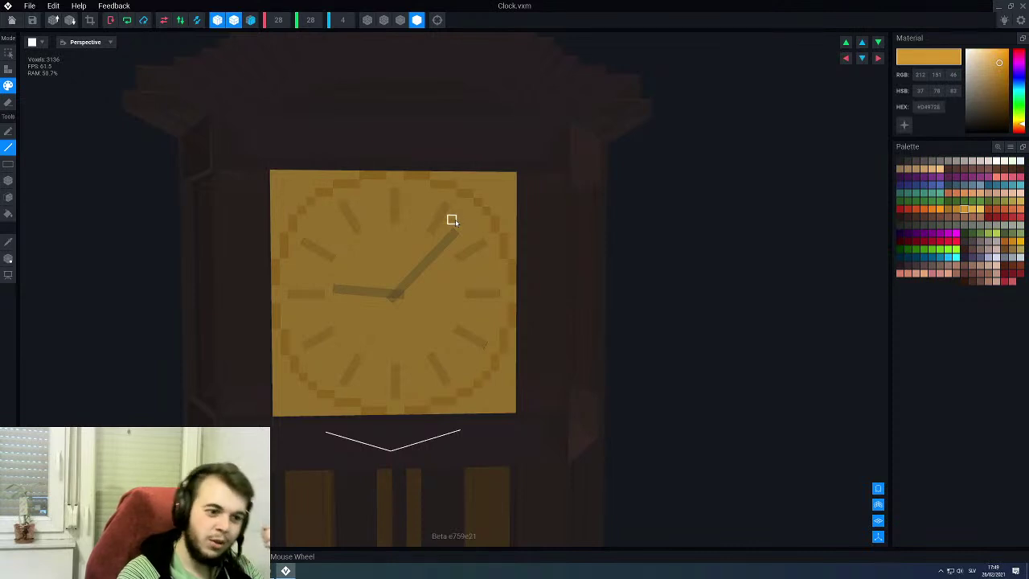
{"action": "scroll", "coordinate": [455, 223], "scroll_direction": "up", "scroll_amount": 2}
{"action": "scroll", "coordinate": [506, 222], "scroll_direction": "up", "scroll_amount": 1}
{"action": "right_click_drag", "start_coordinate": [502, 219], "coordinate": [473, 243]}
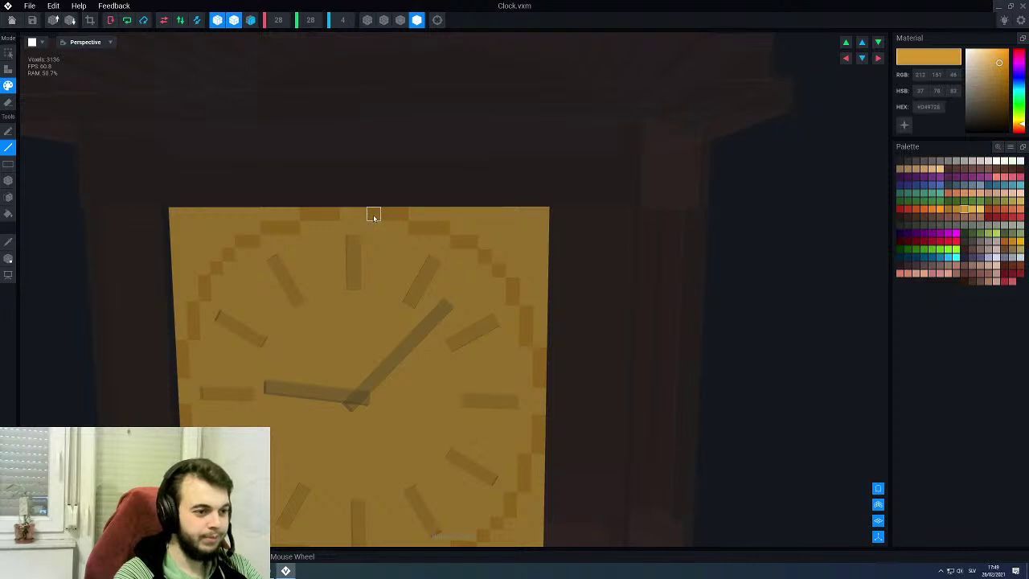
{"action": "key", "text": "ctrl+z"}
{"action": "key", "text": "ctrl+z"}
{"action": "key", "text": "ctrl+z"}
{"action": "key", "text": "ctrl+z"}
{"action": "key", "text": "ctrl+z"}
{"action": "key", "text": "ctrl+z"}
{"action": "key", "text": "ctrl+z"}
{"action": "key", "text": "ctrl+z"}
{"action": "key", "text": "ctrl+z"}
{"action": "key", "text": "ctrl+z"}
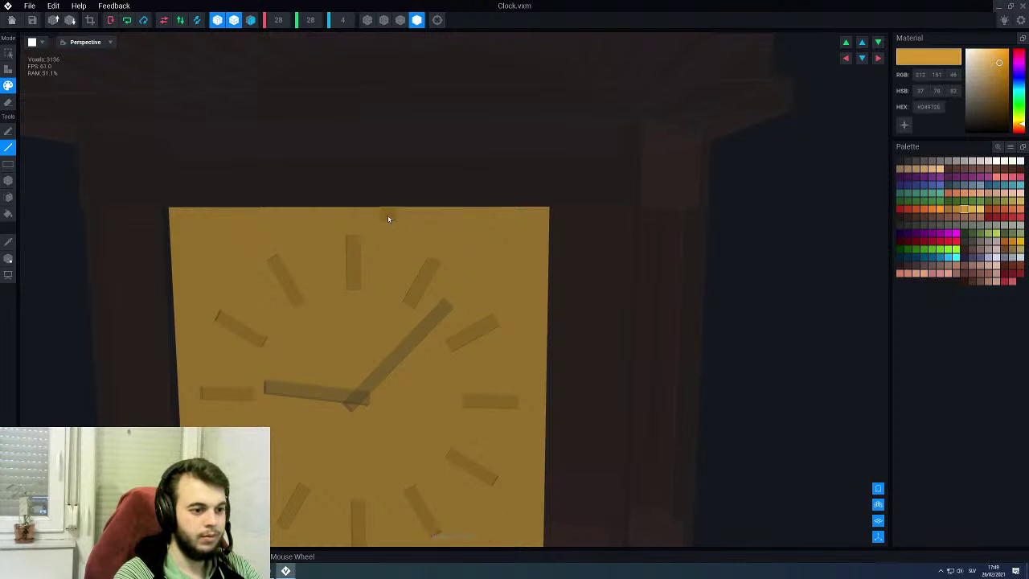
Step: Try painting the ring again, working from the clock face's edge segments inward to the stepped corners
{"action": "left_click_drag", "start_coordinate": [418, 223], "coordinate": [420, 223]}
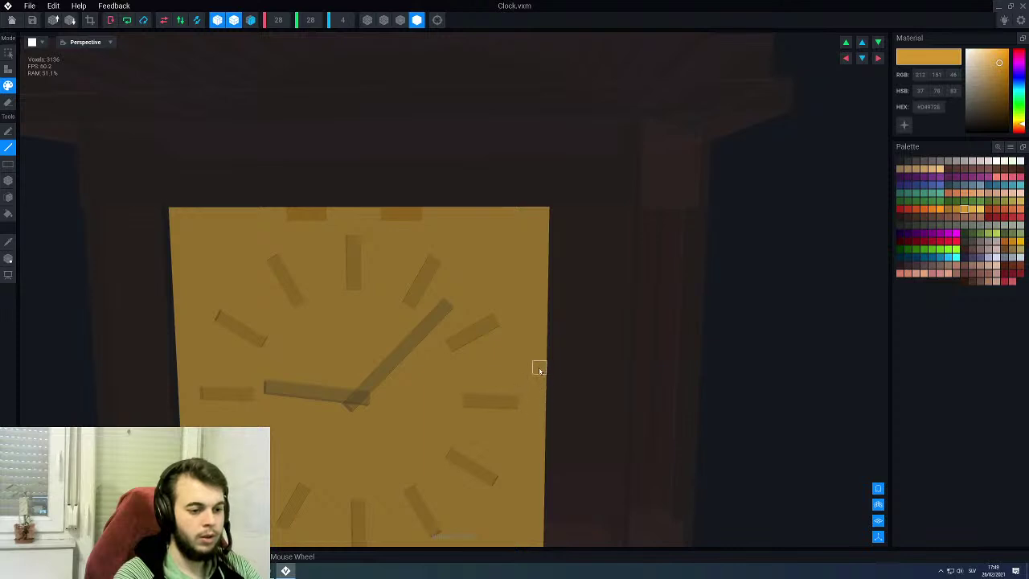
{"action": "left_click", "coordinate": [541, 345]}
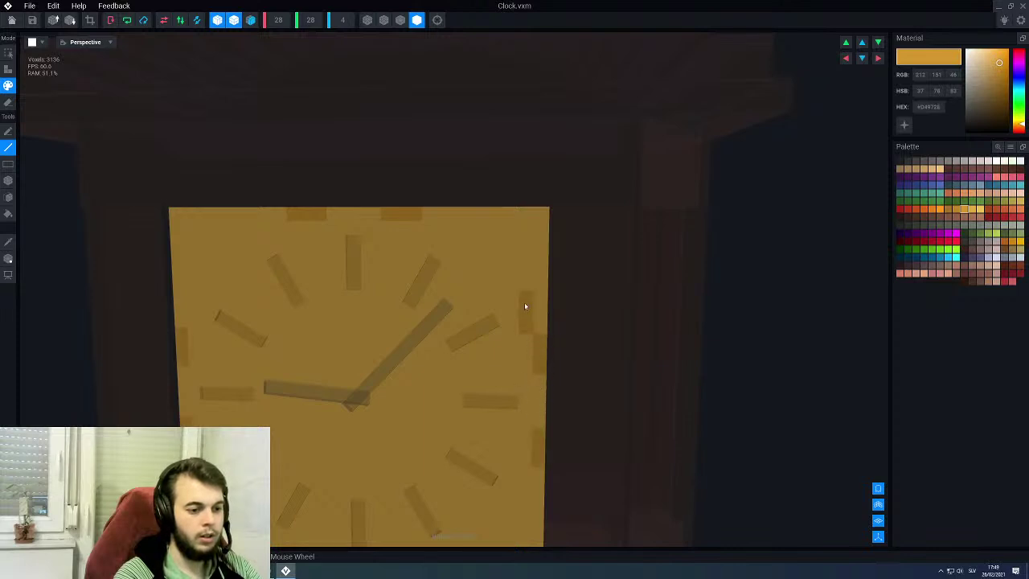
{"action": "left_click", "coordinate": [525, 305]}
{"action": "left_click", "coordinate": [451, 229]}
{"action": "left_click", "coordinate": [513, 274]}
{"action": "left_click", "coordinate": [484, 241]}
{"action": "left_click", "coordinate": [496, 256]}
Step: Inspect the second ring and undo its stepped corner strokes, leaving only the segments along the edges
{"action": "scroll", "coordinate": [465, 292], "scroll_direction": "down", "scroll_amount": 5}
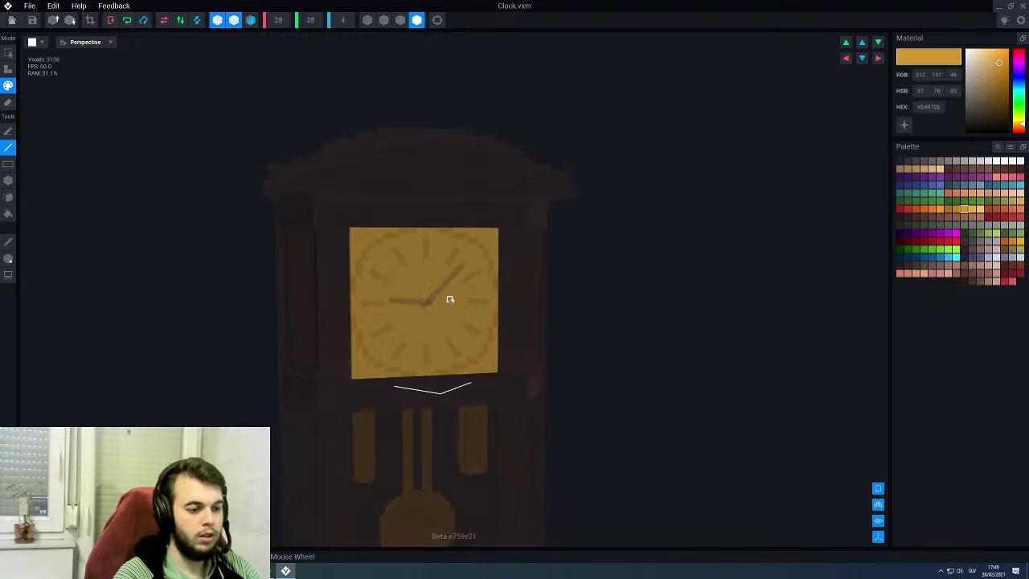
{"action": "scroll", "coordinate": [462, 313], "scroll_direction": "up", "scroll_amount": 6}
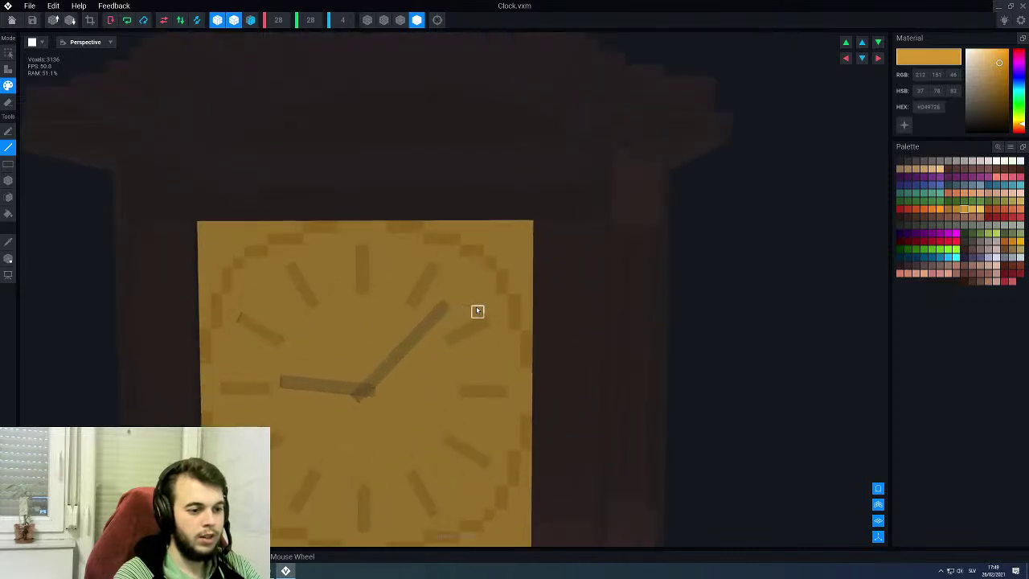
{"action": "key", "text": "ctrl+z"}
{"action": "key", "text": "ctrl+z"}
{"action": "key", "text": "ctrl+z"}
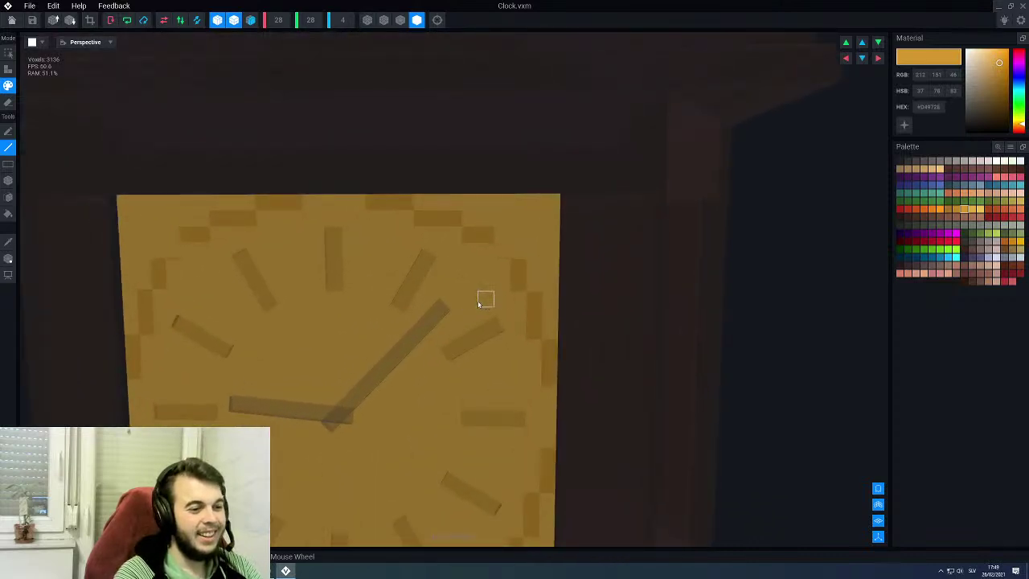
{"action": "key", "text": "ctrl+z"}
{"action": "key", "text": "ctrl+z"}
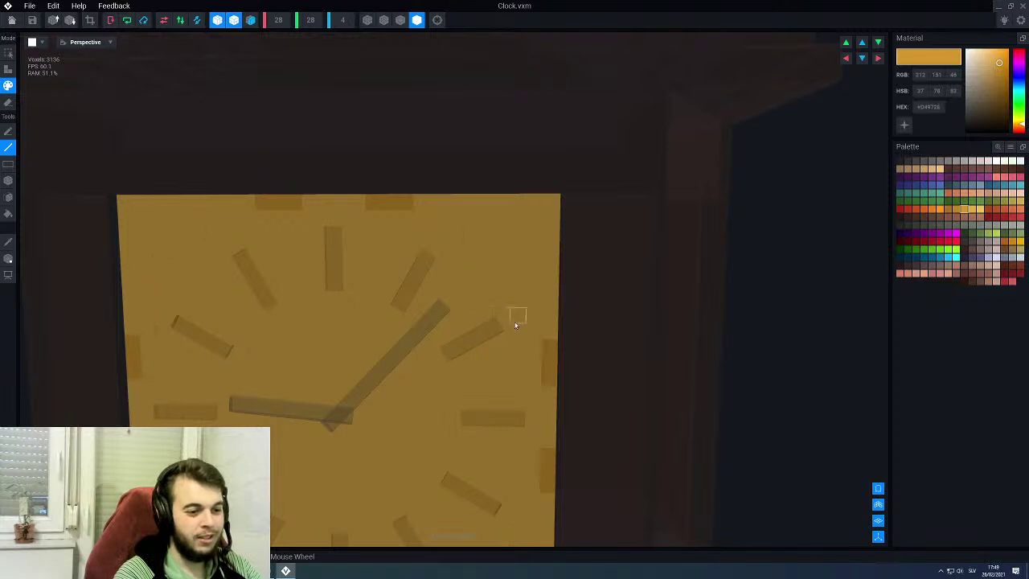
Step: Try two-voxel steps inside the edge segments and undo these strokes along with the edge segments
{"action": "left_click_drag", "start_coordinate": [534, 312], "coordinate": [532, 312]}
{"action": "left_click_drag", "start_coordinate": [419, 221], "coordinate": [445, 226]}
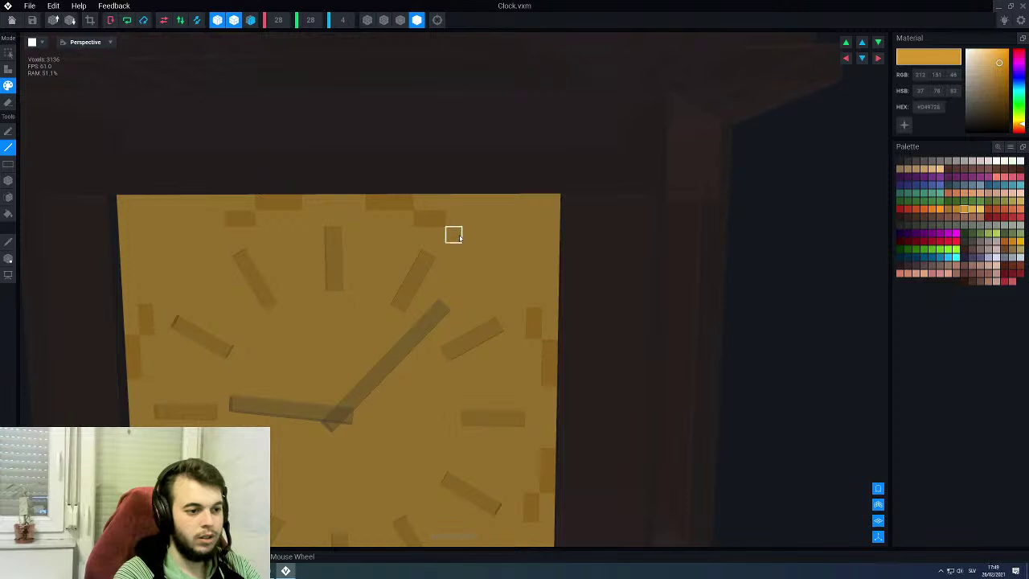
{"action": "key", "text": "ctrl+z"}
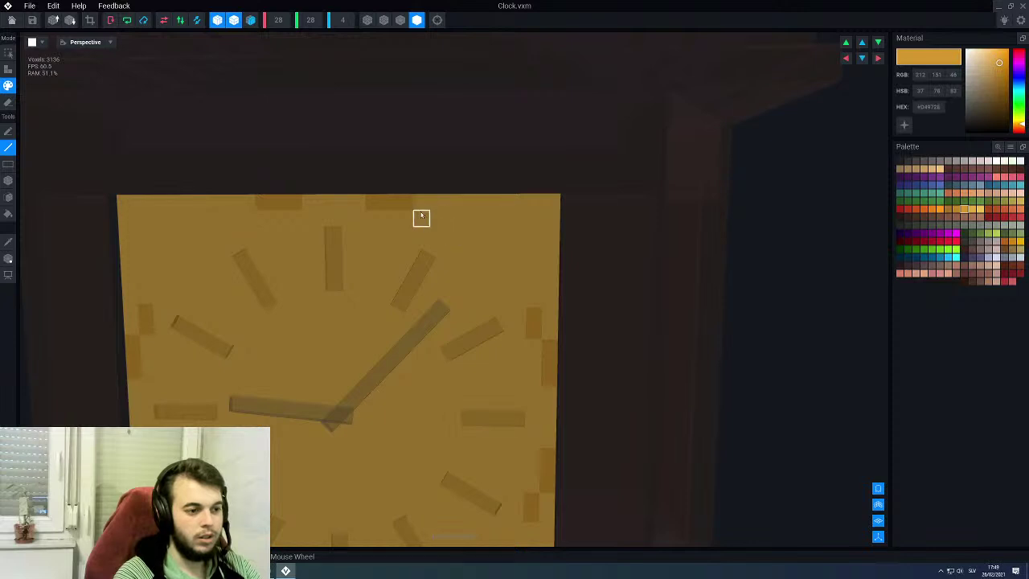
{"action": "key", "text": "ctrl+z"}
Step: Paint short mirrored segments in #D4972E along the clock face's four edges, slightly farther from the edge centres
{"action": "left_click", "coordinate": [418, 201]}
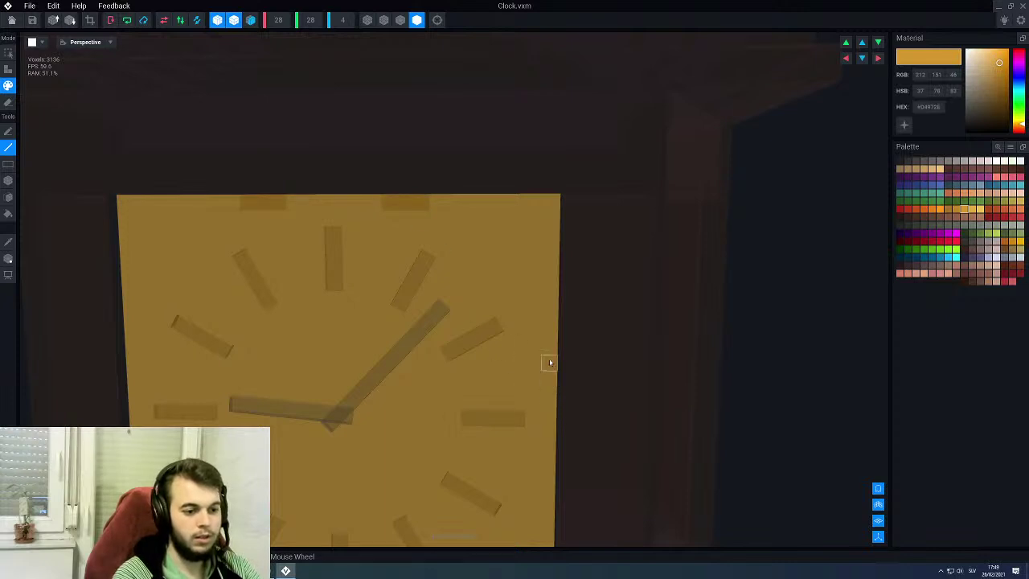
{"action": "left_click", "coordinate": [549, 330]}
Step: Try joining the edge segments around the corners with two-voxel steps to form a ring
{"action": "left_click", "coordinate": [534, 299]}
{"action": "left_click", "coordinate": [454, 218]}
{"action": "left_click", "coordinate": [469, 234]}
{"action": "left_click", "coordinate": [485, 235]}
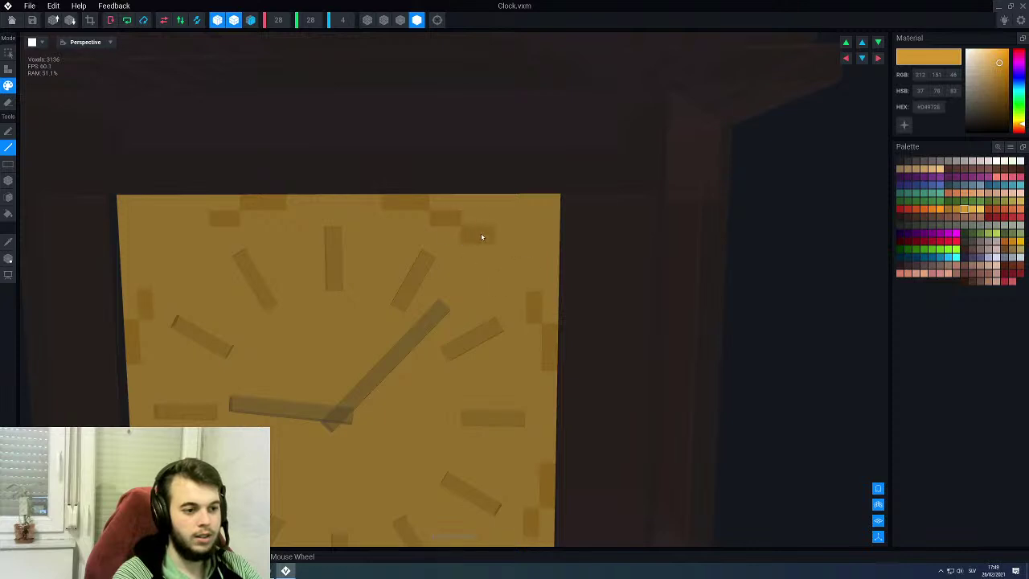
{"action": "left_click", "coordinate": [519, 273]}
Step: Examine the ring from near and far and undo its corner steps back to the edge segments
{"action": "scroll", "coordinate": [482, 277], "scroll_direction": "down", "scroll_amount": 5}
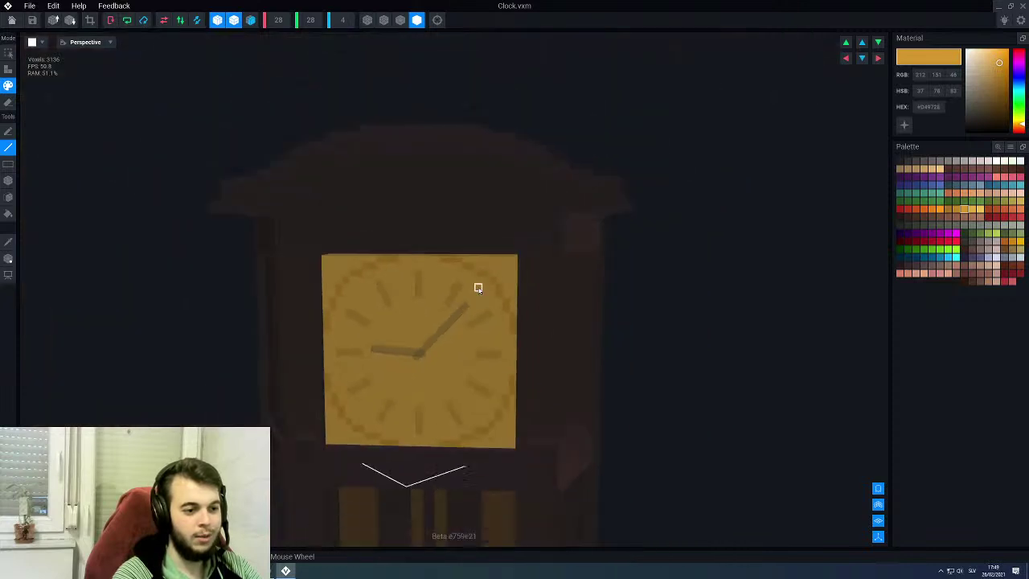
{"action": "scroll", "coordinate": [470, 326], "scroll_direction": "up", "scroll_amount": 3}
{"action": "scroll", "coordinate": [469, 327], "scroll_direction": "up", "scroll_amount": 2}
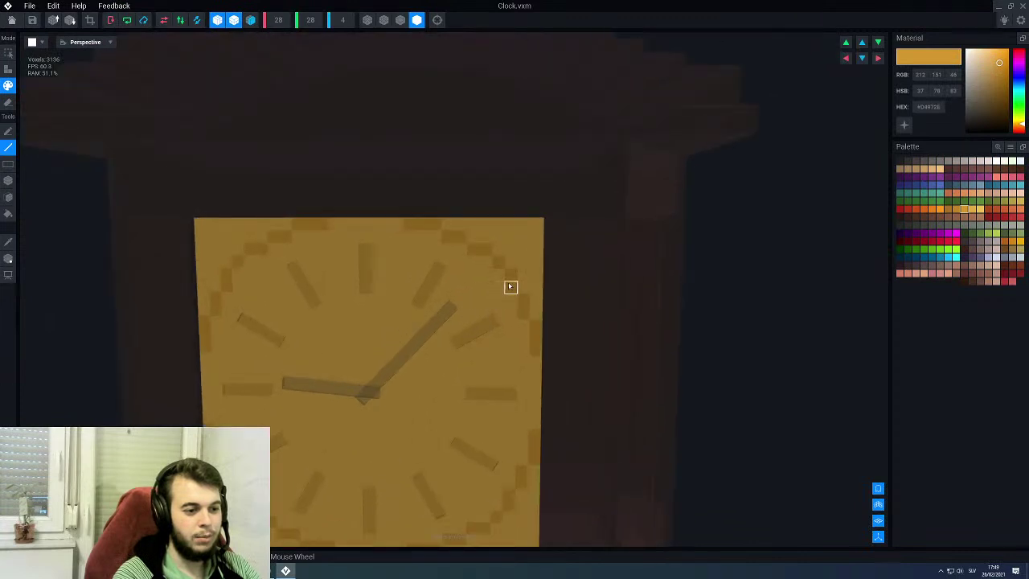
{"action": "scroll", "coordinate": [506, 311], "scroll_direction": "down", "scroll_amount": 2}
{"action": "scroll", "coordinate": [505, 314], "scroll_direction": "up", "scroll_amount": 4}
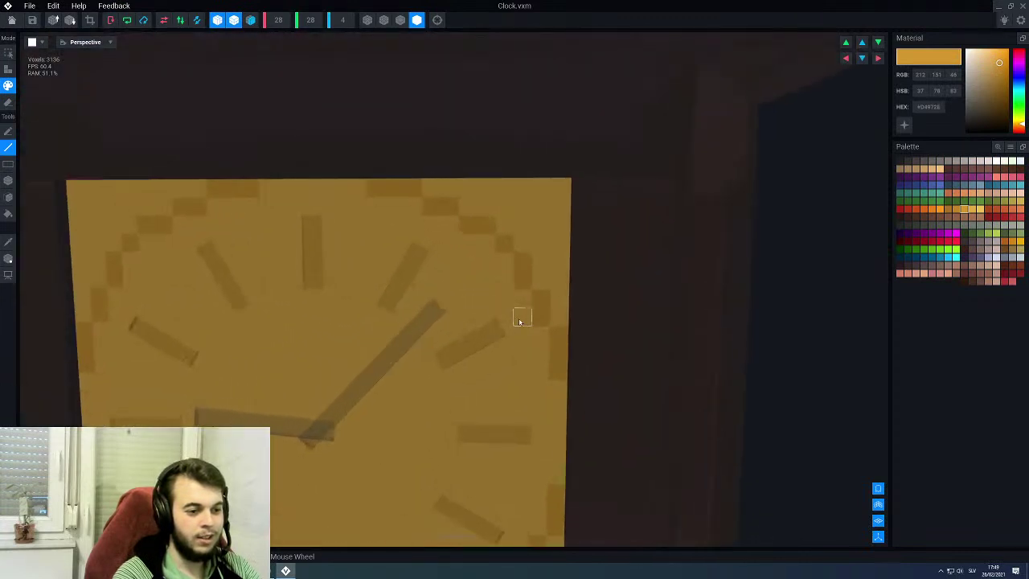
{"action": "key", "text": "ctrl+z"}
{"action": "key", "text": "ctrl+z"}
{"action": "key", "text": "ctrl+z"}
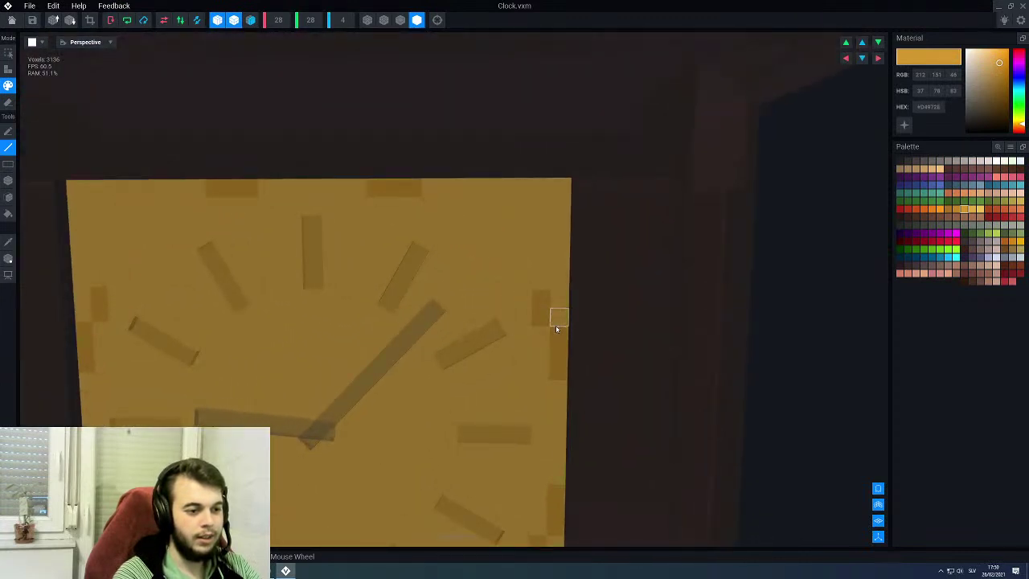
{"action": "key", "text": "ctrl+z"}
Step: Lengthen the edge segments and join them with two-voxel steps and corner diagonals into a ring around the clock face
{"action": "left_click", "coordinate": [430, 188]}
{"action": "left_click_drag", "start_coordinate": [449, 208], "coordinate": [466, 209]}
{"action": "mouse_move", "coordinate": [543, 300]}
{"action": "left_mouse_down"}
{"action": "mouse_move", "coordinate": [520, 239]}
{"action": "mouse_move", "coordinate": [486, 227]}
{"action": "left_mouse_up"}
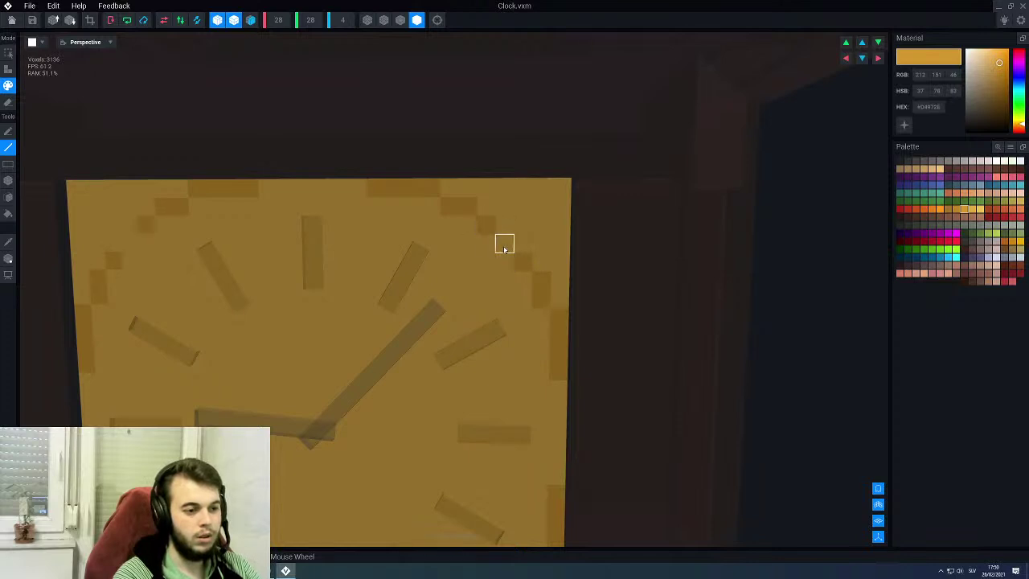
{"action": "scroll", "coordinate": [474, 250], "scroll_direction": "down", "scroll_amount": 3}
{"action": "scroll", "coordinate": [463, 282], "scroll_direction": "down", "scroll_amount": 3}
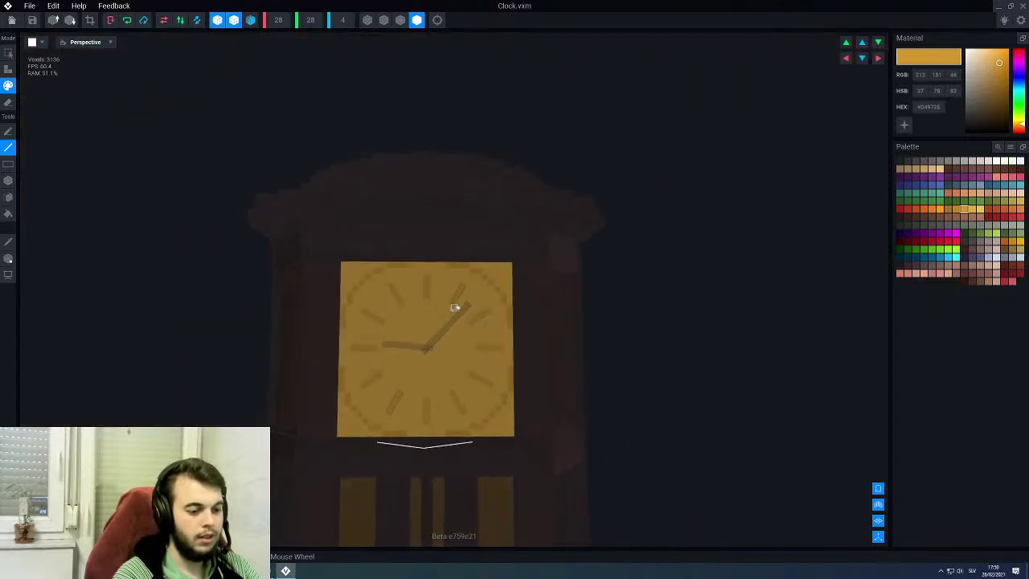
{"action": "scroll", "coordinate": [467, 318], "scroll_direction": "up", "scroll_amount": 4}
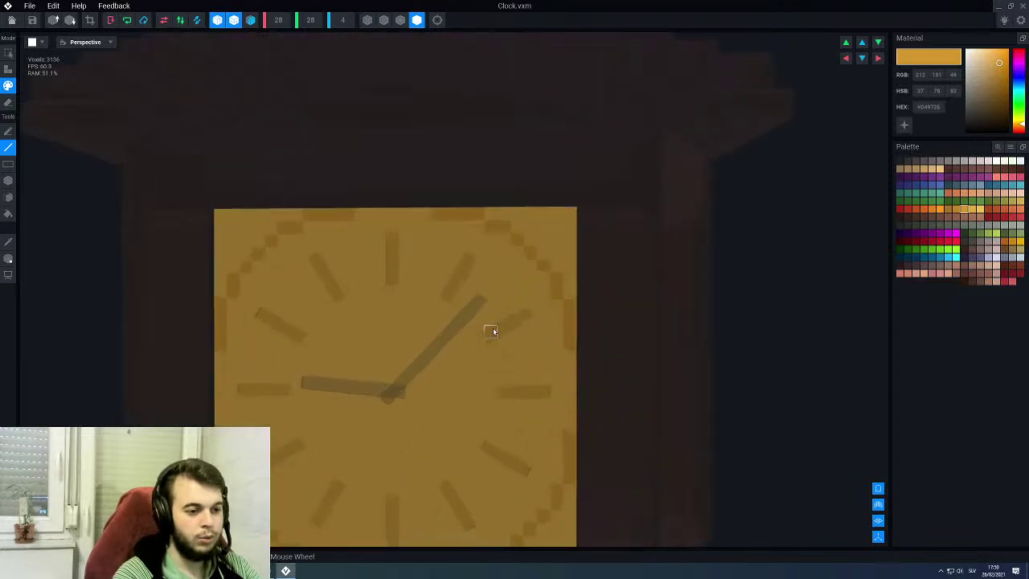
{"action": "scroll", "coordinate": [488, 325], "scroll_direction": "down", "scroll_amount": 2}
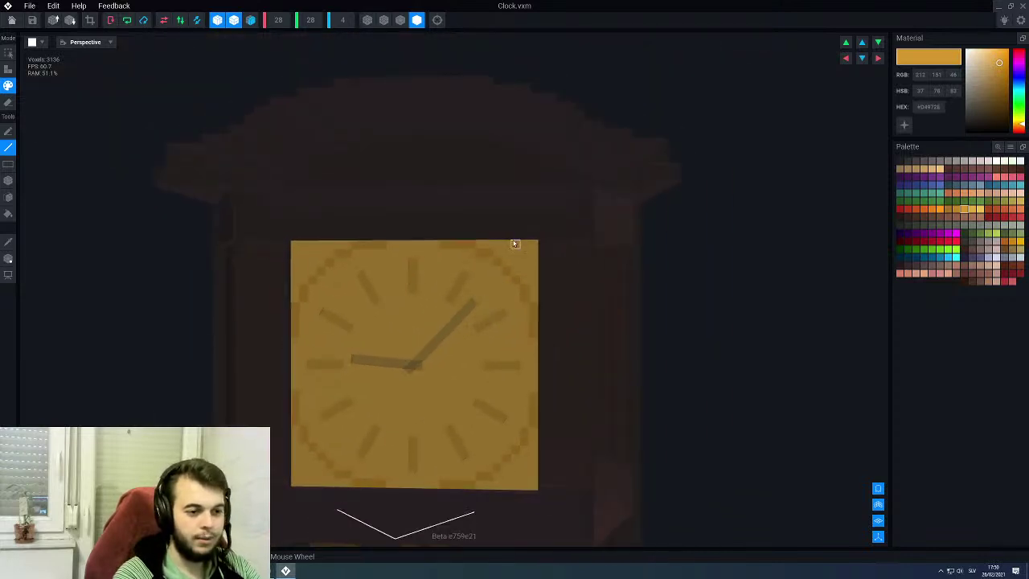
Step: Paint diagonal rows of alternating voxels in #D4972E across the clock face's corners outside the ring
{"action": "scroll", "coordinate": [512, 235], "scroll_direction": "up", "scroll_amount": 2}
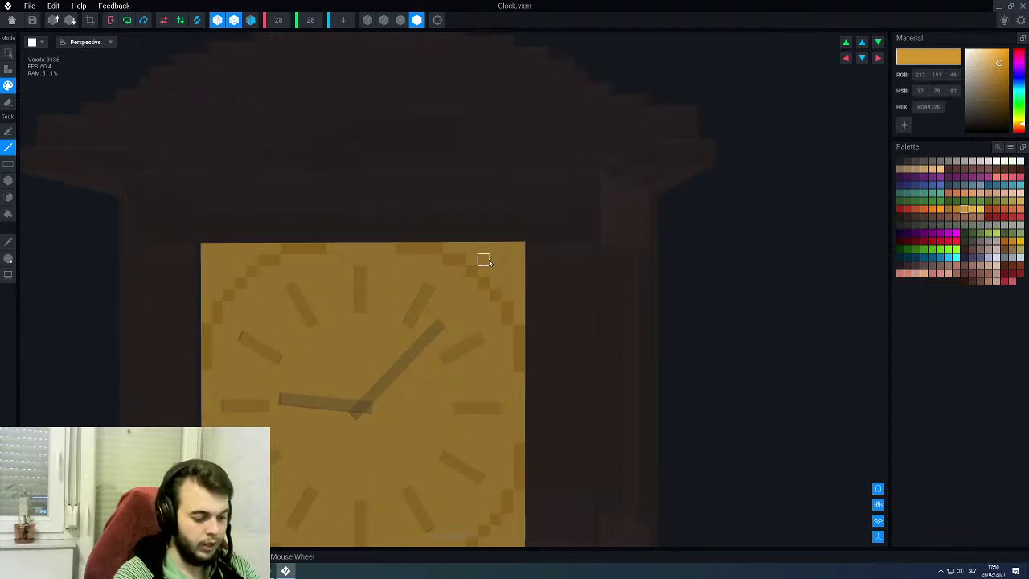
{"action": "scroll", "coordinate": [485, 259], "scroll_direction": "up", "scroll_amount": 2}
{"action": "left_click_drag", "start_coordinate": [503, 234], "coordinate": [505, 233]}
{"action": "left_click_drag", "start_coordinate": [523, 275], "coordinate": [537, 269]}
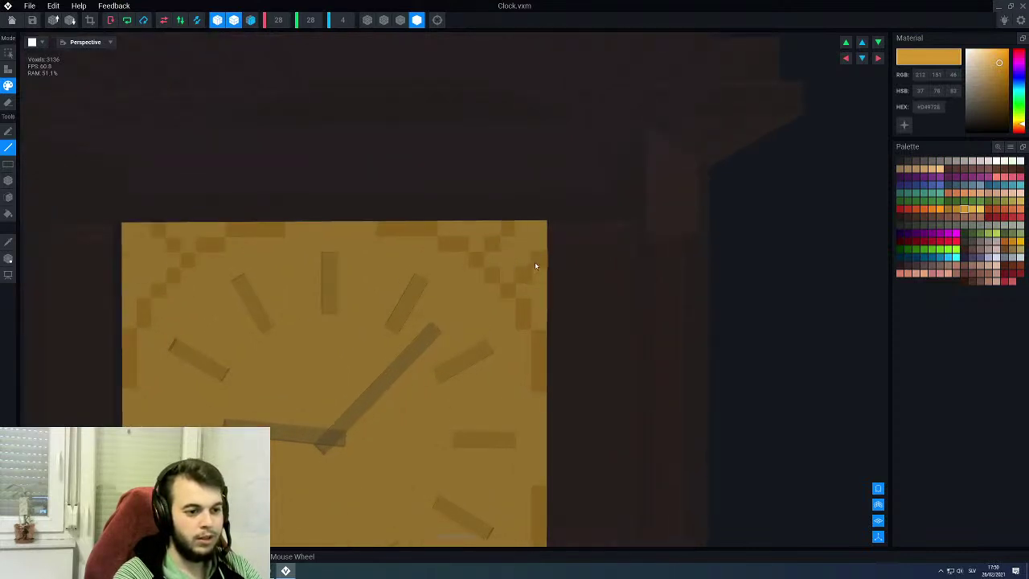
{"action": "scroll", "coordinate": [505, 288], "scroll_direction": "down", "scroll_amount": 2}
{"action": "scroll", "coordinate": [488, 294], "scroll_direction": "down", "scroll_amount": 2}
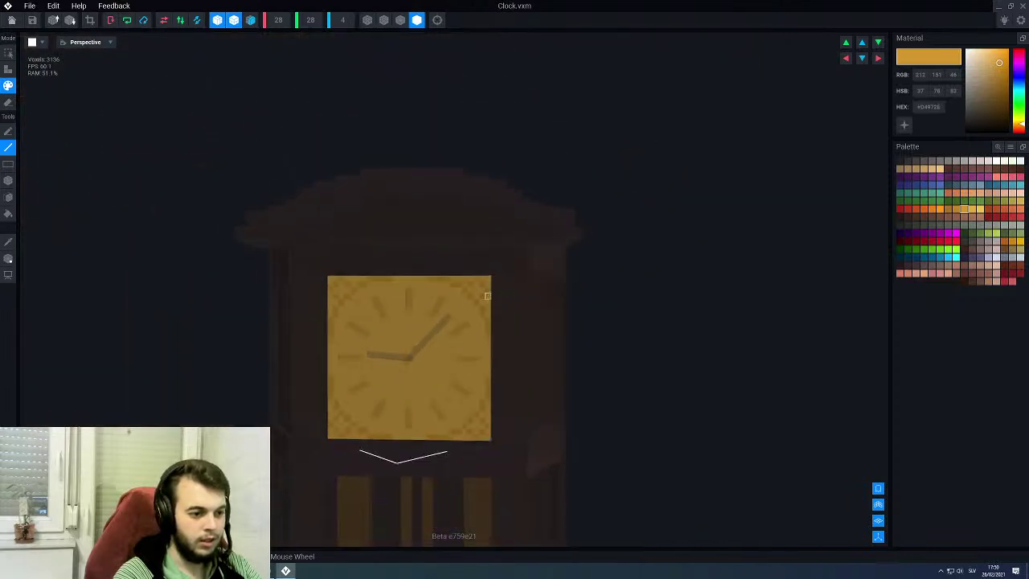
{"action": "scroll", "coordinate": [485, 296], "scroll_direction": "up", "scroll_amount": 3}
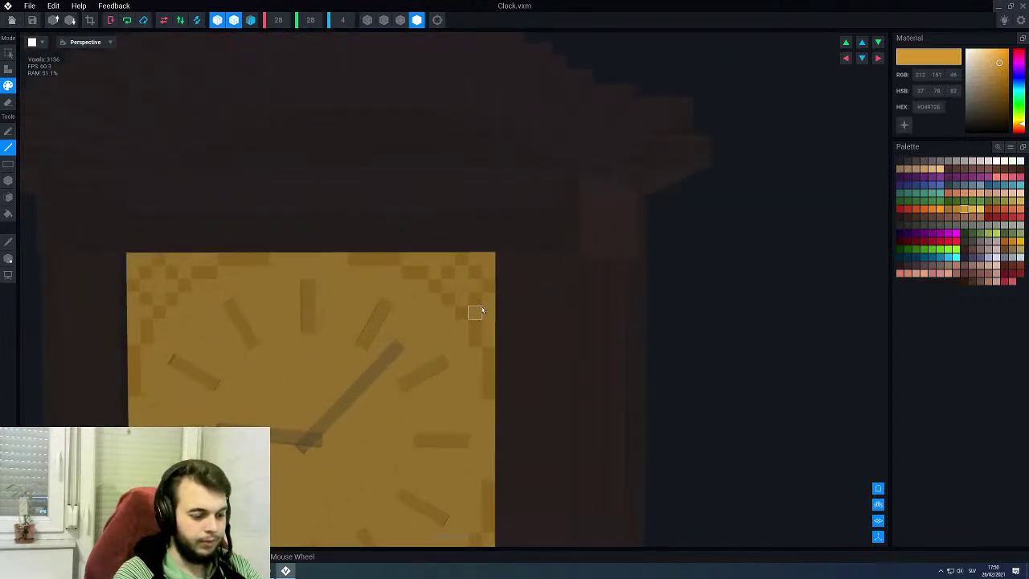
Step: Fill the gaps between the ring and the clock face's outer corners with #D4972E
{"action": "key", "text": "f"}
{"action": "left_click", "coordinate": [478, 312]}
{"action": "left_click", "coordinate": [487, 273]}
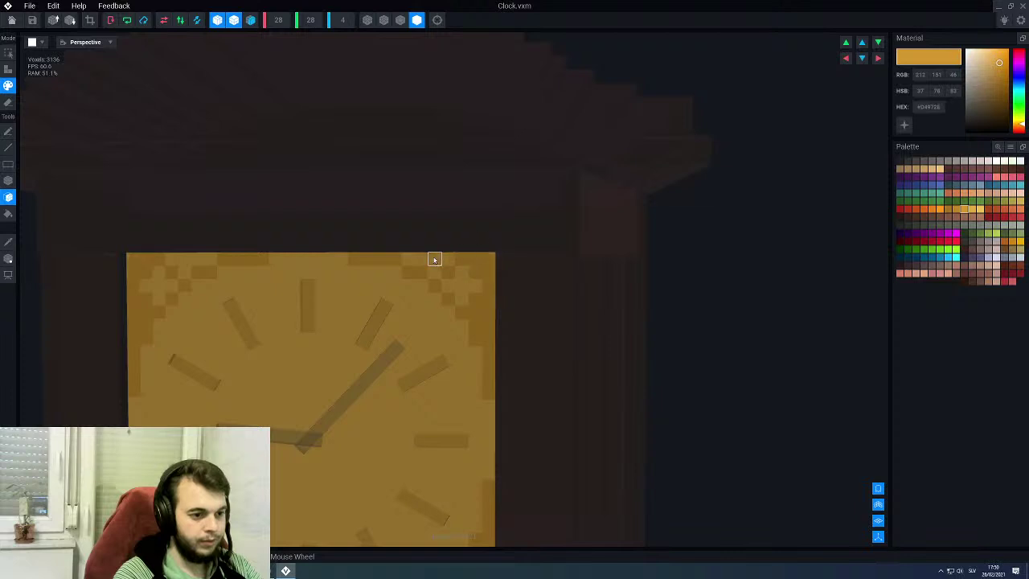
{"action": "left_click", "coordinate": [435, 260]}
{"action": "scroll", "coordinate": [440, 292], "scroll_direction": "down", "scroll_amount": 2}
{"action": "scroll", "coordinate": [402, 297], "scroll_direction": "up", "scroll_amount": 3}
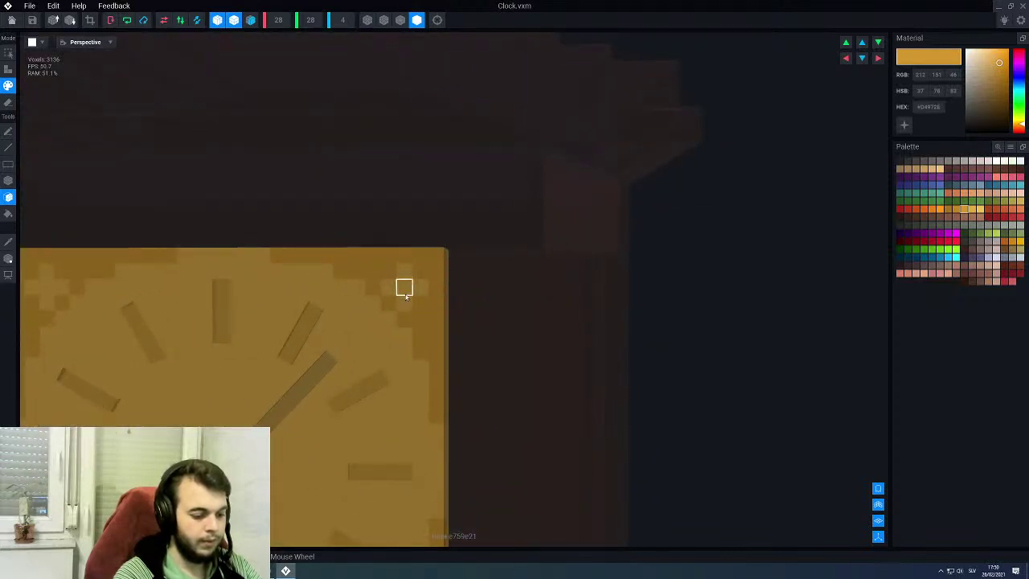
Step: Pick the lighter gold #E2AC44 and repaint alternating voxels in the filled corners to form a checkerboard pattern
{"action": "key", "text": "l"}
{"action": "left_click", "coordinate": [406, 295]}
{"action": "left_click", "coordinate": [404, 307], "text": "alt"}
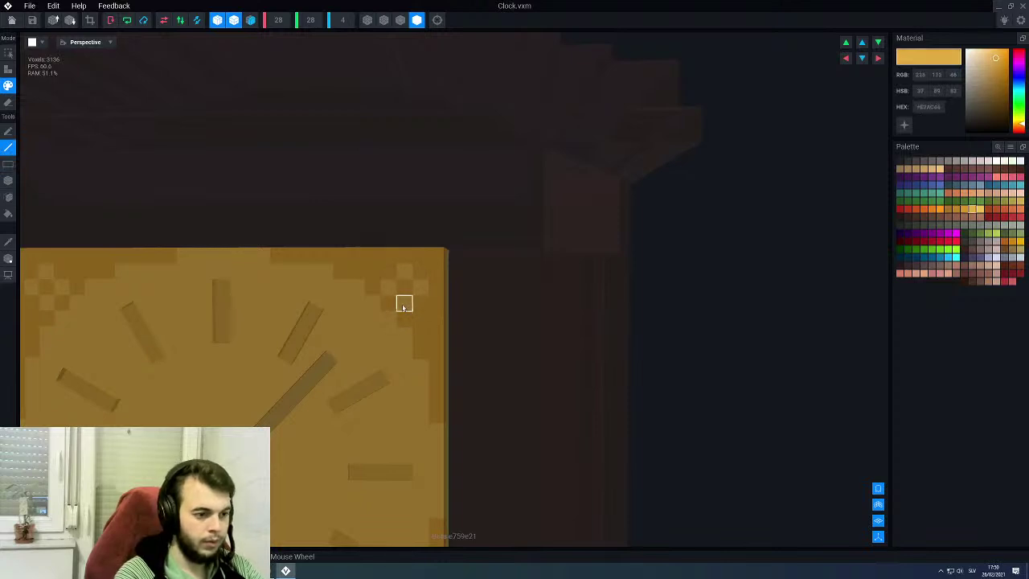
{"action": "key", "text": "a"}
{"action": "key", "text": "p"}
{"action": "mouse_move", "coordinate": [420, 320]}
{"action": "right_mouse_down"}
{"action": "mouse_move", "coordinate": [432, 321]}
{"action": "mouse_move", "coordinate": [420, 325]}
{"action": "right_mouse_up"}
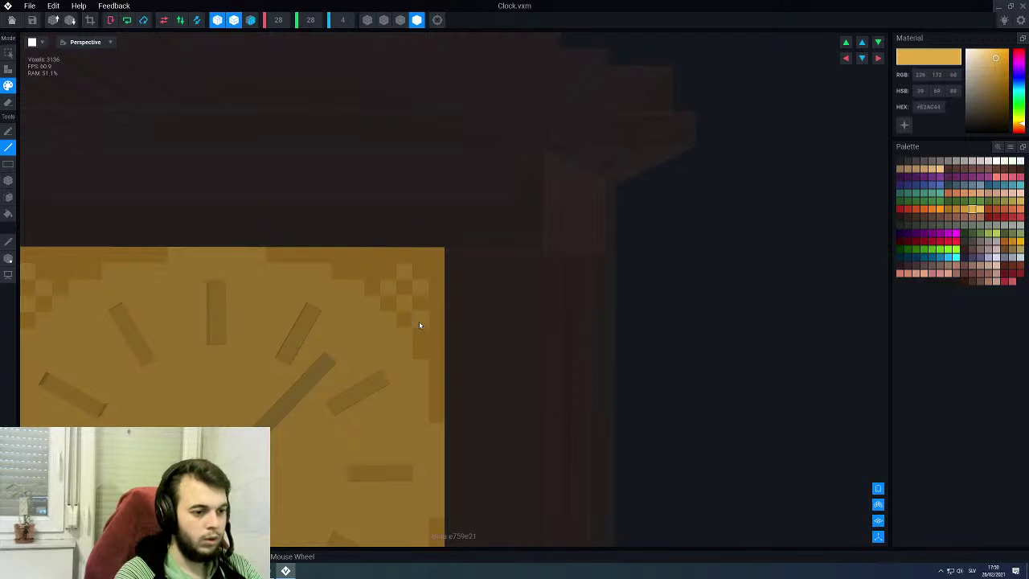
{"action": "left_click_drag", "start_coordinate": [435, 339], "coordinate": [436, 348]}
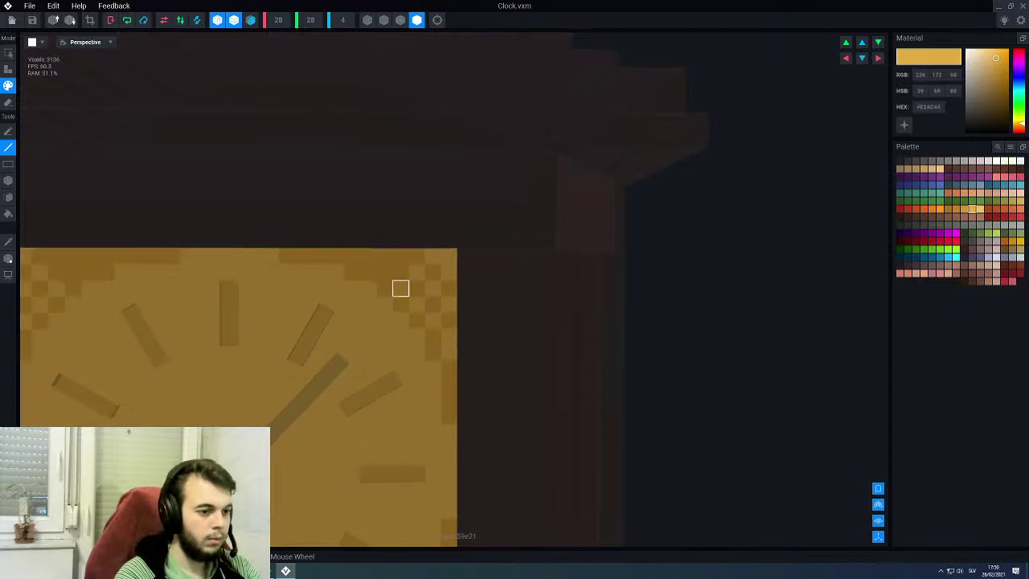
{"action": "scroll", "coordinate": [405, 290], "scroll_direction": "up", "scroll_amount": 2}
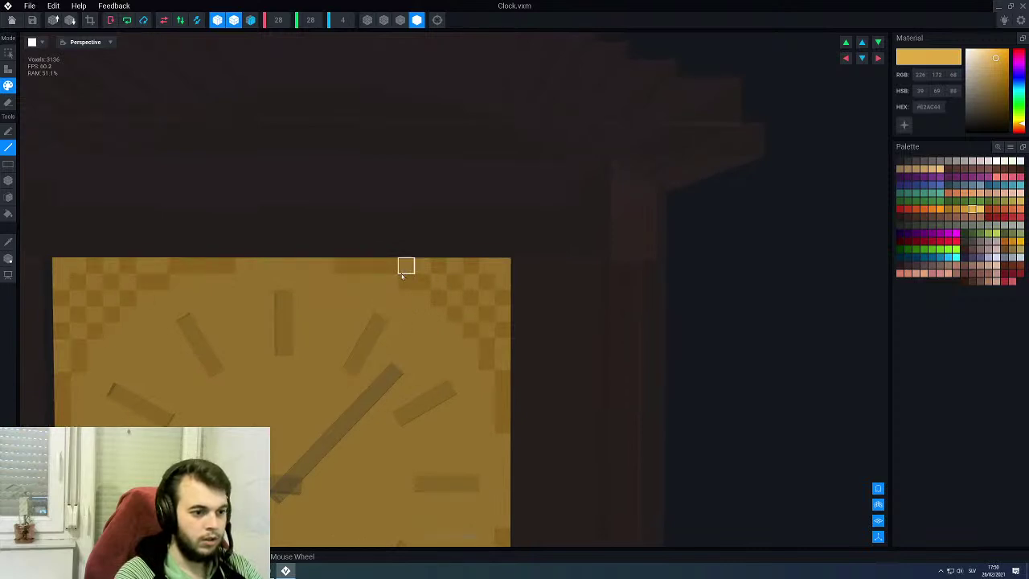
Step: Pick the darker gold #D4972E and touch up the corner checkerboards along the clock face's edges
{"action": "scroll", "coordinate": [406, 265], "scroll_direction": "down", "scroll_amount": 4}
{"action": "right_click_drag", "start_coordinate": [484, 336], "coordinate": [489, 337]}
{"action": "scroll", "coordinate": [502, 273], "scroll_direction": "up", "scroll_amount": 5}
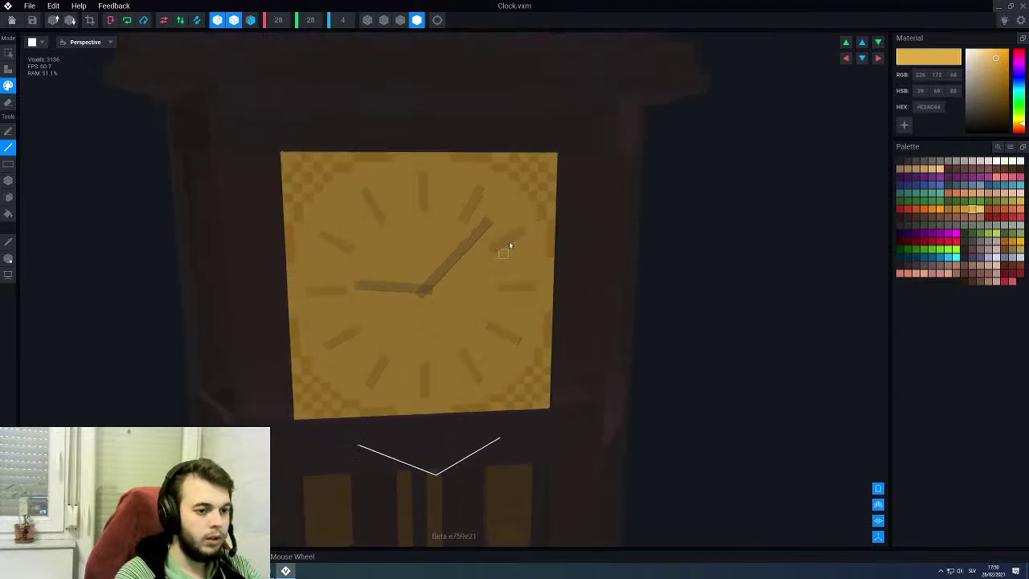
{"action": "scroll", "coordinate": [471, 232], "scroll_direction": "up", "scroll_amount": 1}
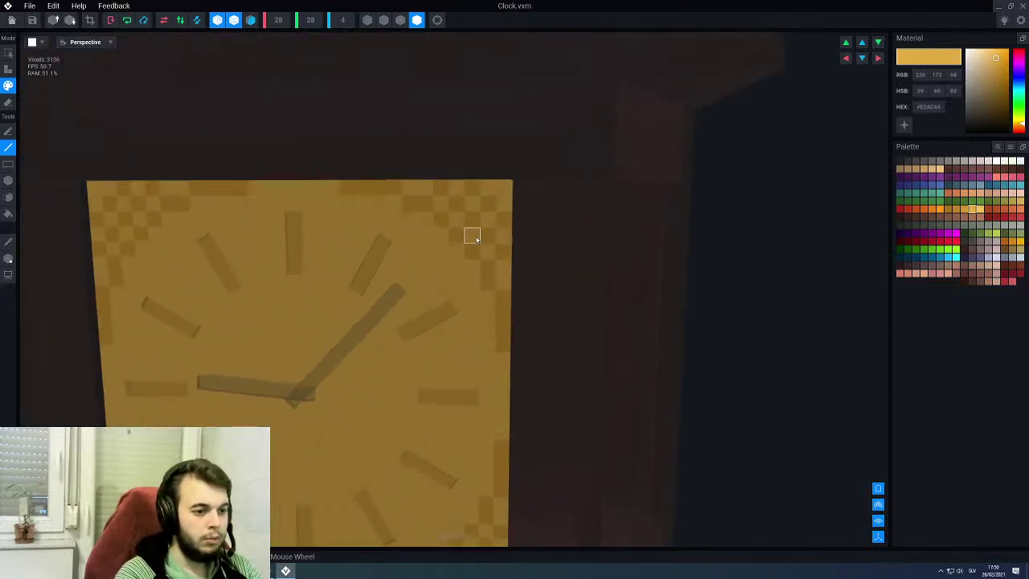
{"action": "left_click", "coordinate": [487, 235], "text": "alt"}
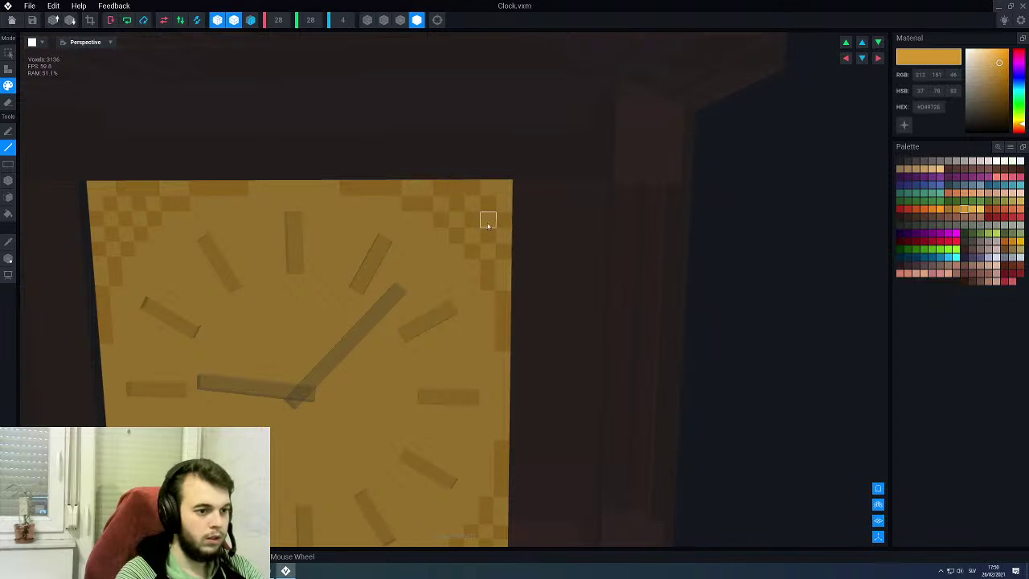
{"action": "mouse_move", "coordinate": [484, 251]}
{"action": "right_mouse_down"}
{"action": "mouse_move", "coordinate": [510, 251]}
{"action": "mouse_move", "coordinate": [474, 265]}
{"action": "mouse_move", "coordinate": [482, 248]}
{"action": "mouse_move", "coordinate": [471, 265]}
{"action": "right_mouse_up"}
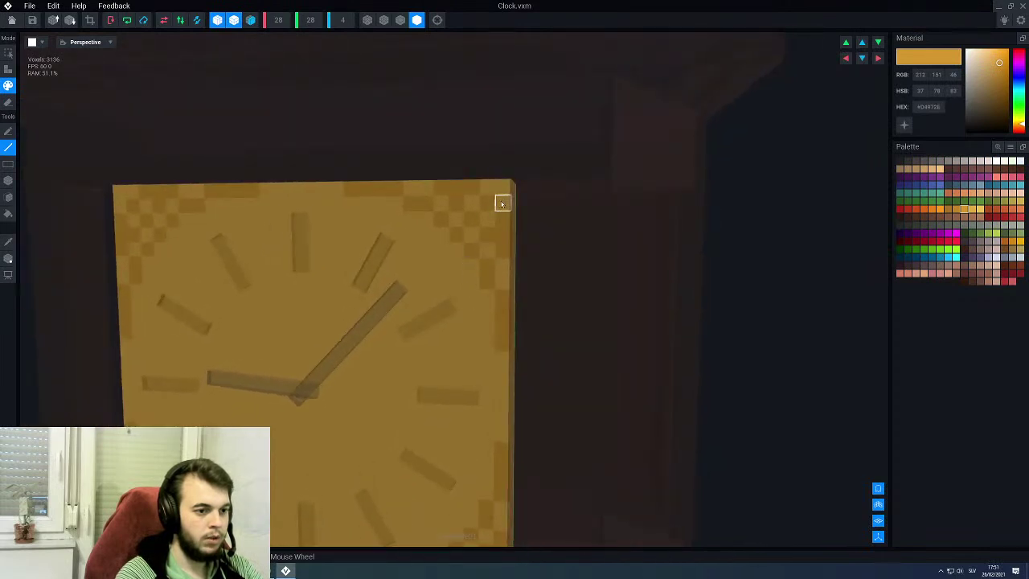
Step: Save and close the Clock model and examine its corner pattern in the assembled cabinet
{"action": "scroll", "coordinate": [443, 278], "scroll_direction": "down", "scroll_amount": 4}
{"action": "right_click_drag", "start_coordinate": [443, 286], "coordinate": [420, 280]}
{"action": "left_click", "coordinate": [11, 20]}
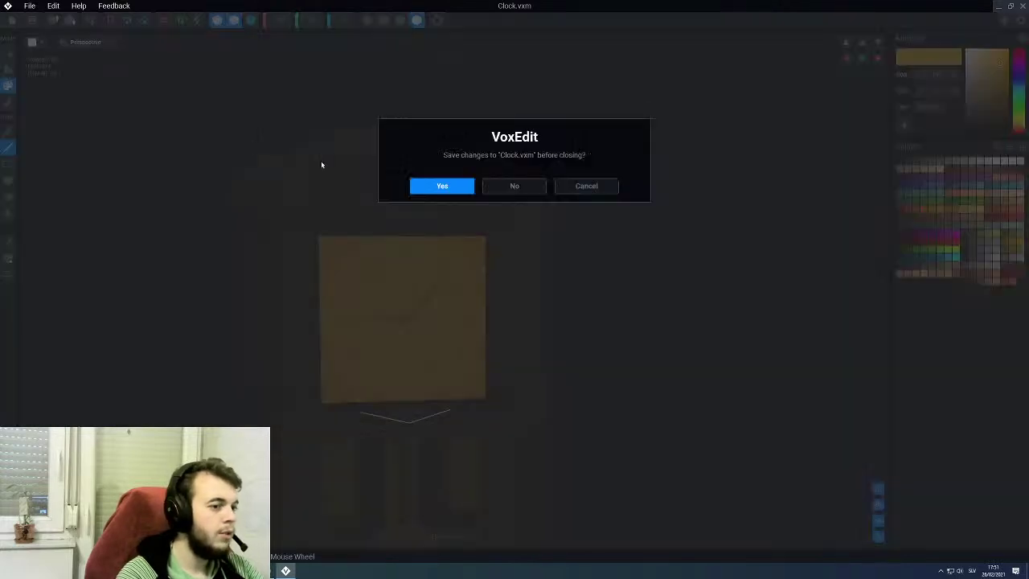
{"action": "left_click", "coordinate": [440, 186]}
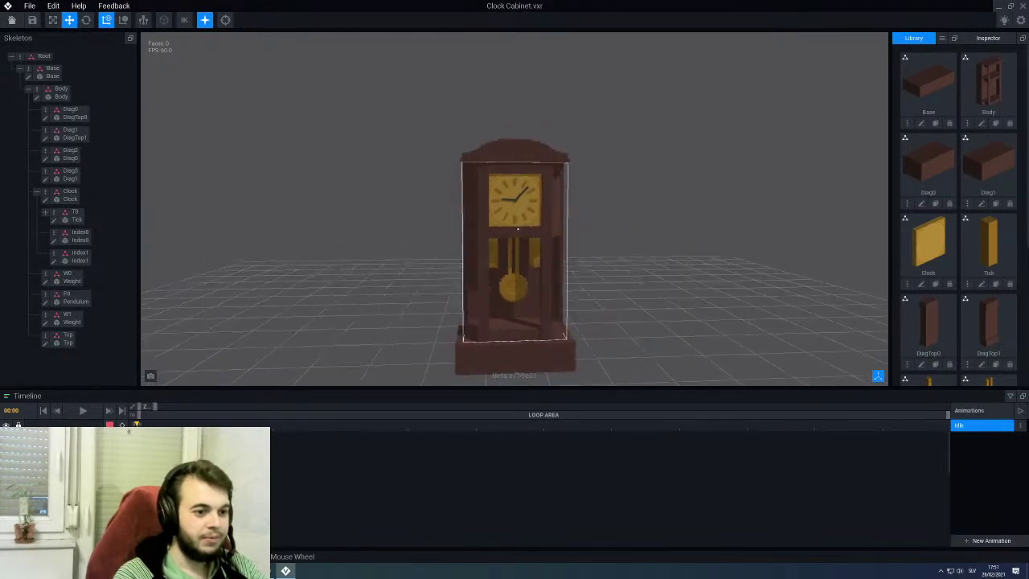
{"action": "scroll", "coordinate": [524, 228], "scroll_direction": "up", "scroll_amount": 3}
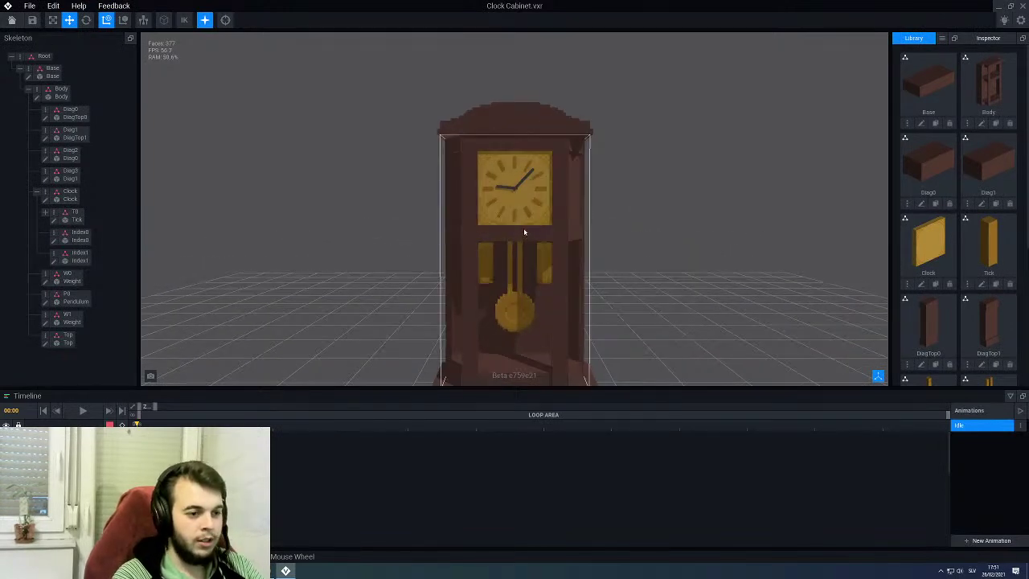
{"action": "scroll", "coordinate": [525, 232], "scroll_direction": "up", "scroll_amount": 3}
{"action": "right_click_drag", "start_coordinate": [508, 187], "coordinate": [508, 186]}
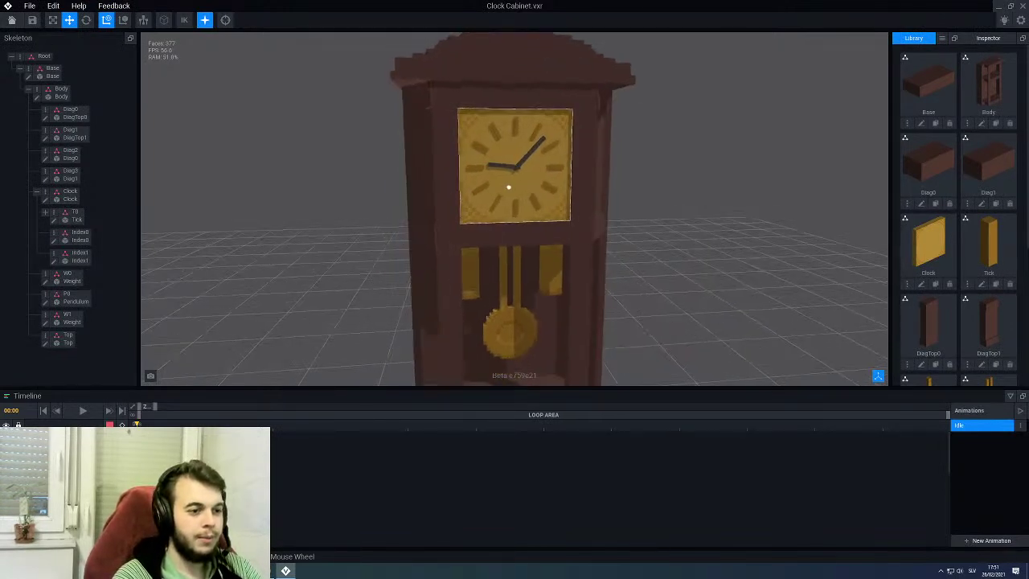
Step: Reopen the Clock model and shorten the ring's straight edge segments by repainting their inner ends in #E2AC44
{"action": "left_click", "coordinate": [58, 197]}
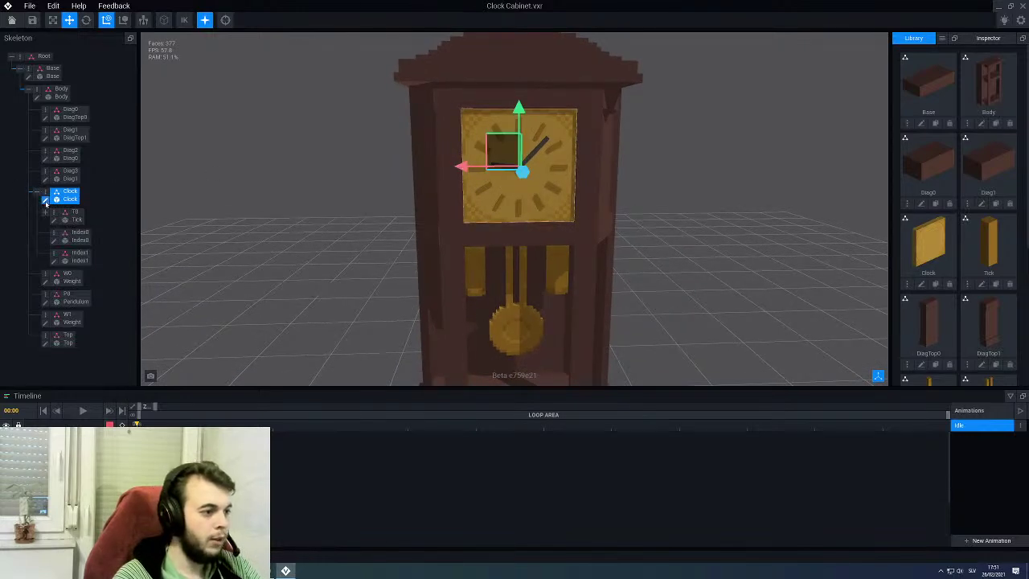
{"action": "left_click", "coordinate": [46, 200]}
{"action": "mouse_move", "coordinate": [493, 226]}
{"action": "right_mouse_down"}
{"action": "mouse_move", "coordinate": [512, 226]}
{"action": "mouse_move", "coordinate": [540, 253]}
{"action": "right_mouse_up"}
{"action": "left_click", "coordinate": [540, 253], "text": "alt"}
{"action": "key", "text": "p"}
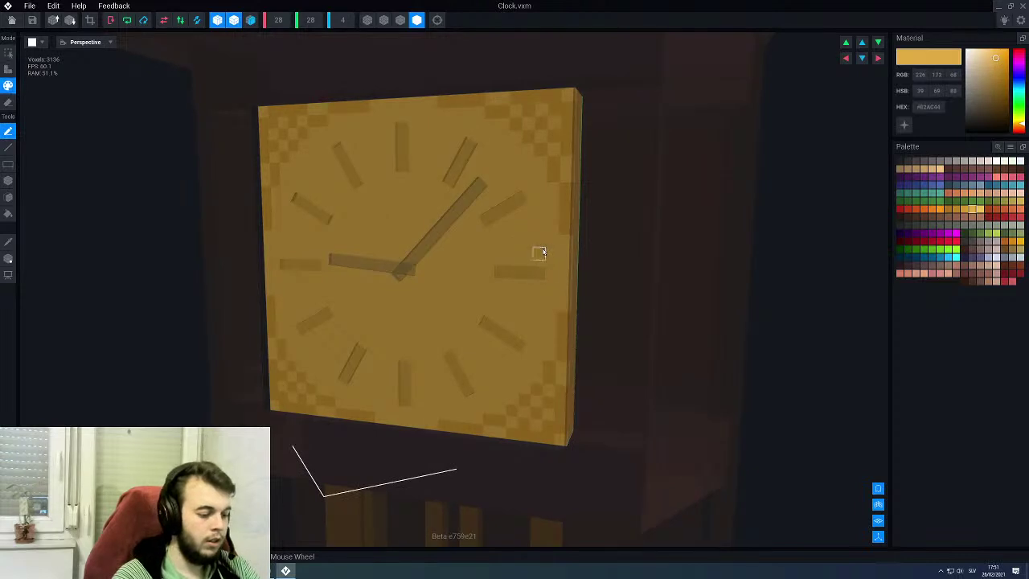
{"action": "key", "text": "l"}
{"action": "left_click_drag", "start_coordinate": [565, 227], "coordinate": [564, 318]}
{"action": "left_click", "coordinate": [444, 102]}
{"action": "mouse_move", "coordinate": [476, 196]}
{"action": "right_mouse_down"}
{"action": "mouse_move", "coordinate": [501, 198]}
{"action": "mouse_move", "coordinate": [491, 198]}
{"action": "right_mouse_up"}
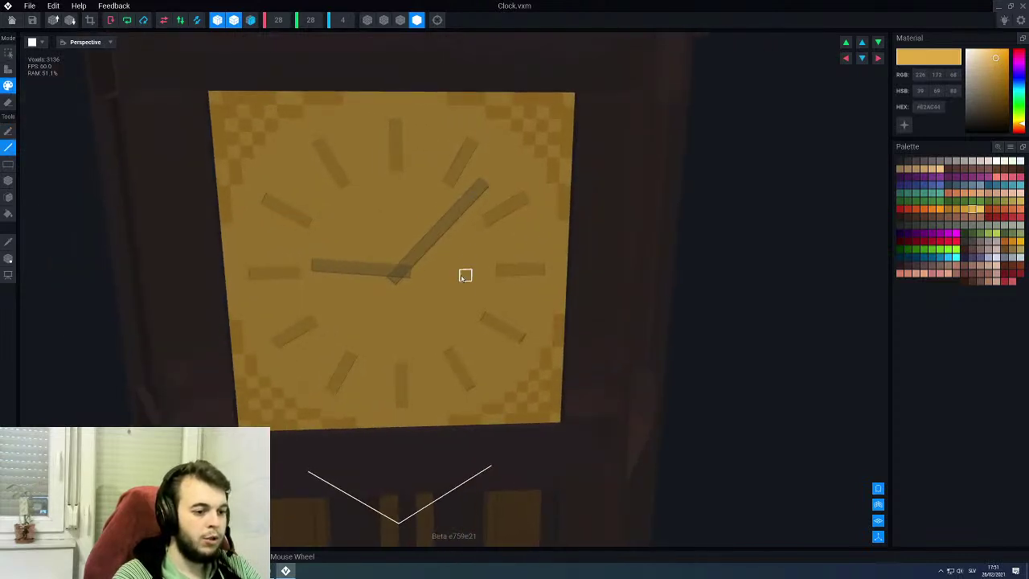
Step: Paint an inner ring in #D4972E around the clock face's centre from four straight segments joined by corner diagonals
{"action": "right_click_drag", "start_coordinate": [477, 310], "coordinate": [455, 309]}
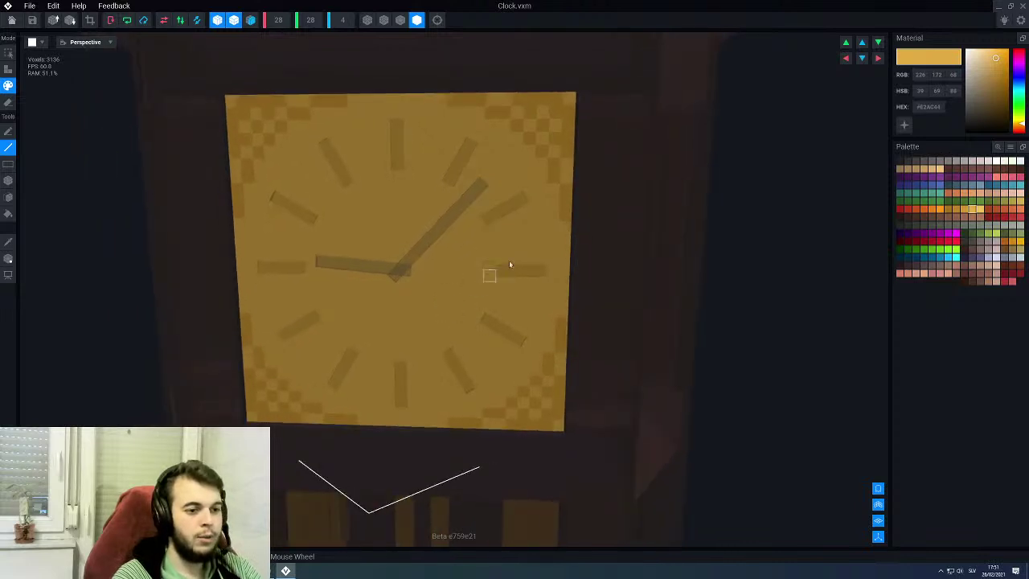
{"action": "left_click", "coordinate": [562, 207], "text": "alt"}
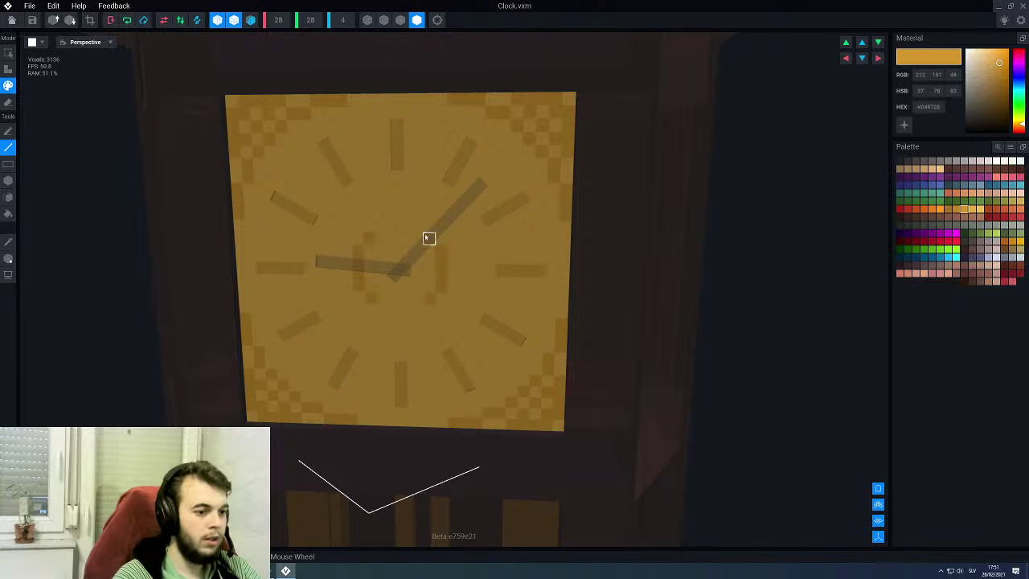
{"action": "scroll", "coordinate": [398, 304], "scroll_direction": "down", "scroll_amount": 2}
{"action": "right_click_drag", "start_coordinate": [410, 299], "coordinate": [409, 299]}
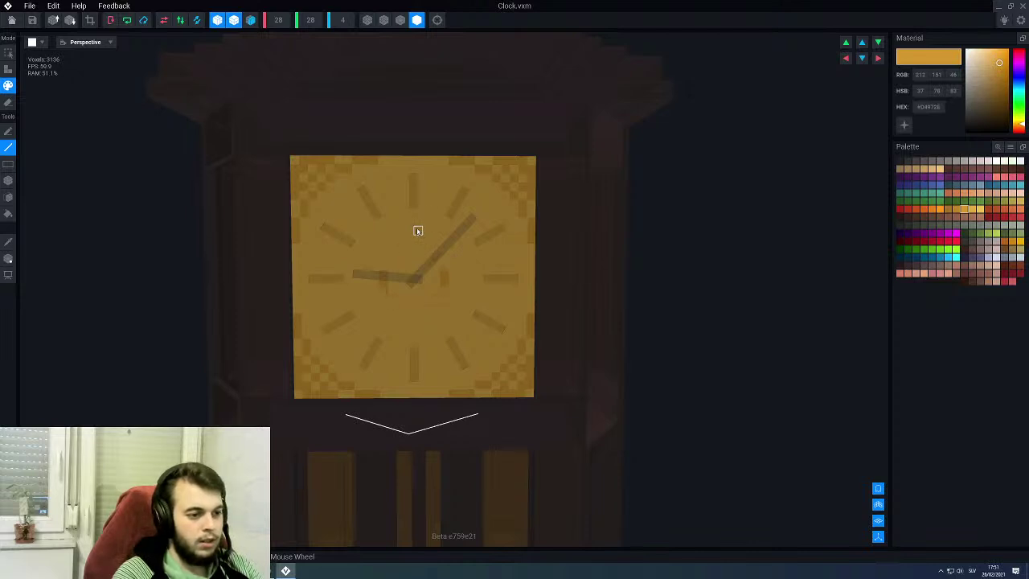
{"action": "left_click_drag", "start_coordinate": [433, 230], "coordinate": [436, 231]}
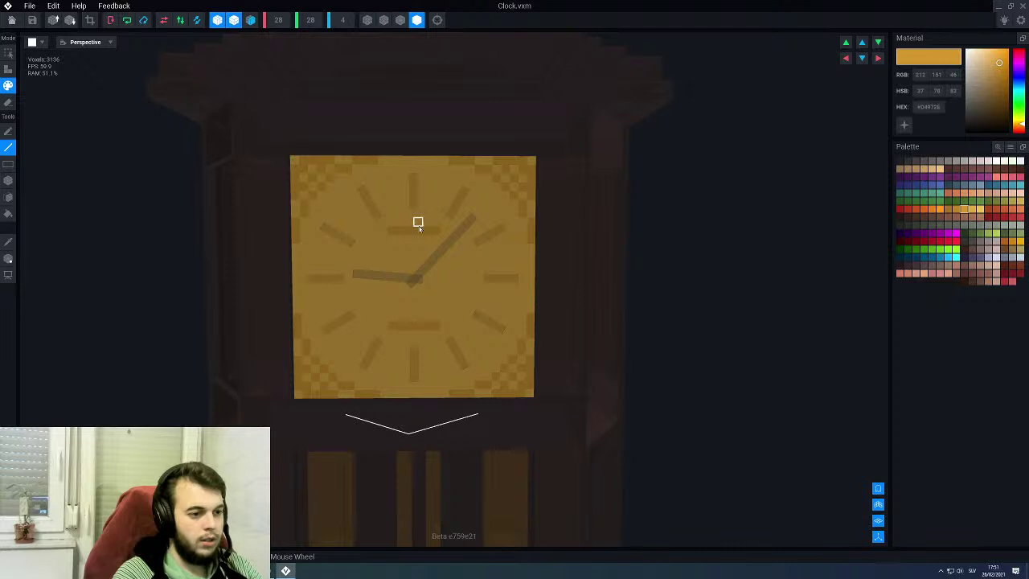
{"action": "left_click", "coordinate": [459, 262]}
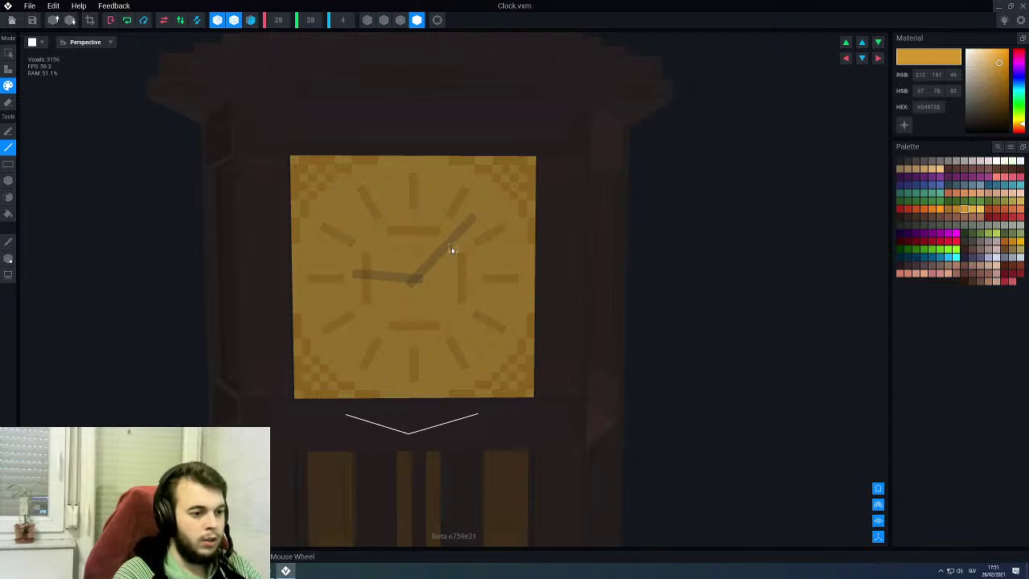
{"action": "left_click", "coordinate": [444, 241]}
Step: Check the inner ring in the assembled cabinet and reopen the Clock model for editing
{"action": "scroll", "coordinate": [418, 308], "scroll_direction": "down", "scroll_amount": 3}
{"action": "mouse_move", "coordinate": [418, 308]}
{"action": "right_mouse_down"}
{"action": "mouse_move", "coordinate": [455, 300]}
{"action": "mouse_move", "coordinate": [407, 291]}
{"action": "right_mouse_up"}
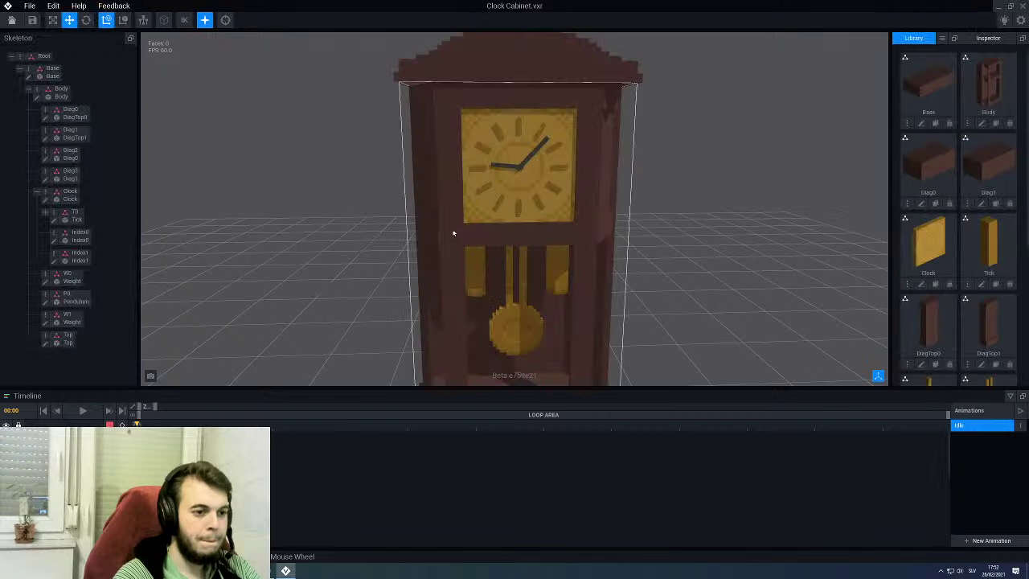
{"action": "middle_click_drag", "start_coordinate": [477, 213], "coordinate": [483, 215]}
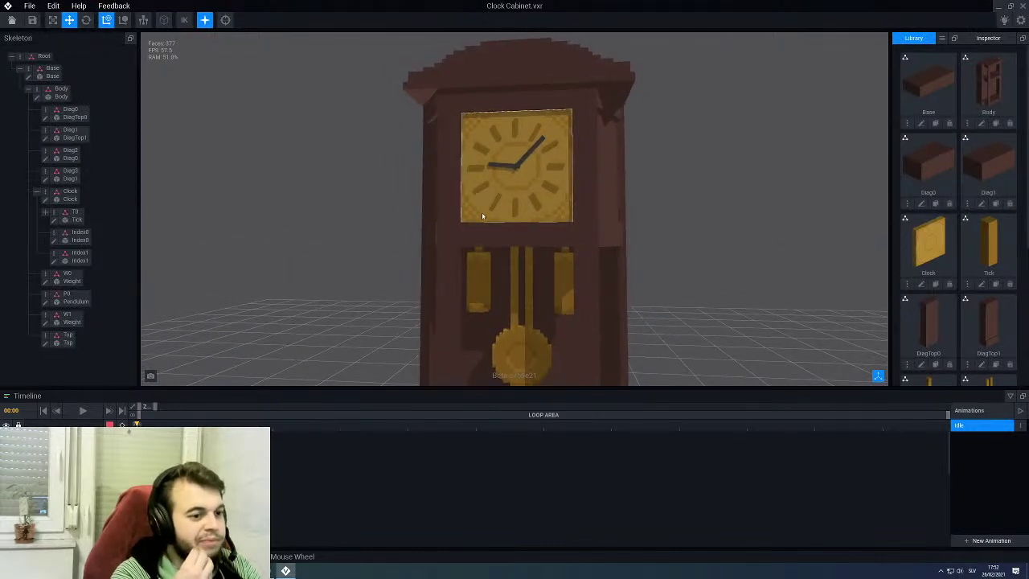
{"action": "left_click", "coordinate": [483, 215]}
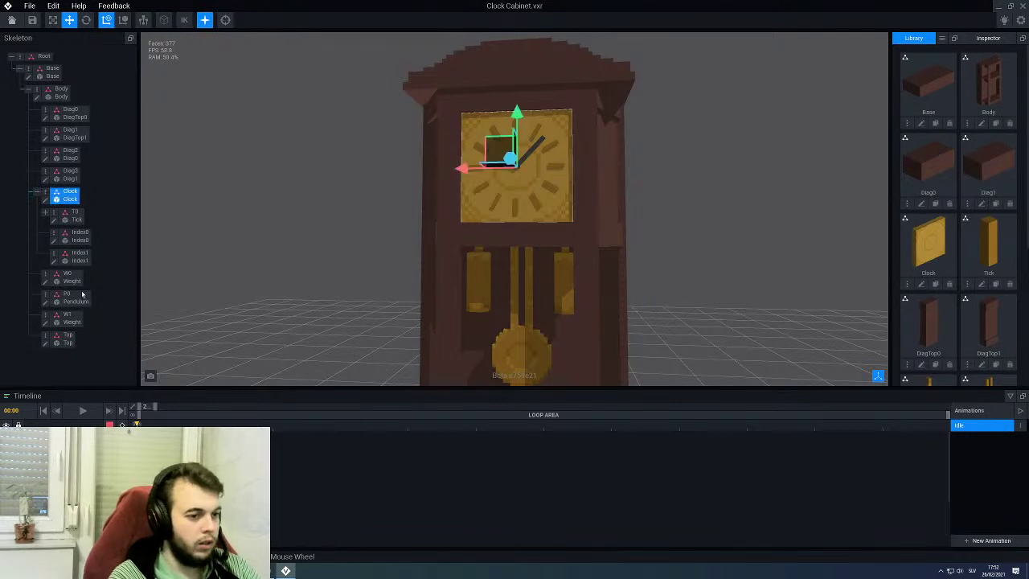
{"action": "left_click", "coordinate": [45, 199]}
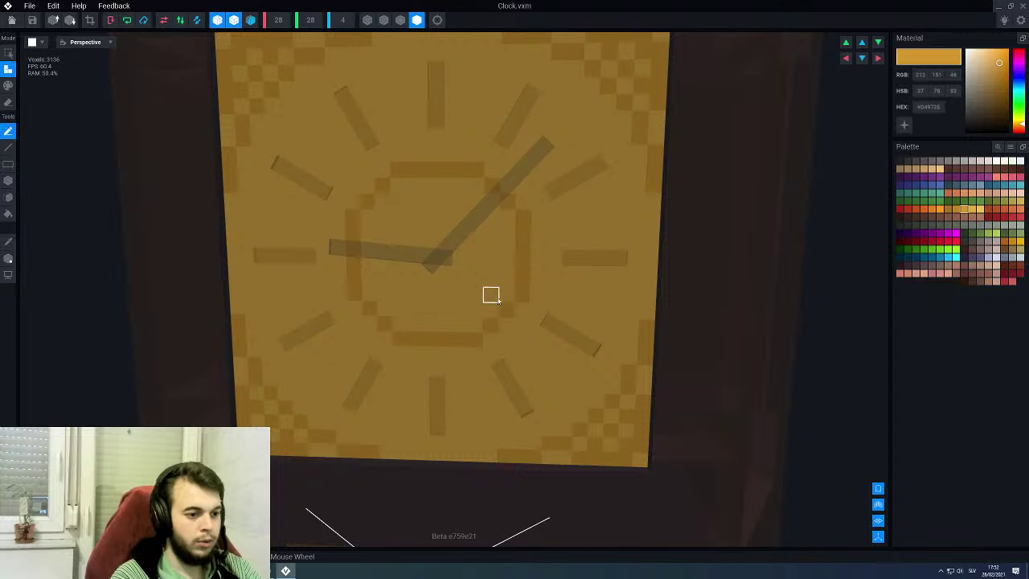
Step: Round the inner ring with two-voxel steps, repainting its straight segments' ends in #E2AC44, and save and close the Clock model
{"action": "key", "text": "p"}
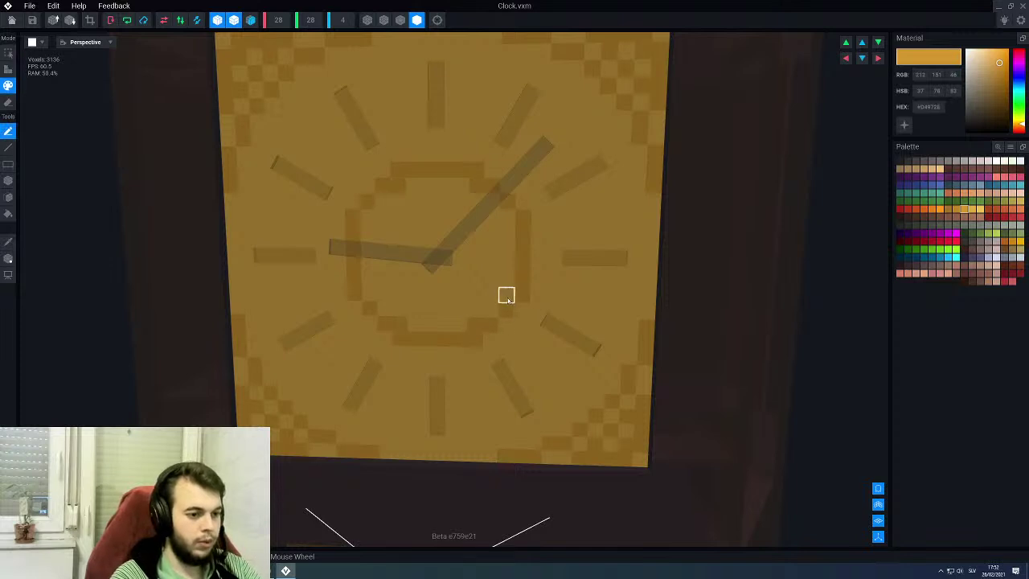
{"action": "left_click", "coordinate": [508, 326], "text": "alt"}
{"action": "left_click", "coordinate": [523, 296]}
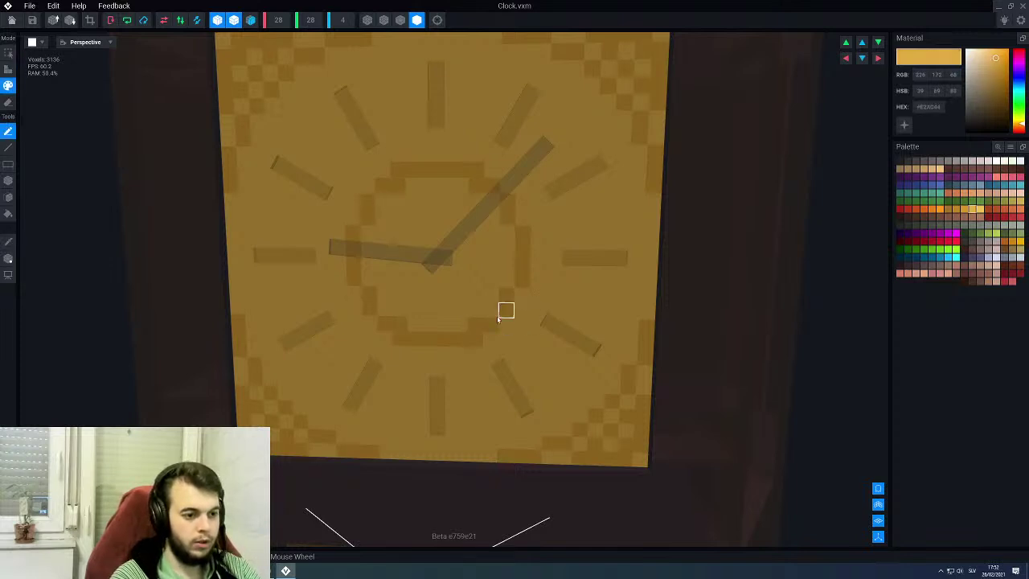
{"action": "left_click", "coordinate": [476, 339]}
{"action": "scroll", "coordinate": [474, 354], "scroll_direction": "down", "scroll_amount": 3}
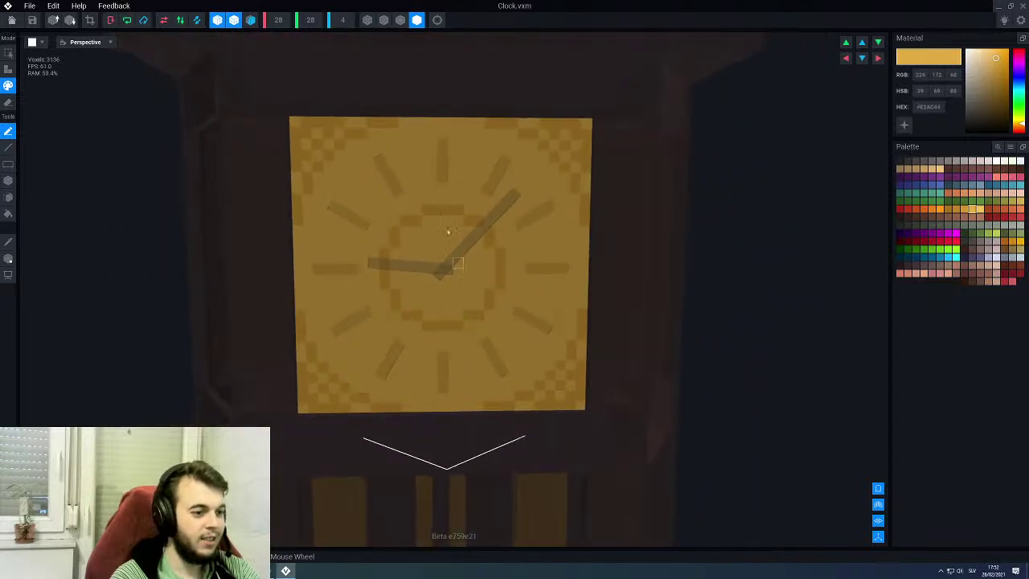
{"action": "left_click", "coordinate": [10, 21]}
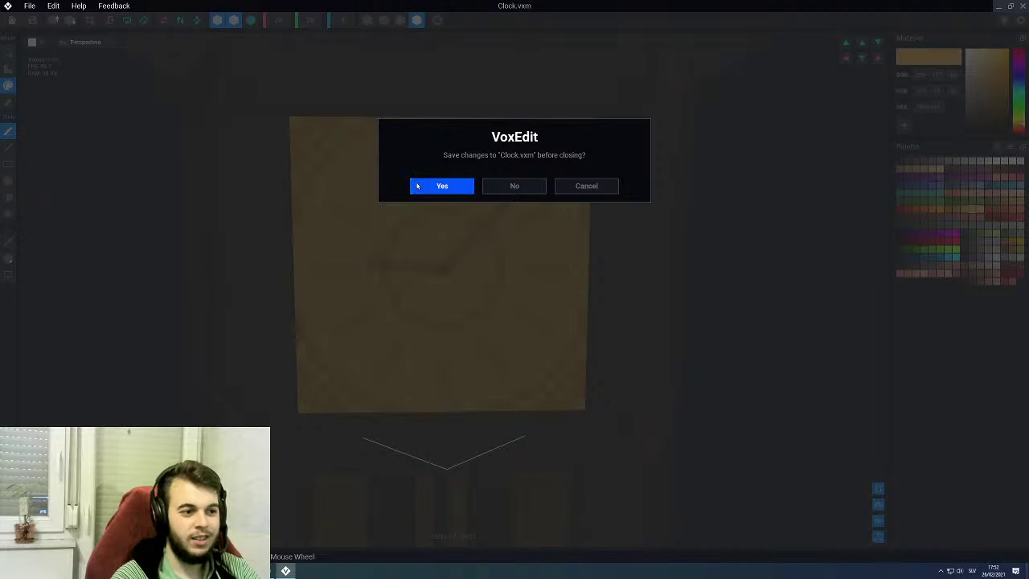
{"action": "left_click", "coordinate": [442, 185]}
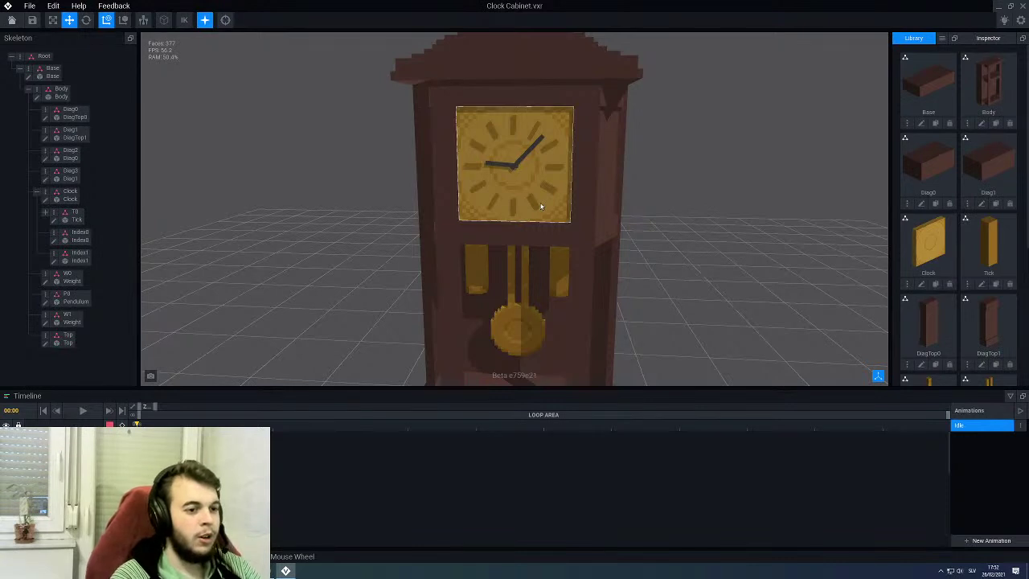
Step: Open the Tick model at the clock face's 12 o'clock position for voxel editing
{"action": "scroll", "coordinate": [538, 205], "scroll_direction": "up", "scroll_amount": 5}
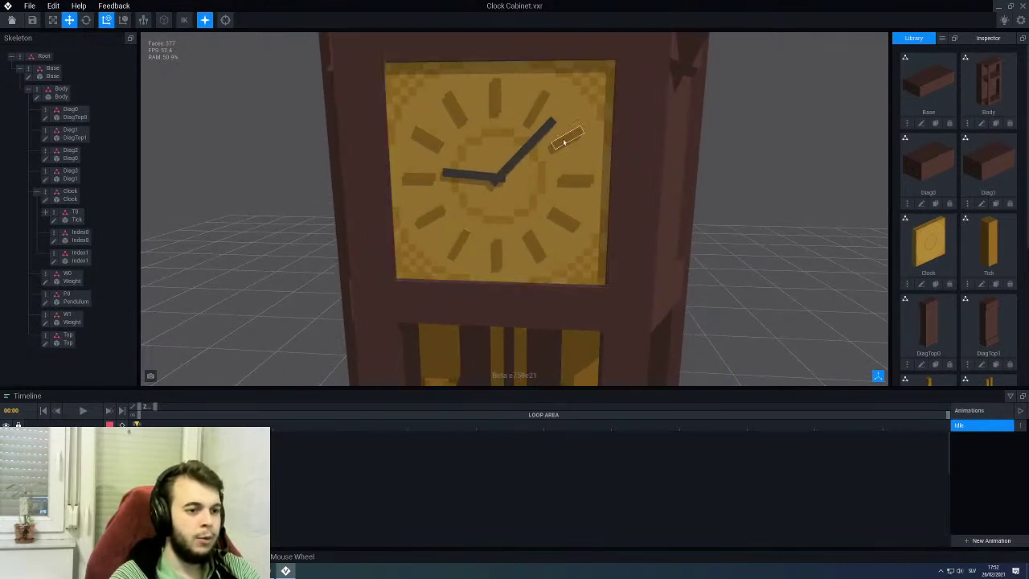
{"action": "left_click", "coordinate": [74, 217]}
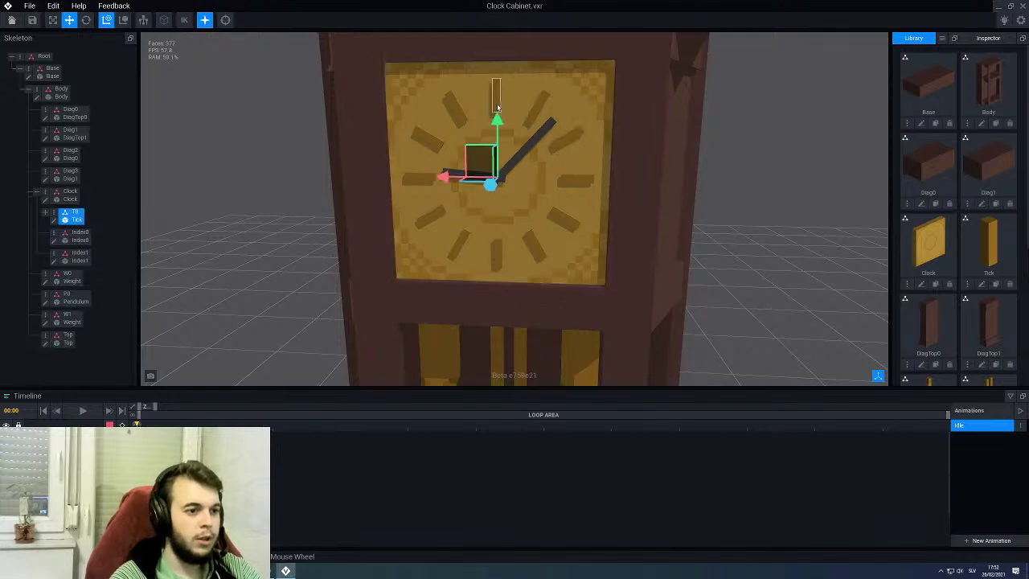
{"action": "left_click", "coordinate": [55, 222]}
{"action": "mouse_move", "coordinate": [370, 259]}
{"action": "right_mouse_down"}
{"action": "mouse_move", "coordinate": [450, 258]}
{"action": "mouse_move", "coordinate": [369, 257]}
{"action": "mouse_move", "coordinate": [427, 265]}
{"action": "mouse_move", "coordinate": [420, 269]}
{"action": "right_mouse_up"}
{"action": "scroll", "coordinate": [370, 257], "scroll_direction": "down", "scroll_amount": 5}
{"action": "scroll", "coordinate": [384, 267], "scroll_direction": "down", "scroll_amount": 3}
{"action": "scroll", "coordinate": [410, 280], "scroll_direction": "up", "scroll_amount": 6}
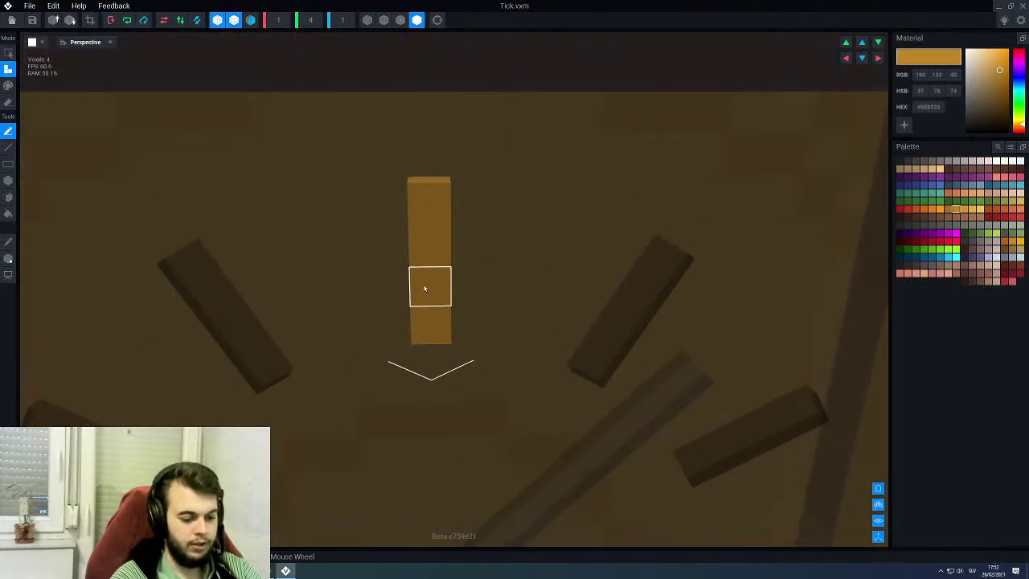
Step: Try to paint the tick's inner end voxel in #A87221 with the Line tool
{"action": "left_click", "coordinate": [950, 209]}
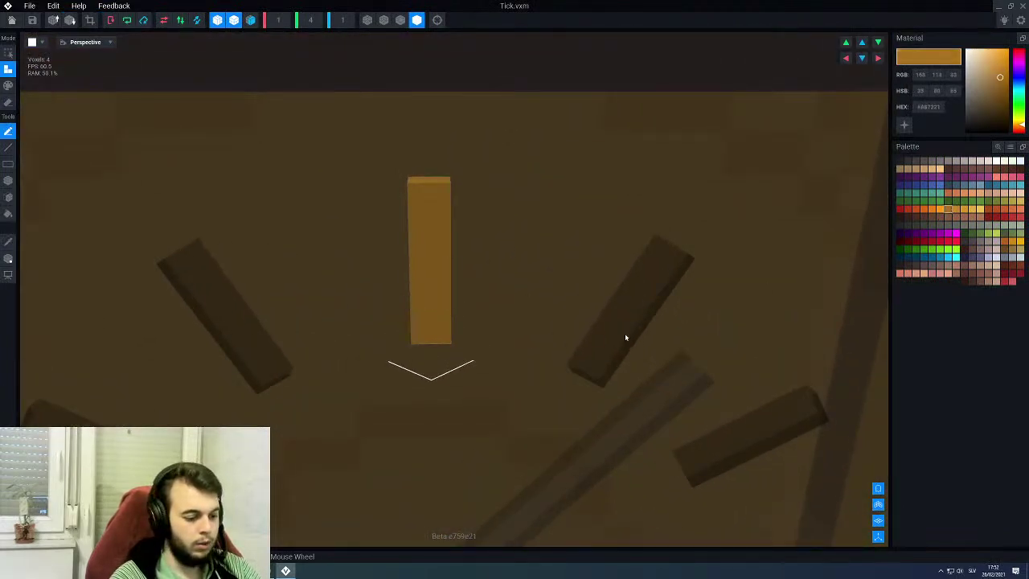
{"action": "key", "text": "p"}
{"action": "key", "text": "l"}
{"action": "left_click", "coordinate": [442, 338]}
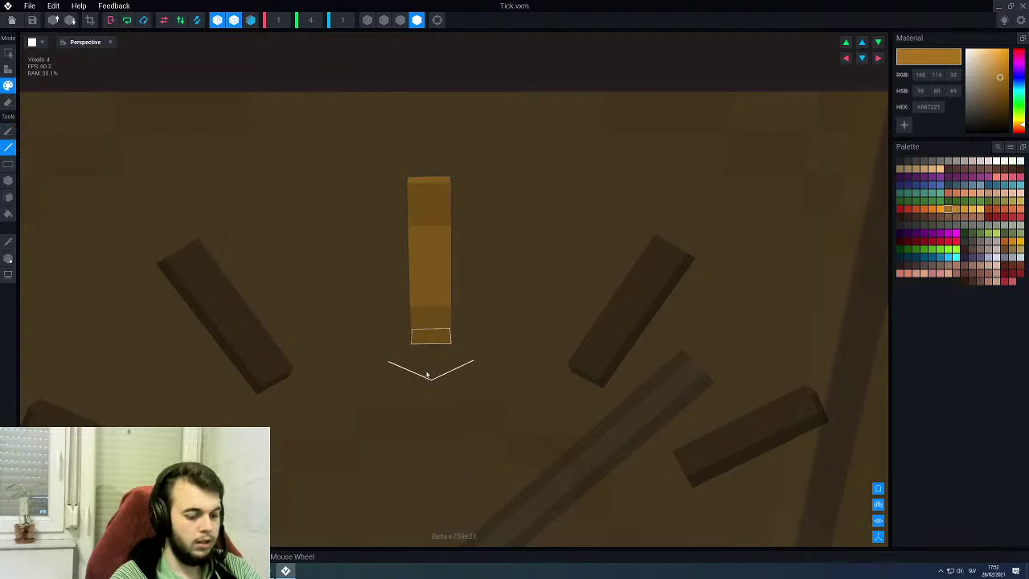
{"action": "key", "text": "ctrl+z"}
Step: Turn off vertical symmetry, paint only the tick's lower voxel in #A87221, and save and close the Tick model
{"action": "left_click", "coordinate": [235, 25]}
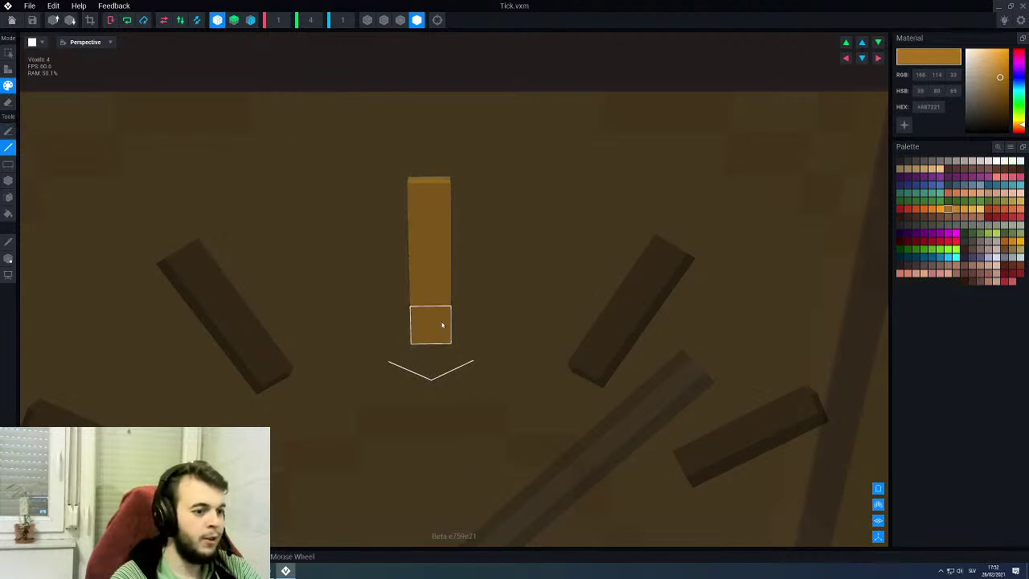
{"action": "scroll", "coordinate": [425, 304], "scroll_direction": "down", "scroll_amount": 2}
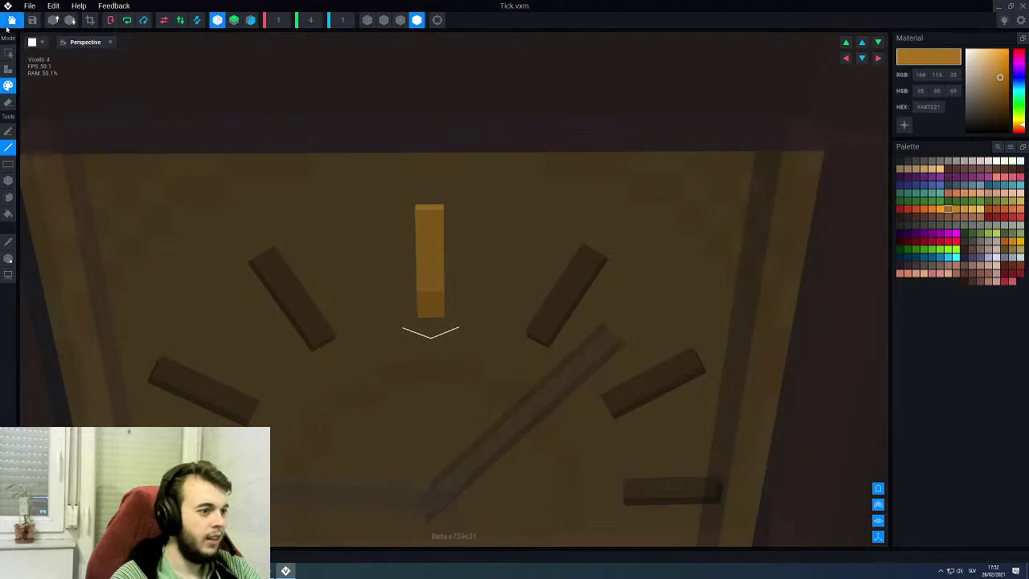
{"action": "left_click", "coordinate": [12, 20]}
{"action": "left_click", "coordinate": [443, 185]}
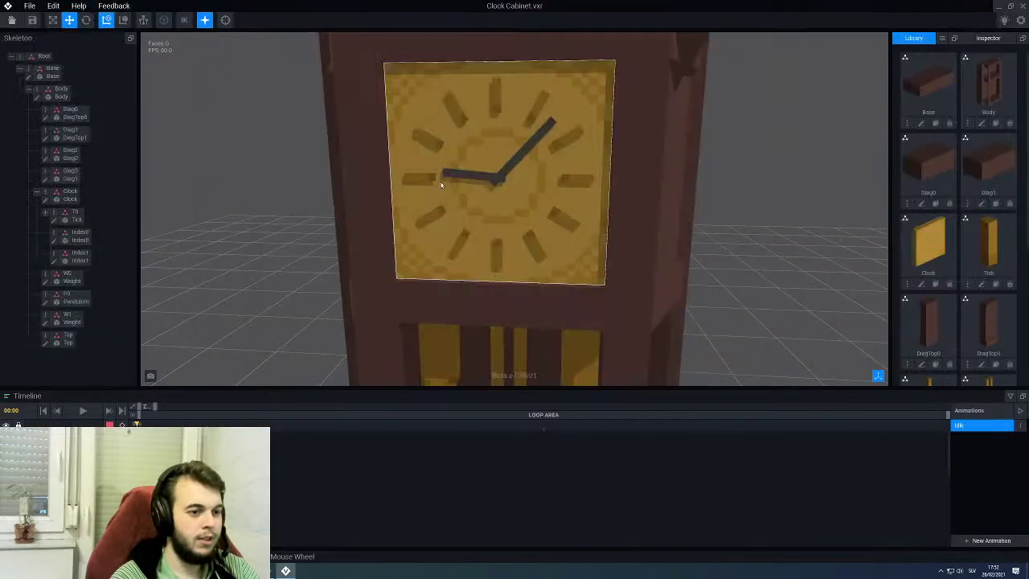
{"action": "scroll", "coordinate": [452, 186], "scroll_direction": "down", "scroll_amount": 3}
{"action": "right_click_drag", "start_coordinate": [459, 197], "coordinate": [461, 193]}
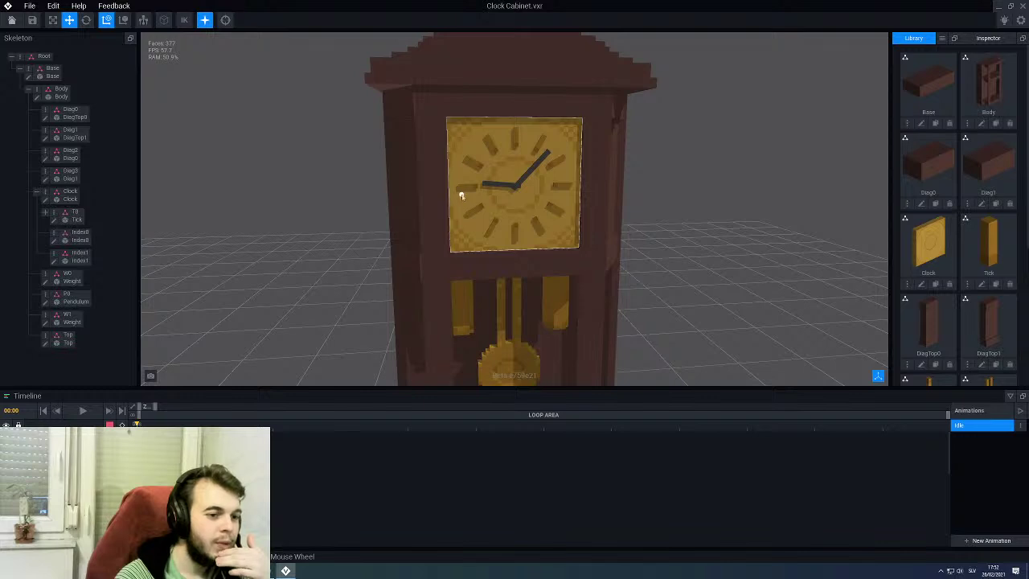
Step: Reopen the Tick model, repaint its lower voxel in the sampled #BE8528, and save and close it
{"action": "left_click", "coordinate": [981, 284]}
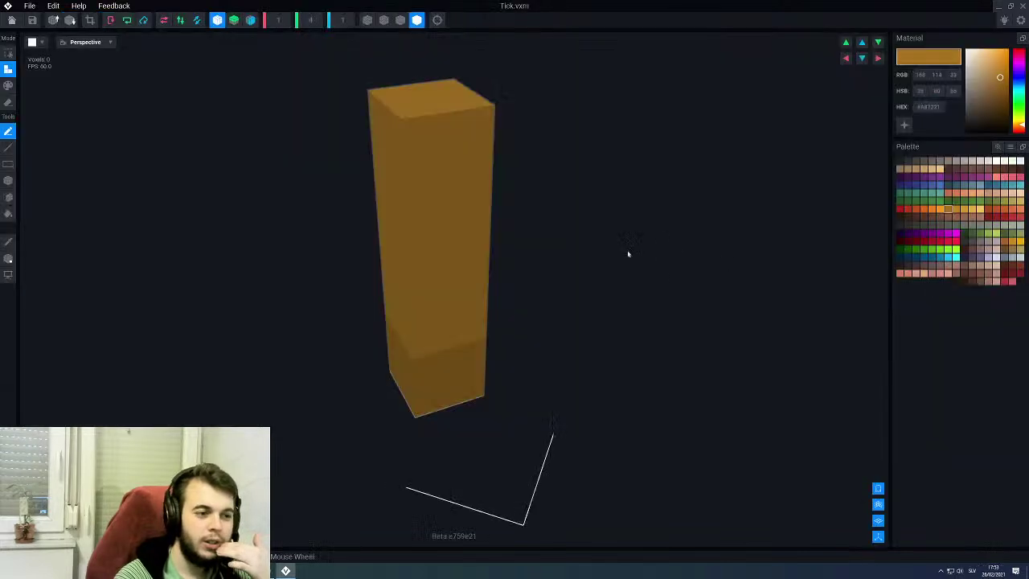
{"action": "left_click", "coordinate": [456, 331], "text": "alt"}
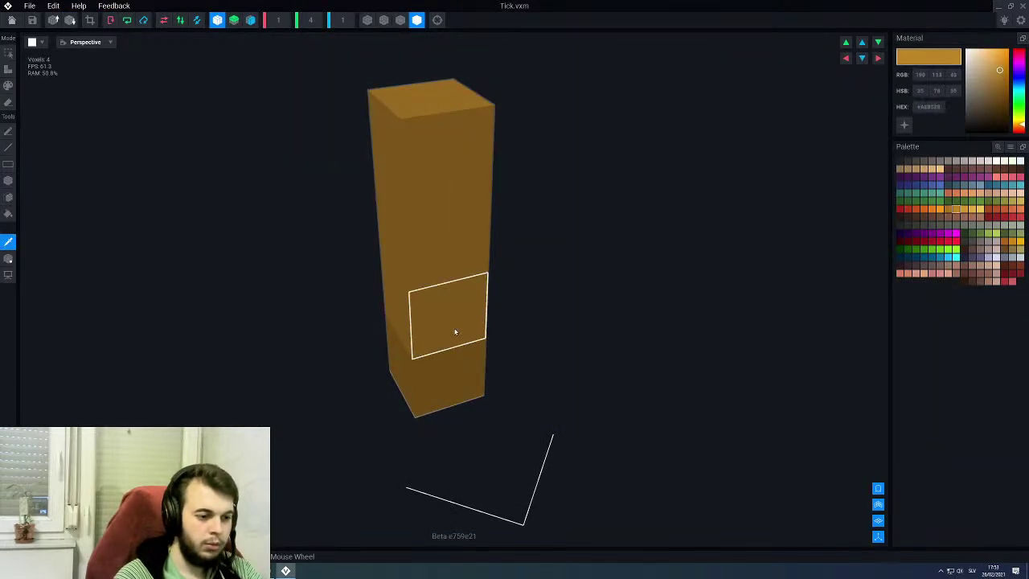
{"action": "key", "text": "p"}
{"action": "left_click", "coordinate": [442, 382]}
{"action": "left_click", "coordinate": [12, 21]}
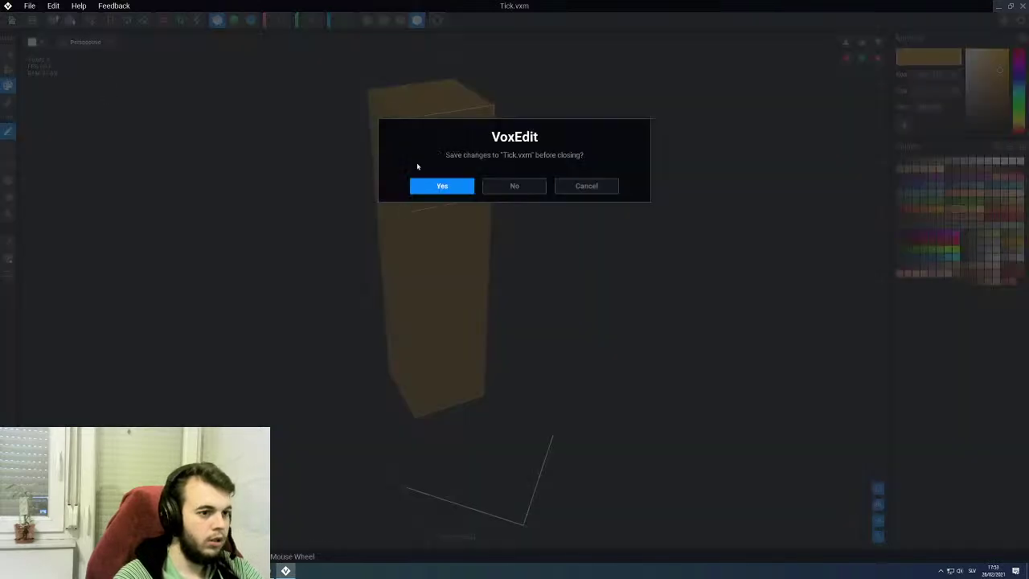
{"action": "left_click", "coordinate": [431, 186]}
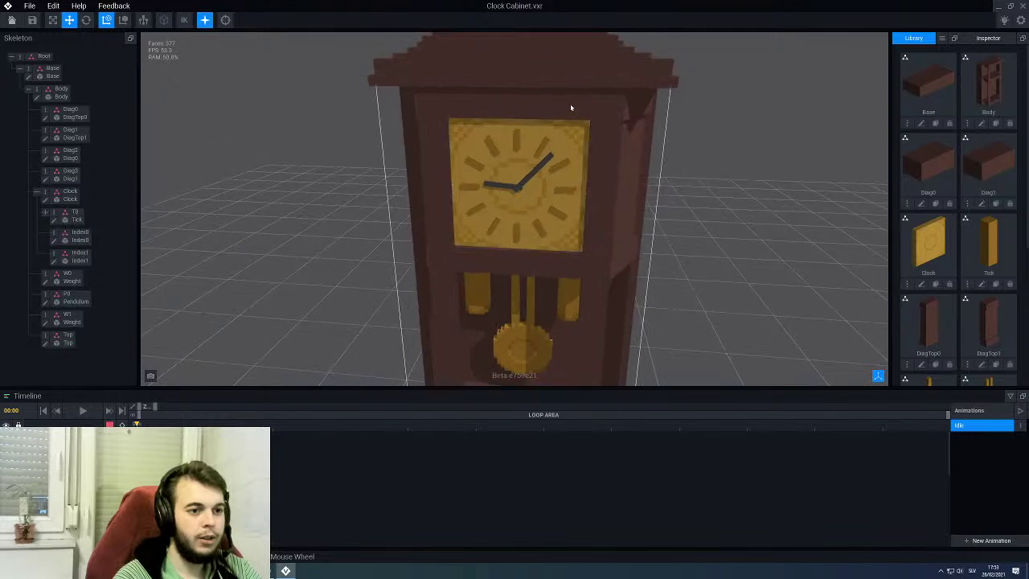
Step: Open the Body model and paint a border in #573B34 around the clock window's opening with the Box tool
{"action": "left_click", "coordinate": [570, 103]}
{"action": "left_click", "coordinate": [36, 99]}
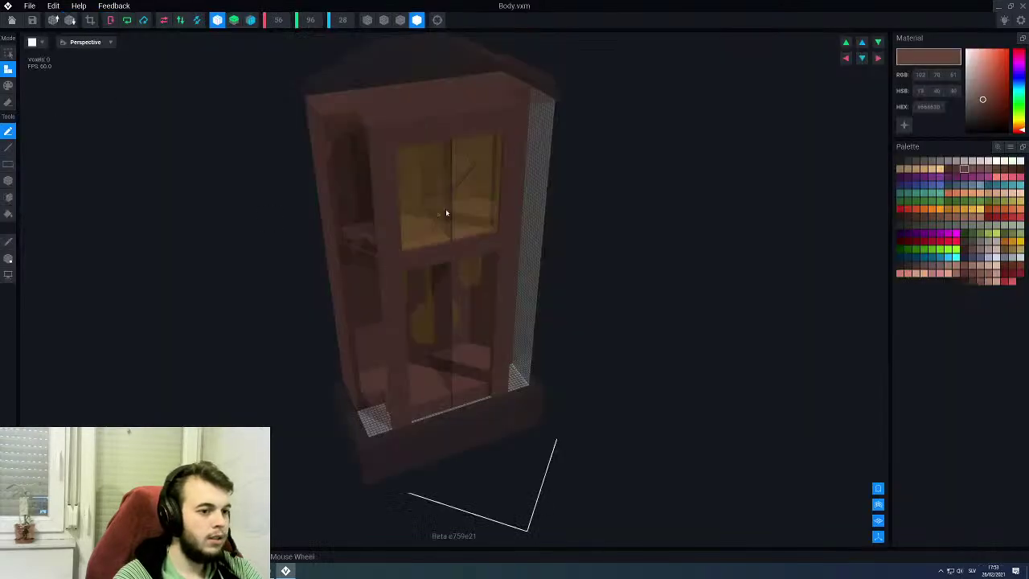
{"action": "right_click_drag", "start_coordinate": [515, 209], "coordinate": [446, 198]}
{"action": "scroll", "coordinate": [446, 198], "scroll_direction": "up", "scroll_amount": 3}
{"action": "middle_click_drag", "start_coordinate": [424, 60], "coordinate": [495, 187]}
{"action": "scroll", "coordinate": [495, 187], "scroll_direction": "up", "scroll_amount": 4}
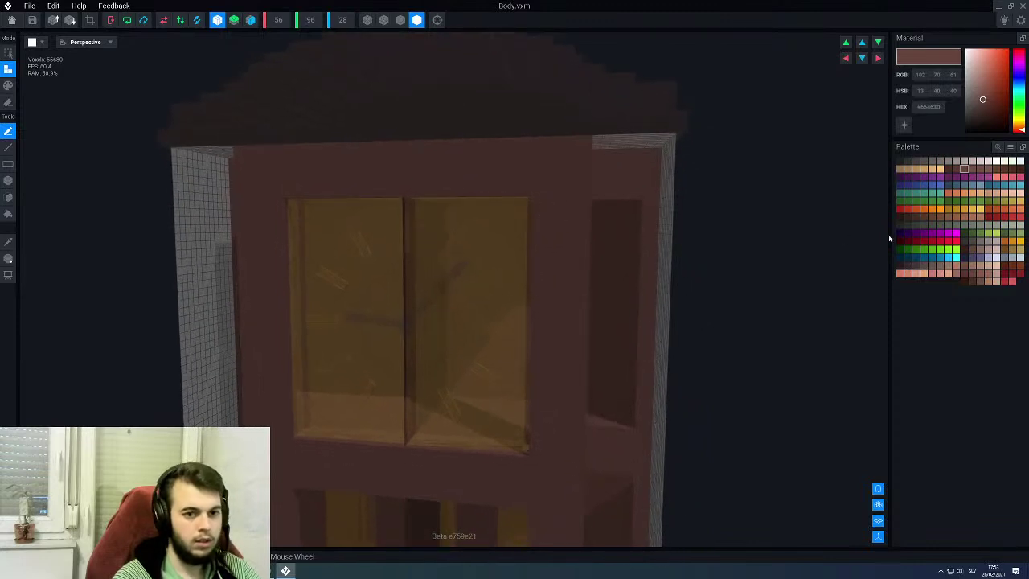
{"action": "left_click", "coordinate": [957, 169]}
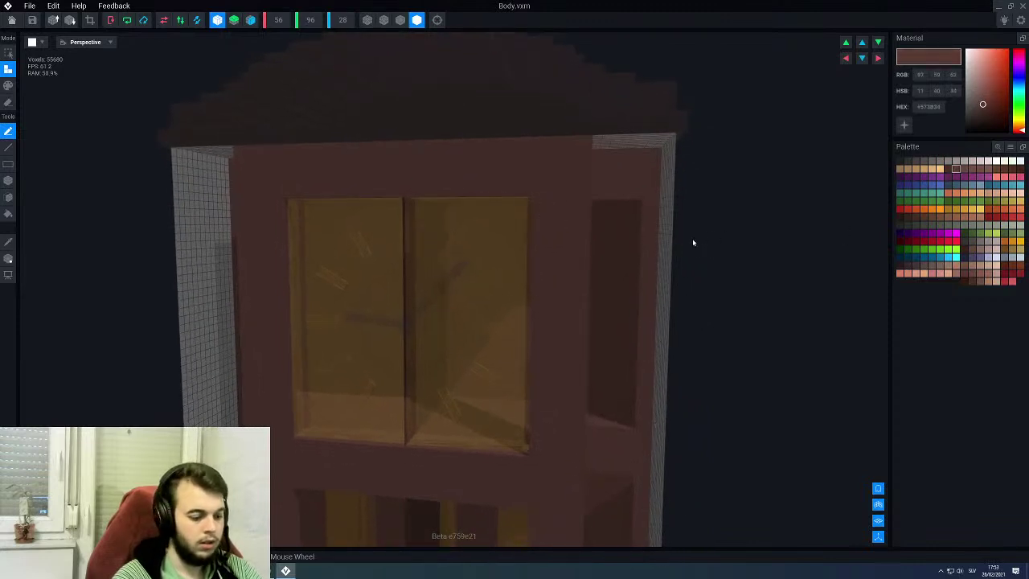
{"action": "key", "text": "p"}
{"action": "key", "text": "b"}
{"action": "right_click_drag", "start_coordinate": [598, 219], "coordinate": [544, 198]}
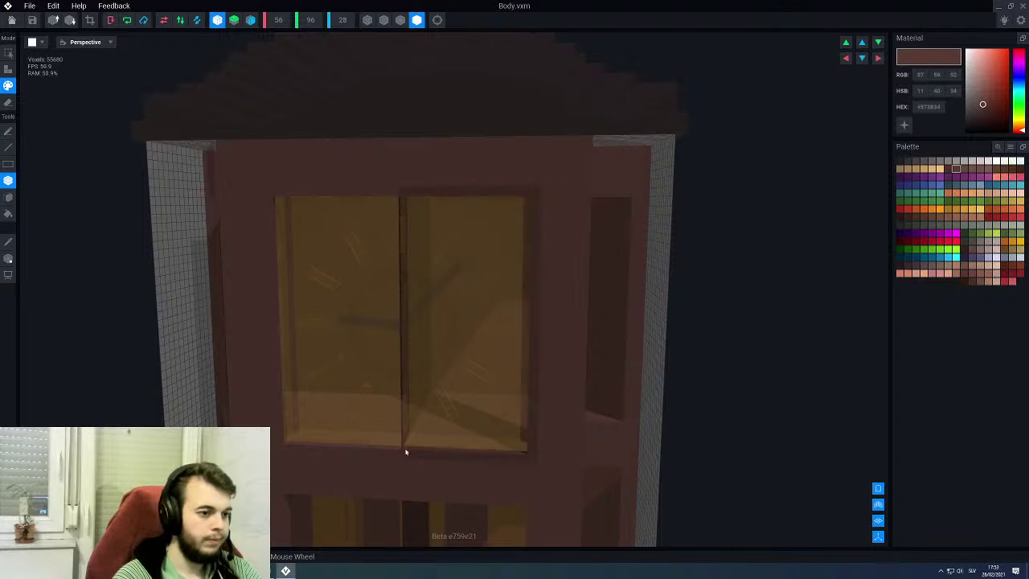
Step: Paint a matching border in #573B34 around the lower pendulum window's opening in the front frame
{"action": "middle_click_drag", "start_coordinate": [437, 402], "coordinate": [469, 332]}
{"action": "scroll", "coordinate": [481, 305], "scroll_direction": "down", "scroll_amount": 2}
{"action": "scroll", "coordinate": [468, 362], "scroll_direction": "up", "scroll_amount": 1}
{"action": "scroll", "coordinate": [466, 366], "scroll_direction": "up", "scroll_amount": 5}
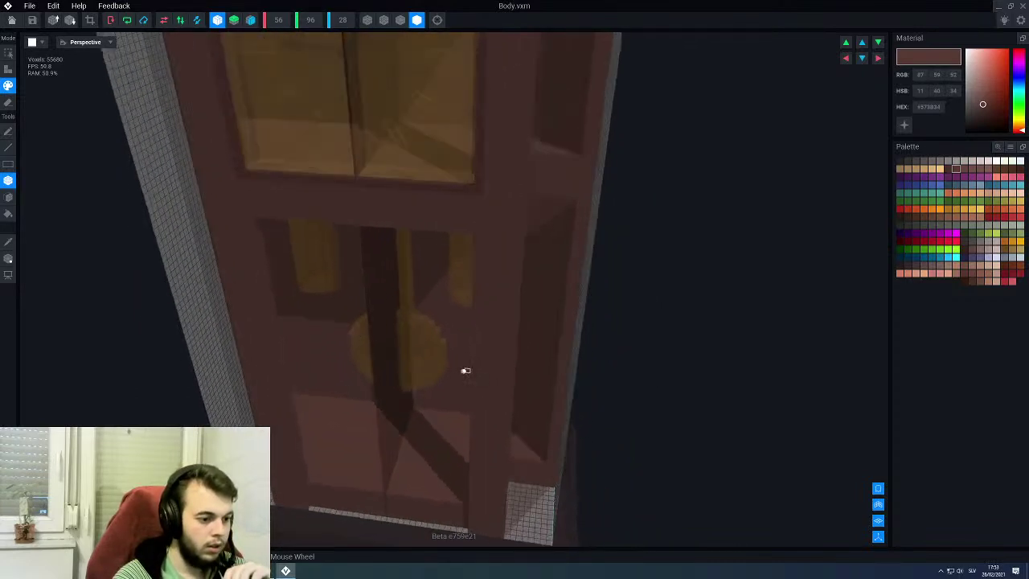
{"action": "right_click_drag", "start_coordinate": [467, 371], "coordinate": [430, 157]}
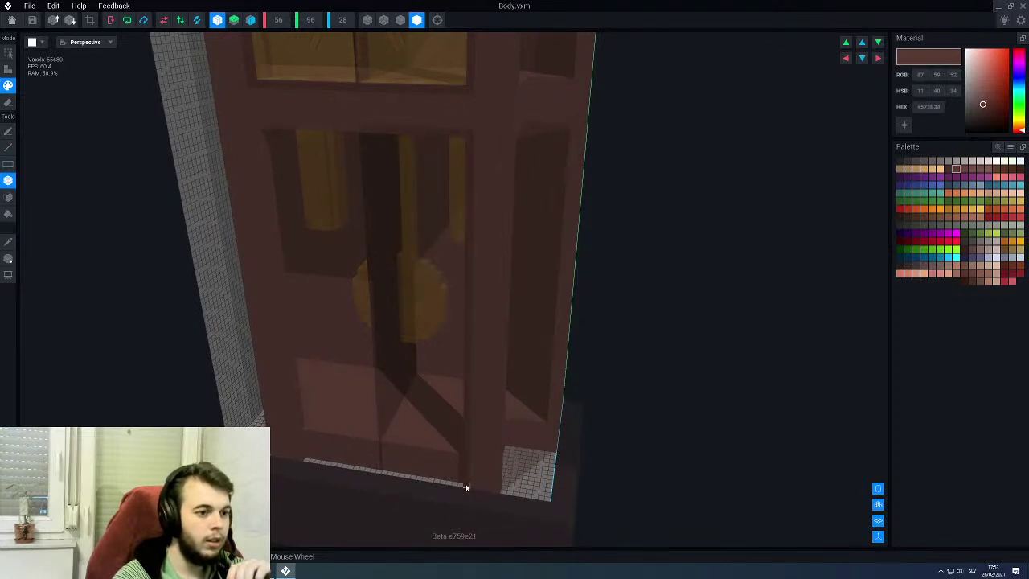
{"action": "right_click_drag", "start_coordinate": [444, 463], "coordinate": [453, 461]}
{"action": "scroll", "coordinate": [470, 416], "scroll_direction": "up", "scroll_amount": 3}
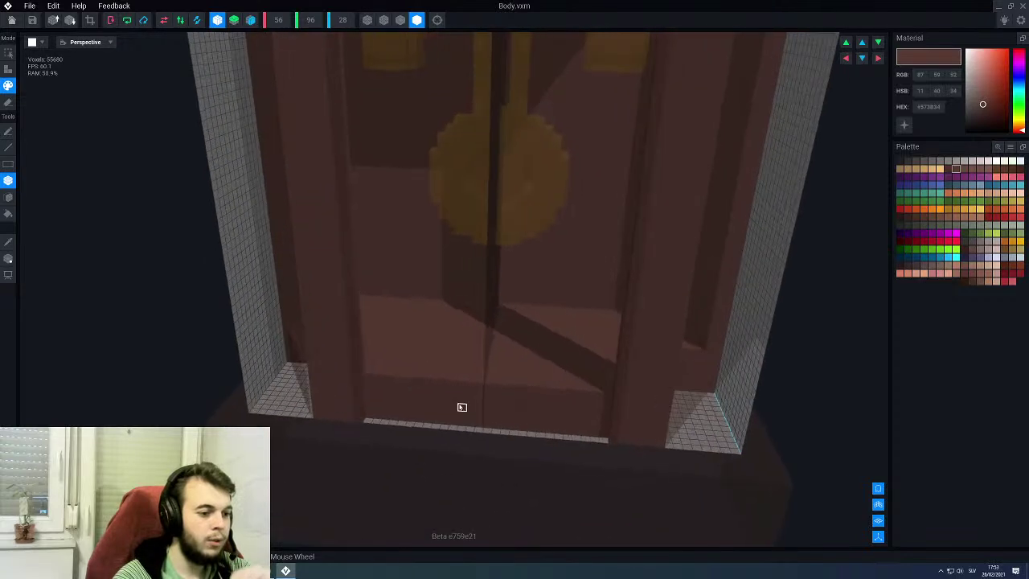
Step: Extend the lower front rail forward with the Face tool in attach mode, using the sampled #66463D
{"action": "left_click", "coordinate": [461, 407], "text": "alt"}
{"action": "key", "text": "a"}
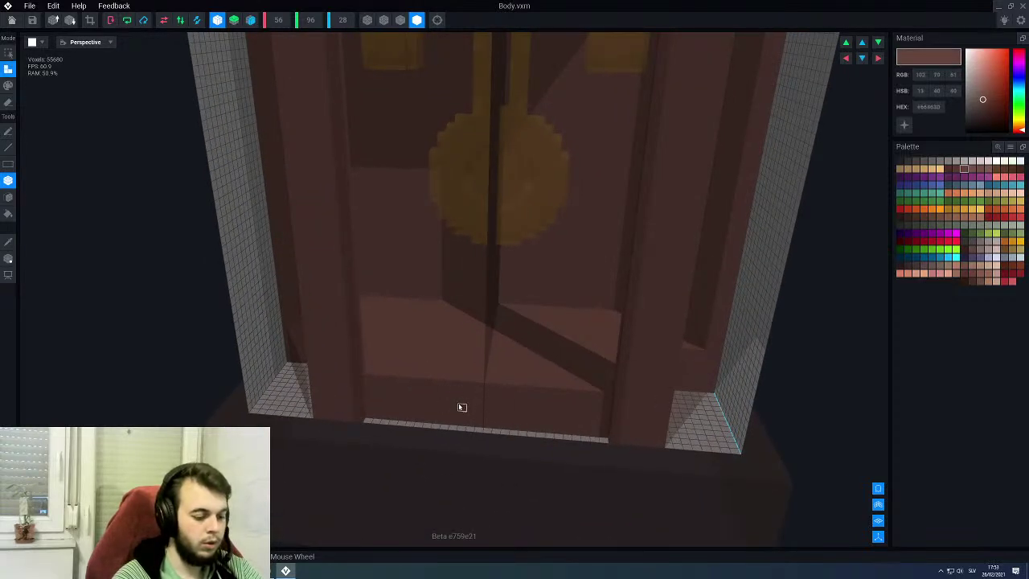
{"action": "key", "text": "f"}
{"action": "left_click", "coordinate": [459, 406]}
{"action": "left_click", "coordinate": [452, 398]}
{"action": "scroll", "coordinate": [452, 398], "scroll_direction": "down", "scroll_amount": 3}
{"action": "right_click_drag", "start_coordinate": [439, 320], "coordinate": [430, 299]}
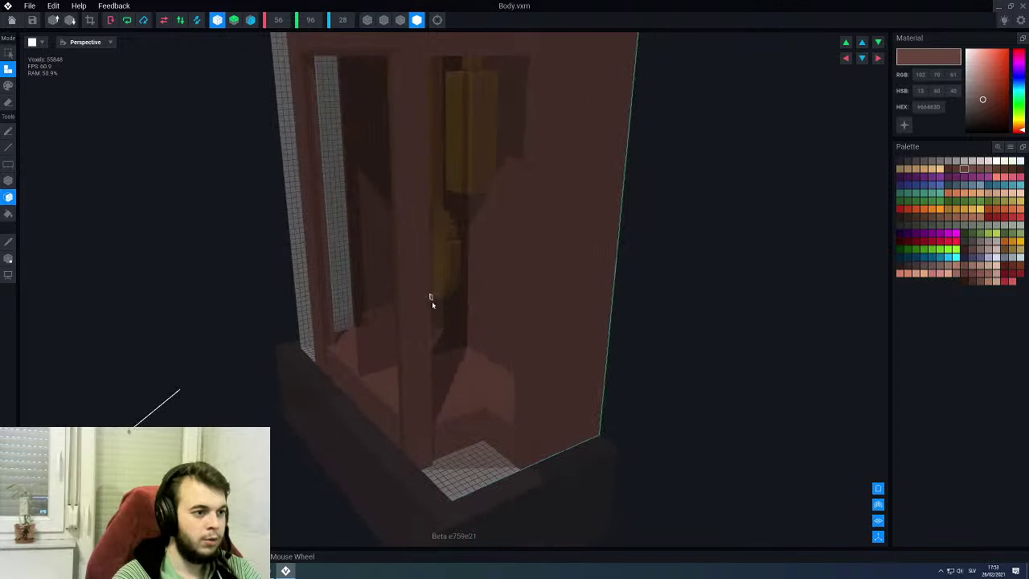
{"action": "middle_click_drag", "start_coordinate": [430, 298], "coordinate": [433, 304]}
Step: Isolate the Body model to view its side wall and choose #48302B as the paint colour
{"action": "left_click", "coordinate": [384, 224], "text": "alt"}
{"action": "key", "text": "p"}
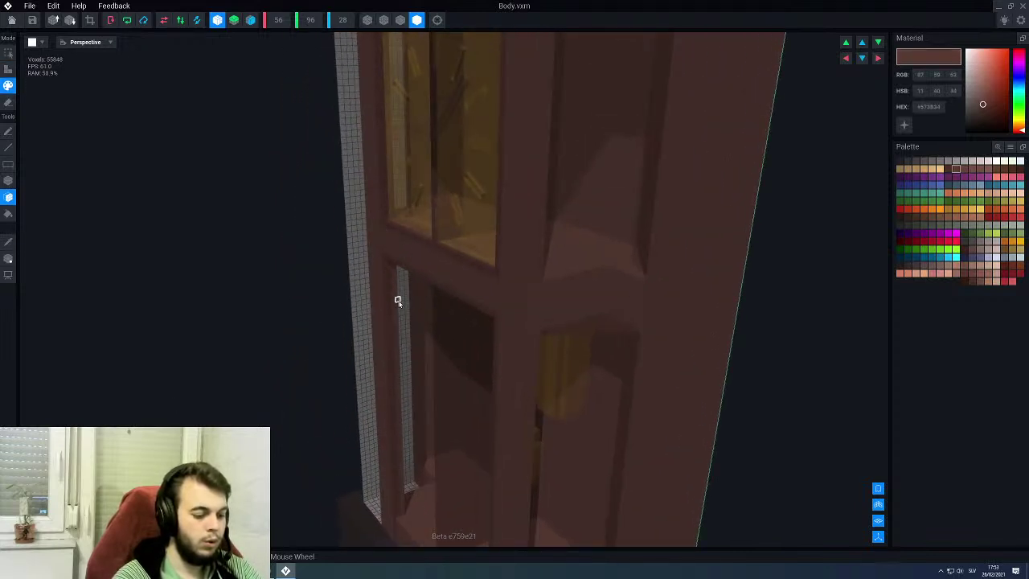
{"action": "scroll", "coordinate": [397, 300], "scroll_direction": "up", "scroll_amount": 3}
{"action": "right_click_drag", "start_coordinate": [470, 314], "coordinate": [555, 326]}
{"action": "middle_click_drag", "start_coordinate": [521, 268], "coordinate": [526, 288]}
{"action": "right_click_drag", "start_coordinate": [525, 289], "coordinate": [531, 303]}
{"action": "right_click_drag", "start_coordinate": [502, 218], "coordinate": [443, 242]}
{"action": "scroll", "coordinate": [441, 225], "scroll_direction": "up", "scroll_amount": 5}
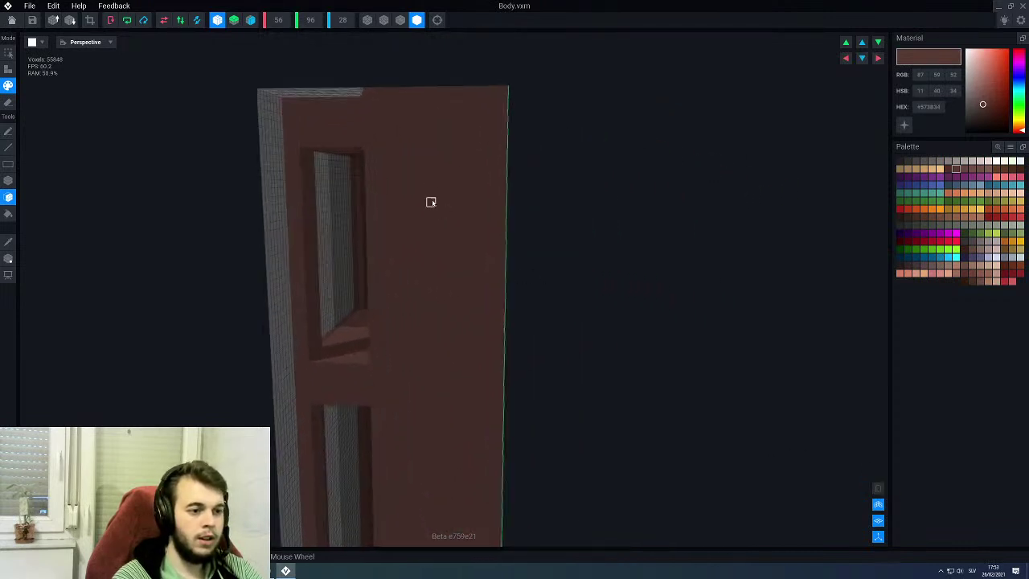
{"action": "left_click", "coordinate": [949, 169]}
{"action": "right_click_drag", "start_coordinate": [467, 182], "coordinate": [456, 160]}
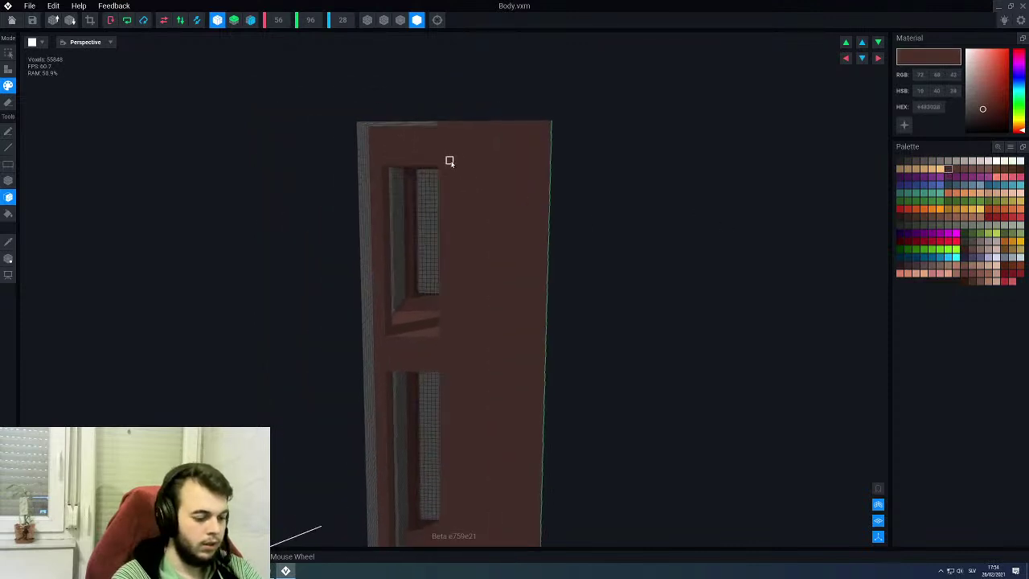
Step: Try to erase a voxel near the side wall's upper corner with the Line tool
{"action": "key", "text": "e"}
{"action": "key", "text": "l"}
{"action": "middle_click_drag", "start_coordinate": [455, 132], "coordinate": [453, 197]}
{"action": "scroll", "coordinate": [453, 197], "scroll_direction": "up", "scroll_amount": 2}
{"action": "mouse_move", "coordinate": [453, 197]}
{"action": "right_mouse_down"}
{"action": "mouse_move", "coordinate": [473, 209]}
{"action": "mouse_move", "coordinate": [486, 203]}
{"action": "mouse_move", "coordinate": [484, 226]}
{"action": "right_mouse_up"}
{"action": "left_click", "coordinate": [400, 20]}
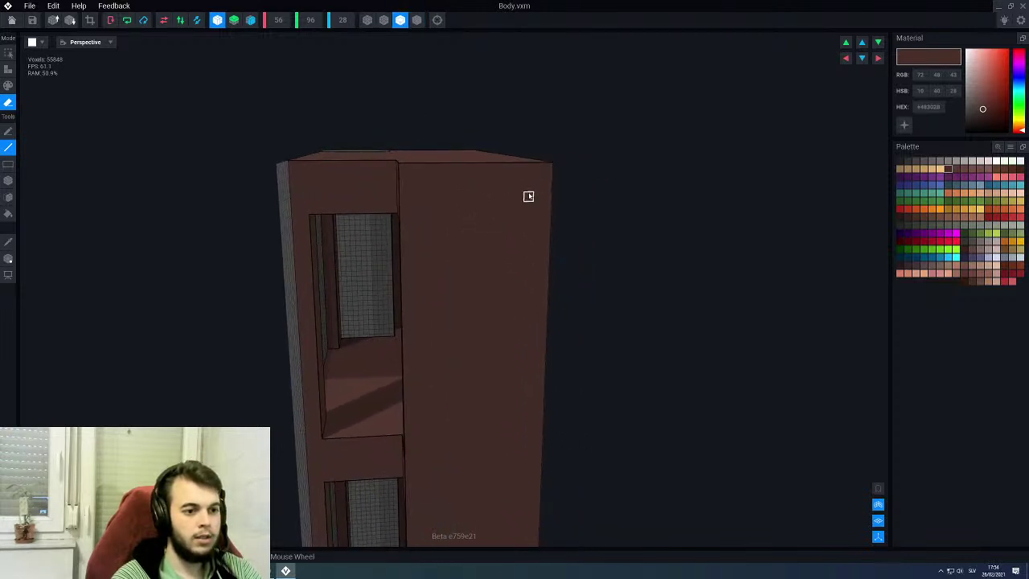
{"action": "left_click", "coordinate": [529, 189]}
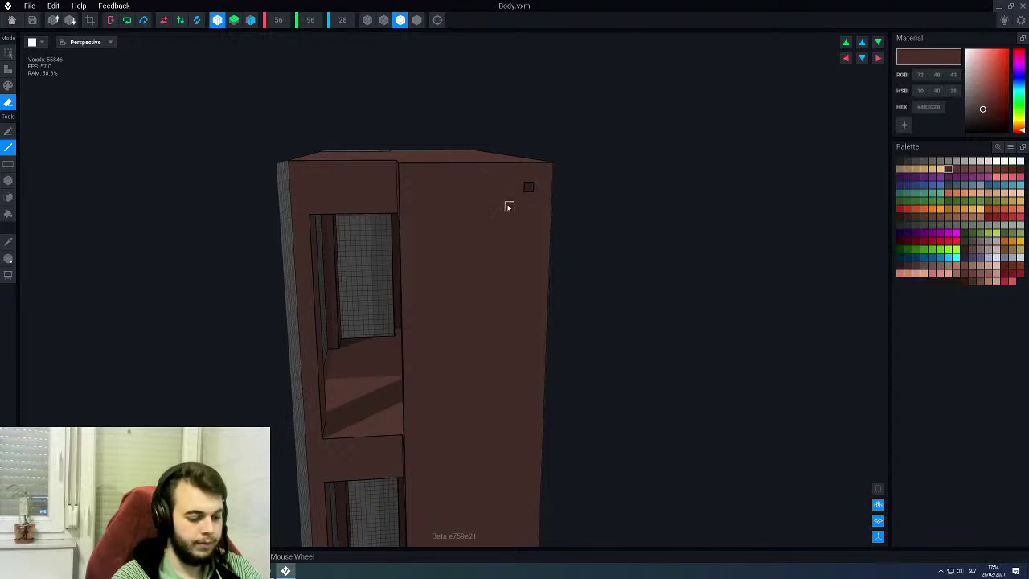
Step: Paint the side panel's upper border in #48302B and notch its two corners by repainting the corner voxels in #66463D
{"action": "key", "text": "g"}
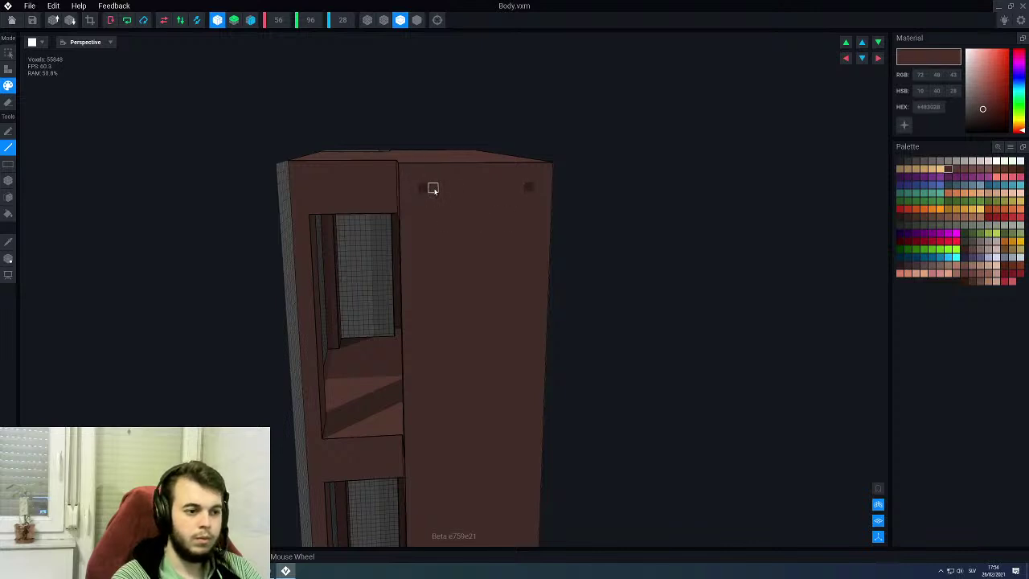
{"action": "left_click_drag", "start_coordinate": [432, 188], "coordinate": [516, 191]}
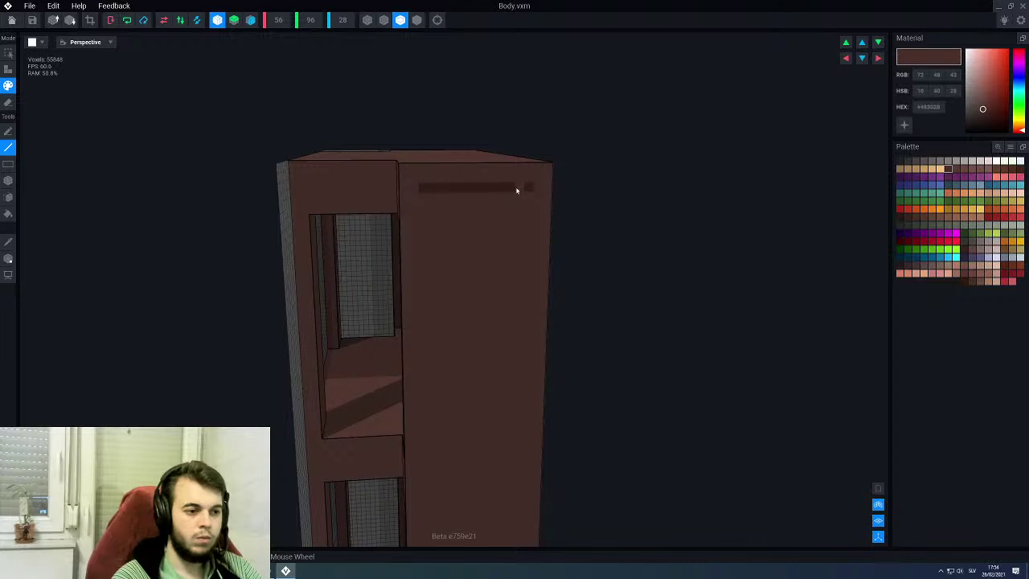
{"action": "left_click", "coordinate": [413, 198], "text": "alt"}
{"action": "left_click", "coordinate": [421, 189]}
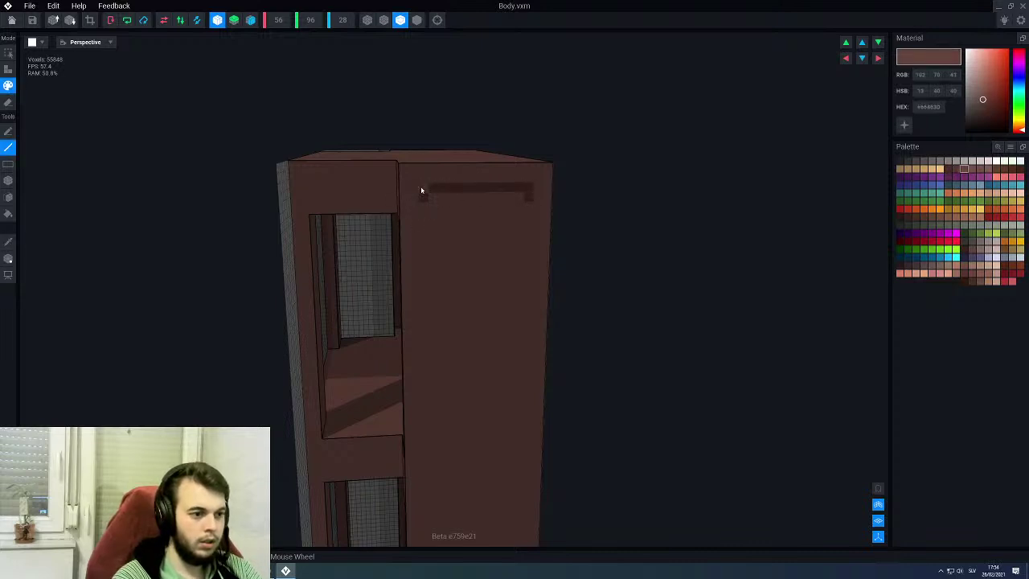
{"action": "left_click", "coordinate": [529, 188]}
Step: Sample #48302B and paint two long vertical border lines down the side wall from the notched corners
{"action": "left_click", "coordinate": [528, 197], "text": "alt"}
{"action": "middle_click_drag", "start_coordinate": [514, 244], "coordinate": [507, 125]}
{"action": "scroll", "coordinate": [508, 241], "scroll_direction": "down", "scroll_amount": 4}
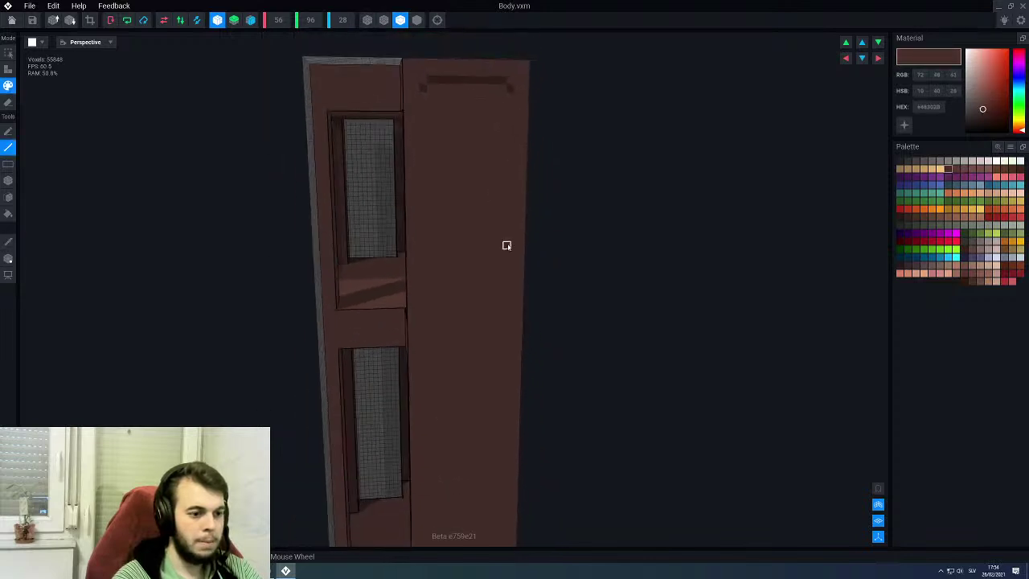
{"action": "right_click_drag", "start_coordinate": [485, 274], "coordinate": [481, 262]}
{"action": "left_click_drag", "start_coordinate": [427, 80], "coordinate": [432, 531]}
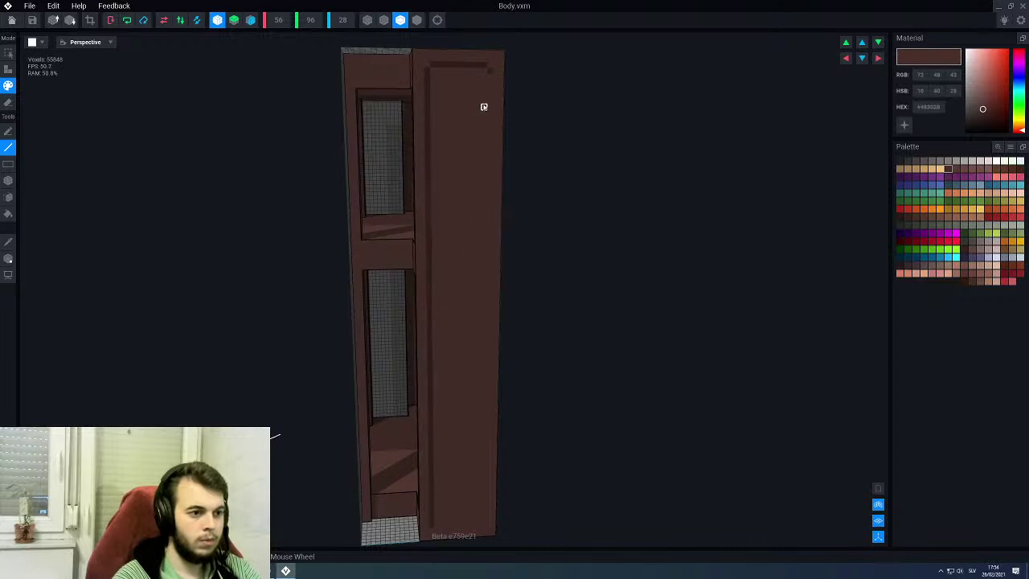
{"action": "left_click_drag", "start_coordinate": [489, 78], "coordinate": [483, 521]}
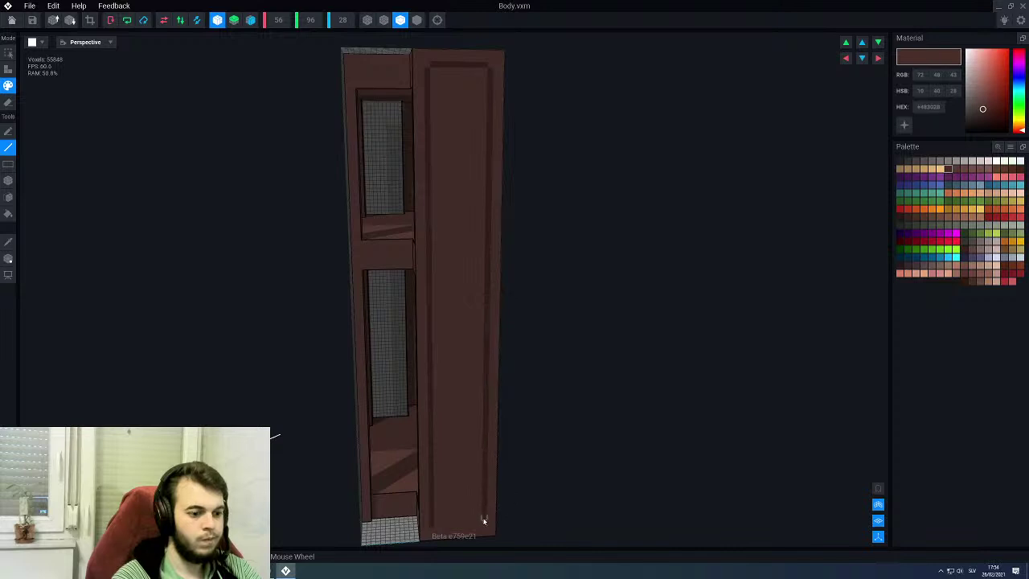
{"action": "right_click_drag", "start_coordinate": [484, 523], "coordinate": [479, 468]}
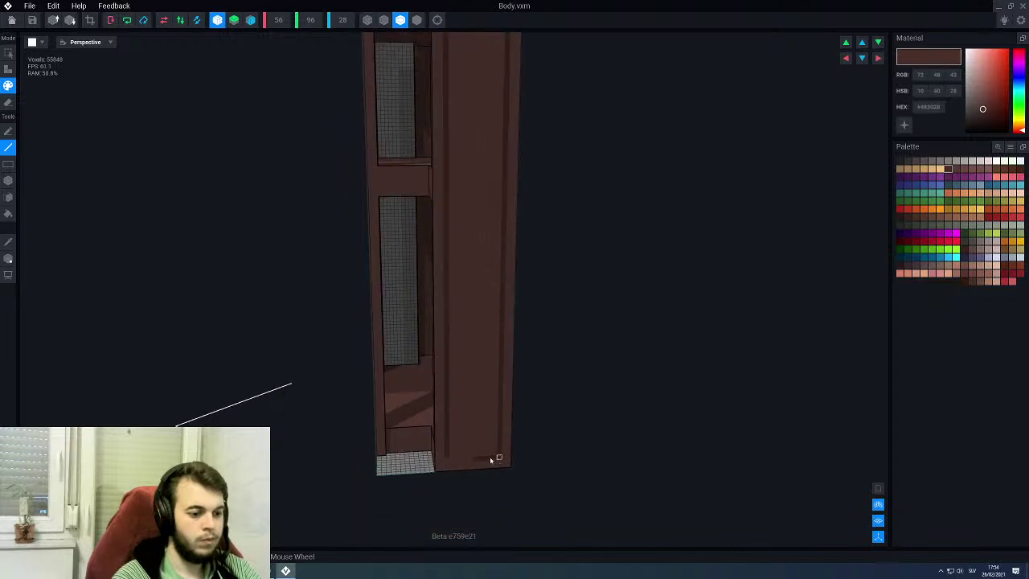
{"action": "middle_click_drag", "start_coordinate": [451, 396], "coordinate": [453, 397]}
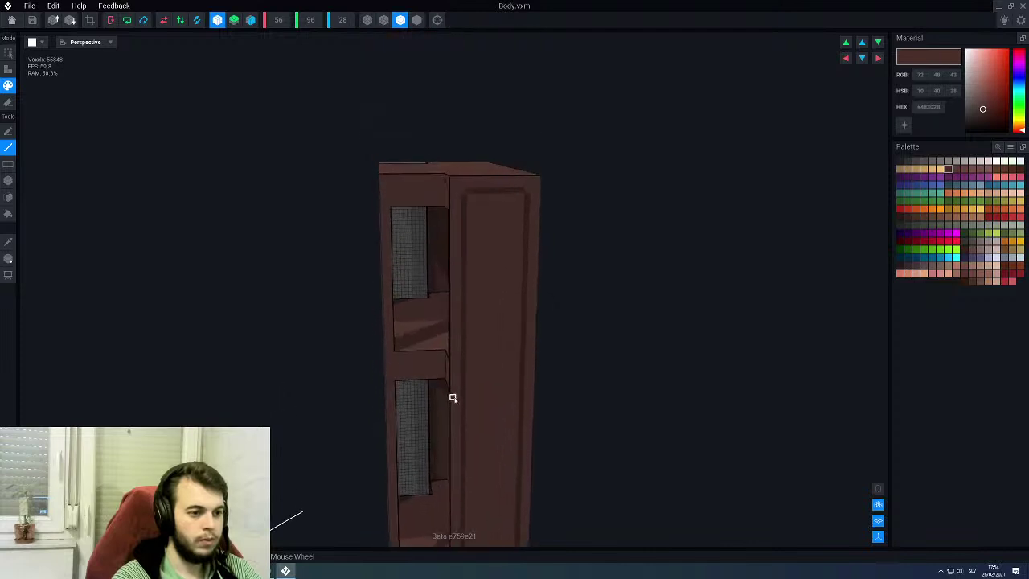
Step: Save the painted Body model and return to the assembled Clock Cabinet
{"action": "right_click_drag", "start_coordinate": [481, 185], "coordinate": [489, 245]}
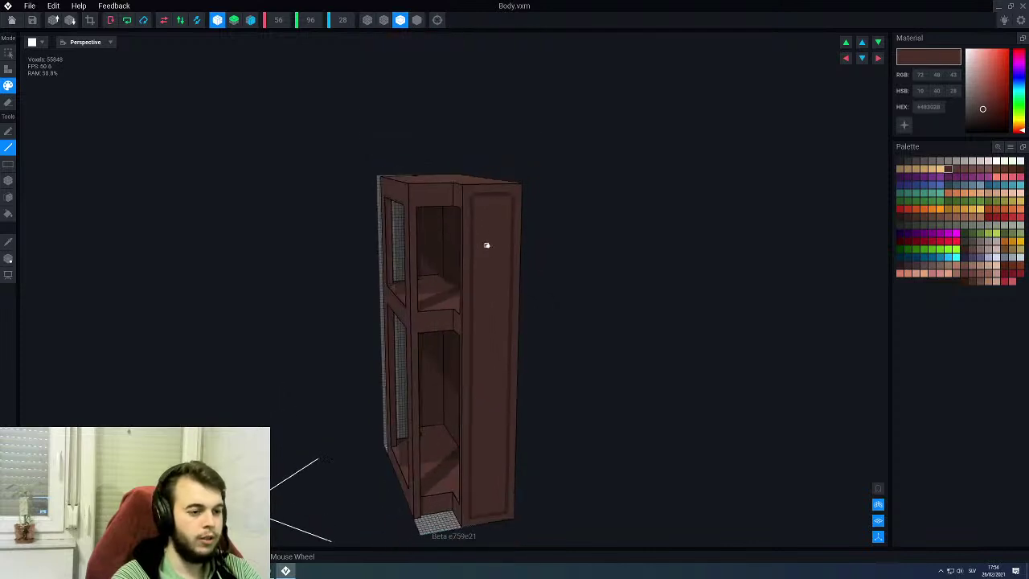
{"action": "right_click_drag", "start_coordinate": [439, 302], "coordinate": [404, 242]}
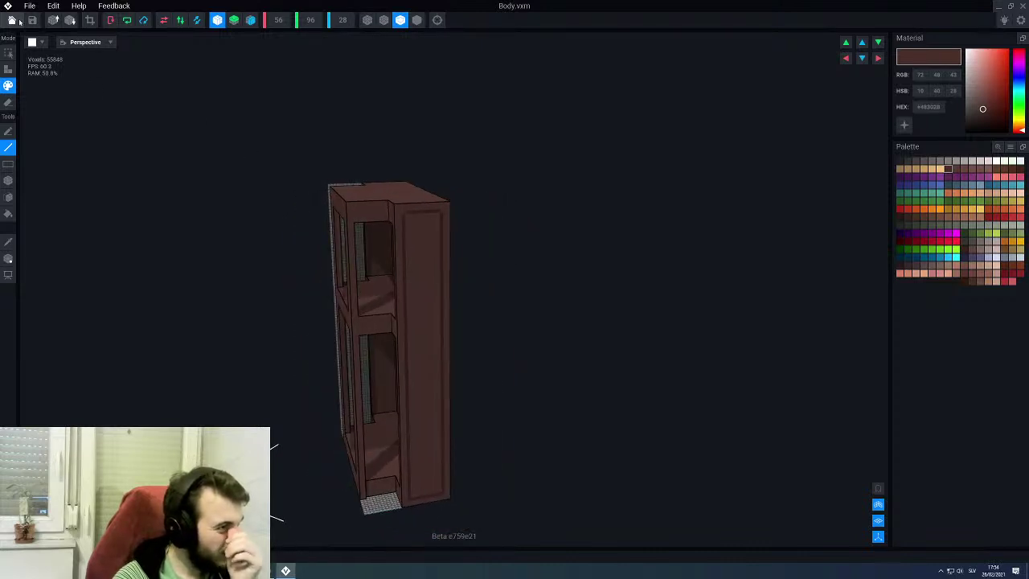
{"action": "left_click", "coordinate": [12, 21]}
{"action": "left_click", "coordinate": [443, 184]}
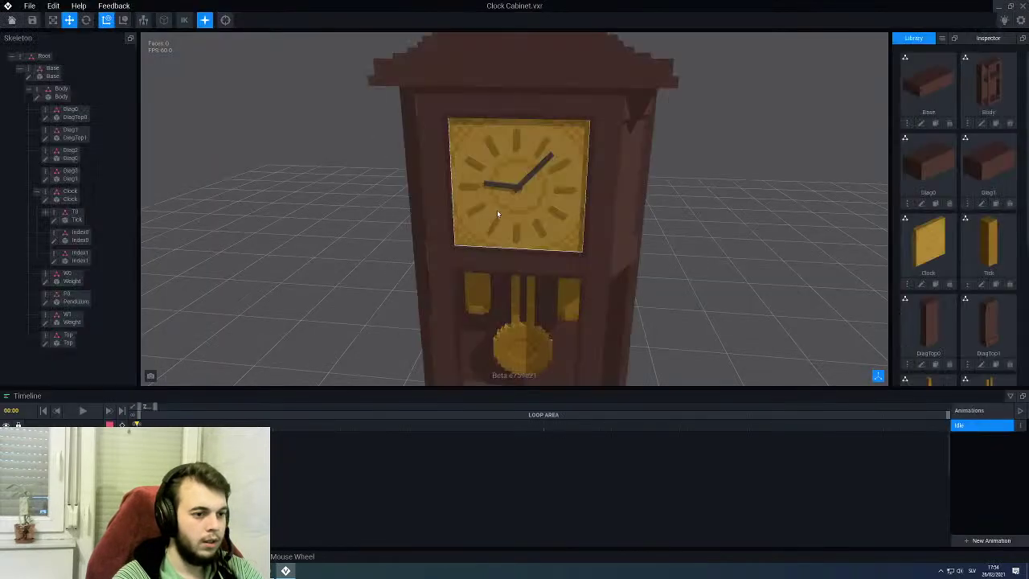
Step: Inspect the side wall under the cabinet's roof and open the Body model for editing
{"action": "right_click_drag", "start_coordinate": [561, 218], "coordinate": [588, 221]}
{"action": "scroll", "coordinate": [611, 195], "scroll_direction": "down", "scroll_amount": 3}
{"action": "scroll", "coordinate": [613, 209], "scroll_direction": "down", "scroll_amount": 4}
{"action": "scroll", "coordinate": [600, 219], "scroll_direction": "up", "scroll_amount": 4}
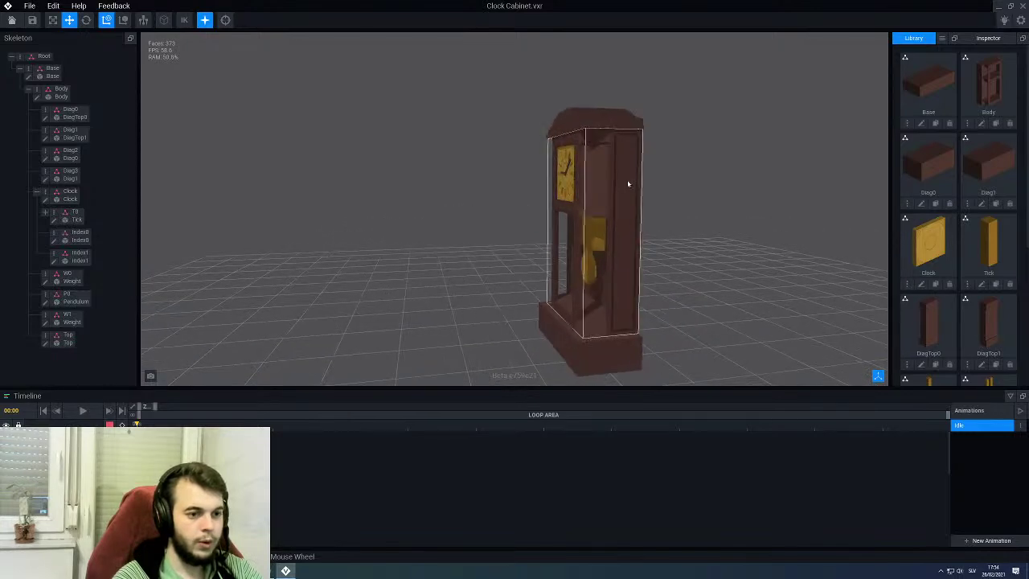
{"action": "mouse_move", "coordinate": [603, 168]}
{"action": "right_mouse_down"}
{"action": "mouse_move", "coordinate": [619, 171]}
{"action": "mouse_move", "coordinate": [608, 150]}
{"action": "right_mouse_up"}
{"action": "scroll", "coordinate": [619, 167], "scroll_direction": "up", "scroll_amount": 5}
{"action": "left_click", "coordinate": [609, 139]}
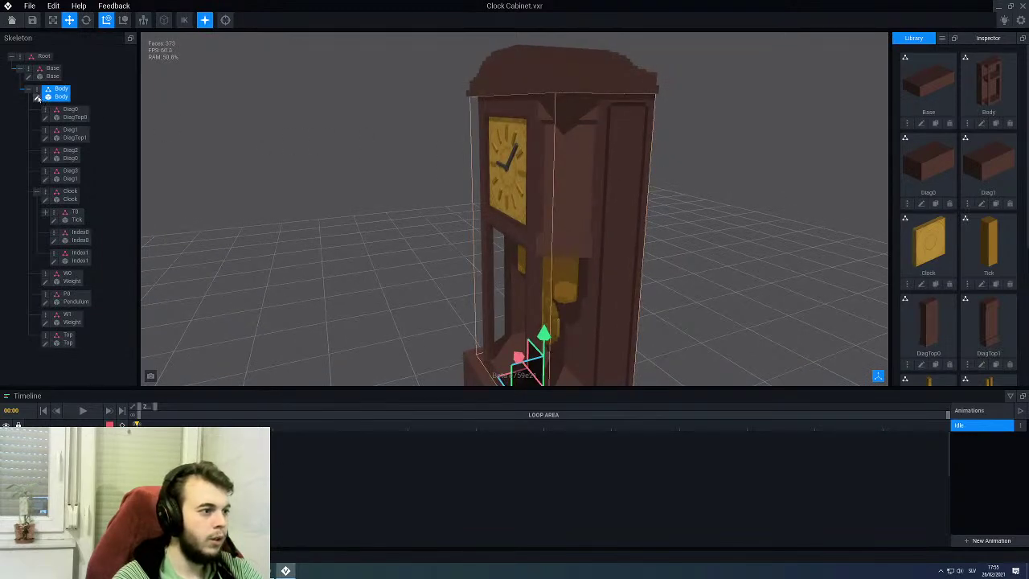
{"action": "left_click", "coordinate": [37, 97]}
Step: Lower the side panel's upper border by painting a new line in #48302B and covering the old border in #66463D
{"action": "right_click_drag", "start_coordinate": [475, 198], "coordinate": [451, 186]}
{"action": "scroll", "coordinate": [452, 185], "scroll_direction": "up", "scroll_amount": 3}
{"action": "right_click_drag", "start_coordinate": [476, 136], "coordinate": [446, 150]}
{"action": "scroll", "coordinate": [452, 181], "scroll_direction": "up", "scroll_amount": 4}
{"action": "scroll", "coordinate": [453, 160], "scroll_direction": "up", "scroll_amount": 1}
{"action": "key", "text": "alt"}
{"action": "key", "text": "p"}
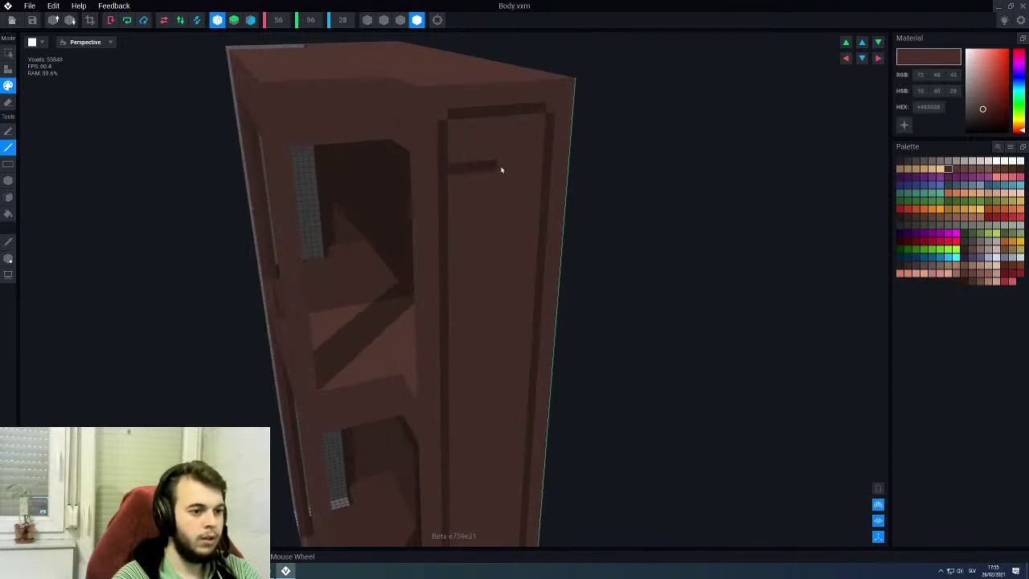
{"action": "left_click", "coordinate": [521, 150], "text": "alt"}
{"action": "mouse_move", "coordinate": [547, 149]}
{"action": "left_mouse_down"}
{"action": "mouse_move", "coordinate": [545, 119]}
{"action": "mouse_move", "coordinate": [453, 120]}
{"action": "mouse_move", "coordinate": [441, 124]}
{"action": "mouse_move", "coordinate": [447, 161]}
{"action": "left_mouse_up"}
{"action": "left_click", "coordinate": [546, 161]}
{"action": "scroll", "coordinate": [487, 232], "scroll_direction": "down", "scroll_amount": 3}
{"action": "middle_click_drag", "start_coordinate": [481, 234], "coordinate": [467, 135]}
{"action": "right_click_drag", "start_coordinate": [450, 233], "coordinate": [445, 234]}
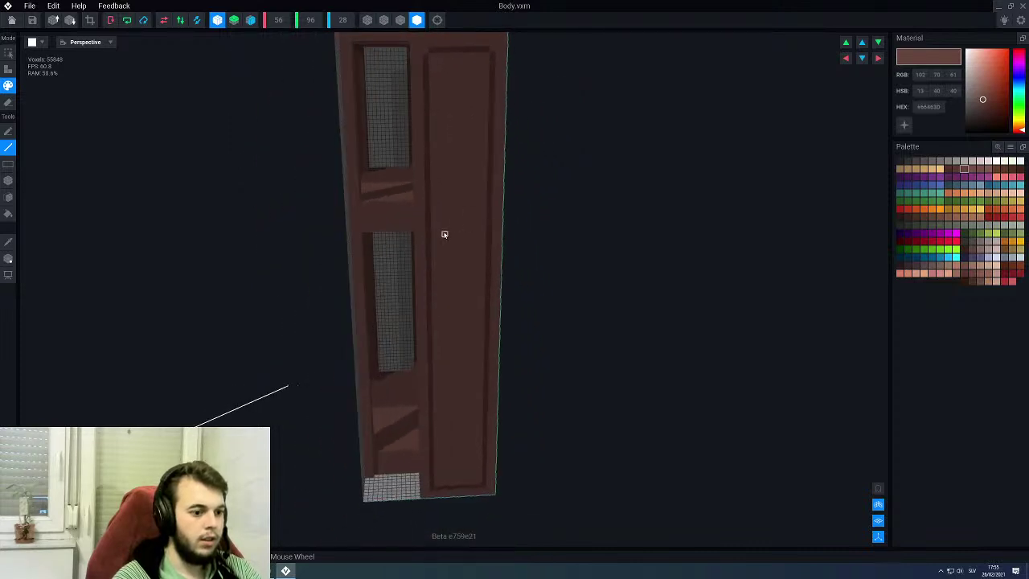
Step: Fill the side panel's inner area between the border lines with #573B34 using the Face tool
{"action": "scroll", "coordinate": [473, 319], "scroll_direction": "up", "scroll_amount": 3}
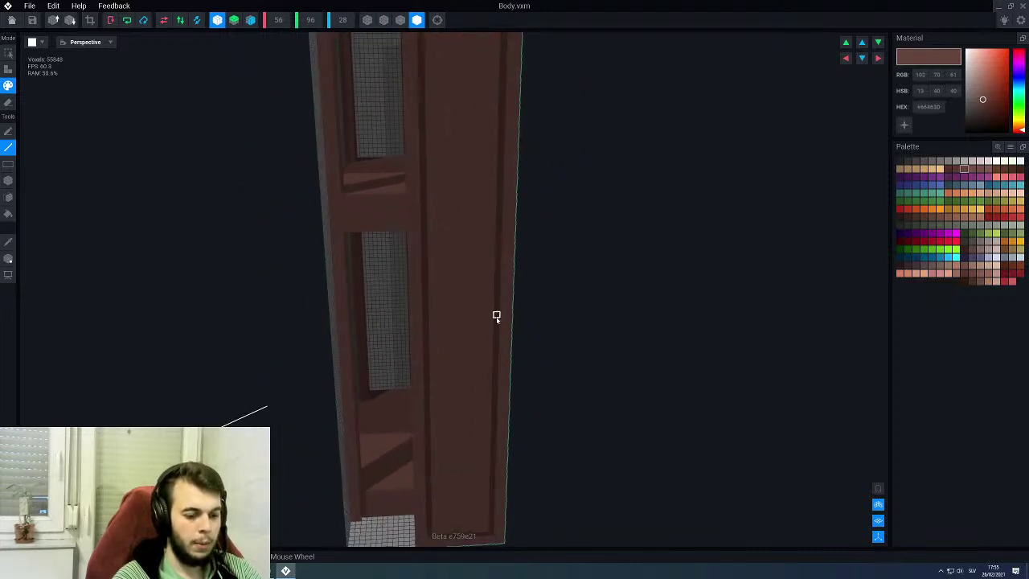
{"action": "left_click", "coordinate": [497, 316], "text": "alt"}
{"action": "left_click", "coordinate": [956, 169]}
{"action": "key", "text": "f"}
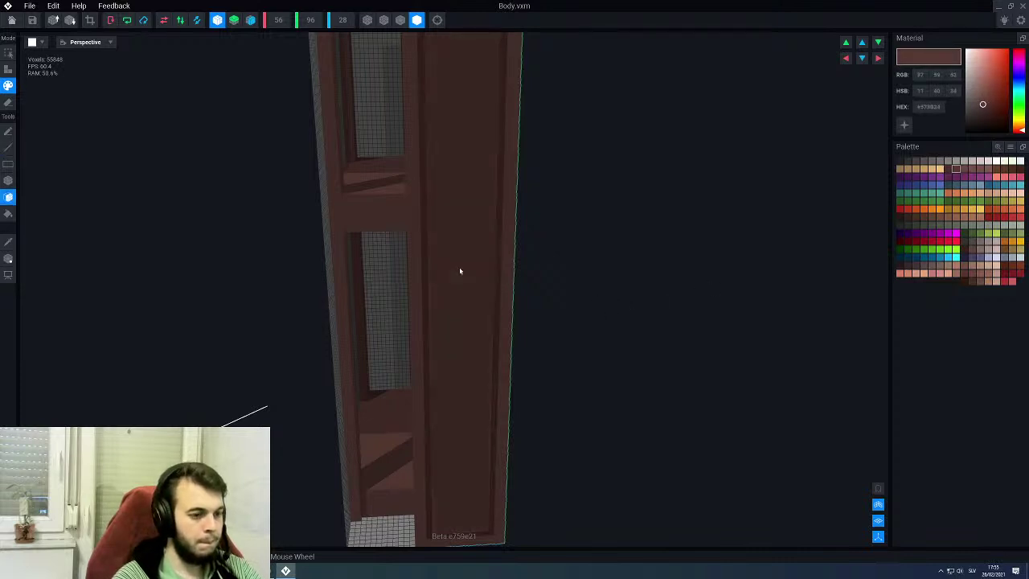
{"action": "scroll", "coordinate": [472, 303], "scroll_direction": "down", "scroll_amount": 3}
{"action": "scroll", "coordinate": [462, 311], "scroll_direction": "up", "scroll_amount": 5}
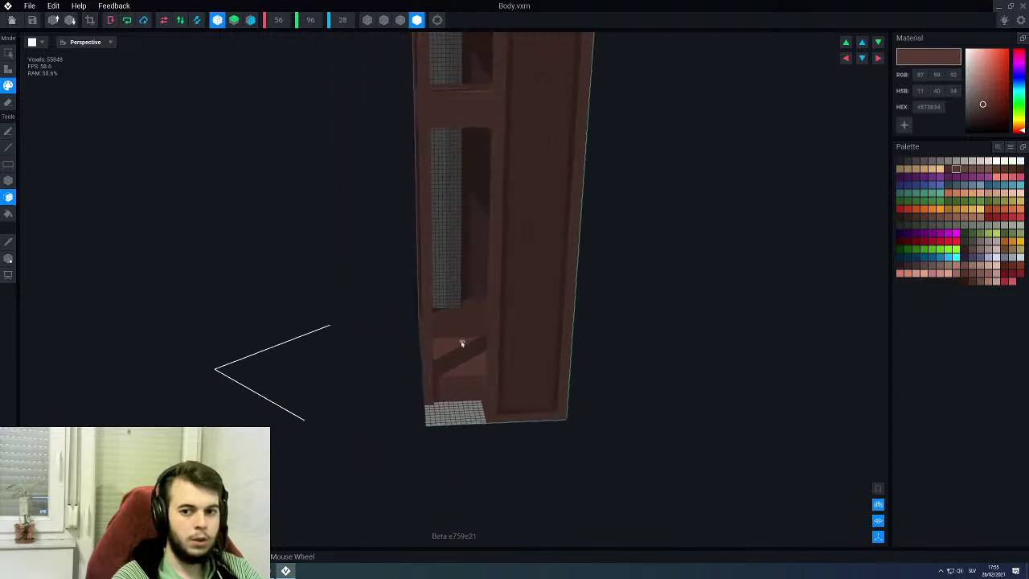
Step: Sample #48302B and paint crossing diagonal lines as a lattice over the whole height of the side panel
{"action": "key", "text": "i"}
{"action": "left_click", "coordinate": [501, 432]}
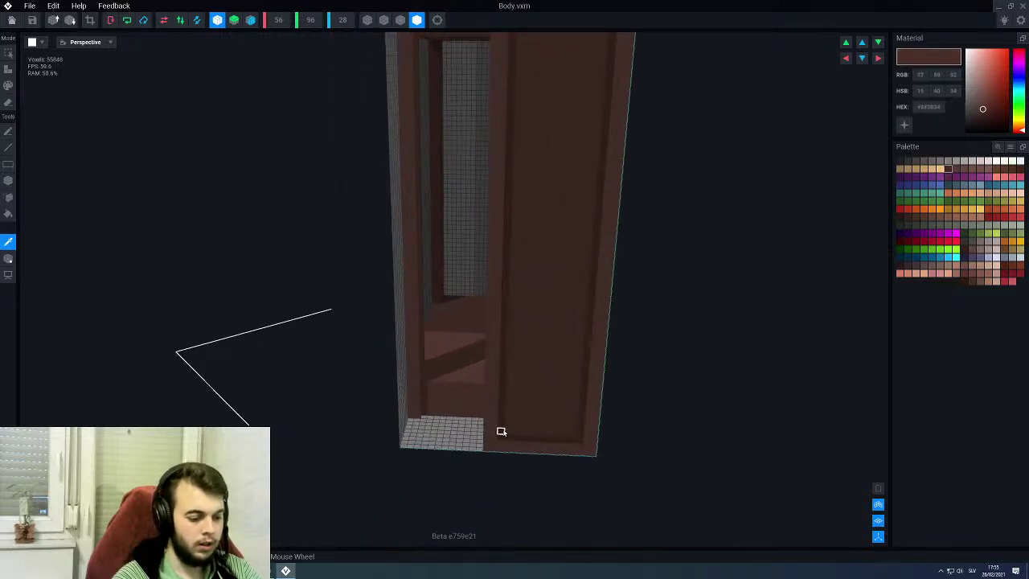
{"action": "key", "text": "l"}
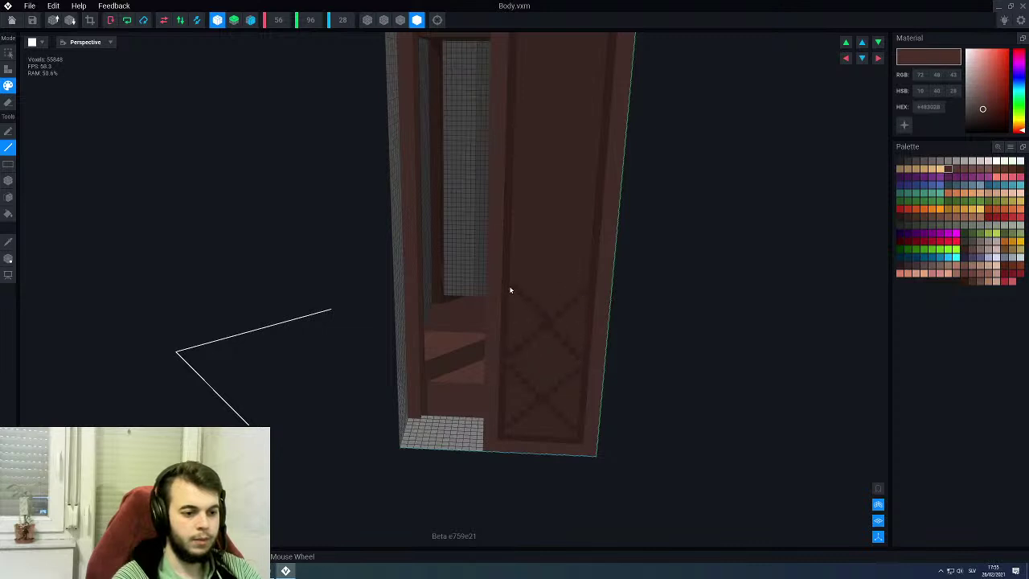
{"action": "scroll", "coordinate": [523, 294], "scroll_direction": "up", "scroll_amount": 2}
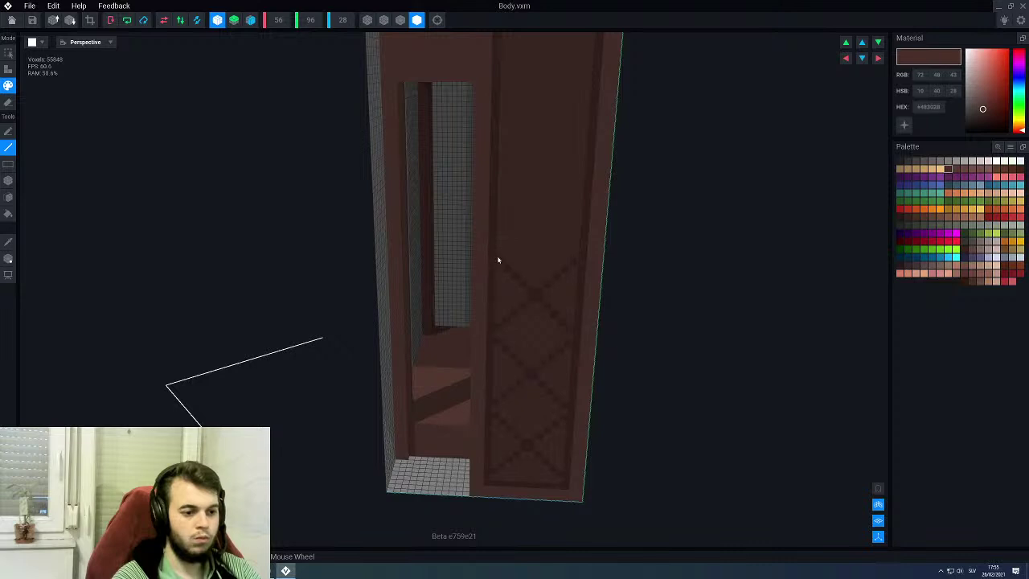
{"action": "scroll", "coordinate": [508, 253], "scroll_direction": "up", "scroll_amount": 2}
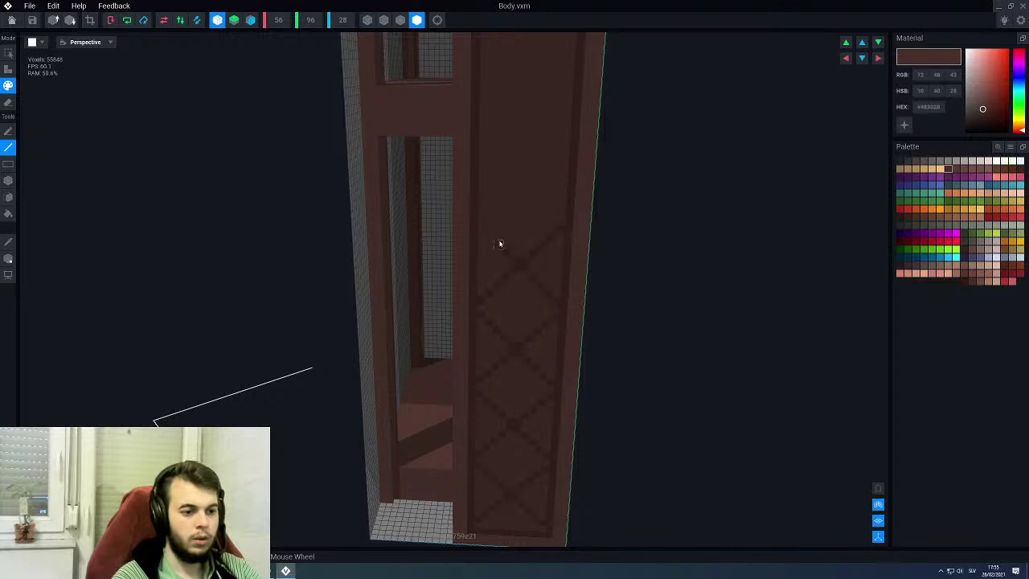
{"action": "middle_click_drag", "start_coordinate": [482, 229], "coordinate": [476, 303]}
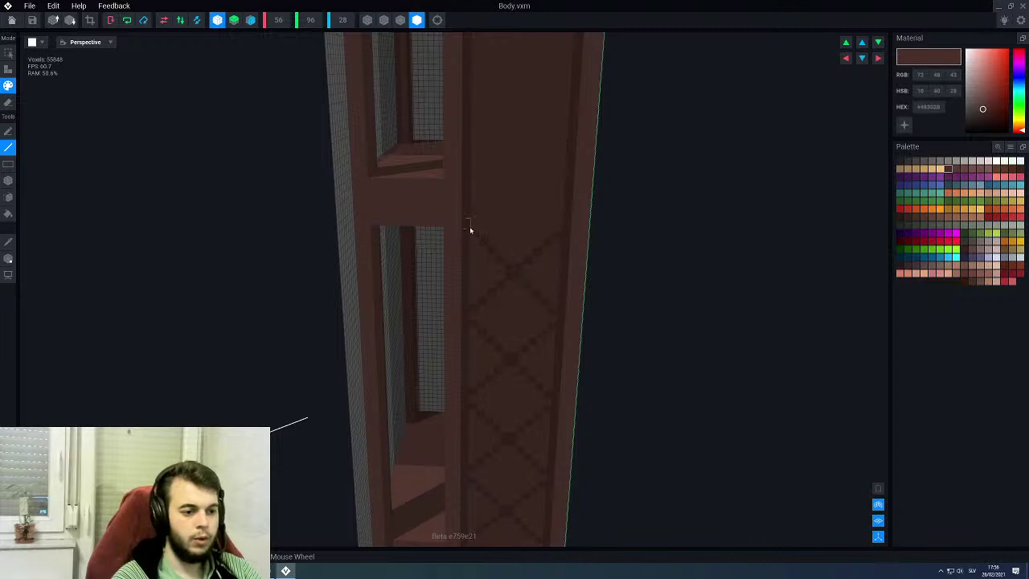
{"action": "scroll", "coordinate": [483, 242], "scroll_direction": "down", "scroll_amount": 5}
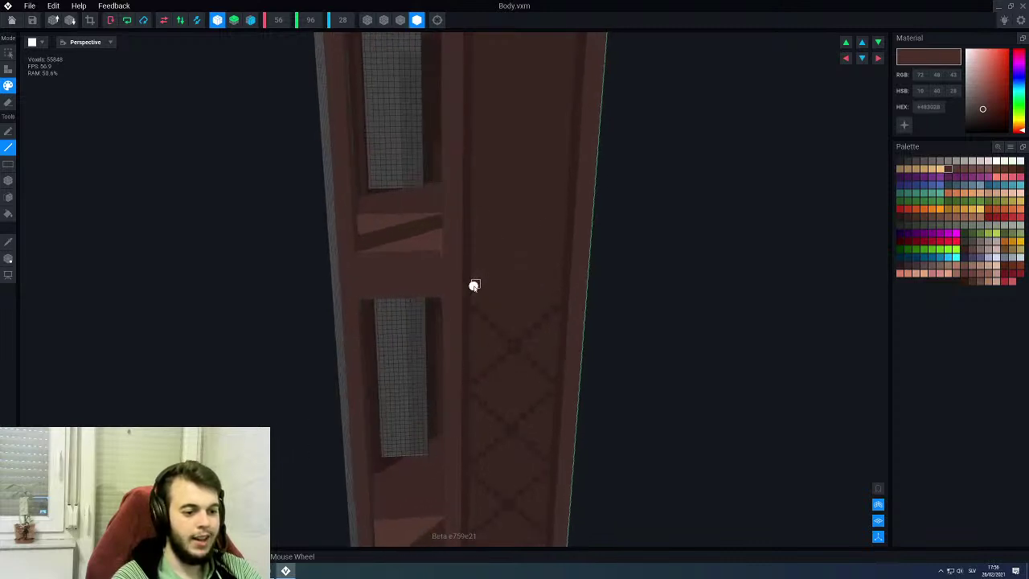
{"action": "scroll", "coordinate": [465, 303], "scroll_direction": "up", "scroll_amount": 3}
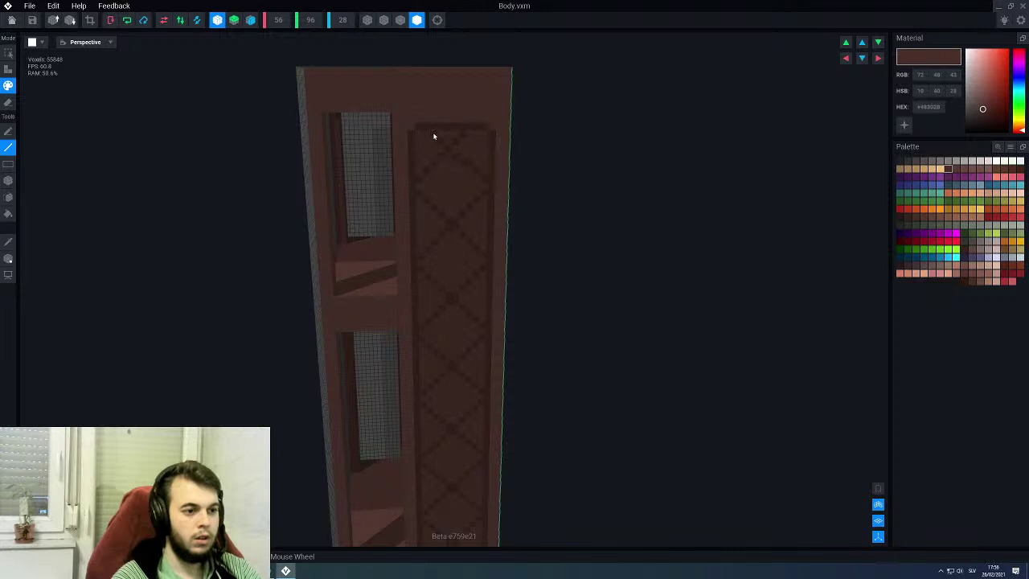
{"action": "scroll", "coordinate": [436, 223], "scroll_direction": "down", "scroll_amount": 5}
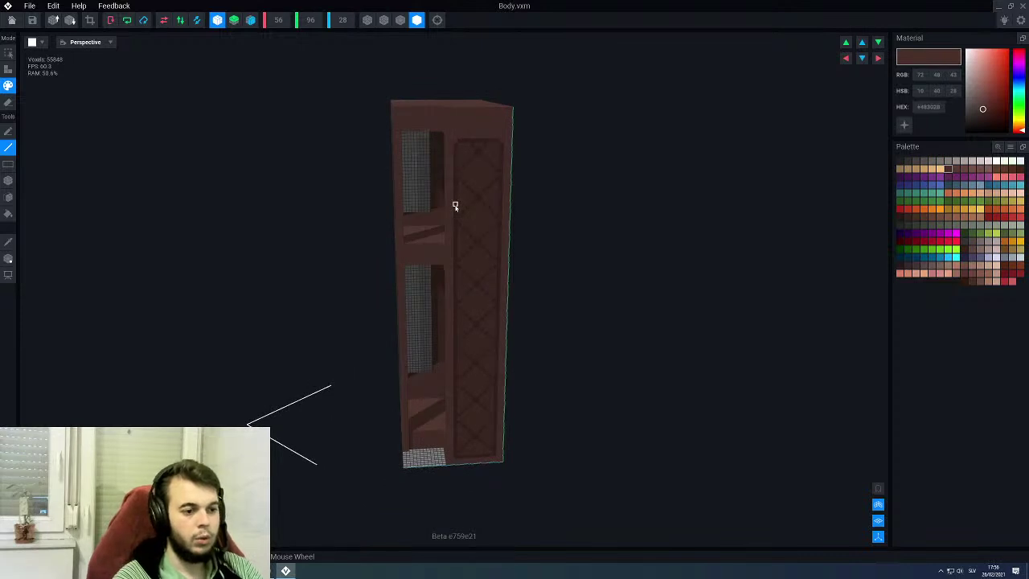
{"action": "scroll", "coordinate": [478, 209], "scroll_direction": "up", "scroll_amount": 2}
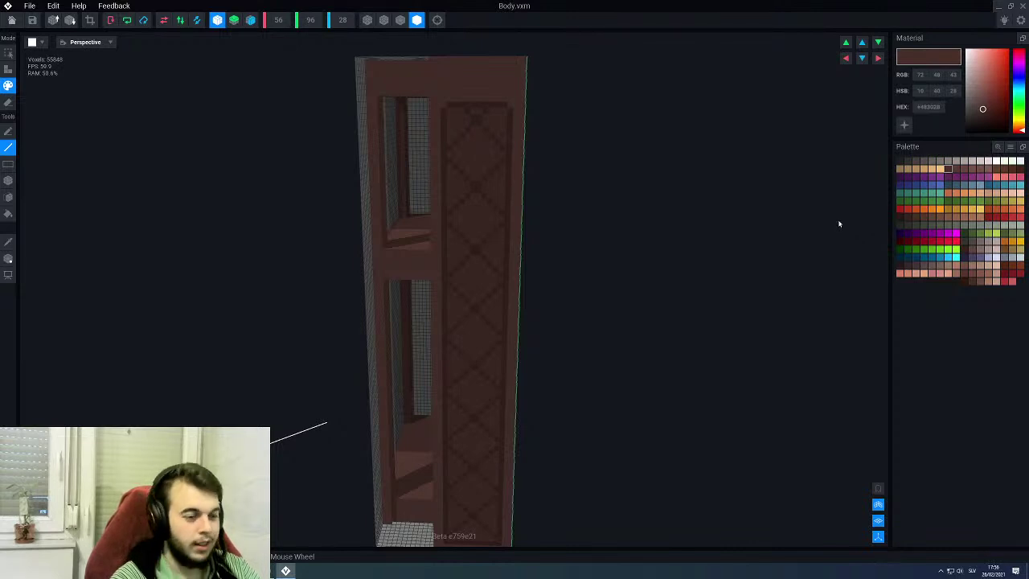
Step: Check the front of the Body model, save it and return to the assembled cabinet
{"action": "right_click_drag", "start_coordinate": [484, 177], "coordinate": [505, 236]}
{"action": "scroll", "coordinate": [505, 218], "scroll_direction": "up", "scroll_amount": 4}
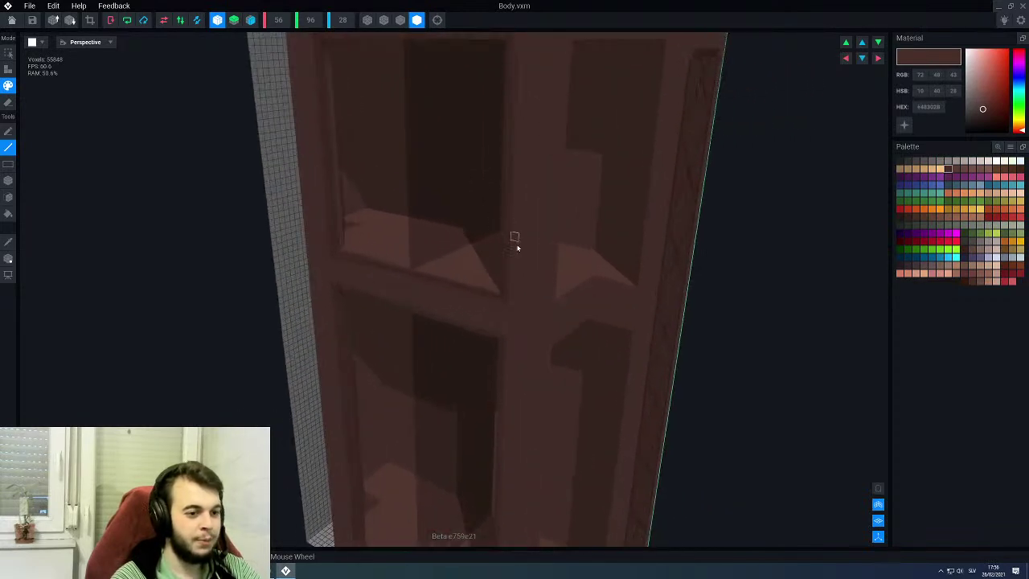
{"action": "scroll", "coordinate": [507, 227], "scroll_direction": "down", "scroll_amount": 3}
{"action": "left_click", "coordinate": [11, 19]}
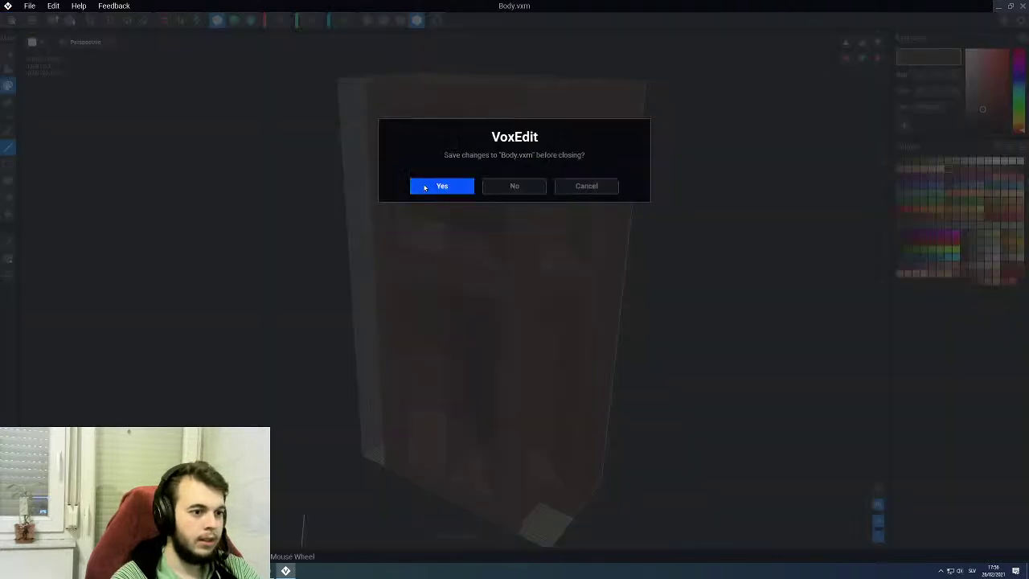
{"action": "left_click", "coordinate": [442, 186]}
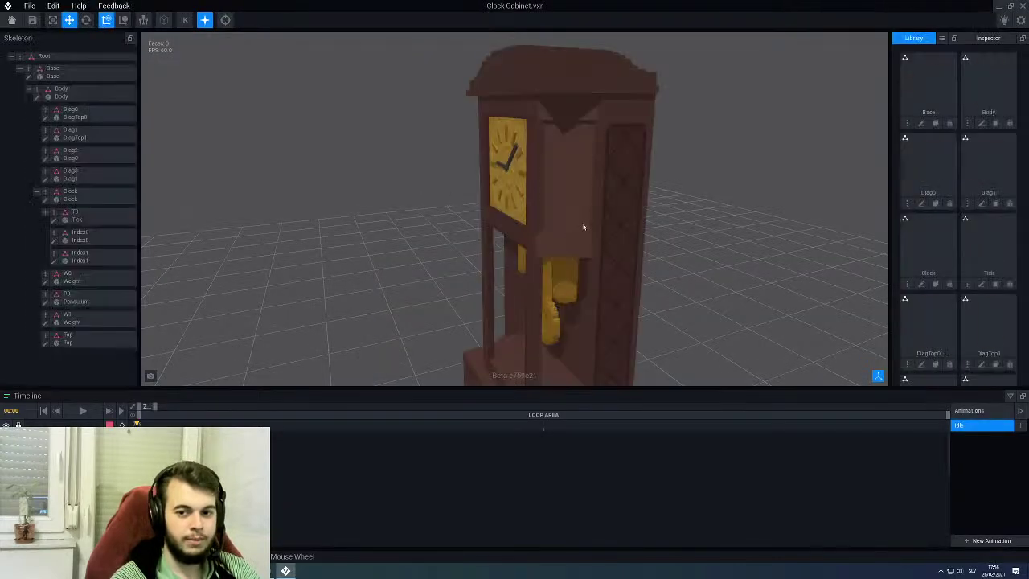
Step: Open the DiagTop0 corner piece beside the clock face for editing and show the surrounding cabinet parts
{"action": "right_click_drag", "start_coordinate": [587, 231], "coordinate": [591, 202]}
{"action": "scroll", "coordinate": [609, 160], "scroll_direction": "up", "scroll_amount": 3}
{"action": "right_click_drag", "start_coordinate": [609, 161], "coordinate": [510, 156]}
{"action": "scroll", "coordinate": [591, 164], "scroll_direction": "up", "scroll_amount": 2}
{"action": "left_click", "coordinate": [510, 156]}
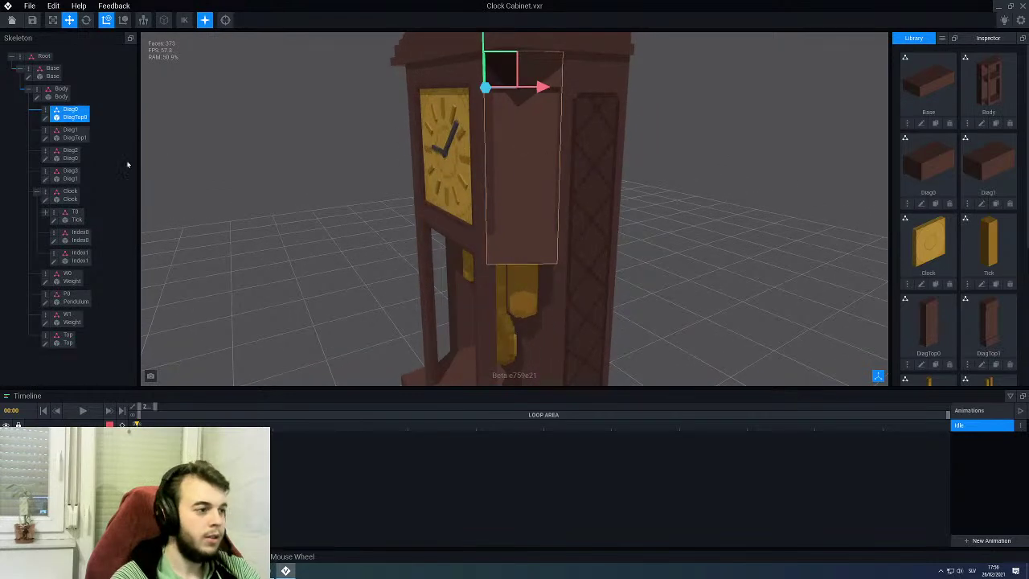
{"action": "left_click", "coordinate": [46, 118]}
{"action": "right_click_drag", "start_coordinate": [390, 222], "coordinate": [697, 367]}
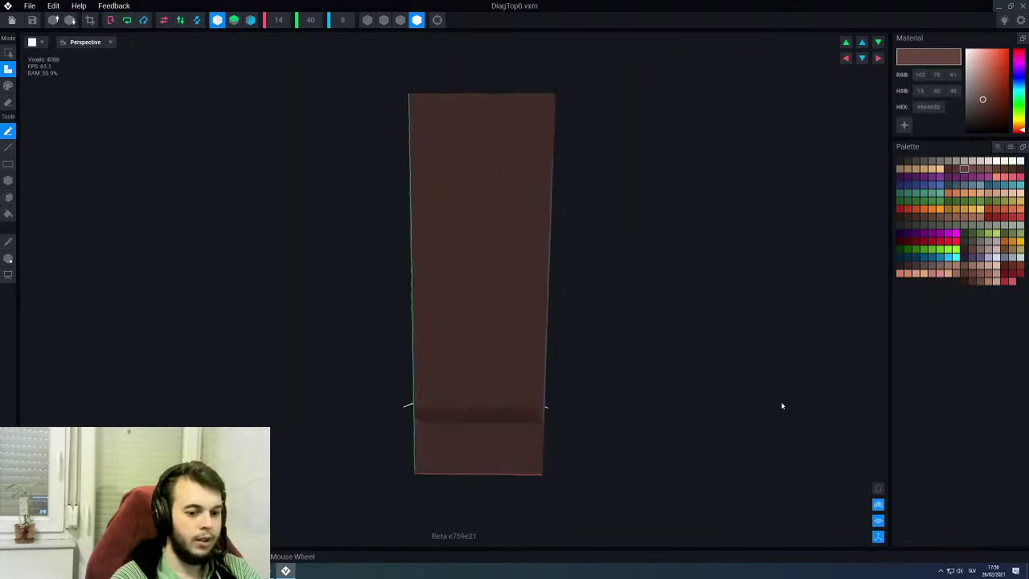
{"action": "left_click", "coordinate": [877, 492]}
{"action": "right_click_drag", "start_coordinate": [528, 362], "coordinate": [515, 347]}
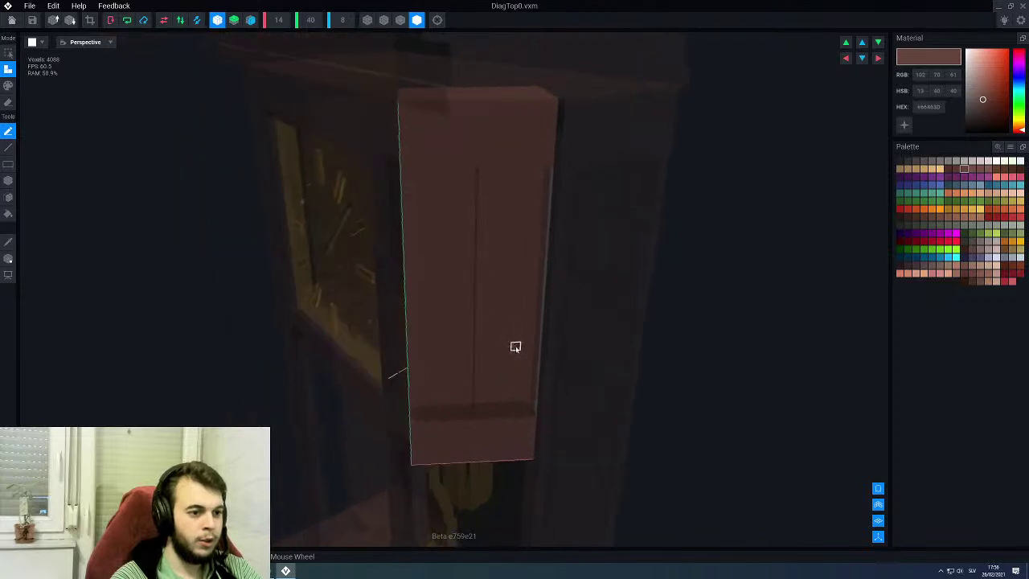
Step: Paint a rectangular panel outline with notched corners in #48302B on the front face of DiagTop0 using the Line tool
{"action": "scroll", "coordinate": [489, 308], "scroll_direction": "up", "scroll_amount": 2}
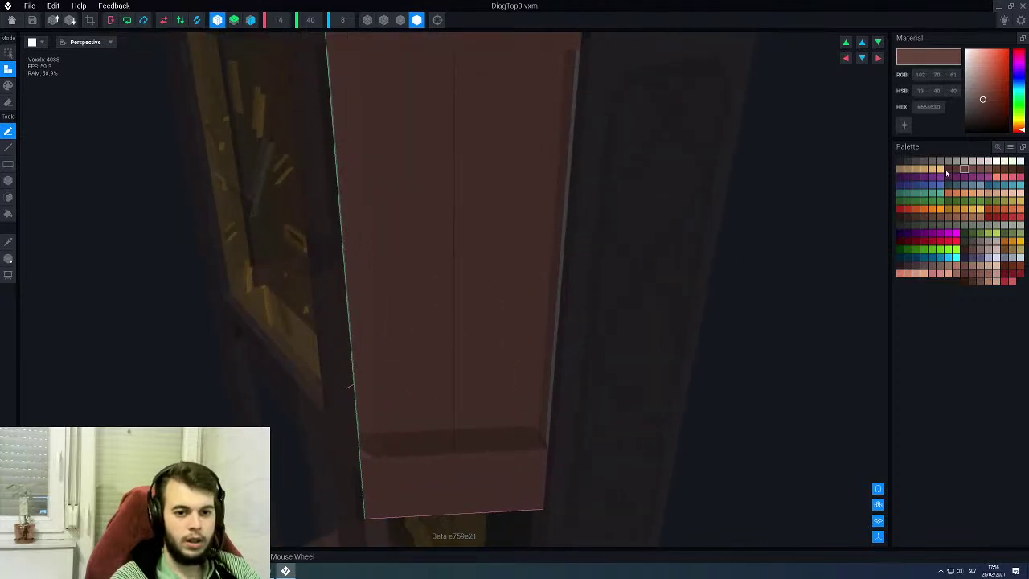
{"action": "left_click", "coordinate": [947, 170]}
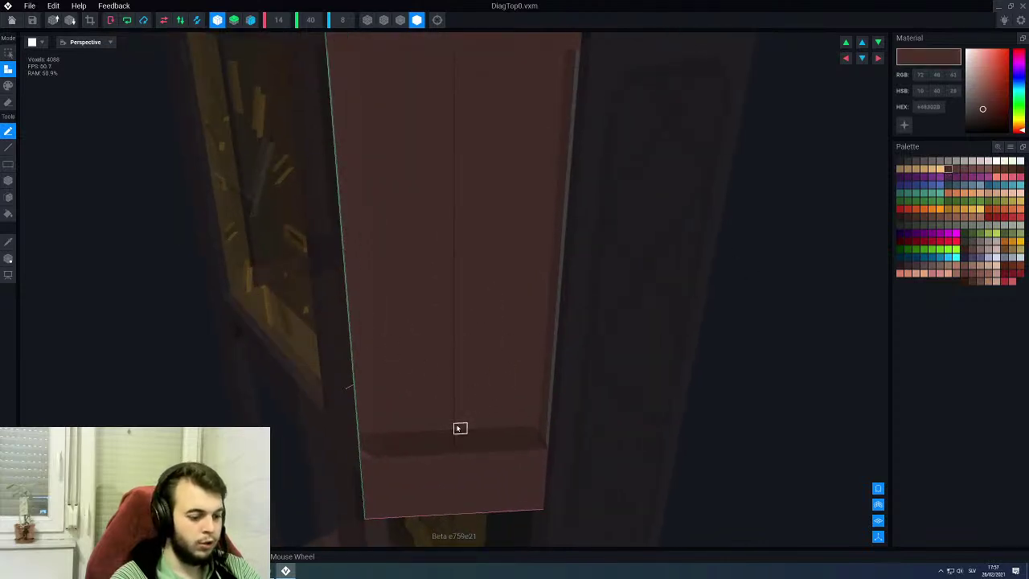
{"action": "key", "text": "p"}
{"action": "right_click_drag", "start_coordinate": [458, 429], "coordinate": [467, 413]}
{"action": "key", "text": "l"}
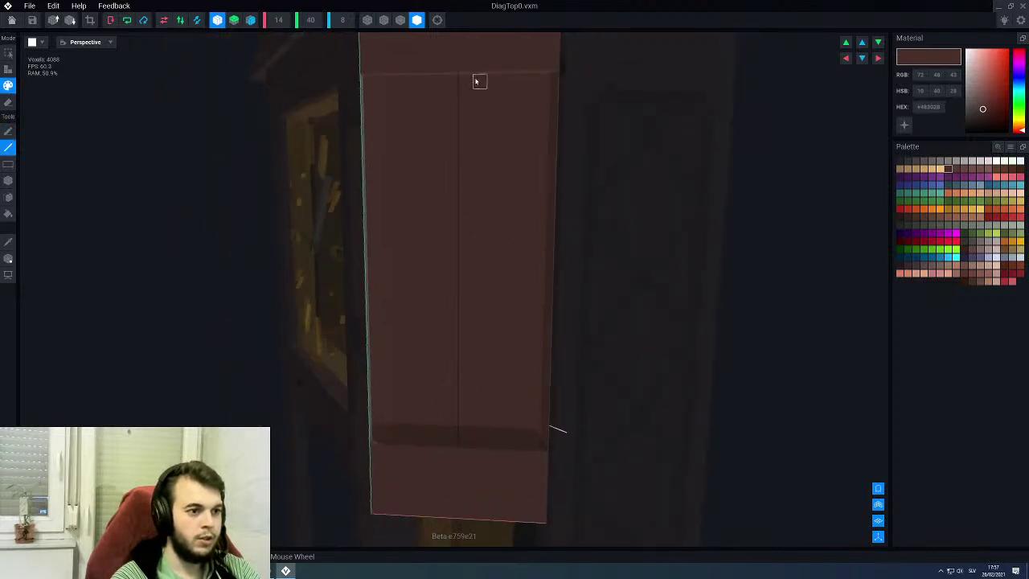
{"action": "mouse_move", "coordinate": [491, 111]}
{"action": "left_mouse_down"}
{"action": "mouse_move", "coordinate": [507, 112]}
{"action": "mouse_move", "coordinate": [504, 245]}
{"action": "mouse_move", "coordinate": [519, 407]}
{"action": "left_mouse_up"}
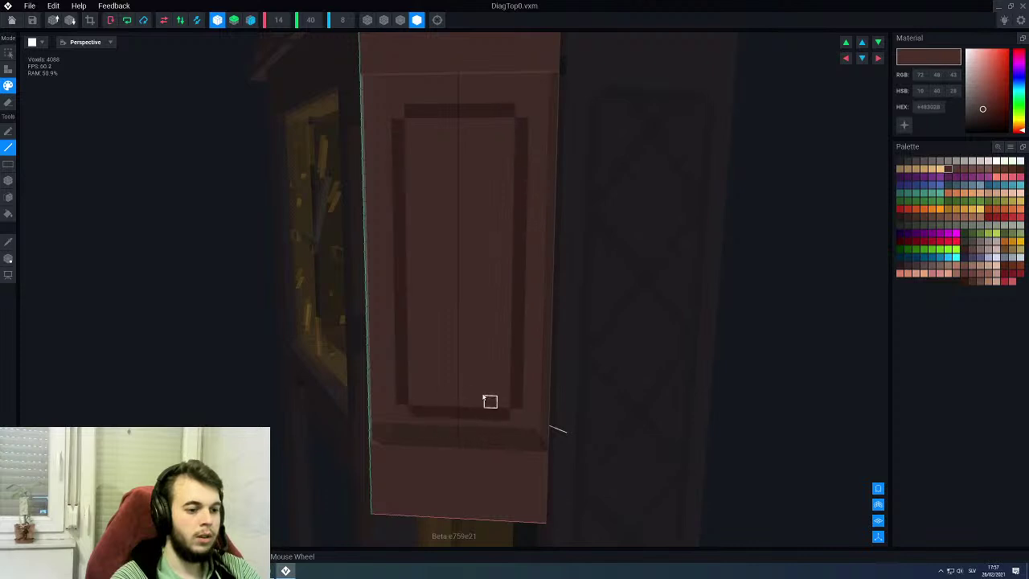
Step: Fill the inside of the DiagTop0 panel outline with #573B34 and save the model
{"action": "scroll", "coordinate": [466, 343], "scroll_direction": "down", "scroll_amount": 5}
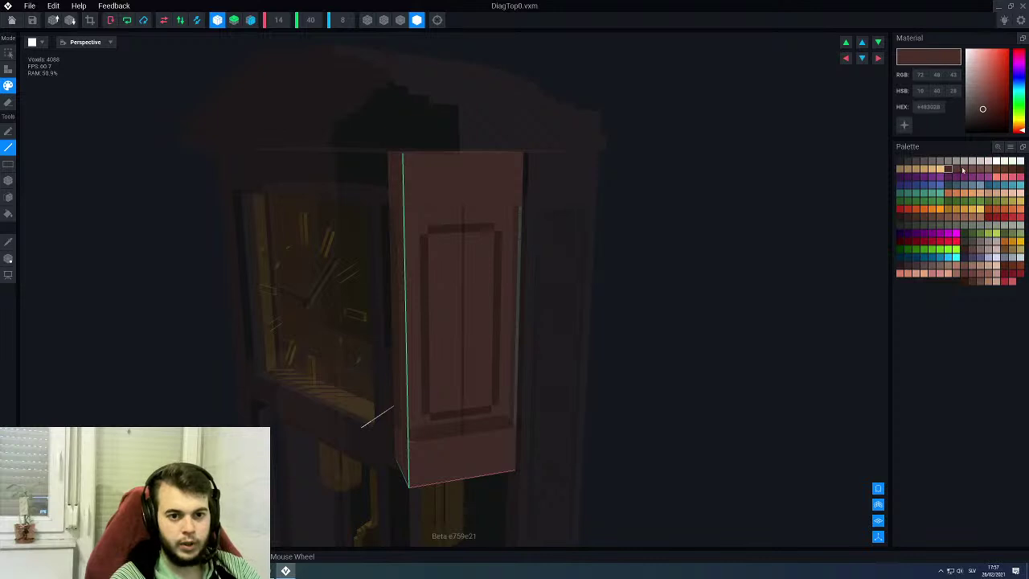
{"action": "left_click", "coordinate": [957, 169]}
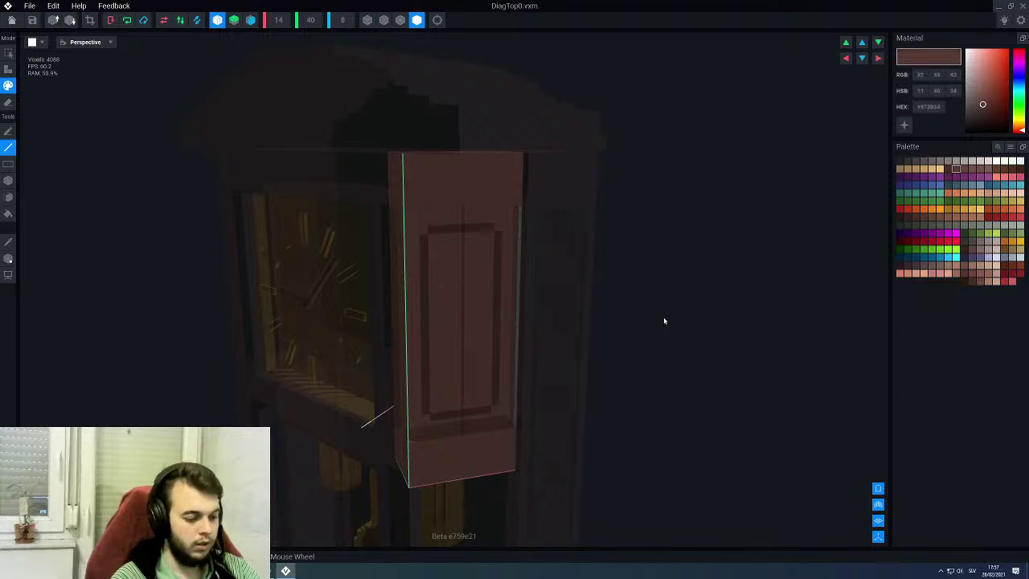
{"action": "key", "text": "f"}
{"action": "left_click", "coordinate": [486, 306]}
{"action": "right_click_drag", "start_coordinate": [480, 320], "coordinate": [471, 319]}
{"action": "scroll", "coordinate": [473, 310], "scroll_direction": "up", "scroll_amount": 2}
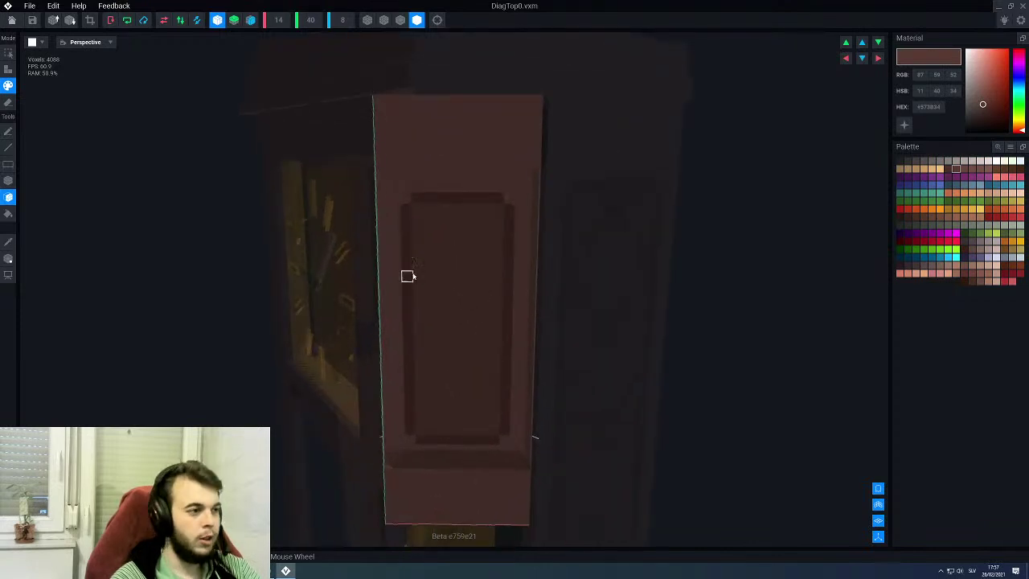
{"action": "left_click", "coordinate": [12, 20]}
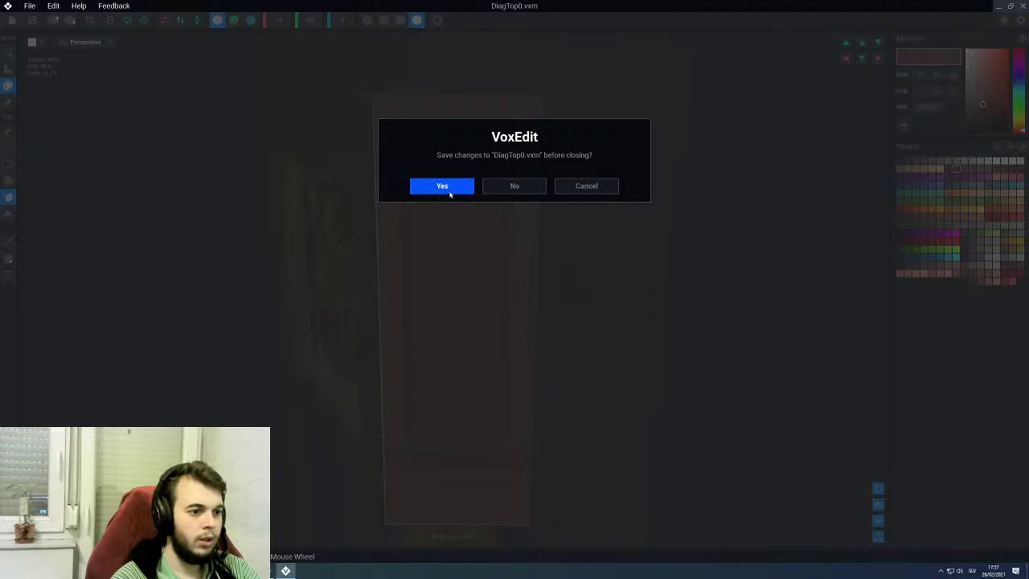
{"action": "left_click", "coordinate": [449, 192]}
Step: Check the corner and side panels on the assembled cabinet and open the Body model for editing again
{"action": "right_click_drag", "start_coordinate": [496, 197], "coordinate": [483, 198]}
{"action": "scroll", "coordinate": [549, 137], "scroll_direction": "up", "scroll_amount": 3}
{"action": "right_click_drag", "start_coordinate": [549, 136], "coordinate": [547, 122]}
{"action": "scroll", "coordinate": [550, 118], "scroll_direction": "down", "scroll_amount": 2}
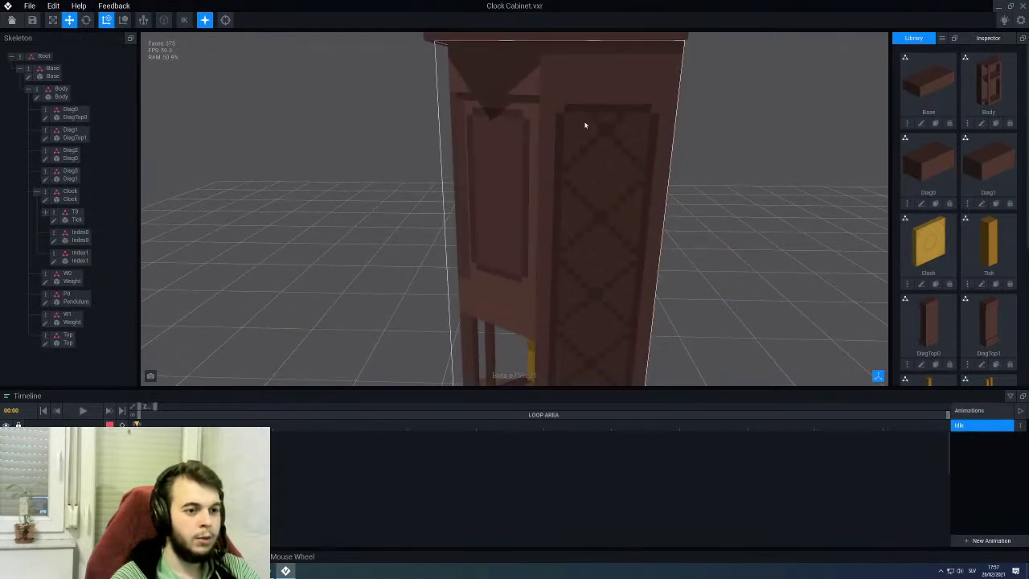
{"action": "left_click", "coordinate": [60, 93]}
{"action": "left_click", "coordinate": [36, 99]}
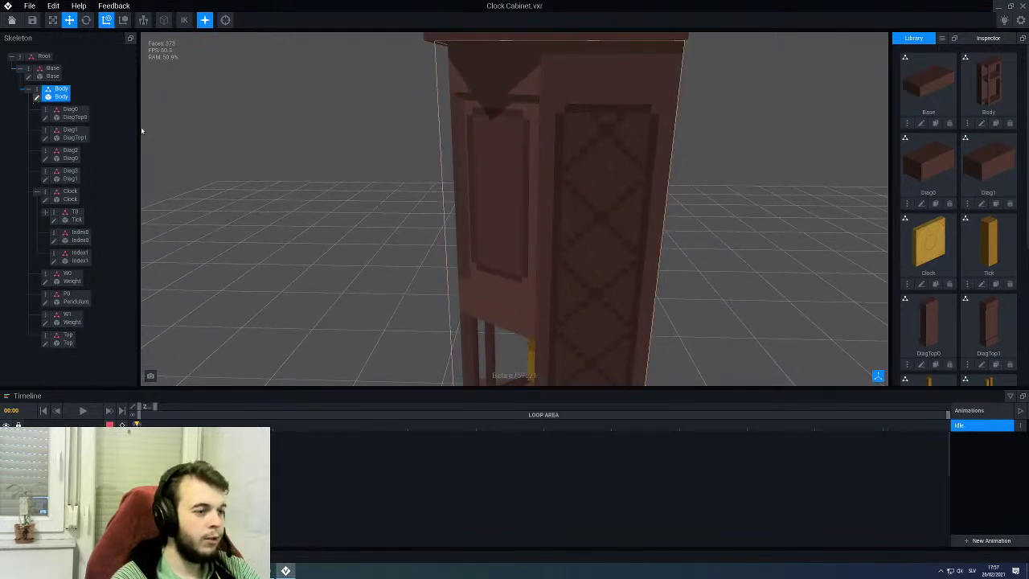
Step: Lower the top edge of Body's side lattice panel by painting over its top border row and upper corners with #66463D
{"action": "mouse_move", "coordinate": [475, 174]}
{"action": "right_mouse_down"}
{"action": "mouse_move", "coordinate": [453, 169]}
{"action": "mouse_move", "coordinate": [441, 152]}
{"action": "right_mouse_up"}
{"action": "scroll", "coordinate": [440, 151], "scroll_direction": "up", "scroll_amount": 2}
{"action": "scroll", "coordinate": [440, 150], "scroll_direction": "up", "scroll_amount": 6}
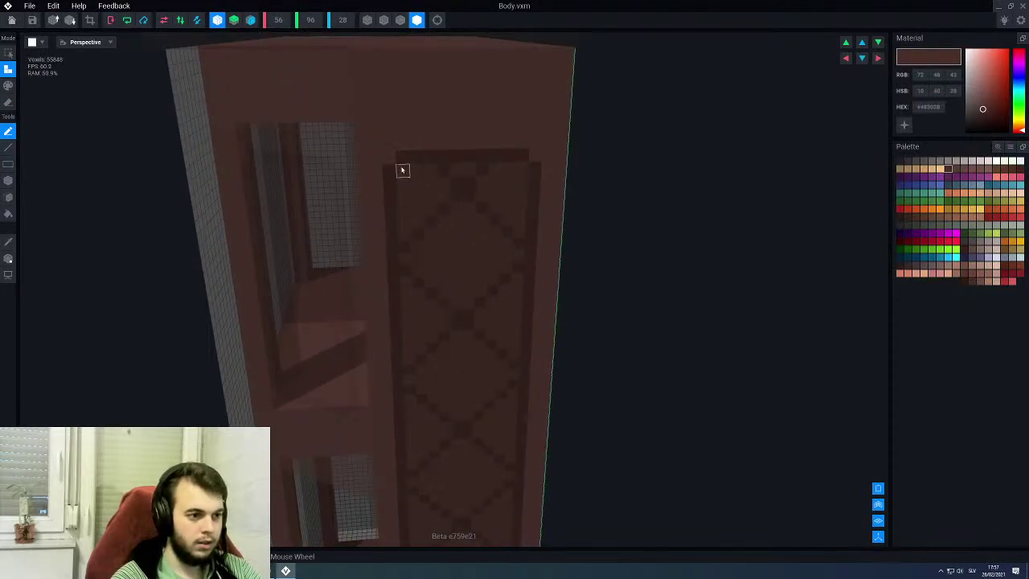
{"action": "key", "text": "p"}
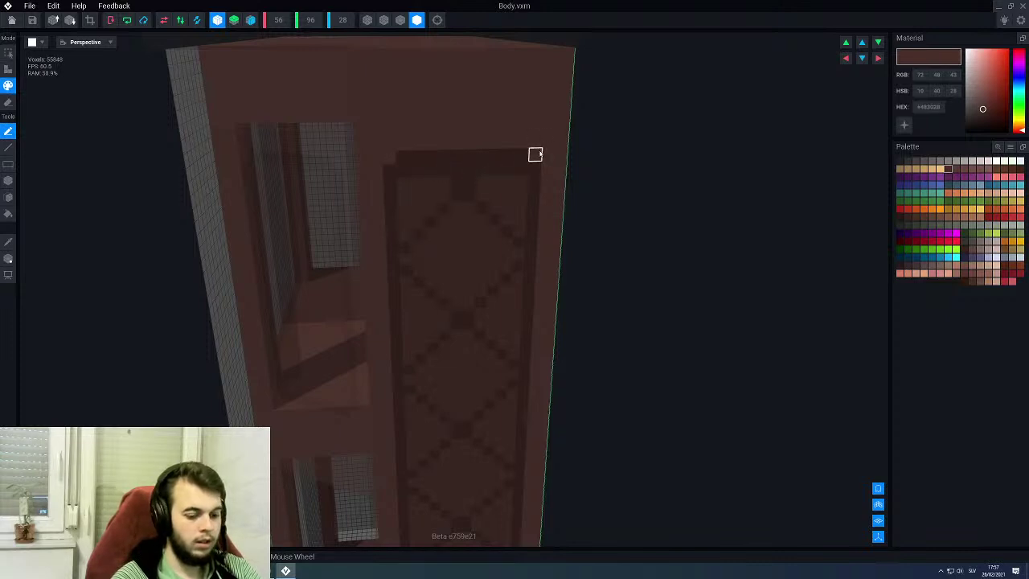
{"action": "left_click", "coordinate": [535, 154], "text": "alt"}
{"action": "left_click_drag", "start_coordinate": [522, 155], "coordinate": [432, 156]}
{"action": "left_click", "coordinate": [394, 169]}
{"action": "left_click", "coordinate": [532, 167]}
Step: Check the shortened lattice panel beside the front openings, pick the border colour #48302B and save the Body model while closing it
{"action": "scroll", "coordinate": [448, 139], "scroll_direction": "down", "scroll_amount": 4}
{"action": "scroll", "coordinate": [445, 150], "scroll_direction": "up", "scroll_amount": 3}
{"action": "right_click_drag", "start_coordinate": [448, 138], "coordinate": [271, 119]}
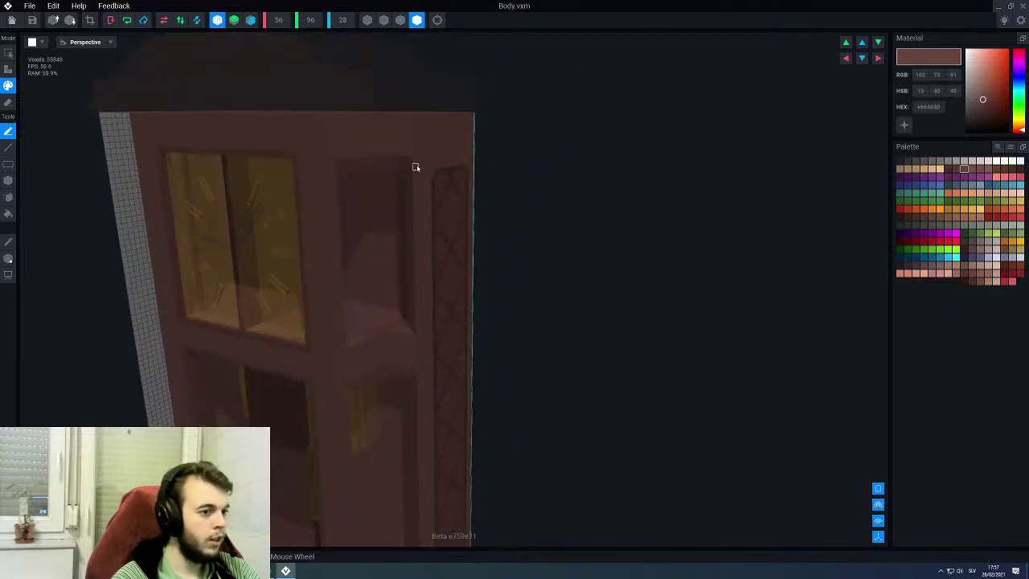
{"action": "right_click_drag", "start_coordinate": [415, 167], "coordinate": [408, 164]}
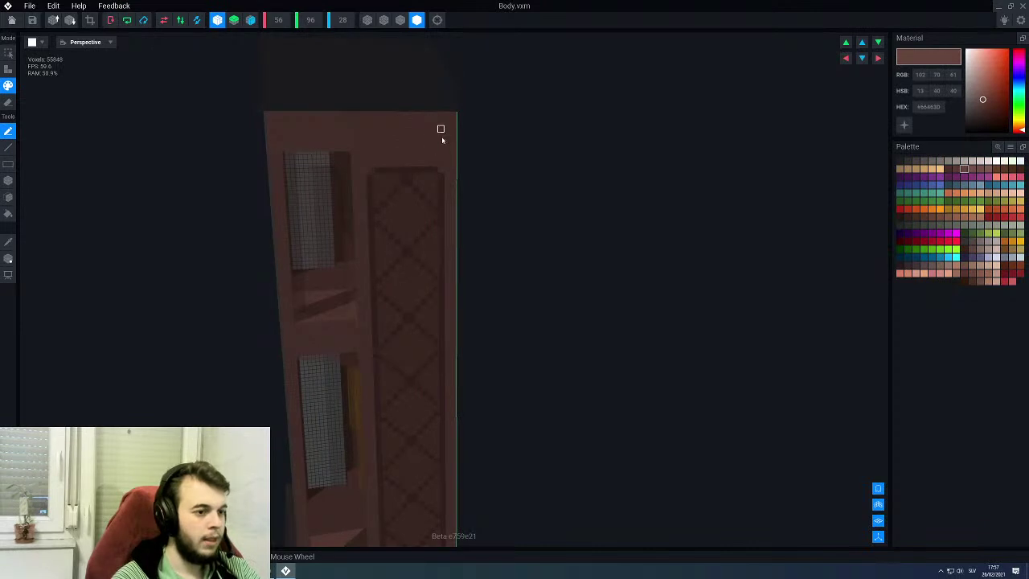
{"action": "scroll", "coordinate": [435, 136], "scroll_direction": "up", "scroll_amount": 4}
{"action": "right_click_drag", "start_coordinate": [435, 136], "coordinate": [424, 161]}
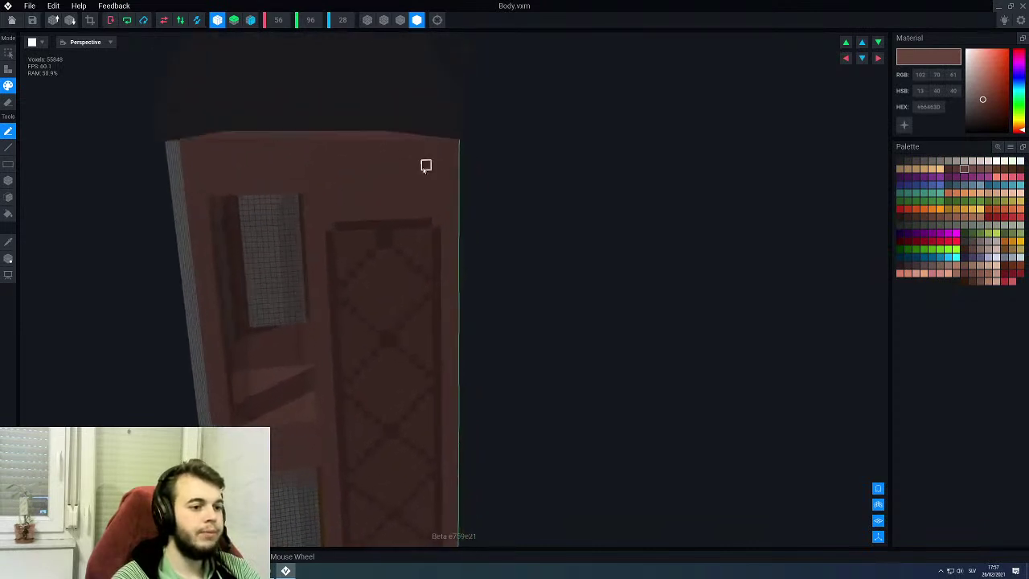
{"action": "scroll", "coordinate": [420, 176], "scroll_direction": "up", "scroll_amount": 2}
{"action": "left_click", "coordinate": [419, 233], "text": "alt"}
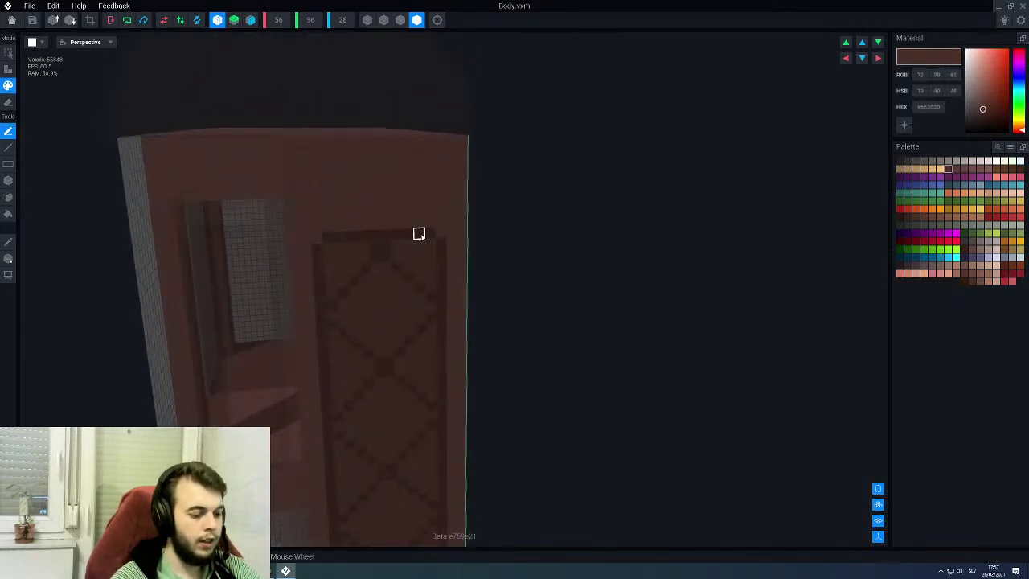
{"action": "key", "text": "l"}
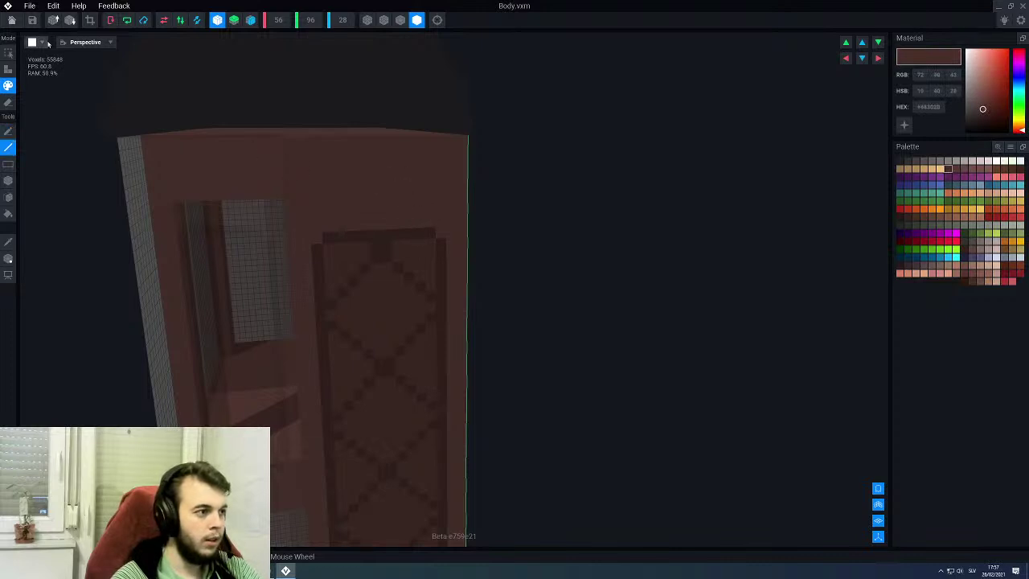
{"action": "left_click", "coordinate": [12, 20]}
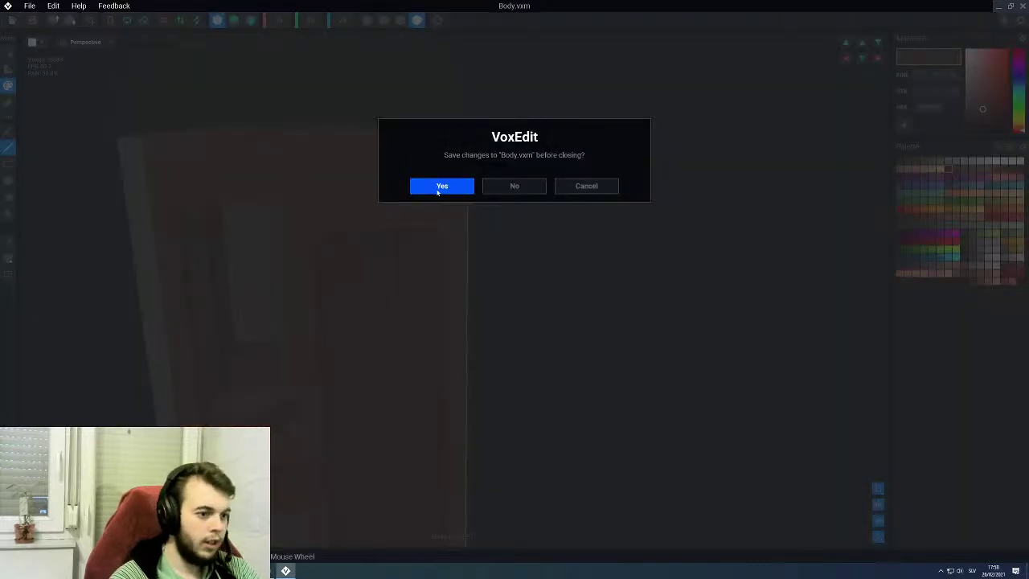
{"action": "left_click", "coordinate": [441, 187]}
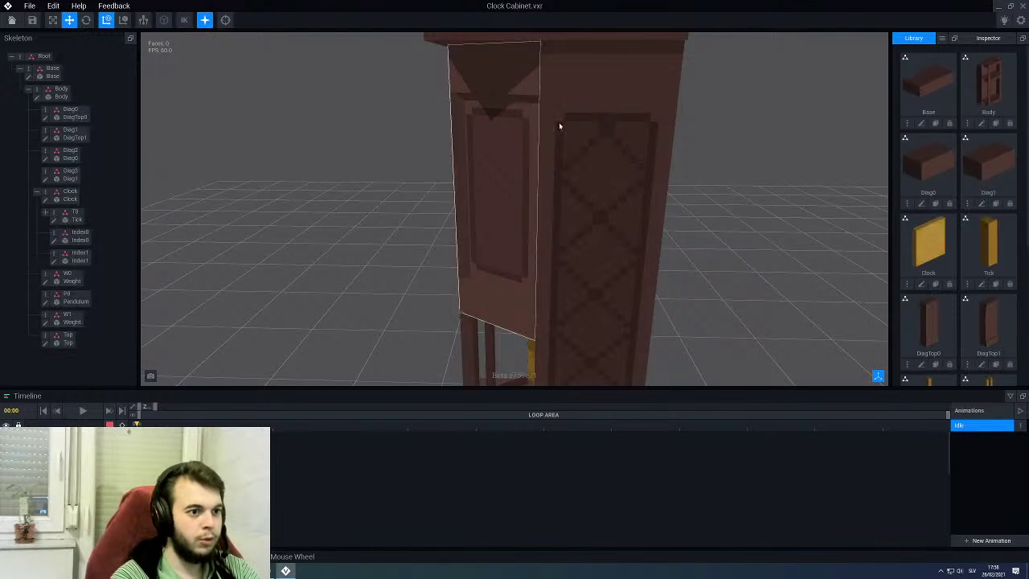
Step: Open the DiagTop0 corner piece beside the clock face for editing
{"action": "right_click_drag", "start_coordinate": [541, 139], "coordinate": [555, 120]}
{"action": "left_click", "coordinate": [505, 95]}
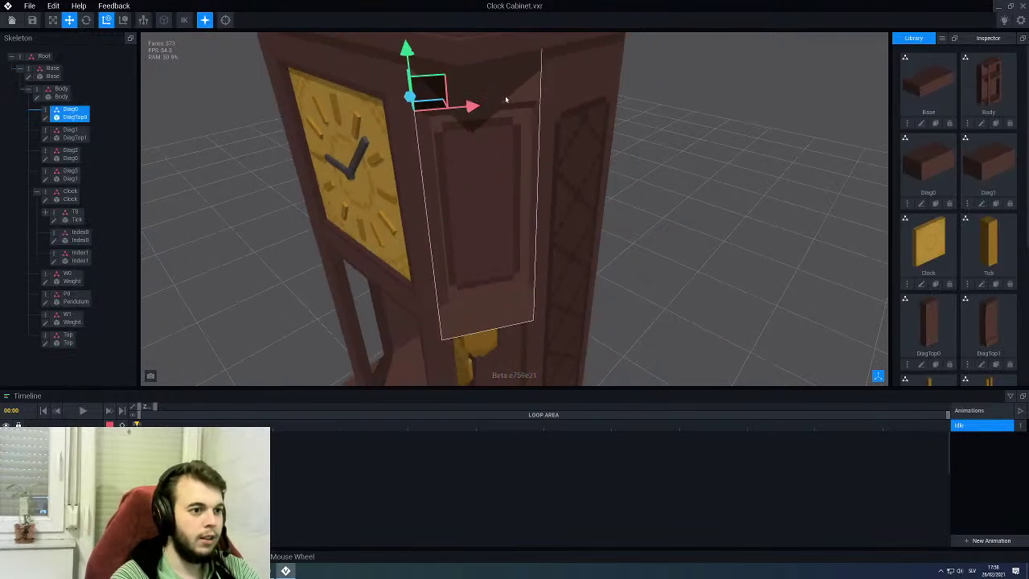
{"action": "left_click", "coordinate": [45, 118]}
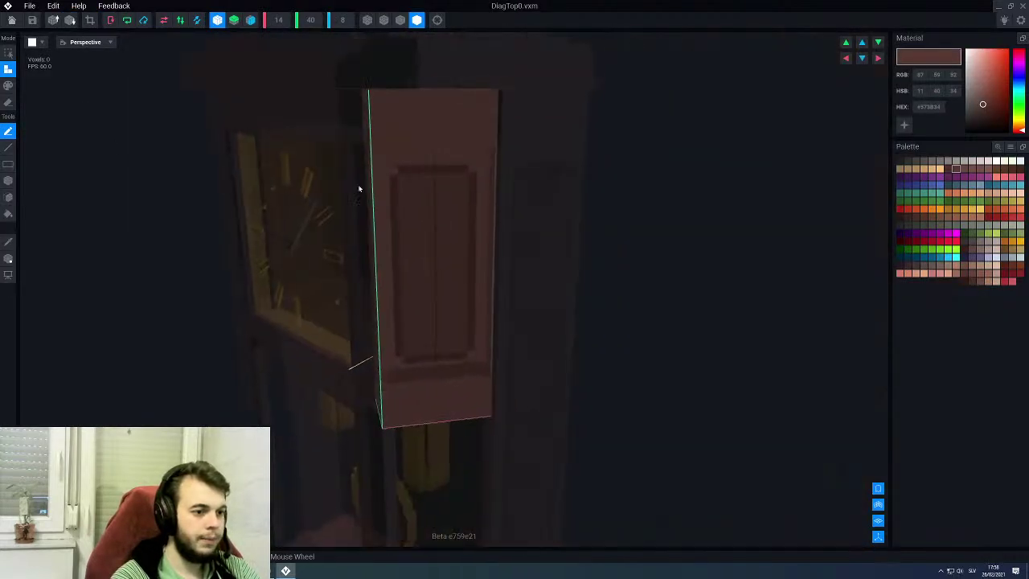
{"action": "scroll", "coordinate": [443, 199], "scroll_direction": "up", "scroll_amount": 3}
{"action": "scroll", "coordinate": [447, 203], "scroll_direction": "up", "scroll_amount": 2}
{"action": "right_click_drag", "start_coordinate": [447, 203], "coordinate": [461, 168]}
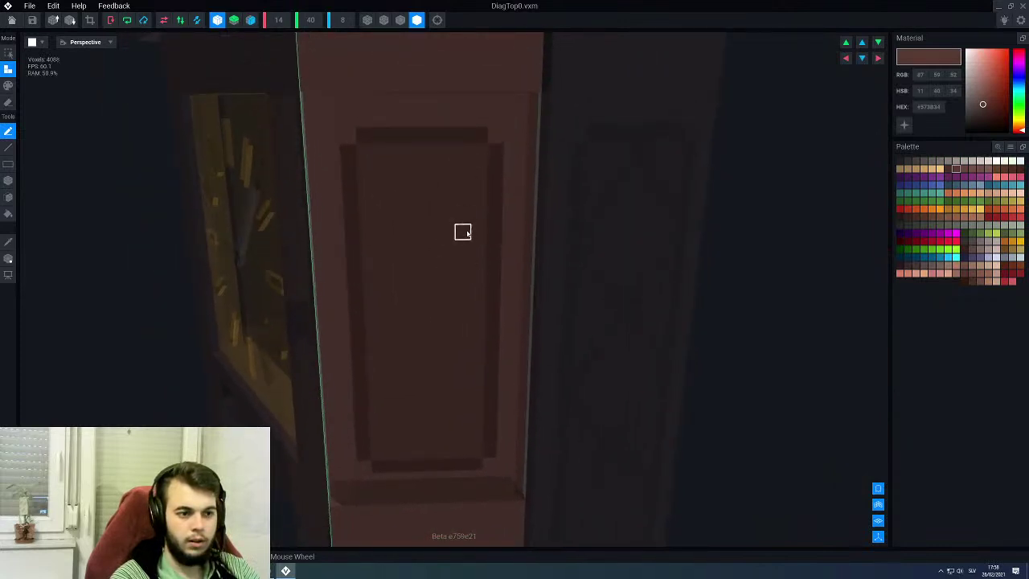
{"action": "middle_click_drag", "start_coordinate": [461, 101], "coordinate": [466, 120]}
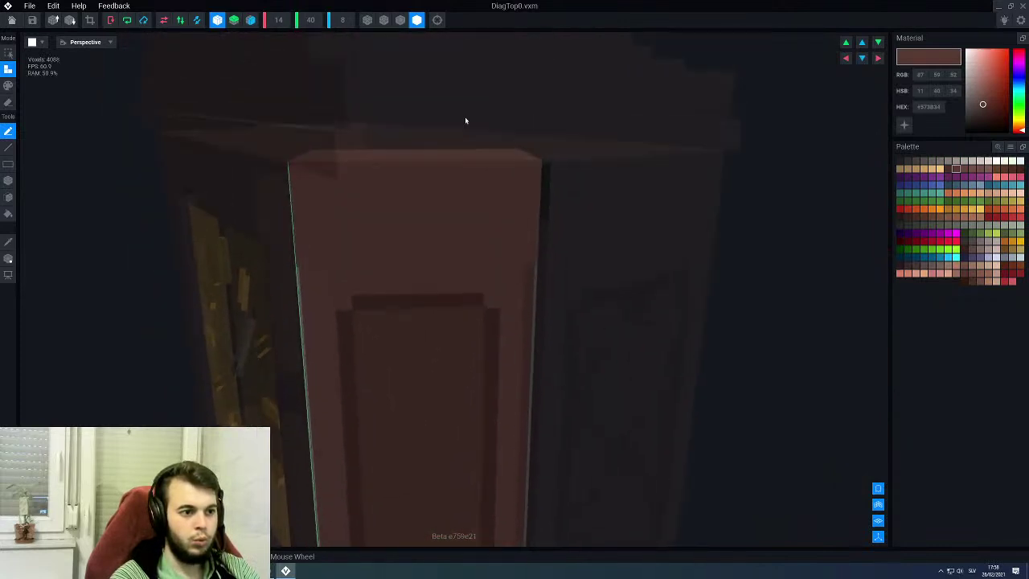
Step: Paint two horizontal #48302B lines across the front face of DiagTop0 above its panel with the Line tool
{"action": "left_click", "coordinate": [473, 303], "text": "alt"}
{"action": "key", "text": "p"}
{"action": "key", "text": "l"}
{"action": "left_click_drag", "start_coordinate": [527, 246], "coordinate": [301, 238]}
{"action": "left_click_drag", "start_coordinate": [538, 188], "coordinate": [323, 191]}
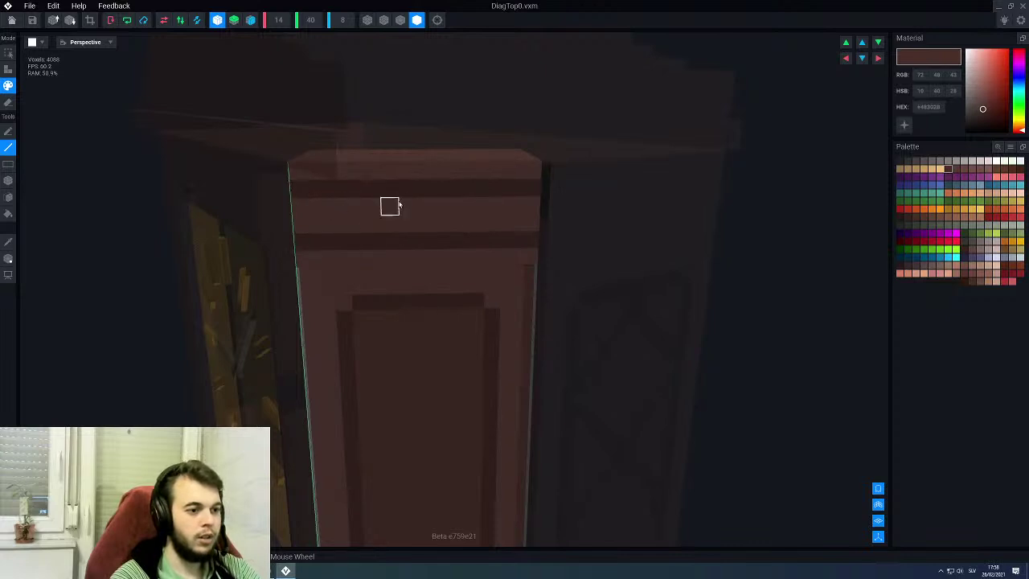
{"action": "scroll", "coordinate": [391, 204], "scroll_direction": "down", "scroll_amount": 2}
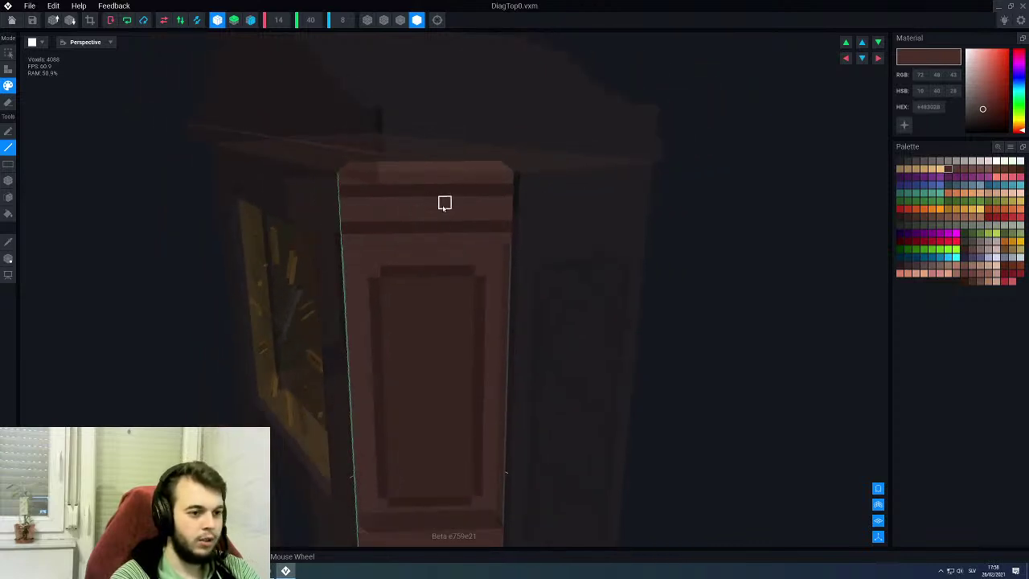
Step: Fill the strip between the two dark lines on DiagTop0 with #573B34 and save the model while closing it
{"action": "left_click", "coordinate": [956, 169]}
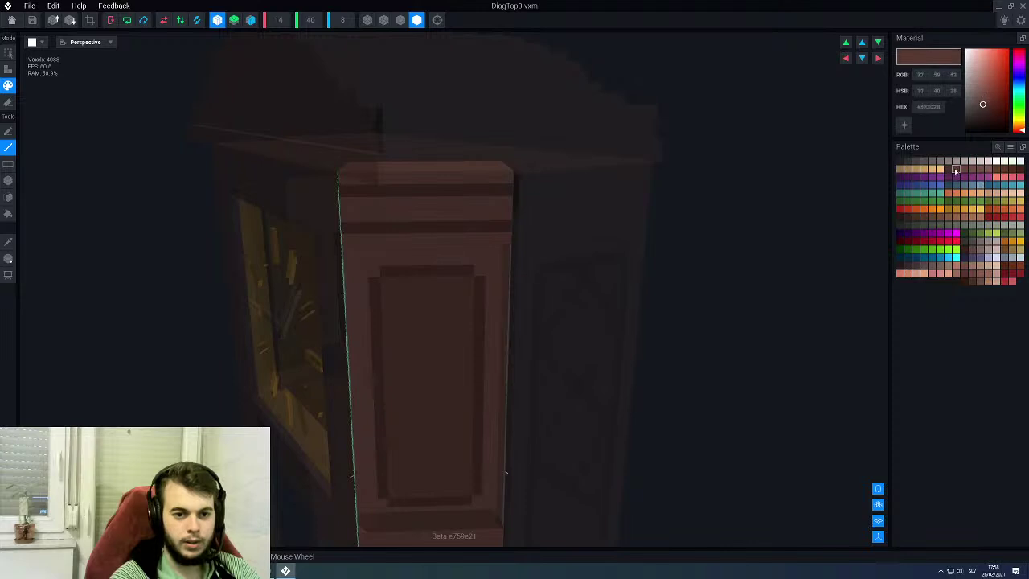
{"action": "key", "text": "a"}
{"action": "key", "text": "f"}
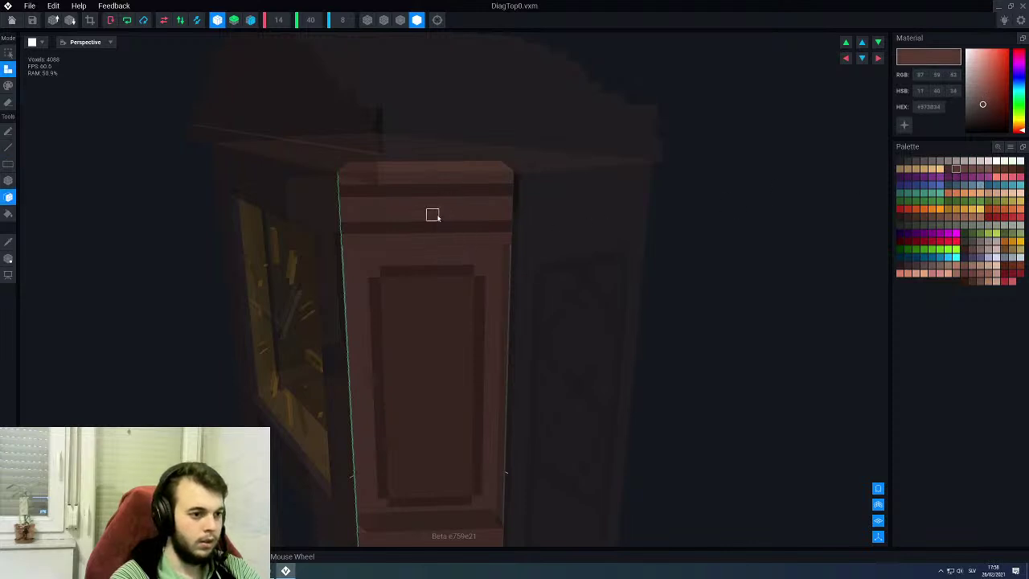
{"action": "key", "text": "p"}
{"action": "left_click", "coordinate": [434, 215]}
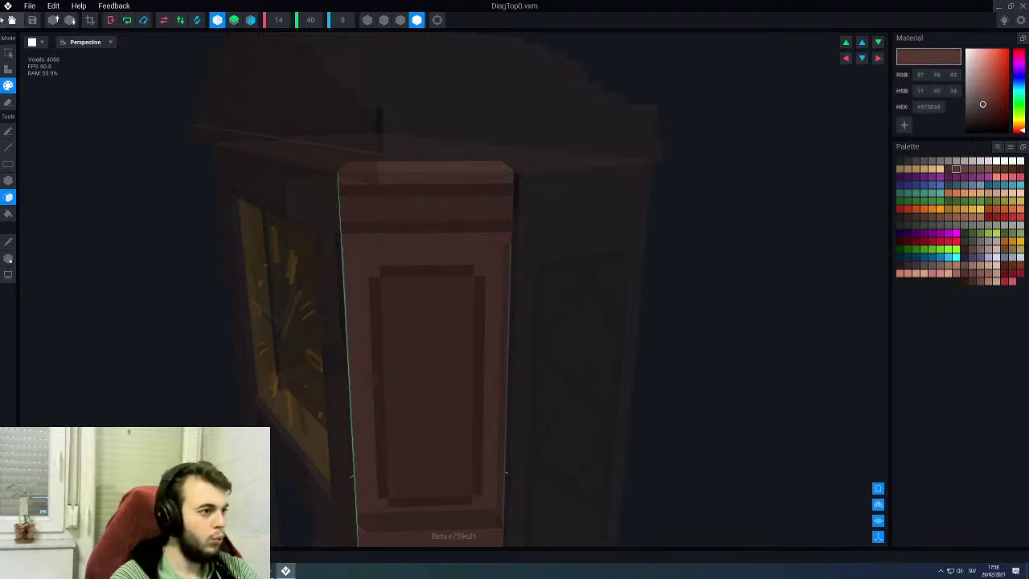
{"action": "left_click", "coordinate": [11, 20]}
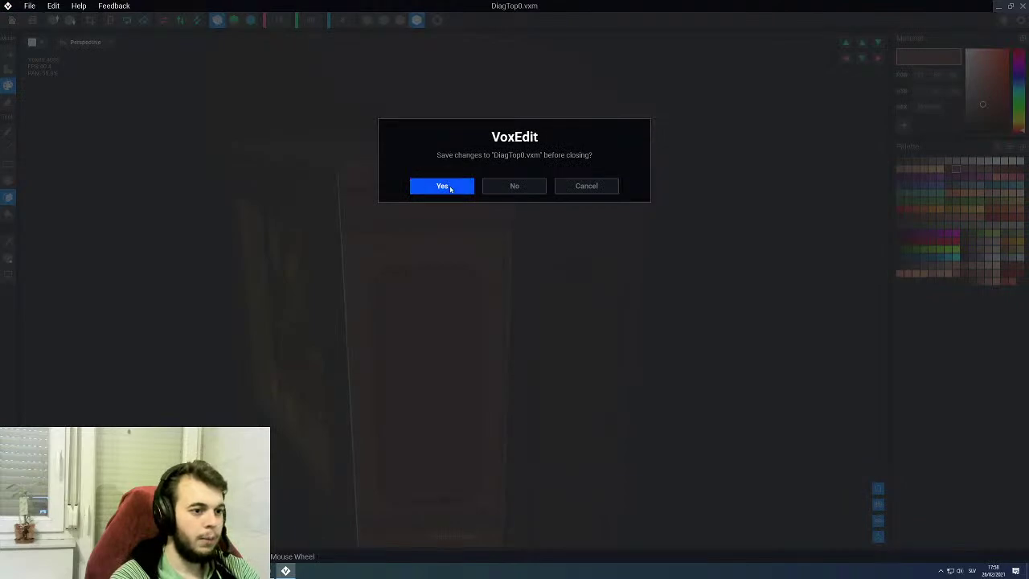
{"action": "left_click", "coordinate": [450, 189]}
Step: Open the Body model for editing to continue the band above the clock face
{"action": "right_click_drag", "start_coordinate": [491, 146], "coordinate": [451, 124]}
{"action": "left_click", "coordinate": [58, 92]}
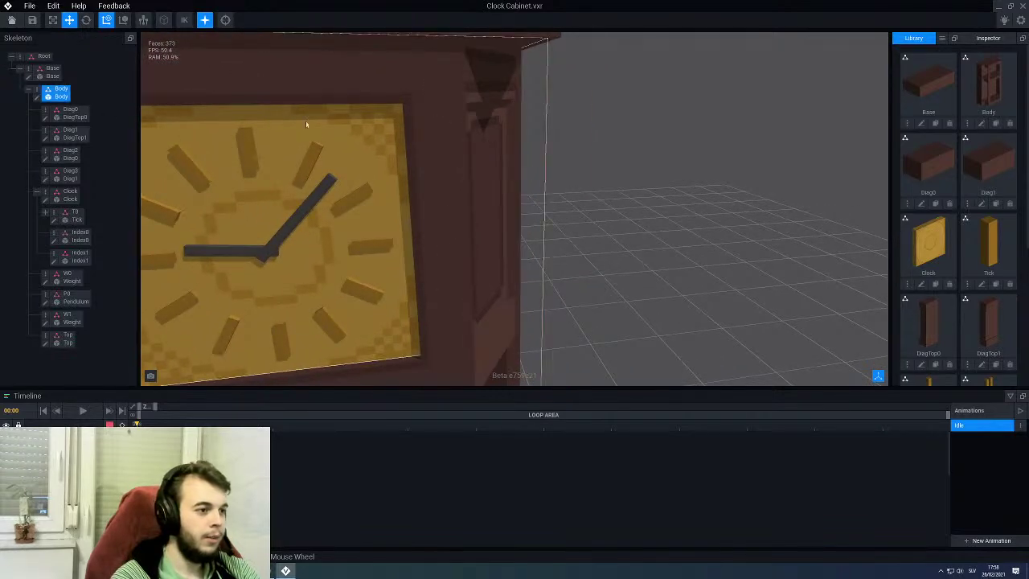
{"action": "left_click", "coordinate": [36, 98]}
{"action": "mouse_move", "coordinate": [428, 174]}
{"action": "right_mouse_down"}
{"action": "mouse_move", "coordinate": [421, 159]}
{"action": "mouse_move", "coordinate": [466, 92]}
{"action": "mouse_move", "coordinate": [477, 152]}
{"action": "mouse_move", "coordinate": [501, 188]}
{"action": "right_mouse_up"}
{"action": "scroll", "coordinate": [446, 136], "scroll_direction": "up", "scroll_amount": 3}
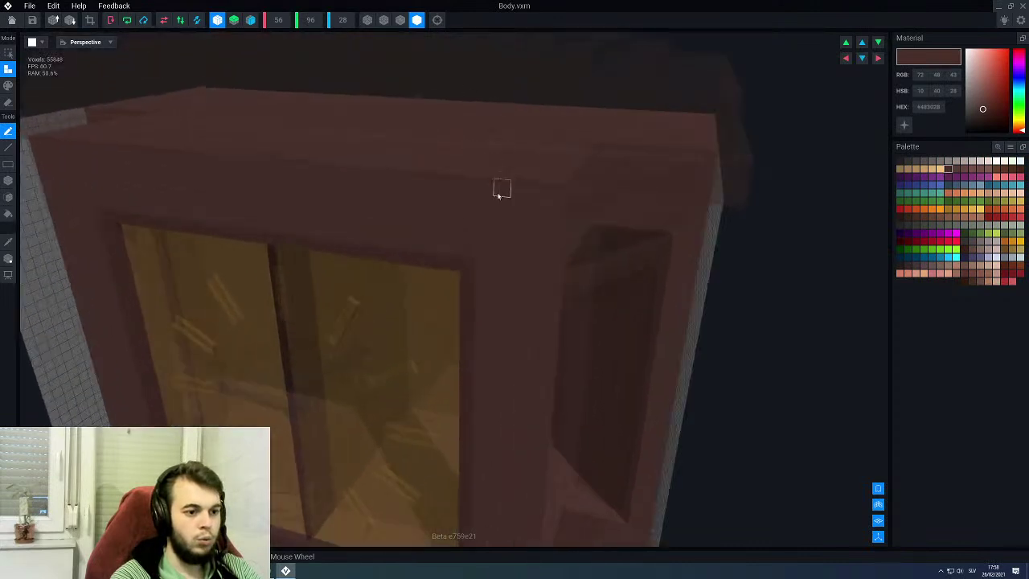
Step: Paint two horizontal #48302B lines across the front of Body above the clock opening with the Line tool
{"action": "left_click", "coordinate": [965, 169]}
{"action": "left_click", "coordinate": [947, 169]}
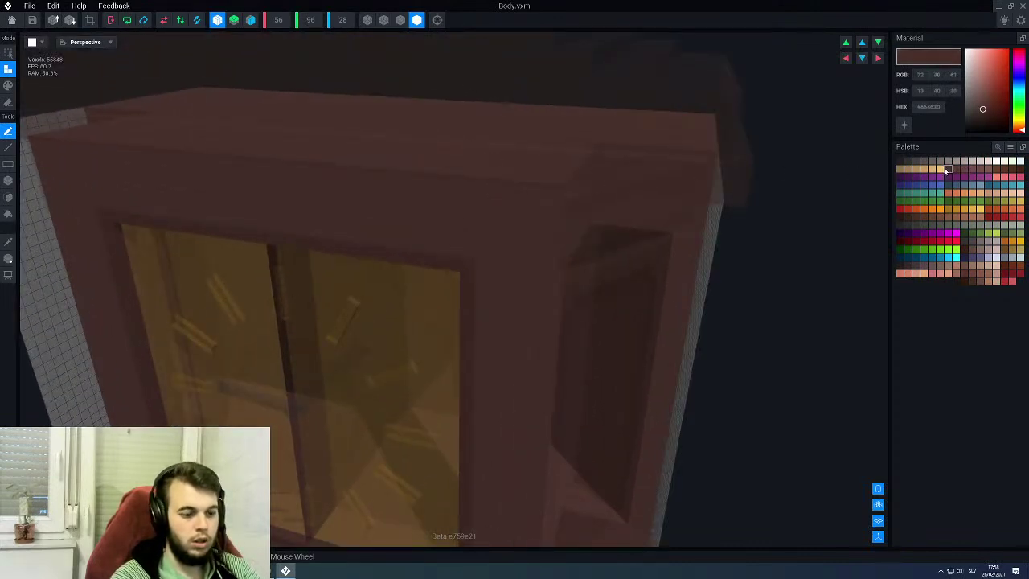
{"action": "key", "text": "p"}
{"action": "key", "text": "l"}
{"action": "left_click_drag", "start_coordinate": [554, 209], "coordinate": [41, 159]}
{"action": "left_click_drag", "start_coordinate": [551, 261], "coordinate": [50, 198]}
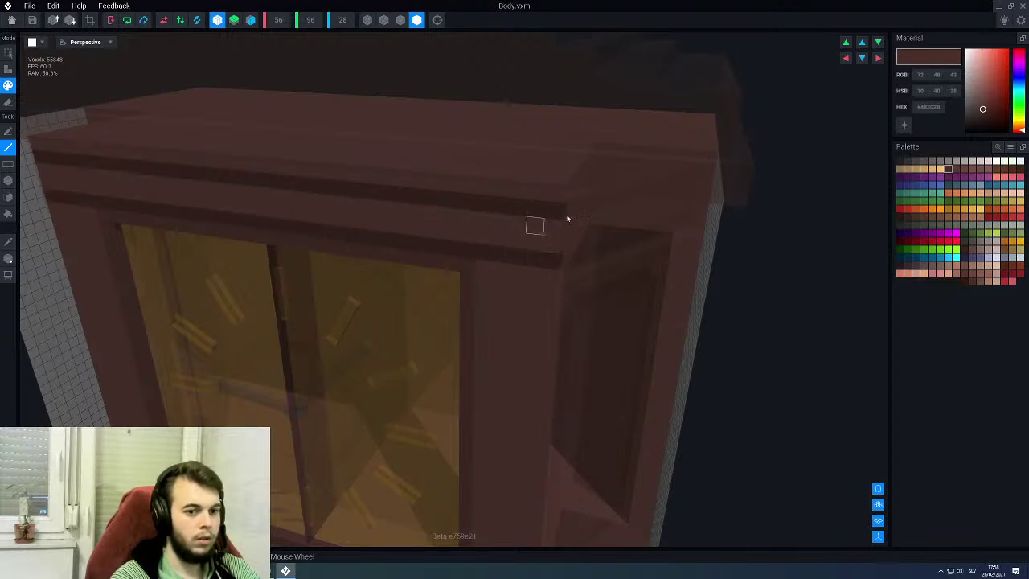
Step: Fill the strip between the two front lines above the clock opening with #573B34
{"action": "left_click", "coordinate": [956, 170]}
{"action": "key", "text": "t"}
{"action": "key", "text": "g"}
{"action": "key", "text": "f"}
Step: Outline a horizontal band in #48302B above the lattice panel on Body's side face, closing its rear end with a vertical line
{"action": "scroll", "coordinate": [515, 222], "scroll_direction": "down", "scroll_amount": 5}
{"action": "right_click_drag", "start_coordinate": [568, 212], "coordinate": [485, 155]}
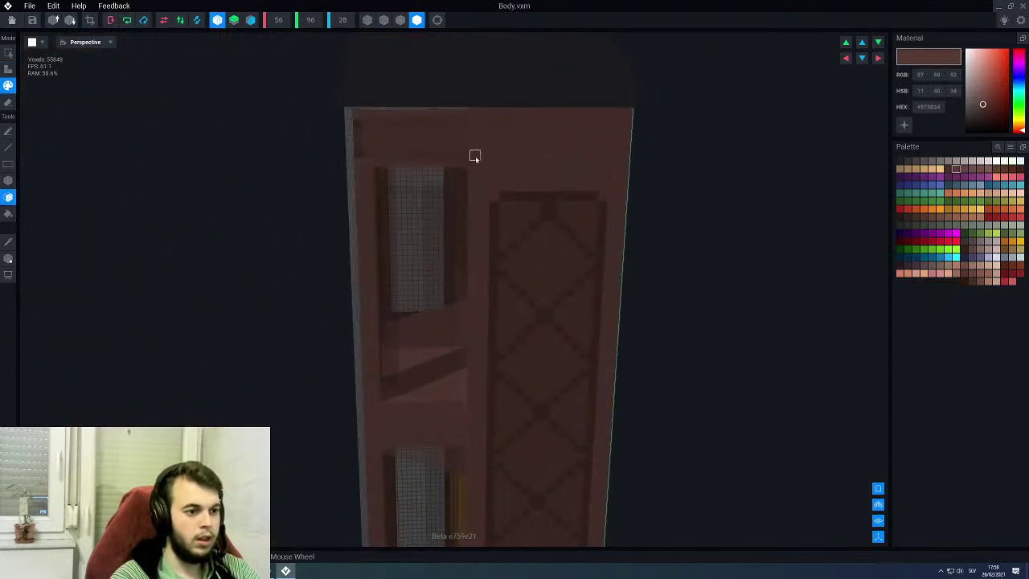
{"action": "left_click", "coordinate": [359, 154], "text": "alt"}
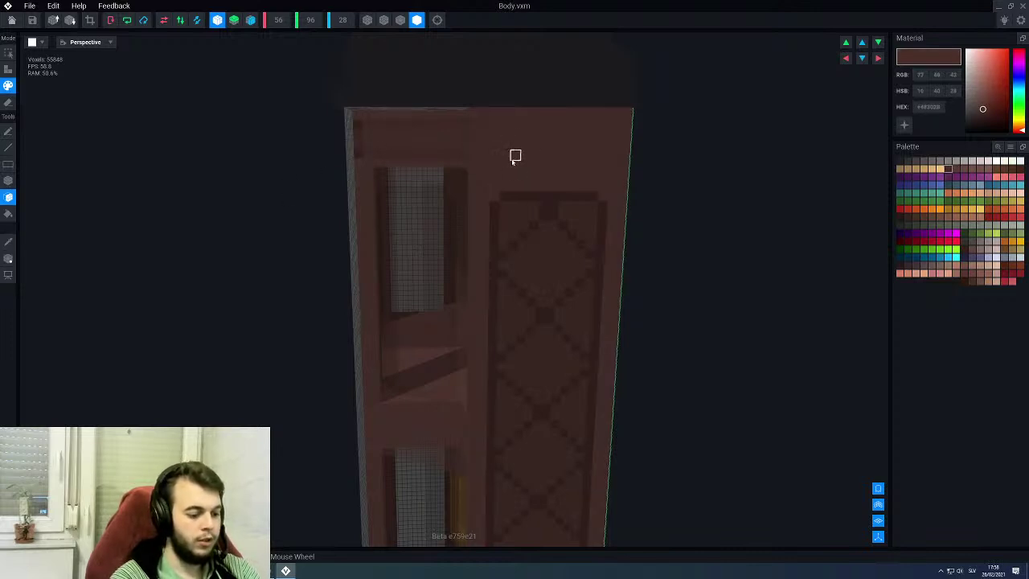
{"action": "key", "text": "l"}
{"action": "left_click_drag", "start_coordinate": [475, 155], "coordinate": [526, 158]}
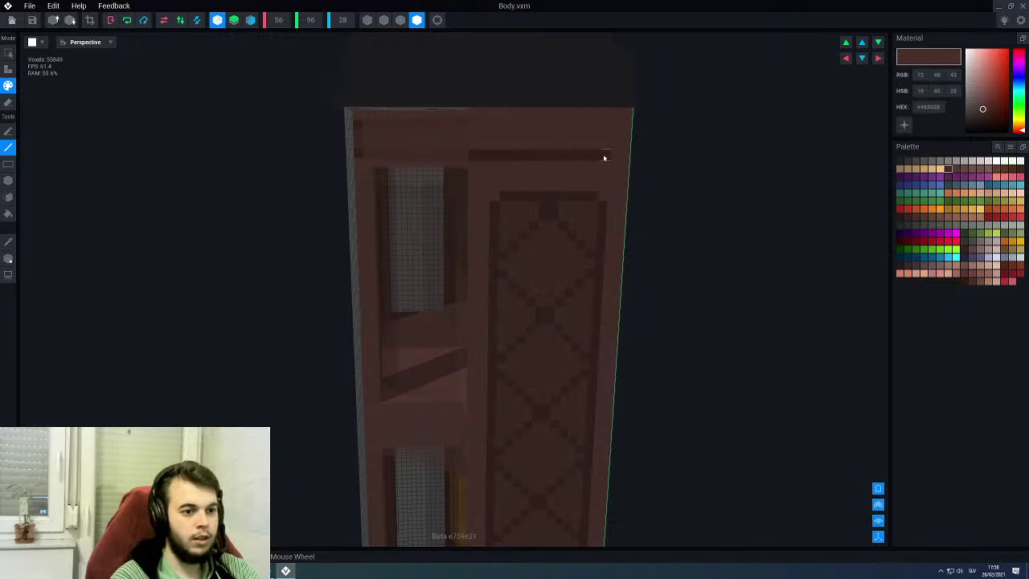
{"action": "left_click_drag", "start_coordinate": [609, 150], "coordinate": [598, 122]}
Step: Fill the outlined band on Body's side face with #573B34 and save the model while closing it
{"action": "right_click_drag", "start_coordinate": [516, 136], "coordinate": [518, 144]}
{"action": "left_click", "coordinate": [352, 153], "text": "alt"}
{"action": "key", "text": "b"}
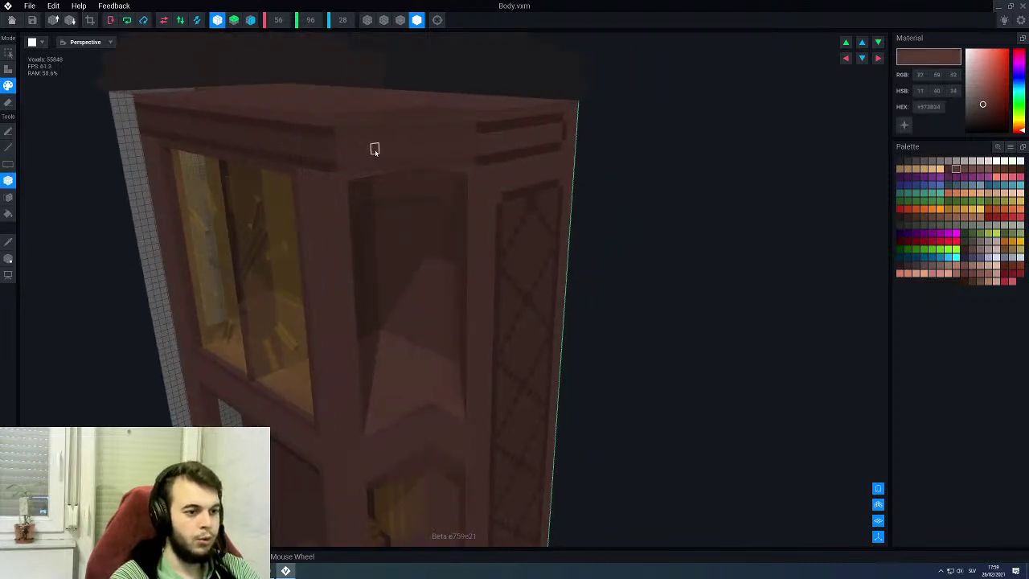
{"action": "key", "text": "f"}
{"action": "right_click_drag", "start_coordinate": [399, 155], "coordinate": [463, 166]}
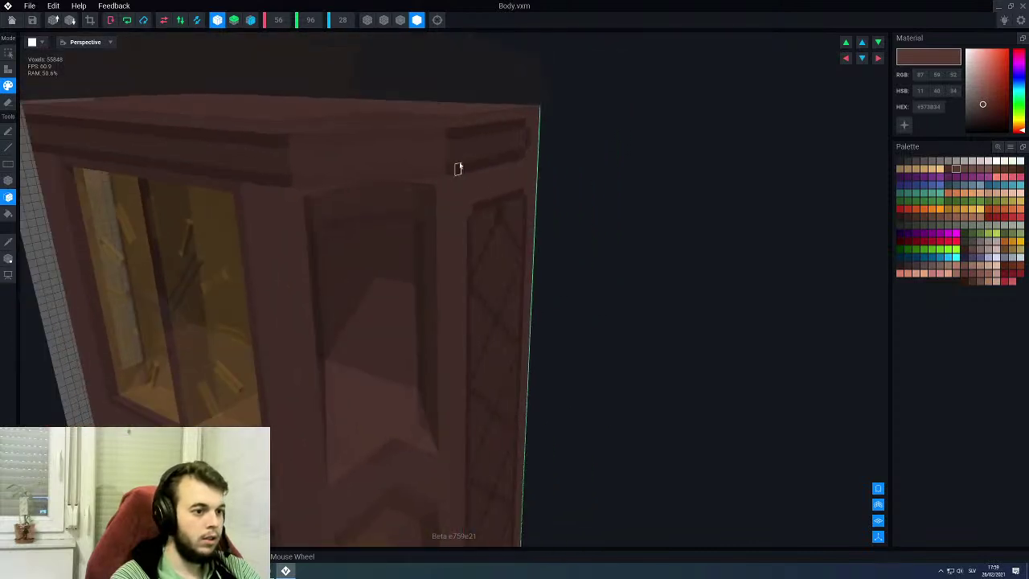
{"action": "left_click", "coordinate": [11, 19]}
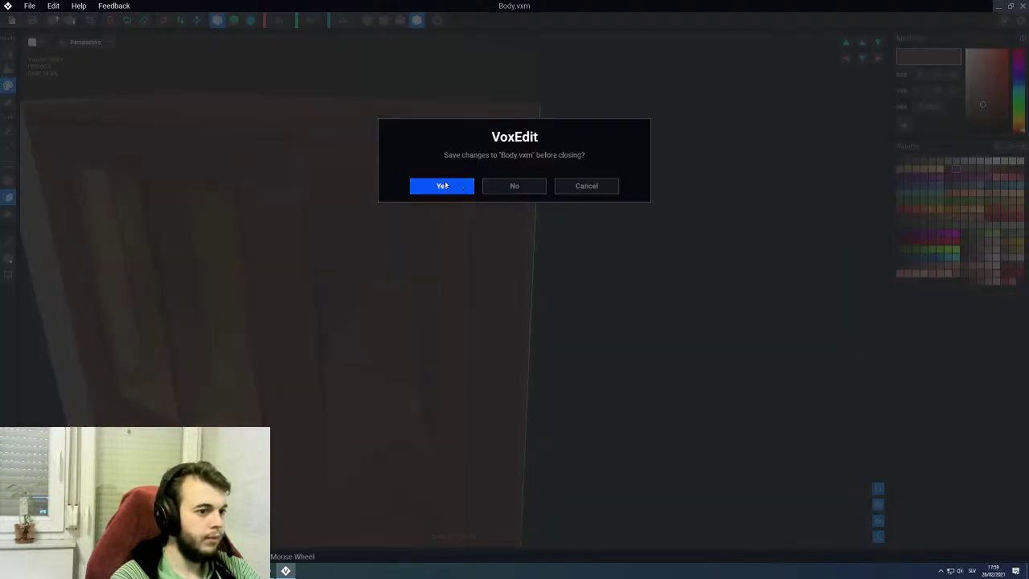
{"action": "left_click", "coordinate": [442, 186]}
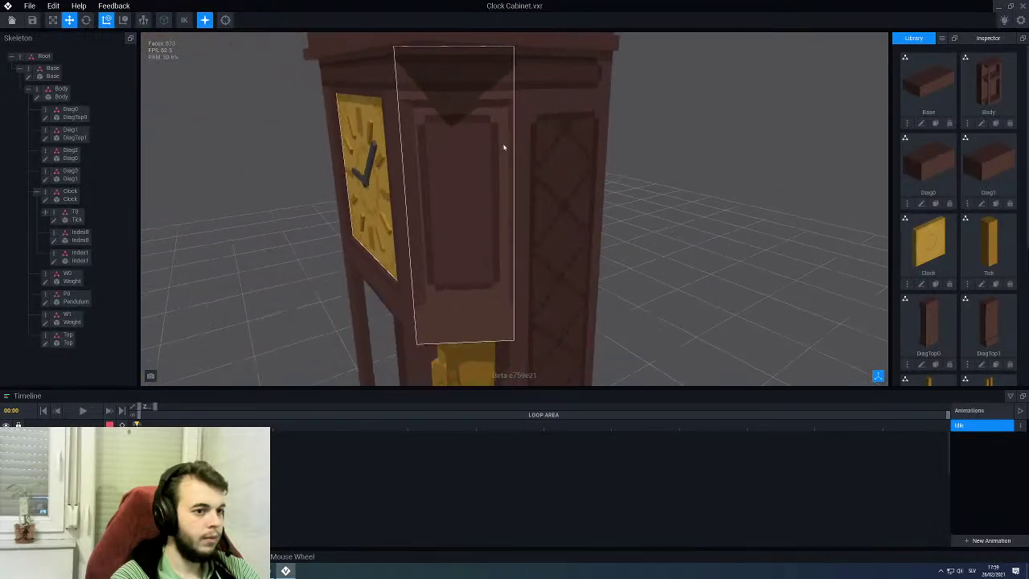
Step: Open the DiagTop0 corner piece beside the clock face for editing, with its framed front panel in view
{"action": "scroll", "coordinate": [560, 114], "scroll_direction": "down", "scroll_amount": 4}
{"action": "right_click_drag", "start_coordinate": [509, 146], "coordinate": [530, 156]}
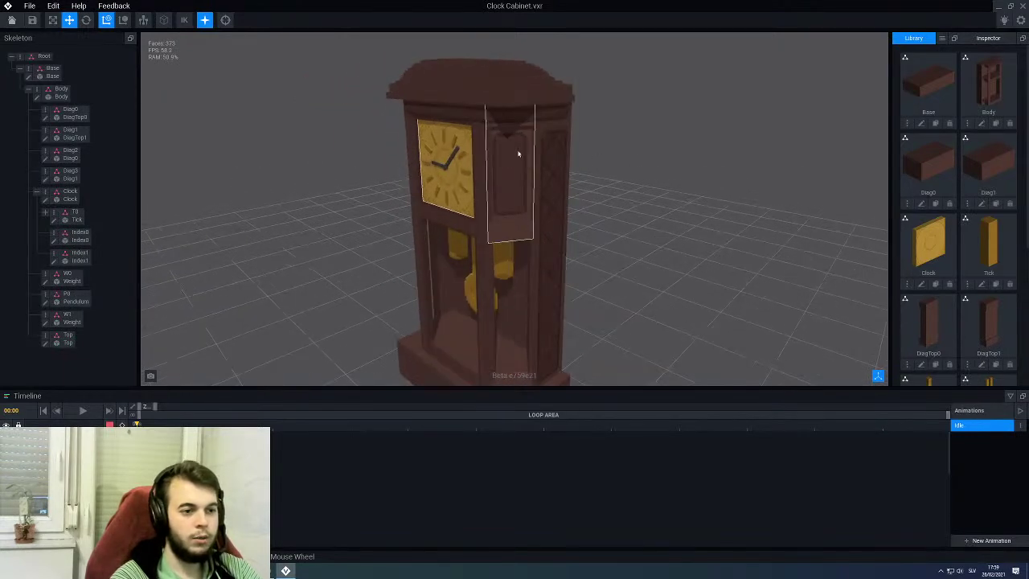
{"action": "left_click", "coordinate": [509, 153]}
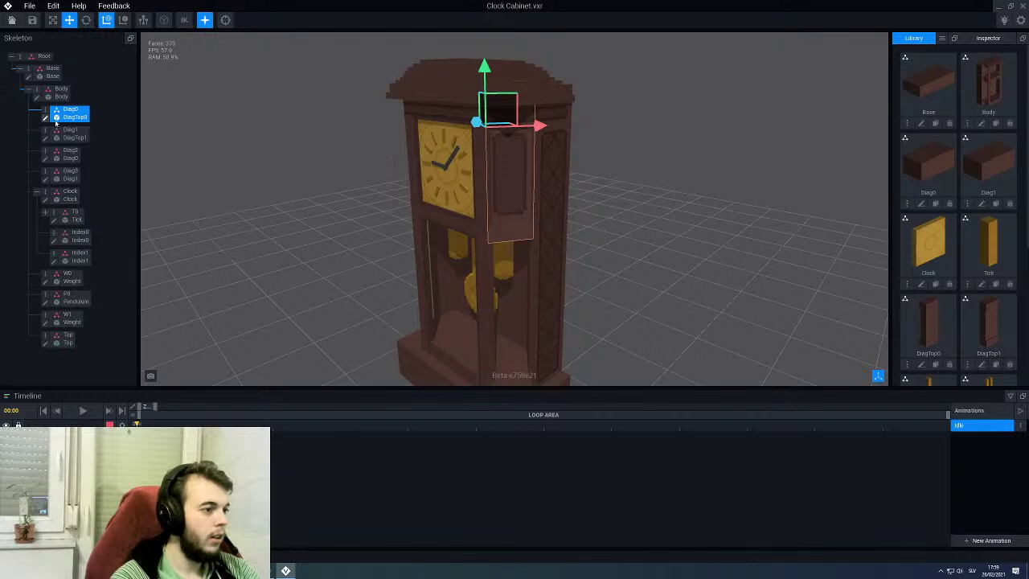
{"action": "left_click", "coordinate": [46, 119]}
{"action": "mouse_move", "coordinate": [400, 179]}
{"action": "right_mouse_down"}
{"action": "mouse_move", "coordinate": [408, 172]}
{"action": "mouse_move", "coordinate": [392, 238]}
{"action": "right_mouse_up"}
{"action": "middle_click_drag", "start_coordinate": [392, 238], "coordinate": [389, 218]}
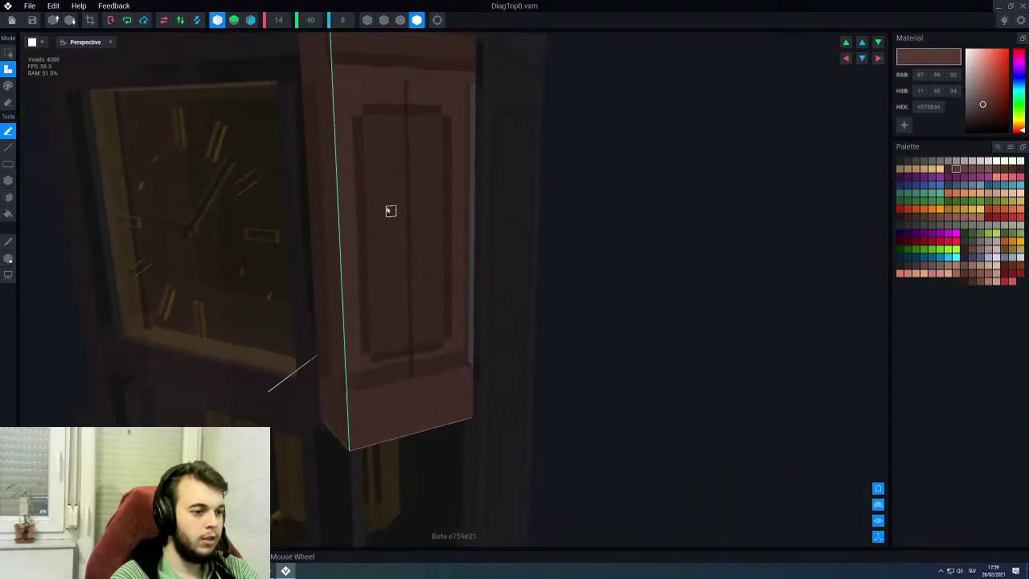
{"action": "right_click_drag", "start_coordinate": [387, 216], "coordinate": [387, 209]}
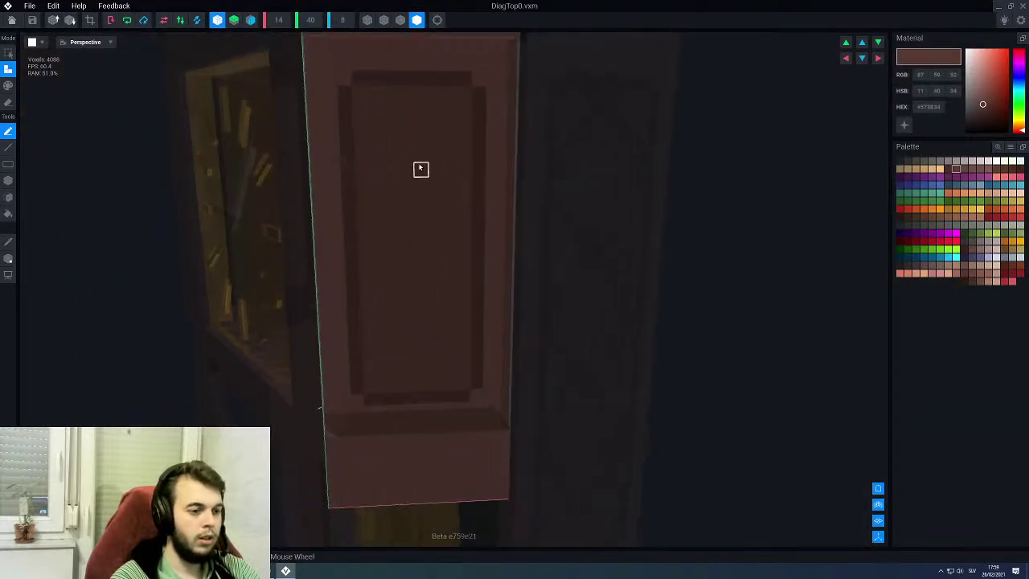
Step: Paint stacked zigzag lines in #48302B inside DiagTop0's framed panel with the Line tool and save the model while closing it
{"action": "left_click", "coordinate": [480, 123], "text": "alt"}
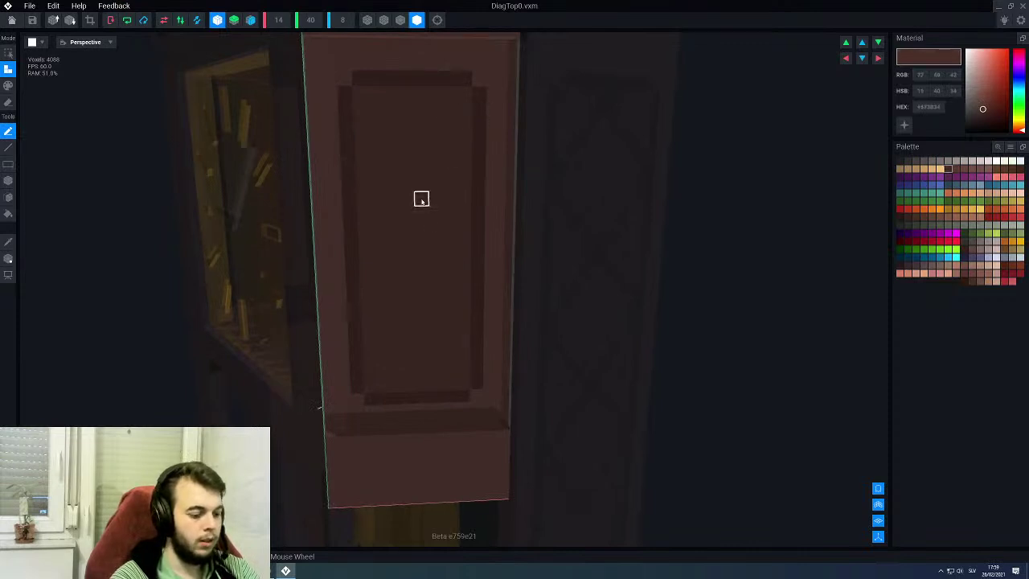
{"action": "key", "text": "p"}
{"action": "key", "text": "l"}
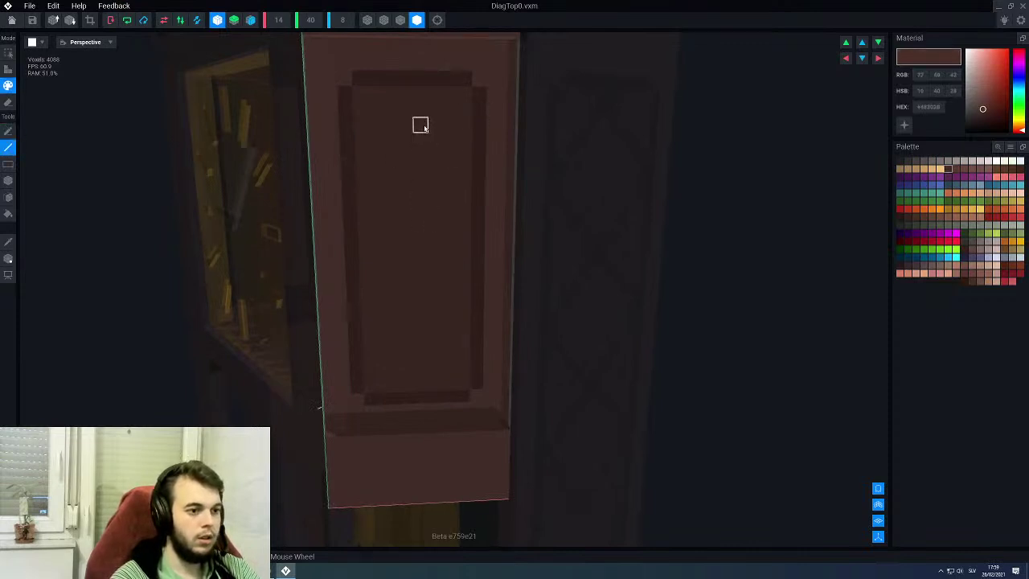
{"action": "left_click", "coordinate": [424, 128]}
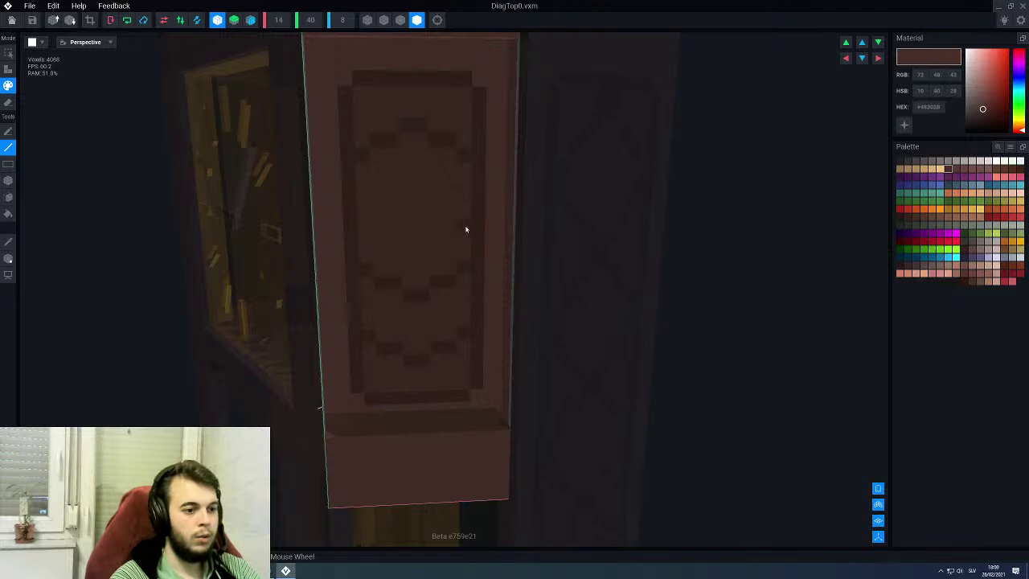
{"action": "right_click_drag", "start_coordinate": [423, 218], "coordinate": [383, 247]}
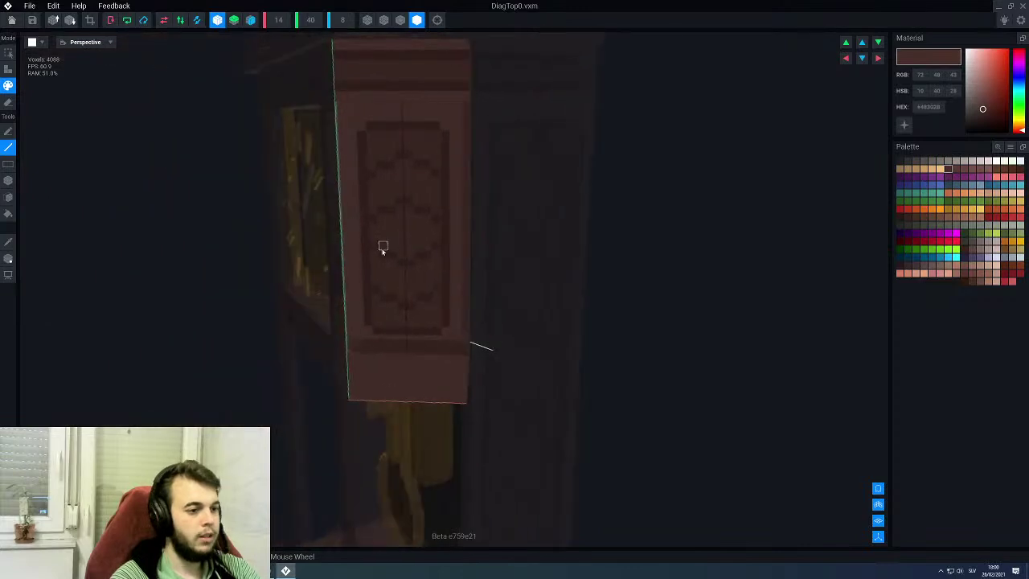
{"action": "left_click", "coordinate": [11, 20]}
{"action": "left_click", "coordinate": [434, 184]}
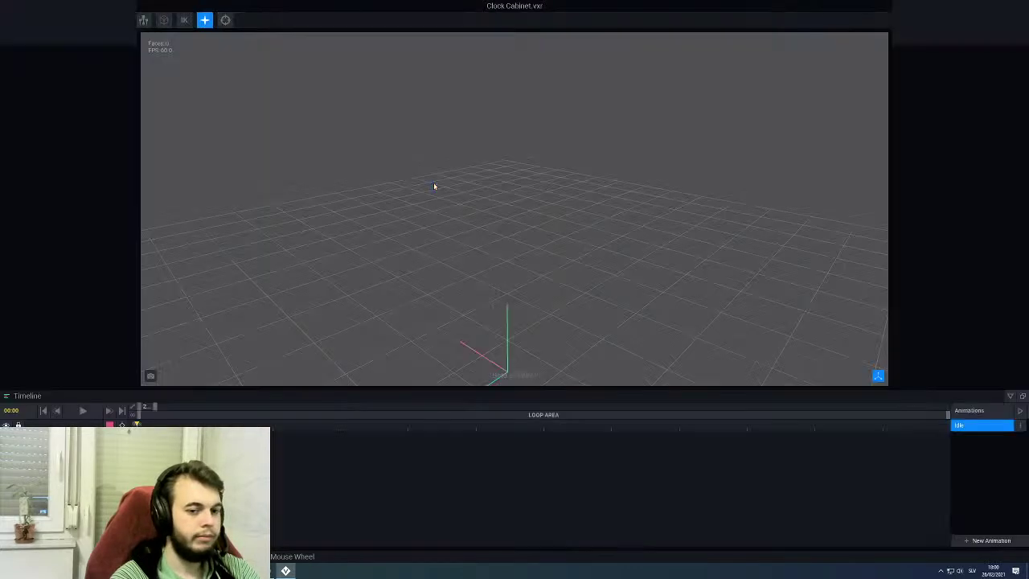
Step: Check the patterned corner piece on the assembled clock and reopen DiagTop0 for editing at its lower ledge
{"action": "right_click_drag", "start_coordinate": [428, 184], "coordinate": [441, 187]}
{"action": "left_click", "coordinate": [496, 221]}
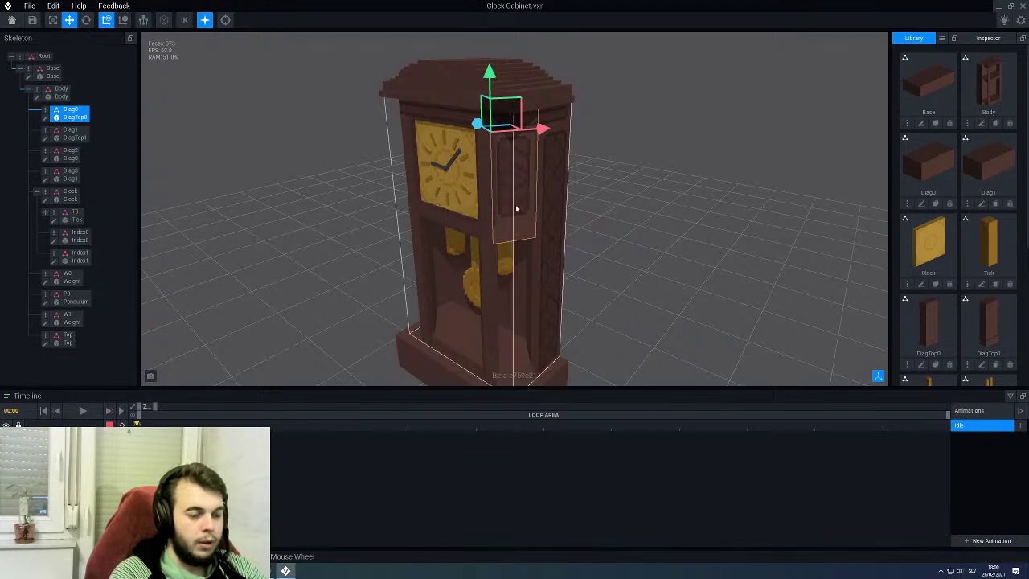
{"action": "right_click_drag", "start_coordinate": [585, 227], "coordinate": [587, 228]}
{"action": "middle_click_drag", "start_coordinate": [490, 215], "coordinate": [496, 202]}
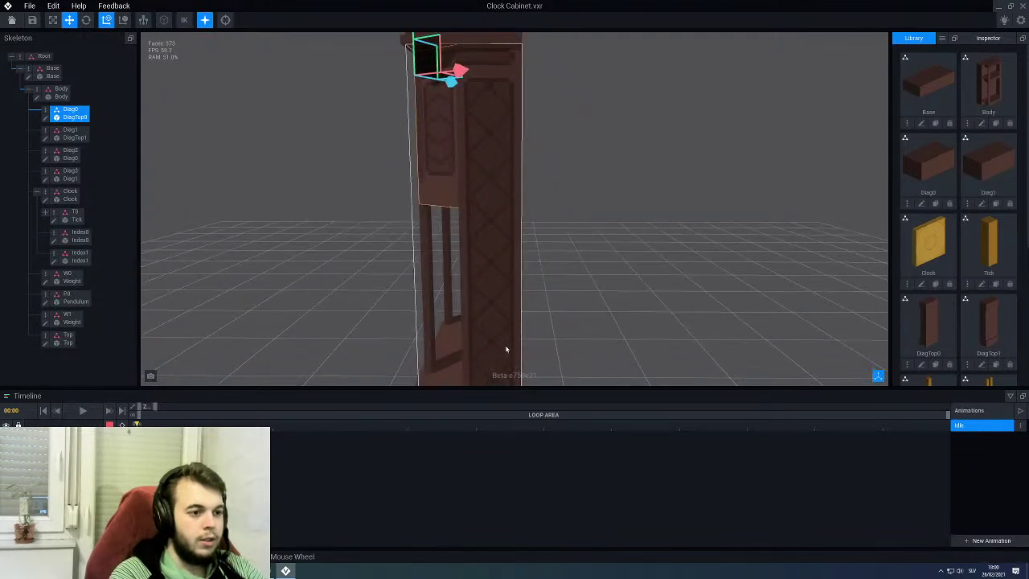
{"action": "right_click_drag", "start_coordinate": [474, 238], "coordinate": [476, 188]}
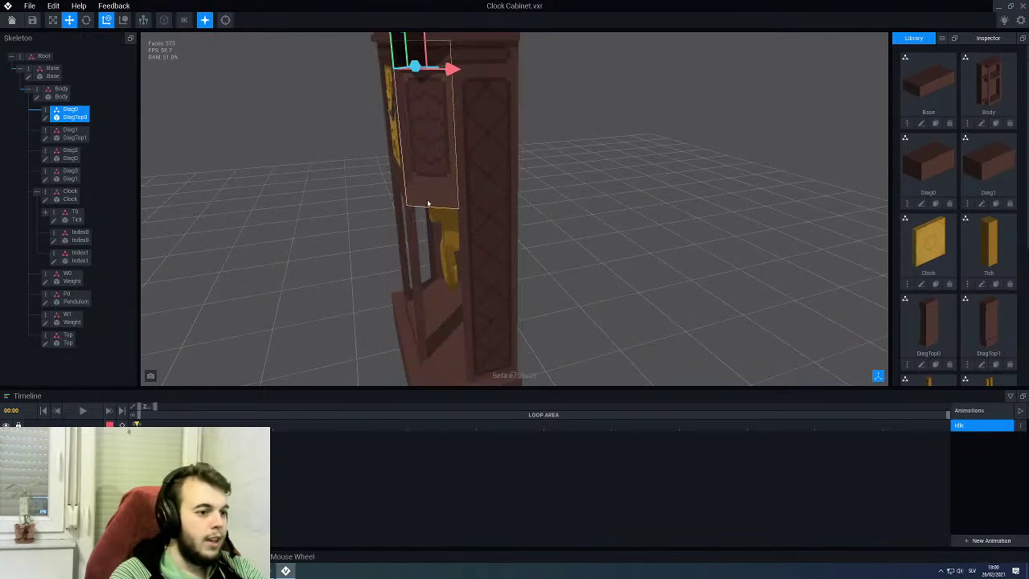
{"action": "left_click", "coordinate": [46, 118]}
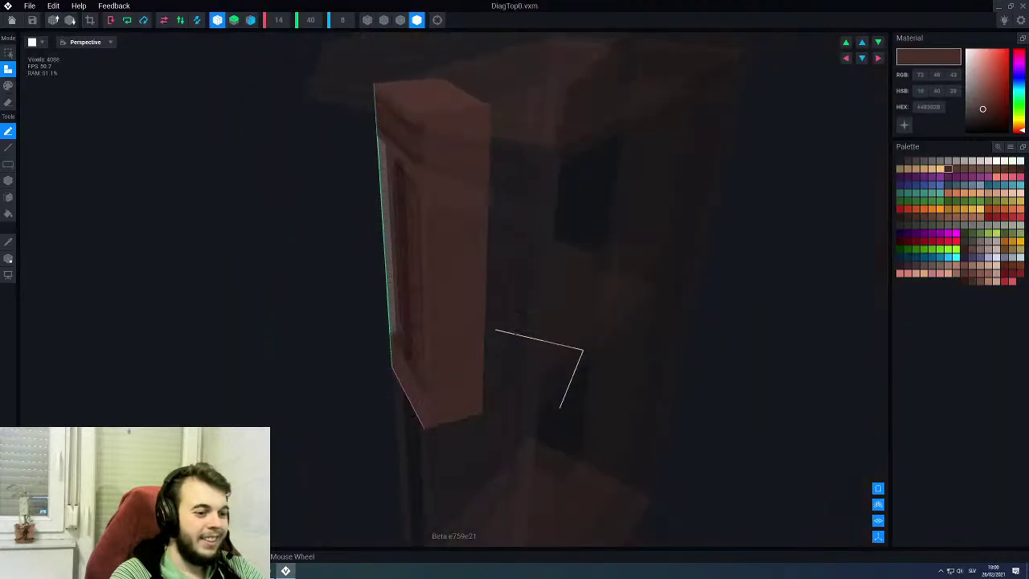
{"action": "scroll", "coordinate": [361, 244], "scroll_direction": "down", "scroll_amount": 2}
{"action": "right_click_drag", "start_coordinate": [404, 279], "coordinate": [404, 281]}
{"action": "middle_click_drag", "start_coordinate": [405, 280], "coordinate": [406, 283]}
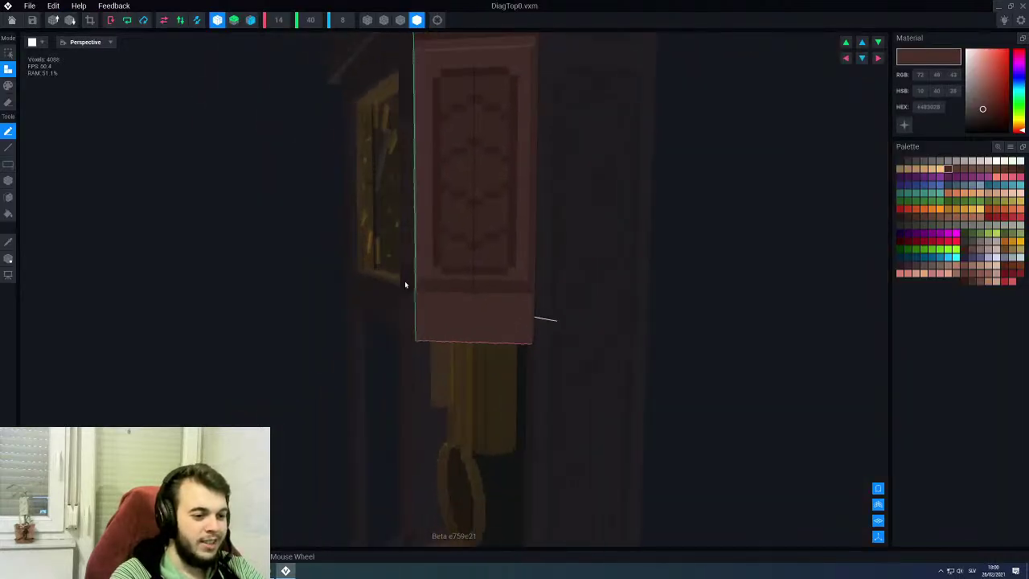
{"action": "scroll", "coordinate": [404, 281], "scroll_direction": "up", "scroll_amount": 3}
{"action": "right_click_drag", "start_coordinate": [473, 313], "coordinate": [476, 315]}
{"action": "scroll", "coordinate": [473, 321], "scroll_direction": "up", "scroll_amount": 2}
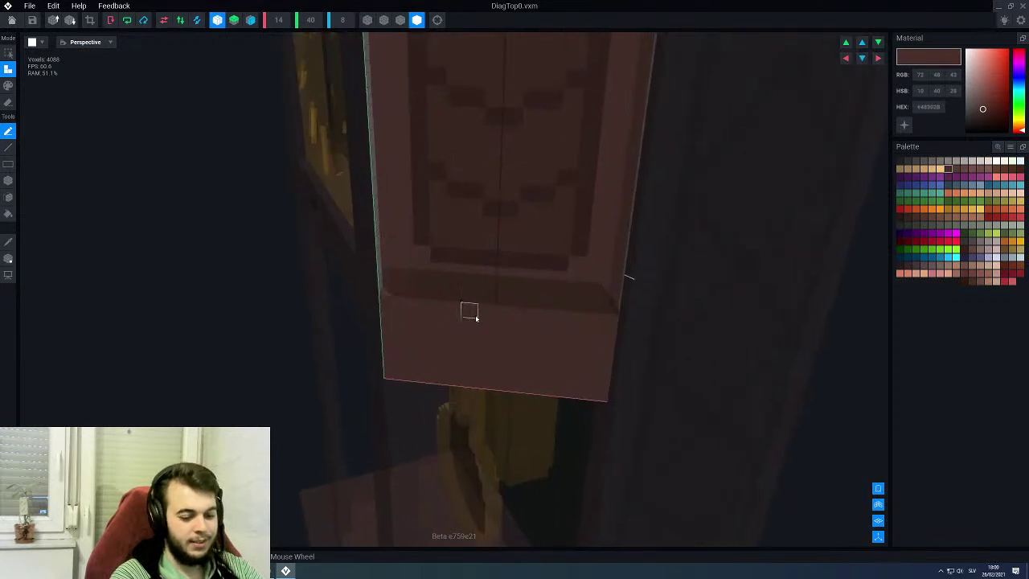
Step: Paint a lighter #725048 line along the upper edge of DiagTop0's lower ledge and save the model while closing it
{"action": "left_click", "coordinate": [493, 317], "text": "alt"}
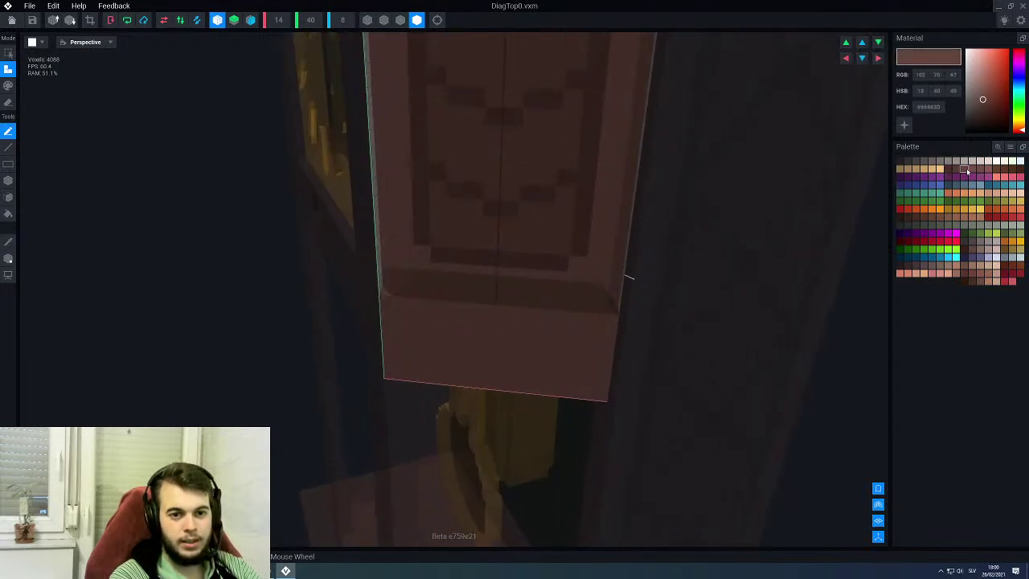
{"action": "left_click", "coordinate": [972, 171]}
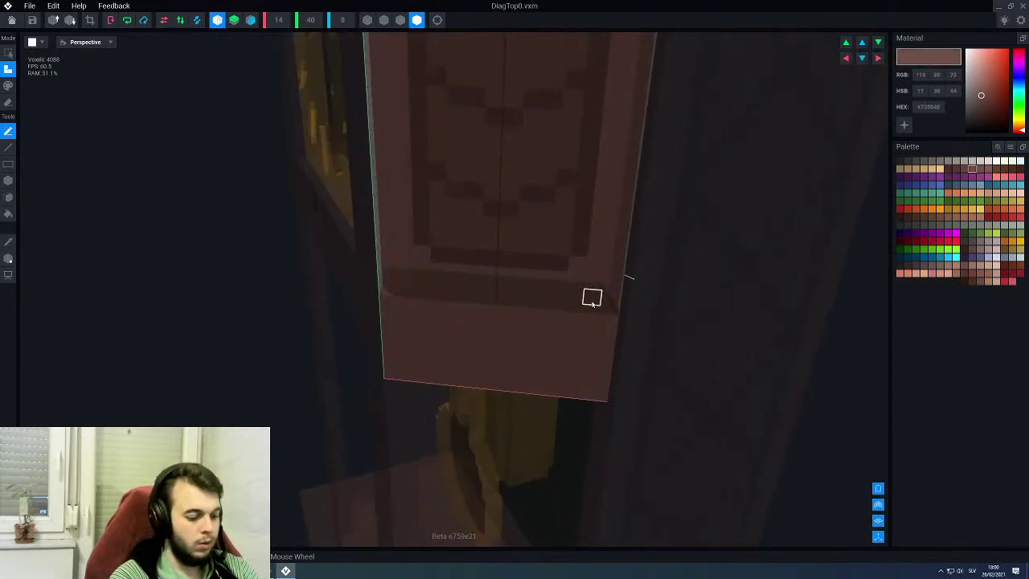
{"action": "key", "text": "p"}
{"action": "key", "text": "l"}
{"action": "left_click_drag", "start_coordinate": [591, 319], "coordinate": [527, 317]}
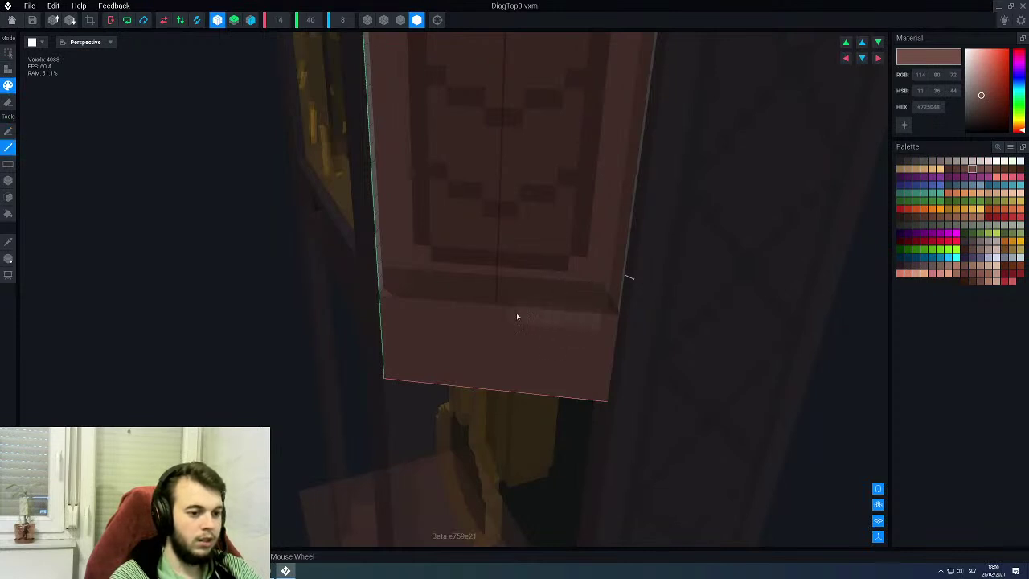
{"action": "right_click_drag", "start_coordinate": [422, 307], "coordinate": [427, 296]}
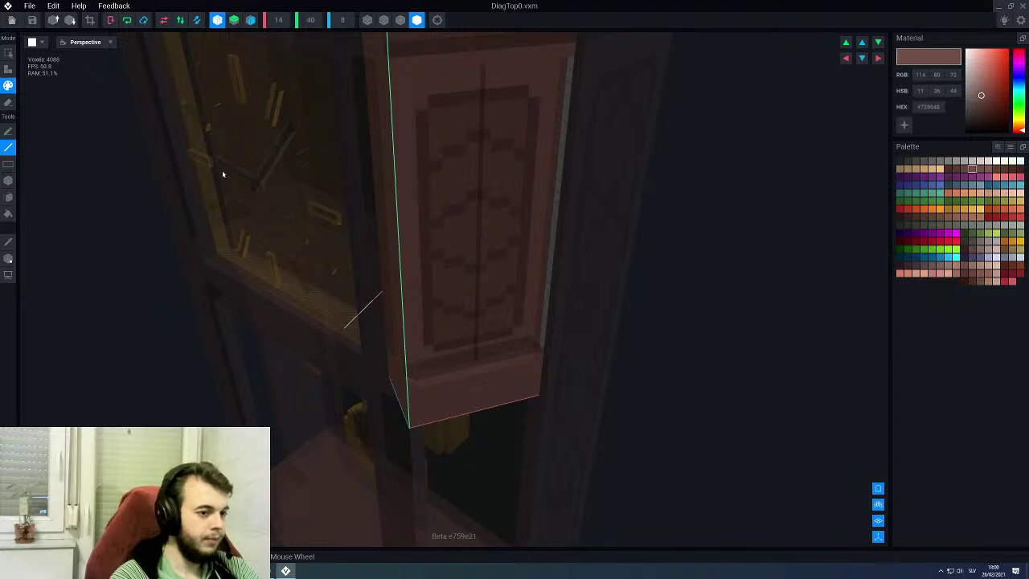
{"action": "left_click", "coordinate": [11, 20]}
{"action": "left_click", "coordinate": [428, 186]}
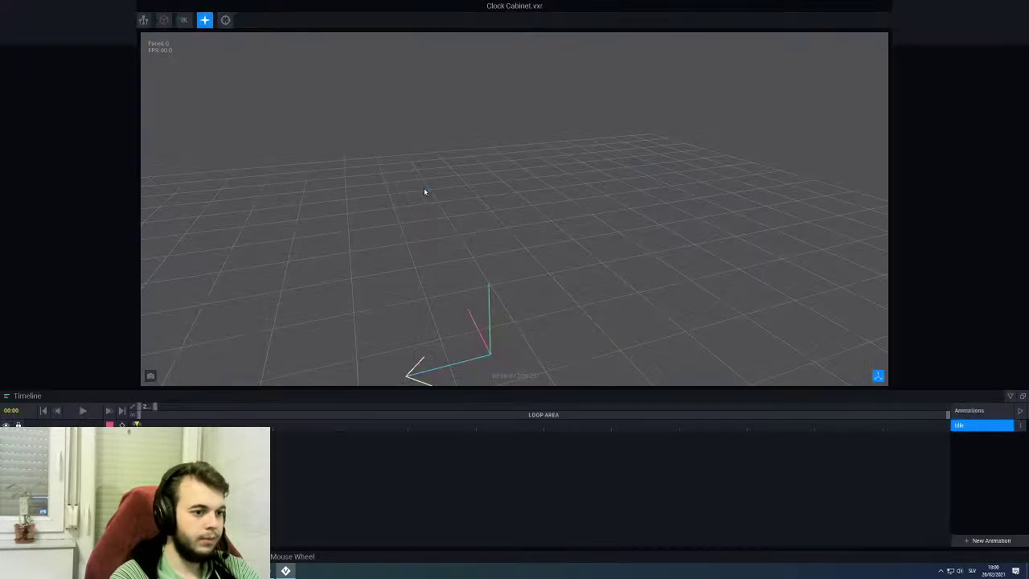
Step: Open Body for editing at the crossbar between the clock face and the pendulum opening
{"action": "right_click_drag", "start_coordinate": [431, 193], "coordinate": [451, 140]}
{"action": "scroll", "coordinate": [456, 166], "scroll_direction": "up", "scroll_amount": 6}
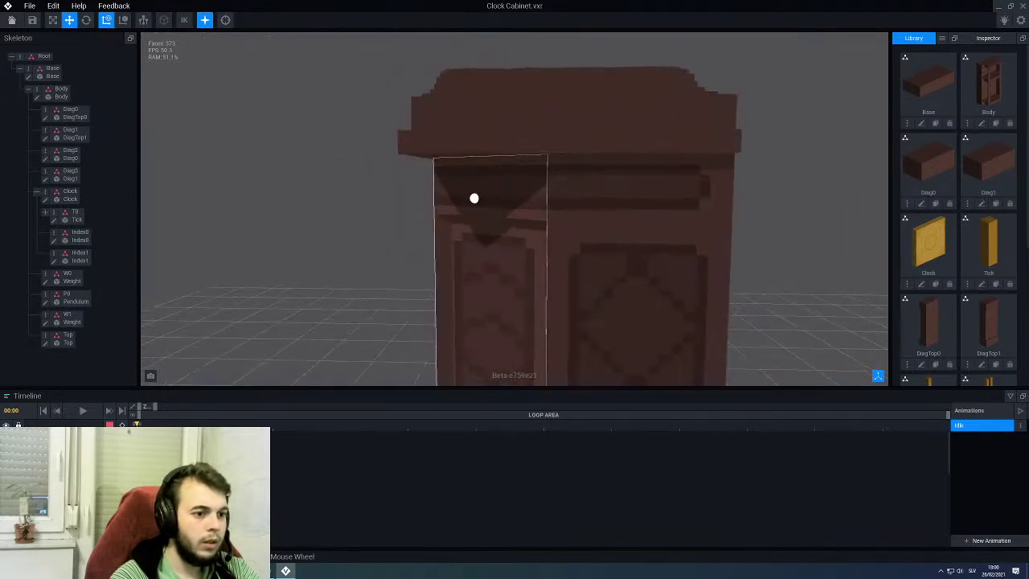
{"action": "right_click_drag", "start_coordinate": [472, 198], "coordinate": [483, 224]}
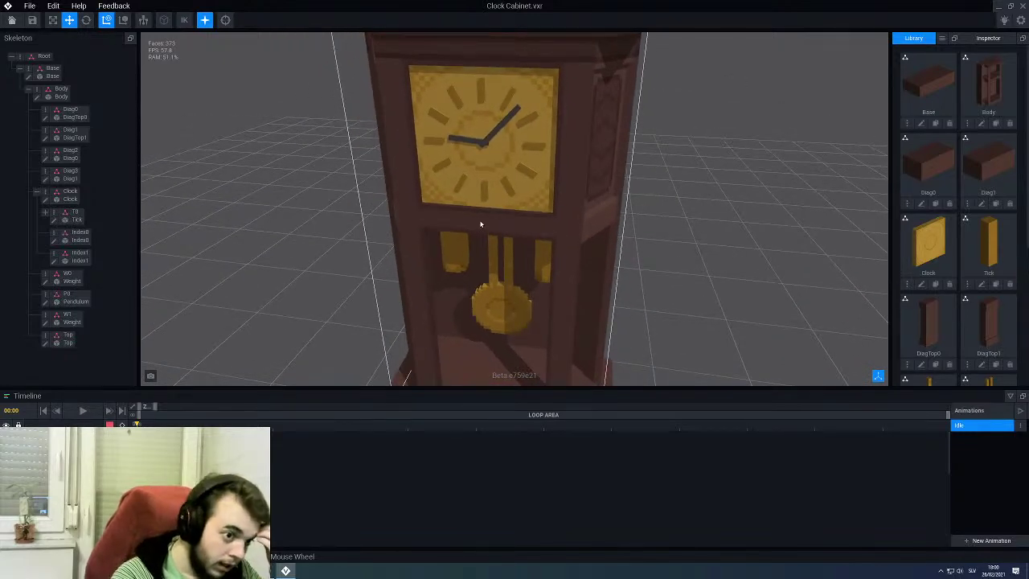
{"action": "left_click", "coordinate": [496, 225]}
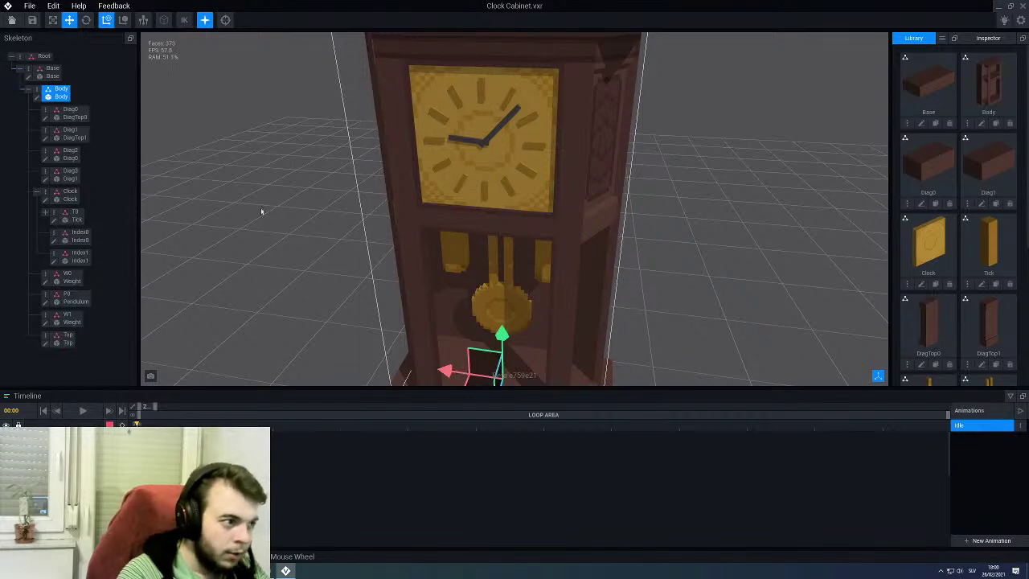
{"action": "left_click", "coordinate": [37, 97]}
{"action": "scroll", "coordinate": [413, 289], "scroll_direction": "up", "scroll_amount": 8}
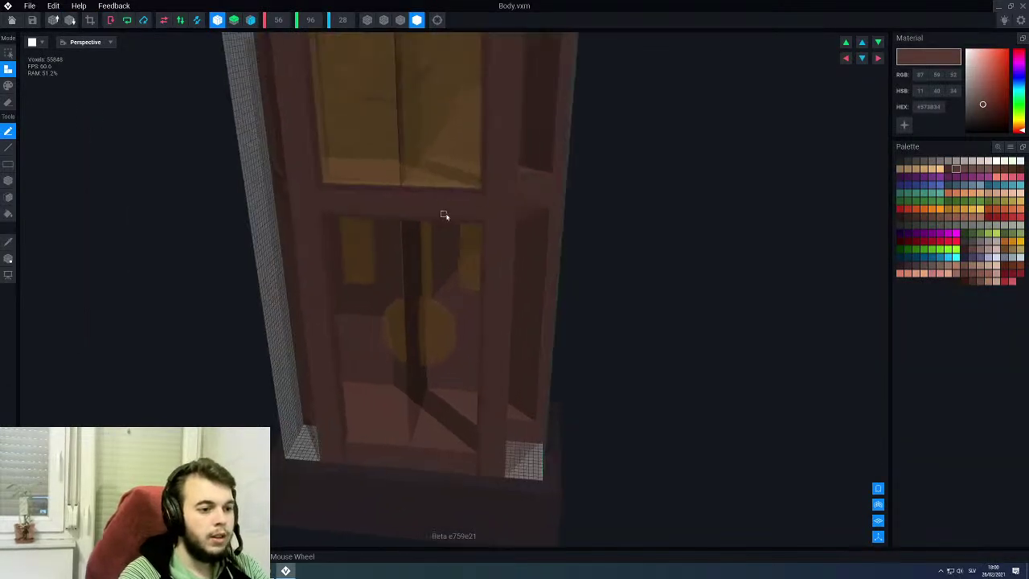
{"action": "scroll", "coordinate": [505, 293], "scroll_direction": "up", "scroll_amount": 4}
Step: Paint a #725048 highlight line along the crossbar's edge just below the clock opening on Body and save the model while closing it
{"action": "key", "text": "i"}
{"action": "left_click", "coordinate": [534, 286]}
{"action": "left_click", "coordinate": [436, 261], "text": "alt"}
{"action": "key", "text": "p"}
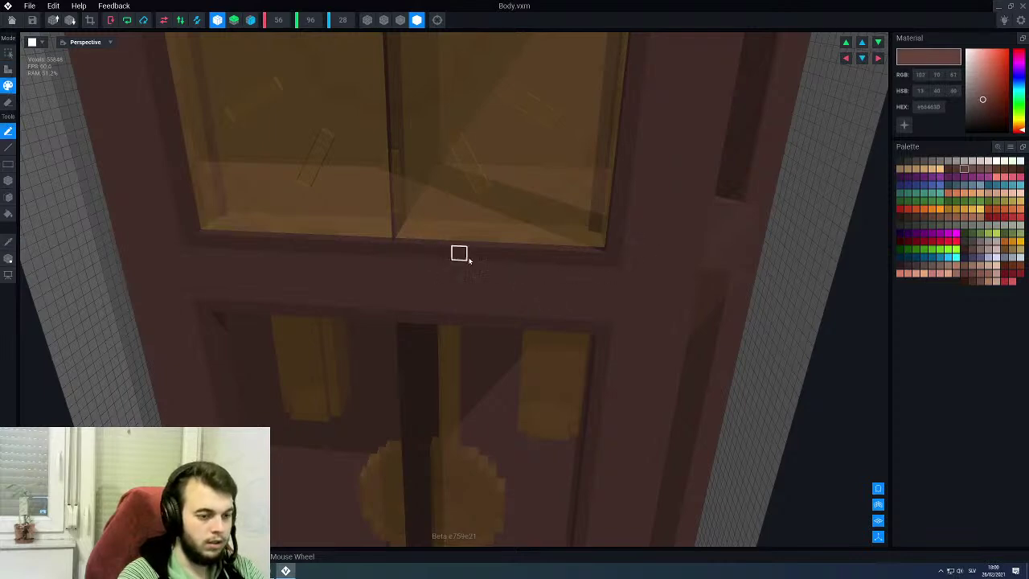
{"action": "left_click_drag", "start_coordinate": [614, 263], "coordinate": [460, 264]}
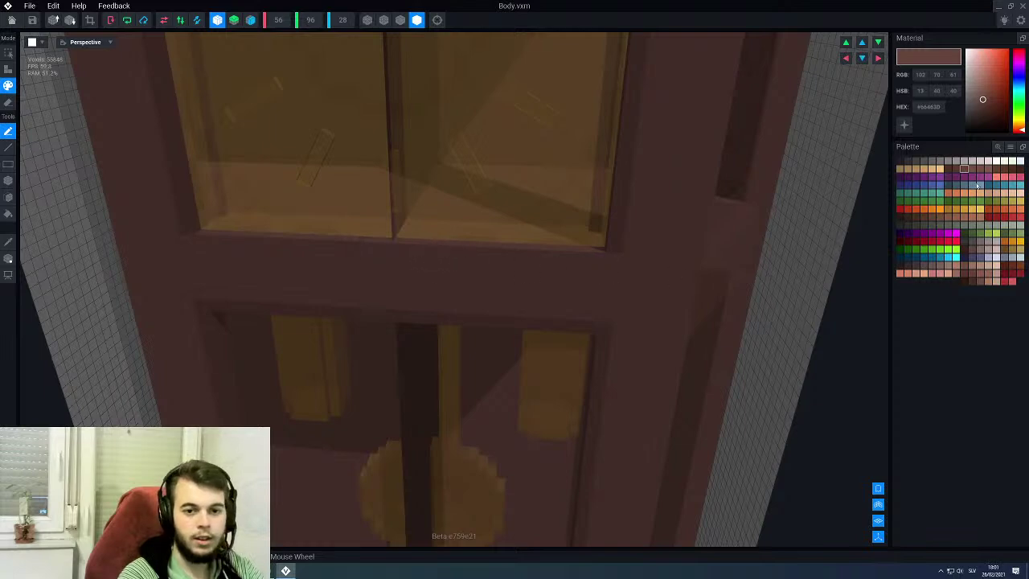
{"action": "left_click", "coordinate": [972, 169]}
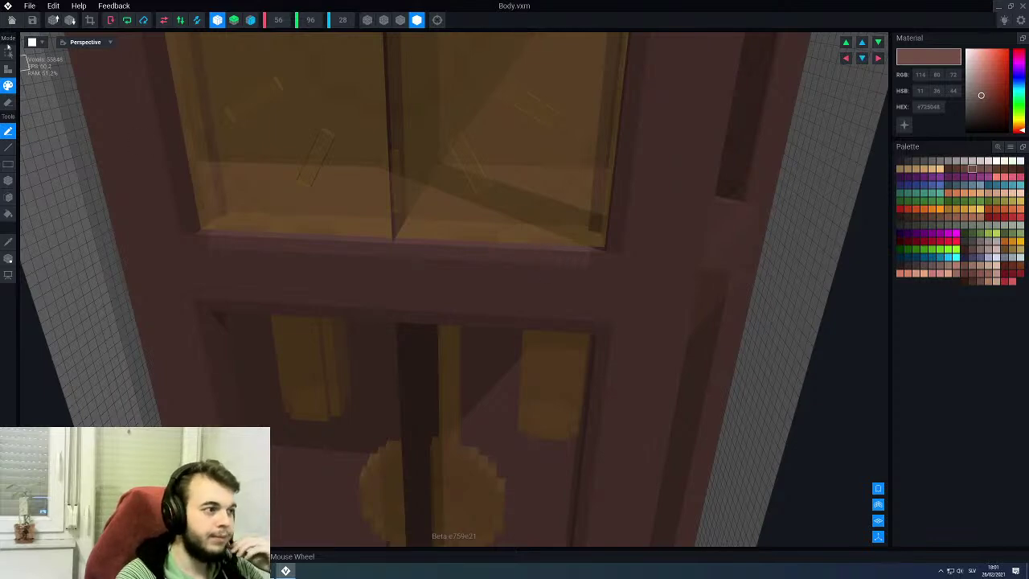
{"action": "left_click", "coordinate": [11, 19]}
{"action": "left_click", "coordinate": [441, 186]}
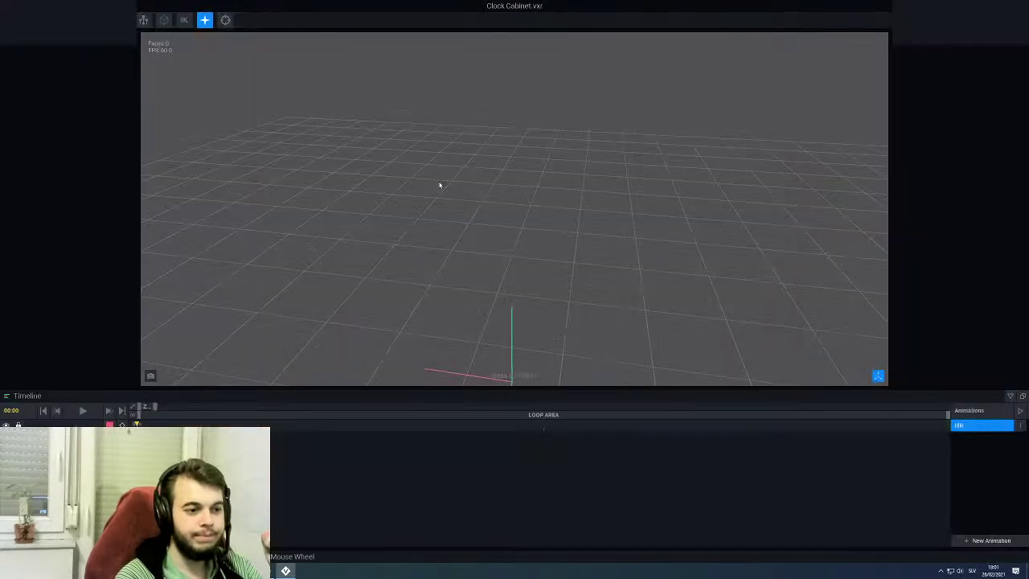
Step: Delete the old DiagTop1 model from the library
{"action": "right_click_drag", "start_coordinate": [537, 224], "coordinate": [583, 255]}
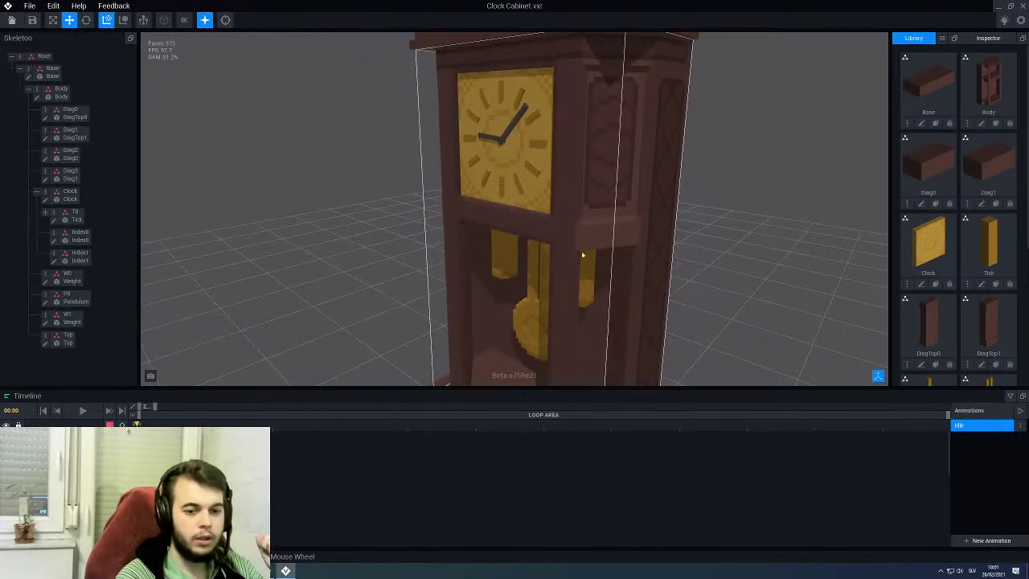
{"action": "left_click", "coordinate": [596, 210]}
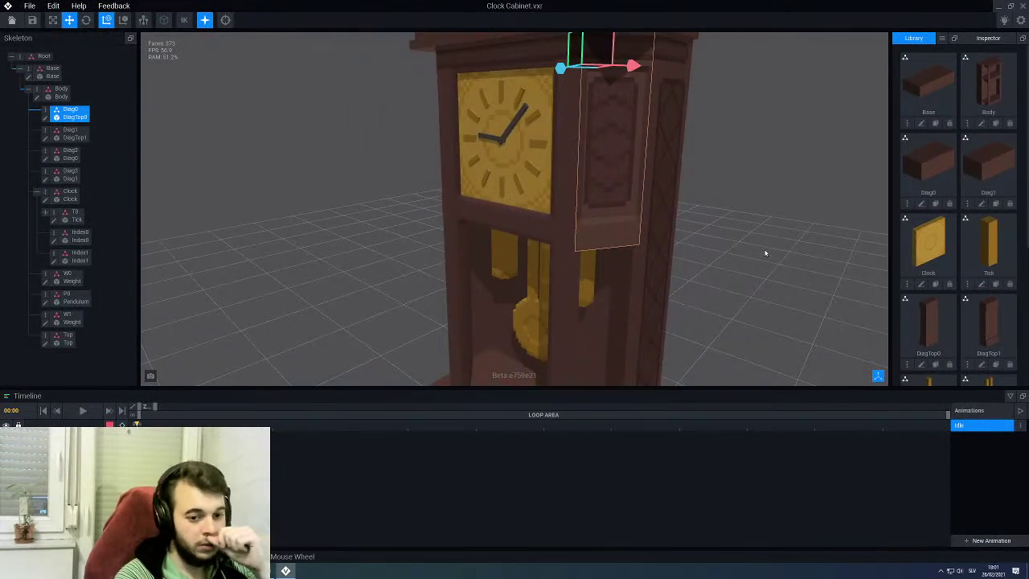
{"action": "scroll", "coordinate": [951, 242], "scroll_direction": "down", "scroll_amount": 3}
{"action": "left_click", "coordinate": [1011, 244]}
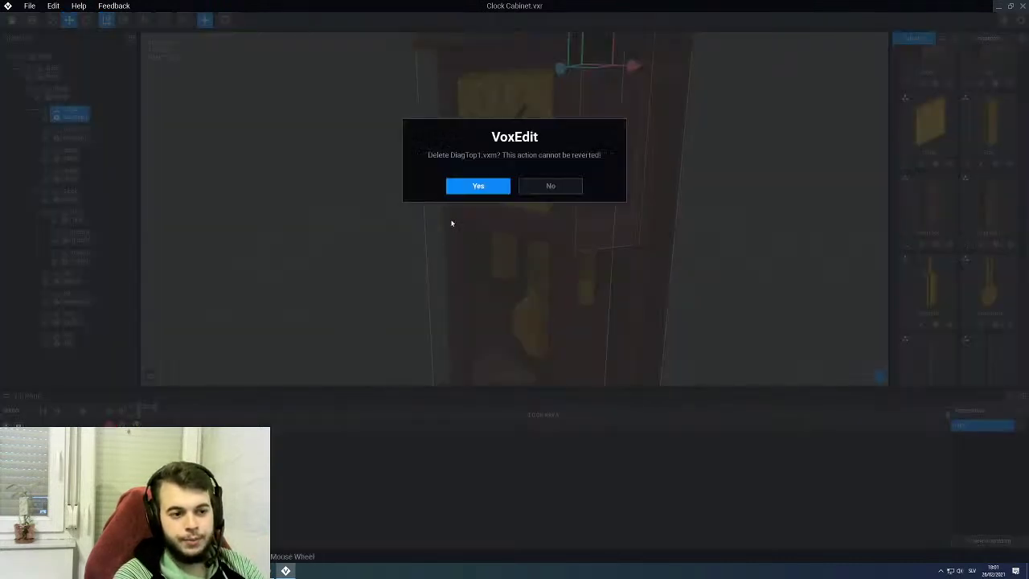
{"action": "left_click", "coordinate": [478, 184]}
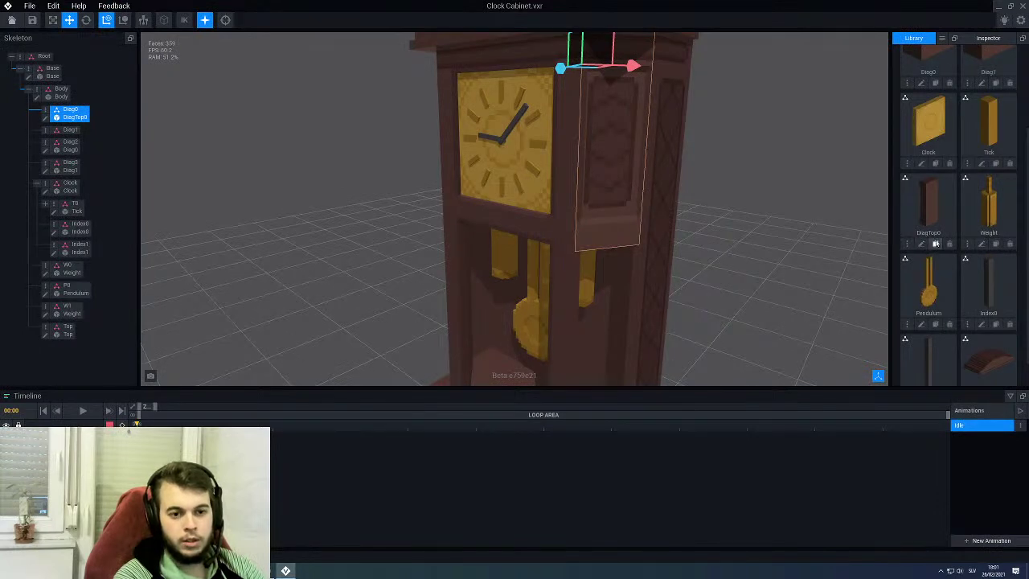
Step: Clone DiagTop0 under the name DiagTop1 and open the clone for editing
{"action": "left_click", "coordinate": [936, 244]}
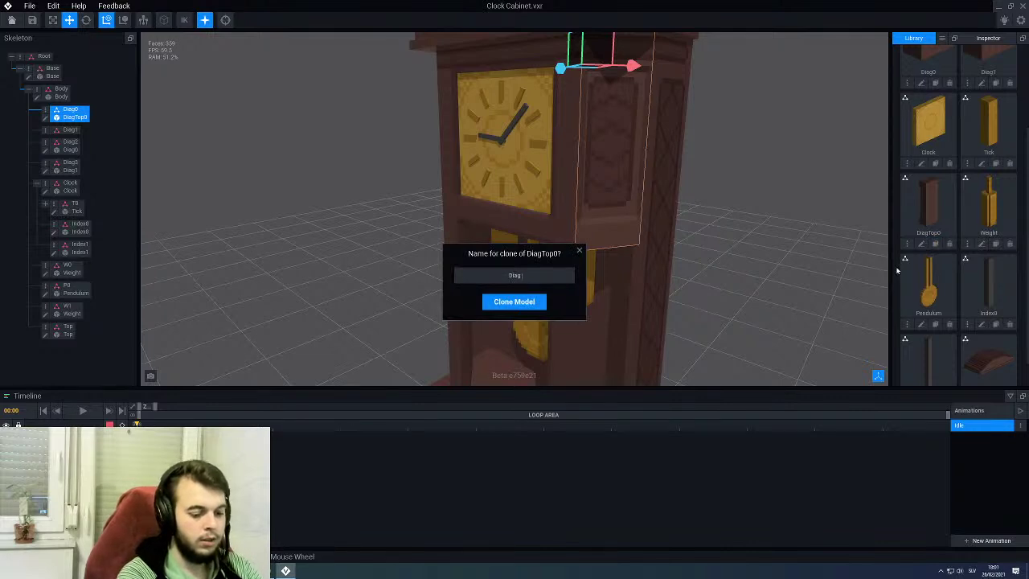
{"action": "key", "text": "Return"}
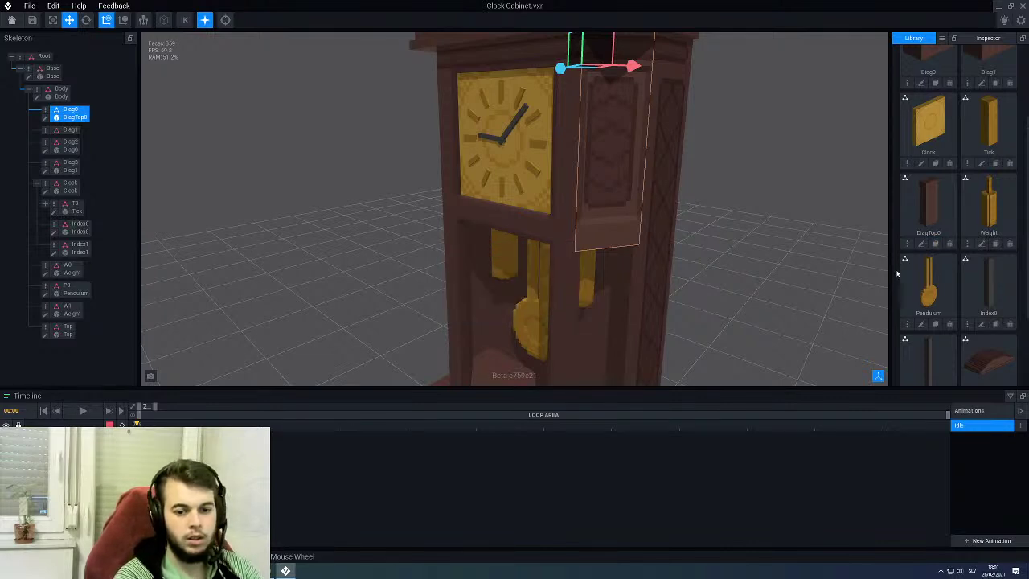
{"action": "scroll", "coordinate": [897, 271], "scroll_direction": "down", "scroll_amount": 2}
{"action": "left_click", "coordinate": [921, 372]}
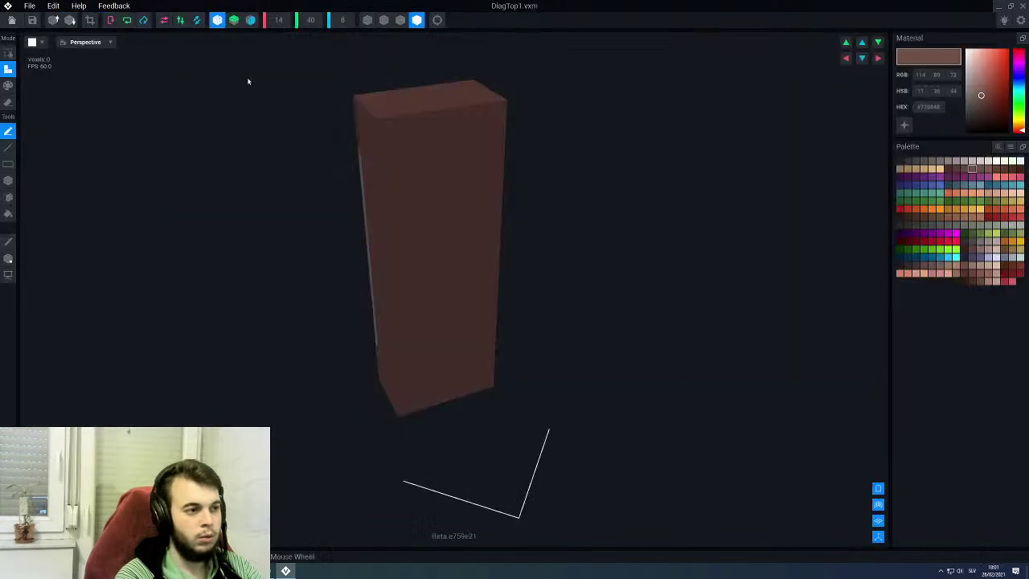
Step: Save DiagTop1 while closing it and attach it to the empty Diag1 node under Body
{"action": "left_click", "coordinate": [11, 20]}
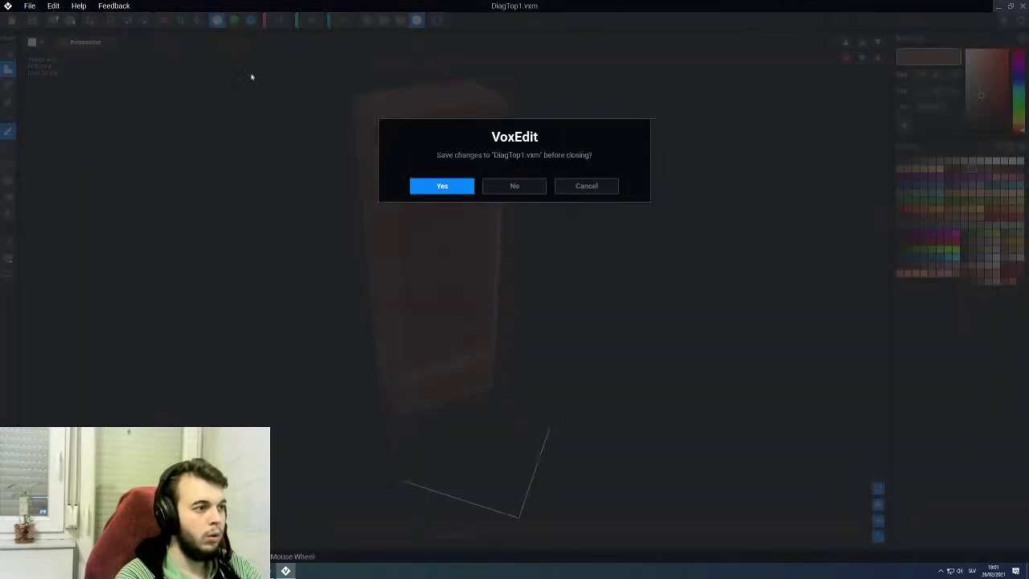
{"action": "left_click", "coordinate": [434, 190]}
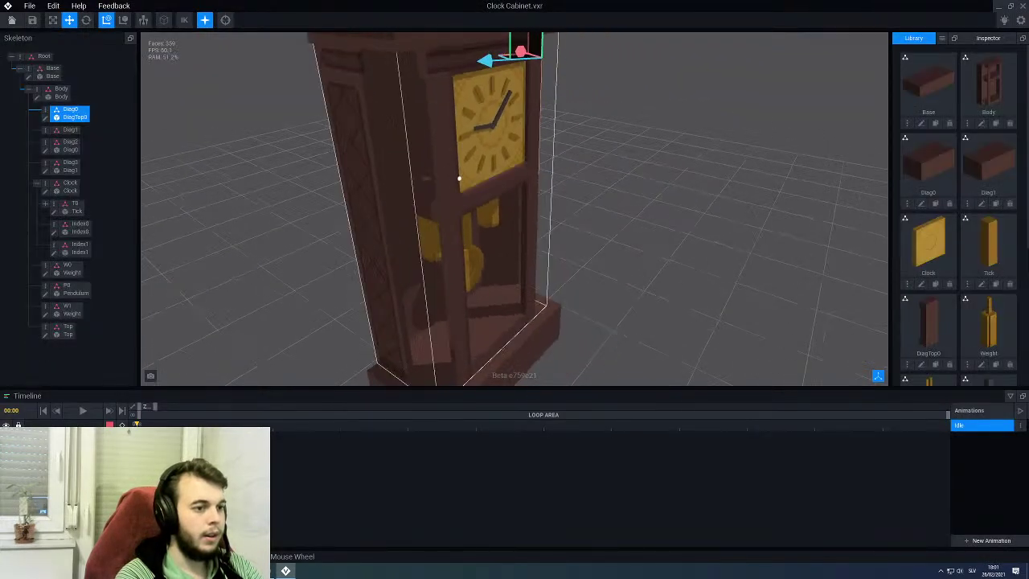
{"action": "scroll", "coordinate": [398, 140], "scroll_direction": "down", "scroll_amount": 2}
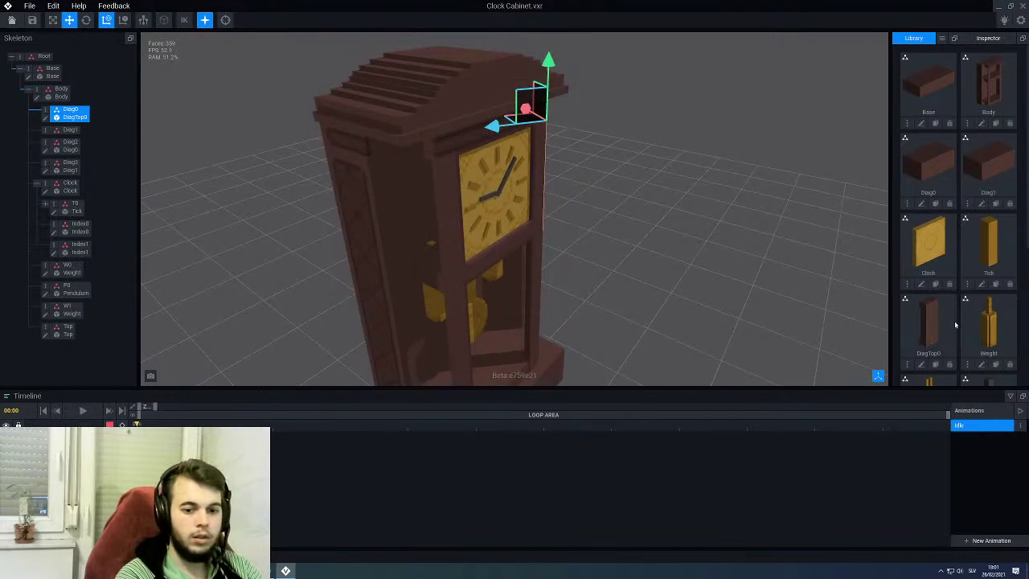
{"action": "scroll", "coordinate": [956, 325], "scroll_direction": "down", "scroll_amount": 3}
{"action": "left_click_drag", "start_coordinate": [933, 330], "coordinate": [75, 130]}
{"action": "right_click_drag", "start_coordinate": [372, 230], "coordinate": [417, 221]}
{"action": "left_click", "coordinate": [313, 195]}
Step: Select Body at the bottom rail below the pendulum opening and open it for editing
{"action": "scroll", "coordinate": [404, 221], "scroll_direction": "down", "scroll_amount": 2}
{"action": "middle_click_drag", "start_coordinate": [487, 304], "coordinate": [522, 230]}
{"action": "right_click_drag", "start_coordinate": [518, 230], "coordinate": [541, 244]}
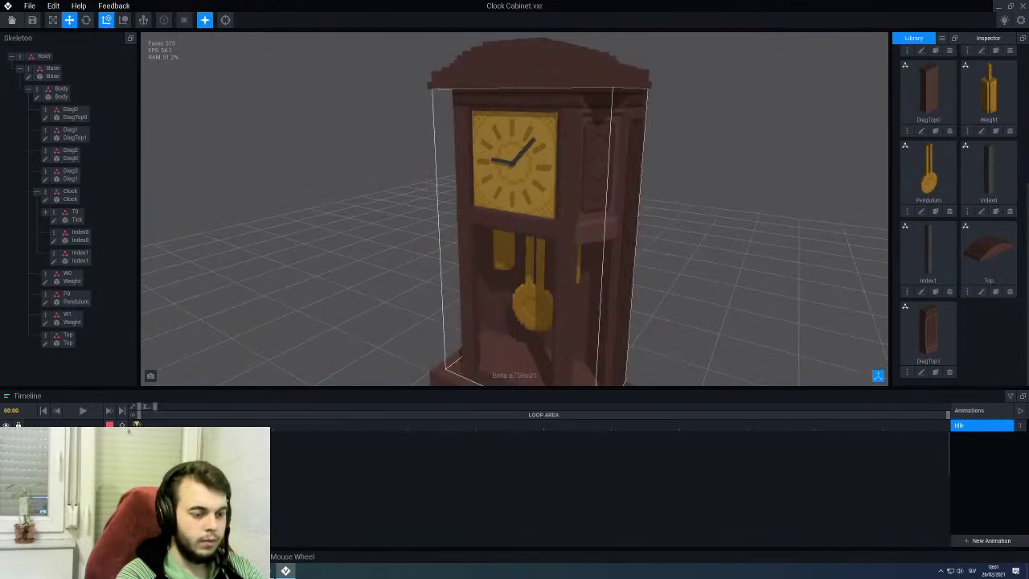
{"action": "middle_click_drag", "start_coordinate": [568, 294], "coordinate": [542, 240]}
{"action": "right_click_drag", "start_coordinate": [542, 240], "coordinate": [534, 279]}
{"action": "middle_click_drag", "start_coordinate": [515, 316], "coordinate": [477, 304]}
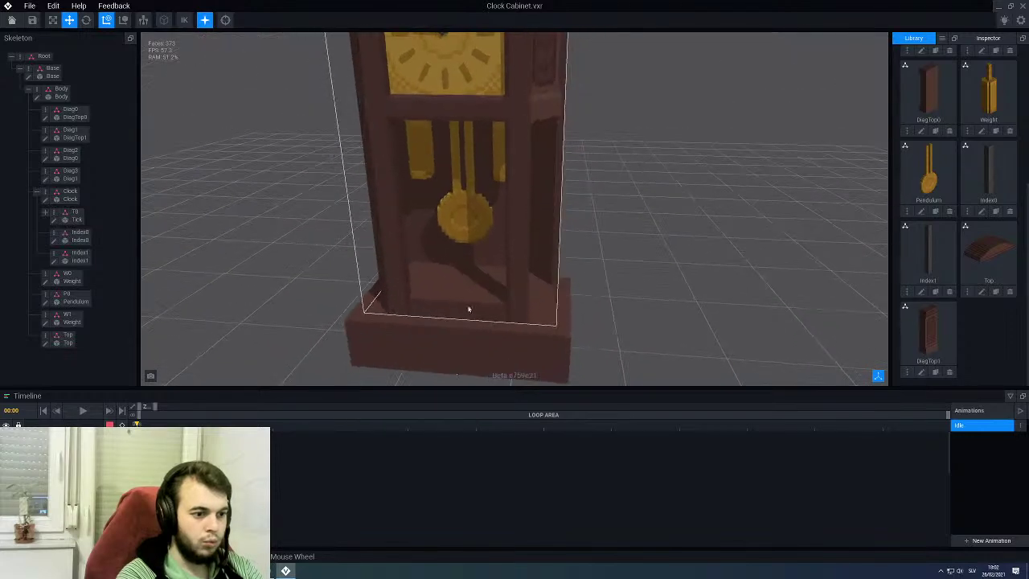
{"action": "left_click", "coordinate": [477, 304]}
{"action": "left_click", "coordinate": [35, 100]}
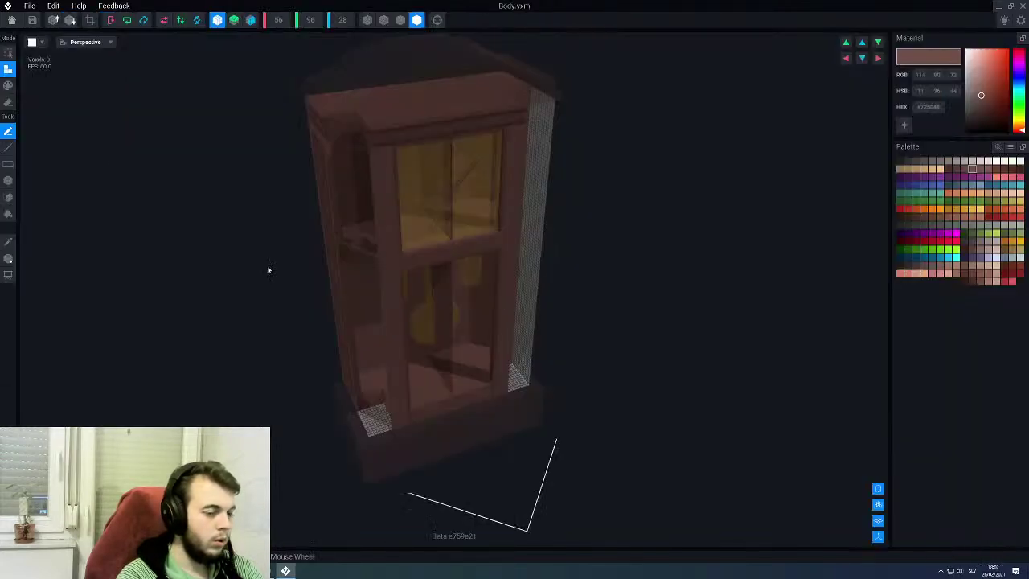
Step: Erase the stray voxels at the bottom rail of Body and paint a #725048 highlight line along the rail's upper edge
{"action": "scroll", "coordinate": [442, 301], "scroll_direction": "up", "scroll_amount": 5}
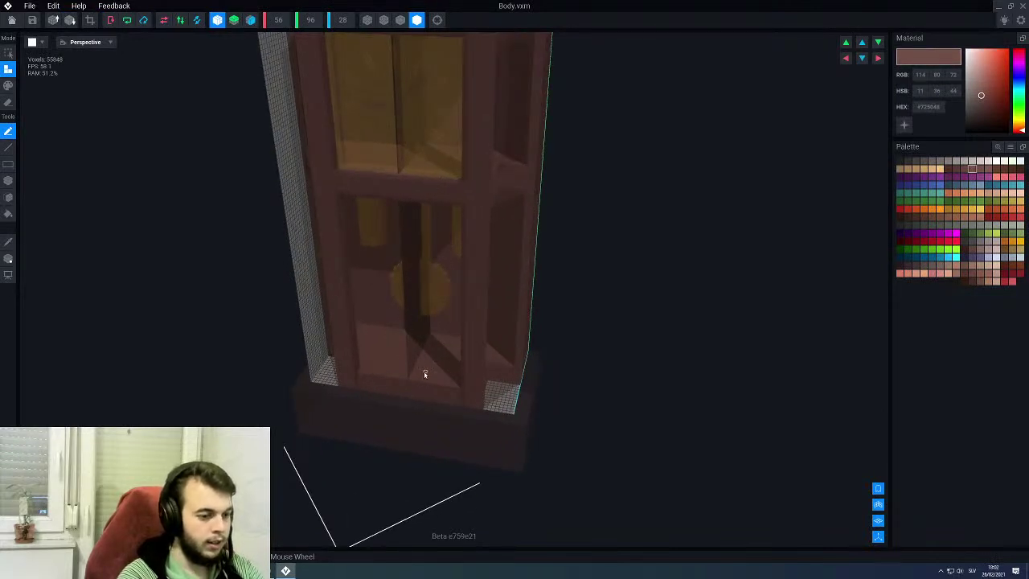
{"action": "scroll", "coordinate": [424, 372], "scroll_direction": "up", "scroll_amount": 6}
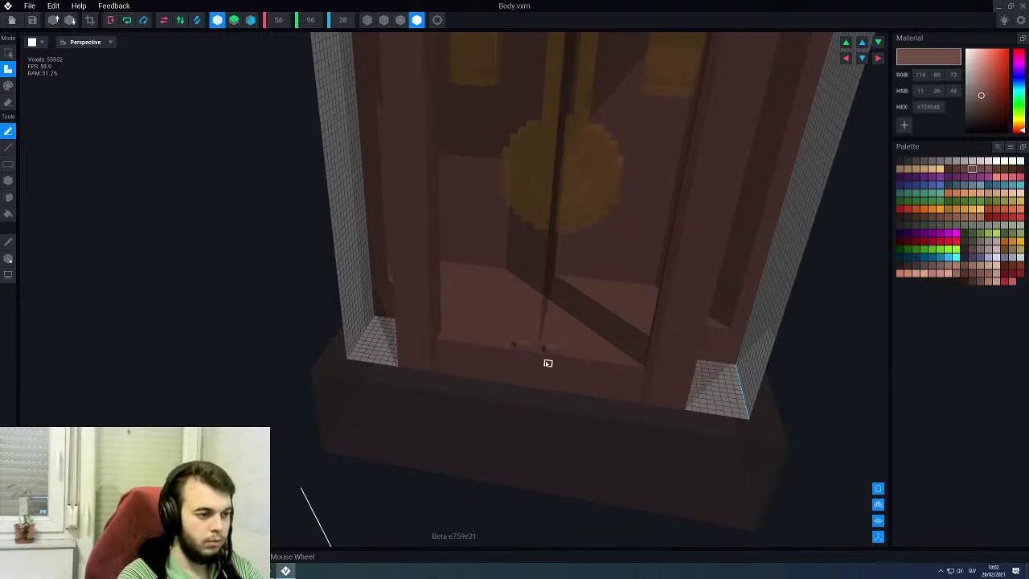
{"action": "left_click", "coordinate": [9, 259]}
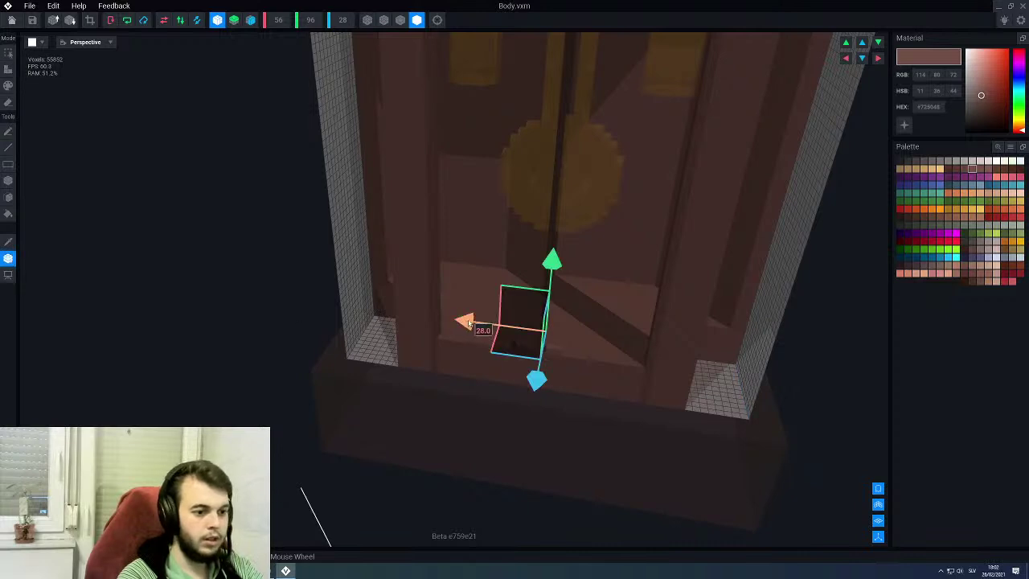
{"action": "left_click", "coordinate": [8, 260]}
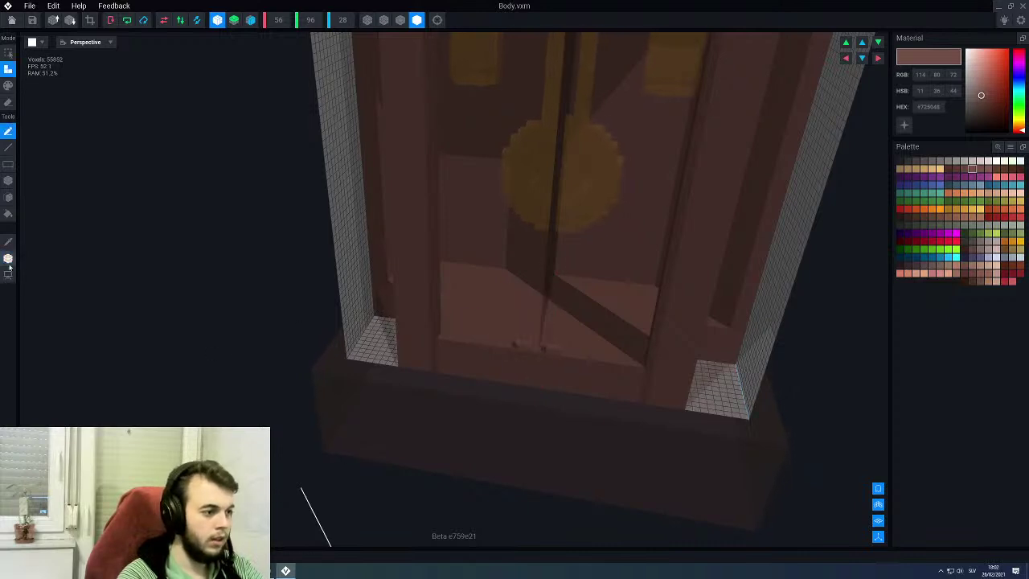
{"action": "key", "text": "e"}
{"action": "key", "text": "l"}
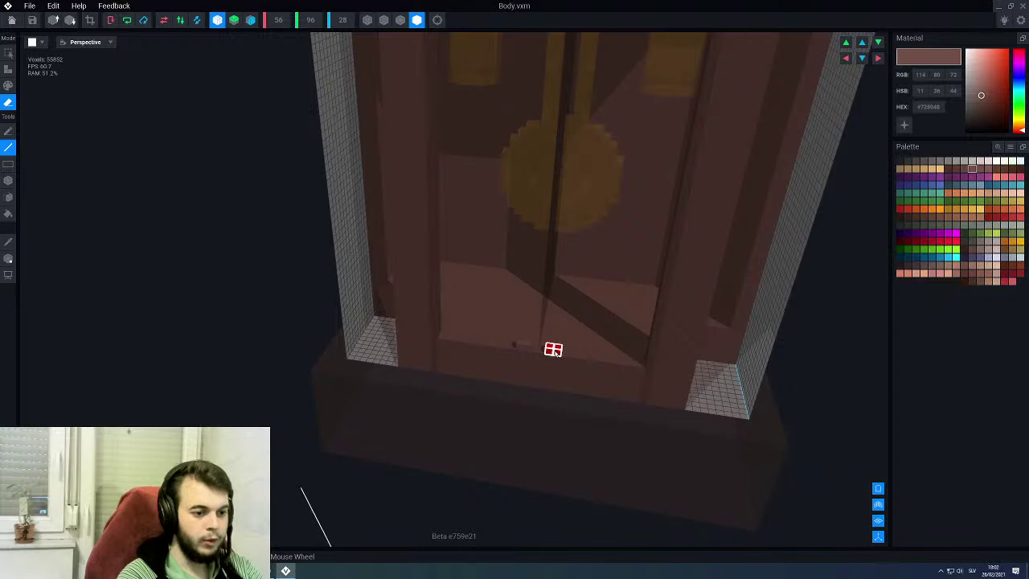
{"action": "key", "text": "p"}
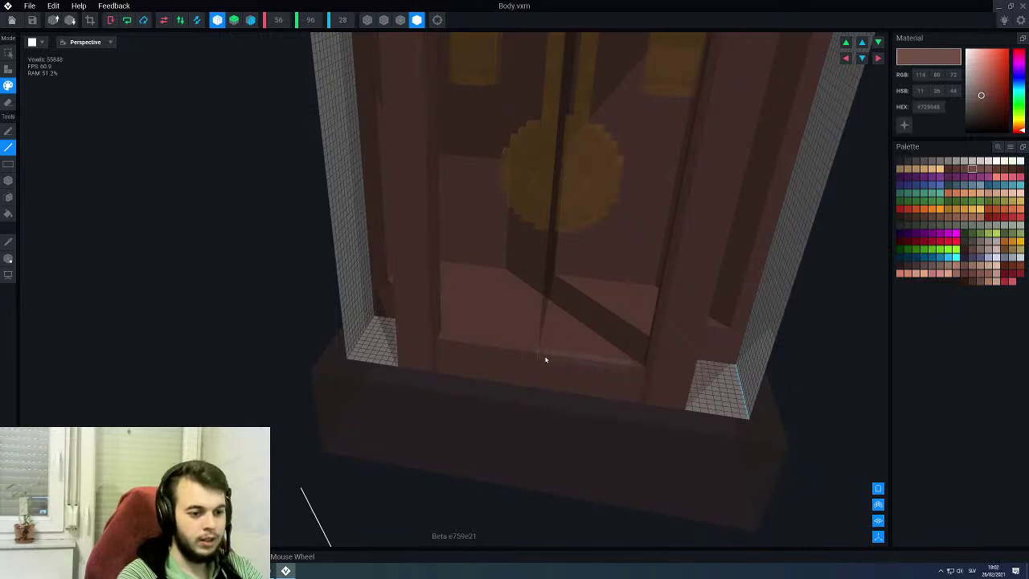
{"action": "middle_click_drag", "start_coordinate": [564, 362], "coordinate": [558, 368]}
{"action": "mouse_move", "coordinate": [558, 368]}
{"action": "right_mouse_down"}
{"action": "mouse_move", "coordinate": [573, 363]}
{"action": "mouse_move", "coordinate": [553, 365]}
{"action": "right_mouse_up"}
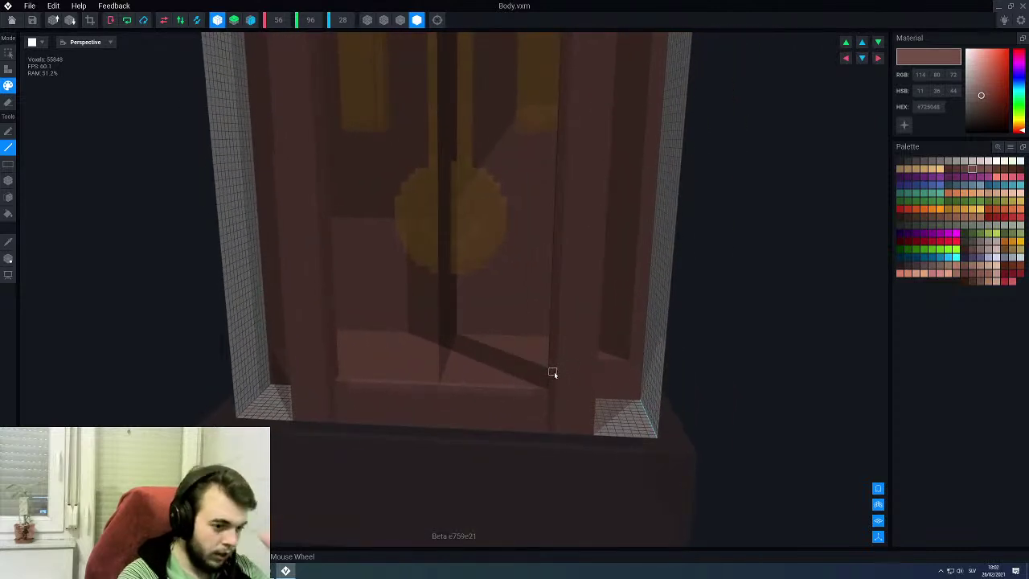
Step: Paint a row of spaced #573B34 voxels along the lower edge of Body's bottom rail and save the model while closing it
{"action": "left_click", "coordinate": [553, 372], "text": "alt"}
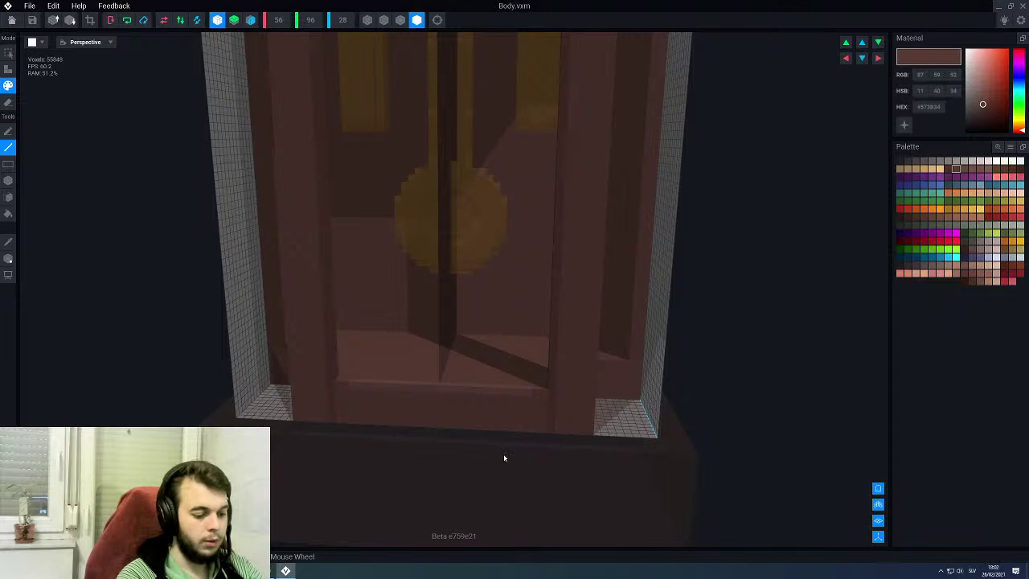
{"action": "scroll", "coordinate": [504, 458], "scroll_direction": "up", "scroll_amount": 3}
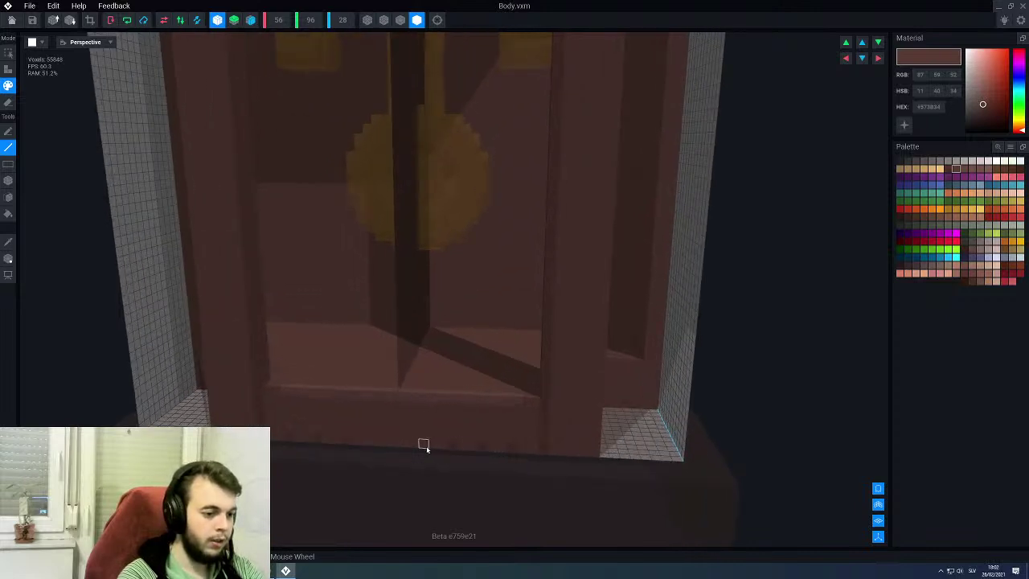
{"action": "right_click_drag", "start_coordinate": [443, 437], "coordinate": [444, 437]}
{"action": "middle_click_drag", "start_coordinate": [525, 459], "coordinate": [515, 458]}
{"action": "mouse_move", "coordinate": [515, 458]}
{"action": "right_mouse_down"}
{"action": "mouse_move", "coordinate": [491, 457]}
{"action": "mouse_move", "coordinate": [508, 450]}
{"action": "right_mouse_up"}
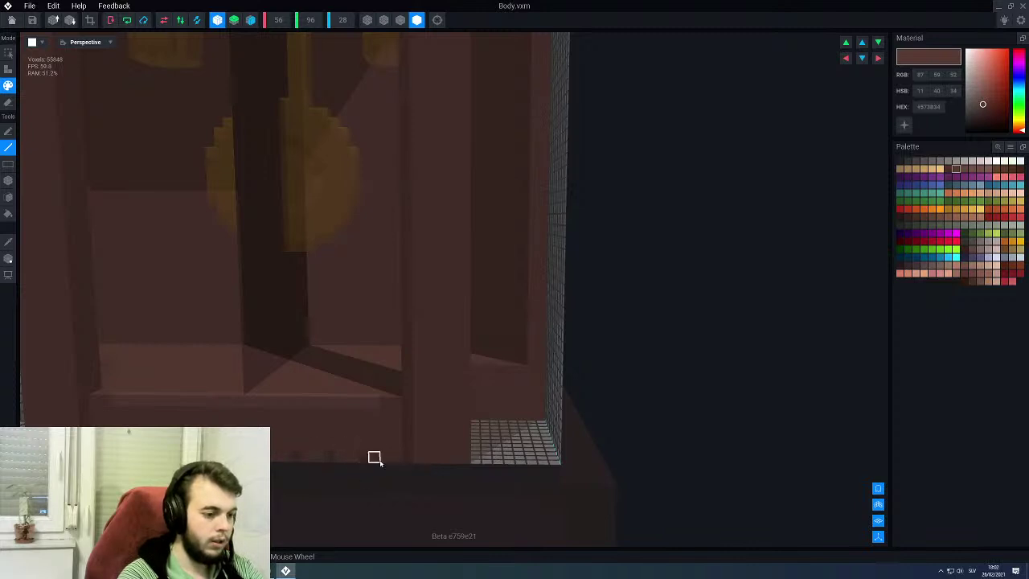
{"action": "scroll", "coordinate": [396, 464], "scroll_direction": "down", "scroll_amount": 3}
{"action": "middle_click_drag", "start_coordinate": [370, 431], "coordinate": [501, 439]}
{"action": "right_click_drag", "start_coordinate": [501, 439], "coordinate": [499, 440]}
{"action": "scroll", "coordinate": [497, 437], "scroll_direction": "up", "scroll_amount": 3}
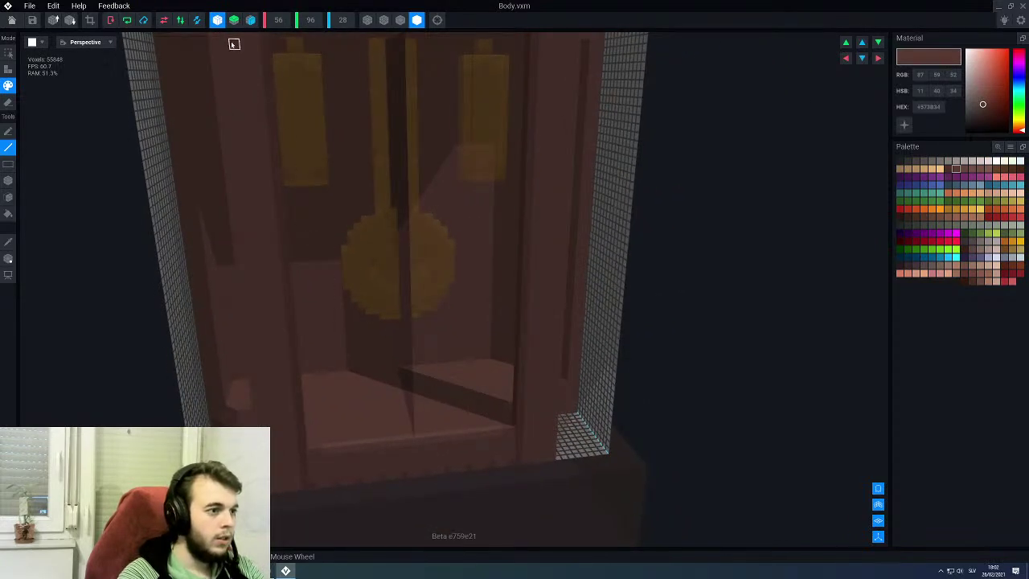
{"action": "scroll", "coordinate": [358, 172], "scroll_direction": "down", "scroll_amount": 4}
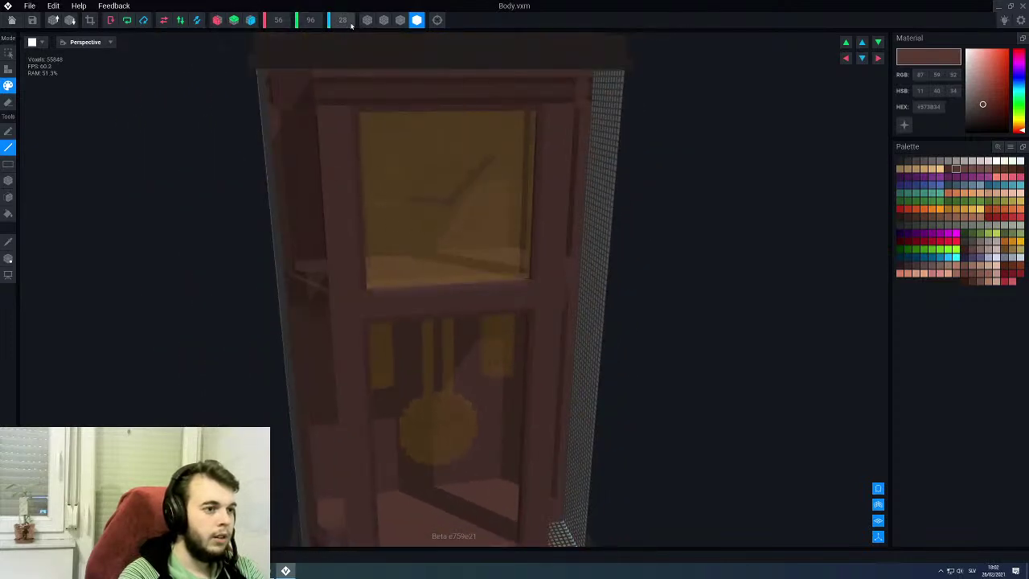
{"action": "left_click", "coordinate": [11, 21]}
{"action": "left_click", "coordinate": [456, 187]}
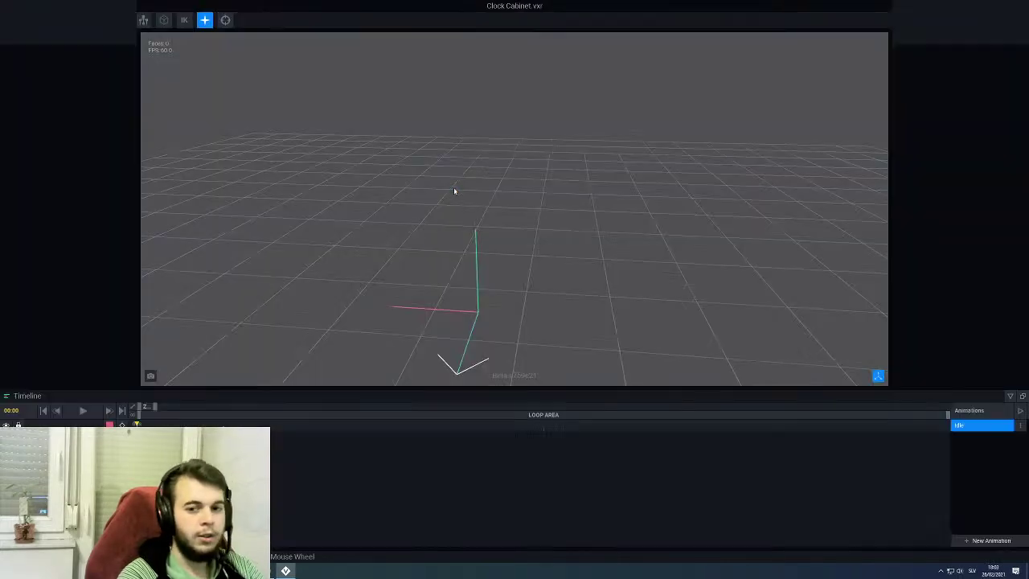
Step: Select the Diag2 corner piece on top of the base and open its Diag0 model for editing
{"action": "right_click_drag", "start_coordinate": [499, 153], "coordinate": [463, 155]}
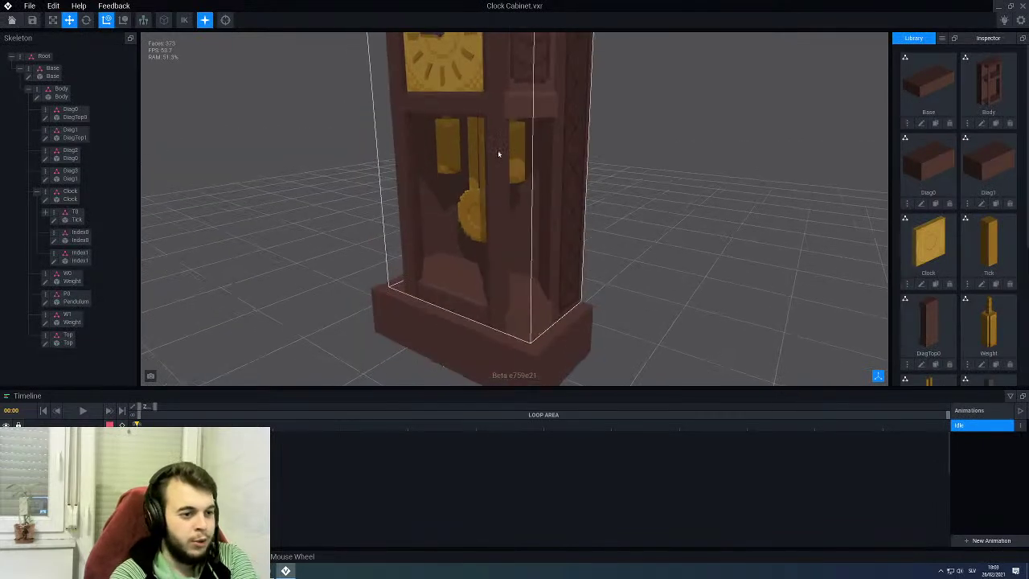
{"action": "middle_click_drag", "start_coordinate": [498, 153], "coordinate": [509, 176]}
{"action": "scroll", "coordinate": [509, 177], "scroll_direction": "down", "scroll_amount": 4}
{"action": "right_click_drag", "start_coordinate": [509, 177], "coordinate": [519, 256]}
{"action": "scroll", "coordinate": [527, 270], "scroll_direction": "up", "scroll_amount": 5}
{"action": "left_click", "coordinate": [554, 278]}
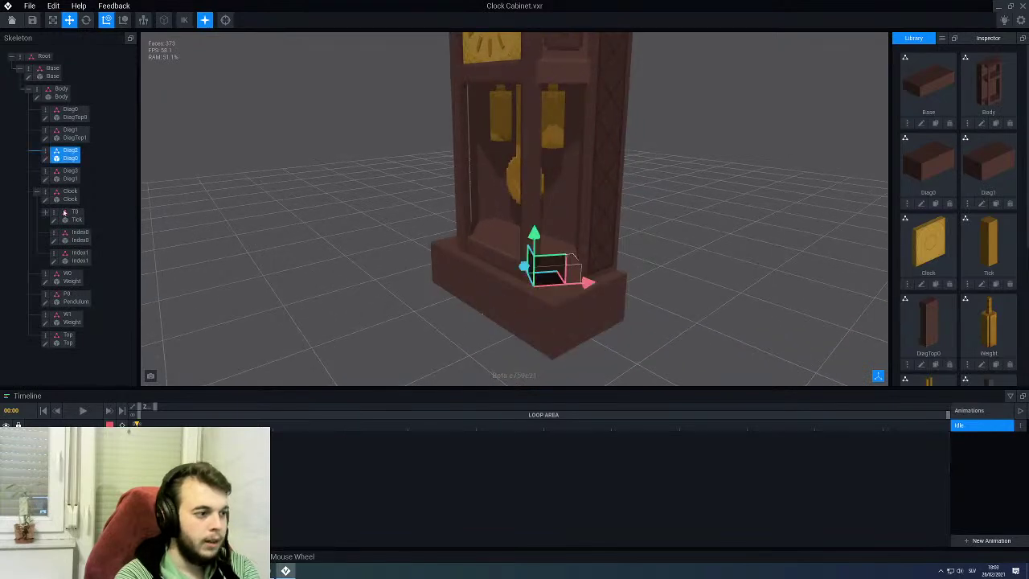
{"action": "left_click", "coordinate": [46, 160]}
{"action": "mouse_move", "coordinate": [462, 305]}
{"action": "right_mouse_down"}
{"action": "mouse_move", "coordinate": [439, 297]}
{"action": "mouse_move", "coordinate": [456, 338]}
{"action": "right_mouse_up"}
{"action": "scroll", "coordinate": [455, 326], "scroll_direction": "down", "scroll_amount": 3}
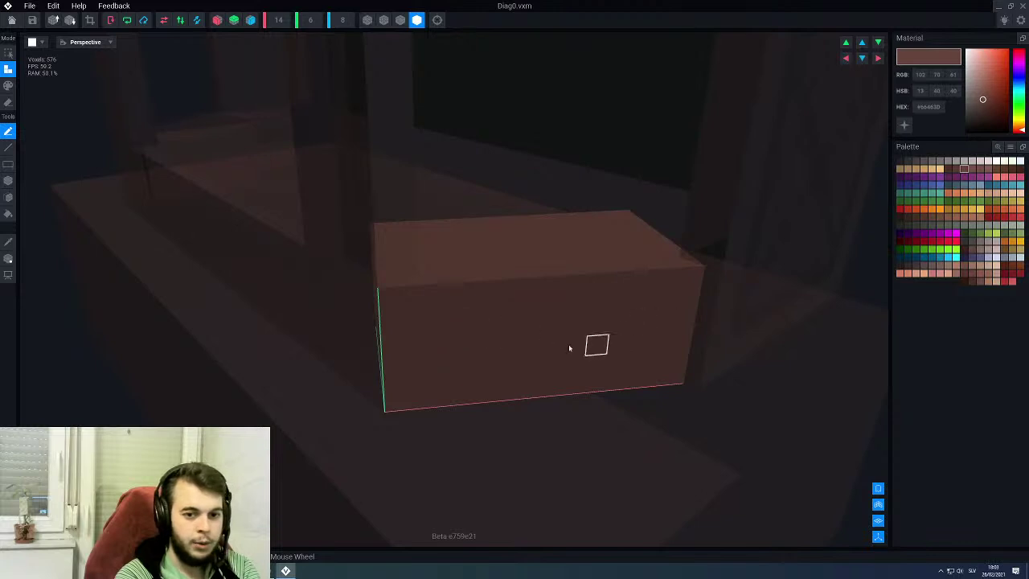
Step: Paint four spaced #573B34 voxels along the lower edge of Diag0's front face, using X-axis symmetry
{"action": "key", "text": "i"}
{"action": "left_click", "coordinate": [564, 346]}
{"action": "left_click", "coordinate": [957, 168]}
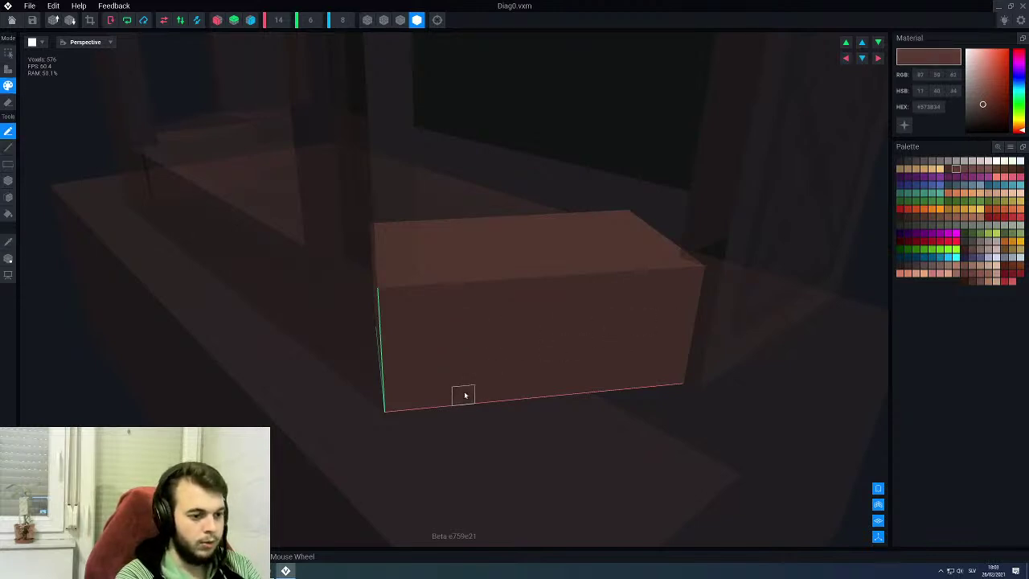
{"action": "left_click", "coordinate": [217, 20]}
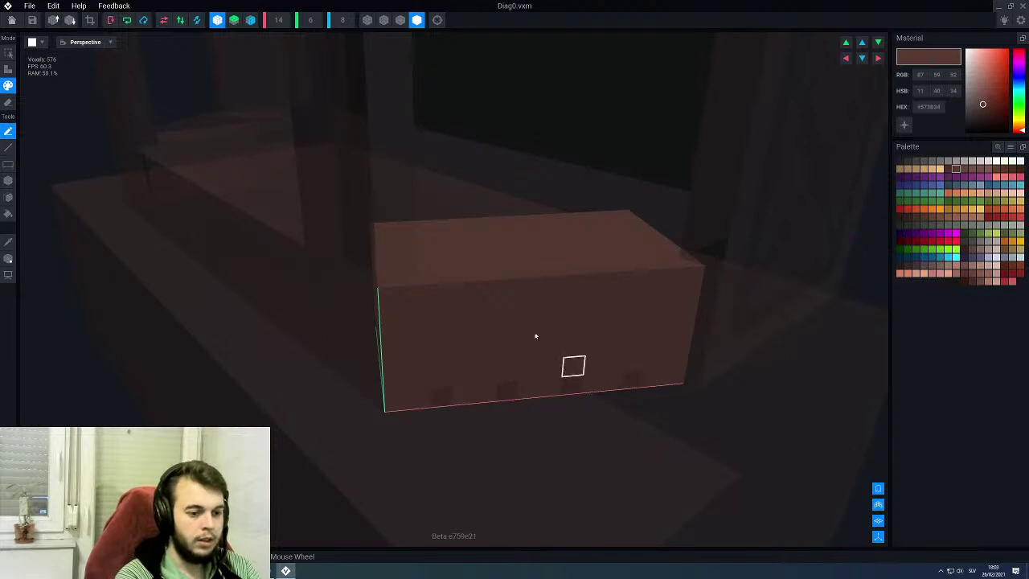
{"action": "scroll", "coordinate": [500, 280], "scroll_direction": "down", "scroll_amount": 3}
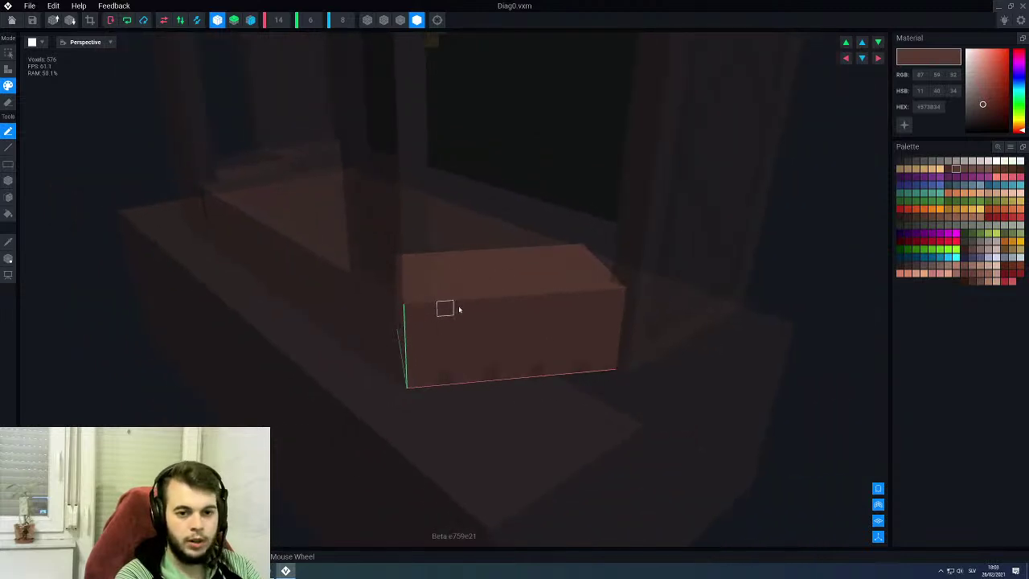
Step: Paint four spaced #725048 voxels along Diag0's upper front edge, above the dark ones, and save the model while closing it
{"action": "left_click", "coordinate": [974, 169]}
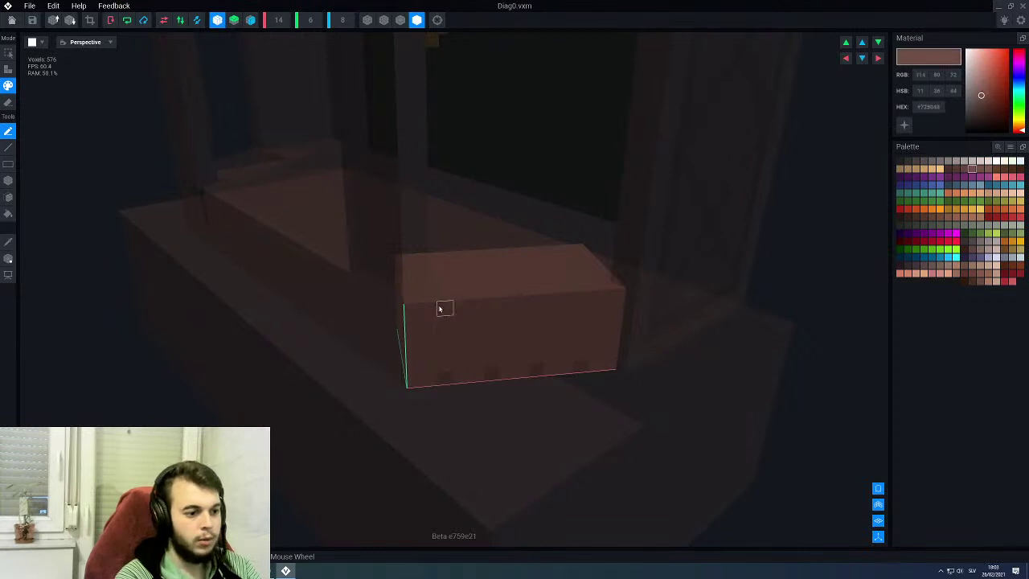
{"action": "left_click", "coordinate": [492, 306]}
{"action": "right_click_drag", "start_coordinate": [494, 319], "coordinate": [531, 308]}
{"action": "left_click", "coordinate": [11, 22]}
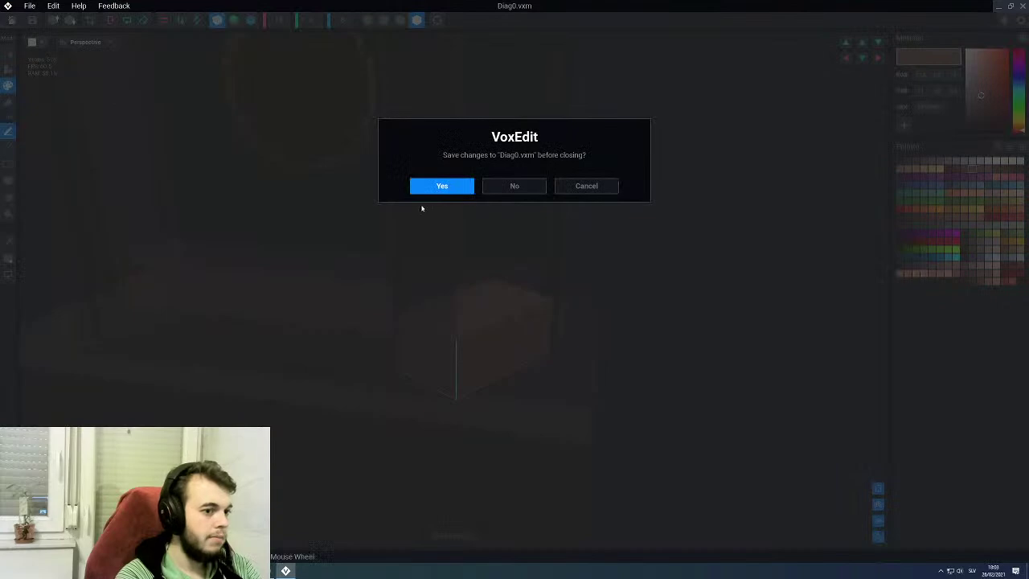
{"action": "left_click", "coordinate": [442, 186]}
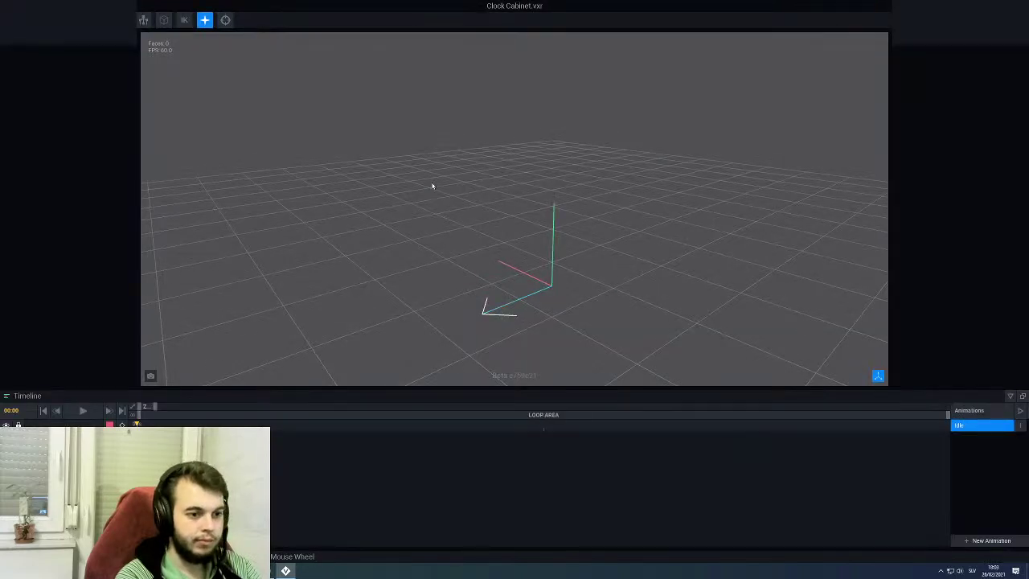
Step: Reopen the Diag0 model for editing from the Diag2 corner piece
{"action": "right_click_drag", "start_coordinate": [515, 174], "coordinate": [554, 172]}
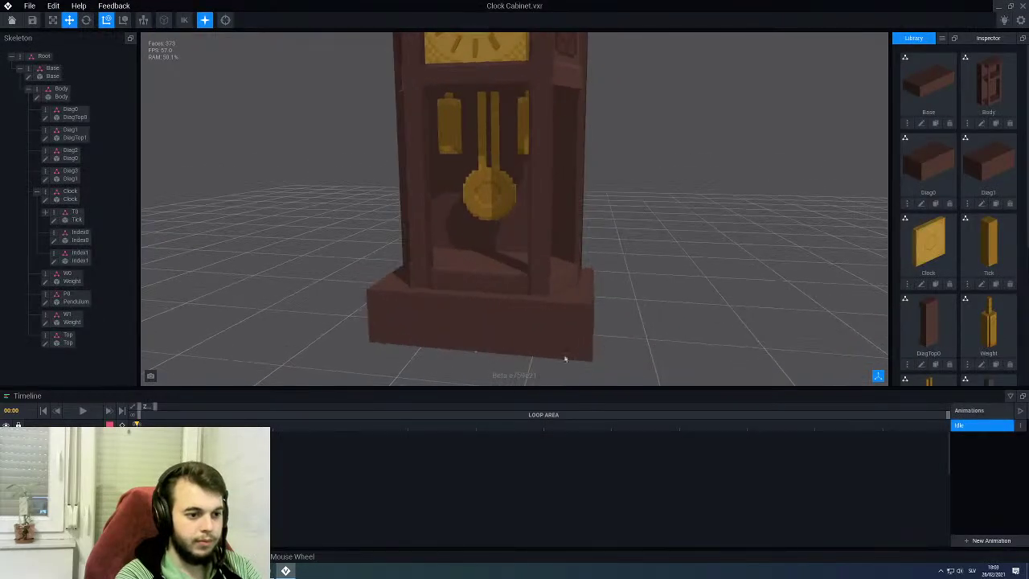
{"action": "right_click_drag", "start_coordinate": [551, 289], "coordinate": [581, 287]}
{"action": "left_click", "coordinate": [582, 287]}
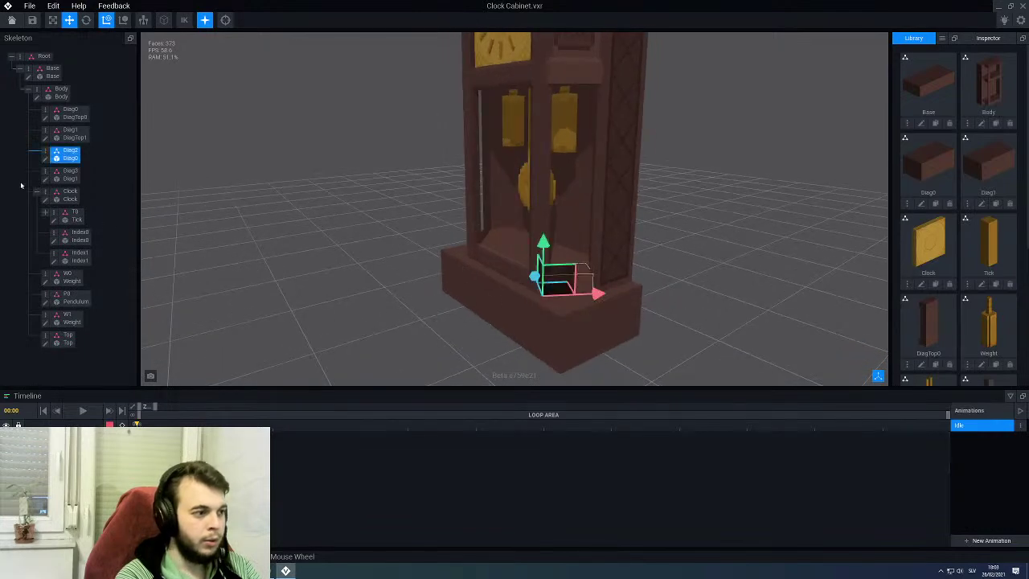
{"action": "left_click", "coordinate": [46, 158]}
Step: Fill the gaps between the #725048 voxels on Diag0's upper front edge to form one highlight strip, and save while closing
{"action": "right_click_drag", "start_coordinate": [376, 207], "coordinate": [345, 206]}
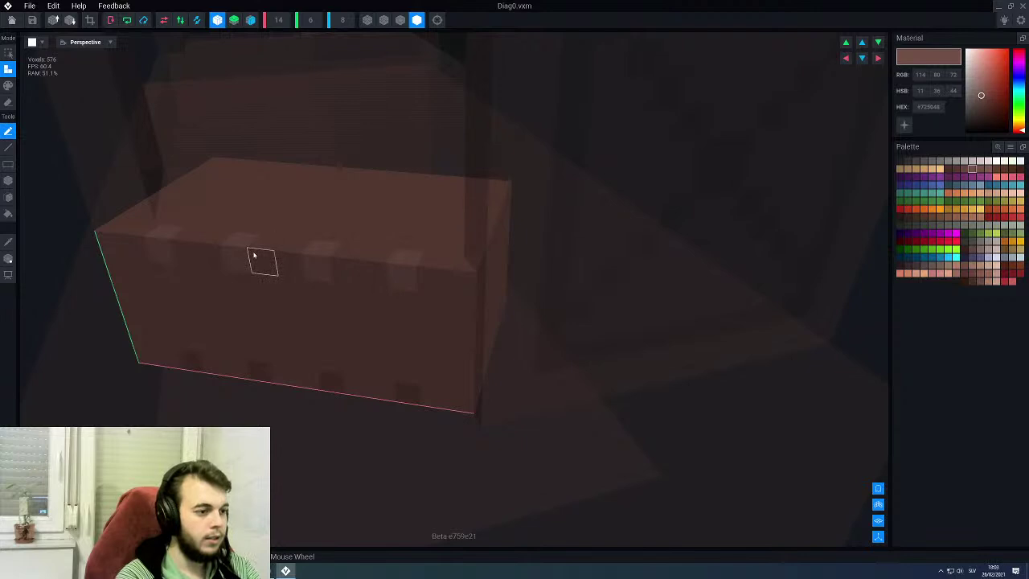
{"action": "key", "text": "g"}
{"action": "left_click_drag", "start_coordinate": [184, 249], "coordinate": [367, 271]}
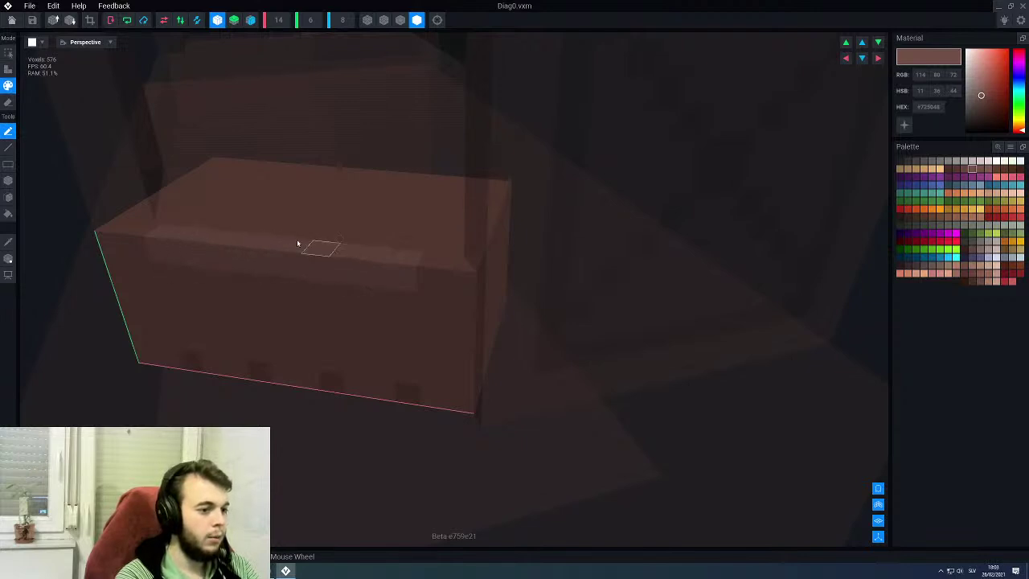
{"action": "left_click", "coordinate": [12, 19]}
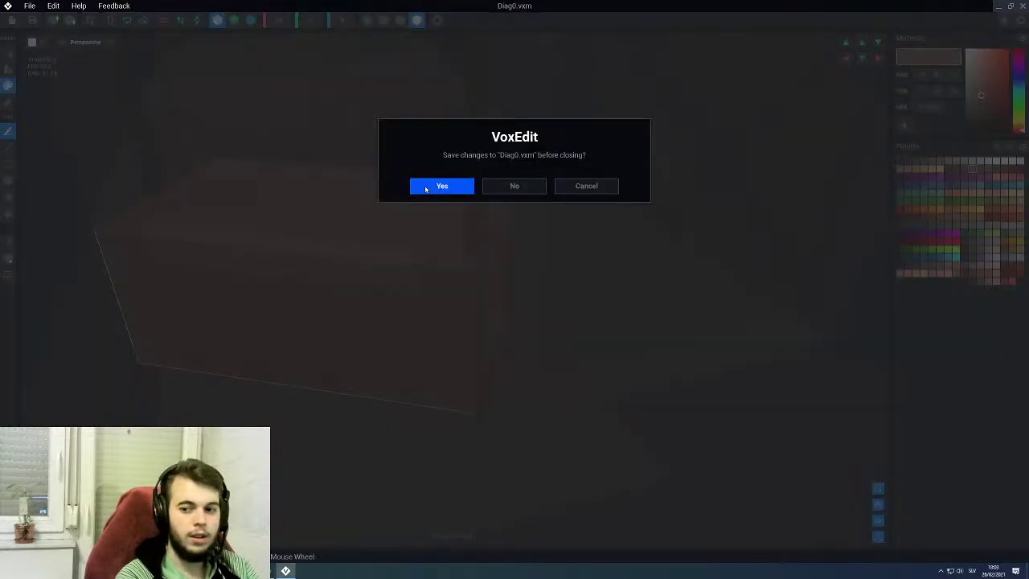
{"action": "left_click", "coordinate": [420, 192]}
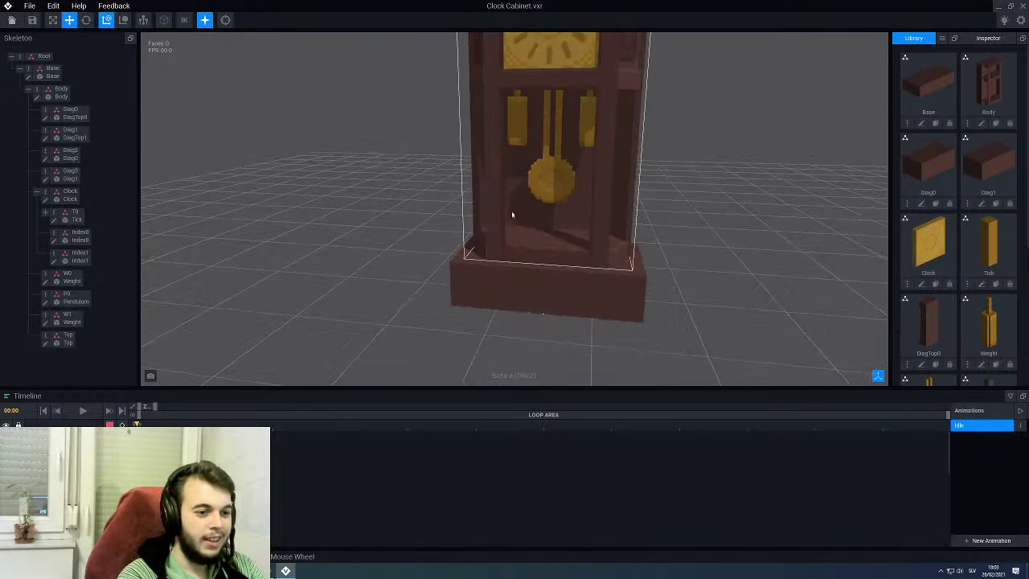
Step: Delete the old Diag1 model, used by the Diag3 corner piece, from the library
{"action": "right_click_drag", "start_coordinate": [563, 186], "coordinate": [522, 257]}
{"action": "scroll", "coordinate": [513, 203], "scroll_direction": "up", "scroll_amount": 5}
{"action": "left_click", "coordinate": [636, 289]}
{"action": "right_click_drag", "start_coordinate": [623, 288], "coordinate": [481, 283]}
{"action": "left_click", "coordinate": [474, 309]}
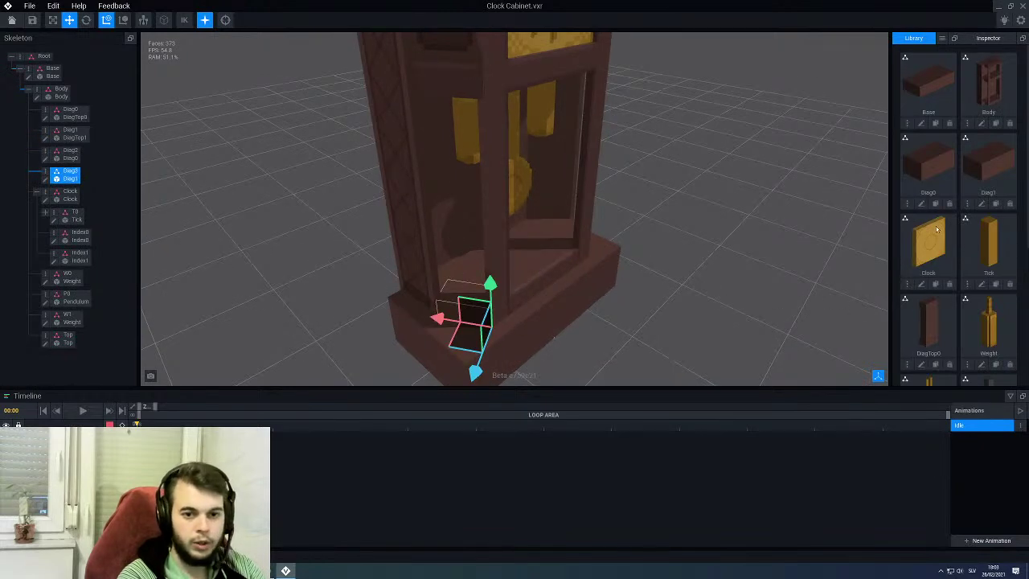
{"action": "right_click_drag", "start_coordinate": [599, 277], "coordinate": [512, 276]}
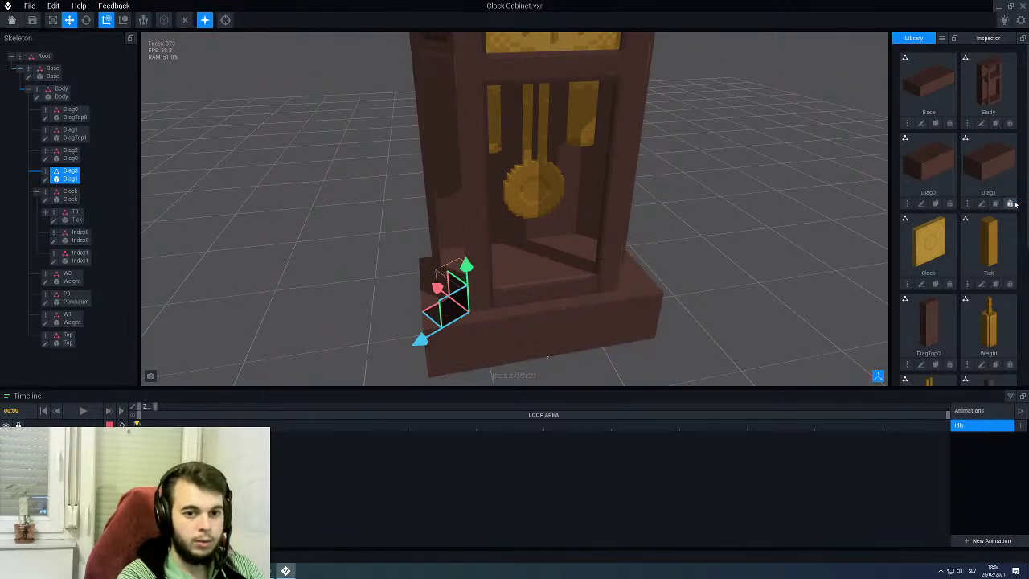
{"action": "key", "text": "Delete"}
{"action": "left_click", "coordinate": [476, 185]}
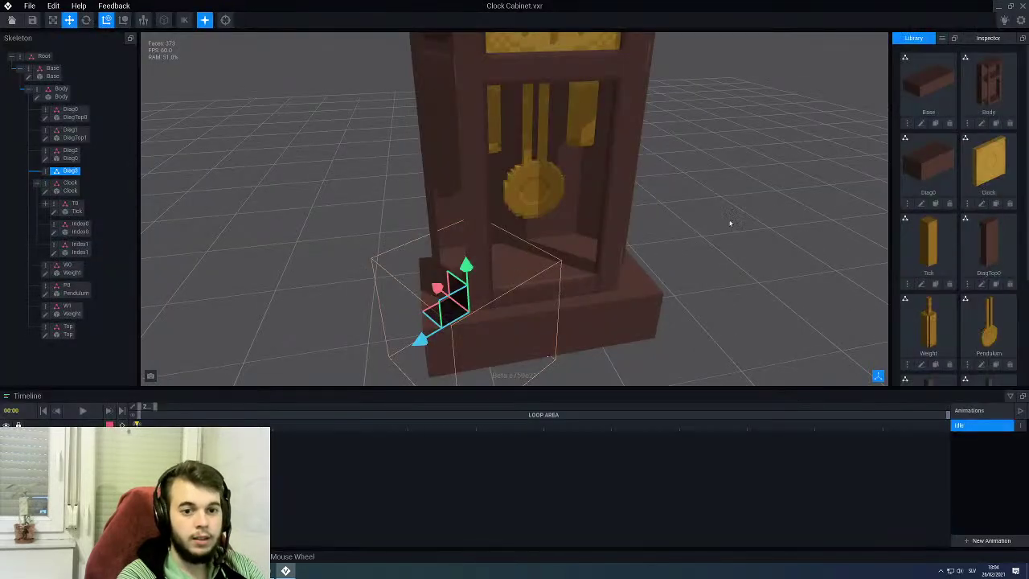
Step: Clone the Diag0 model under the name Diag1
{"action": "left_click", "coordinate": [935, 204]}
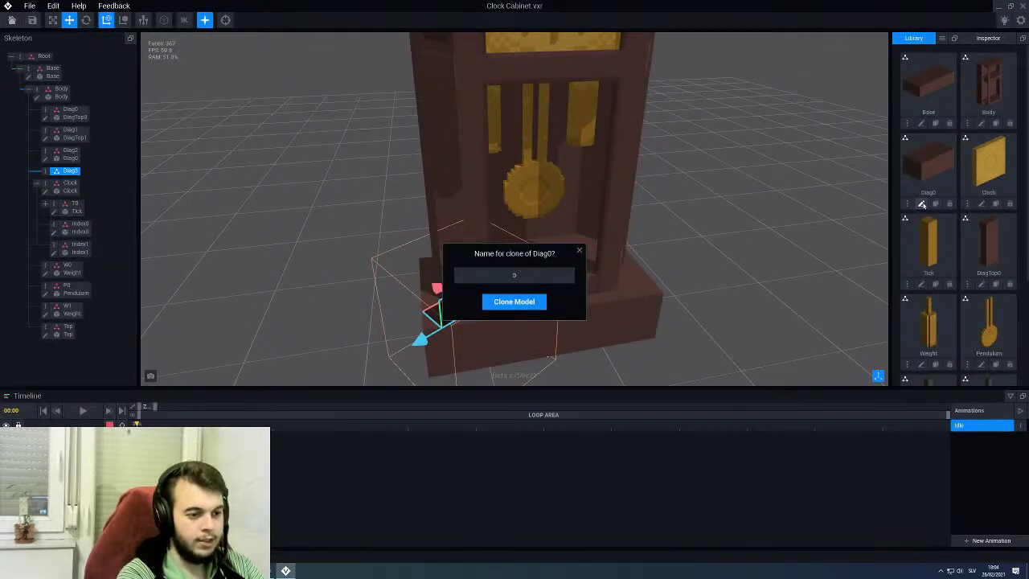
{"action": "type", "text": "Diag3"}
{"action": "key", "text": "Return"}
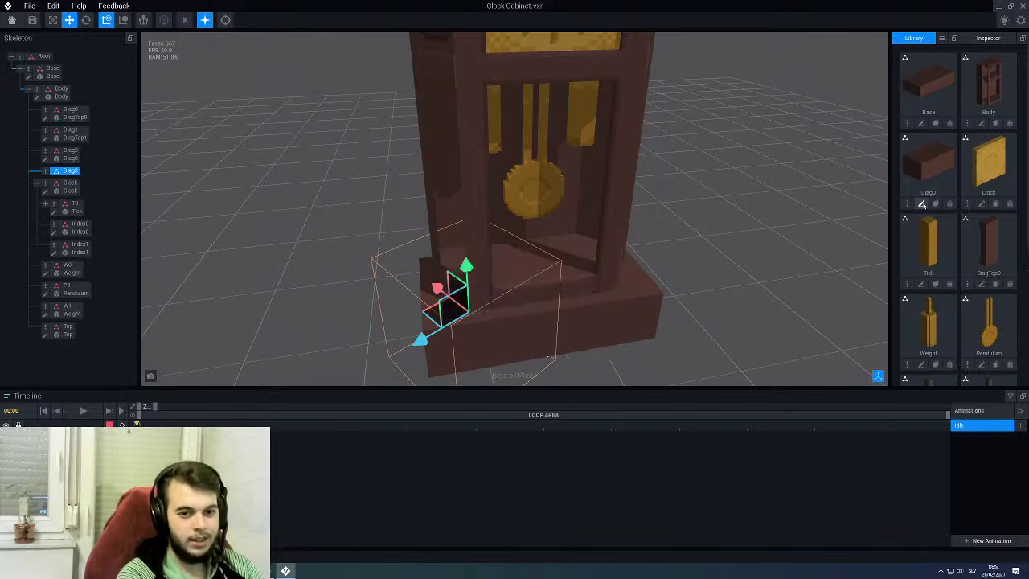
Step: Assign the new Diag1 model to the empty Diag3 node, and save Diag1 while closing its editor
{"action": "scroll", "coordinate": [922, 204], "scroll_direction": "down", "scroll_amount": 3}
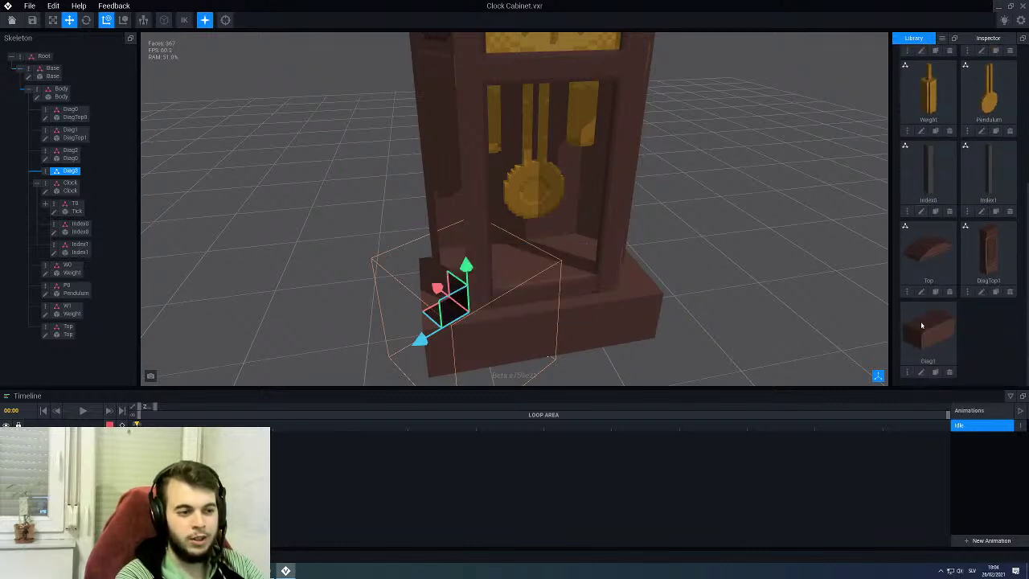
{"action": "left_click_drag", "start_coordinate": [929, 330], "coordinate": [63, 173]}
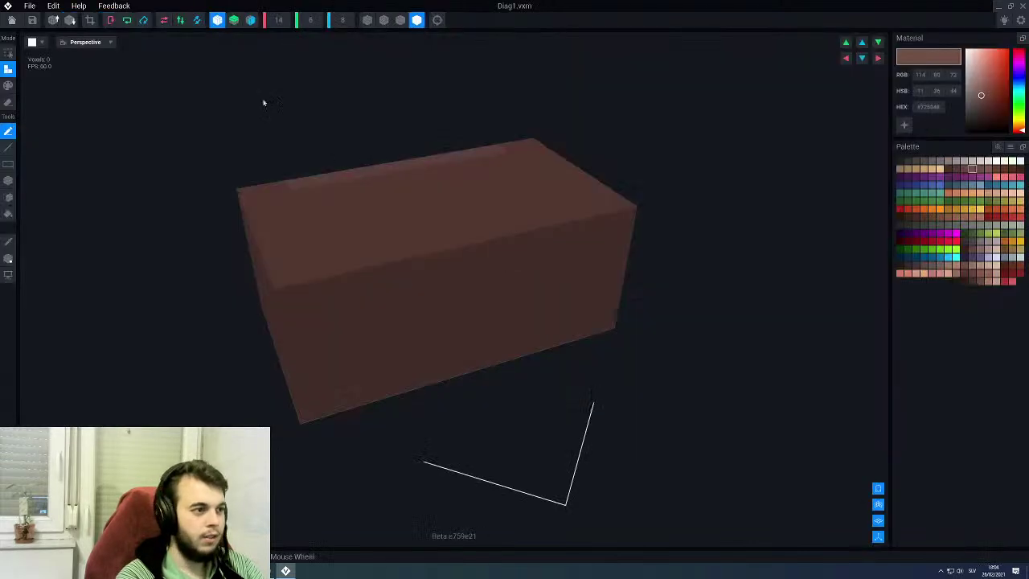
{"action": "left_click", "coordinate": [10, 20]}
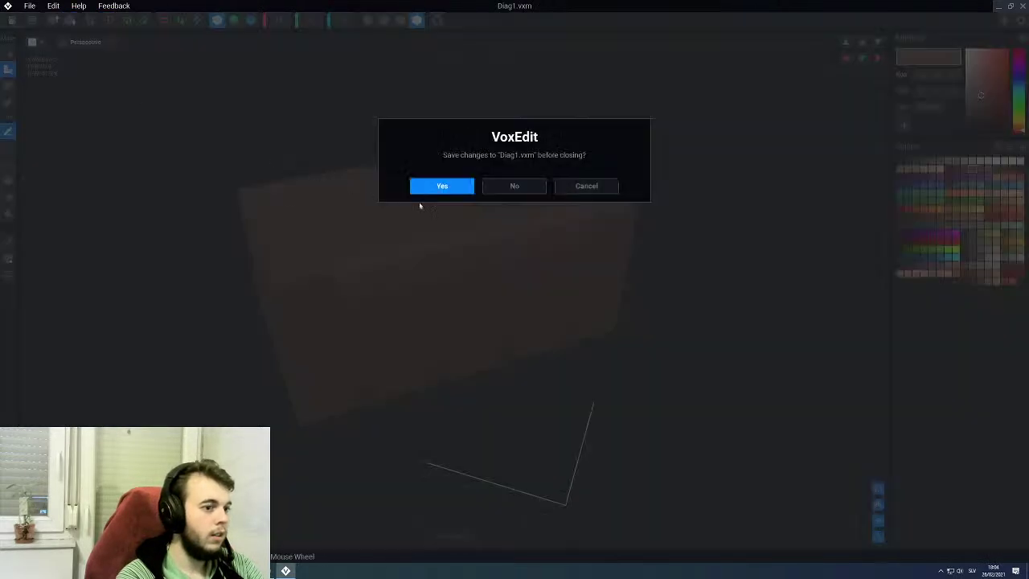
{"action": "left_click", "coordinate": [439, 189]}
Step: Examine the decorated corners, front and roof of the clock from several angles and distances
{"action": "scroll", "coordinate": [410, 250], "scroll_direction": "up", "scroll_amount": 3}
{"action": "left_click", "coordinate": [410, 250]}
{"action": "right_click_drag", "start_coordinate": [515, 276], "coordinate": [362, 239]}
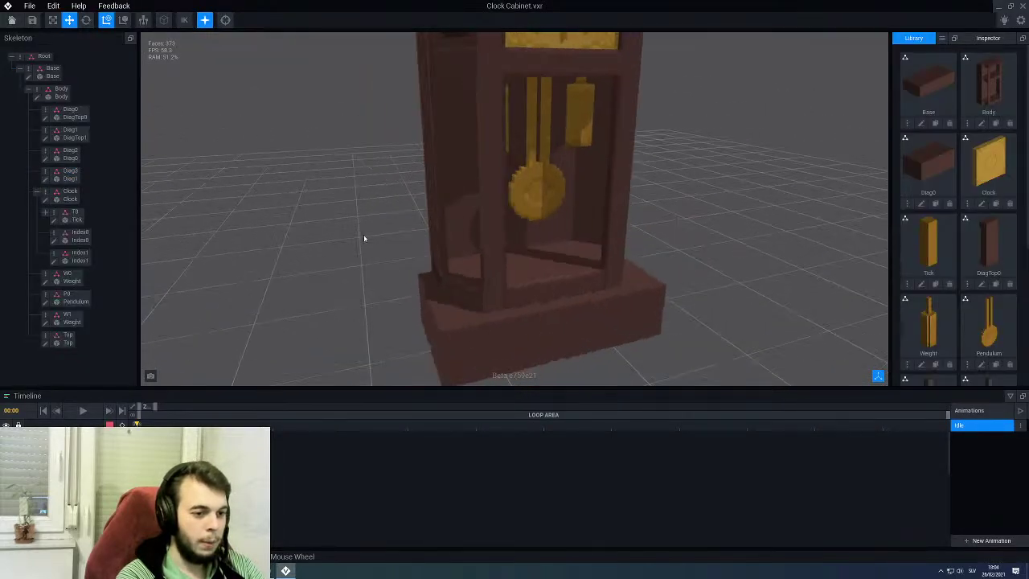
{"action": "scroll", "coordinate": [552, 216], "scroll_direction": "down", "scroll_amount": 3}
{"action": "right_click_drag", "start_coordinate": [552, 217], "coordinate": [522, 273]}
{"action": "scroll", "coordinate": [554, 217], "scroll_direction": "up", "scroll_amount": 5}
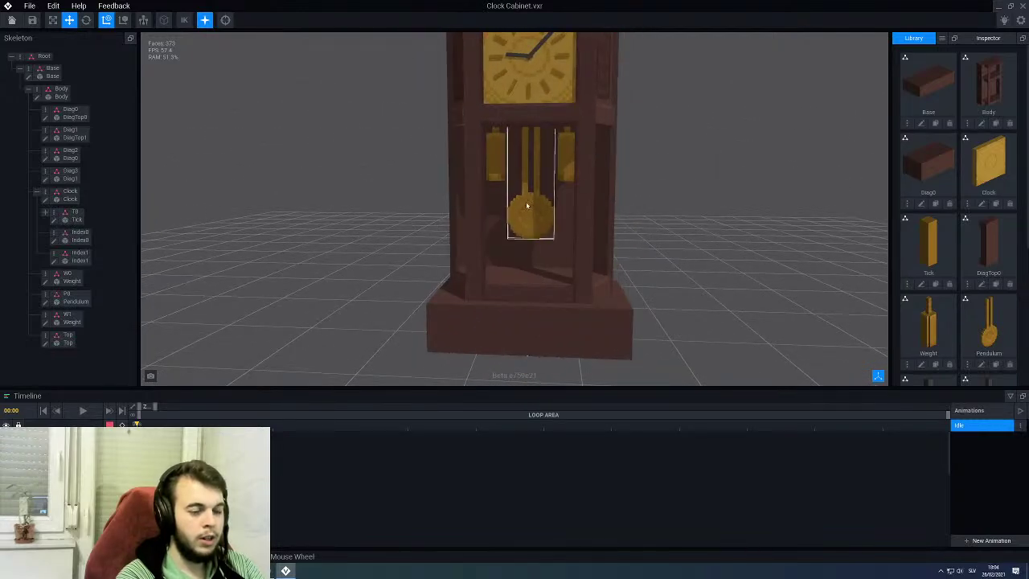
{"action": "scroll", "coordinate": [527, 207], "scroll_direction": "down", "scroll_amount": 3}
{"action": "left_click_drag", "start_coordinate": [522, 178], "coordinate": [528, 134]}
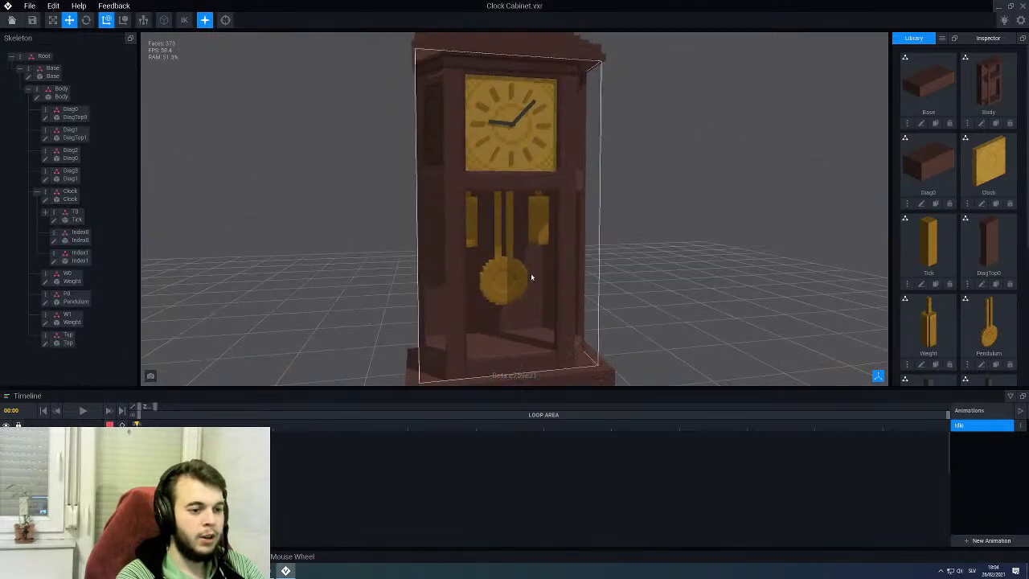
{"action": "scroll", "coordinate": [532, 273], "scroll_direction": "up", "scroll_amount": 4}
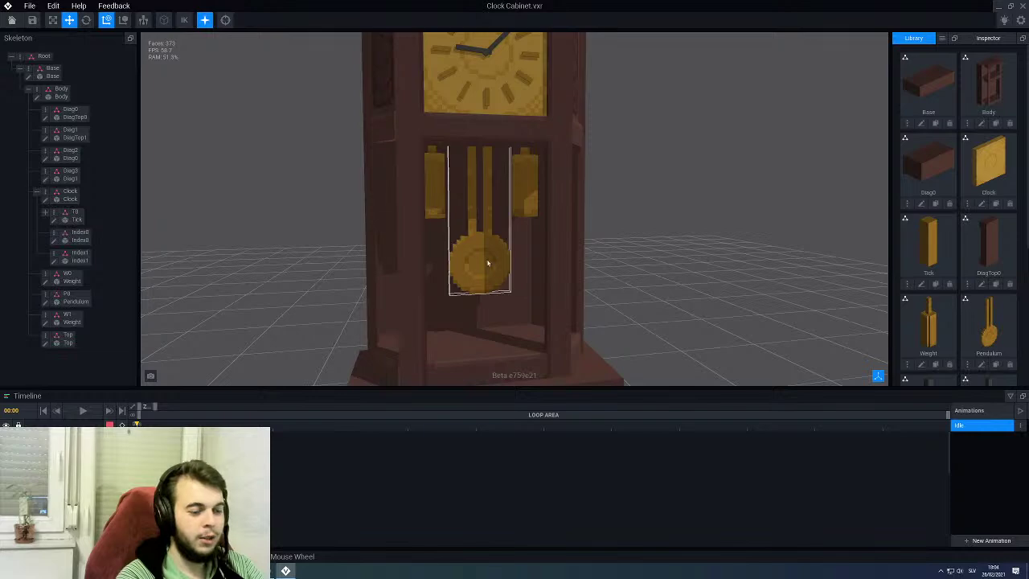
{"action": "scroll", "coordinate": [485, 202], "scroll_direction": "down", "scroll_amount": 4}
{"action": "right_click_drag", "start_coordinate": [484, 201], "coordinate": [487, 205]}
{"action": "middle_click_drag", "start_coordinate": [491, 125], "coordinate": [504, 174]}
{"action": "right_click_drag", "start_coordinate": [507, 174], "coordinate": [519, 172]}
{"action": "mouse_move", "coordinate": [518, 172]}
{"action": "middle_mouse_down"}
{"action": "mouse_move", "coordinate": [517, 88]}
{"action": "mouse_move", "coordinate": [504, 173]}
{"action": "middle_mouse_up"}
{"action": "right_click_drag", "start_coordinate": [505, 173], "coordinate": [512, 204]}
{"action": "middle_click_drag", "start_coordinate": [512, 205], "coordinate": [512, 163]}
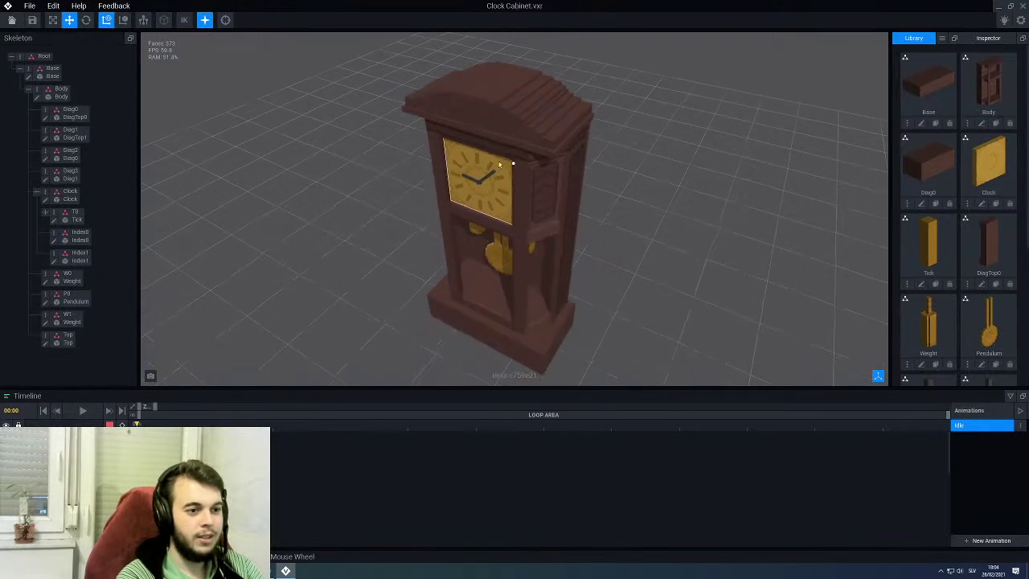
Step: Open the Top model for editing with the roof's front face in view
{"action": "left_click", "coordinate": [510, 126]}
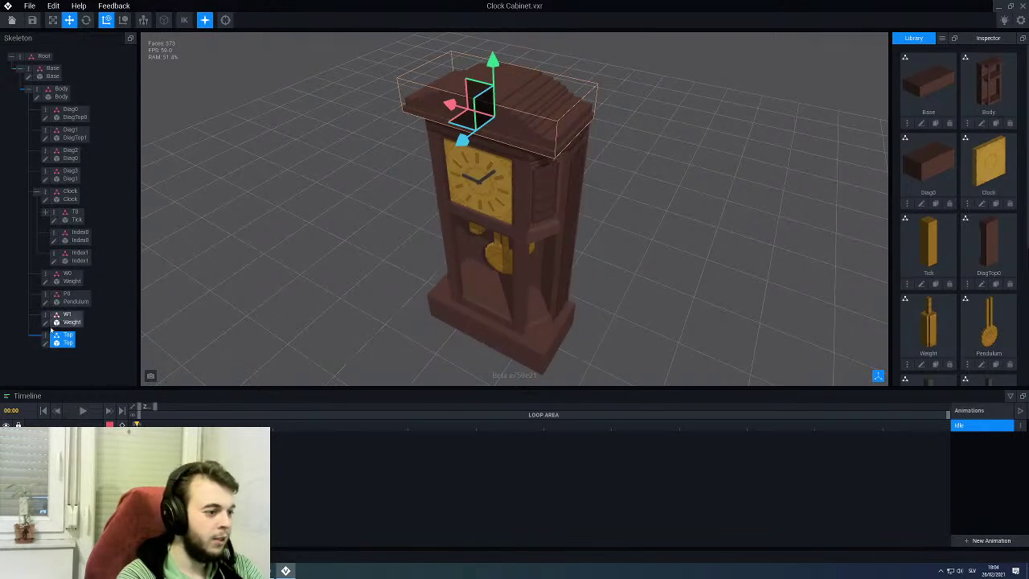
{"action": "left_click", "coordinate": [45, 343]}
{"action": "scroll", "coordinate": [393, 271], "scroll_direction": "up", "scroll_amount": 5}
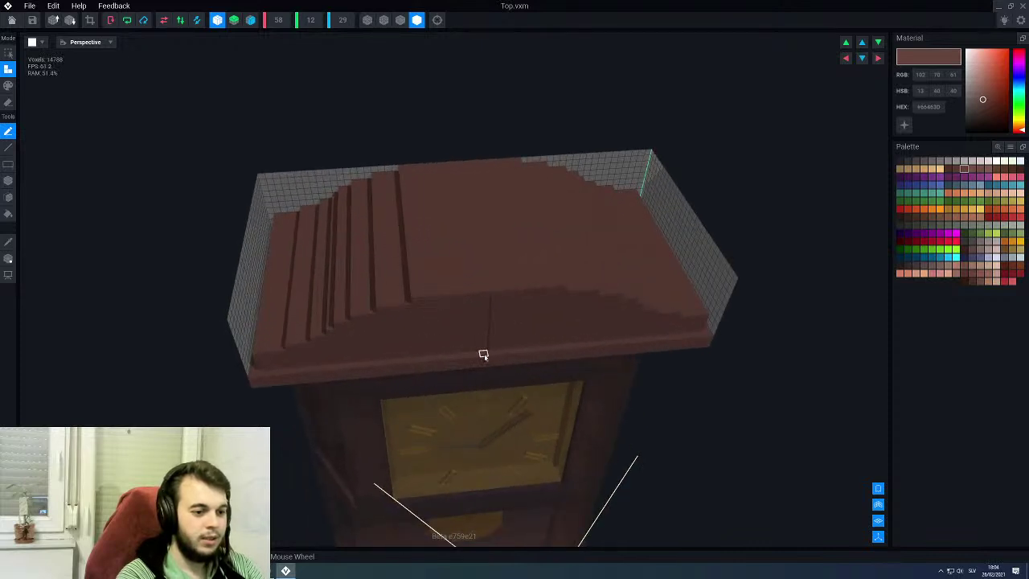
{"action": "middle_click_drag", "start_coordinate": [401, 344], "coordinate": [426, 252]}
{"action": "right_click_drag", "start_coordinate": [425, 253], "coordinate": [471, 202]}
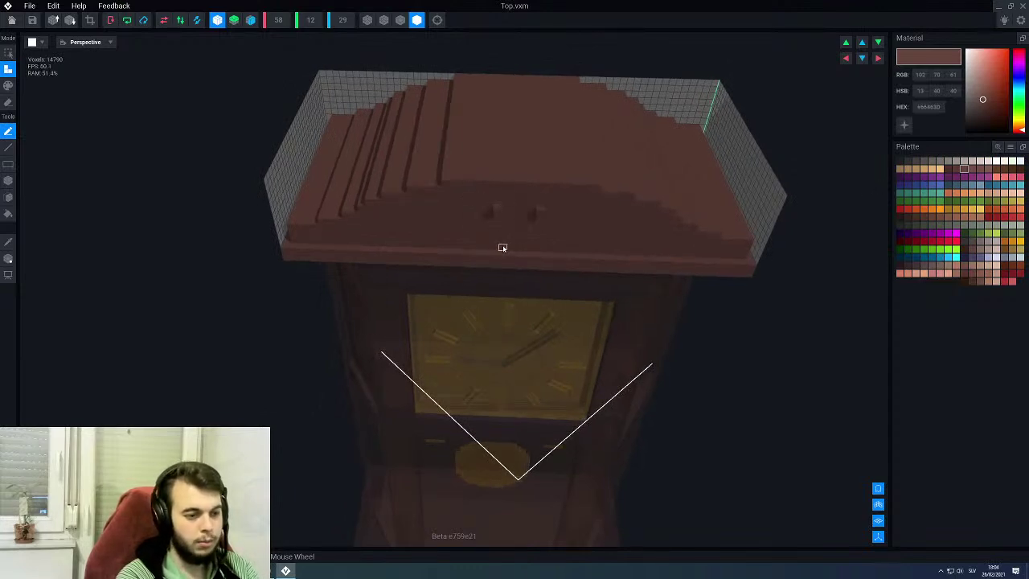
Step: Show the Top model's pivot to check its position along the X axis, and hide it again
{"action": "left_click", "coordinate": [8, 258]}
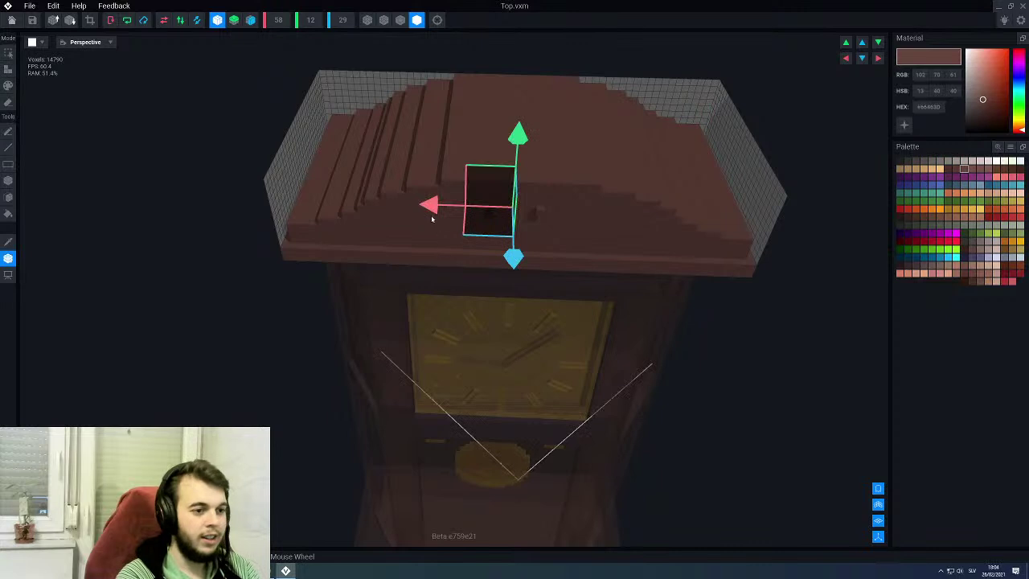
{"action": "left_click_drag", "start_coordinate": [431, 207], "coordinate": [432, 206]}
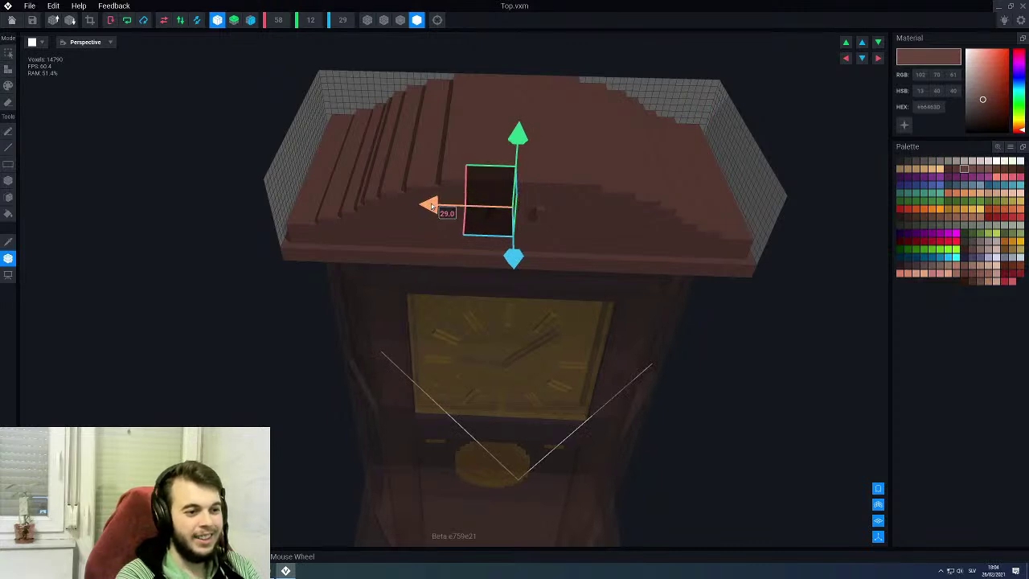
{"action": "left_click", "coordinate": [9, 260]}
Step: Erase the protruding marker voxels from the middle of the roof's front face and choose the next lighter brown
{"action": "key", "text": "e"}
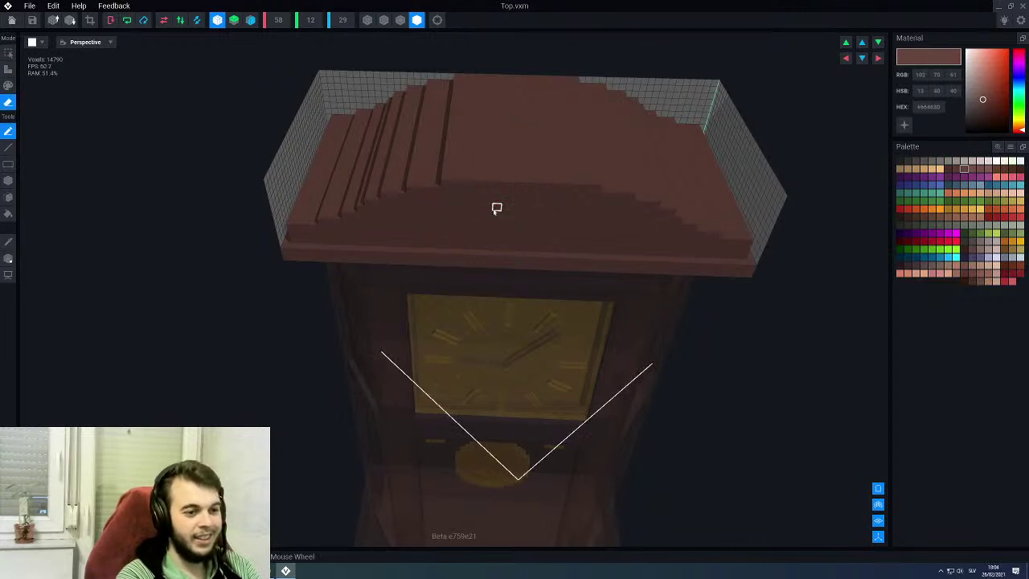
{"action": "left_click", "coordinate": [971, 170]}
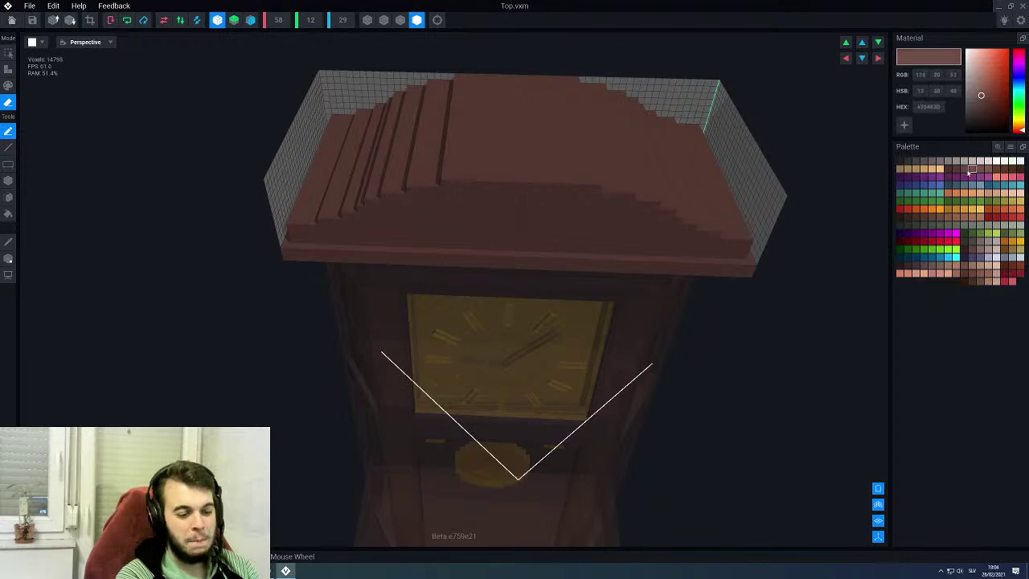
Step: Paint evenly spaced lighter brown (#725048) accents along the front rim of the clock top using the Line tool
{"action": "key", "text": "p"}
{"action": "key", "text": "l"}
{"action": "right_click_drag", "start_coordinate": [469, 251], "coordinate": [471, 250]}
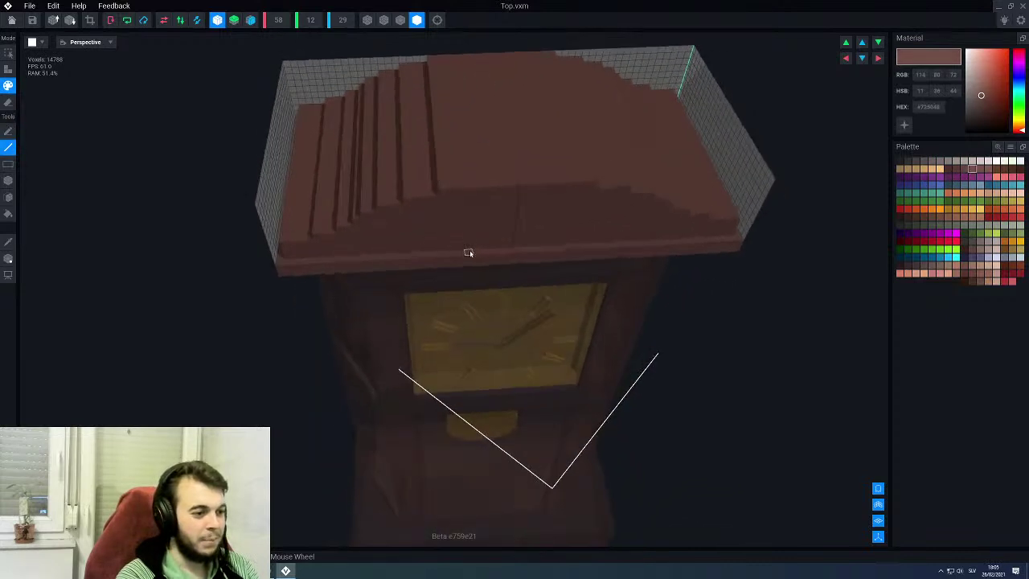
{"action": "scroll", "coordinate": [469, 252], "scroll_direction": "up", "scroll_amount": 3}
{"action": "left_click_drag", "start_coordinate": [523, 253], "coordinate": [424, 267]}
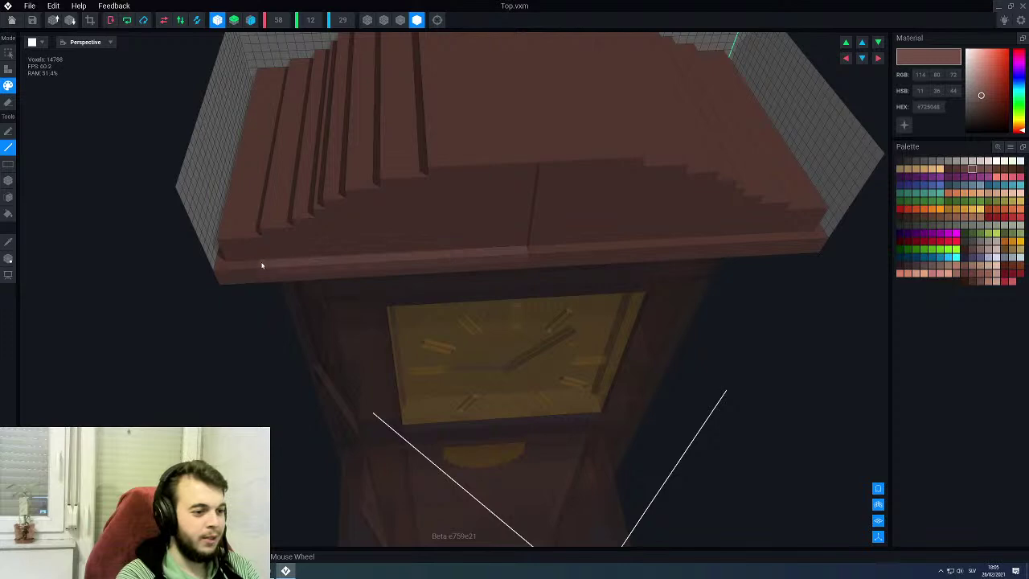
{"action": "scroll", "coordinate": [230, 262], "scroll_direction": "down", "scroll_amount": 5}
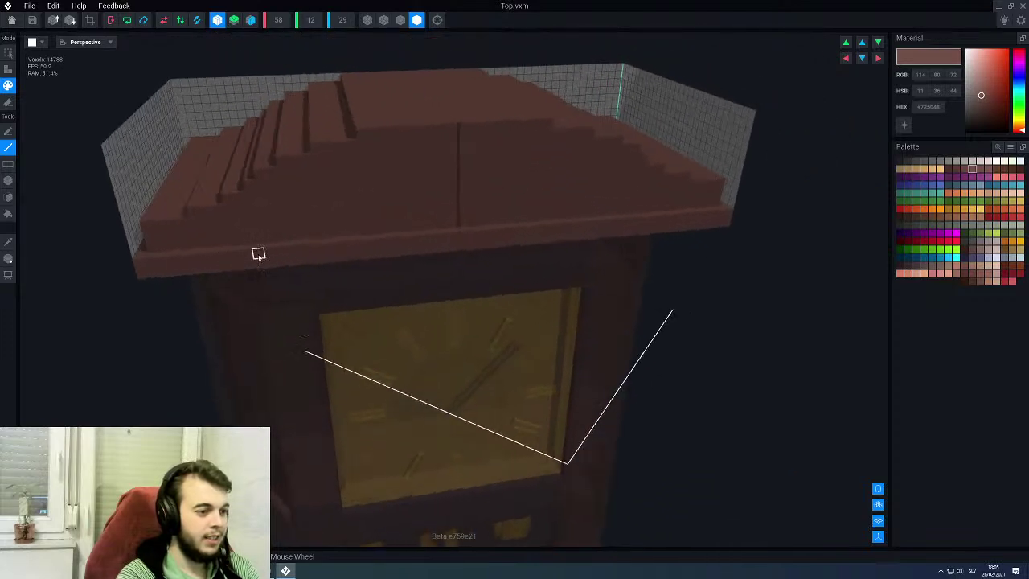
{"action": "scroll", "coordinate": [305, 263], "scroll_direction": "up", "scroll_amount": 6}
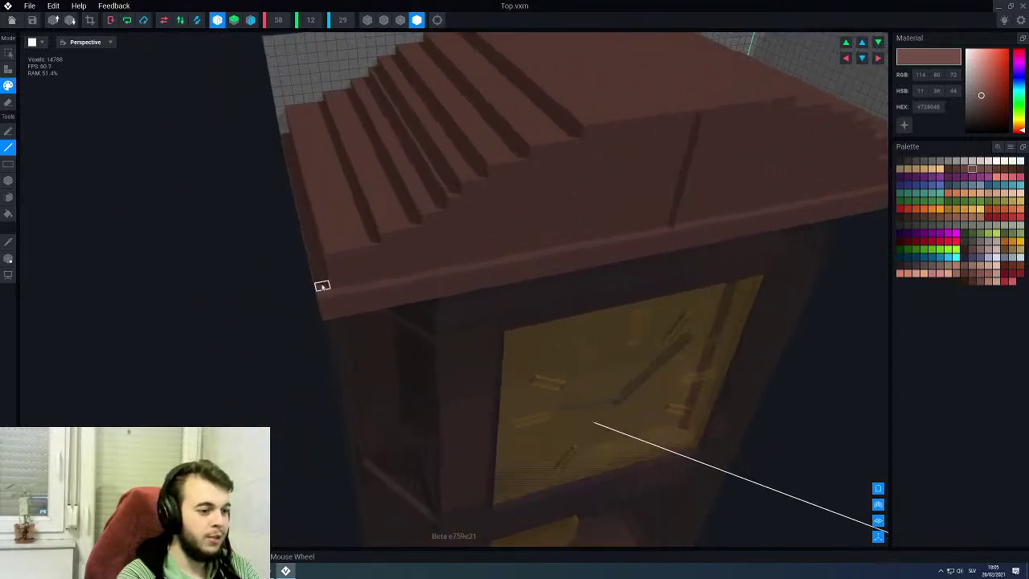
{"action": "right_click_drag", "start_coordinate": [393, 293], "coordinate": [354, 286]}
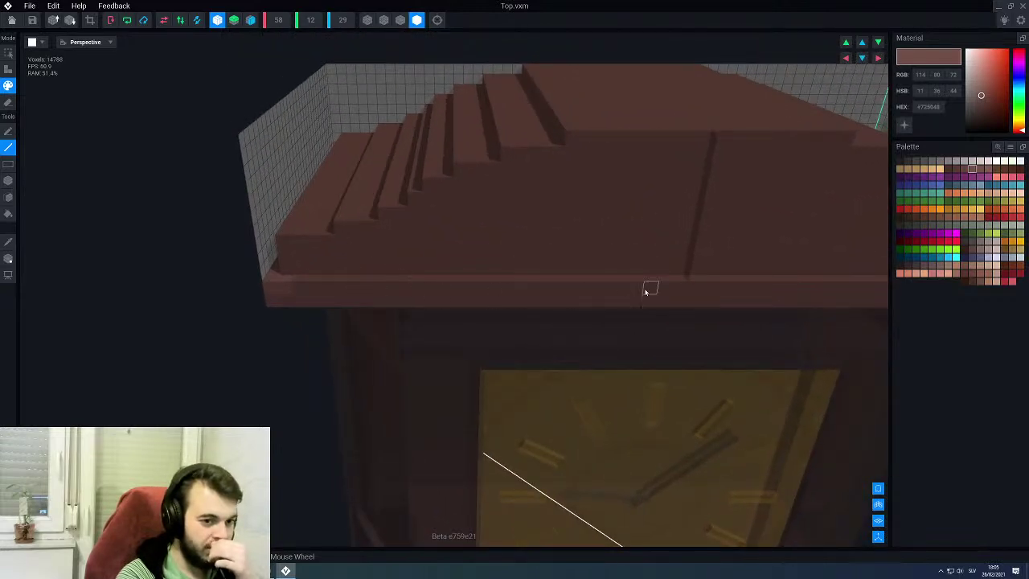
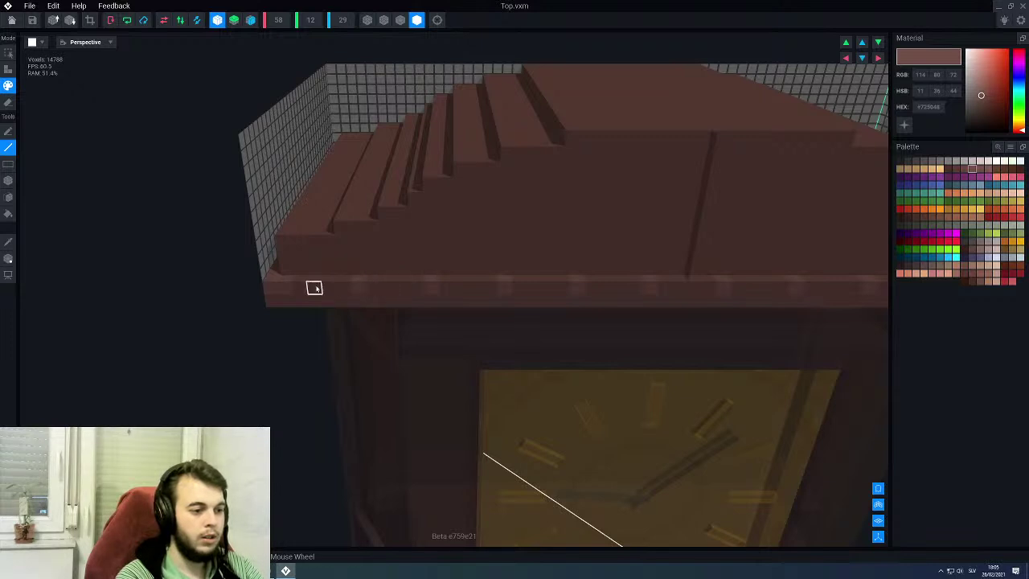
Step: Paint matching evenly spaced lighter brown accents along the side rim of the clock top
{"action": "scroll", "coordinate": [412, 275], "scroll_direction": "down", "scroll_amount": 3}
{"action": "right_click_drag", "start_coordinate": [413, 274], "coordinate": [410, 274]}
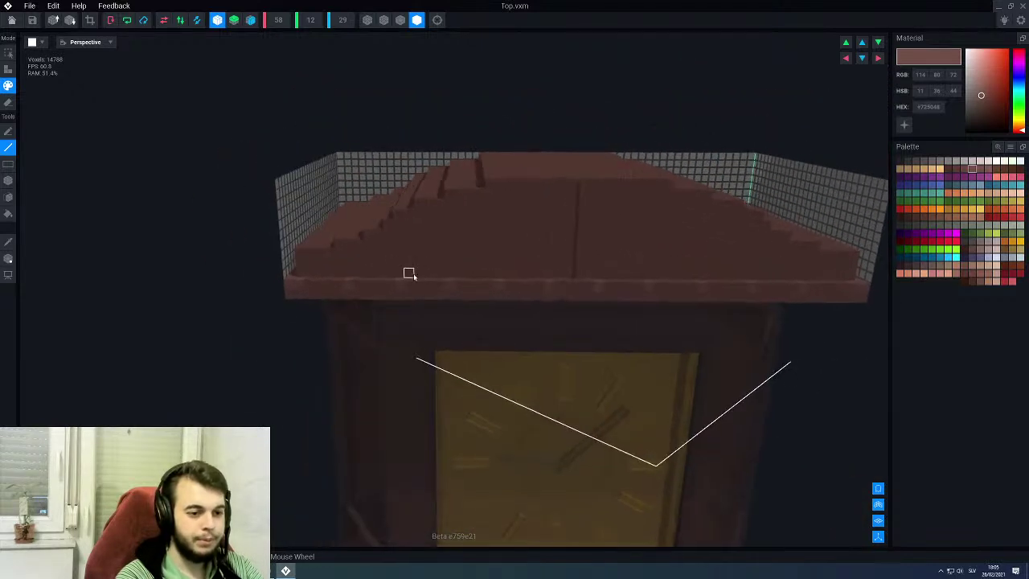
{"action": "middle_click_drag", "start_coordinate": [369, 279], "coordinate": [442, 280]}
{"action": "right_click_drag", "start_coordinate": [441, 279], "coordinate": [423, 274]}
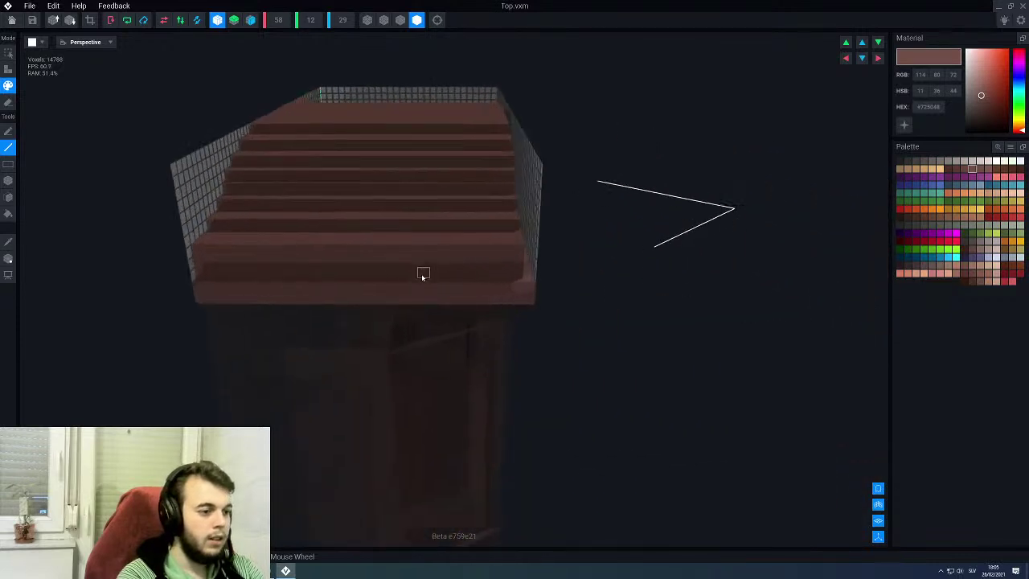
{"action": "scroll", "coordinate": [211, 290], "scroll_direction": "up", "scroll_amount": 2}
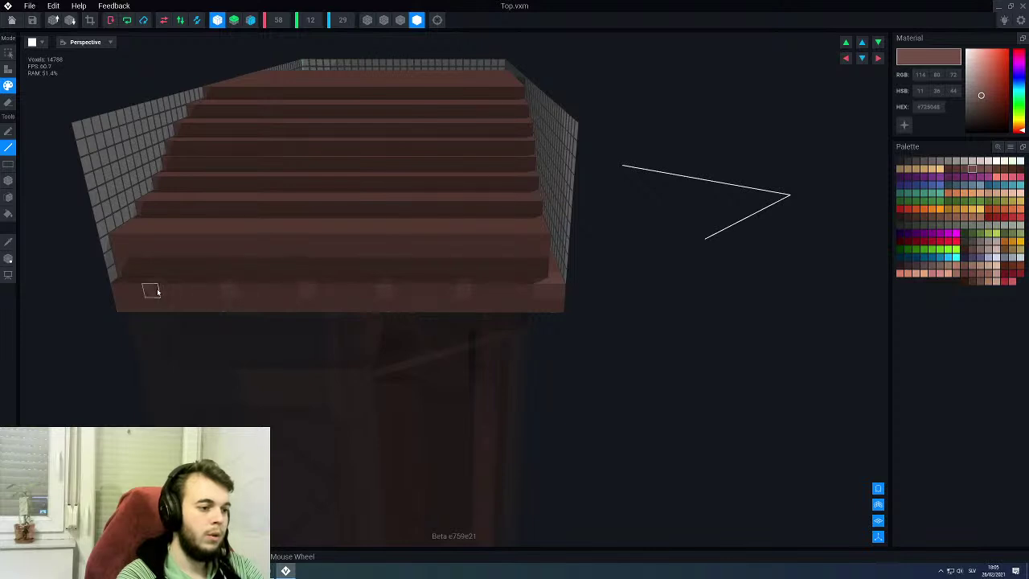
Step: Paint lighter brown highlights on the front edges of the roof's steps and along its flat crown
{"action": "scroll", "coordinate": [322, 250], "scroll_direction": "down", "scroll_amount": 3}
{"action": "right_click_drag", "start_coordinate": [515, 251], "coordinate": [401, 251]}
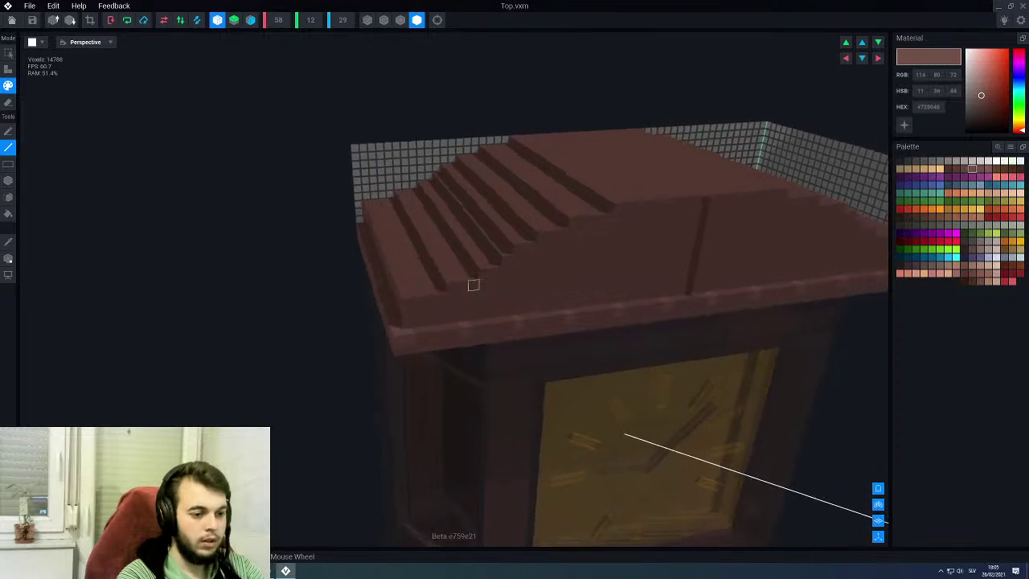
{"action": "right_click_drag", "start_coordinate": [476, 284], "coordinate": [323, 312]}
{"action": "right_click_drag", "start_coordinate": [459, 277], "coordinate": [448, 239]}
{"action": "scroll", "coordinate": [419, 270], "scroll_direction": "up", "scroll_amount": 2}
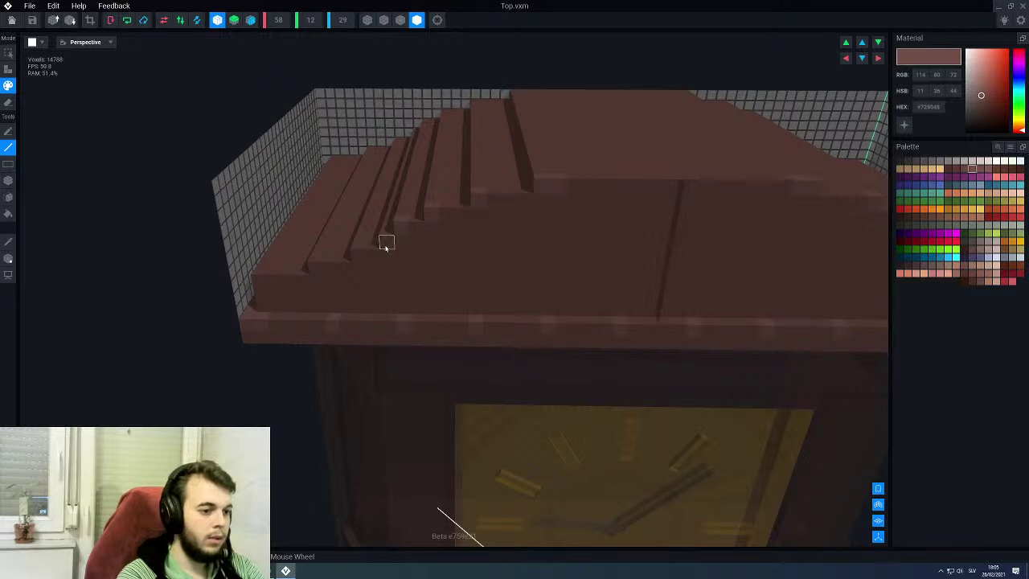
{"action": "middle_click_drag", "start_coordinate": [333, 270], "coordinate": [394, 289]}
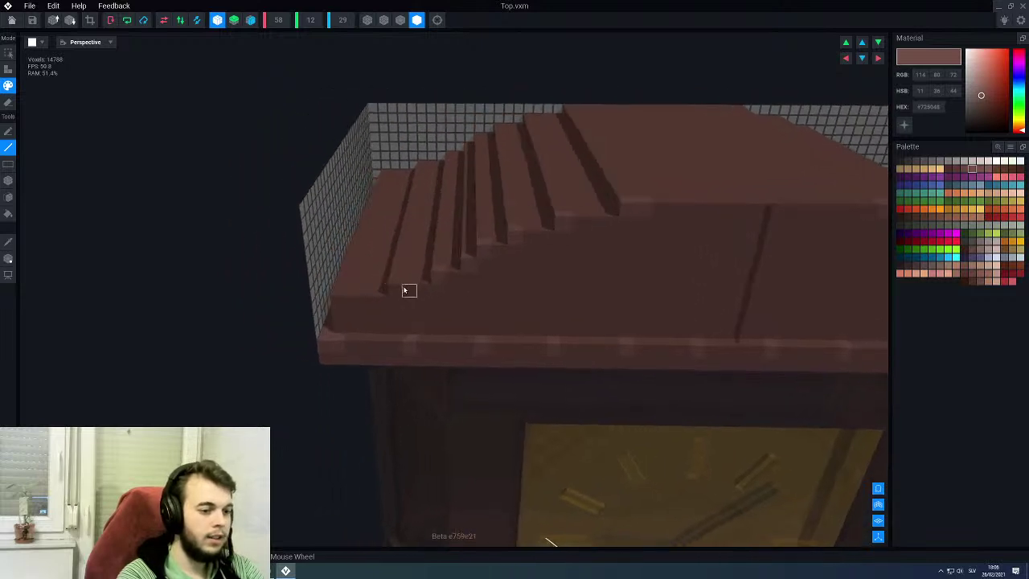
{"action": "right_click_drag", "start_coordinate": [393, 288], "coordinate": [381, 326]}
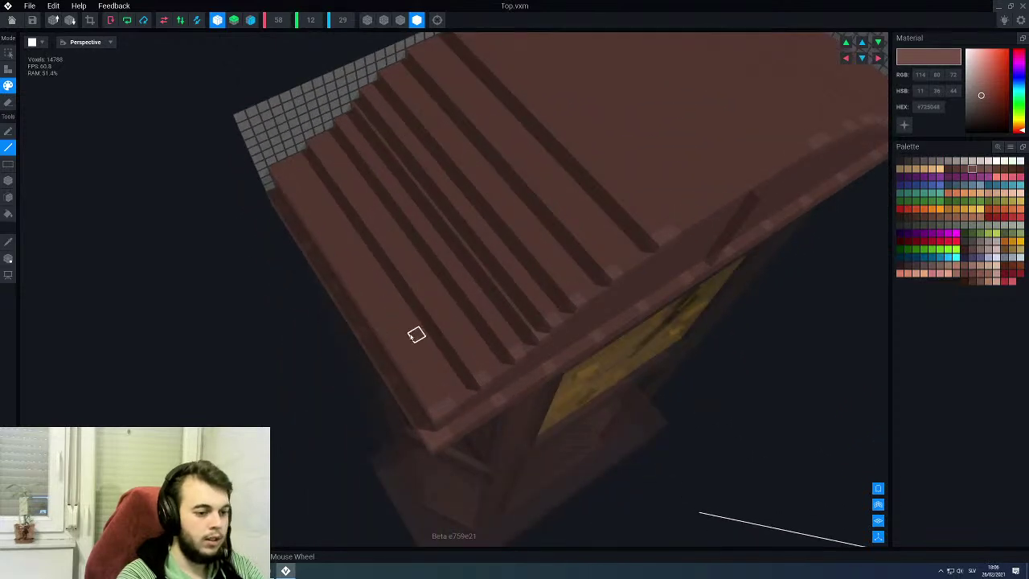
Step: Extend the lighter brown highlights from the front corners onto the treads of the roof steps
{"action": "right_click_drag", "start_coordinate": [499, 345], "coordinate": [376, 392]}
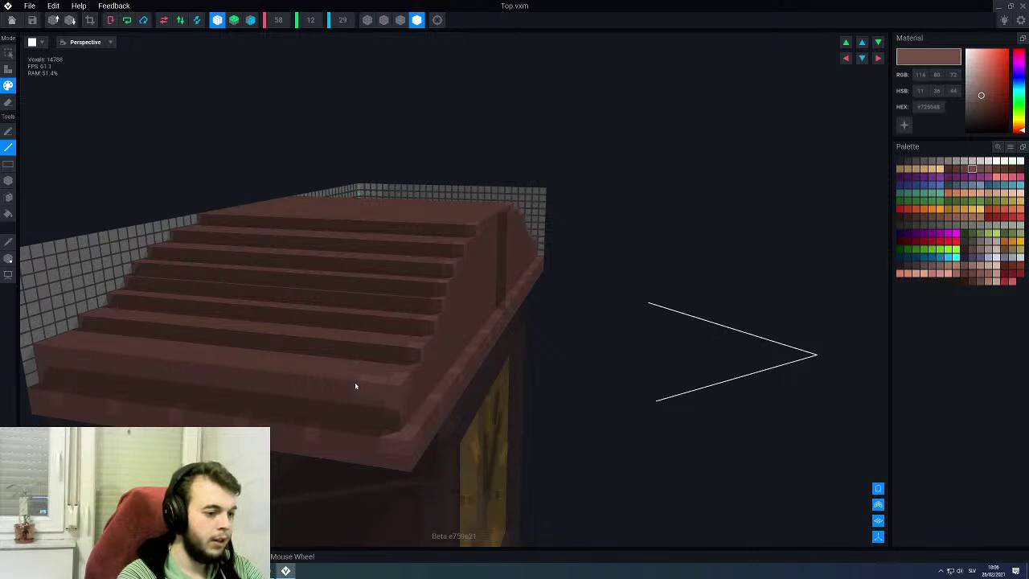
{"action": "scroll", "coordinate": [354, 366], "scroll_direction": "up", "scroll_amount": 2}
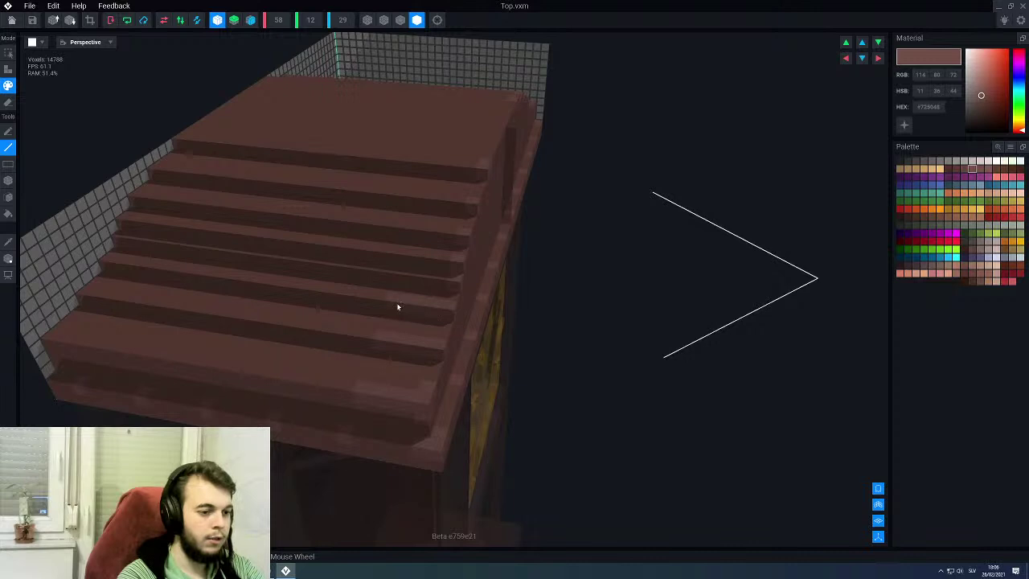
{"action": "right_click_drag", "start_coordinate": [430, 271], "coordinate": [430, 268]}
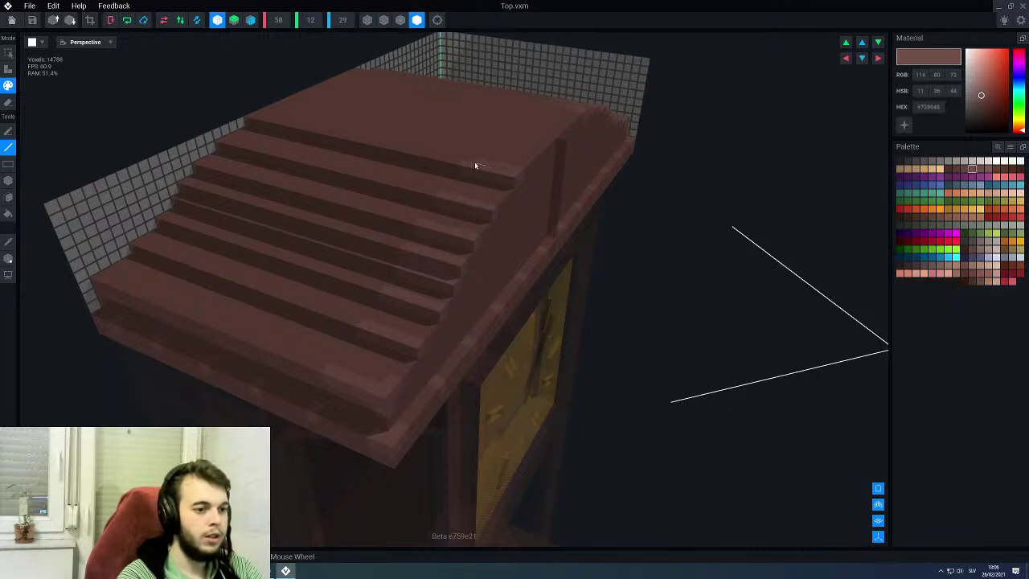
Step: Paint a stepped outline in darker brown (#573B34) on the front face, following the arch inside its edge
{"action": "scroll", "coordinate": [480, 210], "scroll_direction": "down", "scroll_amount": 3}
{"action": "right_click_drag", "start_coordinate": [475, 218], "coordinate": [472, 218]}
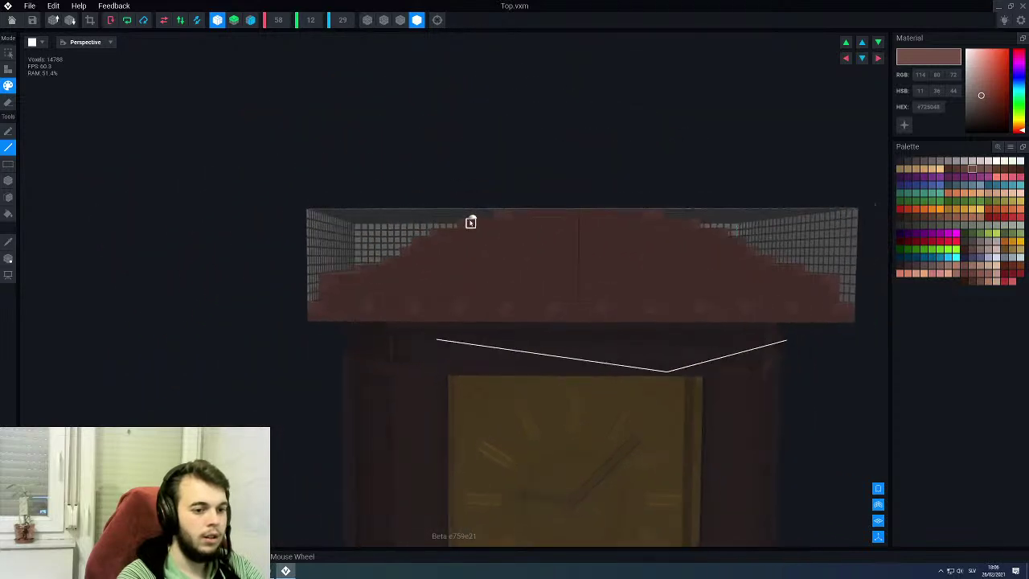
{"action": "middle_click_drag", "start_coordinate": [508, 271], "coordinate": [436, 312]}
{"action": "right_click_drag", "start_coordinate": [437, 312], "coordinate": [405, 292]}
{"action": "scroll", "coordinate": [394, 292], "scroll_direction": "up", "scroll_amount": 3}
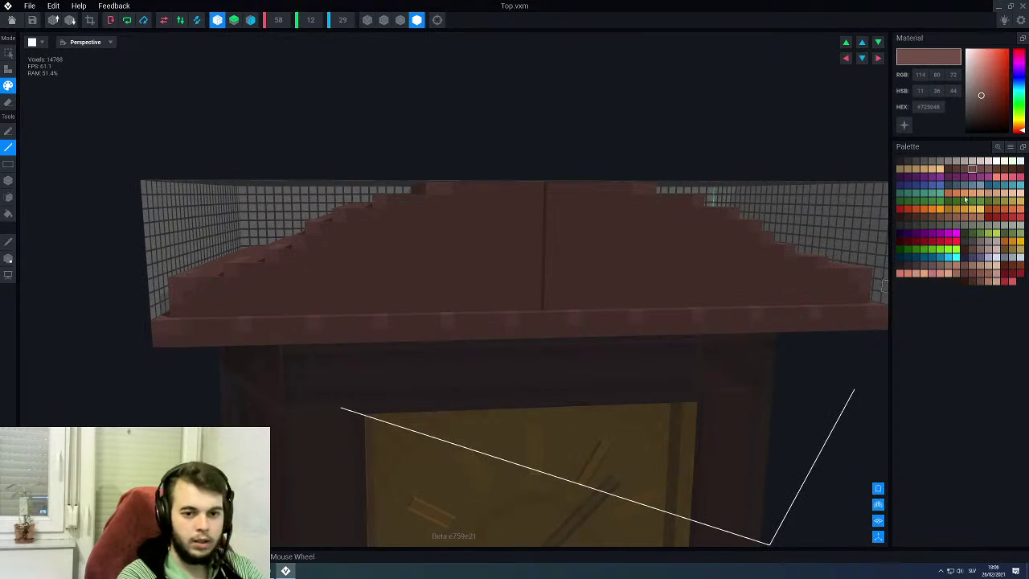
{"action": "left_click", "coordinate": [964, 168]}
{"action": "left_click", "coordinate": [956, 168]}
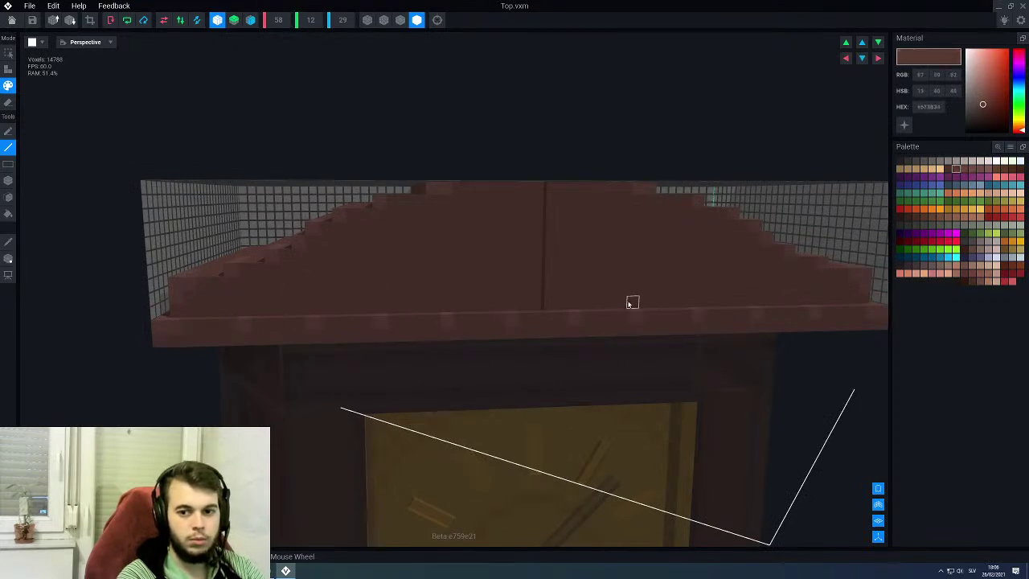
{"action": "middle_click_drag", "start_coordinate": [625, 289], "coordinate": [737, 287]}
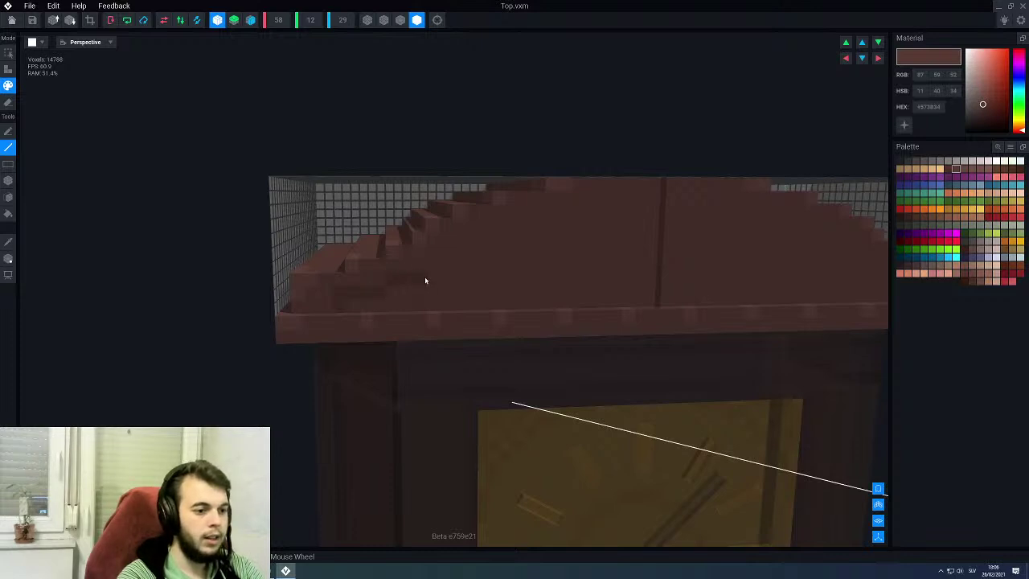
{"action": "middle_click_drag", "start_coordinate": [472, 264], "coordinate": [471, 267]}
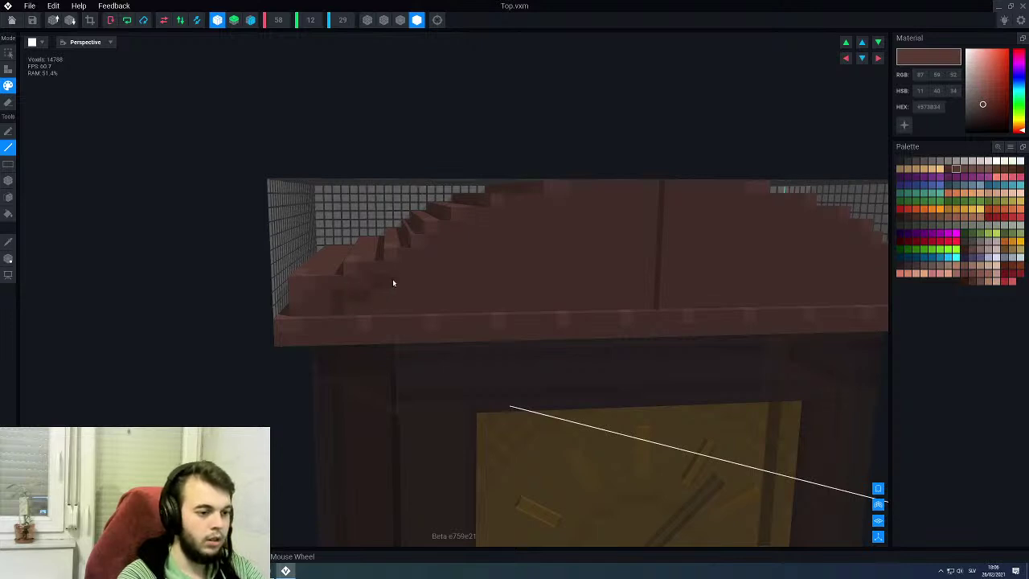
{"action": "right_click_drag", "start_coordinate": [393, 294], "coordinate": [378, 294]}
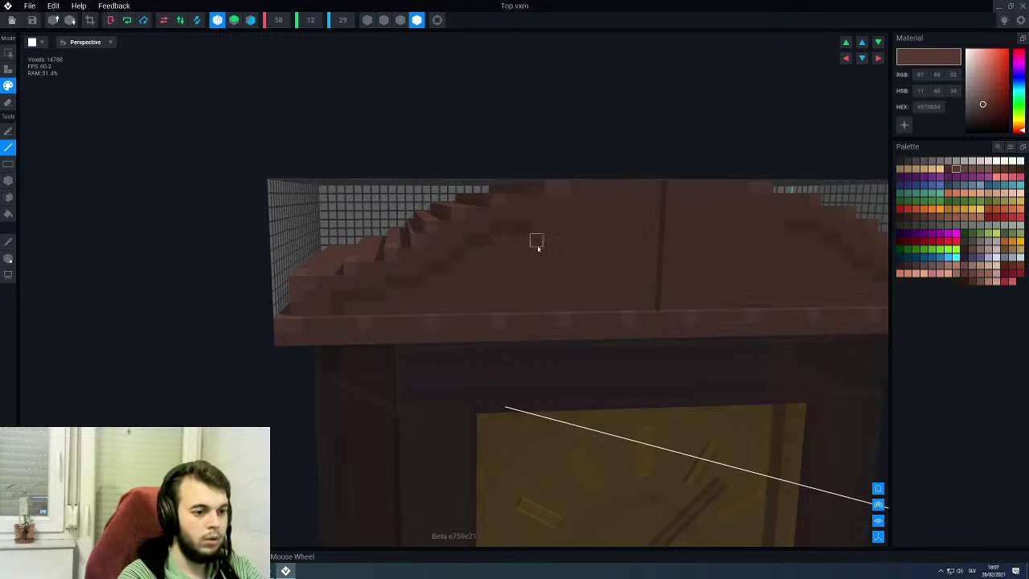
{"action": "right_click_drag", "start_coordinate": [537, 243], "coordinate": [472, 248]}
{"action": "scroll", "coordinate": [512, 269], "scroll_direction": "down", "scroll_amount": 5}
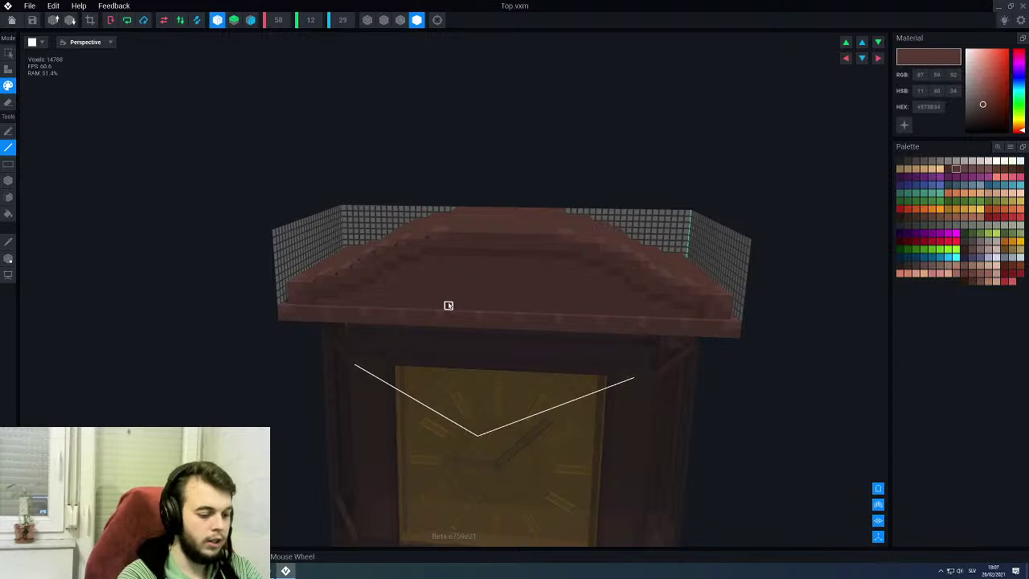
Step: Fill the front face area inside the stepped outline with the same brown using the Face tool
{"action": "key", "text": "f"}
{"action": "scroll", "coordinate": [455, 275], "scroll_direction": "down", "scroll_amount": 4}
{"action": "right_click_drag", "start_coordinate": [455, 275], "coordinate": [456, 269]}
{"action": "scroll", "coordinate": [456, 268], "scroll_direction": "up", "scroll_amount": 5}
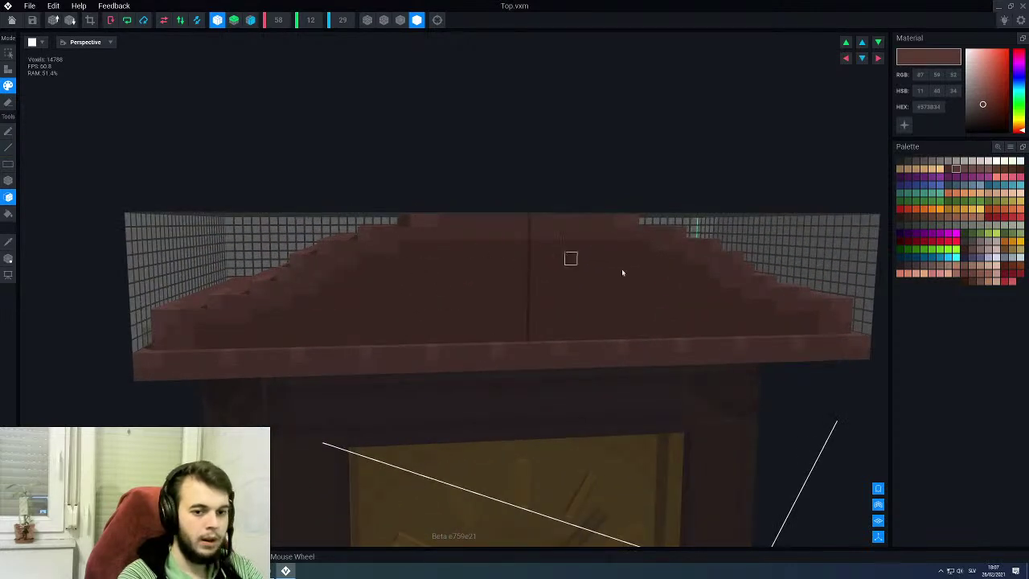
Step: Trace the inner edge of the front panel with a stepped line in the darkest brown (#48302B)
{"action": "left_click", "coordinate": [948, 168]}
{"action": "key", "text": "l"}
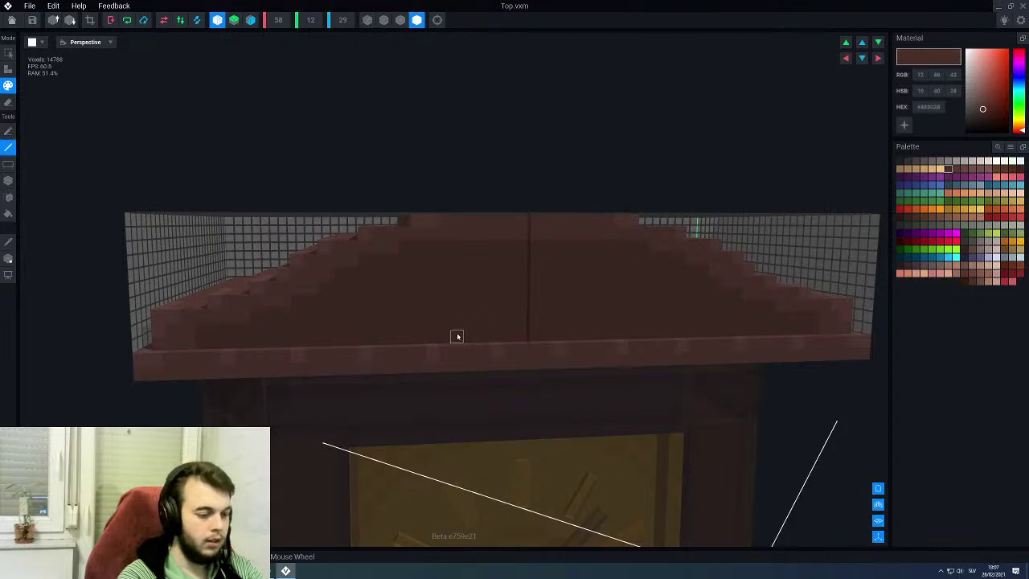
{"action": "mouse_move", "coordinate": [401, 246]}
{"action": "left_mouse_down"}
{"action": "mouse_move", "coordinate": [284, 315]}
{"action": "mouse_move", "coordinate": [203, 330]}
{"action": "left_mouse_up"}
{"action": "left_click", "coordinate": [202, 343]}
{"action": "scroll", "coordinate": [346, 330], "scroll_direction": "down", "scroll_amount": 4}
{"action": "right_click_drag", "start_coordinate": [439, 312], "coordinate": [461, 297]}
Step: Paint a symmetrical pair of curled scrolls in dark brown at the centre of the front panel
{"action": "scroll", "coordinate": [440, 315], "scroll_direction": "up", "scroll_amount": 8}
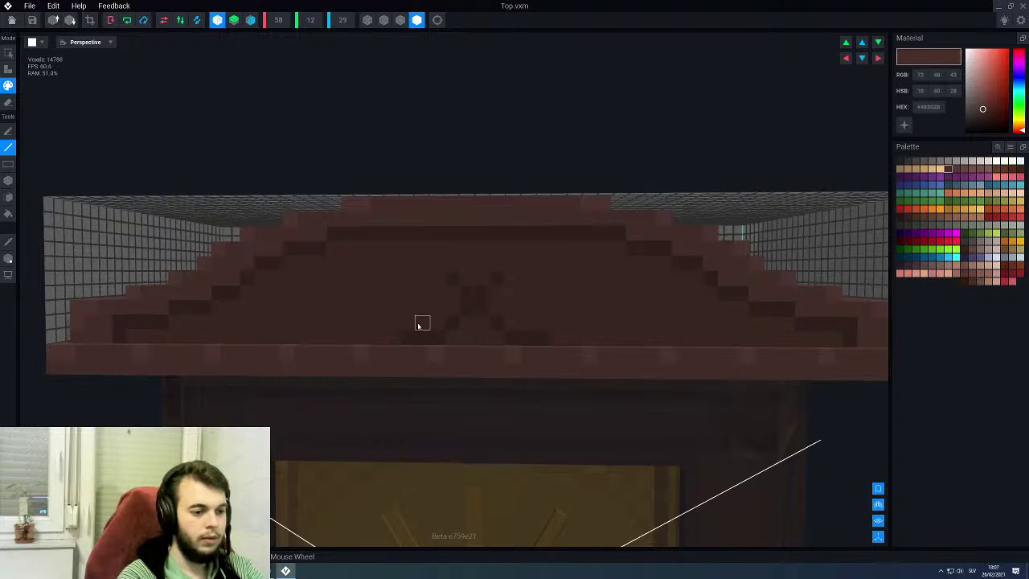
{"action": "left_click_drag", "start_coordinate": [423, 262], "coordinate": [407, 294]}
{"action": "left_click", "coordinate": [408, 280]}
{"action": "left_click", "coordinate": [423, 310]}
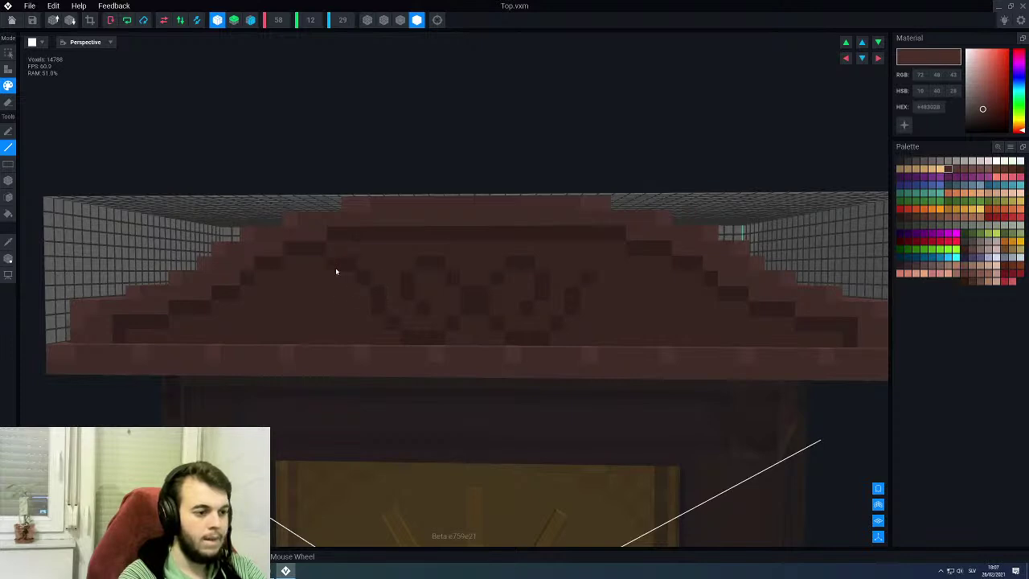
Step: Extend the ornament with mirrored dark brown curves sweeping from the central scrolls down to the panel's lower corners
{"action": "left_click", "coordinate": [304, 279]}
{"action": "middle_click_drag", "start_coordinate": [305, 309], "coordinate": [367, 322]}
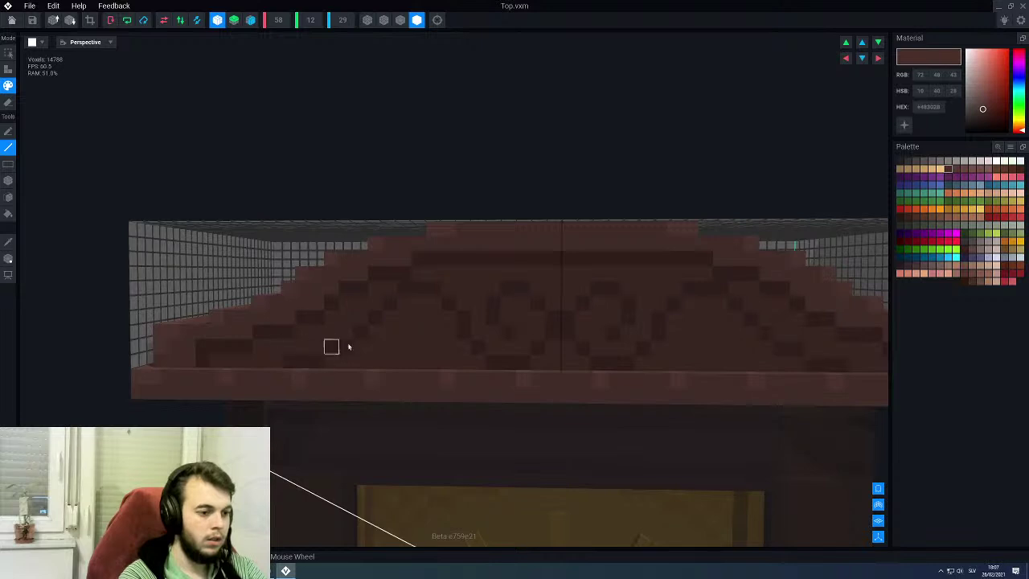
{"action": "scroll", "coordinate": [330, 354], "scroll_direction": "down", "scroll_amount": 4}
{"action": "right_click_drag", "start_coordinate": [416, 351], "coordinate": [434, 351]}
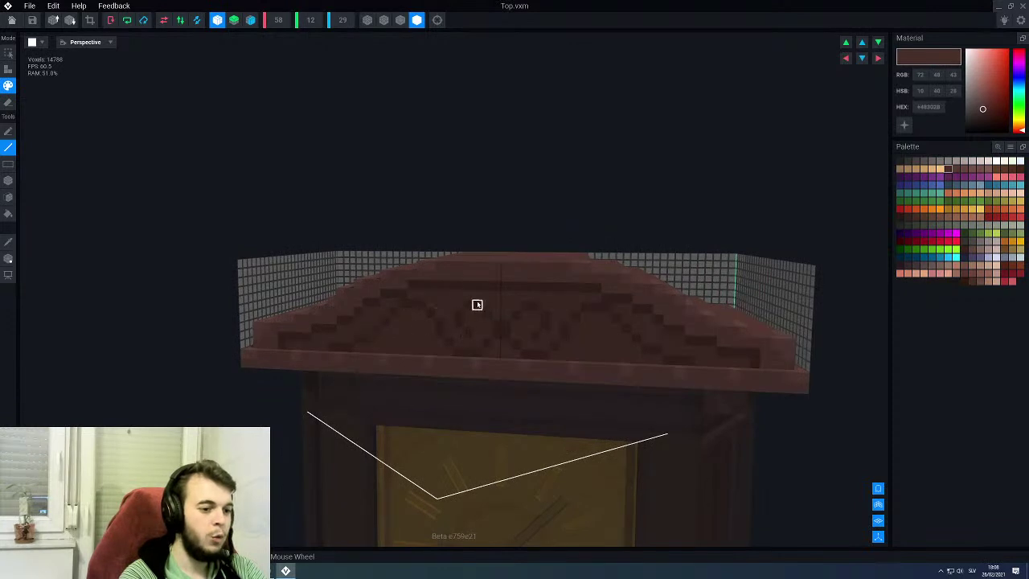
{"action": "right_click_drag", "start_coordinate": [597, 347], "coordinate": [593, 345]}
{"action": "middle_click_drag", "start_coordinate": [593, 346], "coordinate": [581, 343]}
{"action": "scroll", "coordinate": [554, 342], "scroll_direction": "up", "scroll_amount": 2}
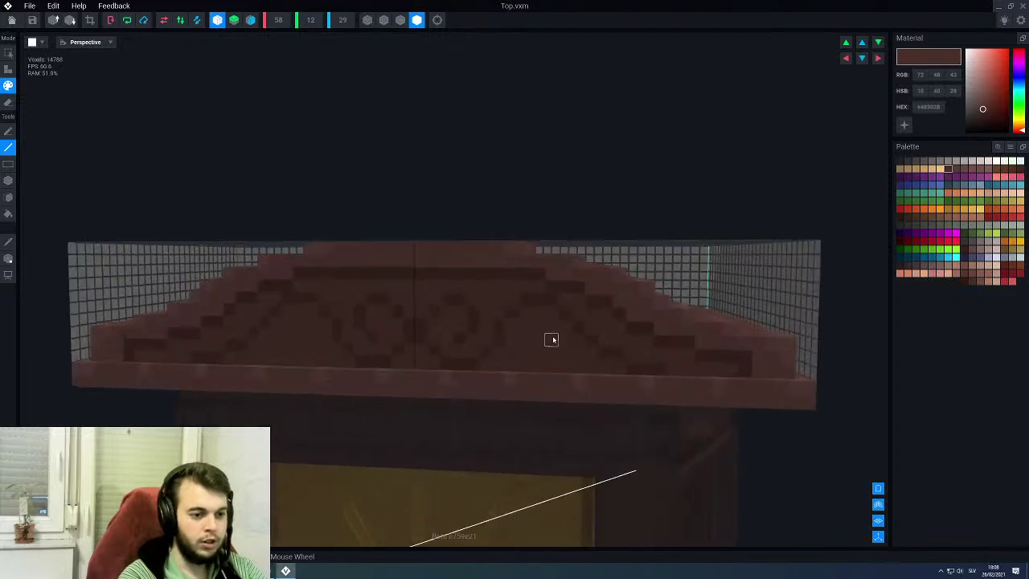
{"action": "scroll", "coordinate": [551, 341], "scroll_direction": "up", "scroll_amount": 2}
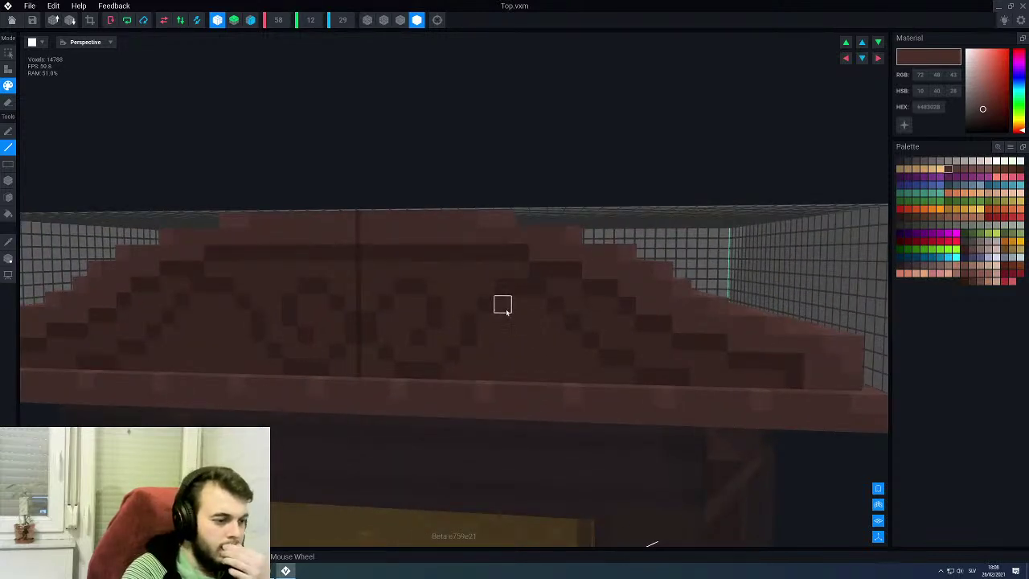
Step: Close the Top.vxm model, saving its changes, and inspect the assembled Clock Cabinet.vxr
{"action": "left_click", "coordinate": [10, 22]}
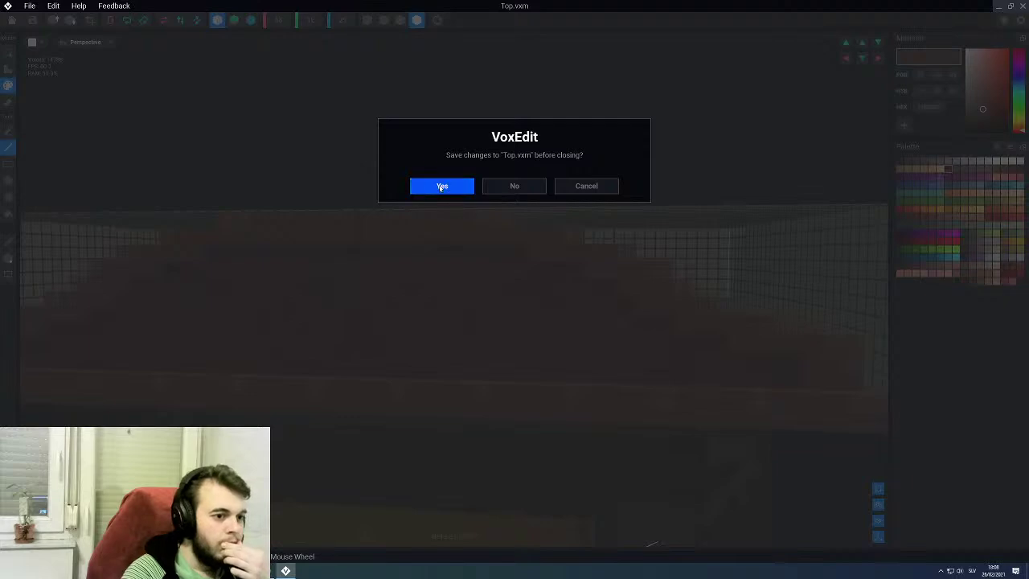
{"action": "left_click", "coordinate": [443, 186]}
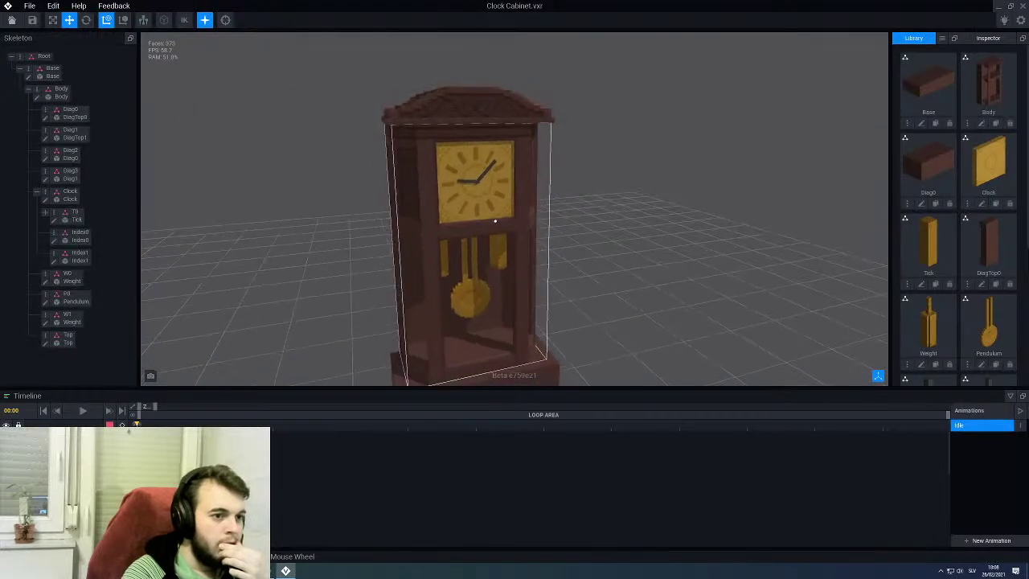
{"action": "scroll", "coordinate": [483, 169], "scroll_direction": "down", "scroll_amount": 3}
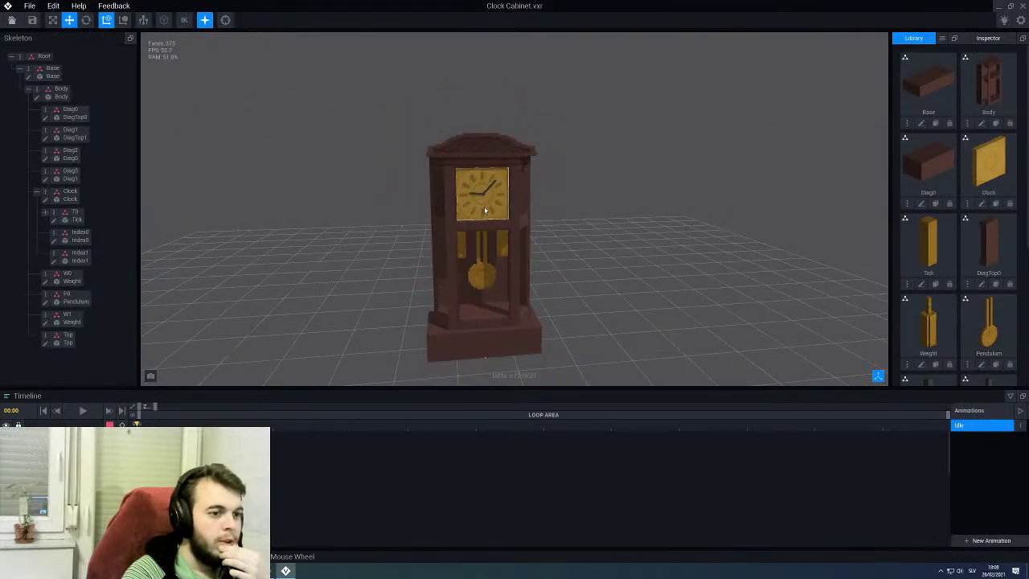
{"action": "scroll", "coordinate": [484, 207], "scroll_direction": "up", "scroll_amount": 5}
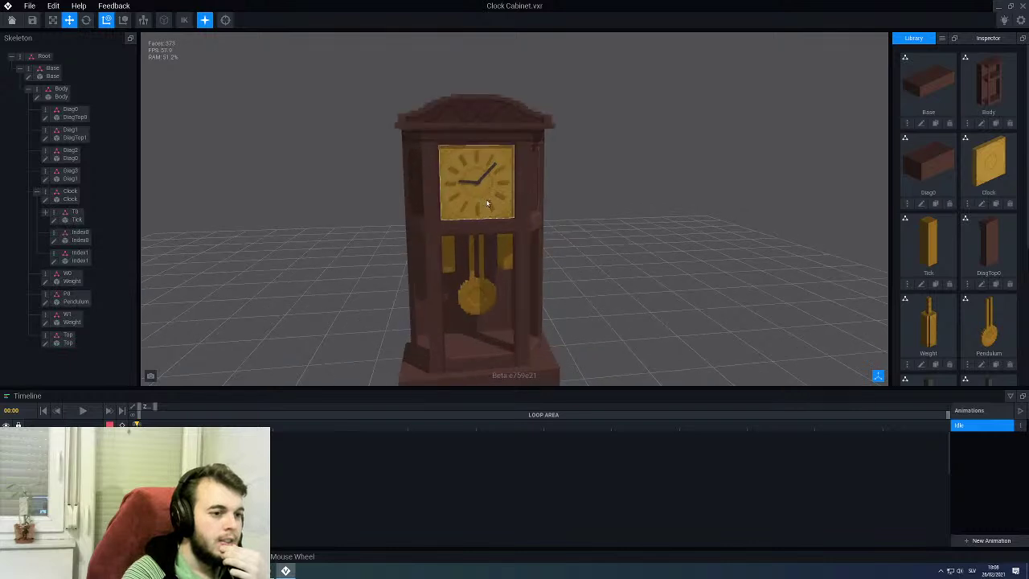
Step: Select the Top piece on the assembled clock cabinet and open its model for editing
{"action": "left_click", "coordinate": [485, 148]}
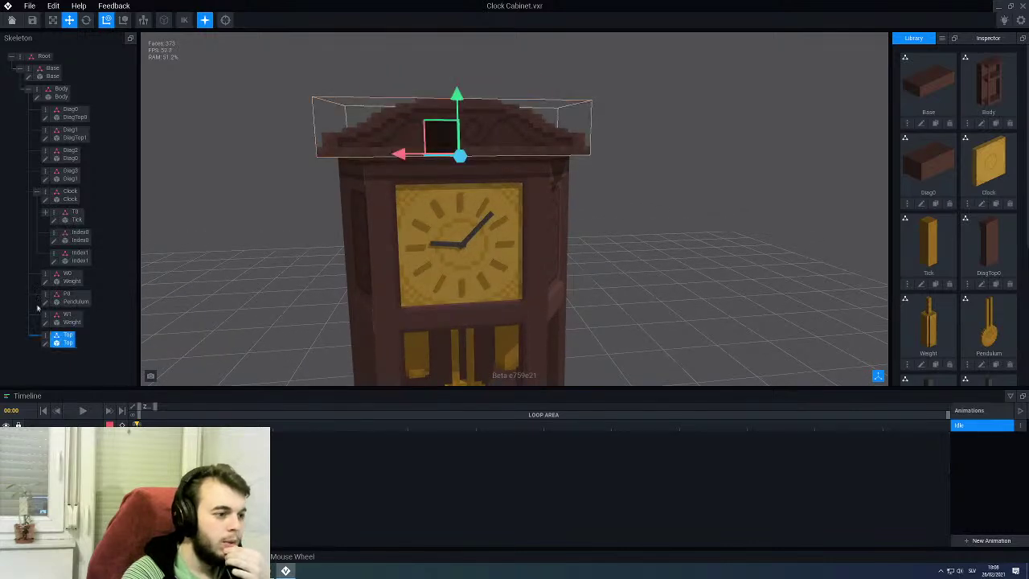
{"action": "left_click", "coordinate": [46, 346]}
{"action": "scroll", "coordinate": [555, 340], "scroll_direction": "up", "scroll_amount": 3}
{"action": "scroll", "coordinate": [497, 321], "scroll_direction": "up", "scroll_amount": 5}
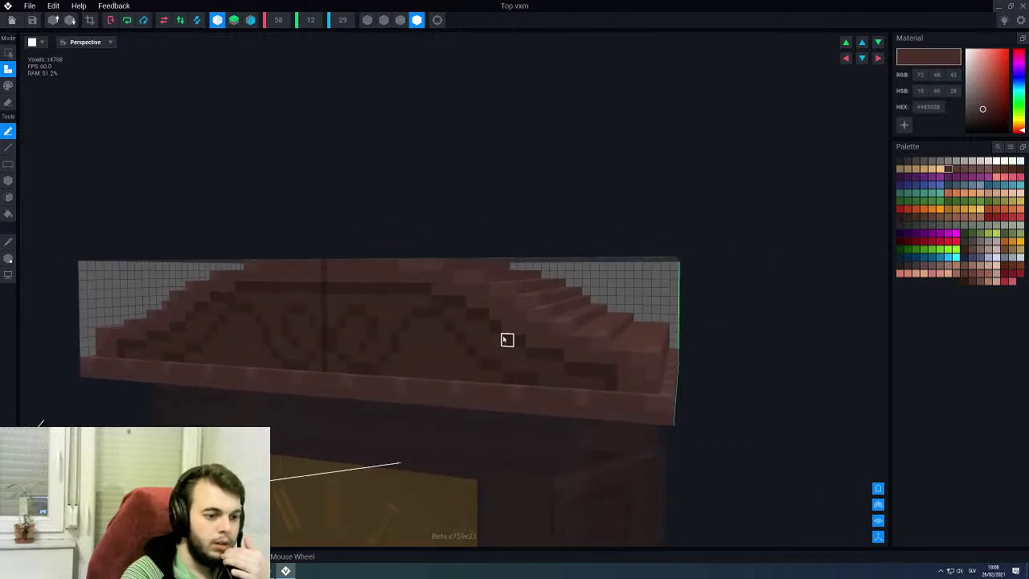
{"action": "left_click", "coordinate": [477, 349], "text": "alt"}
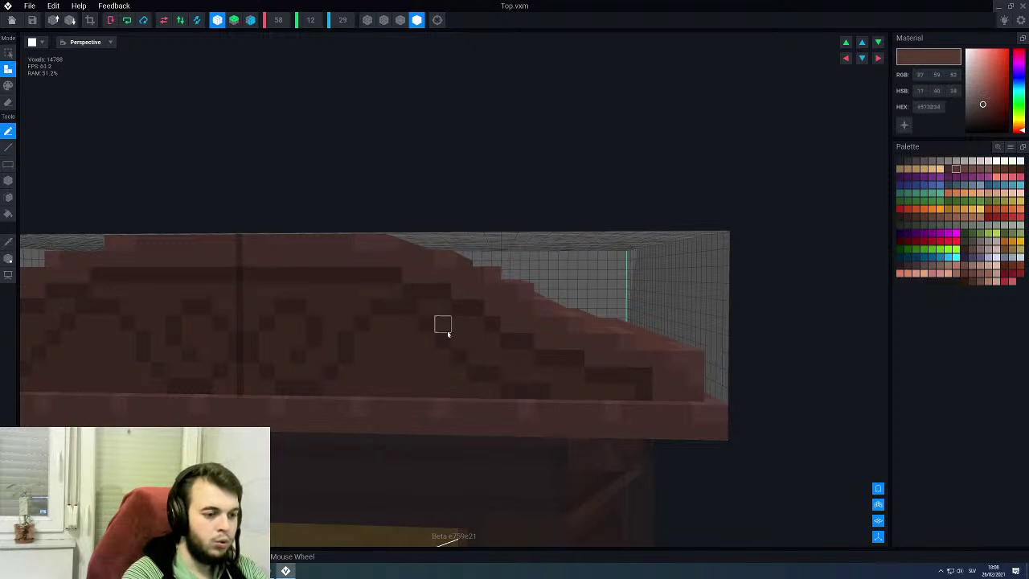
{"action": "left_click", "coordinate": [448, 332]}
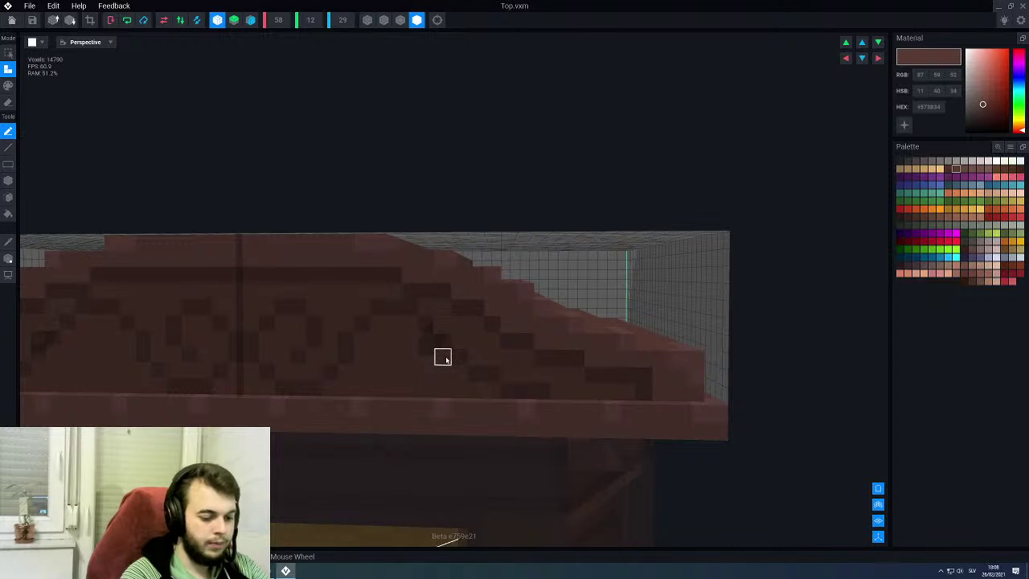
{"action": "key", "text": "ctrl+z"}
Step: Reshape the ornament's mirrored outer curves in Paint mode, using dark brown (#48302B) for the line and the panel's base brown (#573B34) to erase voxels
{"action": "key", "text": "g"}
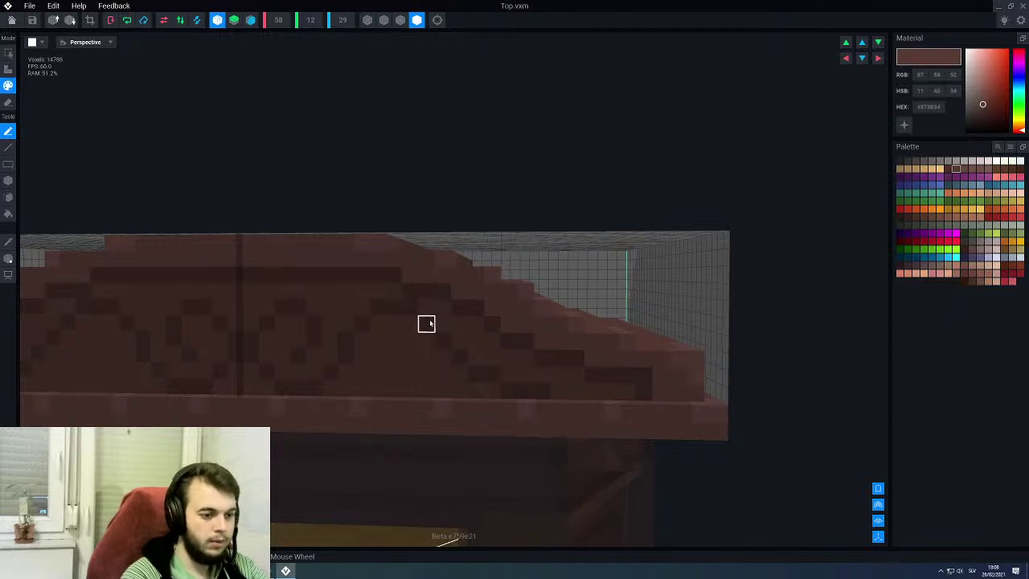
{"action": "left_click", "coordinate": [429, 324], "text": "alt"}
{"action": "left_click", "coordinate": [429, 324]}
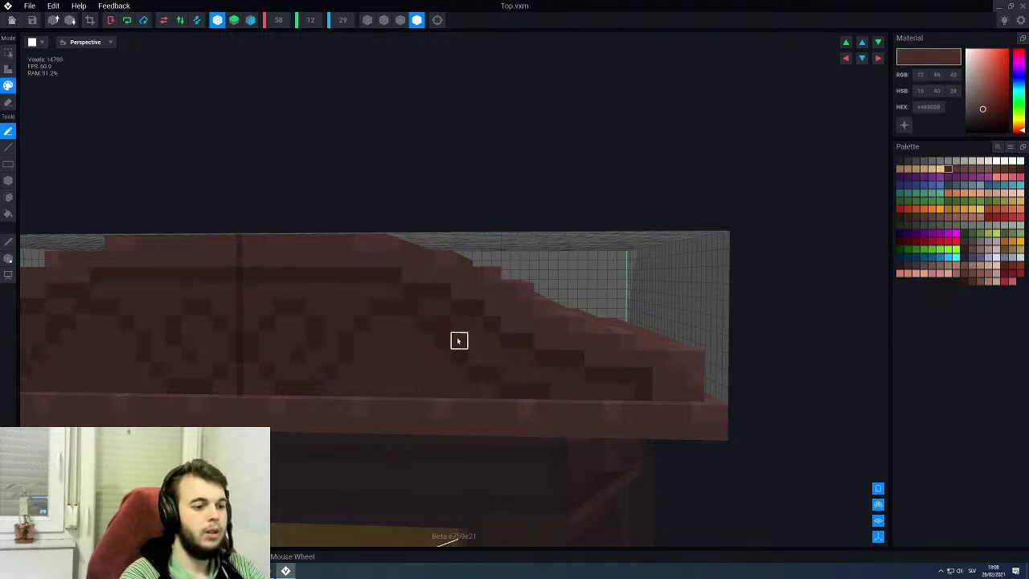
{"action": "left_click", "coordinate": [460, 373], "text": "alt"}
{"action": "left_click", "coordinate": [469, 378], "text": "alt"}
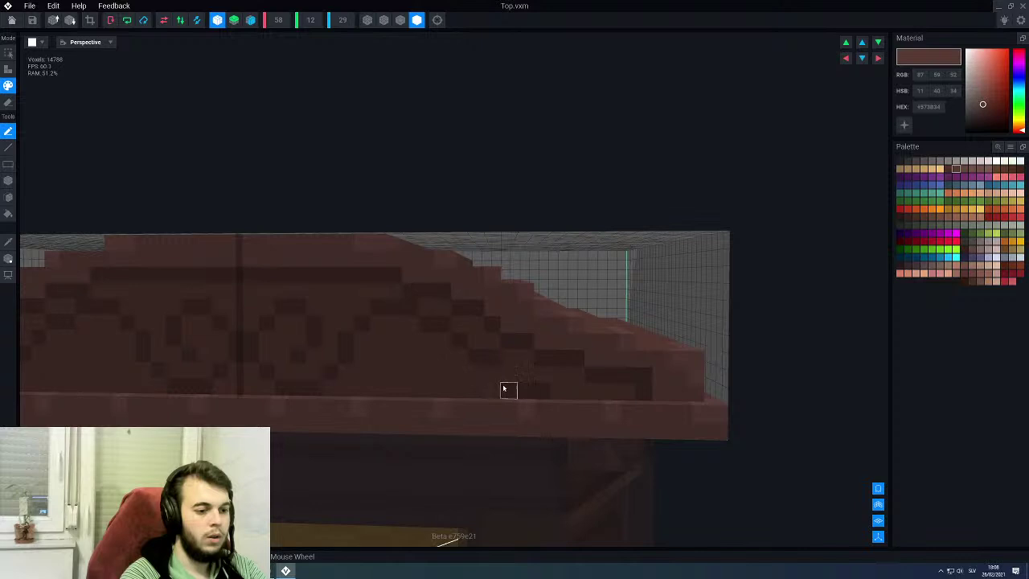
{"action": "left_click", "coordinate": [493, 359]}
{"action": "left_click", "coordinate": [477, 360], "text": "alt"}
{"action": "left_click", "coordinate": [498, 372]}
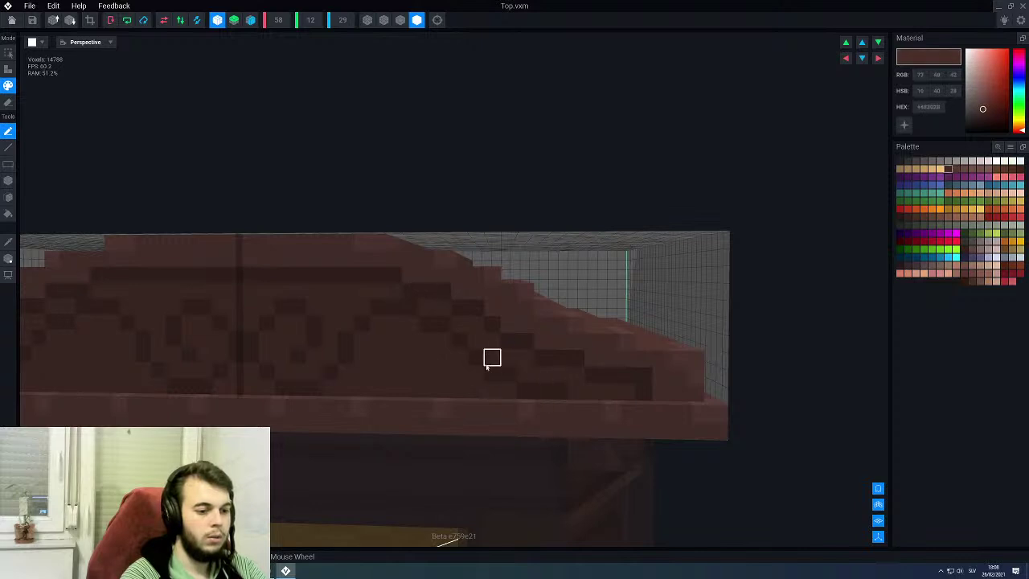
Step: Examine the front panel's scroll ornament from several distances and angles
{"action": "scroll", "coordinate": [458, 364], "scroll_direction": "down", "scroll_amount": 3}
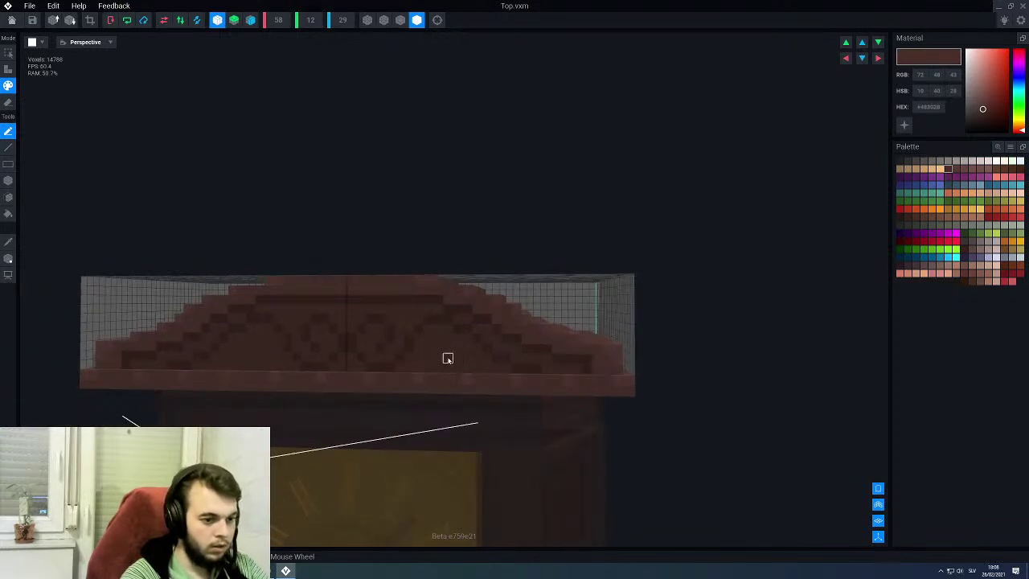
{"action": "right_click_drag", "start_coordinate": [427, 359], "coordinate": [427, 356]}
{"action": "scroll", "coordinate": [434, 347], "scroll_direction": "up", "scroll_amount": 2}
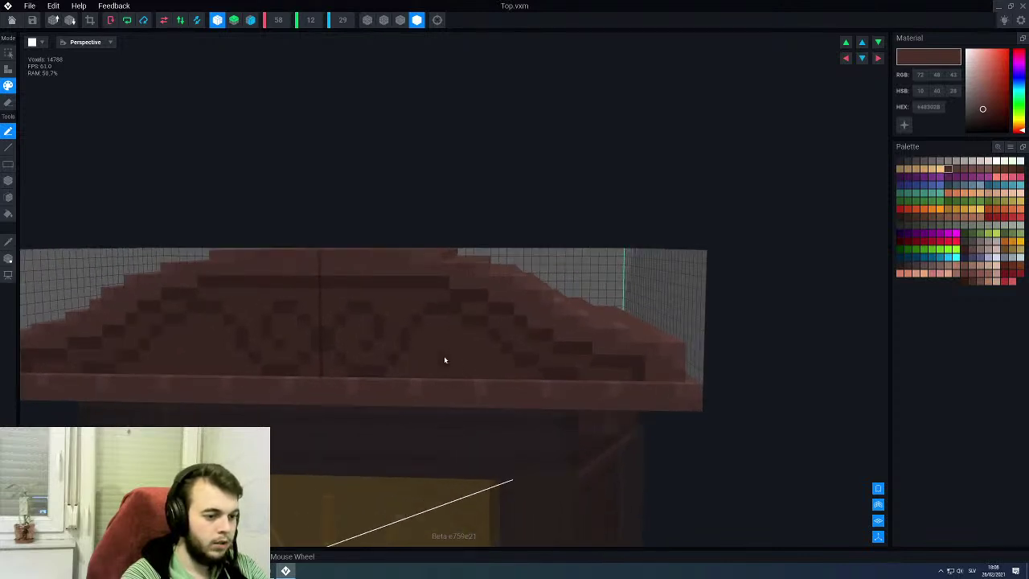
{"action": "right_click_drag", "start_coordinate": [453, 361], "coordinate": [413, 370]}
{"action": "scroll", "coordinate": [413, 365], "scroll_direction": "down", "scroll_amount": 2}
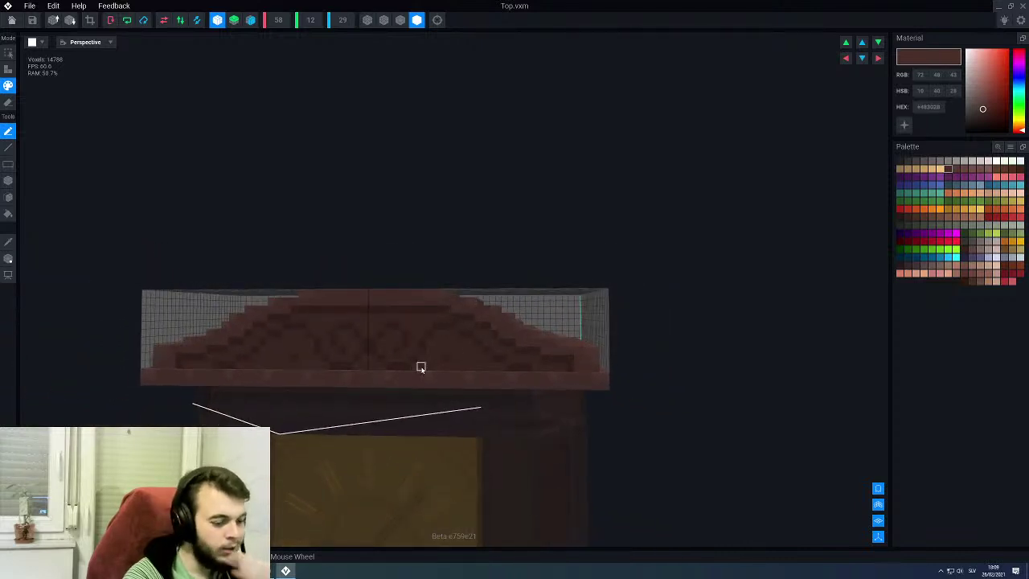
{"action": "scroll", "coordinate": [443, 374], "scroll_direction": "up", "scroll_amount": 3}
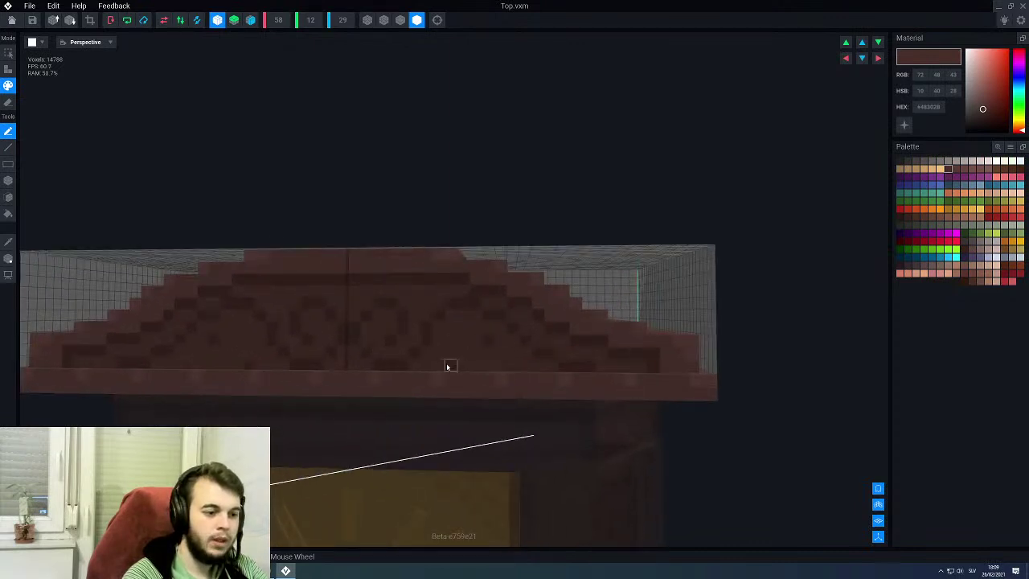
{"action": "scroll", "coordinate": [446, 366], "scroll_direction": "down", "scroll_amount": 3}
{"action": "right_click_drag", "start_coordinate": [415, 407], "coordinate": [418, 382]}
{"action": "scroll", "coordinate": [461, 357], "scroll_direction": "up", "scroll_amount": 3}
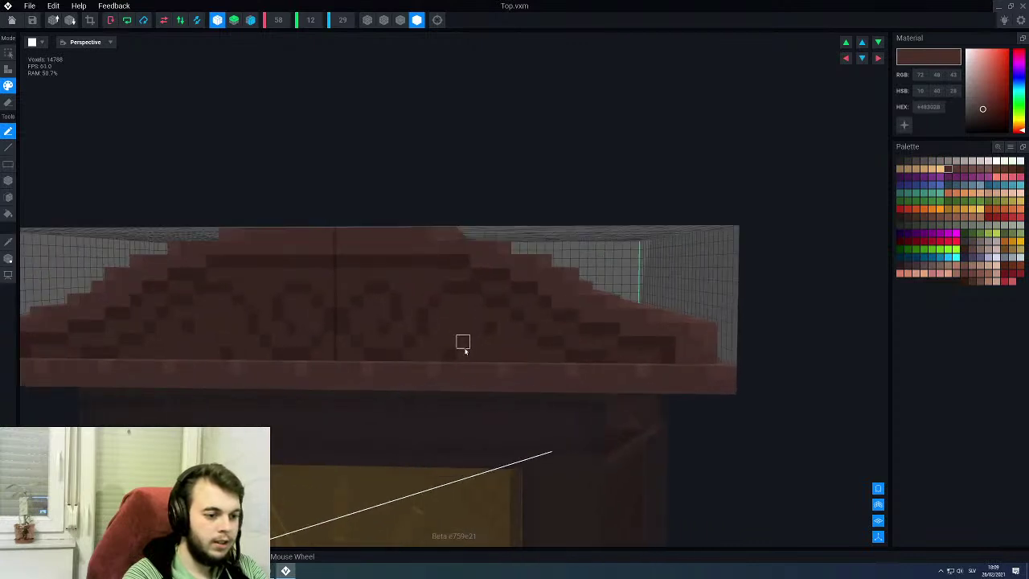
{"action": "scroll", "coordinate": [471, 346], "scroll_direction": "up", "scroll_amount": 2}
{"action": "scroll", "coordinate": [447, 322], "scroll_direction": "down", "scroll_amount": 2}
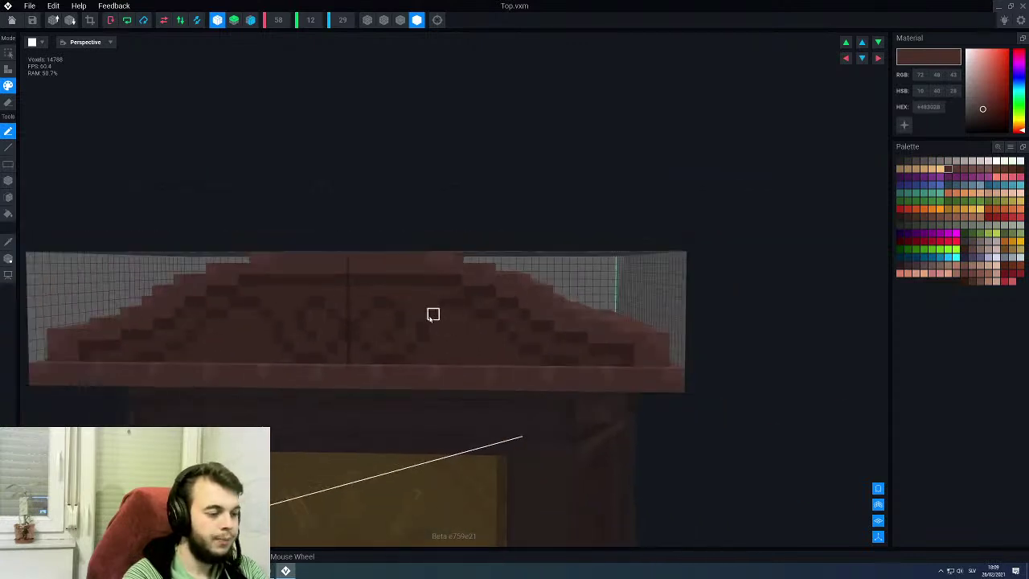
{"action": "scroll", "coordinate": [430, 316], "scroll_direction": "down", "scroll_amount": 3}
{"action": "right_click_drag", "start_coordinate": [428, 313], "coordinate": [441, 329]}
Step: Close the Top.vxm model, saving its changes, and view the reworked ornament on the assembled cabinet
{"action": "left_click", "coordinate": [12, 20]}
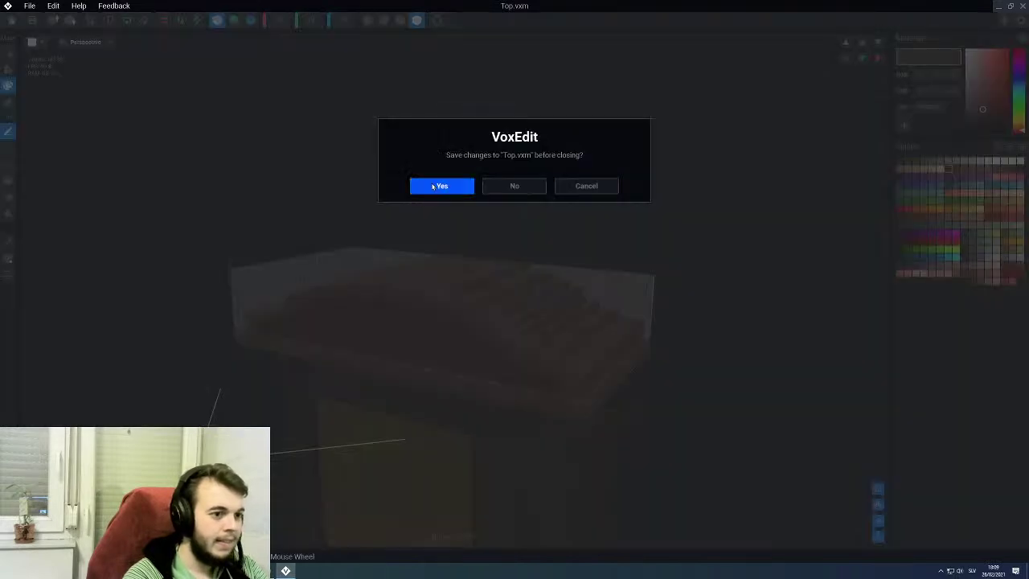
{"action": "left_click", "coordinate": [441, 187]}
{"action": "right_click_drag", "start_coordinate": [486, 241], "coordinate": [481, 243]}
{"action": "scroll", "coordinate": [484, 236], "scroll_direction": "down", "scroll_amount": 3}
{"action": "mouse_move", "coordinate": [494, 191]}
{"action": "right_mouse_down"}
{"action": "mouse_move", "coordinate": [481, 191]}
{"action": "mouse_move", "coordinate": [513, 192]}
{"action": "right_mouse_up"}
{"action": "right_click_drag", "start_coordinate": [484, 242], "coordinate": [430, 213]}
Step: Select the cabinet's Body piece, open its model for editing and bring the front frame into close view
{"action": "left_click", "coordinate": [440, 215]}
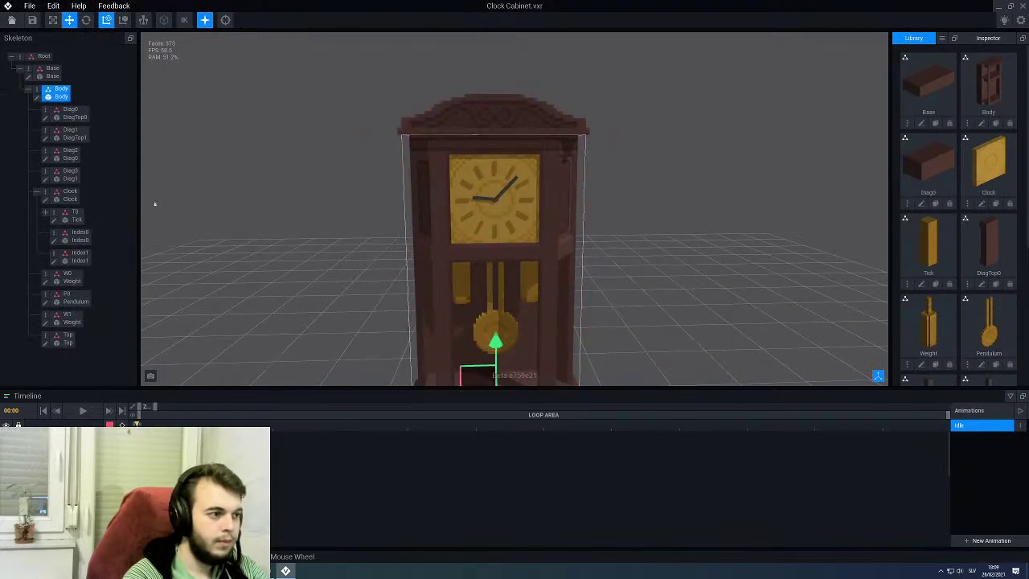
{"action": "left_click", "coordinate": [37, 97]}
{"action": "right_click_drag", "start_coordinate": [413, 263], "coordinate": [409, 260]}
{"action": "scroll", "coordinate": [523, 267], "scroll_direction": "up", "scroll_amount": 6}
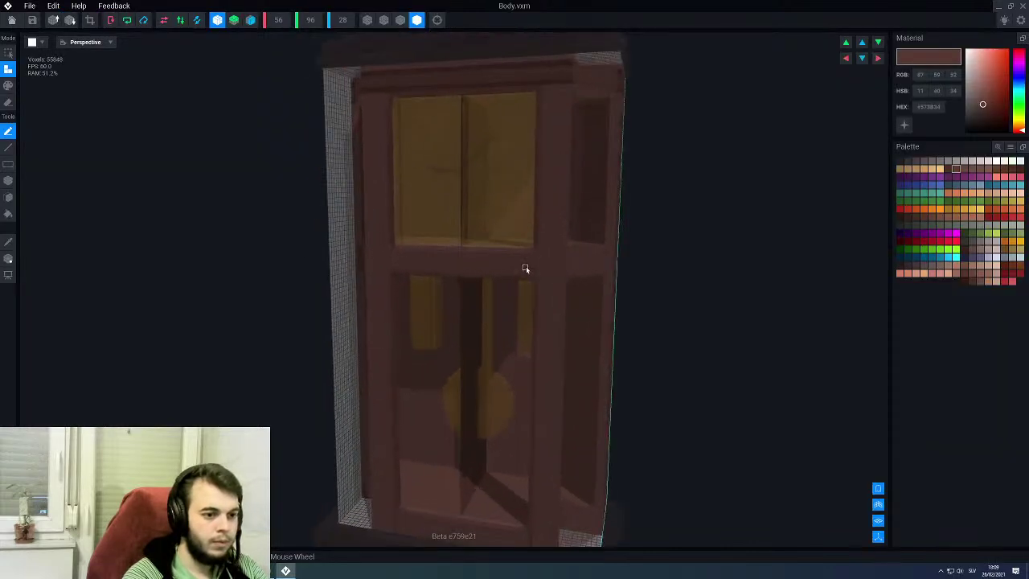
{"action": "scroll", "coordinate": [507, 271], "scroll_direction": "up", "scroll_amount": 2}
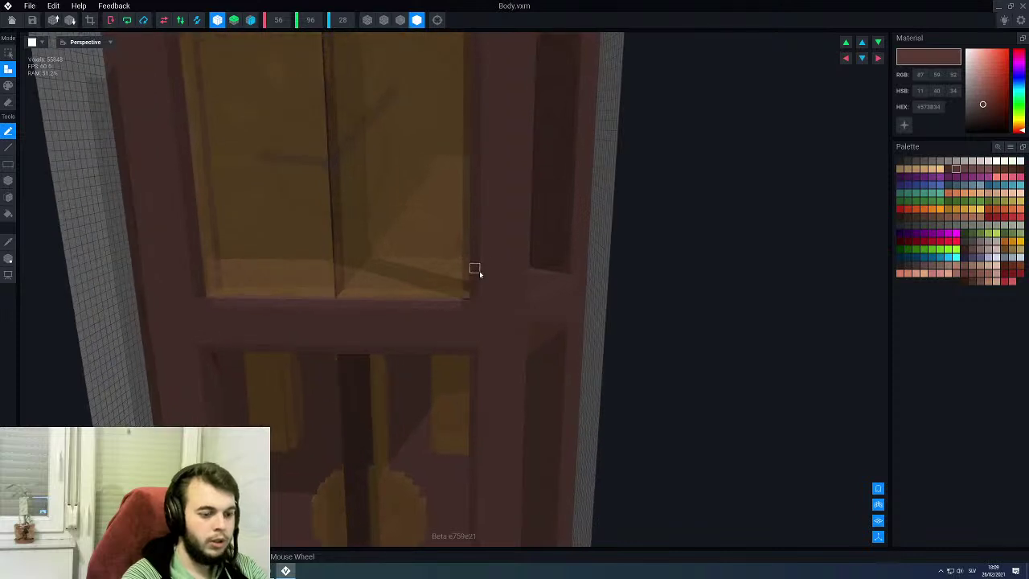
Step: Turn off X symmetry and paint staggered vertical dashes in brown (#573B34) with the Line tool on the right front post beside the clock face
{"action": "key", "text": "p"}
{"action": "key", "text": "l"}
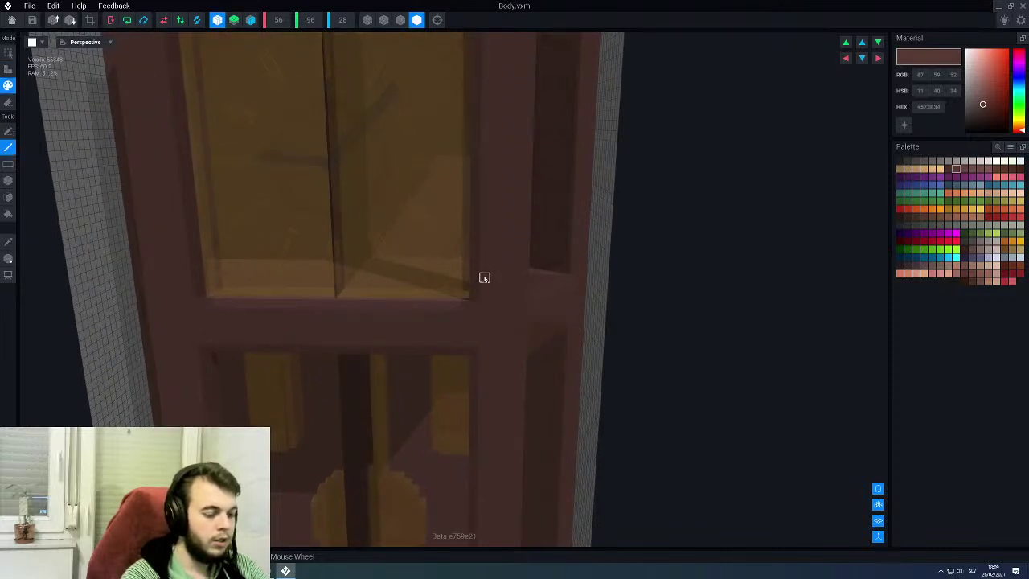
{"action": "scroll", "coordinate": [452, 177], "scroll_direction": "down", "scroll_amount": 4}
{"action": "scroll", "coordinate": [455, 179], "scroll_direction": "up", "scroll_amount": 3}
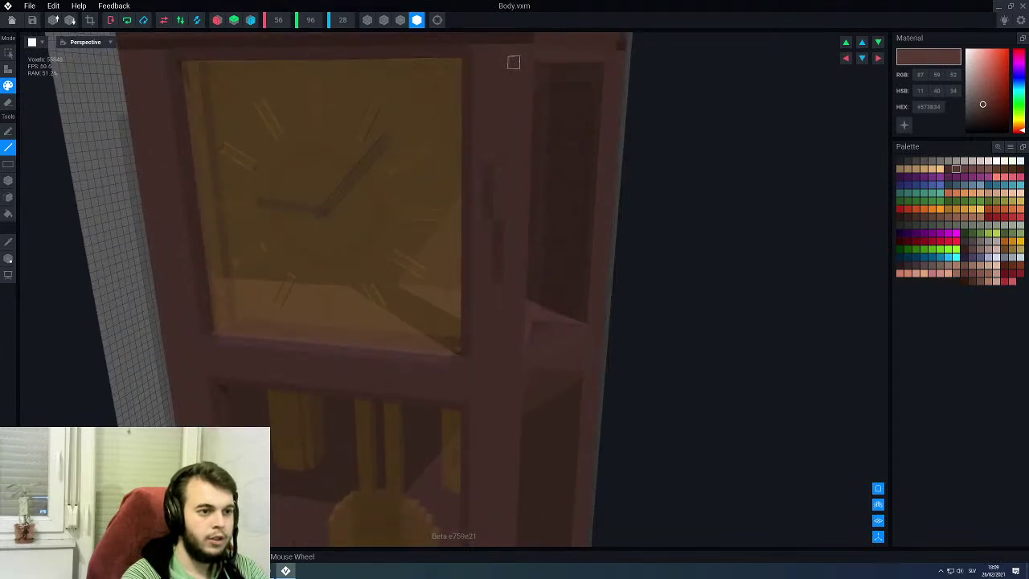
{"action": "middle_click_drag", "start_coordinate": [515, 64], "coordinate": [493, 153]}
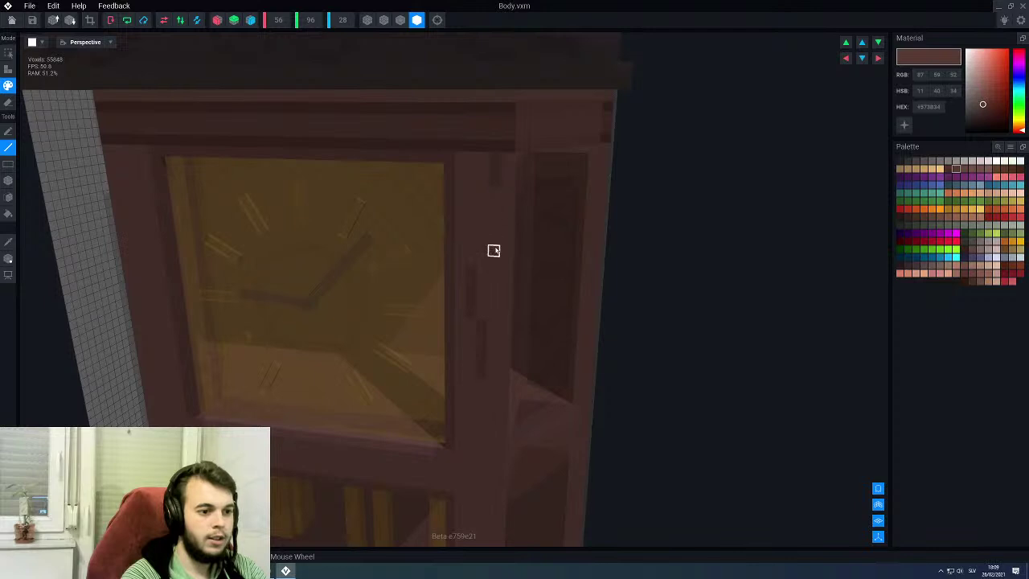
Step: Continue the staggered brown (#573B34) dashes down the right front post beside the pendulum opening to the base
{"action": "middle_click_drag", "start_coordinate": [458, 301], "coordinate": [481, 277]}
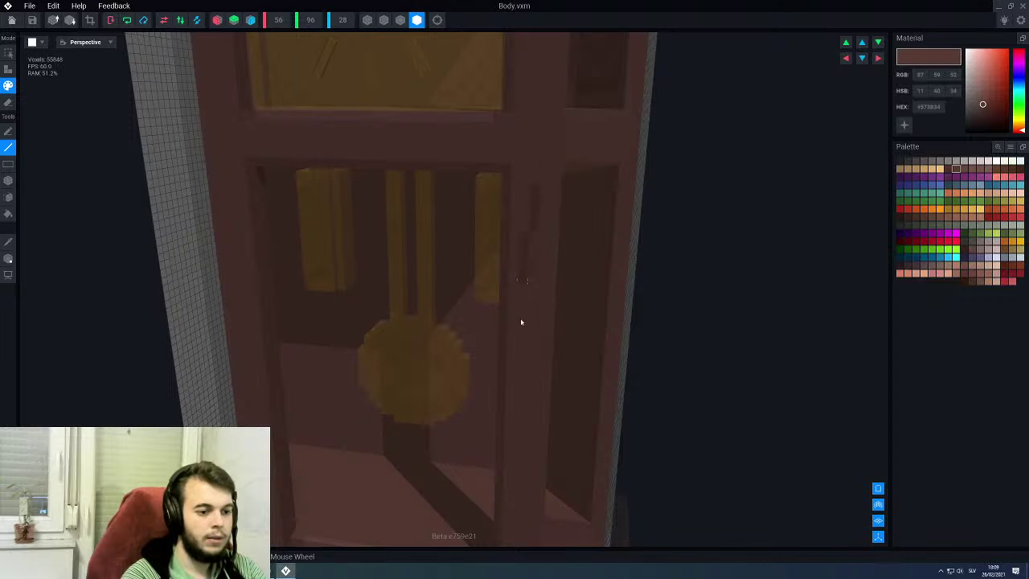
{"action": "right_click_drag", "start_coordinate": [526, 288], "coordinate": [522, 391]}
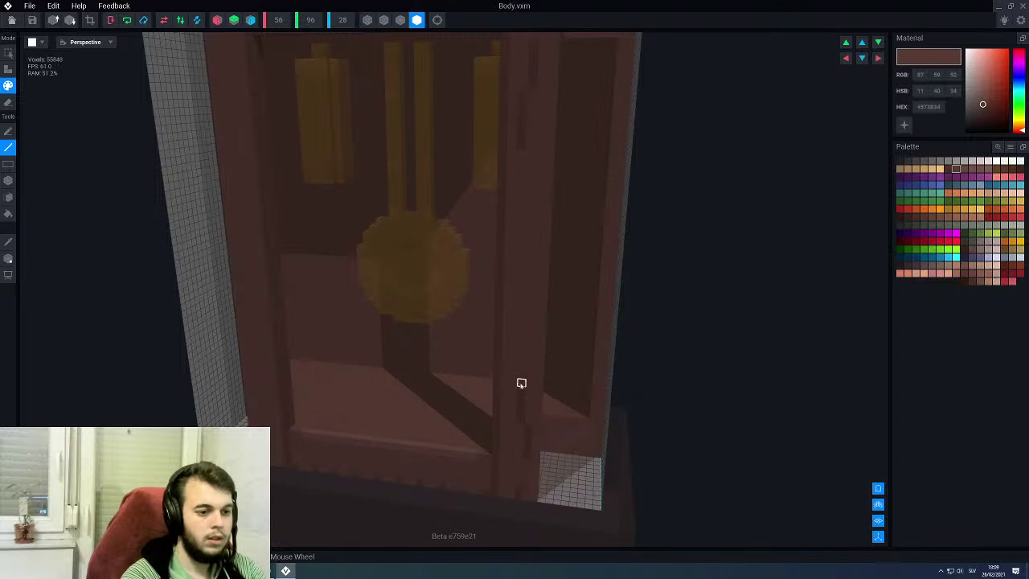
{"action": "right_click_drag", "start_coordinate": [522, 389], "coordinate": [517, 371]}
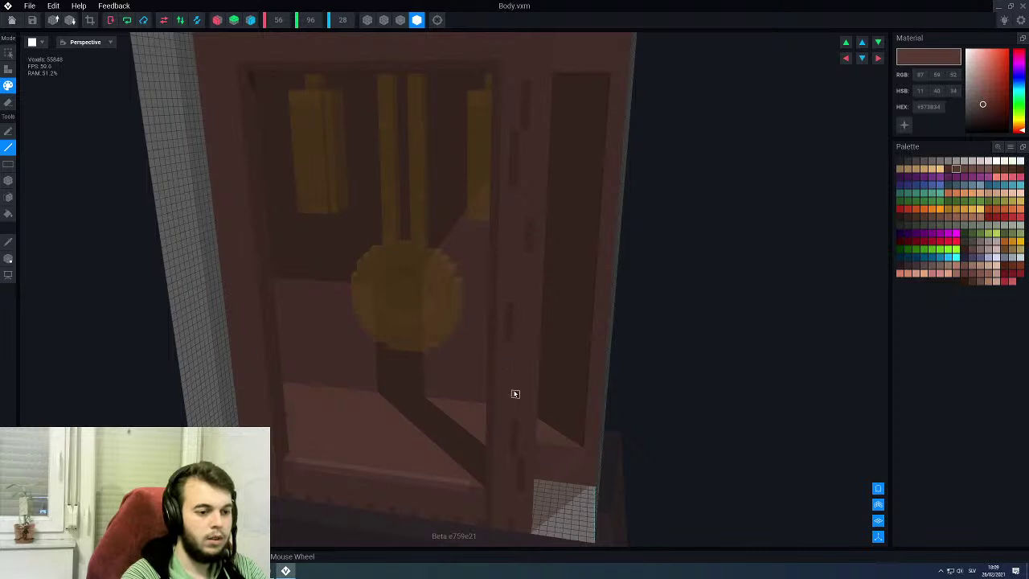
{"action": "scroll", "coordinate": [519, 298], "scroll_direction": "up", "scroll_amount": 4}
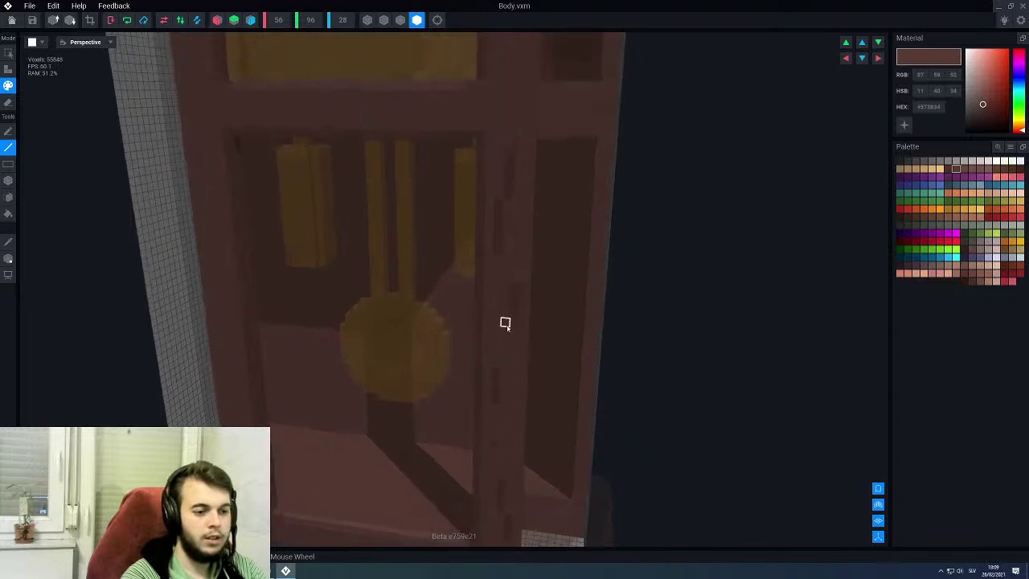
{"action": "right_click_drag", "start_coordinate": [498, 261], "coordinate": [480, 238]}
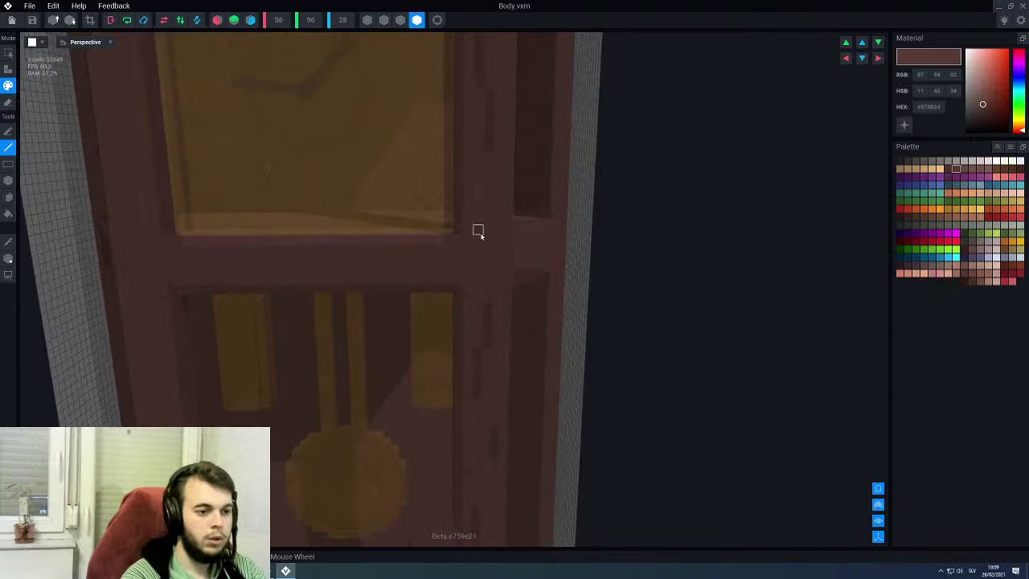
Step: Paint a square outline in brown (#573B34) where the right front post meets the middle crossbar
{"action": "scroll", "coordinate": [487, 209], "scroll_direction": "down", "scroll_amount": 6}
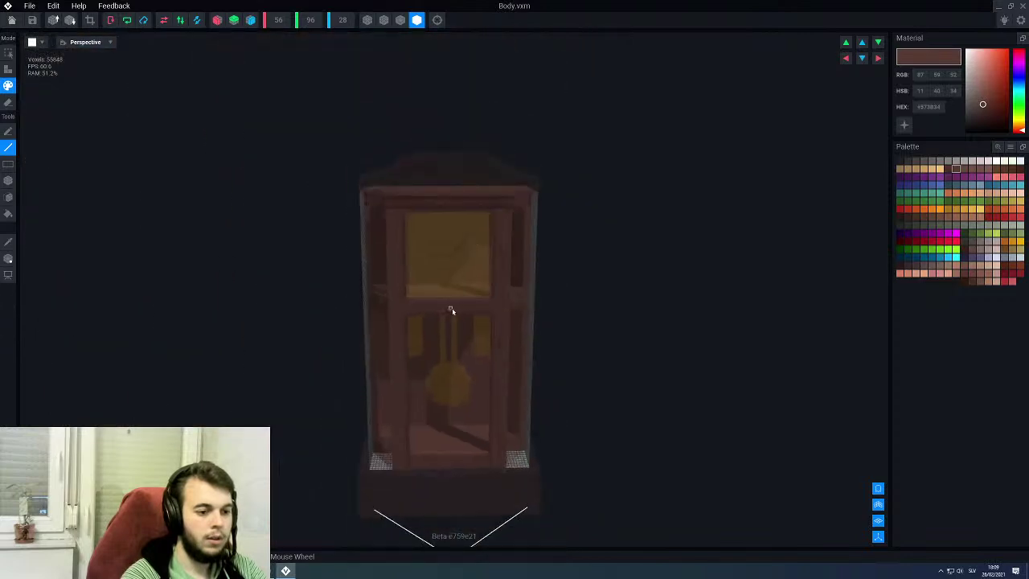
{"action": "scroll", "coordinate": [441, 308], "scroll_direction": "up", "scroll_amount": 5}
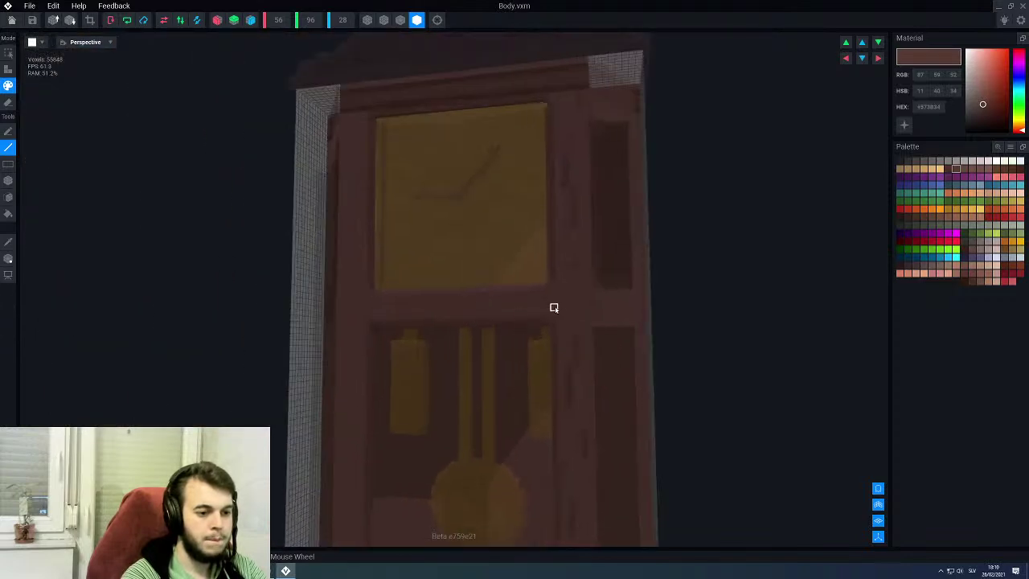
{"action": "scroll", "coordinate": [568, 307], "scroll_direction": "up", "scroll_amount": 5}
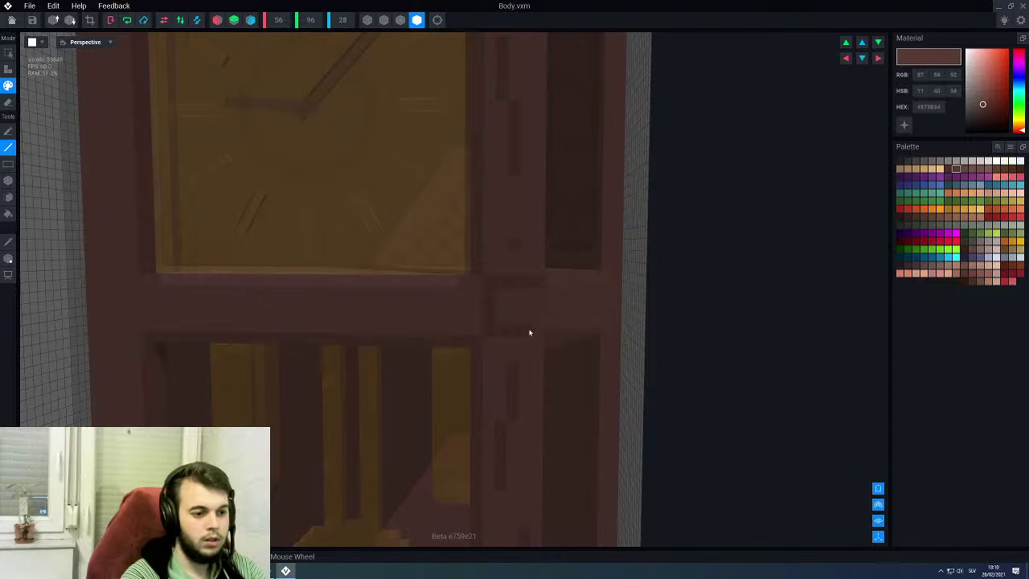
{"action": "scroll", "coordinate": [530, 305], "scroll_direction": "down", "scroll_amount": 3}
{"action": "right_click_drag", "start_coordinate": [529, 306], "coordinate": [514, 311]}
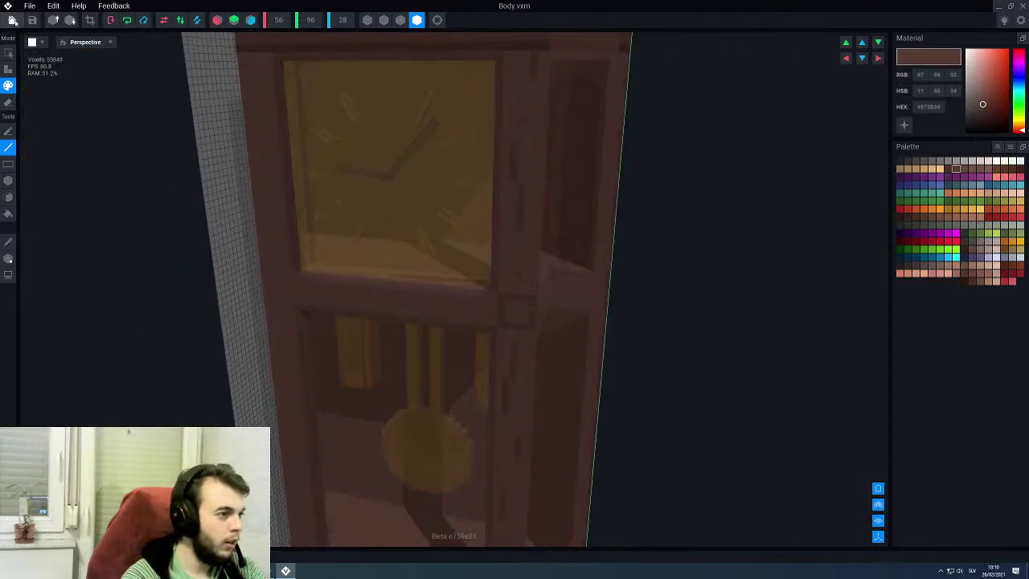
Step: Close the Body.vxm model, saving its changes, and inspect the decorated post on the assembled cabinet
{"action": "left_click", "coordinate": [12, 21]}
{"action": "left_click", "coordinate": [451, 190]}
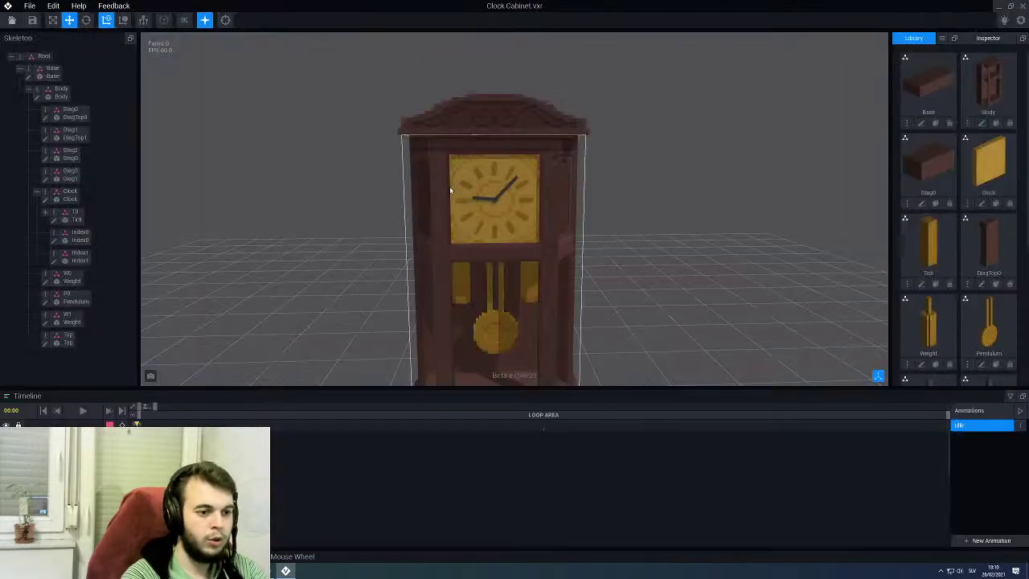
{"action": "right_click_drag", "start_coordinate": [515, 235], "coordinate": [523, 271]}
{"action": "scroll", "coordinate": [524, 252], "scroll_direction": "up", "scroll_amount": 5}
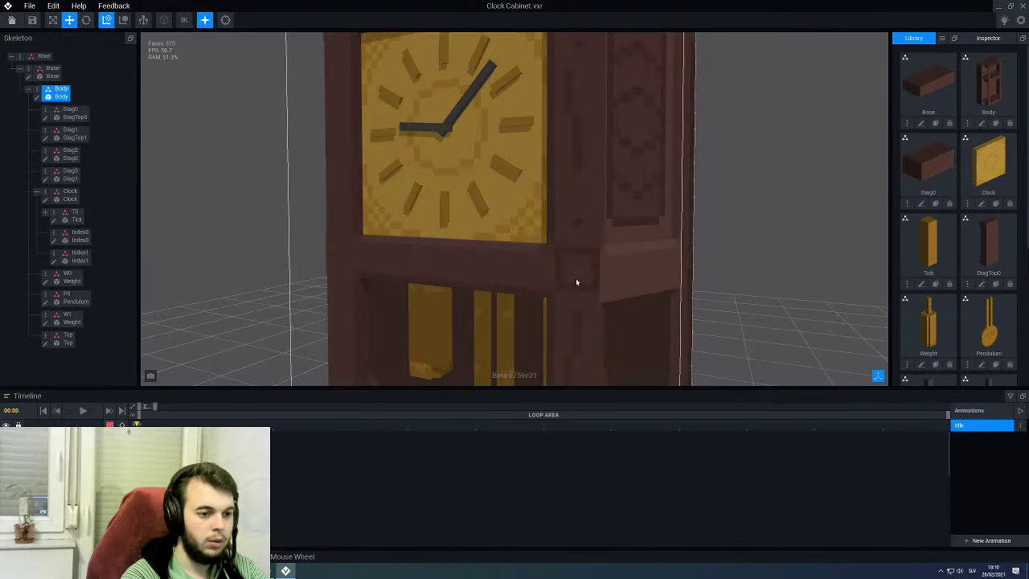
Step: Select the DiagTop0 side panel, open its model for editing and bring its lower block into view
{"action": "left_click", "coordinate": [620, 283]}
{"action": "left_click", "coordinate": [46, 118]}
{"action": "right_click_drag", "start_coordinate": [398, 234], "coordinate": [386, 262]}
{"action": "middle_click_drag", "start_coordinate": [250, 415], "coordinate": [310, 347]}
{"action": "right_click_drag", "start_coordinate": [311, 346], "coordinate": [362, 346]}
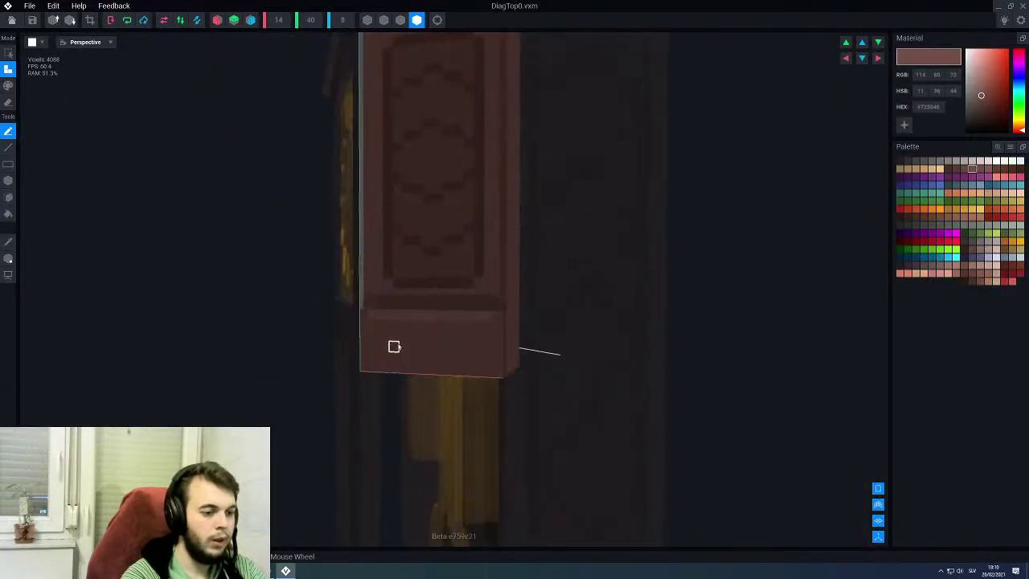
{"action": "scroll", "coordinate": [416, 348], "scroll_direction": "up", "scroll_amount": 2}
Step: Paint a darker brown (#573B34) strip along the bottom edge of the block below the carved side panel
{"action": "left_click", "coordinate": [412, 359], "text": "alt"}
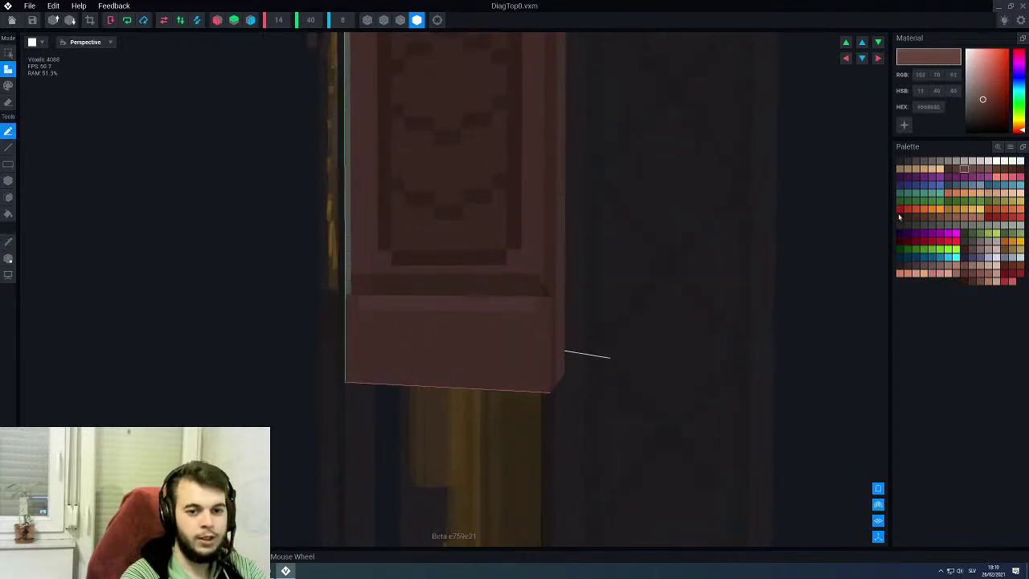
{"action": "left_click", "coordinate": [955, 169]}
{"action": "key", "text": "p"}
{"action": "key", "text": "l"}
{"action": "right_click_drag", "start_coordinate": [382, 402], "coordinate": [409, 359]}
{"action": "key", "text": "f"}
{"action": "left_click", "coordinate": [416, 408]}
{"action": "middle_click_drag", "start_coordinate": [413, 375], "coordinate": [427, 388]}
{"action": "right_click_drag", "start_coordinate": [427, 388], "coordinate": [424, 385]}
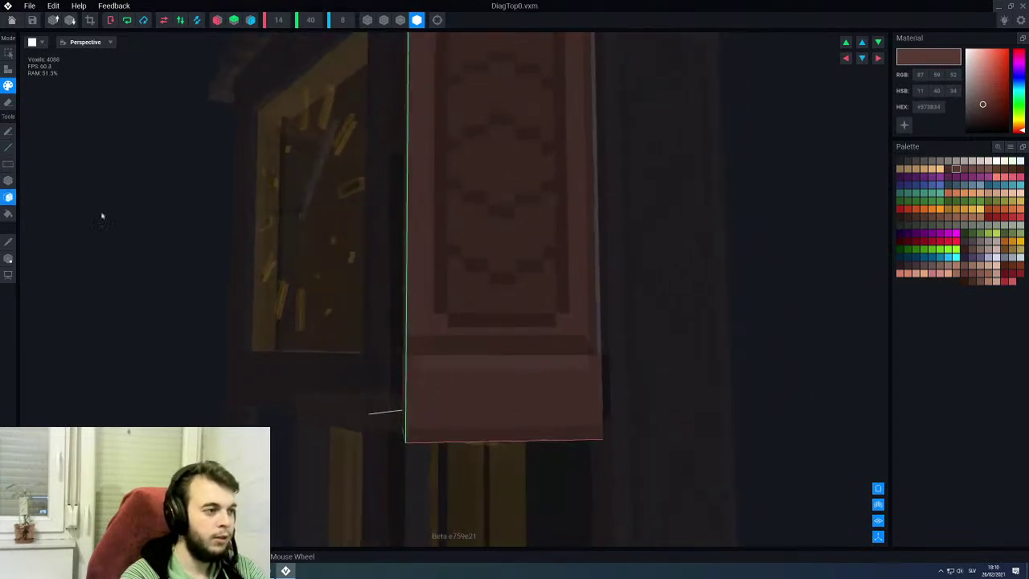
Step: Close the DiagTop0.vxm model, saving its changes, and view the side panel on the assembled cabinet
{"action": "left_click", "coordinate": [12, 21]}
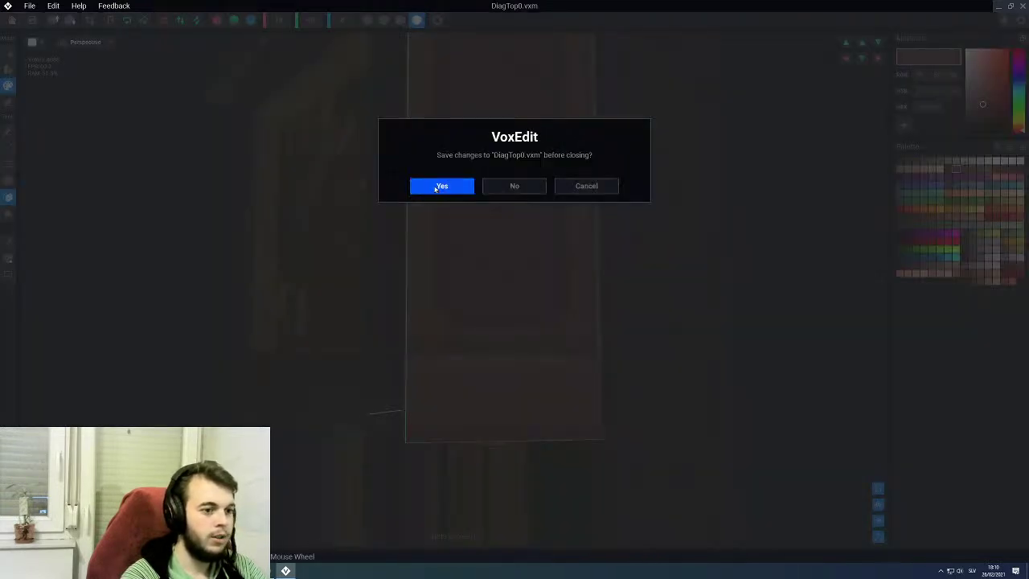
{"action": "left_click", "coordinate": [441, 186]}
{"action": "right_click_drag", "start_coordinate": [496, 253], "coordinate": [516, 261]}
{"action": "scroll", "coordinate": [500, 259], "scroll_direction": "down", "scroll_amount": 3}
Step: Select the DiagTop1 side panel, open its model for editing and bring its lower block into view
{"action": "left_click", "coordinate": [310, 241]}
{"action": "right_click_drag", "start_coordinate": [431, 319], "coordinate": [259, 280]}
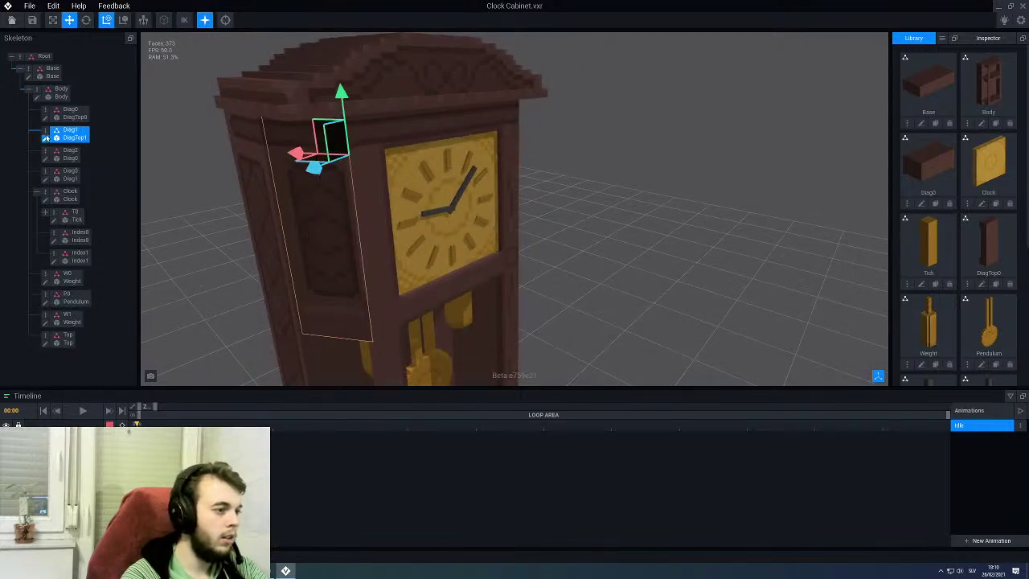
{"action": "left_click", "coordinate": [46, 139]}
{"action": "right_click_drag", "start_coordinate": [431, 236], "coordinate": [426, 236]}
{"action": "right_click_drag", "start_coordinate": [445, 414], "coordinate": [463, 349]}
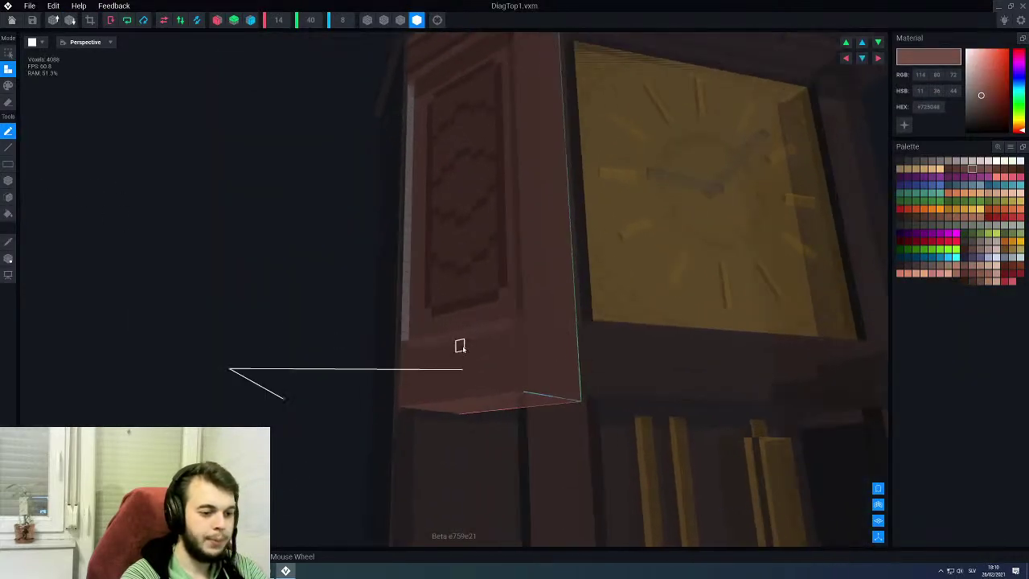
Step: Paint a darker brown (#573B34) strip along the bottom edge of the block below DiagTop1's carved panel
{"action": "left_click", "coordinate": [478, 379], "text": "alt"}
{"action": "left_click", "coordinate": [956, 170]}
{"action": "key", "text": "g"}
{"action": "key", "text": "f"}
{"action": "right_click_drag", "start_coordinate": [496, 362], "coordinate": [460, 375]}
{"action": "left_click", "coordinate": [440, 423]}
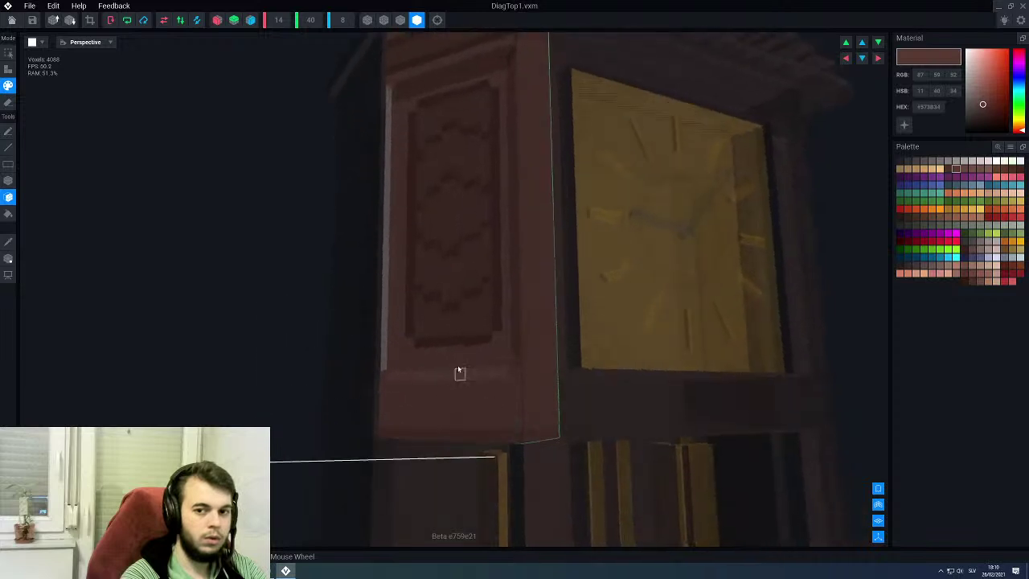
{"action": "scroll", "coordinate": [428, 304], "scroll_direction": "down", "scroll_amount": 2}
Step: Close the DiagTop1.vxm model, saving its changes, and open the Body model for editing
{"action": "left_click", "coordinate": [12, 21]}
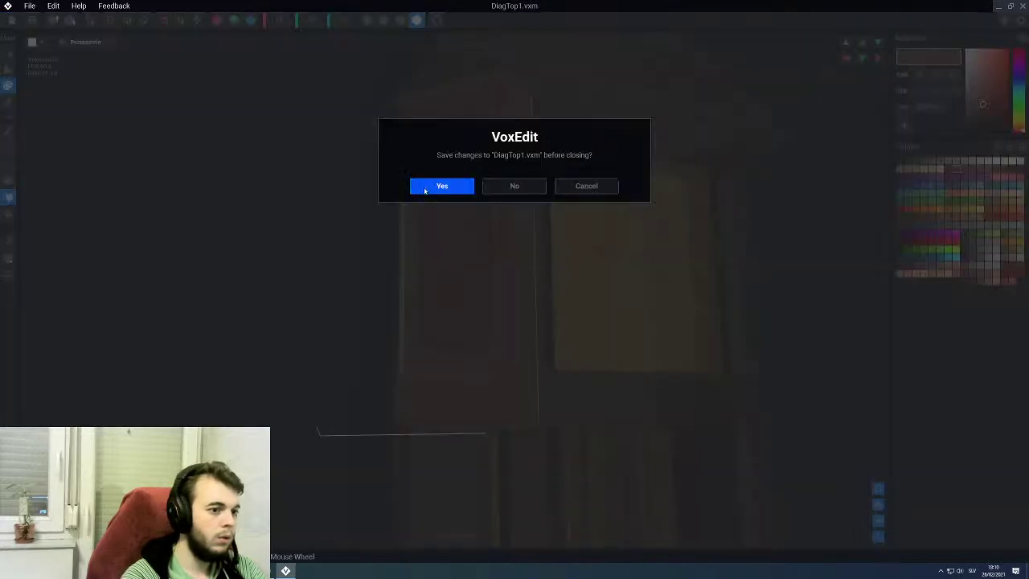
{"action": "key", "text": "Return"}
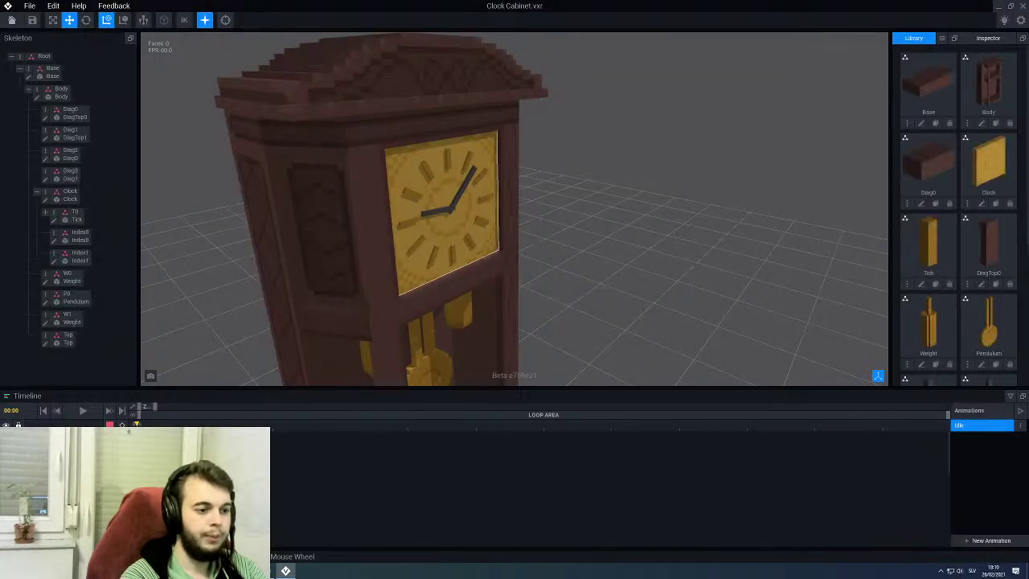
{"action": "left_click", "coordinate": [519, 264]}
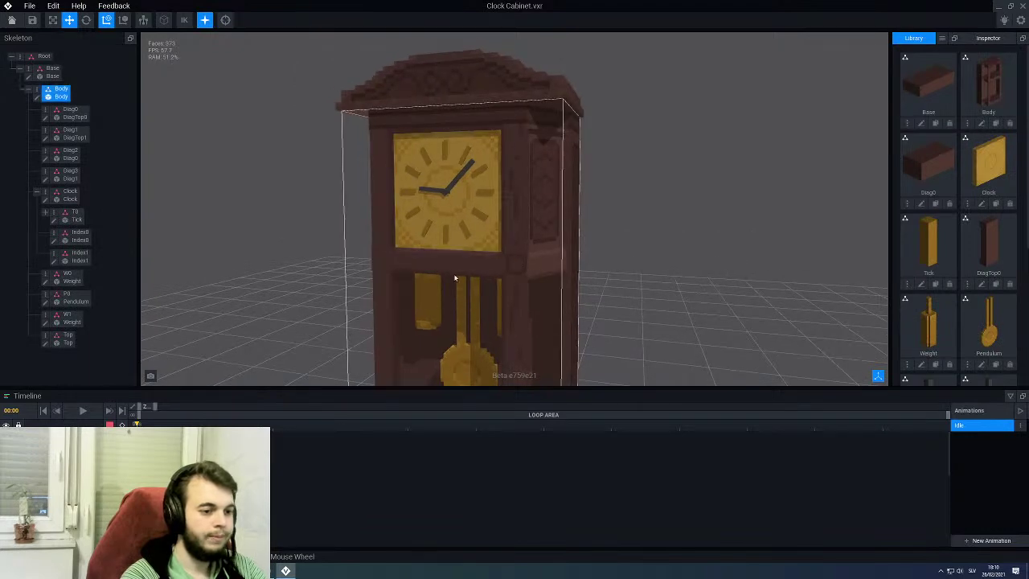
{"action": "left_click", "coordinate": [36, 97]}
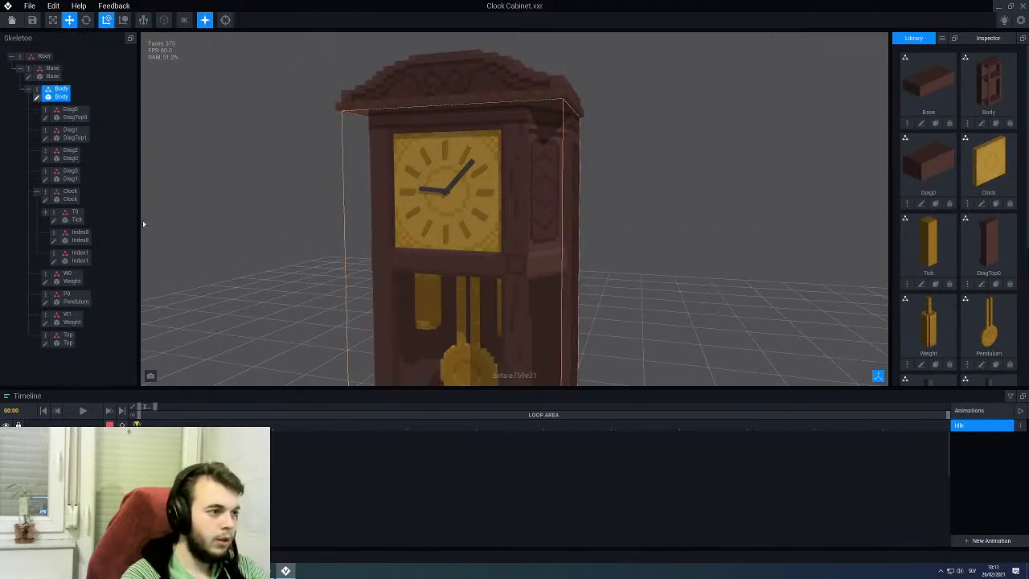
{"action": "mouse_move", "coordinate": [411, 270]}
{"action": "right_mouse_down"}
{"action": "mouse_move", "coordinate": [482, 259]}
{"action": "mouse_move", "coordinate": [431, 208]}
{"action": "right_mouse_up"}
{"action": "scroll", "coordinate": [431, 209], "scroll_direction": "up", "scroll_amount": 2}
{"action": "scroll", "coordinate": [431, 208], "scroll_direction": "up", "scroll_amount": 2}
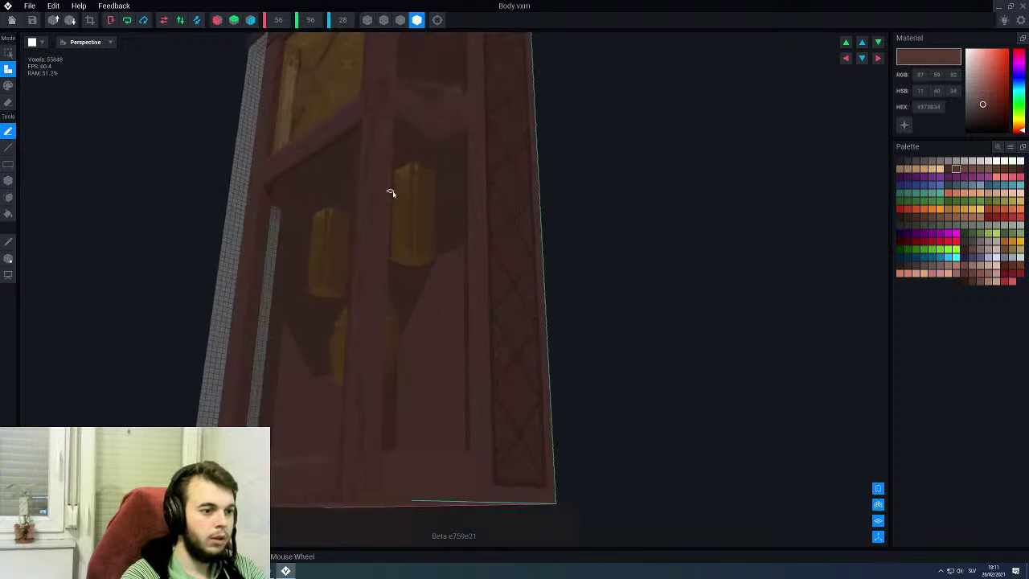
Step: Paint over the square outline where the right front post meets the middle crossbar, using the crossbar's own lighter brown
{"action": "middle_click_drag", "start_coordinate": [395, 193], "coordinate": [441, 314]}
{"action": "scroll", "coordinate": [435, 351], "scroll_direction": "up", "scroll_amount": 2}
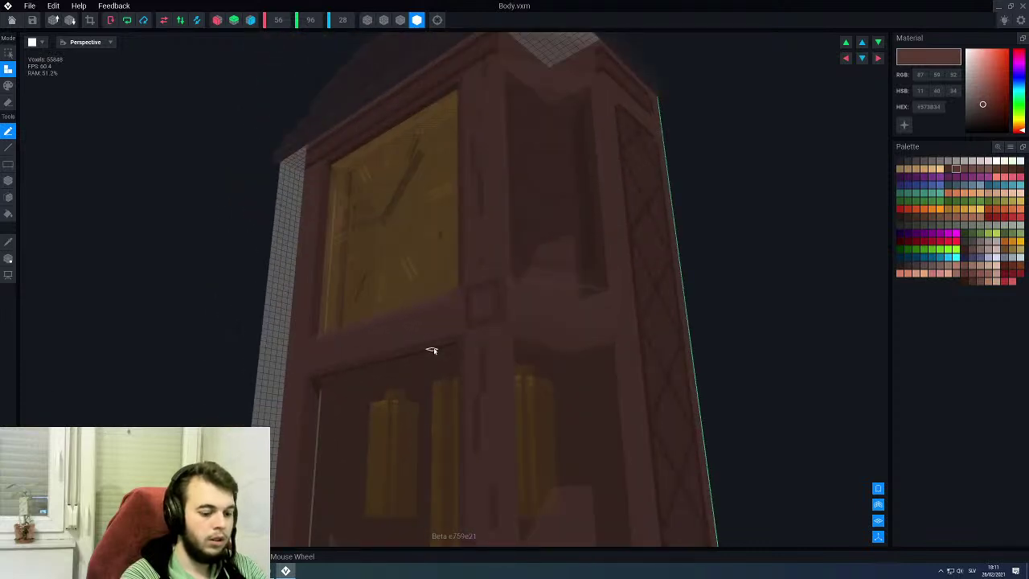
{"action": "key", "text": "i"}
{"action": "left_click", "coordinate": [436, 348]}
{"action": "key", "text": "p"}
{"action": "key", "text": "f"}
{"action": "right_click_drag", "start_coordinate": [432, 355], "coordinate": [428, 335]}
{"action": "scroll", "coordinate": [450, 338], "scroll_direction": "up", "scroll_amount": 5}
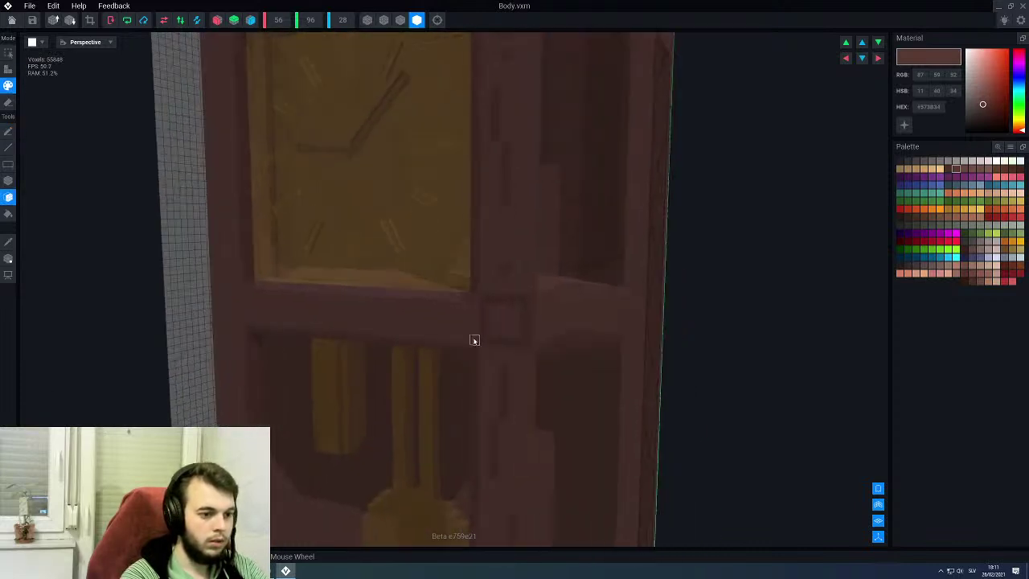
{"action": "left_click", "coordinate": [471, 327], "text": "alt"}
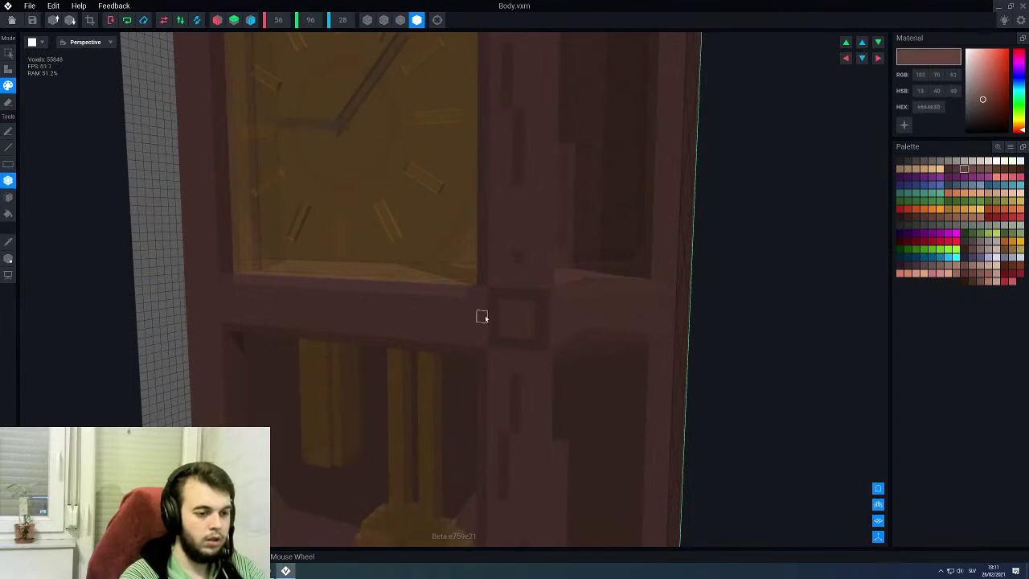
Step: Sample the post's darker brown (#573B34) and paint small wood-grain marks with the Line tool along the middle crossbar and its right post junction
{"action": "left_click", "coordinate": [515, 382], "text": "alt"}
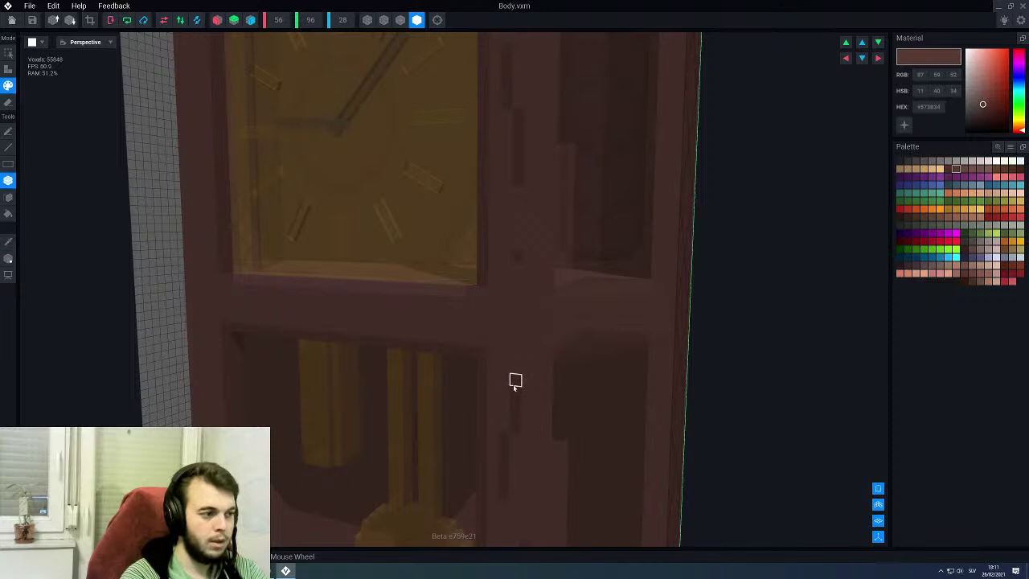
{"action": "key", "text": "l"}
{"action": "right_click_drag", "start_coordinate": [473, 329], "coordinate": [498, 324]}
{"action": "scroll", "coordinate": [486, 338], "scroll_direction": "up", "scroll_amount": 3}
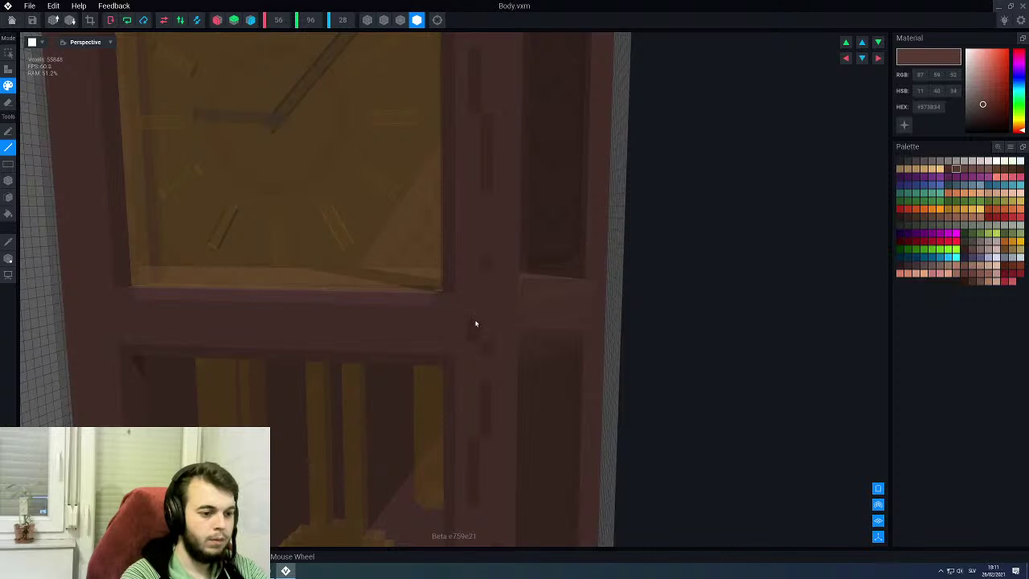
{"action": "scroll", "coordinate": [449, 324], "scroll_direction": "up", "scroll_amount": 2}
{"action": "left_click", "coordinate": [380, 303]}
{"action": "right_click_drag", "start_coordinate": [374, 303], "coordinate": [301, 308]}
{"action": "left_click", "coordinate": [425, 332]}
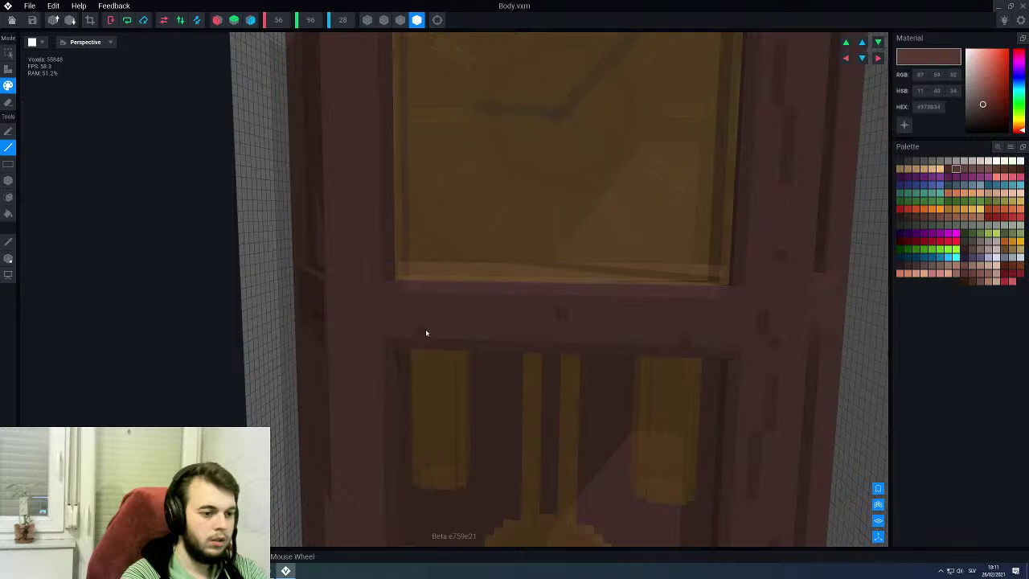
Step: Paint short vertical wood-grain dashes in brown (#573B34) down the full length of the left front post
{"action": "scroll", "coordinate": [376, 298], "scroll_direction": "down", "scroll_amount": 3}
{"action": "right_click_drag", "start_coordinate": [400, 278], "coordinate": [386, 182]}
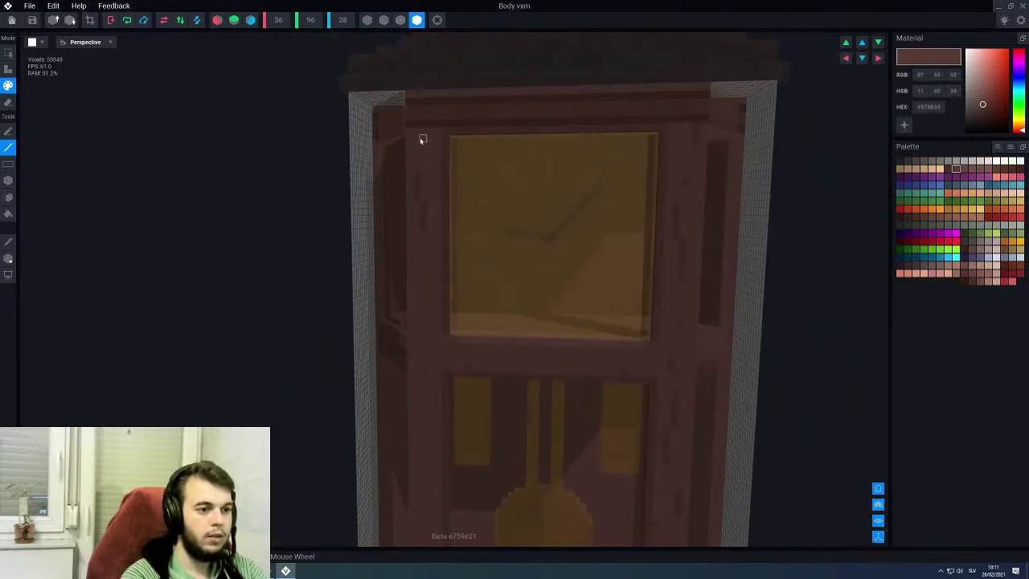
{"action": "middle_click_drag", "start_coordinate": [404, 253], "coordinate": [433, 197]}
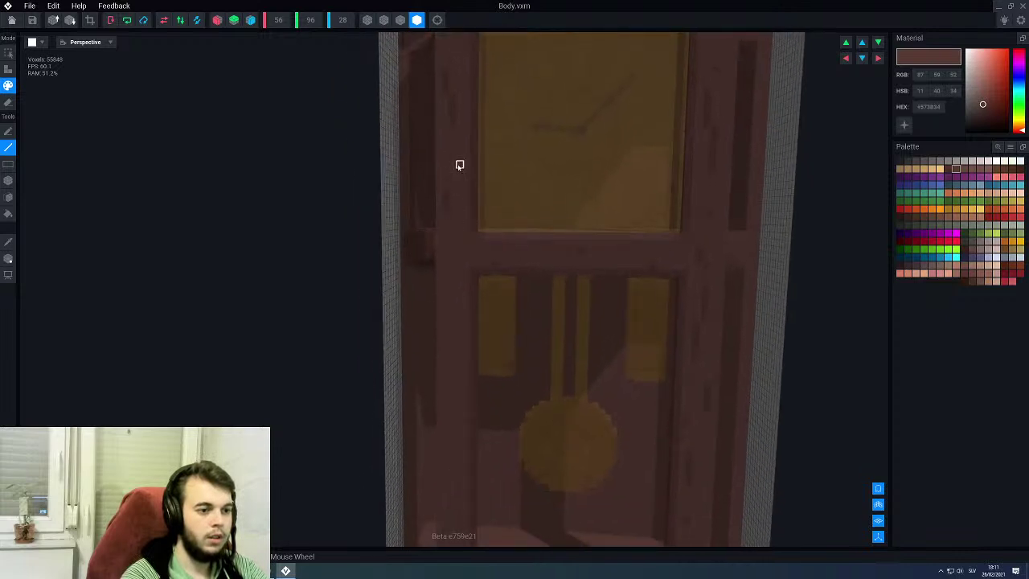
{"action": "middle_click_drag", "start_coordinate": [420, 412], "coordinate": [436, 308]}
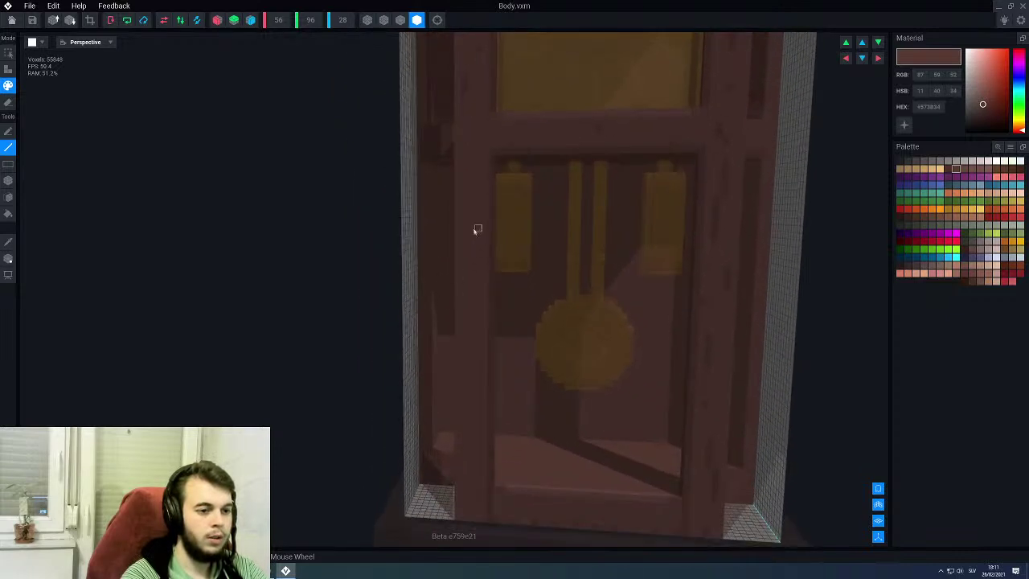
{"action": "right_click_drag", "start_coordinate": [435, 399], "coordinate": [448, 390]}
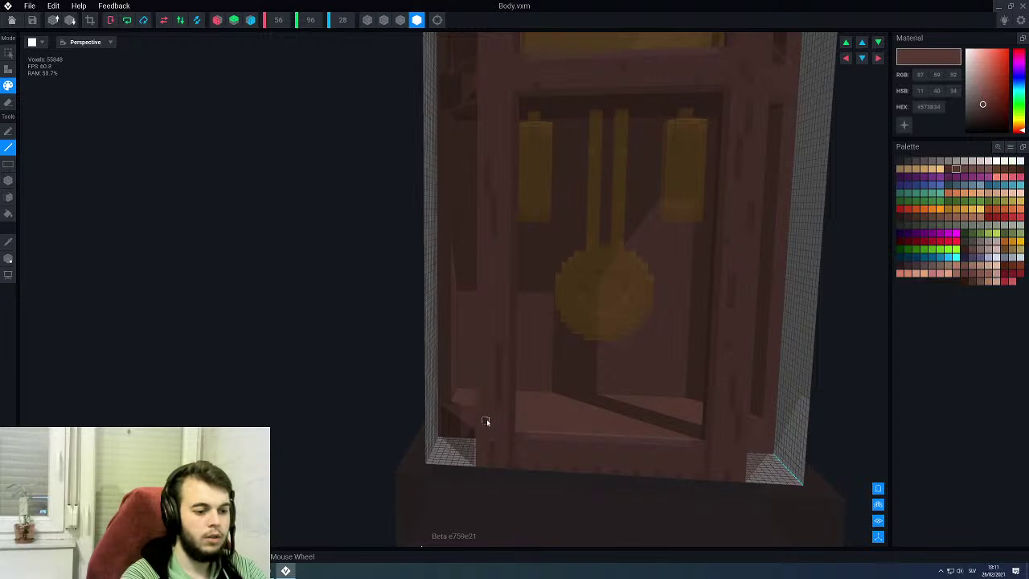
{"action": "right_click_drag", "start_coordinate": [492, 303], "coordinate": [480, 342]}
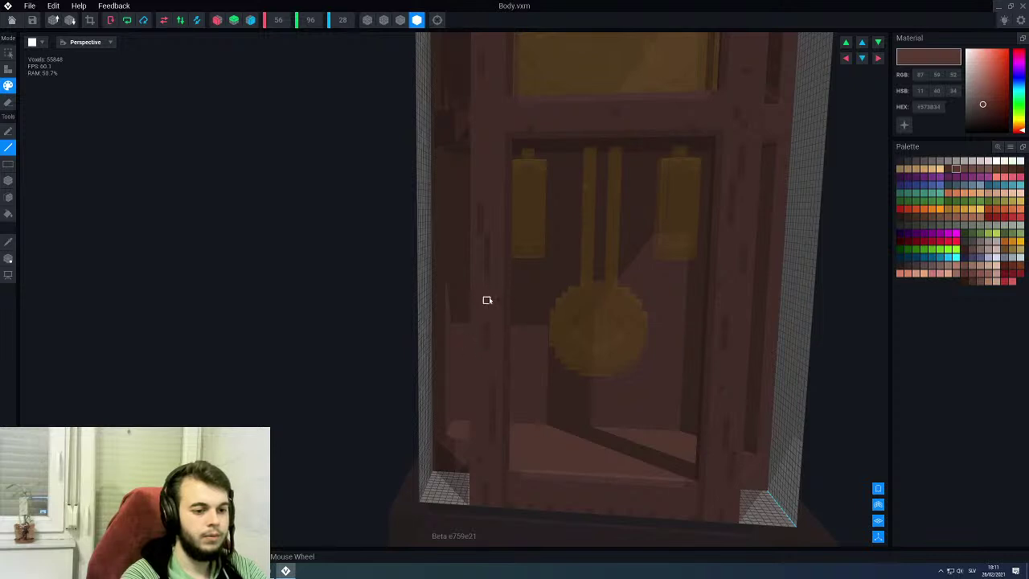
{"action": "middle_click_drag", "start_coordinate": [499, 218], "coordinate": [487, 308]}
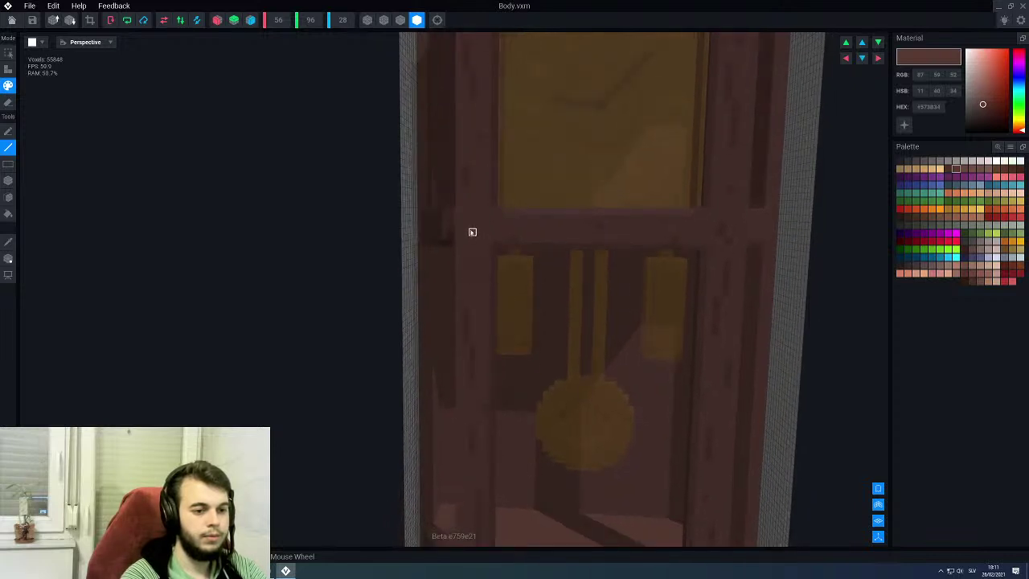
Step: Close the Body.vxm model, saving its changes, and inspect the wood-grain marks on the assembled cabinet
{"action": "scroll", "coordinate": [473, 261], "scroll_direction": "down", "scroll_amount": 4}
{"action": "right_click_drag", "start_coordinate": [467, 286], "coordinate": [472, 285]}
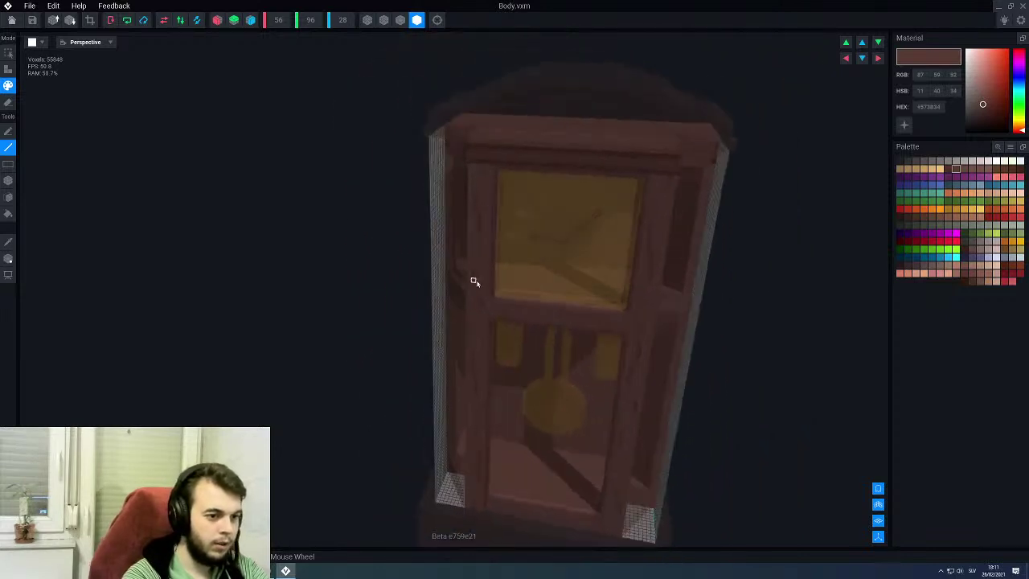
{"action": "left_click", "coordinate": [12, 21]}
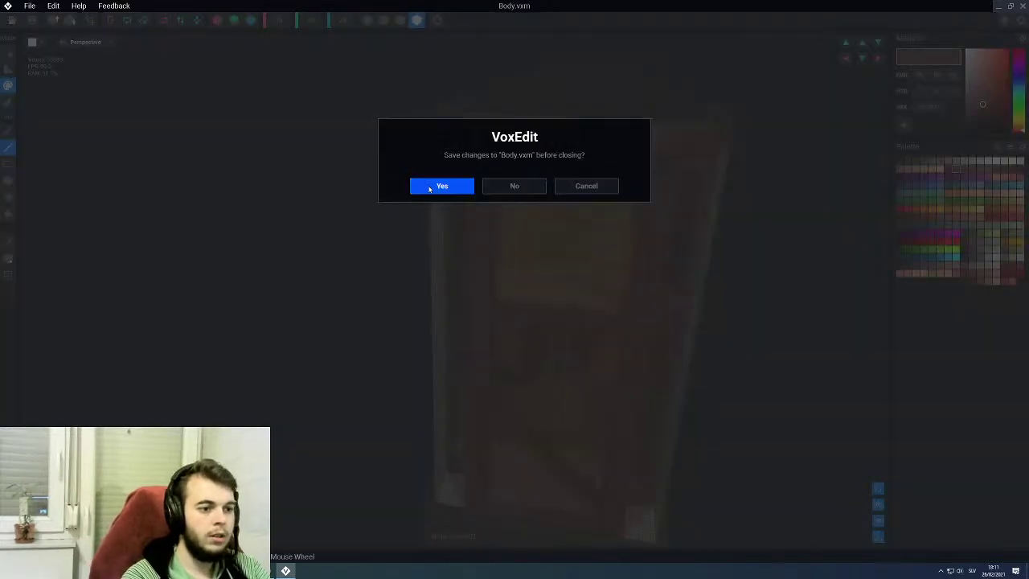
{"action": "left_click", "coordinate": [428, 189]}
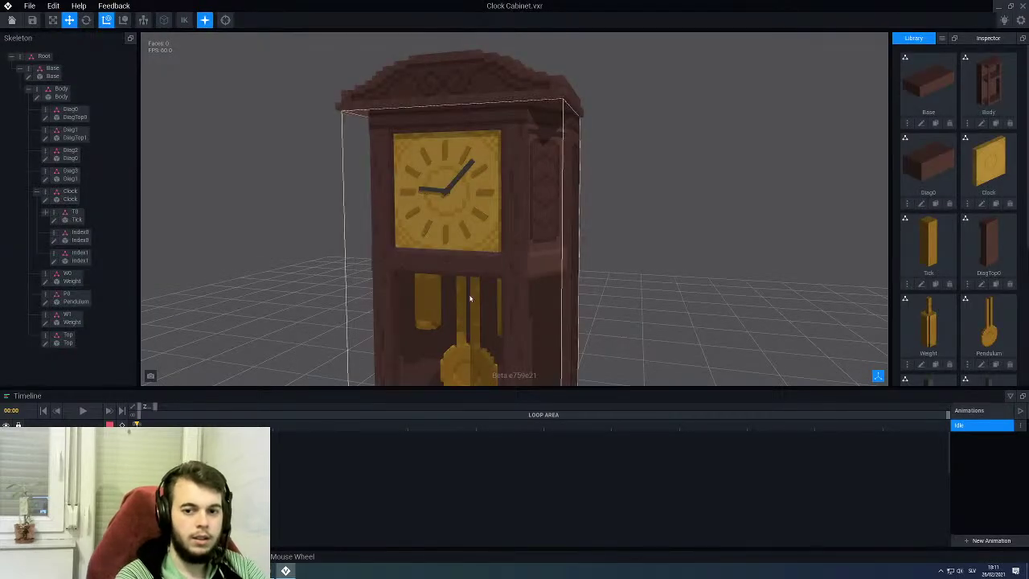
{"action": "scroll", "coordinate": [464, 277], "scroll_direction": "down", "scroll_amount": 3}
{"action": "right_click_drag", "start_coordinate": [462, 275], "coordinate": [467, 272]}
{"action": "middle_click_drag", "start_coordinate": [468, 273], "coordinate": [487, 235]}
{"action": "scroll", "coordinate": [487, 235], "scroll_direction": "up", "scroll_amount": 2}
{"action": "right_click_drag", "start_coordinate": [487, 235], "coordinate": [499, 196]}
{"action": "scroll", "coordinate": [477, 207], "scroll_direction": "up", "scroll_amount": 3}
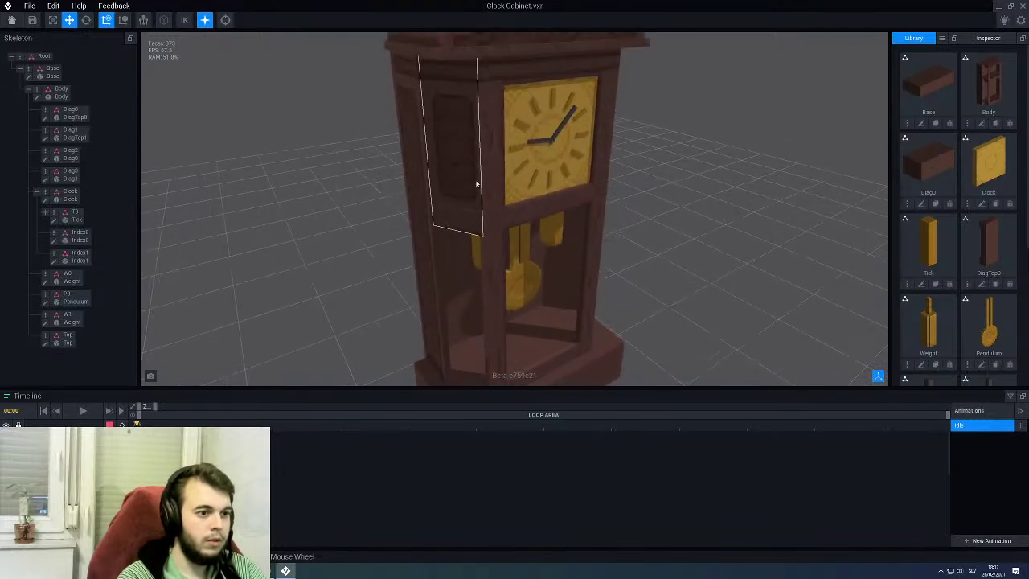
Step: Select the DiagTop1 side panel again and open its model for editing, showing its lower block
{"action": "right_click_drag", "start_coordinate": [469, 99], "coordinate": [455, 117]}
{"action": "left_click", "coordinate": [456, 129]}
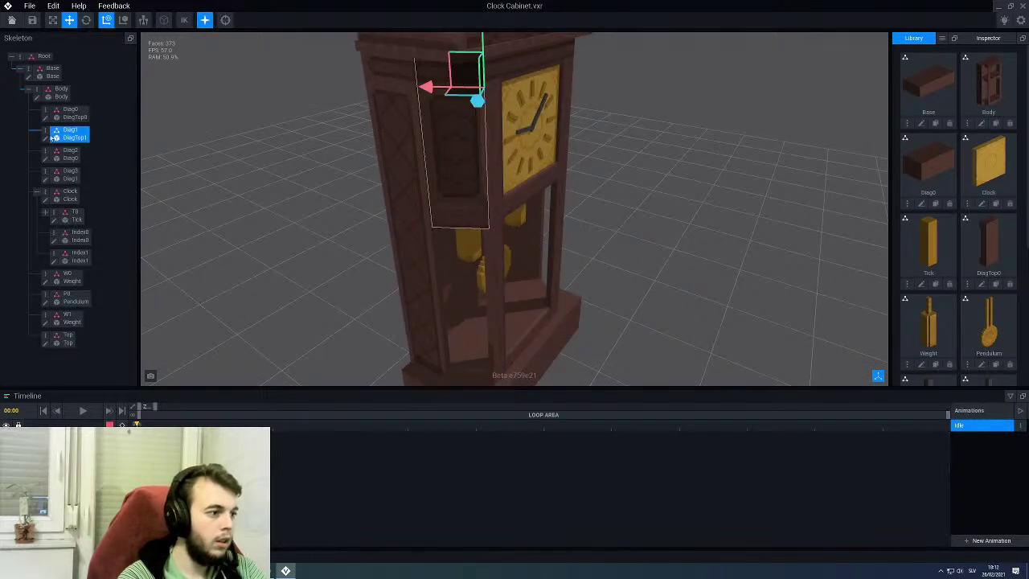
{"action": "left_click", "coordinate": [46, 139]}
{"action": "scroll", "coordinate": [388, 255], "scroll_direction": "up", "scroll_amount": 4}
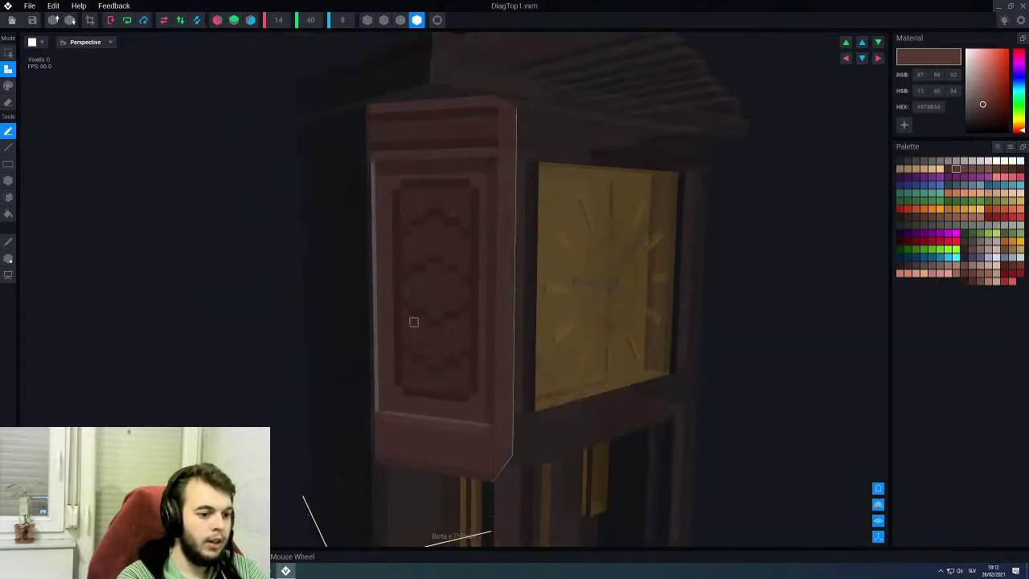
{"action": "scroll", "coordinate": [463, 382], "scroll_direction": "up", "scroll_amount": 2}
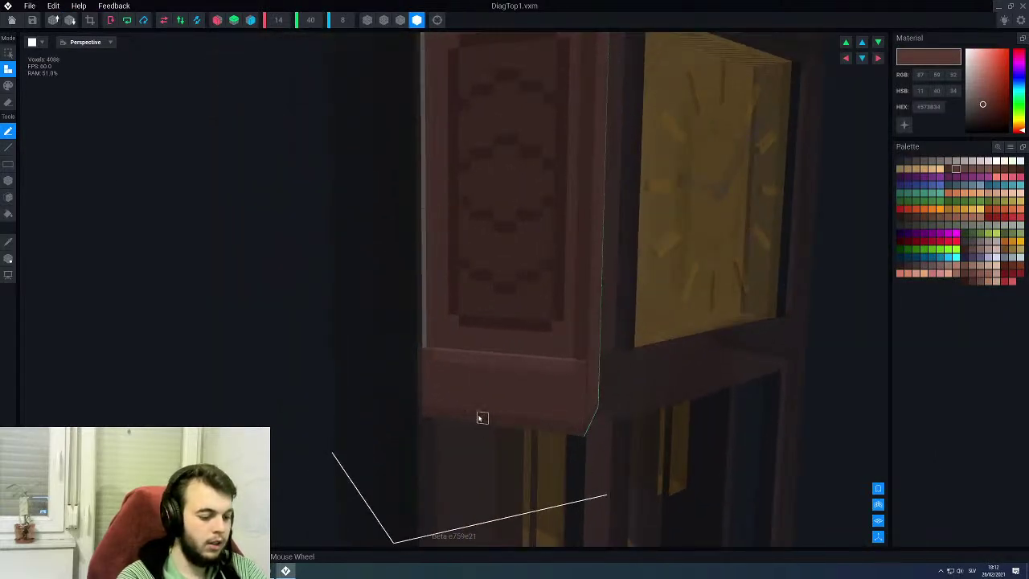
Step: Paint small wood-grain marks in brown (#573B34) with the Line tool on DiagTop1's lower block and upper bands
{"action": "key", "text": "p"}
{"action": "key", "text": "l"}
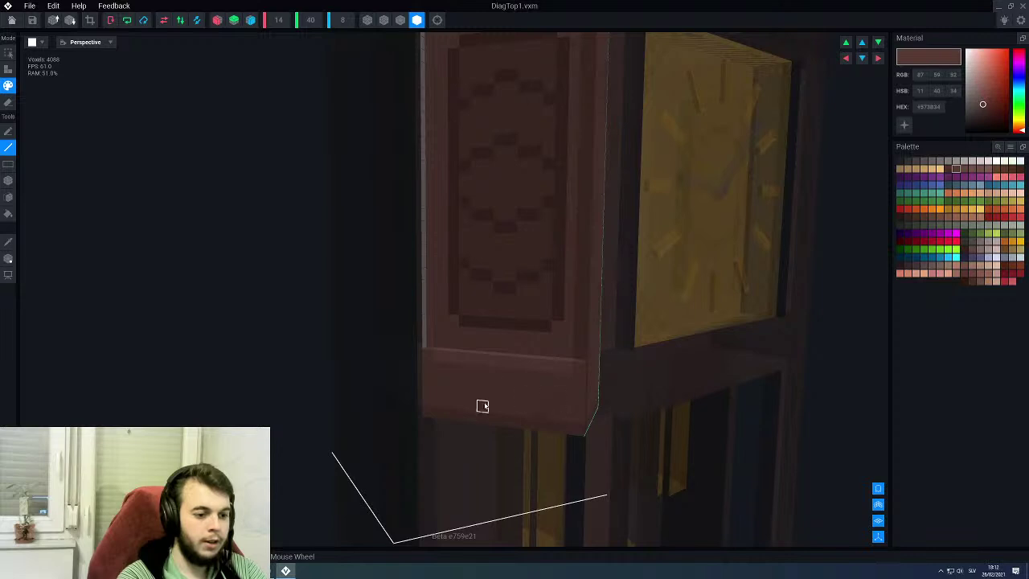
{"action": "middle_click_drag", "start_coordinate": [474, 241], "coordinate": [461, 347]}
{"action": "right_click_drag", "start_coordinate": [452, 256], "coordinate": [475, 251]}
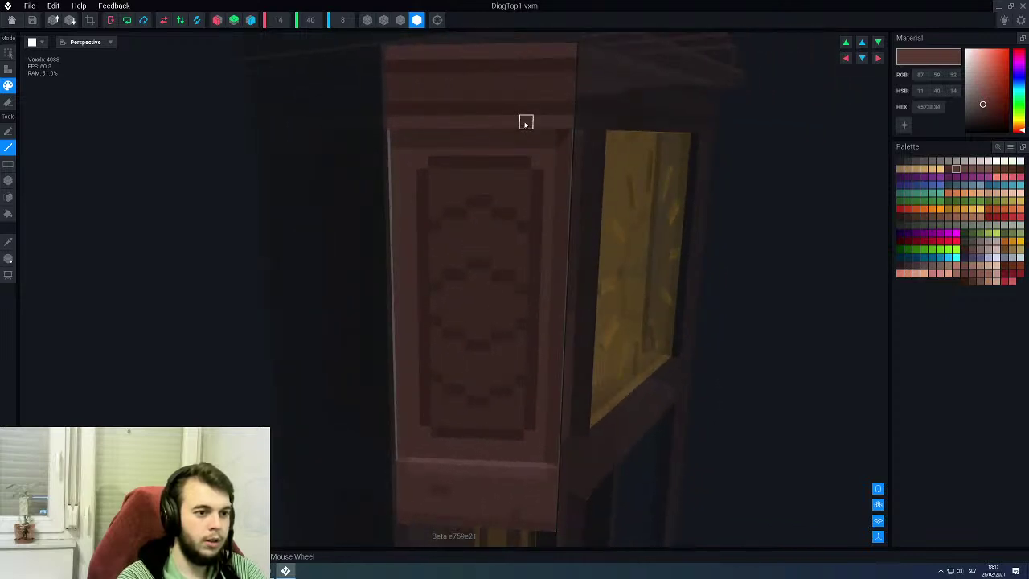
{"action": "middle_click_drag", "start_coordinate": [432, 138], "coordinate": [426, 227]}
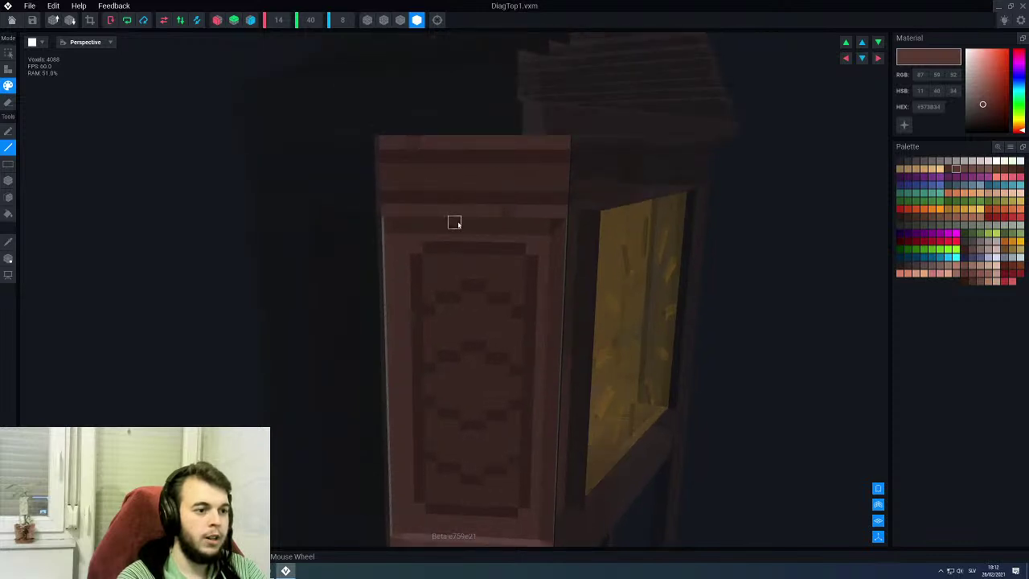
{"action": "scroll", "coordinate": [458, 225], "scroll_direction": "down", "scroll_amount": 3}
{"action": "middle_click_drag", "start_coordinate": [478, 366], "coordinate": [484, 233]}
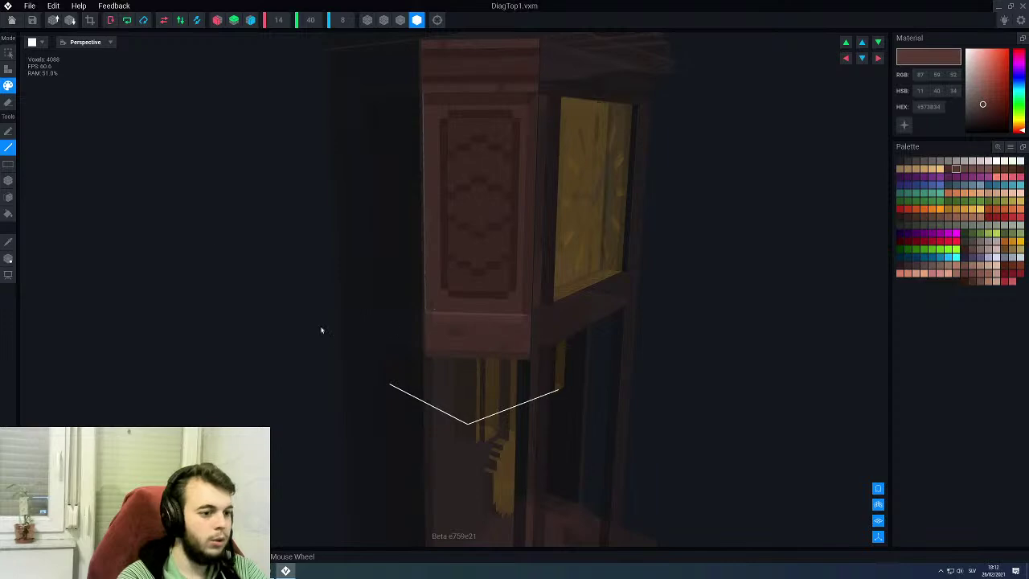
Step: Close the DiagTop1.vxm model, saving its changes, and inspect the marked side panel on the assembled cabinet
{"action": "left_click", "coordinate": [11, 21]}
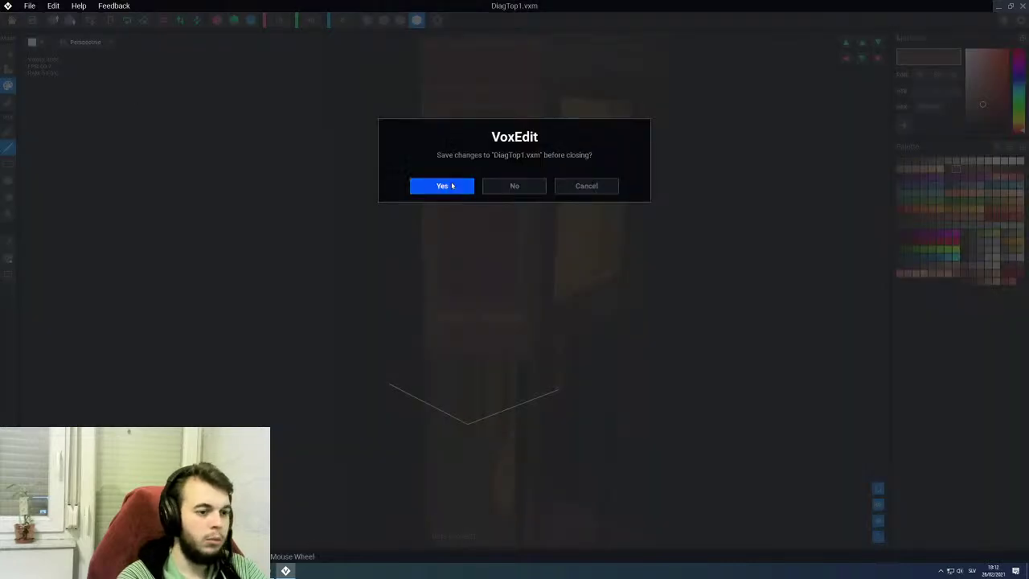
{"action": "left_click", "coordinate": [452, 186]}
{"action": "right_click_drag", "start_coordinate": [484, 191], "coordinate": [466, 179]}
{"action": "scroll", "coordinate": [429, 193], "scroll_direction": "up", "scroll_amount": 3}
Step: Reopen the DiagTop1 side panel's model for editing and bring its carved face into close view
{"action": "left_click", "coordinate": [436, 213]}
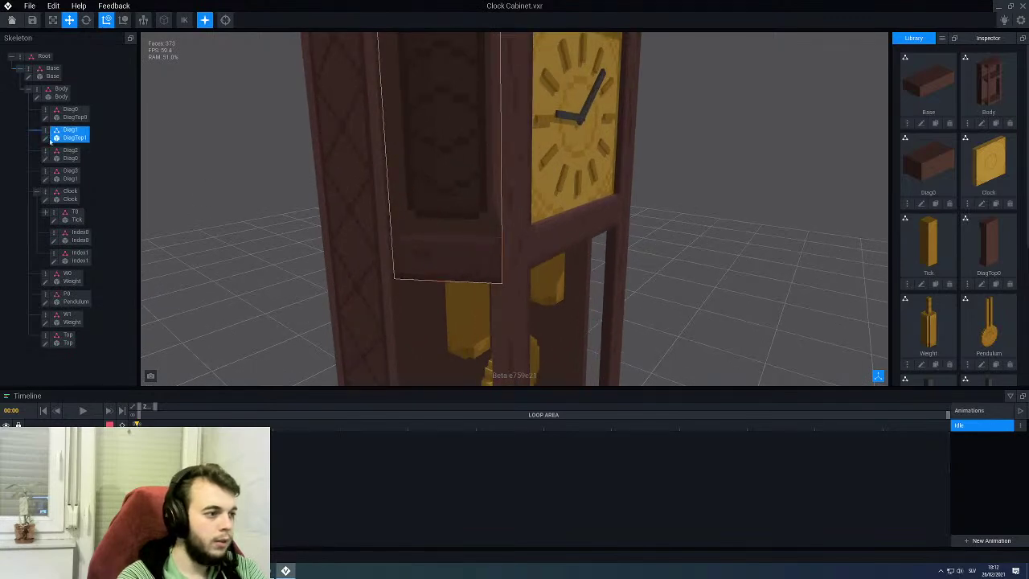
{"action": "left_click", "coordinate": [45, 138]}
{"action": "right_click_drag", "start_coordinate": [402, 273], "coordinate": [379, 295]}
{"action": "scroll", "coordinate": [378, 317], "scroll_direction": "up", "scroll_amount": 3}
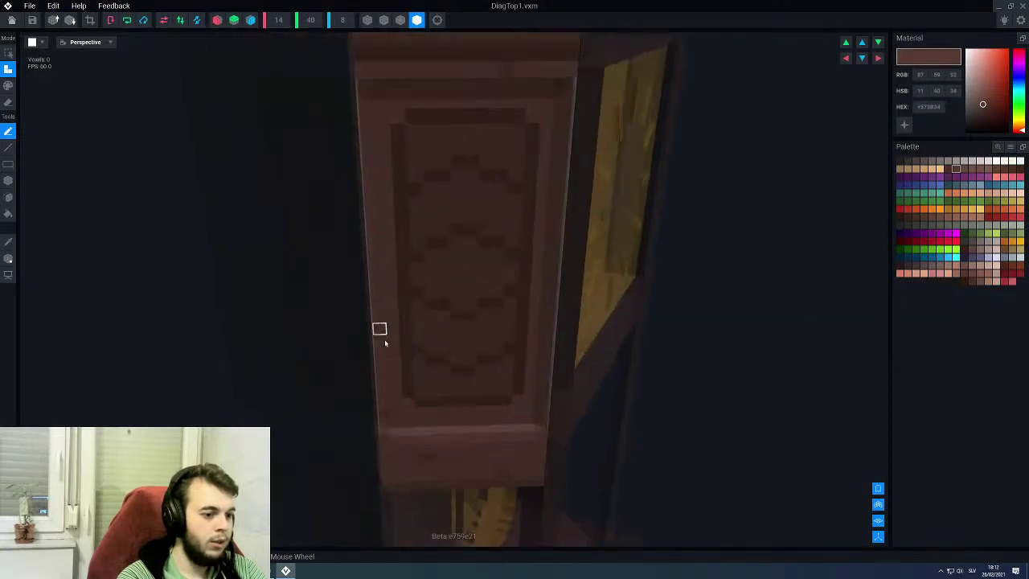
Step: Paint a small brown mark near the lower edge of DiagTop1's carved face and close the model, saving its changes
{"action": "right_click_drag", "start_coordinate": [384, 342], "coordinate": [386, 360]}
{"action": "scroll", "coordinate": [384, 342], "scroll_direction": "up", "scroll_amount": 2}
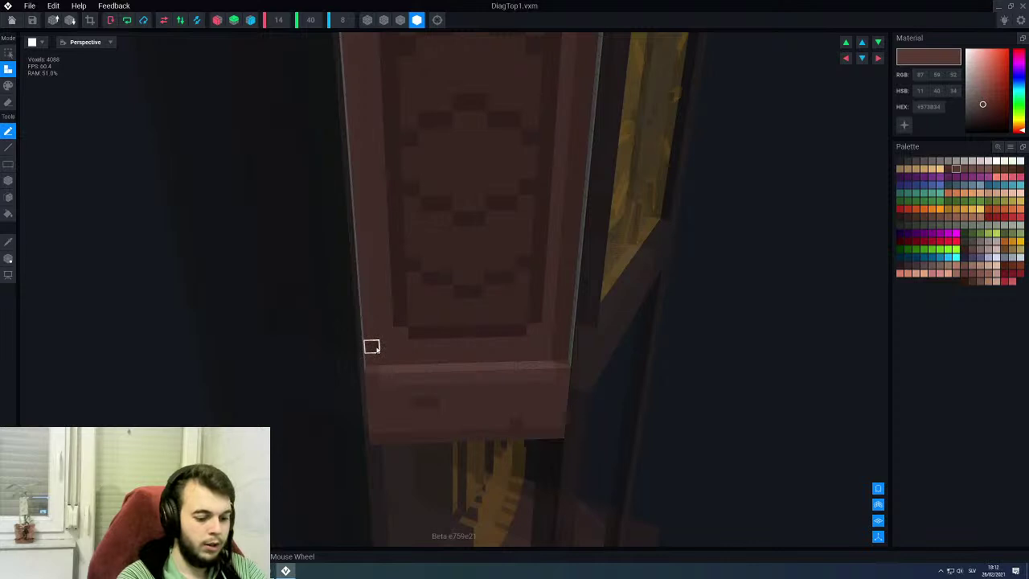
{"action": "left_click", "coordinate": [378, 355]}
{"action": "key", "text": "3"}
{"action": "key", "text": "i"}
{"action": "left_click", "coordinate": [430, 359]}
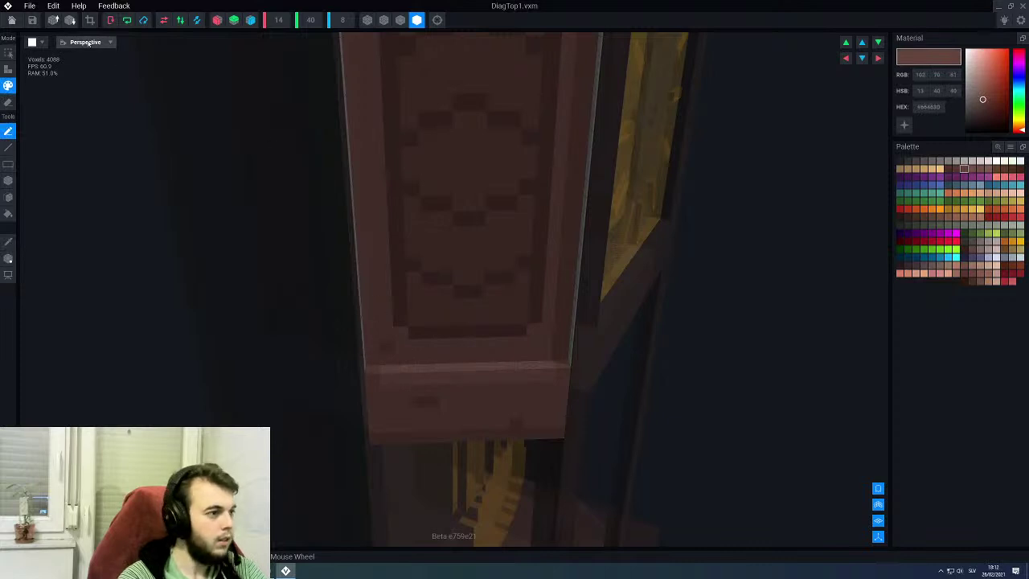
{"action": "left_click", "coordinate": [10, 21]}
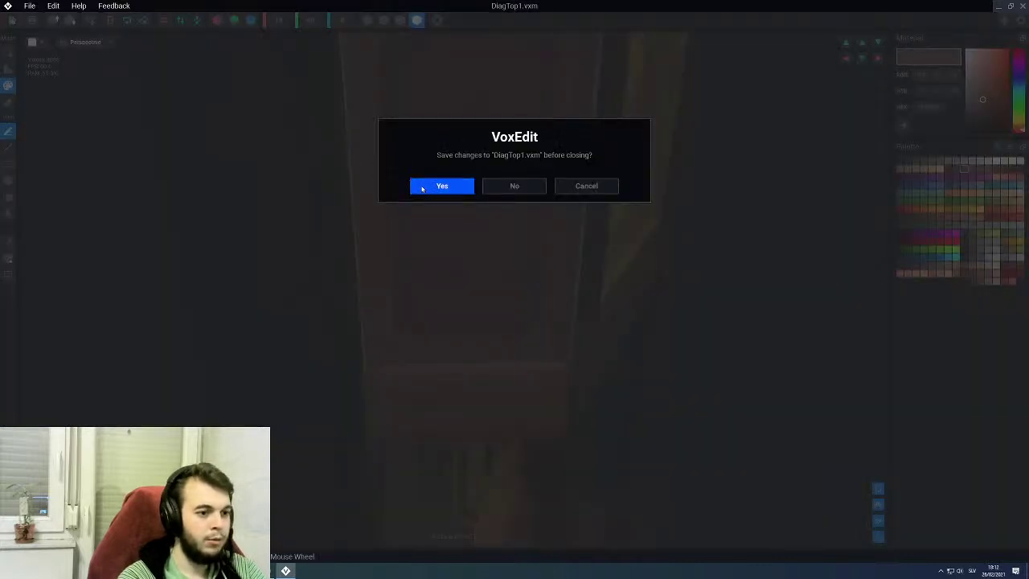
{"action": "left_click", "coordinate": [421, 188]}
Step: Select the DiagTop0 side panel on the cabinet, open its model for editing and bring its carved face into close view
{"action": "right_click_drag", "start_coordinate": [448, 182], "coordinate": [459, 153]}
{"action": "scroll", "coordinate": [439, 183], "scroll_direction": "down", "scroll_amount": 3}
{"action": "scroll", "coordinate": [612, 251], "scroll_direction": "up", "scroll_amount": 3}
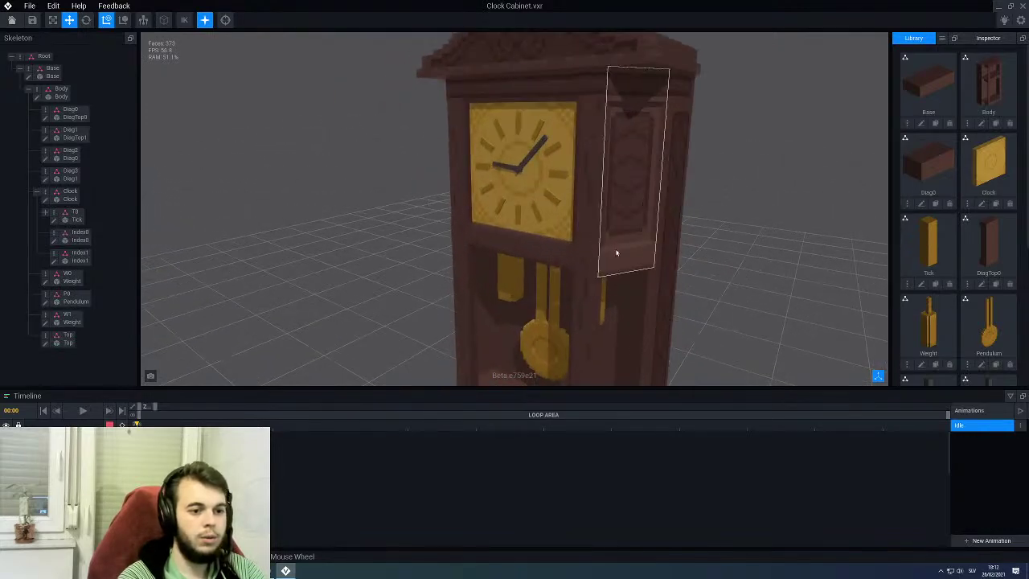
{"action": "left_click", "coordinate": [615, 253]}
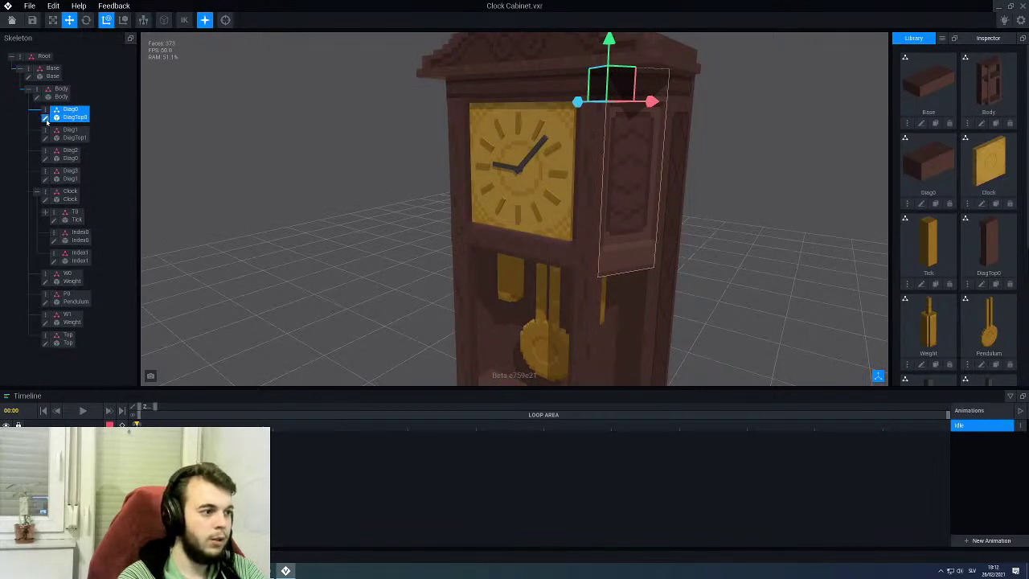
{"action": "left_click", "coordinate": [46, 119]}
{"action": "mouse_move", "coordinate": [455, 251]}
{"action": "right_mouse_down"}
{"action": "mouse_move", "coordinate": [514, 228]}
{"action": "mouse_move", "coordinate": [431, 261]}
{"action": "mouse_move", "coordinate": [260, 284]}
{"action": "right_mouse_up"}
{"action": "middle_click_drag", "start_coordinate": [260, 284], "coordinate": [394, 277]}
{"action": "scroll", "coordinate": [416, 375], "scroll_direction": "up", "scroll_amount": 3}
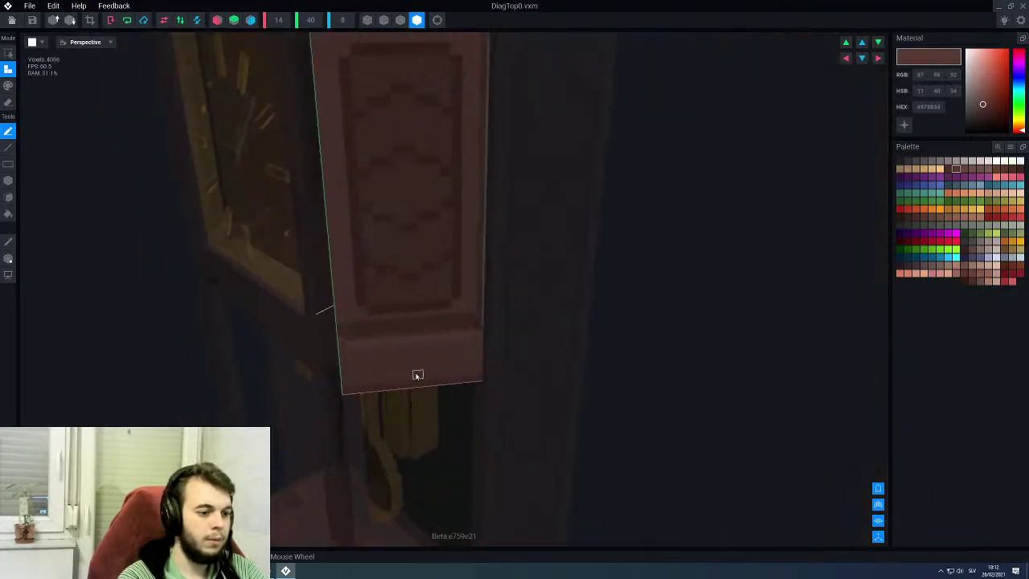
Step: Paint small wood-grain marks in brown (#573B34) on the DiagTop0 panel with the Line tool
{"action": "left_click", "coordinate": [404, 302], "text": "alt"}
{"action": "key", "text": "p"}
{"action": "key", "text": "l"}
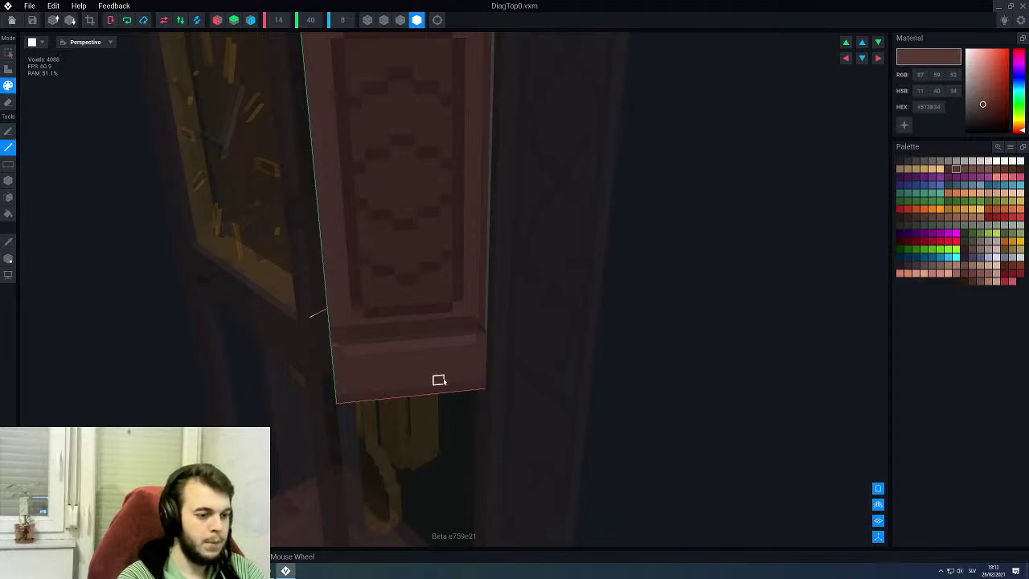
{"action": "middle_click_drag", "start_coordinate": [342, 135], "coordinate": [364, 259]}
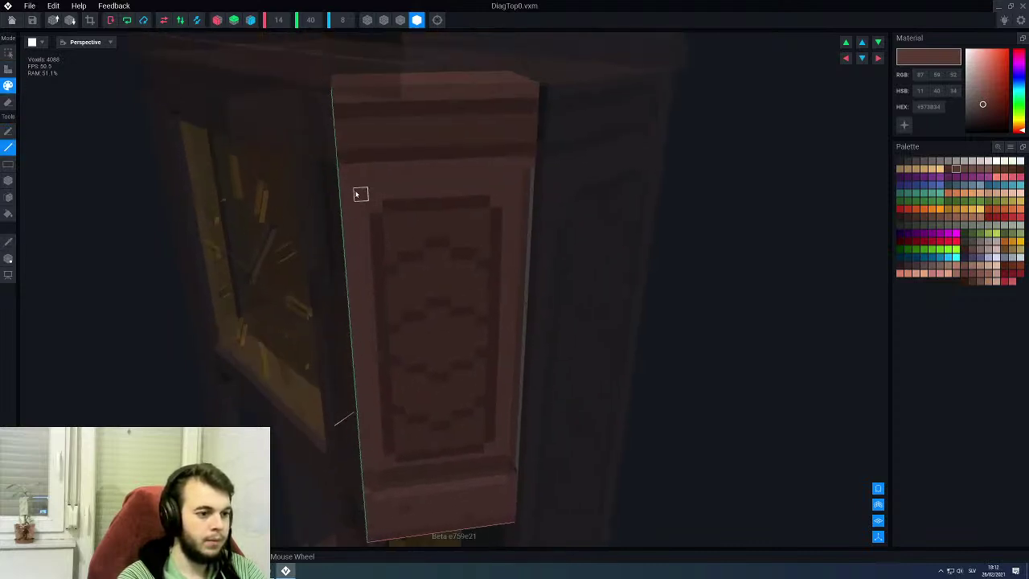
{"action": "scroll", "coordinate": [403, 204], "scroll_direction": "up", "scroll_amount": 1}
{"action": "scroll", "coordinate": [427, 225], "scroll_direction": "down", "scroll_amount": 3}
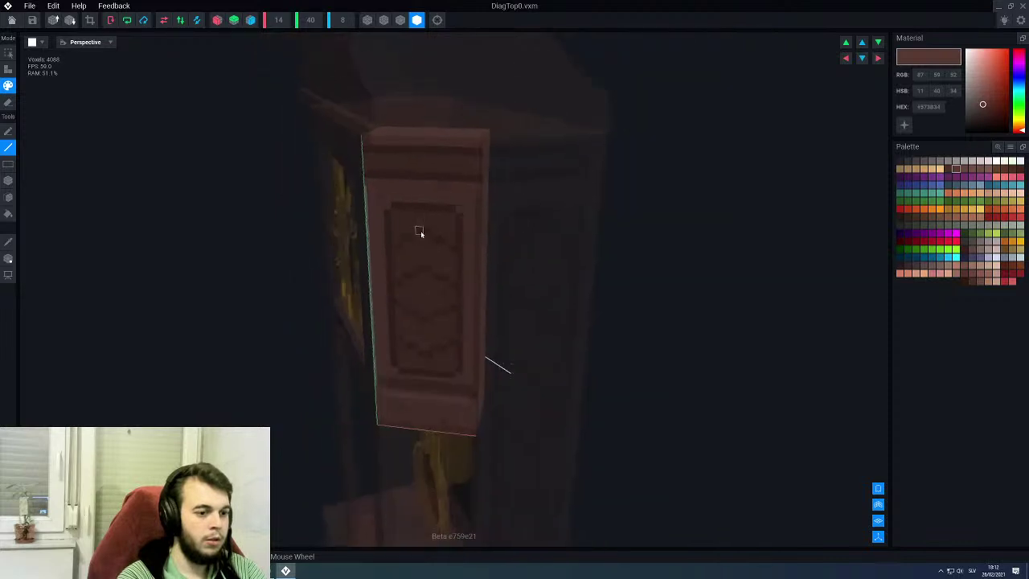
Step: Close the DiagTop0.vxm model, saving its changes, and inspect the side panels and lower body on the assembled cabinet
{"action": "left_click", "coordinate": [11, 20]}
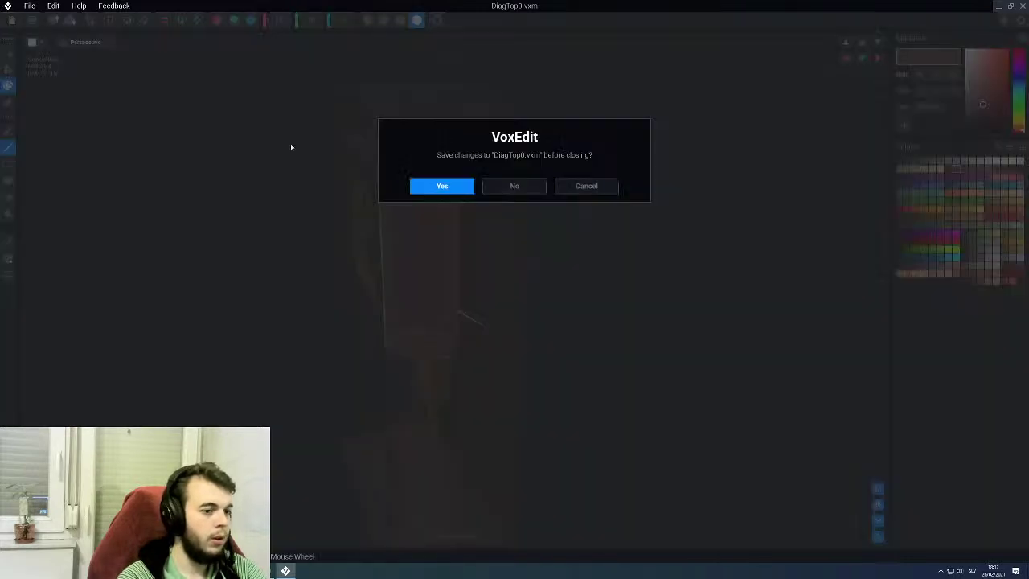
{"action": "left_click", "coordinate": [451, 185]}
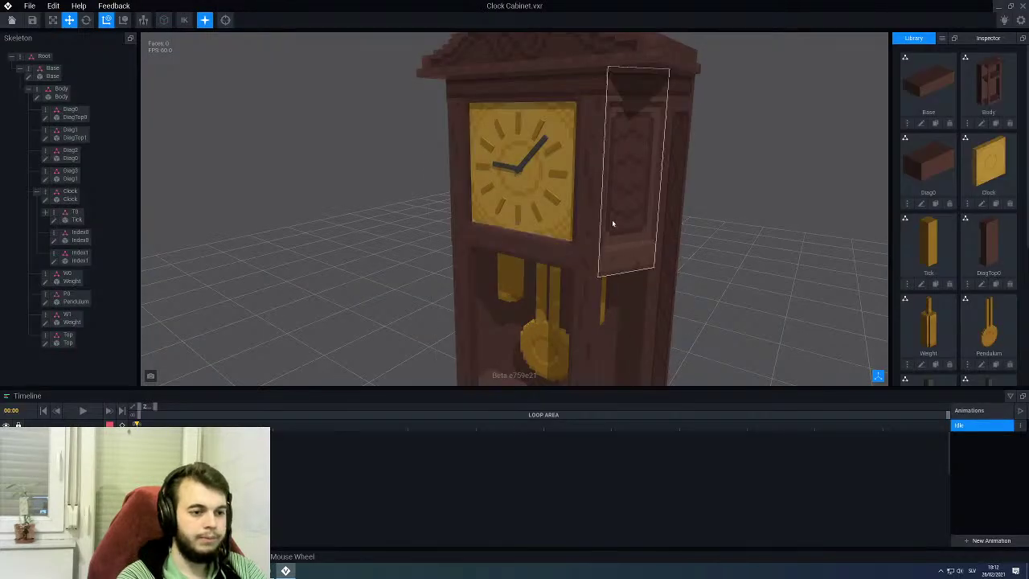
{"action": "scroll", "coordinate": [581, 211], "scroll_direction": "down", "scroll_amount": 3}
{"action": "right_click_drag", "start_coordinate": [558, 202], "coordinate": [527, 198]}
{"action": "middle_click_drag", "start_coordinate": [499, 239], "coordinate": [499, 171]}
{"action": "middle_click_drag", "start_coordinate": [497, 122], "coordinate": [496, 198]}
{"action": "right_click_drag", "start_coordinate": [497, 198], "coordinate": [484, 256]}
{"action": "scroll", "coordinate": [499, 324], "scroll_direction": "up", "scroll_amount": 2}
{"action": "right_click_drag", "start_coordinate": [498, 323], "coordinate": [540, 249]}
Step: Select the Body part, open its model for editing and bring the lower front opening into close view
{"action": "left_click", "coordinate": [539, 248]}
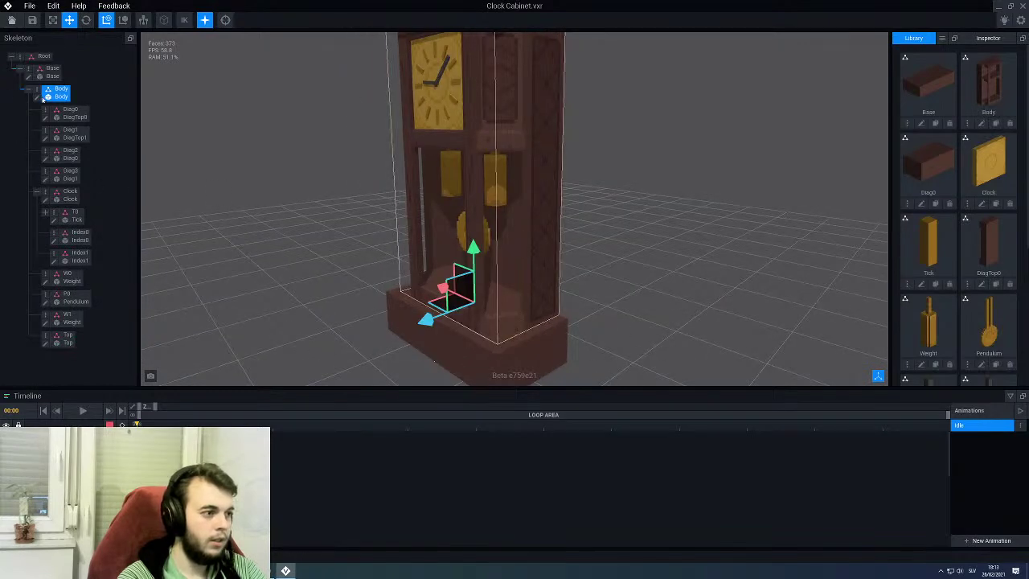
{"action": "left_click", "coordinate": [38, 98]}
{"action": "right_click_drag", "start_coordinate": [314, 258], "coordinate": [347, 265]}
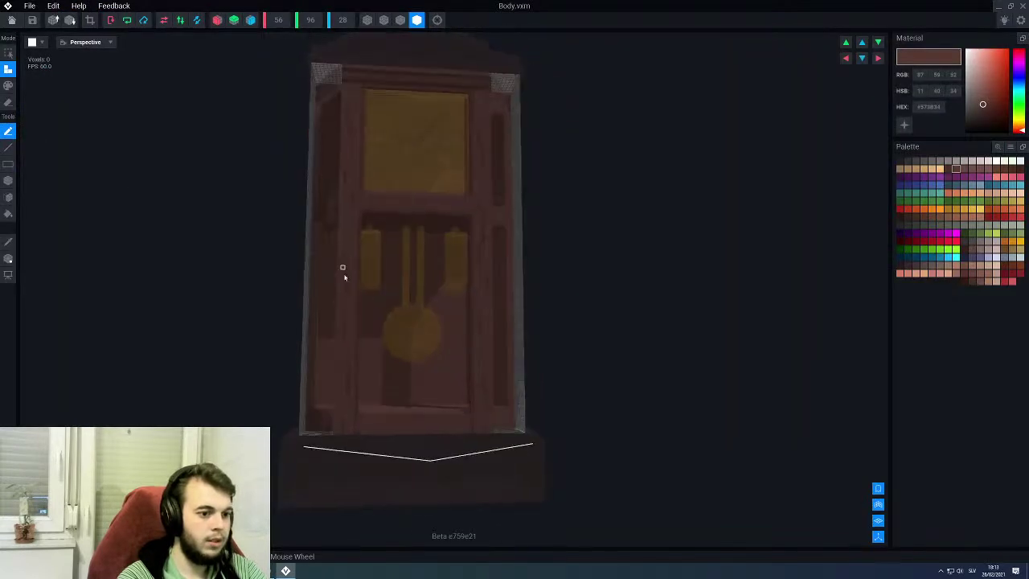
{"action": "scroll", "coordinate": [407, 334], "scroll_direction": "up", "scroll_amount": 5}
Step: Hide the surrounding parts and paint brown (#573B34) wood-grain marks on the back wall inside the Body's lower compartment with the Line tool
{"action": "left_click", "coordinate": [365, 312], "text": "alt"}
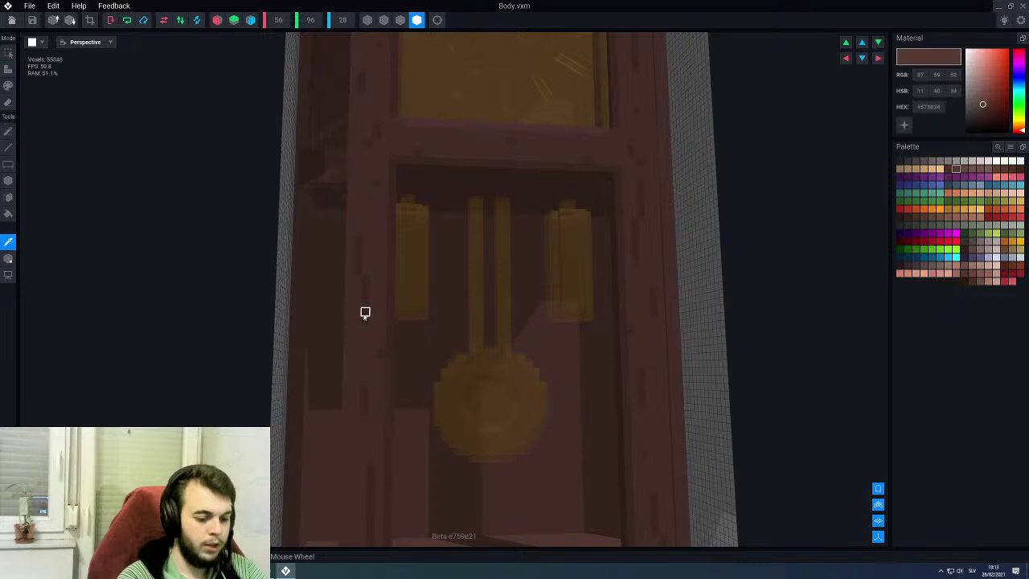
{"action": "key", "text": "p"}
{"action": "key", "text": "l"}
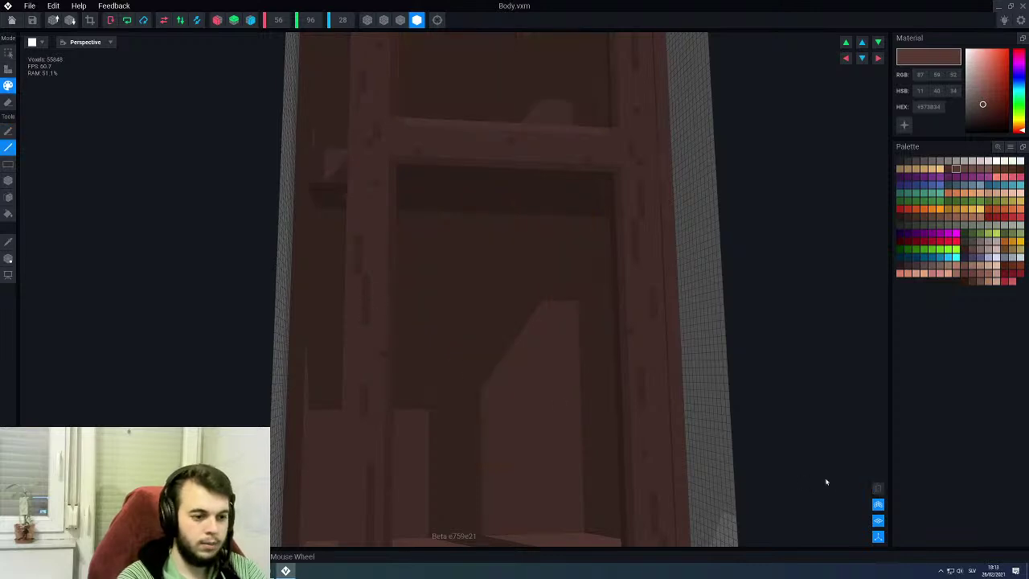
{"action": "scroll", "coordinate": [542, 324], "scroll_direction": "up", "scroll_amount": 4}
{"action": "right_click_drag", "start_coordinate": [619, 277], "coordinate": [657, 223]}
{"action": "right_click_drag", "start_coordinate": [577, 338], "coordinate": [564, 325]}
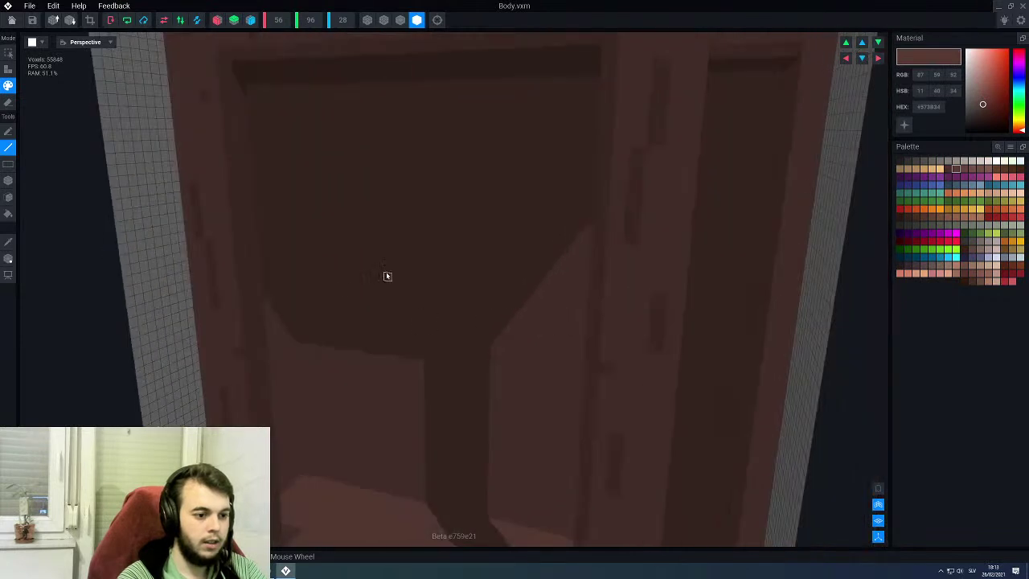
{"action": "right_click_drag", "start_coordinate": [499, 455], "coordinate": [503, 410]}
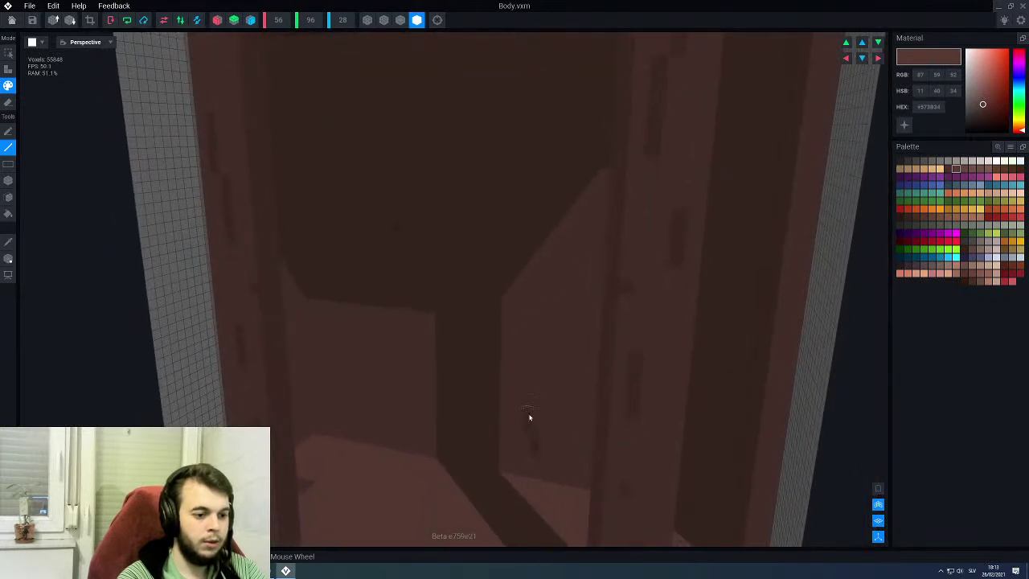
{"action": "right_click_drag", "start_coordinate": [531, 391], "coordinate": [540, 322]}
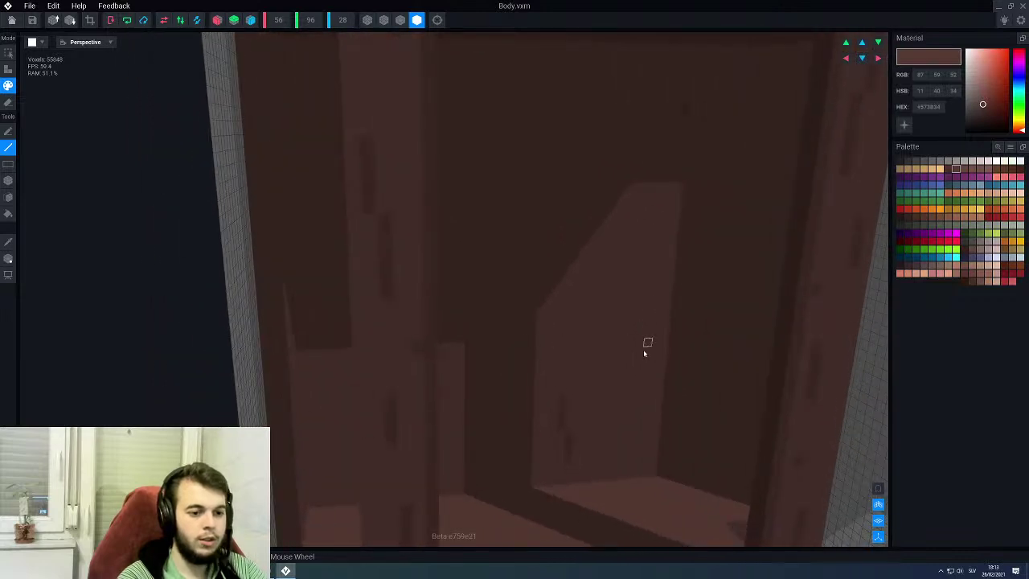
{"action": "right_click_drag", "start_coordinate": [646, 331], "coordinate": [635, 318]}
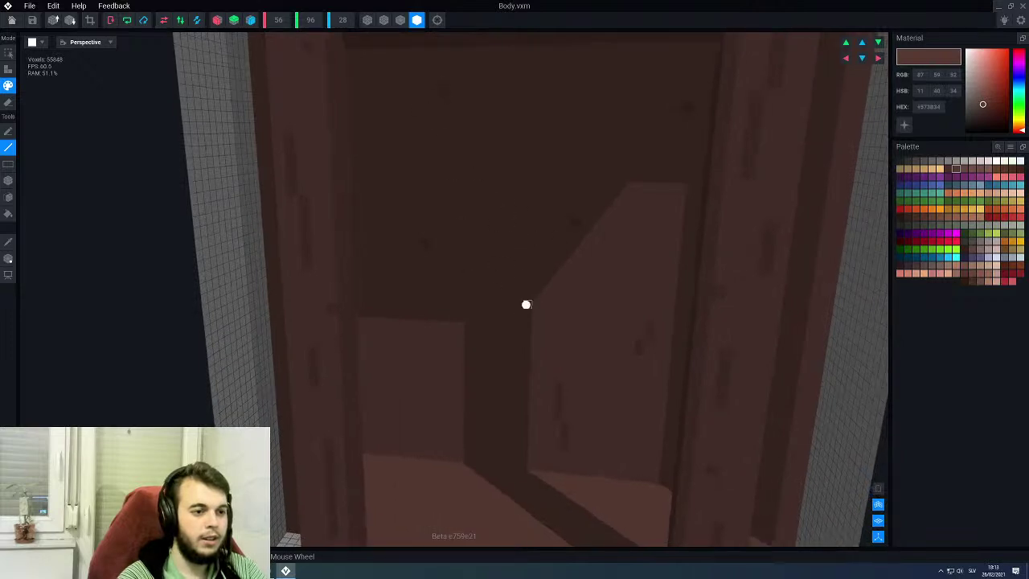
{"action": "right_click_drag", "start_coordinate": [528, 307], "coordinate": [520, 305]}
{"action": "middle_click_drag", "start_coordinate": [466, 366], "coordinate": [493, 344]}
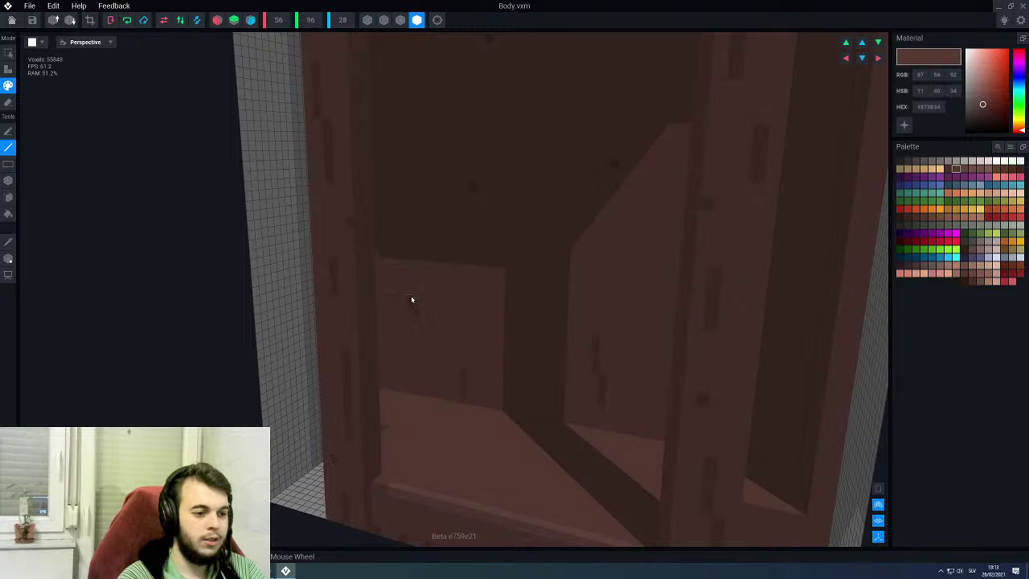
{"action": "middle_click_drag", "start_coordinate": [562, 277], "coordinate": [567, 397]}
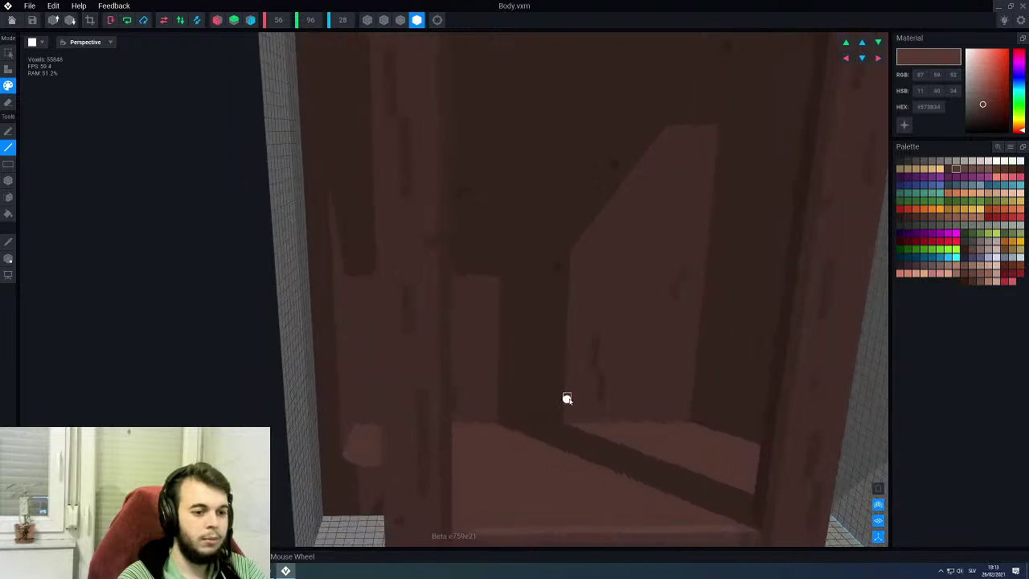
Step: Add more brown wood-grain marks to the upper area of the lower compartment's back wall, below the crossbar
{"action": "scroll", "coordinate": [692, 355], "scroll_direction": "up", "scroll_amount": 3}
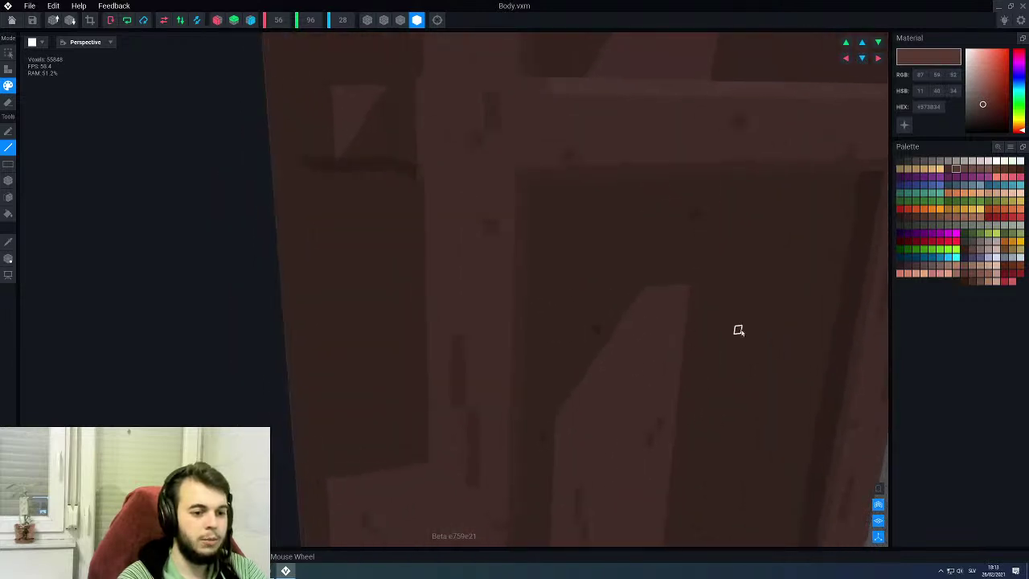
{"action": "scroll", "coordinate": [688, 350], "scroll_direction": "down", "scroll_amount": 3}
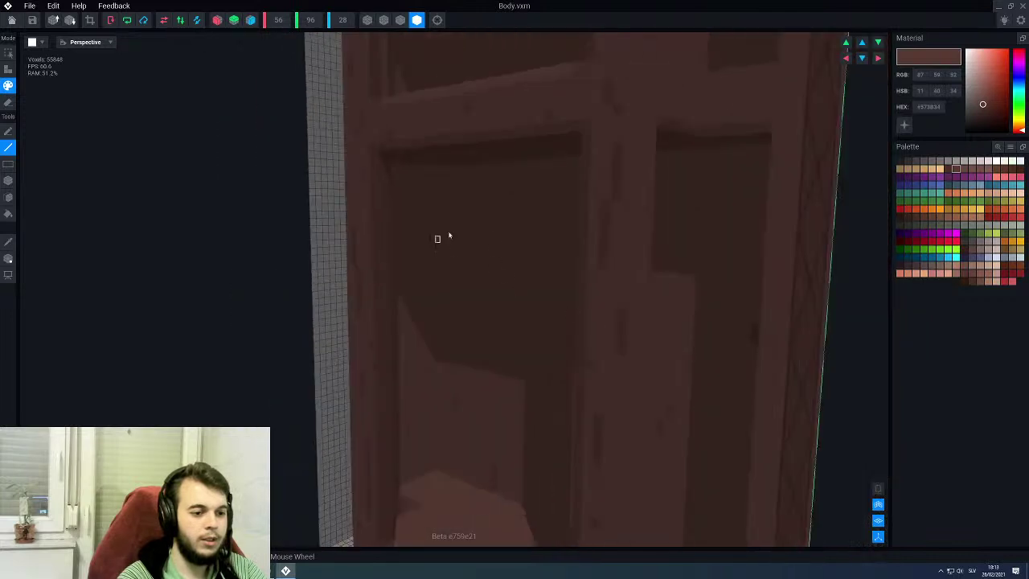
{"action": "right_click_drag", "start_coordinate": [511, 326], "coordinate": [440, 244]}
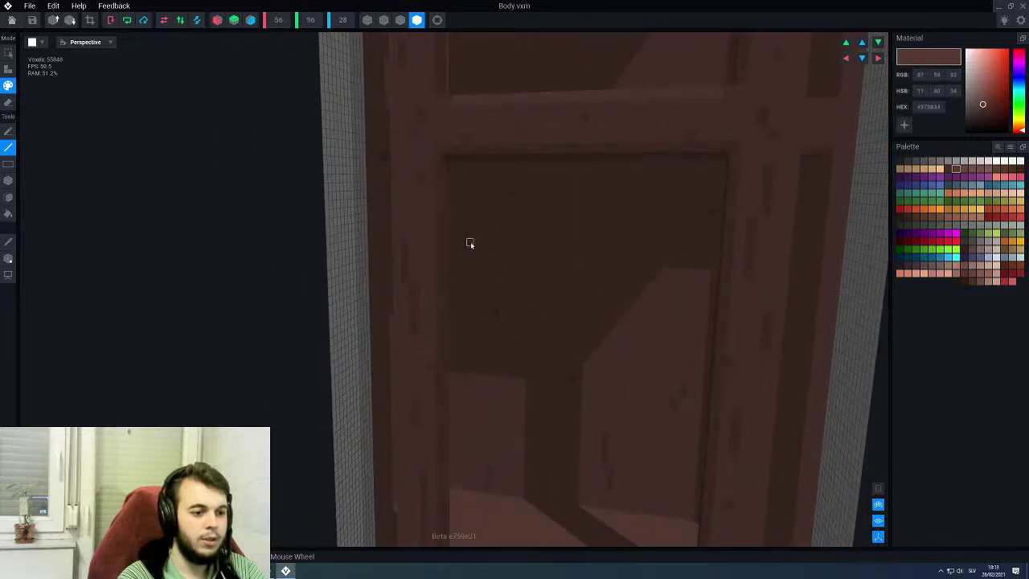
{"action": "scroll", "coordinate": [576, 288], "scroll_direction": "down", "scroll_amount": 3}
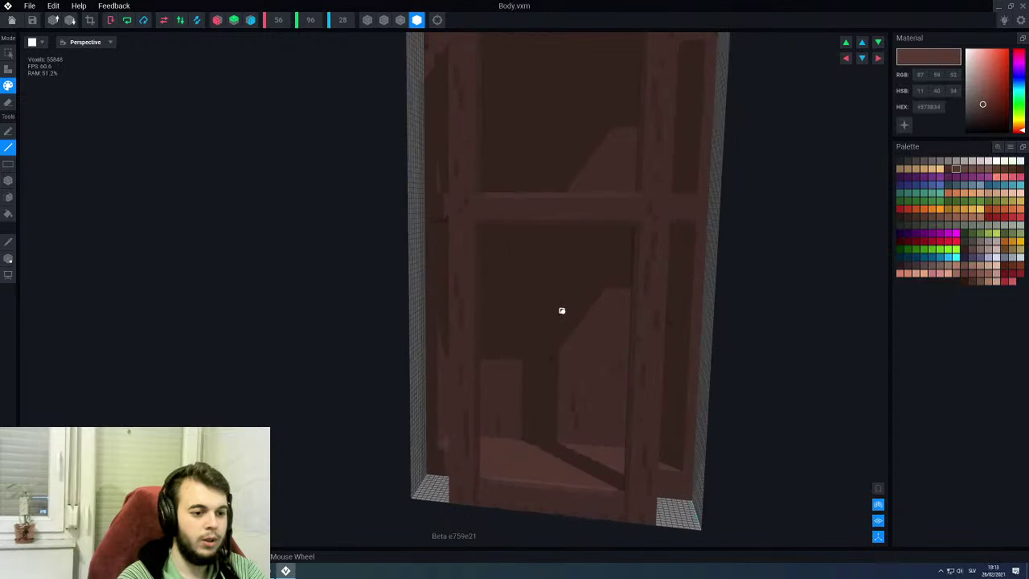
{"action": "scroll", "coordinate": [570, 283], "scroll_direction": "up", "scroll_amount": 3}
{"action": "right_click_drag", "start_coordinate": [603, 326], "coordinate": [603, 325]}
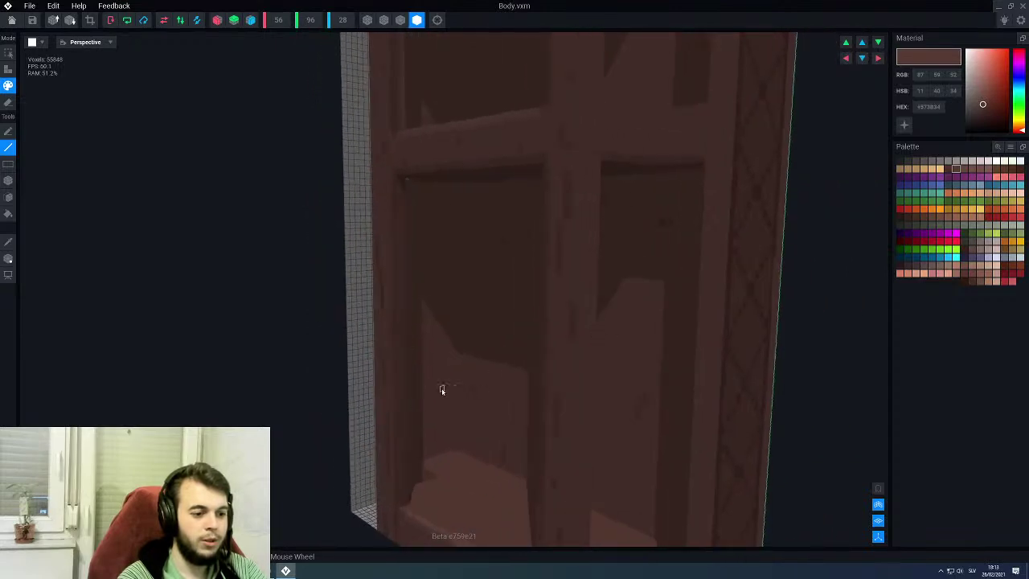
Step: Continue the brown wood-grain marks on the lower compartment's interior walls near the narrow side openings
{"action": "scroll", "coordinate": [443, 384], "scroll_direction": "up", "scroll_amount": 6}
{"action": "right_click_drag", "start_coordinate": [743, 376], "coordinate": [472, 351]}
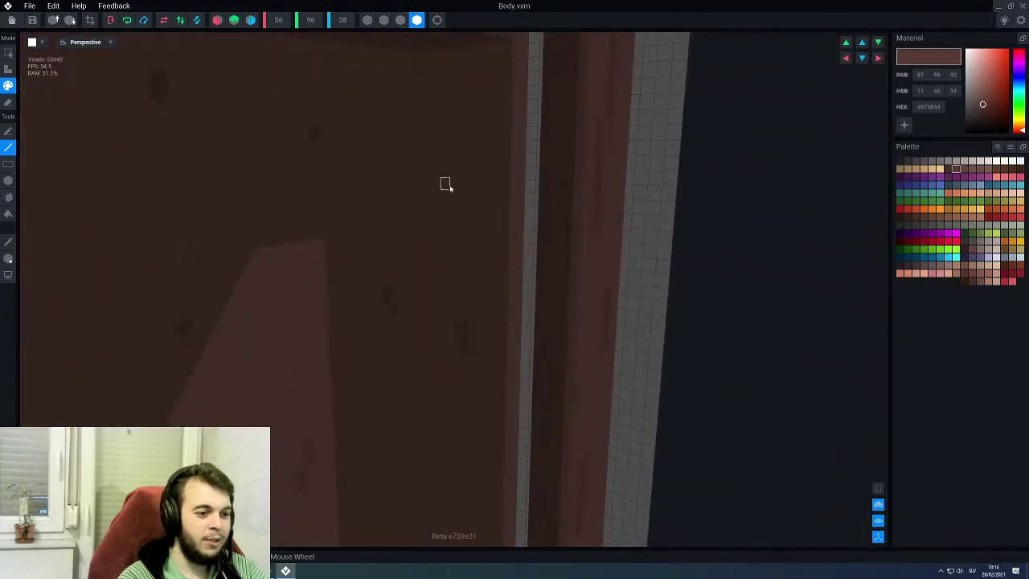
{"action": "right_click_drag", "start_coordinate": [451, 273], "coordinate": [512, 453]}
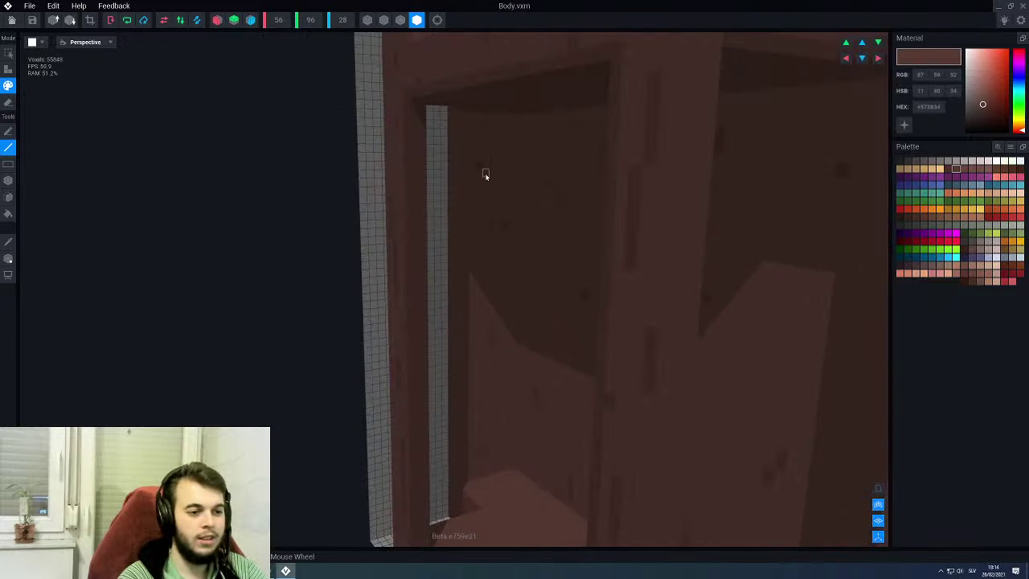
{"action": "scroll", "coordinate": [472, 248], "scroll_direction": "down", "scroll_amount": 1}
{"action": "scroll", "coordinate": [489, 193], "scroll_direction": "up", "scroll_amount": 3}
{"action": "right_click_drag", "start_coordinate": [506, 154], "coordinate": [522, 404]}
Step: Extend the upper compartment's back wall forward layer by layer with the Face tool in Add mode, using its sampled brown (#66463D)
{"action": "scroll", "coordinate": [448, 473], "scroll_direction": "down", "scroll_amount": 3}
{"action": "scroll", "coordinate": [555, 422], "scroll_direction": "down", "scroll_amount": 5}
{"action": "right_click_drag", "start_coordinate": [566, 430], "coordinate": [520, 370]}
{"action": "scroll", "coordinate": [500, 315], "scroll_direction": "up", "scroll_amount": 5}
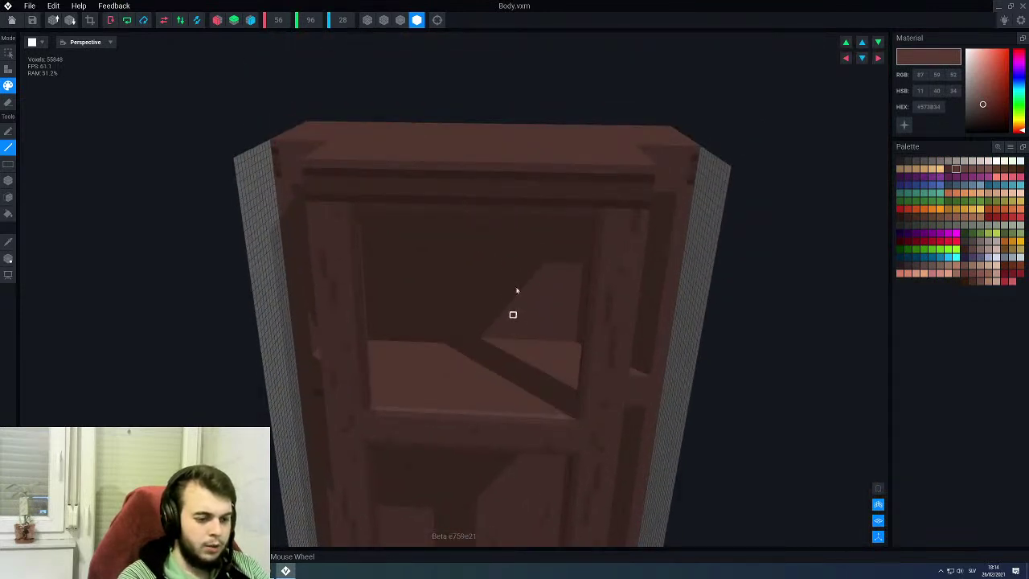
{"action": "key", "text": "i"}
{"action": "left_click", "coordinate": [515, 276]}
{"action": "key", "text": "a"}
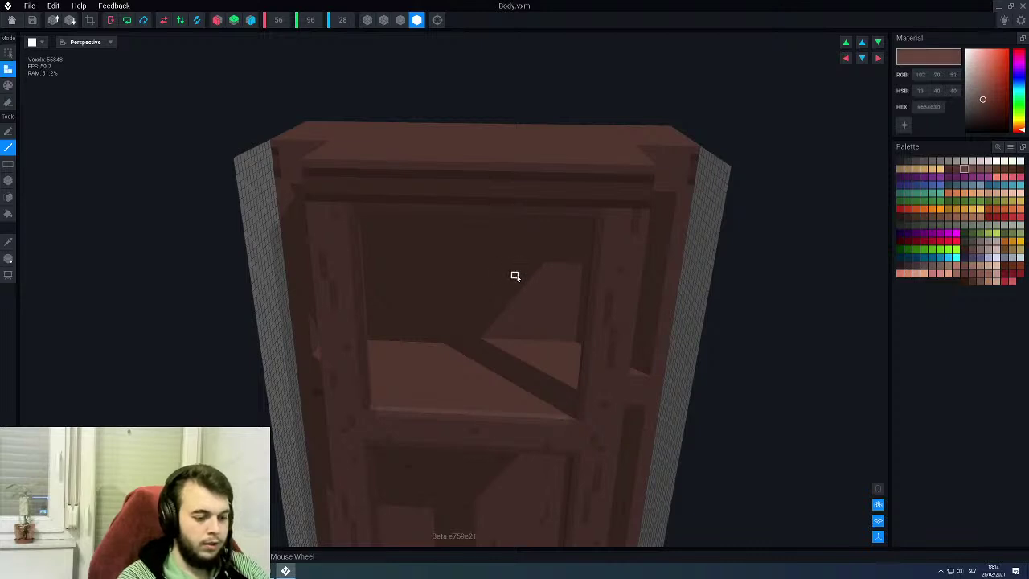
{"action": "key", "text": "f"}
{"action": "left_click", "coordinate": [517, 278]}
{"action": "left_click", "coordinate": [517, 277]}
{"action": "left_click", "coordinate": [517, 277]}
{"action": "left_click", "coordinate": [517, 277]}
{"action": "left_click", "coordinate": [517, 278]}
{"action": "left_click", "coordinate": [517, 278]}
{"action": "left_click", "coordinate": [517, 278]}
Step: Close the Body.vxm model, saving its changes
{"action": "scroll", "coordinate": [516, 285], "scroll_direction": "down", "scroll_amount": 6}
{"action": "mouse_move", "coordinate": [505, 349]}
{"action": "right_mouse_down"}
{"action": "mouse_move", "coordinate": [501, 390]}
{"action": "mouse_move", "coordinate": [503, 354]}
{"action": "right_mouse_up"}
{"action": "left_click", "coordinate": [9, 18]}
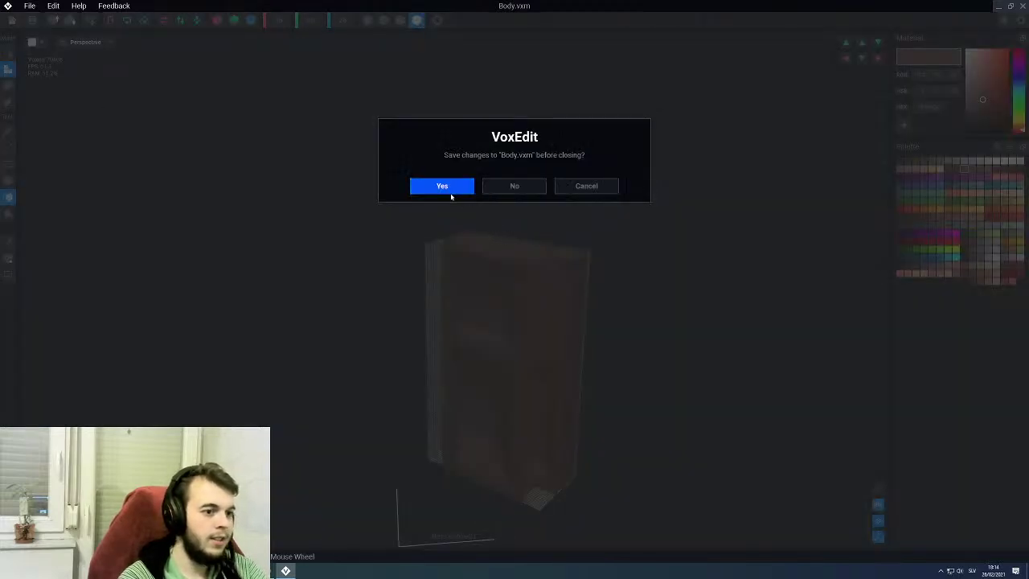
{"action": "left_click", "coordinate": [446, 194]}
Step: Examine the whole assembled clock cabinet from the front and at an angle, from the base up to the roof
{"action": "right_click_drag", "start_coordinate": [448, 185], "coordinate": [476, 181]}
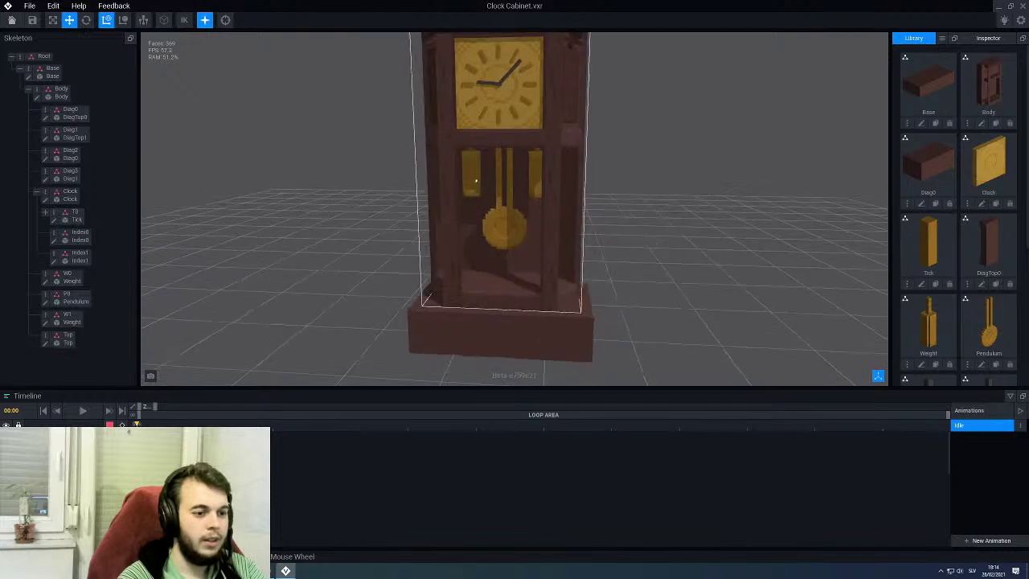
{"action": "scroll", "coordinate": [476, 181], "scroll_direction": "down", "scroll_amount": 8}
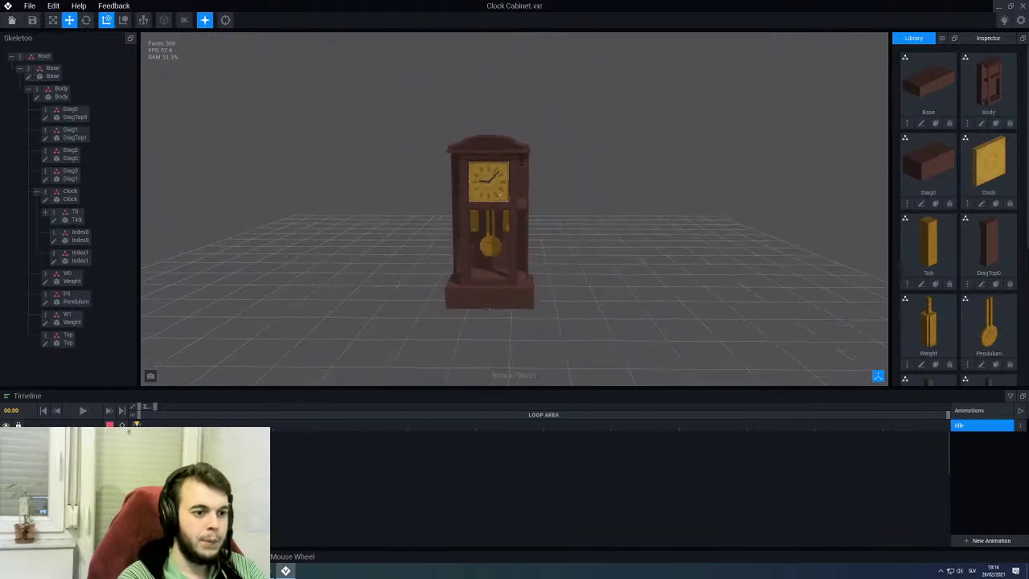
{"action": "right_click_drag", "start_coordinate": [492, 195], "coordinate": [521, 182]}
{"action": "scroll", "coordinate": [543, 288], "scroll_direction": "up", "scroll_amount": 4}
{"action": "middle_click_drag", "start_coordinate": [542, 287], "coordinate": [539, 225]}
{"action": "right_click_drag", "start_coordinate": [516, 227], "coordinate": [527, 248]}
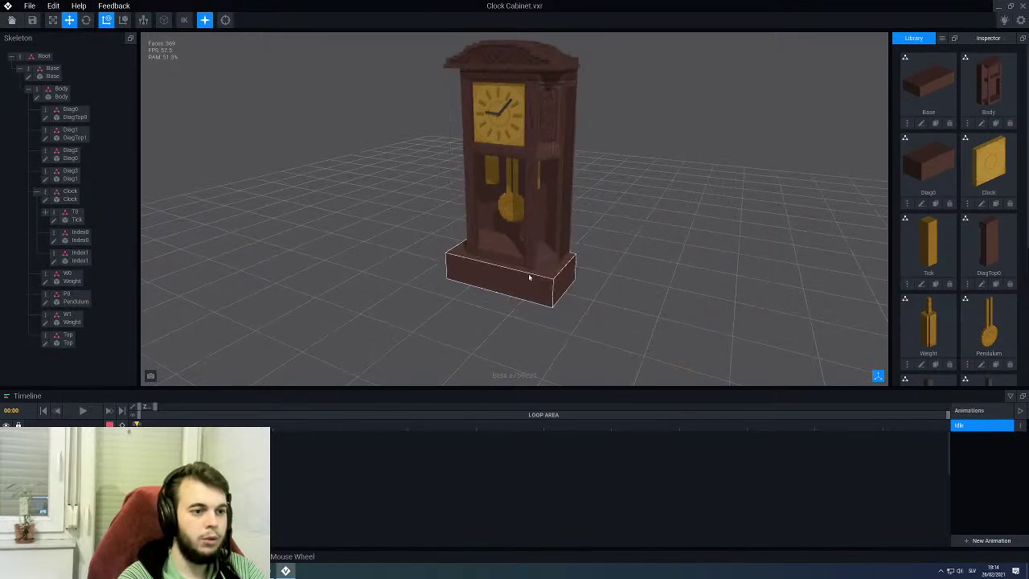
{"action": "scroll", "coordinate": [530, 279], "scroll_direction": "up", "scroll_amount": 3}
{"action": "middle_click_drag", "start_coordinate": [506, 183], "coordinate": [504, 235]}
{"action": "scroll", "coordinate": [503, 235], "scroll_direction": "down", "scroll_amount": 3}
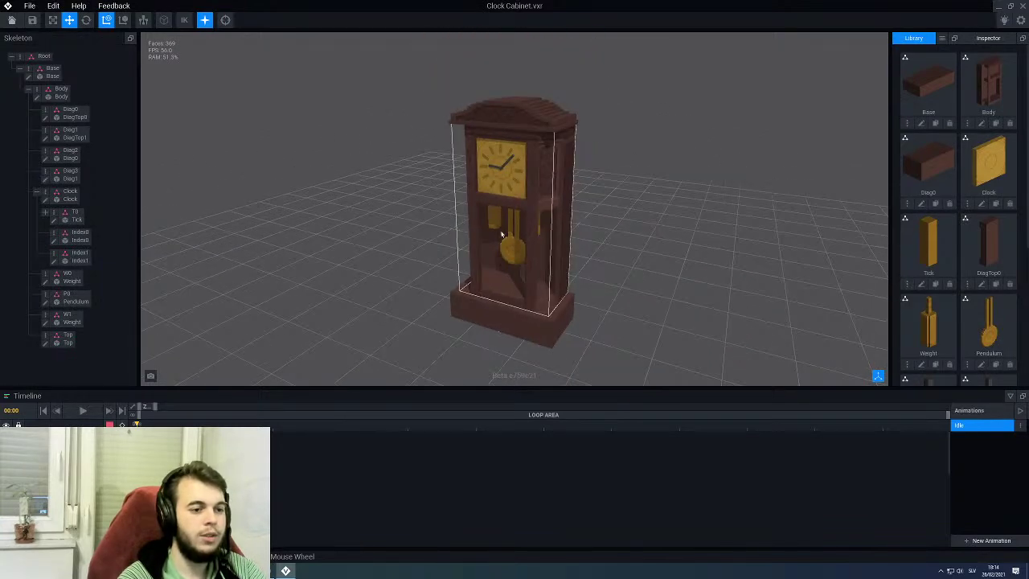
Step: Open the Base model for editing and show the surrounding cabinet parts as a faded reference
{"action": "left_click", "coordinate": [549, 323]}
{"action": "left_click", "coordinate": [28, 77]}
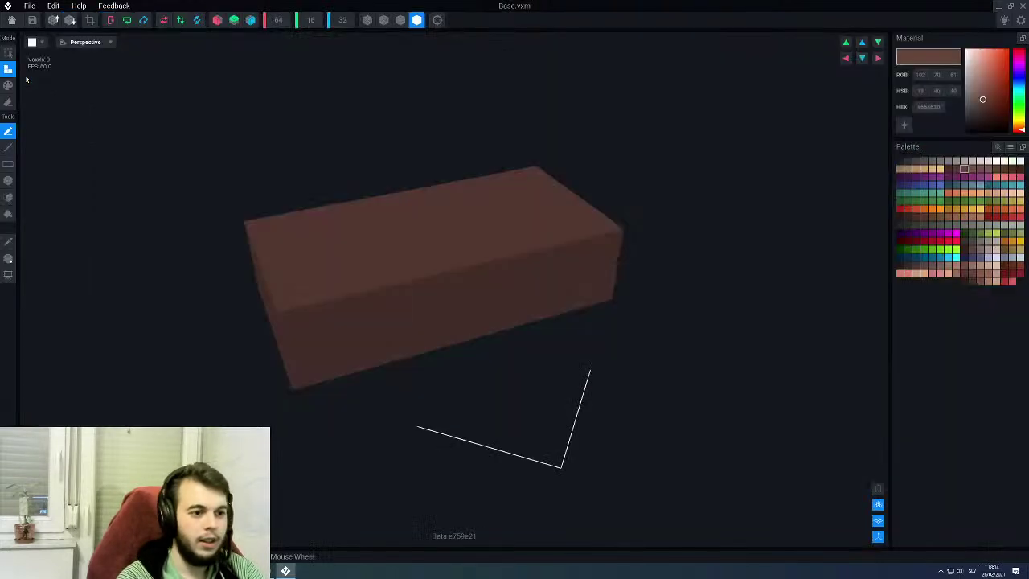
{"action": "left_click", "coordinate": [877, 488]}
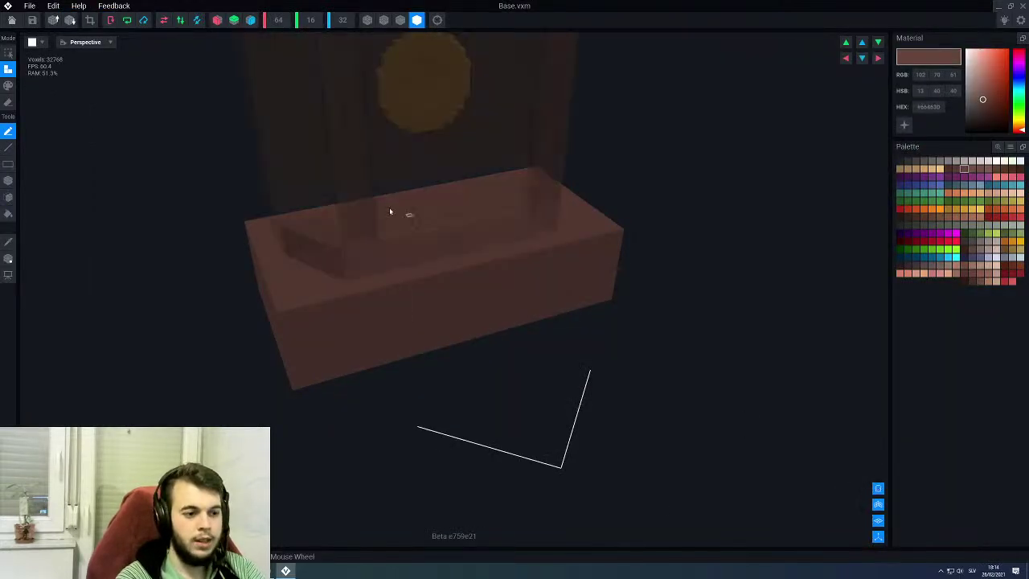
{"action": "right_click_drag", "start_coordinate": [417, 218], "coordinate": [386, 208]}
{"action": "scroll", "coordinate": [482, 342], "scroll_direction": "up", "scroll_amount": 2}
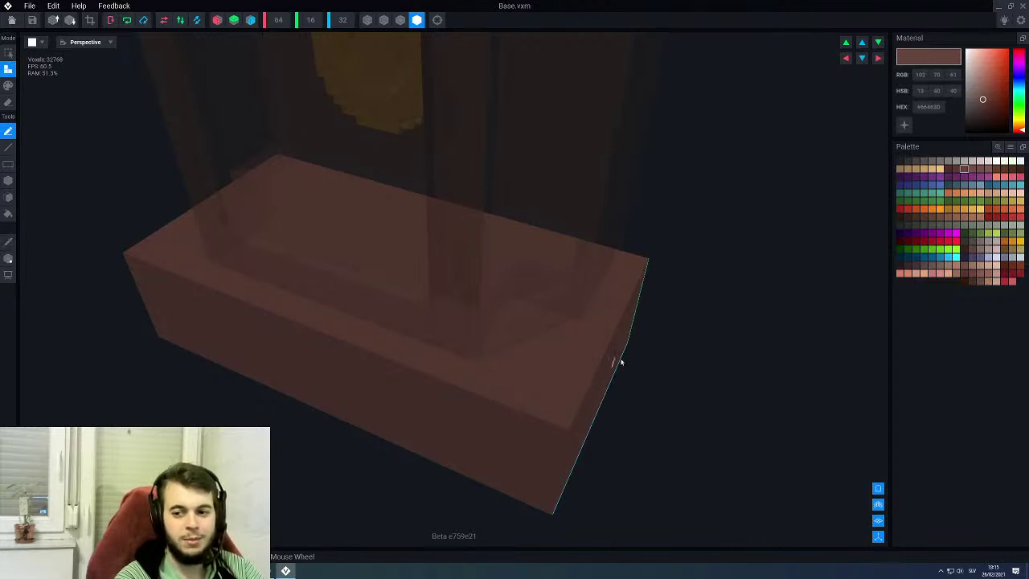
Step: Paint lighter brown (#725048) highlight marks along the base's upper front edge with the Line tool, mirrored across the X axis
{"action": "left_click", "coordinate": [974, 169]}
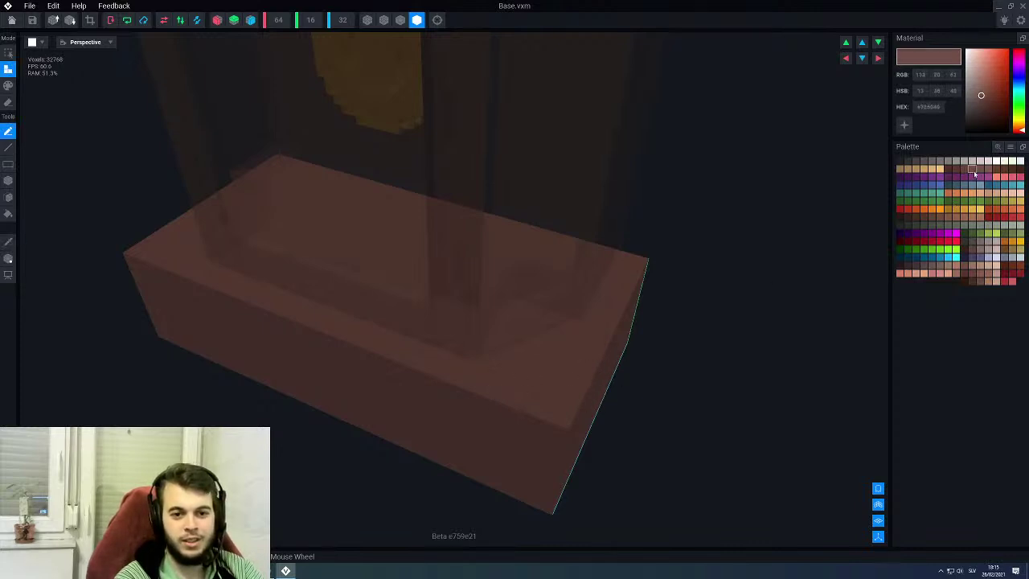
{"action": "key", "text": "p"}
{"action": "key", "text": "l"}
{"action": "right_click_drag", "start_coordinate": [554, 368], "coordinate": [557, 360]}
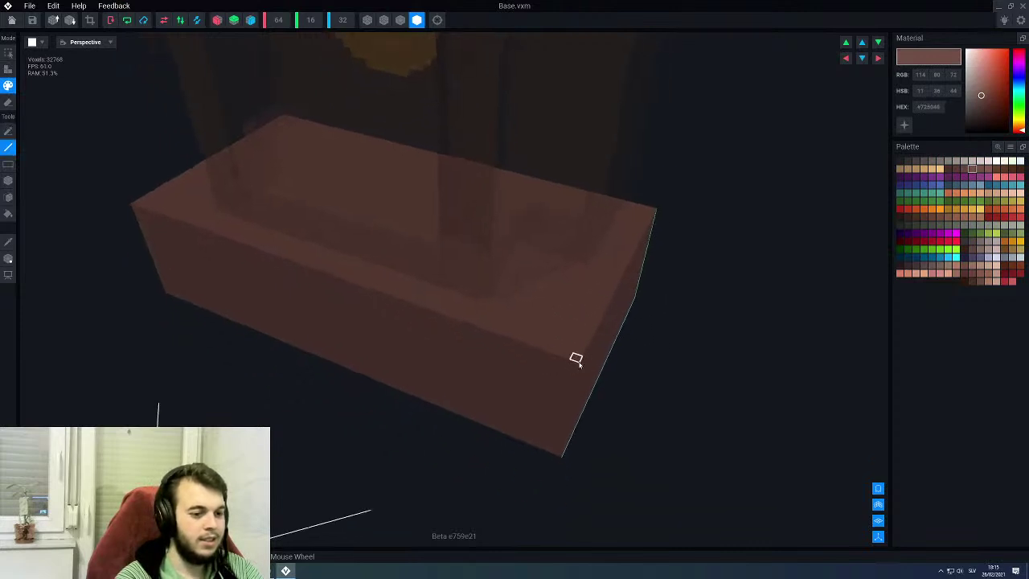
{"action": "middle_click_drag", "start_coordinate": [546, 361], "coordinate": [542, 349]}
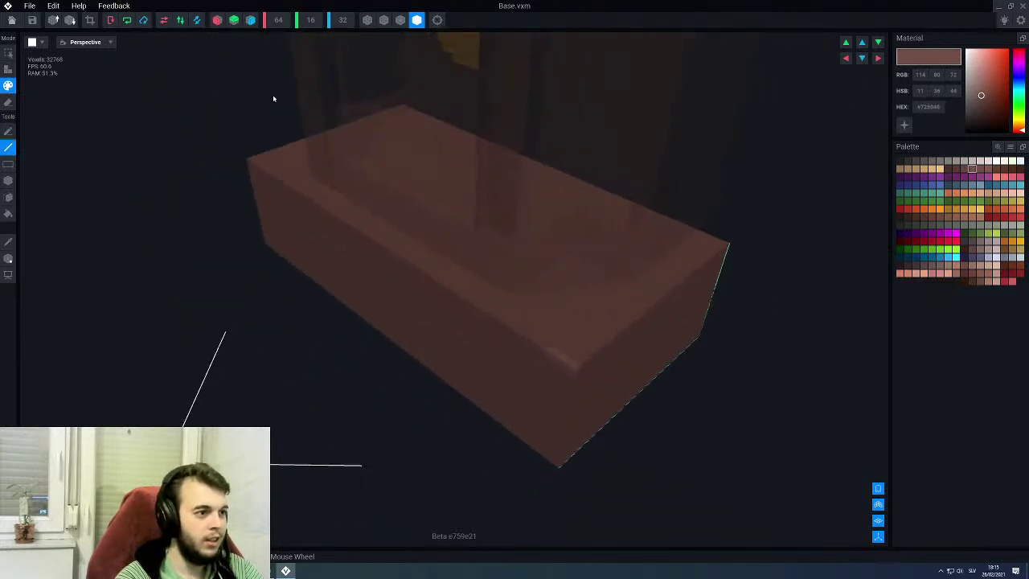
{"action": "left_click", "coordinate": [217, 21]}
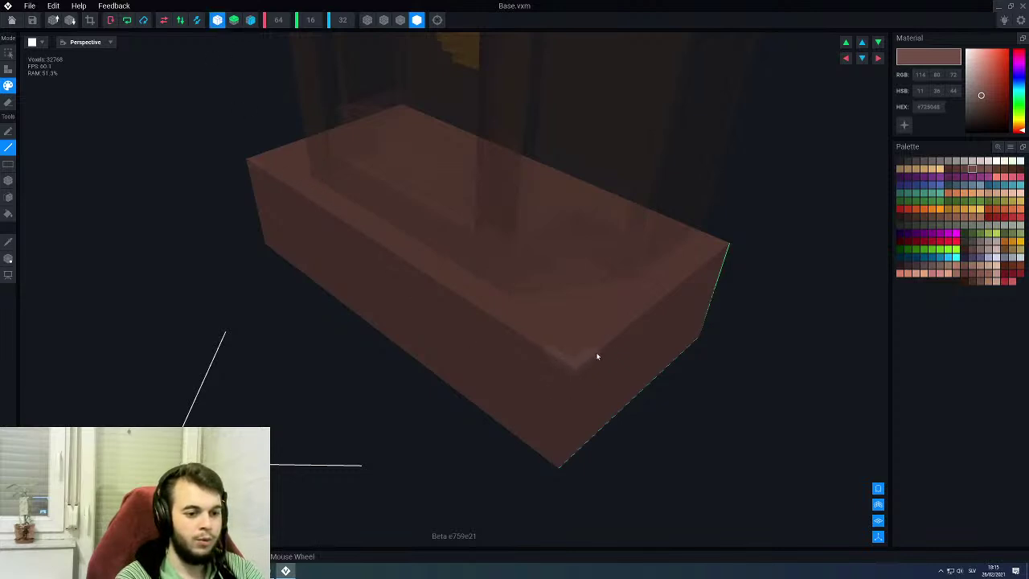
{"action": "right_click_drag", "start_coordinate": [532, 360], "coordinate": [540, 365]}
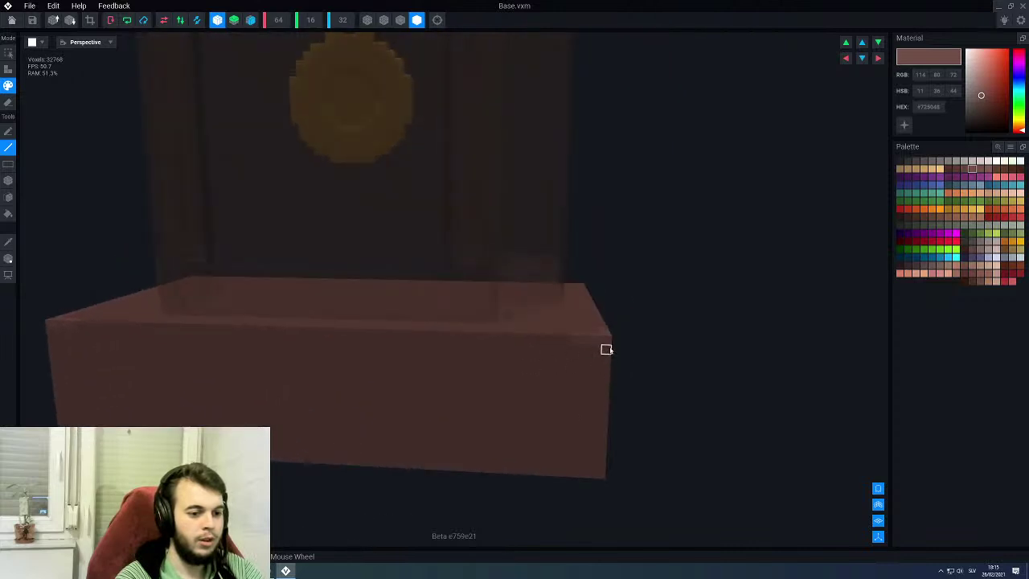
{"action": "mouse_move", "coordinate": [547, 385]}
{"action": "middle_mouse_down"}
{"action": "mouse_move", "coordinate": [526, 365]}
{"action": "mouse_move", "coordinate": [546, 349]}
{"action": "mouse_move", "coordinate": [554, 376]}
{"action": "middle_mouse_up"}
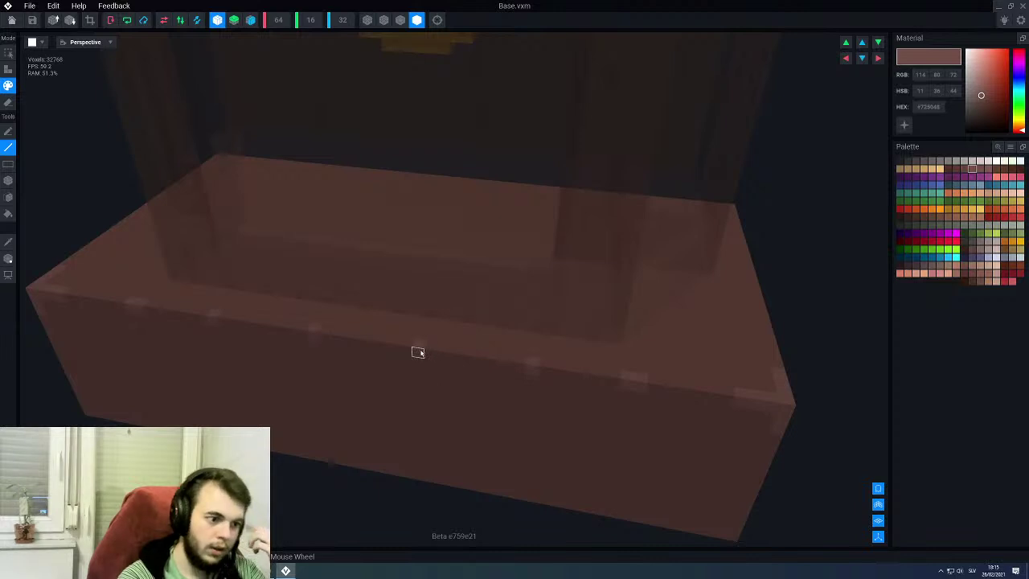
Step: Continue the lighter brown highlight marks along the upper edge of the base's side face
{"action": "scroll", "coordinate": [418, 351], "scroll_direction": "down", "scroll_amount": 5}
{"action": "right_click_drag", "start_coordinate": [537, 368], "coordinate": [492, 372]}
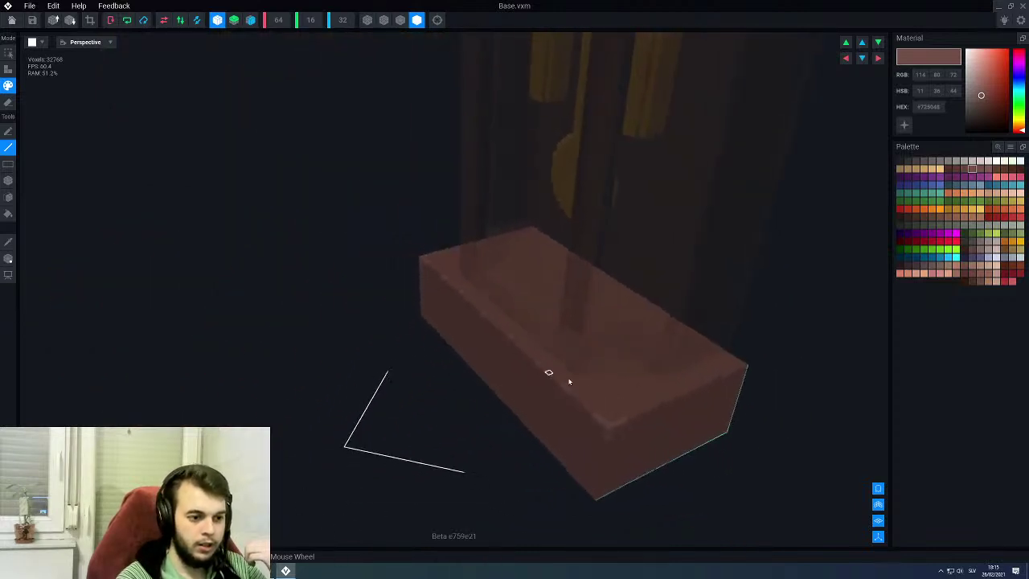
{"action": "middle_click_drag", "start_coordinate": [547, 372], "coordinate": [479, 371]}
{"action": "scroll", "coordinate": [533, 425], "scroll_direction": "up", "scroll_amount": 4}
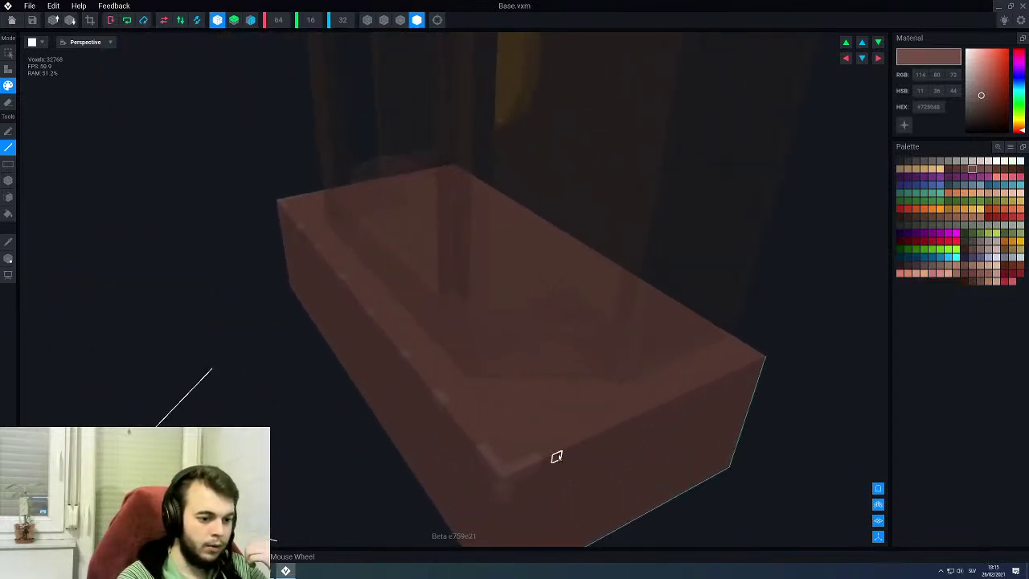
{"action": "right_click_drag", "start_coordinate": [606, 423], "coordinate": [478, 410]}
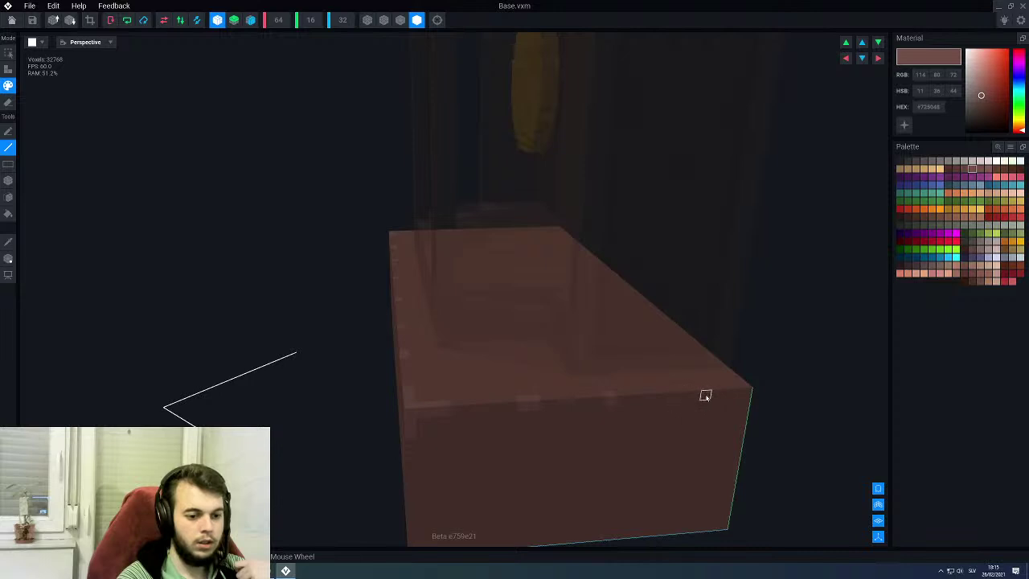
Step: Paint a stepped-corner panel outline on the base's front face in darker brown (#573B34) with the Line tool
{"action": "right_click_drag", "start_coordinate": [590, 383], "coordinate": [555, 386]}
{"action": "middle_click_drag", "start_coordinate": [549, 385], "coordinate": [544, 374]}
{"action": "scroll", "coordinate": [543, 372], "scroll_direction": "up", "scroll_amount": 2}
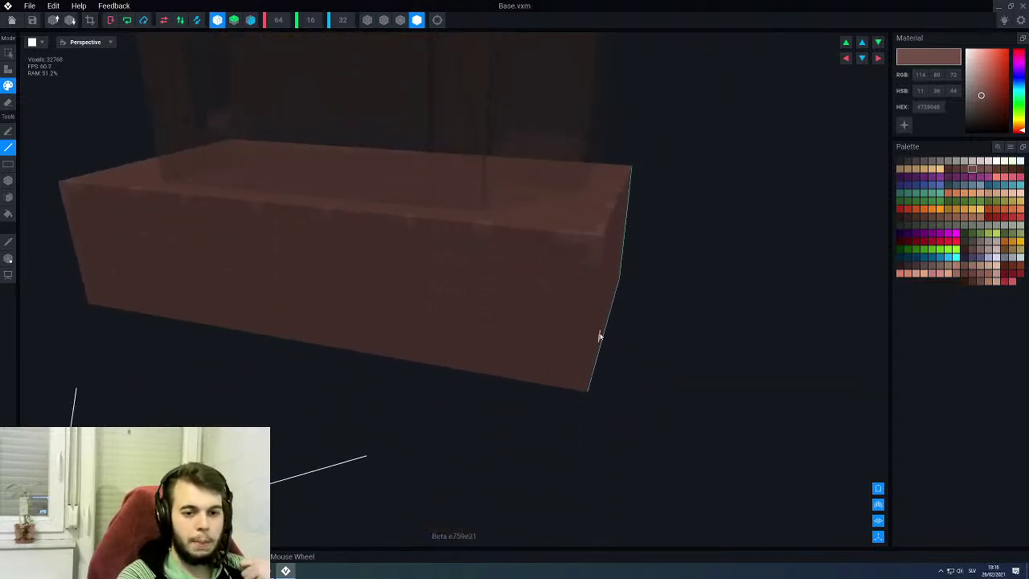
{"action": "left_click", "coordinate": [957, 169]}
{"action": "right_click_drag", "start_coordinate": [547, 287], "coordinate": [547, 282]}
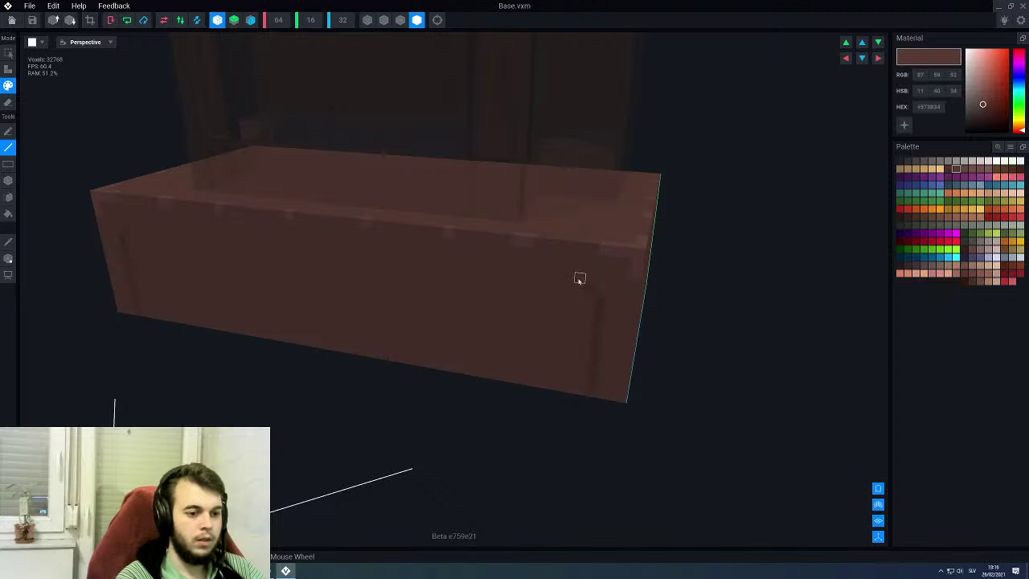
{"action": "middle_click_drag", "start_coordinate": [292, 242], "coordinate": [551, 326]}
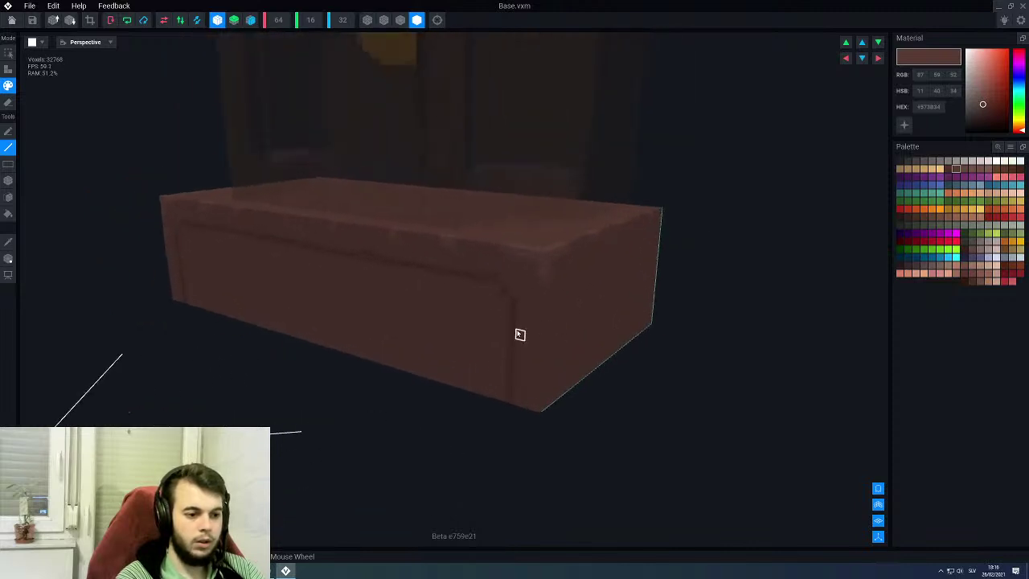
Step: Display the model's edge lines and paint a matching darker brown panel outline on the base's side face
{"action": "left_click", "coordinate": [400, 21]}
{"action": "scroll", "coordinate": [544, 370], "scroll_direction": "up", "scroll_amount": 1}
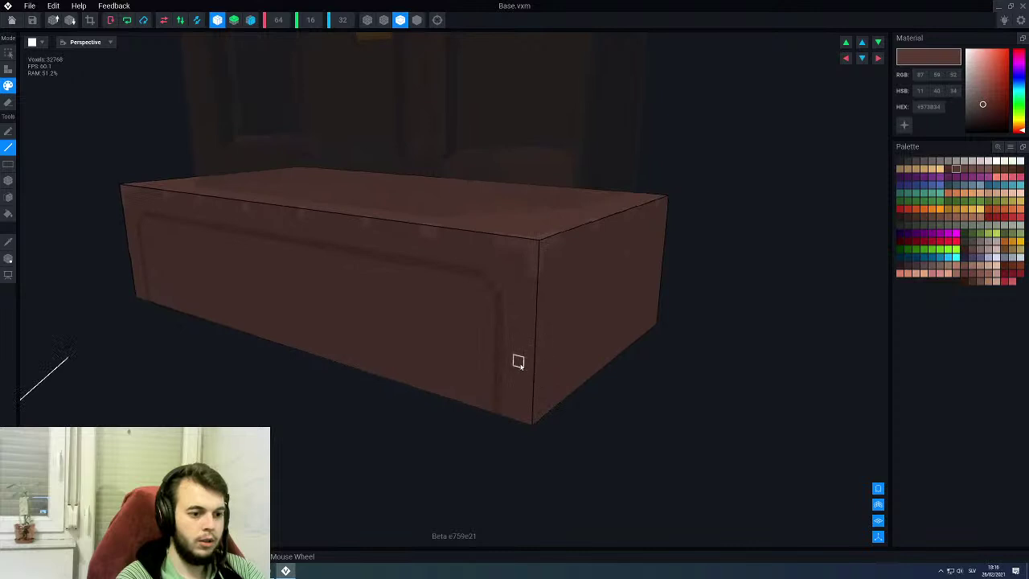
{"action": "right_click_drag", "start_coordinate": [605, 361], "coordinate": [527, 361]}
{"action": "scroll", "coordinate": [561, 418], "scroll_direction": "up", "scroll_amount": 1}
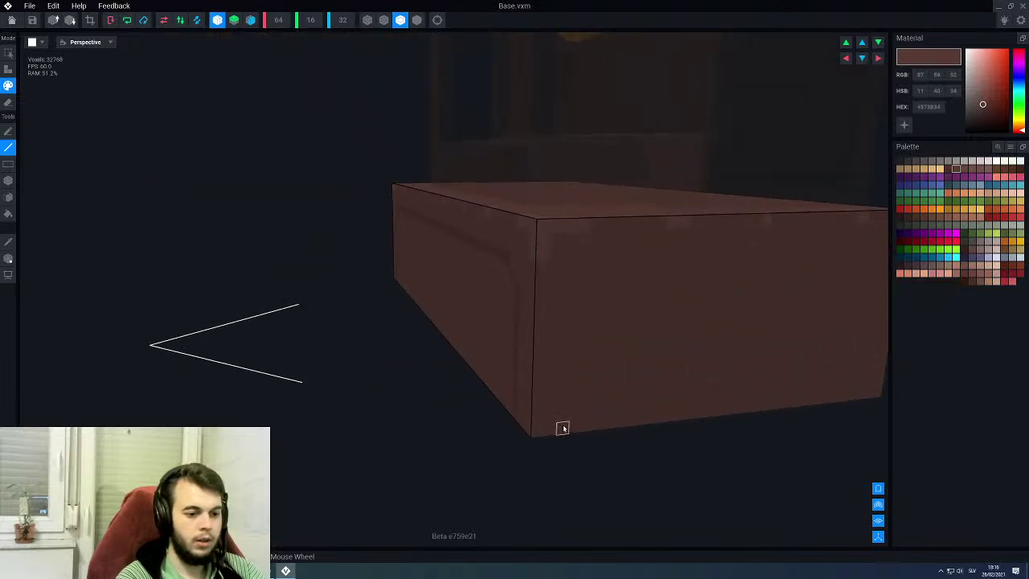
{"action": "left_click_drag", "start_coordinate": [574, 425], "coordinate": [589, 295]}
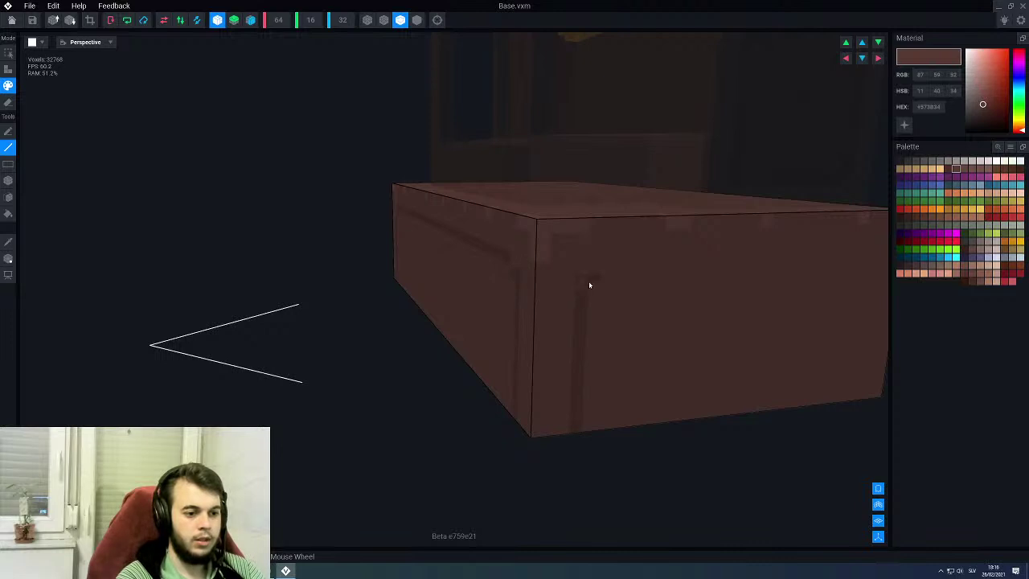
{"action": "middle_click_drag", "start_coordinate": [593, 281], "coordinate": [487, 259]}
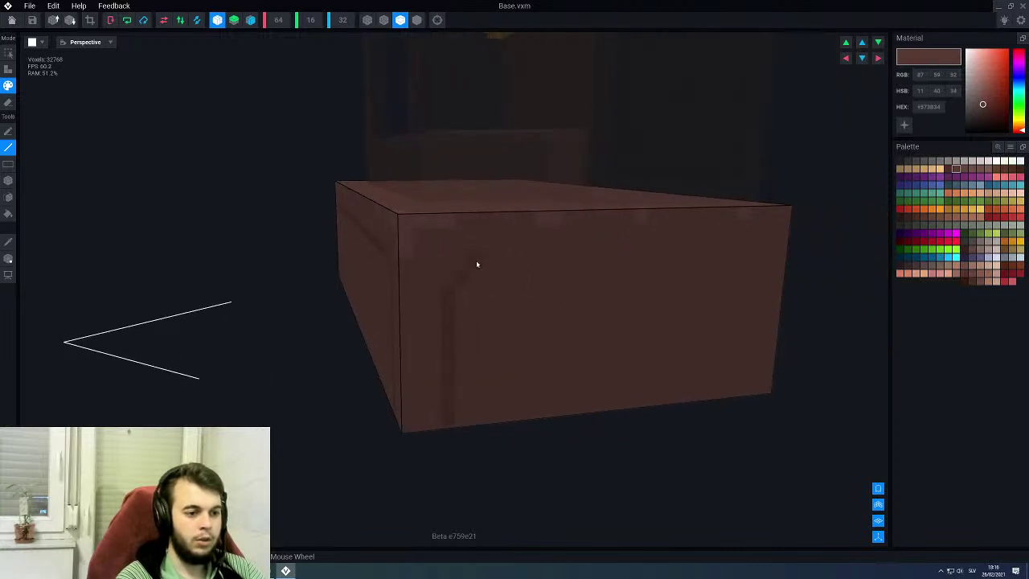
{"action": "middle_click_drag", "start_coordinate": [736, 253], "coordinate": [668, 290]}
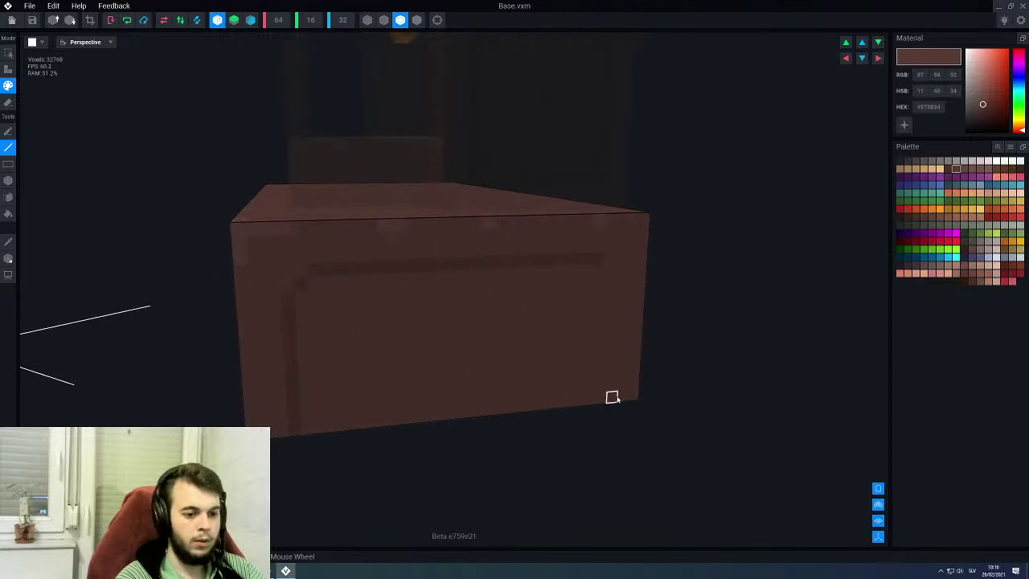
{"action": "left_click", "coordinate": [619, 269], "text": "alt"}
{"action": "left_click", "coordinate": [596, 261]}
Step: Fill the areas inside the side and front panel outlines with their sampled brown (#573B34) using the Face tool
{"action": "middle_click_drag", "start_coordinate": [411, 317], "coordinate": [443, 266]}
{"action": "left_click", "coordinate": [444, 266], "text": "alt"}
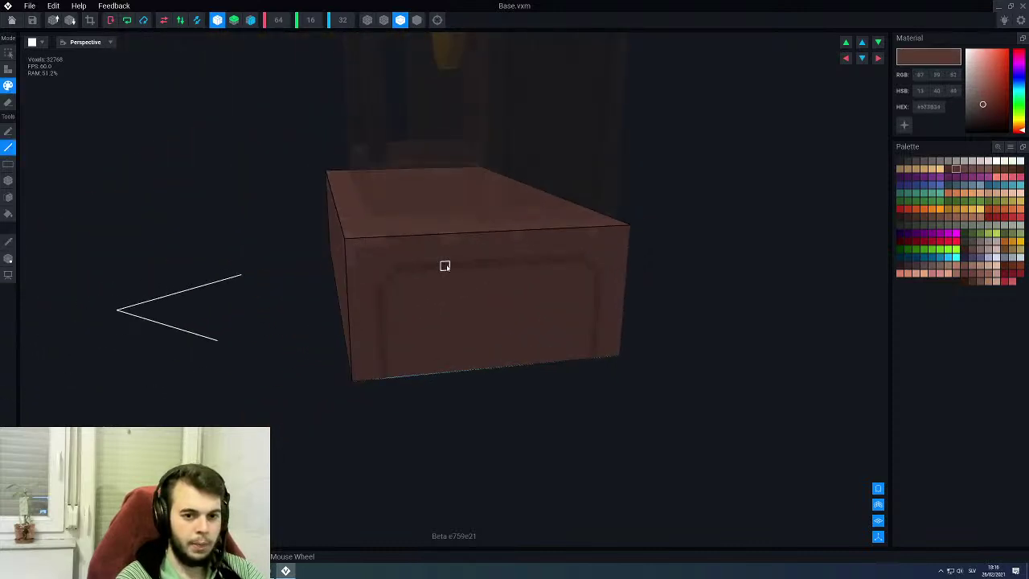
{"action": "key", "text": "f"}
{"action": "left_click", "coordinate": [437, 311]}
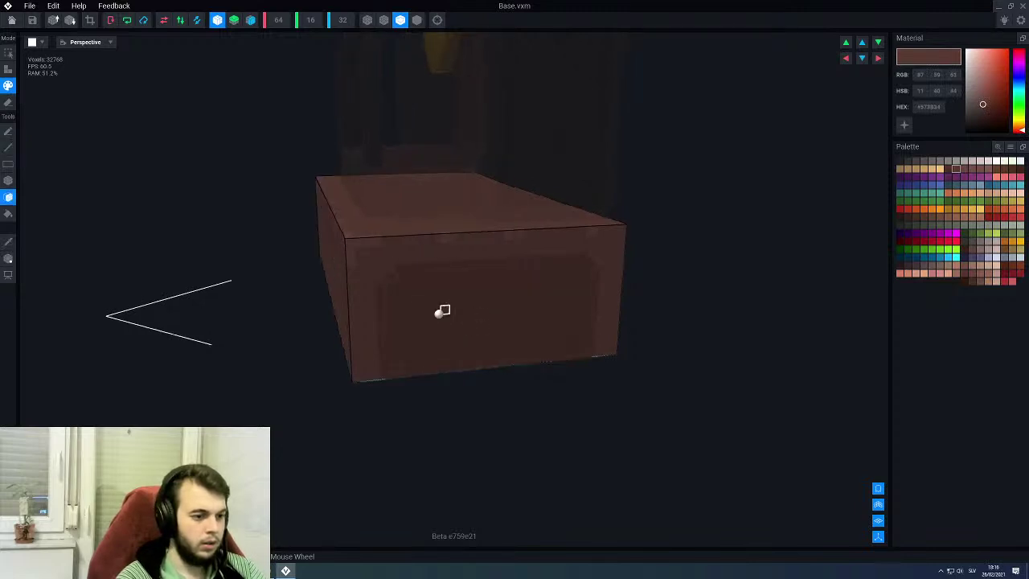
{"action": "middle_click_drag", "start_coordinate": [437, 311], "coordinate": [271, 347]}
{"action": "left_click", "coordinate": [274, 348]}
{"action": "middle_click_drag", "start_coordinate": [432, 313], "coordinate": [498, 318]}
Step: Paint a darker brown (#48302B) vertical line along the side panel's front edge with the Line tool
{"action": "left_click", "coordinate": [949, 169]}
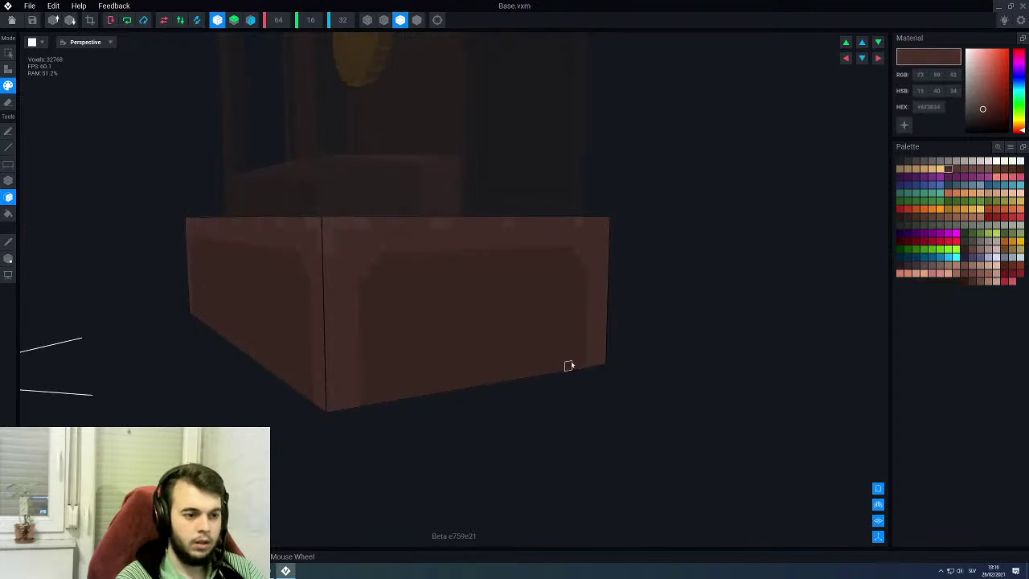
{"action": "middle_click_drag", "start_coordinate": [570, 363], "coordinate": [395, 333]}
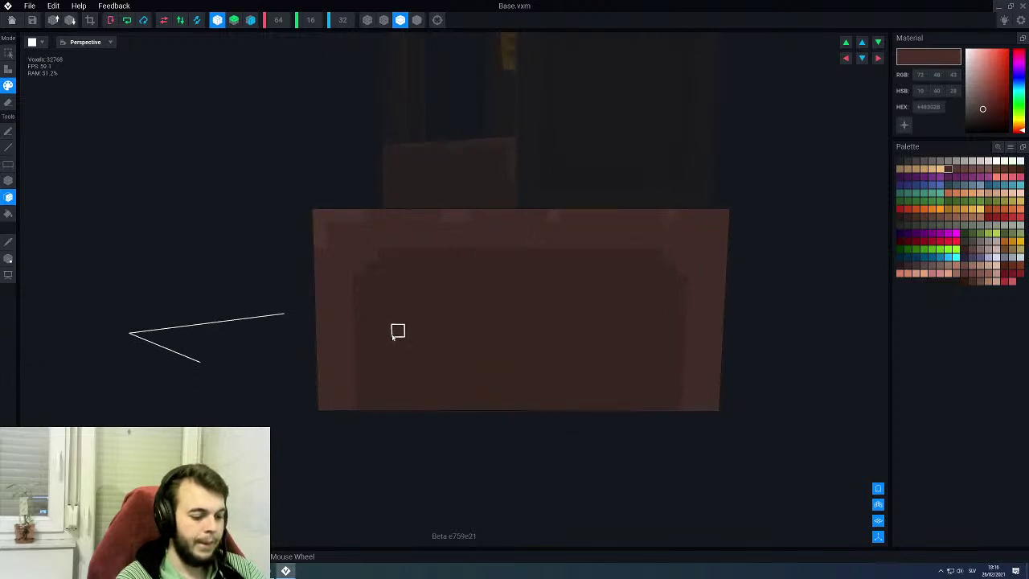
{"action": "key", "text": "l"}
{"action": "mouse_move", "coordinate": [361, 405]}
{"action": "left_mouse_down"}
{"action": "mouse_move", "coordinate": [371, 314]}
{"action": "mouse_move", "coordinate": [360, 284]}
{"action": "left_mouse_up"}
{"action": "mouse_move", "coordinate": [360, 284]}
{"action": "right_mouse_down"}
{"action": "mouse_move", "coordinate": [339, 352]}
{"action": "mouse_move", "coordinate": [393, 357]}
{"action": "right_mouse_up"}
{"action": "middle_click_drag", "start_coordinate": [392, 353], "coordinate": [639, 346]}
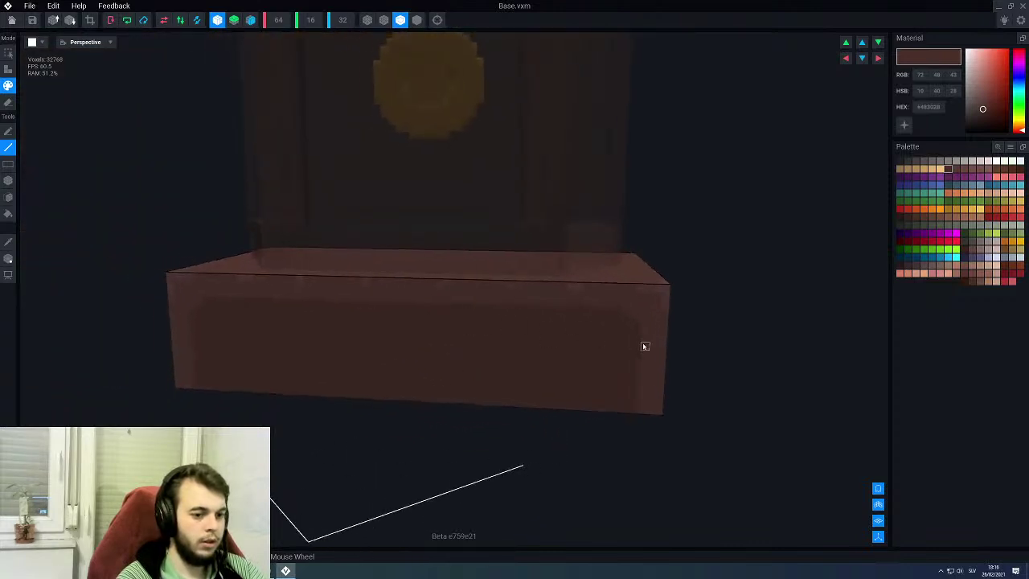
Step: Split the front panel in two with a vertical divider in sampled brown (#66463D), giving both halves stepped inner corners
{"action": "left_click", "coordinate": [645, 347], "text": "alt"}
{"action": "scroll", "coordinate": [493, 382], "scroll_direction": "up", "scroll_amount": 2}
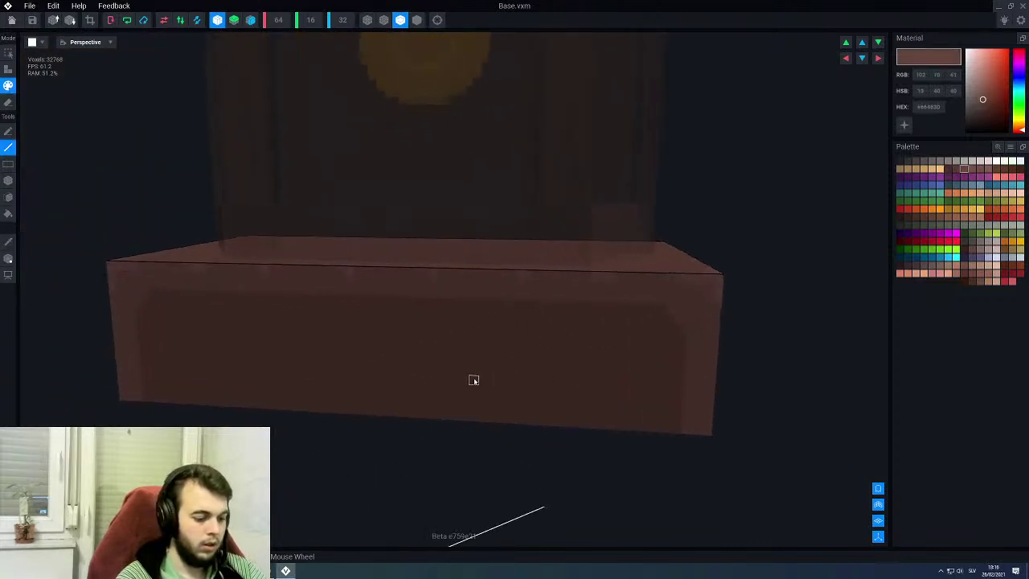
{"action": "key", "text": "v"}
{"action": "right_click_drag", "start_coordinate": [444, 370], "coordinate": [407, 319]}
{"action": "scroll", "coordinate": [406, 320], "scroll_direction": "up", "scroll_amount": 1}
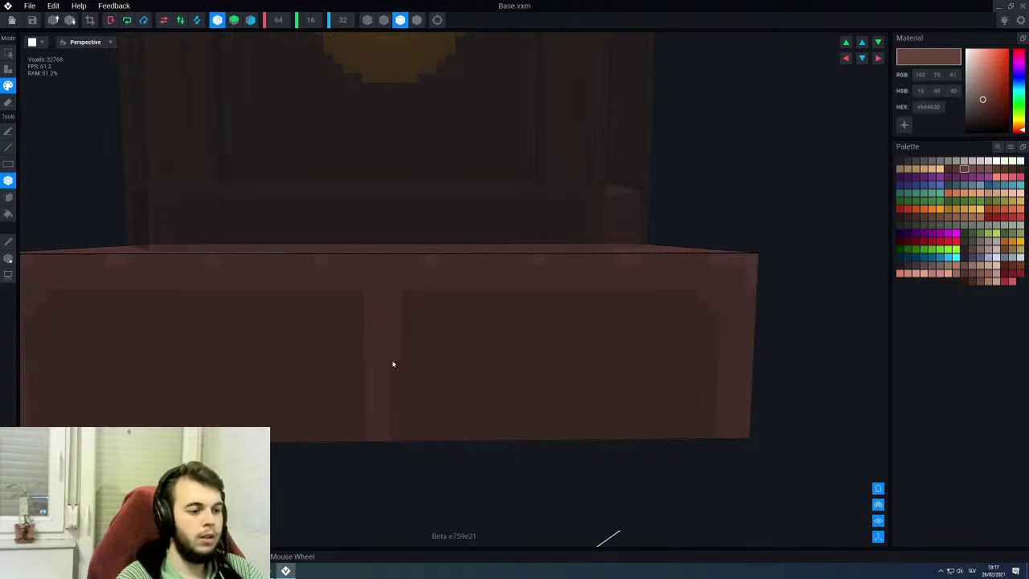
{"action": "left_click", "coordinate": [408, 296]}
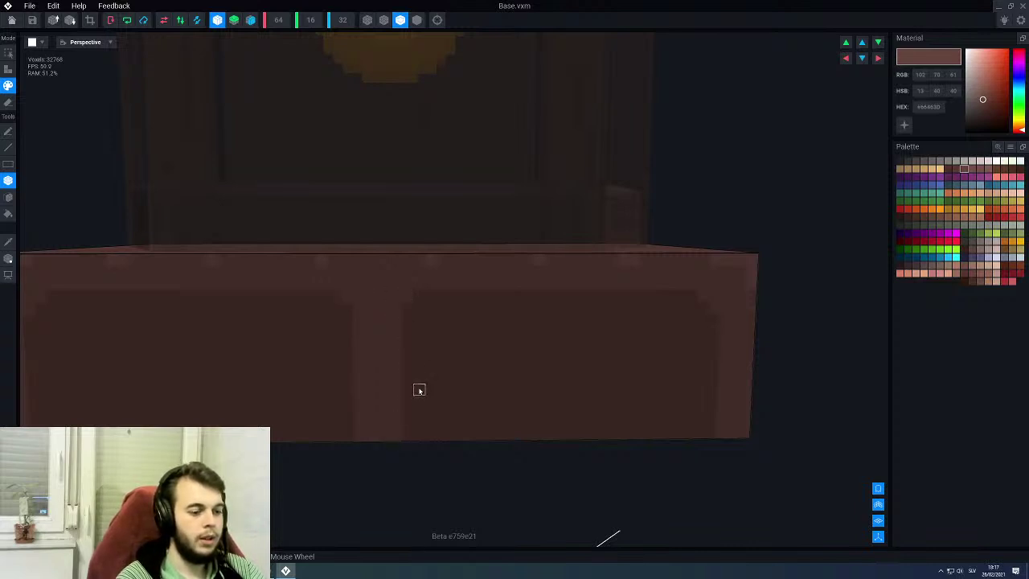
{"action": "middle_click_drag", "start_coordinate": [489, 343], "coordinate": [451, 347]}
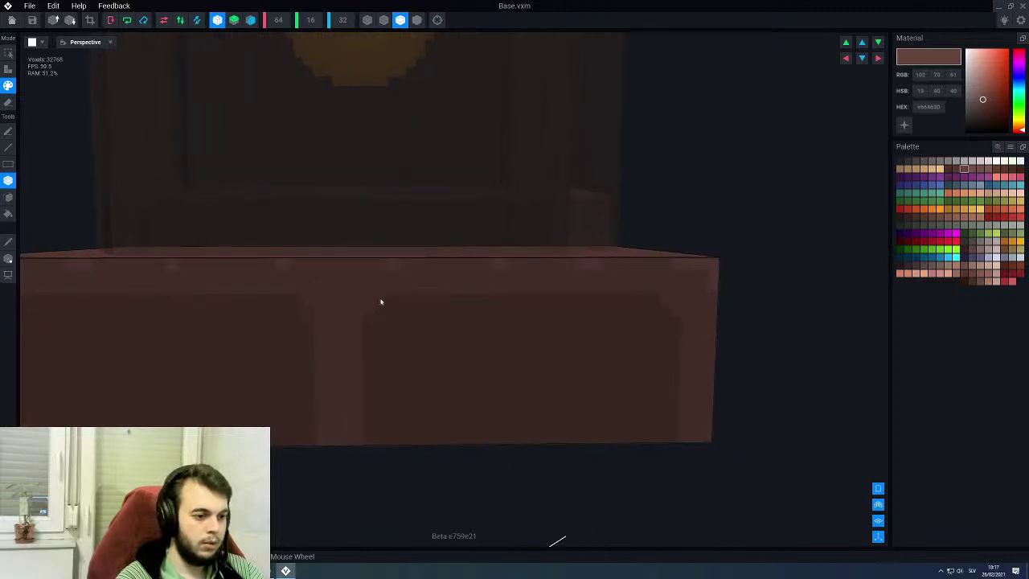
{"action": "right_click_drag", "start_coordinate": [427, 347], "coordinate": [451, 346]}
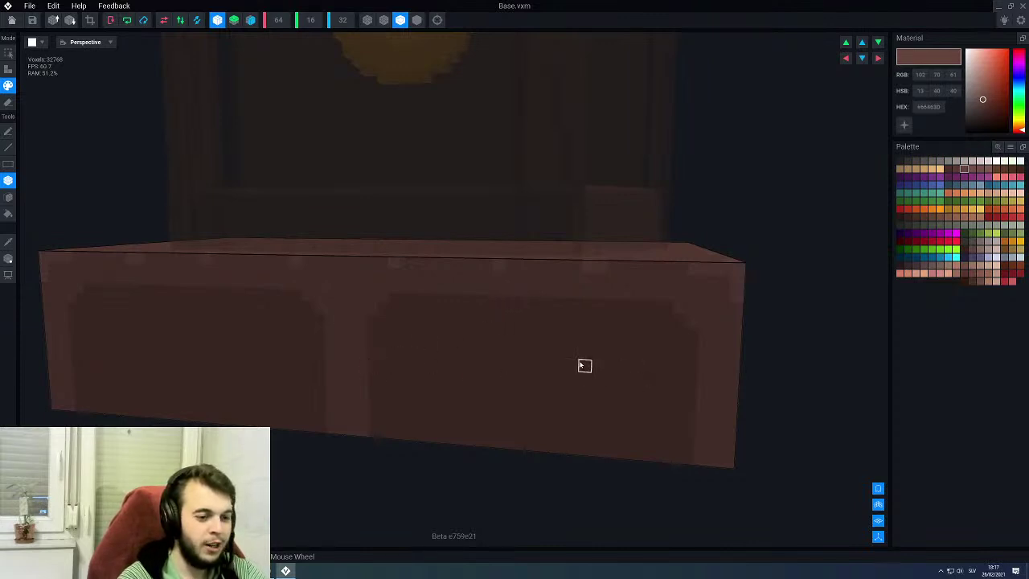
Step: Outline both front panel halves in darker brown (#48302B) with the Line tool, following the sides, top edges and stepped corners
{"action": "scroll", "coordinate": [514, 357], "scroll_direction": "down", "scroll_amount": 3}
{"action": "mouse_move", "coordinate": [512, 357]}
{"action": "right_mouse_down"}
{"action": "mouse_move", "coordinate": [471, 349]}
{"action": "mouse_move", "coordinate": [473, 360]}
{"action": "mouse_move", "coordinate": [504, 357]}
{"action": "right_mouse_up"}
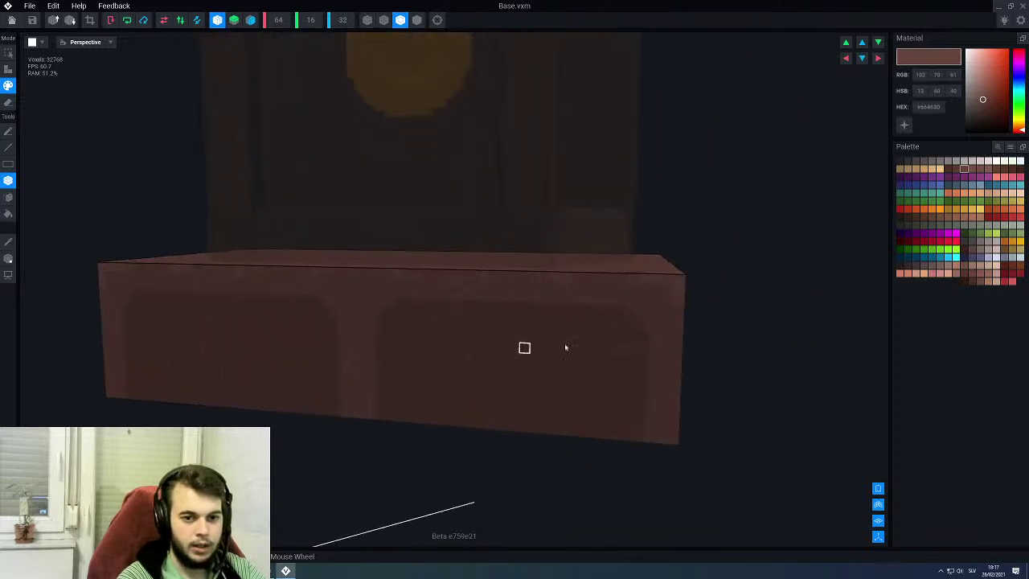
{"action": "left_click", "coordinate": [947, 169]}
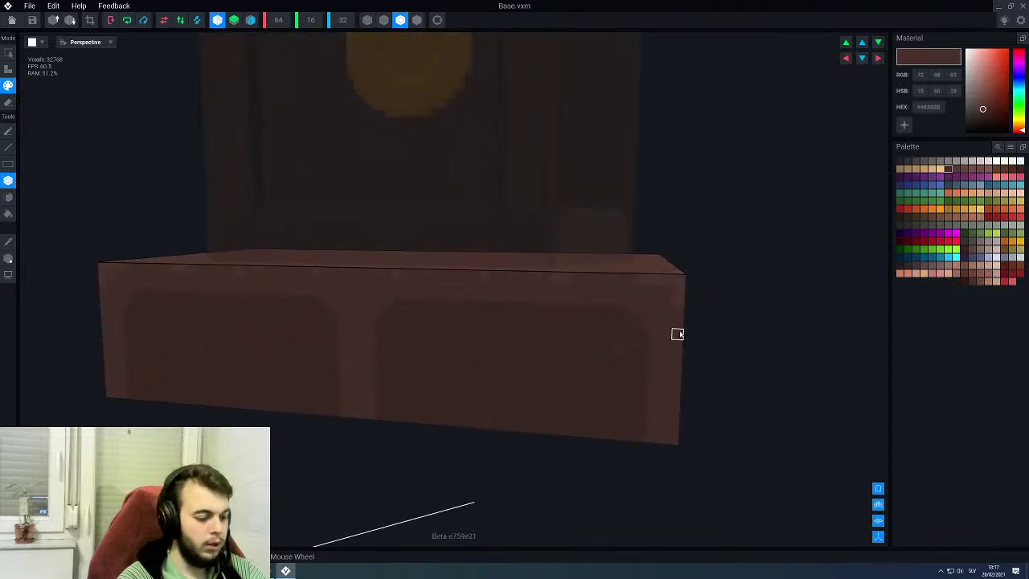
{"action": "key", "text": "l"}
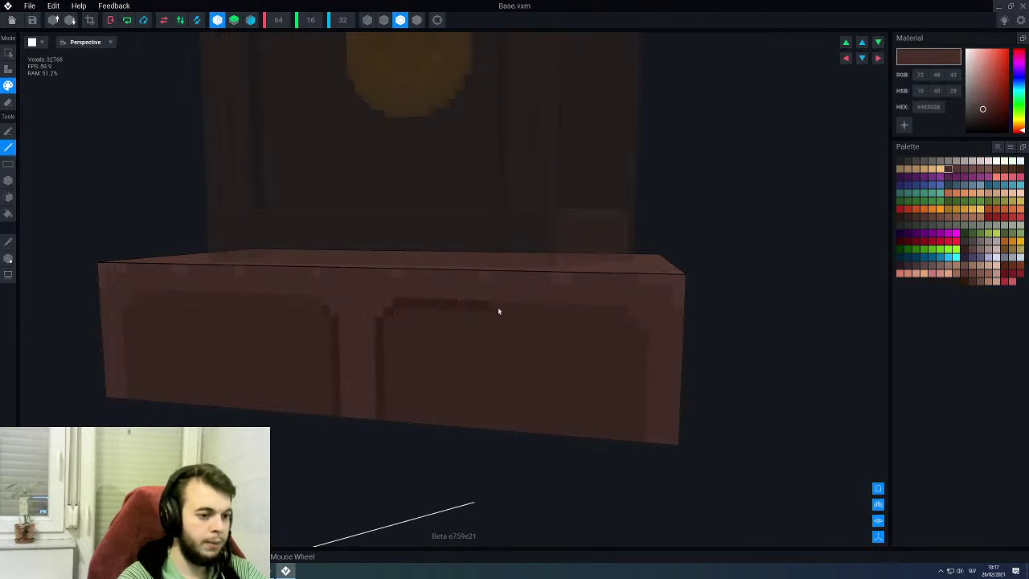
{"action": "left_click_drag", "start_coordinate": [613, 313], "coordinate": [621, 312]}
{"action": "left_click", "coordinate": [633, 321]}
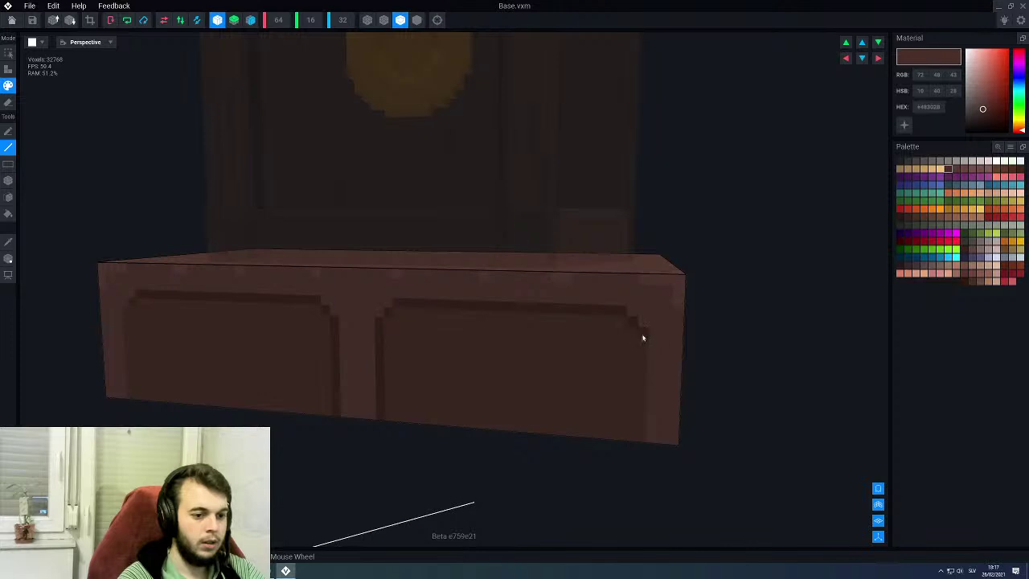
Step: Try painting rectangular inner frames in sampled brown (#66463D) inside both front panel halves
{"action": "left_click", "coordinate": [653, 396], "text": "alt"}
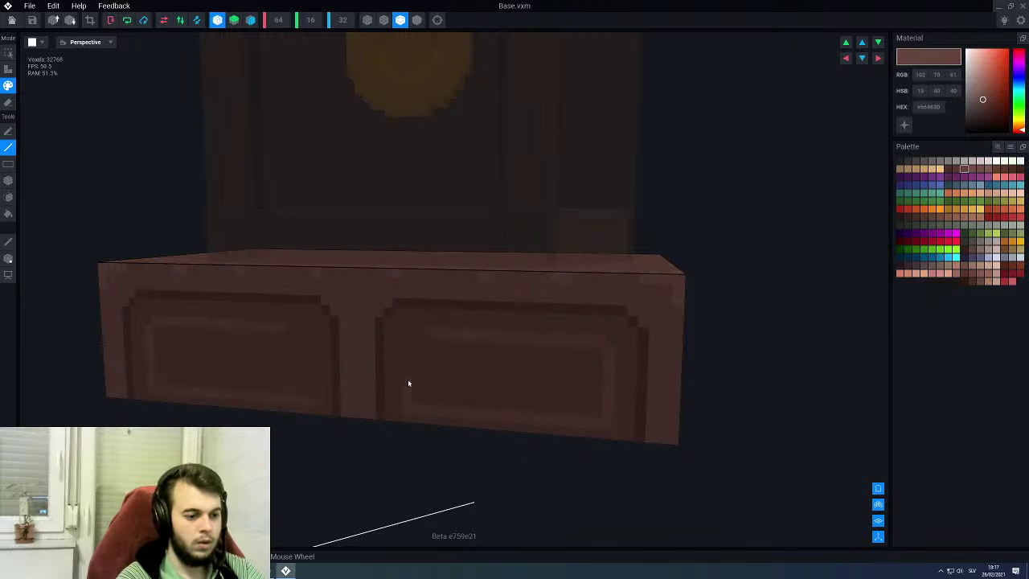
{"action": "middle_click_drag", "start_coordinate": [421, 336], "coordinate": [453, 365]}
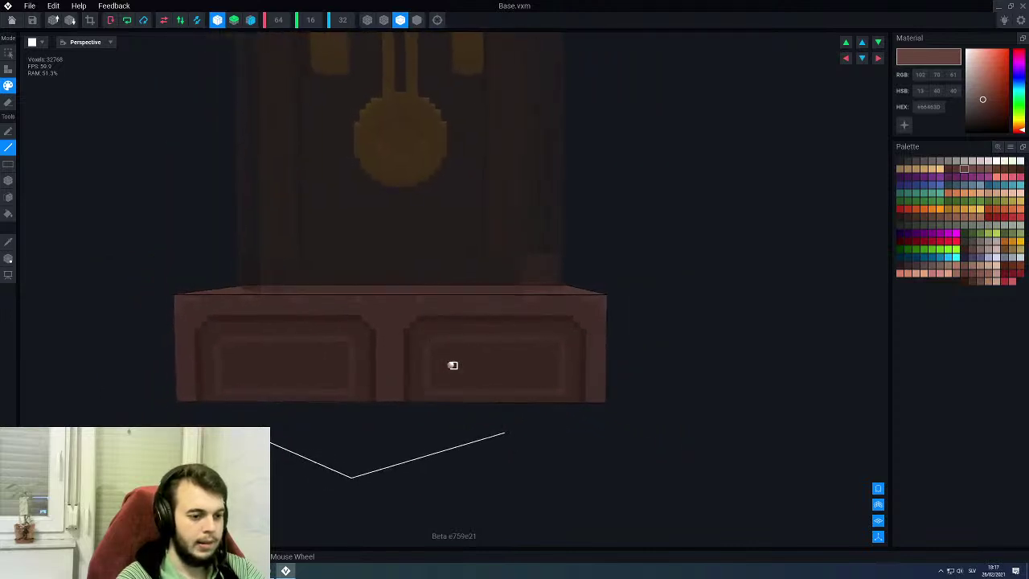
{"action": "scroll", "coordinate": [455, 366], "scroll_direction": "up", "scroll_amount": 2}
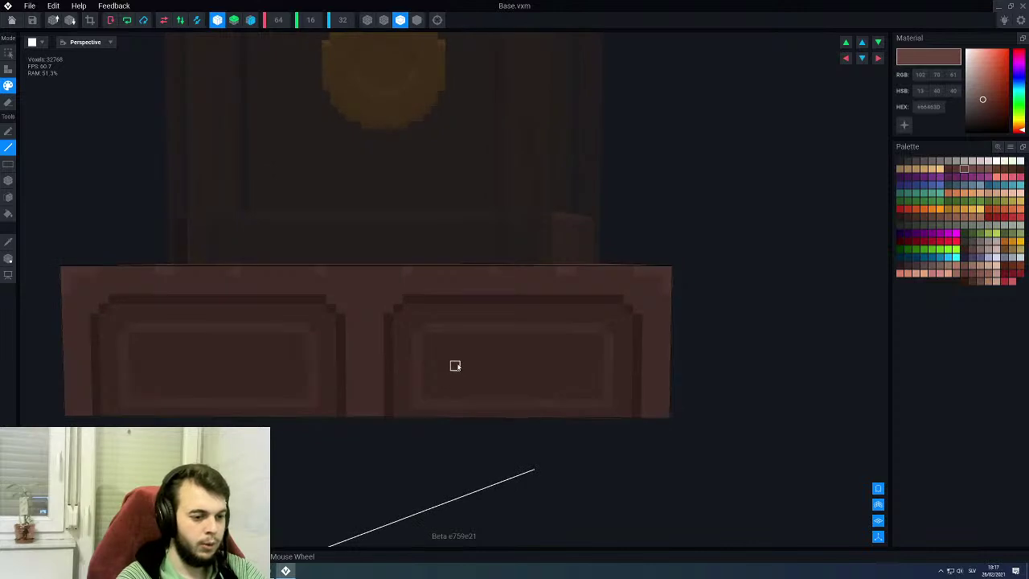
Step: Remove the lighter inner frames from both front panel halves, keeping the dark outlines
{"action": "key", "text": "a"}
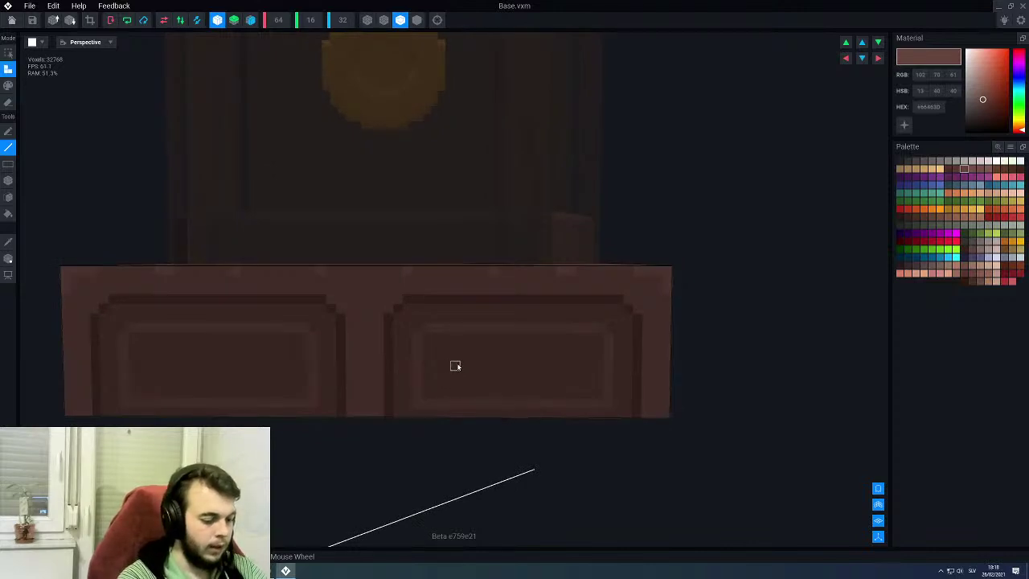
{"action": "key", "text": "f"}
{"action": "key", "text": "p"}
{"action": "left_click", "coordinate": [462, 367]}
{"action": "scroll", "coordinate": [541, 368], "scroll_direction": "down", "scroll_amount": 3}
{"action": "right_click_drag", "start_coordinate": [540, 369], "coordinate": [535, 370]}
{"action": "scroll", "coordinate": [537, 373], "scroll_direction": "up", "scroll_amount": 2}
{"action": "scroll", "coordinate": [536, 374], "scroll_direction": "up", "scroll_amount": 2}
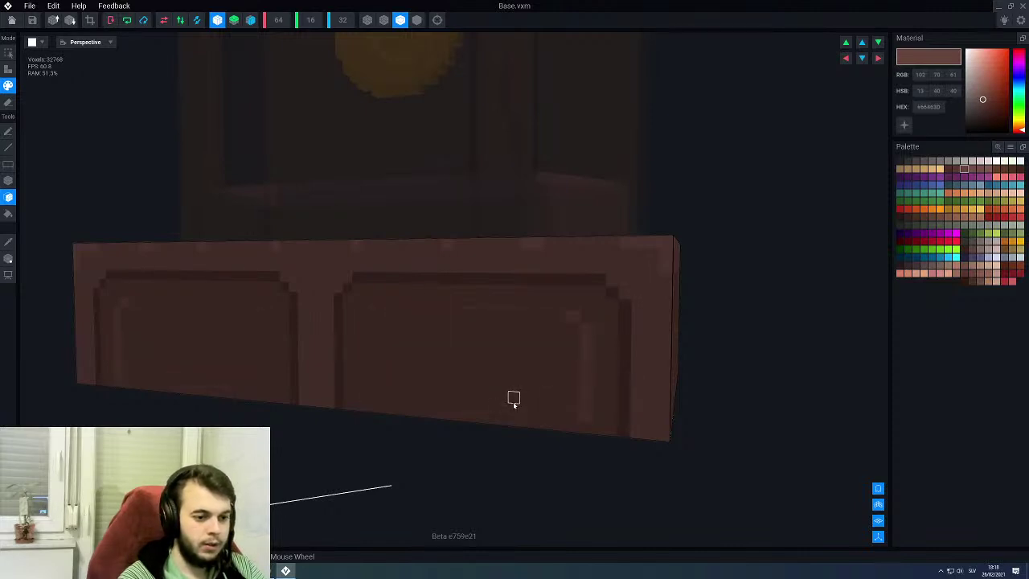
{"action": "scroll", "coordinate": [549, 377], "scroll_direction": "up", "scroll_amount": 2}
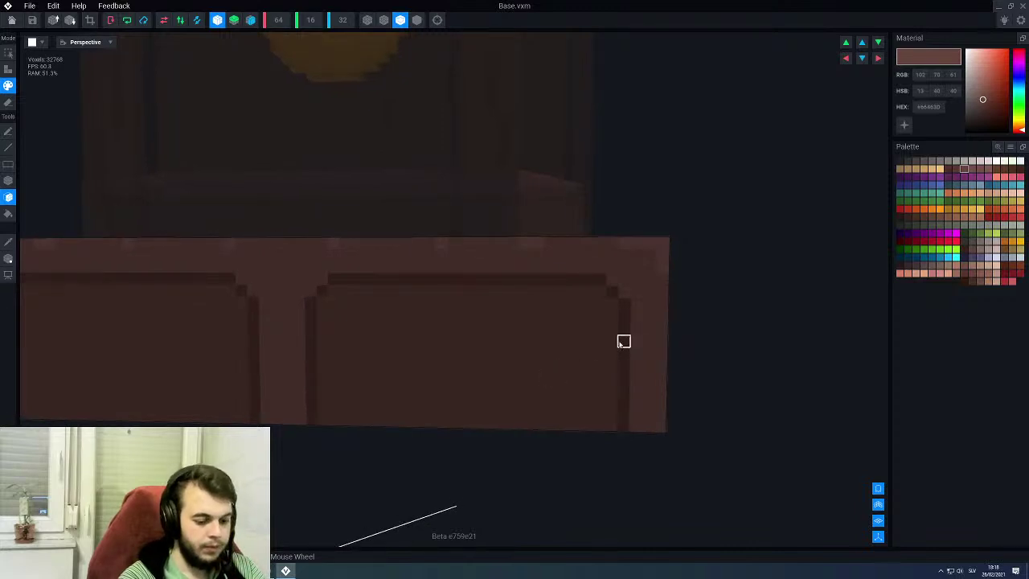
{"action": "scroll", "coordinate": [619, 344], "scroll_direction": "down", "scroll_amount": 3}
{"action": "scroll", "coordinate": [563, 362], "scroll_direction": "up", "scroll_amount": 2}
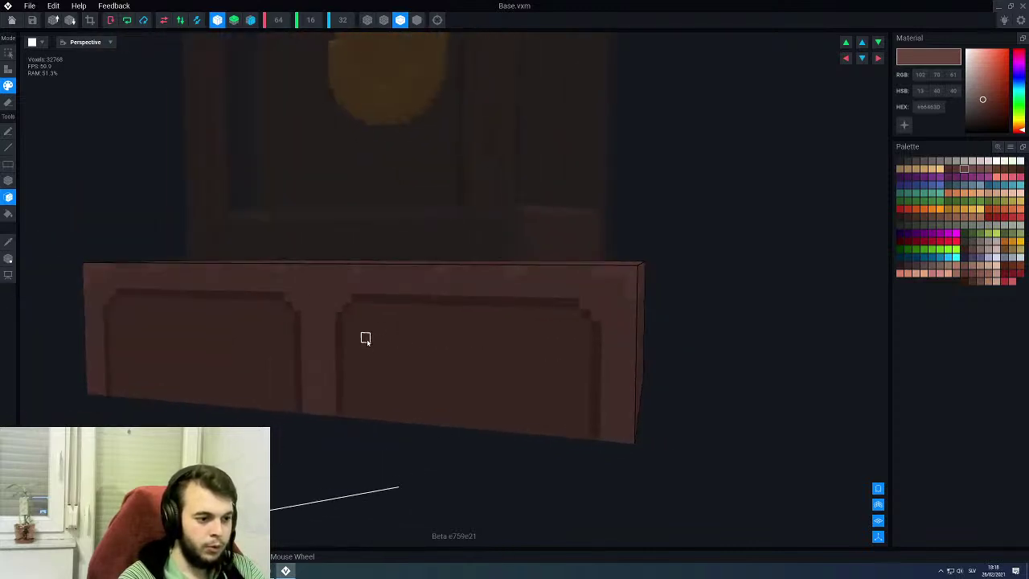
Step: Try painting short vertical lines in sampled darker brown (#48302B) along the bottoms of both front panel halves with the Line tool
{"action": "key", "text": "l"}
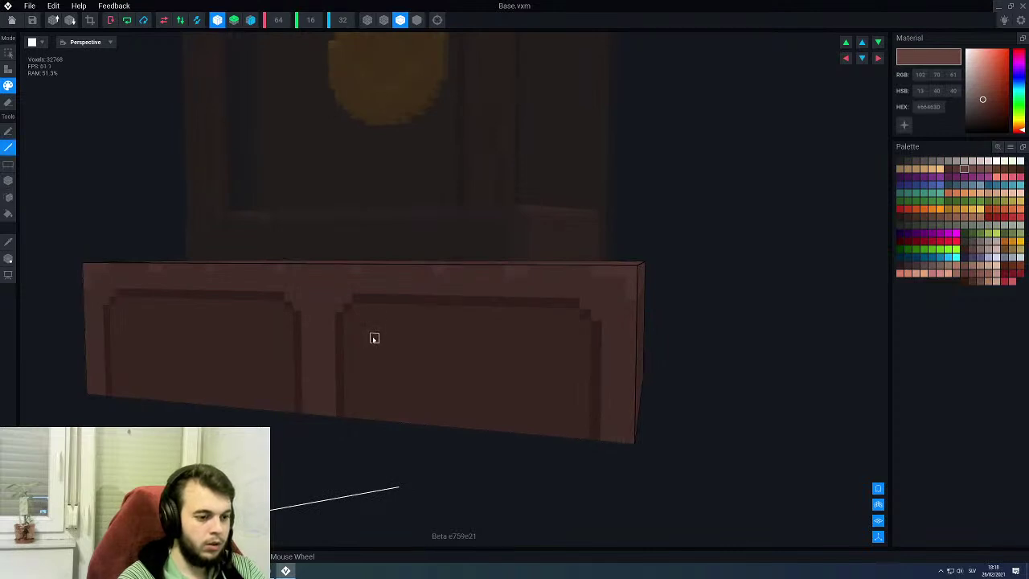
{"action": "scroll", "coordinate": [394, 348], "scroll_direction": "down", "scroll_amount": 3}
{"action": "right_click_drag", "start_coordinate": [452, 336], "coordinate": [455, 336]}
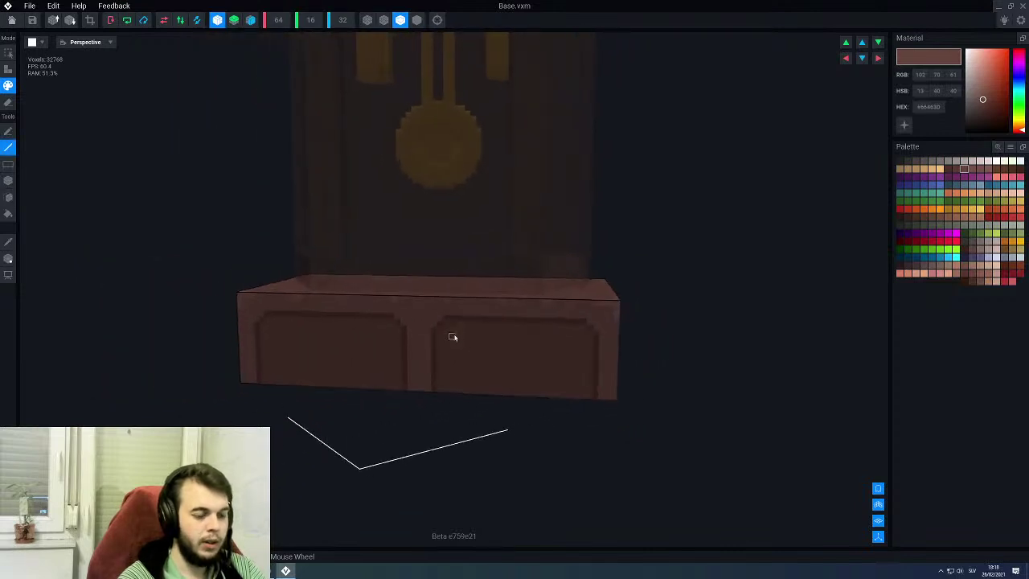
{"action": "scroll", "coordinate": [561, 367], "scroll_direction": "up", "scroll_amount": 2}
{"action": "left_click", "coordinate": [643, 361], "text": "alt"}
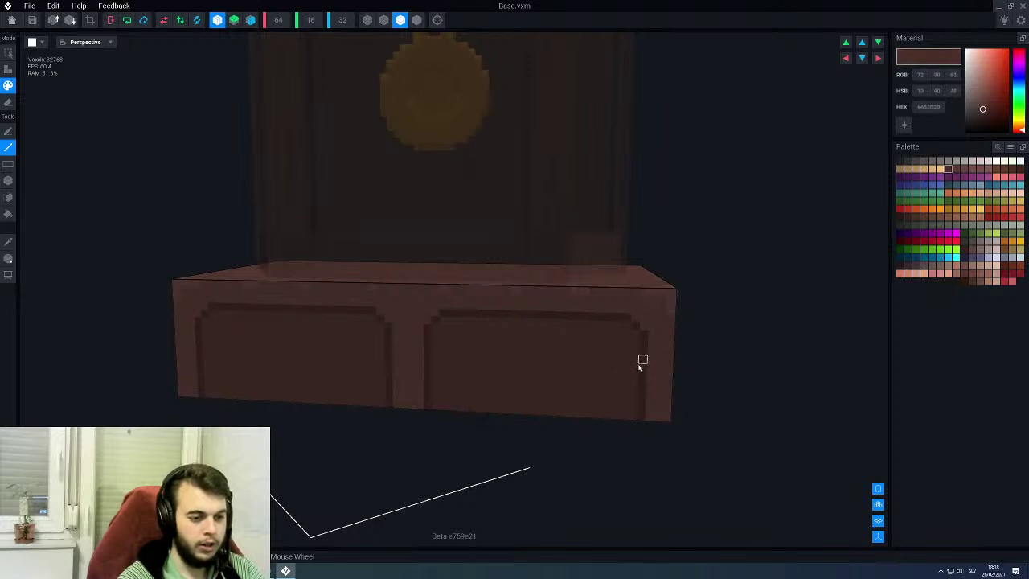
{"action": "scroll", "coordinate": [620, 373], "scroll_direction": "up", "scroll_amount": 4}
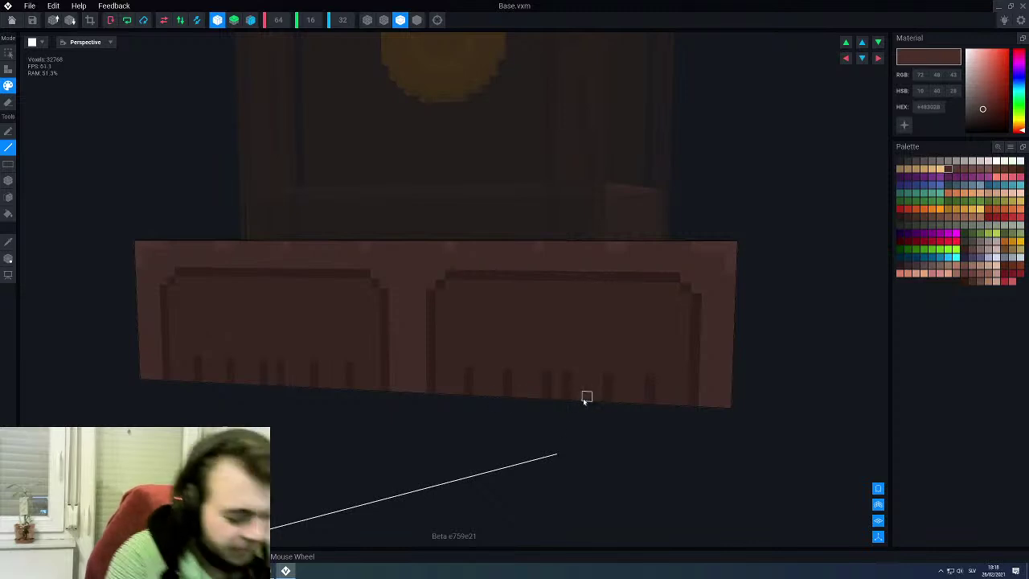
Step: Undo the short vertical lines along the bottoms of the front panel halves
{"action": "key", "text": "ctrl+z"}
{"action": "key", "text": "ctrl+z"}
{"action": "key", "text": "ctrl+z"}
{"action": "key", "text": "ctrl+z"}
{"action": "key", "text": "ctrl+z"}
{"action": "key", "text": "ctrl+z"}
{"action": "key", "text": "ctrl+z"}
Step: Close the bottoms of the side and front panel outlines with darker brown (#48302B) horizontal lines
{"action": "right_click_drag", "start_coordinate": [673, 345], "coordinate": [667, 347]}
{"action": "right_click_drag", "start_coordinate": [752, 353], "coordinate": [570, 367]}
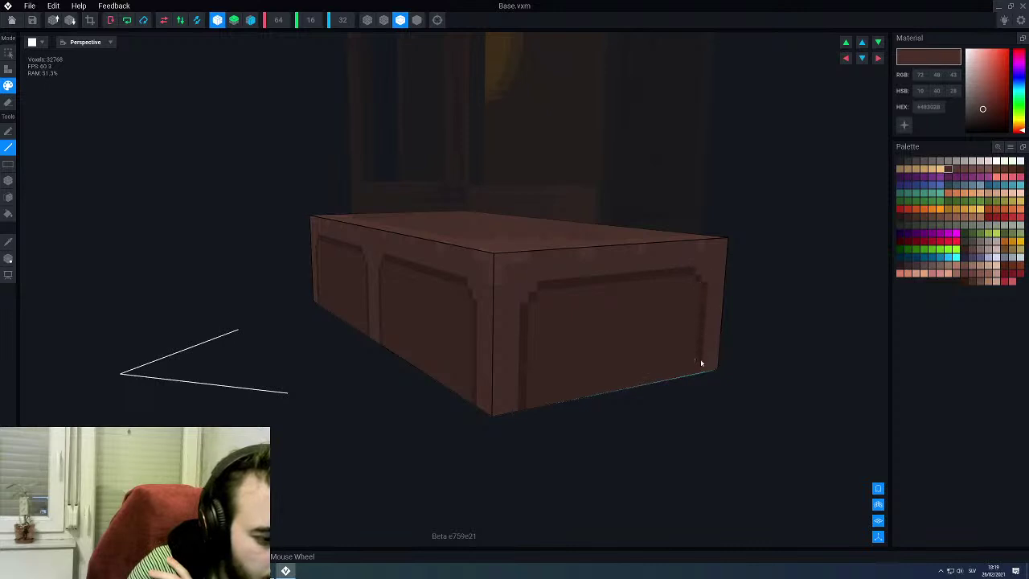
{"action": "scroll", "coordinate": [584, 329], "scroll_direction": "up", "scroll_amount": 5}
{"action": "right_click_drag", "start_coordinate": [553, 359], "coordinate": [548, 358]}
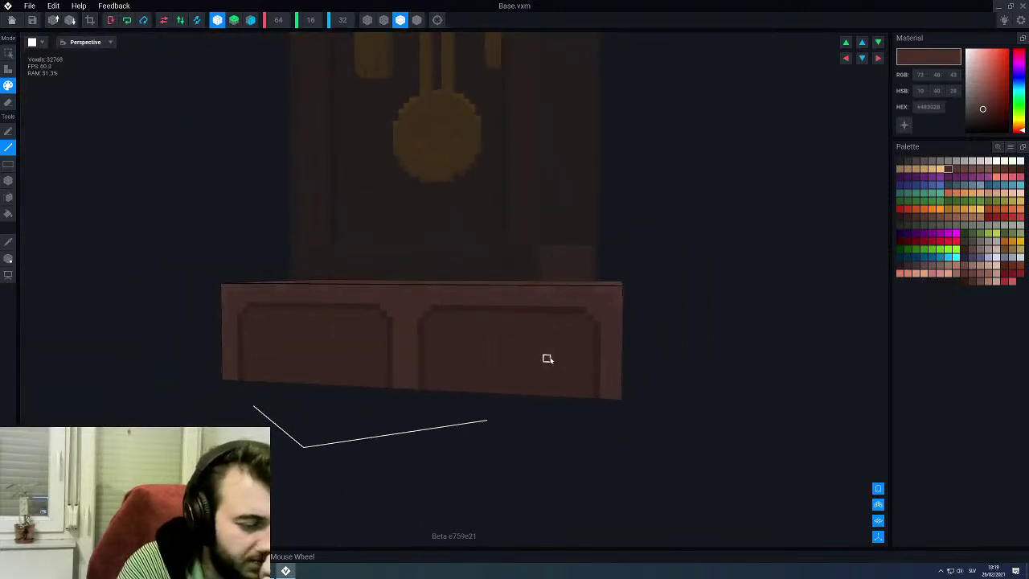
{"action": "scroll", "coordinate": [553, 366], "scroll_direction": "up", "scroll_amount": 2}
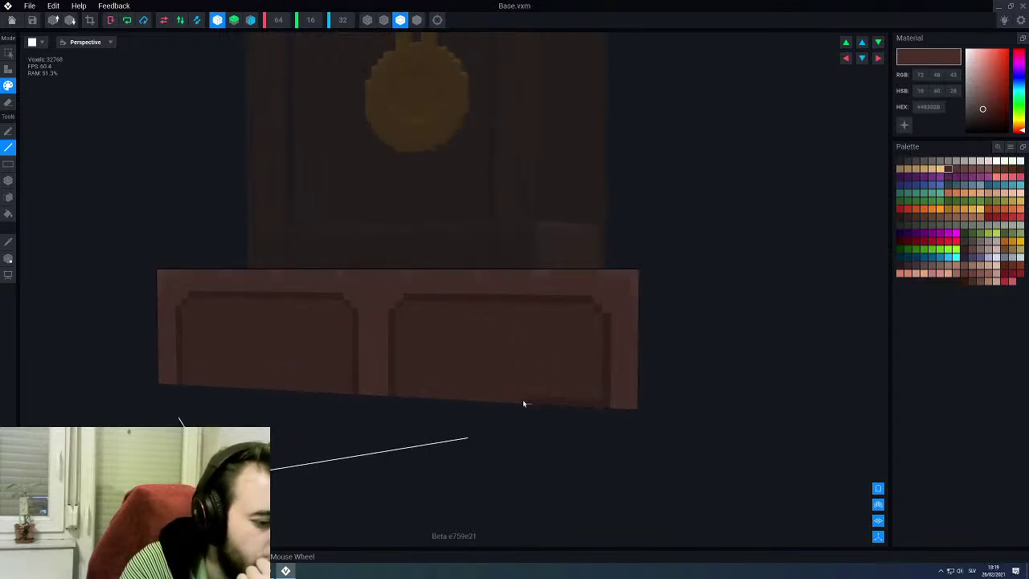
{"action": "scroll", "coordinate": [487, 386], "scroll_direction": "down", "scroll_amount": 1}
{"action": "right_click_drag", "start_coordinate": [527, 382], "coordinate": [525, 382]}
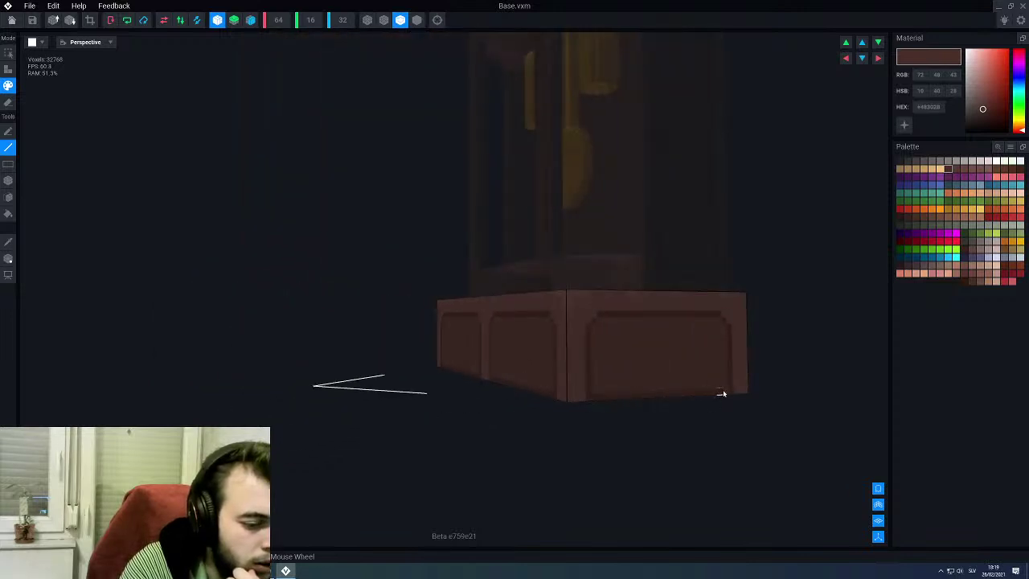
Step: Paint diagonal corner lines and an inner rectangle in darker brown (#48302B) inside each front panel half
{"action": "right_click_drag", "start_coordinate": [636, 384], "coordinate": [581, 388]}
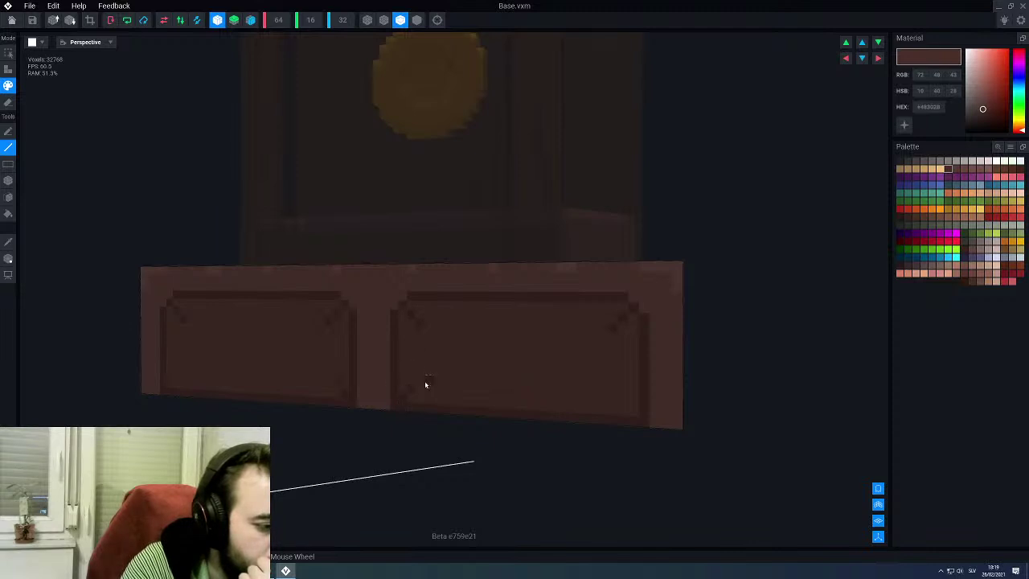
{"action": "right_click_drag", "start_coordinate": [423, 378], "coordinate": [476, 386]}
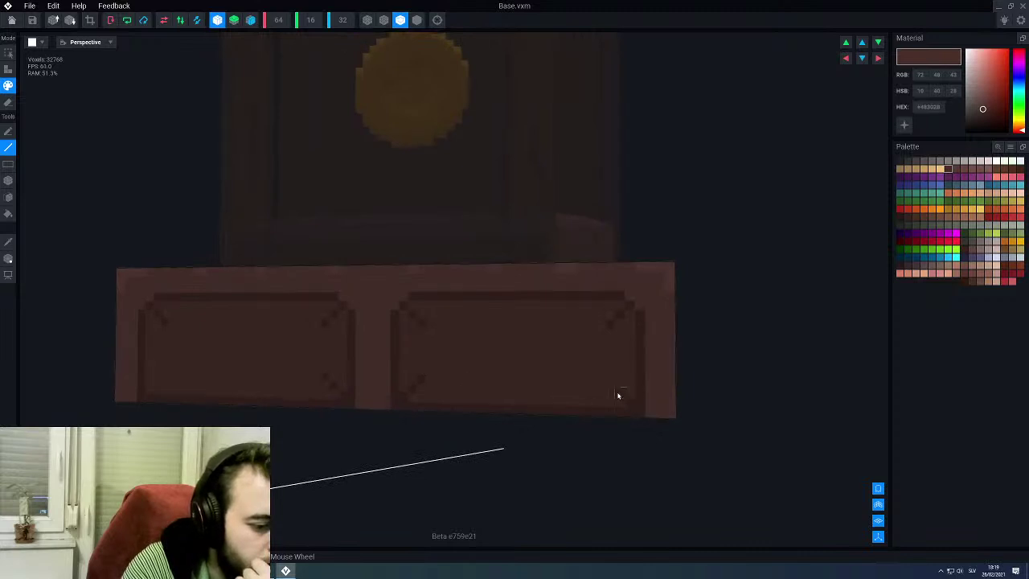
{"action": "left_click_drag", "start_coordinate": [600, 335], "coordinate": [597, 371]}
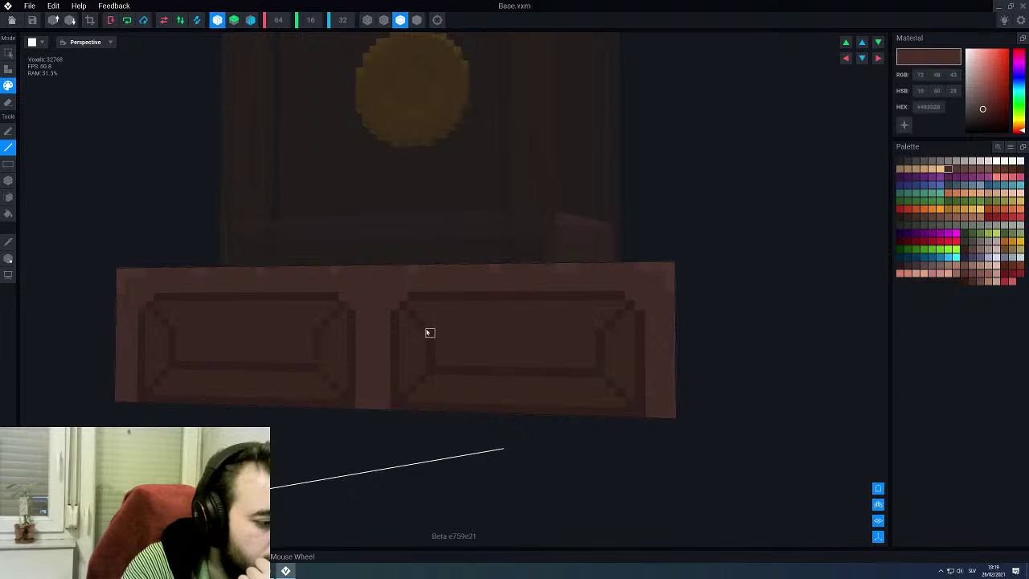
Step: Paint matching diagonal corner lines and an inner rectangle in darker brown (#48302B) on the base's side panel
{"action": "right_click_drag", "start_coordinate": [572, 353], "coordinate": [604, 392]}
{"action": "scroll", "coordinate": [573, 353], "scroll_direction": "down", "scroll_amount": 5}
{"action": "scroll", "coordinate": [615, 402], "scroll_direction": "up", "scroll_amount": 2}
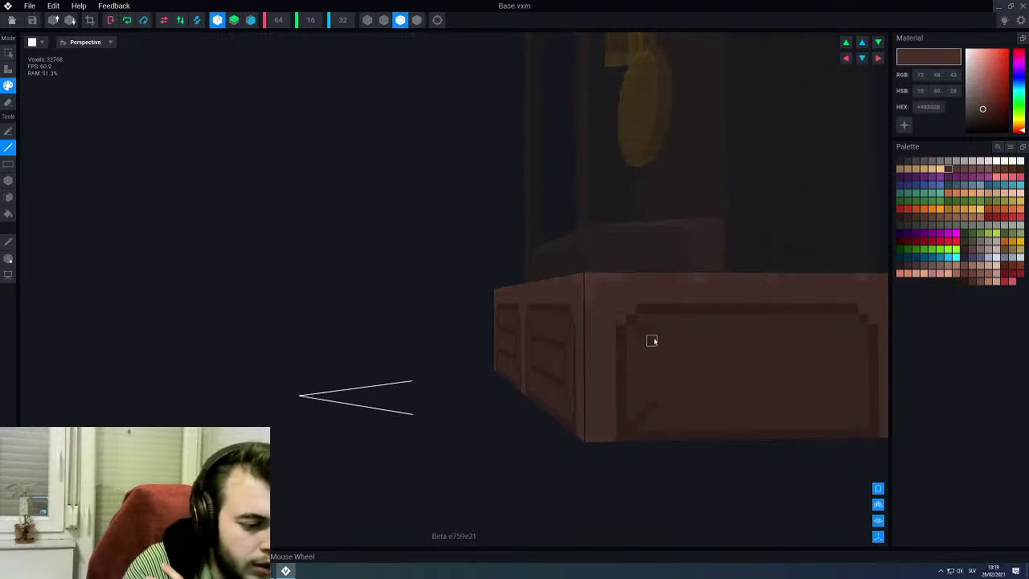
{"action": "right_click_drag", "start_coordinate": [661, 368], "coordinate": [583, 342]}
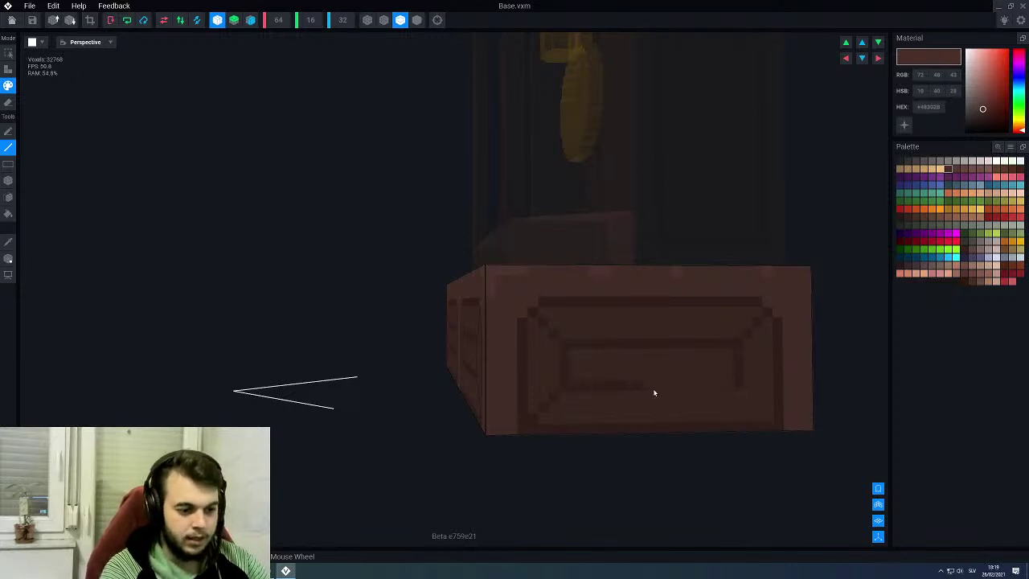
{"action": "left_click", "coordinate": [788, 418], "text": "alt"}
{"action": "right_click_drag", "start_coordinate": [659, 378], "coordinate": [578, 354]}
{"action": "left_click_drag", "start_coordinate": [655, 342], "coordinate": [754, 344]}
{"action": "mouse_move", "coordinate": [584, 379]}
{"action": "right_mouse_down"}
{"action": "mouse_move", "coordinate": [554, 349]}
{"action": "mouse_move", "coordinate": [573, 356]}
{"action": "mouse_move", "coordinate": [573, 380]}
{"action": "right_mouse_up"}
Step: Try a Face tool fill in sampled brown (#66463D) on the side panel and undo it
{"action": "key", "text": "f"}
{"action": "scroll", "coordinate": [556, 351], "scroll_direction": "down", "scroll_amount": 3}
{"action": "left_click", "coordinate": [572, 382], "text": "alt"}
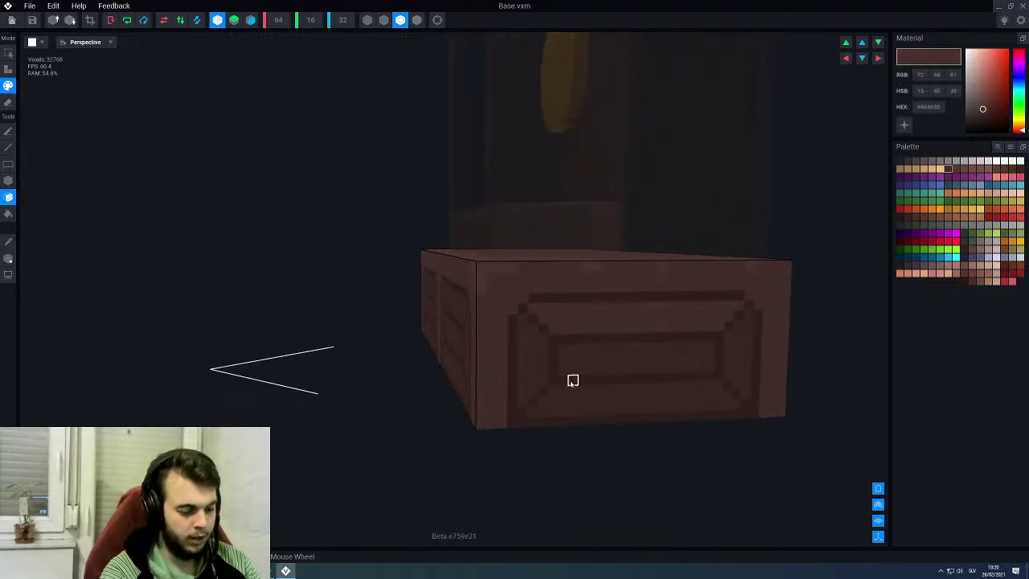
{"action": "right_click_drag", "start_coordinate": [554, 399], "coordinate": [542, 383]}
{"action": "key", "text": "ctrl+z"}
{"action": "key", "text": "ctrl+z"}
{"action": "key", "text": "ctrl+z"}
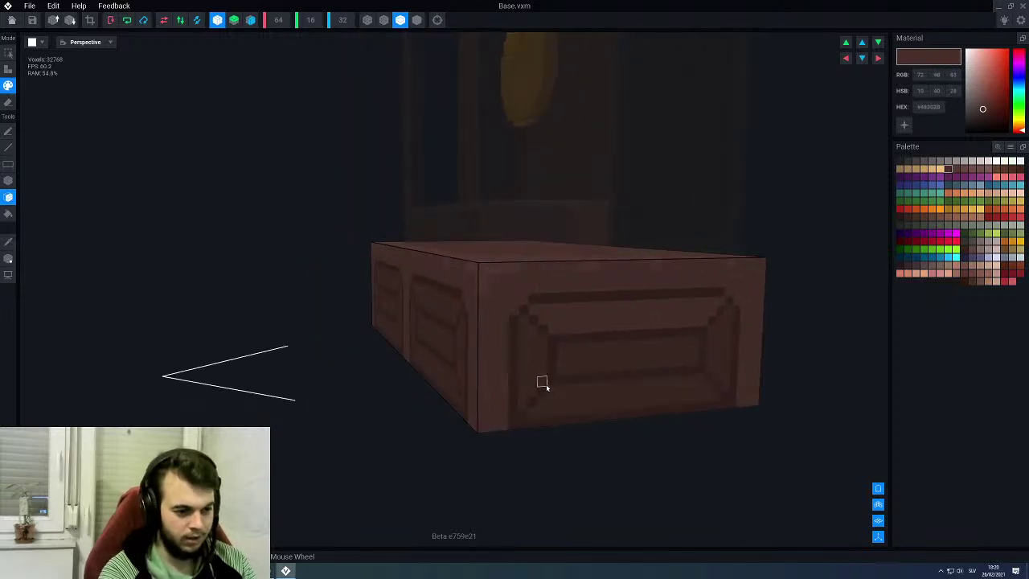
Step: Divide each front panel's inner rectangle into four sections with vertical Line tool strokes in sampled darker brown (#48302B)
{"action": "scroll", "coordinate": [546, 386], "scroll_direction": "down", "scroll_amount": 4}
{"action": "right_click_drag", "start_coordinate": [529, 376], "coordinate": [525, 371]}
{"action": "scroll", "coordinate": [483, 387], "scroll_direction": "up", "scroll_amount": 4}
{"action": "scroll", "coordinate": [456, 390], "scroll_direction": "up", "scroll_amount": 2}
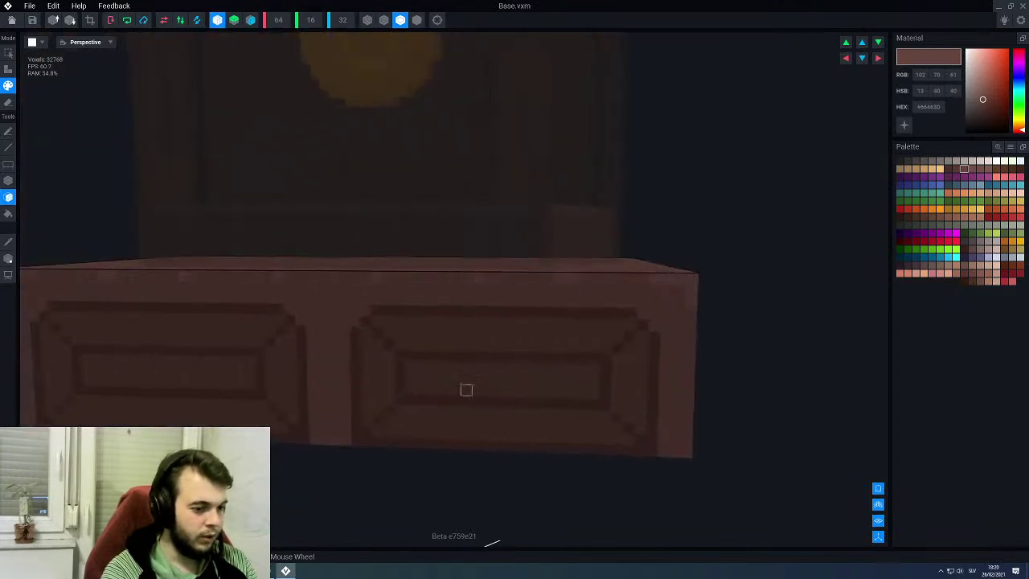
{"action": "left_click", "coordinate": [469, 401], "text": "alt"}
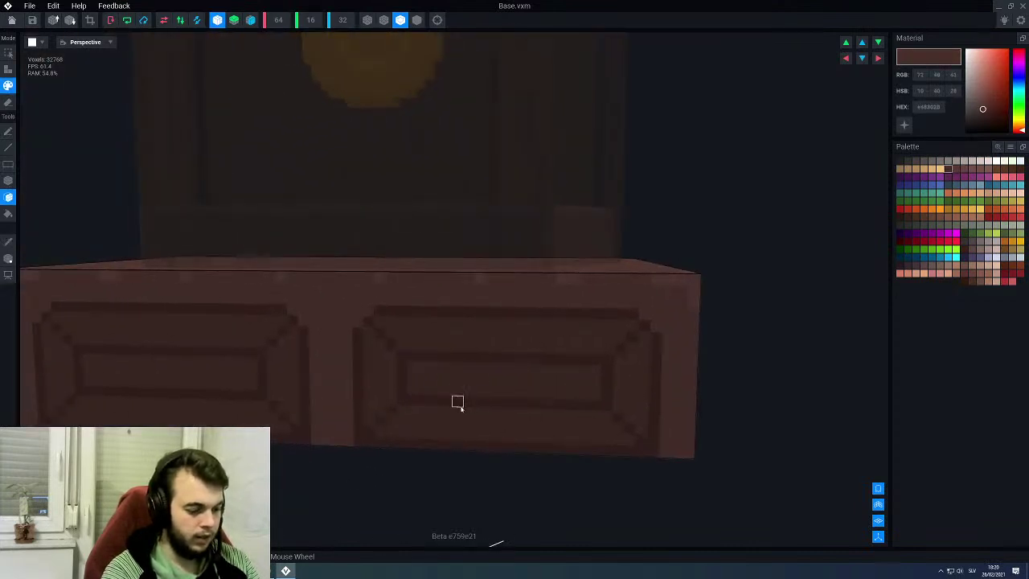
{"action": "key", "text": "l"}
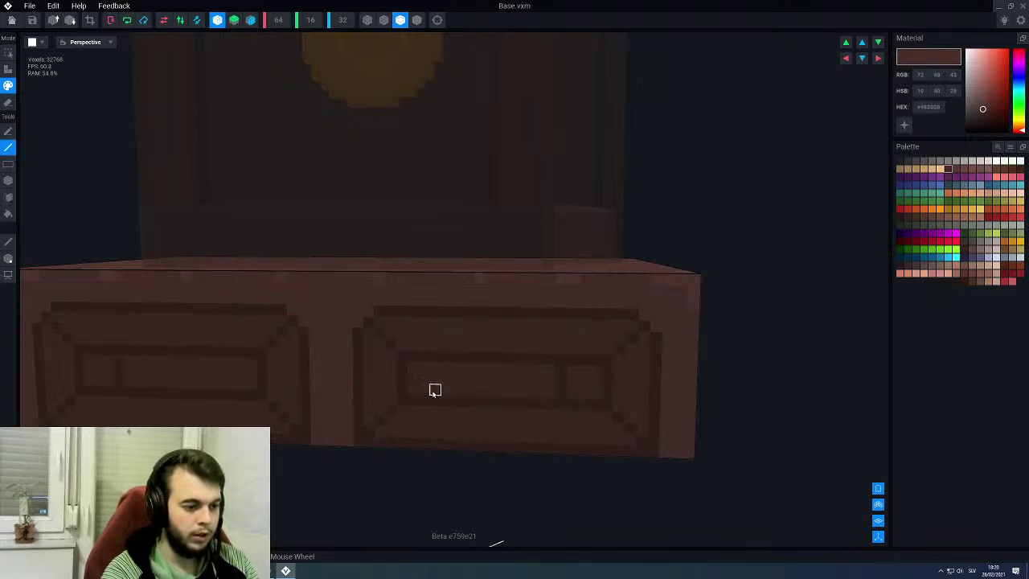
{"action": "left_click_drag", "start_coordinate": [445, 391], "coordinate": [450, 370]}
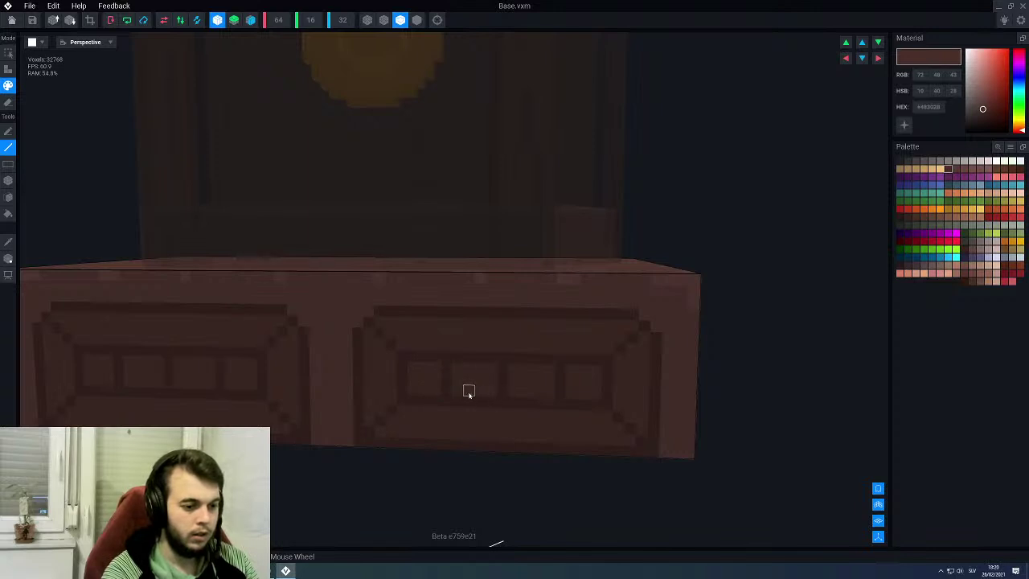
Step: Divide the side panel's inner rectangle into three similar sections with two darker brown (#48302B) vertical lines
{"action": "scroll", "coordinate": [549, 381], "scroll_direction": "down", "scroll_amount": 4}
{"action": "right_click_drag", "start_coordinate": [621, 392], "coordinate": [601, 393]}
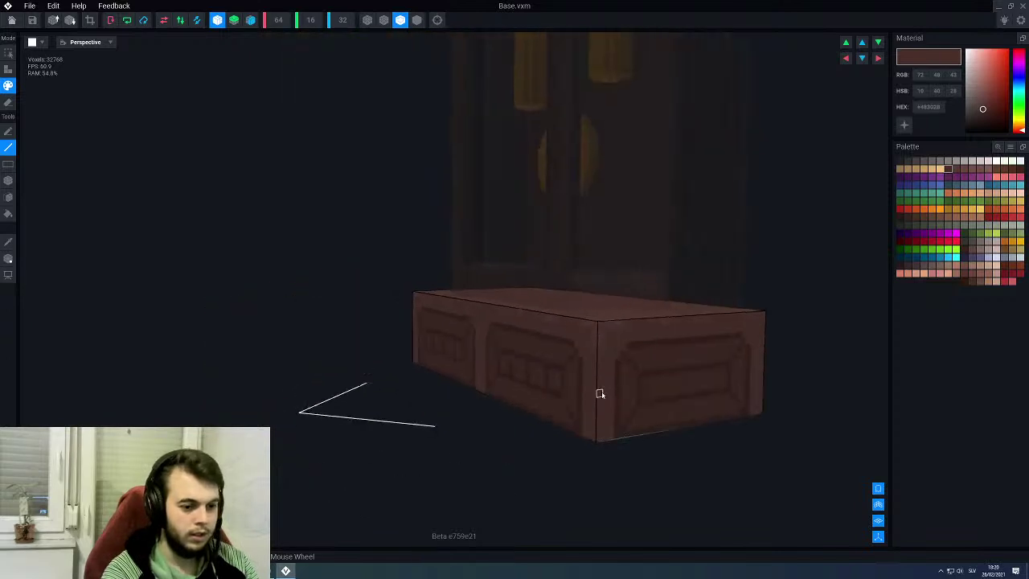
{"action": "middle_click_drag", "start_coordinate": [602, 393], "coordinate": [572, 393]}
{"action": "right_click_drag", "start_coordinate": [521, 391], "coordinate": [578, 412]}
{"action": "scroll", "coordinate": [542, 391], "scroll_direction": "up", "scroll_amount": 2}
{"action": "scroll", "coordinate": [579, 412], "scroll_direction": "up", "scroll_amount": 1}
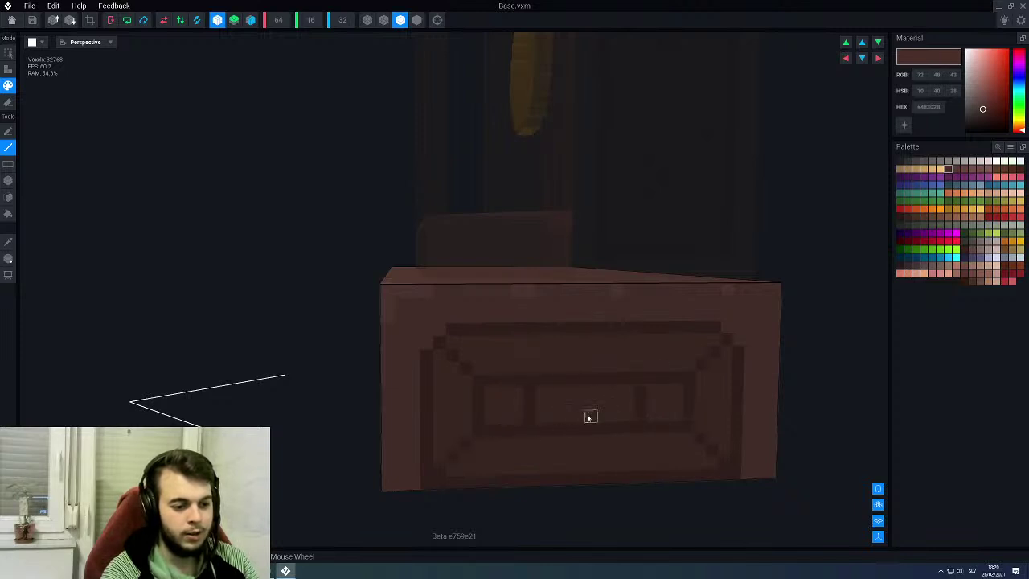
{"action": "scroll", "coordinate": [579, 417], "scroll_direction": "down", "scroll_amount": 2}
{"action": "scroll", "coordinate": [583, 415], "scroll_direction": "up", "scroll_amount": 2}
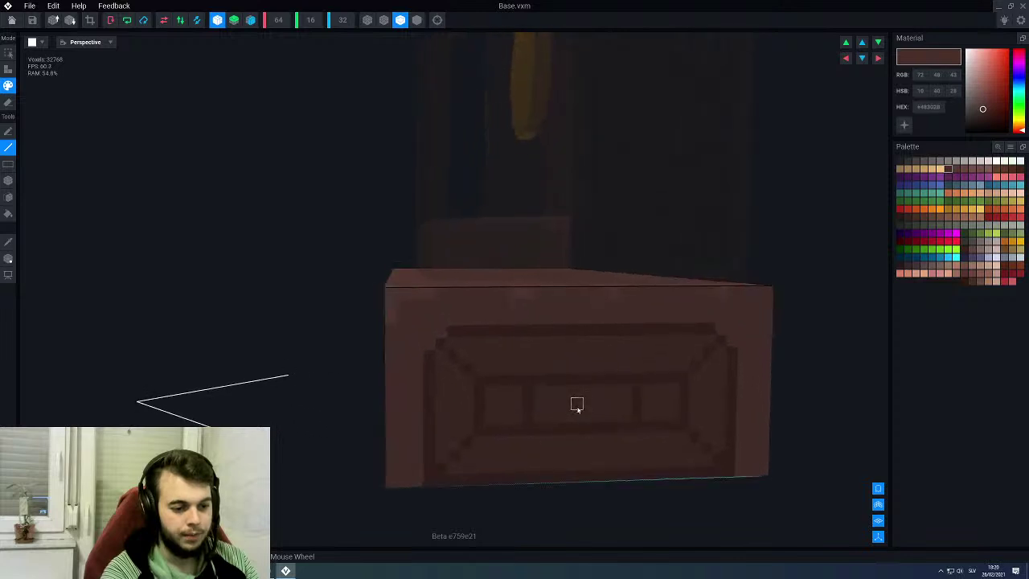
{"action": "left_click_drag", "start_coordinate": [623, 417], "coordinate": [621, 393]}
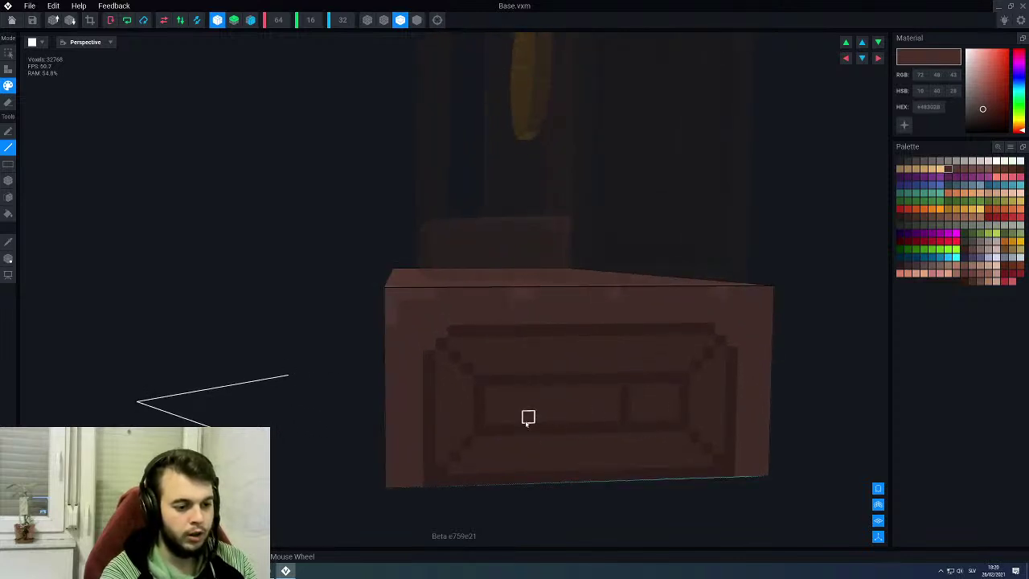
{"action": "left_click_drag", "start_coordinate": [543, 424], "coordinate": [544, 394]}
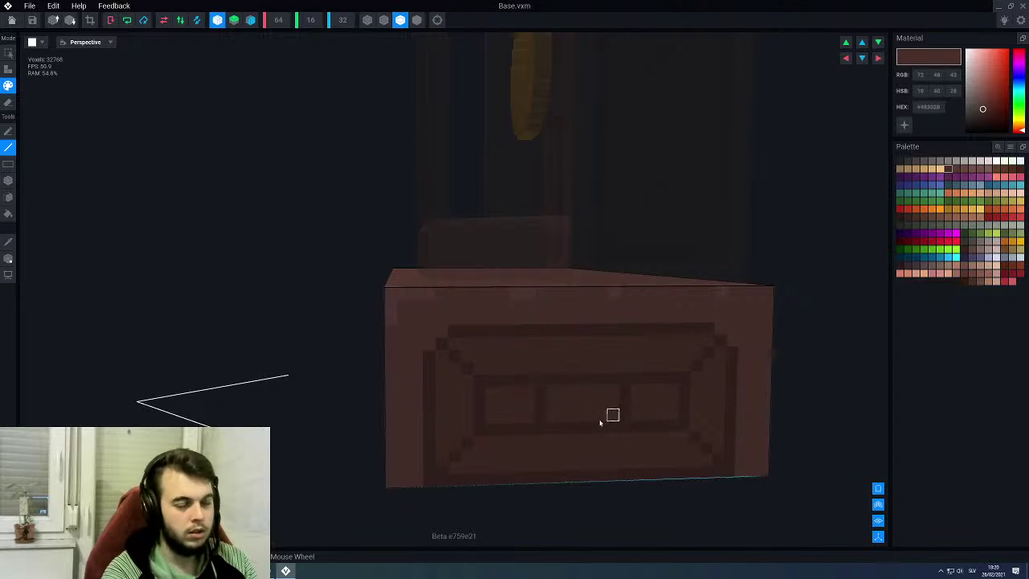
Step: Save the painted changes to Base.vxm and check the base on the assembled clock cabinet
{"action": "scroll", "coordinate": [611, 418], "scroll_direction": "down", "scroll_amount": 2}
{"action": "right_click_drag", "start_coordinate": [549, 399], "coordinate": [531, 414]}
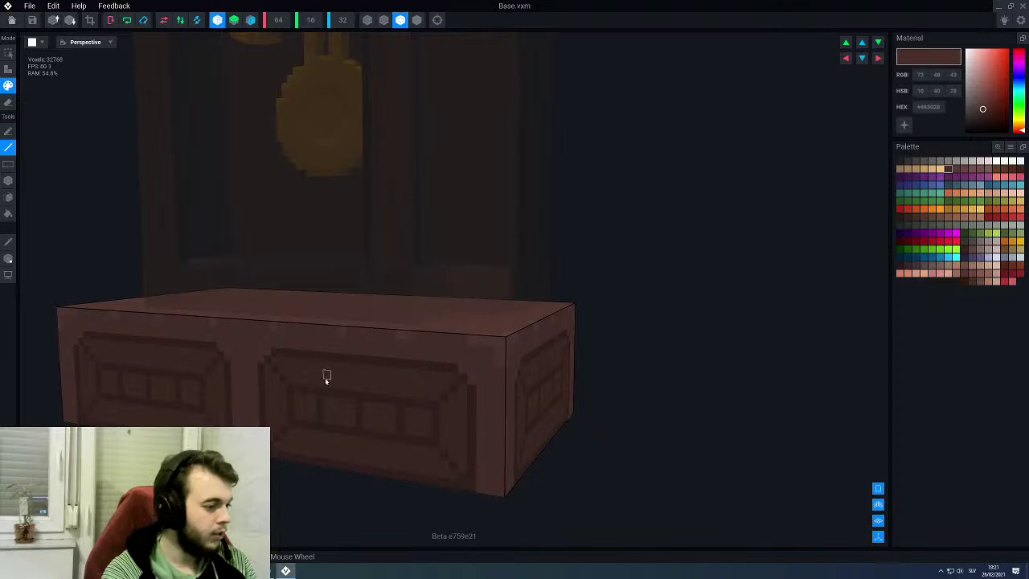
{"action": "left_click", "coordinate": [11, 19]}
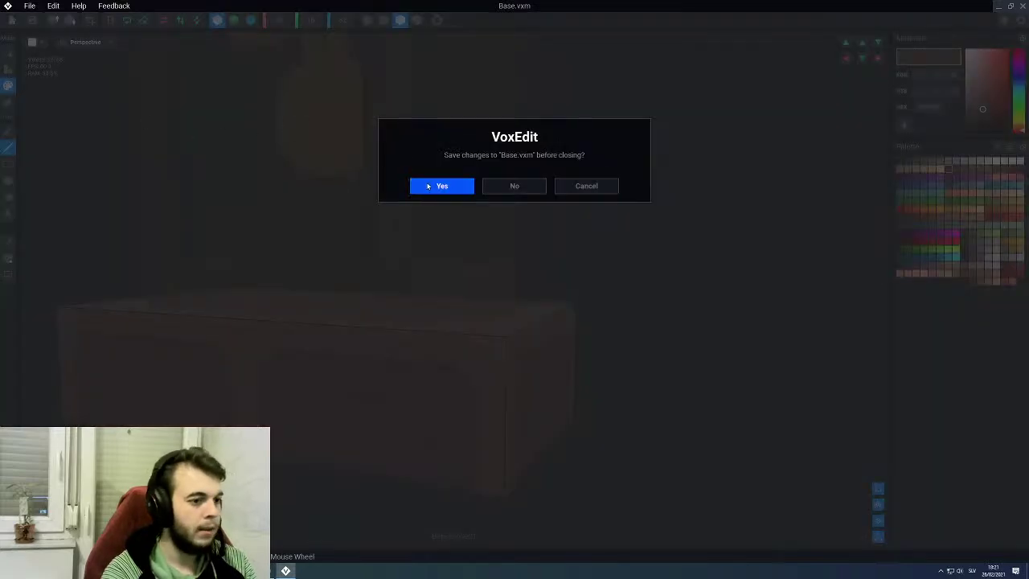
{"action": "left_click", "coordinate": [432, 185]}
{"action": "middle_click_drag", "start_coordinate": [451, 196], "coordinate": [553, 271]}
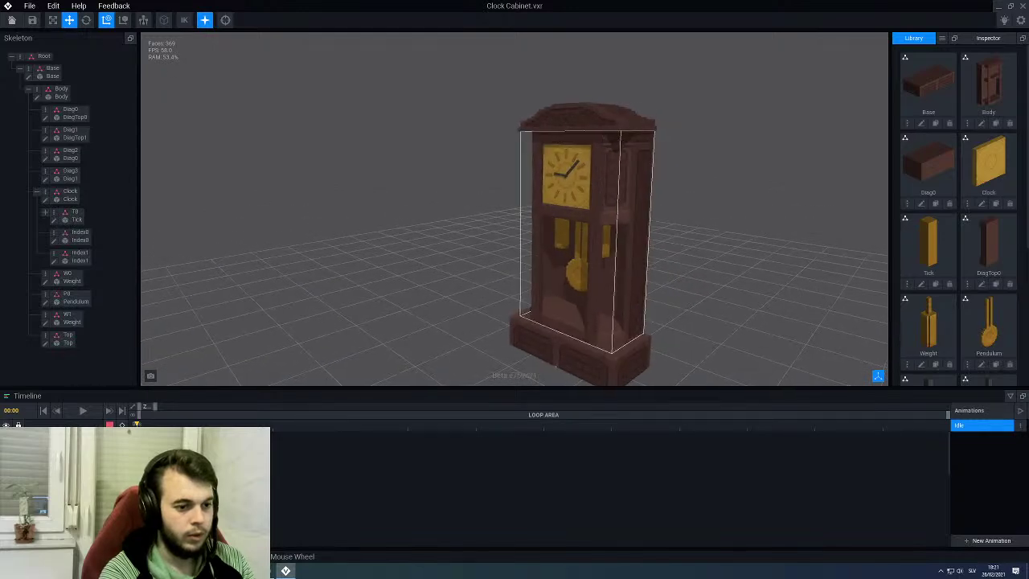
{"action": "scroll", "coordinate": [534, 278], "scroll_direction": "up", "scroll_amount": 2}
Step: Reopen the base and paint over the details inside the front and side panel outlines in sampled brown (#573B34) using the Box tool
{"action": "left_click", "coordinate": [571, 293]}
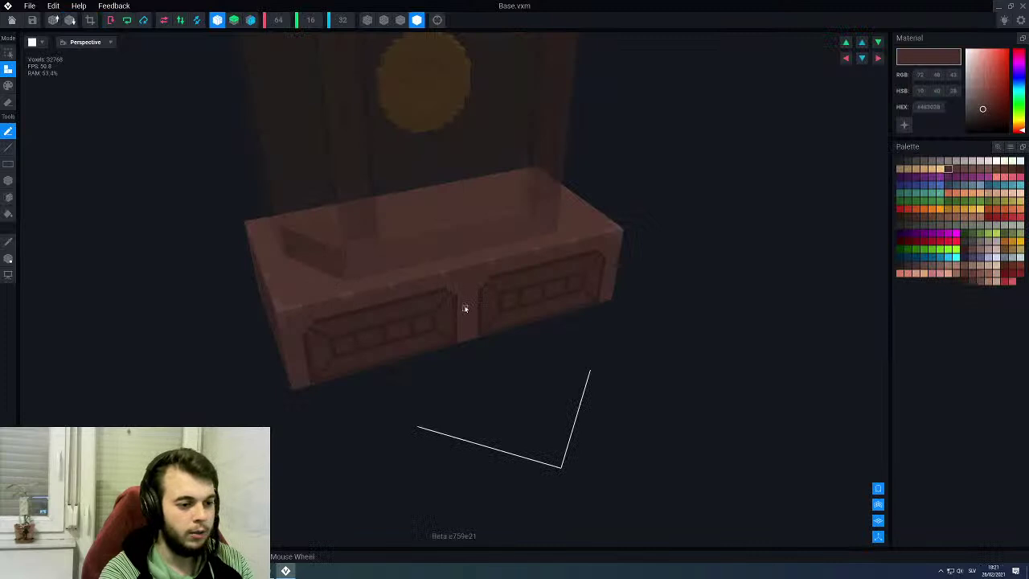
{"action": "right_click_drag", "start_coordinate": [464, 308], "coordinate": [541, 333]}
{"action": "scroll", "coordinate": [541, 333], "scroll_direction": "up", "scroll_amount": 3}
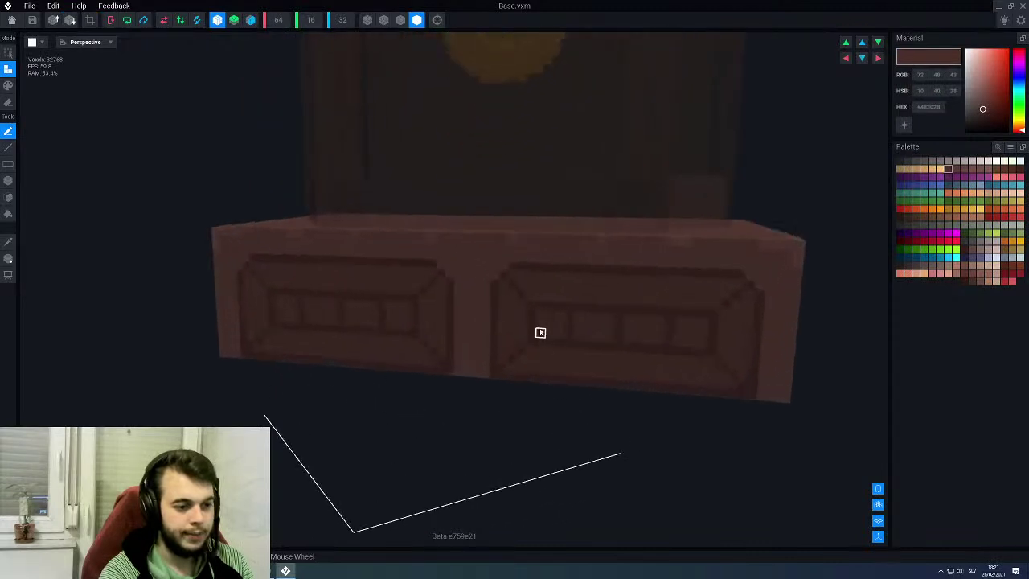
{"action": "middle_click_drag", "start_coordinate": [533, 324], "coordinate": [539, 324]}
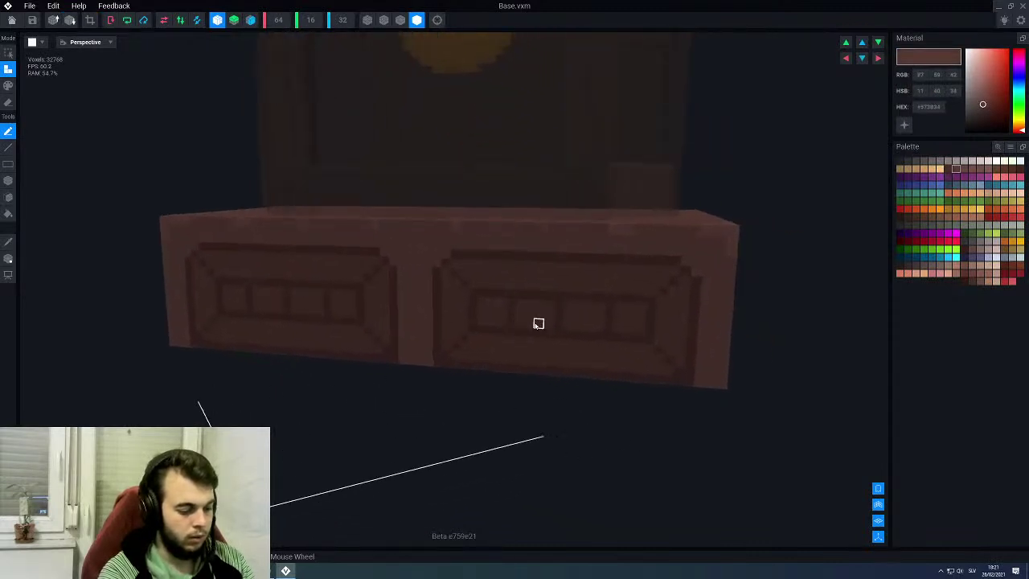
{"action": "key", "text": "p"}
{"action": "key", "text": "b"}
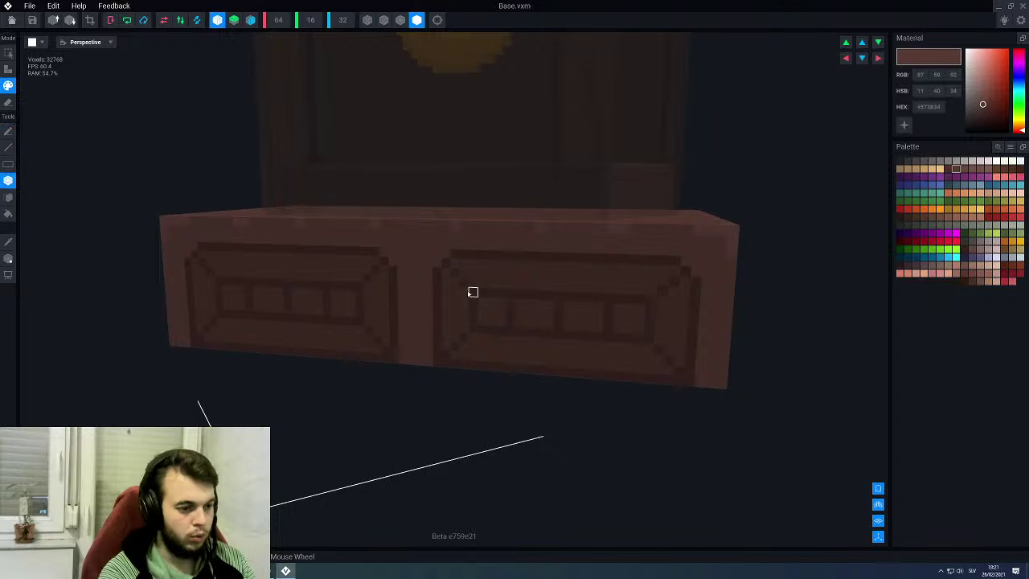
{"action": "left_click_drag", "start_coordinate": [672, 370], "coordinate": [669, 370]}
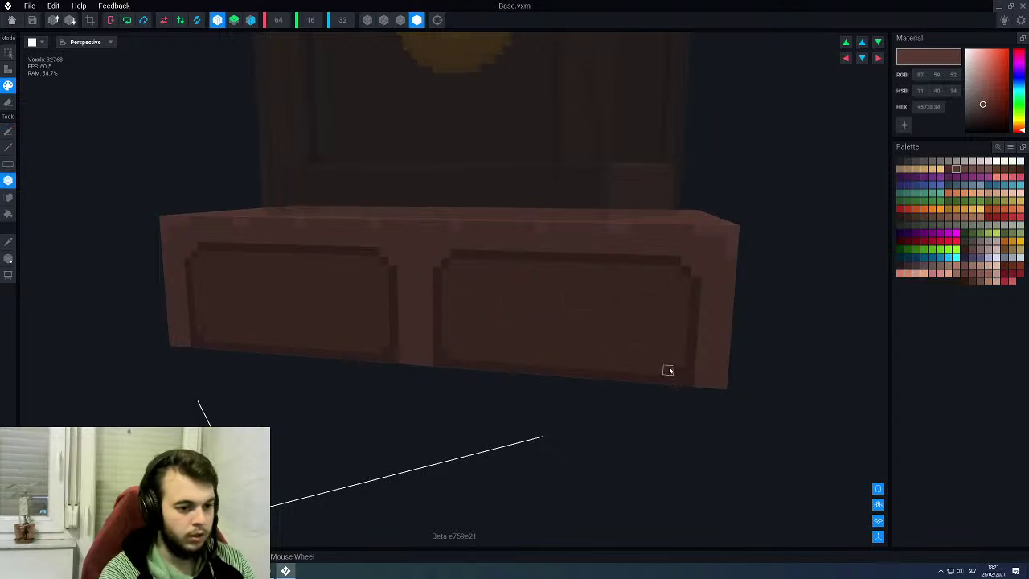
{"action": "right_click_drag", "start_coordinate": [555, 331], "coordinate": [551, 328]}
{"action": "middle_click_drag", "start_coordinate": [550, 329], "coordinate": [651, 310]}
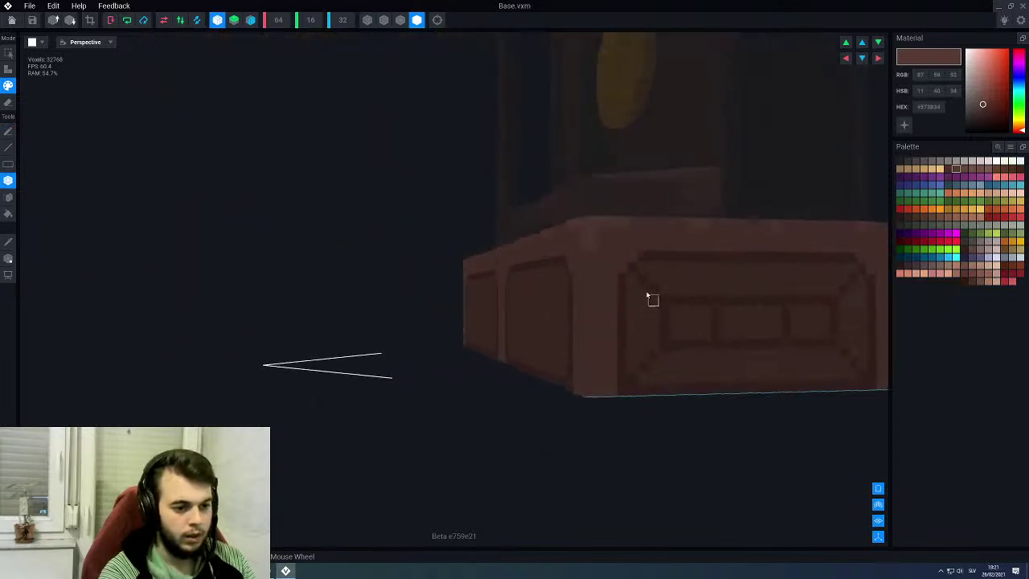
Step: Paint an inner frame with stepped corners inside each front panel in sampled darker brown (#48302B) using the Line tool
{"action": "right_click_drag", "start_coordinate": [694, 334], "coordinate": [796, 335]}
{"action": "left_click", "coordinate": [653, 359], "text": "alt"}
{"action": "left_click", "coordinate": [572, 381]}
{"action": "key", "text": "l"}
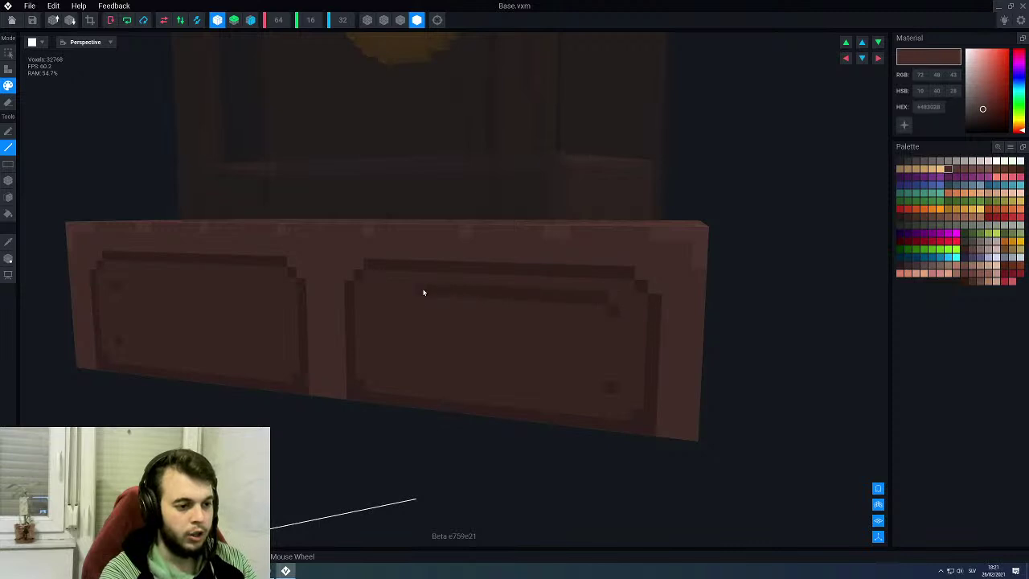
{"action": "scroll", "coordinate": [421, 289], "scroll_direction": "up", "scroll_amount": 2}
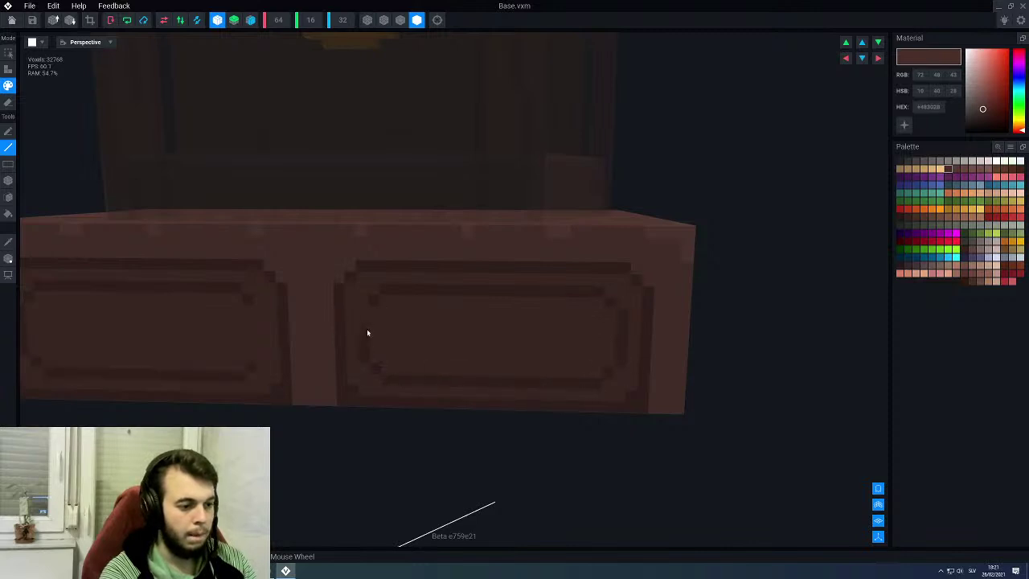
Step: Paint a matching stepped-corner inner frame in darker brown (#48302B) on the base's side panel
{"action": "scroll", "coordinate": [367, 320], "scroll_direction": "down", "scroll_amount": 4}
{"action": "right_click_drag", "start_coordinate": [485, 340], "coordinate": [564, 341]}
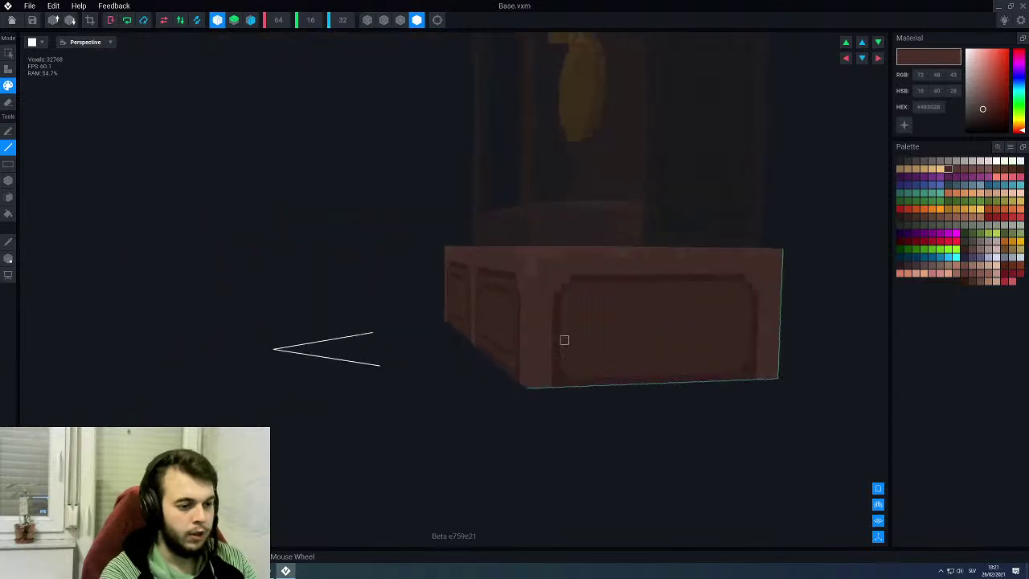
{"action": "middle_click_drag", "start_coordinate": [564, 340], "coordinate": [522, 336]}
{"action": "scroll", "coordinate": [522, 336], "scroll_direction": "up", "scroll_amount": 1}
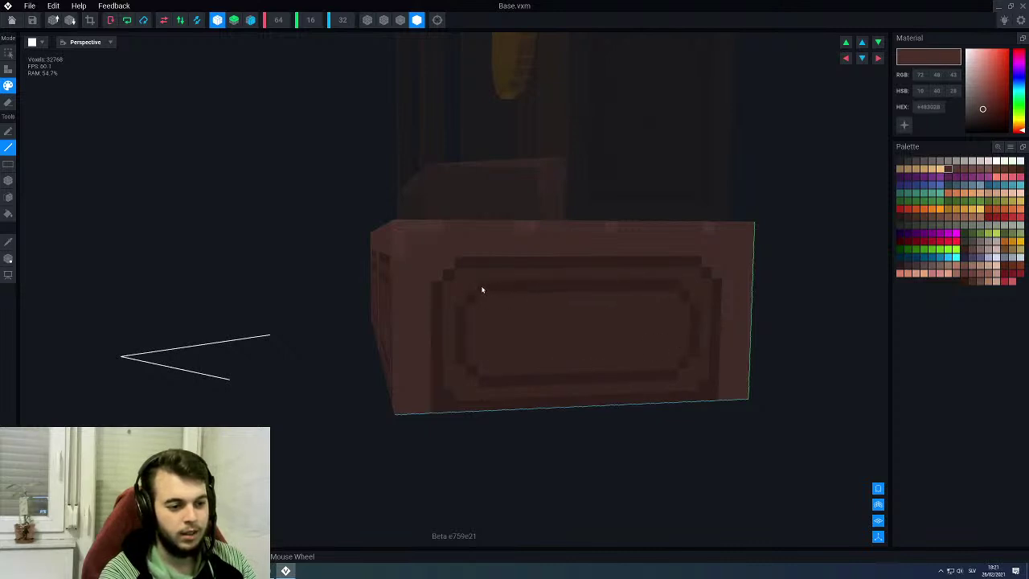
Step: Paint lighter brown (#66463D) highlight lines with corner voxels under the upper edge of the inner frames on the side and front panels
{"action": "scroll", "coordinate": [486, 325], "scroll_direction": "down", "scroll_amount": 2}
{"action": "right_click_drag", "start_coordinate": [488, 327], "coordinate": [489, 321]}
{"action": "right_click_drag", "start_coordinate": [736, 286], "coordinate": [581, 268]}
{"action": "left_click", "coordinate": [585, 269], "text": "alt"}
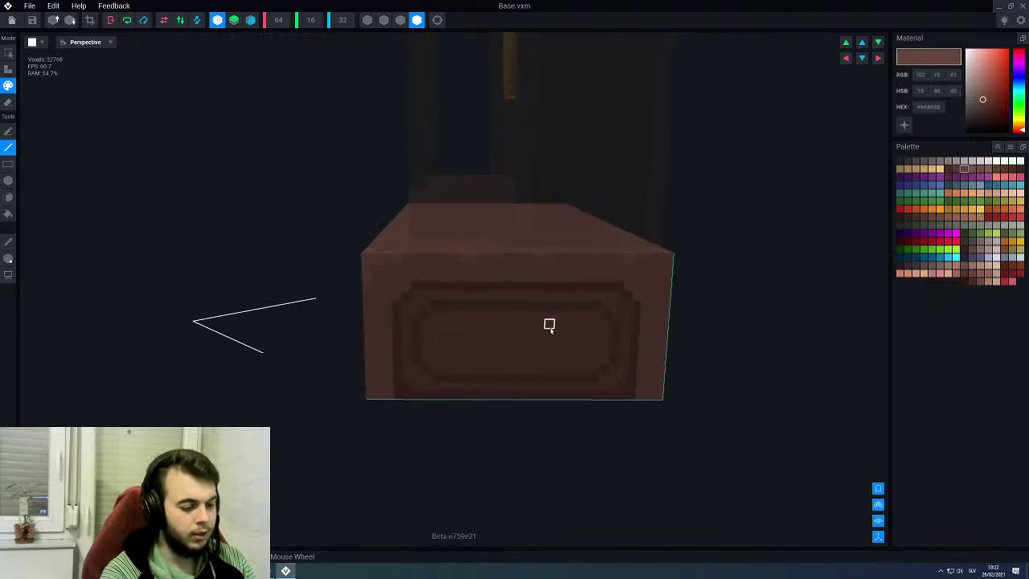
{"action": "scroll", "coordinate": [430, 333], "scroll_direction": "up", "scroll_amount": 2}
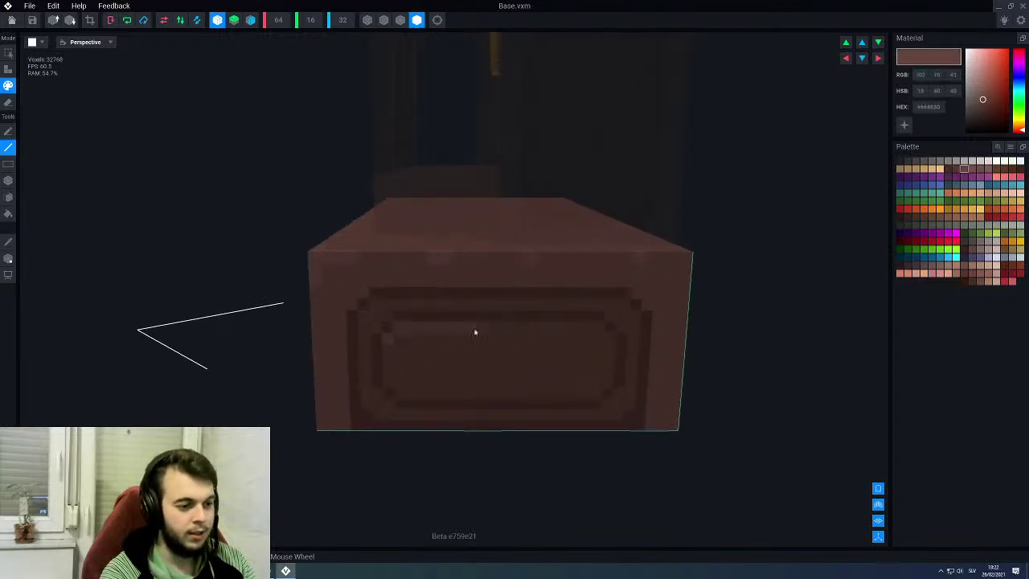
{"action": "left_click", "coordinate": [607, 340]}
{"action": "right_click_drag", "start_coordinate": [450, 336], "coordinate": [530, 322]}
{"action": "left_click", "coordinate": [410, 345]}
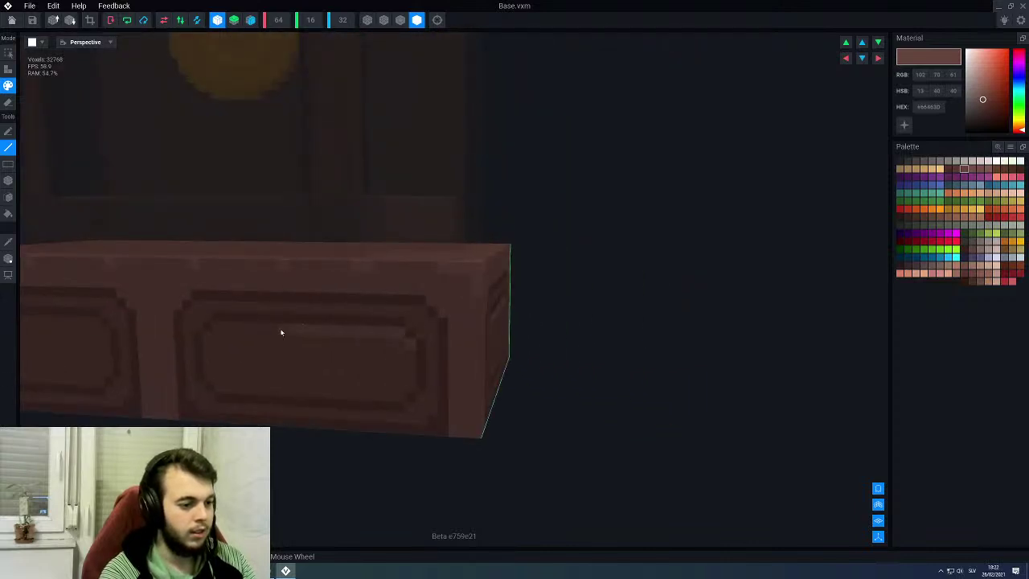
Step: Add single lighter brown (#66463D) voxels beneath the highlight lines on the side and front panels as wood detail
{"action": "right_click_drag", "start_coordinate": [207, 337], "coordinate": [494, 381]}
{"action": "scroll", "coordinate": [528, 375], "scroll_direction": "up", "scroll_amount": 5}
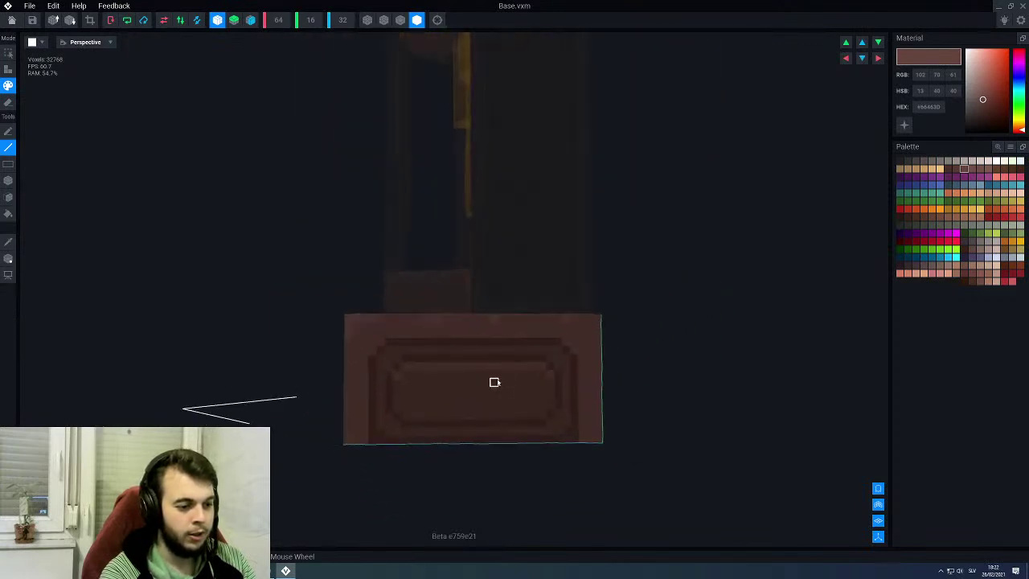
{"action": "scroll", "coordinate": [517, 372], "scroll_direction": "up", "scroll_amount": 3}
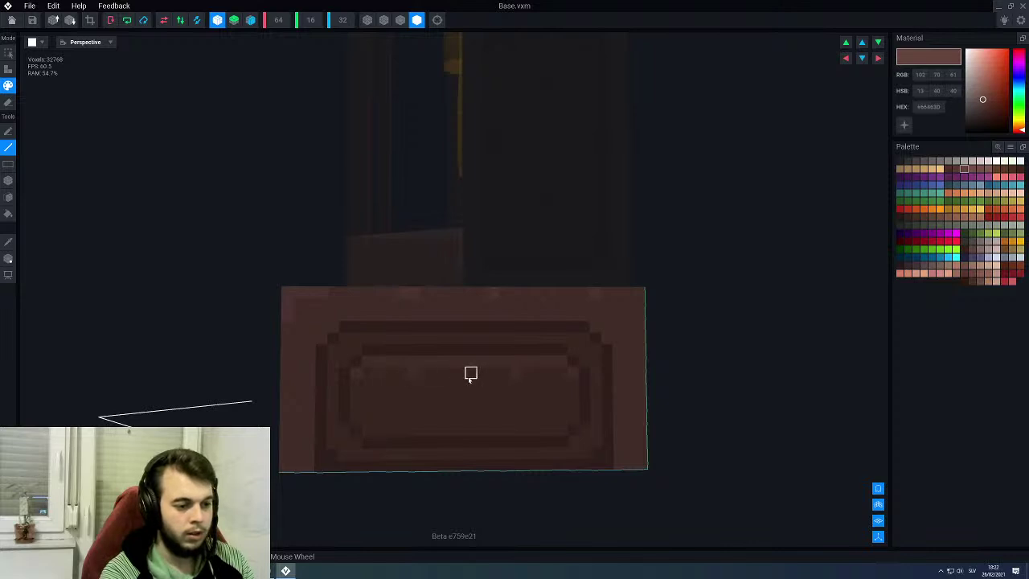
{"action": "right_click_drag", "start_coordinate": [414, 372], "coordinate": [505, 372]}
{"action": "scroll", "coordinate": [381, 380], "scroll_direction": "up", "scroll_amount": 3}
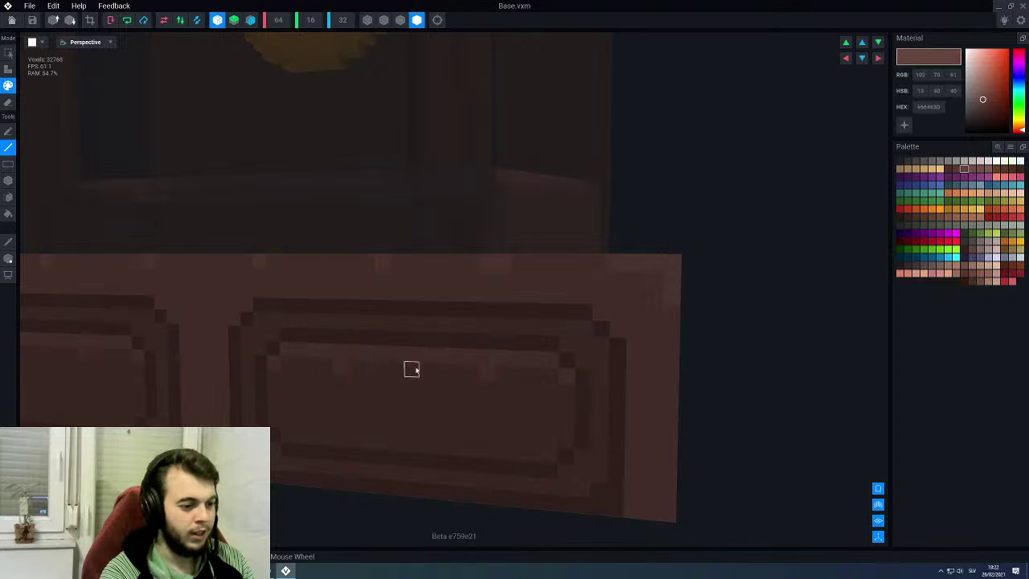
Step: Paint spaced darker brown (#48302B) voxels just above the lower edge of the front panels' inner frames
{"action": "scroll", "coordinate": [398, 365], "scroll_direction": "down", "scroll_amount": 5}
{"action": "scroll", "coordinate": [466, 402], "scroll_direction": "up", "scroll_amount": 4}
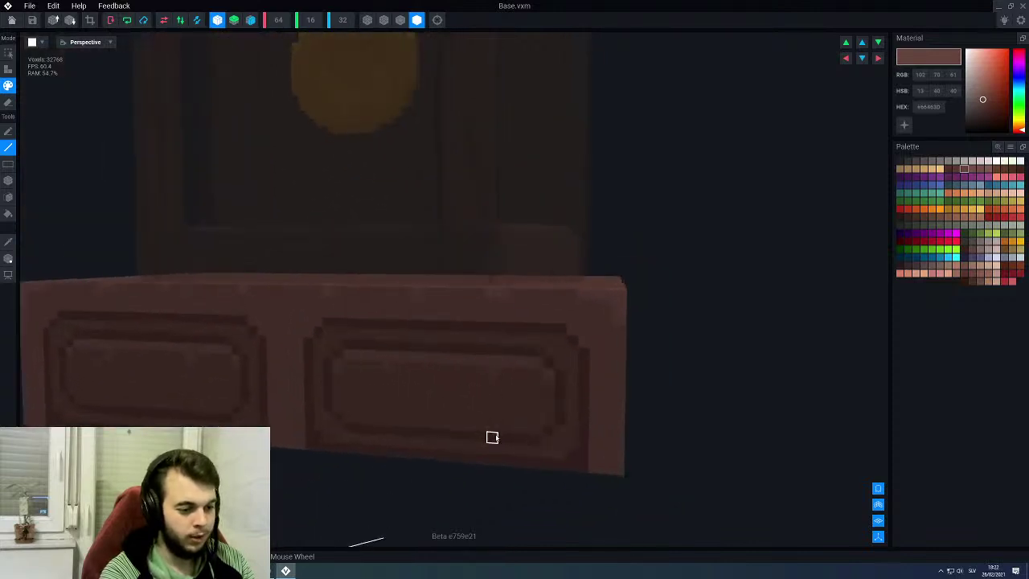
{"action": "left_click", "coordinate": [493, 439], "text": "alt"}
{"action": "right_click_drag", "start_coordinate": [493, 430], "coordinate": [493, 428]}
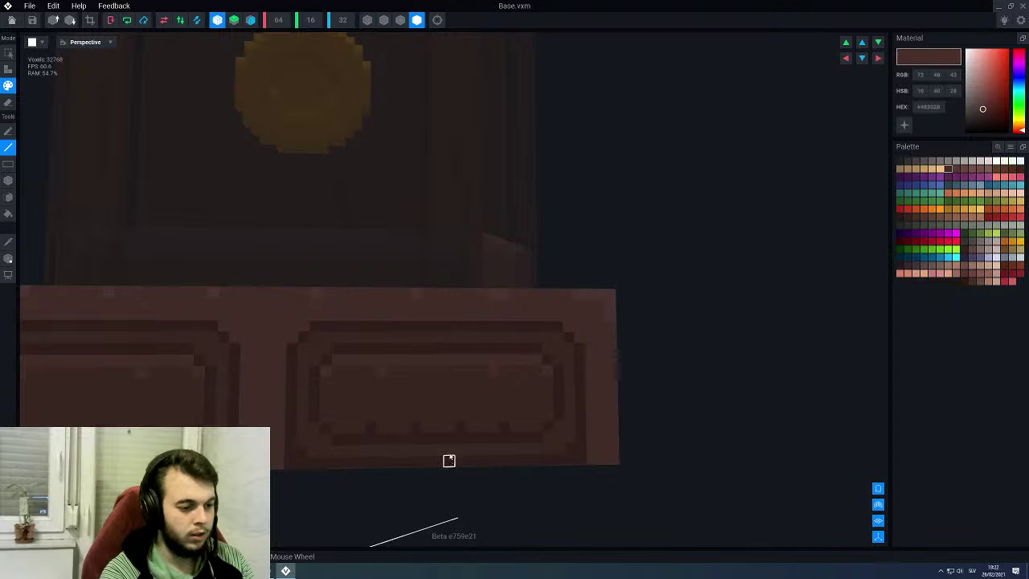
Step: Add similar darker brown (#48302B) voxels along the lower edge of the side panel's inner frame and save Base.vxm
{"action": "mouse_move", "coordinate": [460, 404]}
{"action": "right_mouse_down"}
{"action": "mouse_move", "coordinate": [453, 402]}
{"action": "mouse_move", "coordinate": [489, 424]}
{"action": "mouse_move", "coordinate": [556, 410]}
{"action": "mouse_move", "coordinate": [623, 421]}
{"action": "mouse_move", "coordinate": [591, 418]}
{"action": "right_mouse_up"}
{"action": "left_click", "coordinate": [632, 419]}
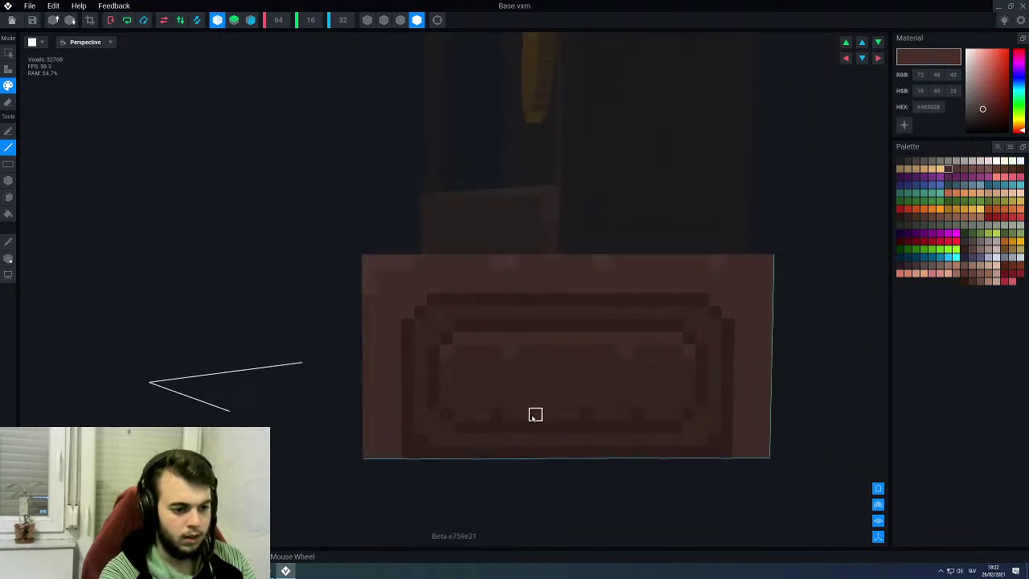
{"action": "scroll", "coordinate": [526, 414], "scroll_direction": "down", "scroll_amount": 2}
{"action": "right_click_drag", "start_coordinate": [511, 381], "coordinate": [510, 382]}
{"action": "scroll", "coordinate": [535, 415], "scroll_direction": "up", "scroll_amount": 1}
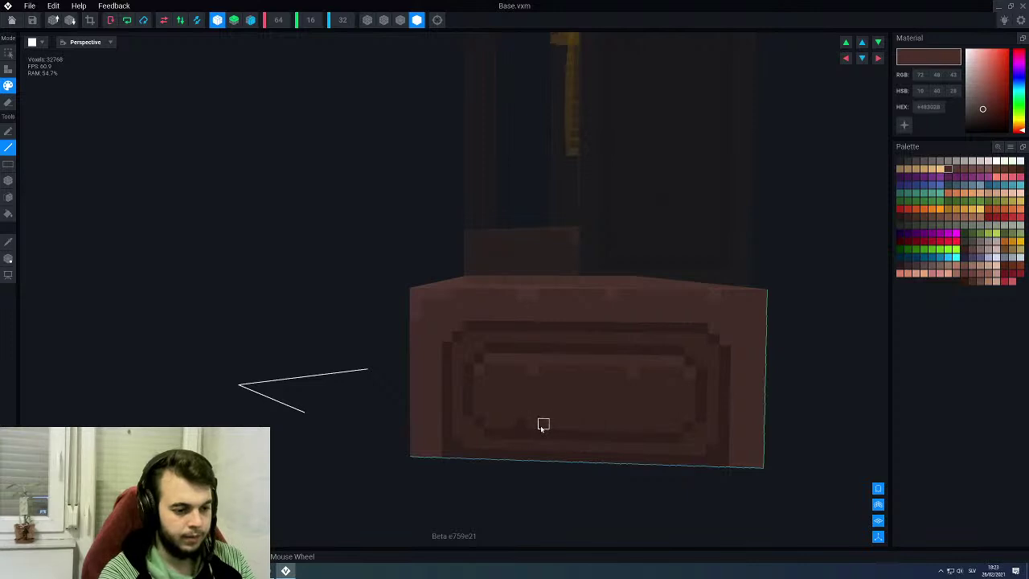
{"action": "scroll", "coordinate": [512, 361], "scroll_direction": "down", "scroll_amount": 2}
{"action": "right_click_drag", "start_coordinate": [511, 361], "coordinate": [511, 359]}
{"action": "left_click", "coordinate": [10, 22]}
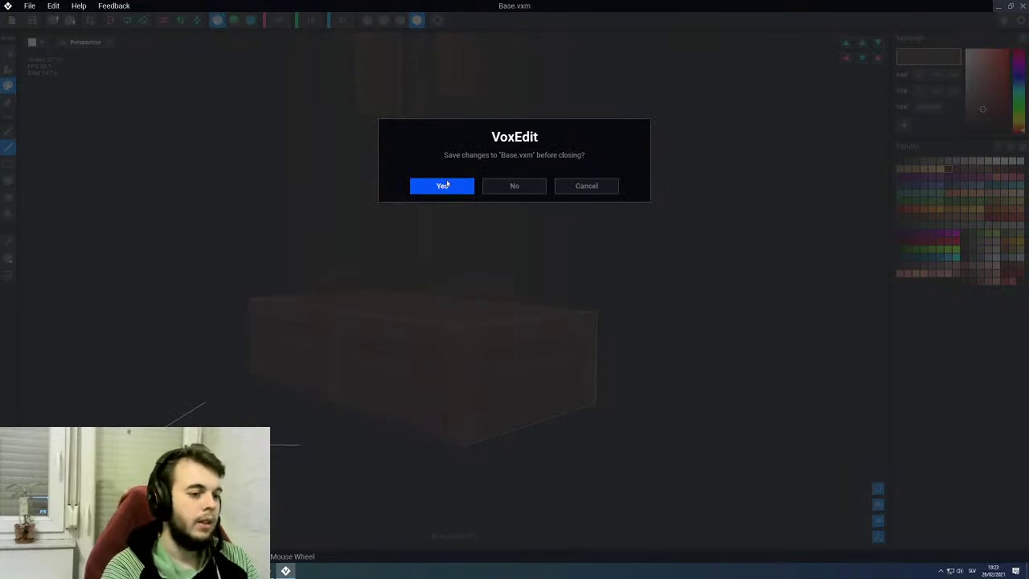
{"action": "left_click", "coordinate": [445, 185]}
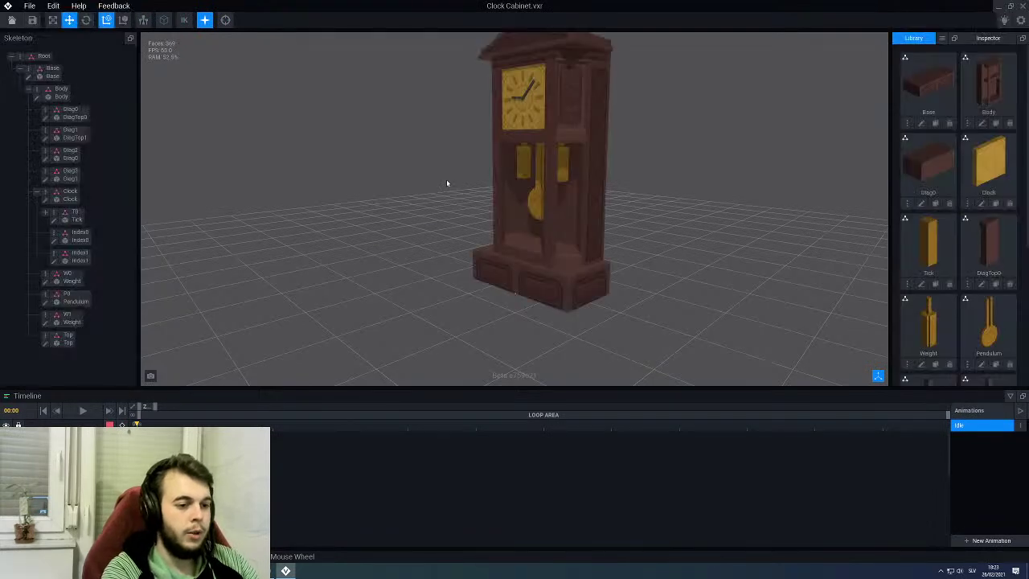
Step: Inspect the assembled clock cabinet's painted details from several angles, including the clock face and roof
{"action": "scroll", "coordinate": [448, 183], "scroll_direction": "down", "scroll_amount": 3}
{"action": "right_click_drag", "start_coordinate": [458, 234], "coordinate": [508, 225]}
{"action": "middle_click_drag", "start_coordinate": [508, 225], "coordinate": [488, 218]}
{"action": "right_click_drag", "start_coordinate": [487, 218], "coordinate": [499, 184]}
{"action": "scroll", "coordinate": [501, 182], "scroll_direction": "down", "scroll_amount": 2}
{"action": "scroll", "coordinate": [495, 184], "scroll_direction": "up", "scroll_amount": 5}
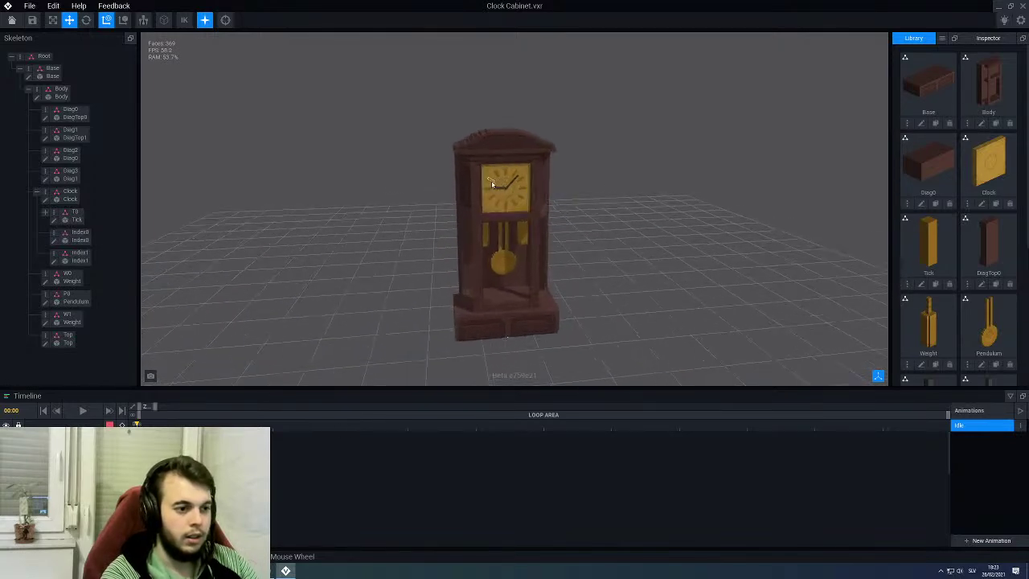
{"action": "mouse_move", "coordinate": [502, 149]}
{"action": "right_mouse_down"}
{"action": "mouse_move", "coordinate": [489, 144]}
{"action": "mouse_move", "coordinate": [502, 149]}
{"action": "right_mouse_up"}
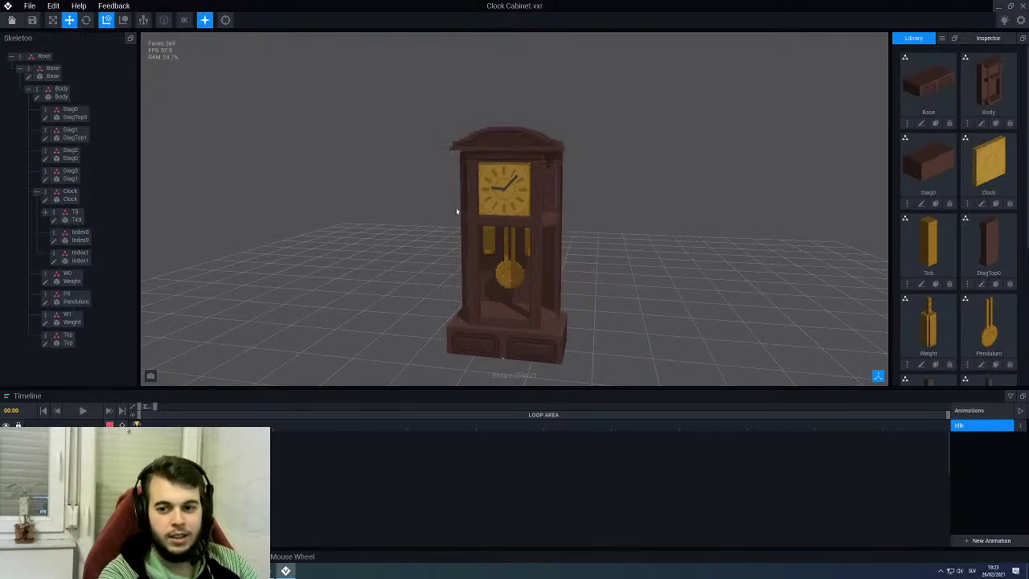
{"action": "scroll", "coordinate": [503, 198], "scroll_direction": "up", "scroll_amount": 2}
{"action": "scroll", "coordinate": [503, 199], "scroll_direction": "up", "scroll_amount": 3}
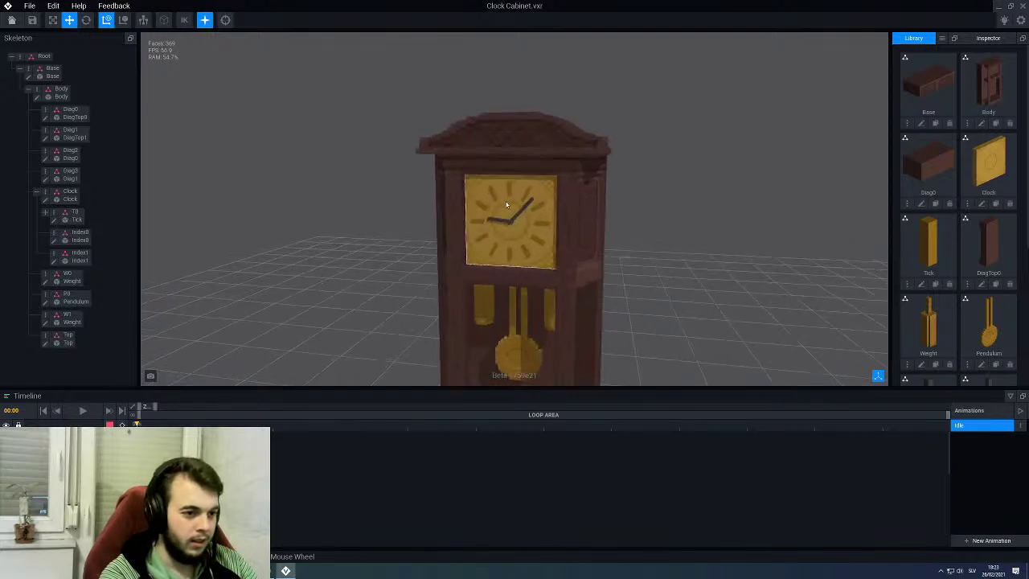
{"action": "right_click_drag", "start_coordinate": [529, 187], "coordinate": [524, 193]}
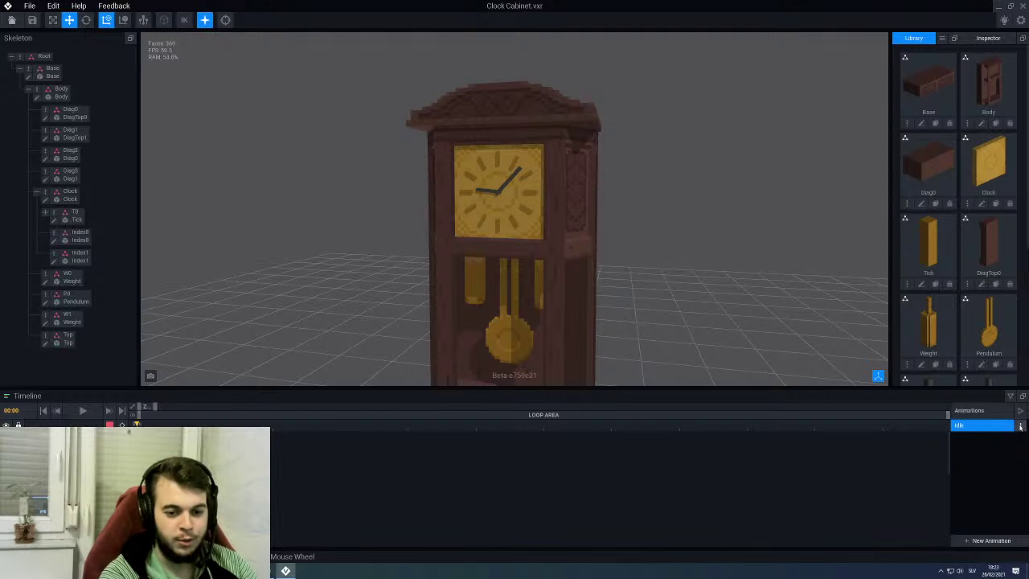
Step: Rename the Idle animation as "Idle 01"
{"action": "left_click", "coordinate": [1020, 426]}
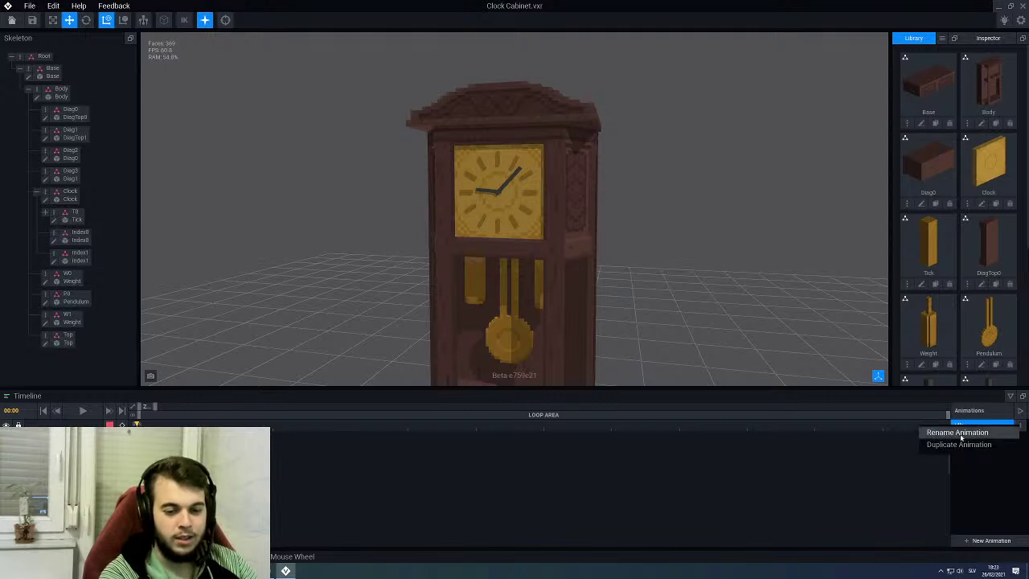
{"action": "left_click", "coordinate": [957, 433]}
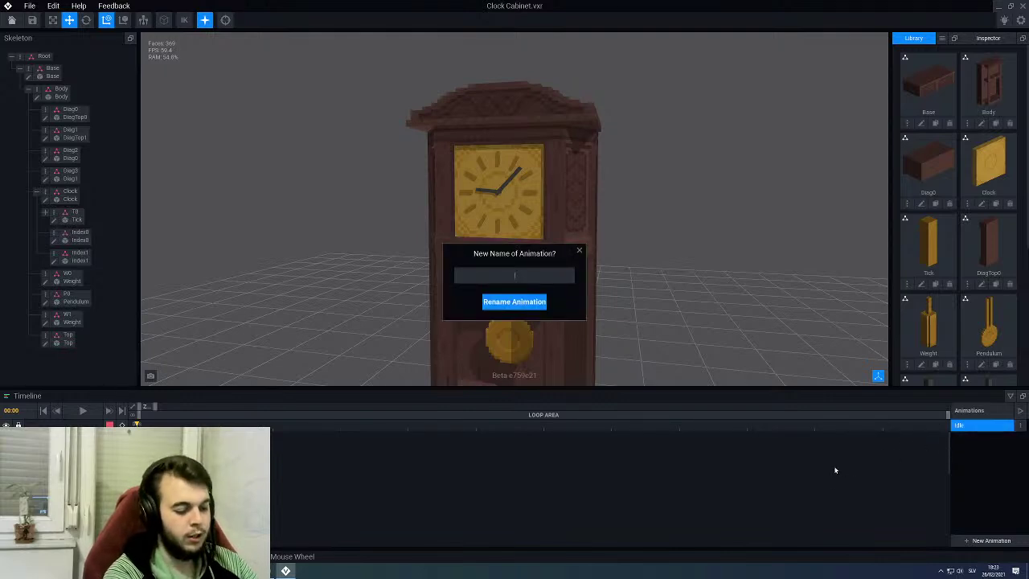
{"action": "key", "text": "Return"}
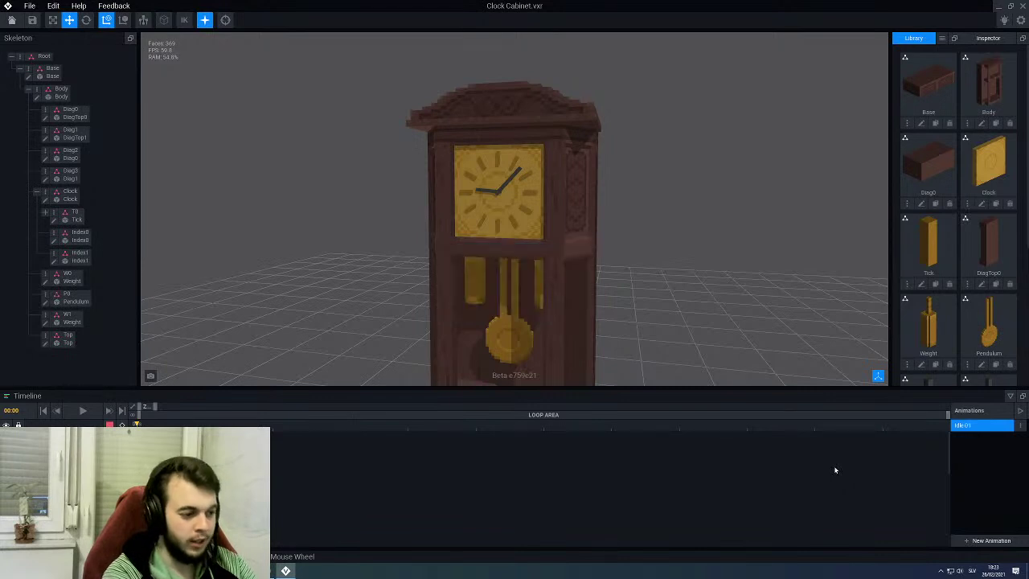
Step: Duplicate the Idle 01 animation under the name "Clock 01"
{"action": "left_click", "coordinate": [1020, 425]}
{"action": "left_click", "coordinate": [958, 443]}
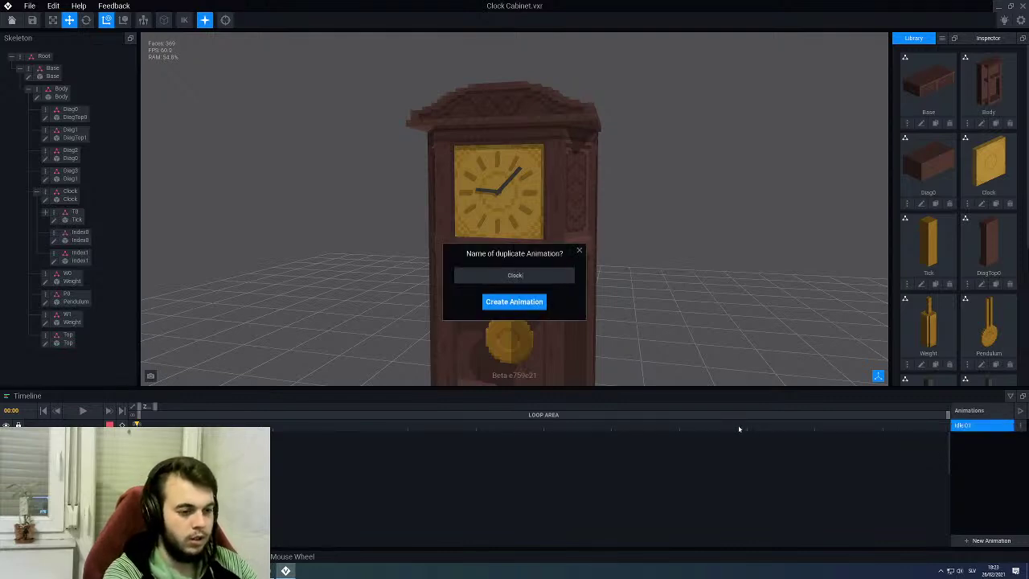
{"action": "key", "text": "Return"}
Step: Extend the timeline's zoom area to show about 13 seconds and move the playhead to 10:00
{"action": "right_click_drag", "start_coordinate": [549, 300], "coordinate": [558, 305]}
{"action": "middle_click_drag", "start_coordinate": [558, 304], "coordinate": [613, 267]}
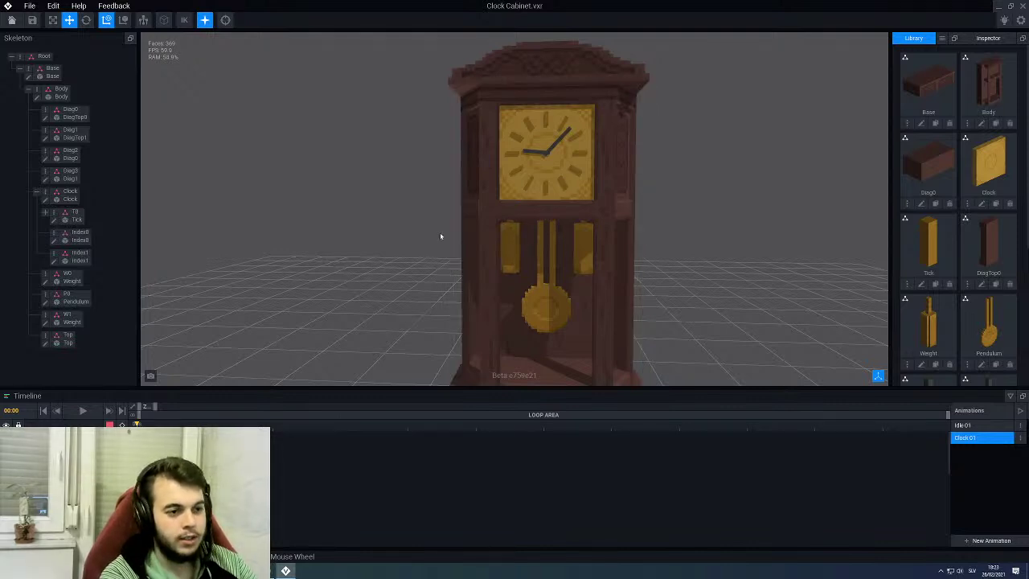
{"action": "left_click_drag", "start_coordinate": [155, 407], "coordinate": [671, 431]}
{"action": "left_click", "coordinate": [752, 426]}
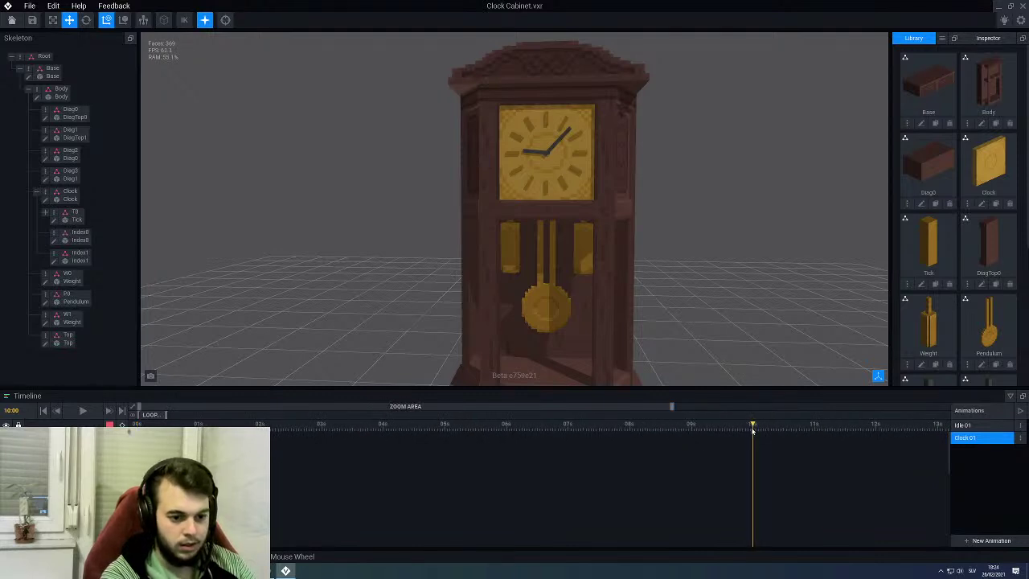
Step: Add a keyframe at 05:00 for the clock's minute hand (Index1), rotated half a turn from its starting angle
{"action": "scroll", "coordinate": [625, 271], "scroll_direction": "up", "scroll_amount": 5}
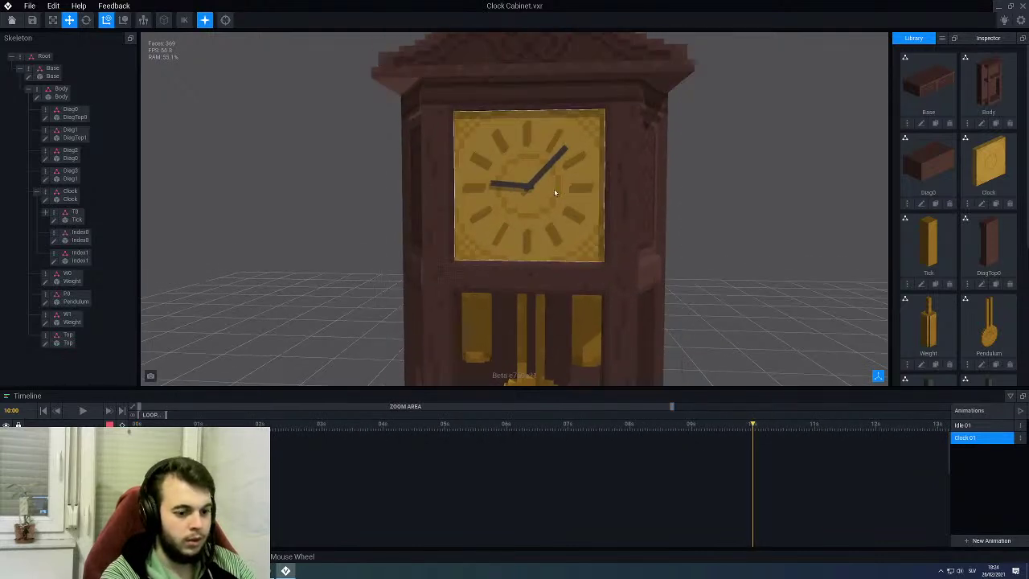
{"action": "left_click", "coordinate": [554, 164]}
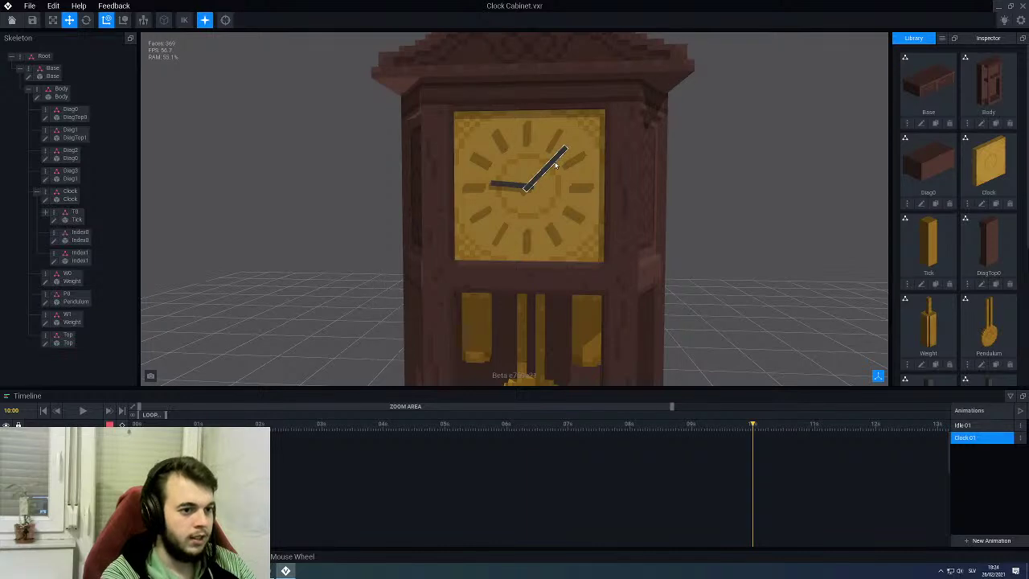
{"action": "left_click", "coordinate": [554, 165]}
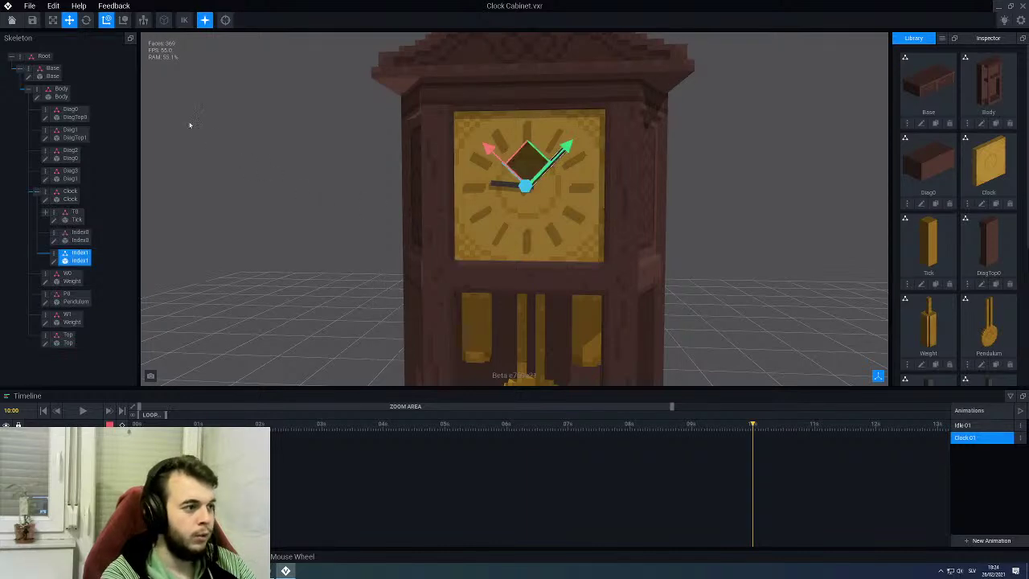
{"action": "scroll", "coordinate": [171, 194], "scroll_direction": "down", "scroll_amount": 1}
{"action": "left_click", "coordinate": [444, 429]}
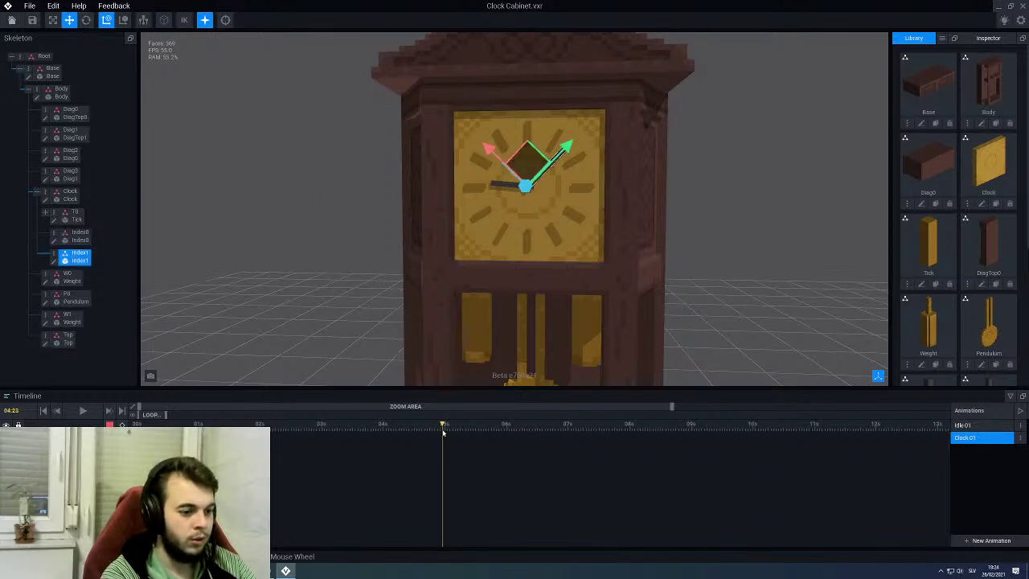
{"action": "left_click", "coordinate": [86, 21]}
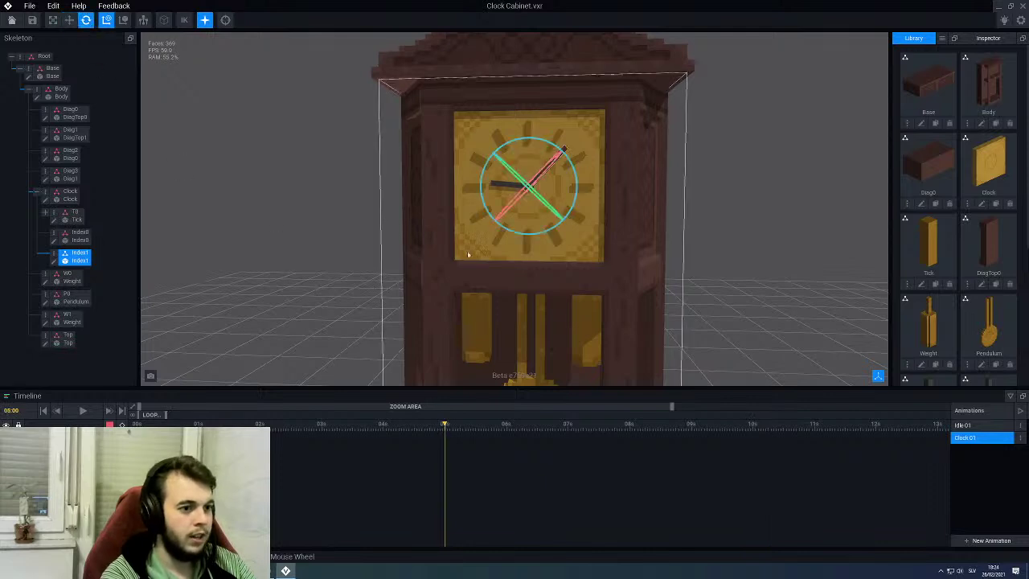
{"action": "left_click_drag", "start_coordinate": [520, 235], "coordinate": [531, 164]}
Step: Add a keyframe at 10:00 for the minute hand, rotated back to its starting angle
{"action": "left_click", "coordinate": [529, 426]}
{"action": "left_click_drag", "start_coordinate": [542, 428], "coordinate": [753, 430]}
{"action": "left_click", "coordinate": [548, 232]}
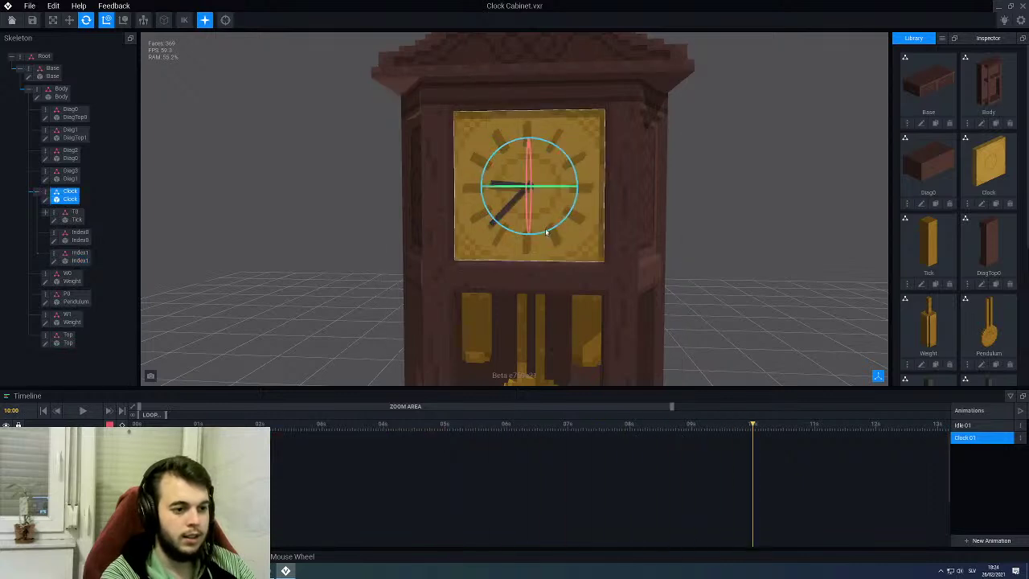
{"action": "left_click", "coordinate": [505, 211]}
{"action": "left_click_drag", "start_coordinate": [518, 234], "coordinate": [529, 168]}
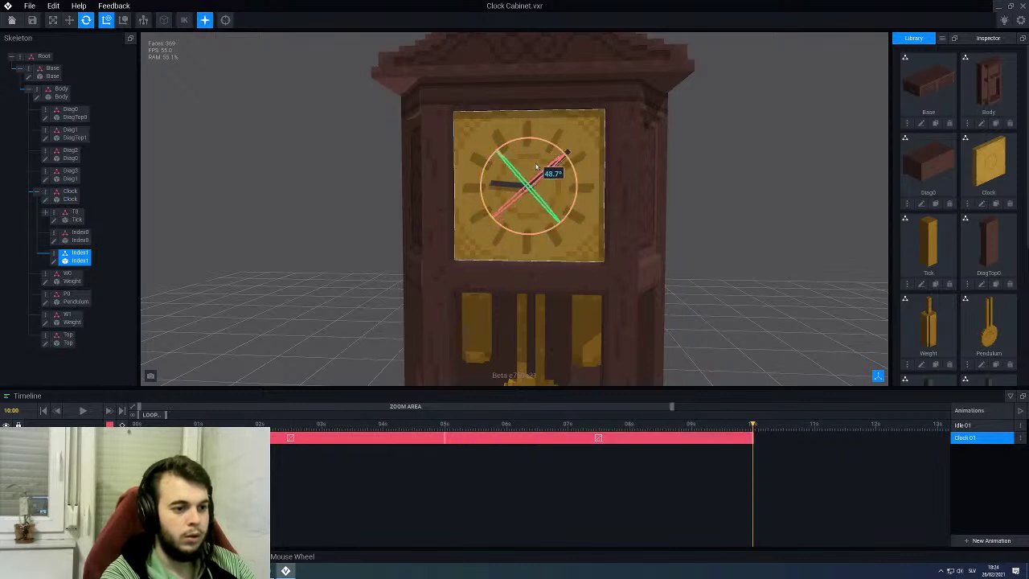
{"action": "left_click_drag", "start_coordinate": [549, 148], "coordinate": [553, 147]}
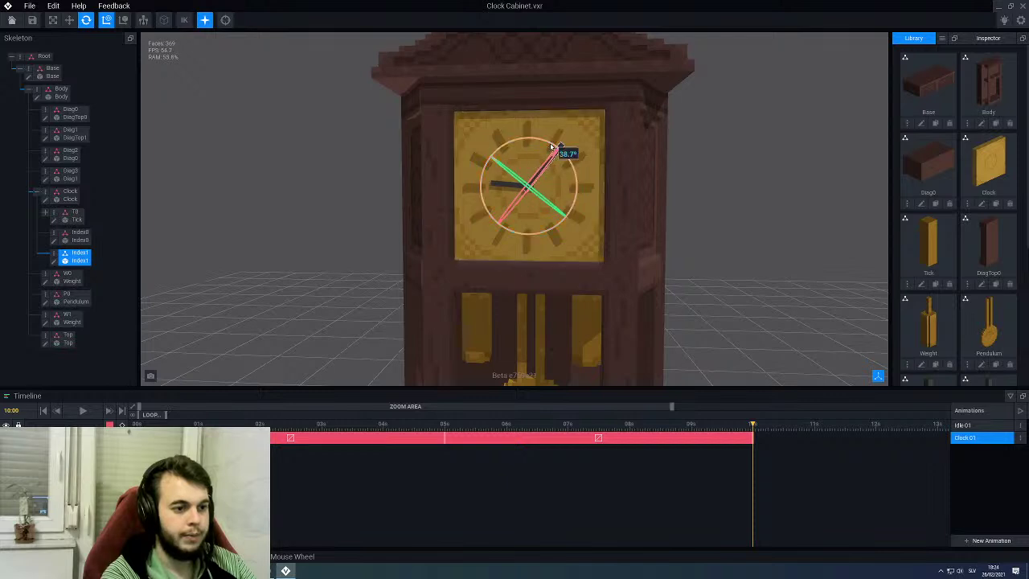
Step: Play the minute hand animation and change the interpolation of its 05:00 to 10:00 segment so the hand completes a full turn
{"action": "left_click_drag", "start_coordinate": [339, 424], "coordinate": [136, 424]}
{"action": "mouse_move", "coordinate": [572, 165]}
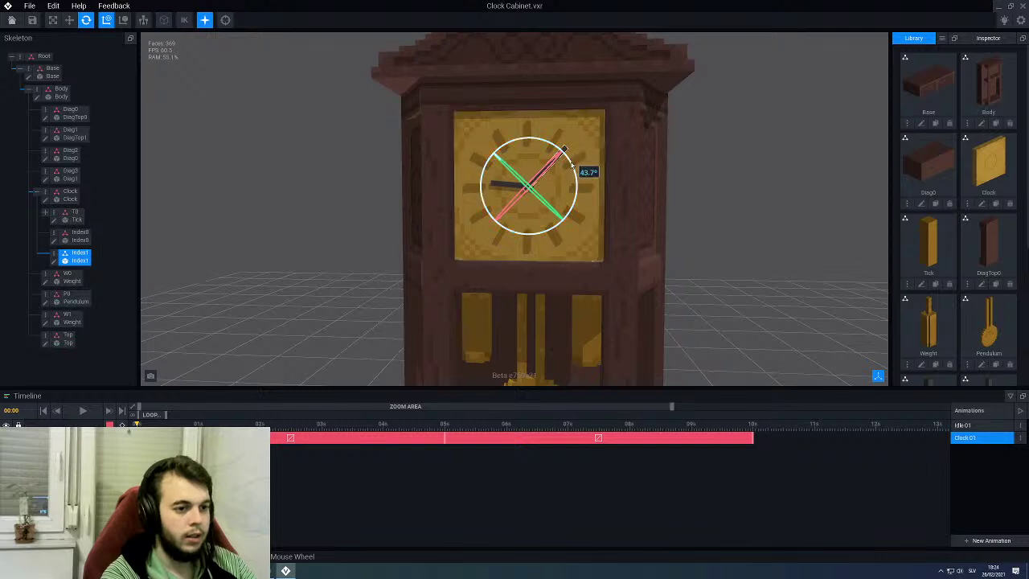
{"action": "left_click", "coordinate": [83, 411]}
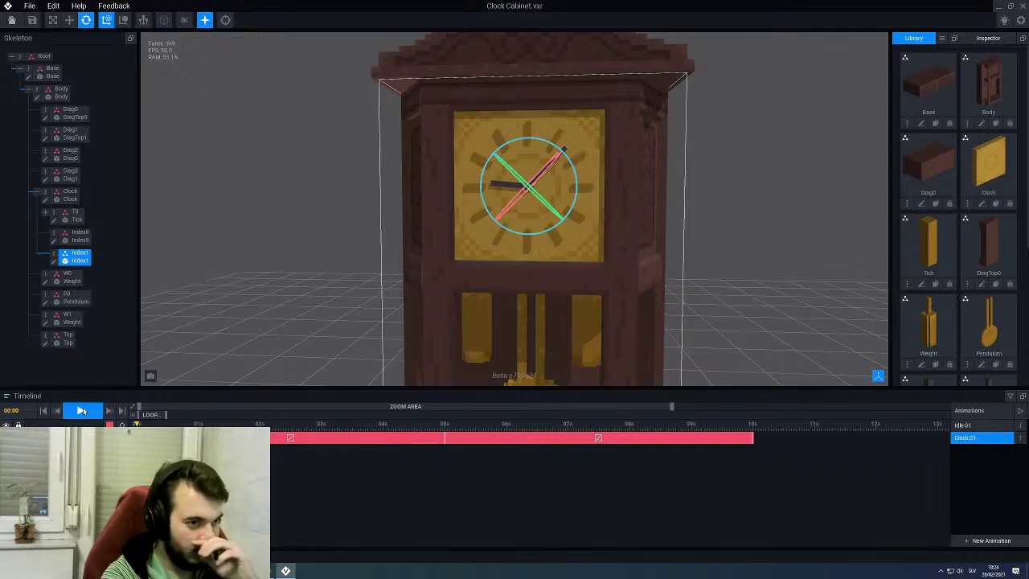
{"action": "right_click", "coordinate": [485, 445]}
{"action": "left_click", "coordinate": [583, 530]}
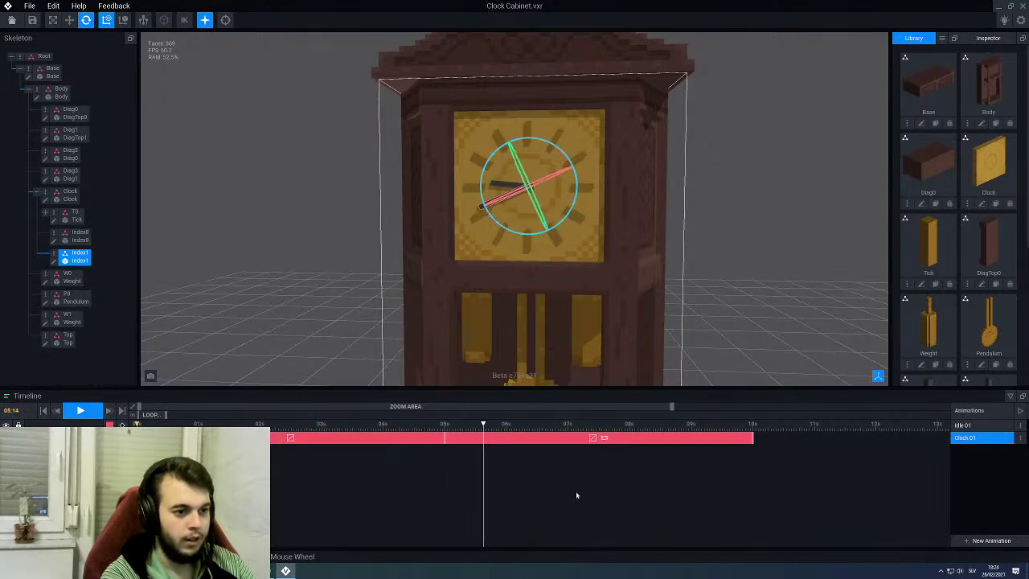
{"action": "left_click", "coordinate": [81, 411]}
Step: Add a keyframe at 02:12 for the pendulum, swung to the clock's right side
{"action": "left_click", "coordinate": [386, 278]}
{"action": "scroll", "coordinate": [363, 294], "scroll_direction": "down", "scroll_amount": 3}
{"action": "scroll", "coordinate": [390, 281], "scroll_direction": "up", "scroll_amount": 5}
{"action": "left_click", "coordinate": [512, 292]}
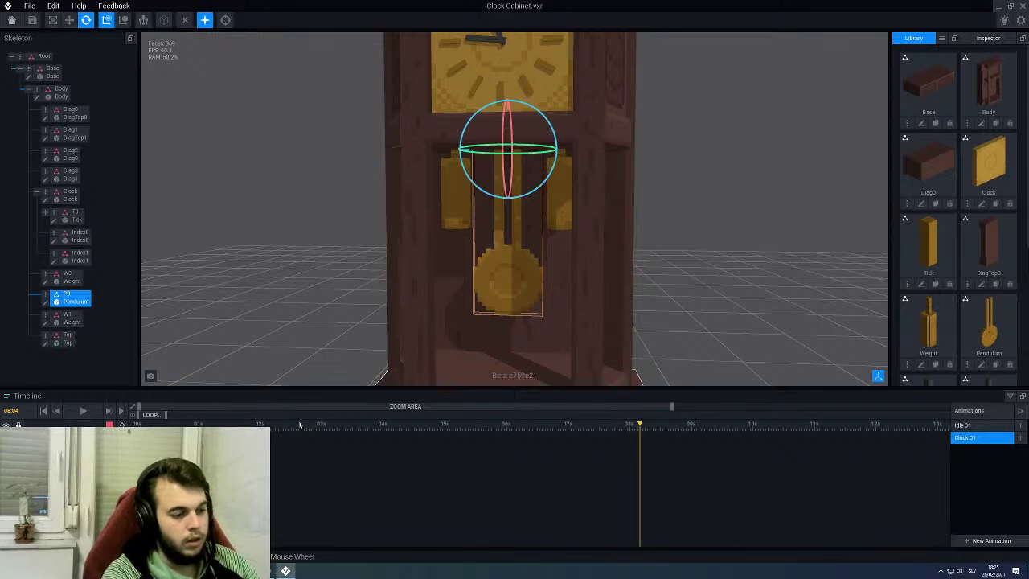
{"action": "left_click", "coordinate": [291, 426]}
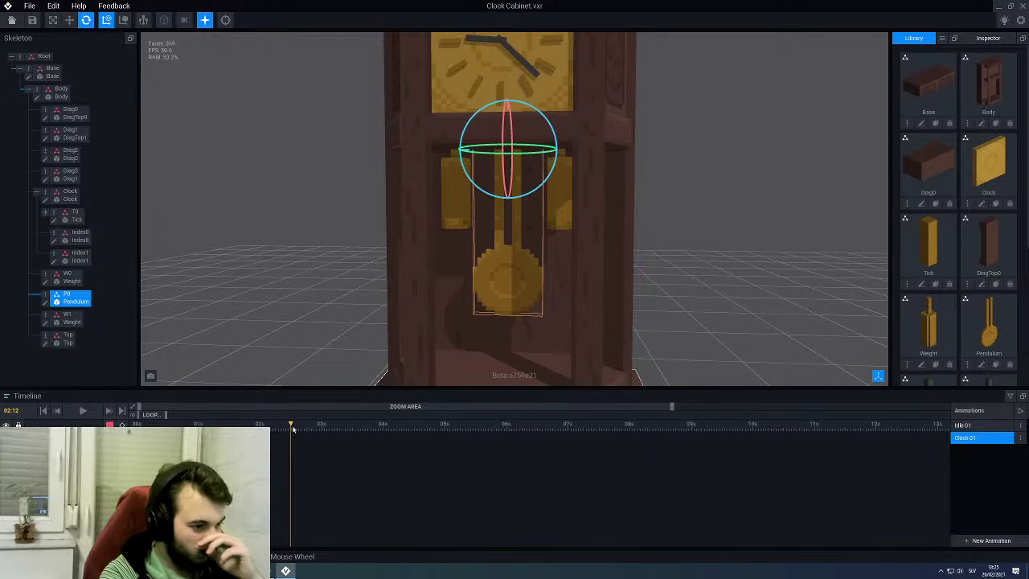
{"action": "left_click", "coordinate": [521, 198]}
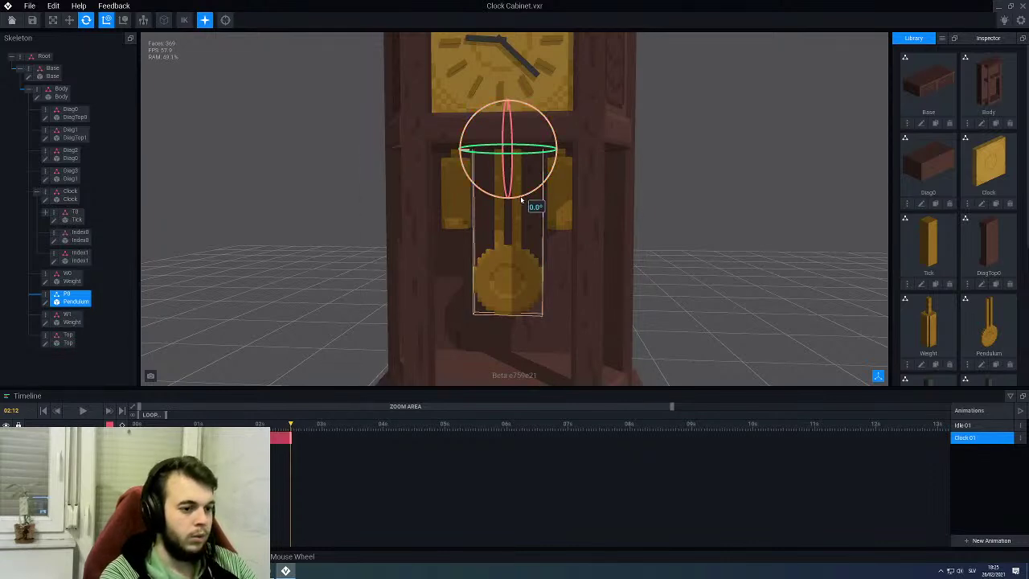
{"action": "left_click_drag", "start_coordinate": [521, 198], "coordinate": [534, 194]}
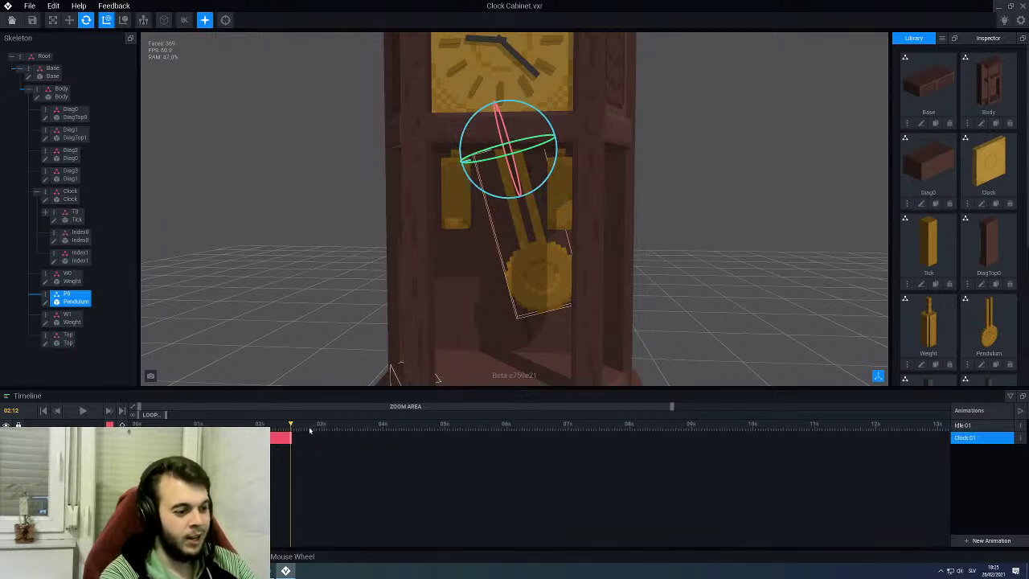
Step: Keyframe the pendulum swung to the opposite side at 07:12 and hanging straight down at 10:00
{"action": "left_click_drag", "start_coordinate": [312, 430], "coordinate": [597, 432]}
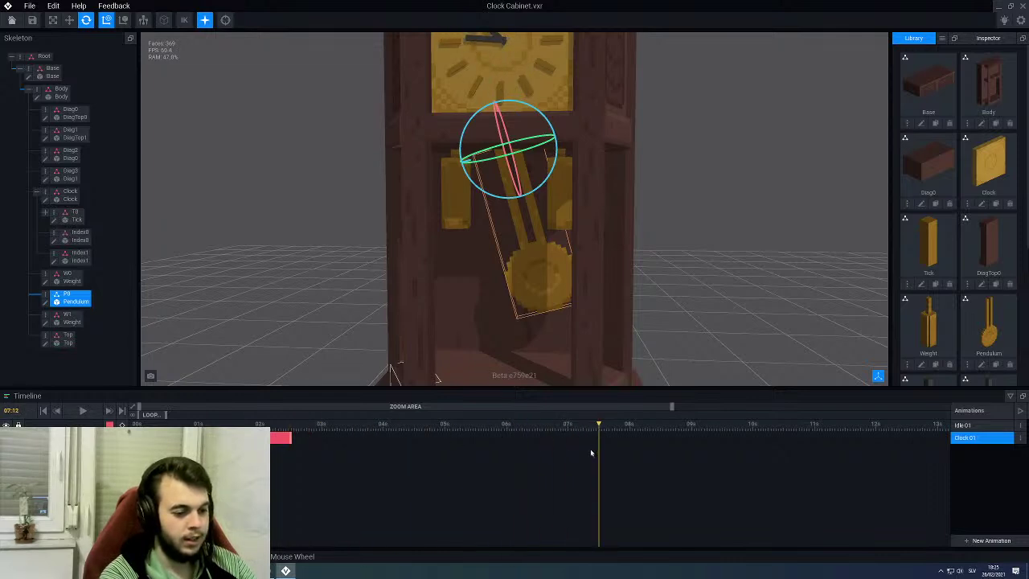
{"action": "left_click_drag", "start_coordinate": [509, 200], "coordinate": [485, 200]}
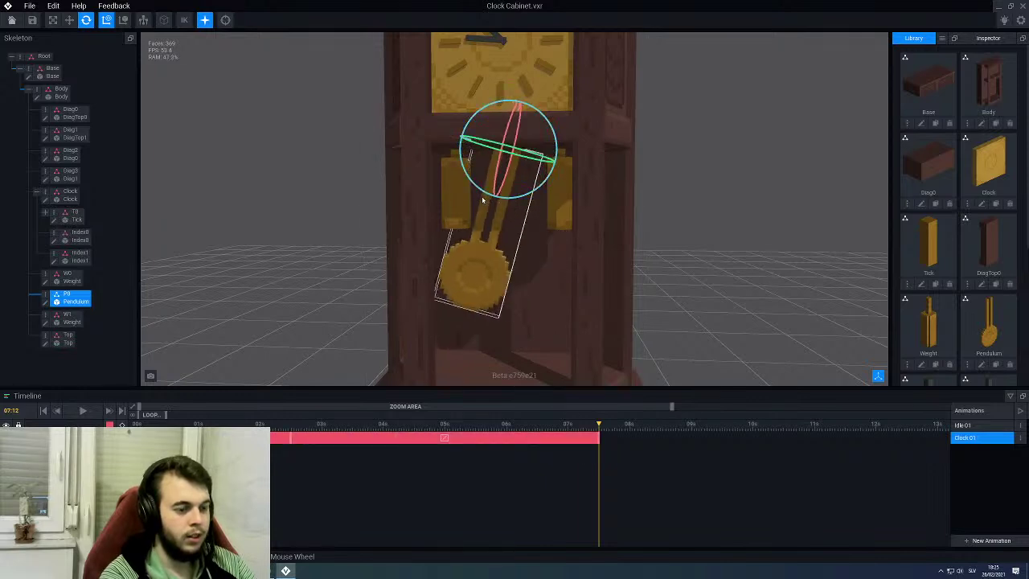
{"action": "left_click_drag", "start_coordinate": [602, 429], "coordinate": [672, 437]}
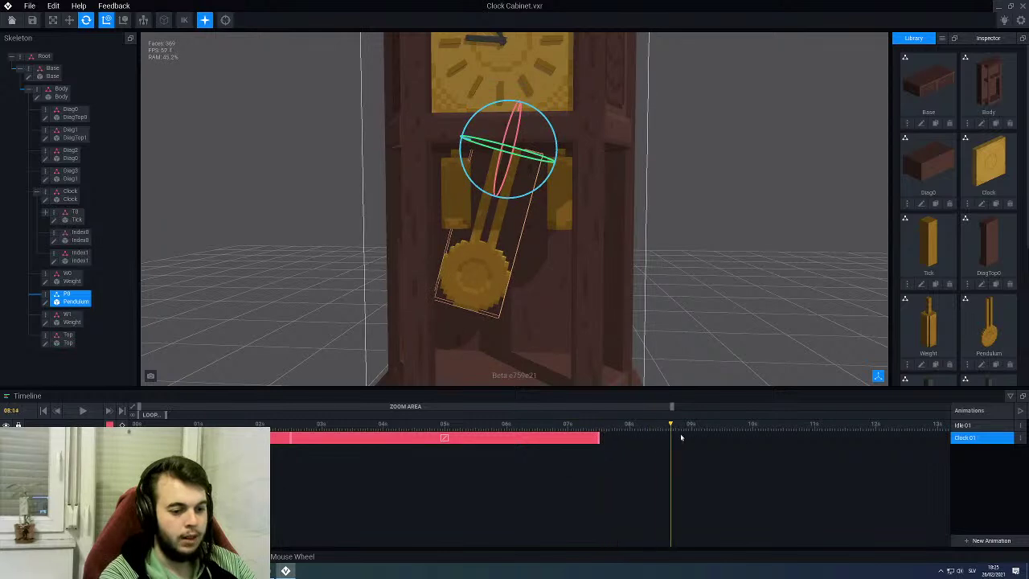
{"action": "left_click_drag", "start_coordinate": [744, 438], "coordinate": [752, 437]}
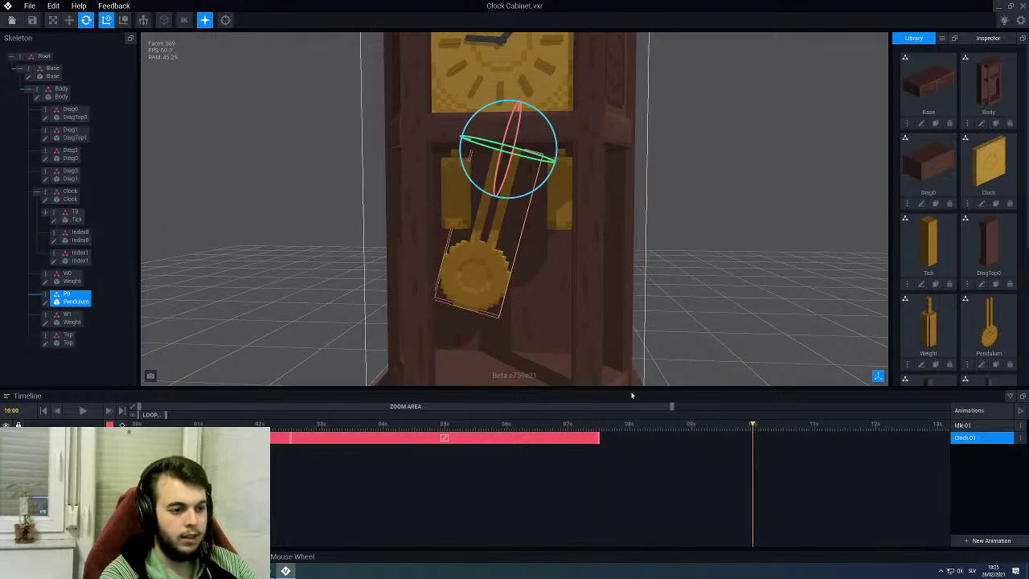
{"action": "left_click_drag", "start_coordinate": [506, 200], "coordinate": [528, 202]}
Step: Play the Clock 01 animation from the start to check the pendulum's swing alongside the minute hand
{"action": "left_click", "coordinate": [44, 411]}
{"action": "left_click", "coordinate": [81, 411]}
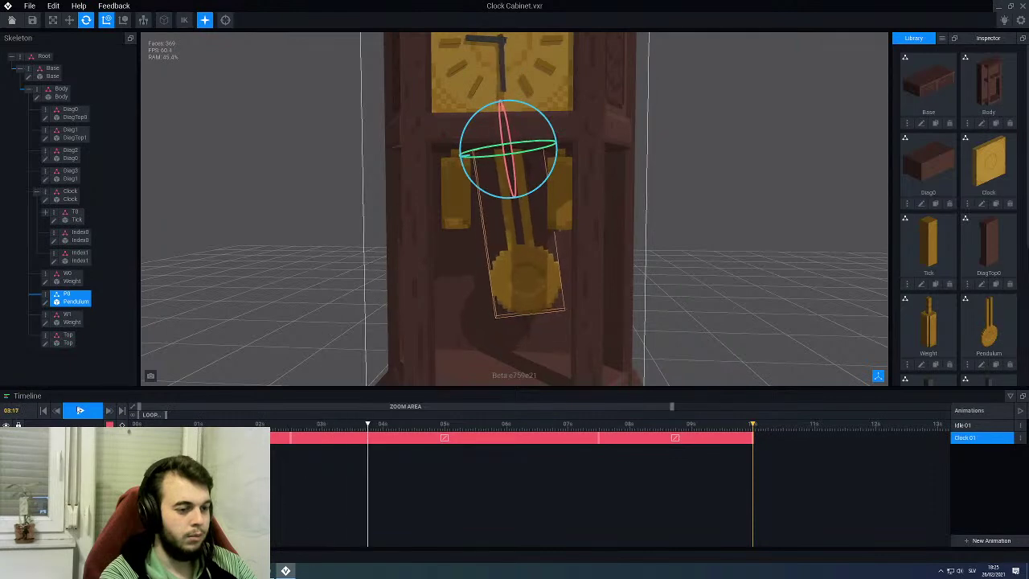
{"action": "scroll", "coordinate": [401, 188], "scroll_direction": "down", "scroll_amount": 1}
{"action": "scroll", "coordinate": [401, 187], "scroll_direction": "down", "scroll_amount": 3}
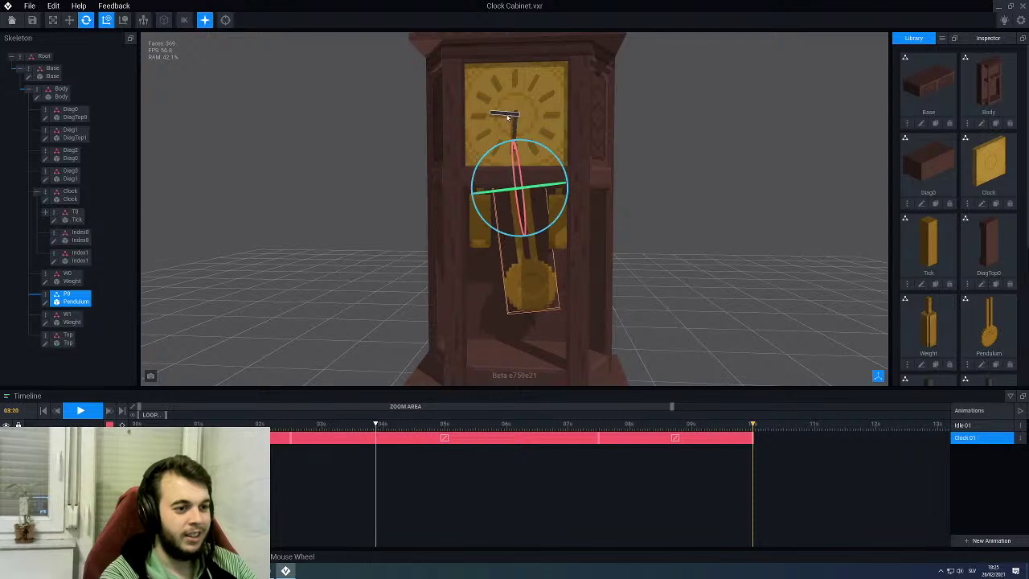
{"action": "left_click", "coordinate": [395, 338]}
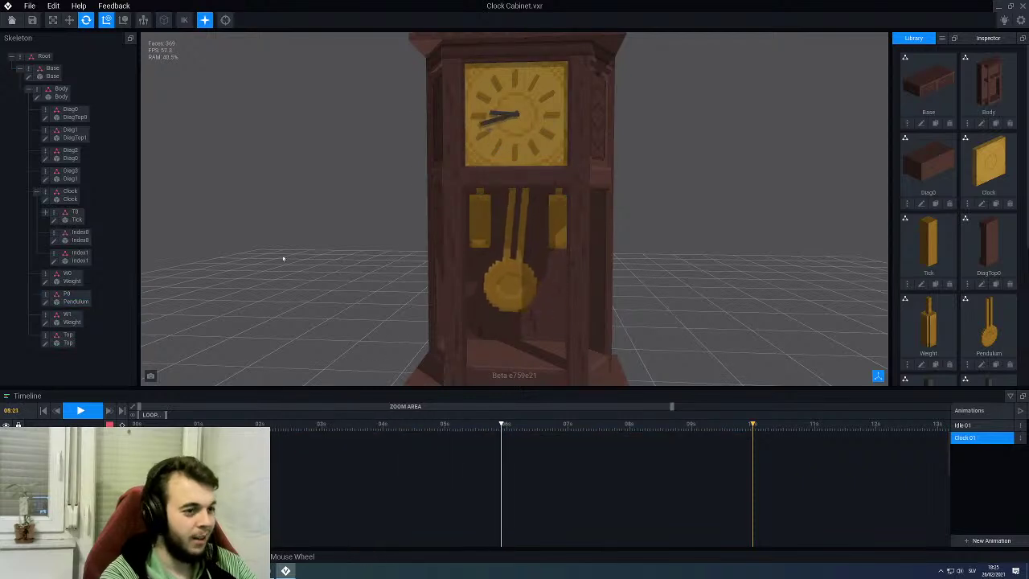
{"action": "key", "text": "space"}
Step: Scrub through and play the Clock 01 timeline with the minute hand selected to examine its rotation
{"action": "left_click", "coordinate": [520, 136]}
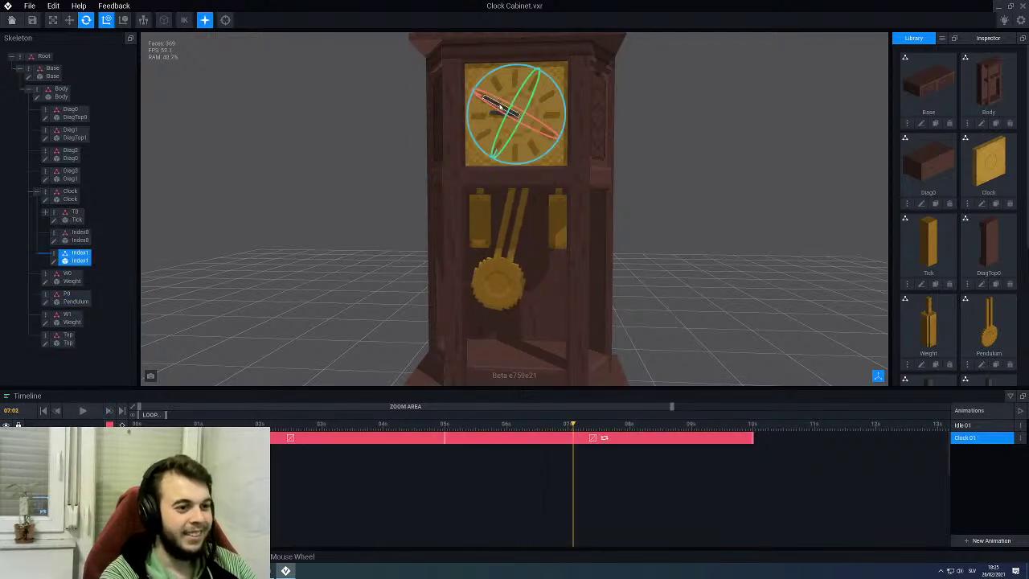
{"action": "left_click_drag", "start_coordinate": [206, 424], "coordinate": [175, 424]}
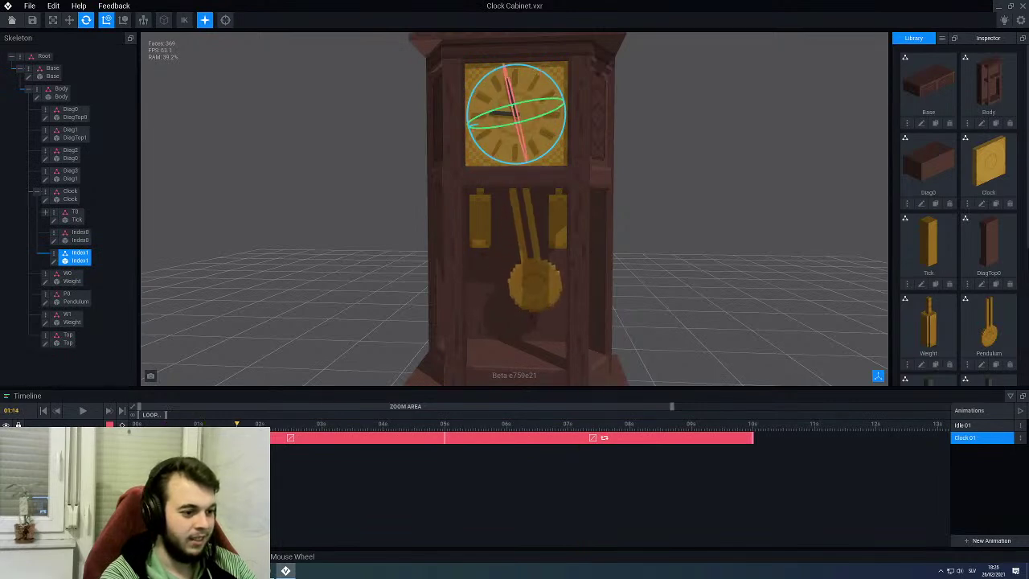
{"action": "left_click_drag", "start_coordinate": [309, 435], "coordinate": [424, 435]}
{"action": "scroll", "coordinate": [417, 268], "scroll_direction": "up", "scroll_amount": 2}
{"action": "middle_click_drag", "start_coordinate": [418, 268], "coordinate": [432, 315]}
{"action": "scroll", "coordinate": [432, 316], "scroll_direction": "up", "scroll_amount": 2}
{"action": "scroll", "coordinate": [432, 315], "scroll_direction": "down", "scroll_amount": 3}
{"action": "right_click_drag", "start_coordinate": [398, 259], "coordinate": [438, 276]}
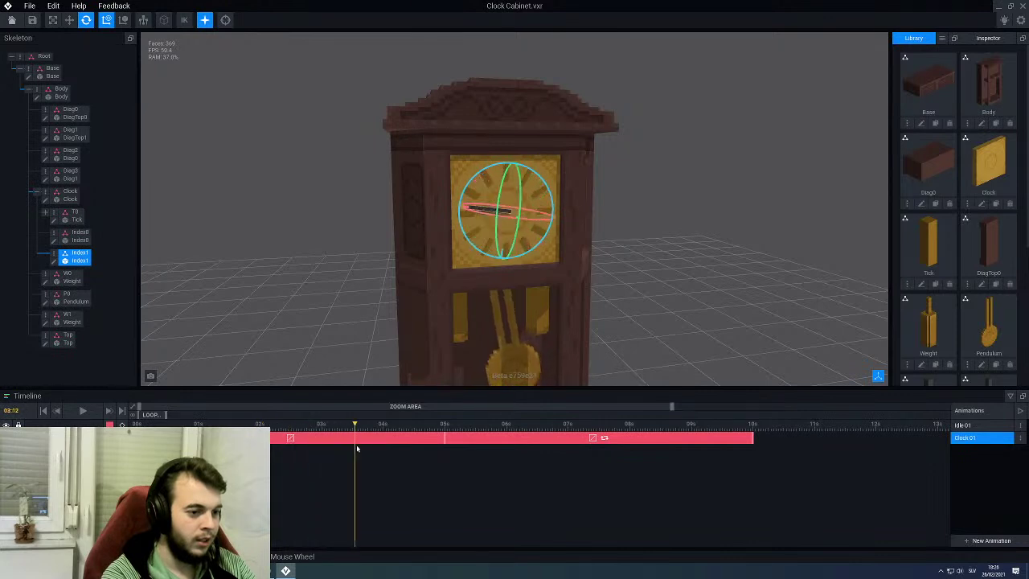
{"action": "left_click", "coordinate": [83, 410]}
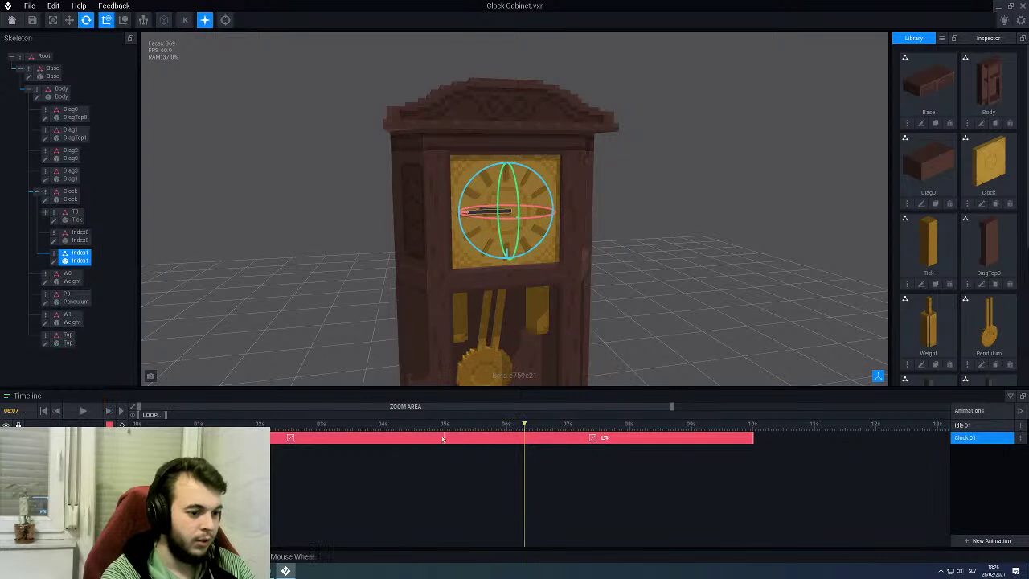
{"action": "left_click_drag", "start_coordinate": [471, 427], "coordinate": [696, 456]}
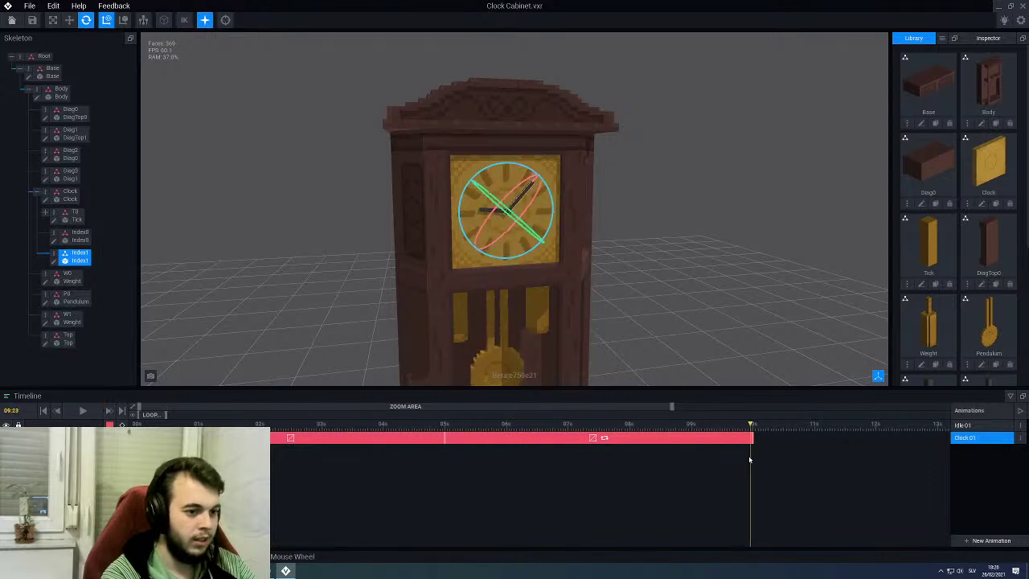
{"action": "left_click_drag", "start_coordinate": [214, 456], "coordinate": [279, 455]}
{"action": "left_click", "coordinate": [80, 410]}
Step: Play the Clock 01 animation with nothing selected and examine the moving parts from the clock's other side
{"action": "left_click", "coordinate": [231, 315]}
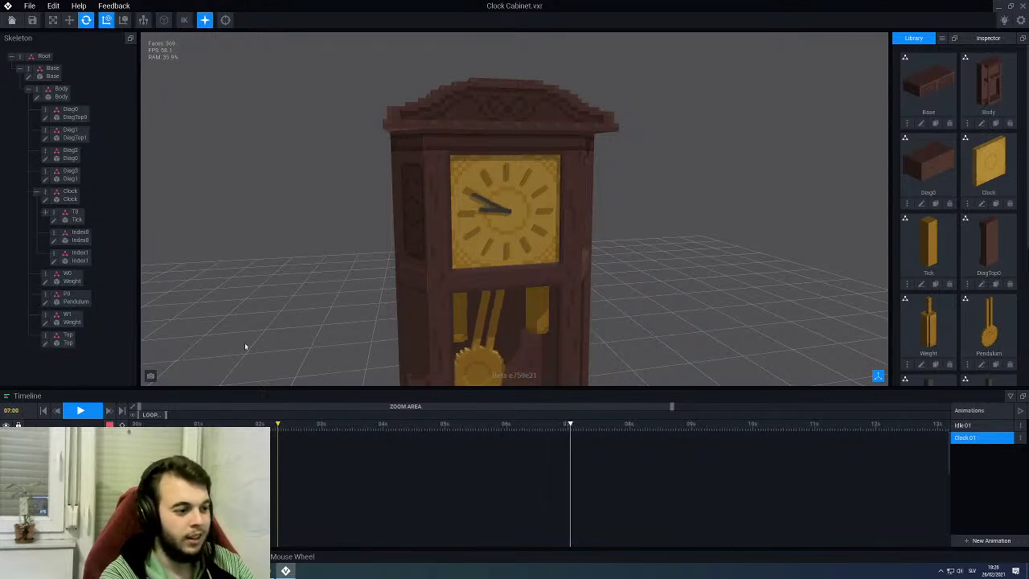
{"action": "right_click_drag", "start_coordinate": [546, 334], "coordinate": [476, 336]}
{"action": "middle_click_drag", "start_coordinate": [476, 336], "coordinate": [498, 303]}
{"action": "left_click", "coordinate": [57, 411]}
{"action": "left_click", "coordinate": [79, 411]}
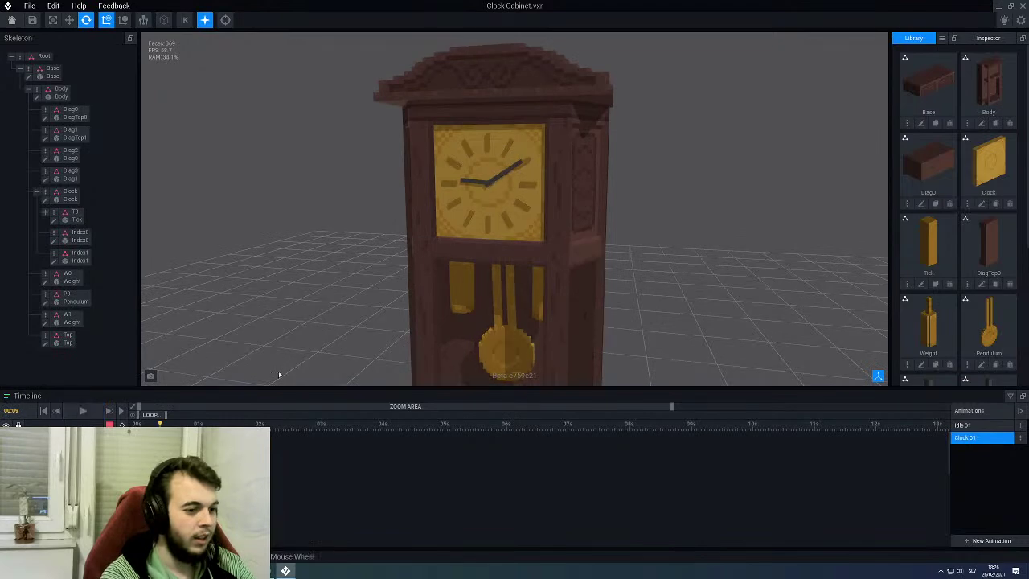
Step: Retime the pendulum's first two swing keyframes to 01:12 and 04:12
{"action": "left_click", "coordinate": [509, 338]}
{"action": "scroll", "coordinate": [538, 277], "scroll_direction": "up", "scroll_amount": 2}
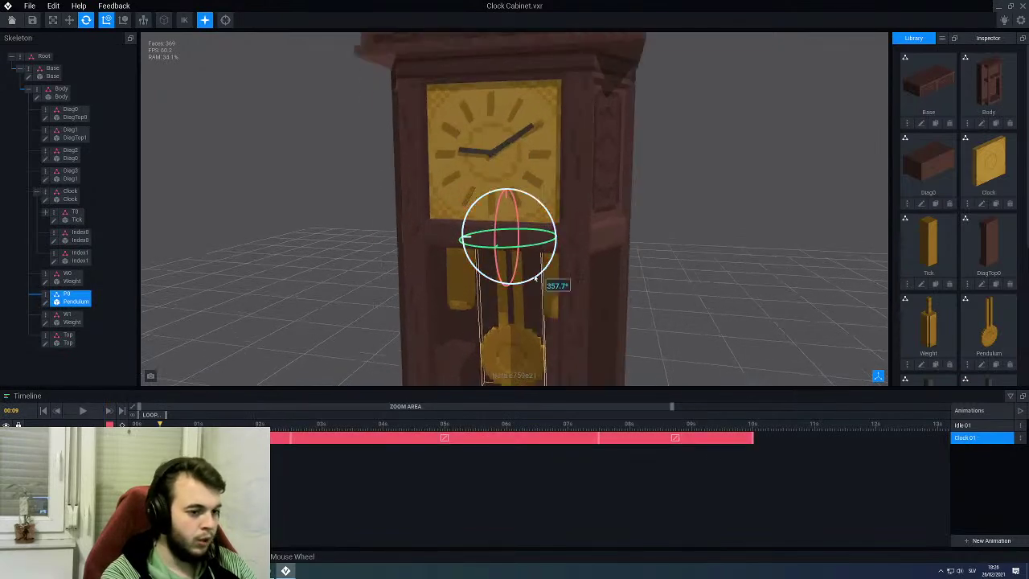
{"action": "middle_click_drag", "start_coordinate": [539, 279], "coordinate": [546, 264]}
{"action": "right_click_drag", "start_coordinate": [483, 277], "coordinate": [528, 277]}
{"action": "scroll", "coordinate": [528, 310], "scroll_direction": "up", "scroll_amount": 3}
{"action": "middle_click_drag", "start_coordinate": [528, 310], "coordinate": [500, 285]}
{"action": "middle_click_drag", "start_coordinate": [537, 334], "coordinate": [511, 316]}
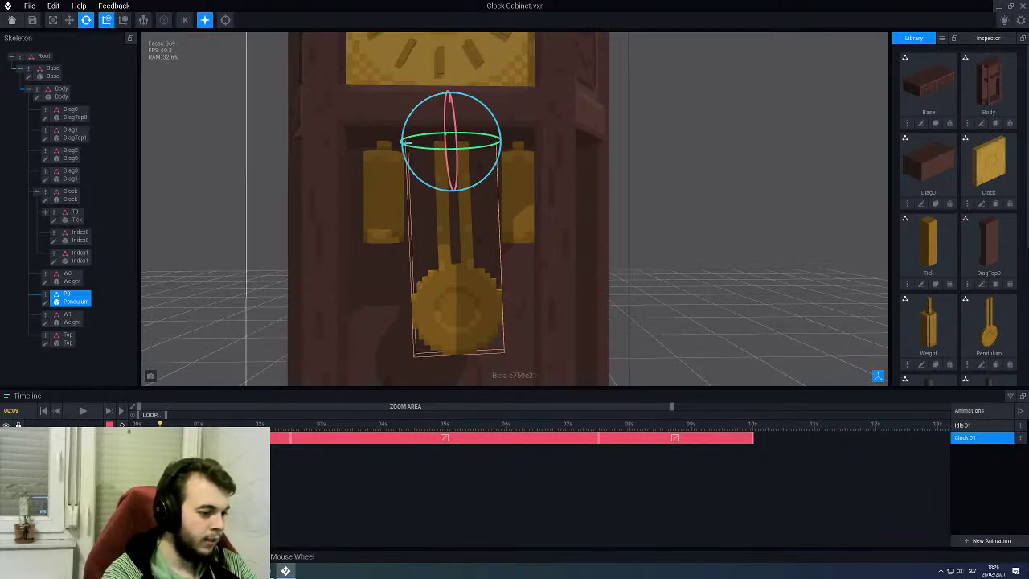
{"action": "left_click_drag", "start_coordinate": [160, 424], "coordinate": [230, 424]}
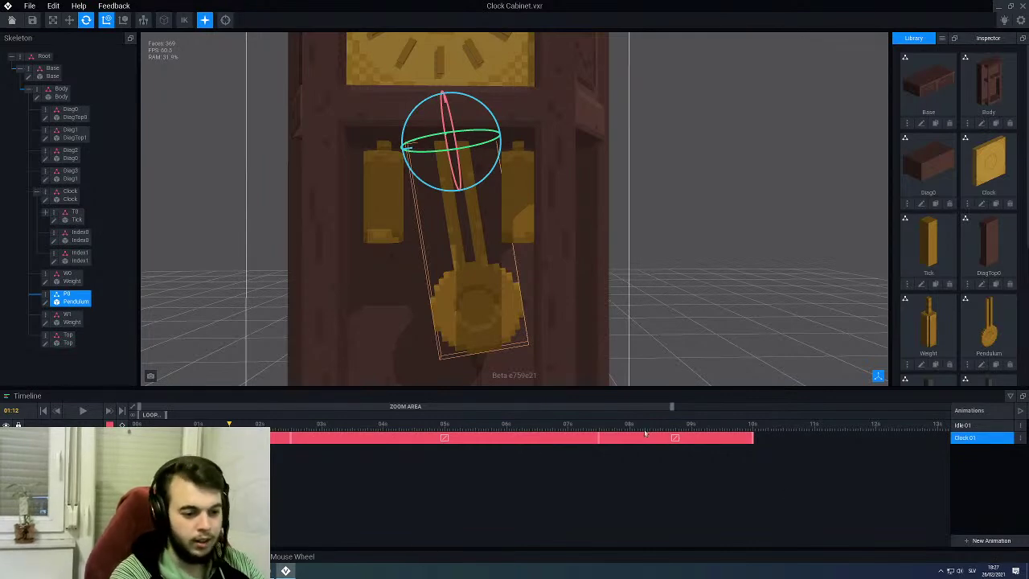
{"action": "scroll", "coordinate": [440, 182], "scroll_direction": "up", "scroll_amount": 1}
{"action": "scroll", "coordinate": [439, 183], "scroll_direction": "down", "scroll_amount": 1}
{"action": "scroll", "coordinate": [439, 182], "scroll_direction": "down", "scroll_amount": 3}
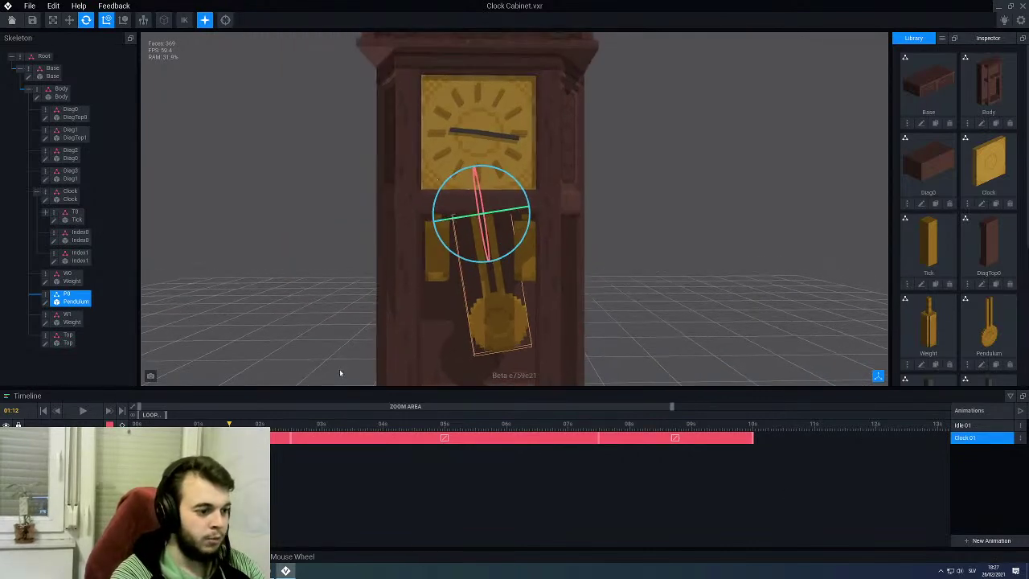
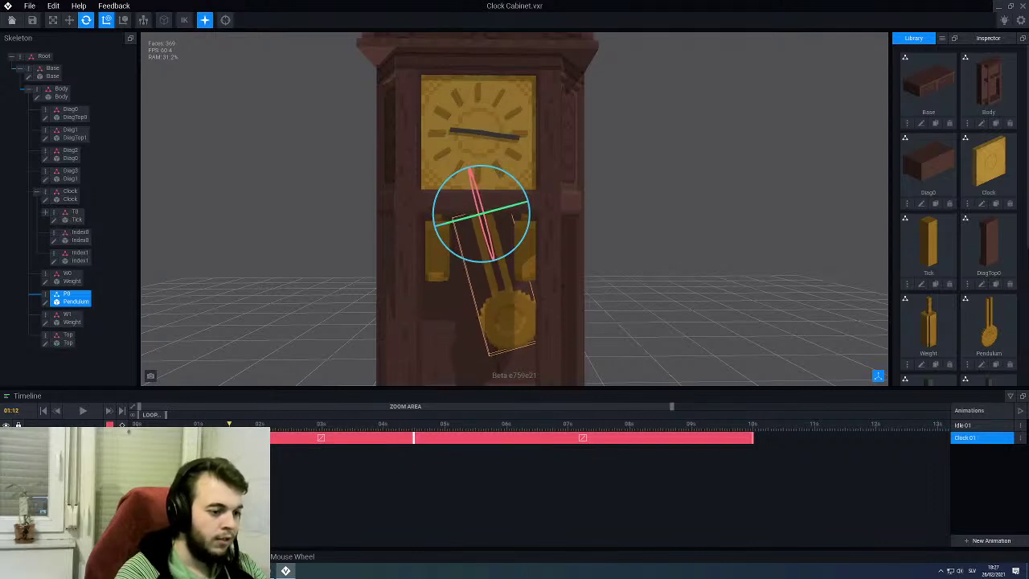
{"action": "left_click_drag", "start_coordinate": [292, 448], "coordinate": [416, 448]}
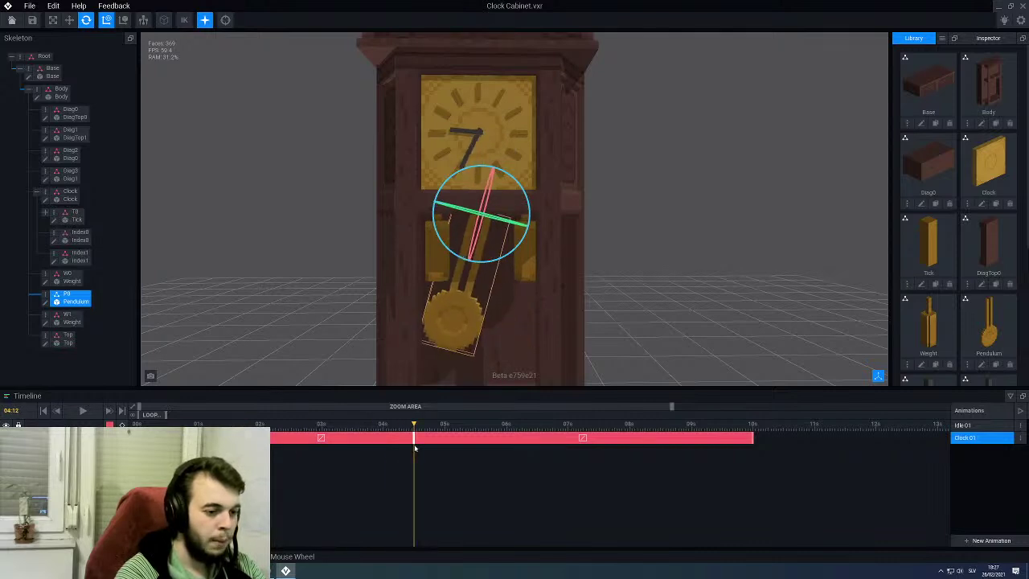
Step: Swing the pendulum to the opposite side at 07:12 and adjust that keyframe's Z rotation value
{"action": "left_click_drag", "start_coordinate": [415, 448], "coordinate": [597, 446]}
{"action": "scroll", "coordinate": [510, 285], "scroll_direction": "up", "scroll_amount": 3}
{"action": "left_click_drag", "start_coordinate": [489, 247], "coordinate": [506, 245]}
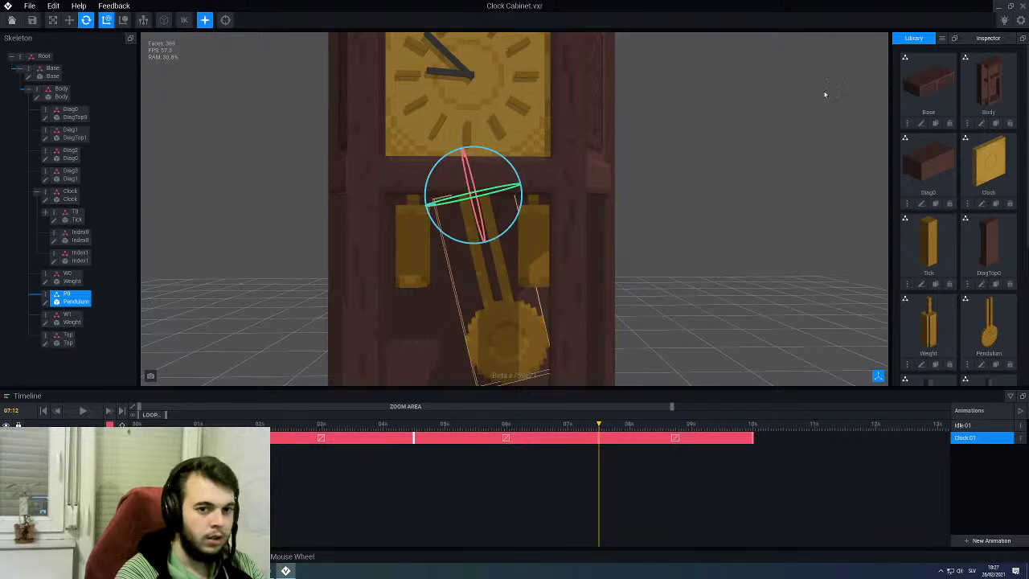
{"action": "left_click", "coordinate": [984, 37]}
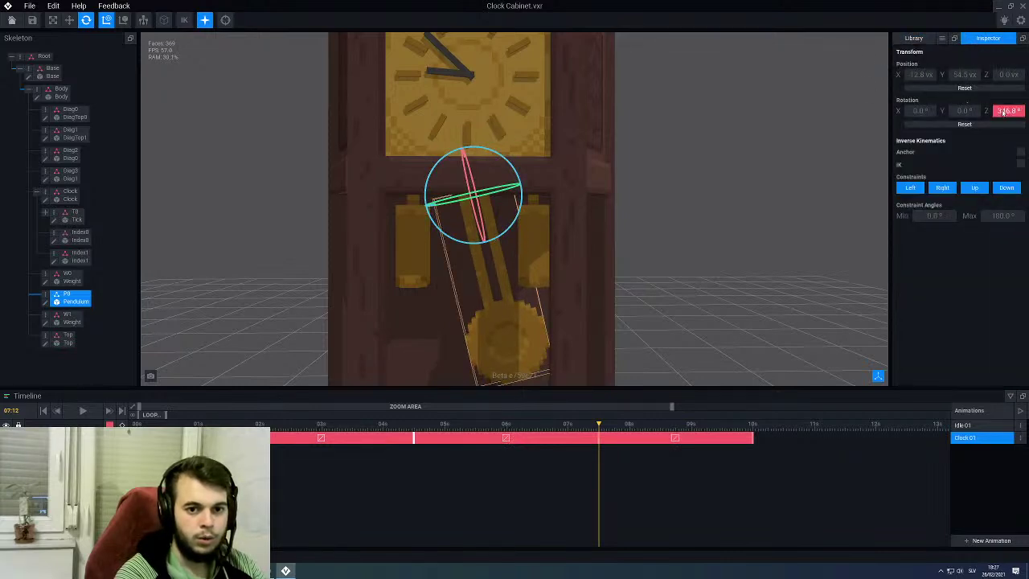
{"action": "key", "text": "Return"}
Step: Move the final keyframes of the pendulum and the minute hand to 09:00
{"action": "left_click_drag", "start_coordinate": [613, 437], "coordinate": [692, 438]}
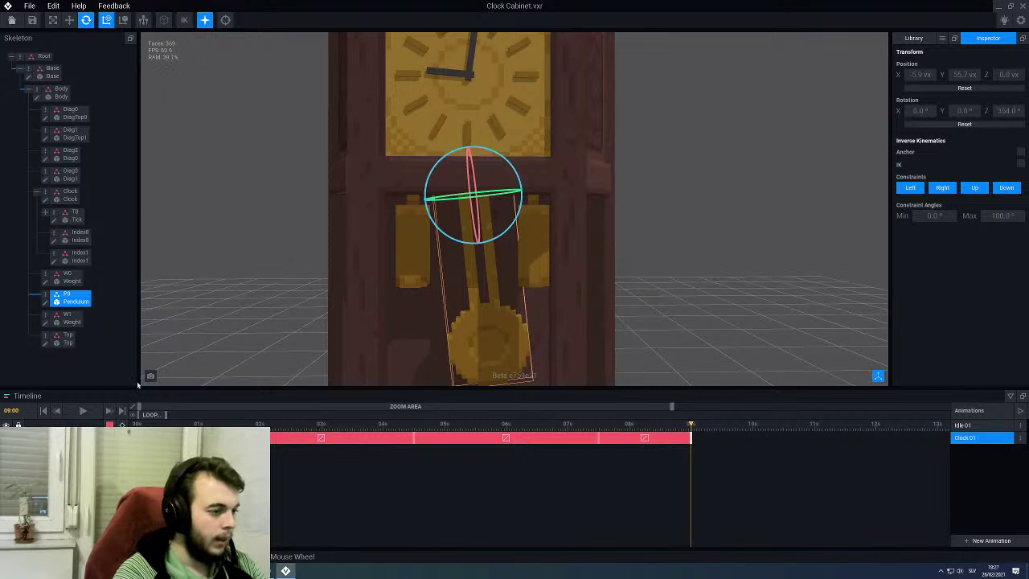
{"action": "left_click", "coordinate": [476, 56]}
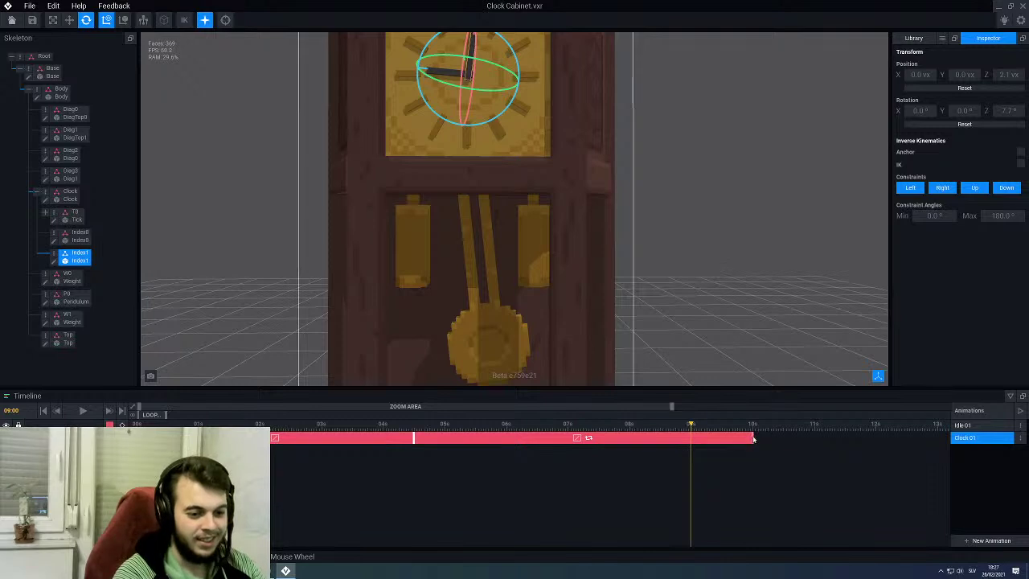
{"action": "left_click_drag", "start_coordinate": [754, 439], "coordinate": [699, 441]}
Step: Play and scrub through the Clock 01 animation with nothing selected to examine the minute hand and pendulum motion
{"action": "left_click", "coordinate": [81, 411]}
{"action": "left_click", "coordinate": [255, 270]}
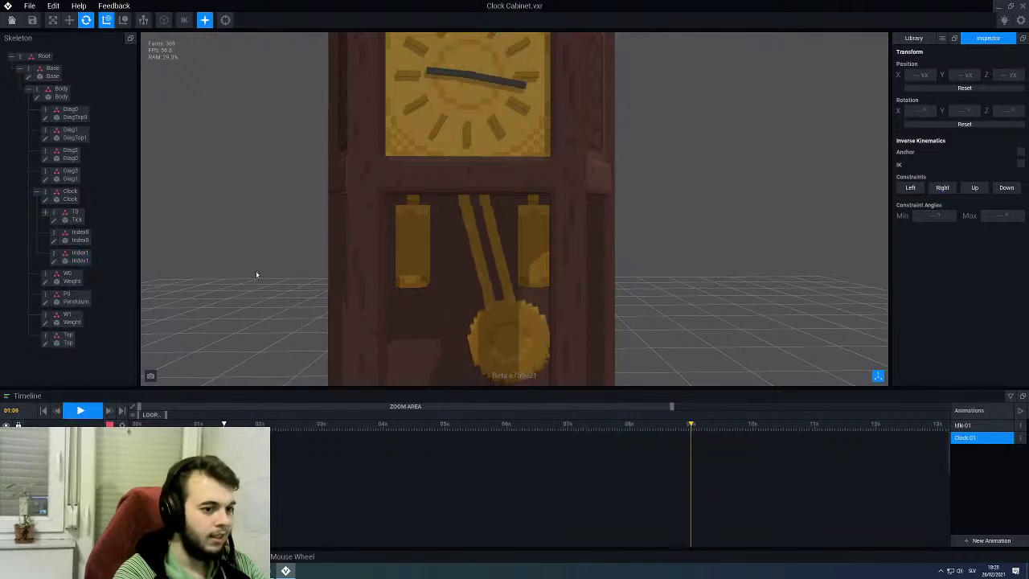
{"action": "scroll", "coordinate": [257, 275], "scroll_direction": "down", "scroll_amount": 1}
{"action": "scroll", "coordinate": [279, 274], "scroll_direction": "down", "scroll_amount": 2}
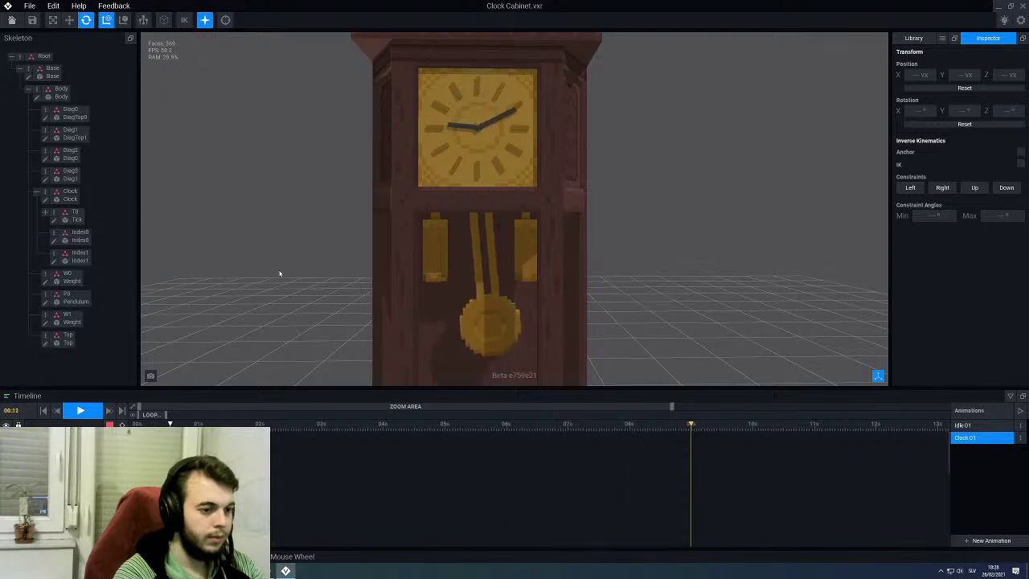
{"action": "left_click_drag", "start_coordinate": [241, 424], "coordinate": [669, 455]}
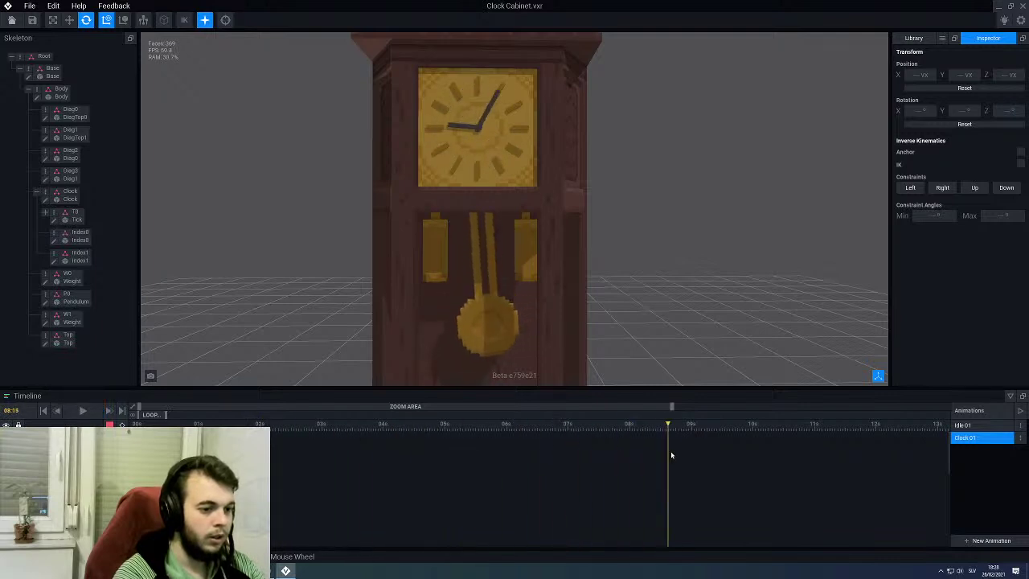
{"action": "left_click_drag", "start_coordinate": [759, 460], "coordinate": [237, 463]}
{"action": "left_click_drag", "start_coordinate": [139, 463], "coordinate": [691, 443]}
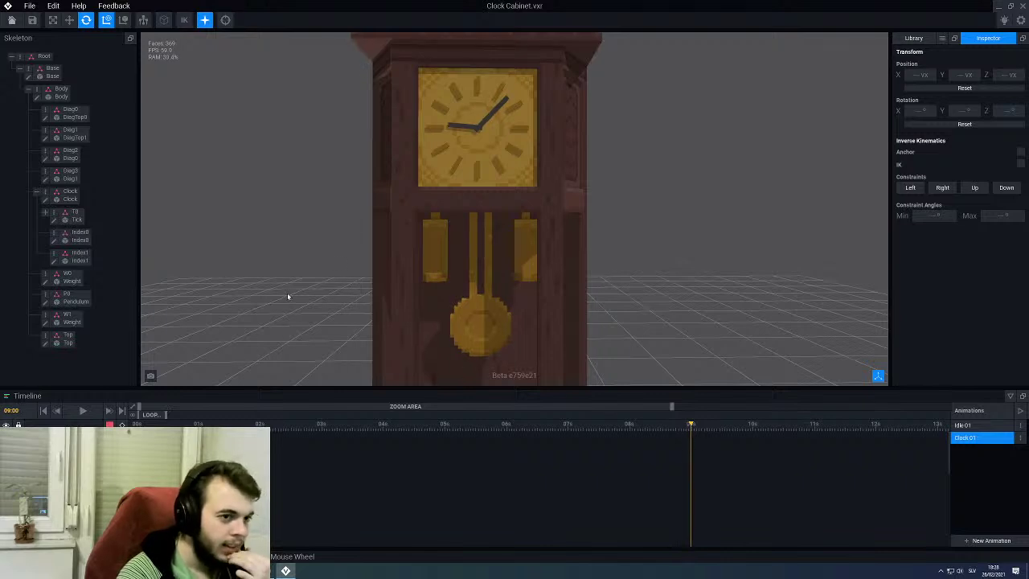
Step: Move the minute hand's final keyframe to 12:00 and clear the selection
{"action": "left_click", "coordinate": [491, 119]}
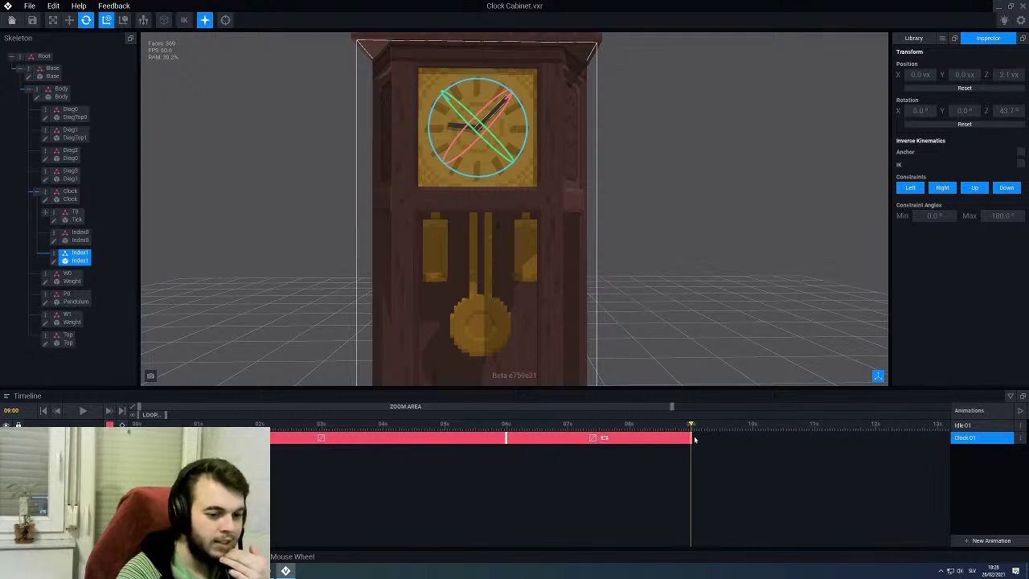
{"action": "left_click_drag", "start_coordinate": [691, 439], "coordinate": [866, 440]}
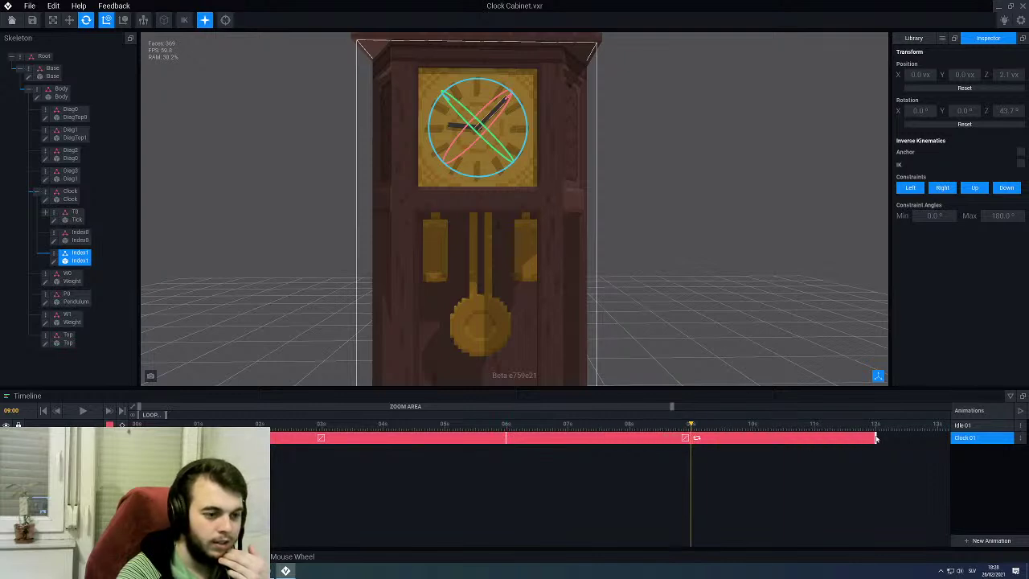
{"action": "left_click", "coordinate": [759, 318]}
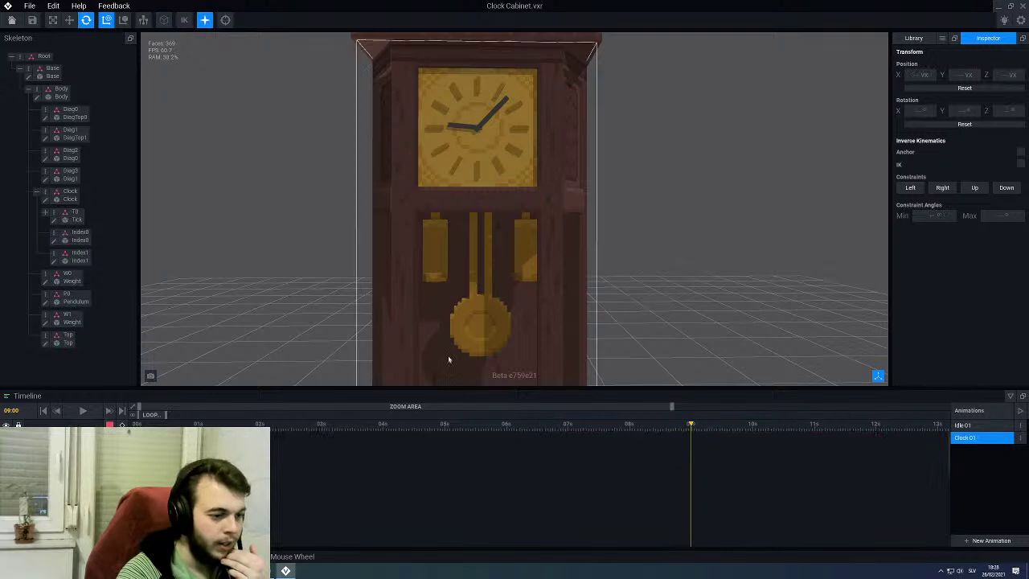
Step: Move the pendulum's final keyframe to 10:12 and swing the pendulum to one side at 09:00
{"action": "left_click", "coordinate": [473, 330]}
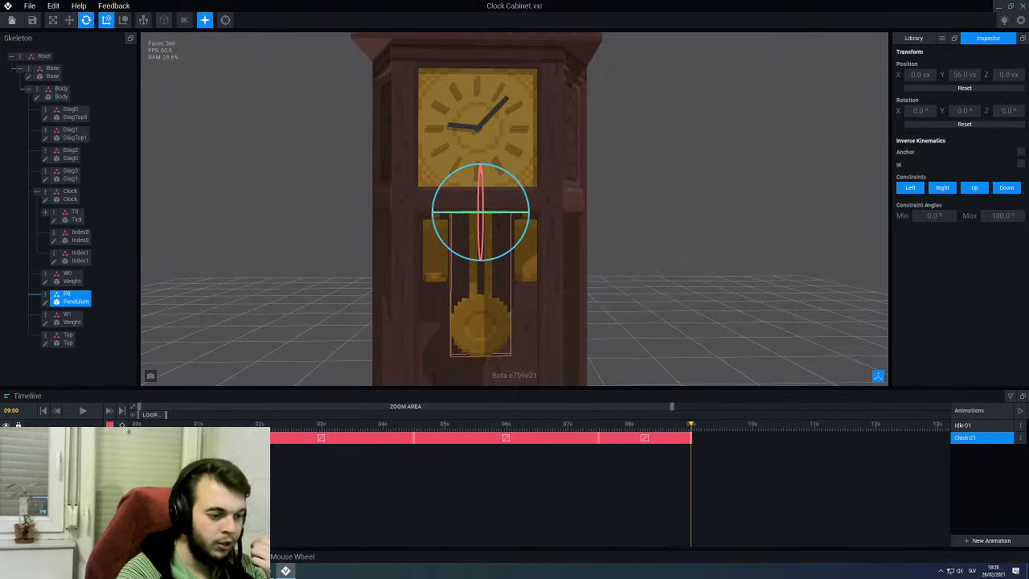
{"action": "mouse_move", "coordinate": [691, 454]}
{"action": "left_mouse_down"}
{"action": "mouse_move", "coordinate": [418, 454]}
{"action": "mouse_move", "coordinate": [691, 455]}
{"action": "left_mouse_up"}
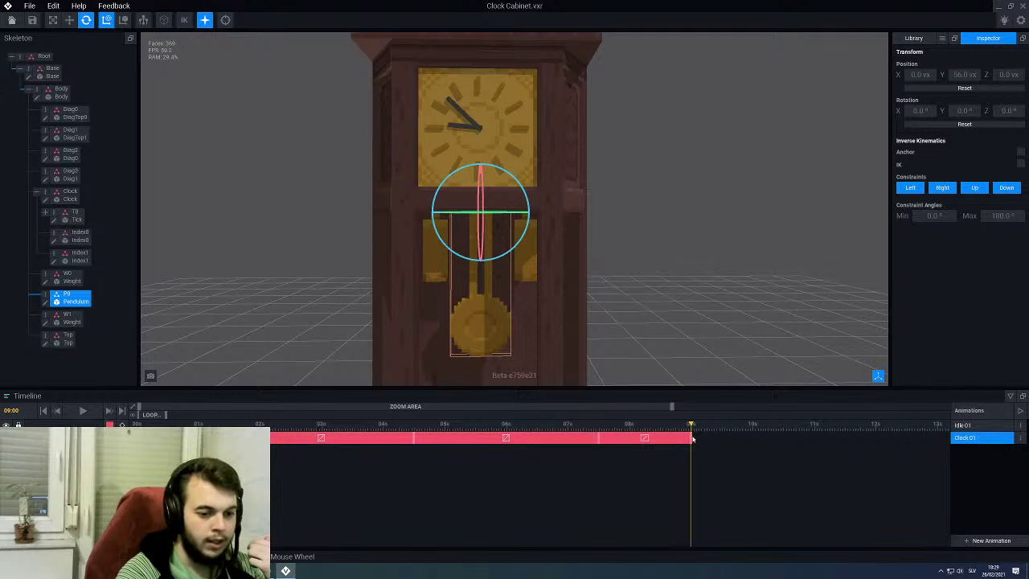
{"action": "left_click_drag", "start_coordinate": [692, 438], "coordinate": [762, 450]}
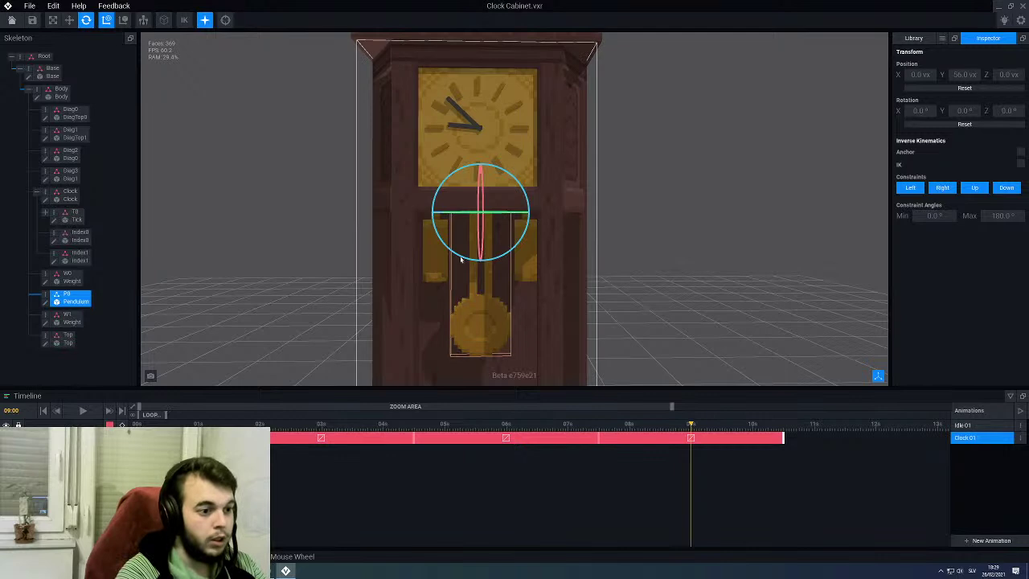
{"action": "left_click_drag", "start_coordinate": [480, 256], "coordinate": [455, 254]}
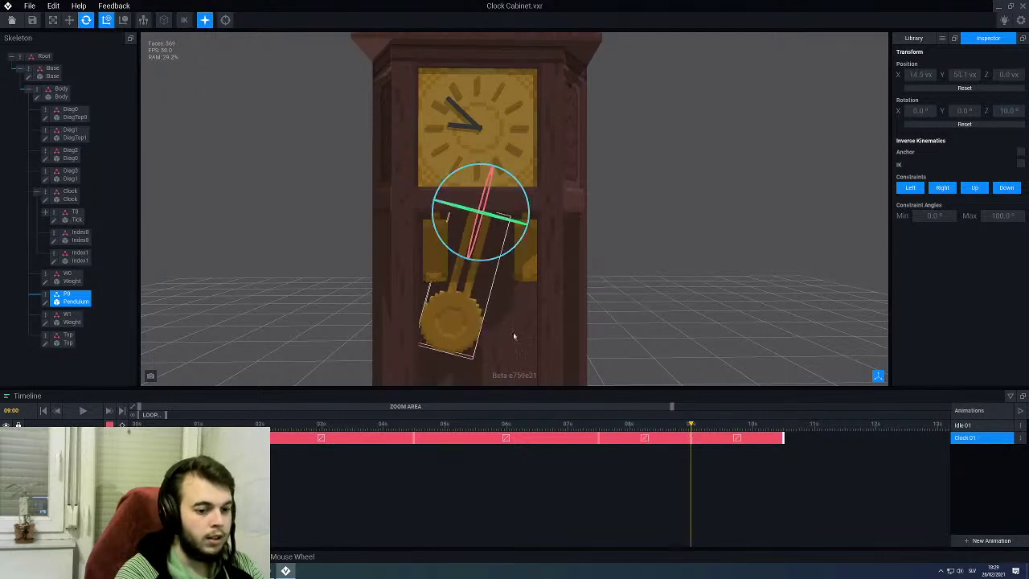
Step: Add a closing pendulum keyframe at 12:00 and play the Clock 01 animation
{"action": "left_click_drag", "start_coordinate": [692, 428], "coordinate": [876, 443]}
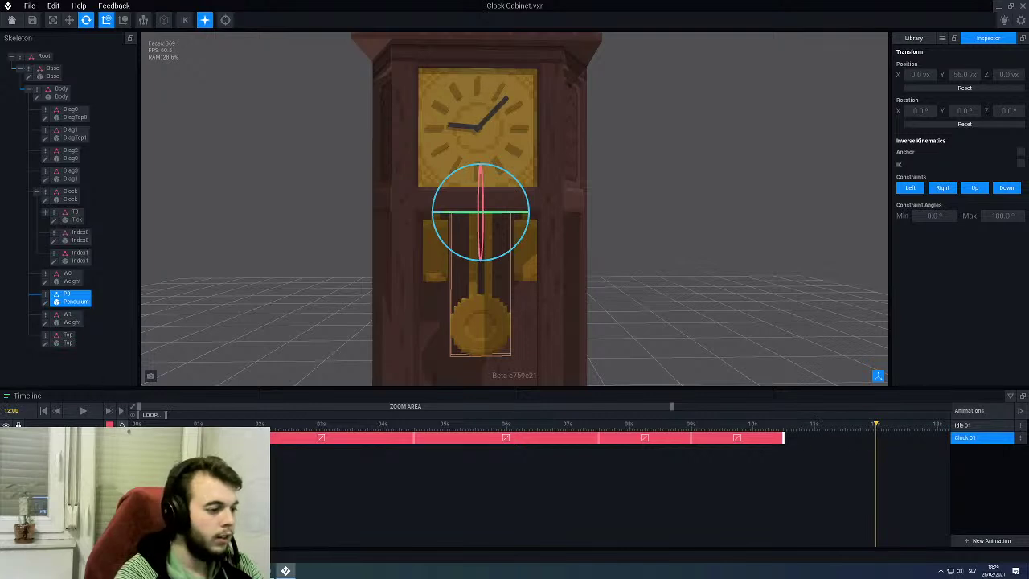
{"action": "left_click", "coordinate": [122, 424]}
{"action": "left_click", "coordinate": [91, 414]}
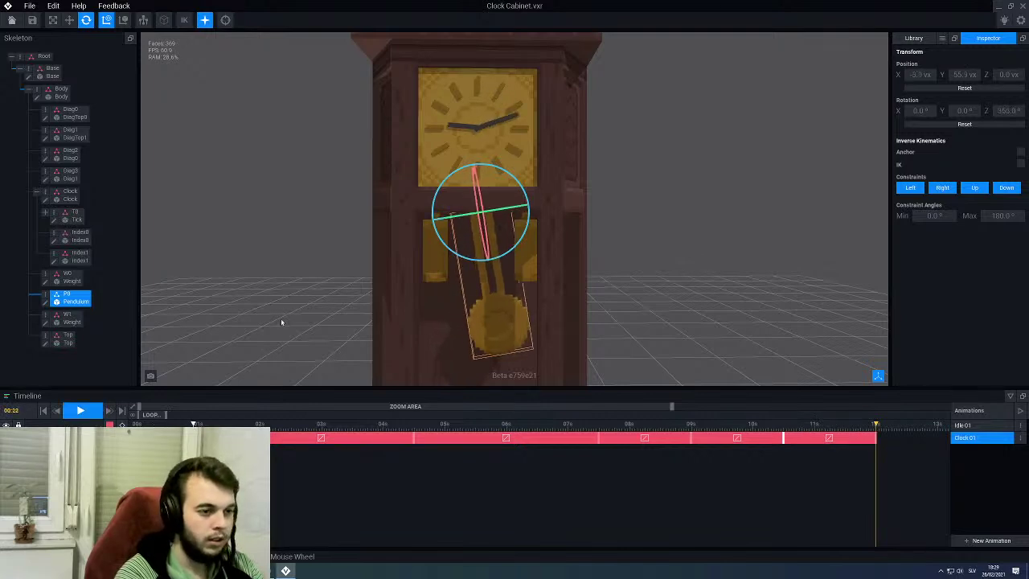
{"action": "left_click", "coordinate": [281, 318]}
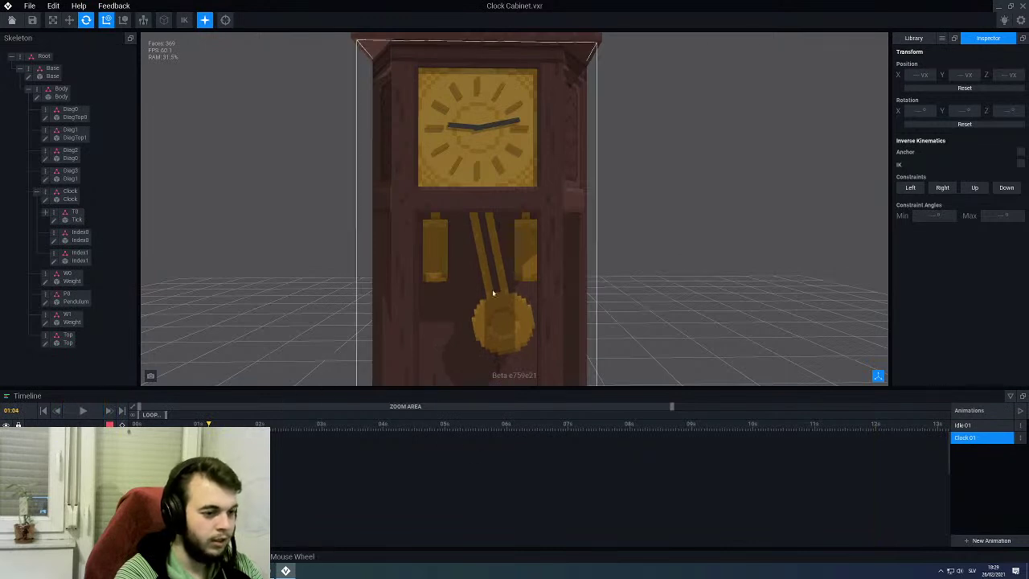
Step: Delete the pendulum's 09:00 keyframe and go to its keyframe at 10:12
{"action": "left_click", "coordinate": [473, 348]}
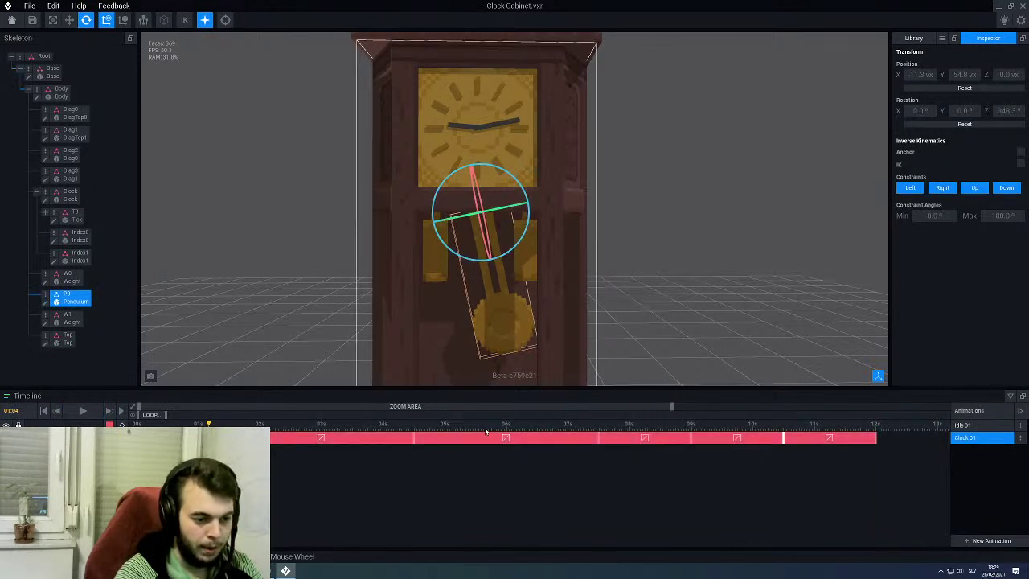
{"action": "left_click", "coordinate": [600, 432]}
{"action": "left_click_drag", "start_coordinate": [600, 432], "coordinate": [784, 442]}
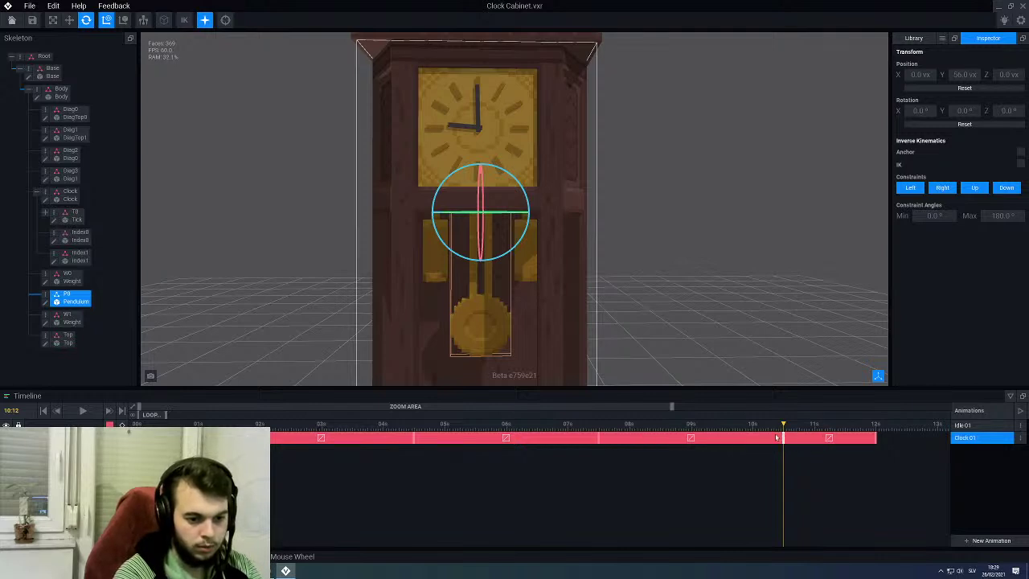
Step: Reset the pendulum's rotation at the 12:00 keyframe
{"action": "left_click_drag", "start_coordinate": [584, 428], "coordinate": [877, 438]}
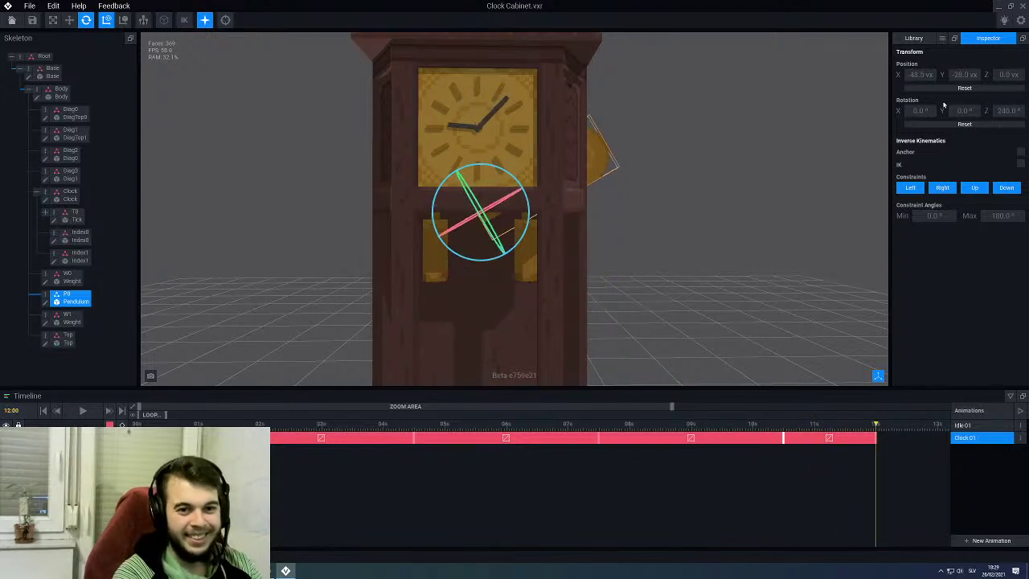
{"action": "scroll", "coordinate": [925, 153], "scroll_direction": "down", "scroll_amount": 1}
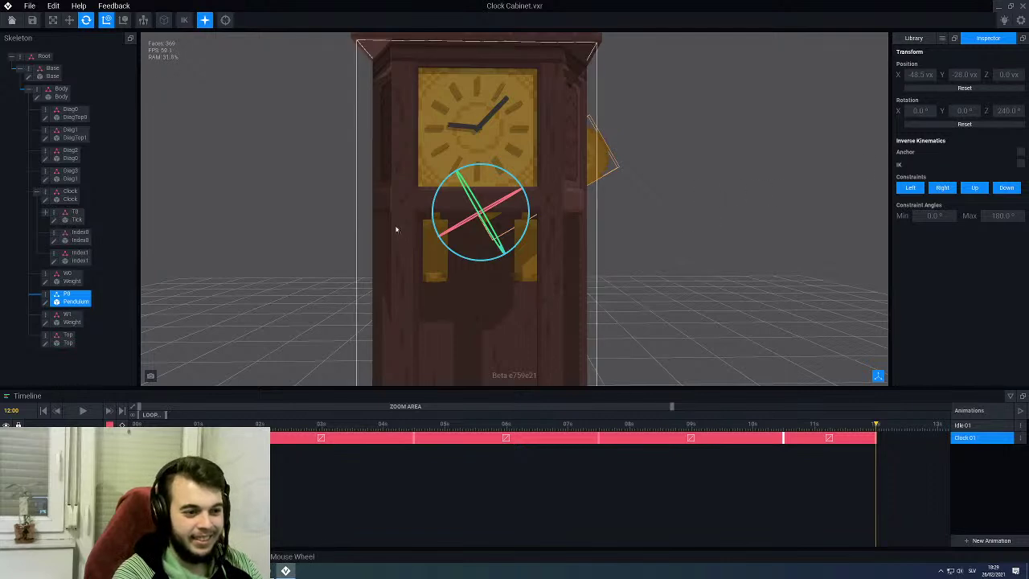
{"action": "left_click", "coordinate": [957, 124]}
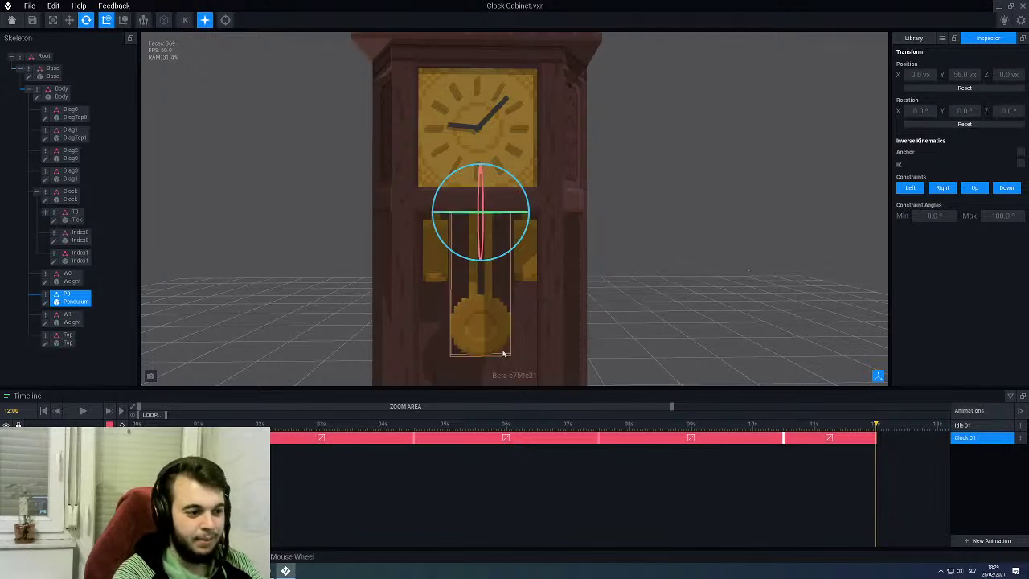
Step: Play the Clock 01 animation to check the pendulum's swing, then clear the selection
{"action": "left_click", "coordinate": [662, 438]}
{"action": "key", "text": "space"}
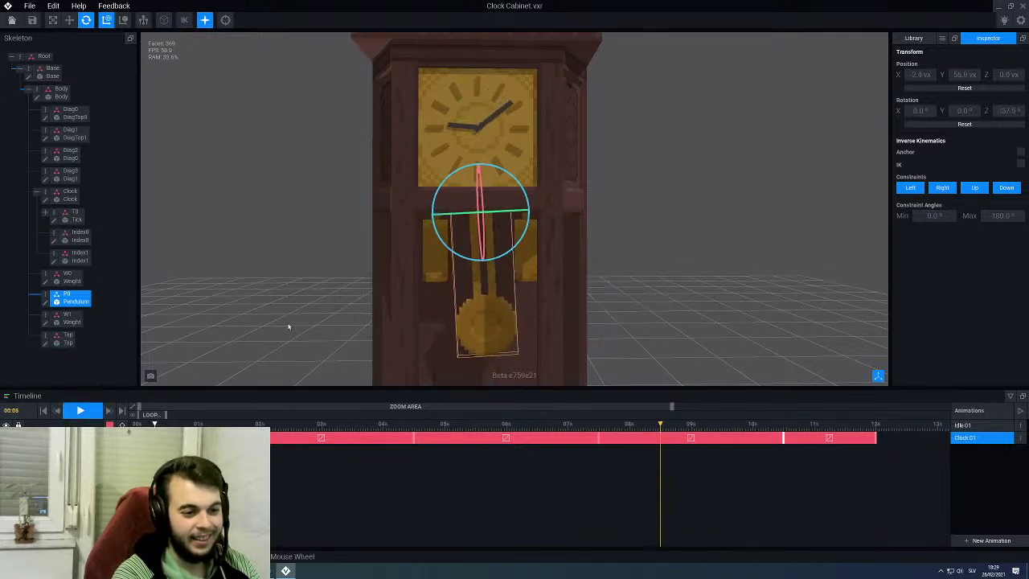
{"action": "key", "text": "space"}
{"action": "left_click", "coordinate": [344, 284]}
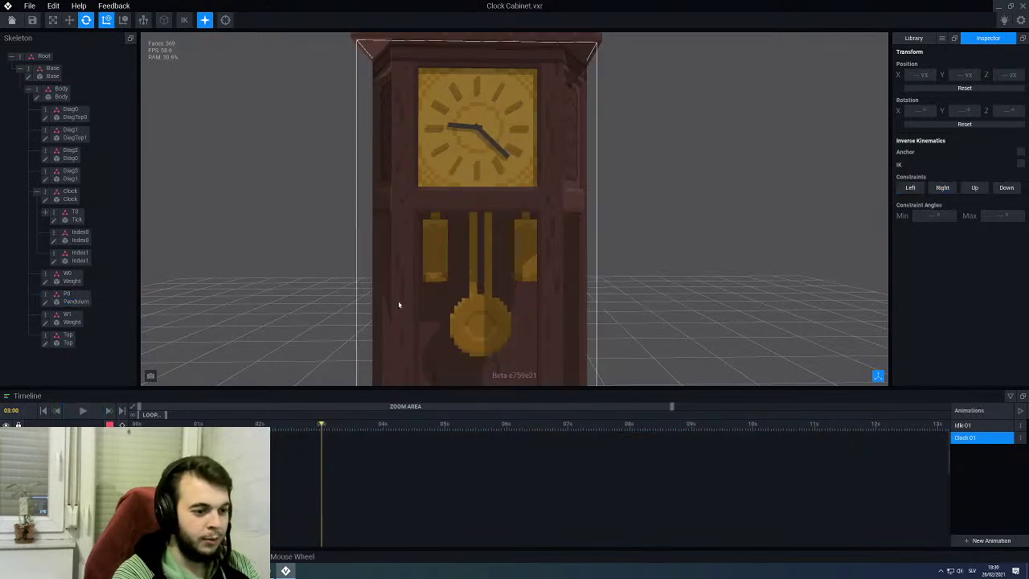
Step: Lower the weight W0 to a Y position of 34 vx at 01:12 with the Move tool
{"action": "left_click", "coordinate": [439, 257]}
{"action": "middle_click_drag", "start_coordinate": [205, 264], "coordinate": [175, 256]}
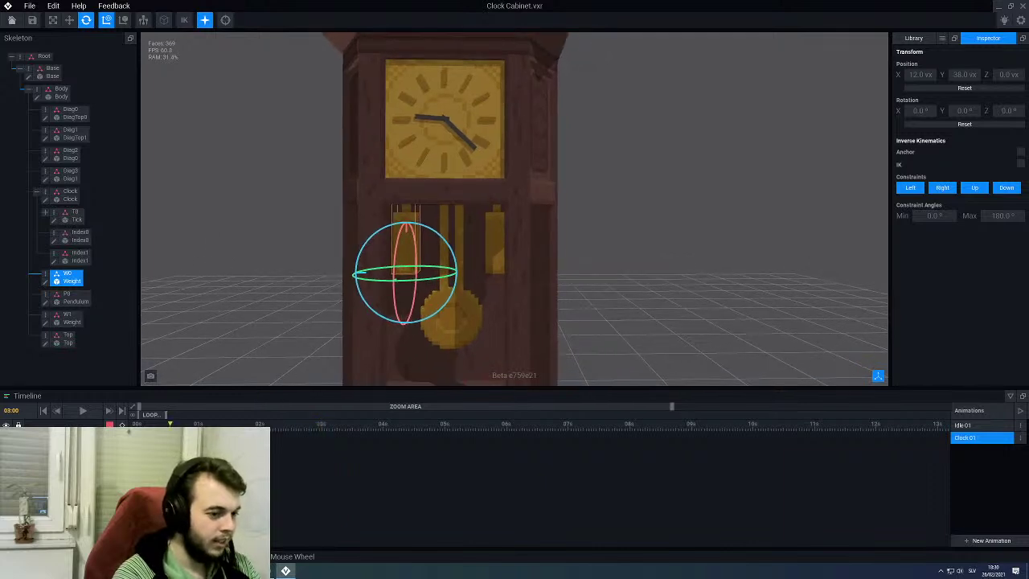
{"action": "left_click_drag", "start_coordinate": [321, 425], "coordinate": [137, 424]}
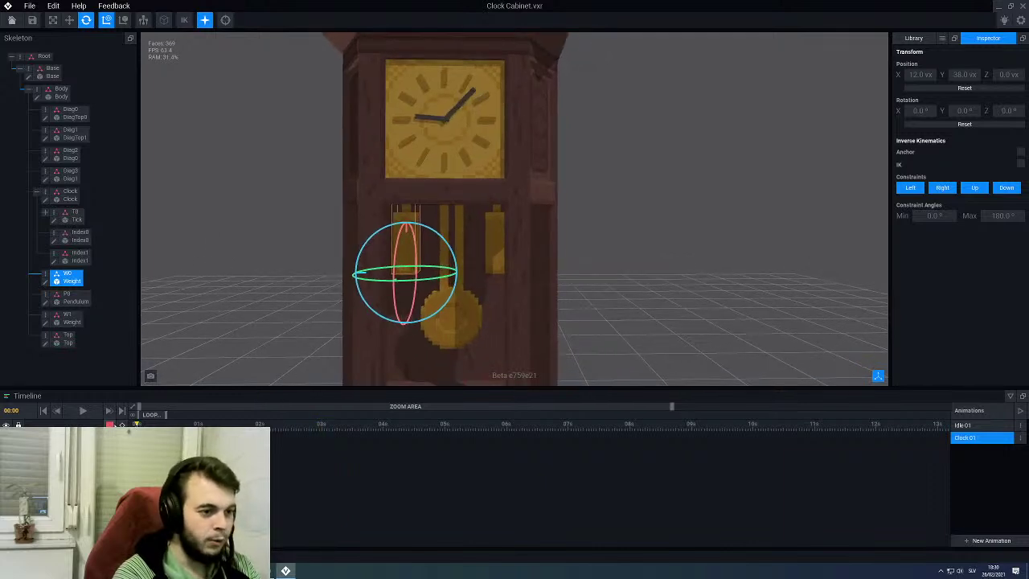
{"action": "scroll", "coordinate": [273, 305], "scroll_direction": "up", "scroll_amount": 3}
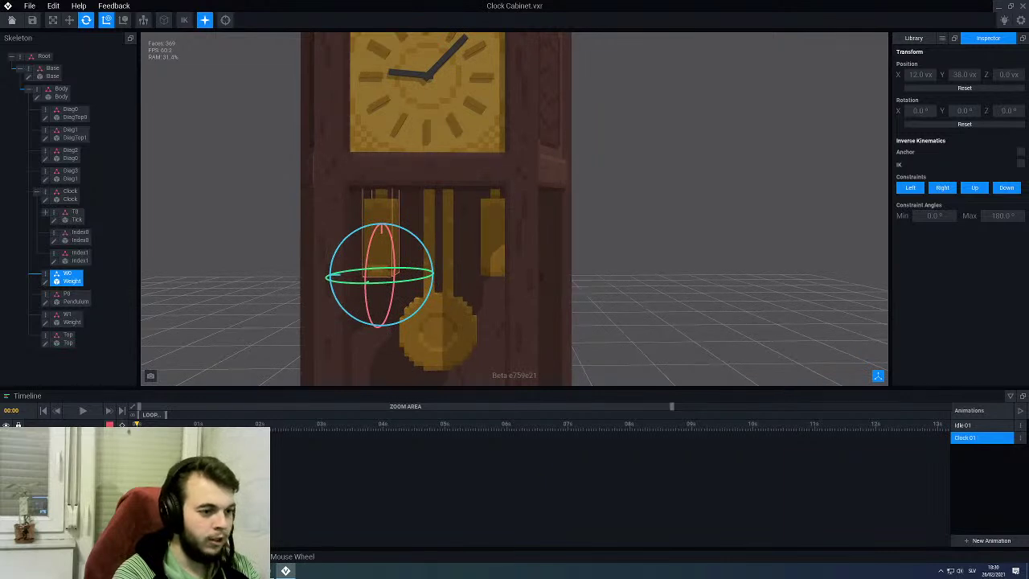
{"action": "key", "text": "space"}
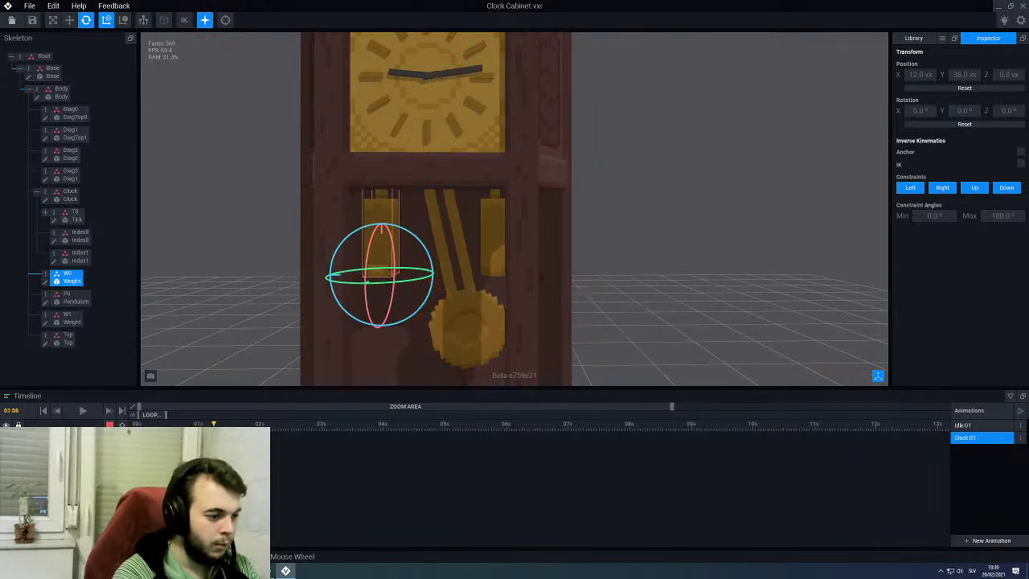
{"action": "right_click_drag", "start_coordinate": [466, 302], "coordinate": [506, 265]}
{"action": "scroll", "coordinate": [506, 265], "scroll_direction": "up", "scroll_amount": 2}
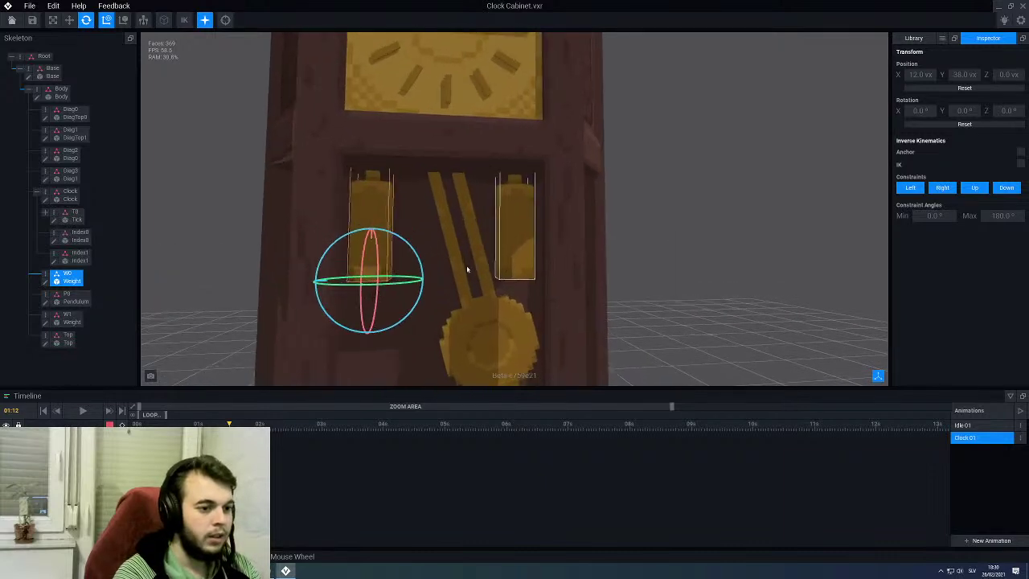
{"action": "key", "text": "w"}
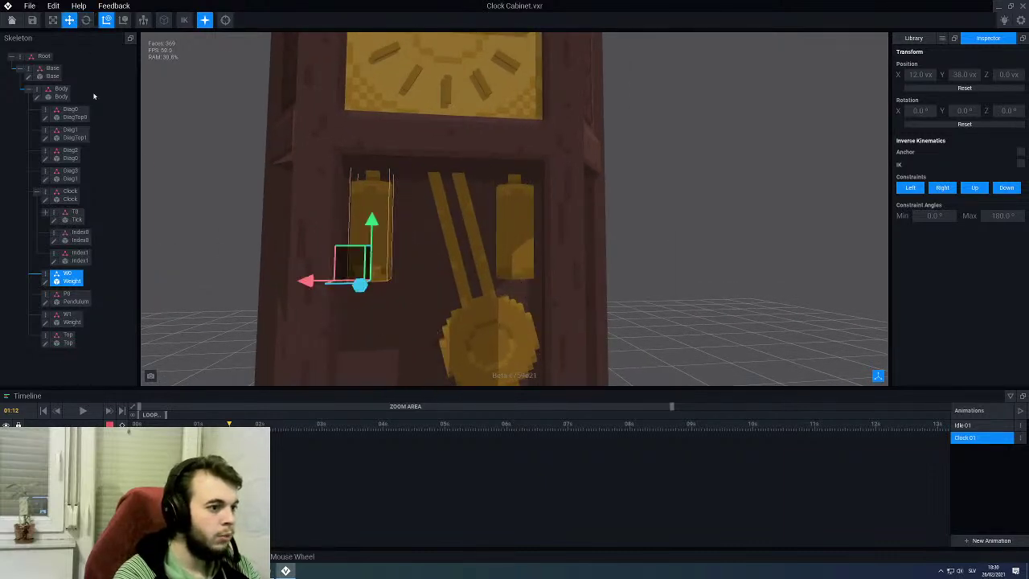
{"action": "left_click_drag", "start_coordinate": [370, 221], "coordinate": [366, 252]}
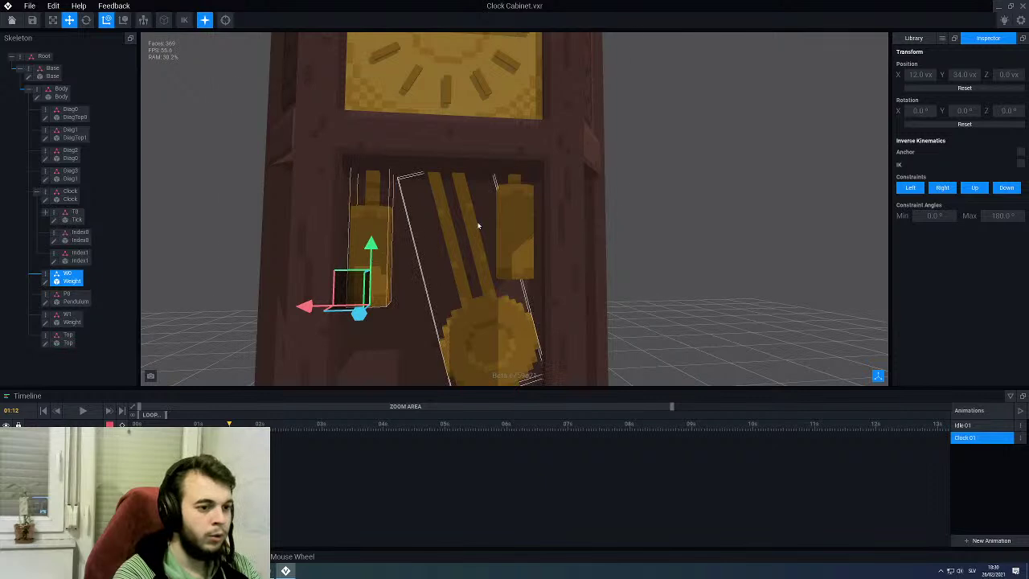
Step: Raise the other weight, W1, to a Y position of 40 vx at 01:12
{"action": "right_click_drag", "start_coordinate": [507, 202], "coordinate": [507, 197]}
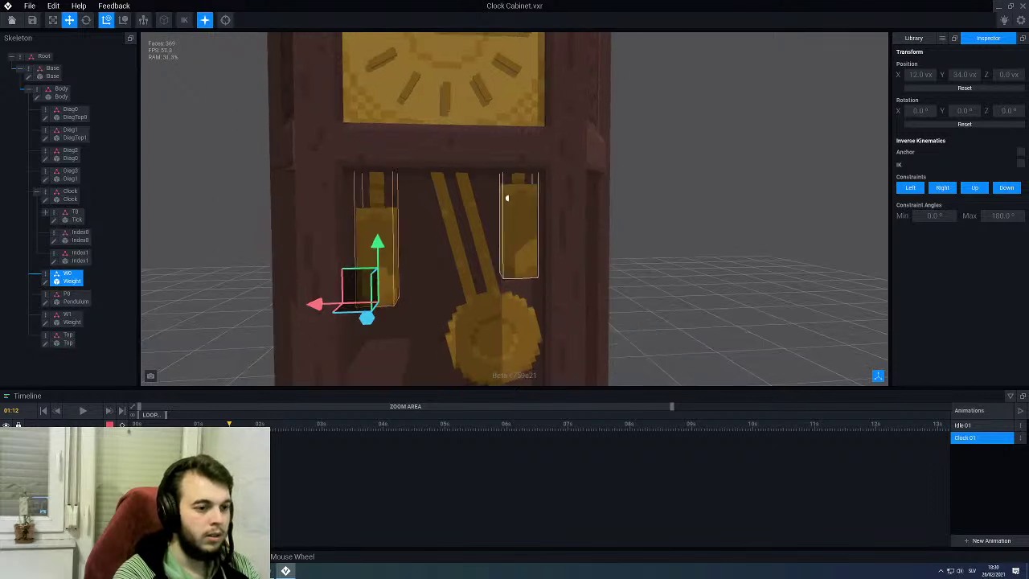
{"action": "left_click", "coordinate": [516, 210]}
{"action": "left_click_drag", "start_coordinate": [519, 219], "coordinate": [519, 208]}
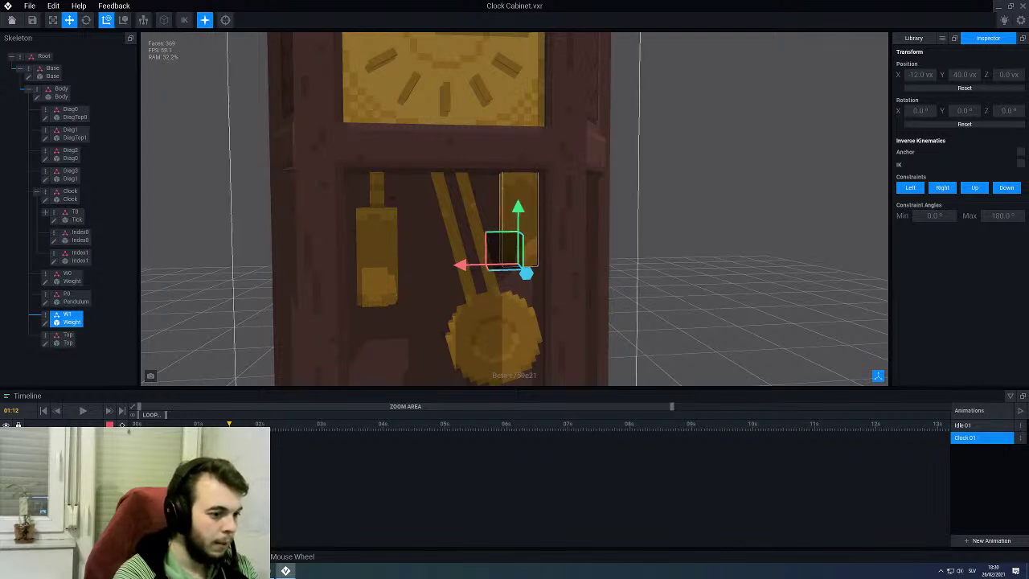
Step: At 04:12, raise the weight W0 to a Y position of 40 vx and lower W1 to 34 vx
{"action": "left_click_drag", "start_coordinate": [249, 426], "coordinate": [415, 439]}
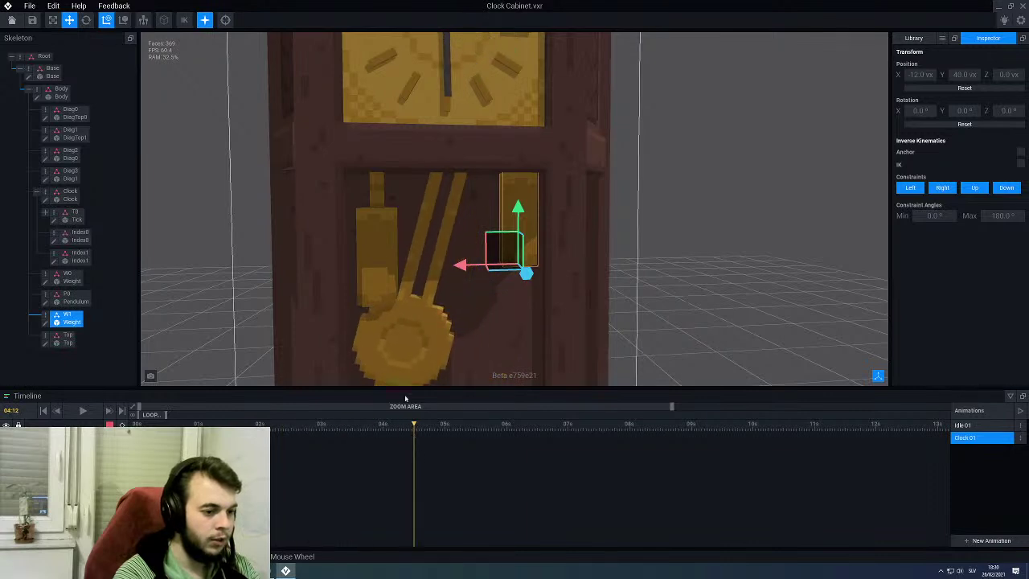
{"action": "left_click", "coordinate": [375, 242]}
{"action": "left_click_drag", "start_coordinate": [376, 242], "coordinate": [383, 208]}
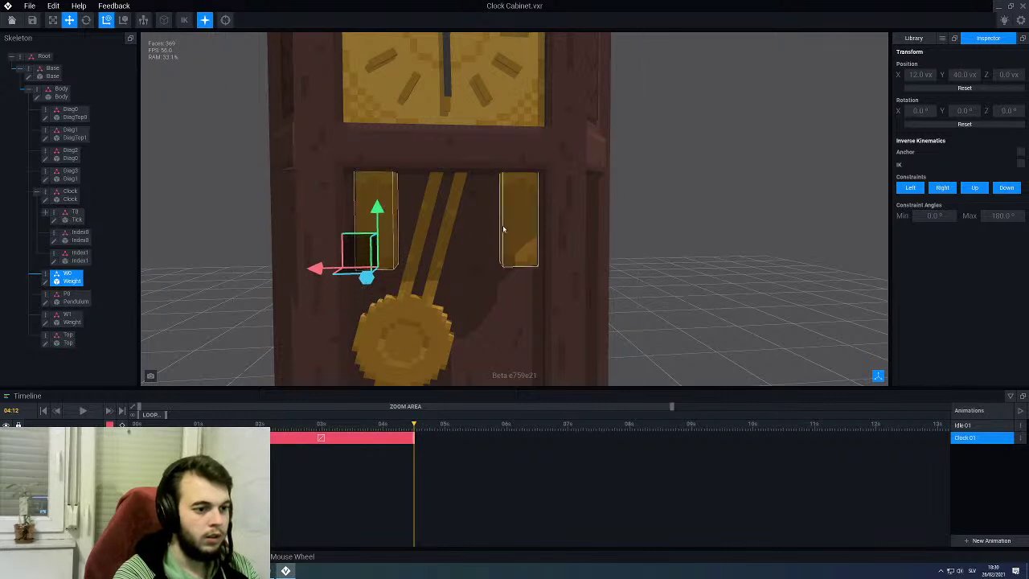
{"action": "left_click", "coordinate": [514, 233]}
{"action": "left_click_drag", "start_coordinate": [517, 211], "coordinate": [519, 245]}
Step: At 07:12, raise the weight W1 to a Y position of 40 vx and lower W0 to 34 vx
{"action": "left_click_drag", "start_coordinate": [430, 431], "coordinate": [599, 433]}
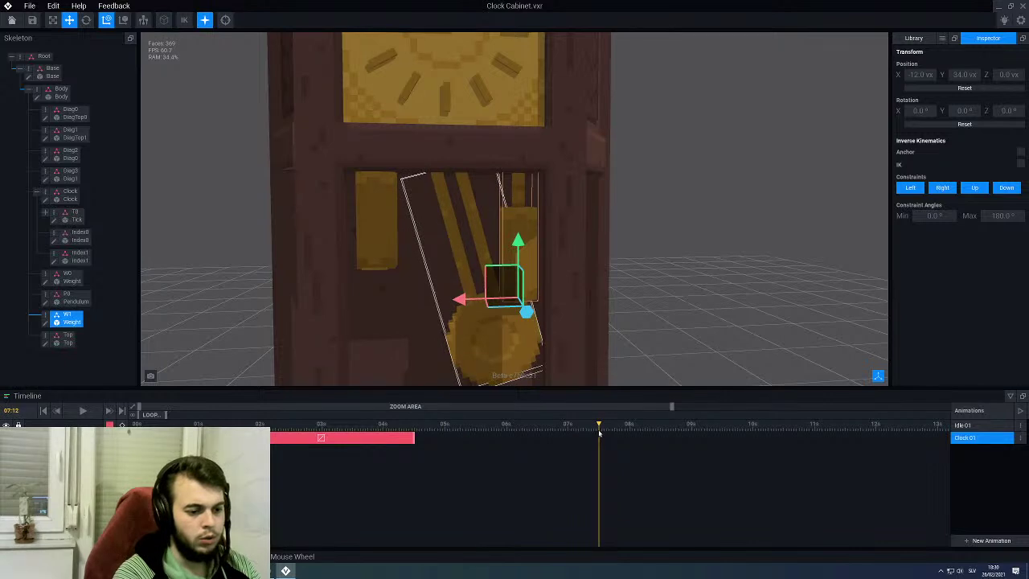
{"action": "left_click_drag", "start_coordinate": [518, 242], "coordinate": [523, 203]}
{"action": "left_click", "coordinate": [377, 230]}
{"action": "left_click_drag", "start_coordinate": [382, 208], "coordinate": [377, 244]}
Step: At 10:12, raise the weight W0 to its upper position and lower W1 to its lower position
{"action": "left_click_drag", "start_coordinate": [609, 425], "coordinate": [784, 440]}
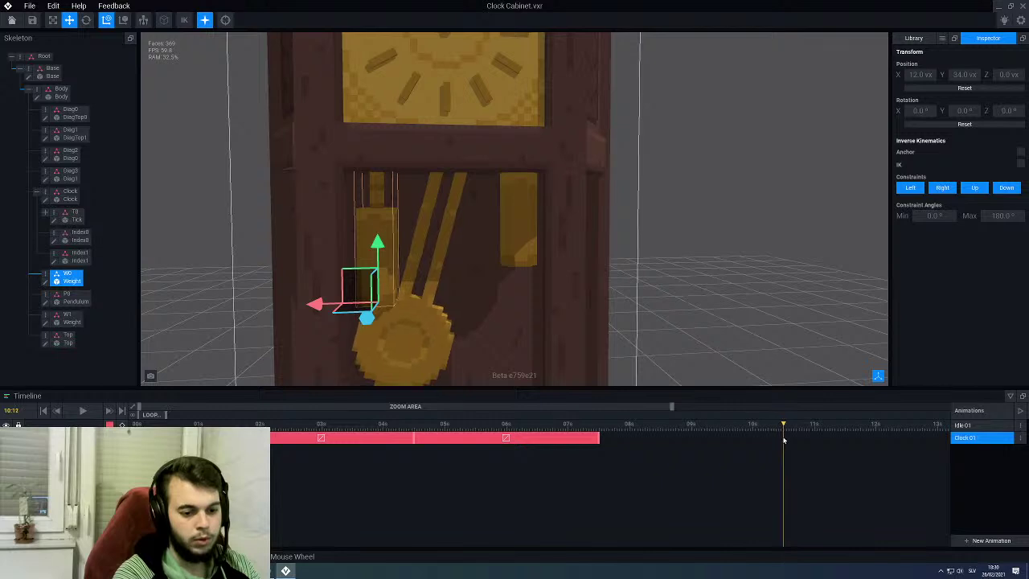
{"action": "left_click_drag", "start_coordinate": [377, 239], "coordinate": [377, 206]}
{"action": "left_click", "coordinate": [531, 234]}
{"action": "left_click_drag", "start_coordinate": [517, 210], "coordinate": [519, 245]}
Step: At 12:00, raise W1 and lower W0 to a shared middle height, then scrub through the animation to check the weights
{"action": "left_click_drag", "start_coordinate": [815, 432], "coordinate": [875, 443]}
{"action": "left_click_drag", "start_coordinate": [519, 243], "coordinate": [525, 224]}
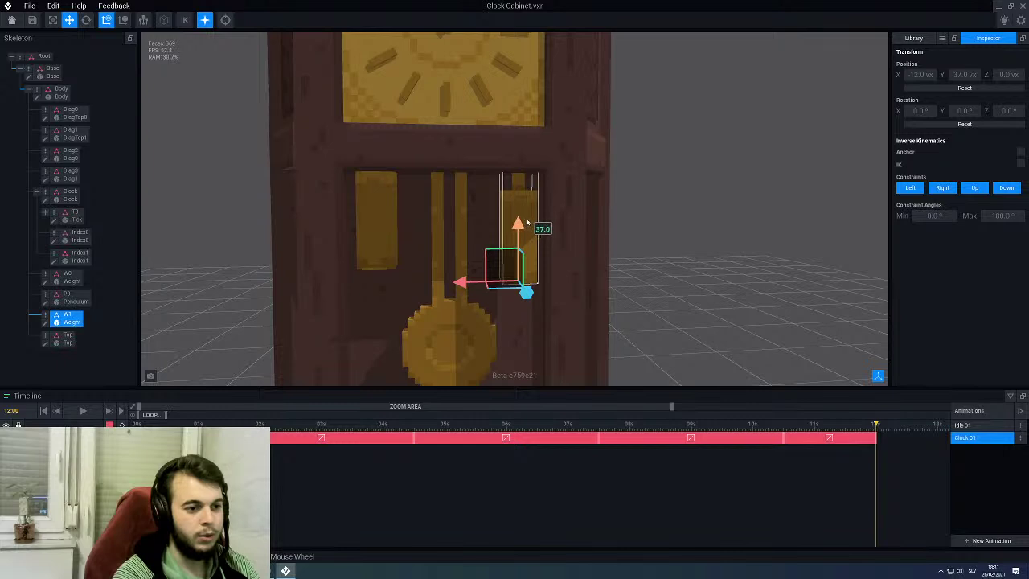
{"action": "left_click", "coordinate": [379, 223]}
{"action": "left_click_drag", "start_coordinate": [378, 222], "coordinate": [374, 227]}
{"action": "left_click_drag", "start_coordinate": [167, 424], "coordinate": [867, 460]}
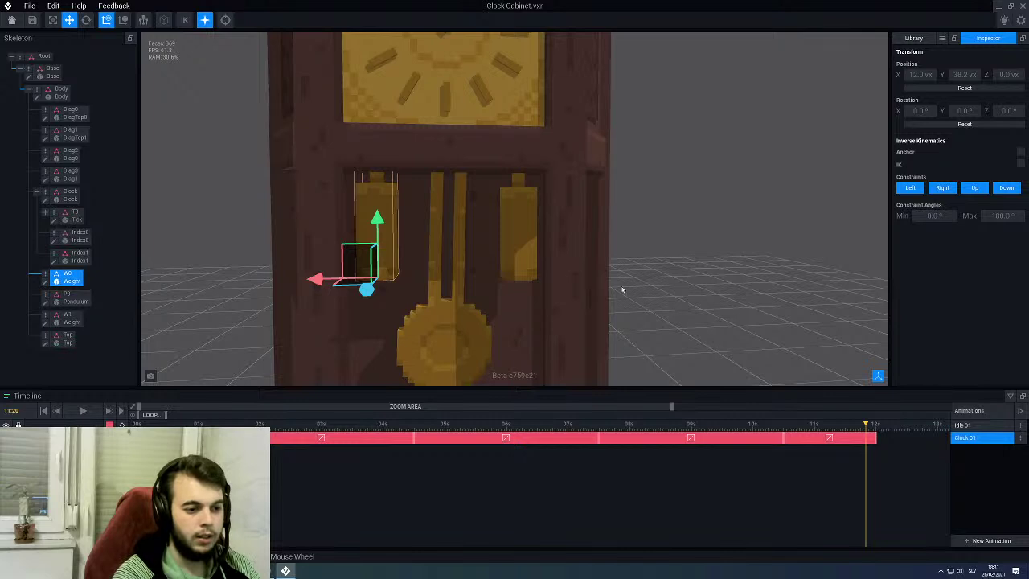
Step: Ease the pendulum's keyframe segments with Quad In for the first, Quad In/Out for the three middle ones and Quad Out for the last
{"action": "left_click", "coordinate": [434, 334]}
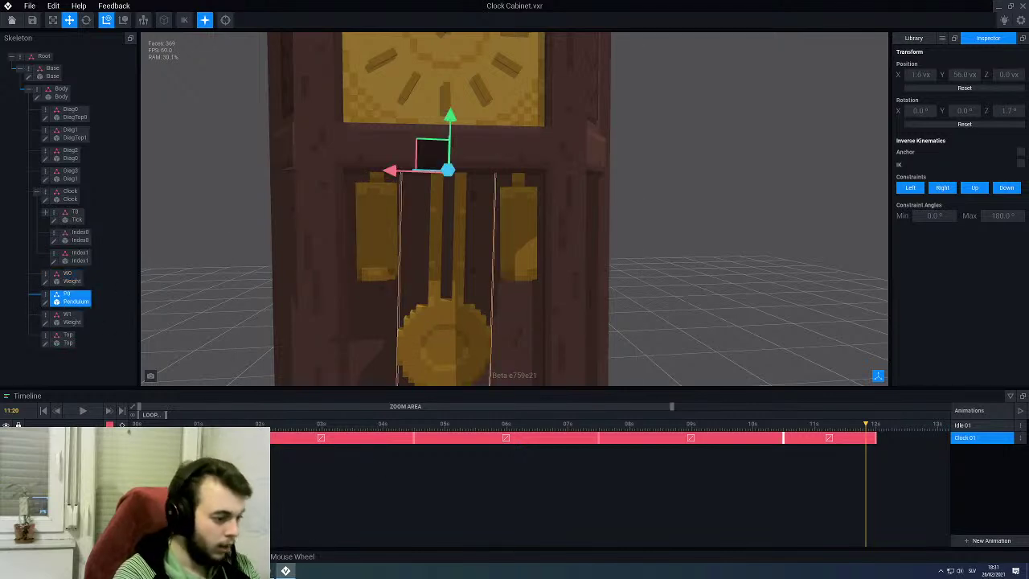
{"action": "left_click", "coordinate": [184, 439]}
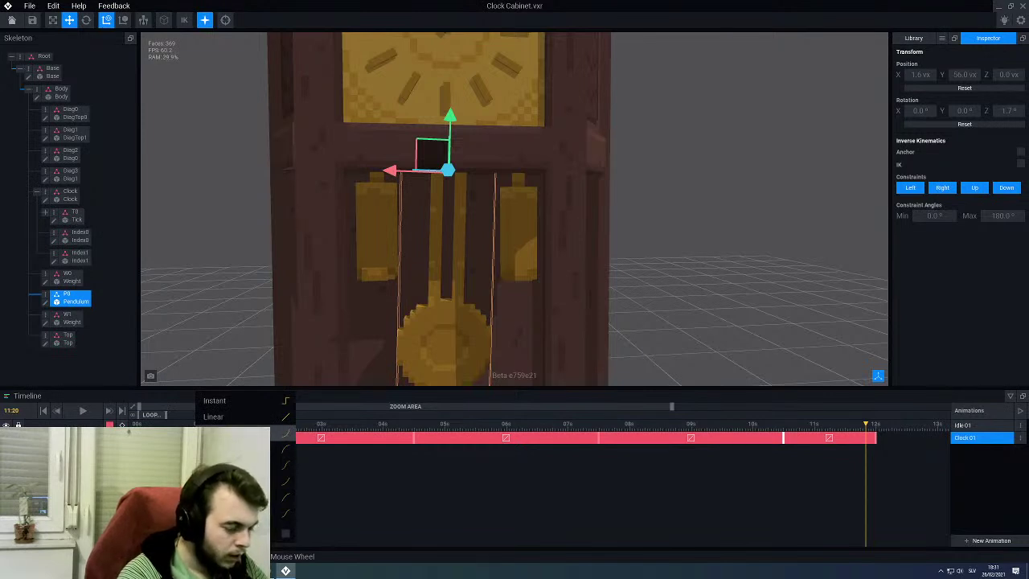
{"action": "left_click", "coordinate": [285, 432]}
{"action": "right_click", "coordinate": [300, 439]}
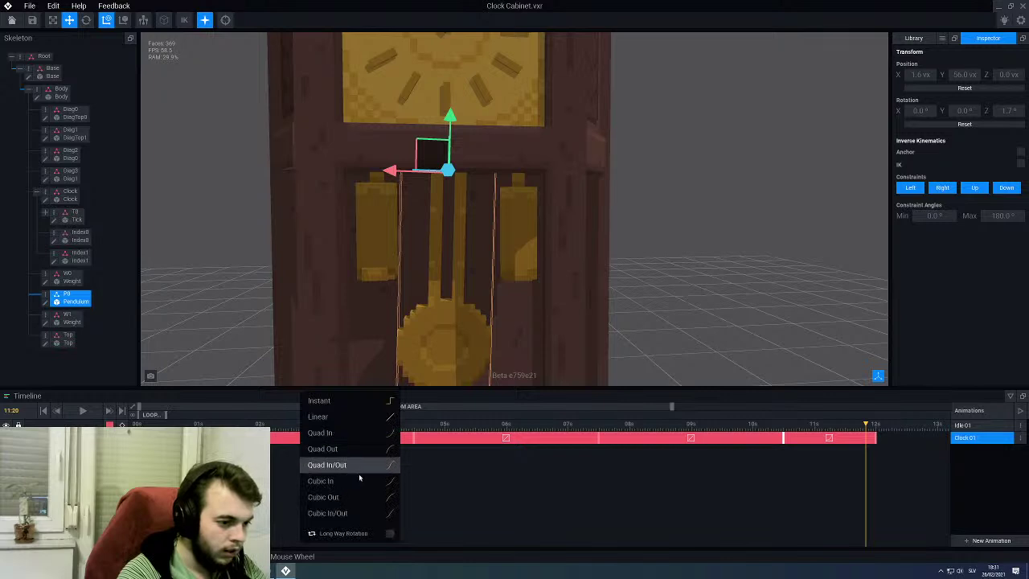
{"action": "left_click", "coordinate": [362, 466]}
{"action": "right_click", "coordinate": [467, 440]}
{"action": "left_click", "coordinate": [484, 465]}
{"action": "right_click", "coordinate": [635, 441]}
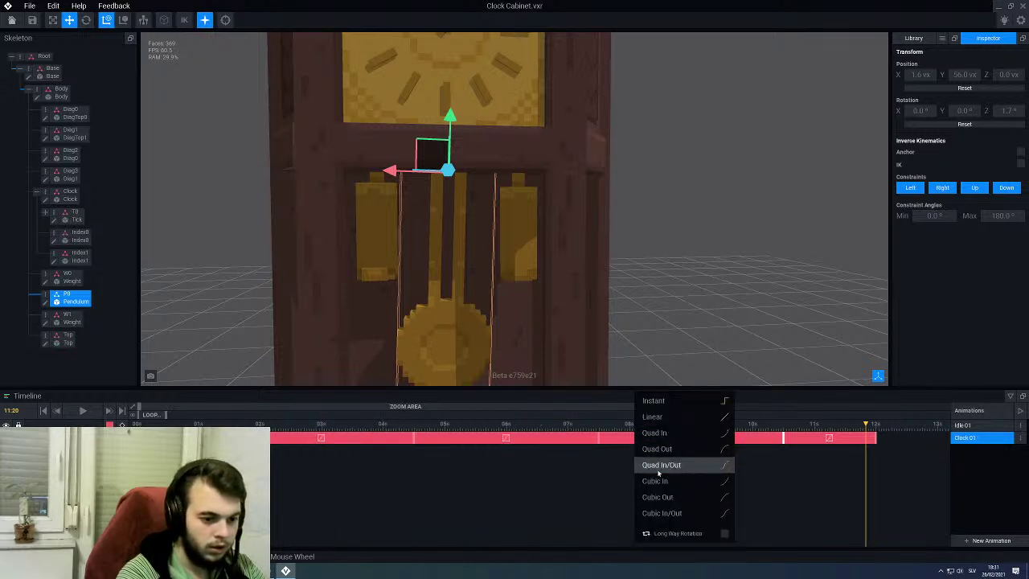
{"action": "left_click", "coordinate": [651, 465]}
{"action": "right_click", "coordinate": [815, 440]}
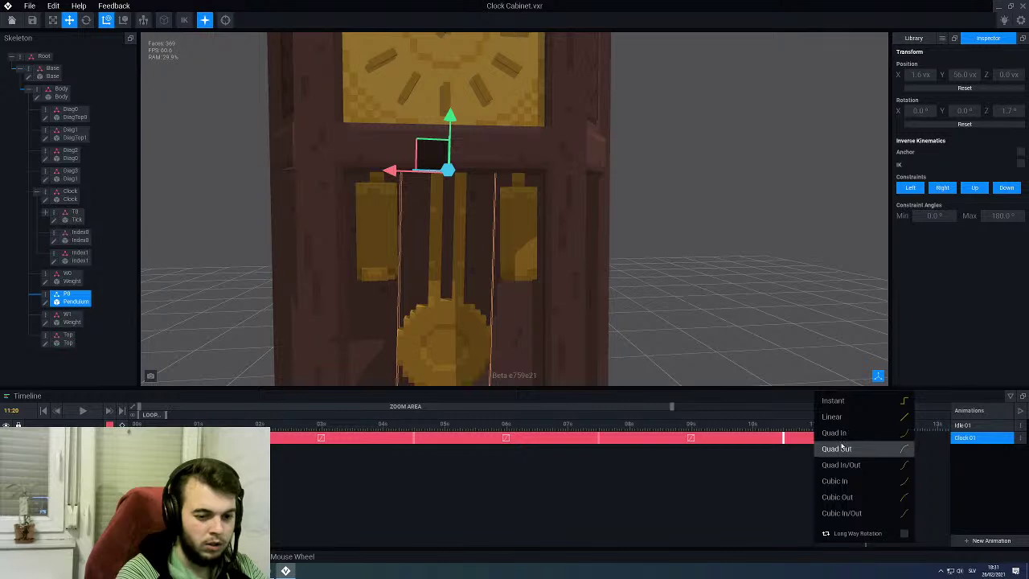
{"action": "left_click", "coordinate": [843, 449]}
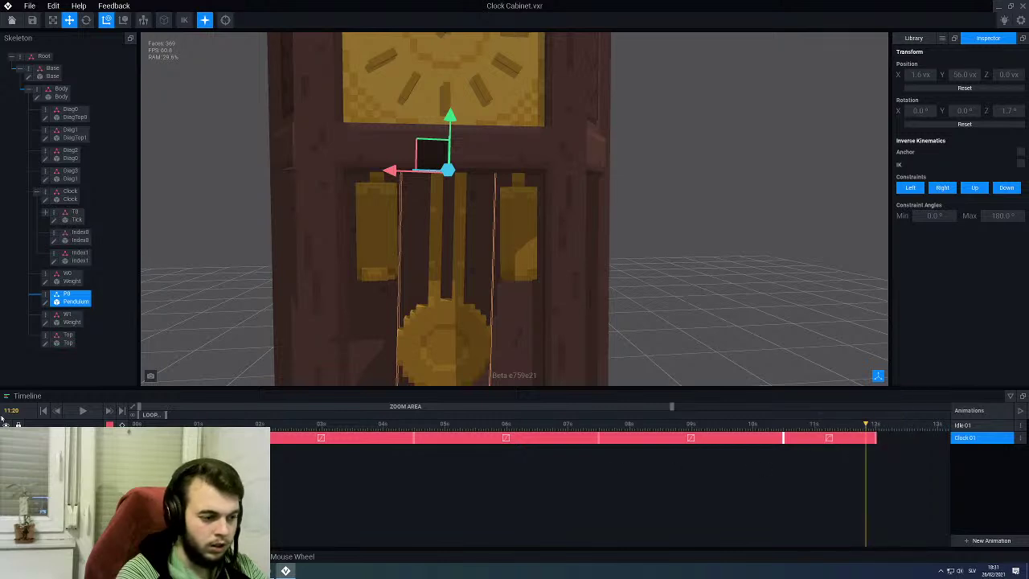
Step: Play the Clock 01 animation with nothing selected to check the pendulum's easing, then stop playback
{"action": "left_click", "coordinate": [82, 411]}
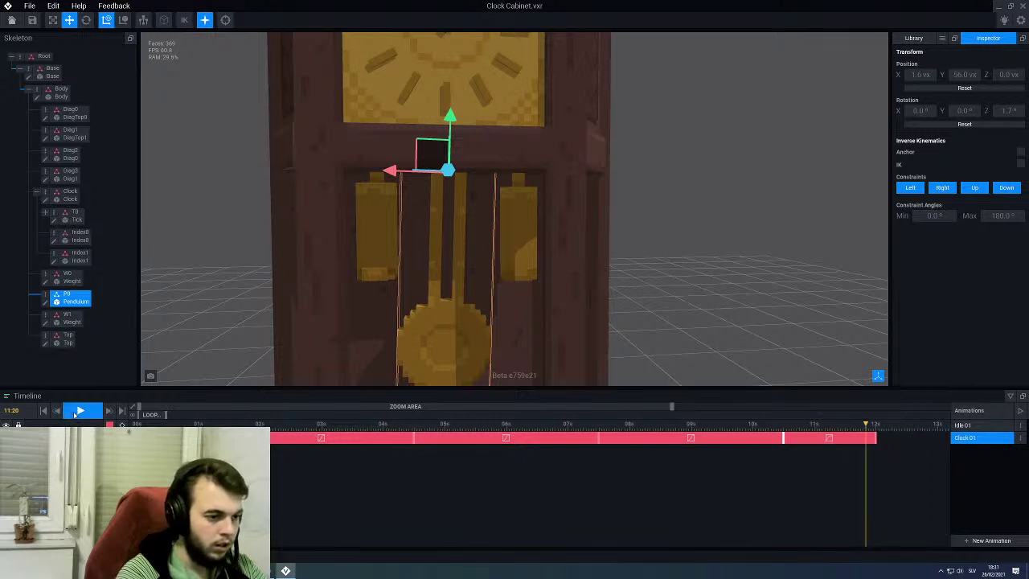
{"action": "left_click", "coordinate": [685, 310]}
{"action": "scroll", "coordinate": [684, 311], "scroll_direction": "down", "scroll_amount": 3}
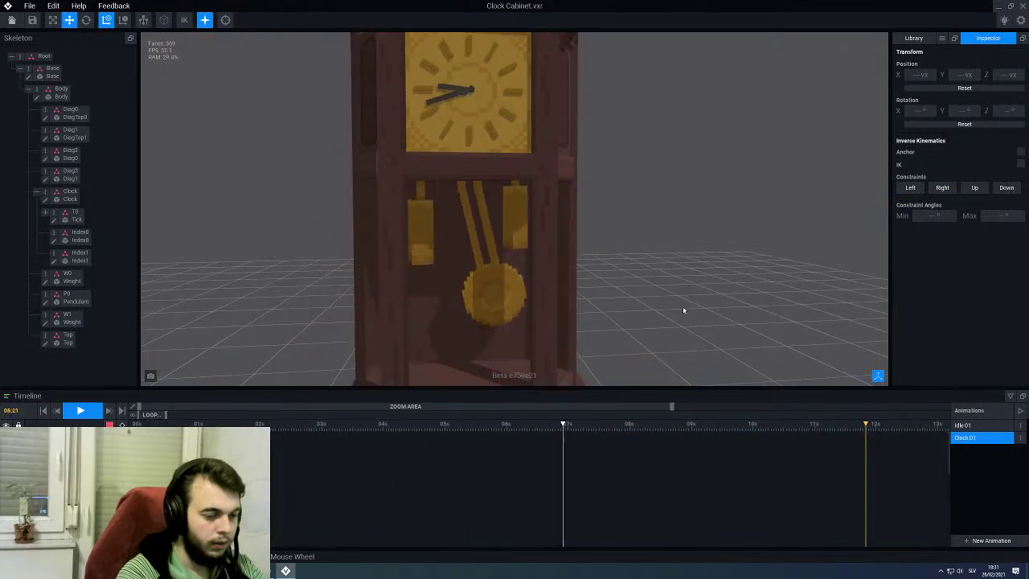
{"action": "left_click", "coordinate": [81, 411]}
Step: Change the easing of the pendulum's first segment to Quad Out and its last segment to Quad In
{"action": "left_click", "coordinate": [480, 319]}
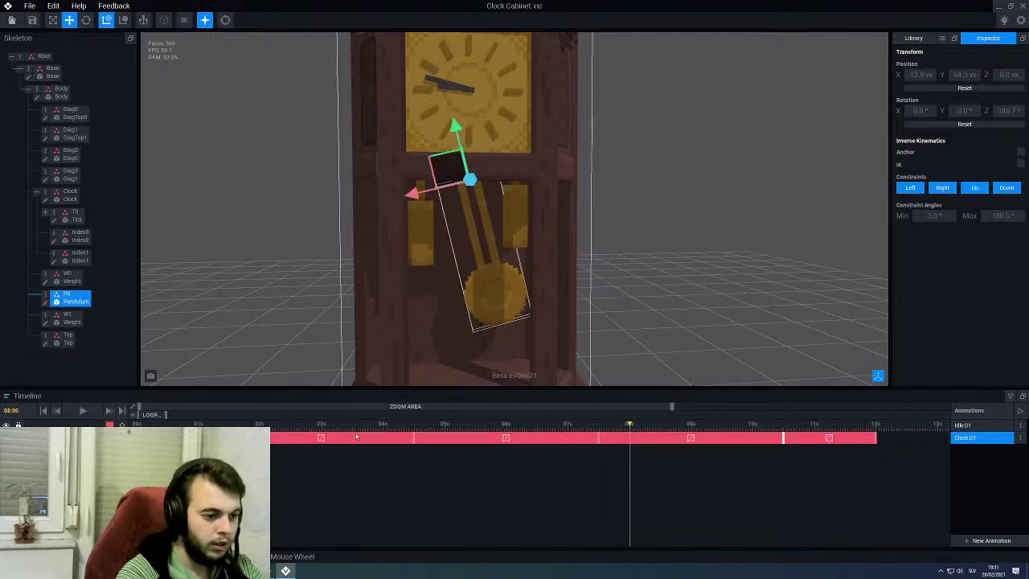
{"action": "left_click_drag", "start_coordinate": [644, 427], "coordinate": [676, 427]}
{"action": "left_click_drag", "start_coordinate": [193, 427], "coordinate": [175, 427]}
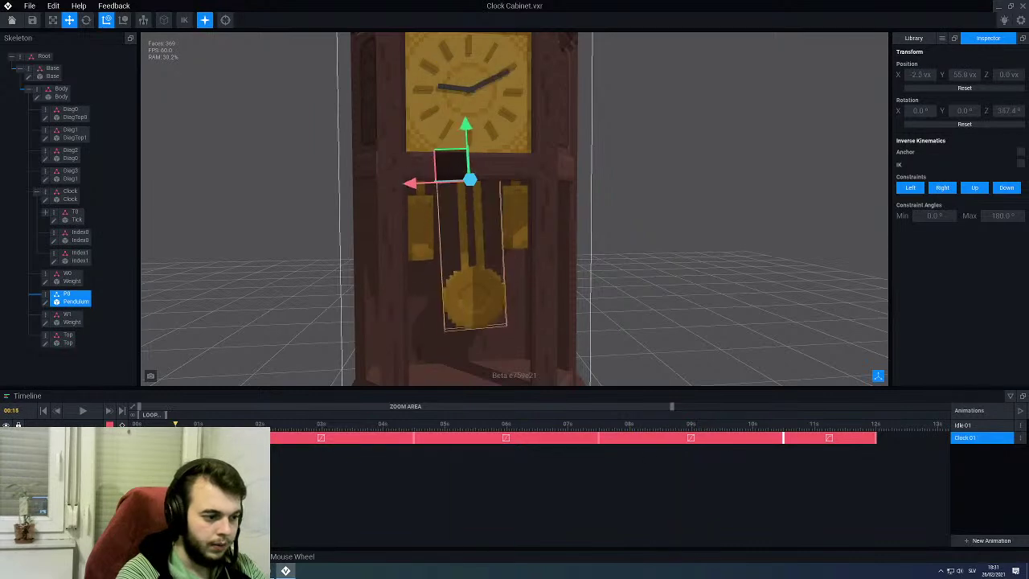
{"action": "left_click", "coordinate": [183, 438]}
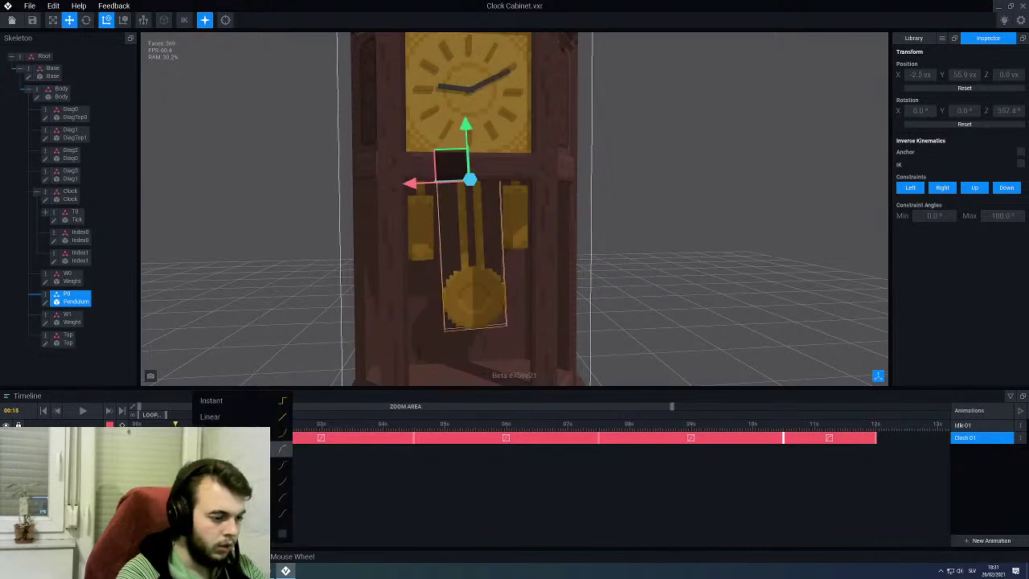
{"action": "left_click", "coordinate": [234, 450]}
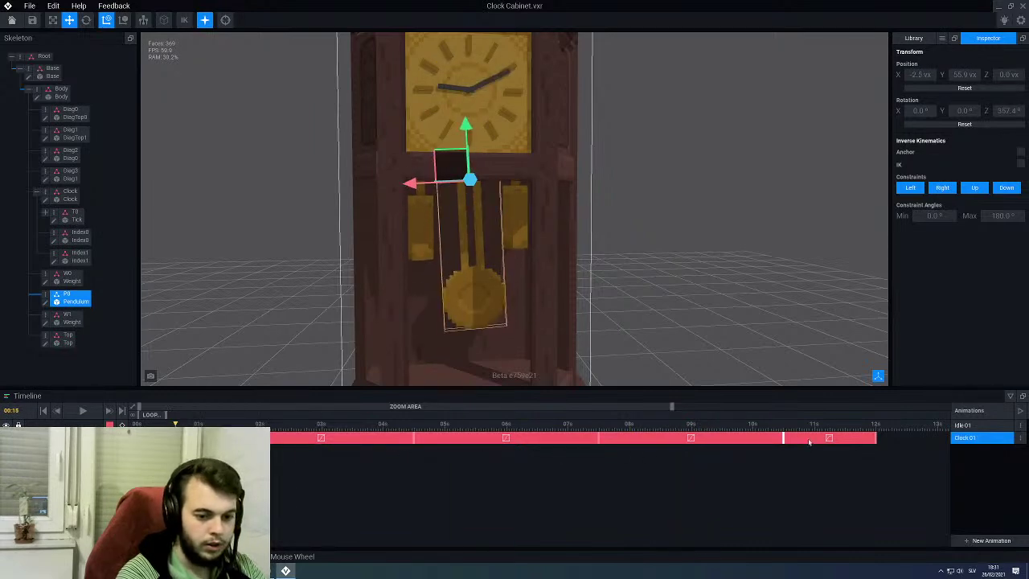
{"action": "right_click", "coordinate": [809, 441]}
{"action": "left_click", "coordinate": [830, 437]}
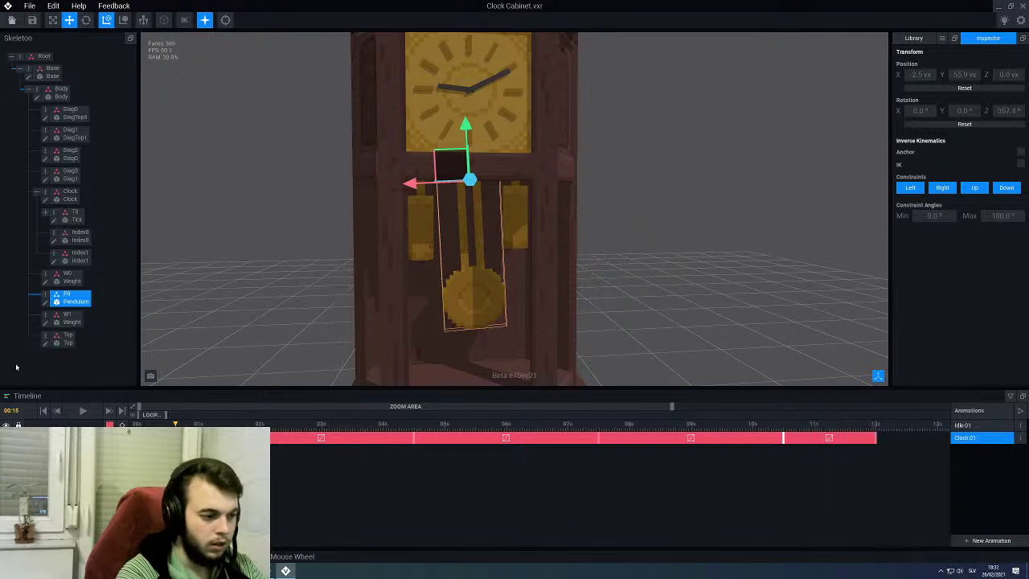
Step: Play back the Clock 01 animation, examine the moving pendulum, weights and hands from several angles, and scrub it to 12:00
{"action": "left_click", "coordinate": [81, 410]}
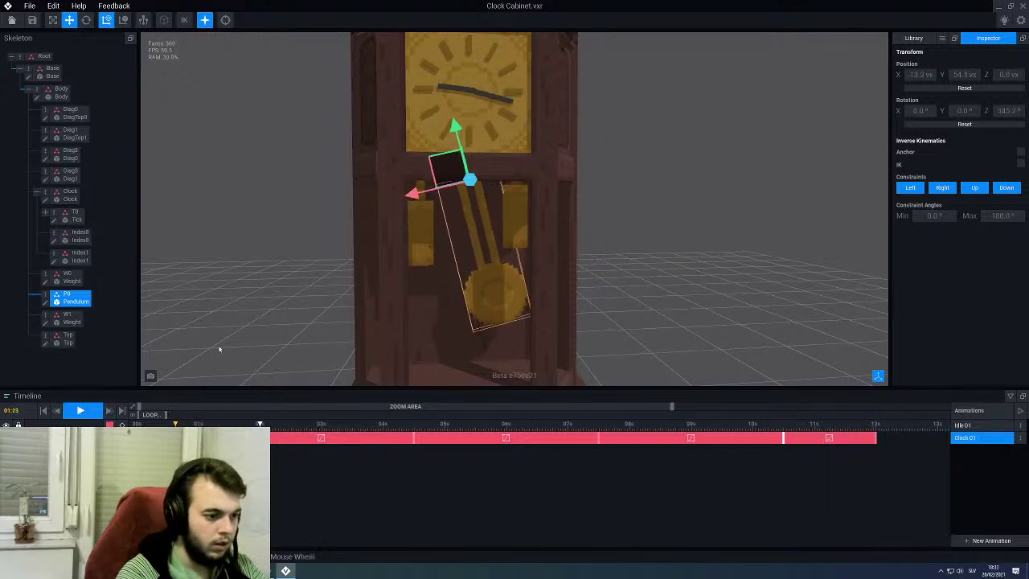
{"action": "left_click", "coordinate": [255, 329]}
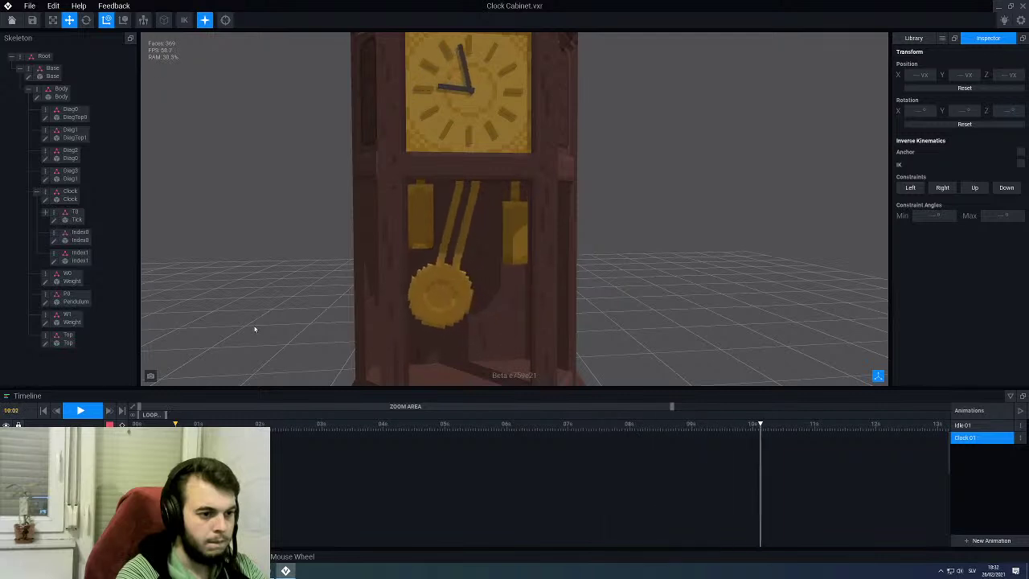
{"action": "scroll", "coordinate": [268, 309], "scroll_direction": "down", "scroll_amount": 3}
{"action": "right_click_drag", "start_coordinate": [271, 309], "coordinate": [354, 324]}
{"action": "scroll", "coordinate": [518, 156], "scroll_direction": "down", "scroll_amount": 2}
{"action": "scroll", "coordinate": [506, 169], "scroll_direction": "up", "scroll_amount": 5}
{"action": "scroll", "coordinate": [508, 167], "scroll_direction": "down", "scroll_amount": 3}
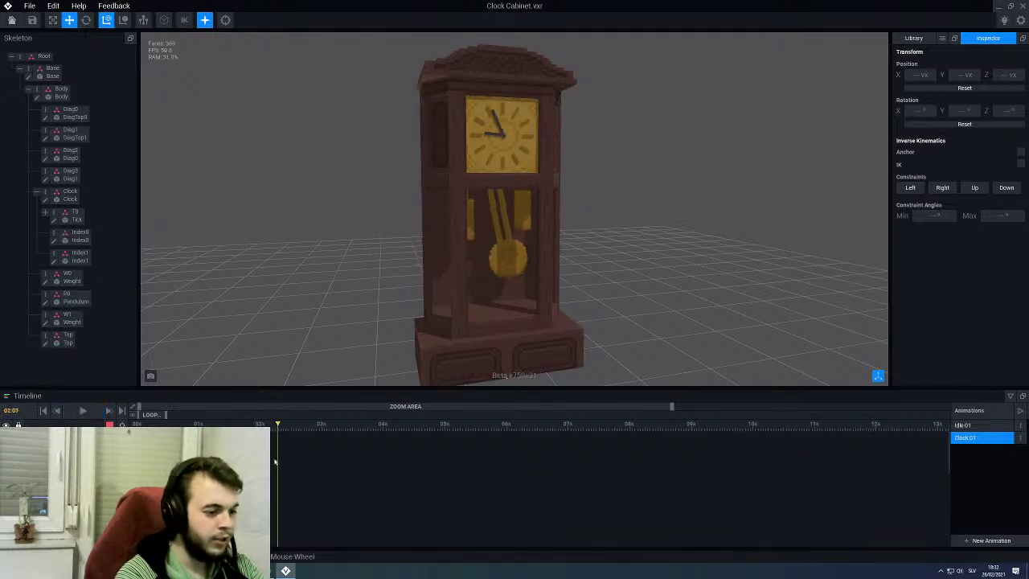
{"action": "left_click_drag", "start_coordinate": [870, 427], "coordinate": [876, 431]}
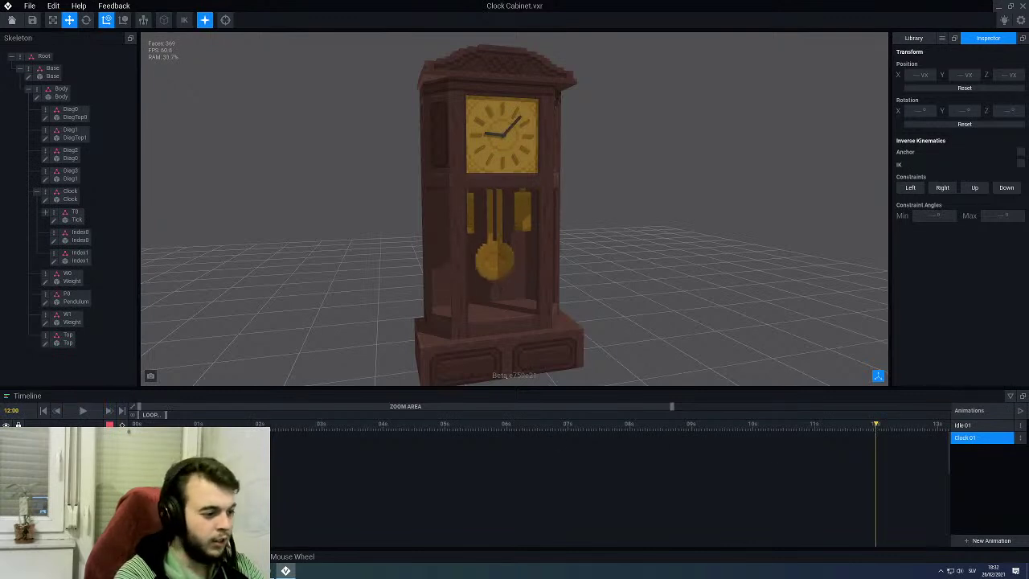
{"action": "left_click", "coordinate": [126, 428]}
Step: Switch to the Idle 01 animation, widen its visible timeline range and select the clock hand Index1
{"action": "left_click", "coordinate": [970, 426]}
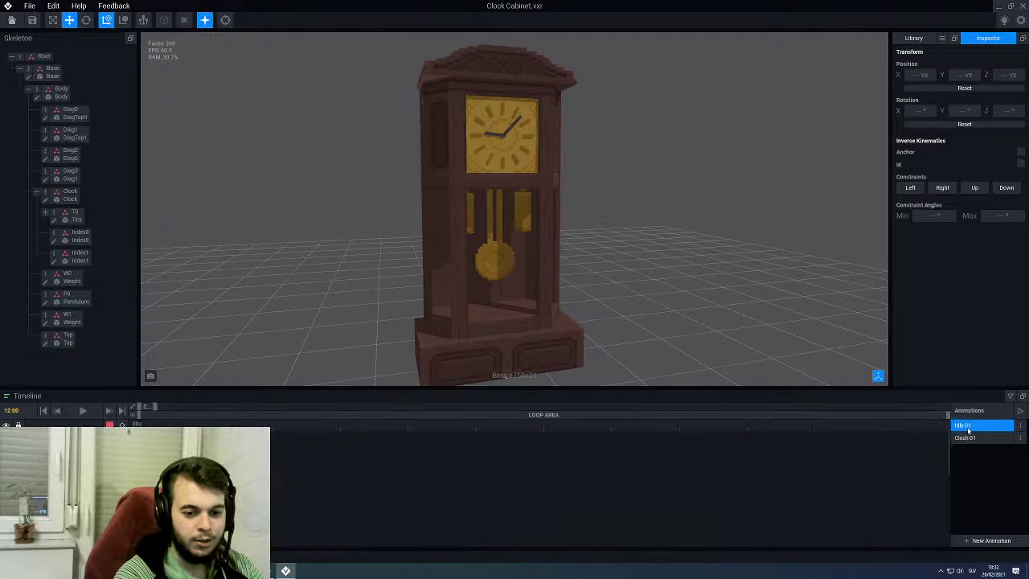
{"action": "left_click_drag", "start_coordinate": [156, 406], "coordinate": [203, 407]}
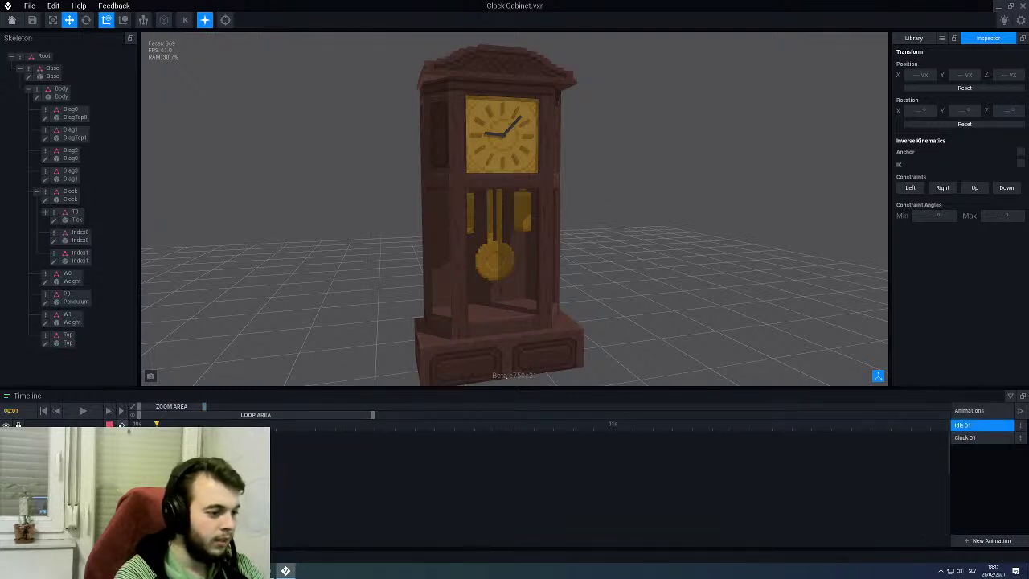
{"action": "left_click", "coordinate": [509, 130]}
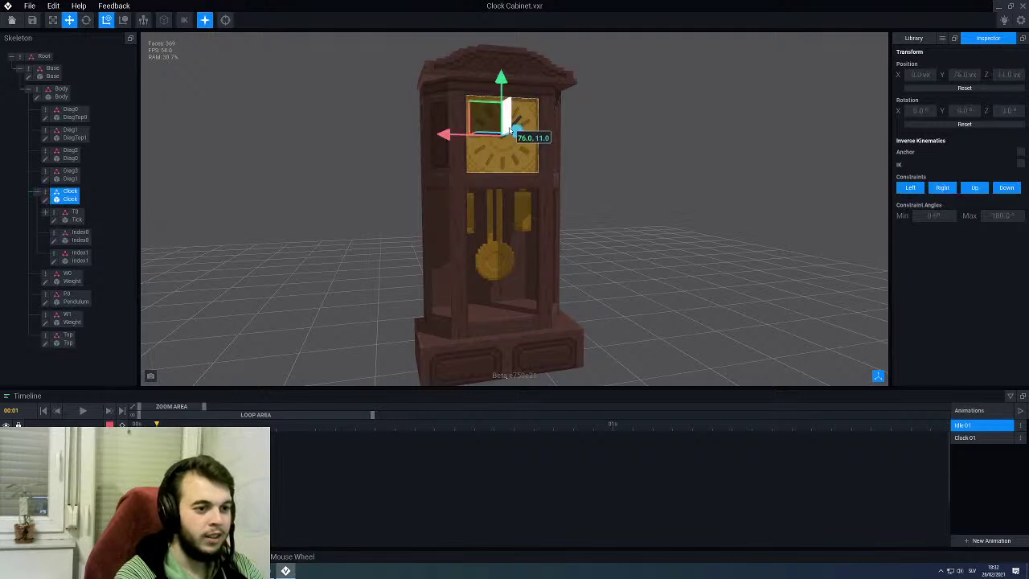
{"action": "left_click", "coordinate": [509, 130]}
{"action": "scroll", "coordinate": [393, 249], "scroll_direction": "up", "scroll_amount": 2}
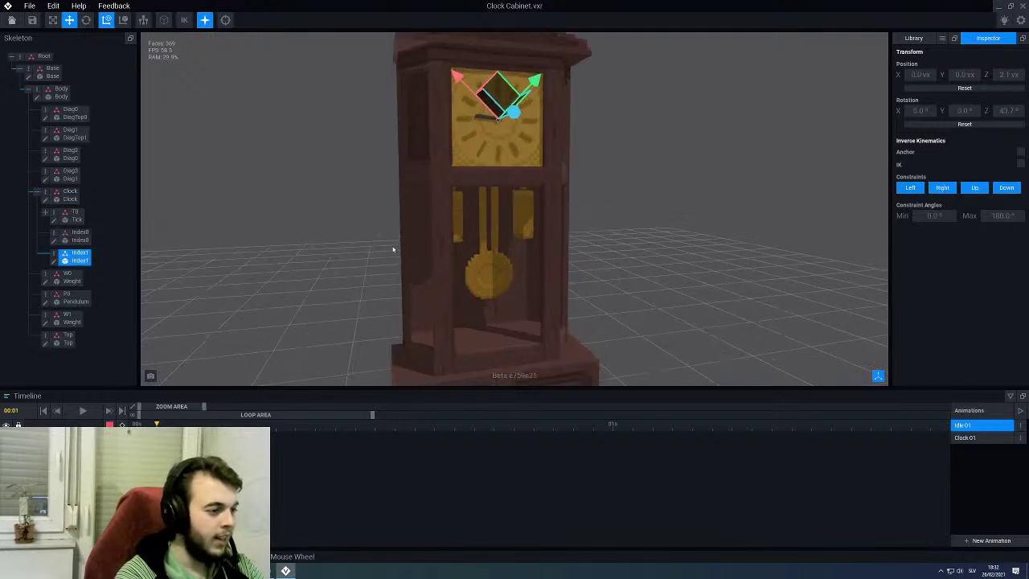
{"action": "scroll", "coordinate": [392, 251], "scroll_direction": "down", "scroll_amount": 4}
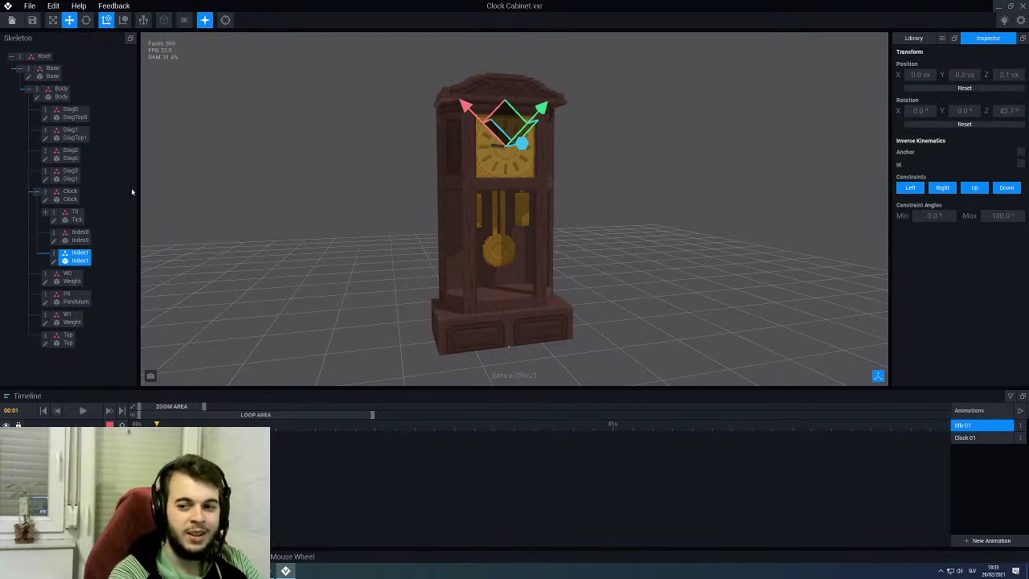
{"action": "left_click", "coordinate": [9, 21]}
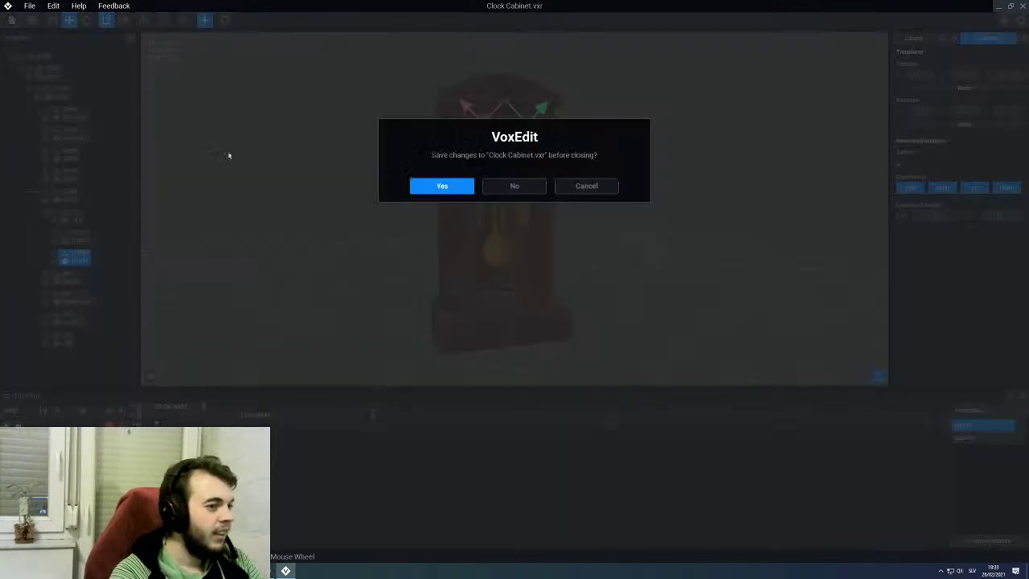
{"action": "left_click", "coordinate": [585, 186]}
{"action": "left_click", "coordinate": [317, 220]}
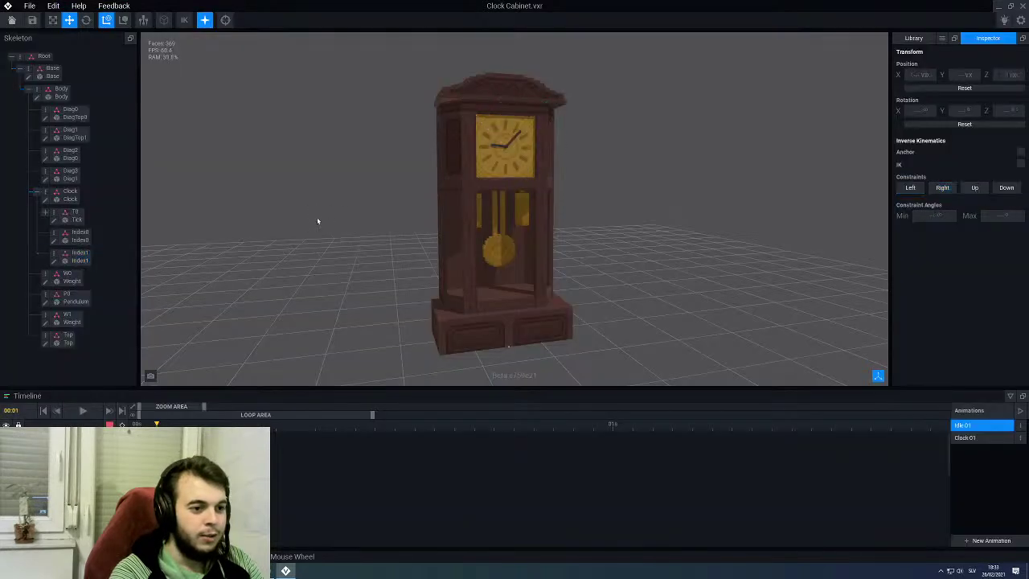
Step: Close Clock Cabinet.vxr with its changes saved and open the recent file SciFiTank.vxr
{"action": "right_click_drag", "start_coordinate": [480, 98], "coordinate": [470, 121]}
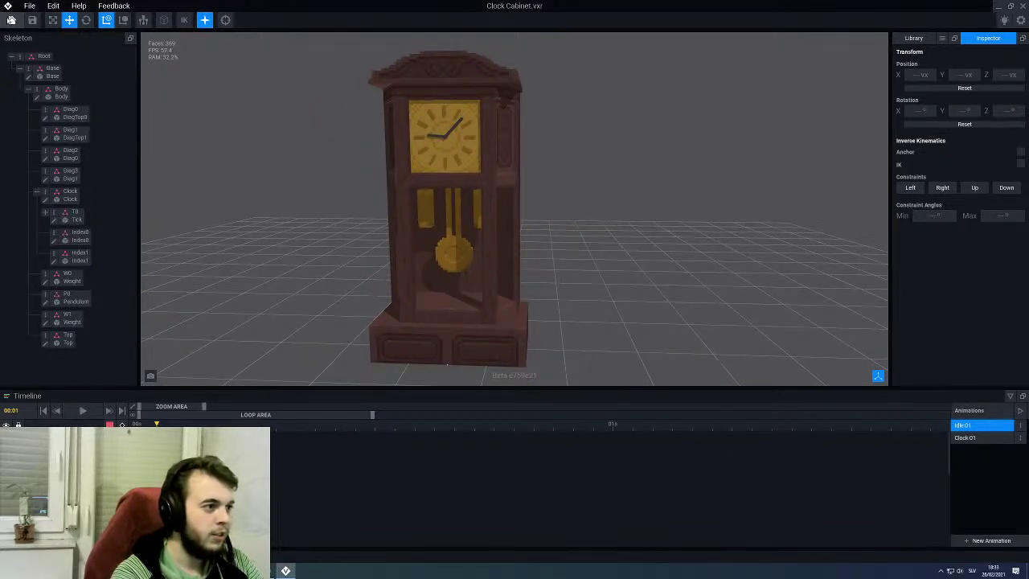
{"action": "left_click", "coordinate": [11, 19]}
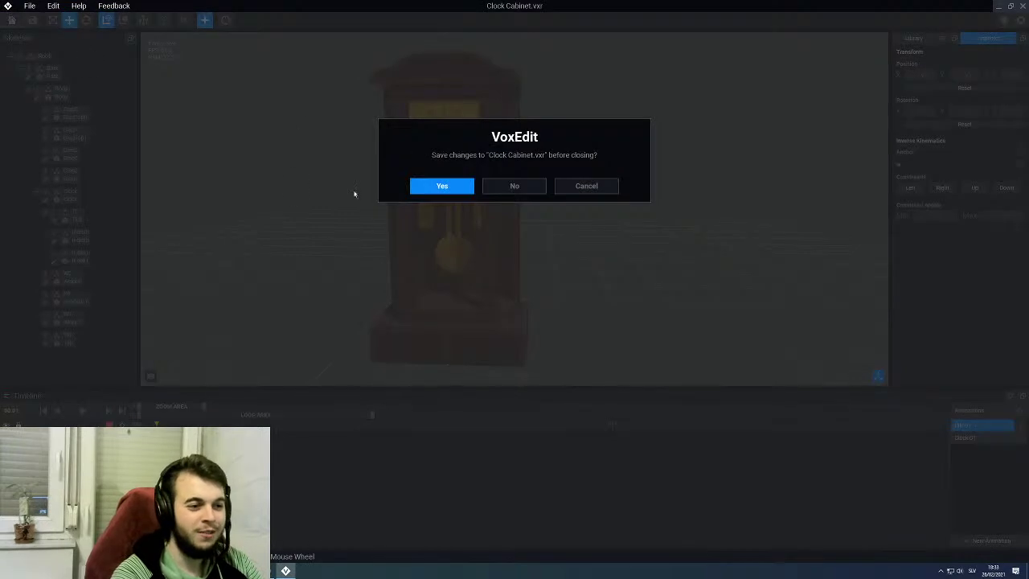
{"action": "left_click", "coordinate": [441, 185]}
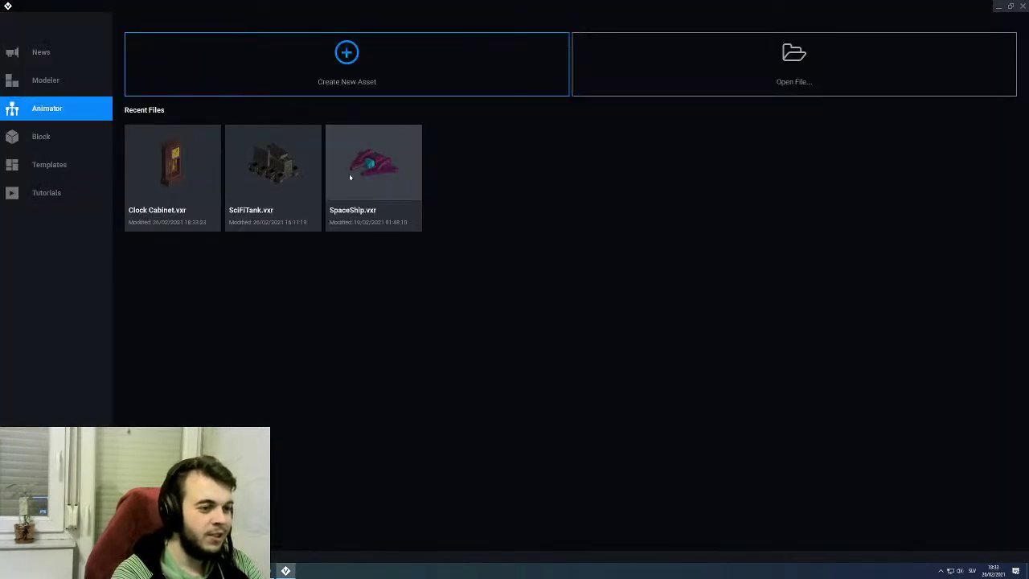
{"action": "left_click", "coordinate": [270, 162]}
Step: Examine the tank model from the front, sides and rear, including its wheels, cabin and roof cannon
{"action": "scroll", "coordinate": [444, 249], "scroll_direction": "down", "scroll_amount": 3}
{"action": "left_click", "coordinate": [441, 229]}
{"action": "scroll", "coordinate": [441, 224], "scroll_direction": "up", "scroll_amount": 3}
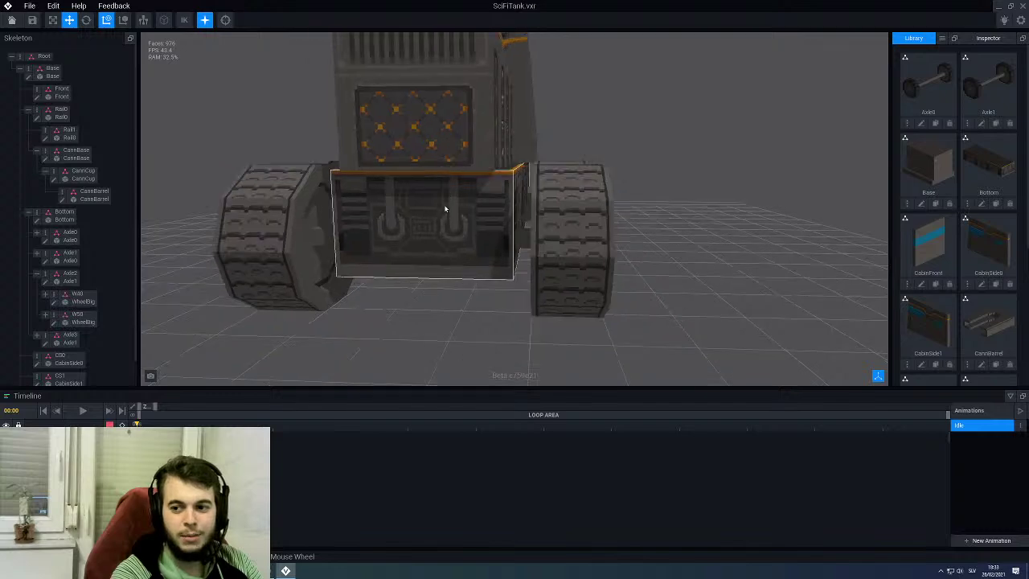
{"action": "scroll", "coordinate": [448, 205], "scroll_direction": "down", "scroll_amount": 3}
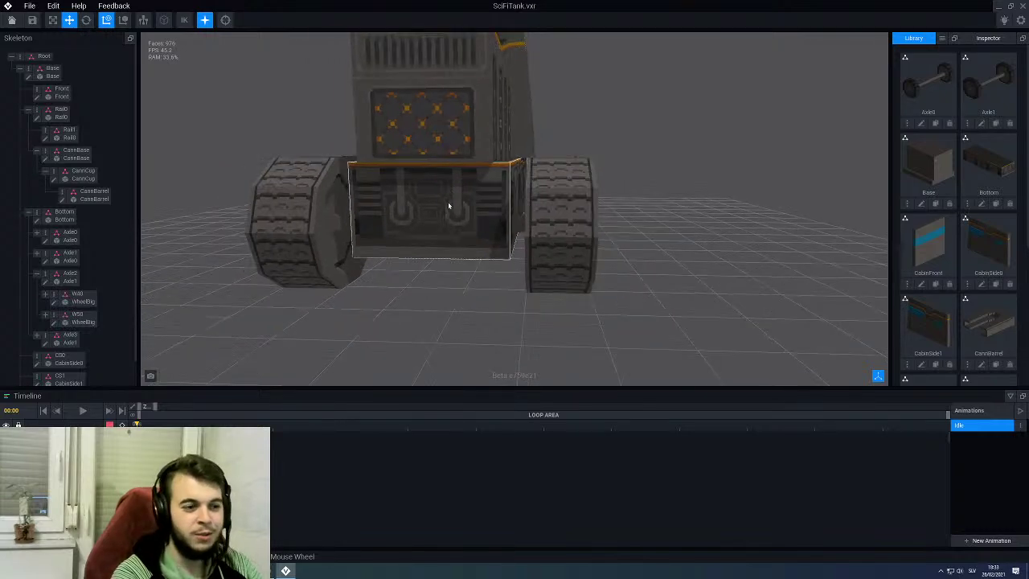
{"action": "middle_click_drag", "start_coordinate": [446, 133], "coordinate": [460, 156]}
{"action": "right_click_drag", "start_coordinate": [460, 156], "coordinate": [435, 161]}
{"action": "scroll", "coordinate": [435, 161], "scroll_direction": "down", "scroll_amount": 3}
{"action": "middle_click_drag", "start_coordinate": [318, 148], "coordinate": [400, 171]}
{"action": "mouse_move", "coordinate": [400, 169]}
{"action": "right_mouse_down"}
{"action": "mouse_move", "coordinate": [422, 171]}
{"action": "mouse_move", "coordinate": [412, 172]}
{"action": "right_mouse_up"}
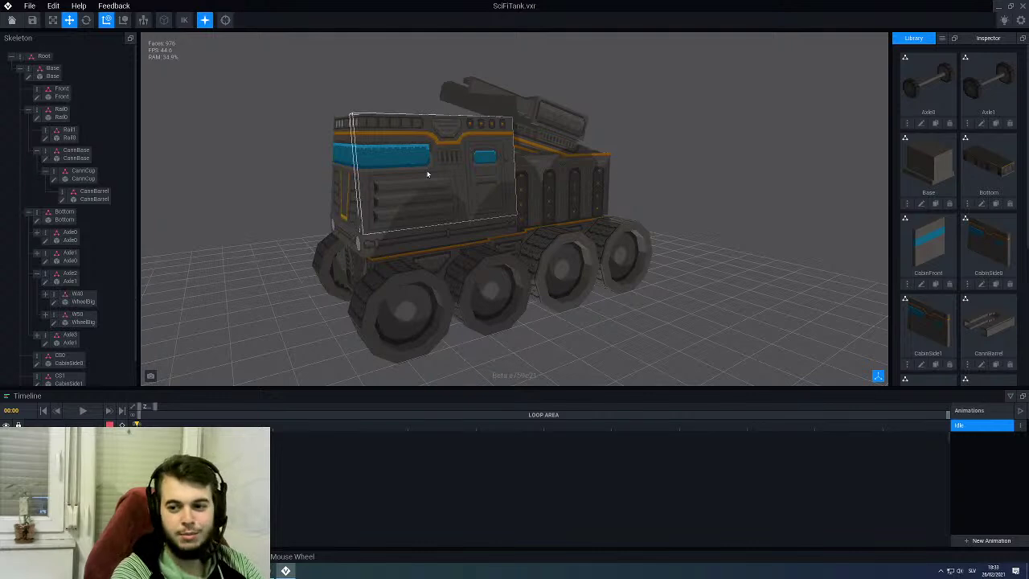
{"action": "right_click_drag", "start_coordinate": [356, 326], "coordinate": [451, 281]}
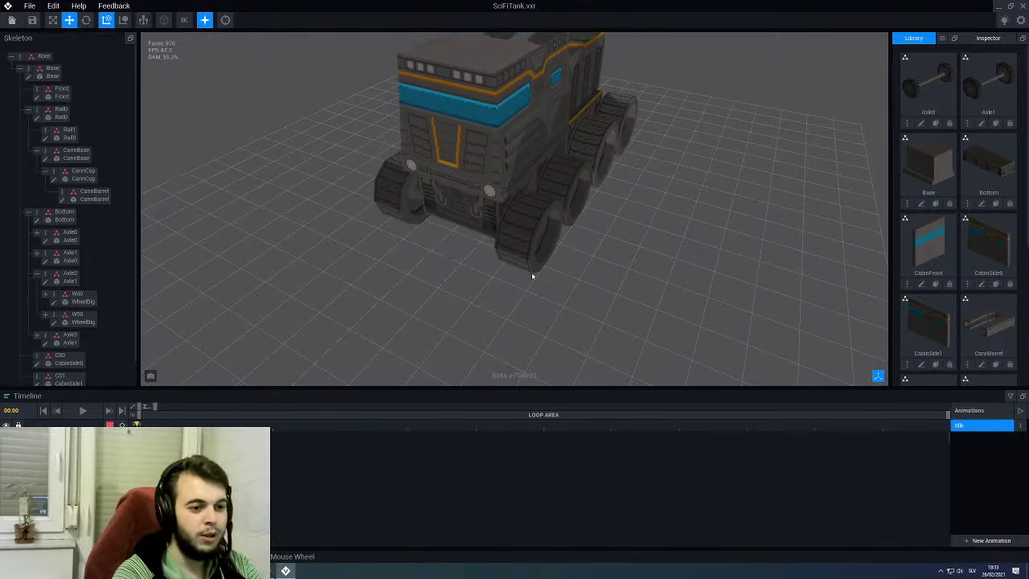
{"action": "right_click_drag", "start_coordinate": [450, 193], "coordinate": [409, 175]}
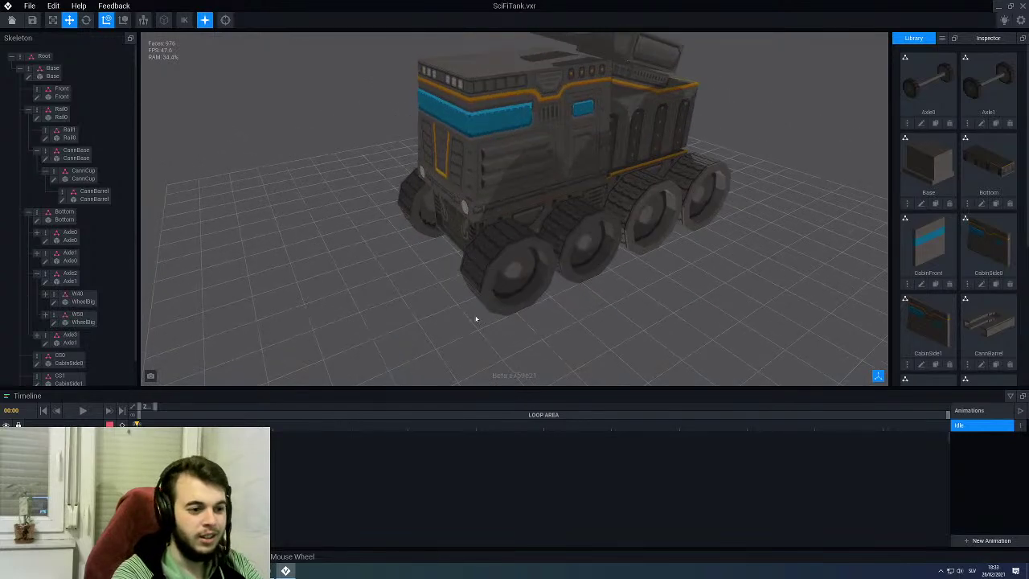
{"action": "right_click_drag", "start_coordinate": [507, 214], "coordinate": [539, 224]}
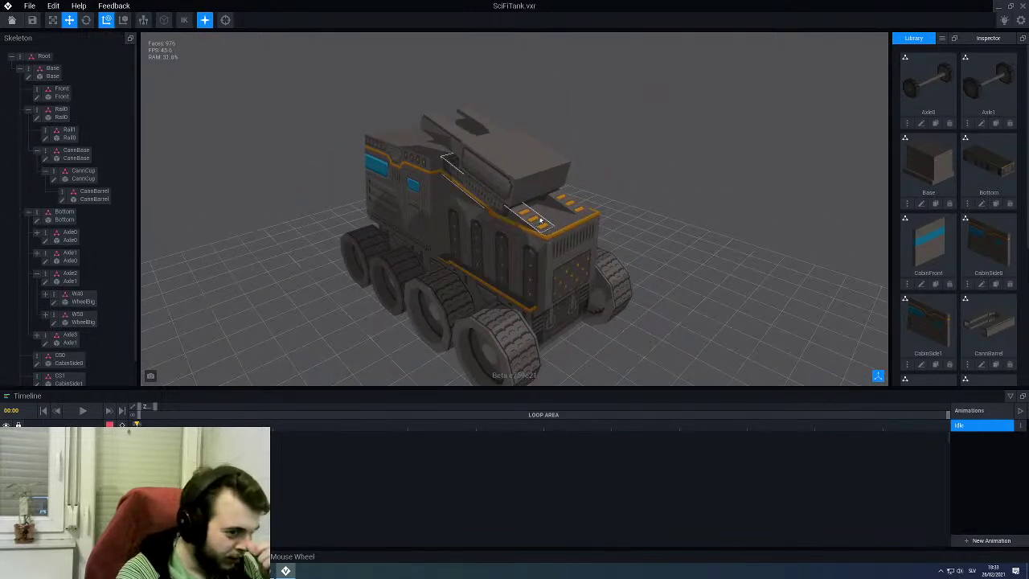
{"action": "scroll", "coordinate": [541, 218], "scroll_direction": "up", "scroll_amount": 3}
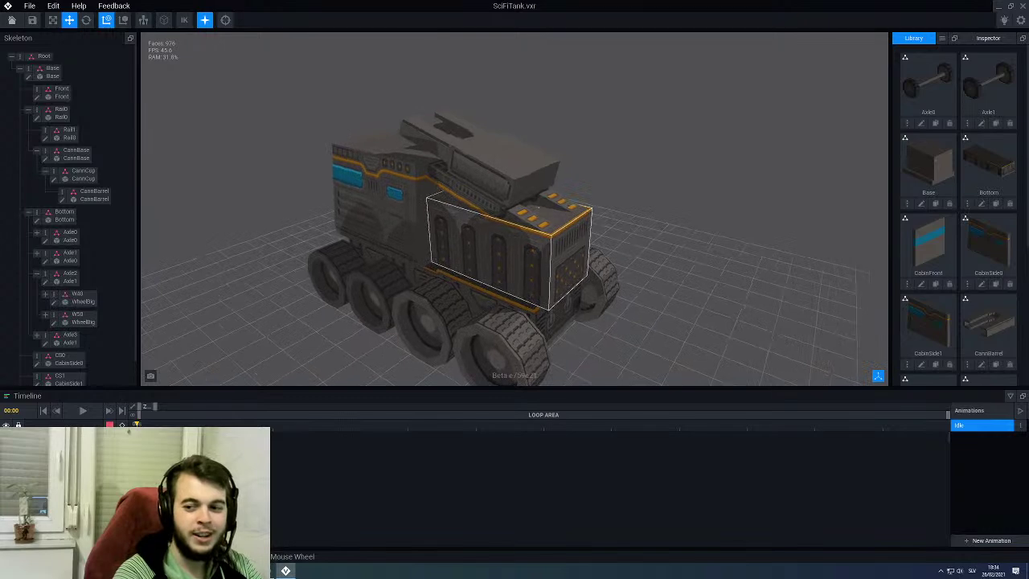
{"action": "mouse_move", "coordinate": [550, 203]}
{"action": "right_mouse_down"}
{"action": "mouse_move", "coordinate": [576, 182]}
{"action": "mouse_move", "coordinate": [591, 205]}
{"action": "mouse_move", "coordinate": [533, 197]}
{"action": "right_mouse_up"}
{"action": "scroll", "coordinate": [498, 157], "scroll_direction": "up", "scroll_amount": 5}
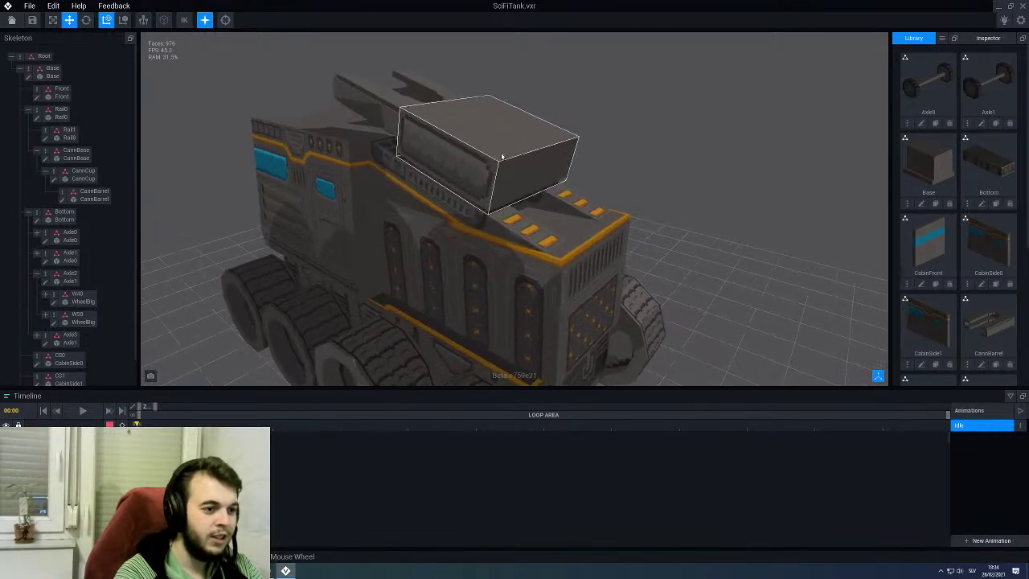
Step: Open the cannon housing CannCup for voxel editing and bring its recessed side panel into close view
{"action": "left_click", "coordinate": [480, 155]}
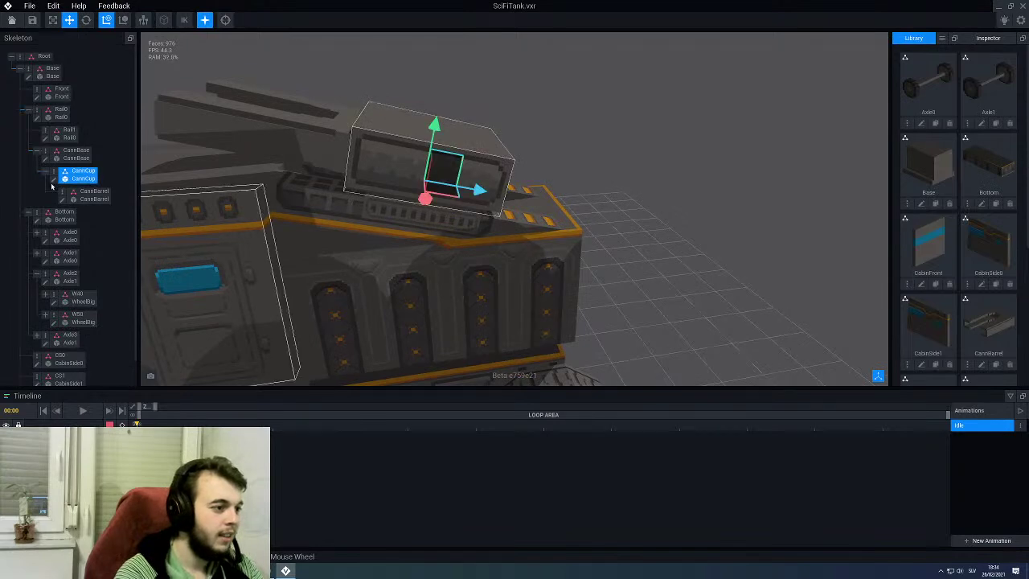
{"action": "double_click", "coordinate": [402, 201]}
{"action": "right_click_drag", "start_coordinate": [405, 202], "coordinate": [379, 305]}
{"action": "scroll", "coordinate": [380, 305], "scroll_direction": "up", "scroll_amount": 2}
{"action": "scroll", "coordinate": [362, 329], "scroll_direction": "up", "scroll_amount": 4}
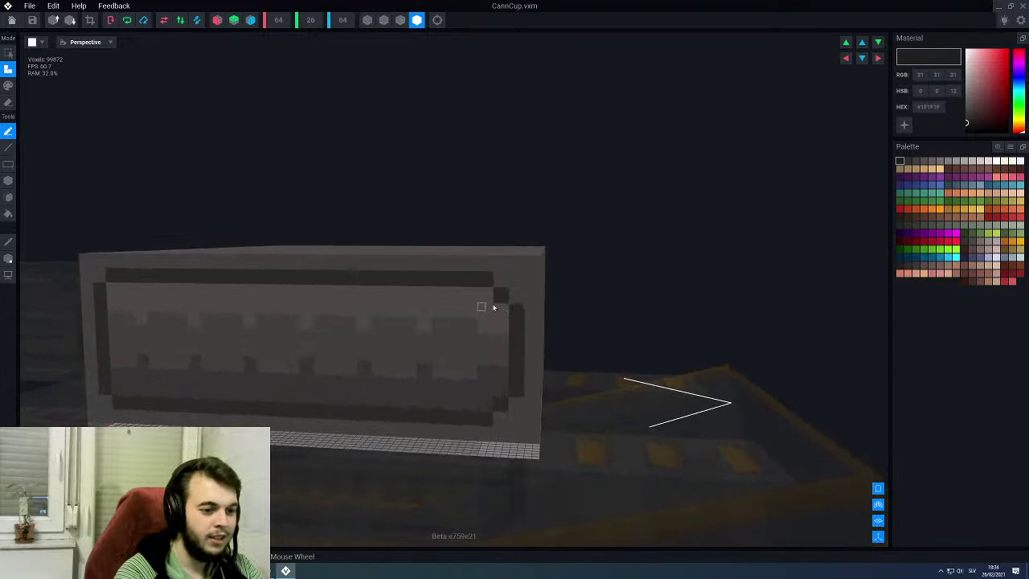
Step: Paint stepped diagonal corners on the side panel's dark frame with mirrored lines in the sampled grey #423F3E
{"action": "left_click", "coordinate": [508, 296], "text": "alt"}
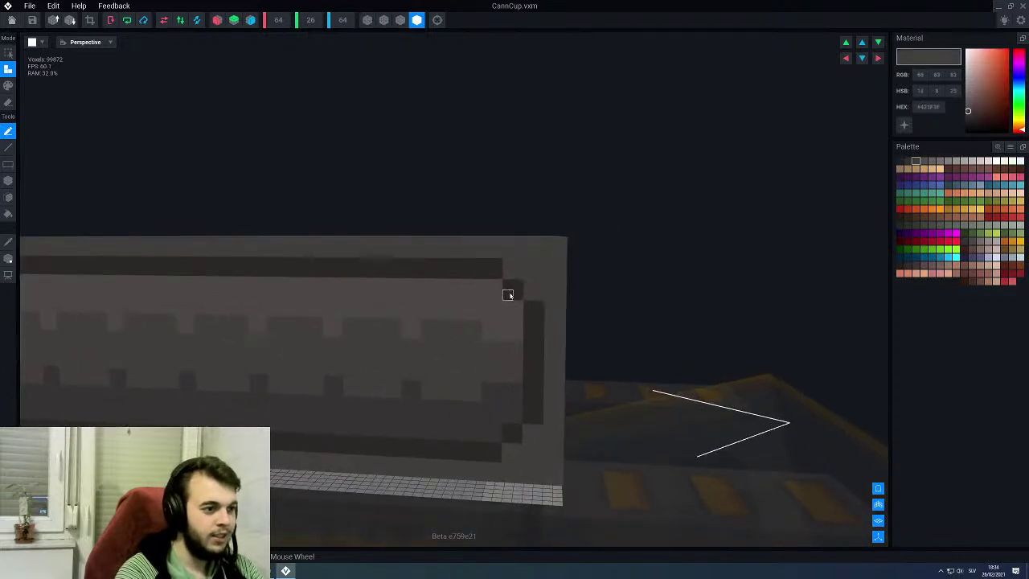
{"action": "key", "text": "p"}
{"action": "key", "text": "l"}
{"action": "scroll", "coordinate": [496, 297], "scroll_direction": "down", "scroll_amount": 5}
{"action": "mouse_move", "coordinate": [494, 298]}
{"action": "right_mouse_down"}
{"action": "mouse_move", "coordinate": [322, 309]}
{"action": "mouse_move", "coordinate": [611, 296]}
{"action": "right_mouse_up"}
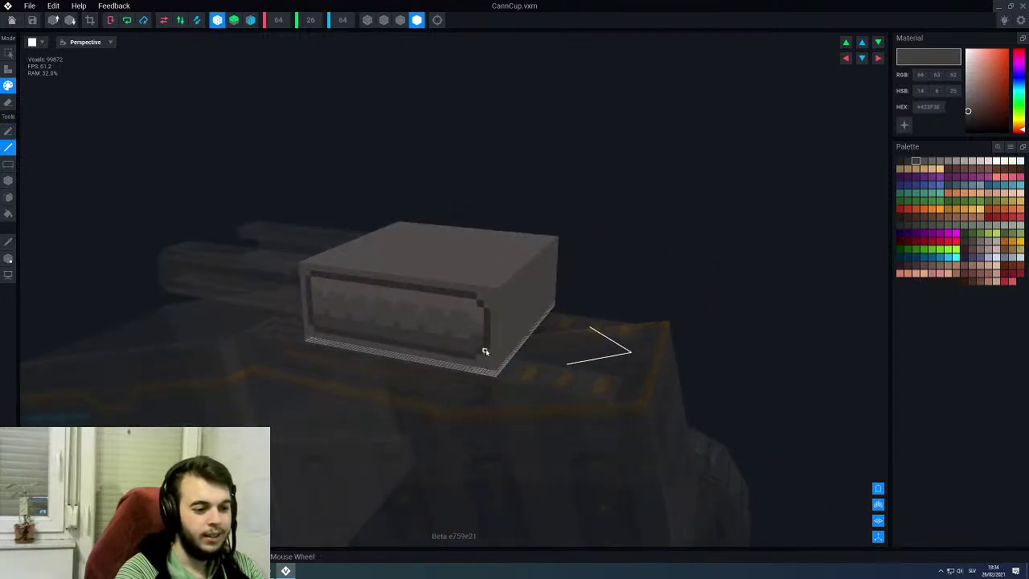
{"action": "scroll", "coordinate": [479, 310], "scroll_direction": "up", "scroll_amount": 3}
{"action": "scroll", "coordinate": [474, 306], "scroll_direction": "up", "scroll_amount": 2}
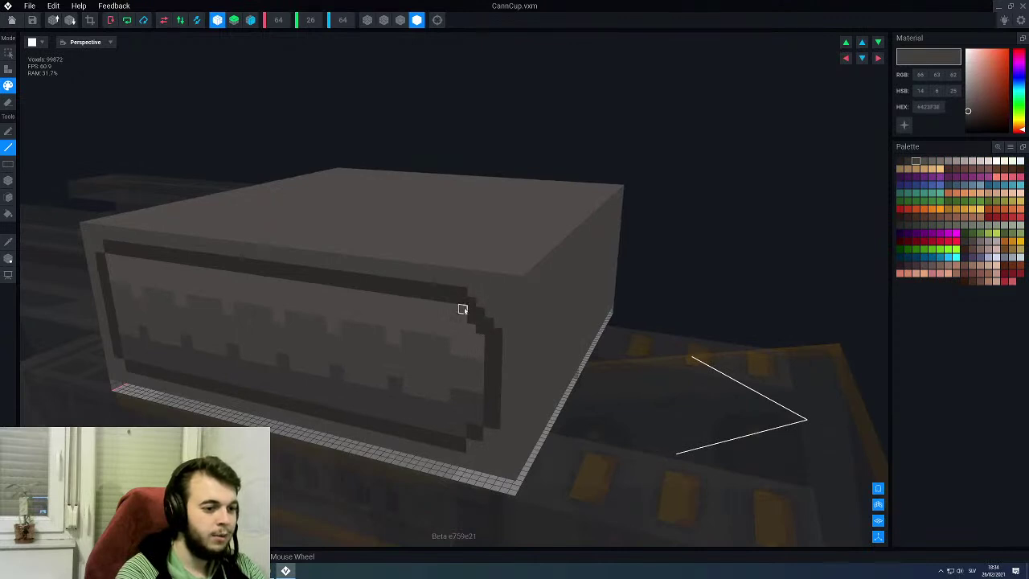
{"action": "middle_click_drag", "start_coordinate": [454, 317], "coordinate": [169, 414]}
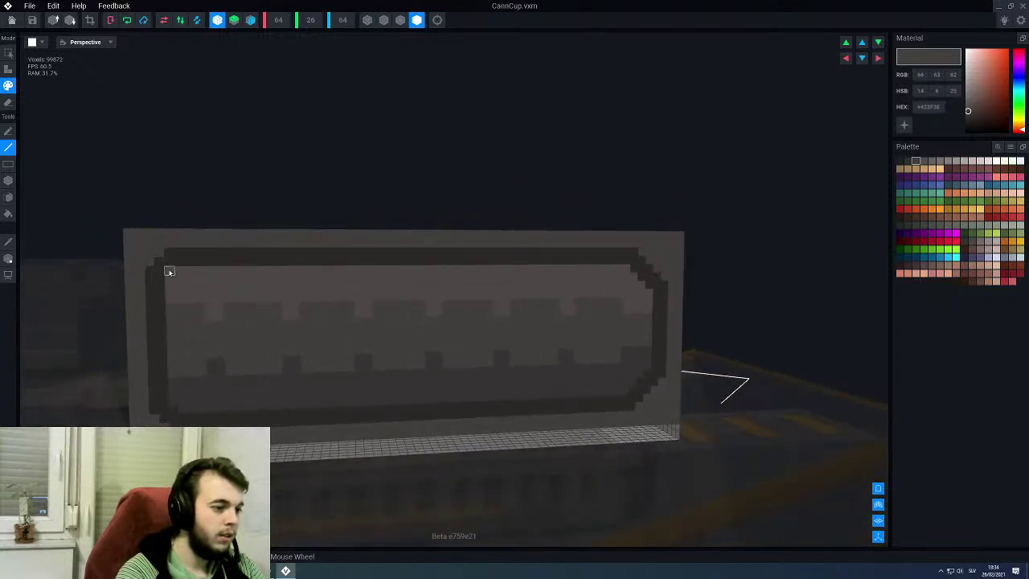
{"action": "middle_click_drag", "start_coordinate": [266, 331], "coordinate": [312, 315]}
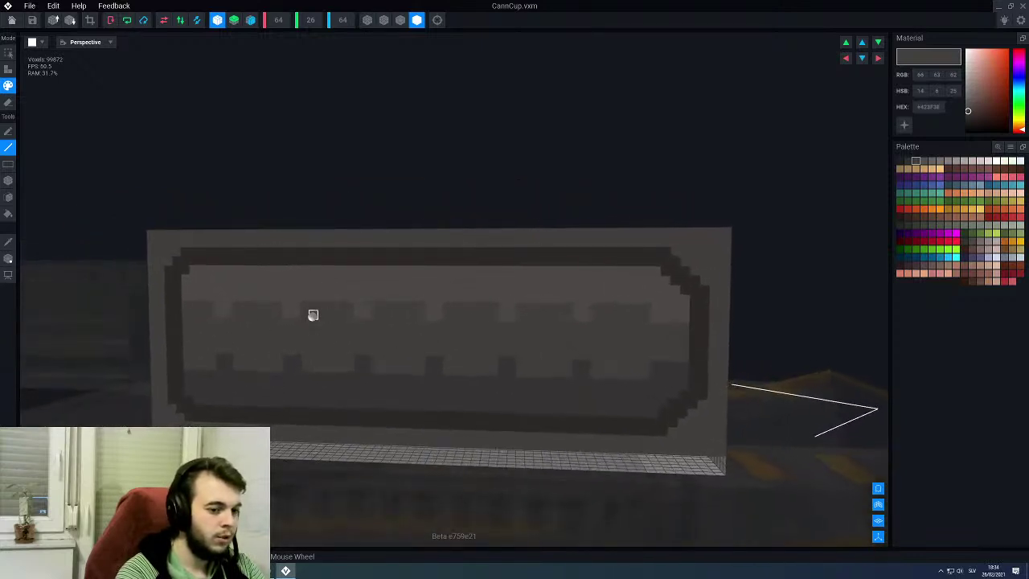
Step: Paint sloped steps on the panel's upper and lower notched bands, using the sampled greys #746E6B and #534F4E
{"action": "left_click", "coordinate": [512, 308], "text": "alt"}
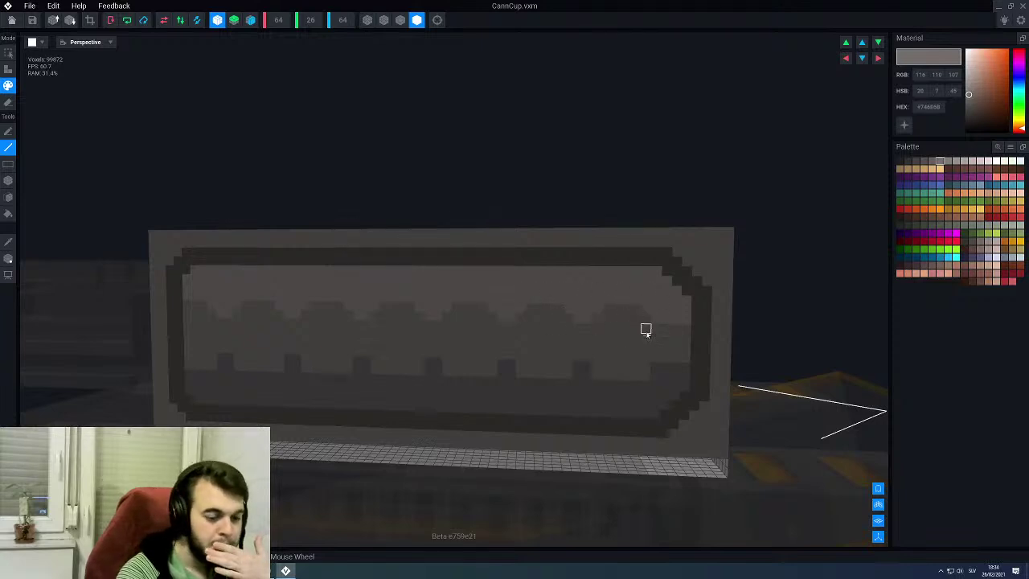
{"action": "left_click", "coordinate": [660, 373], "text": "alt"}
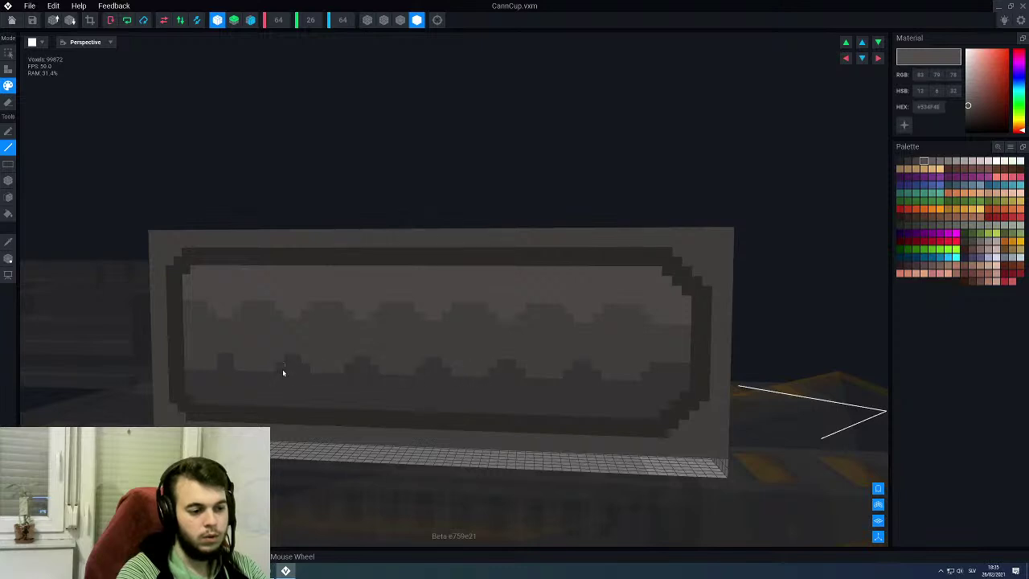
{"action": "right_click_drag", "start_coordinate": [197, 374], "coordinate": [214, 370]}
{"action": "scroll", "coordinate": [238, 360], "scroll_direction": "down", "scroll_amount": 3}
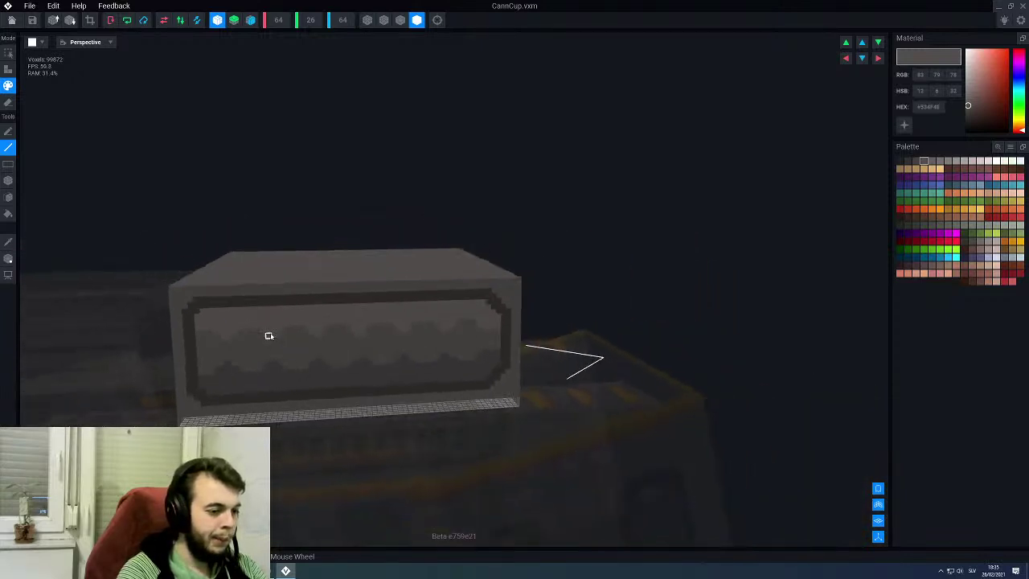
{"action": "scroll", "coordinate": [268, 336], "scroll_direction": "down", "scroll_amount": 3}
{"action": "right_click_drag", "start_coordinate": [362, 342], "coordinate": [359, 344]}
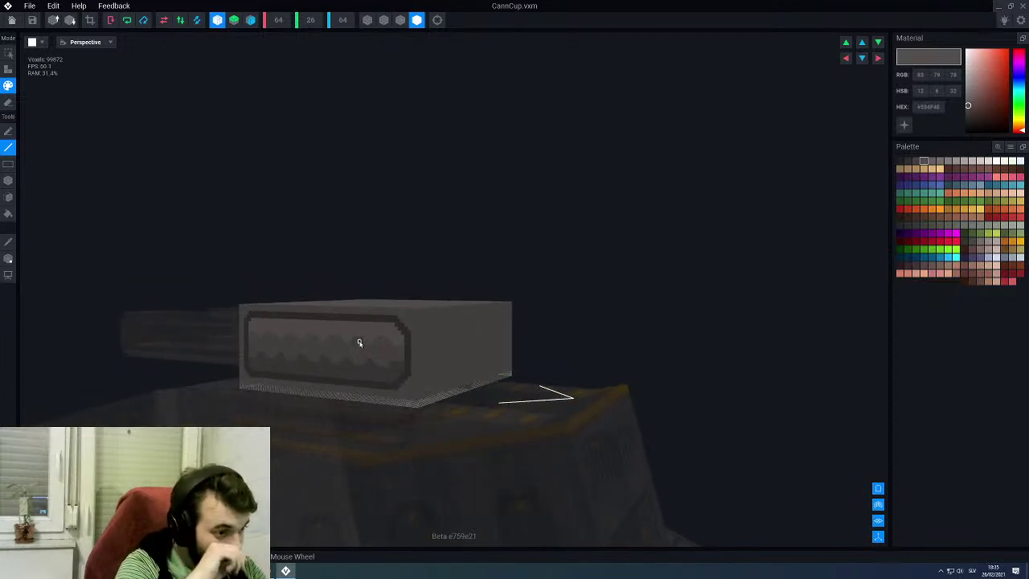
{"action": "scroll", "coordinate": [360, 343], "scroll_direction": "up", "scroll_amount": 3}
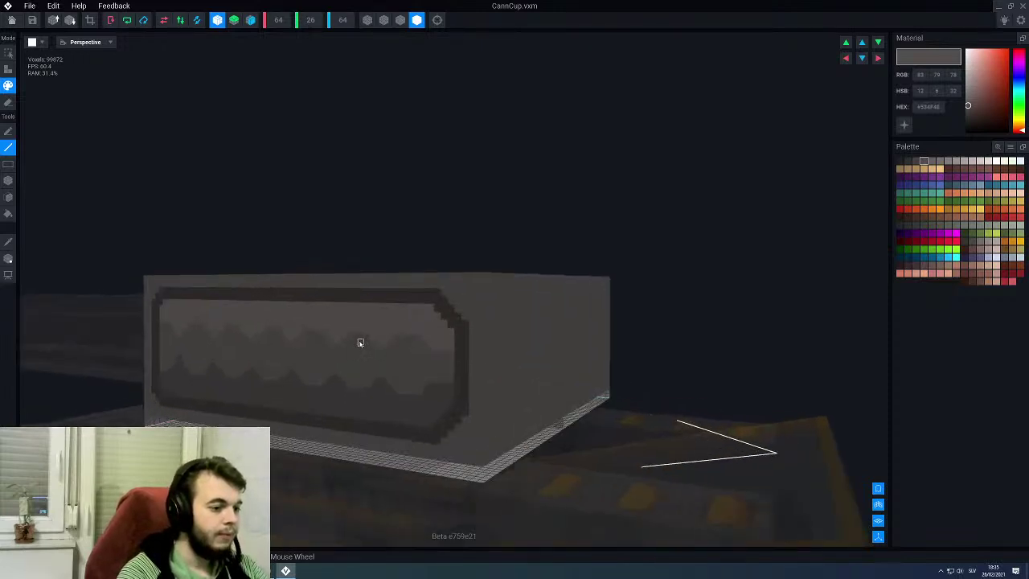
Step: Switch the housing's display mode to show the model's edge lines
{"action": "left_click", "coordinate": [399, 24]}
{"action": "right_click_drag", "start_coordinate": [519, 402], "coordinate": [511, 402]}
{"action": "scroll", "coordinate": [426, 358], "scroll_direction": "up", "scroll_amount": 3}
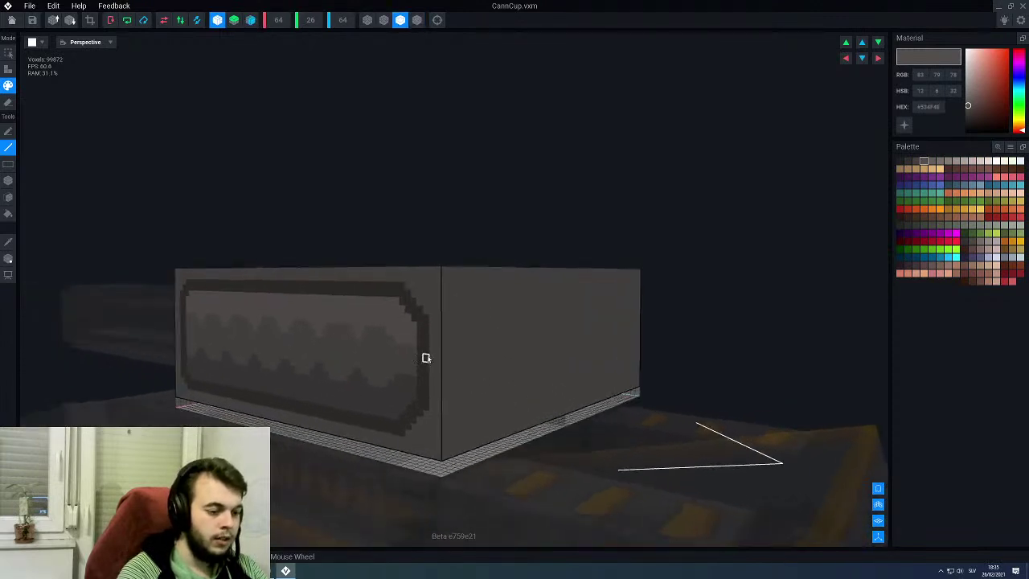
Step: Paint mirrored stepped upper corners on the adjacent blank side of the housing, using the box brush and the sampled frame grey #423F3E
{"action": "left_click", "coordinate": [425, 358], "text": "alt"}
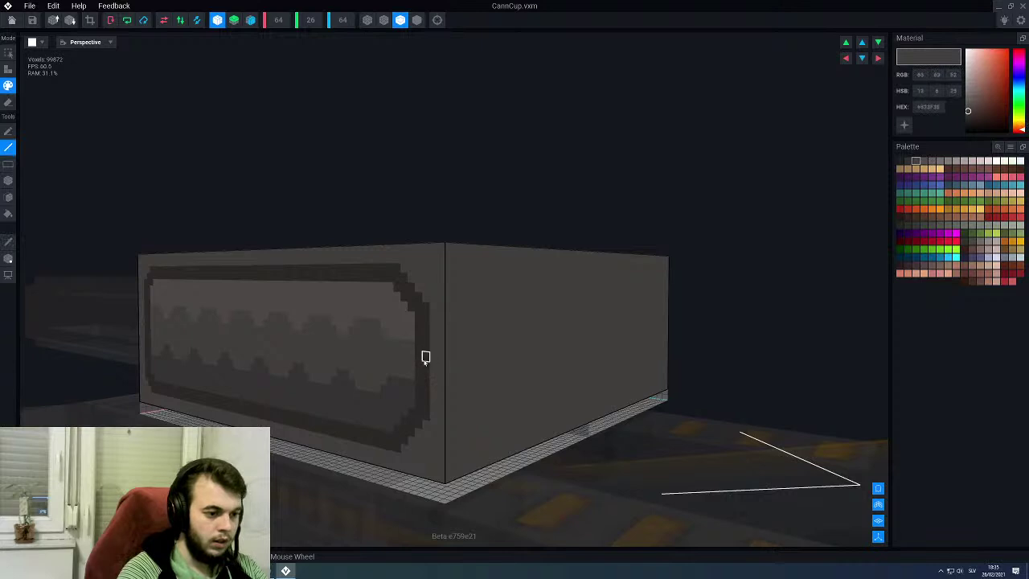
{"action": "scroll", "coordinate": [438, 361], "scroll_direction": "up", "scroll_amount": 3}
{"action": "scroll", "coordinate": [476, 355], "scroll_direction": "down", "scroll_amount": 3}
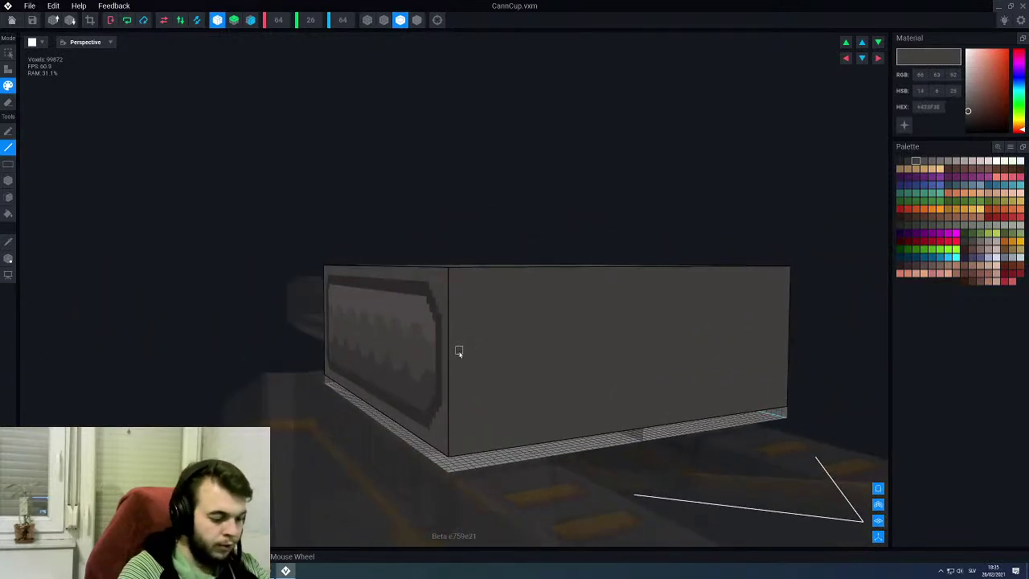
{"action": "key", "text": "b"}
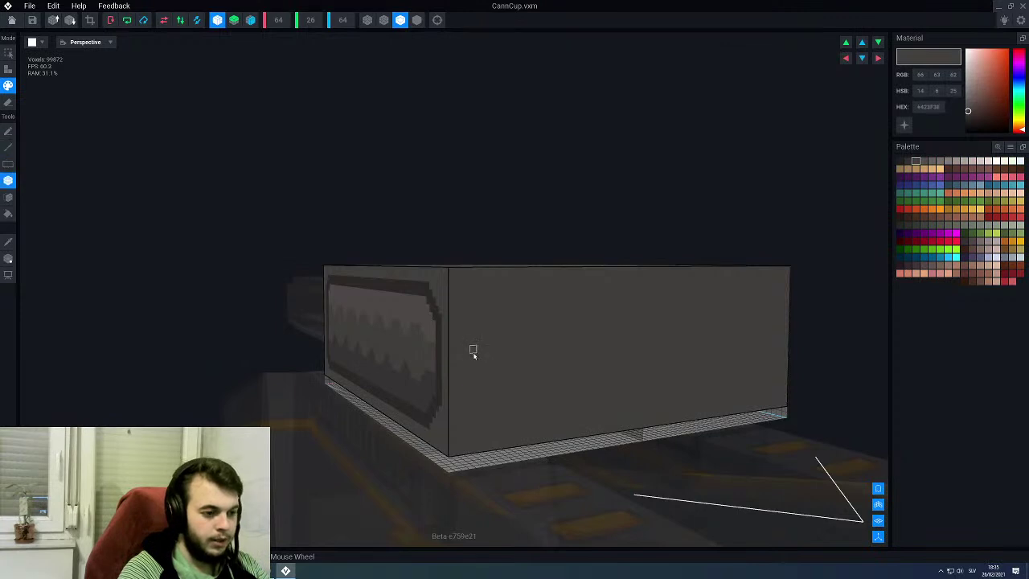
{"action": "scroll", "coordinate": [460, 352], "scroll_direction": "up", "scroll_amount": 3}
{"action": "left_click_drag", "start_coordinate": [424, 305], "coordinate": [449, 308]}
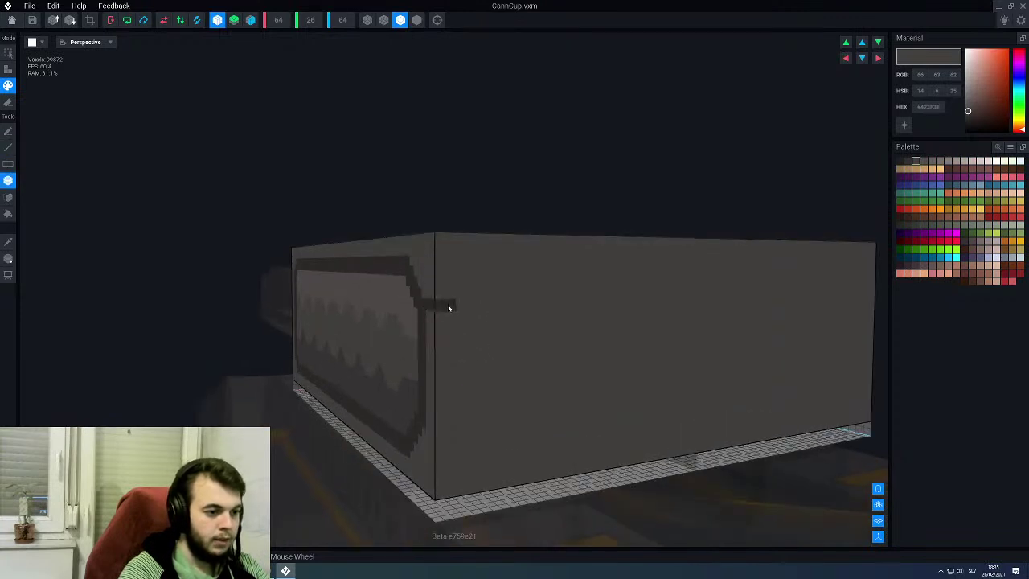
{"action": "key", "text": "ctrl+z"}
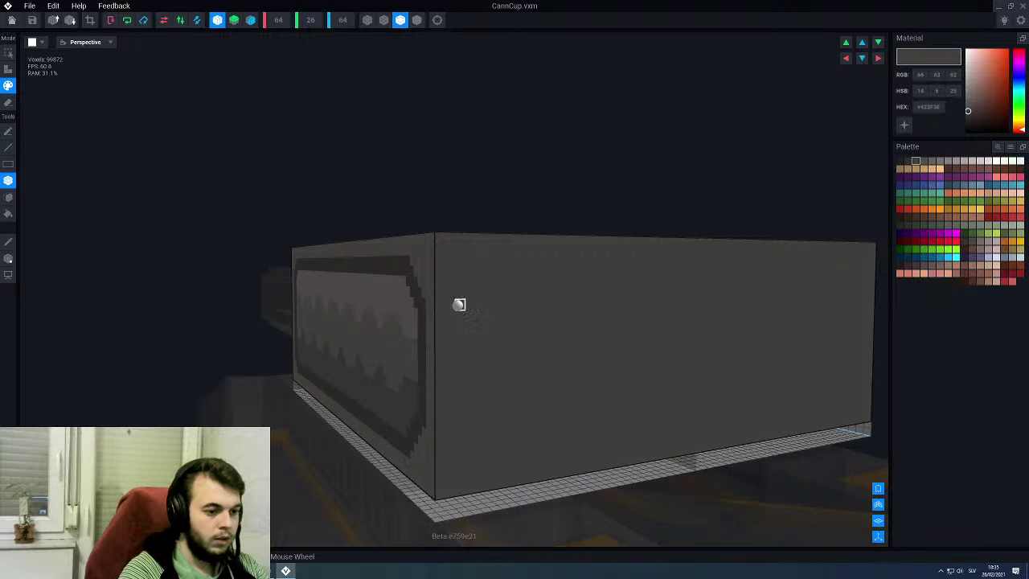
{"action": "right_click_drag", "start_coordinate": [467, 304], "coordinate": [469, 305]}
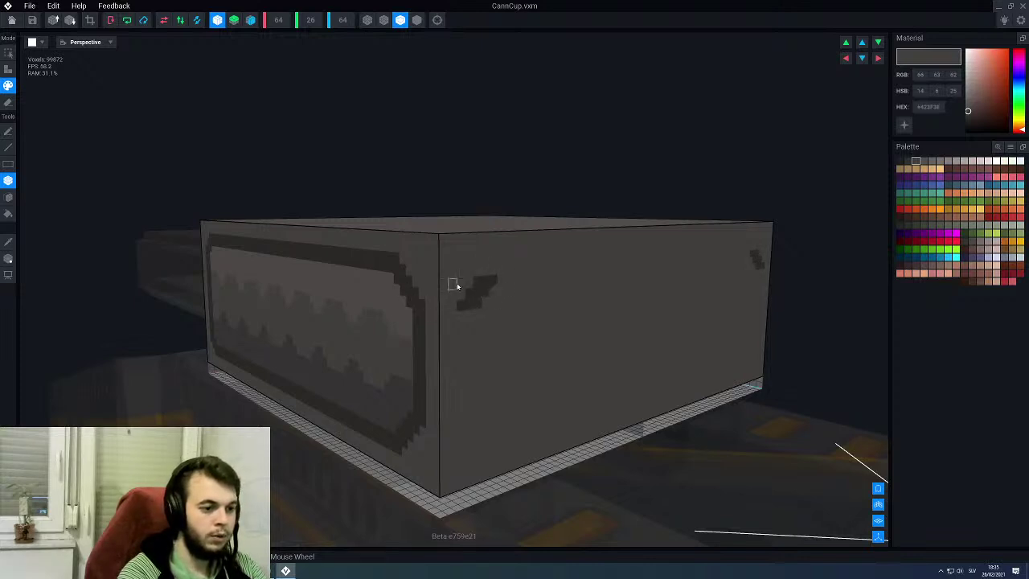
{"action": "right_click_drag", "start_coordinate": [456, 285], "coordinate": [462, 283]}
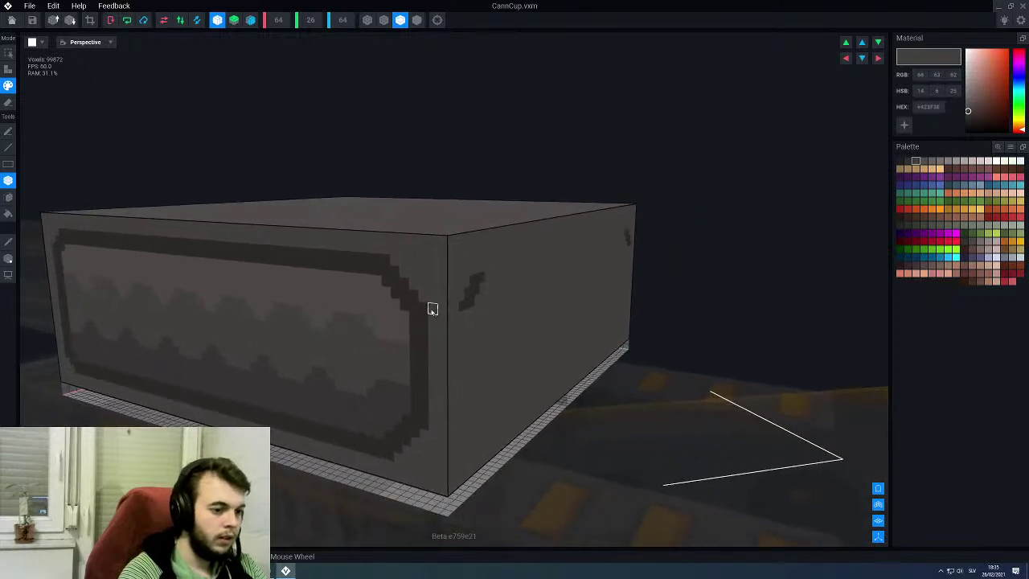
{"action": "right_click_drag", "start_coordinate": [393, 269], "coordinate": [471, 292]}
{"action": "left_click_drag", "start_coordinate": [493, 274], "coordinate": [514, 274]}
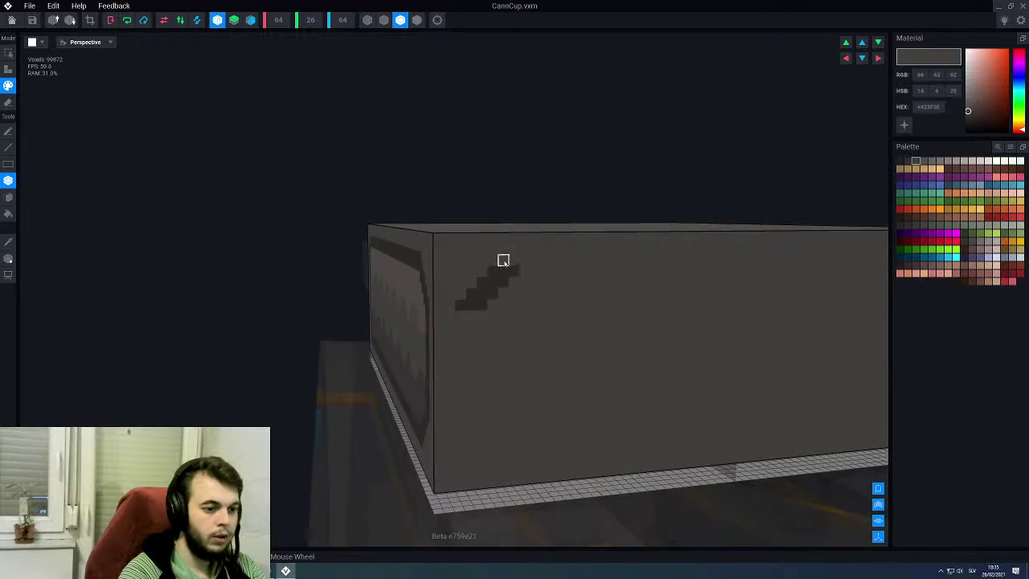
Step: Paint the frame's upper band across the new side, joining its two stepped corners
{"action": "left_click_drag", "start_coordinate": [585, 266], "coordinate": [749, 257]}
{"action": "right_click_drag", "start_coordinate": [430, 296], "coordinate": [362, 300]}
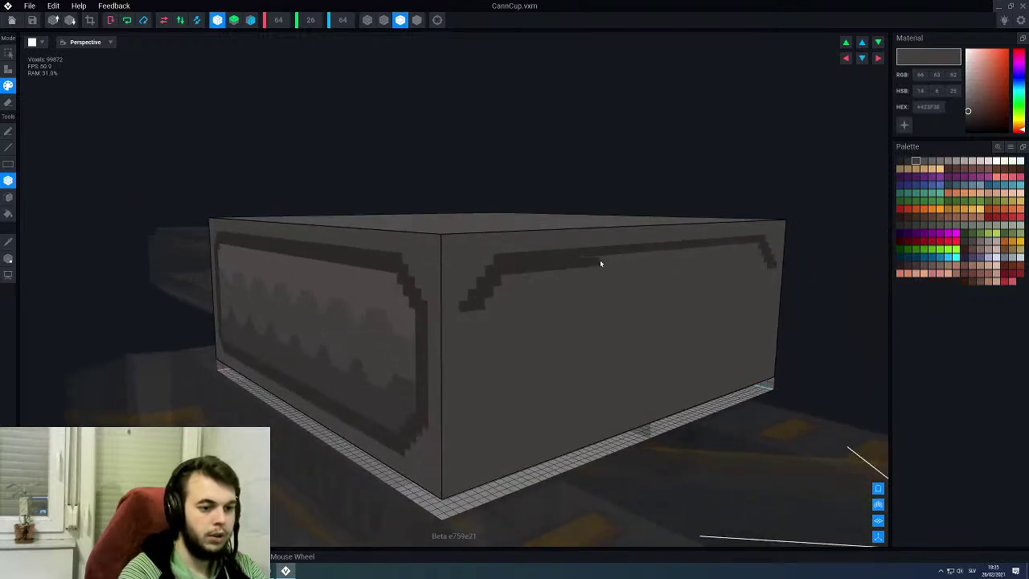
{"action": "left_click_drag", "start_coordinate": [659, 257], "coordinate": [756, 247]}
{"action": "scroll", "coordinate": [628, 291], "scroll_direction": "down", "scroll_amount": 3}
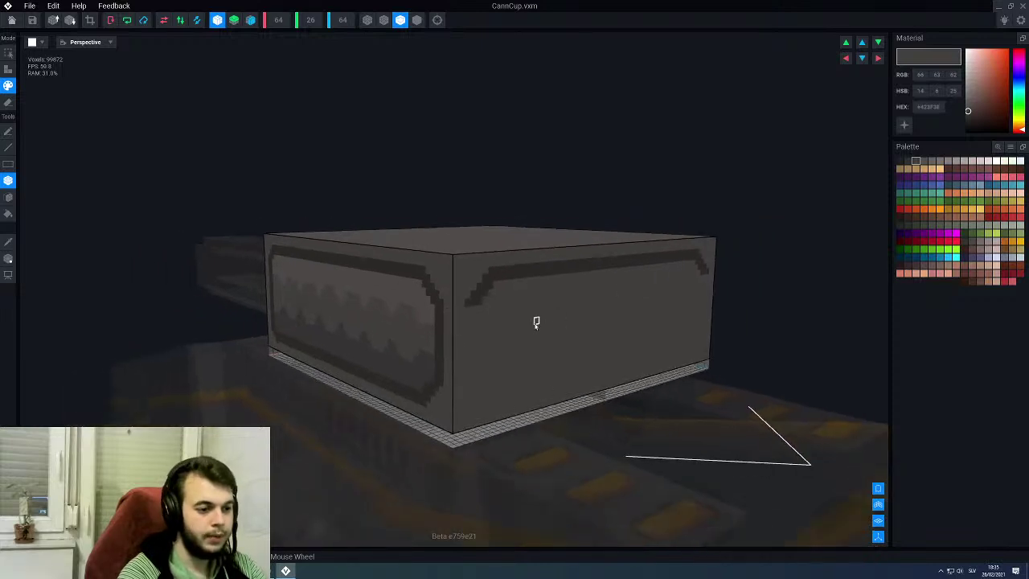
Step: Paint the frame's mirrored vertical bands from the upper corners down towards the lower edge of the new side
{"action": "scroll", "coordinate": [497, 342], "scroll_direction": "up", "scroll_amount": 3}
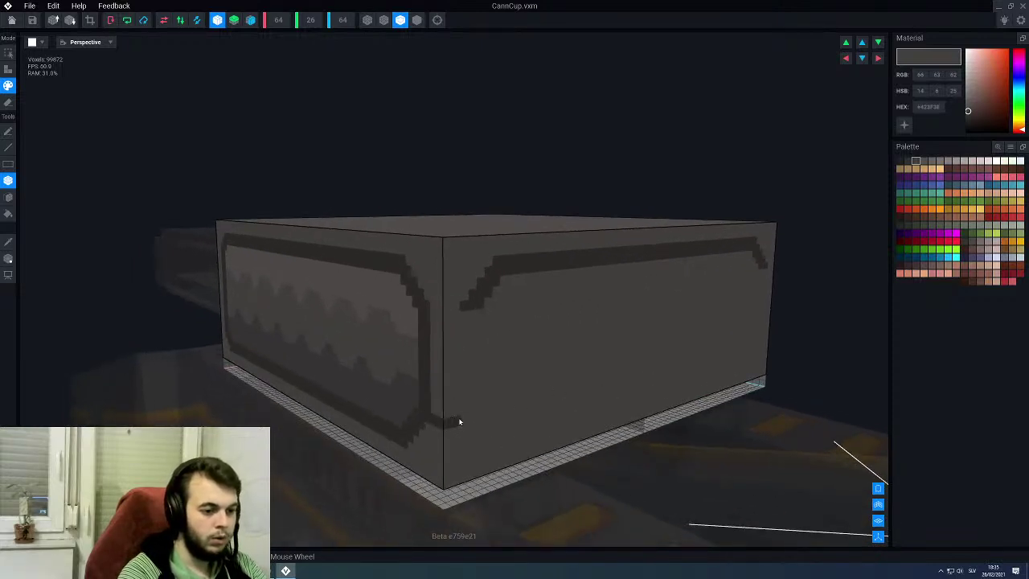
{"action": "left_click_drag", "start_coordinate": [479, 418], "coordinate": [465, 361]}
{"action": "left_click_drag", "start_coordinate": [464, 322], "coordinate": [465, 321]}
{"action": "middle_click_drag", "start_coordinate": [480, 374], "coordinate": [447, 313]}
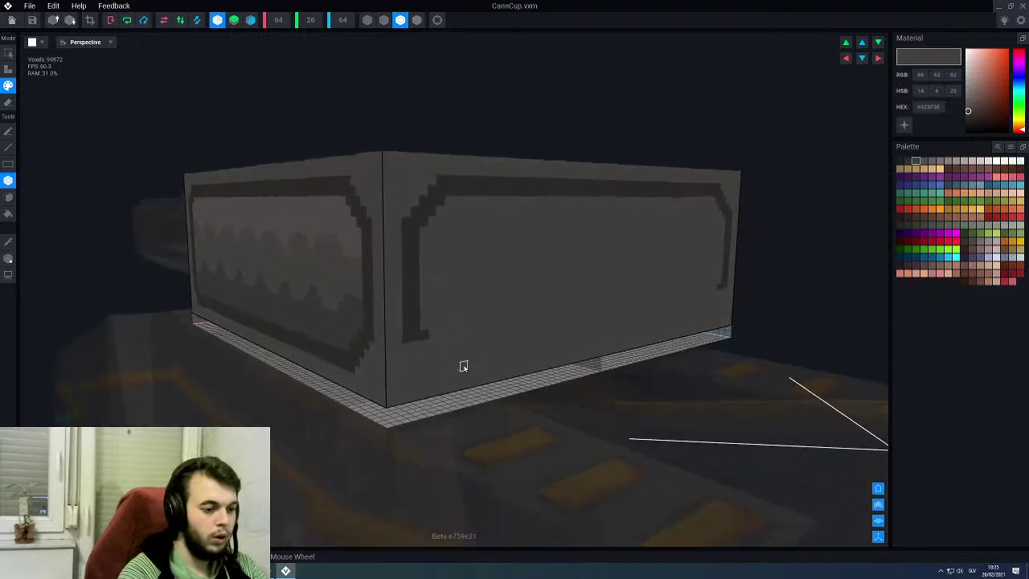
Step: Close the frame with mirrored stepped lower corners and a thick dark band along its lower edge
{"action": "right_click_drag", "start_coordinate": [471, 362], "coordinate": [427, 350]}
{"action": "mouse_move", "coordinate": [408, 344]}
{"action": "left_mouse_down"}
{"action": "mouse_move", "coordinate": [430, 342]}
{"action": "mouse_move", "coordinate": [437, 369]}
{"action": "mouse_move", "coordinate": [464, 383]}
{"action": "mouse_move", "coordinate": [679, 351]}
{"action": "mouse_move", "coordinate": [437, 360]}
{"action": "mouse_move", "coordinate": [466, 358]}
{"action": "left_mouse_up"}
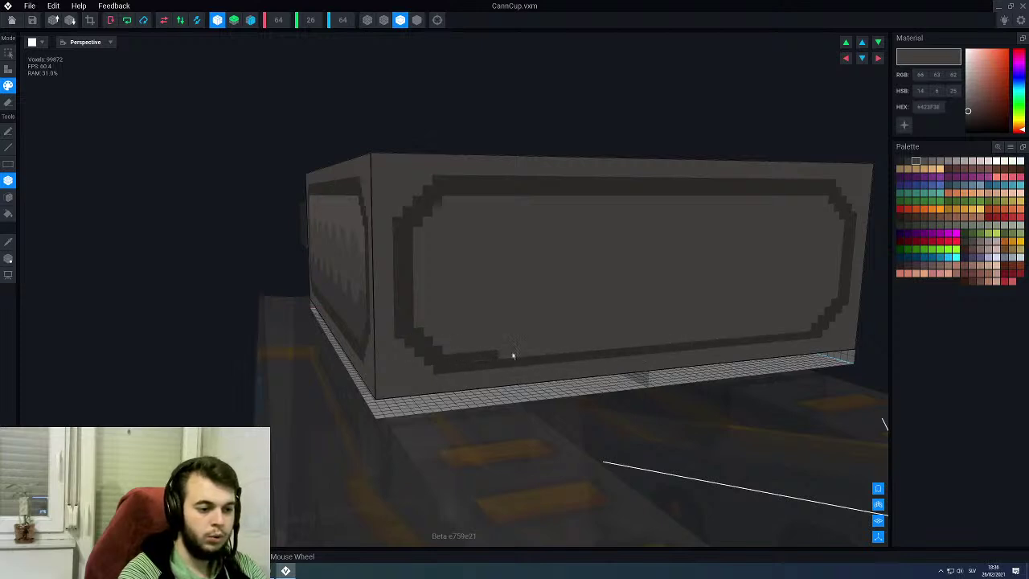
{"action": "scroll", "coordinate": [493, 339], "scroll_direction": "down", "scroll_amount": 3}
{"action": "right_click_drag", "start_coordinate": [494, 340], "coordinate": [498, 344]}
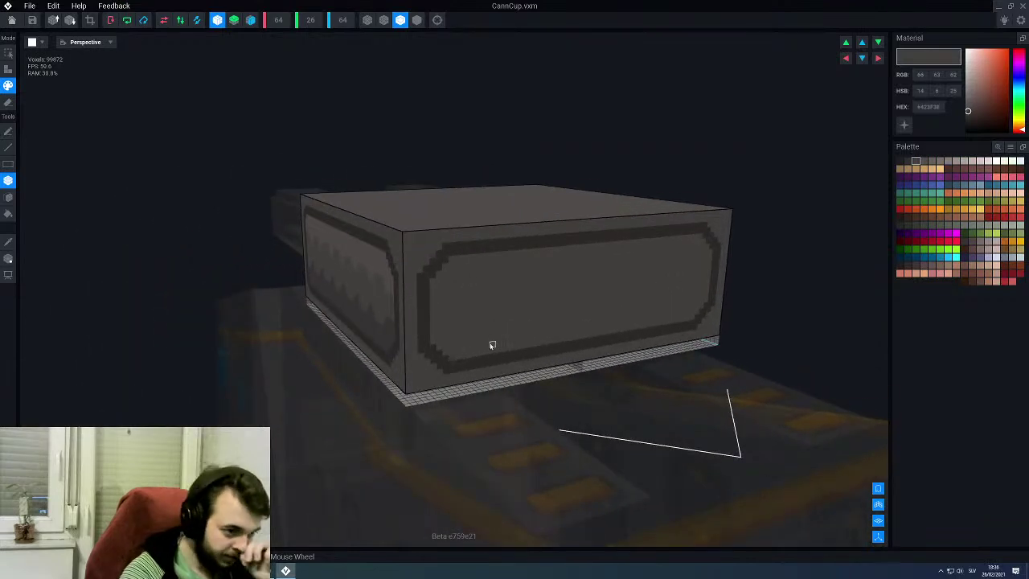
Step: Sample the light grey #746E6B from the finished panel and fill the upper area inside the new frame with it
{"action": "scroll", "coordinate": [484, 348], "scroll_direction": "up", "scroll_amount": 2}
{"action": "right_click_drag", "start_coordinate": [345, 278], "coordinate": [342, 259]}
{"action": "scroll", "coordinate": [341, 259], "scroll_direction": "up", "scroll_amount": 2}
{"action": "left_click", "coordinate": [342, 260], "text": "alt"}
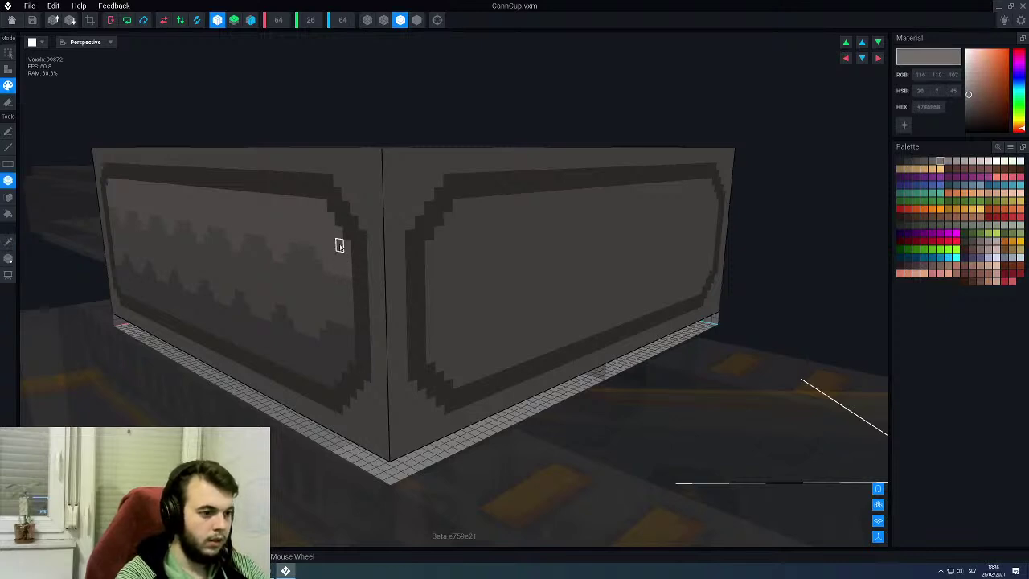
{"action": "left_click_drag", "start_coordinate": [427, 246], "coordinate": [714, 206]}
{"action": "key", "text": "f"}
{"action": "left_click", "coordinate": [517, 216]}
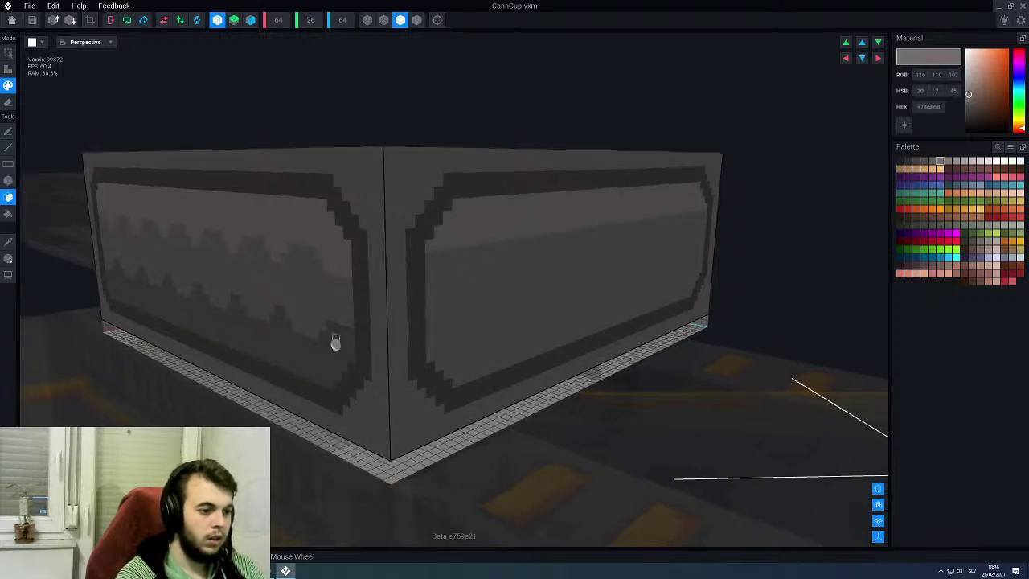
Step: Extend both ends of the new panel's light upper band downward with stepped voxels
{"action": "scroll", "coordinate": [336, 340], "scroll_direction": "up", "scroll_amount": 3}
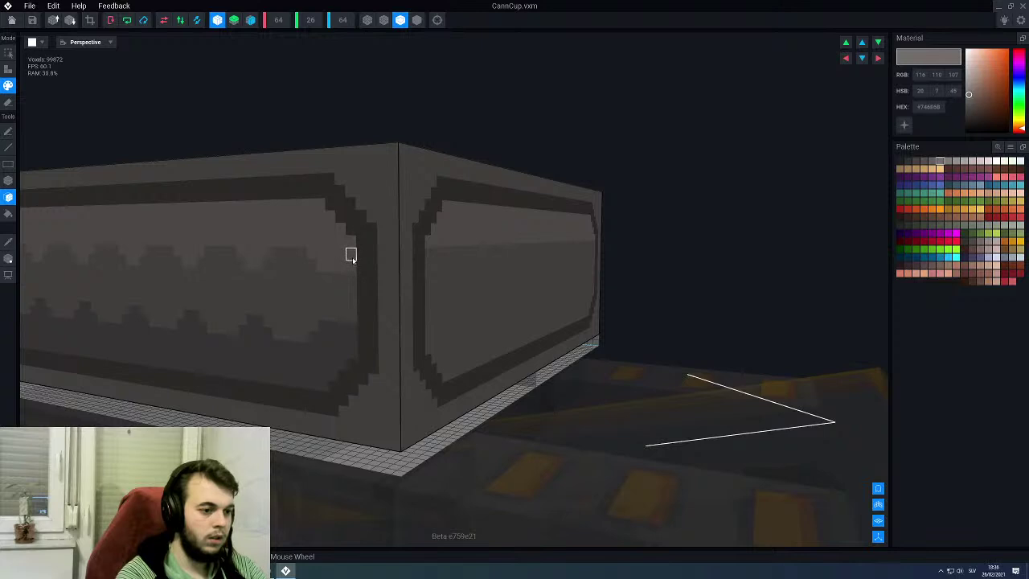
{"action": "right_click_drag", "start_coordinate": [531, 281], "coordinate": [443, 267]}
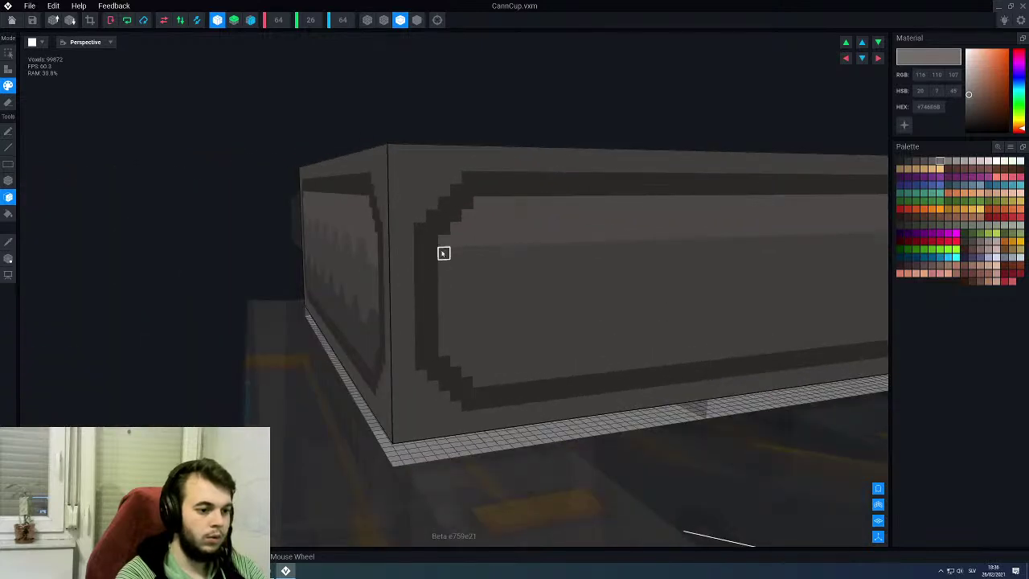
{"action": "key", "text": "b"}
{"action": "left_click_drag", "start_coordinate": [441, 254], "coordinate": [459, 265]}
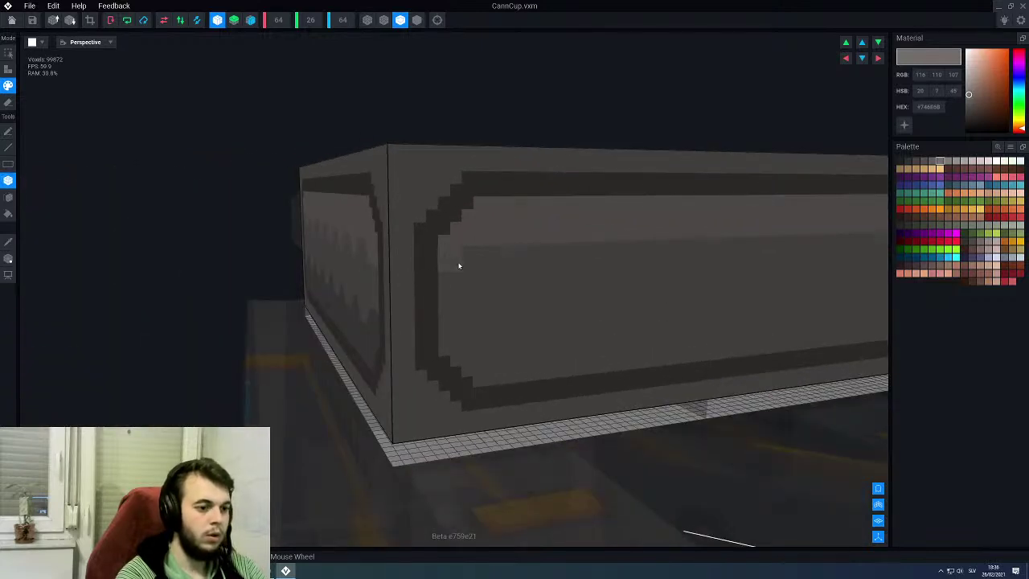
Step: Sample the dark grey #534F4E and paint the new panel's lower band with raised stepped ends
{"action": "mouse_move", "coordinate": [489, 299]}
{"action": "right_mouse_down"}
{"action": "mouse_move", "coordinate": [484, 307]}
{"action": "mouse_move", "coordinate": [390, 306]}
{"action": "mouse_move", "coordinate": [386, 322]}
{"action": "right_mouse_up"}
{"action": "right_click_drag", "start_coordinate": [257, 343], "coordinate": [250, 342]}
{"action": "key", "text": "i"}
{"action": "left_click", "coordinate": [250, 341], "text": "alt"}
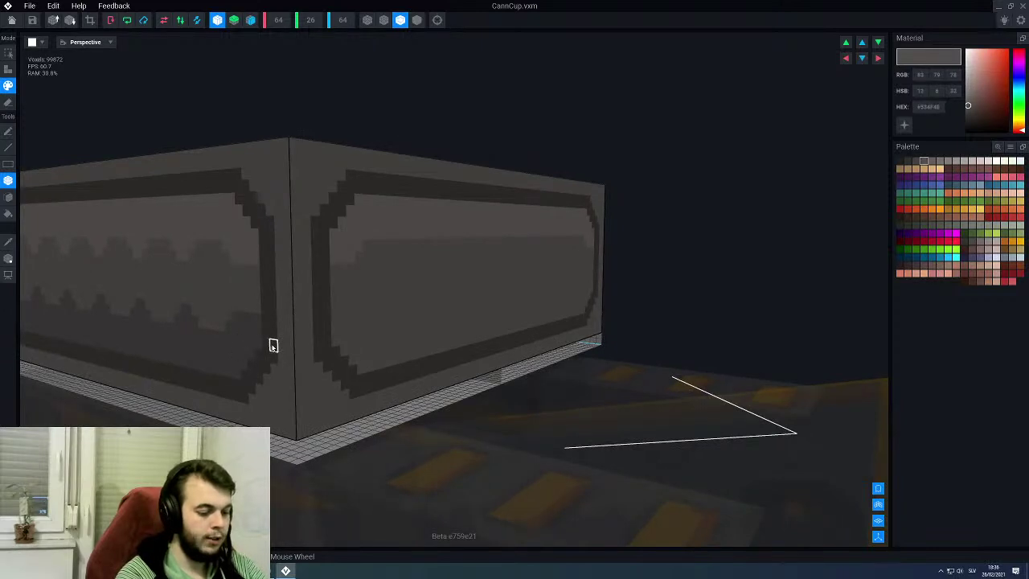
{"action": "scroll", "coordinate": [317, 343], "scroll_direction": "up", "scroll_amount": 4}
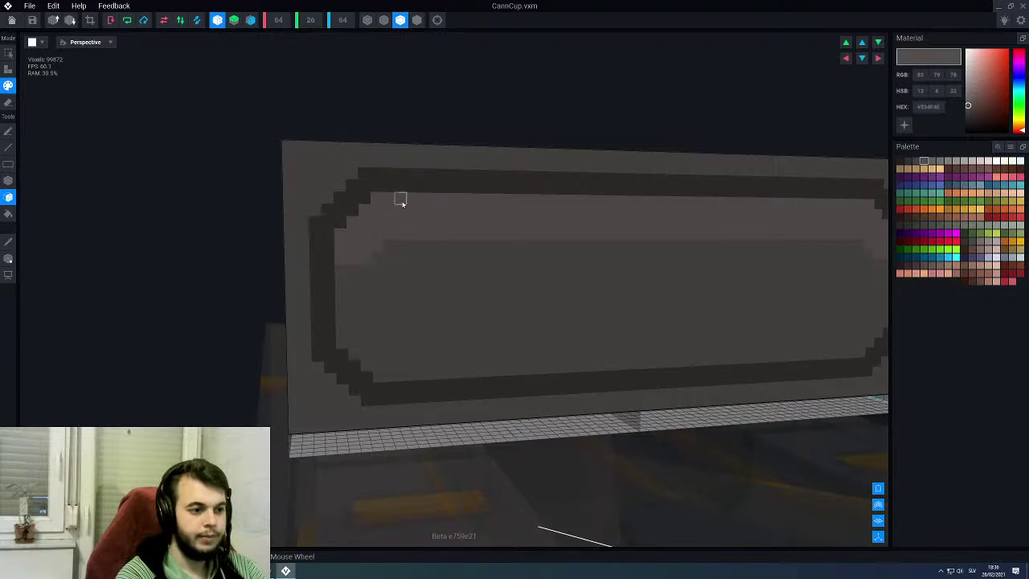
{"action": "left_click", "coordinate": [421, 355]}
{"action": "key", "text": "ctrl+z"}
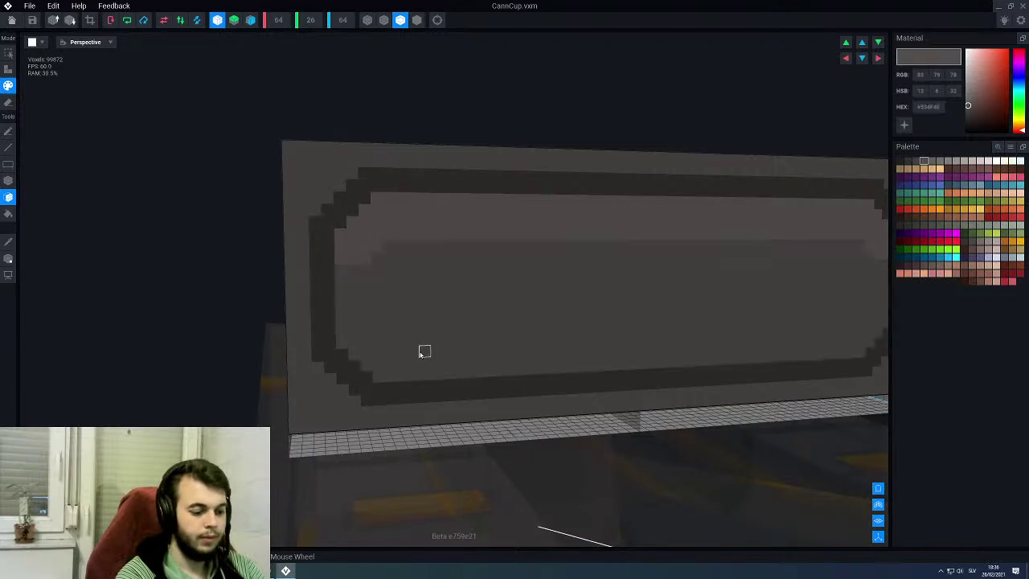
{"action": "key", "text": "b"}
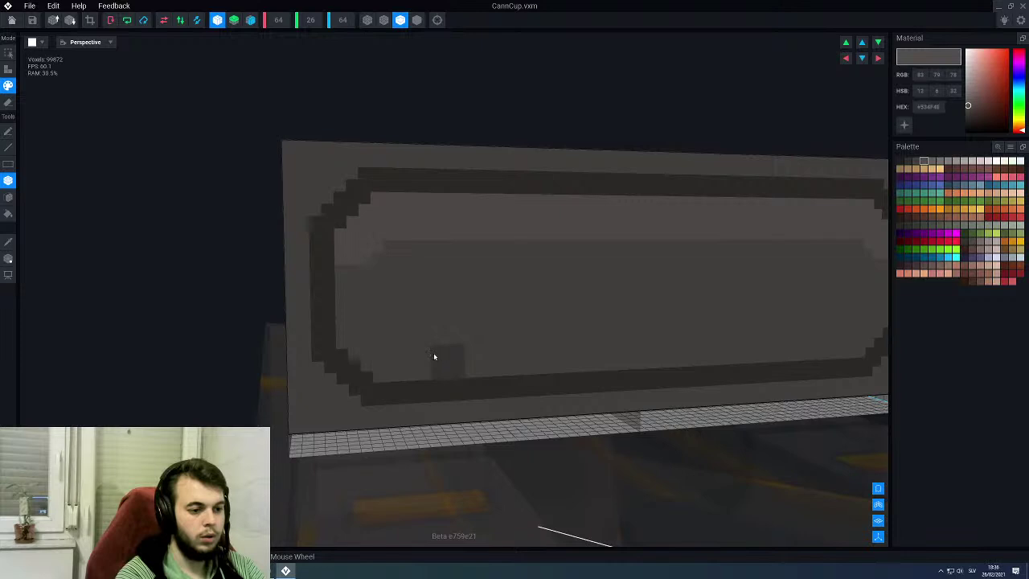
{"action": "left_click_drag", "start_coordinate": [422, 347], "coordinate": [341, 348]}
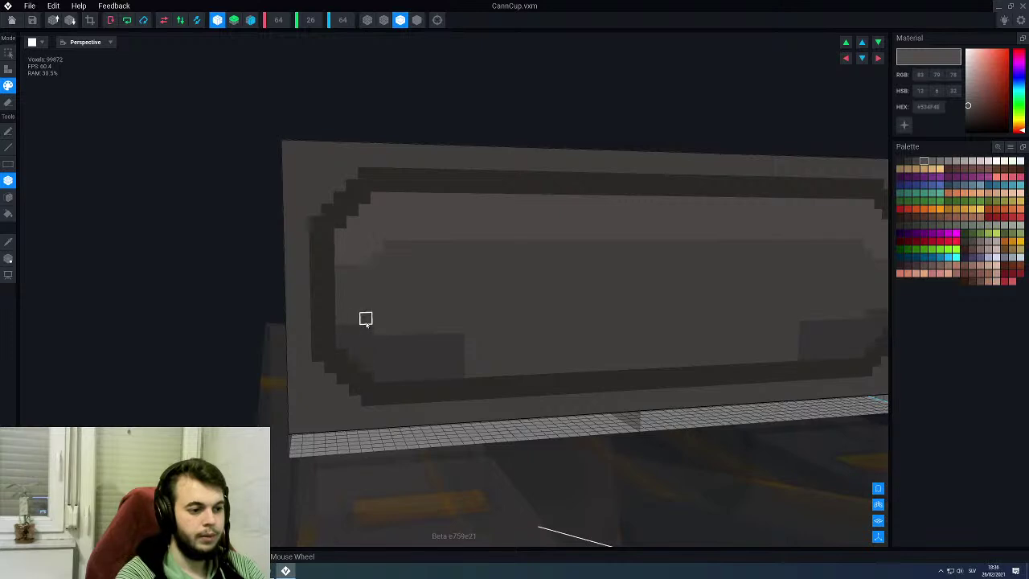
{"action": "left_click_drag", "start_coordinate": [458, 343], "coordinate": [796, 358]}
{"action": "scroll", "coordinate": [545, 352], "scroll_direction": "down", "scroll_amount": 3}
{"action": "right_click_drag", "start_coordinate": [491, 349], "coordinate": [490, 349]}
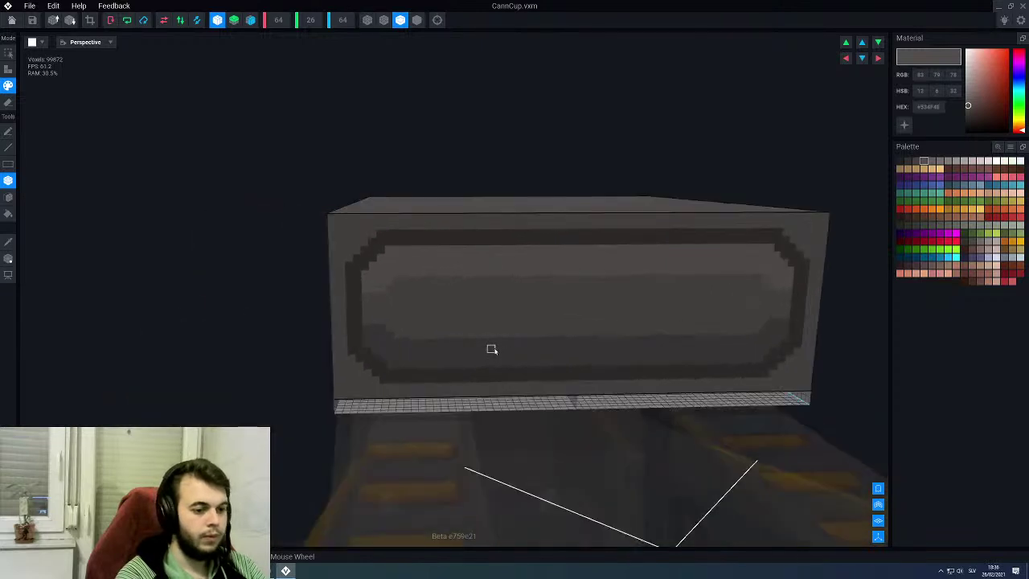
Step: Paint a stepped bump in the middle of the new panel's dark lower band
{"action": "middle_click_drag", "start_coordinate": [530, 344], "coordinate": [510, 347]}
{"action": "scroll", "coordinate": [474, 347], "scroll_direction": "up", "scroll_amount": 2}
{"action": "mouse_move", "coordinate": [448, 365]}
{"action": "right_mouse_down"}
{"action": "mouse_move", "coordinate": [451, 347]}
{"action": "mouse_move", "coordinate": [440, 348]}
{"action": "right_mouse_up"}
{"action": "left_click_drag", "start_coordinate": [440, 338], "coordinate": [439, 348]}
{"action": "right_click_drag", "start_coordinate": [411, 367], "coordinate": [455, 375]}
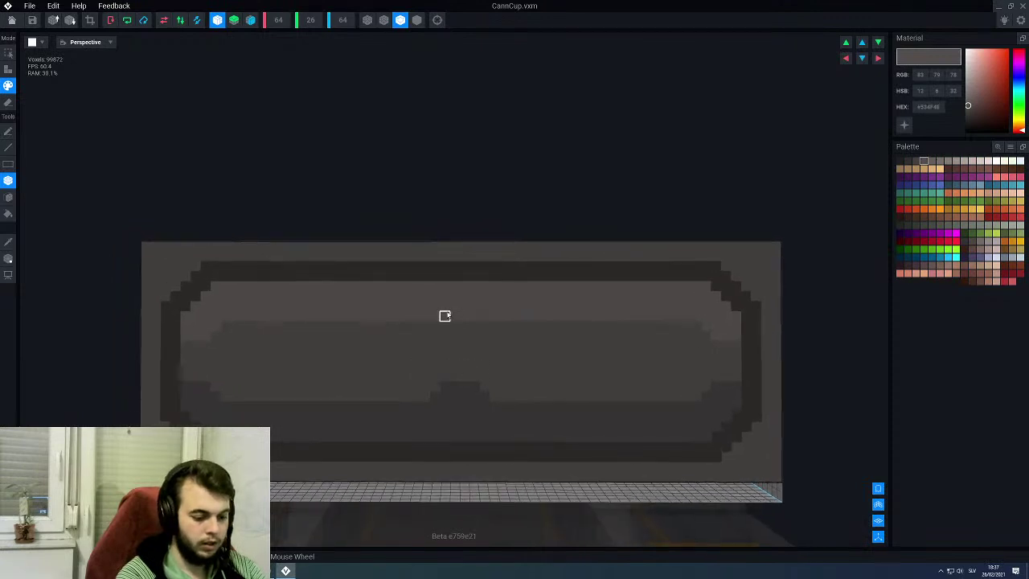
Step: Sample the light grey #746E6B and paint a row of mirrored stepped notches along the upper band's lower edge
{"action": "left_click", "coordinate": [445, 315], "text": "alt"}
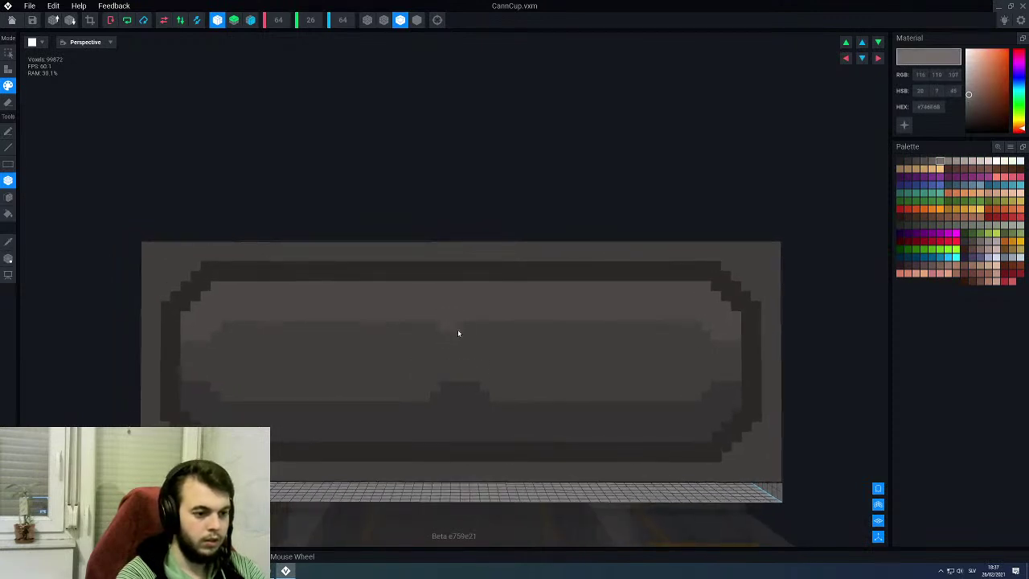
{"action": "right_click_drag", "start_coordinate": [415, 356], "coordinate": [347, 394]}
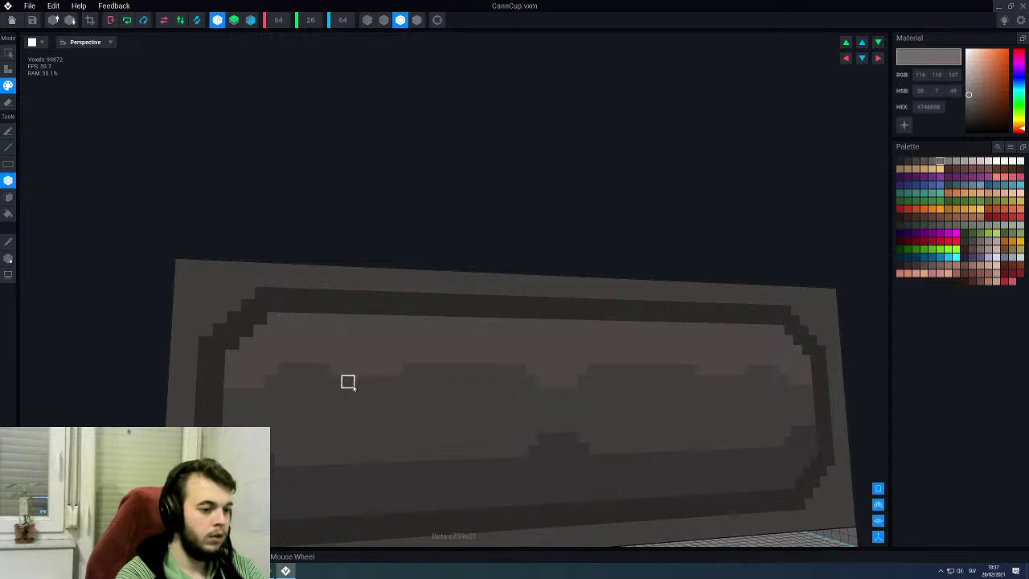
{"action": "middle_click_drag", "start_coordinate": [395, 393], "coordinate": [404, 395]}
{"action": "right_click_drag", "start_coordinate": [405, 395], "coordinate": [420, 363]}
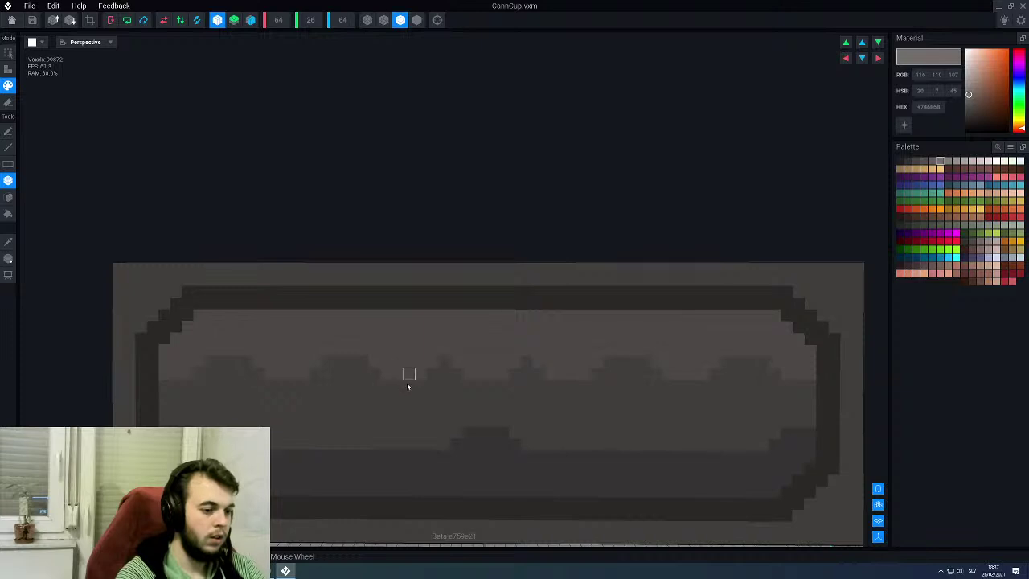
Step: Sample the middle grey and paint over the light gap between the two narrow centre peaks, merging them into one wide bump
{"action": "scroll", "coordinate": [362, 411], "scroll_direction": "down", "scroll_amount": 4}
{"action": "right_click_drag", "start_coordinate": [363, 410], "coordinate": [361, 411]}
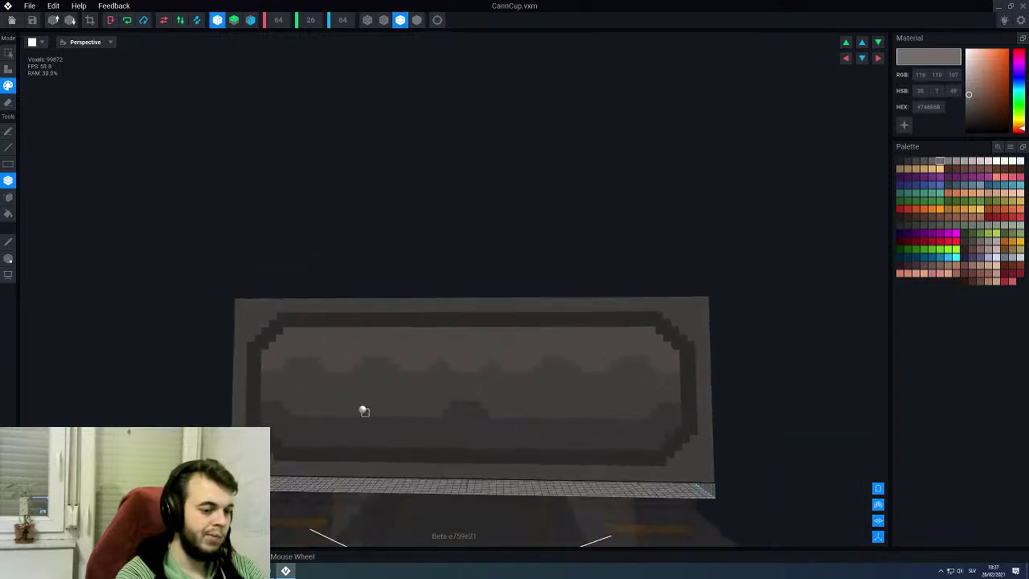
{"action": "scroll", "coordinate": [443, 375], "scroll_direction": "up", "scroll_amount": 3}
{"action": "key", "text": "i"}
{"action": "left_click", "coordinate": [460, 373], "text": "alt"}
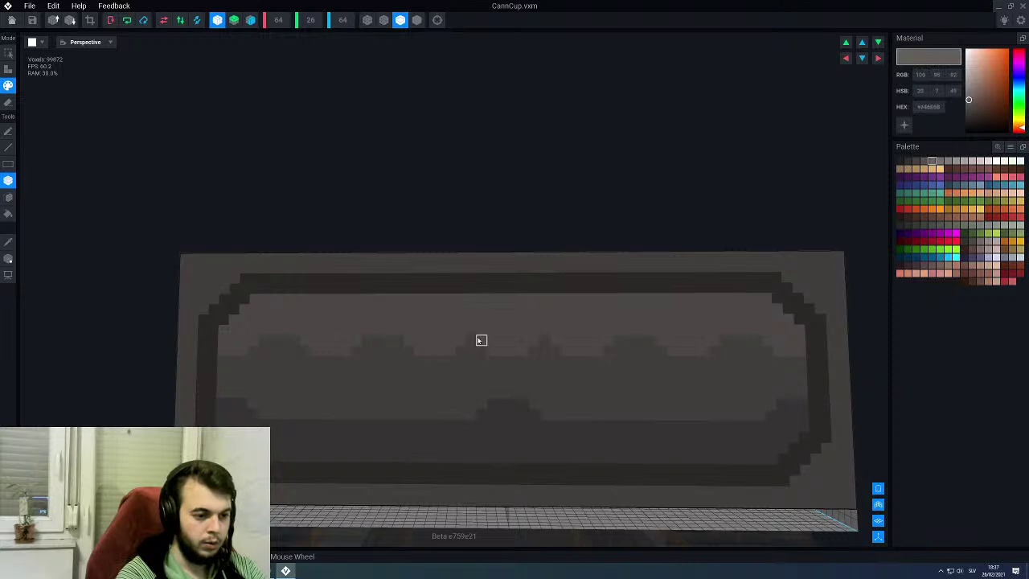
{"action": "scroll", "coordinate": [495, 356], "scroll_direction": "down", "scroll_amount": 3}
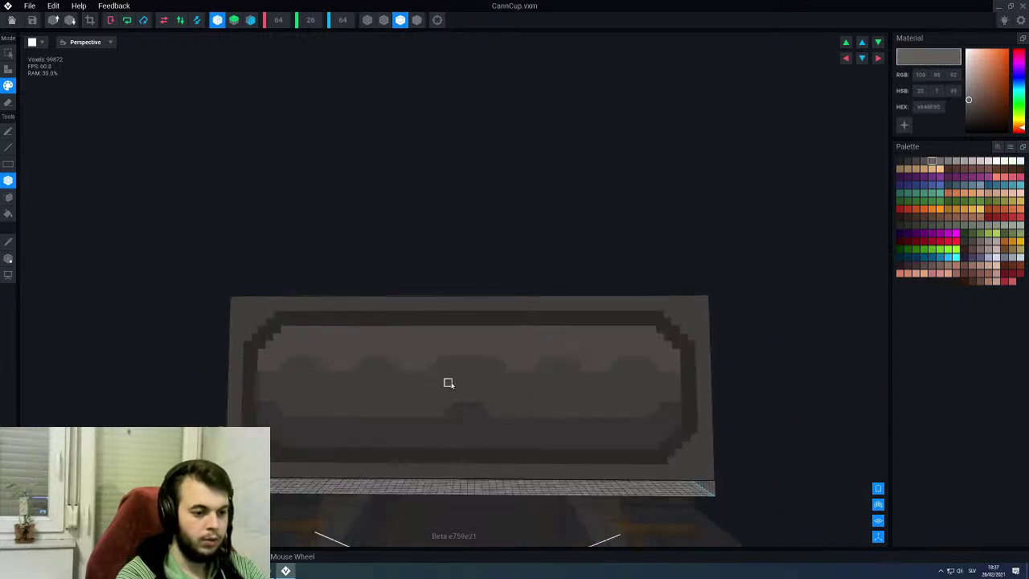
Step: Narrow the centre bump with the sampled light grey and widen its neighbouring bumps with the sampled middle grey
{"action": "scroll", "coordinate": [386, 392], "scroll_direction": "up", "scroll_amount": 3}
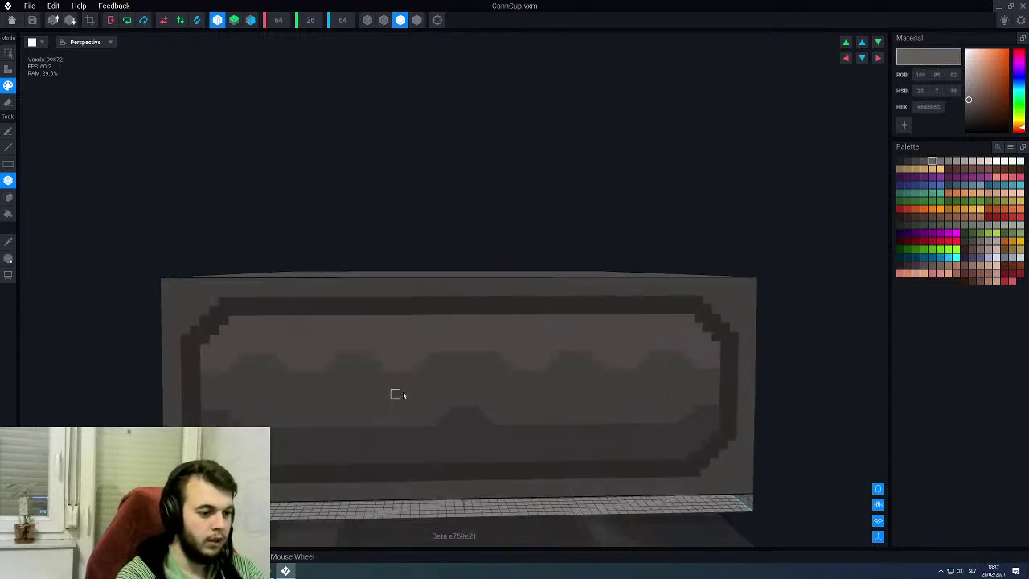
{"action": "left_click", "coordinate": [393, 361], "text": "alt"}
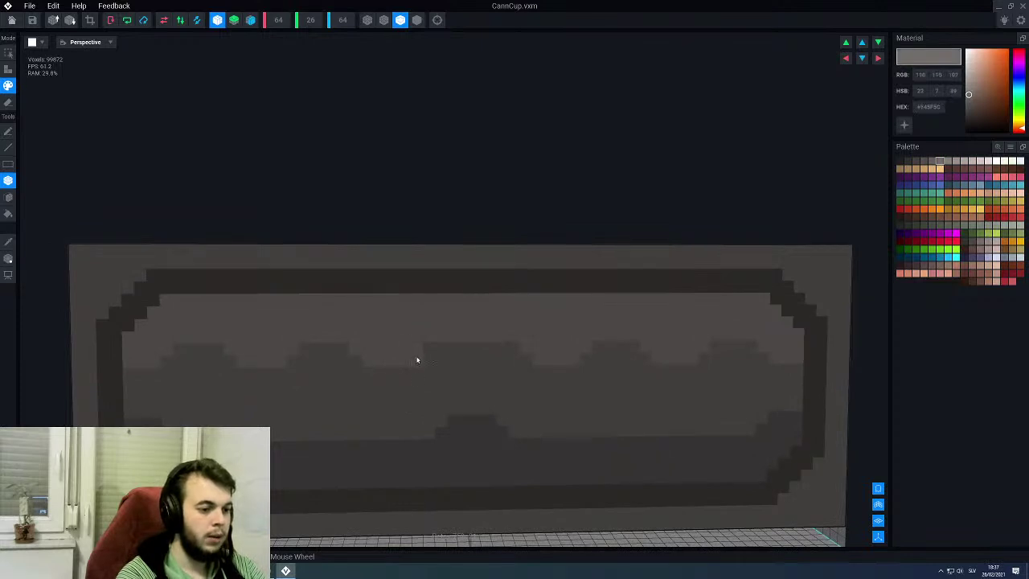
{"action": "left_click", "coordinate": [356, 373], "text": "alt"}
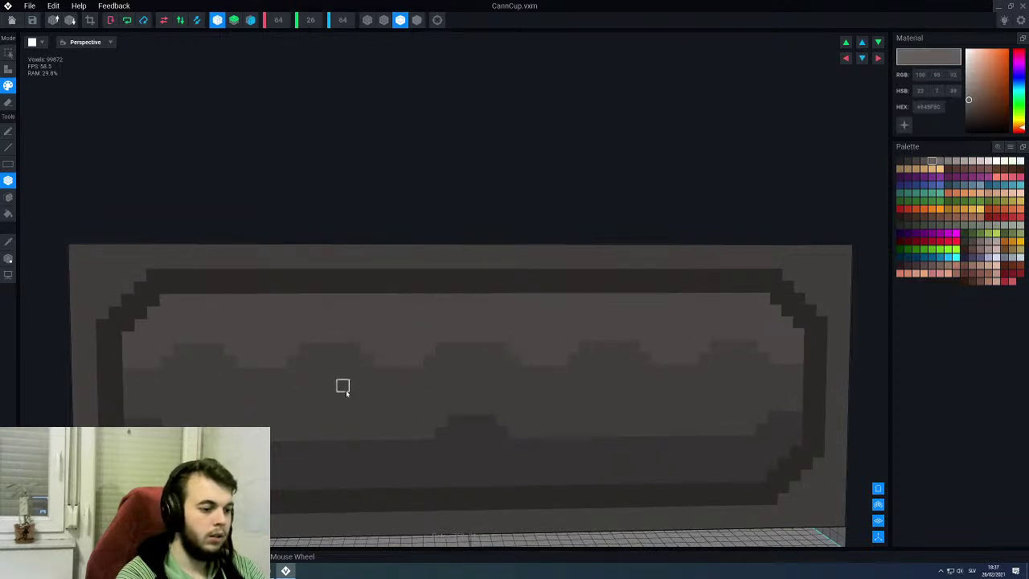
Step: Widen the outermost upper bumps with the middle grey and narrow the bumps beside the centre with the sampled light grey #746E6B
{"action": "scroll", "coordinate": [348, 393], "scroll_direction": "down", "scroll_amount": 3}
{"action": "scroll", "coordinate": [306, 363], "scroll_direction": "up", "scroll_amount": 2}
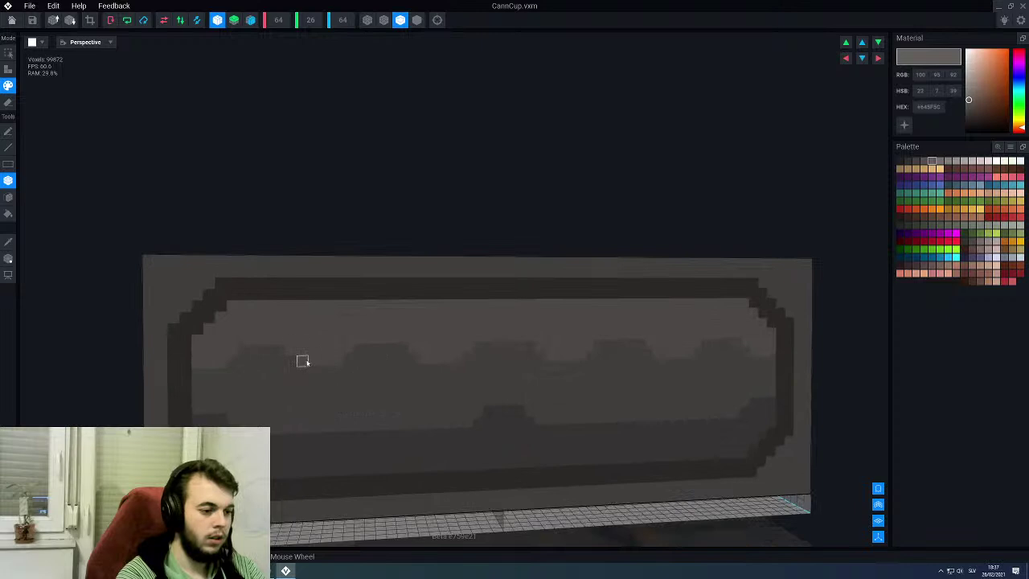
{"action": "left_click", "coordinate": [318, 360], "text": "alt"}
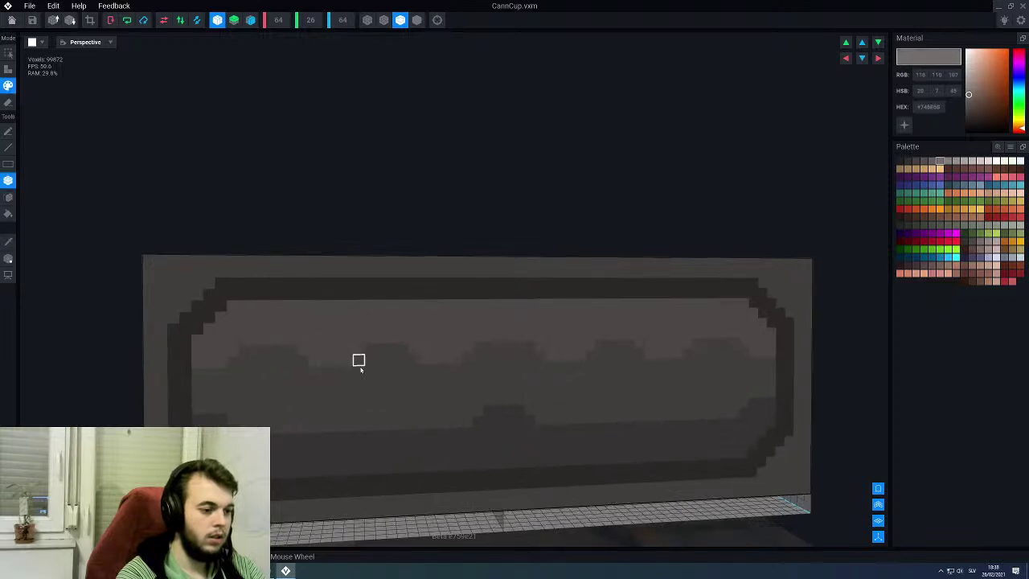
{"action": "scroll", "coordinate": [408, 391], "scroll_direction": "down", "scroll_amount": 2}
{"action": "right_click_drag", "start_coordinate": [420, 399], "coordinate": [419, 398]}
{"action": "scroll", "coordinate": [416, 398], "scroll_direction": "up", "scroll_amount": 2}
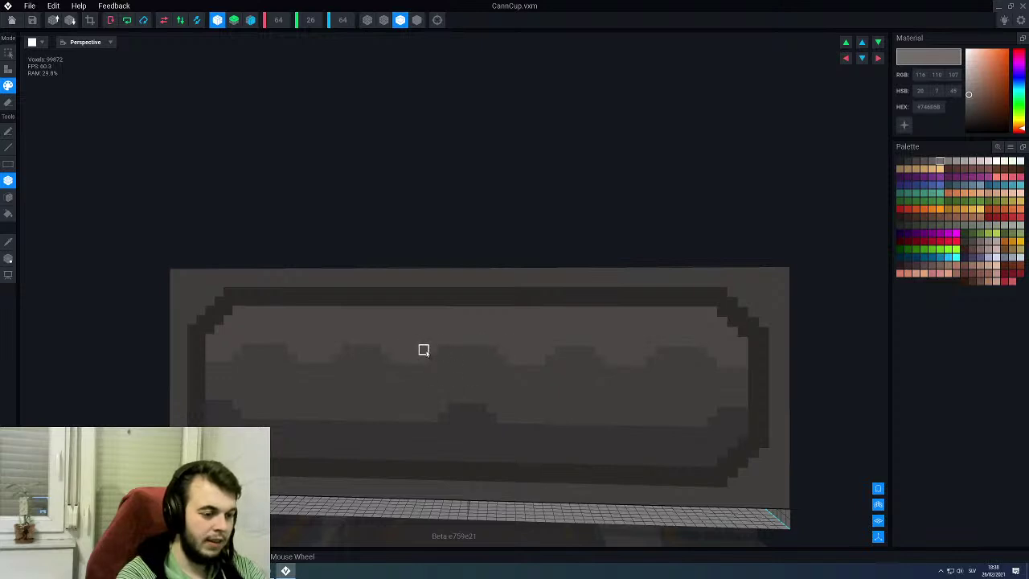
Step: Paint over the stepped centre bump of the dark lower band with the sampled middle grey
{"action": "scroll", "coordinate": [424, 350], "scroll_direction": "up", "scroll_amount": 2}
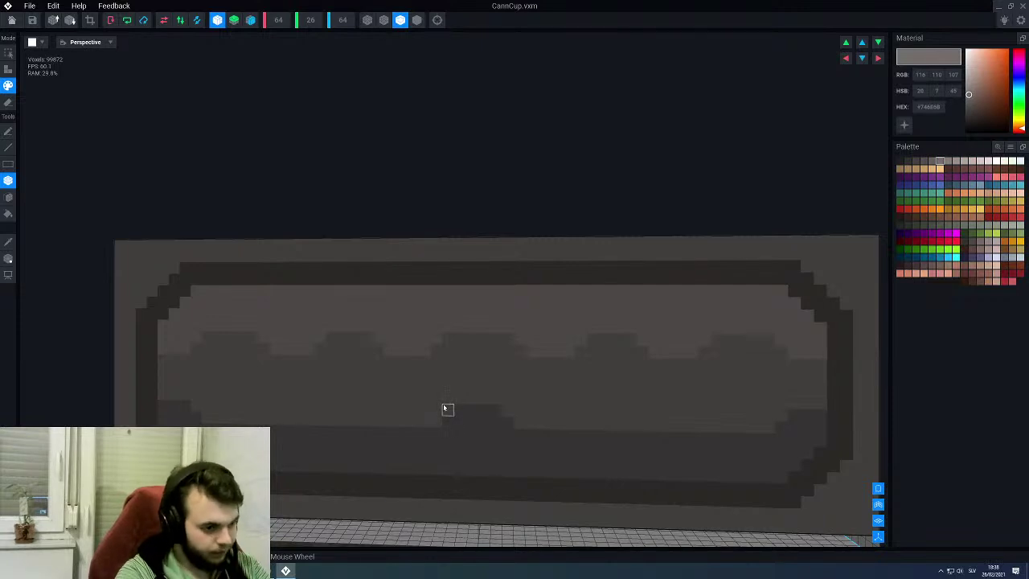
{"action": "left_click", "coordinate": [444, 409], "text": "alt"}
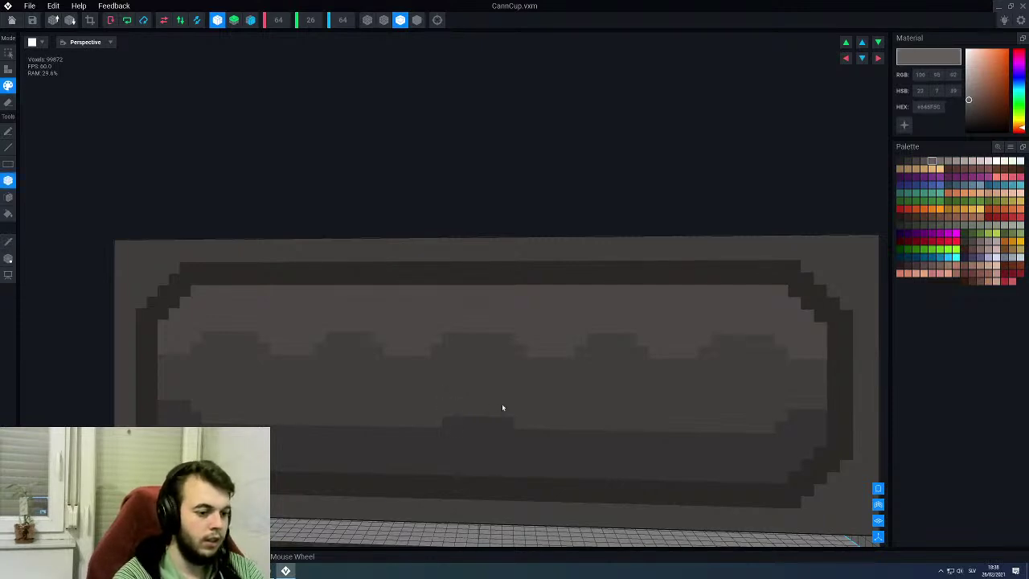
{"action": "left_click", "coordinate": [447, 434], "text": "alt"}
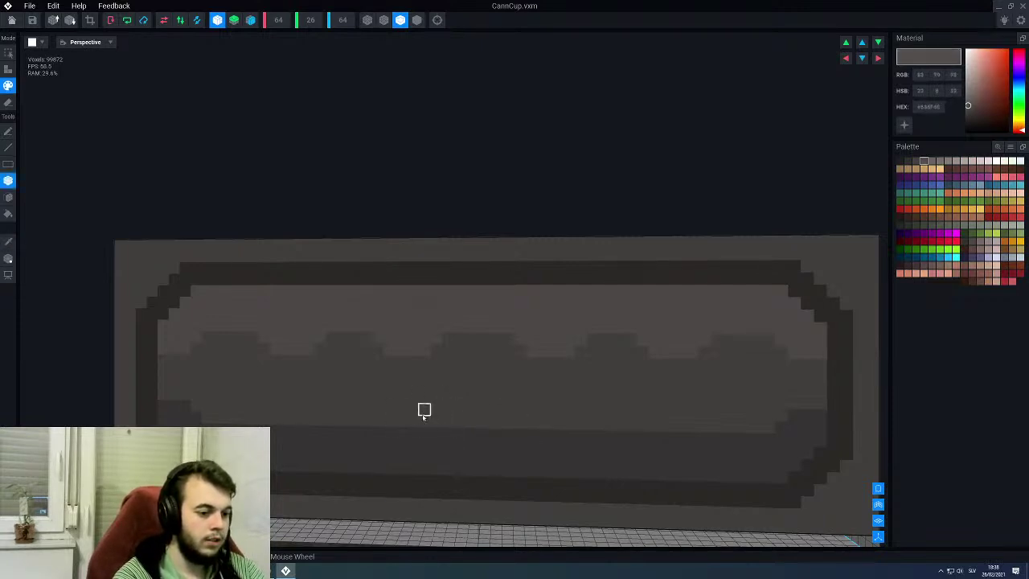
Step: Sample the dark grey #534F4E and paint a row of stepped bumps along the lower band's upper edge, offset from the bumps above
{"action": "left_click", "coordinate": [436, 423], "text": "alt"}
{"action": "left_click_drag", "start_coordinate": [383, 421], "coordinate": [424, 409]}
{"action": "scroll", "coordinate": [402, 421], "scroll_direction": "down", "scroll_amount": 2}
{"action": "right_click_drag", "start_coordinate": [404, 416], "coordinate": [444, 429]}
{"action": "scroll", "coordinate": [445, 430], "scroll_direction": "up", "scroll_amount": 2}
{"action": "left_click_drag", "start_coordinate": [443, 423], "coordinate": [381, 423]}
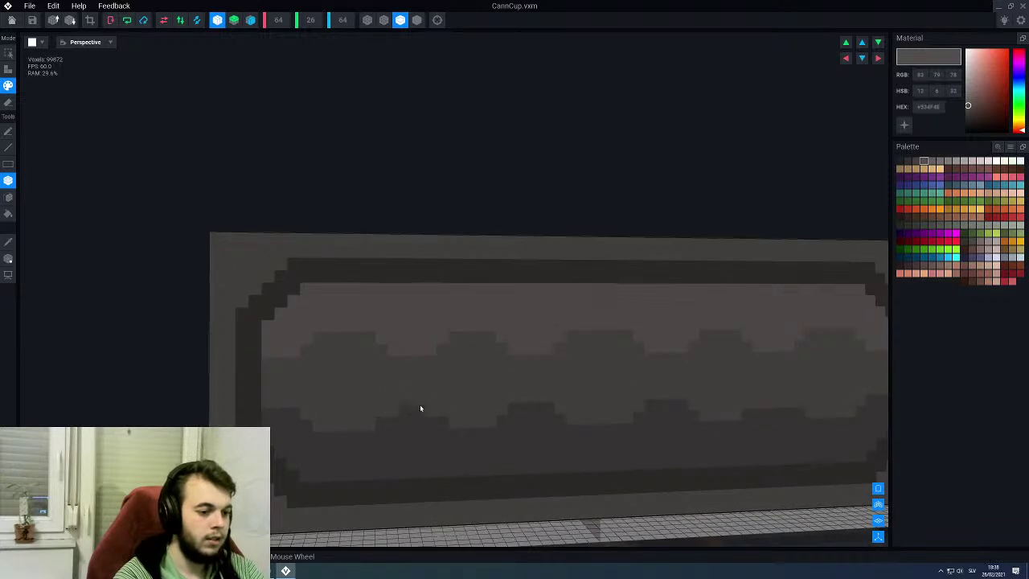
{"action": "scroll", "coordinate": [434, 397], "scroll_direction": "down", "scroll_amount": 5}
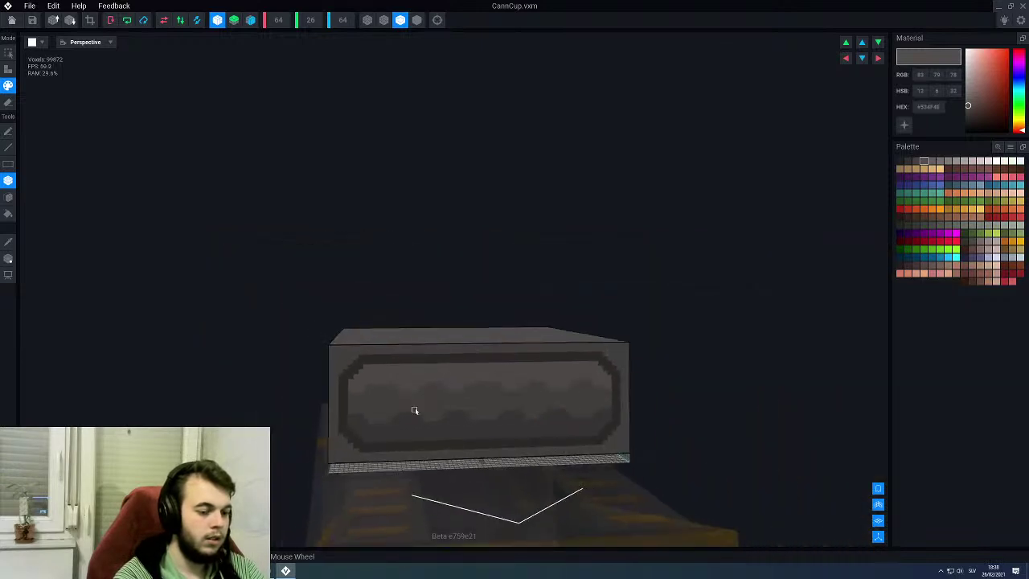
Step: Draw lighter grey #847D7A highlight lines along the light band's top edge and above the bumps of the five-bump panel
{"action": "right_click_drag", "start_coordinate": [412, 399], "coordinate": [413, 399]}
{"action": "scroll", "coordinate": [468, 386], "scroll_direction": "up", "scroll_amount": 2}
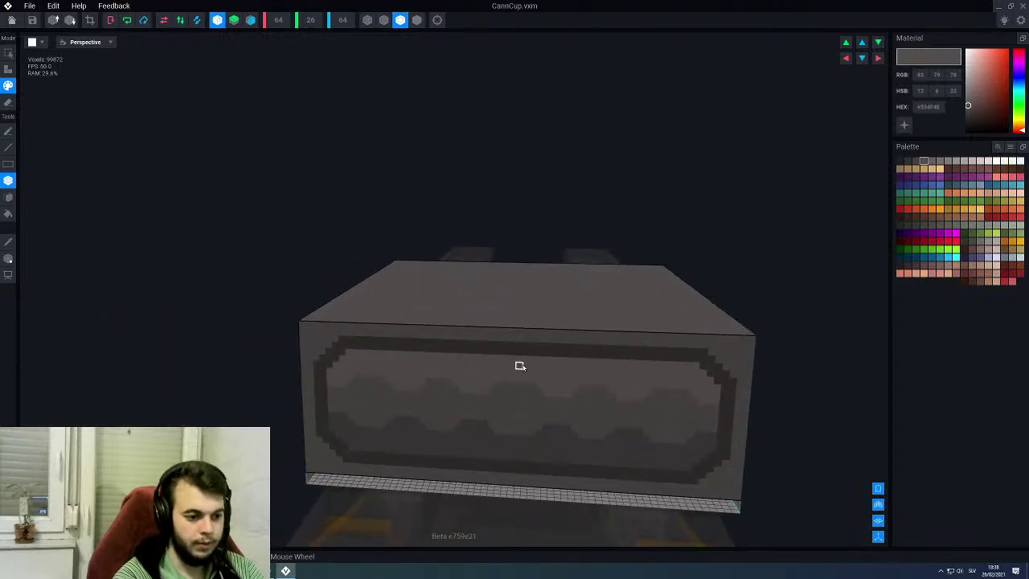
{"action": "left_click", "coordinate": [520, 366], "text": "alt"}
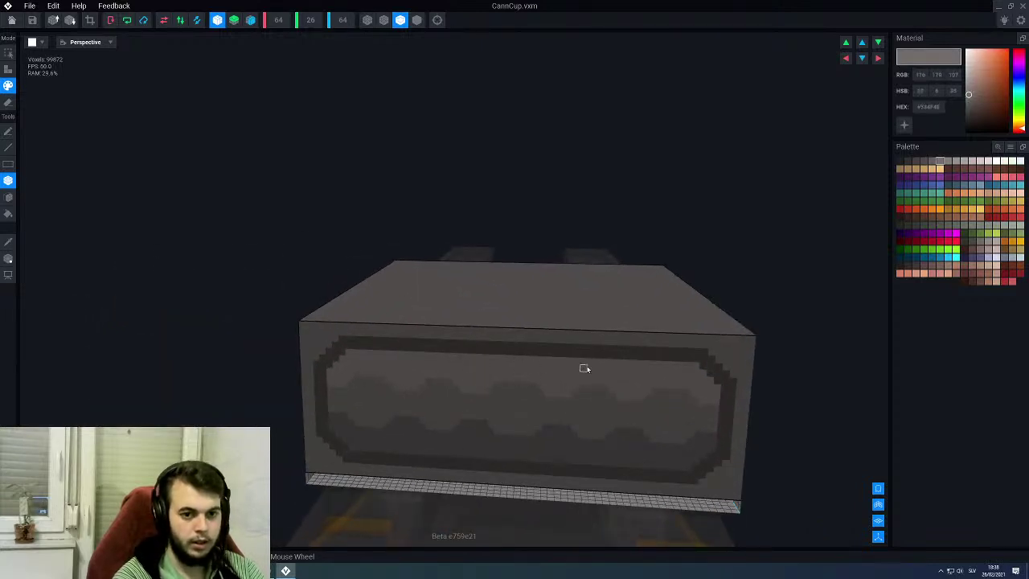
{"action": "left_click", "coordinate": [949, 161]}
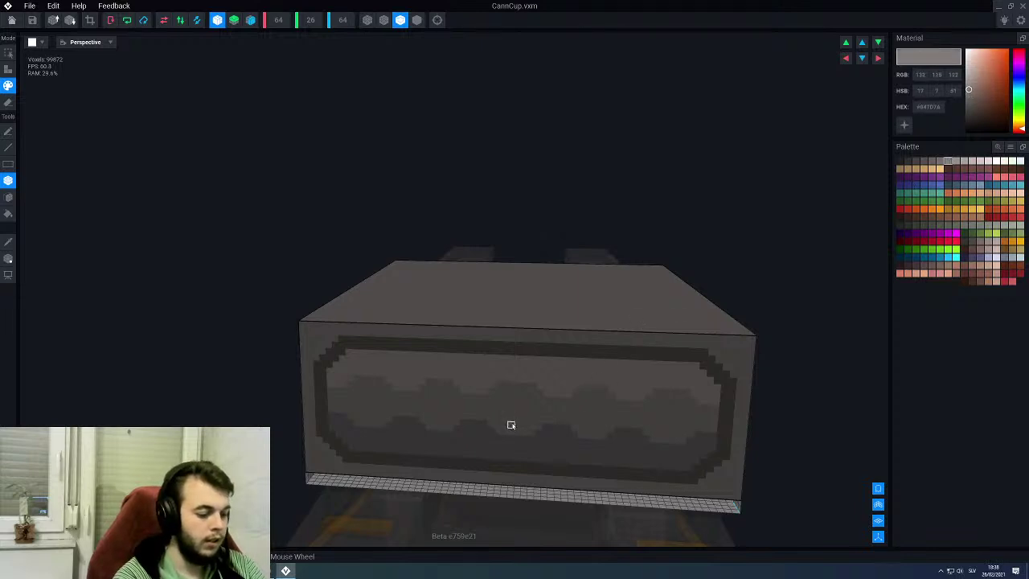
{"action": "key", "text": "l"}
{"action": "scroll", "coordinate": [397, 379], "scroll_direction": "up", "scroll_amount": 3}
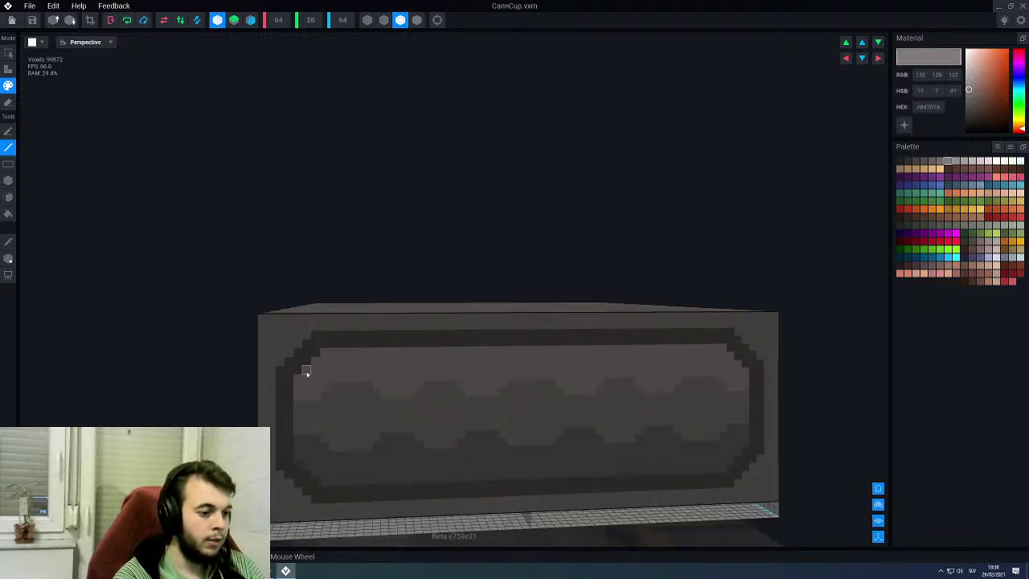
{"action": "left_click_drag", "start_coordinate": [473, 355], "coordinate": [724, 350]}
{"action": "right_click_drag", "start_coordinate": [461, 391], "coordinate": [402, 392]}
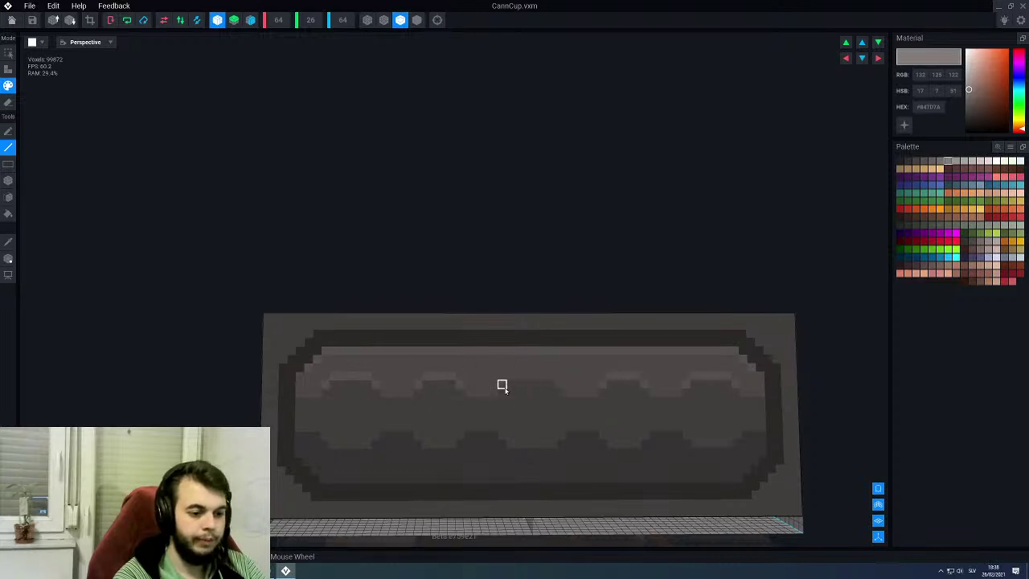
{"action": "left_click_drag", "start_coordinate": [513, 377], "coordinate": [538, 376]}
Step: Draw the same #847D7A highlights along the top edge and notched lower edge of the adjacent side panel's light band
{"action": "mouse_move", "coordinate": [513, 403]}
{"action": "middle_mouse_down"}
{"action": "mouse_move", "coordinate": [583, 384]}
{"action": "mouse_move", "coordinate": [429, 409]}
{"action": "mouse_move", "coordinate": [521, 378]}
{"action": "middle_mouse_up"}
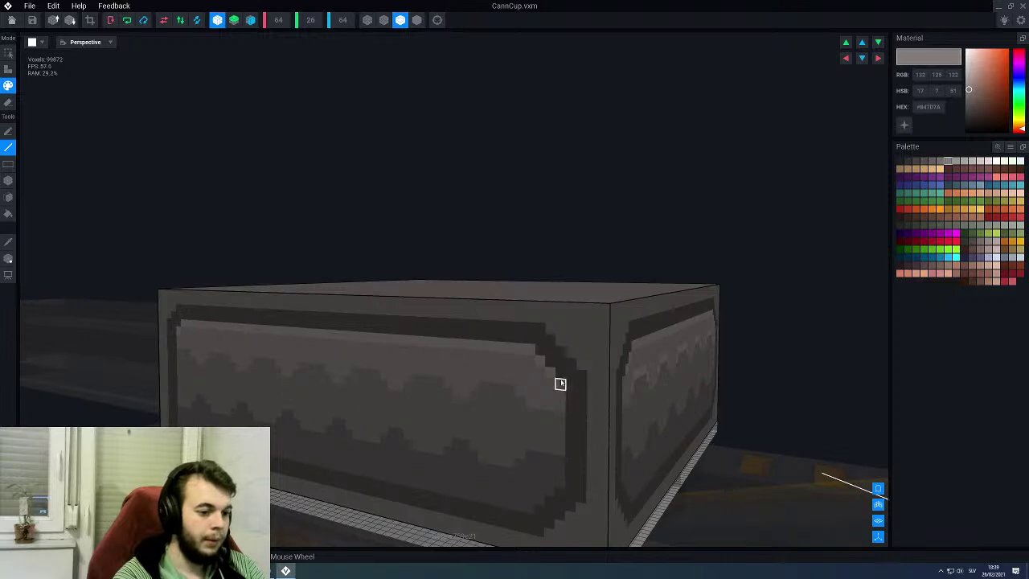
{"action": "right_click_drag", "start_coordinate": [561, 418], "coordinate": [519, 404]}
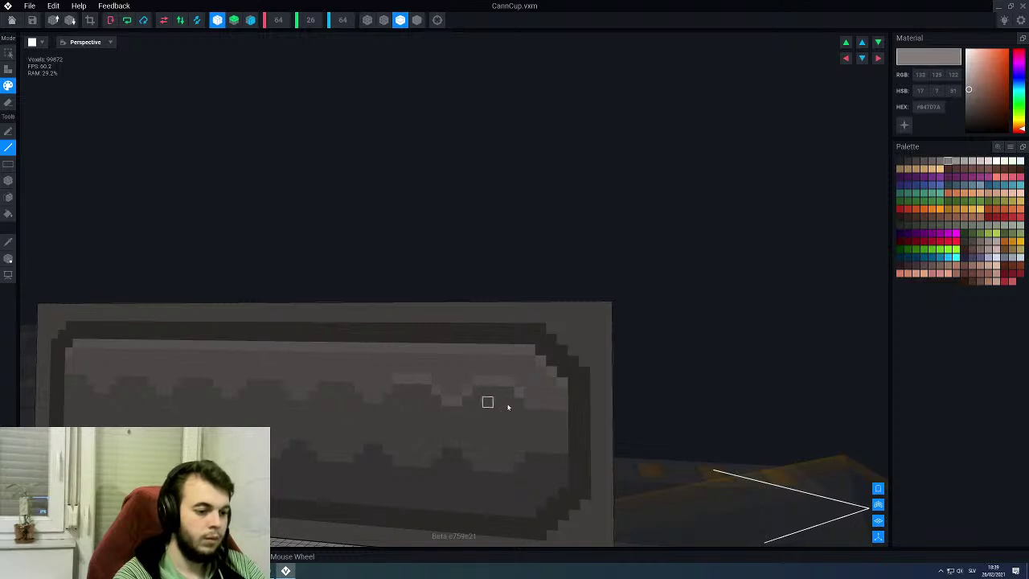
{"action": "scroll", "coordinate": [407, 400], "scroll_direction": "up", "scroll_amount": 2}
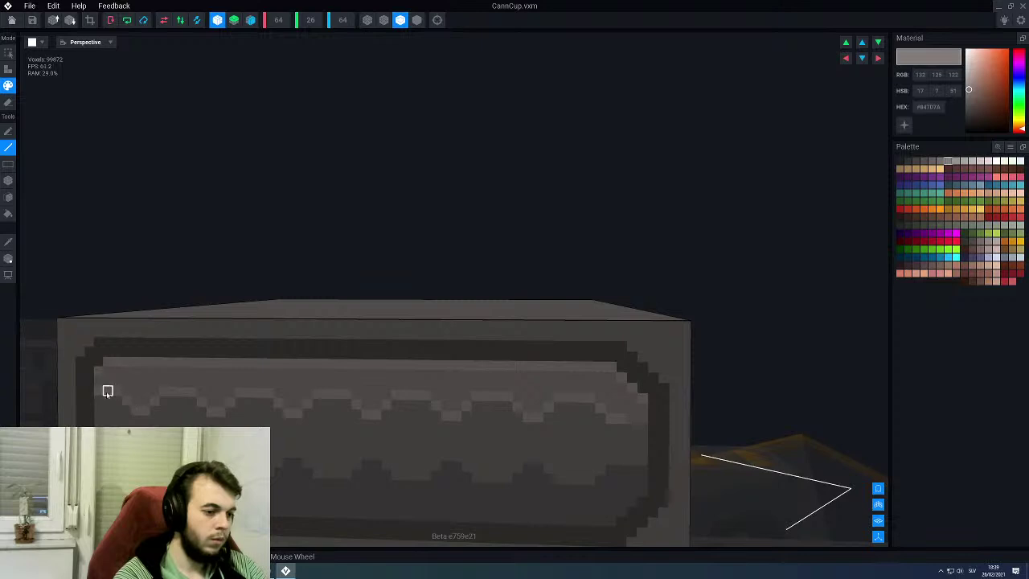
Step: Complete the #847D7A highlight along the notched lower edge of the five-bump panel's light band
{"action": "scroll", "coordinate": [281, 426], "scroll_direction": "down", "scroll_amount": 3}
{"action": "right_click_drag", "start_coordinate": [486, 473], "coordinate": [418, 413]}
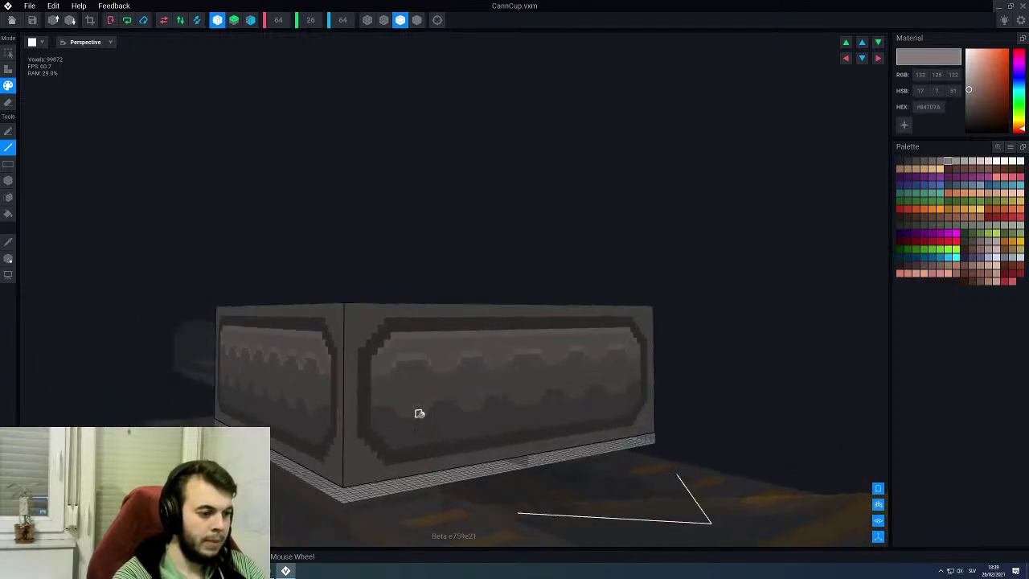
{"action": "scroll", "coordinate": [418, 413], "scroll_direction": "up", "scroll_amount": 4}
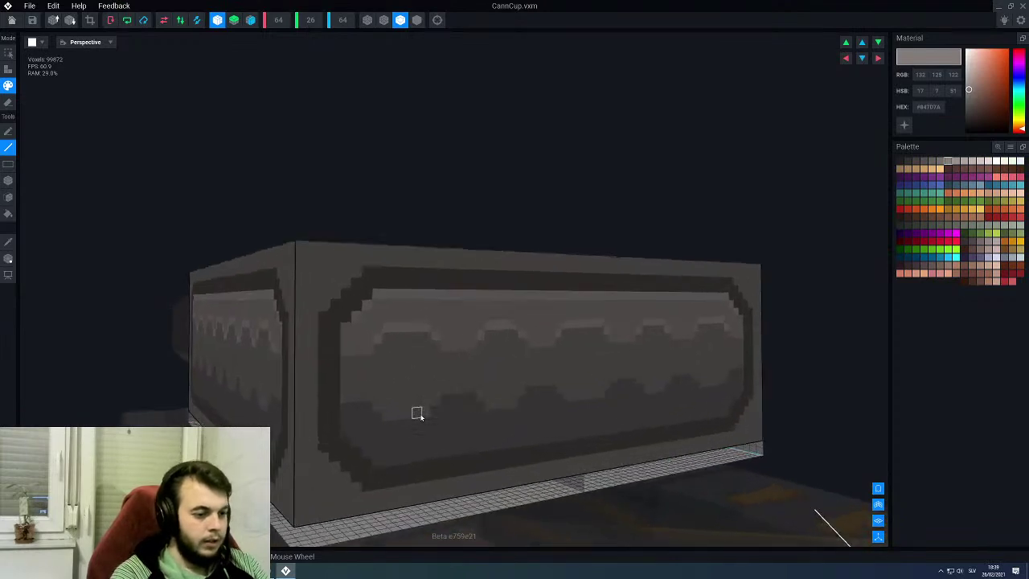
{"action": "right_click_drag", "start_coordinate": [416, 414], "coordinate": [423, 370]}
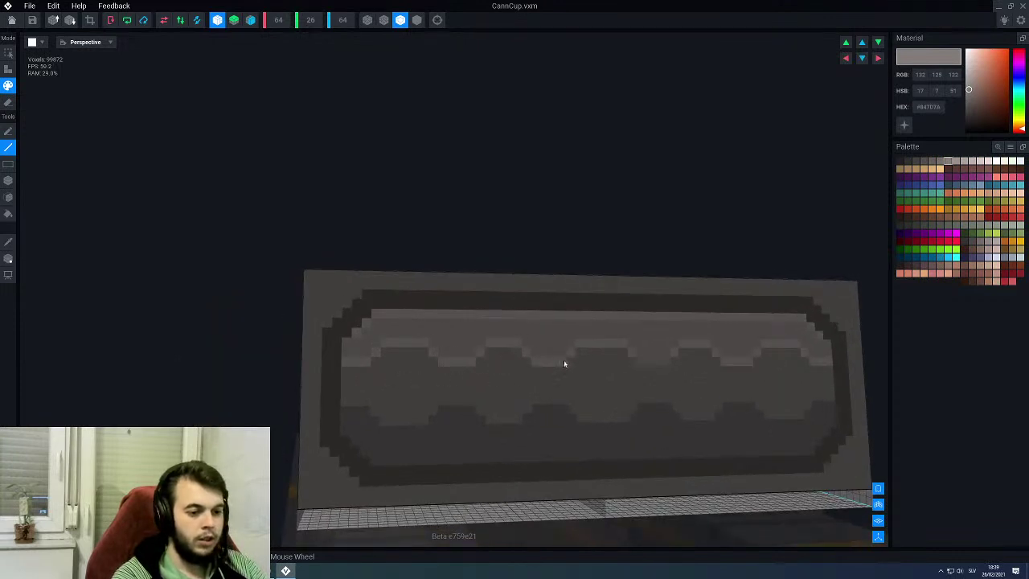
Step: Outline the stepped upper edge of the five-bump panel's dark lower band with the darker grey #423F3E
{"action": "scroll", "coordinate": [502, 427], "scroll_direction": "down", "scroll_amount": 3}
{"action": "middle_click_drag", "start_coordinate": [505, 414], "coordinate": [457, 413]}
{"action": "right_click_drag", "start_coordinate": [458, 413], "coordinate": [432, 423]}
{"action": "scroll", "coordinate": [431, 423], "scroll_direction": "up", "scroll_amount": 2}
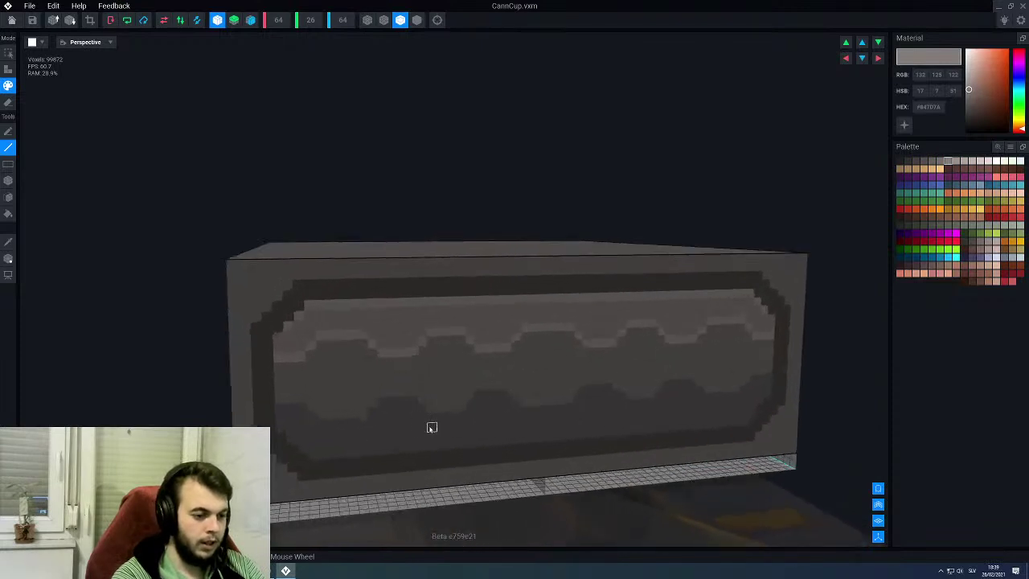
{"action": "left_click", "coordinate": [441, 381], "text": "alt"}
{"action": "left_click", "coordinate": [442, 436], "text": "alt"}
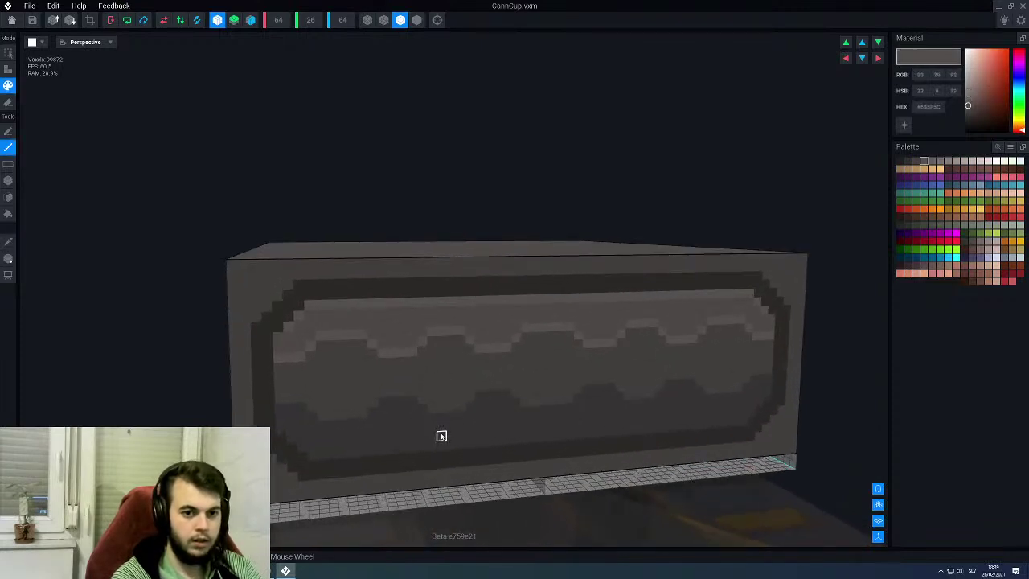
{"action": "left_click", "coordinate": [460, 388], "text": "alt"}
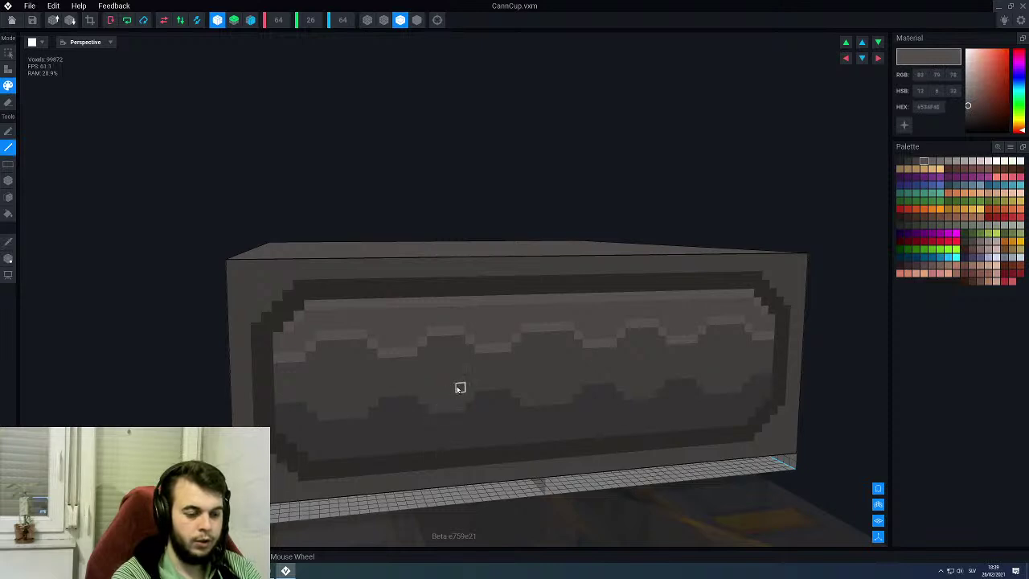
{"action": "left_click", "coordinate": [477, 450], "text": "alt"}
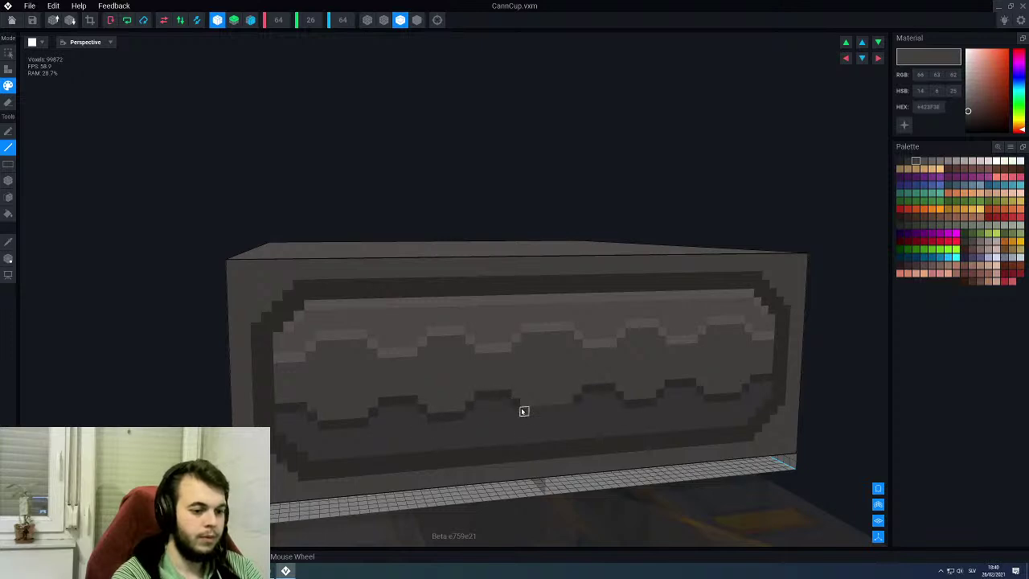
Step: Outline the stepped upper edge of the adjacent side panel's dark lower band with the same #423F3E grey
{"action": "scroll", "coordinate": [537, 414], "scroll_direction": "down", "scroll_amount": 3}
{"action": "right_click_drag", "start_coordinate": [422, 393], "coordinate": [459, 421]}
{"action": "scroll", "coordinate": [482, 419], "scroll_direction": "up", "scroll_amount": 3}
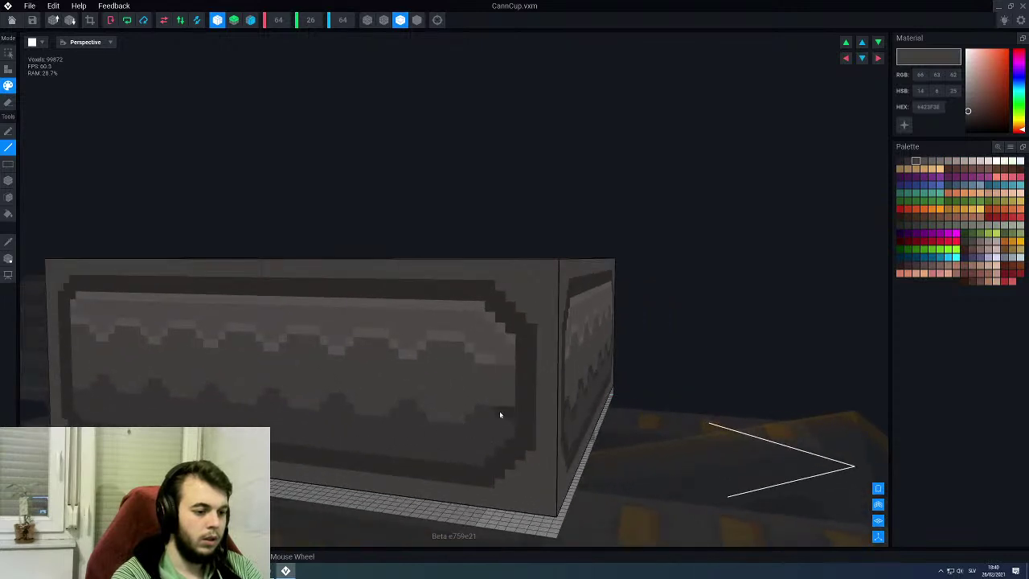
{"action": "left_click_drag", "start_coordinate": [460, 429], "coordinate": [432, 425]}
{"action": "left_click", "coordinate": [421, 416]}
{"action": "left_click", "coordinate": [409, 407]}
{"action": "left_click", "coordinate": [398, 415]}
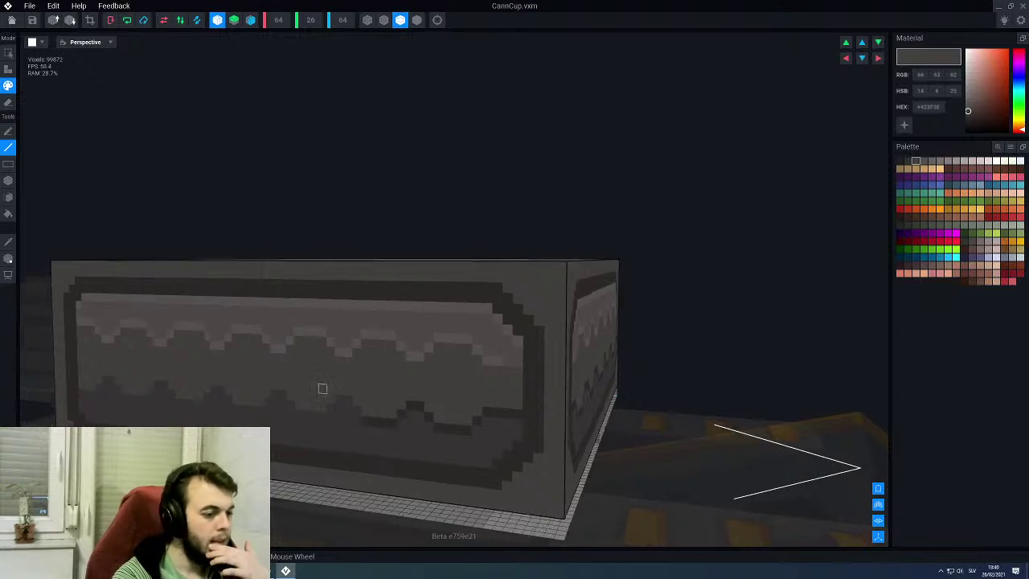
{"action": "right_click_drag", "start_coordinate": [314, 388], "coordinate": [256, 343]}
{"action": "left_click", "coordinate": [251, 21]}
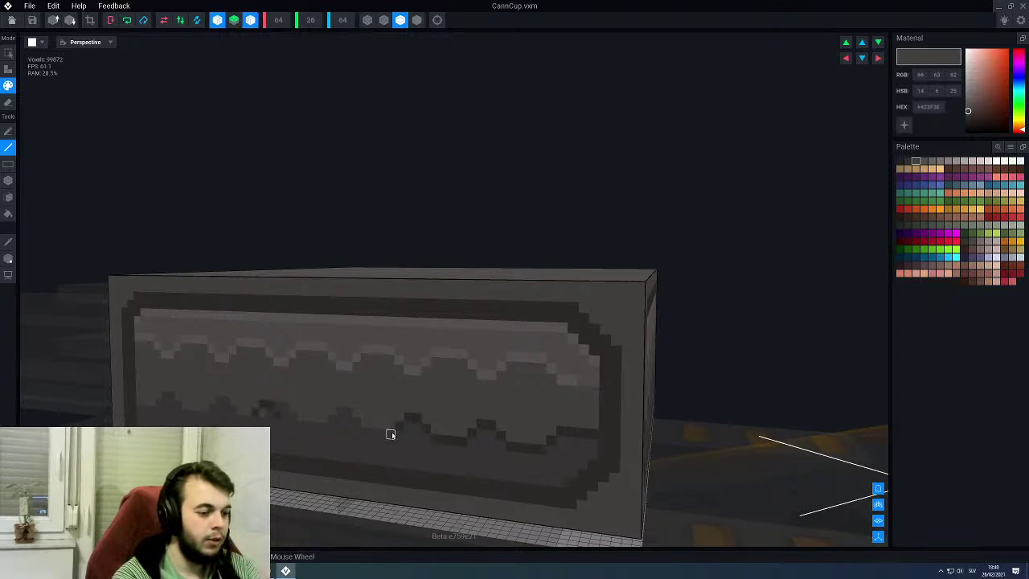
{"action": "right_click_drag", "start_coordinate": [400, 435], "coordinate": [398, 435]}
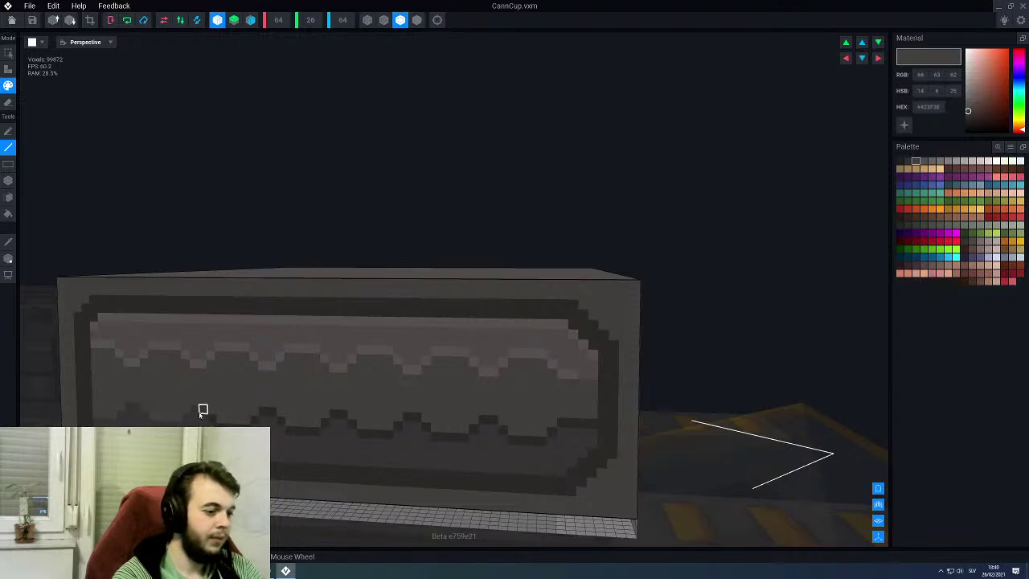
{"action": "right_click_drag", "start_coordinate": [199, 412], "coordinate": [228, 413]}
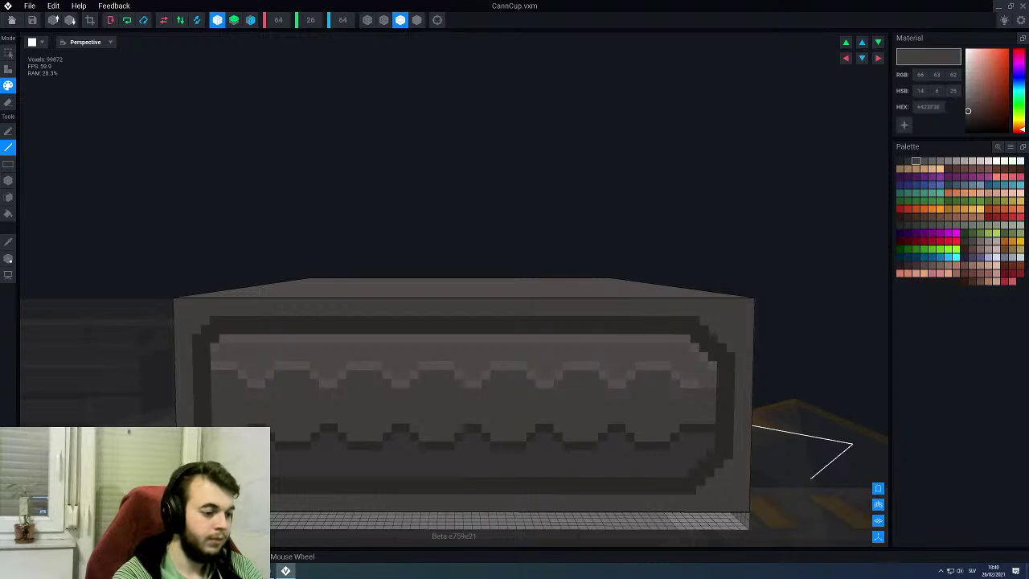
Step: Examine the shaded side panels and the blank top face of the housing from several angles
{"action": "scroll", "coordinate": [379, 411], "scroll_direction": "down", "scroll_amount": 3}
{"action": "right_click_drag", "start_coordinate": [381, 413], "coordinate": [380, 410]}
{"action": "middle_click_drag", "start_coordinate": [424, 459], "coordinate": [558, 385]}
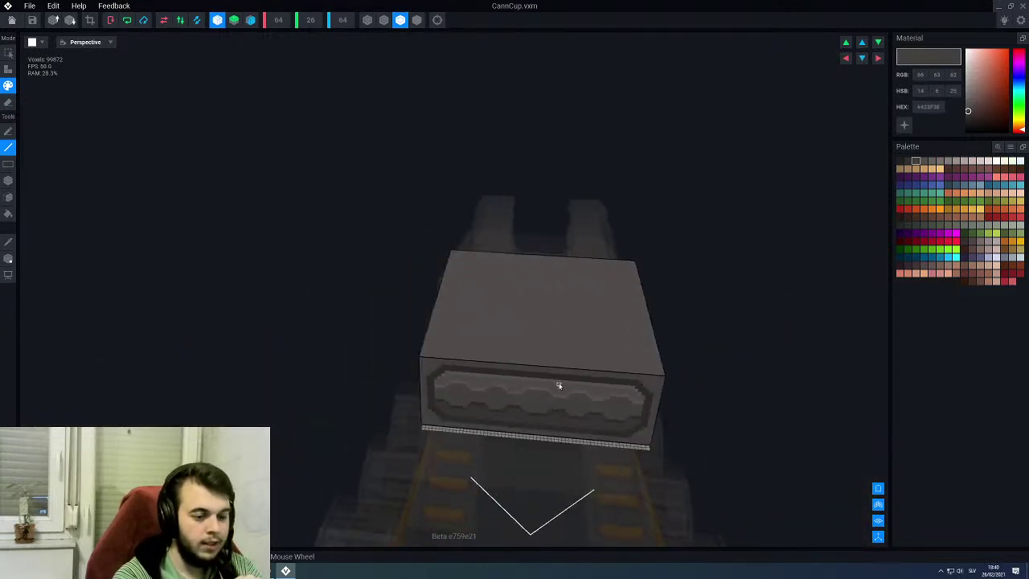
{"action": "middle_click_drag", "start_coordinate": [557, 384], "coordinate": [496, 368]}
{"action": "scroll", "coordinate": [492, 371], "scroll_direction": "up", "scroll_amount": 5}
{"action": "right_click_drag", "start_coordinate": [486, 384], "coordinate": [474, 379]}
{"action": "scroll", "coordinate": [452, 282], "scroll_direction": "up", "scroll_amount": 2}
{"action": "middle_click_drag", "start_coordinate": [451, 281], "coordinate": [451, 273]}
{"action": "right_click_drag", "start_coordinate": [450, 273], "coordinate": [441, 273]}
{"action": "middle_click_drag", "start_coordinate": [441, 272], "coordinate": [577, 316]}
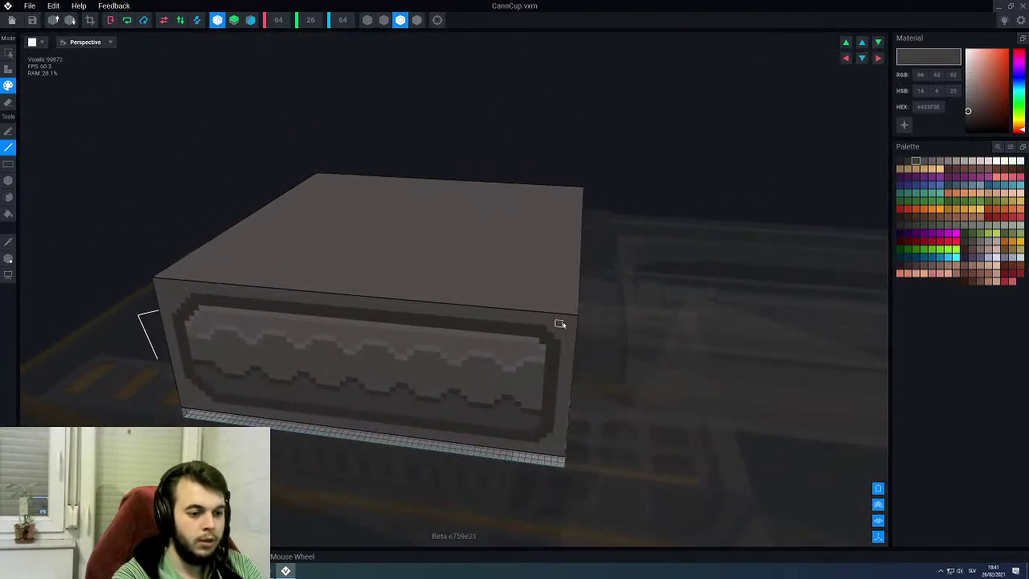
Step: Turn on Z-axis mirroring and draw a #423F3E frame with stepped corners just inside the edges of the housing's top face
{"action": "scroll", "coordinate": [560, 324], "scroll_direction": "up", "scroll_amount": 8}
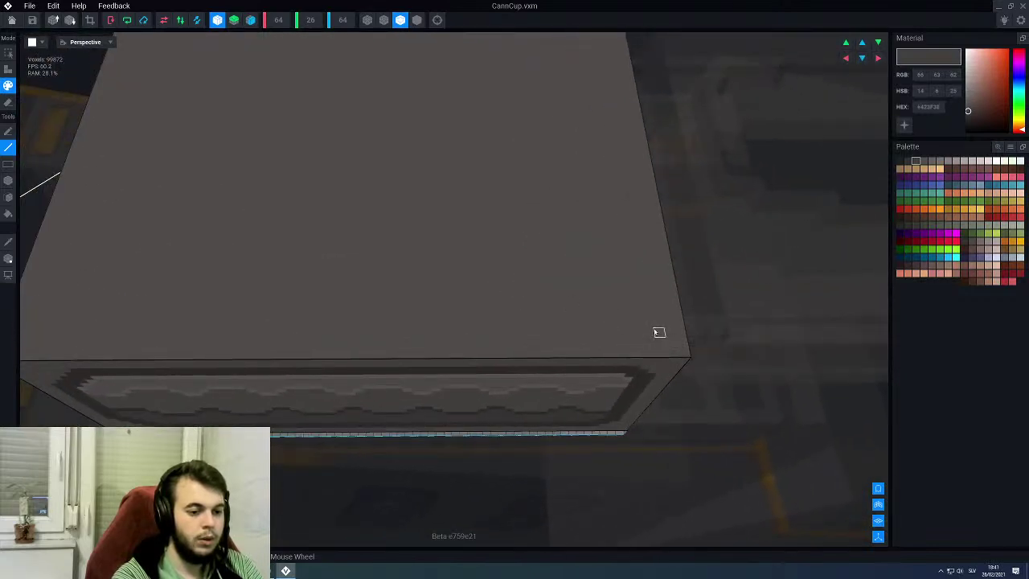
{"action": "scroll", "coordinate": [644, 325], "scroll_direction": "down", "scroll_amount": 3}
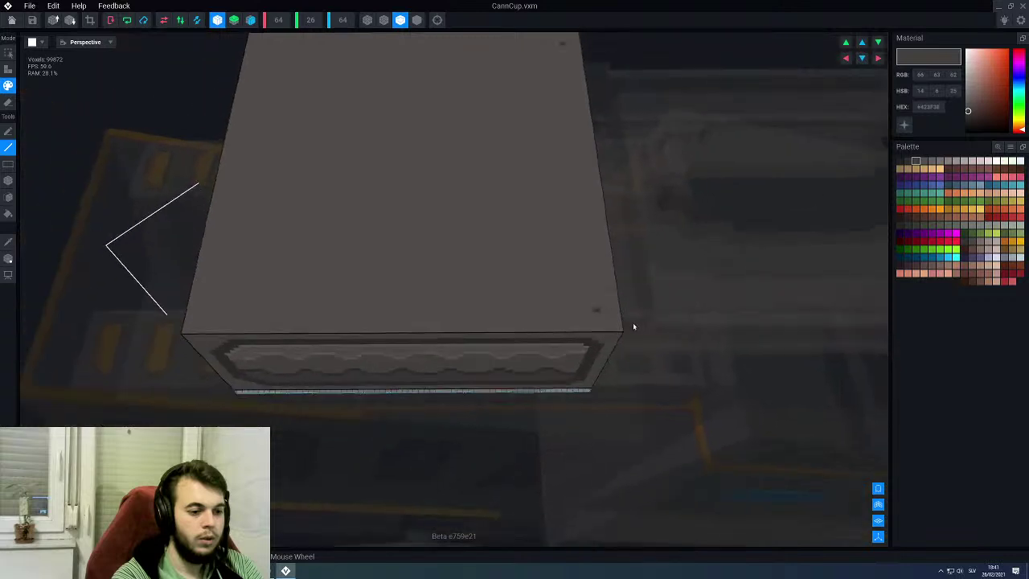
{"action": "left_click", "coordinate": [251, 22]}
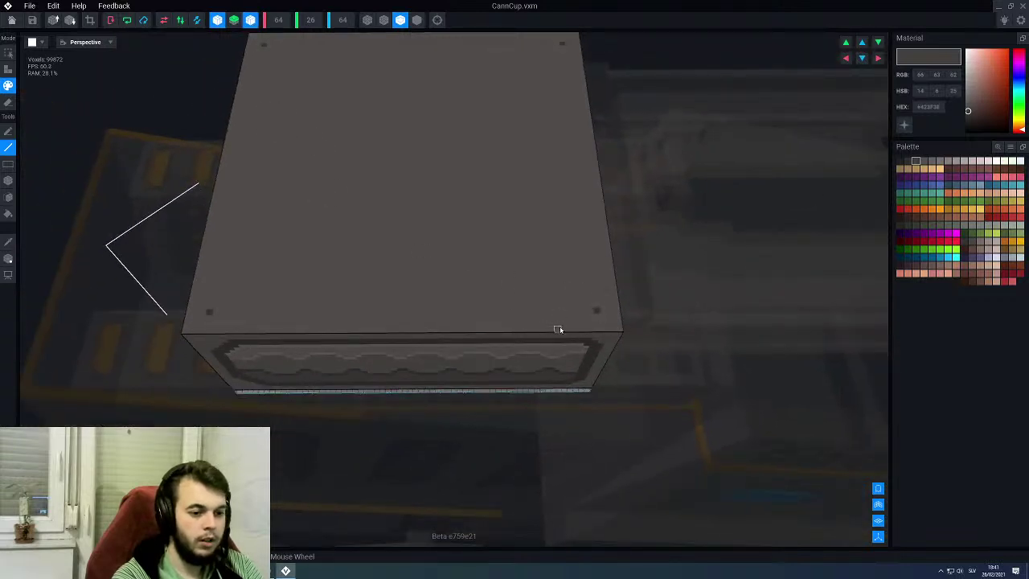
{"action": "scroll", "coordinate": [558, 329], "scroll_direction": "up", "scroll_amount": 2}
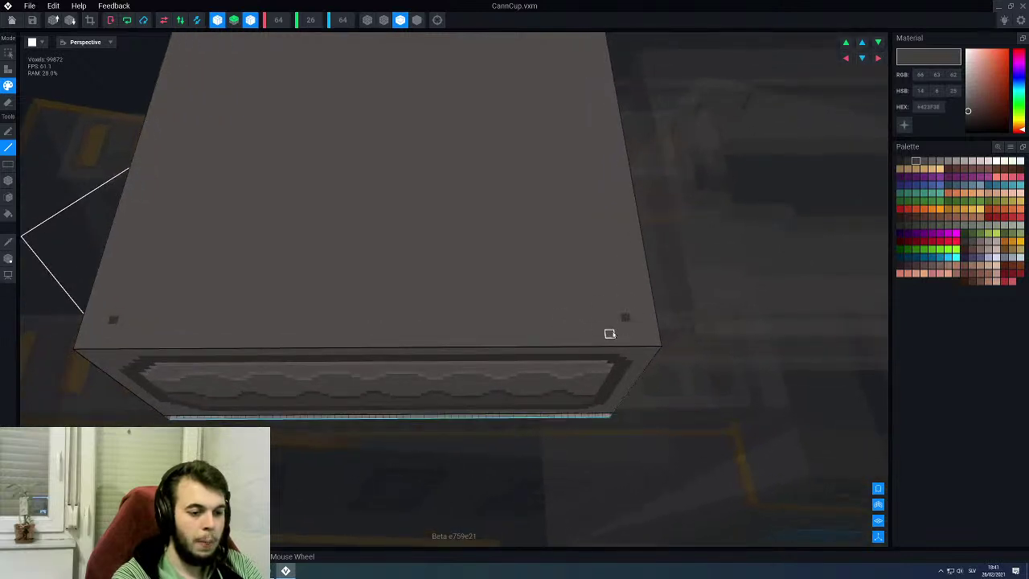
{"action": "left_click_drag", "start_coordinate": [618, 324], "coordinate": [605, 124]}
{"action": "scroll", "coordinate": [590, 151], "scroll_direction": "down", "scroll_amount": 4}
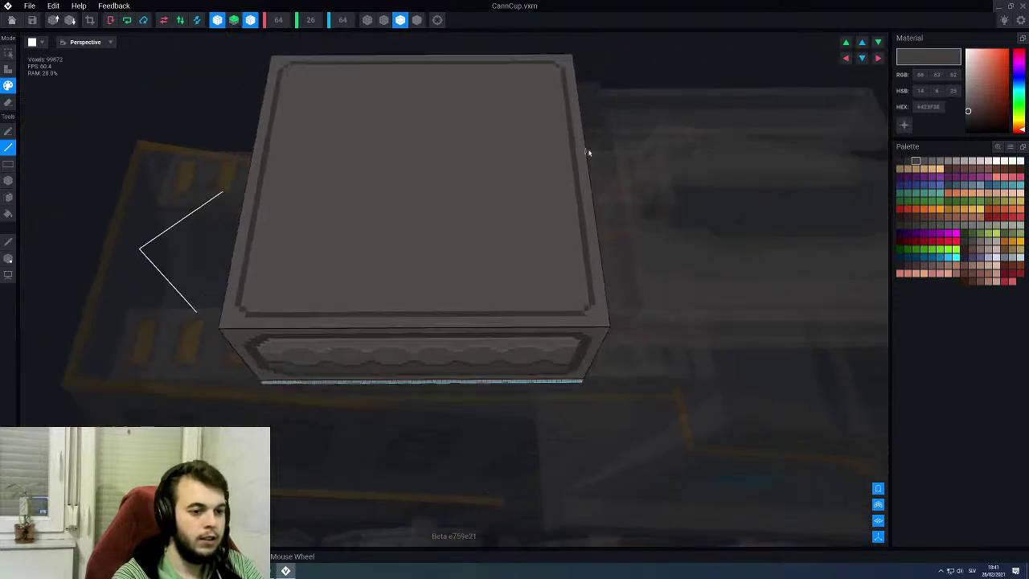
Step: Split the top face's frame into two panels with a pair of #423F3E centre lines, stepping the corners and clearing the gap's ends with #645F5C
{"action": "right_click_drag", "start_coordinate": [490, 230], "coordinate": [505, 229]}
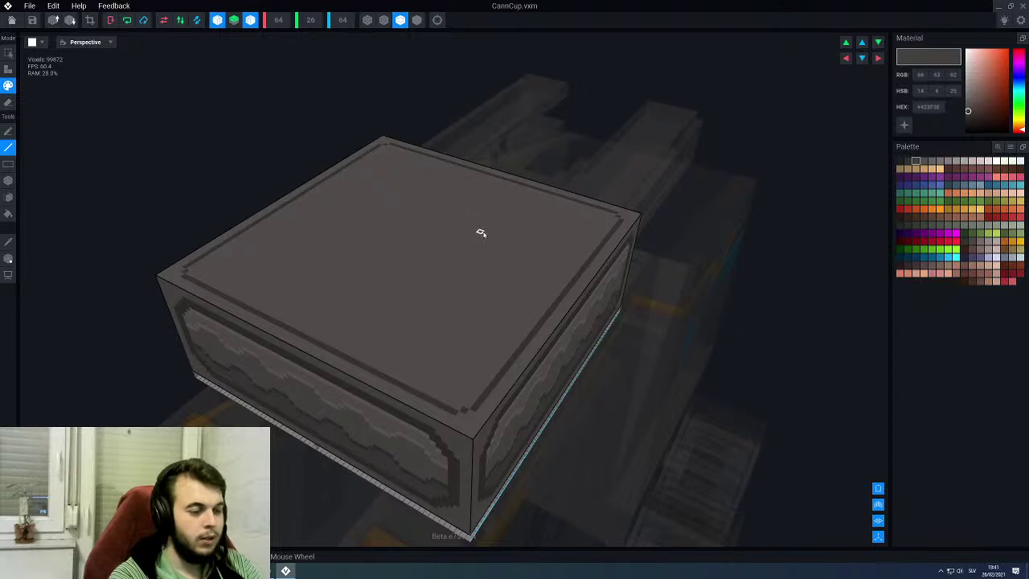
{"action": "right_click_drag", "start_coordinate": [478, 230], "coordinate": [500, 319]}
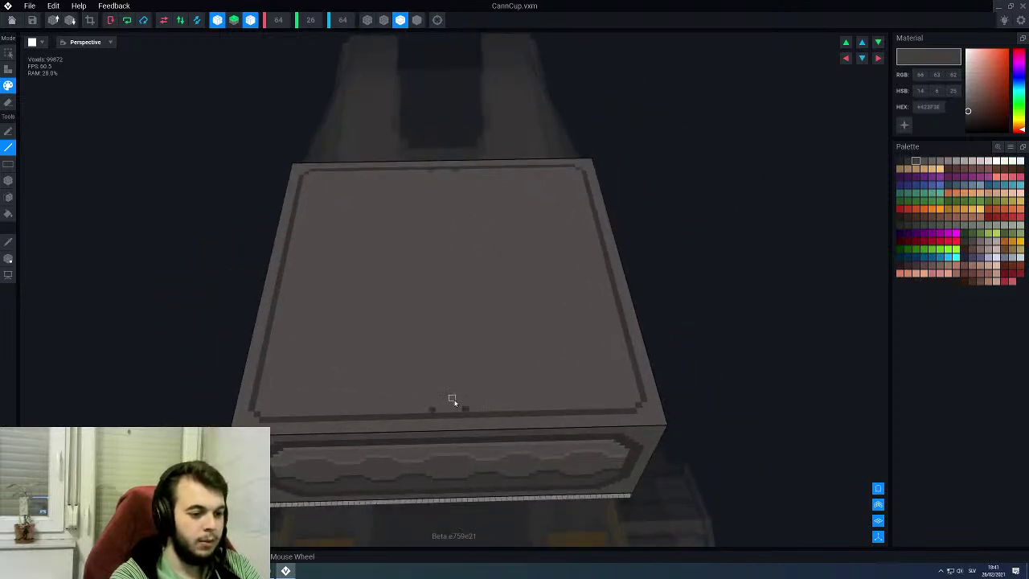
{"action": "mouse_move", "coordinate": [458, 406]}
{"action": "left_mouse_down"}
{"action": "mouse_move", "coordinate": [448, 180]}
{"action": "mouse_move", "coordinate": [441, 407]}
{"action": "left_mouse_up"}
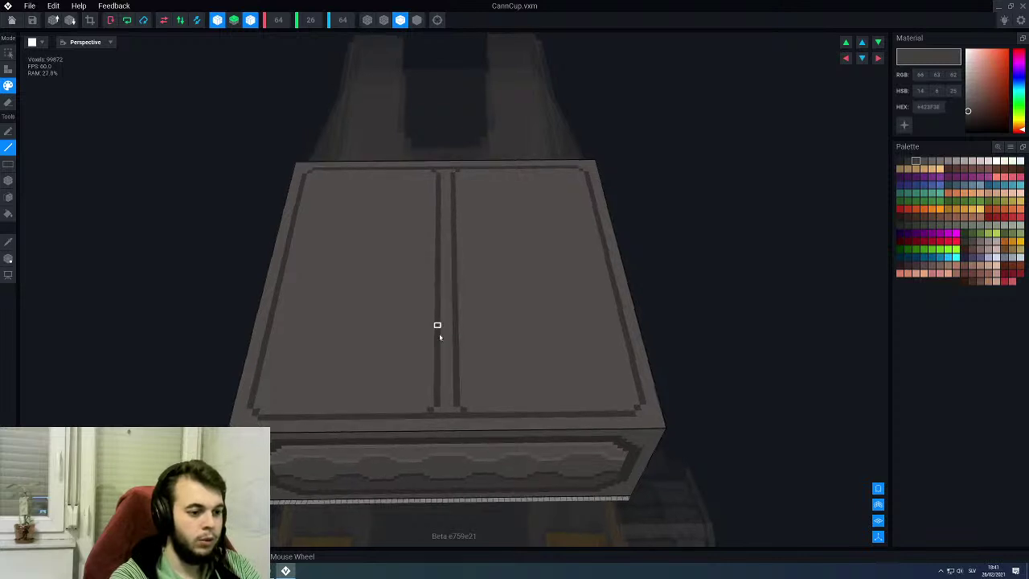
{"action": "scroll", "coordinate": [437, 322], "scroll_direction": "up", "scroll_amount": 3}
{"action": "left_click", "coordinate": [448, 419], "text": "alt"}
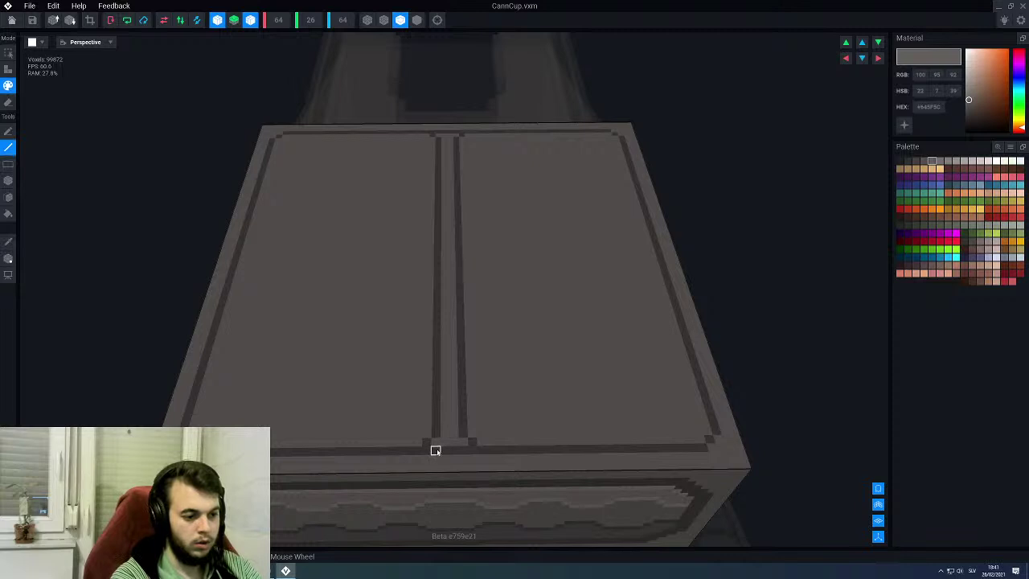
{"action": "left_click", "coordinate": [471, 452]}
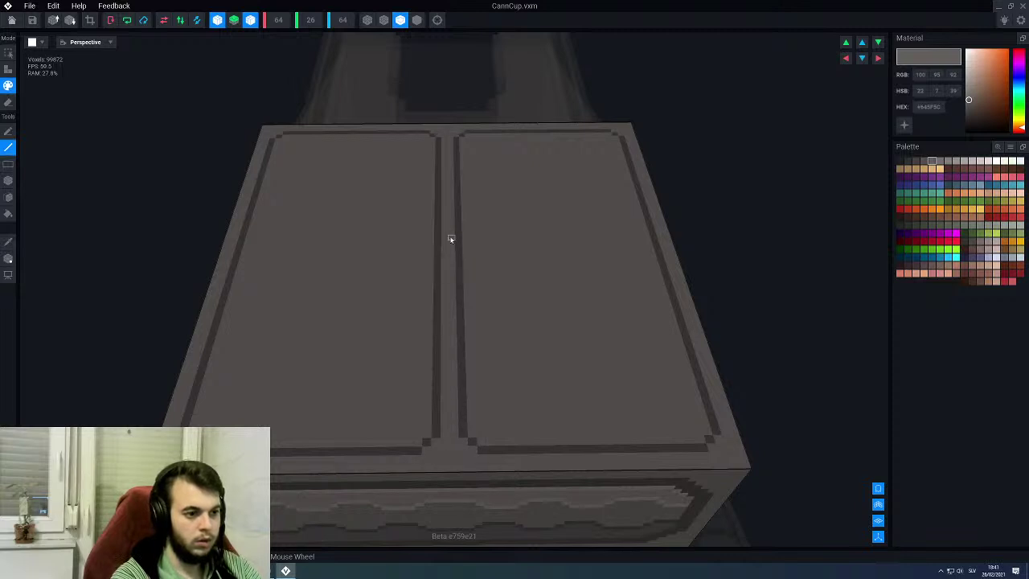
Step: Draw a second #423F3E rectangle inside the stepped frame of each of the two top-face panels
{"action": "scroll", "coordinate": [483, 302], "scroll_direction": "down", "scroll_amount": 3}
{"action": "mouse_move", "coordinate": [509, 340]}
{"action": "right_mouse_down"}
{"action": "mouse_move", "coordinate": [418, 314]}
{"action": "mouse_move", "coordinate": [512, 340]}
{"action": "mouse_move", "coordinate": [521, 356]}
{"action": "mouse_move", "coordinate": [453, 378]}
{"action": "mouse_move", "coordinate": [450, 397]}
{"action": "right_mouse_up"}
{"action": "scroll", "coordinate": [463, 415], "scroll_direction": "up", "scroll_amount": 3}
{"action": "left_click", "coordinate": [462, 423], "text": "alt"}
{"action": "scroll", "coordinate": [452, 384], "scroll_direction": "up", "scroll_amount": 2}
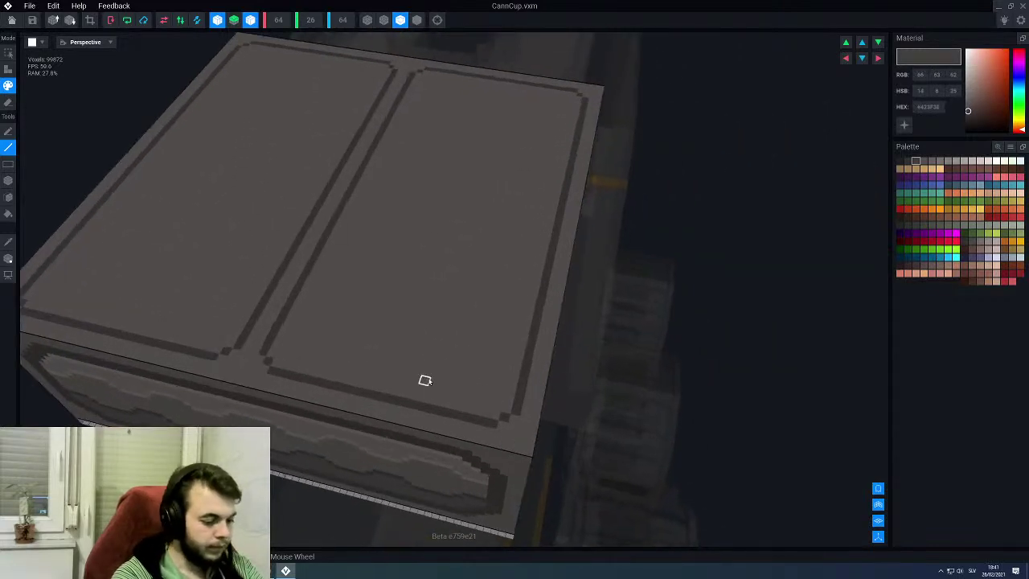
{"action": "scroll", "coordinate": [434, 378], "scroll_direction": "down", "scroll_amount": 3}
{"action": "scroll", "coordinate": [426, 374], "scroll_direction": "up", "scroll_amount": 3}
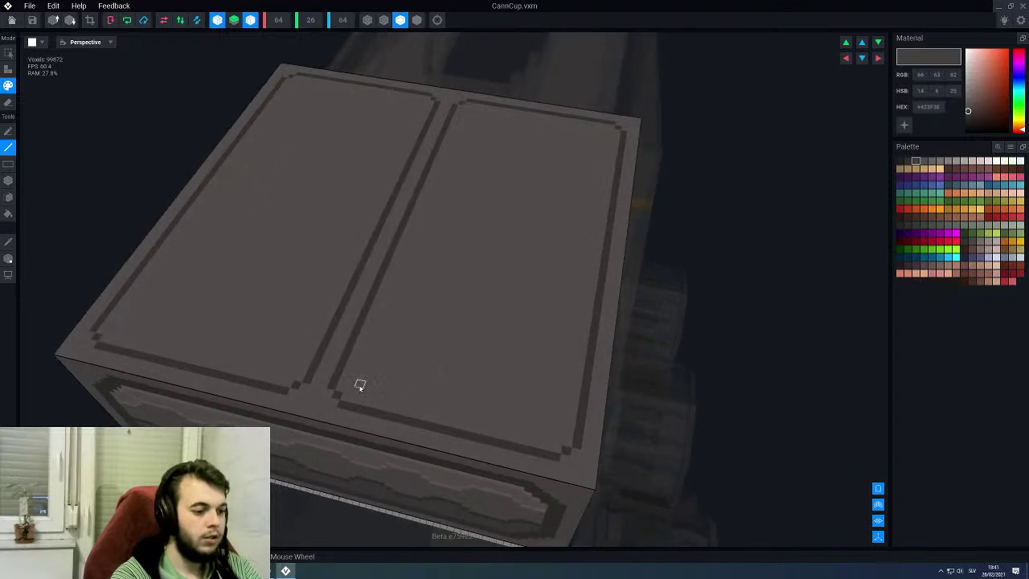
{"action": "mouse_move", "coordinate": [363, 376]}
{"action": "left_mouse_down"}
{"action": "mouse_move", "coordinate": [367, 364]}
{"action": "mouse_move", "coordinate": [548, 432]}
{"action": "left_mouse_up"}
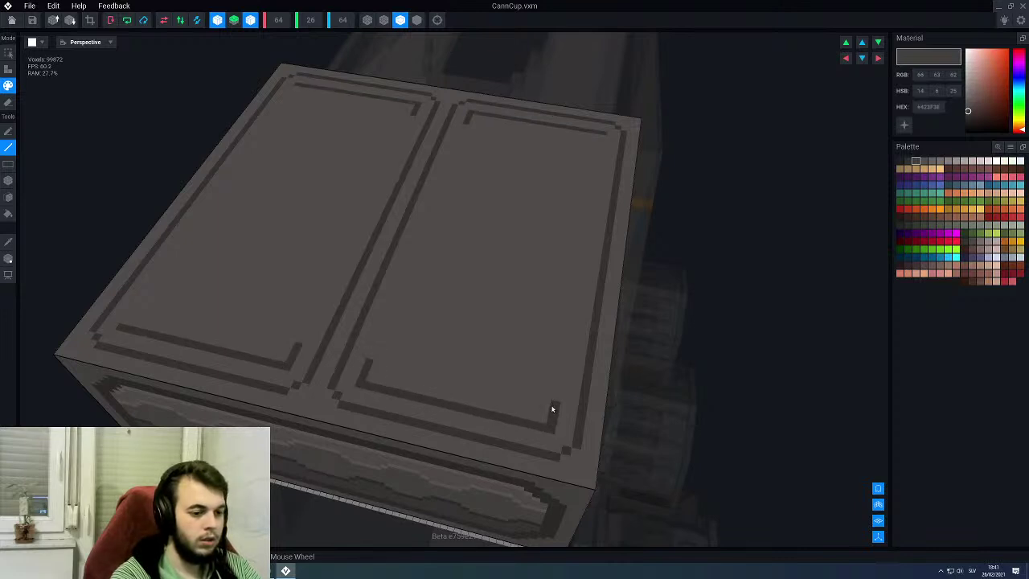
{"action": "left_click_drag", "start_coordinate": [552, 408], "coordinate": [595, 193]}
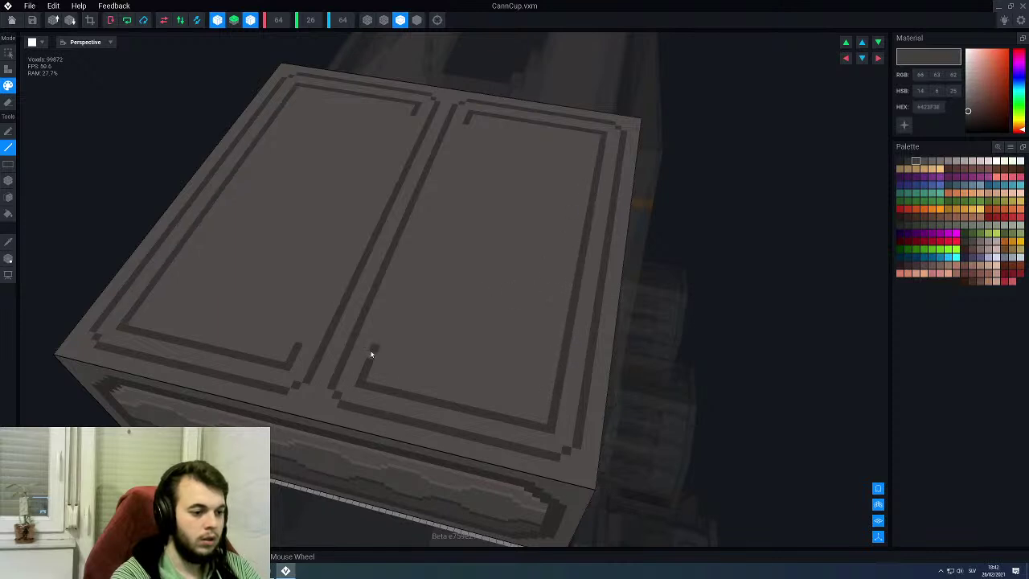
{"action": "left_click_drag", "start_coordinate": [398, 278], "coordinate": [462, 139]}
{"action": "right_click_drag", "start_coordinate": [452, 298], "coordinate": [444, 393]}
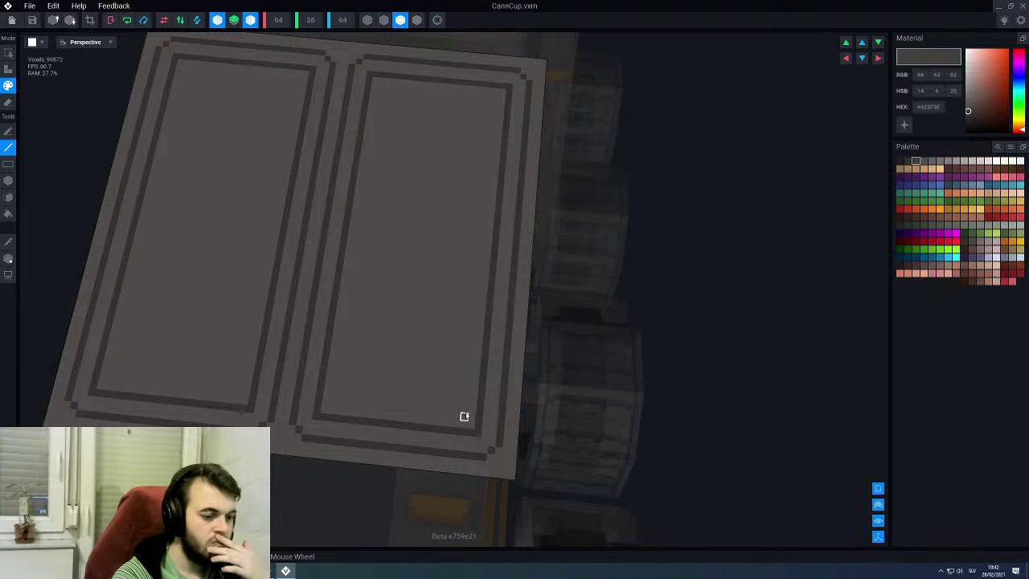
Step: Draw a row of seven short, evenly spaced #423F3E slats at both ends of each inner rectangle on the top face
{"action": "left_click", "coordinate": [470, 394]}
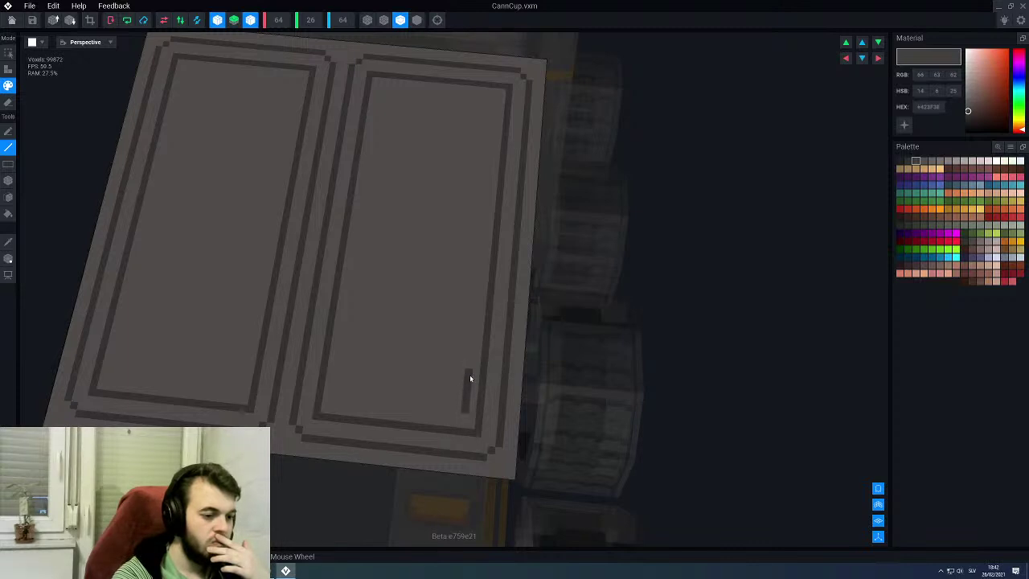
{"action": "left_click_drag", "start_coordinate": [471, 378], "coordinate": [470, 378]}
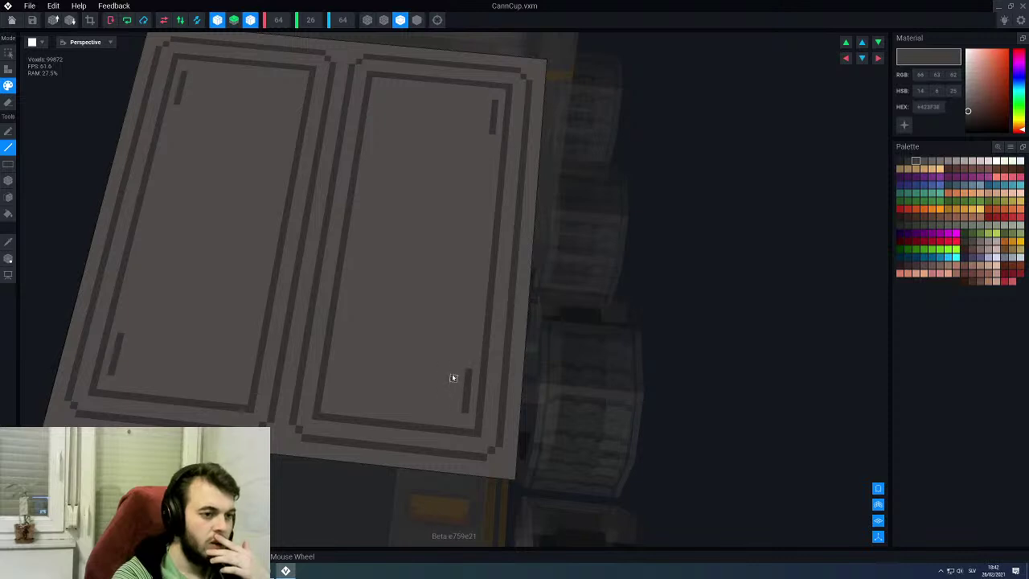
{"action": "middle_click_drag", "start_coordinate": [453, 377], "coordinate": [481, 380]}
{"action": "scroll", "coordinate": [462, 422], "scroll_direction": "up", "scroll_amount": 2}
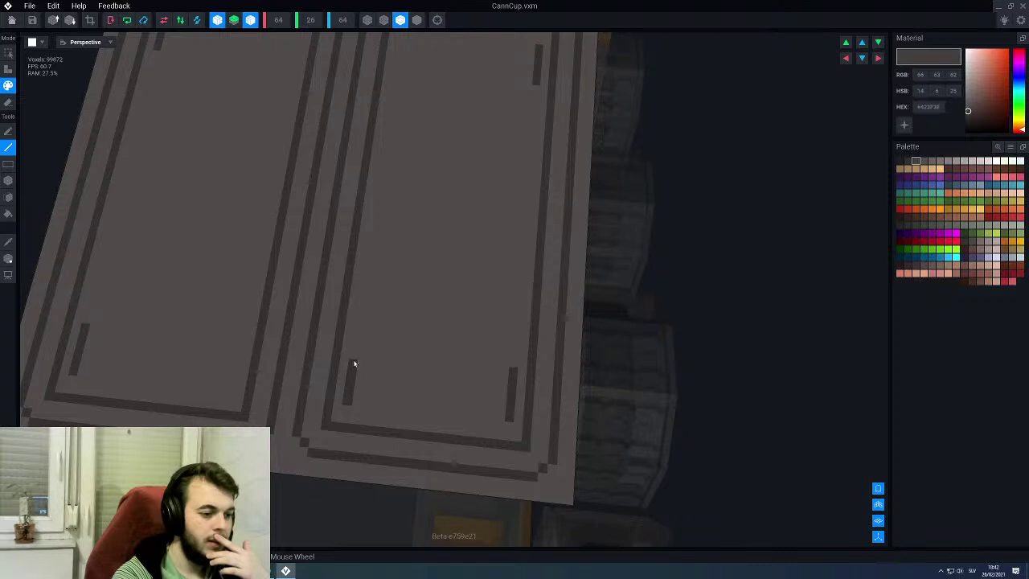
{"action": "left_click_drag", "start_coordinate": [356, 358], "coordinate": [356, 357]}
{"action": "left_click_drag", "start_coordinate": [375, 403], "coordinate": [379, 360]}
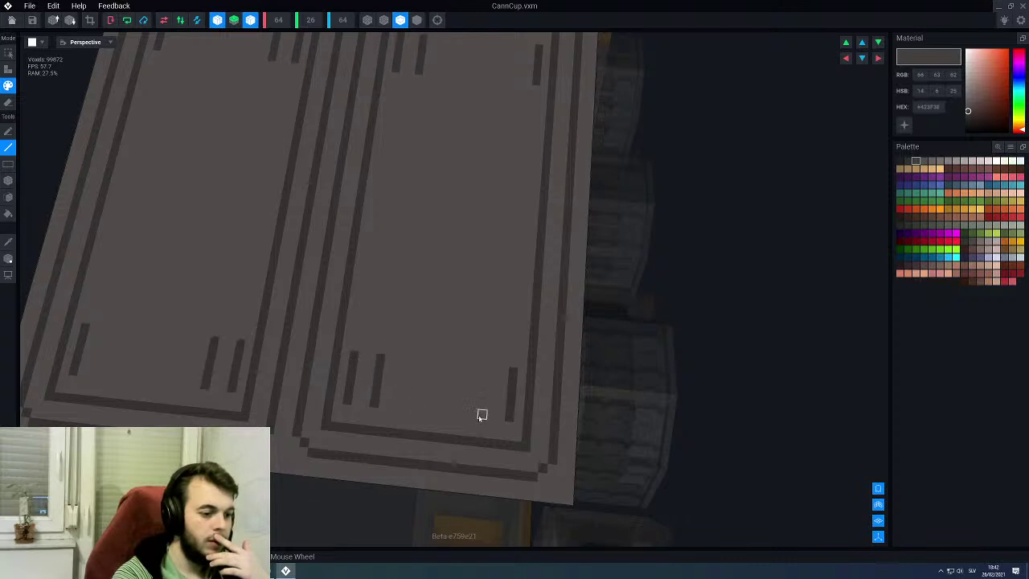
{"action": "mouse_move", "coordinate": [488, 372]}
{"action": "left_mouse_down"}
{"action": "mouse_move", "coordinate": [409, 369]}
{"action": "mouse_move", "coordinate": [435, 368]}
{"action": "left_mouse_up"}
{"action": "scroll", "coordinate": [435, 378], "scroll_direction": "down", "scroll_amount": 4}
{"action": "right_click_drag", "start_coordinate": [436, 393], "coordinate": [435, 388]}
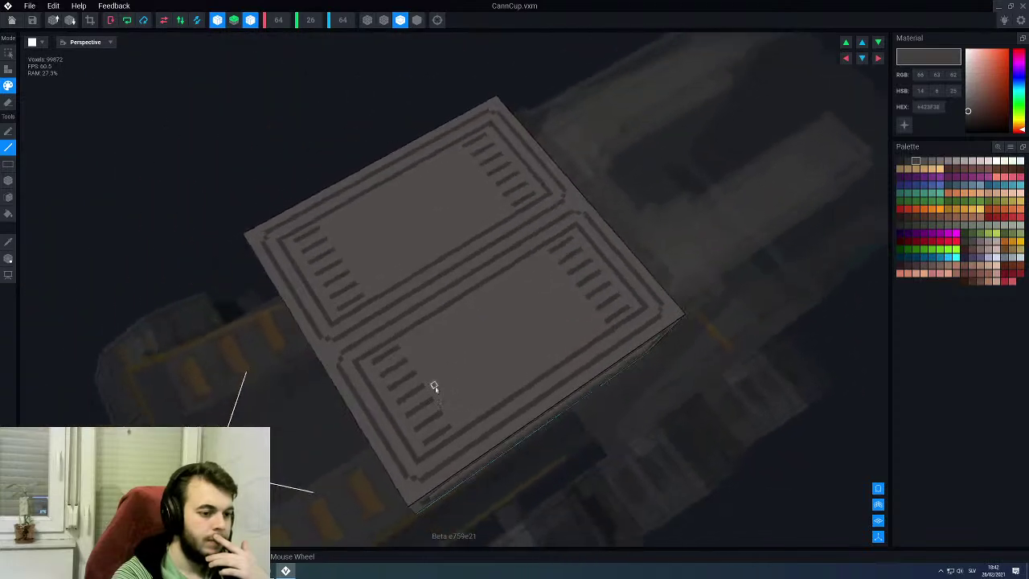
Step: Try closing off each row of slats with a #423F3E line across the inner rectangle
{"action": "scroll", "coordinate": [434, 389], "scroll_direction": "up", "scroll_amount": 3}
{"action": "left_click_drag", "start_coordinate": [495, 440], "coordinate": [424, 338]}
{"action": "right_click_drag", "start_coordinate": [407, 311], "coordinate": [458, 338]}
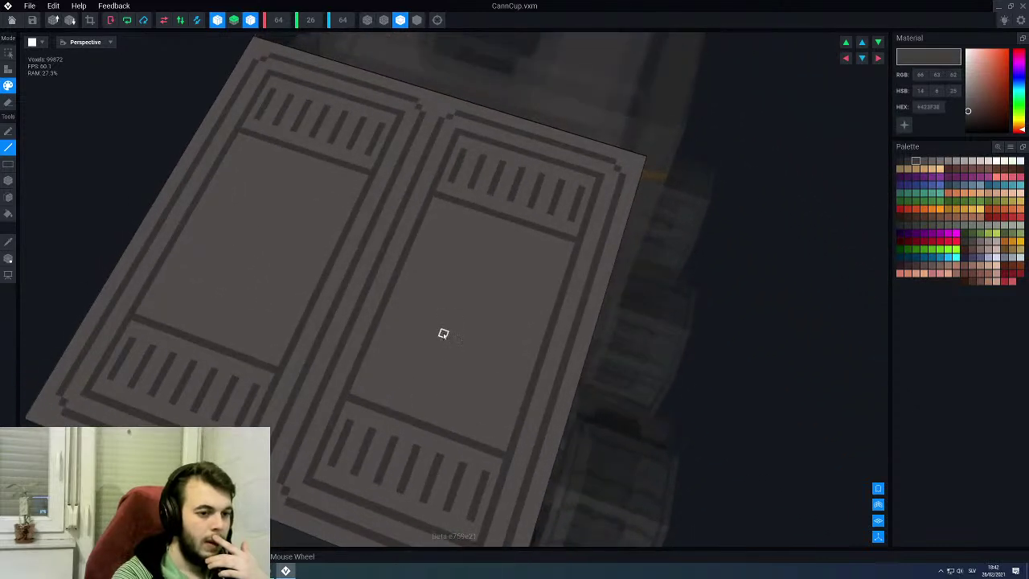
Step: Try subdividing the middle of each panel with extra cross lines, a thicker centre band and short side marks, and undo these lines
{"action": "left_click_drag", "start_coordinate": [554, 263], "coordinate": [431, 222]}
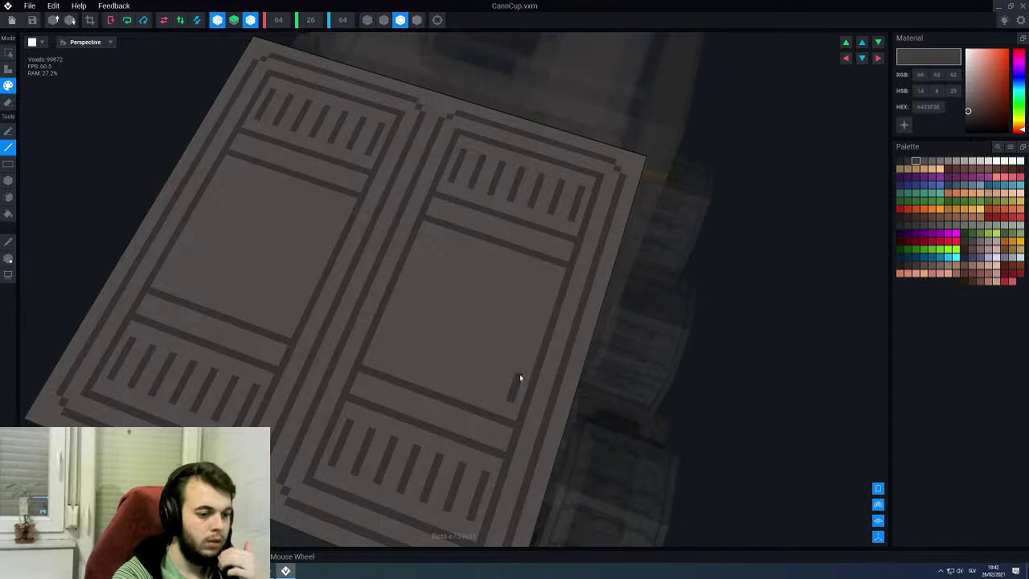
{"action": "left_click_drag", "start_coordinate": [524, 365], "coordinate": [398, 297]}
{"action": "mouse_move", "coordinate": [473, 350]}
{"action": "right_mouse_down"}
{"action": "mouse_move", "coordinate": [485, 352]}
{"action": "mouse_move", "coordinate": [467, 343]}
{"action": "right_mouse_up"}
{"action": "scroll", "coordinate": [466, 345], "scroll_direction": "down", "scroll_amount": 3}
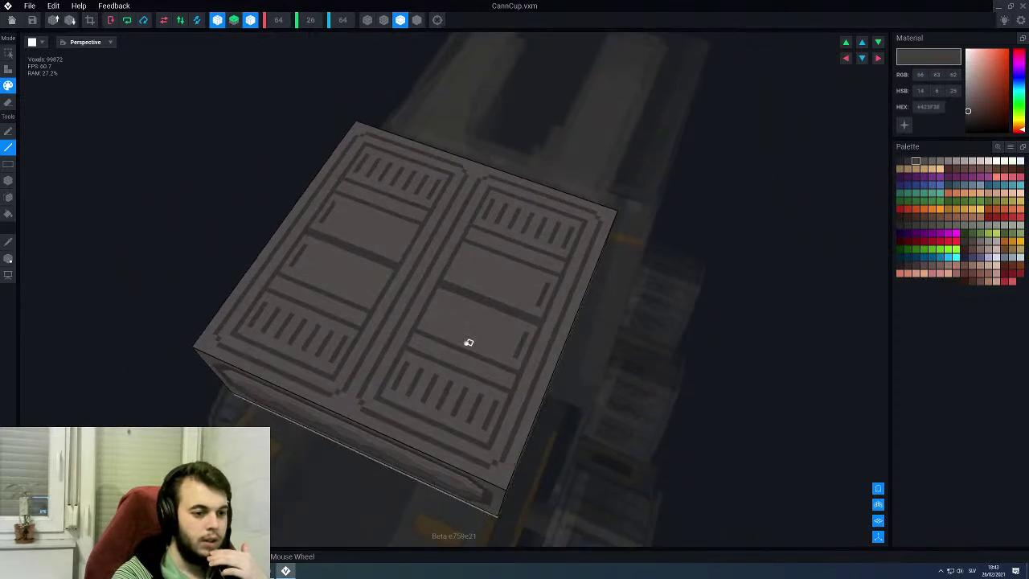
{"action": "scroll", "coordinate": [469, 342], "scroll_direction": "up", "scroll_amount": 2}
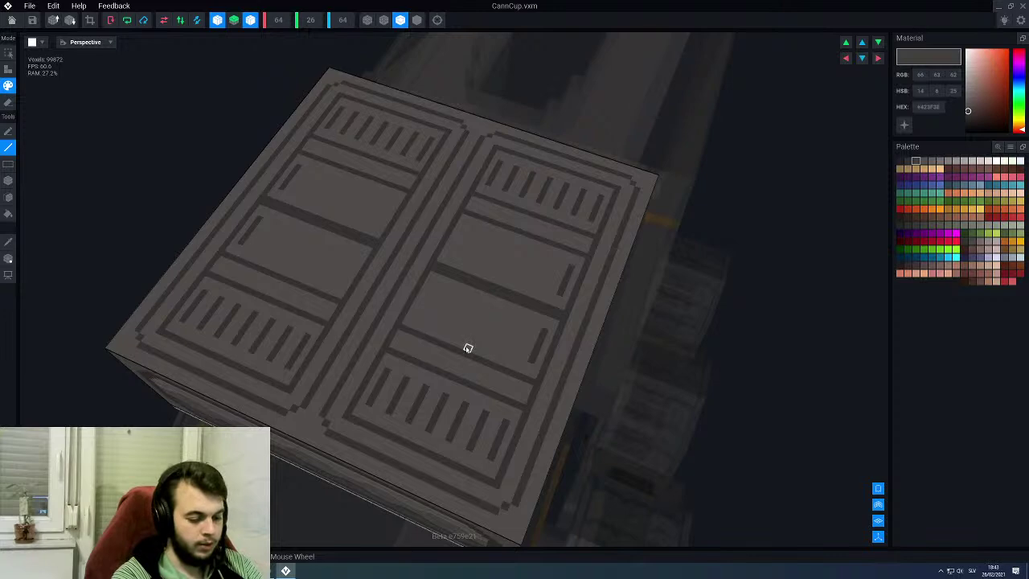
{"action": "key", "text": "ctrl+z"}
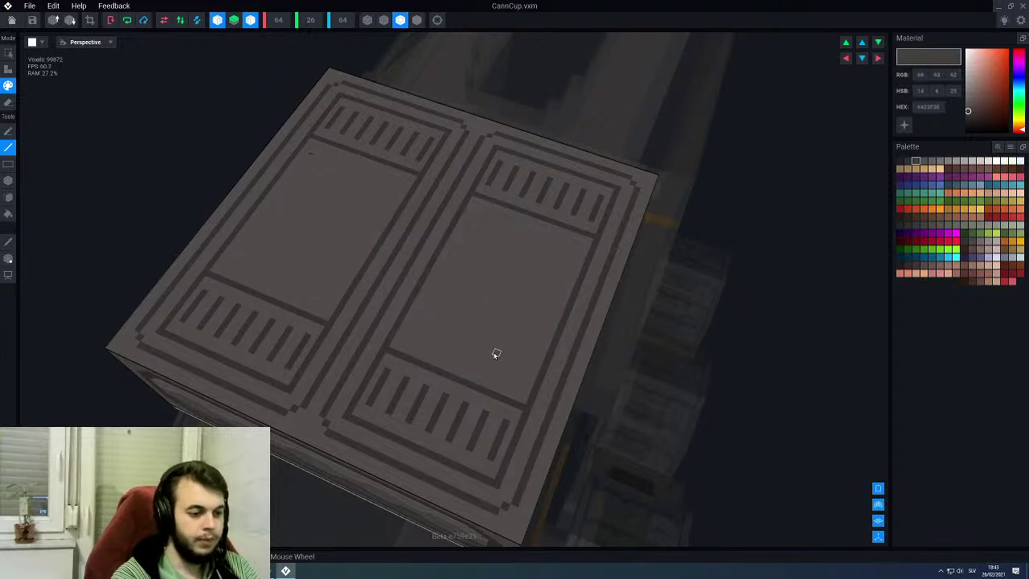
Step: Lengthen the #423F3E slats in every row toward the middle of the panels, keeping all slats equally long
{"action": "scroll", "coordinate": [487, 370], "scroll_direction": "up", "scroll_amount": 4}
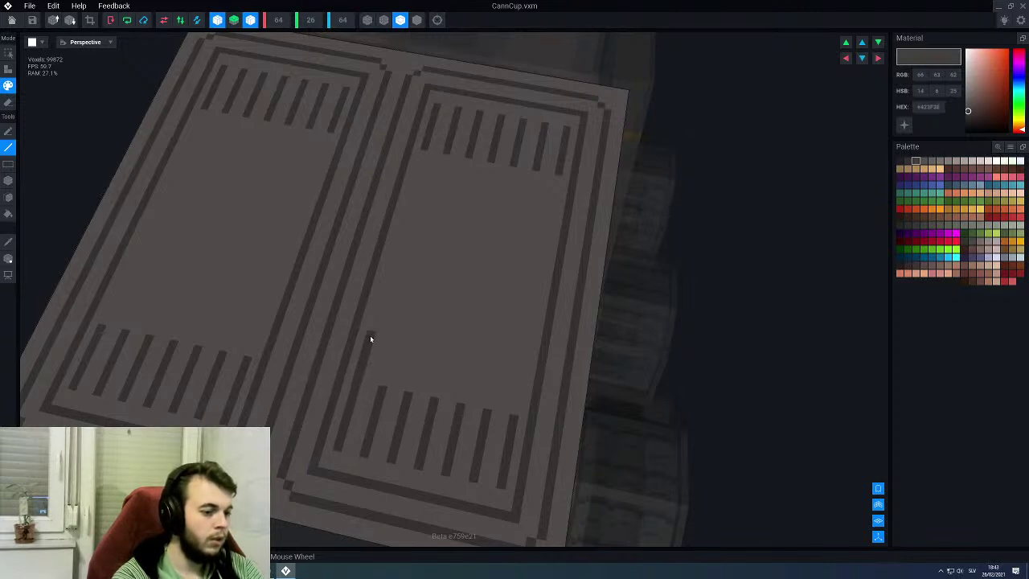
{"action": "left_click_drag", "start_coordinate": [373, 328], "coordinate": [396, 332]}
{"action": "left_click_drag", "start_coordinate": [409, 388], "coordinate": [415, 342]}
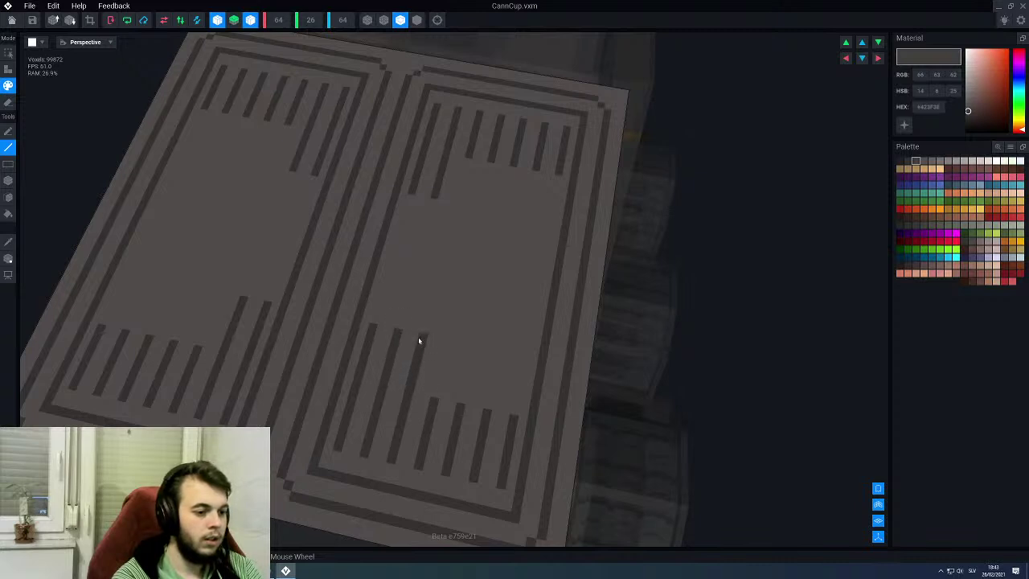
{"action": "key", "text": "ctrl+z"}
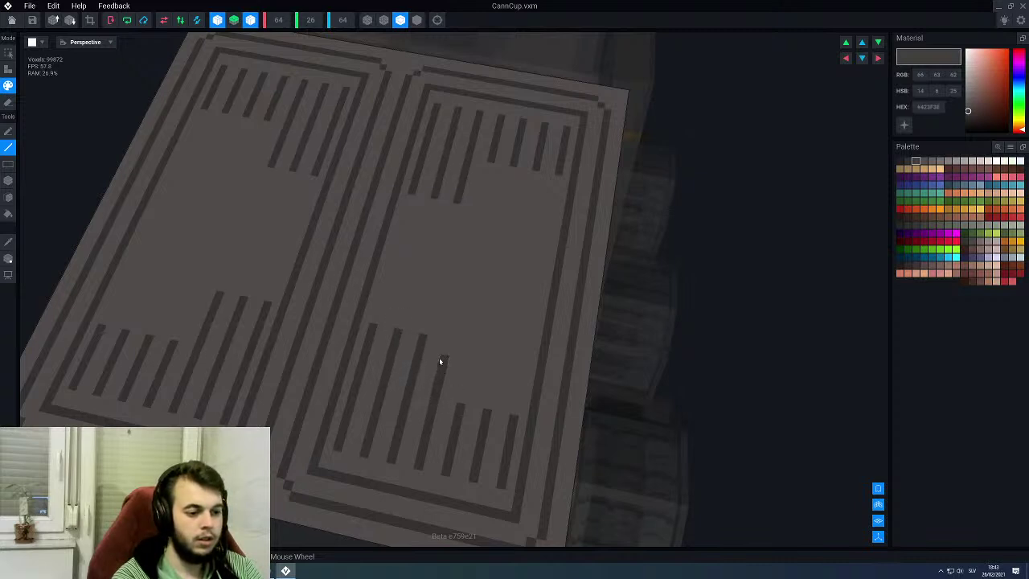
{"action": "key", "text": "ctrl+z"}
{"action": "key", "text": "ctrl+z"}
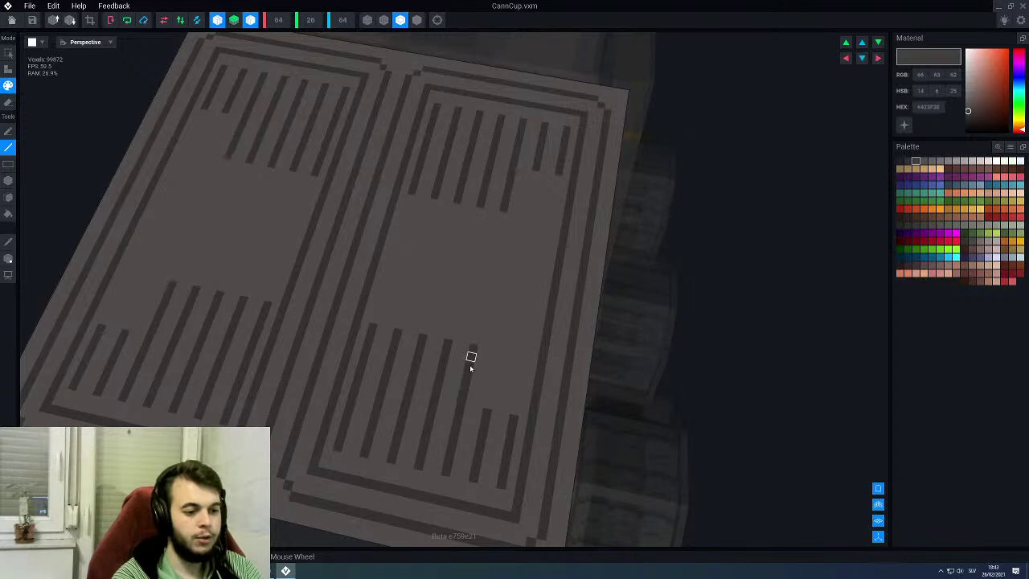
{"action": "key", "text": "ctrl+z"}
{"action": "key", "text": "ctrl+z"}
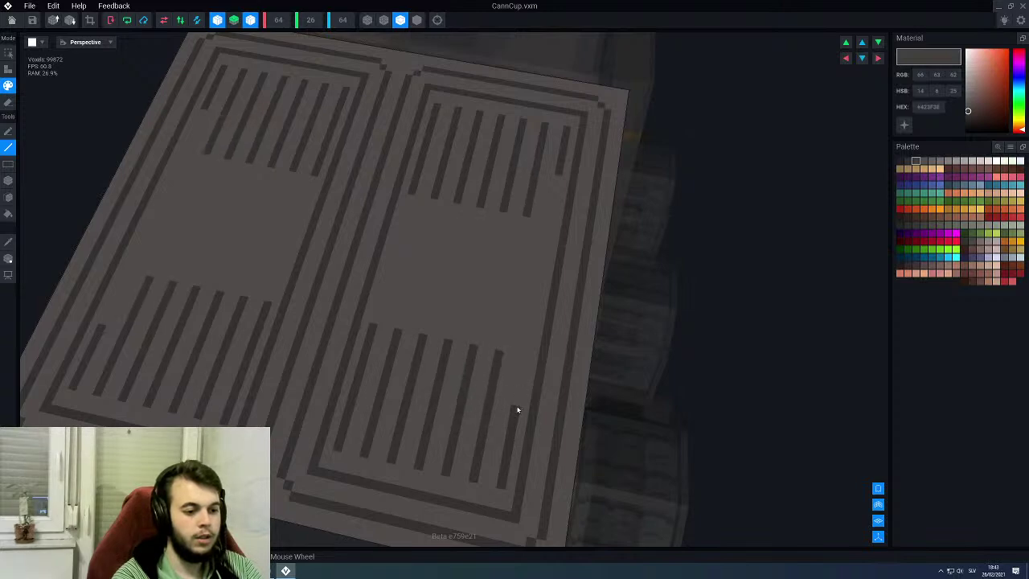
Step: Enclose each slat group with a #423F3E cross line and erase the inner side lines between the groups with #645F5C
{"action": "left_click_drag", "start_coordinate": [538, 338], "coordinate": [380, 300]}
{"action": "left_click", "coordinate": [406, 302]}
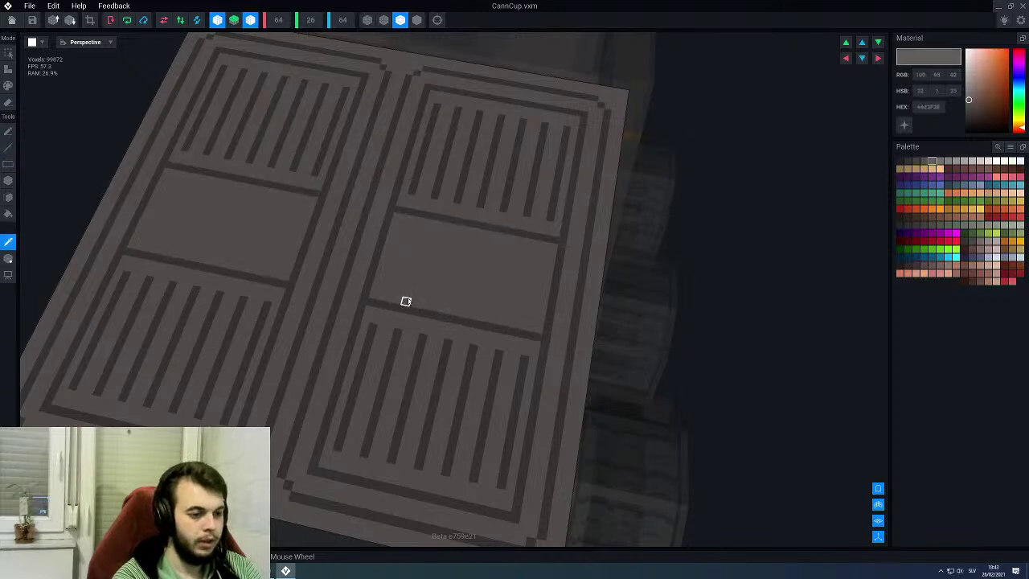
{"action": "left_click_drag", "start_coordinate": [387, 220], "coordinate": [388, 218]}
{"action": "left_click_drag", "start_coordinate": [546, 327], "coordinate": [559, 258]}
{"action": "scroll", "coordinate": [560, 251], "scroll_direction": "down", "scroll_amount": 4}
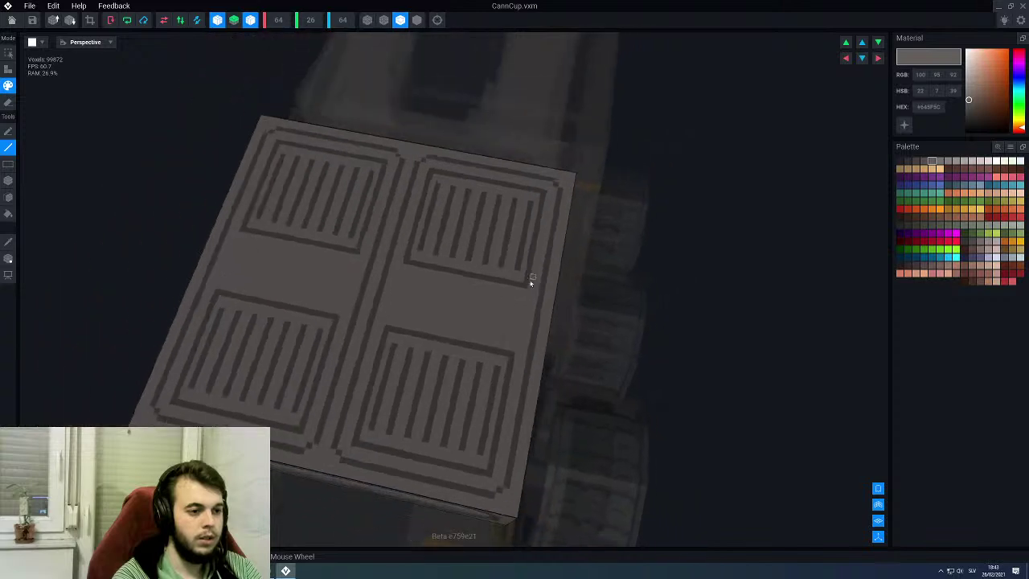
{"action": "mouse_move", "coordinate": [487, 313]}
{"action": "right_mouse_down"}
{"action": "mouse_move", "coordinate": [455, 312]}
{"action": "mouse_move", "coordinate": [489, 312]}
{"action": "right_mouse_up"}
Step: Darken the middle stretch of every slat with #302F2F, leaving both slat ends in the lighter grey
{"action": "scroll", "coordinate": [493, 386], "scroll_direction": "up", "scroll_amount": 8}
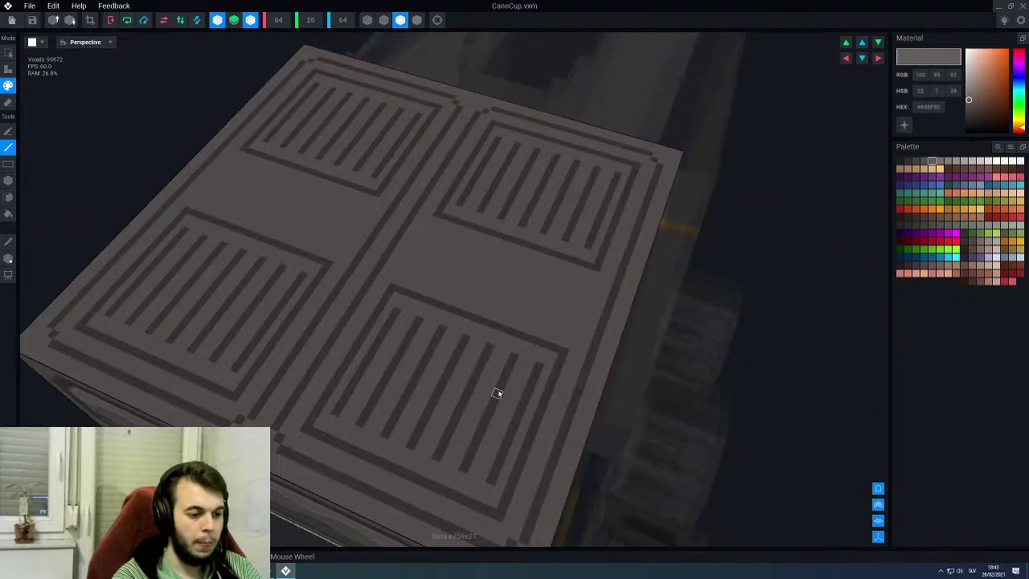
{"action": "left_click", "coordinate": [497, 393], "text": "alt"}
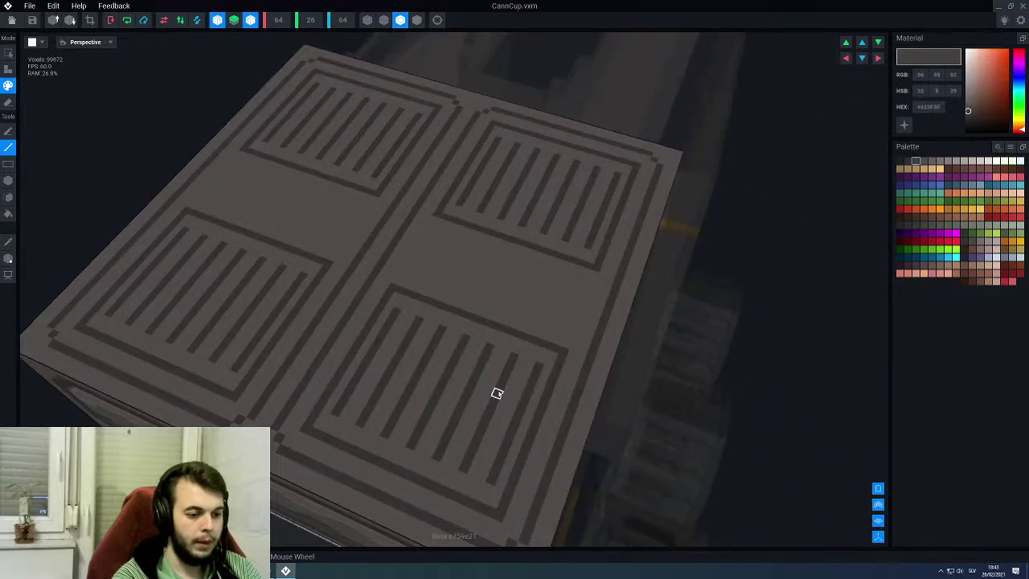
{"action": "left_click", "coordinate": [908, 161]}
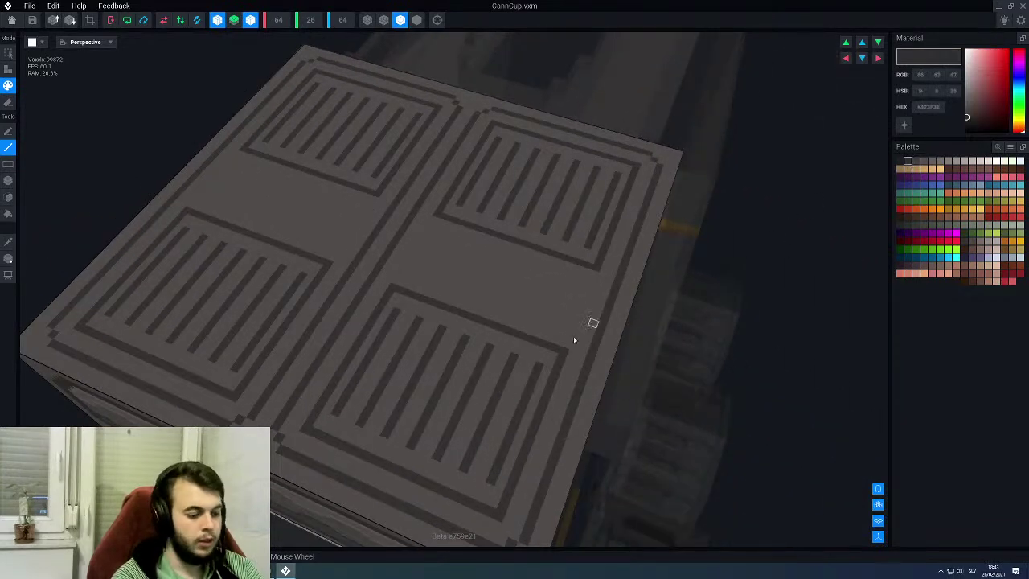
{"action": "right_click_drag", "start_coordinate": [539, 368], "coordinate": [512, 345]}
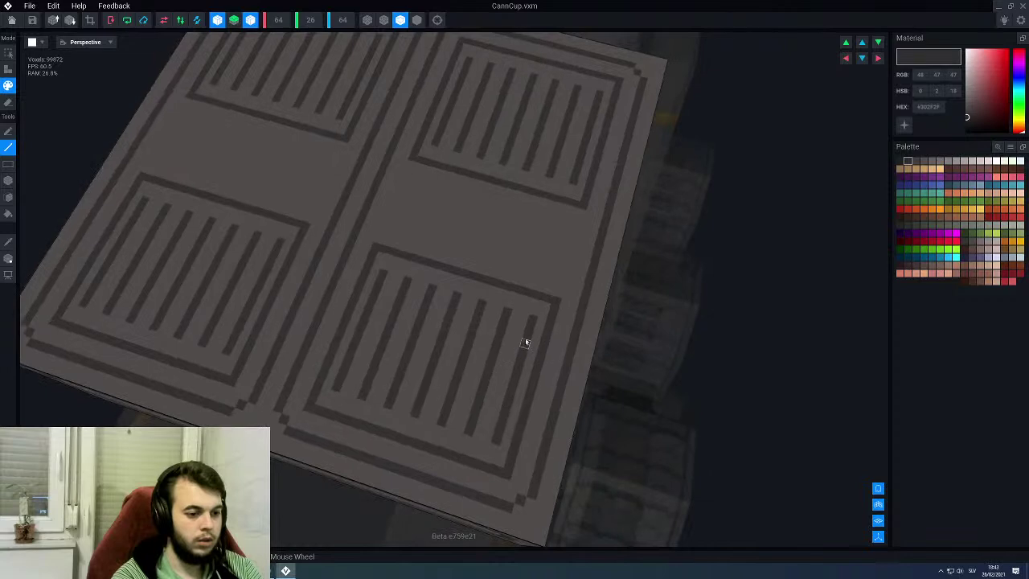
{"action": "mouse_move", "coordinate": [524, 342]}
{"action": "left_mouse_down"}
{"action": "mouse_move", "coordinate": [503, 425]}
{"action": "mouse_move", "coordinate": [476, 406]}
{"action": "mouse_move", "coordinate": [502, 329]}
{"action": "left_mouse_up"}
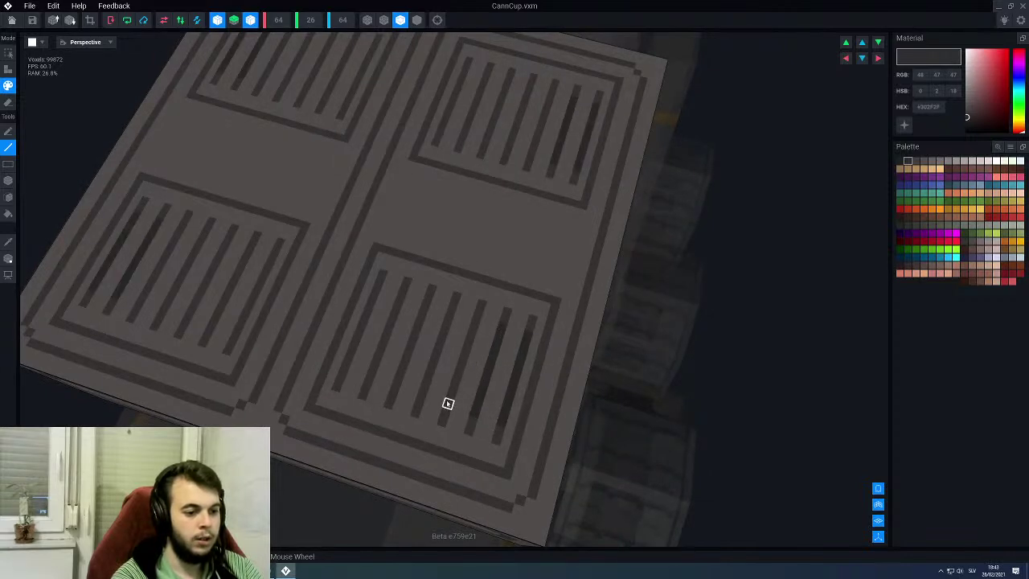
{"action": "left_click_drag", "start_coordinate": [421, 395], "coordinate": [451, 311]}
{"action": "left_click_drag", "start_coordinate": [397, 379], "coordinate": [429, 293]}
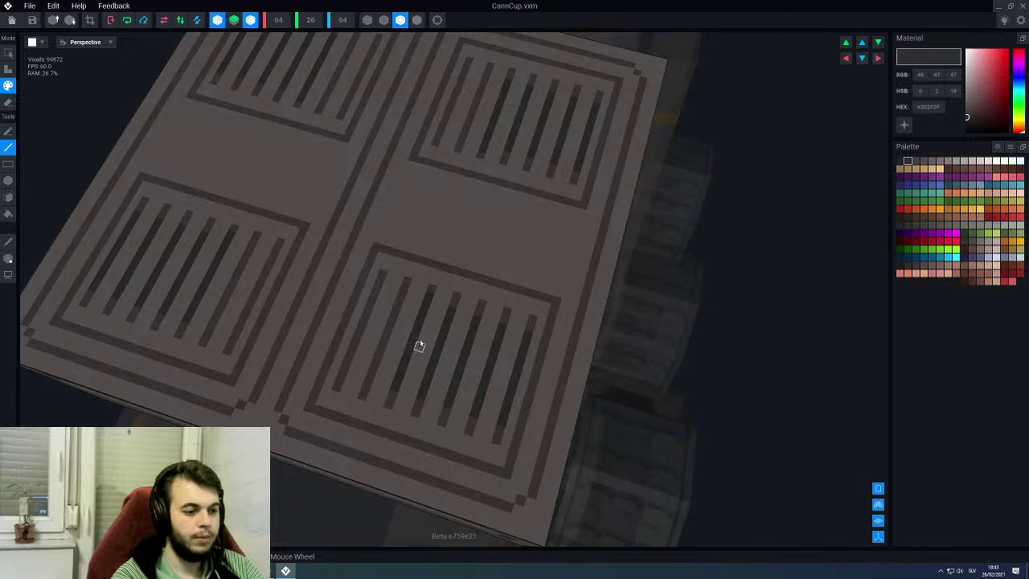
{"action": "key", "text": "ctrl+z"}
{"action": "left_click_drag", "start_coordinate": [429, 306], "coordinate": [396, 390]}
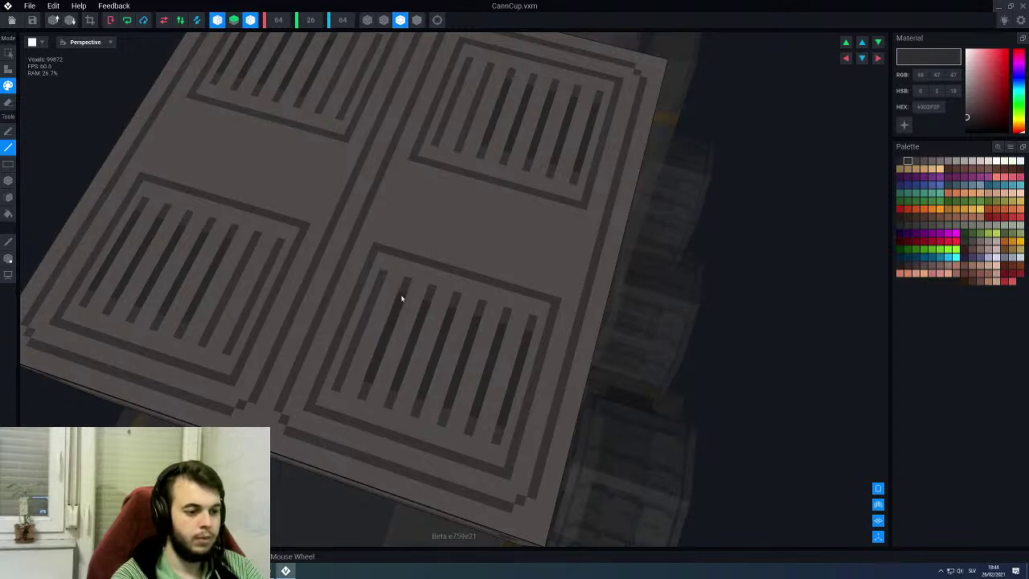
{"action": "left_click_drag", "start_coordinate": [366, 316], "coordinate": [376, 284]}
{"action": "right_click_drag", "start_coordinate": [342, 362], "coordinate": [378, 356]}
{"action": "right_click_drag", "start_coordinate": [449, 393], "coordinate": [442, 421]}
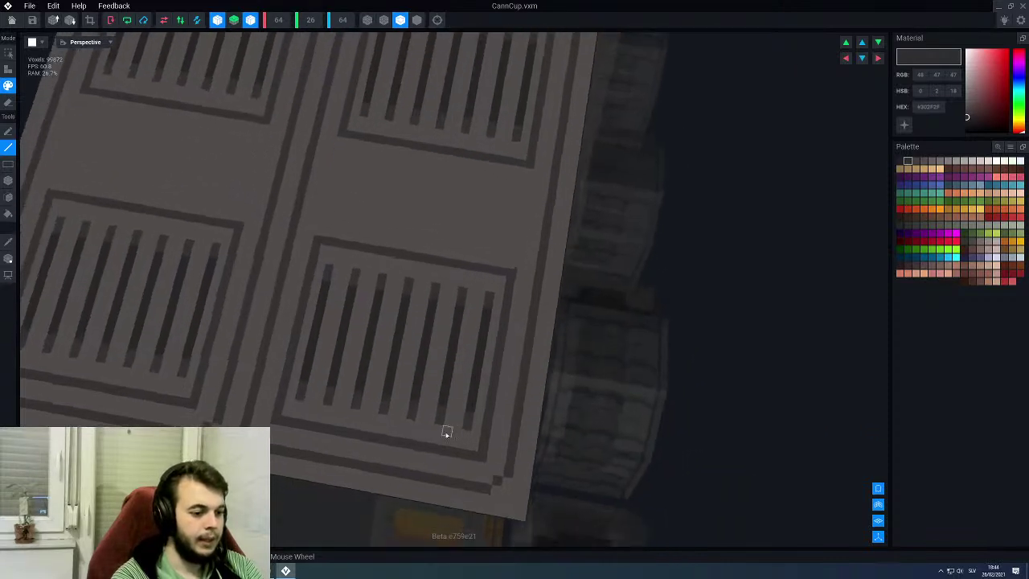
Step: Highlight the inner corners of every grille frame with single #746E6B voxels
{"action": "left_click", "coordinate": [455, 443], "text": "alt"}
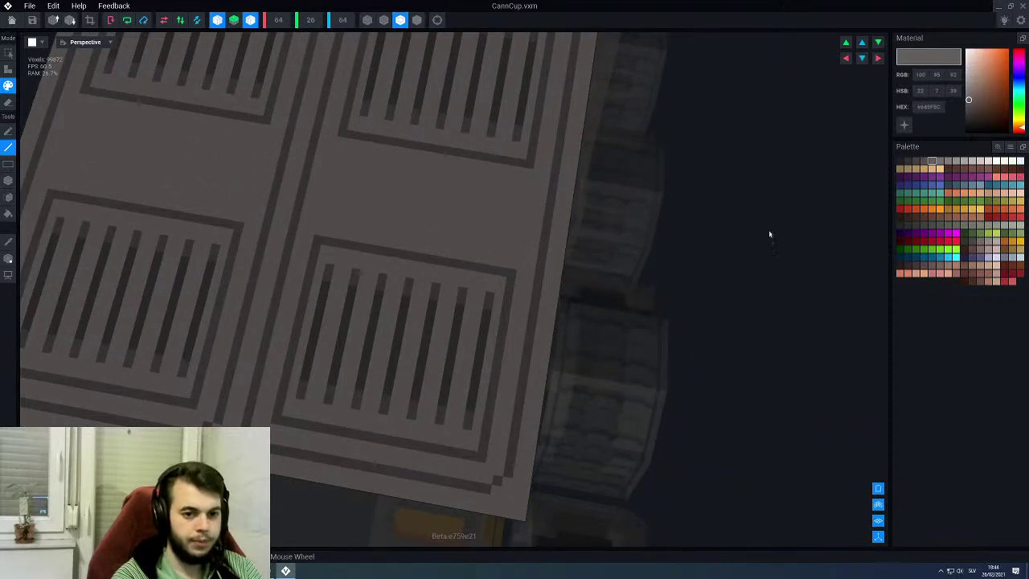
{"action": "left_click", "coordinate": [939, 161]}
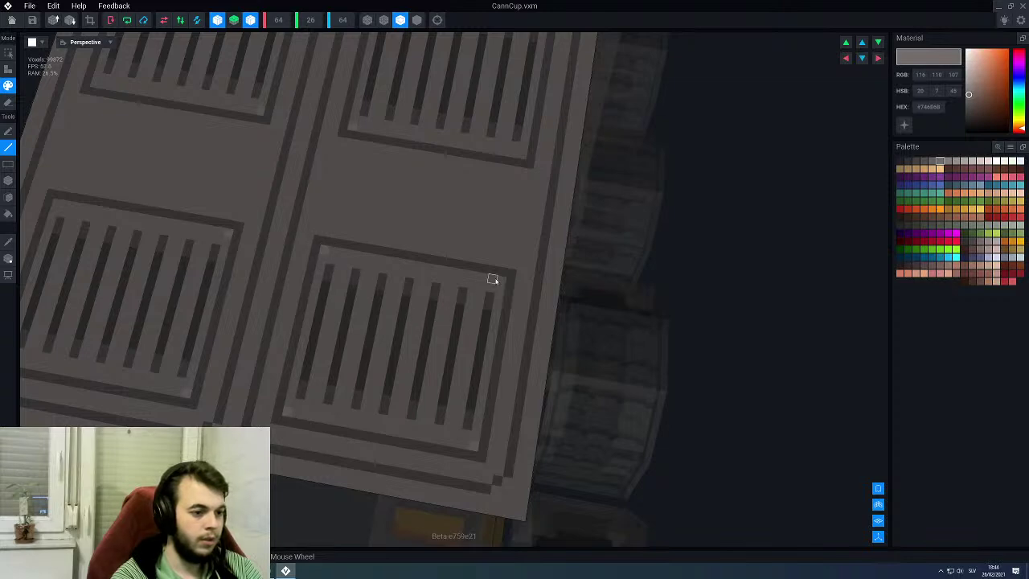
{"action": "scroll", "coordinate": [438, 378], "scroll_direction": "down", "scroll_amount": 4}
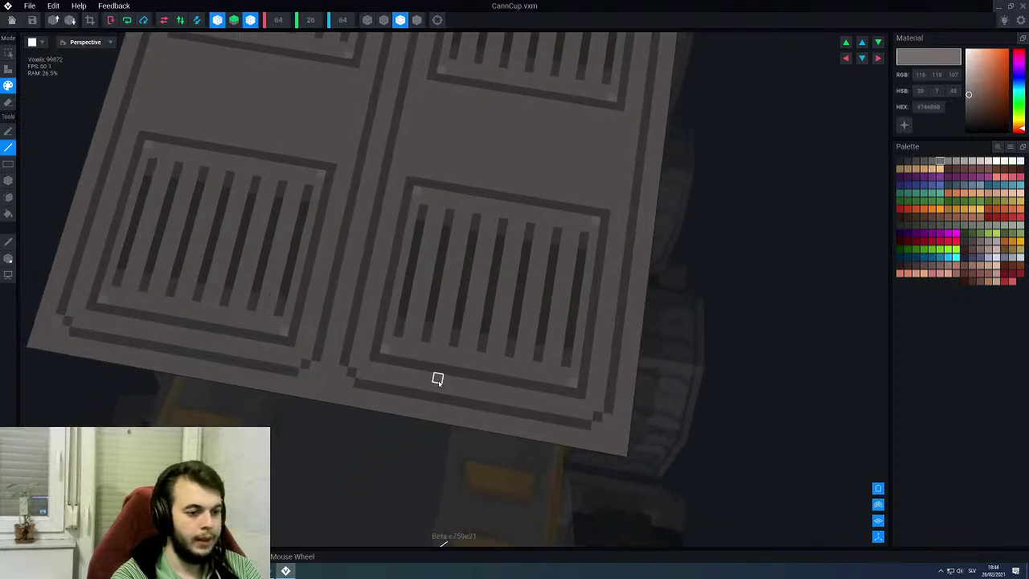
Step: Paint light #746E6B bands between the grille frames and the outer outline at both ends of the top face
{"action": "right_click_drag", "start_coordinate": [443, 383], "coordinate": [486, 374]}
{"action": "scroll", "coordinate": [483, 374], "scroll_direction": "up", "scroll_amount": 3}
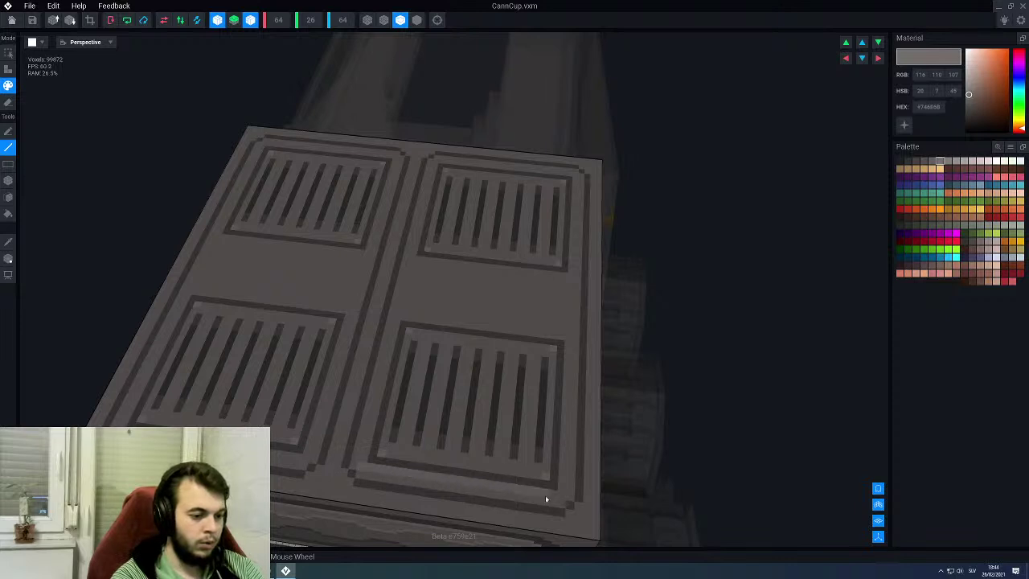
{"action": "left_click_drag", "start_coordinate": [505, 501], "coordinate": [363, 480]}
{"action": "middle_click_drag", "start_coordinate": [398, 371], "coordinate": [386, 418]}
{"action": "scroll", "coordinate": [385, 418], "scroll_direction": "down", "scroll_amount": 8}
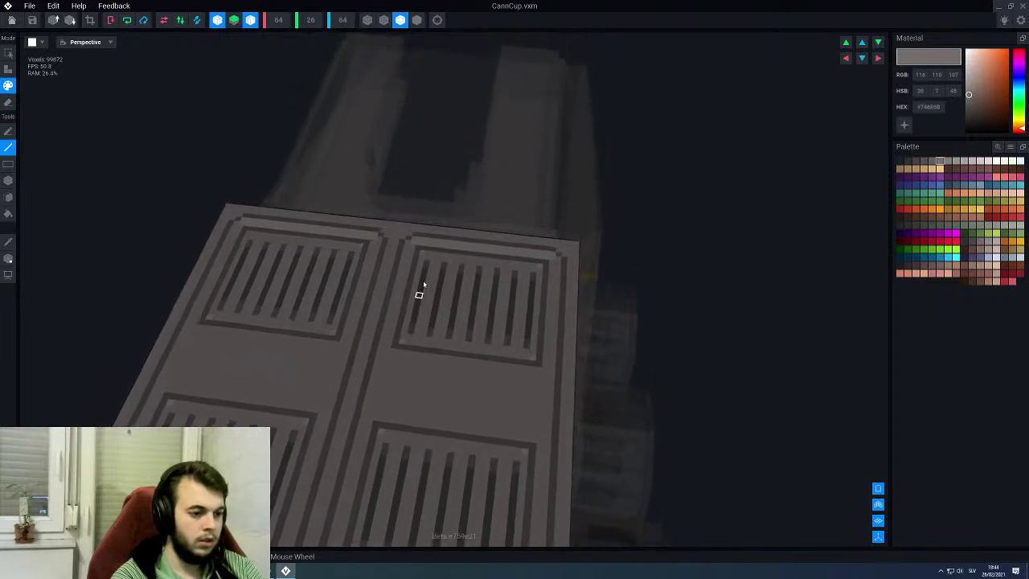
{"action": "scroll", "coordinate": [423, 392], "scroll_direction": "up", "scroll_amount": 8}
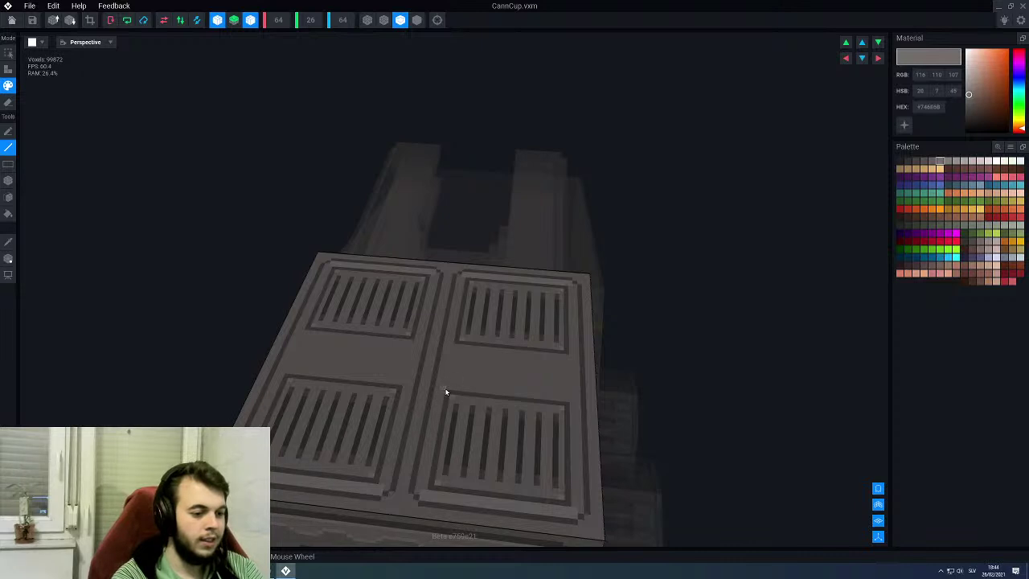
{"action": "scroll", "coordinate": [535, 407], "scroll_direction": "up", "scroll_amount": 6}
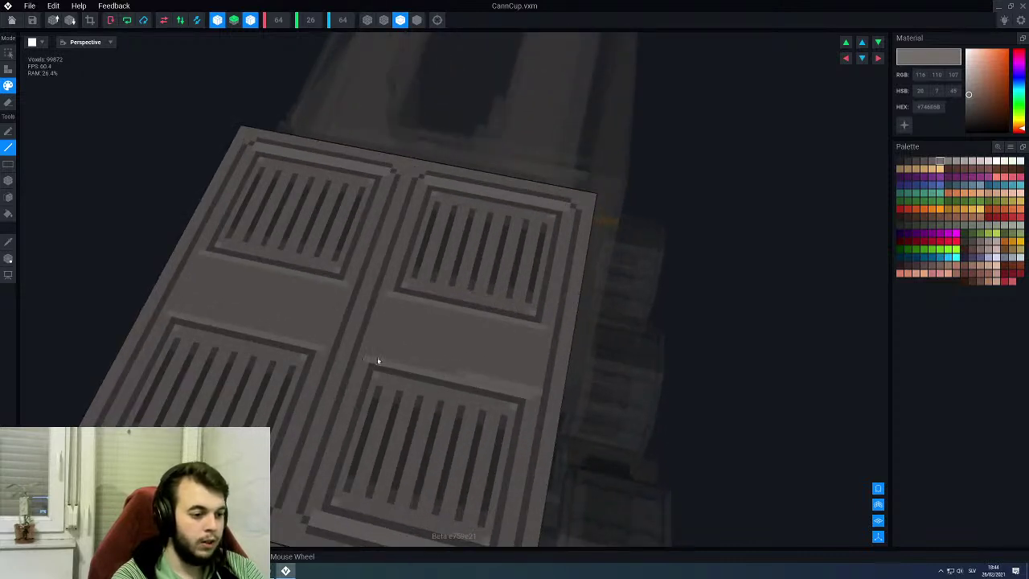
Step: Draw two #534F4E lines between the grilles of each panel and add small notches along their inner sides
{"action": "scroll", "coordinate": [375, 395], "scroll_direction": "down", "scroll_amount": 4}
{"action": "right_click_drag", "start_coordinate": [385, 412], "coordinate": [452, 354]}
{"action": "middle_click_drag", "start_coordinate": [452, 354], "coordinate": [452, 353]}
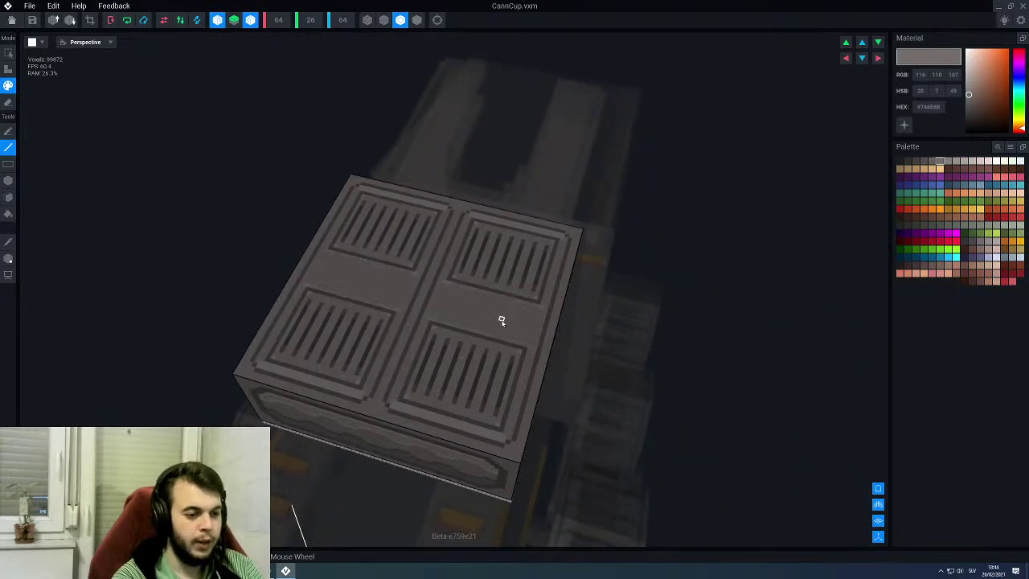
{"action": "scroll", "coordinate": [497, 351], "scroll_direction": "up", "scroll_amount": 4}
{"action": "middle_click_drag", "start_coordinate": [498, 352], "coordinate": [508, 385]}
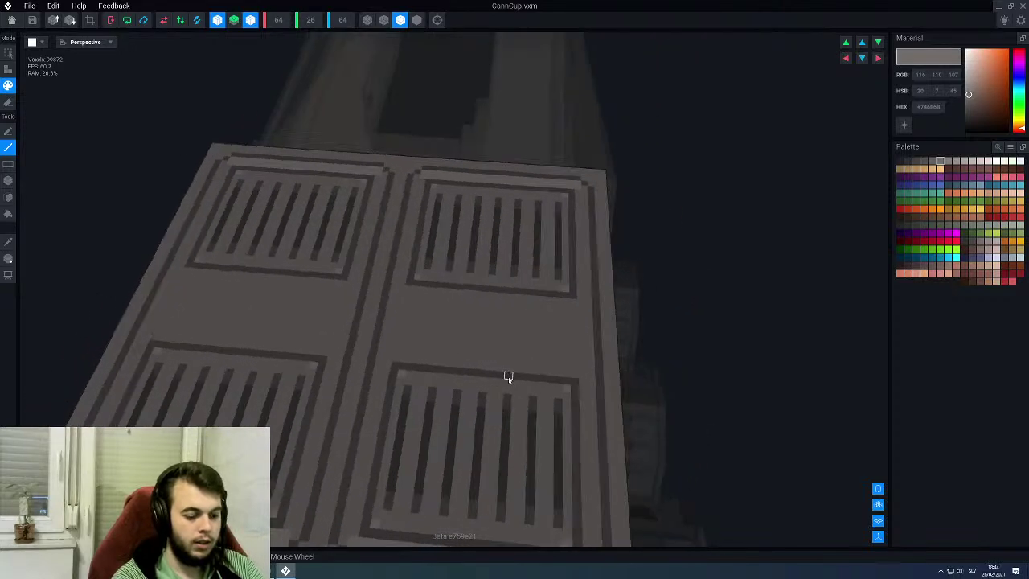
{"action": "left_click", "coordinate": [924, 162]}
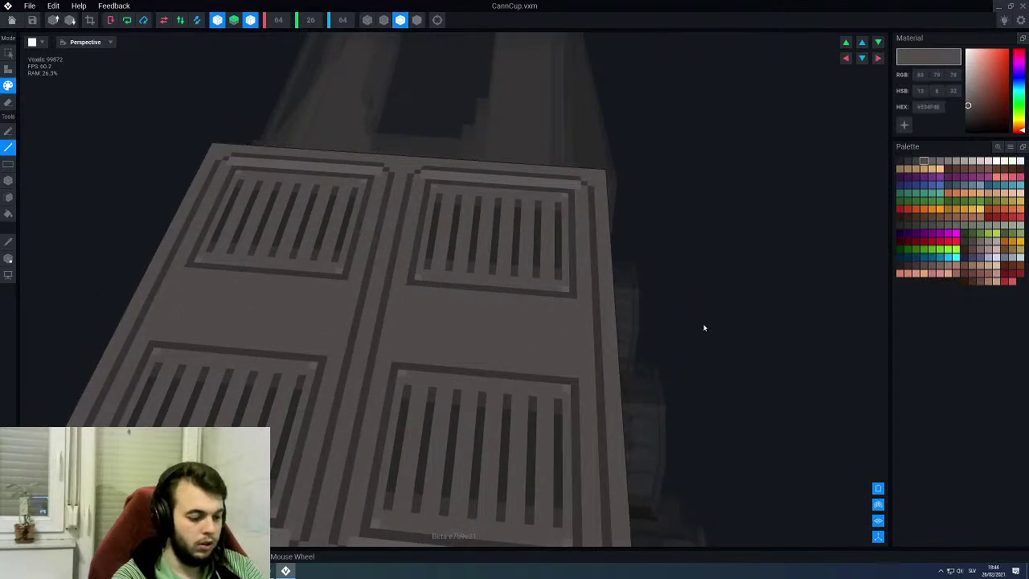
{"action": "middle_click_drag", "start_coordinate": [542, 358], "coordinate": [508, 361]}
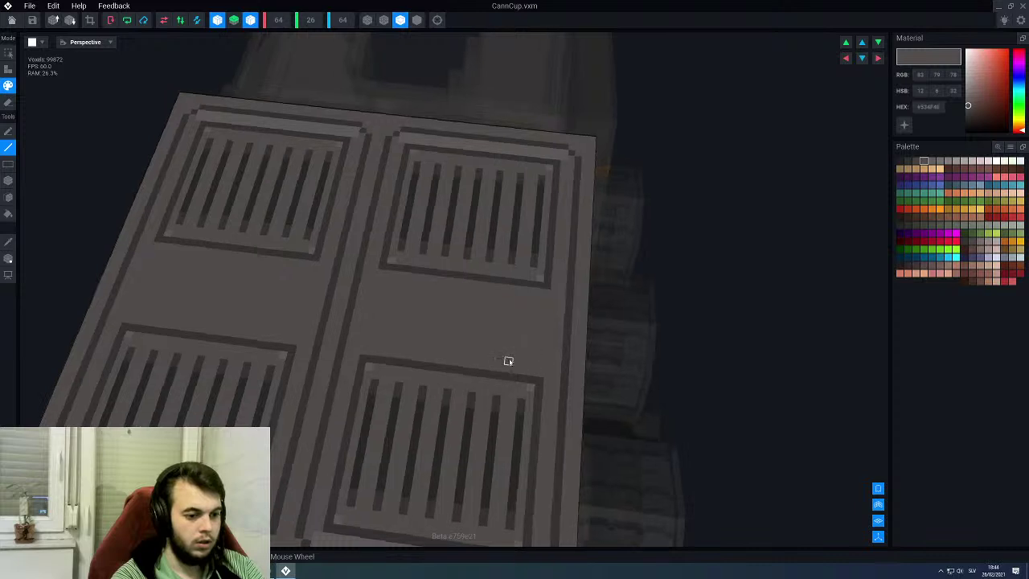
{"action": "left_click_drag", "start_coordinate": [505, 361], "coordinate": [518, 301]}
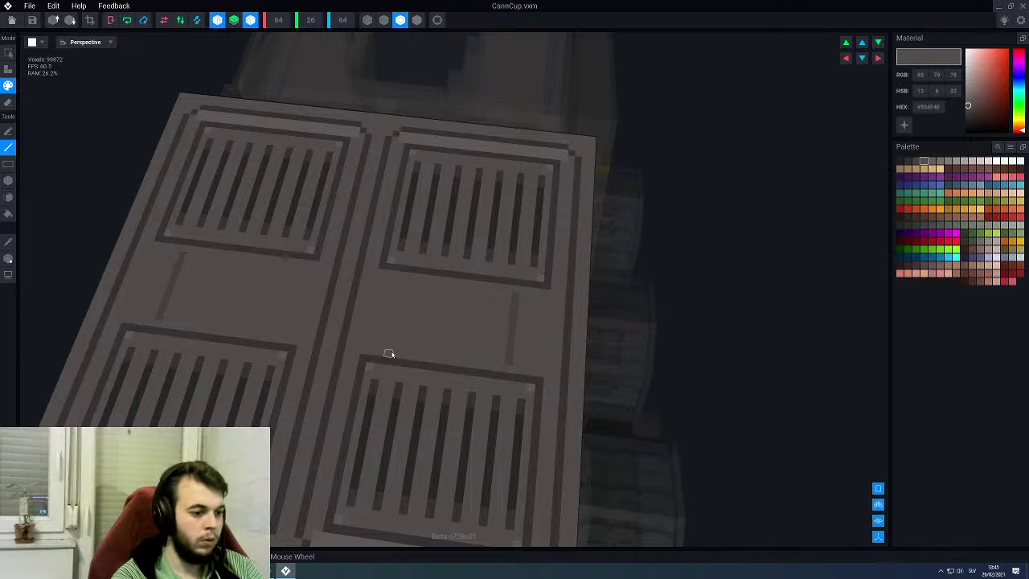
{"action": "right_click_drag", "start_coordinate": [407, 289], "coordinate": [416, 330]}
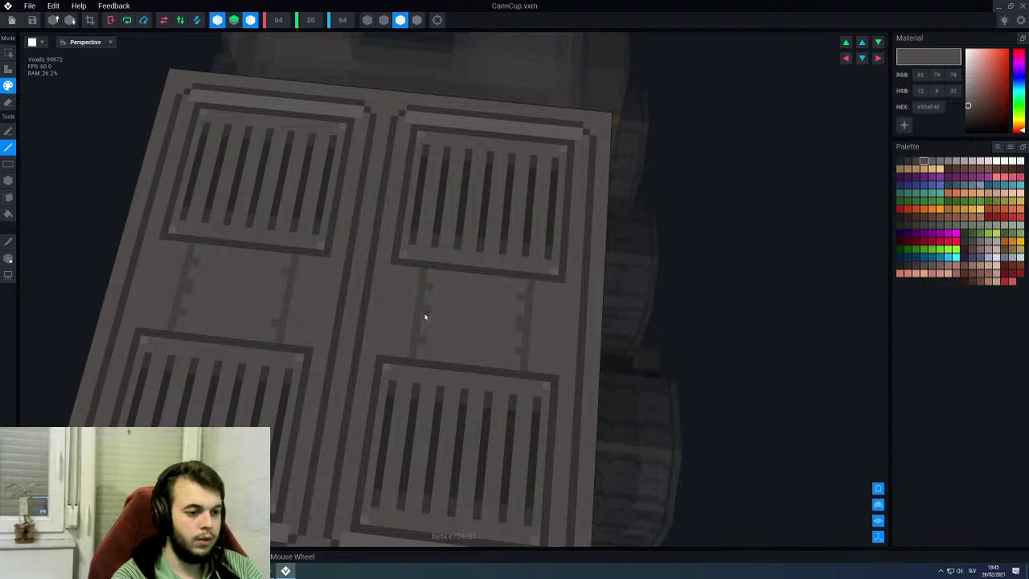
Step: Add #534F4E shading strips along the grille frames, running outward from the ends of the notched lines
{"action": "scroll", "coordinate": [426, 317], "scroll_direction": "down", "scroll_amount": 4}
{"action": "right_click_drag", "start_coordinate": [439, 327], "coordinate": [424, 333]}
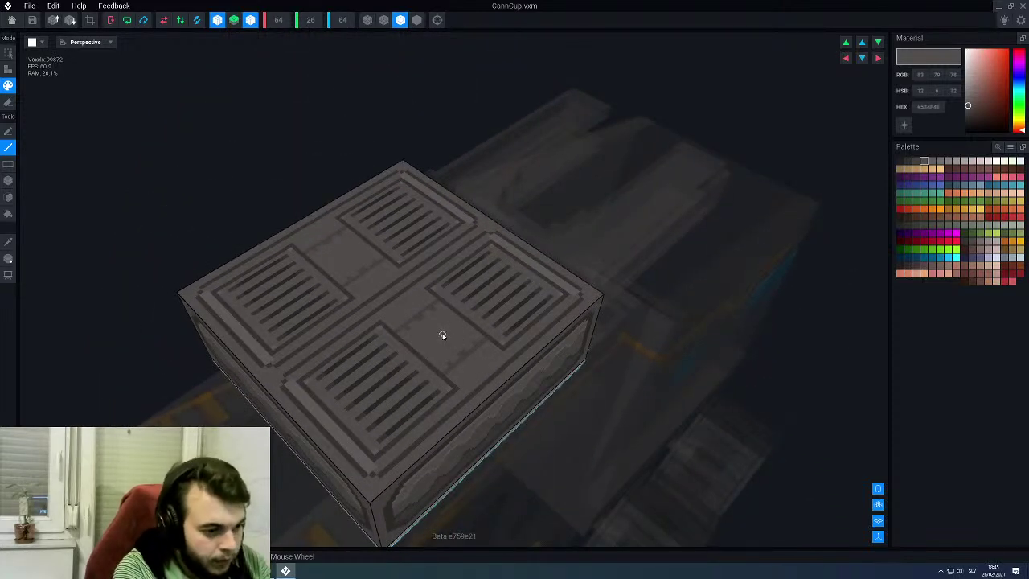
{"action": "scroll", "coordinate": [478, 353], "scroll_direction": "up", "scroll_amount": 2}
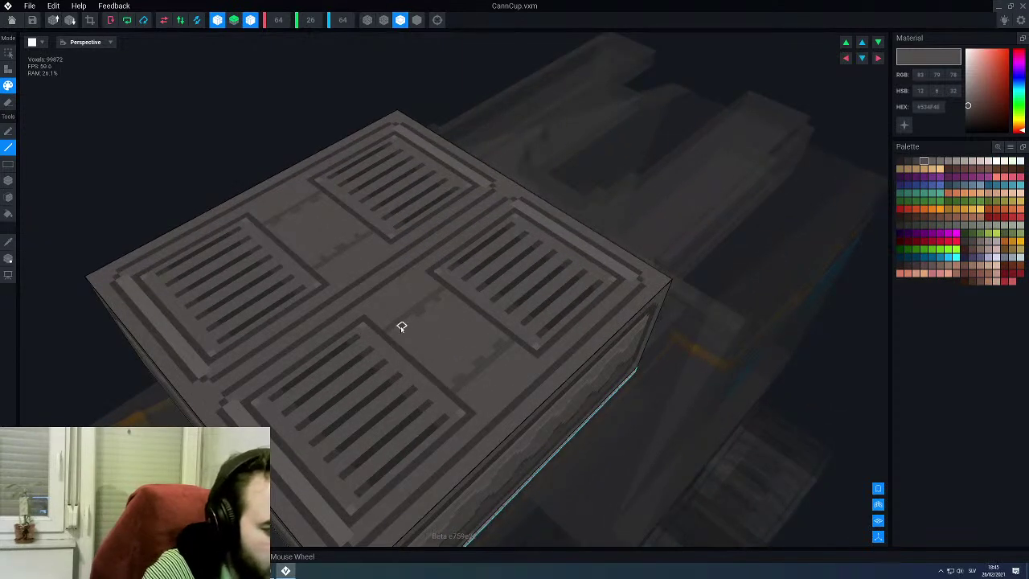
{"action": "scroll", "coordinate": [444, 321], "scroll_direction": "down", "scroll_amount": 2}
{"action": "right_click_drag", "start_coordinate": [448, 326], "coordinate": [449, 324]}
{"action": "scroll", "coordinate": [450, 325], "scroll_direction": "up", "scroll_amount": 2}
{"action": "middle_click_drag", "start_coordinate": [449, 324], "coordinate": [414, 291]}
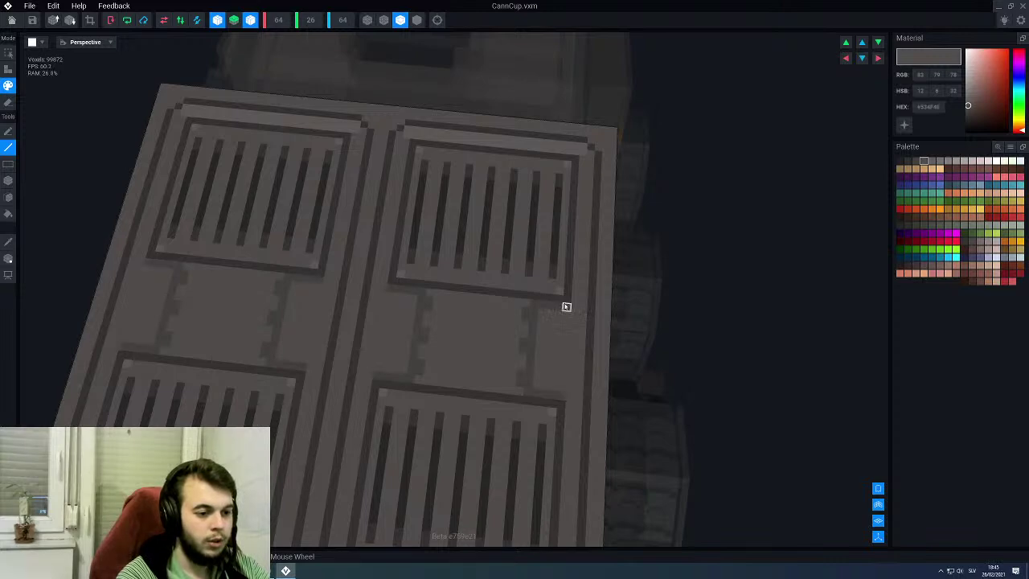
Step: Turn off Z-axis mirroring and erase the shading strips beside the near pair of grille frames with #645F5C
{"action": "scroll", "coordinate": [555, 330], "scroll_direction": "down", "scroll_amount": 3}
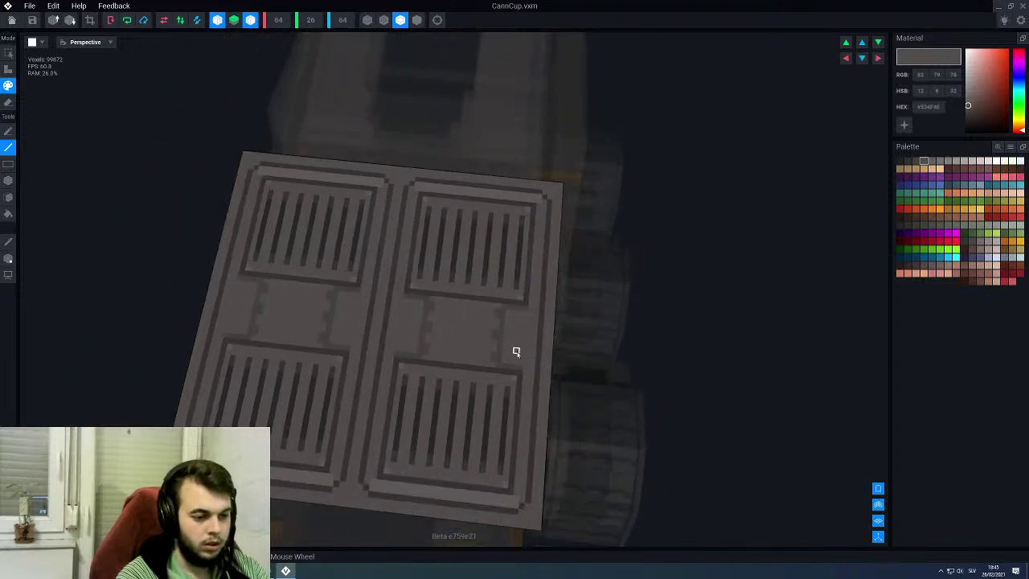
{"action": "left_click", "coordinate": [250, 20]}
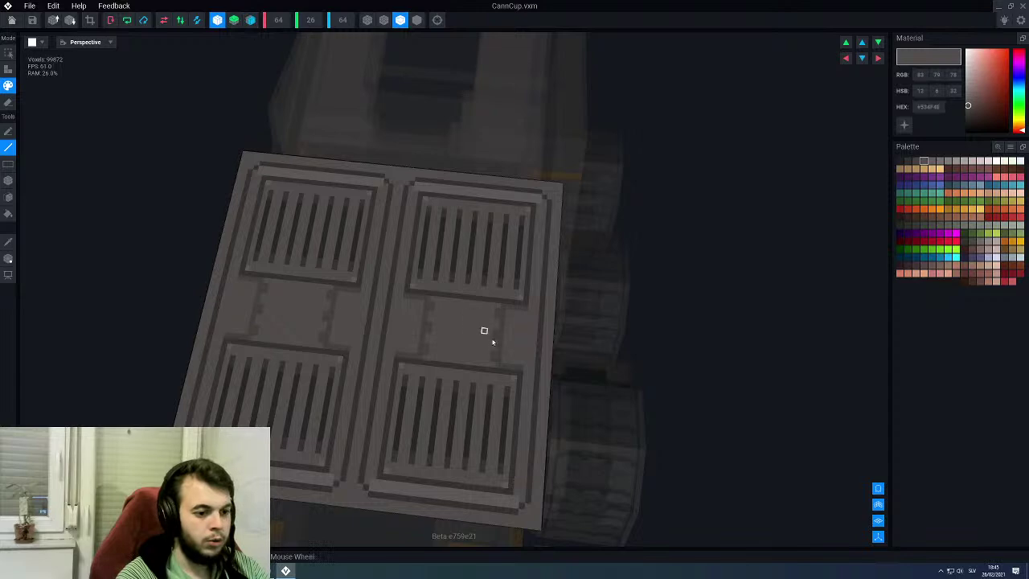
{"action": "scroll", "coordinate": [497, 346], "scroll_direction": "down", "scroll_amount": 2}
{"action": "right_click_drag", "start_coordinate": [499, 346], "coordinate": [540, 345]}
{"action": "scroll", "coordinate": [541, 345], "scroll_direction": "up", "scroll_amount": 3}
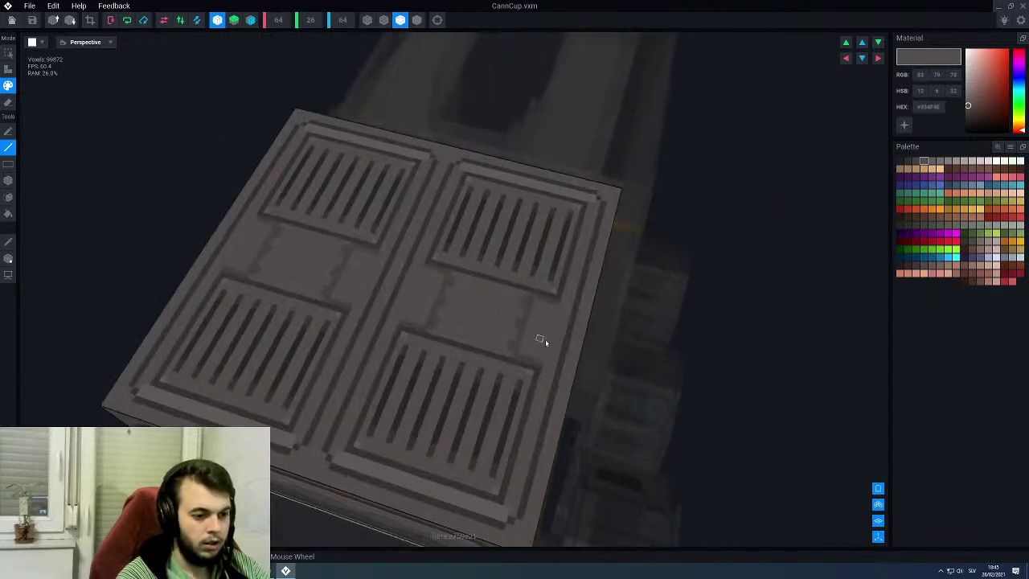
{"action": "left_click", "coordinate": [537, 351], "text": "alt"}
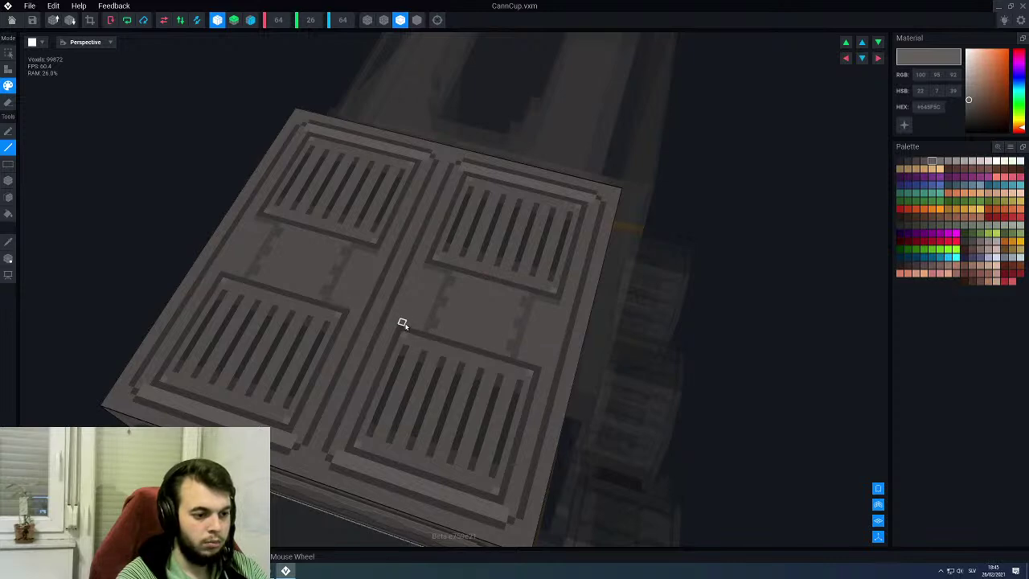
Step: Save CannCup.vxm, return to the SciFiTank rig, and view the tank from behind and above
{"action": "scroll", "coordinate": [437, 359], "scroll_direction": "down", "scroll_amount": 3}
{"action": "right_click_drag", "start_coordinate": [436, 359], "coordinate": [357, 311]}
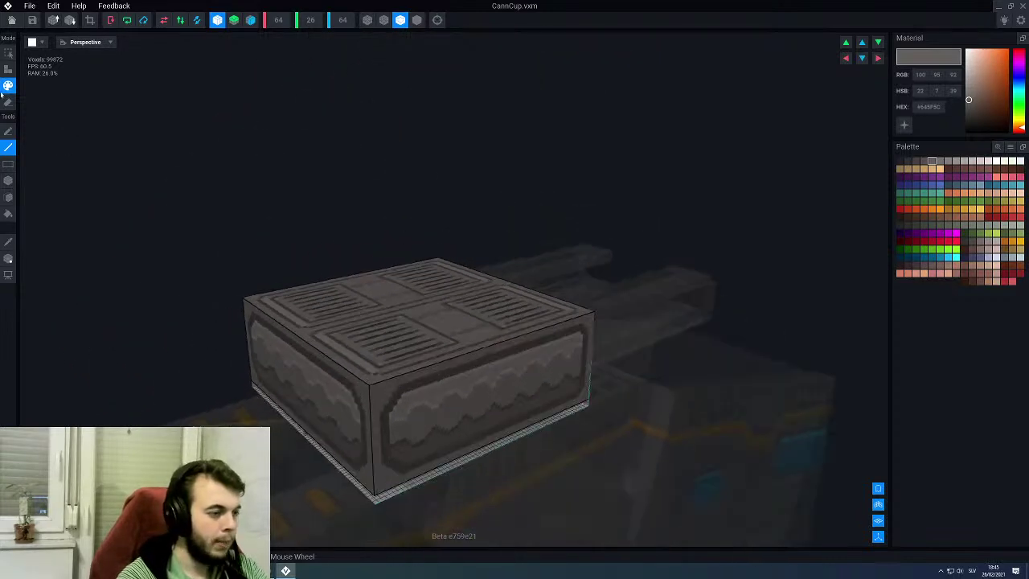
{"action": "left_click", "coordinate": [10, 23]}
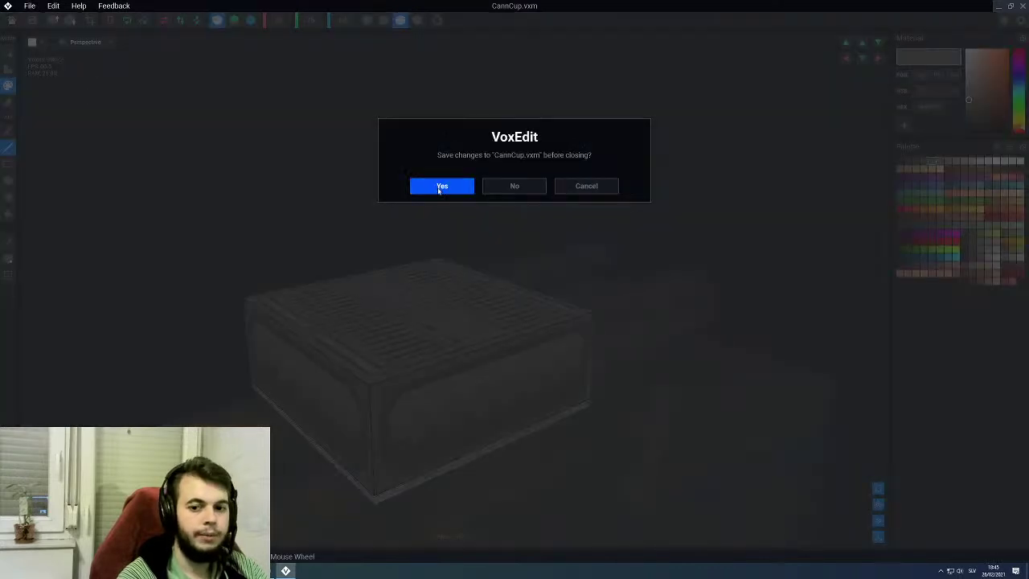
{"action": "left_click", "coordinate": [439, 190]}
{"action": "scroll", "coordinate": [466, 209], "scroll_direction": "down", "scroll_amount": 4}
{"action": "right_click_drag", "start_coordinate": [466, 207], "coordinate": [402, 192]}
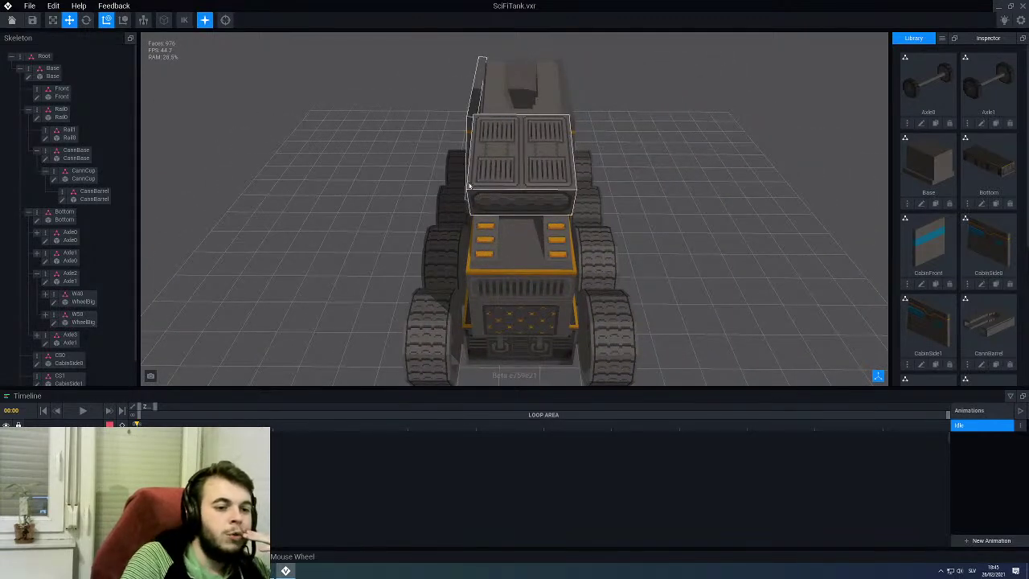
Step: Select the CannCup part in the rig and reopen it for voxel editing, facing its top
{"action": "left_click", "coordinate": [467, 185]}
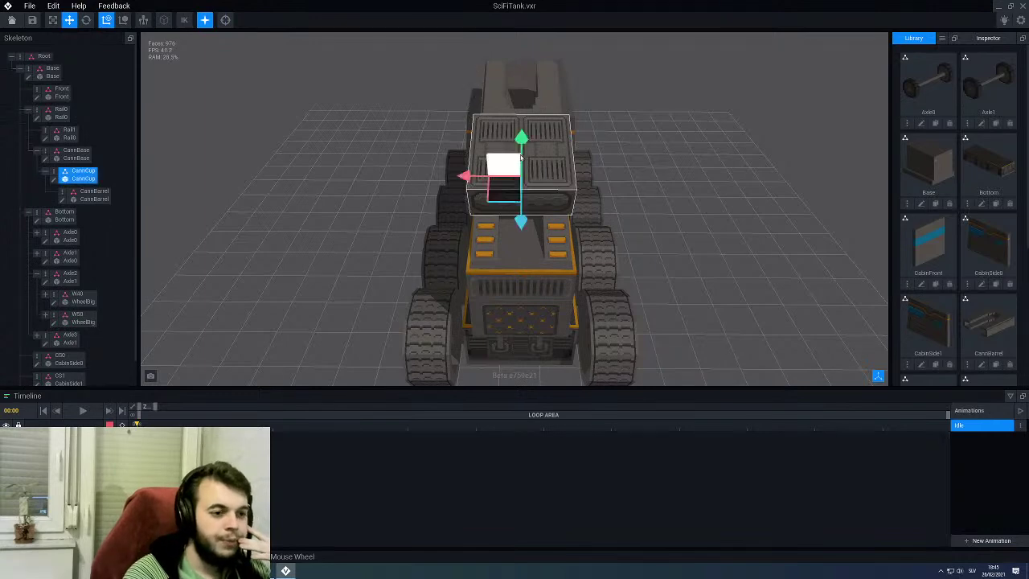
{"action": "left_click", "coordinate": [54, 179]}
{"action": "right_click_drag", "start_coordinate": [432, 250], "coordinate": [493, 157]}
{"action": "scroll", "coordinate": [519, 104], "scroll_direction": "up", "scroll_amount": 3}
{"action": "right_click_drag", "start_coordinate": [523, 99], "coordinate": [527, 192]}
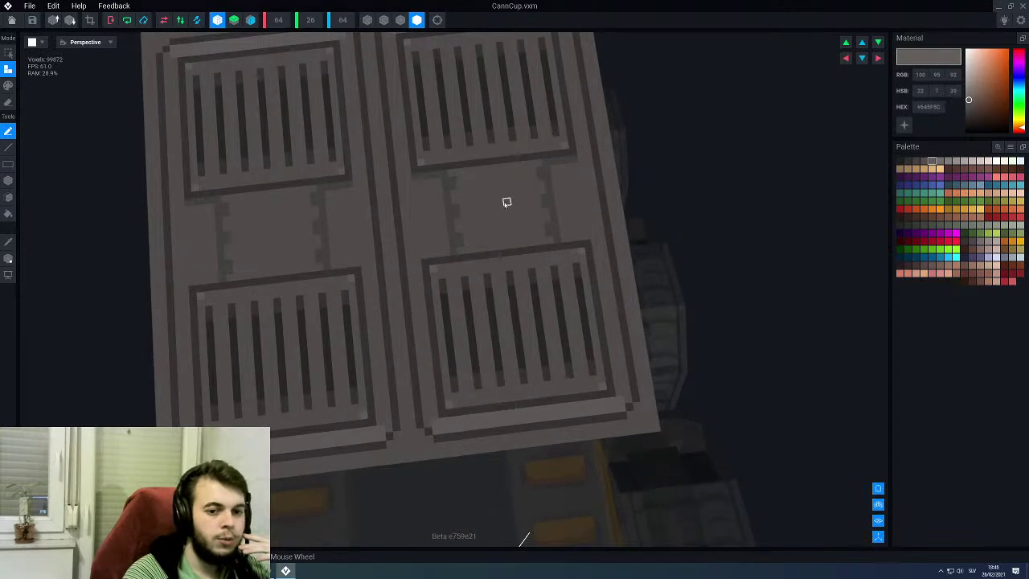
Step: Paint an amber #CE8716 rectangle in the centre of each middle section between the notched lines
{"action": "scroll", "coordinate": [506, 199], "scroll_direction": "up", "scroll_amount": 2}
{"action": "left_click", "coordinate": [1013, 243]}
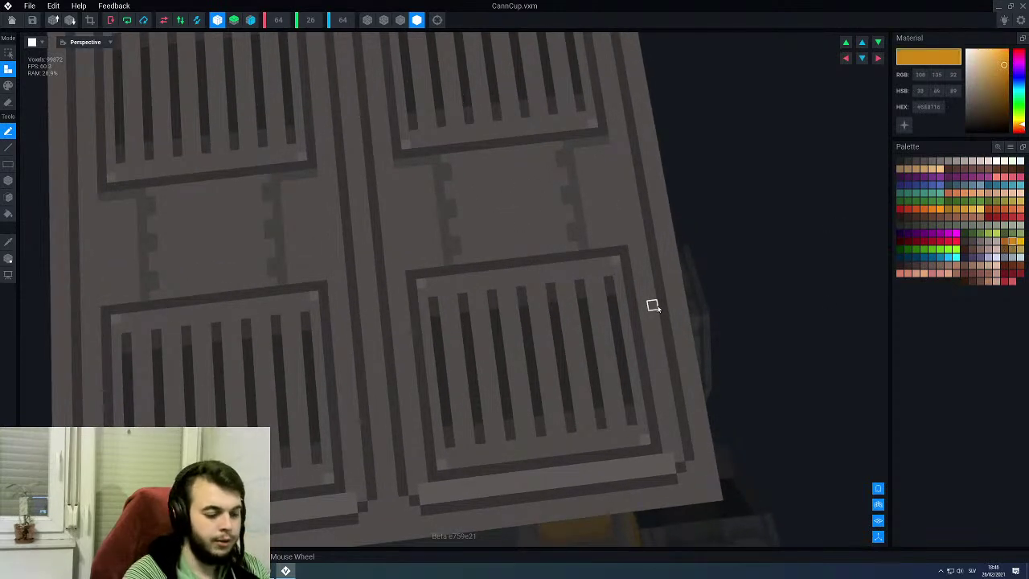
{"action": "key", "text": "p"}
{"action": "right_click_drag", "start_coordinate": [537, 220], "coordinate": [521, 203]}
{"action": "left_click_drag", "start_coordinate": [507, 164], "coordinate": [496, 237]}
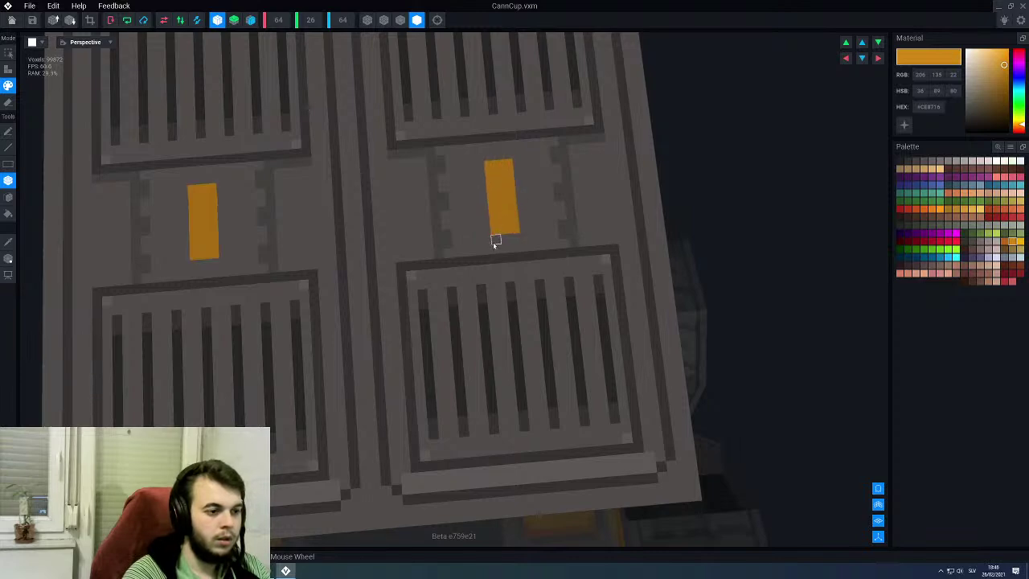
{"action": "right_click_drag", "start_coordinate": [493, 242], "coordinate": [488, 233]}
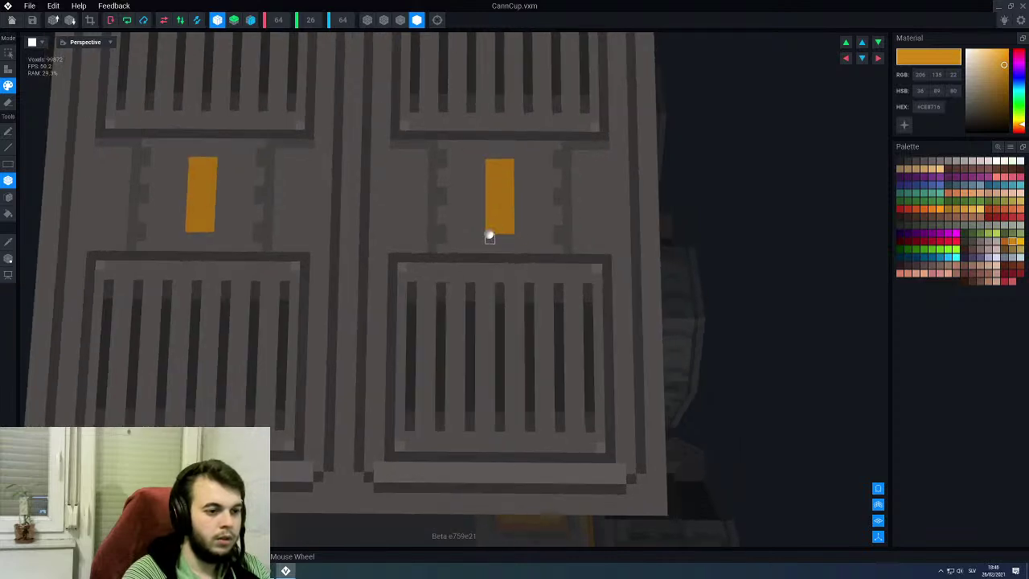
Step: Outline the amber rectangles with #534F4E lines along their sides and ends
{"action": "left_click", "coordinate": [555, 230], "text": "alt"}
{"action": "key", "text": "l"}
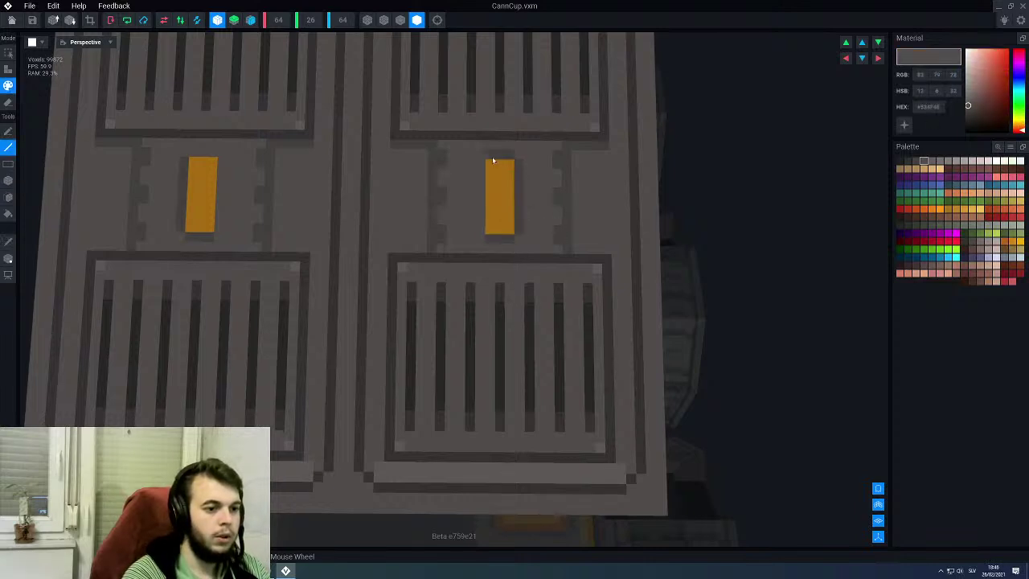
{"action": "left_click_drag", "start_coordinate": [480, 163], "coordinate": [480, 230]}
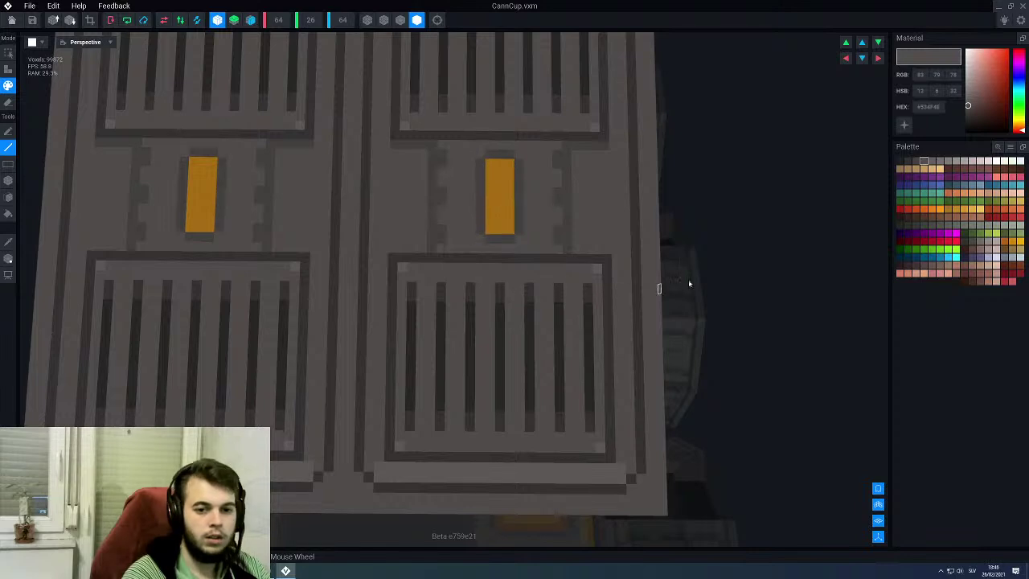
Step: Shade the ends and an edge spot of each amber rectangle with darker orange #B2631E
{"action": "left_click", "coordinate": [1002, 244]}
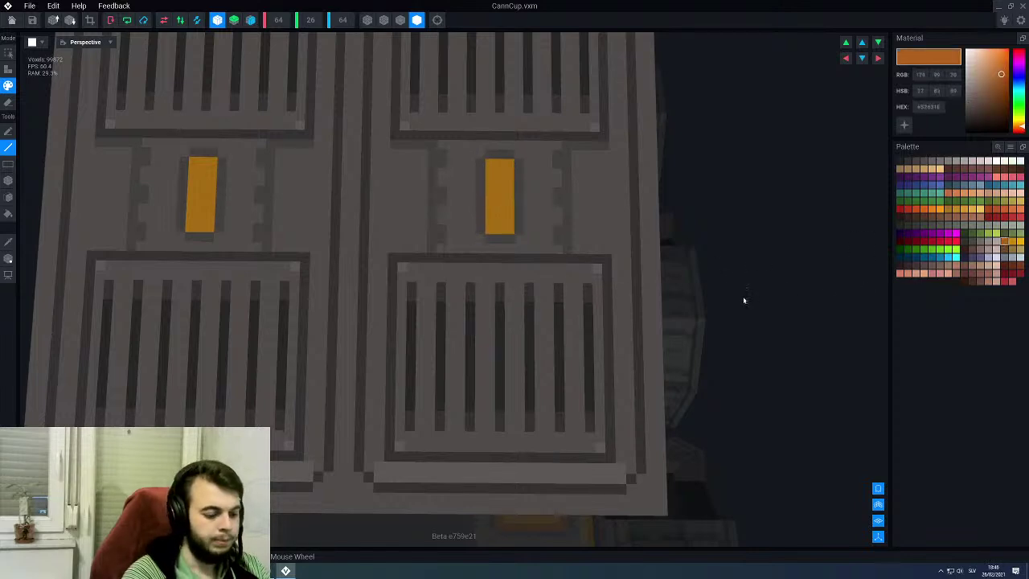
{"action": "left_click_drag", "start_coordinate": [490, 229], "coordinate": [508, 229]}
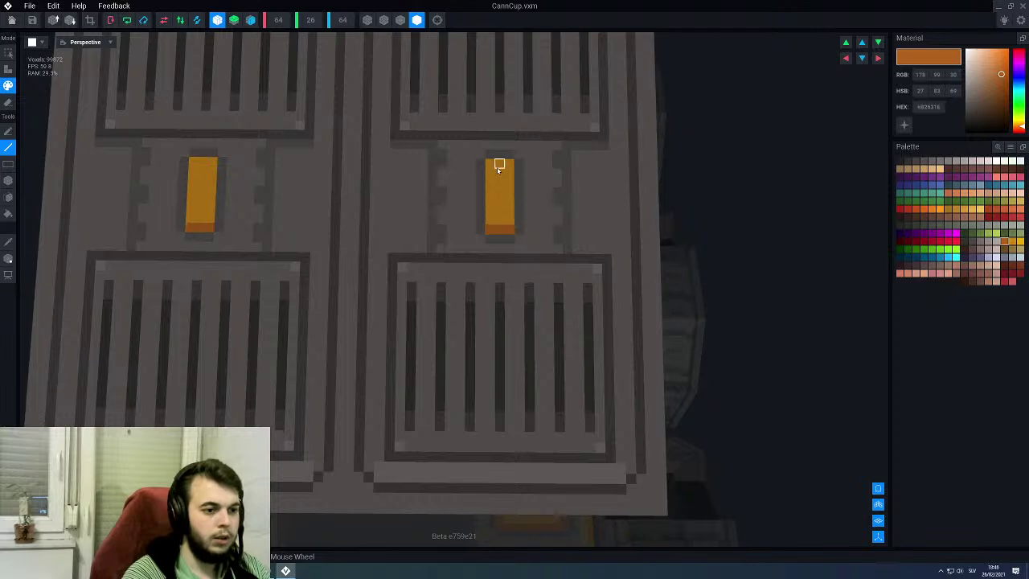
{"action": "scroll", "coordinate": [494, 233], "scroll_direction": "down", "scroll_amount": 3}
{"action": "middle_click_drag", "start_coordinate": [493, 236], "coordinate": [570, 285]}
{"action": "scroll", "coordinate": [569, 257], "scroll_direction": "up", "scroll_amount": 6}
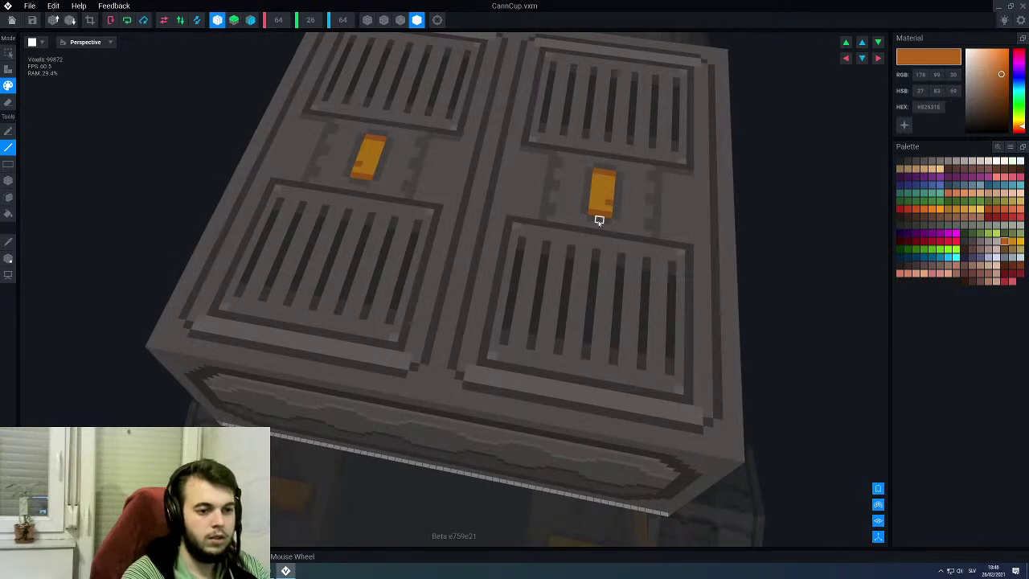
Step: Save the changes to CannCup.vxm and return to the SciFiTank rig
{"action": "scroll", "coordinate": [599, 220], "scroll_direction": "down", "scroll_amount": 4}
{"action": "middle_click_drag", "start_coordinate": [590, 222], "coordinate": [433, 242]}
{"action": "left_click", "coordinate": [12, 20]}
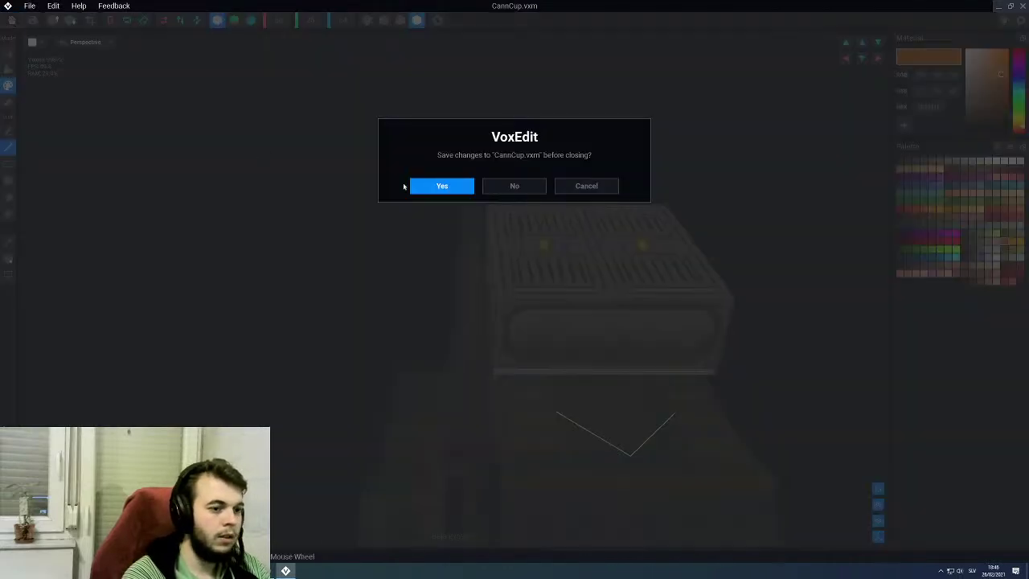
{"action": "left_click", "coordinate": [427, 189]}
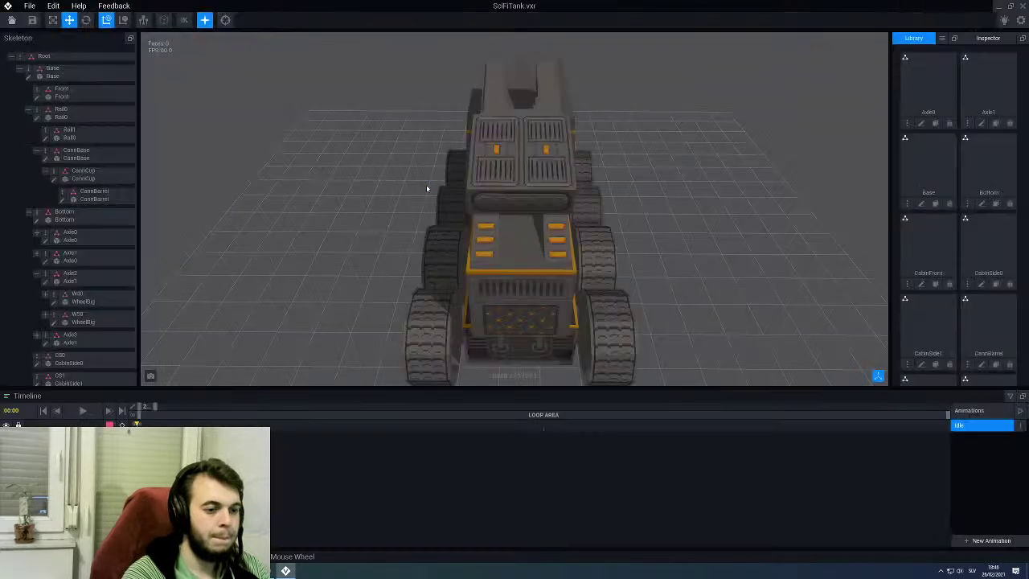
Step: Save the SciFiTank rig and open its CannBarrel part for voxel editing
{"action": "middle_click_drag", "start_coordinate": [438, 201], "coordinate": [502, 175]}
{"action": "scroll", "coordinate": [503, 175], "scroll_direction": "up", "scroll_amount": 5}
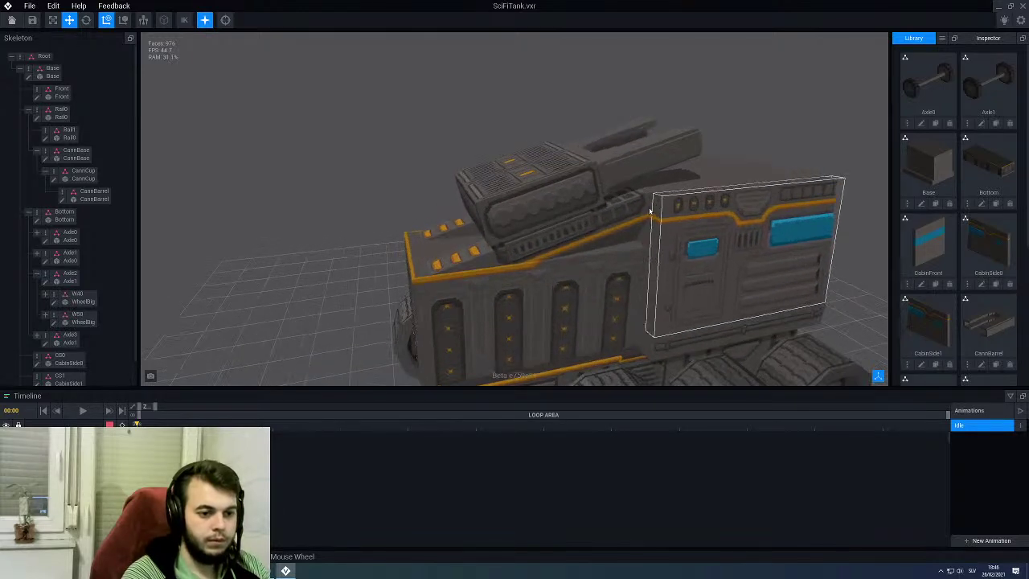
{"action": "middle_click_drag", "start_coordinate": [592, 227], "coordinate": [524, 198]}
{"action": "left_click", "coordinate": [527, 210]}
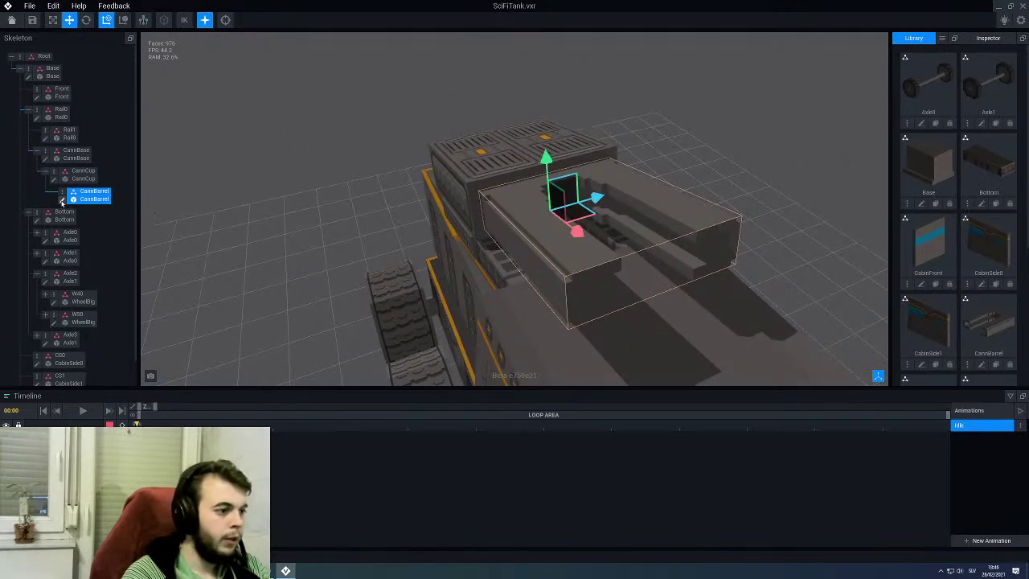
{"action": "left_click", "coordinate": [32, 22]}
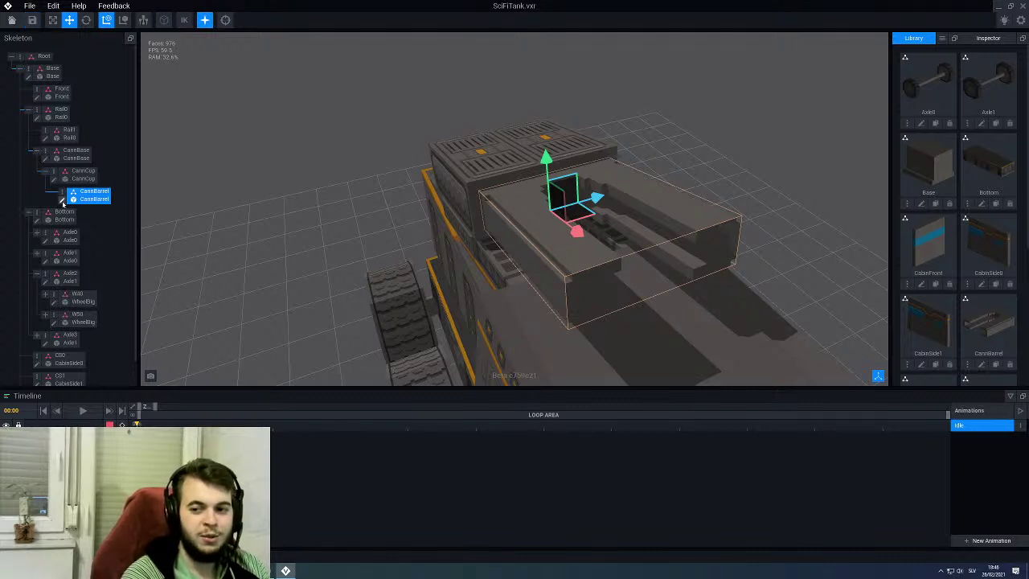
{"action": "left_click", "coordinate": [63, 202]}
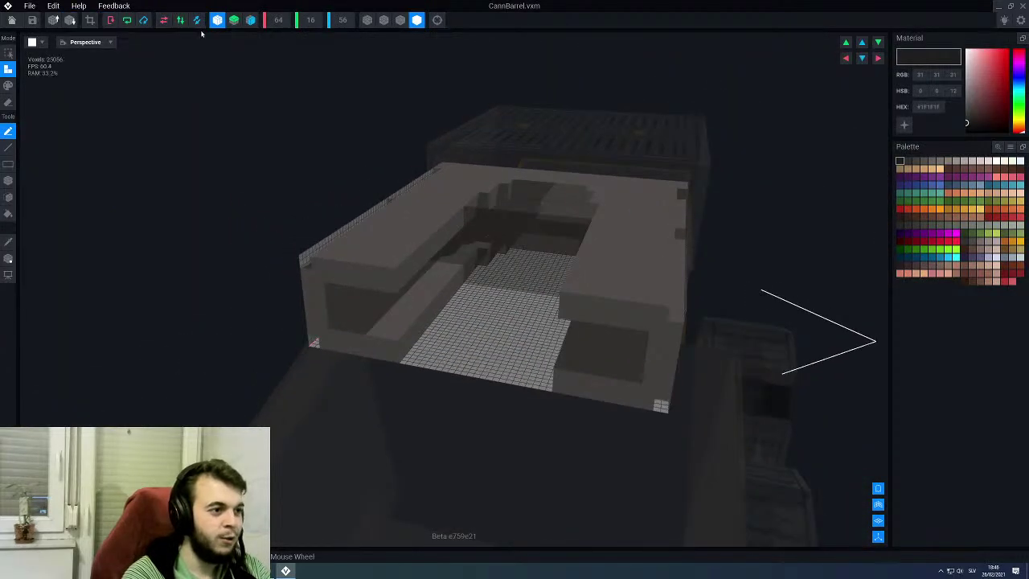
Step: Switch the barrel's mirroring to the Z axis and show its geometry with outlined edges
{"action": "left_click", "coordinate": [250, 20]}
{"action": "right_click_drag", "start_coordinate": [513, 218], "coordinate": [505, 204]}
{"action": "left_click", "coordinate": [400, 22]}
{"action": "scroll", "coordinate": [536, 236], "scroll_direction": "up", "scroll_amount": 4}
{"action": "right_click_drag", "start_coordinate": [537, 240], "coordinate": [536, 241]}
{"action": "right_click_drag", "start_coordinate": [696, 239], "coordinate": [656, 234]}
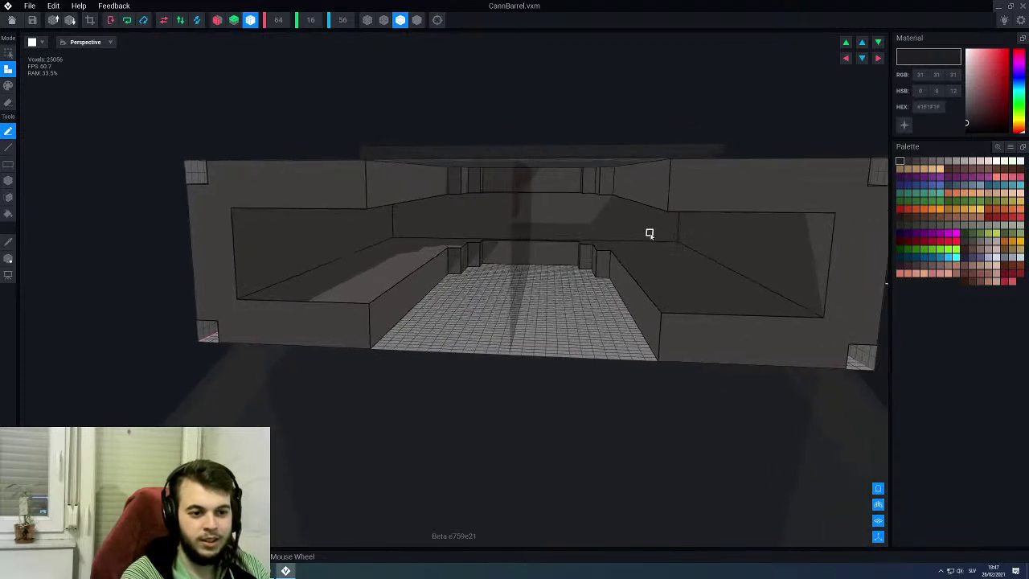
Step: Paint the recessed inner face inside the barrel opening with dark grey #423F3E
{"action": "left_click", "coordinate": [656, 230], "text": "alt"}
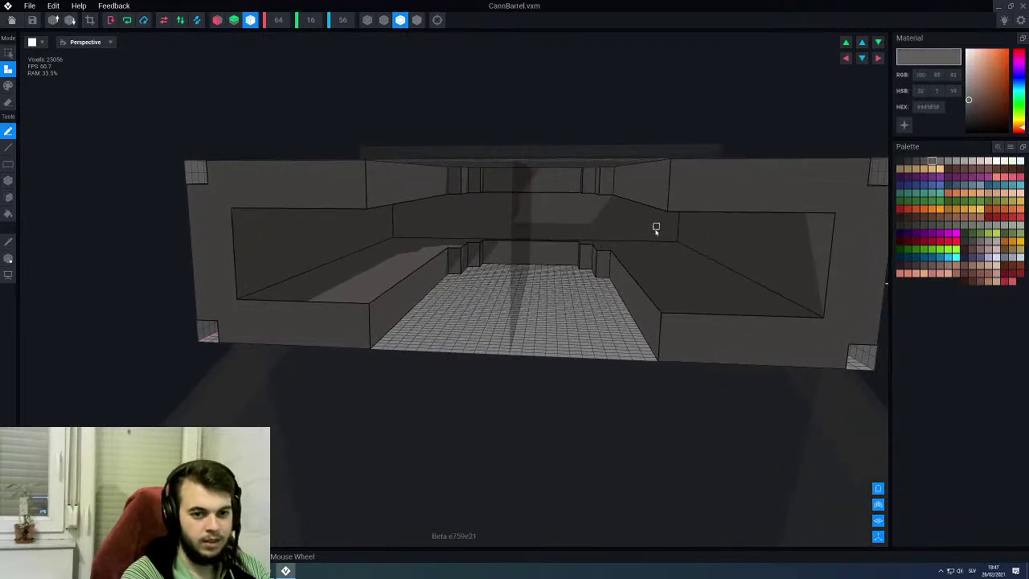
{"action": "left_click", "coordinate": [916, 162]}
{"action": "key", "text": "g"}
{"action": "key", "text": "f"}
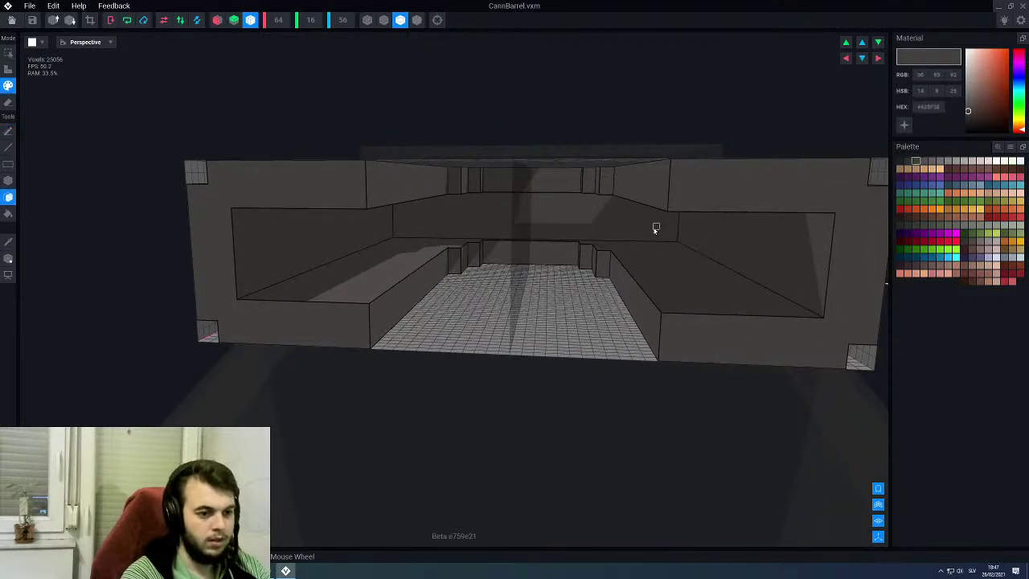
{"action": "left_click", "coordinate": [637, 225]}
Step: Carve three square pockets about 8 voxels wide in a row along the barrel's side, starting near its closed rear end
{"action": "right_click_drag", "start_coordinate": [625, 249], "coordinate": [603, 246]}
{"action": "scroll", "coordinate": [603, 246], "scroll_direction": "up", "scroll_amount": 2}
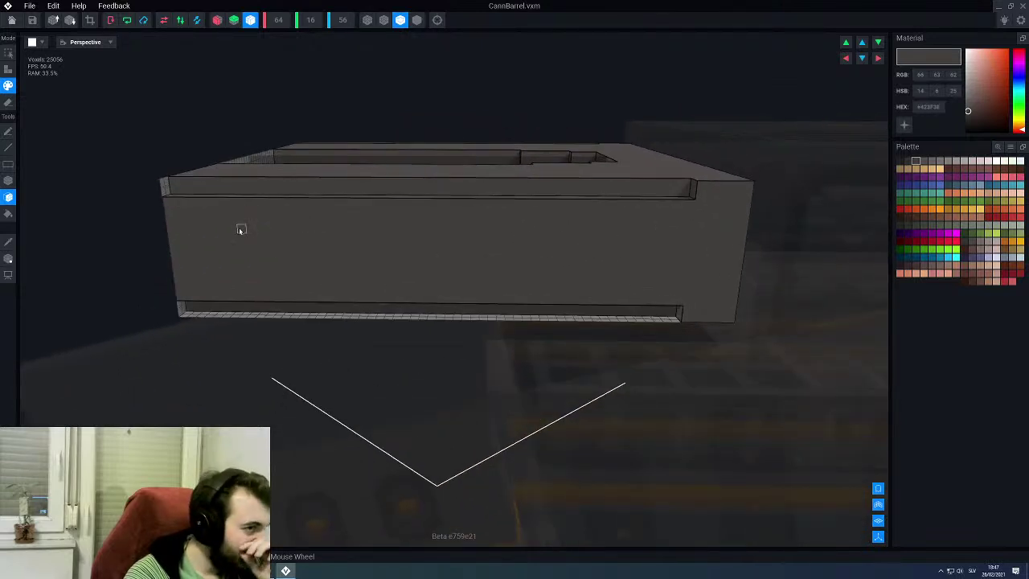
{"action": "middle_click_drag", "start_coordinate": [239, 233], "coordinate": [245, 233]}
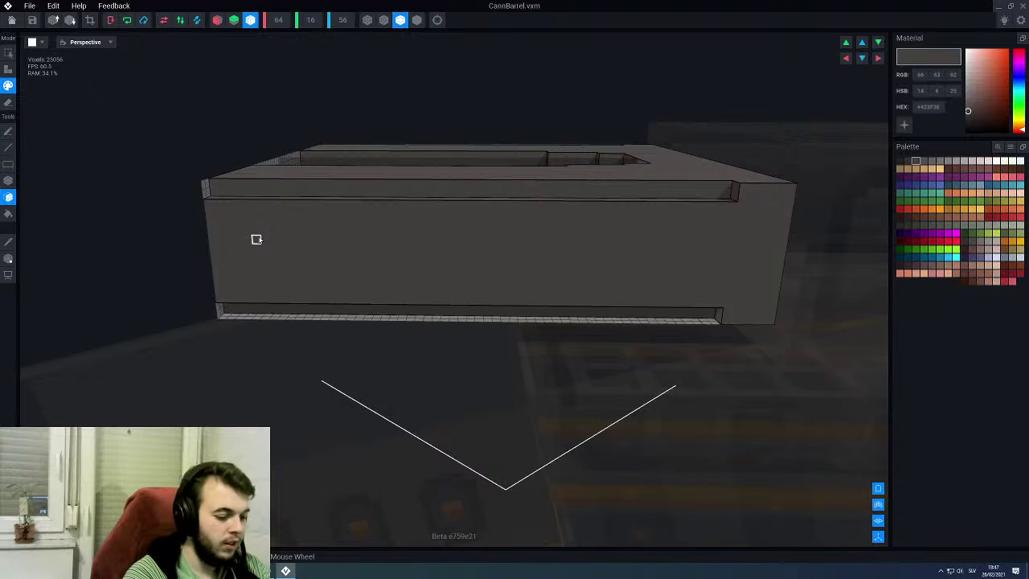
{"action": "key", "text": "e"}
{"action": "key", "text": "b"}
{"action": "right_click_drag", "start_coordinate": [246, 213], "coordinate": [254, 214]}
{"action": "right_click_drag", "start_coordinate": [661, 262], "coordinate": [631, 265]}
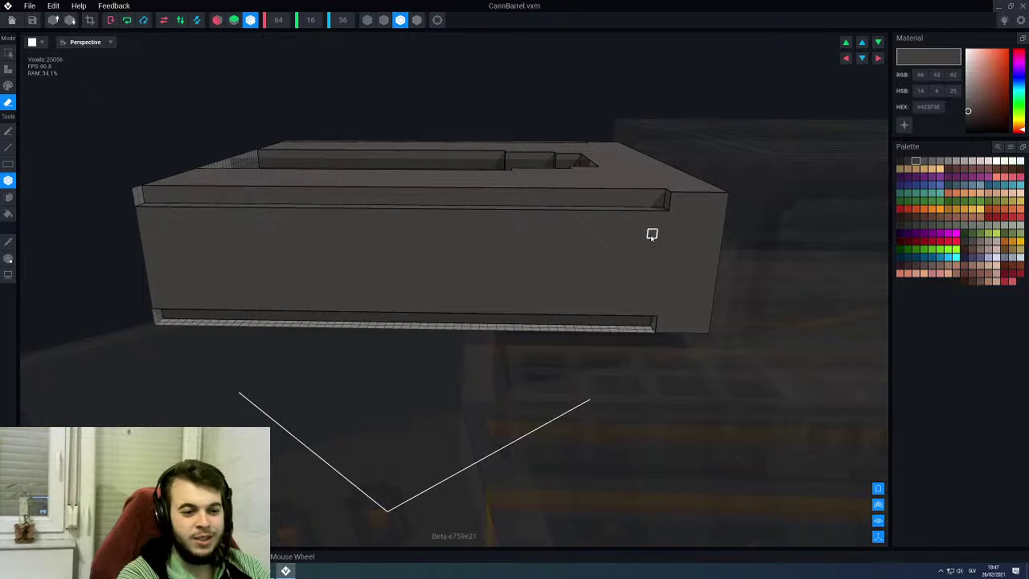
{"action": "scroll", "coordinate": [653, 232], "scroll_direction": "up", "scroll_amount": 5}
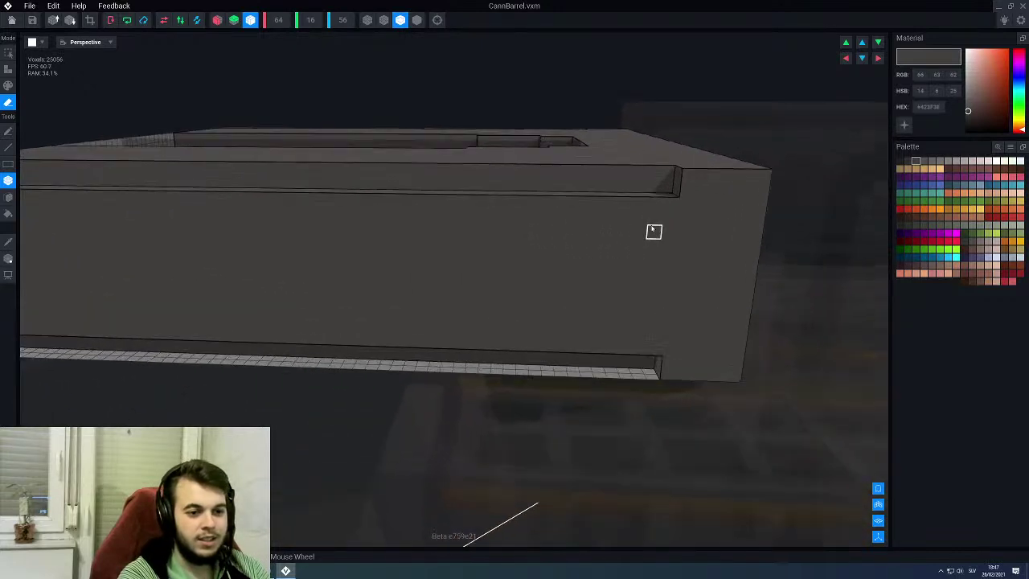
{"action": "right_click_drag", "start_coordinate": [656, 218], "coordinate": [657, 215]}
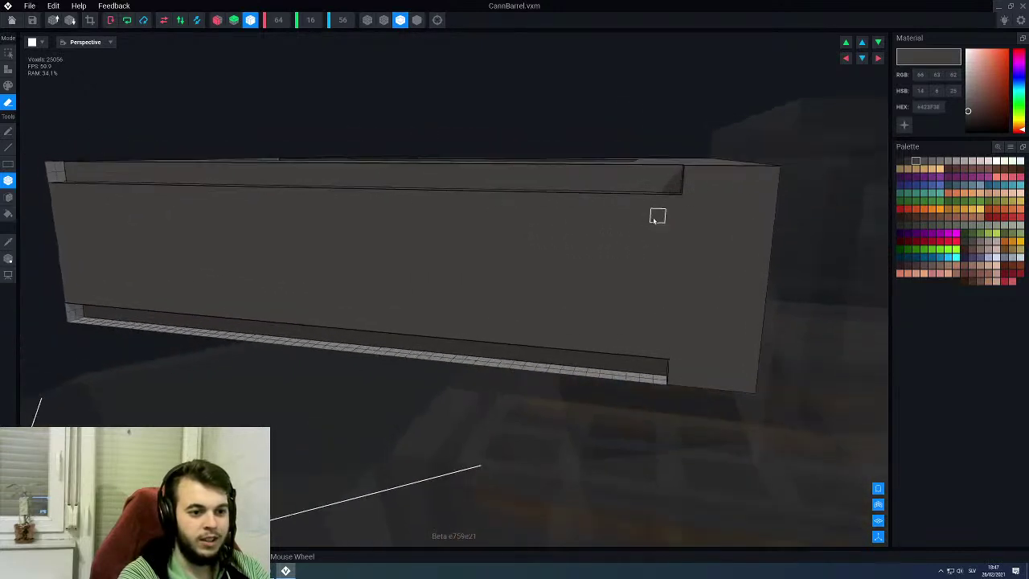
{"action": "left_click_drag", "start_coordinate": [641, 228], "coordinate": [620, 324]}
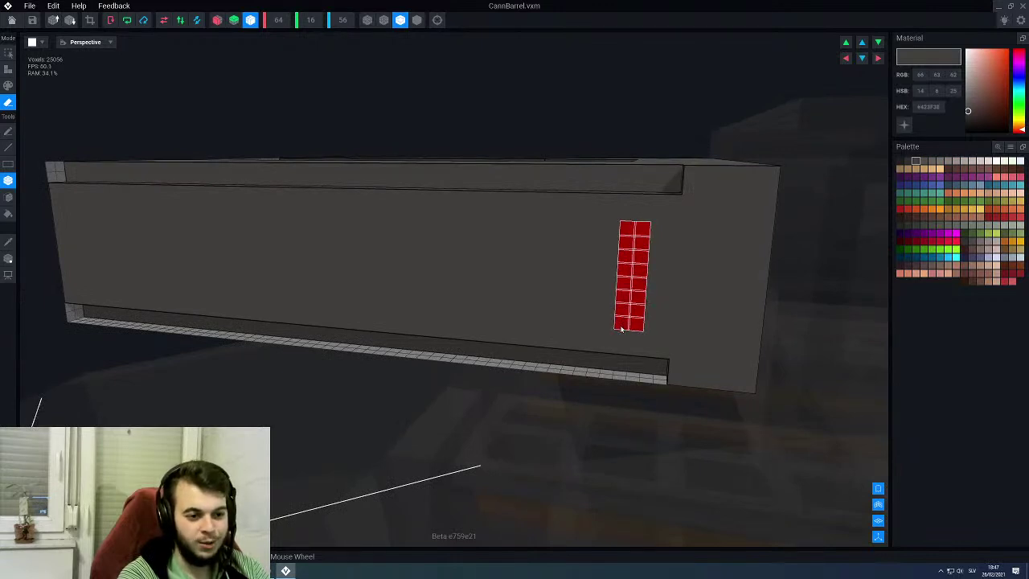
{"action": "left_click_drag", "start_coordinate": [618, 327], "coordinate": [542, 316]}
{"action": "right_click_drag", "start_coordinate": [544, 289], "coordinate": [530, 258]}
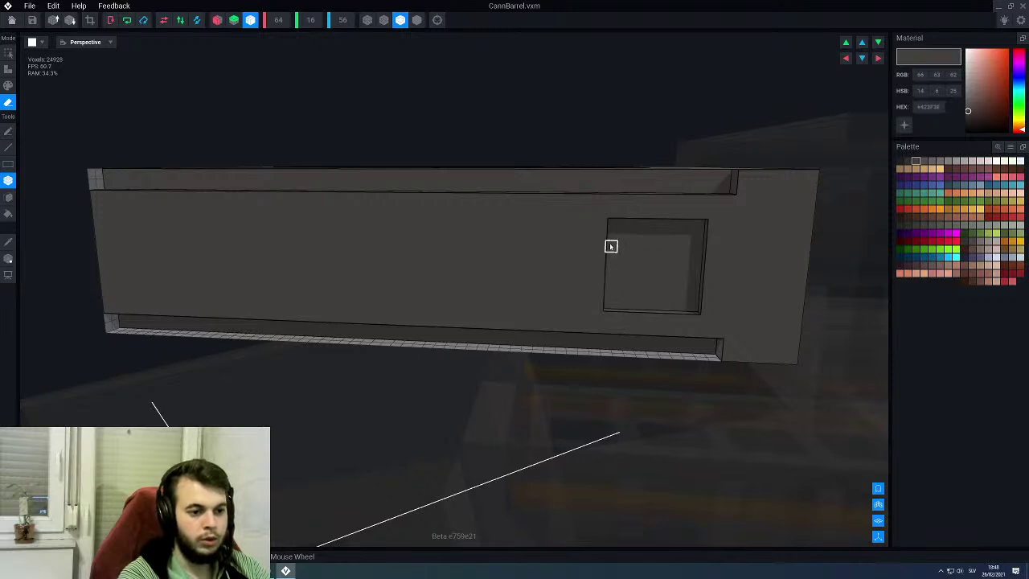
{"action": "left_click_drag", "start_coordinate": [577, 222], "coordinate": [483, 299]}
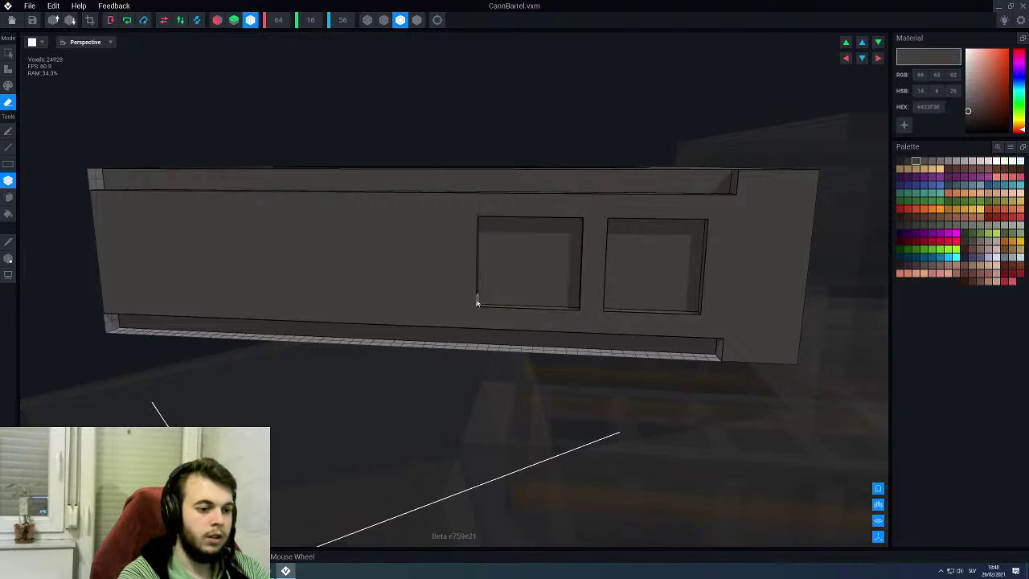
{"action": "left_click_drag", "start_coordinate": [507, 217], "coordinate": [430, 299]}
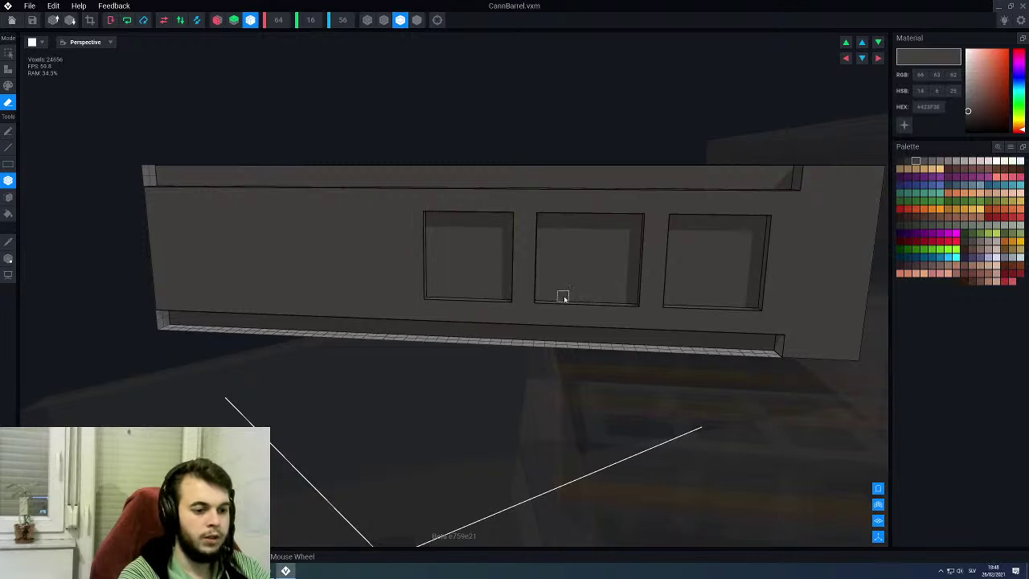
{"action": "key", "text": "a"}
{"action": "mouse_move", "coordinate": [546, 298]}
{"action": "left_mouse_down"}
{"action": "mouse_move", "coordinate": [542, 218]}
{"action": "mouse_move", "coordinate": [510, 303]}
{"action": "left_mouse_up"}
{"action": "key", "text": "ctrl+z"}
Step: Fill the muzzle-side column of the third pocket with grey #645F5C to narrow it by one voxel
{"action": "left_click", "coordinate": [531, 265], "text": "alt"}
{"action": "scroll", "coordinate": [526, 237], "scroll_direction": "up", "scroll_amount": 3}
{"action": "key", "text": "e"}
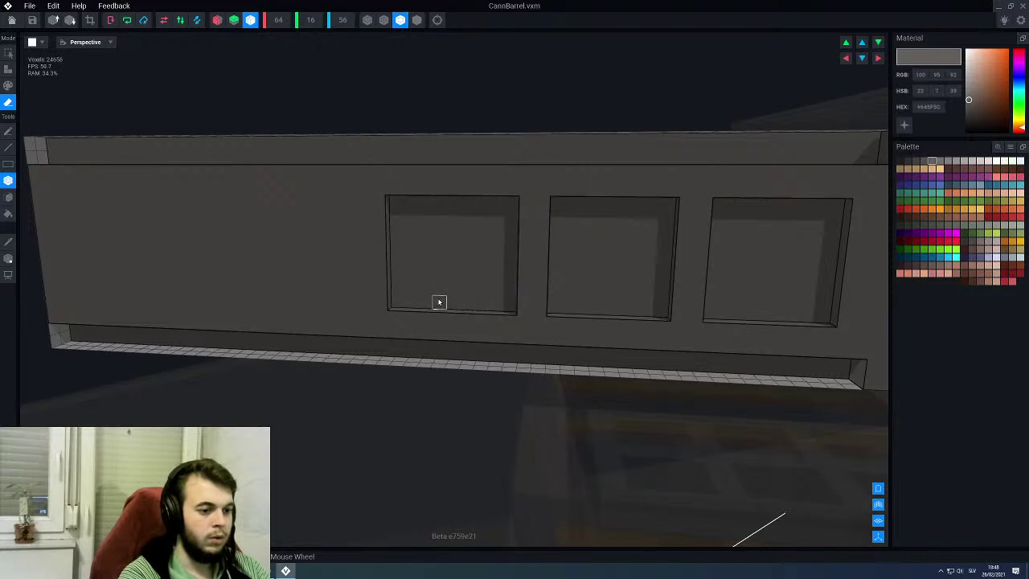
{"action": "key", "text": "a"}
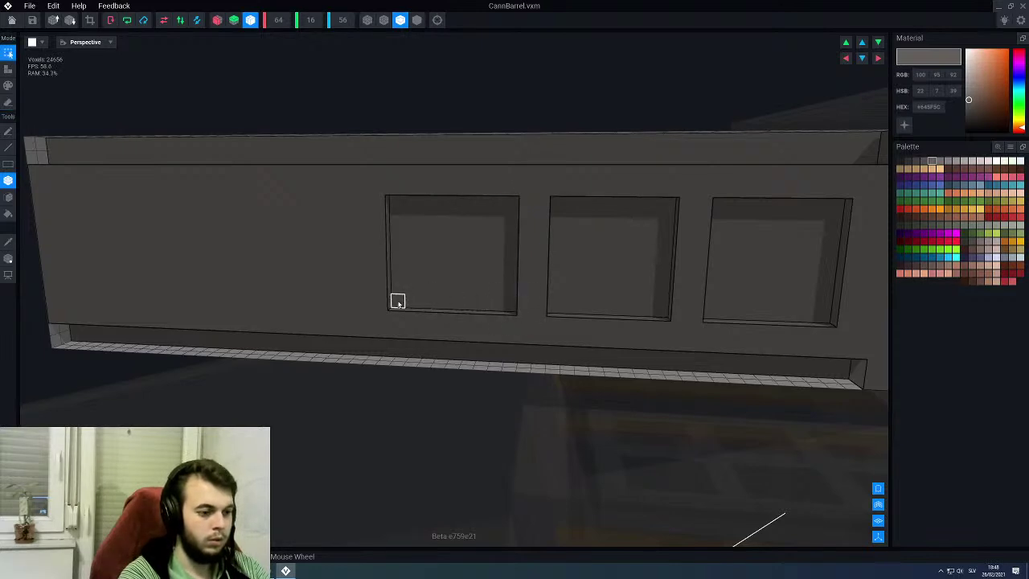
{"action": "left_click_drag", "start_coordinate": [402, 301], "coordinate": [393, 204]}
Step: Carve two more 8 by 8 voxel pockets in the remaining side surface towards the barrel's muzzle
{"action": "middle_click_drag", "start_coordinate": [391, 230], "coordinate": [407, 246]}
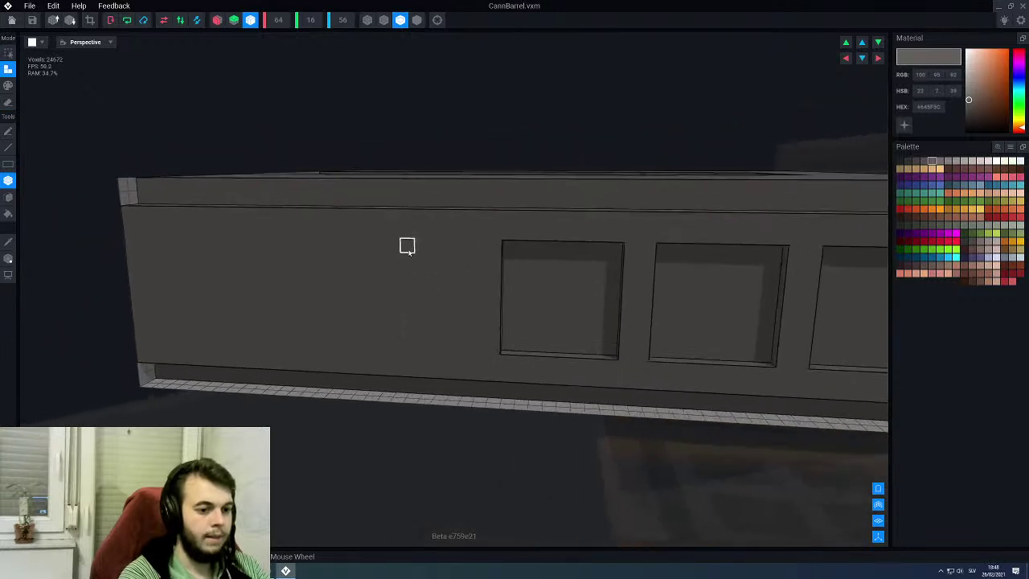
{"action": "scroll", "coordinate": [420, 259], "scroll_direction": "down", "scroll_amount": 3}
{"action": "right_click_drag", "start_coordinate": [488, 248], "coordinate": [488, 242]}
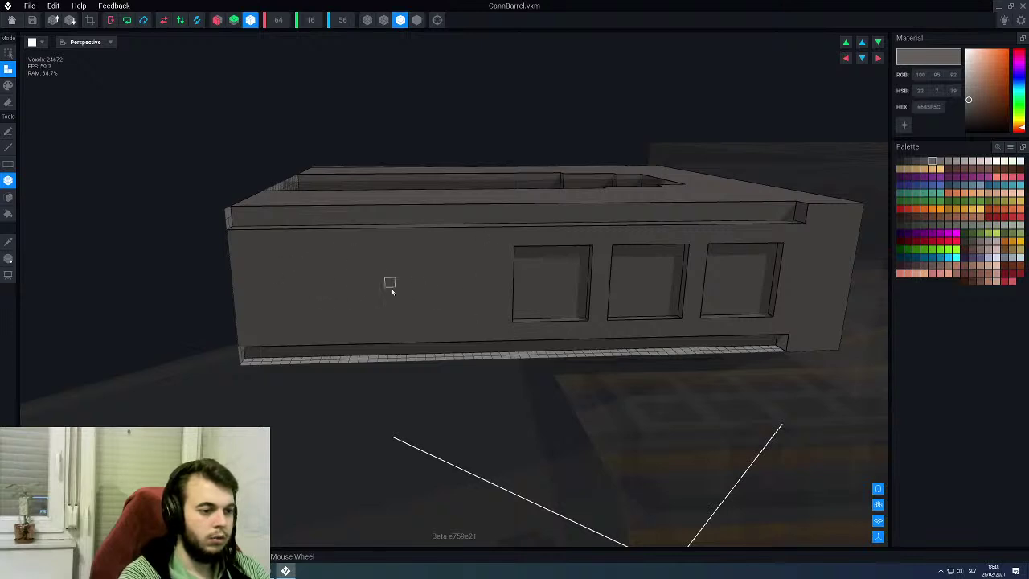
{"action": "scroll", "coordinate": [388, 287], "scroll_direction": "up", "scroll_amount": 2}
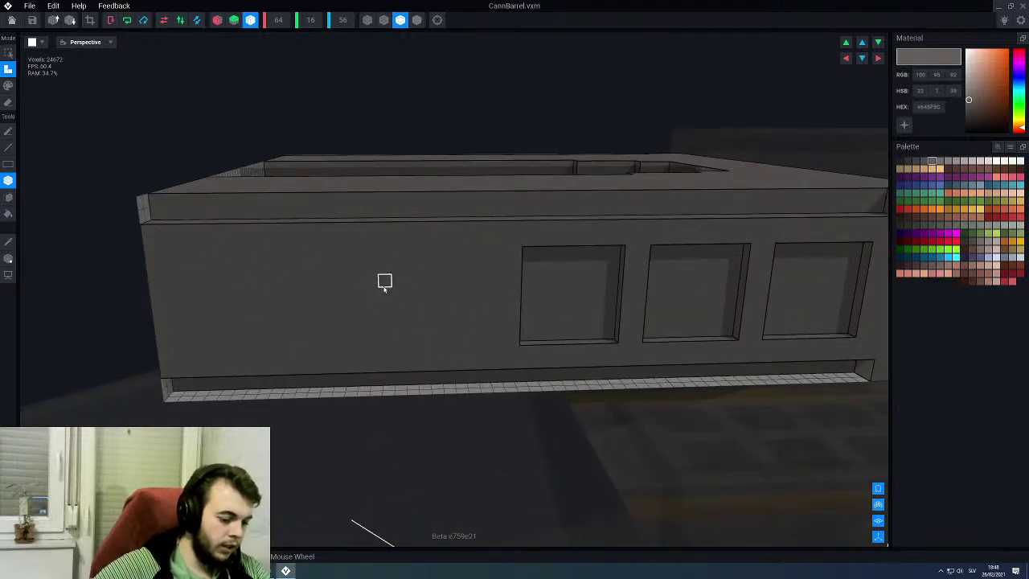
{"action": "key", "text": "e"}
{"action": "mouse_move", "coordinate": [490, 253]}
{"action": "left_mouse_down"}
{"action": "mouse_move", "coordinate": [444, 344]}
{"action": "mouse_move", "coordinate": [398, 344]}
{"action": "left_mouse_up"}
{"action": "mouse_move", "coordinate": [357, 256]}
{"action": "left_mouse_down"}
{"action": "mouse_move", "coordinate": [300, 345]}
{"action": "mouse_move", "coordinate": [271, 340]}
{"action": "left_mouse_up"}
{"action": "scroll", "coordinate": [317, 299], "scroll_direction": "down", "scroll_amount": 5}
{"action": "right_click_drag", "start_coordinate": [317, 298], "coordinate": [313, 298]}
{"action": "scroll", "coordinate": [312, 297], "scroll_direction": "up", "scroll_amount": 4}
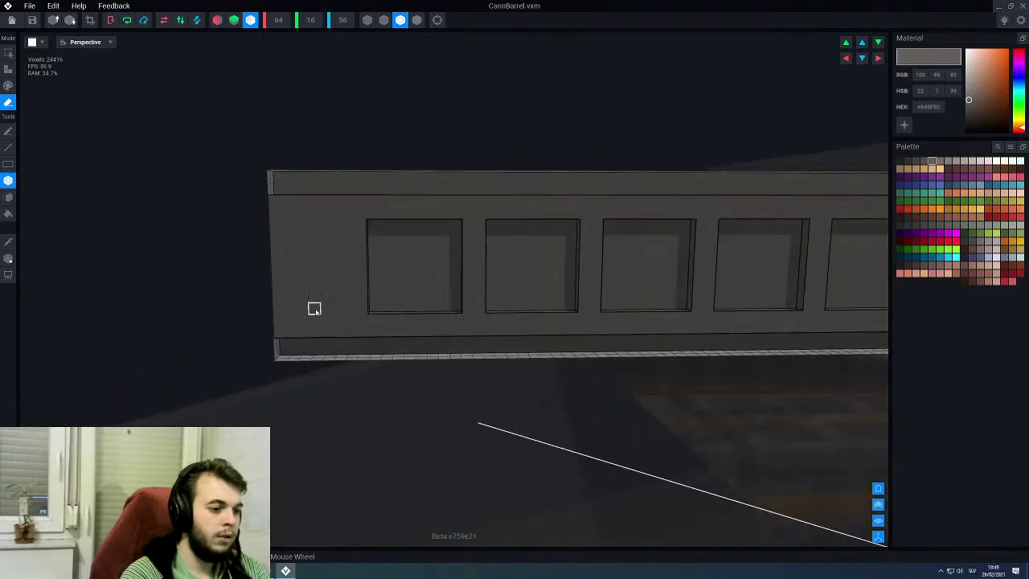
Step: Shift the second pocket from the rear one voxel towards the muzzle by filling its rear column and erasing a new front one
{"action": "middle_click_drag", "start_coordinate": [363, 308], "coordinate": [375, 309]}
{"action": "right_click_drag", "start_coordinate": [586, 287], "coordinate": [613, 296]}
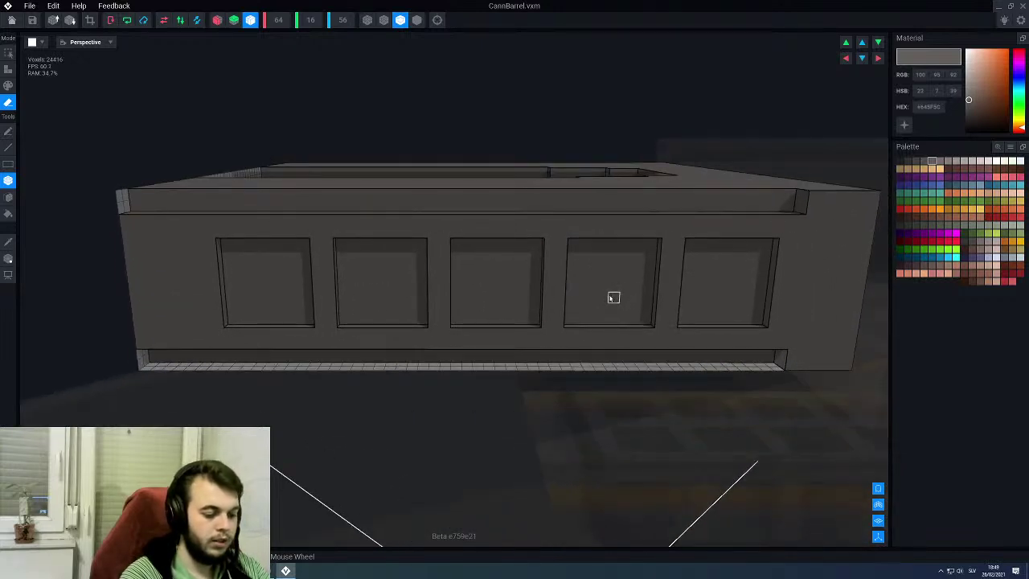
{"action": "key", "text": "l"}
{"action": "key", "text": "a"}
{"action": "left_click_drag", "start_coordinate": [646, 320], "coordinate": [651, 251]}
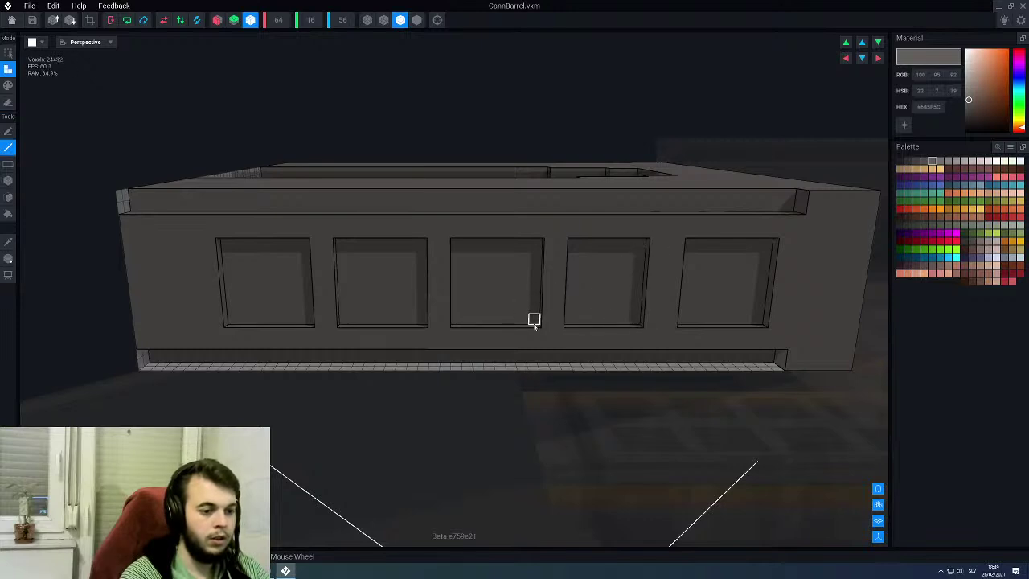
{"action": "key", "text": "e"}
{"action": "left_click_drag", "start_coordinate": [556, 323], "coordinate": [556, 239]}
Step: Fill the middle pocket's rear column and shift the two pockets nearest the muzzle one voxel forward
{"action": "key", "text": "a"}
{"action": "left_click_drag", "start_coordinate": [535, 325], "coordinate": [537, 244]}
{"action": "left_click_drag", "start_coordinate": [422, 320], "coordinate": [420, 239]}
{"action": "left_click_drag", "start_coordinate": [309, 327], "coordinate": [306, 243]}
{"action": "key", "text": "e"}
{"action": "left_click_drag", "start_coordinate": [221, 321], "coordinate": [219, 241]}
{"action": "left_click_drag", "start_coordinate": [331, 321], "coordinate": [326, 246]}
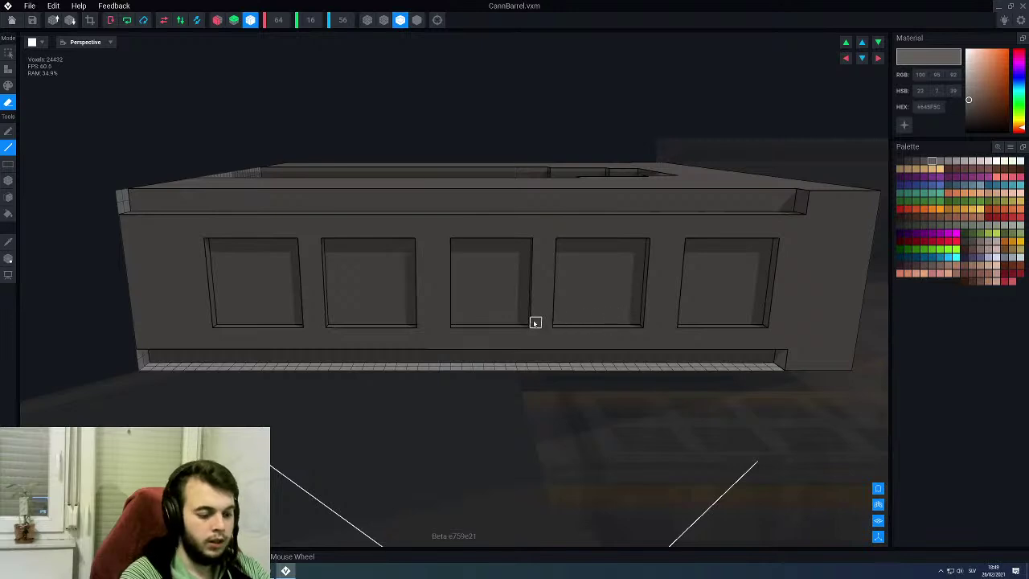
Step: Fill one more rear column of the middle pocket and erase two columns on its muzzle side
{"action": "key", "text": "2"}
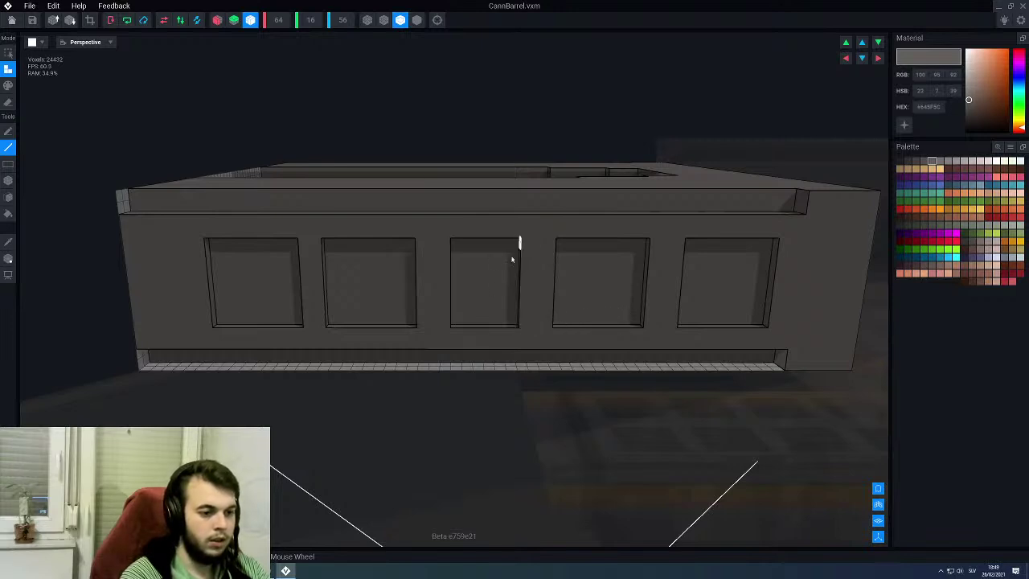
{"action": "scroll", "coordinate": [466, 269], "scroll_direction": "up", "scroll_amount": 2}
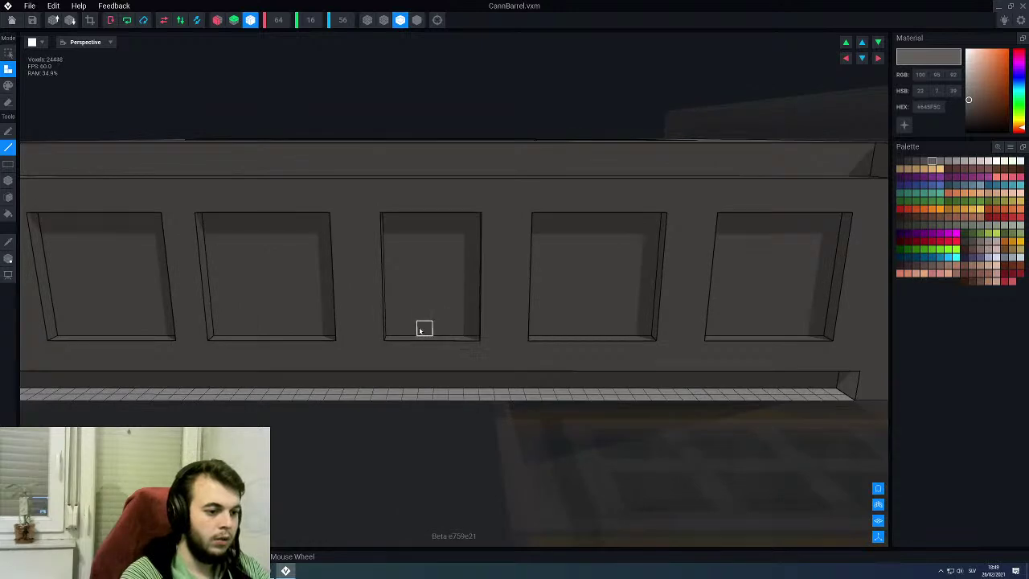
{"action": "middle_click_drag", "start_coordinate": [327, 319], "coordinate": [403, 325]}
{"action": "key", "text": "4"}
{"action": "key", "text": "b"}
{"action": "left_click_drag", "start_coordinate": [452, 226], "coordinate": [438, 338]}
Step: Move the second pocket from the muzzle two voxels forward and fill in the pocket nearest the muzzle
{"action": "key", "text": "2"}
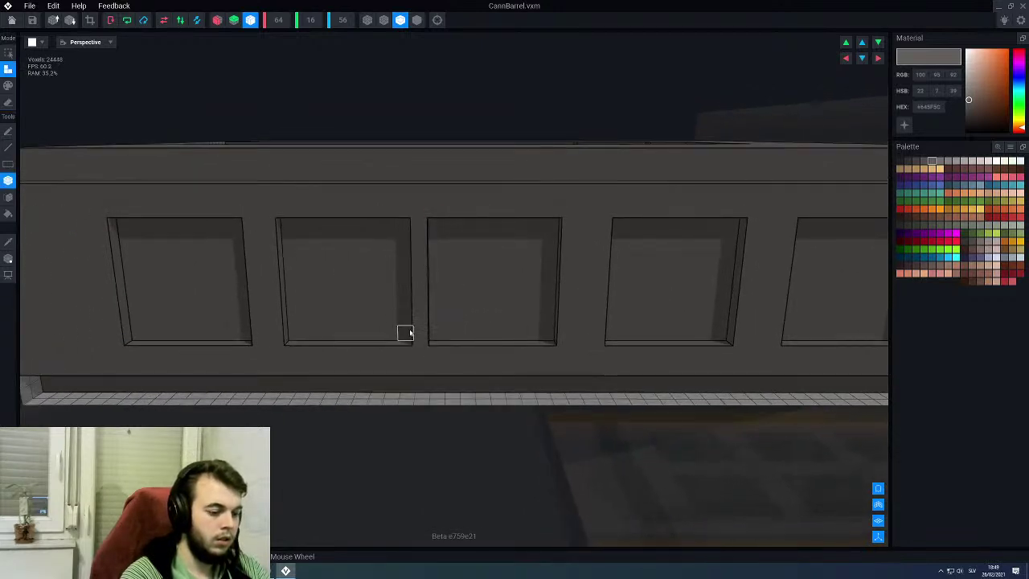
{"action": "right_click_drag", "start_coordinate": [398, 305], "coordinate": [395, 306]}
{"action": "left_click_drag", "start_coordinate": [391, 335], "coordinate": [400, 228]}
{"action": "middle_click_drag", "start_coordinate": [386, 275], "coordinate": [422, 317]}
{"action": "left_click_drag", "start_coordinate": [333, 365], "coordinate": [217, 258]}
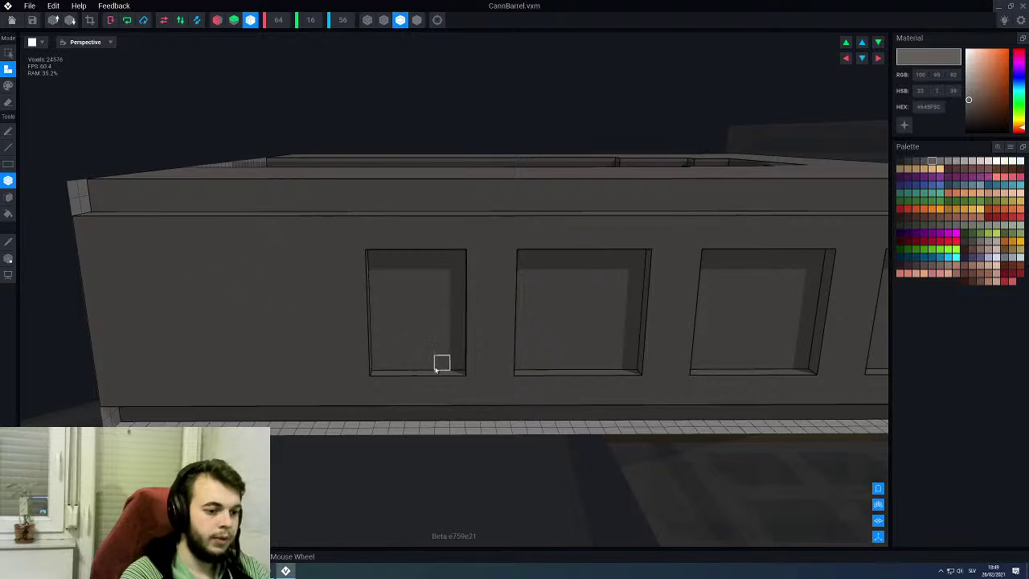
{"action": "key", "text": "e"}
{"action": "mouse_move", "coordinate": [364, 368]}
{"action": "left_mouse_down"}
{"action": "mouse_move", "coordinate": [344, 256]}
{"action": "mouse_move", "coordinate": [339, 265]}
{"action": "left_mouse_up"}
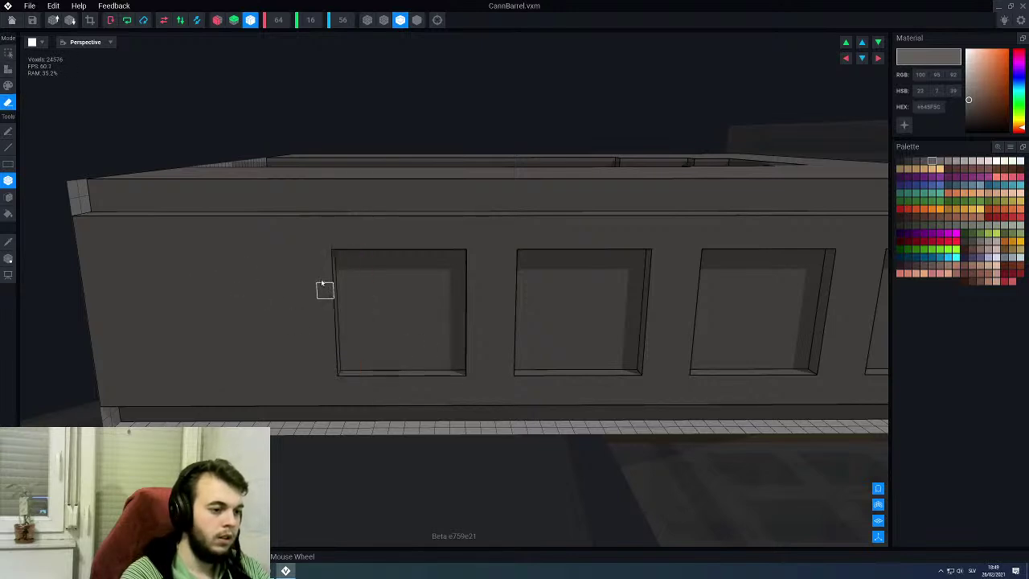
Step: Carve a new 8 by 8 voxel pocket near the muzzle end, evenly spaced with the other four
{"action": "right_click_drag", "start_coordinate": [324, 287], "coordinate": [316, 275]}
{"action": "middle_click_drag", "start_coordinate": [316, 276], "coordinate": [396, 282]}
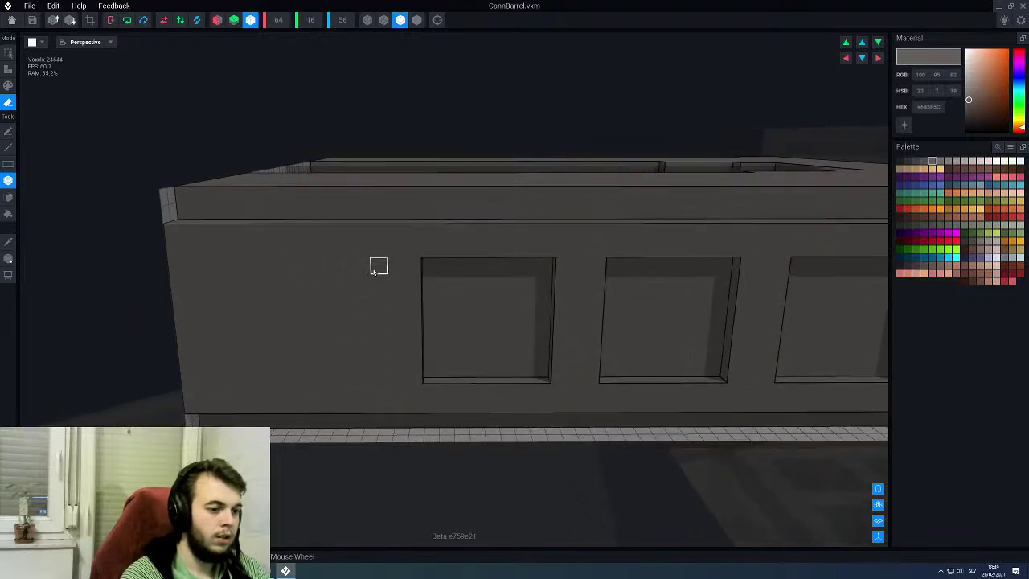
{"action": "mouse_move", "coordinate": [362, 266]}
{"action": "left_mouse_down"}
{"action": "mouse_move", "coordinate": [313, 375]}
{"action": "mouse_move", "coordinate": [253, 374]}
{"action": "left_mouse_up"}
{"action": "scroll", "coordinate": [260, 357], "scroll_direction": "down", "scroll_amount": 5}
Step: Paint the recessed back faces of the five side pockets with dark grey #423F3E
{"action": "right_click_drag", "start_coordinate": [279, 349], "coordinate": [423, 361]}
{"action": "scroll", "coordinate": [333, 329], "scroll_direction": "up", "scroll_amount": 5}
{"action": "scroll", "coordinate": [313, 331], "scroll_direction": "down", "scroll_amount": 5}
{"action": "scroll", "coordinate": [423, 361], "scroll_direction": "up", "scroll_amount": 5}
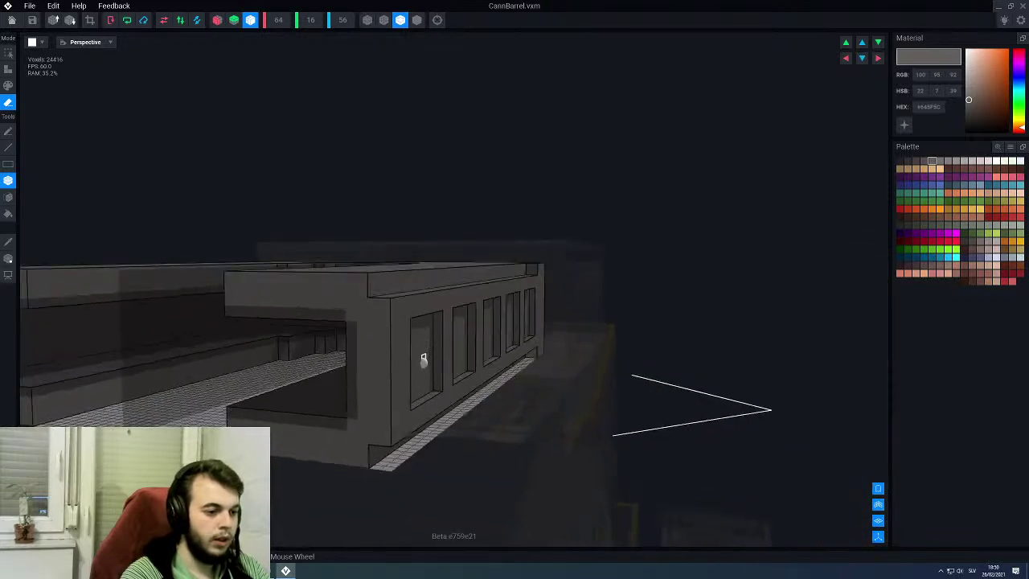
{"action": "left_click", "coordinate": [316, 323], "text": "alt"}
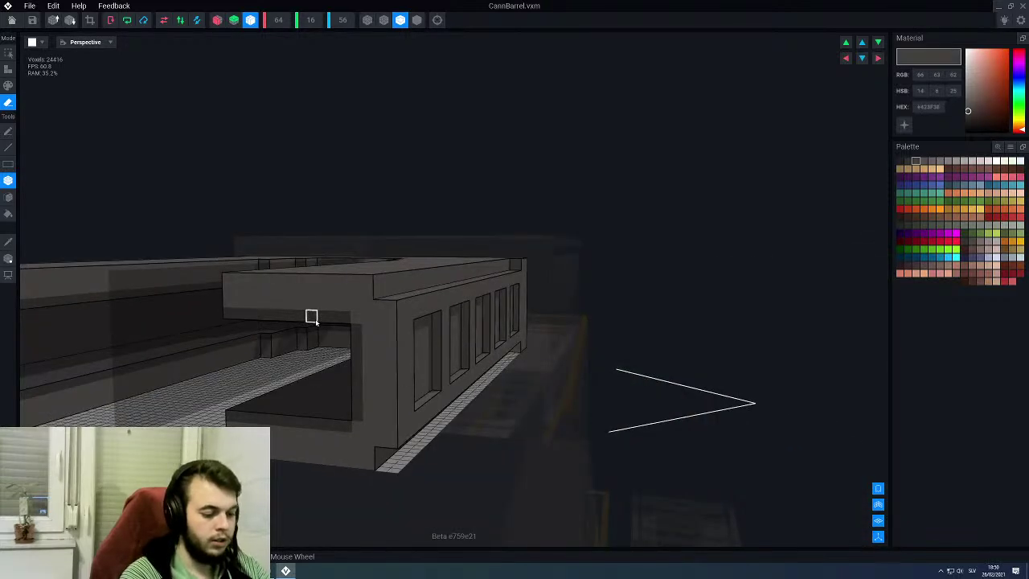
{"action": "key", "text": "g"}
{"action": "key", "text": "f"}
{"action": "right_click_drag", "start_coordinate": [422, 353], "coordinate": [418, 354]}
{"action": "left_click", "coordinate": [418, 353]}
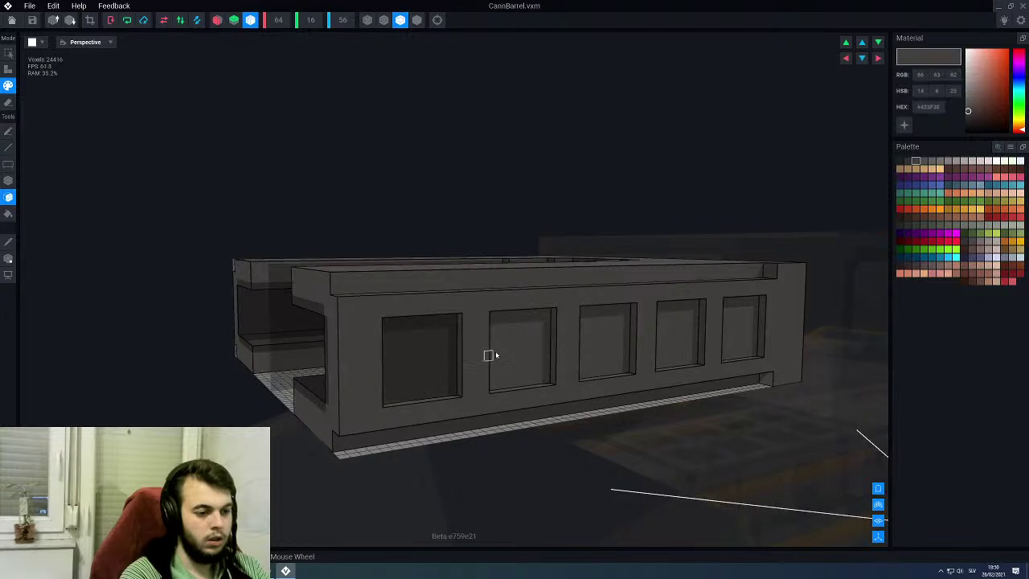
{"action": "left_click", "coordinate": [517, 353]}
{"action": "right_click_drag", "start_coordinate": [735, 326], "coordinate": [602, 347]}
{"action": "scroll", "coordinate": [524, 329], "scroll_direction": "up", "scroll_amount": 4}
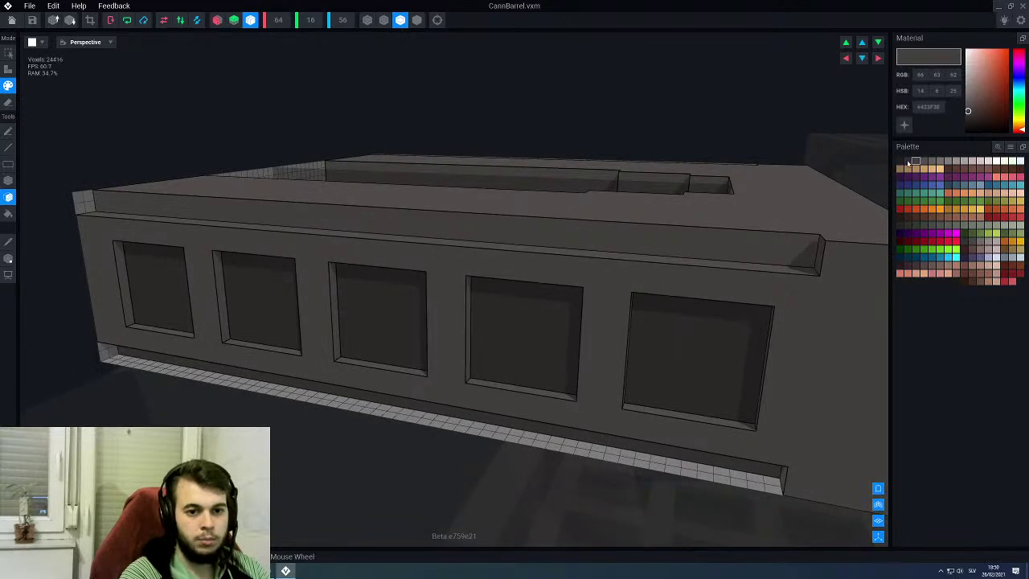
Step: Shade the upper rows of the side pockets' recessed back faces with lines of darker grey #302F2F
{"action": "left_click", "coordinate": [909, 163]}
{"action": "right_click_drag", "start_coordinate": [490, 350], "coordinate": [495, 319]}
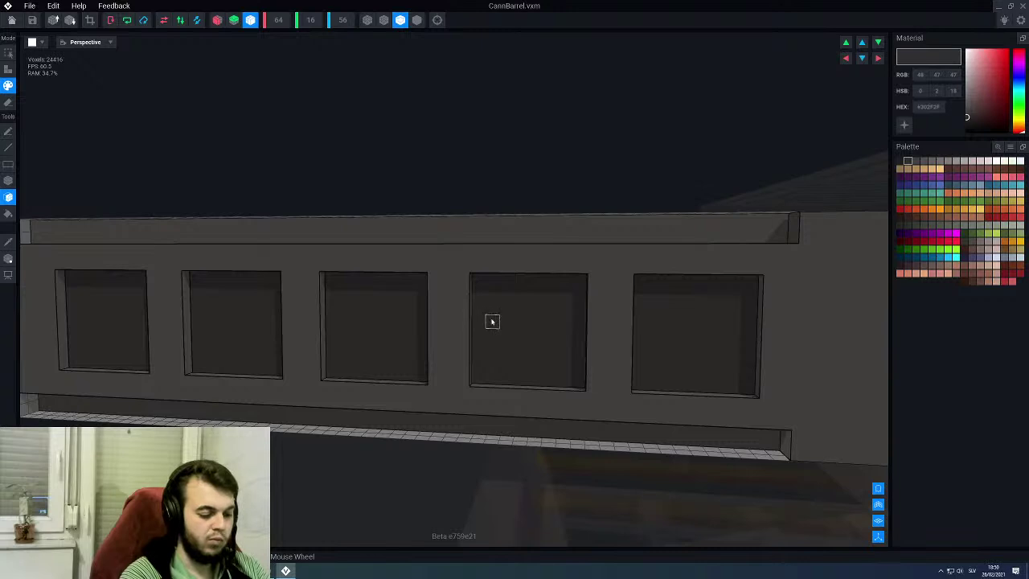
{"action": "key", "text": "l"}
{"action": "scroll", "coordinate": [492, 321], "scroll_direction": "down", "scroll_amount": 3}
{"action": "left_click_drag", "start_coordinate": [703, 288], "coordinate": [292, 291]}
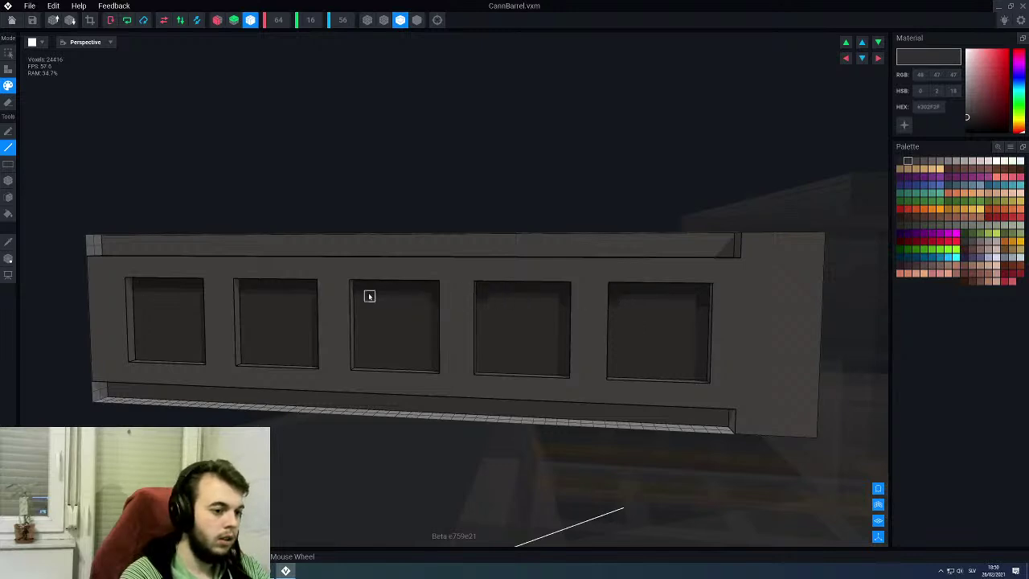
{"action": "middle_click_drag", "start_coordinate": [370, 303], "coordinate": [410, 336]}
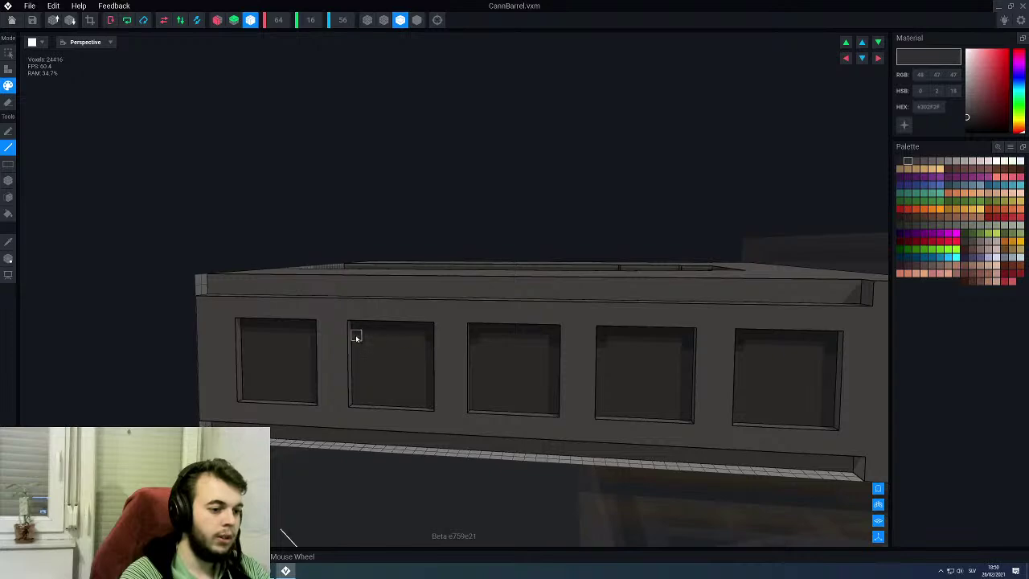
{"action": "mouse_move", "coordinate": [352, 379]}
{"action": "right_mouse_down"}
{"action": "mouse_move", "coordinate": [375, 377]}
{"action": "mouse_move", "coordinate": [320, 368]}
{"action": "right_mouse_up"}
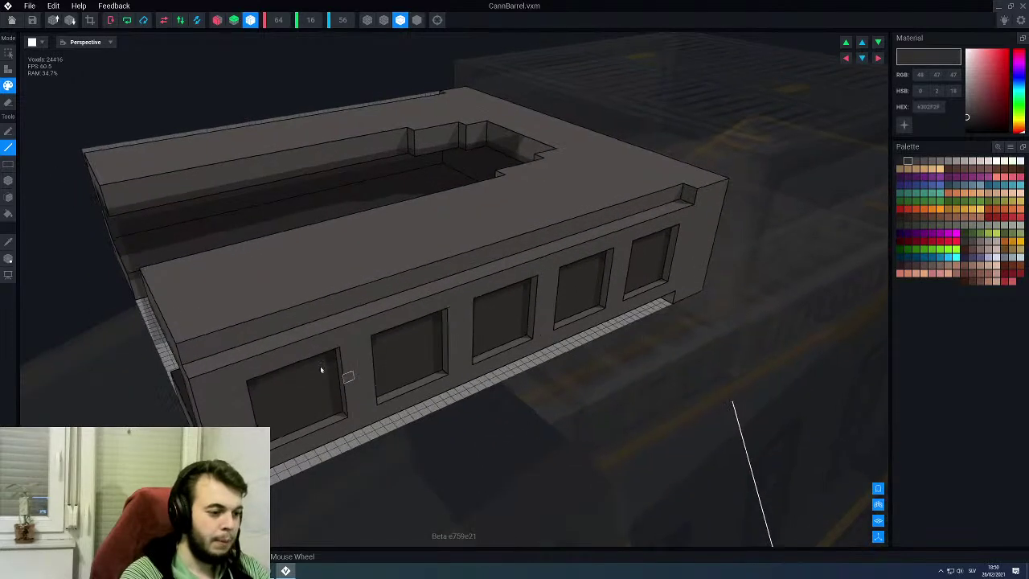
Step: Paint a one-voxel highlight in lighter grey #847D7A along the barrel top's open-end and outer side edges
{"action": "left_click", "coordinate": [269, 350], "text": "alt"}
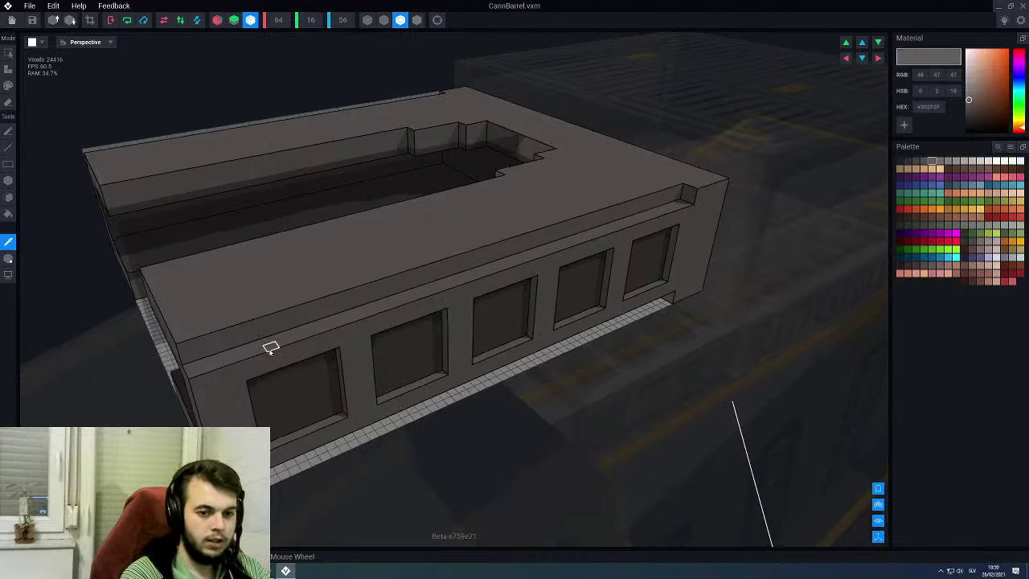
{"action": "left_click", "coordinate": [949, 162]}
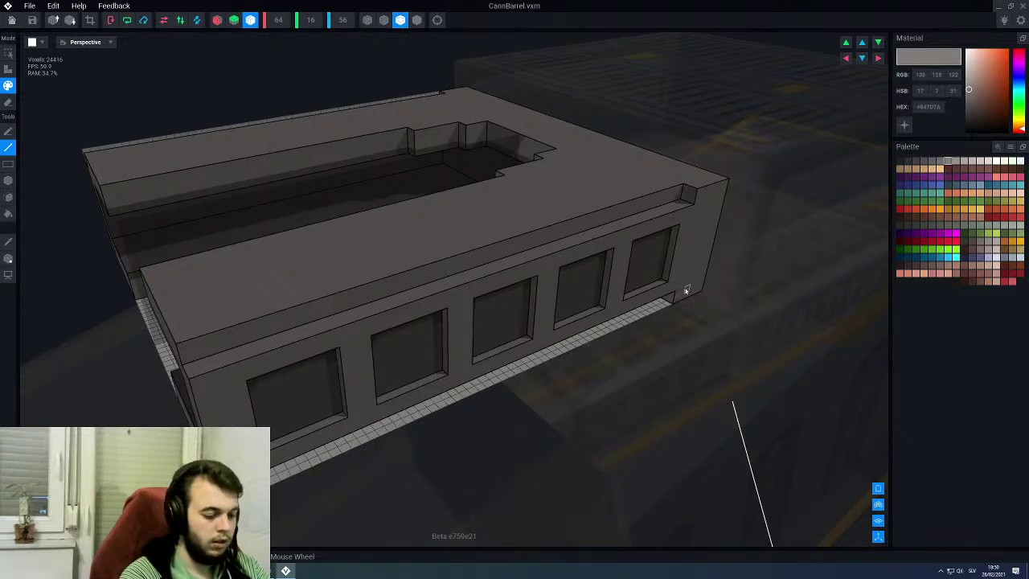
{"action": "right_click_drag", "start_coordinate": [194, 374], "coordinate": [205, 368]}
{"action": "scroll", "coordinate": [357, 336], "scroll_direction": "up", "scroll_amount": 2}
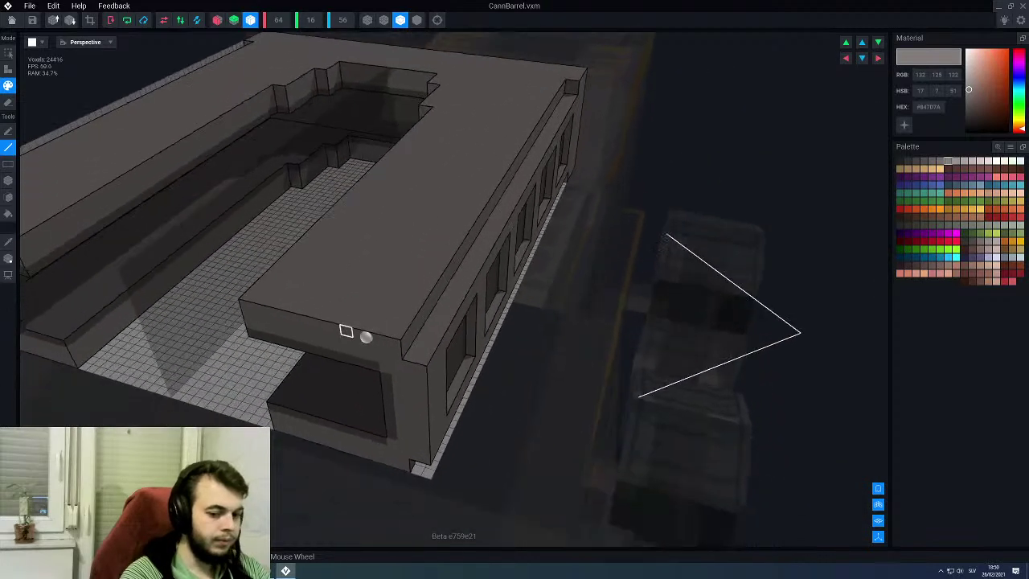
{"action": "mouse_move", "coordinate": [359, 308]}
{"action": "right_mouse_down"}
{"action": "mouse_move", "coordinate": [375, 300]}
{"action": "mouse_move", "coordinate": [372, 313]}
{"action": "right_mouse_up"}
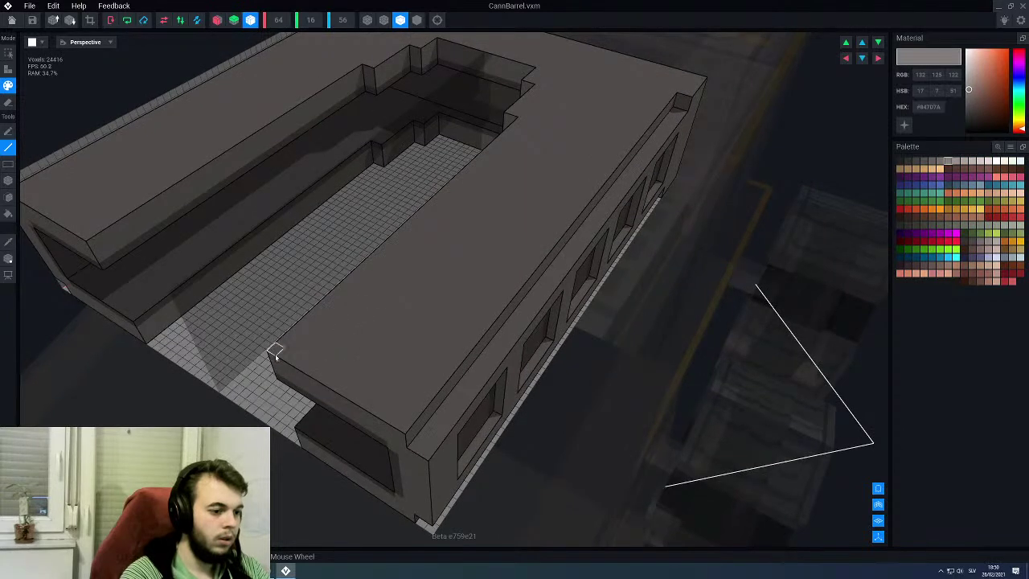
{"action": "mouse_move", "coordinate": [275, 354]}
{"action": "left_mouse_down"}
{"action": "mouse_move", "coordinate": [406, 441]}
{"action": "mouse_move", "coordinate": [677, 94]}
{"action": "left_mouse_up"}
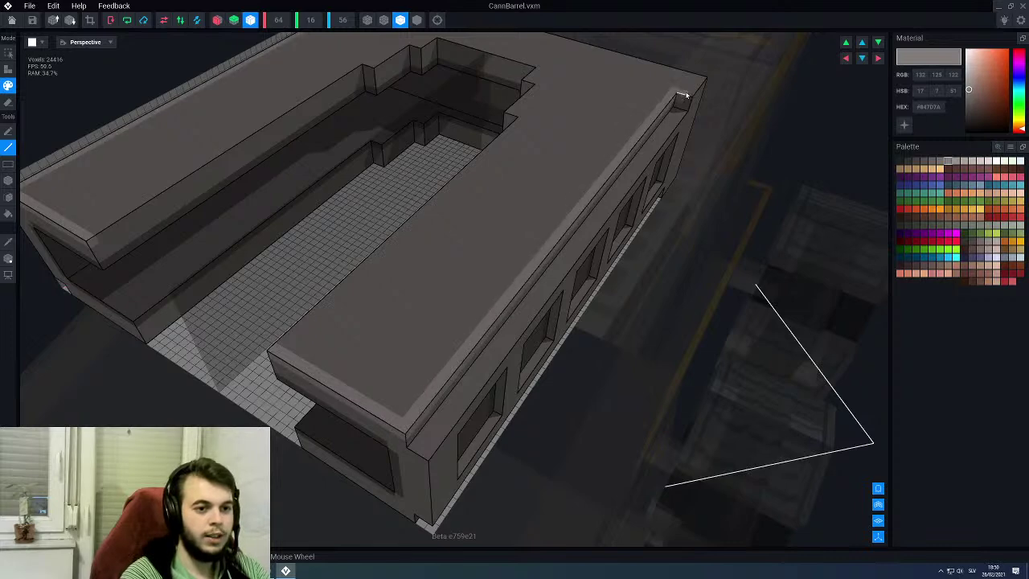
Step: Paint the same lighter grey highlight along the inner channel's long edges and around its stepped closed end
{"action": "middle_click_drag", "start_coordinate": [638, 111], "coordinate": [633, 123]}
{"action": "middle_click_drag", "start_coordinate": [484, 166], "coordinate": [491, 154]}
{"action": "left_click_drag", "start_coordinate": [295, 442], "coordinate": [523, 180]}
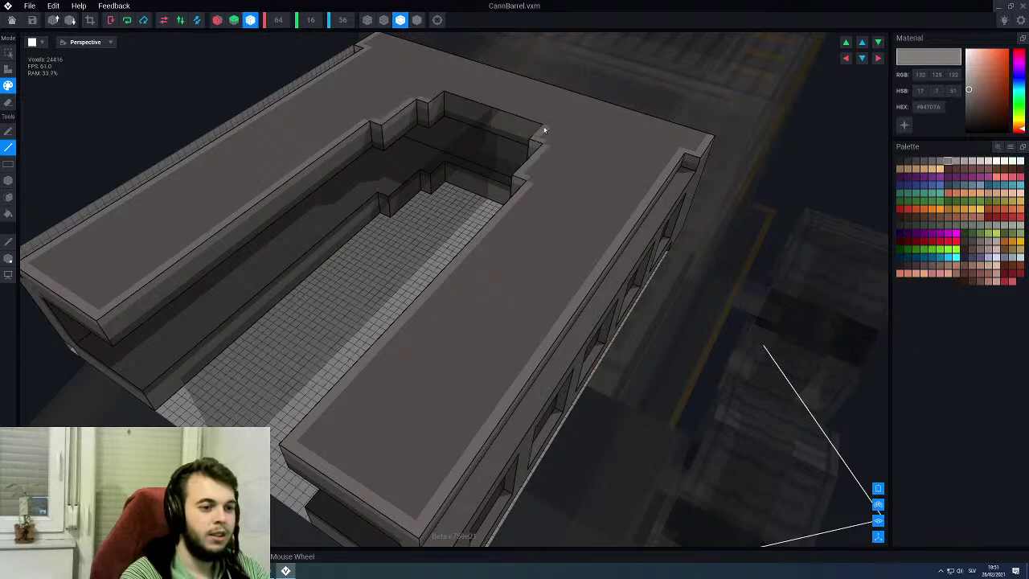
{"action": "scroll", "coordinate": [507, 114], "scroll_direction": "up", "scroll_amount": 3}
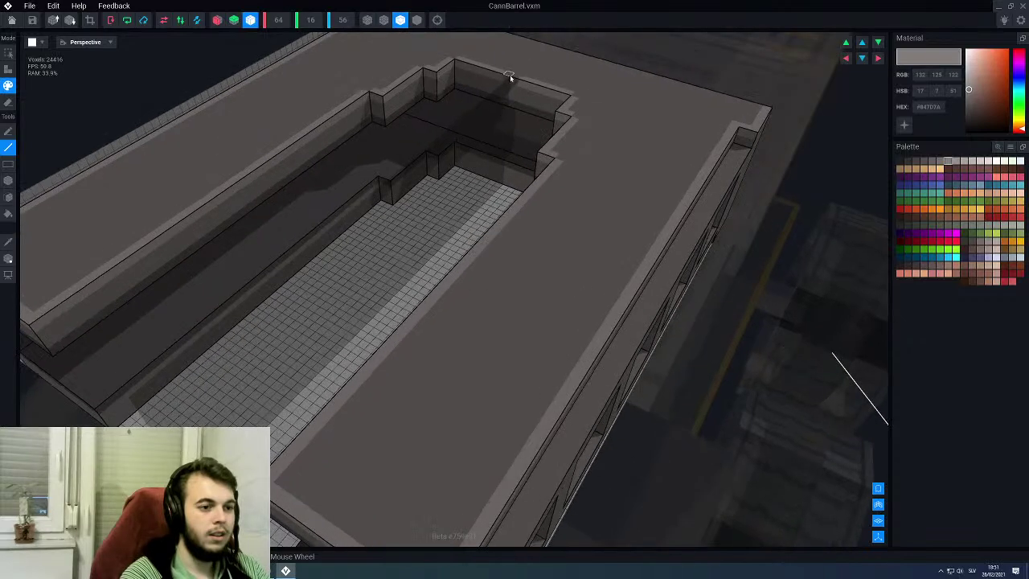
{"action": "middle_click_drag", "start_coordinate": [511, 78], "coordinate": [478, 218]}
{"action": "right_click_drag", "start_coordinate": [477, 218], "coordinate": [504, 197]}
{"action": "scroll", "coordinate": [504, 196], "scroll_direction": "up", "scroll_amount": 2}
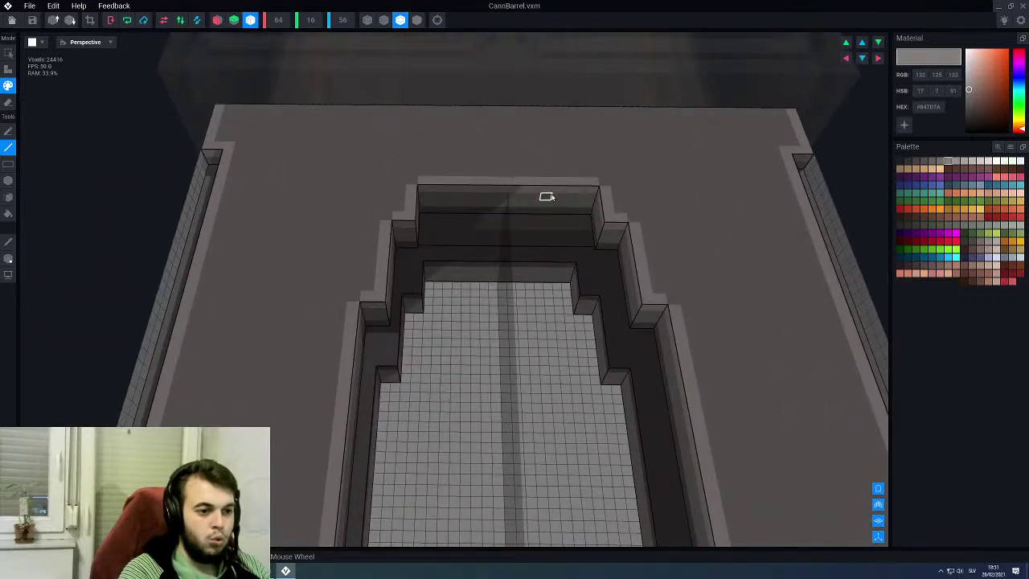
Step: Break up the highlight on the channel's closed end and first steps with short gaps in base grey #645F5C
{"action": "scroll", "coordinate": [551, 197], "scroll_direction": "up", "scroll_amount": 2}
{"action": "middle_click_drag", "start_coordinate": [692, 89], "coordinate": [540, 158]}
{"action": "left_click", "coordinate": [494, 193], "text": "alt"}
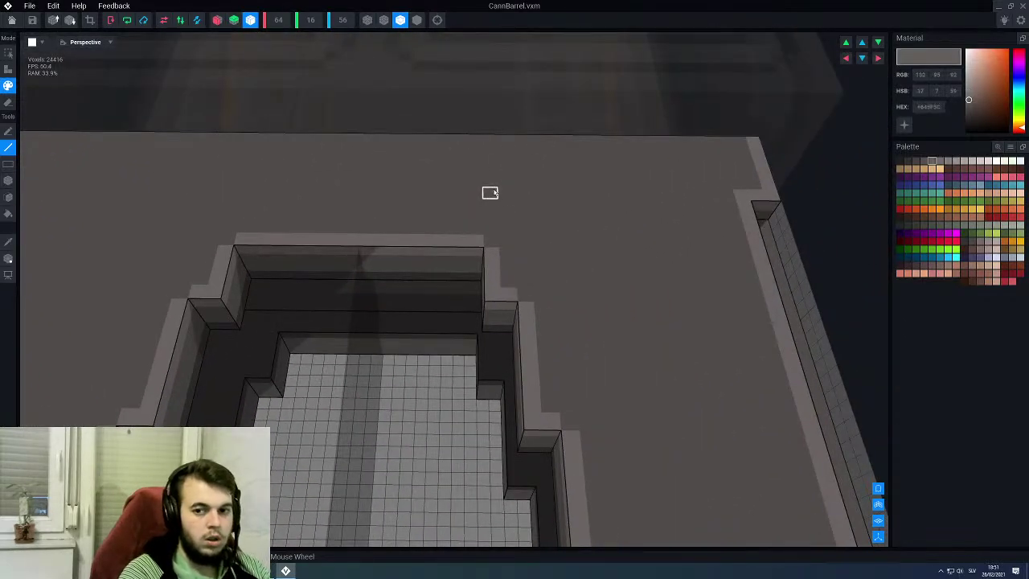
{"action": "left_click", "coordinate": [381, 245]}
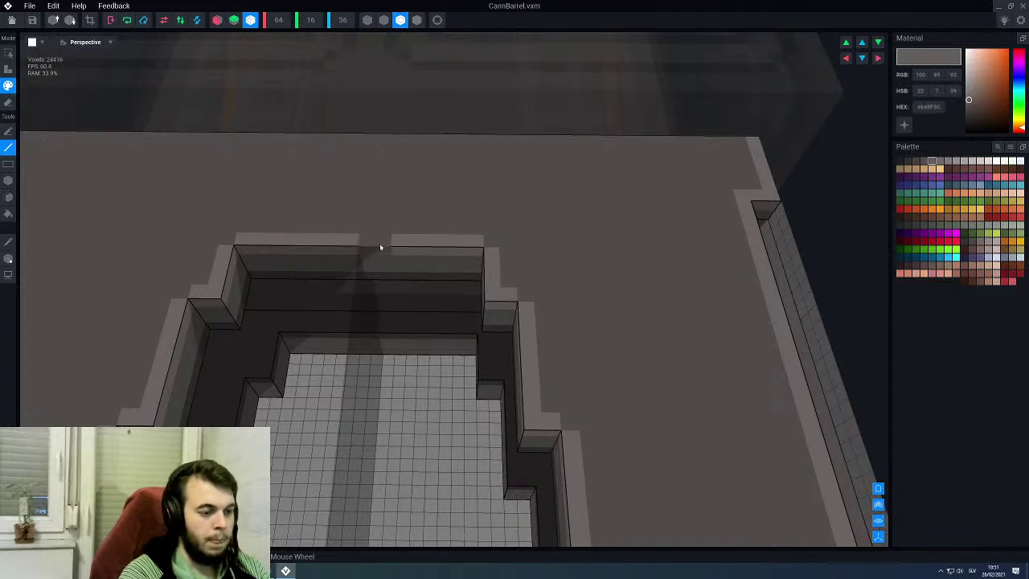
{"action": "left_click", "coordinate": [440, 248]}
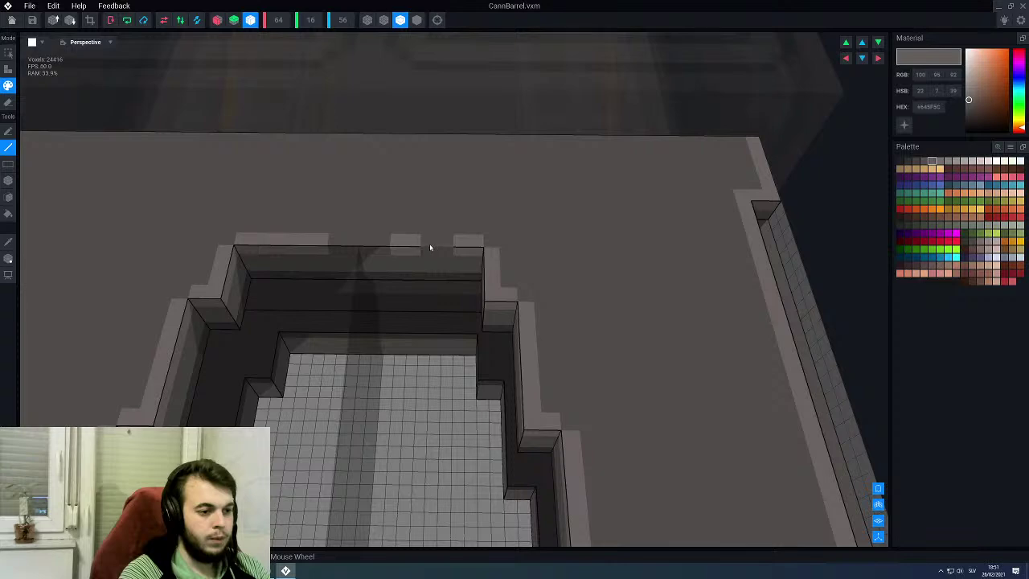
{"action": "left_click", "coordinate": [493, 279]}
{"action": "right_click_drag", "start_coordinate": [509, 291], "coordinate": [509, 291]}
{"action": "left_click", "coordinate": [509, 293]}
Step: Clear most of the highlight on the channel's second step with base grey and restore its corner voxel in #847D7A
{"action": "middle_click_drag", "start_coordinate": [509, 295], "coordinate": [506, 299]}
{"action": "scroll", "coordinate": [493, 269], "scroll_direction": "down", "scroll_amount": 3}
{"action": "scroll", "coordinate": [493, 272], "scroll_direction": "up", "scroll_amount": 2}
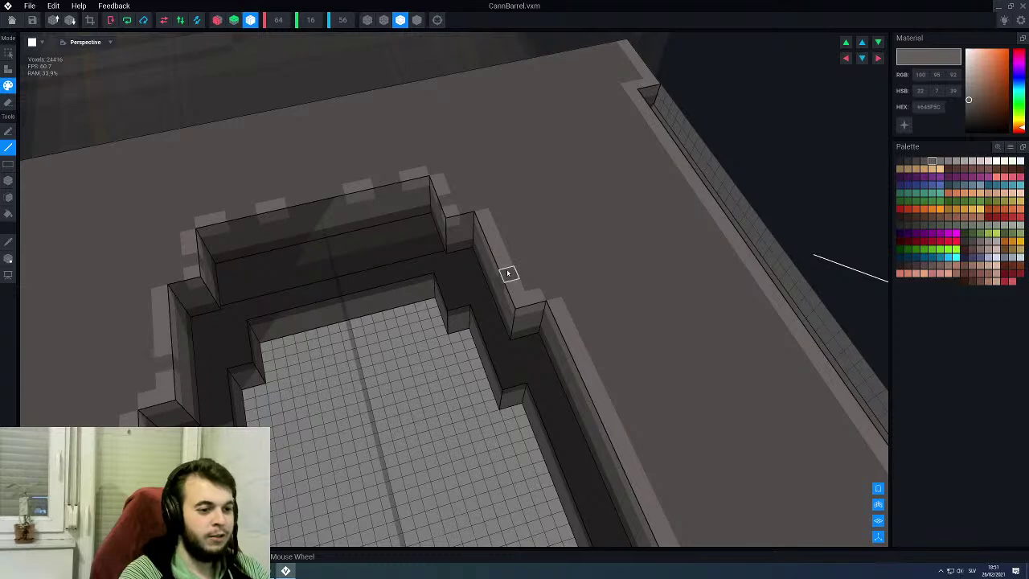
{"action": "scroll", "coordinate": [494, 241], "scroll_direction": "down", "scroll_amount": 6}
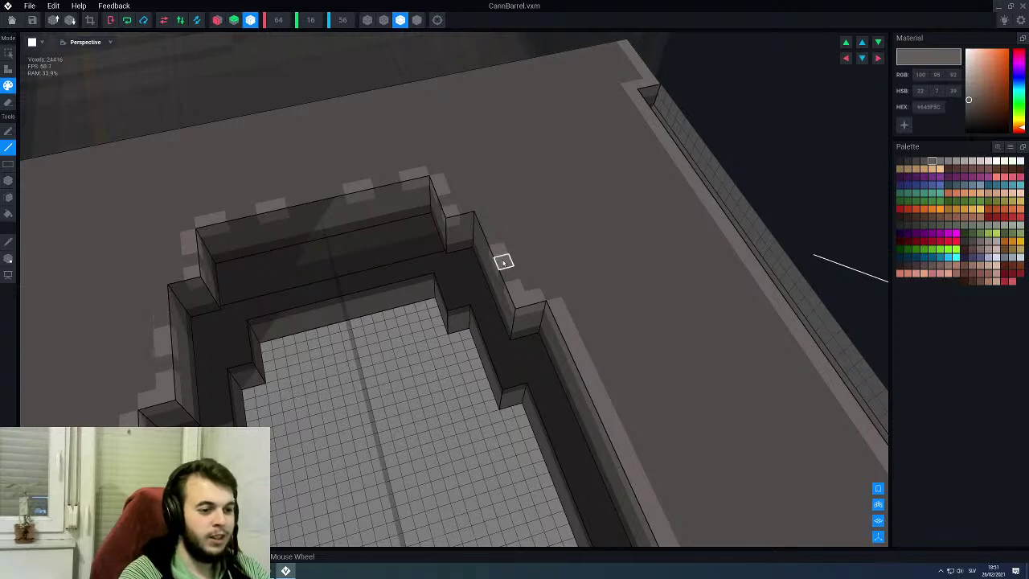
{"action": "scroll", "coordinate": [510, 276], "scroll_direction": "up", "scroll_amount": 6}
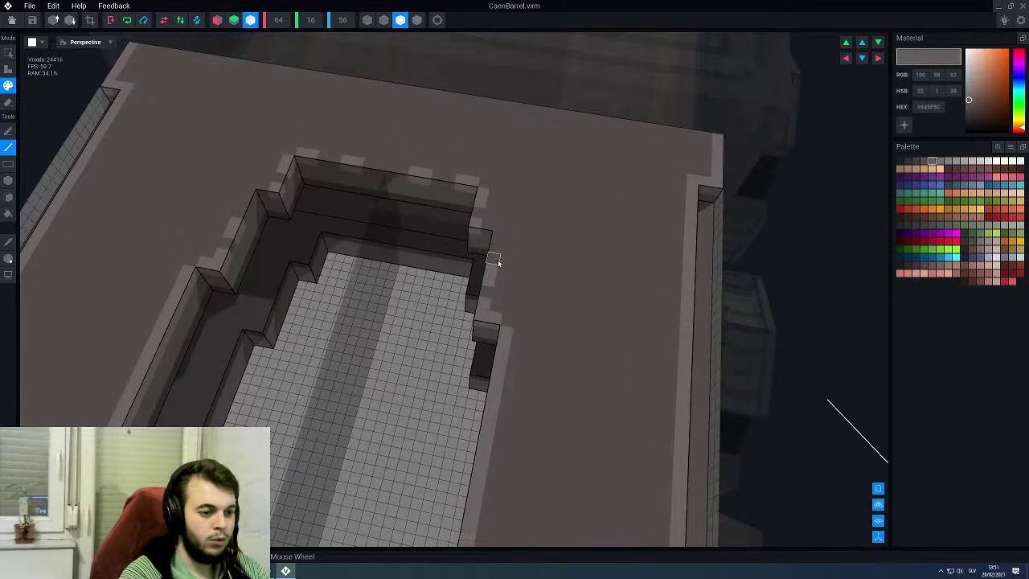
{"action": "left_click", "coordinate": [491, 280]}
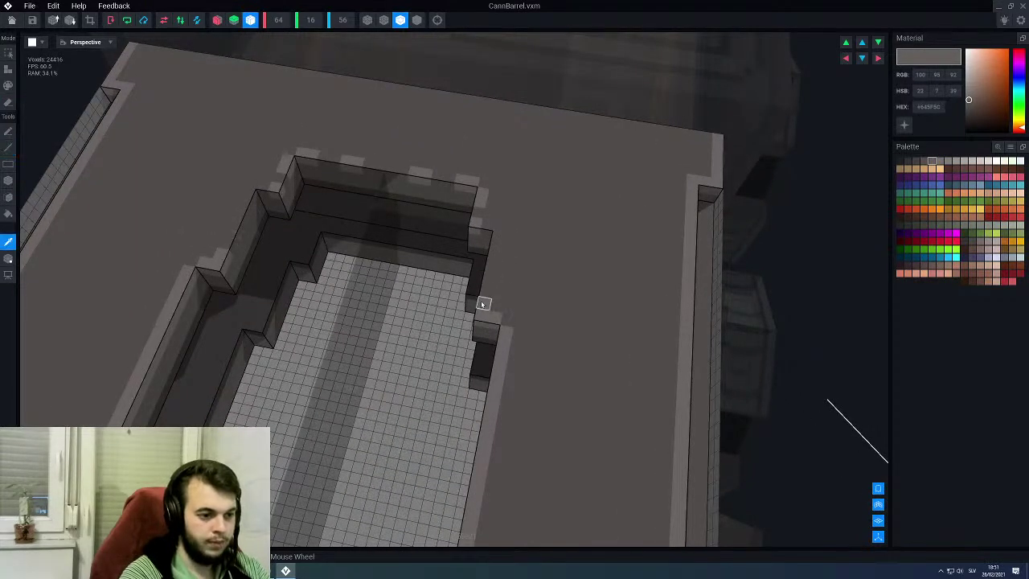
{"action": "left_click", "coordinate": [484, 304], "text": "alt"}
{"action": "left_click", "coordinate": [499, 238]}
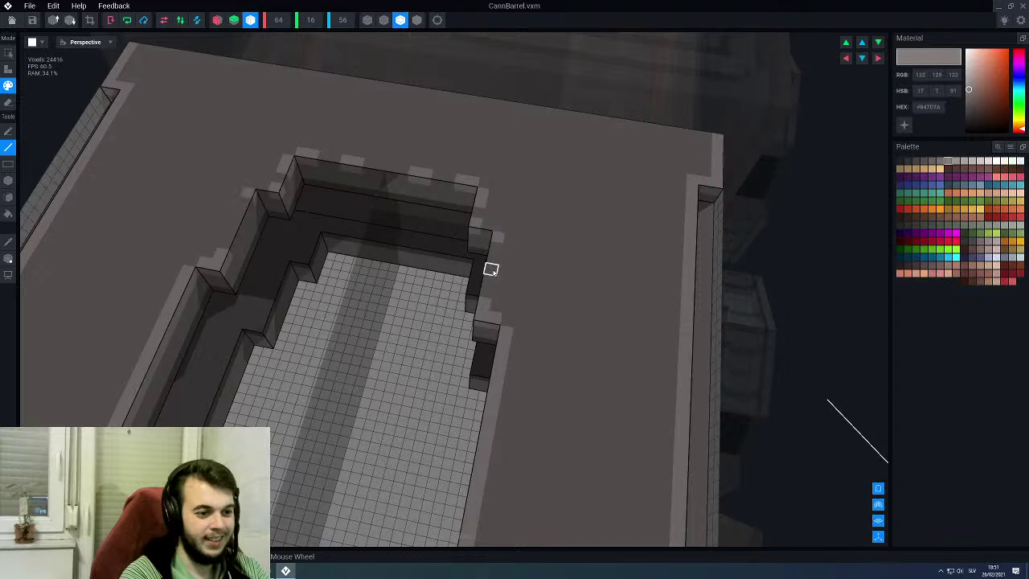
Step: Paint base grey #645F5C gaps into the highlight on both sides of the channel's open-end corner
{"action": "scroll", "coordinate": [494, 289], "scroll_direction": "down", "scroll_amount": 3}
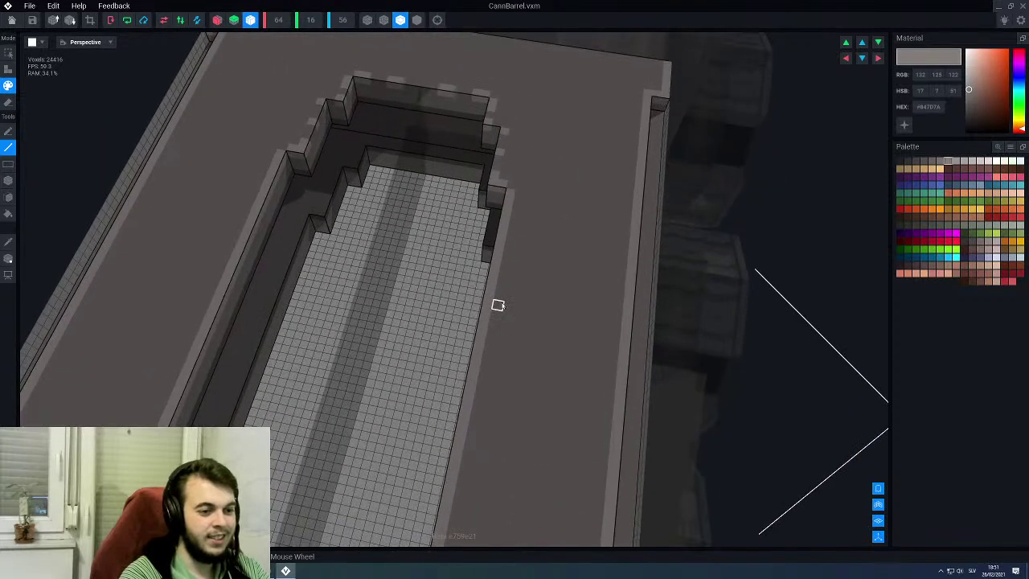
{"action": "scroll", "coordinate": [522, 299], "scroll_direction": "down", "scroll_amount": 3}
{"action": "mouse_move", "coordinate": [523, 298]}
{"action": "right_mouse_down"}
{"action": "mouse_move", "coordinate": [570, 296]}
{"action": "mouse_move", "coordinate": [533, 286]}
{"action": "right_mouse_up"}
{"action": "scroll", "coordinate": [561, 280], "scroll_direction": "up", "scroll_amount": 3}
{"action": "left_click", "coordinate": [560, 280], "text": "alt"}
{"action": "middle_click_drag", "start_coordinate": [534, 309], "coordinate": [656, 243]}
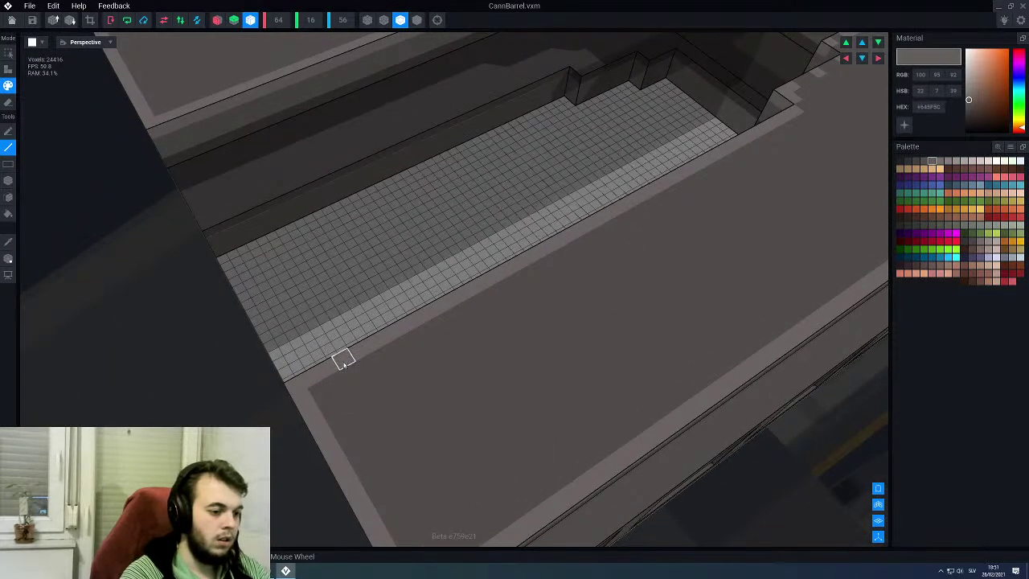
{"action": "middle_click_drag", "start_coordinate": [384, 344], "coordinate": [386, 321]}
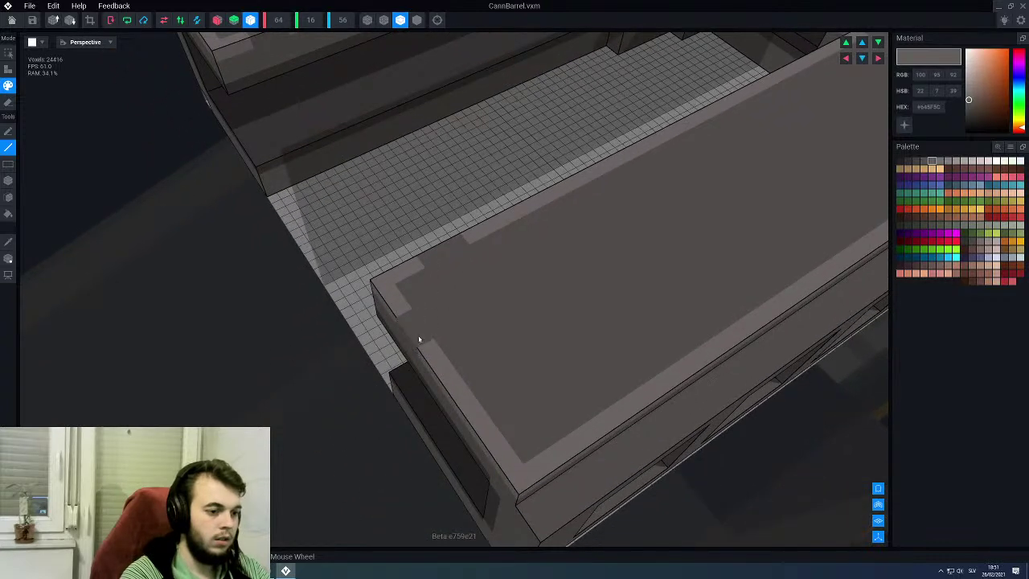
Step: Rework the open-end edge highlight into a short lighter segment between its two corner pieces, using #847D7A and #645F5C
{"action": "scroll", "coordinate": [427, 349], "scroll_direction": "down", "scroll_amount": 10}
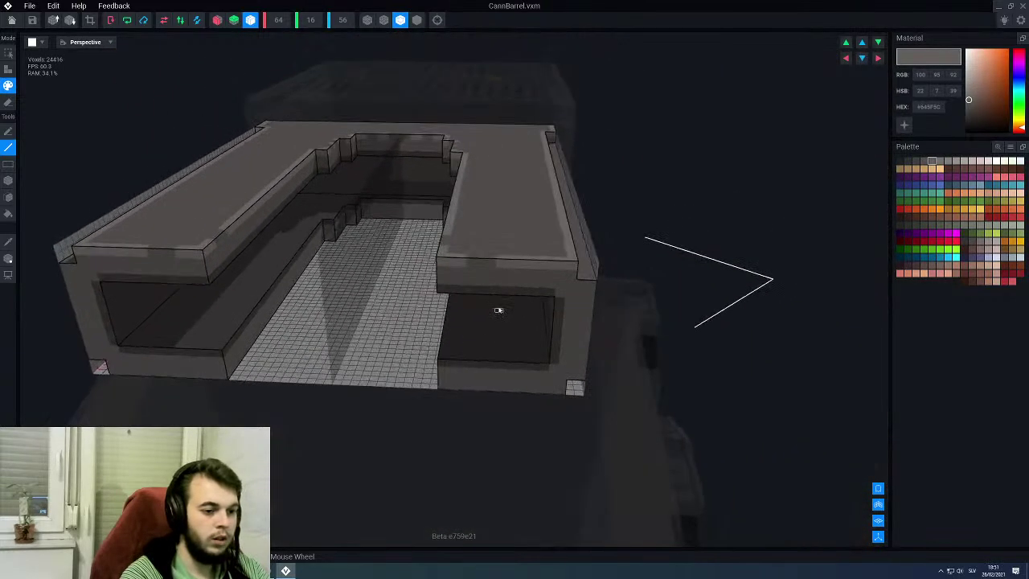
{"action": "scroll", "coordinate": [474, 332], "scroll_direction": "up", "scroll_amount": 2}
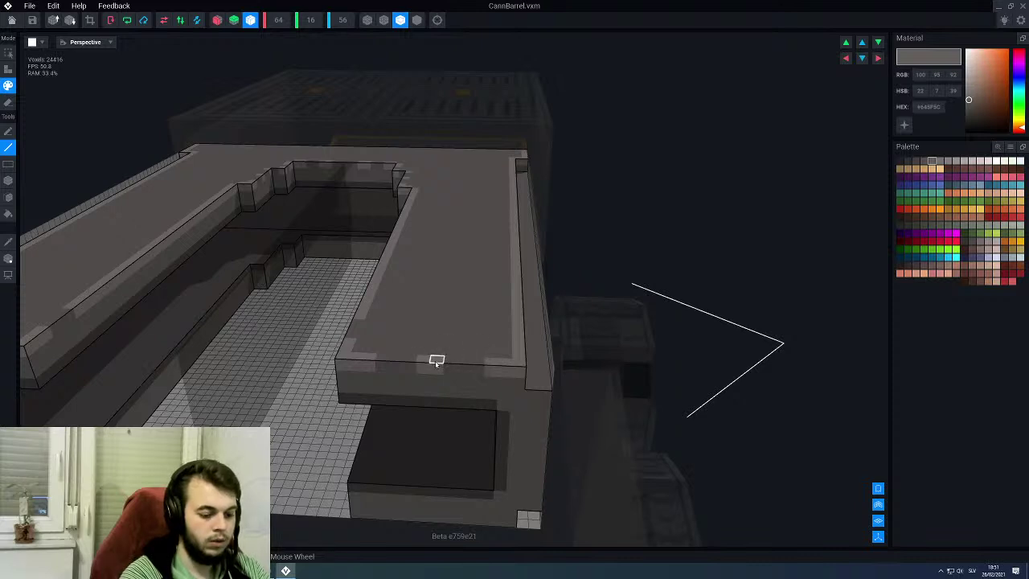
{"action": "left_click", "coordinate": [437, 365], "text": "alt"}
{"action": "left_click", "coordinate": [450, 369]}
{"action": "scroll", "coordinate": [450, 370], "scroll_direction": "down", "scroll_amount": 1}
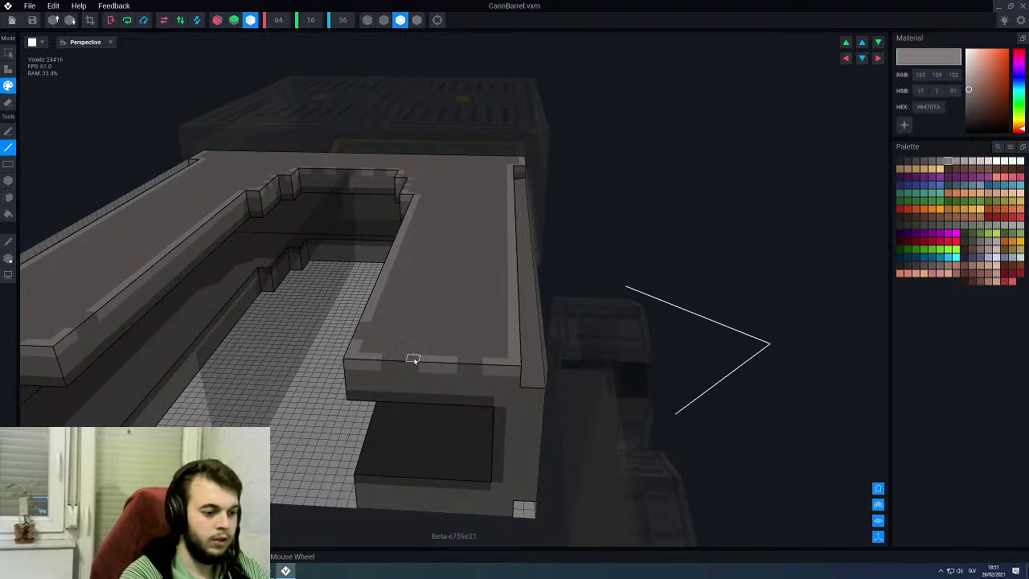
{"action": "left_click", "coordinate": [450, 369], "text": "alt"}
{"action": "scroll", "coordinate": [434, 322], "scroll_direction": "up", "scroll_amount": 10}
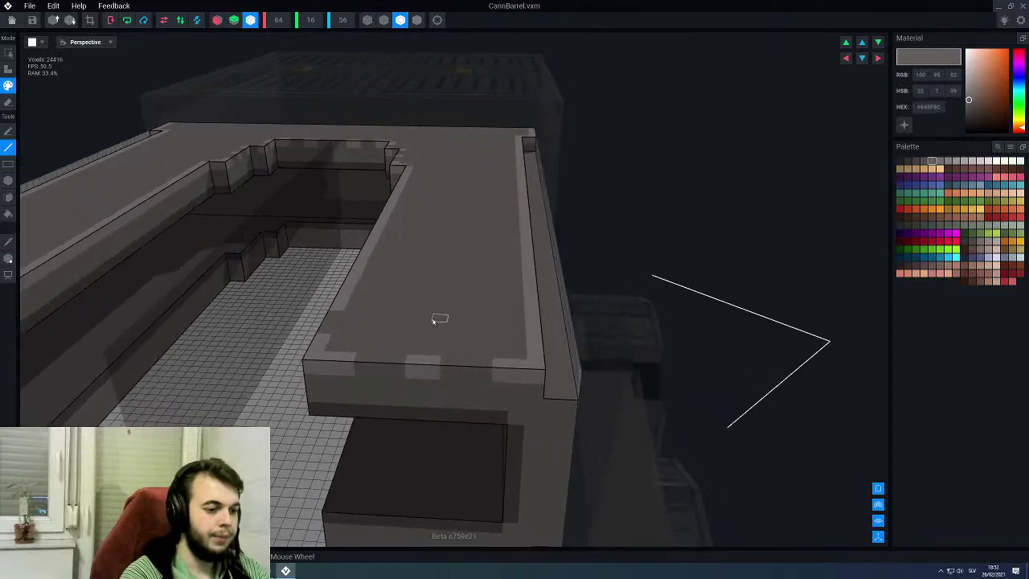
Step: Break the channel's long inner edge highlight into short, irregularly spaced segments with base grey #645F5C
{"action": "scroll", "coordinate": [549, 279], "scroll_direction": "down", "scroll_amount": 4}
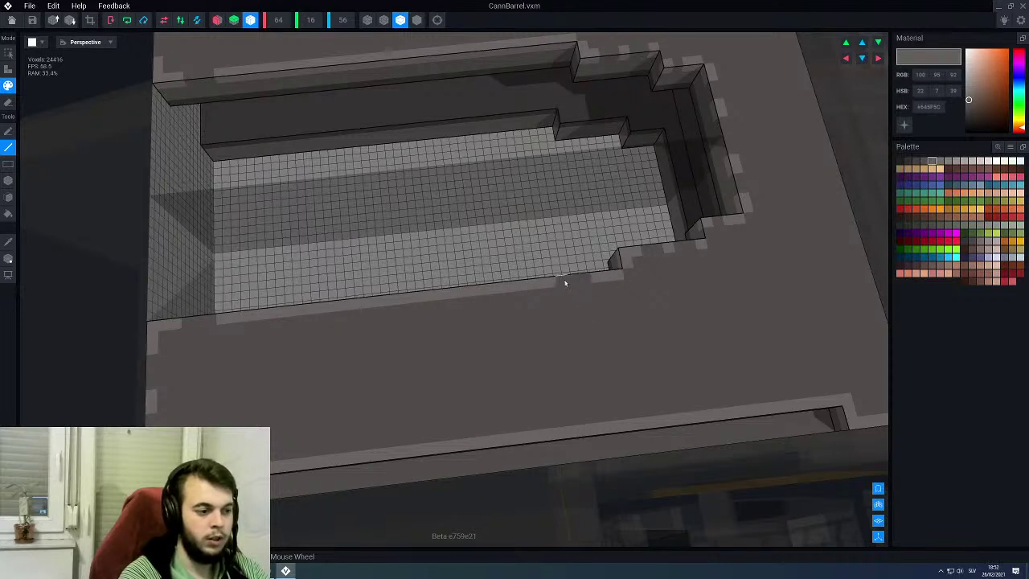
{"action": "scroll", "coordinate": [496, 299], "scroll_direction": "up", "scroll_amount": 4}
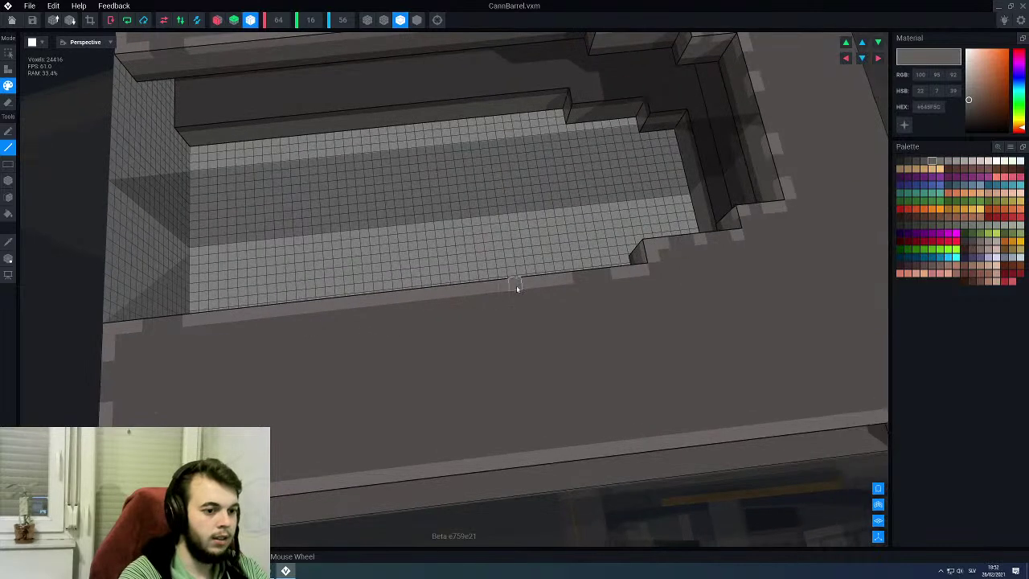
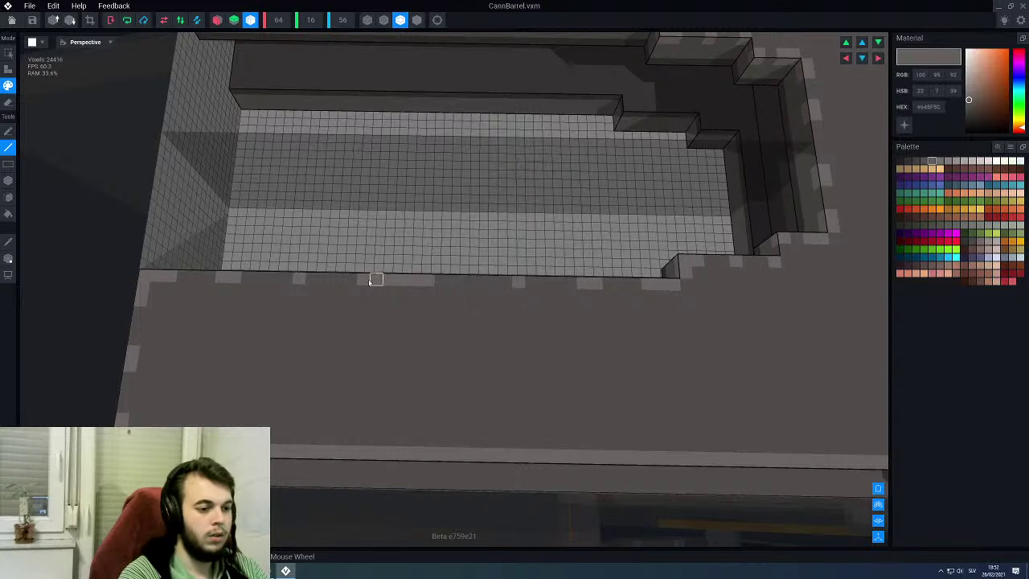
{"action": "left_click_drag", "start_coordinate": [376, 284], "coordinate": [429, 286]}
Step: Paint base grey gaps into the outer side edge highlight, starting from the open-end corner and leaving short light segments
{"action": "scroll", "coordinate": [426, 291], "scroll_direction": "down", "scroll_amount": 3}
{"action": "mouse_move", "coordinate": [382, 320]}
{"action": "right_mouse_down"}
{"action": "mouse_move", "coordinate": [266, 337]}
{"action": "mouse_move", "coordinate": [372, 313]}
{"action": "mouse_move", "coordinate": [354, 349]}
{"action": "mouse_move", "coordinate": [328, 367]}
{"action": "right_mouse_up"}
{"action": "scroll", "coordinate": [374, 359], "scroll_direction": "up", "scroll_amount": 3}
{"action": "scroll", "coordinate": [374, 359], "scroll_direction": "up", "scroll_amount": 2}
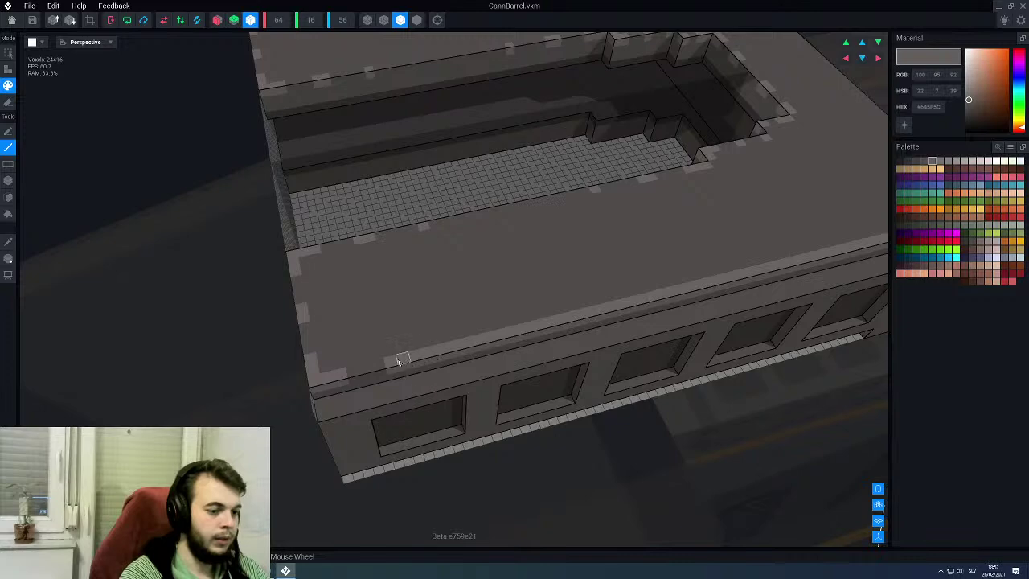
{"action": "mouse_move", "coordinate": [393, 362]}
{"action": "right_mouse_down"}
{"action": "mouse_move", "coordinate": [498, 286]}
{"action": "mouse_move", "coordinate": [377, 294]}
{"action": "mouse_move", "coordinate": [431, 382]}
{"action": "mouse_move", "coordinate": [450, 394]}
{"action": "mouse_move", "coordinate": [430, 415]}
{"action": "mouse_move", "coordinate": [470, 390]}
{"action": "mouse_move", "coordinate": [376, 364]}
{"action": "right_mouse_up"}
{"action": "scroll", "coordinate": [354, 368], "scroll_direction": "up", "scroll_amount": 2}
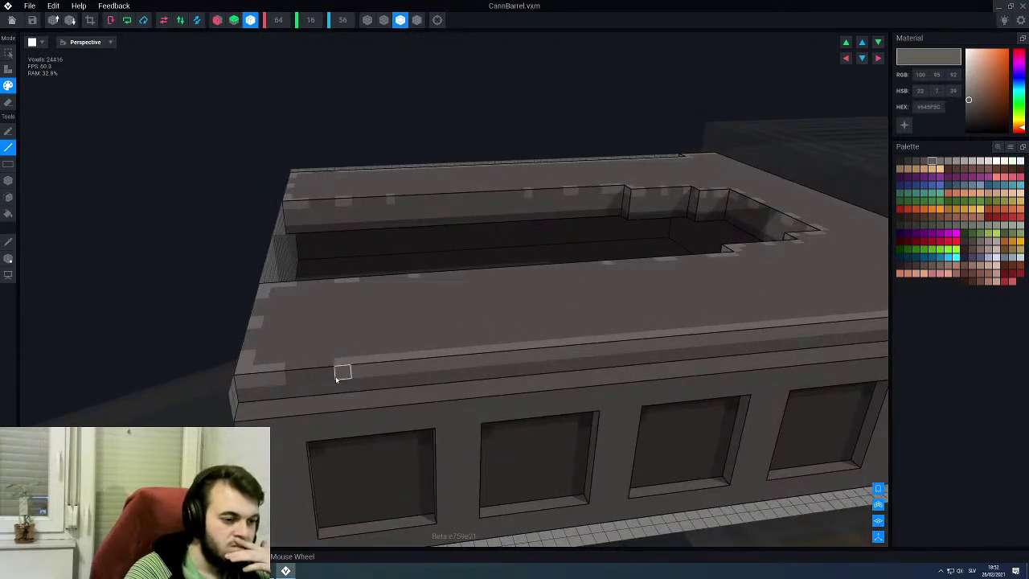
{"action": "middle_click_drag", "start_coordinate": [375, 370], "coordinate": [348, 377]}
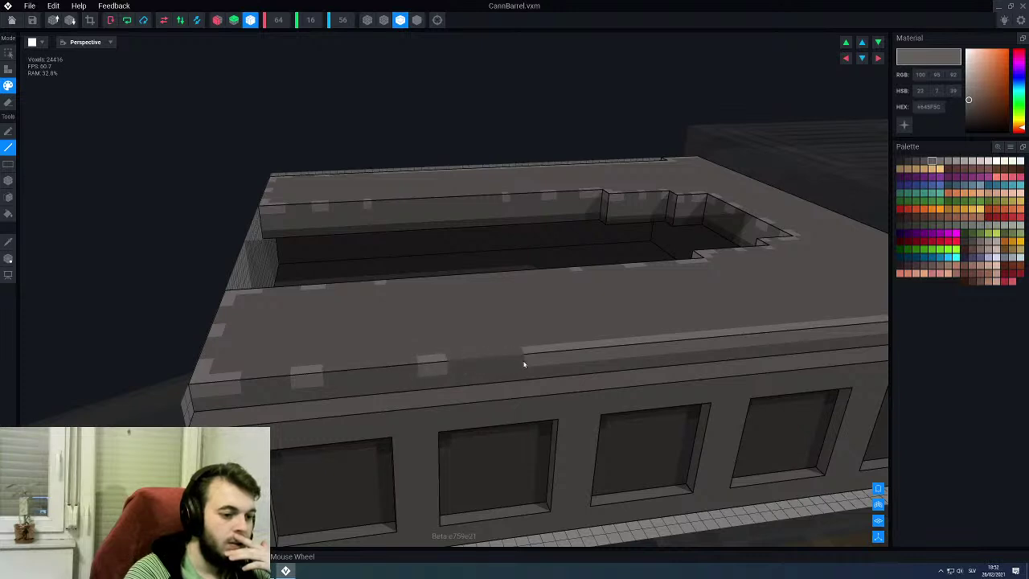
Step: Undo the last gap on the outer side edge and paint a shorter one in base grey
{"action": "right_click_drag", "start_coordinate": [558, 360], "coordinate": [441, 386]}
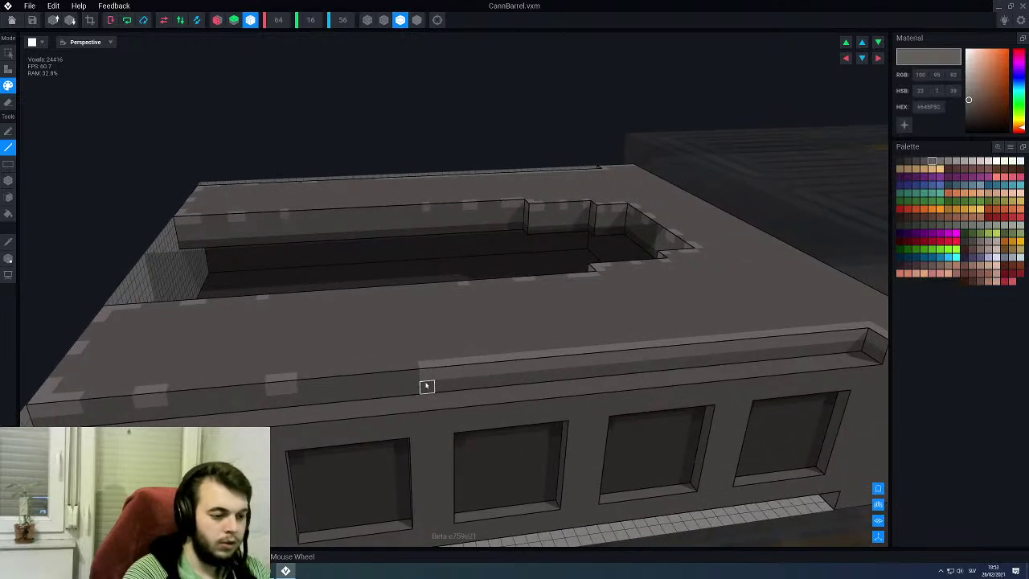
{"action": "key", "text": "ctrl+z"}
{"action": "left_click_drag", "start_coordinate": [305, 387], "coordinate": [370, 382]}
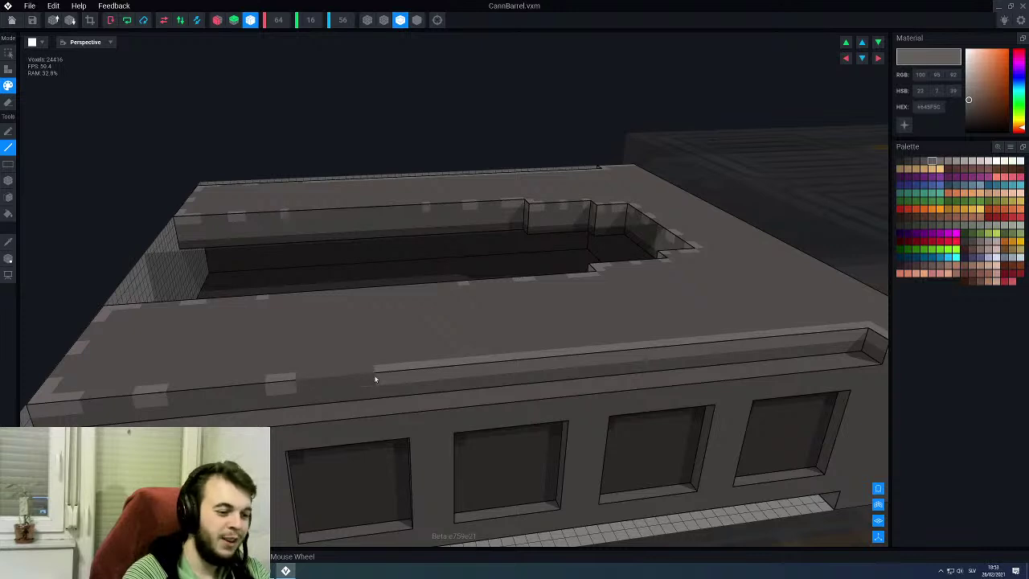
Step: Paint the remaining base grey #645F5C gaps in the outer side edge highlight up to the closed end, leaving short light segments
{"action": "left_click_drag", "start_coordinate": [418, 373], "coordinate": [529, 367]}
{"action": "left_click", "coordinate": [554, 362]}
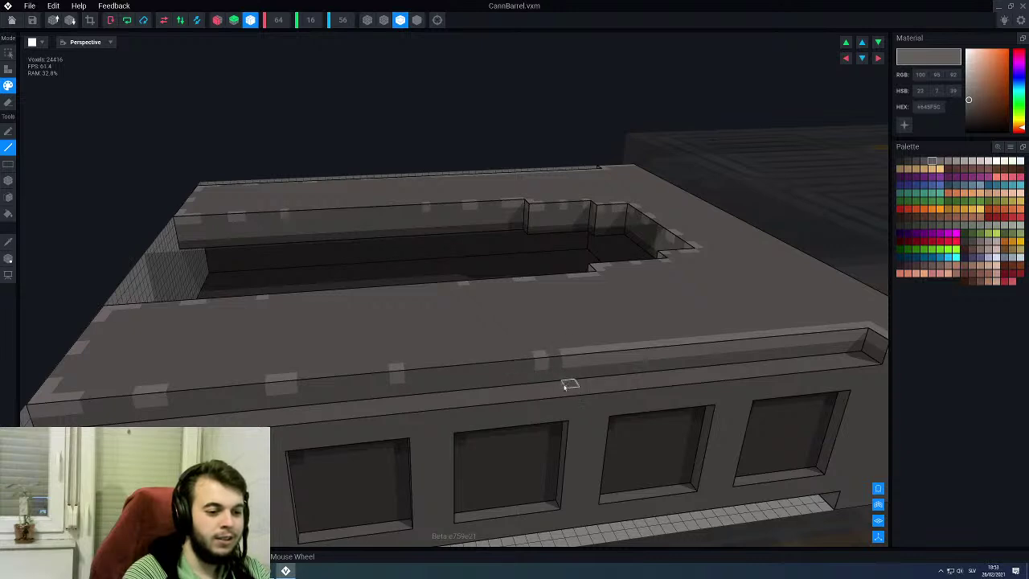
{"action": "middle_click_drag", "start_coordinate": [631, 377], "coordinate": [553, 383]}
{"action": "right_click_drag", "start_coordinate": [552, 383], "coordinate": [432, 369]}
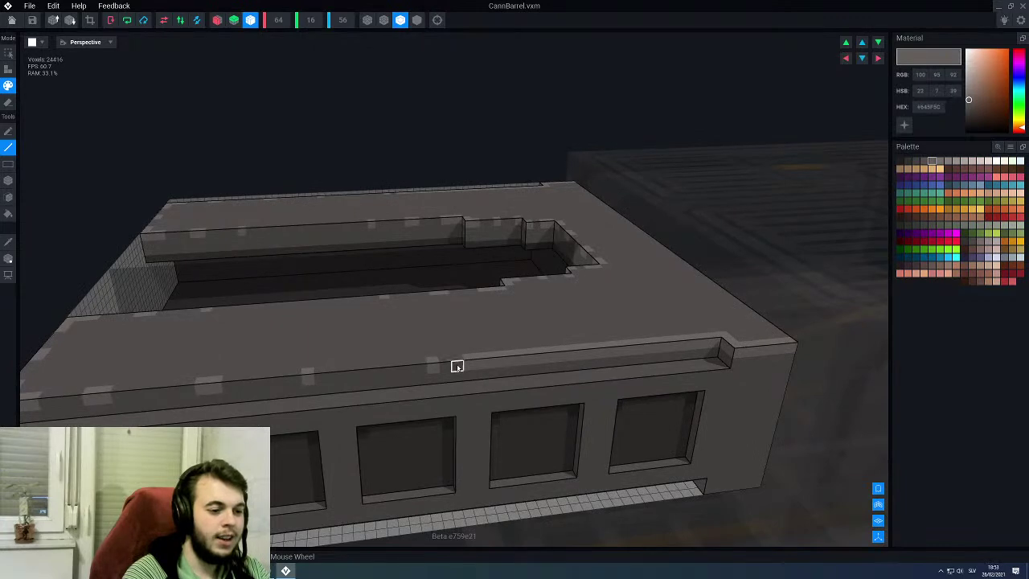
{"action": "scroll", "coordinate": [466, 368], "scroll_direction": "up", "scroll_amount": 1}
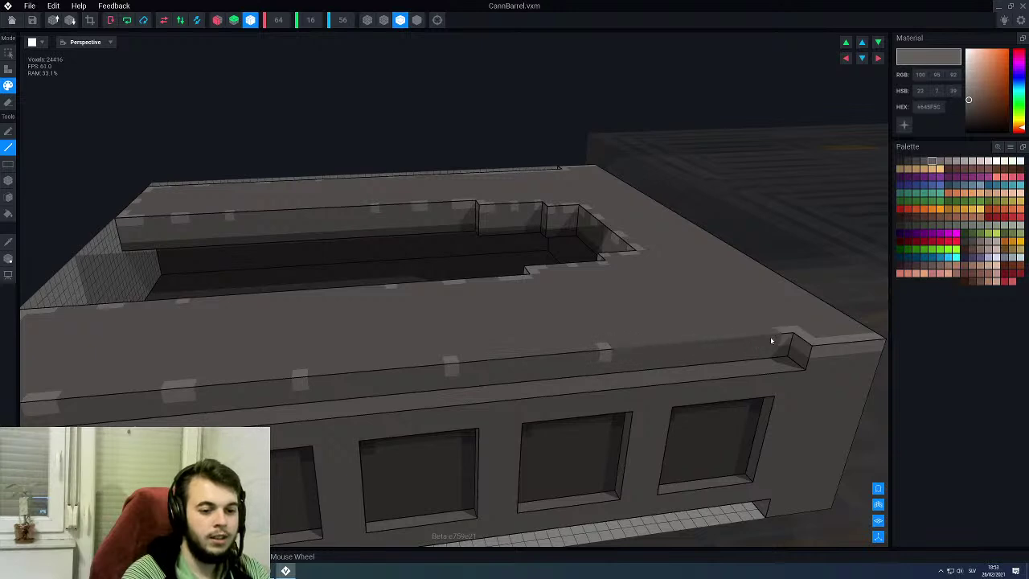
{"action": "right_click_drag", "start_coordinate": [758, 340], "coordinate": [714, 362]}
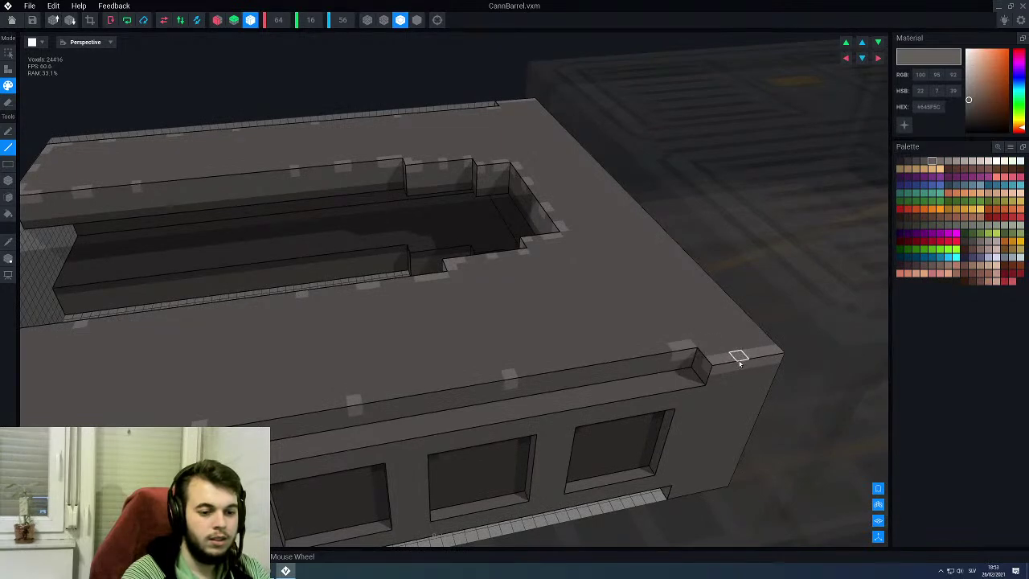
Step: Paint small #847D7A highlight marks along the side wall's upper edge above the five pockets
{"action": "scroll", "coordinate": [739, 356], "scroll_direction": "down", "scroll_amount": 10}
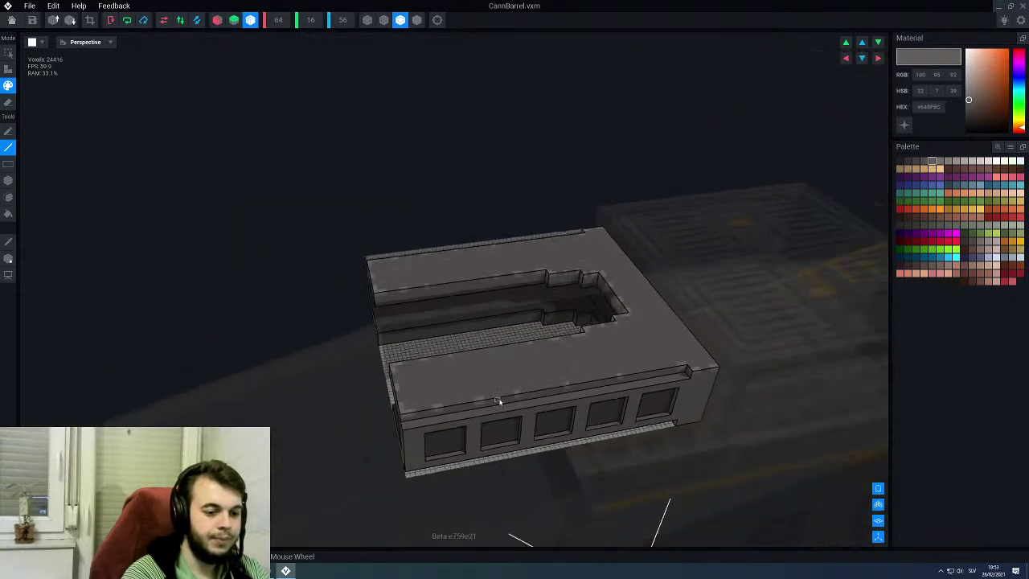
{"action": "right_click_drag", "start_coordinate": [518, 396], "coordinate": [518, 398]}
{"action": "scroll", "coordinate": [525, 416], "scroll_direction": "up", "scroll_amount": 5}
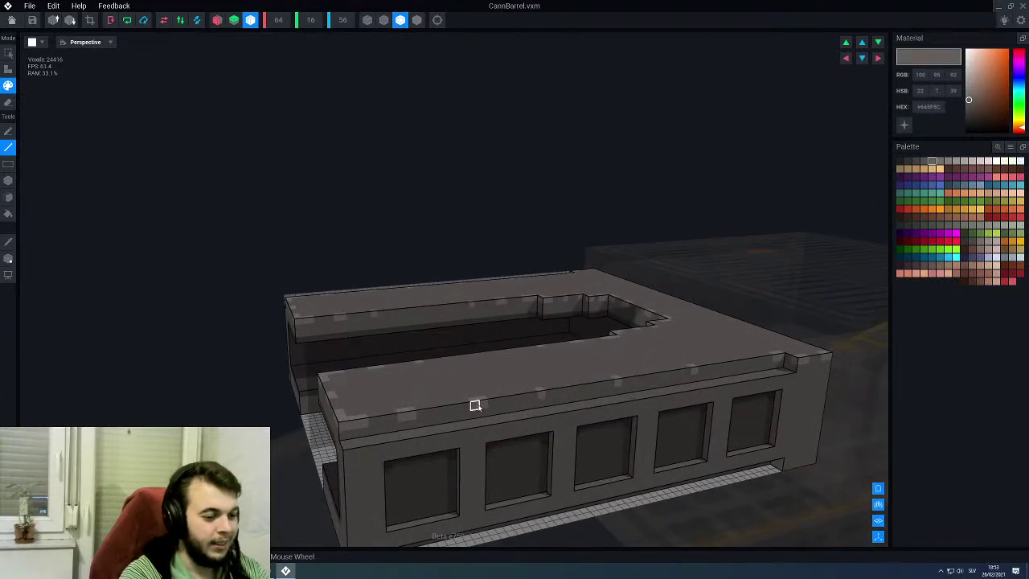
{"action": "scroll", "coordinate": [475, 405], "scroll_direction": "up", "scroll_amount": 5}
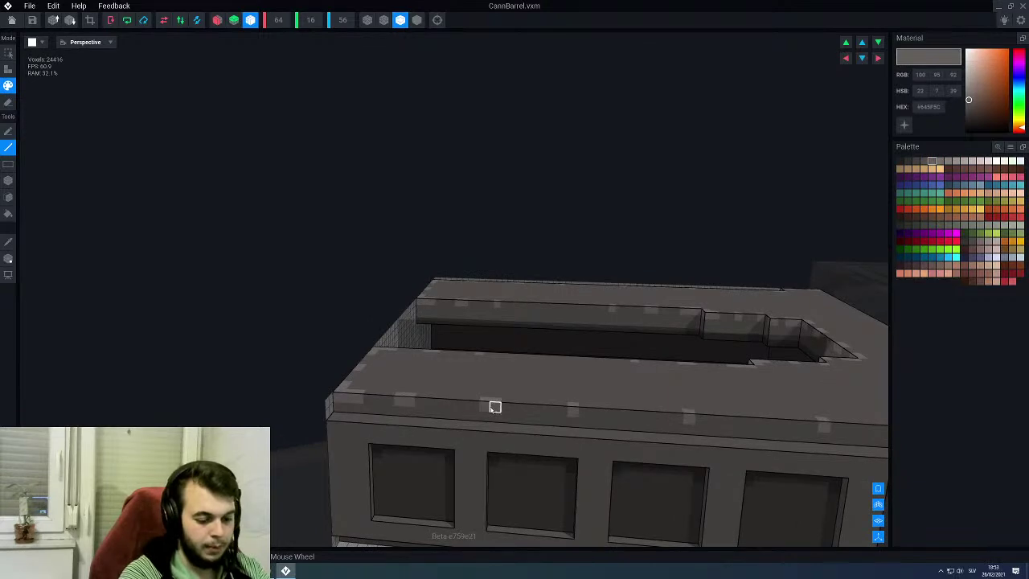
{"action": "left_click", "coordinate": [492, 410], "text": "alt"}
{"action": "middle_click_drag", "start_coordinate": [471, 435], "coordinate": [266, 419]}
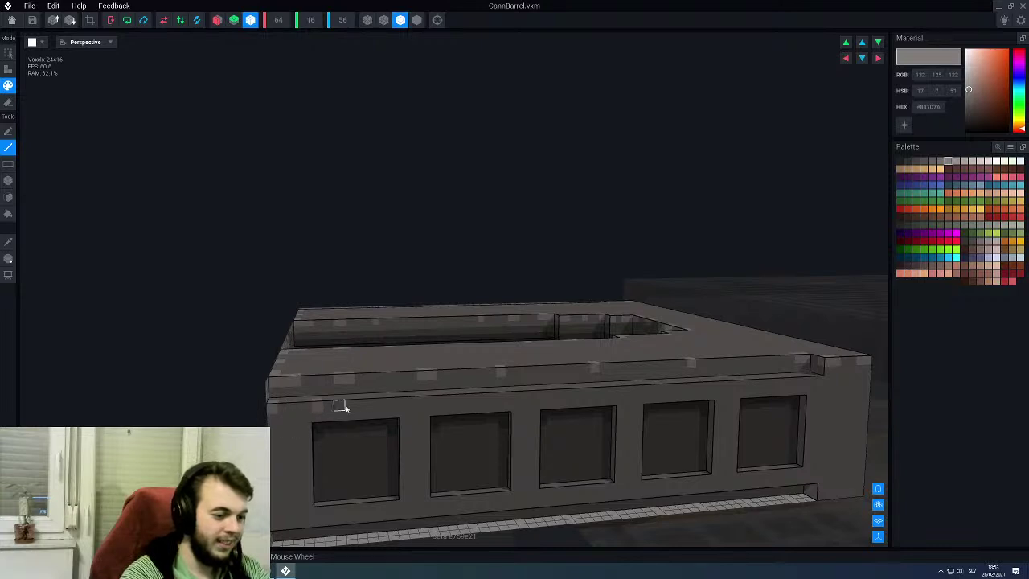
{"action": "middle_click_drag", "start_coordinate": [415, 421], "coordinate": [435, 400]}
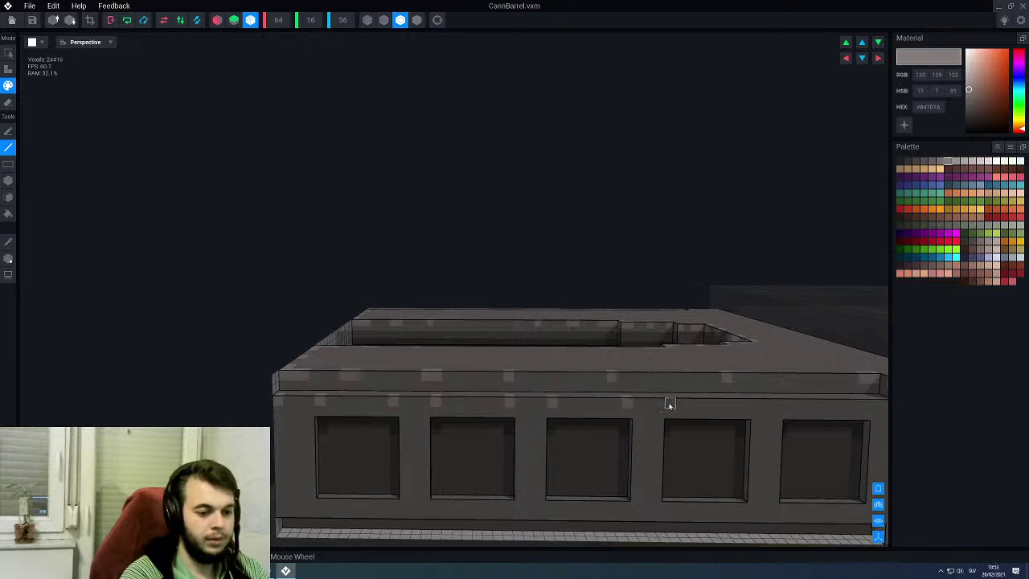
{"action": "middle_click_drag", "start_coordinate": [658, 424], "coordinate": [538, 414]}
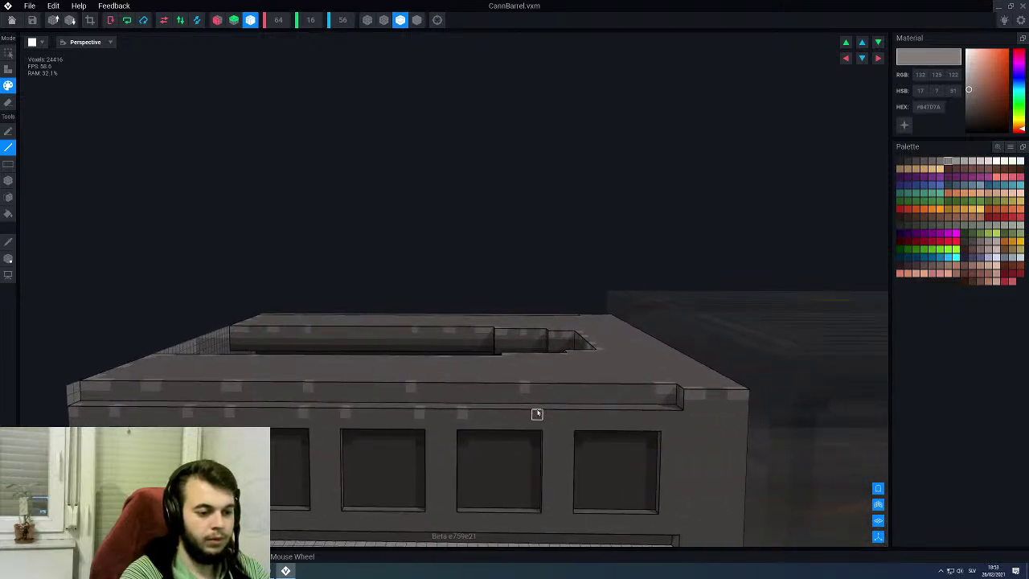
{"action": "scroll", "coordinate": [433, 403], "scroll_direction": "down", "scroll_amount": 2}
{"action": "middle_click_drag", "start_coordinate": [433, 403], "coordinate": [345, 475]}
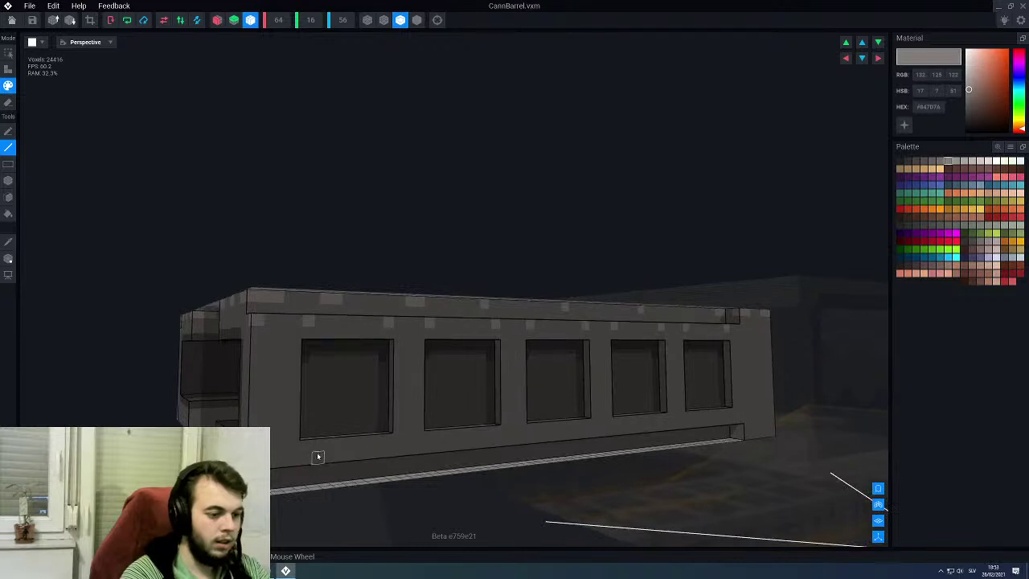
Step: Paint small dark #534F4E marks along the side wall's lower edge, two beneath each of the five pockets
{"action": "left_click", "coordinate": [318, 456], "text": "alt"}
{"action": "left_click", "coordinate": [450, 435], "text": "alt"}
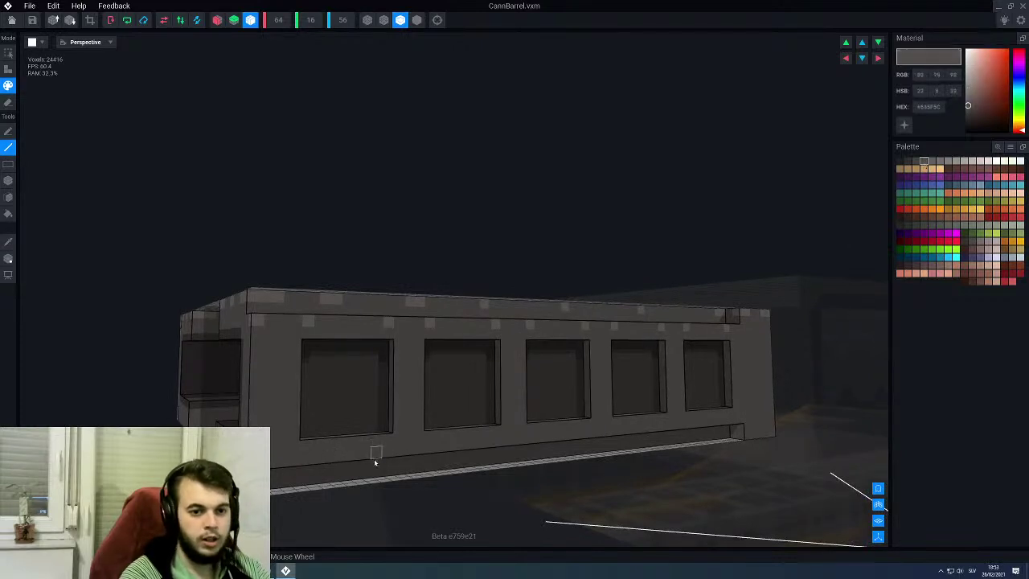
{"action": "middle_click_drag", "start_coordinate": [357, 490], "coordinate": [361, 451]}
{"action": "left_click", "coordinate": [305, 460], "text": "alt"}
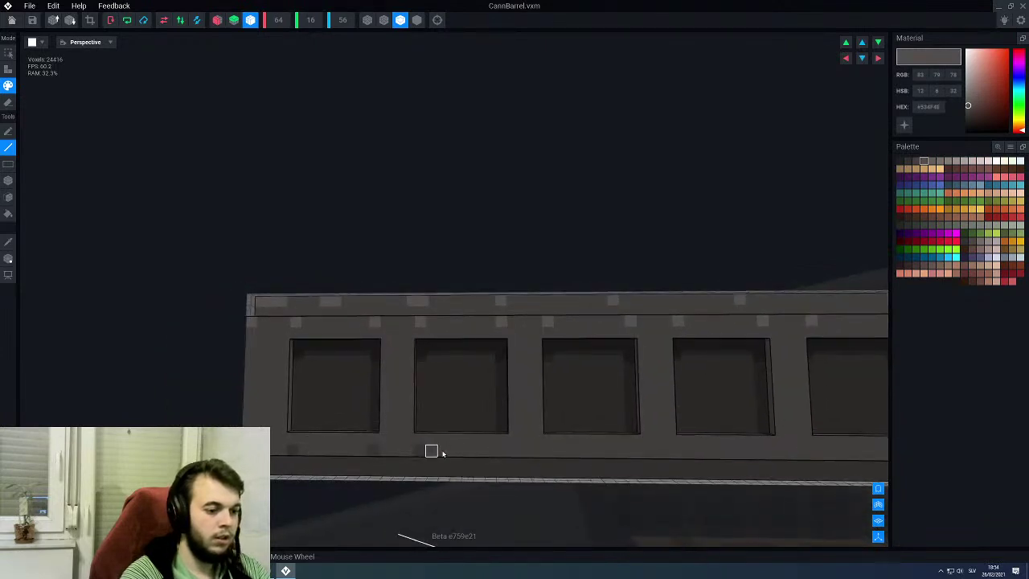
{"action": "middle_click_drag", "start_coordinate": [442, 446], "coordinate": [445, 441]}
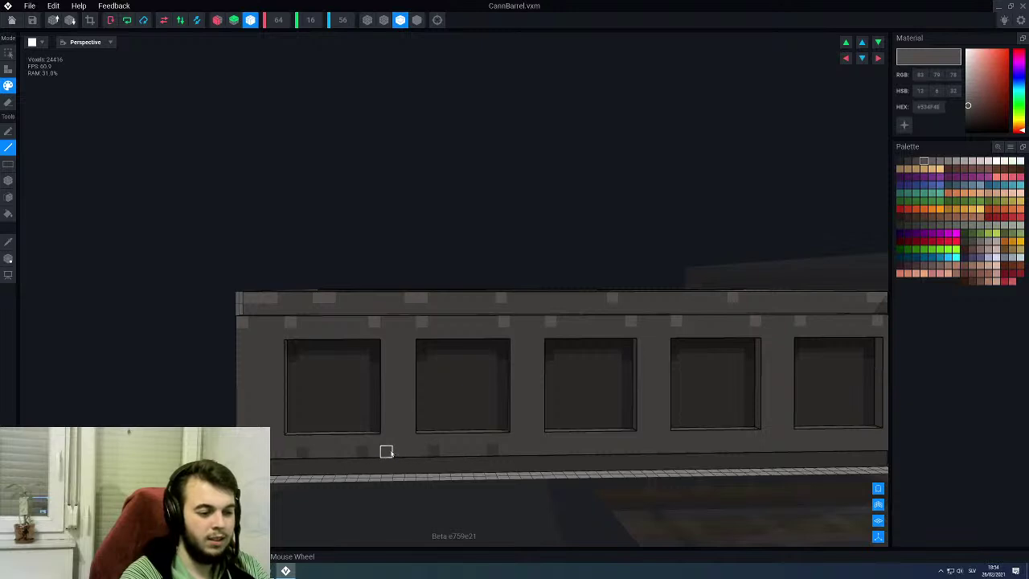
{"action": "middle_click_drag", "start_coordinate": [576, 439], "coordinate": [471, 445]}
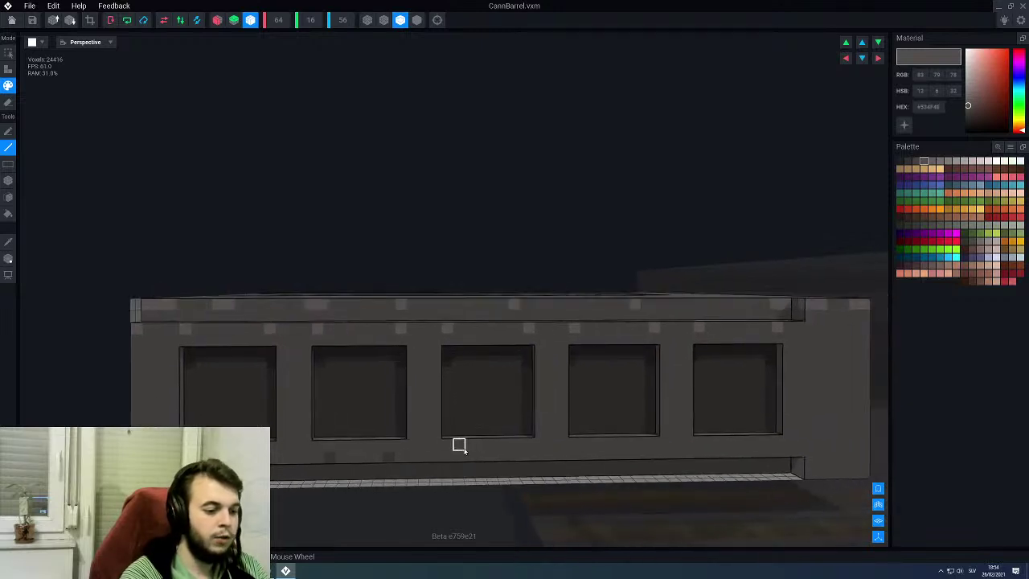
{"action": "right_click_drag", "start_coordinate": [482, 456], "coordinate": [540, 455]}
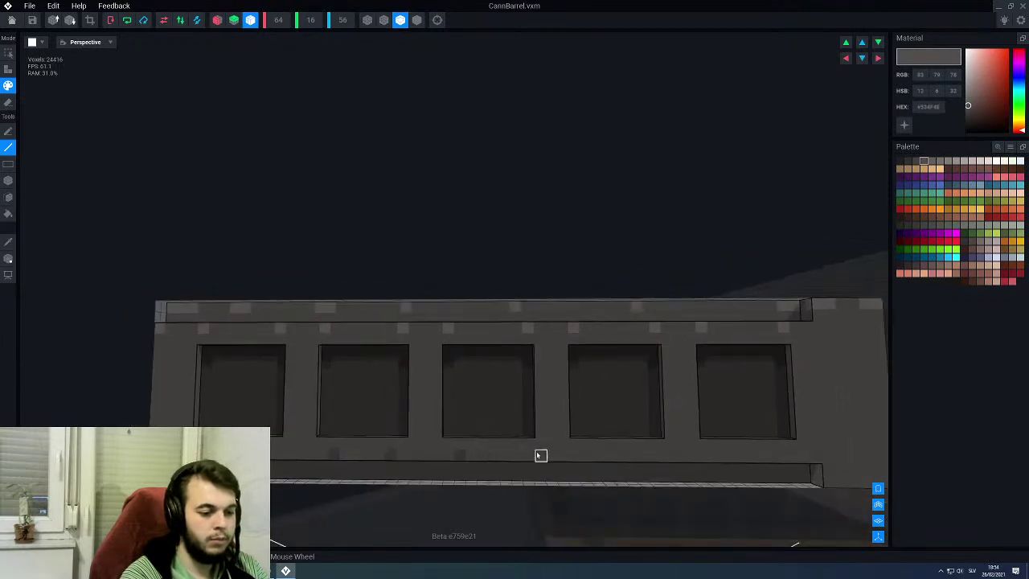
{"action": "scroll", "coordinate": [562, 465], "scroll_direction": "up", "scroll_amount": 2}
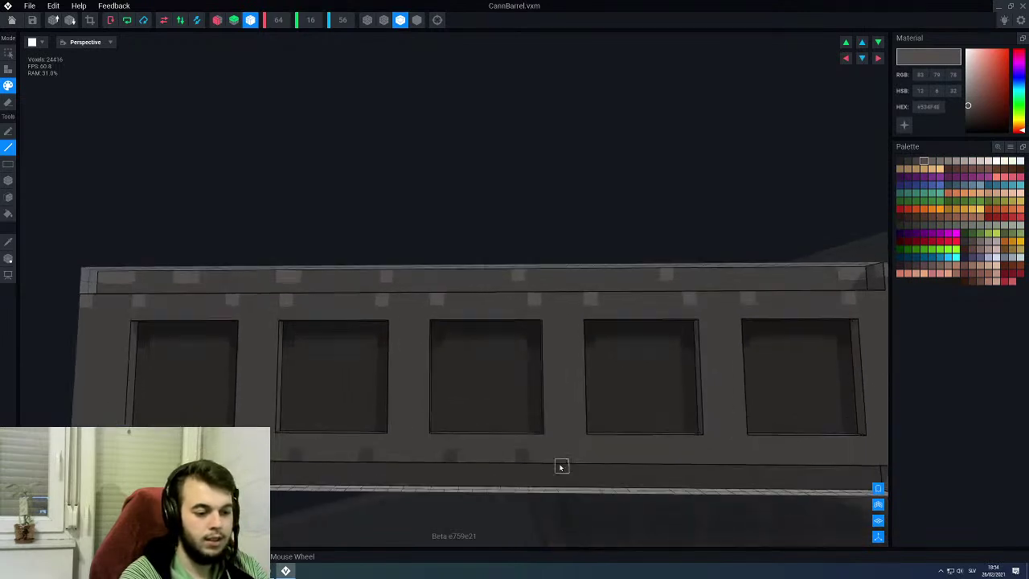
{"action": "left_click", "coordinate": [607, 456]}
{"action": "middle_click_drag", "start_coordinate": [693, 442], "coordinate": [577, 460]}
{"action": "right_click_drag", "start_coordinate": [575, 460], "coordinate": [547, 474]}
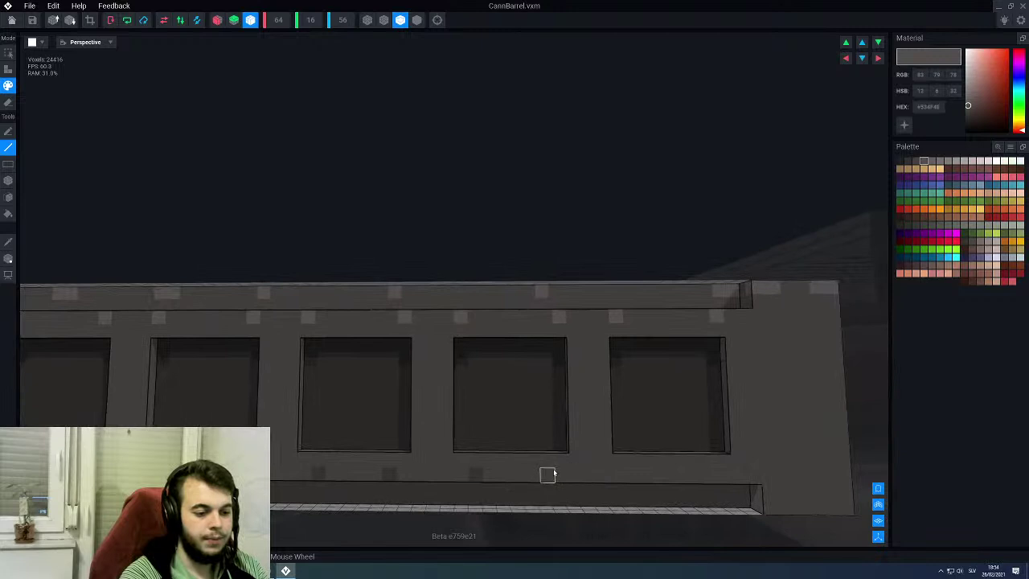
{"action": "left_click", "coordinate": [717, 474]}
Step: Reposition a highlight mark above the last pocket and cover the marks above the other four with base grey #645F5C
{"action": "scroll", "coordinate": [657, 418], "scroll_direction": "down", "scroll_amount": 2}
{"action": "right_click_drag", "start_coordinate": [651, 422], "coordinate": [595, 392]}
{"action": "scroll", "coordinate": [591, 391], "scroll_direction": "up", "scroll_amount": 2}
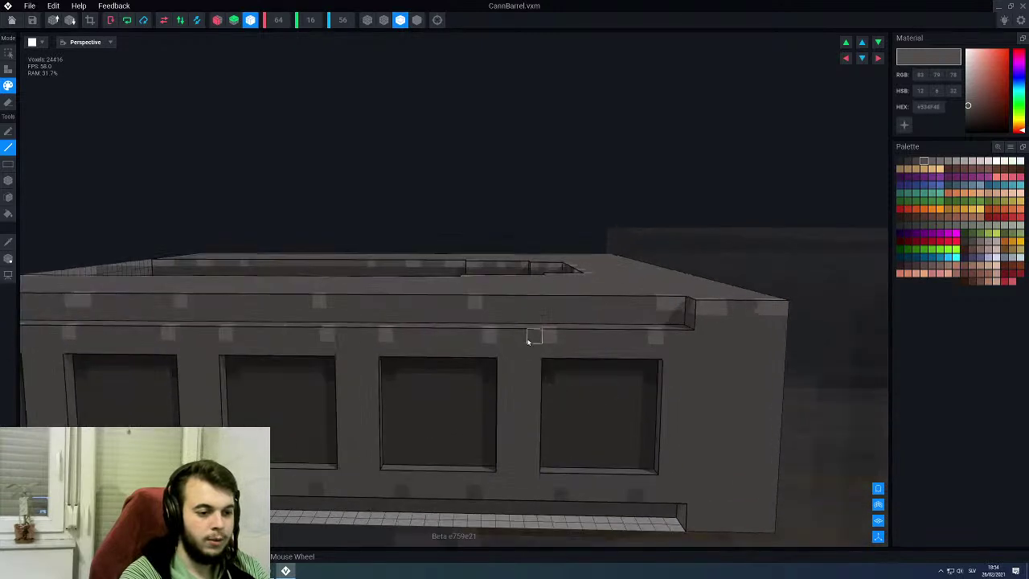
{"action": "left_click", "coordinate": [553, 344], "text": "alt"}
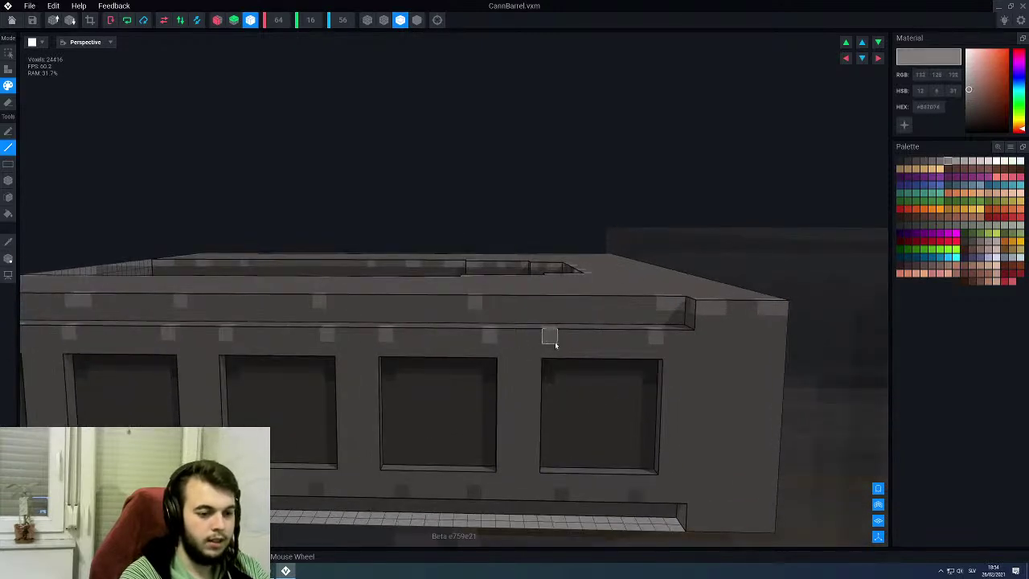
{"action": "left_click", "coordinate": [625, 341], "text": "alt"}
{"action": "left_click", "coordinate": [551, 336]}
{"action": "middle_click_drag", "start_coordinate": [523, 352], "coordinate": [661, 371]}
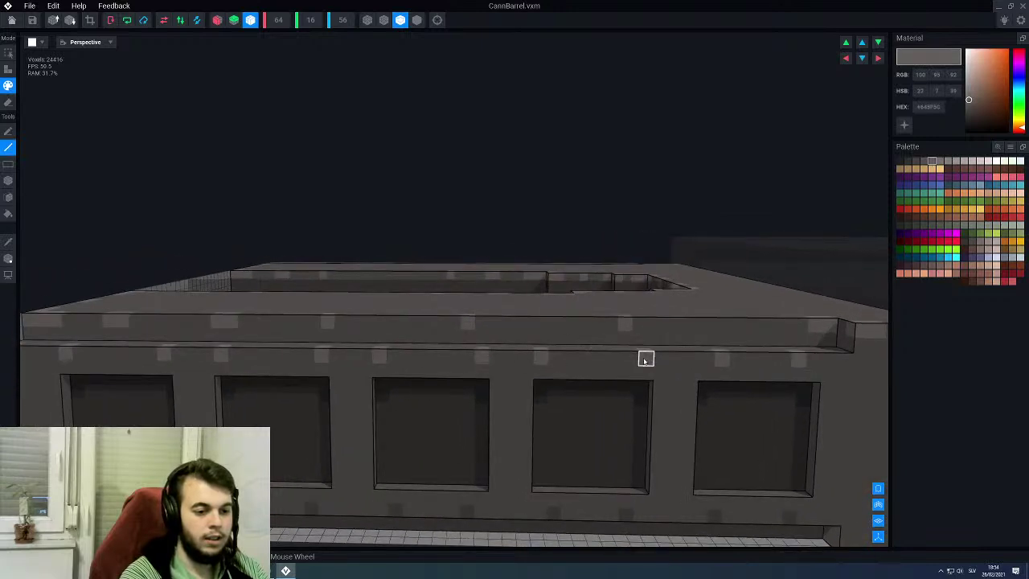
{"action": "mouse_move", "coordinate": [540, 357]}
{"action": "left_mouse_down"}
{"action": "mouse_move", "coordinate": [78, 355]}
{"action": "mouse_move", "coordinate": [80, 333]}
{"action": "left_mouse_up"}
Step: Repaint the highlight marks above the first four pockets in #847D7A, set slightly inward from the pocket corners
{"action": "left_click", "coordinate": [121, 320], "text": "alt"}
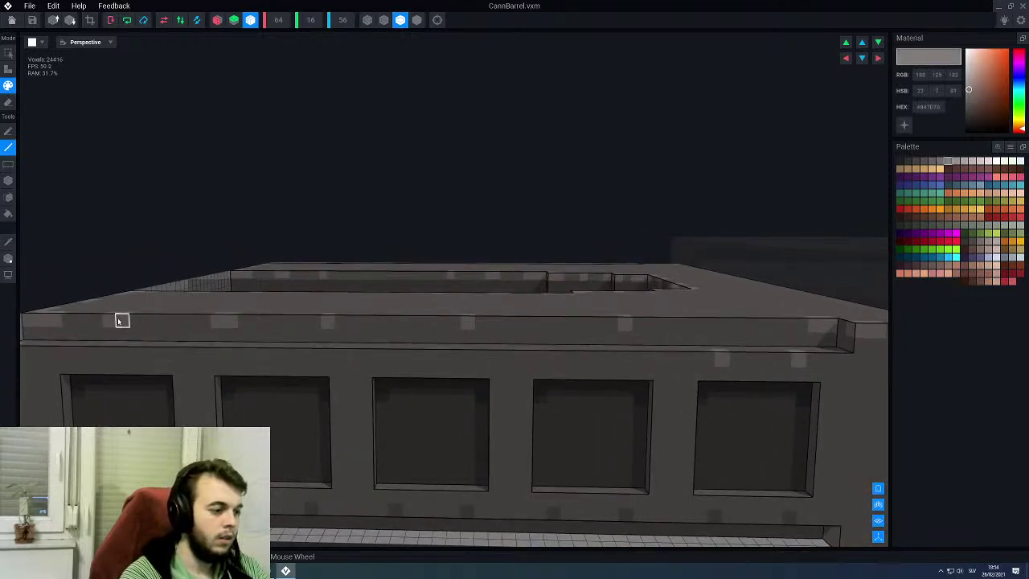
{"action": "left_click", "coordinate": [150, 357]}
{"action": "left_click", "coordinate": [234, 357]}
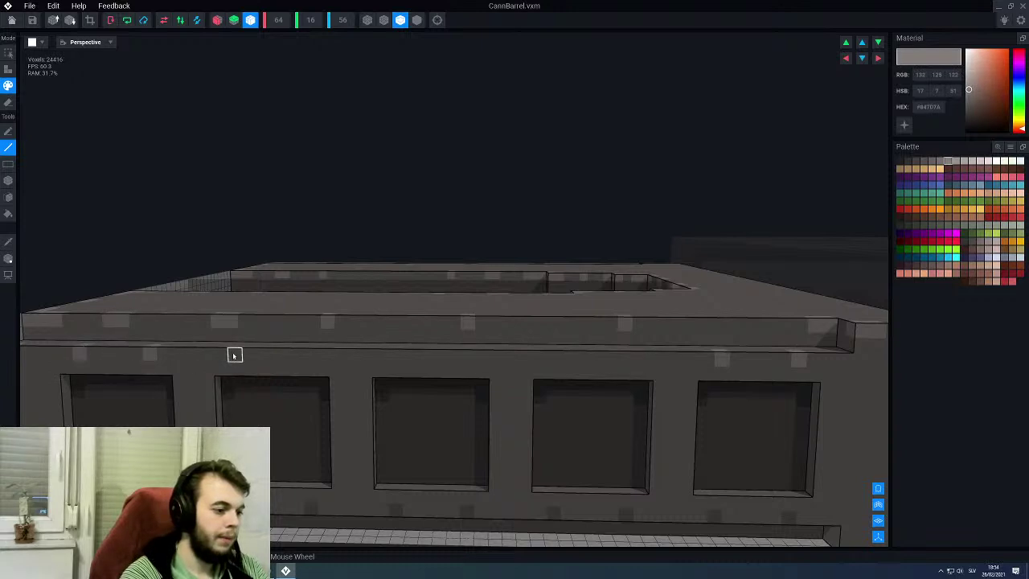
{"action": "left_click", "coordinate": [308, 357]}
{"action": "left_click", "coordinate": [467, 356]}
{"action": "left_click", "coordinate": [393, 357]}
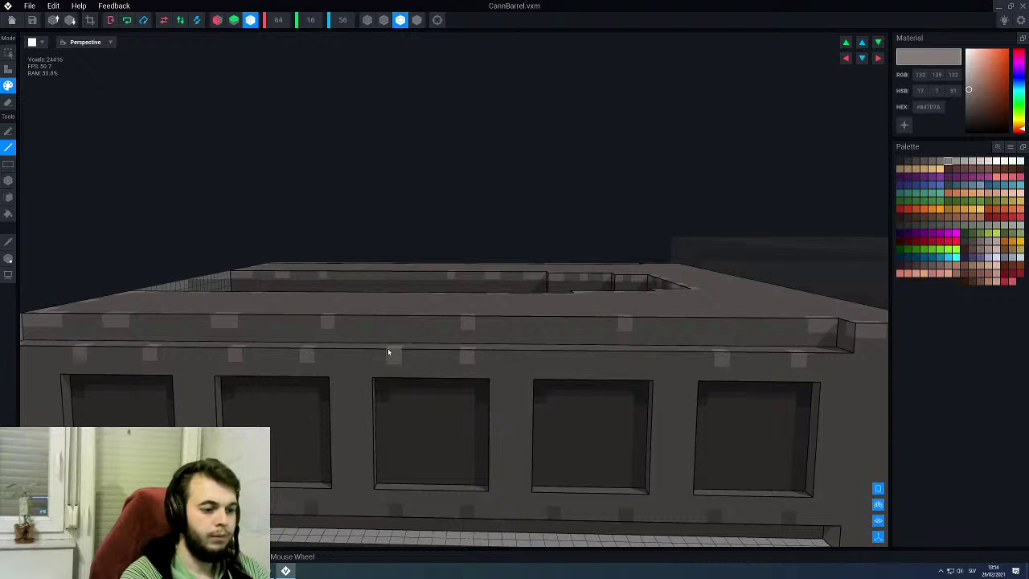
{"action": "left_click", "coordinate": [555, 357]}
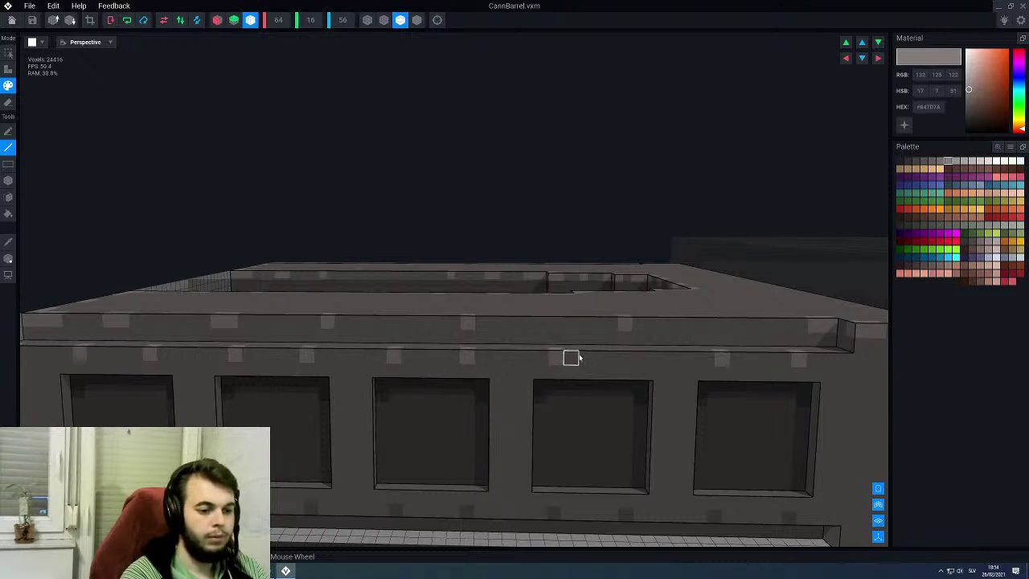
Step: Open the SciFiTank.vxr model and examine the barrel's texturing on the assembled tank from several angles
{"action": "scroll", "coordinate": [631, 356], "scroll_direction": "down", "scroll_amount": 5}
{"action": "right_click_drag", "start_coordinate": [540, 414], "coordinate": [538, 416]}
{"action": "middle_click_drag", "start_coordinate": [538, 417], "coordinate": [539, 417]}
{"action": "right_click_drag", "start_coordinate": [540, 417], "coordinate": [539, 416]}
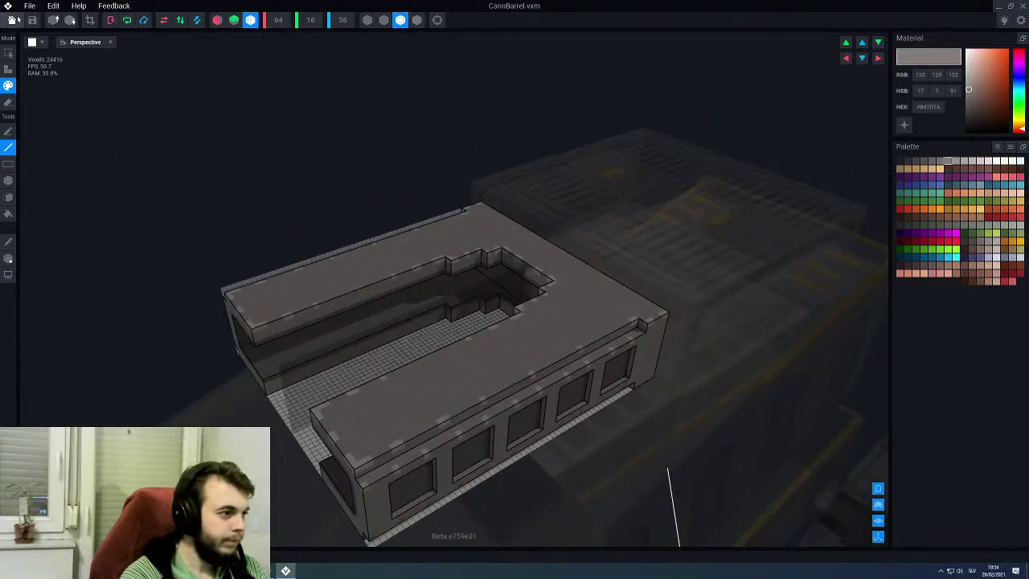
{"action": "left_click", "coordinate": [11, 21]}
{"action": "left_click", "coordinate": [442, 187]}
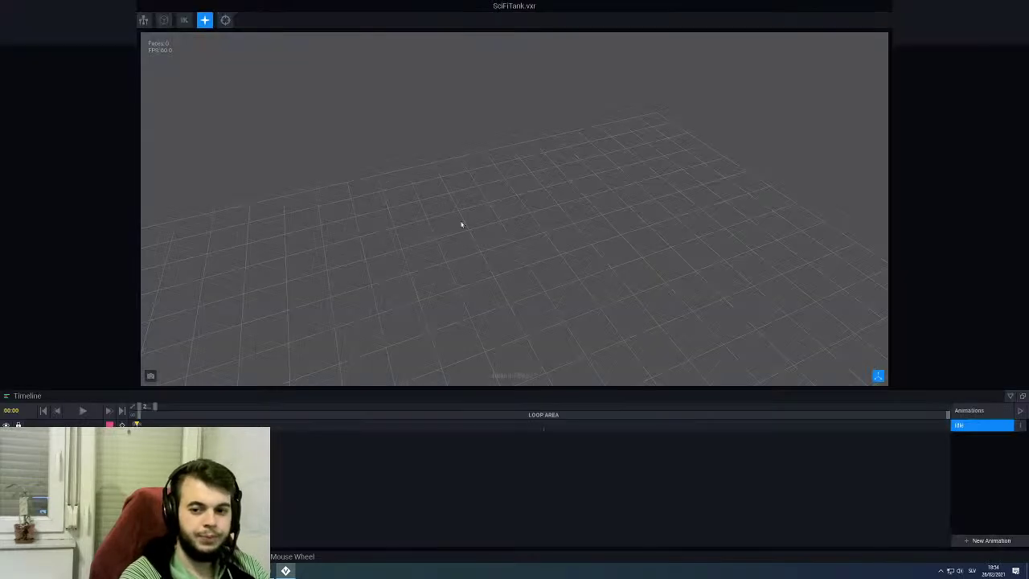
{"action": "scroll", "coordinate": [551, 230], "scroll_direction": "down", "scroll_amount": 3}
{"action": "right_click_drag", "start_coordinate": [552, 230], "coordinate": [551, 230]}
{"action": "middle_click_drag", "start_coordinate": [551, 230], "coordinate": [551, 230]}
{"action": "middle_click_drag", "start_coordinate": [605, 260], "coordinate": [605, 260]}
{"action": "middle_click_drag", "start_coordinate": [475, 201], "coordinate": [474, 201]}
{"action": "right_click_drag", "start_coordinate": [515, 209], "coordinate": [515, 209]}
{"action": "middle_click_drag", "start_coordinate": [605, 259], "coordinate": [604, 260]}
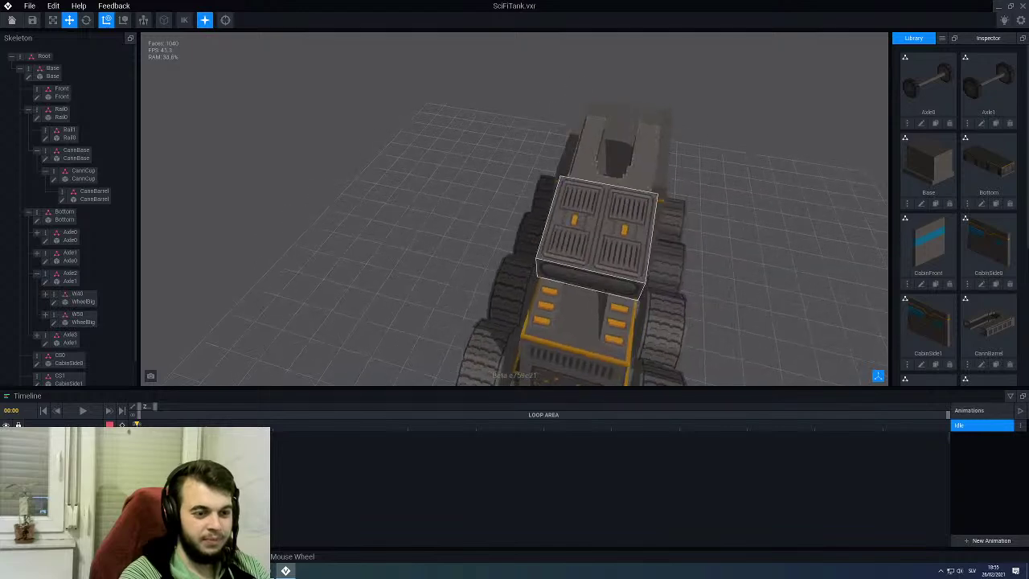
{"action": "middle_click_drag", "start_coordinate": [638, 205], "coordinate": [567, 245]}
Step: Select the CannBarrel part in the tank's skeleton and open its voxel model for editing
{"action": "left_click", "coordinate": [567, 244]}
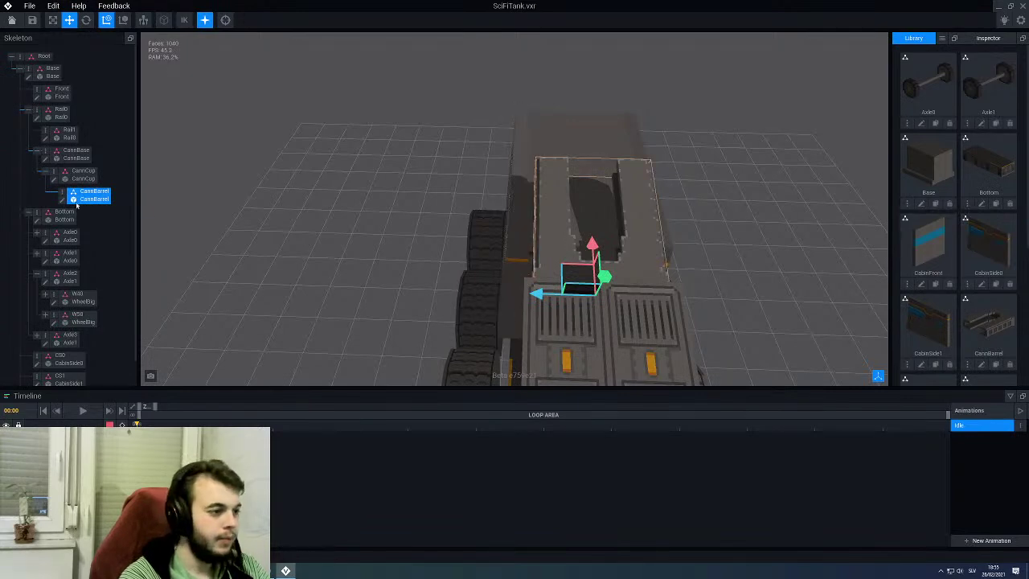
{"action": "right_click_drag", "start_coordinate": [521, 258], "coordinate": [429, 276]}
{"action": "scroll", "coordinate": [430, 276], "scroll_direction": "up", "scroll_amount": 3}
{"action": "middle_click_drag", "start_coordinate": [258, 272], "coordinate": [356, 322]}
{"action": "scroll", "coordinate": [328, 314], "scroll_direction": "up", "scroll_amount": 2}
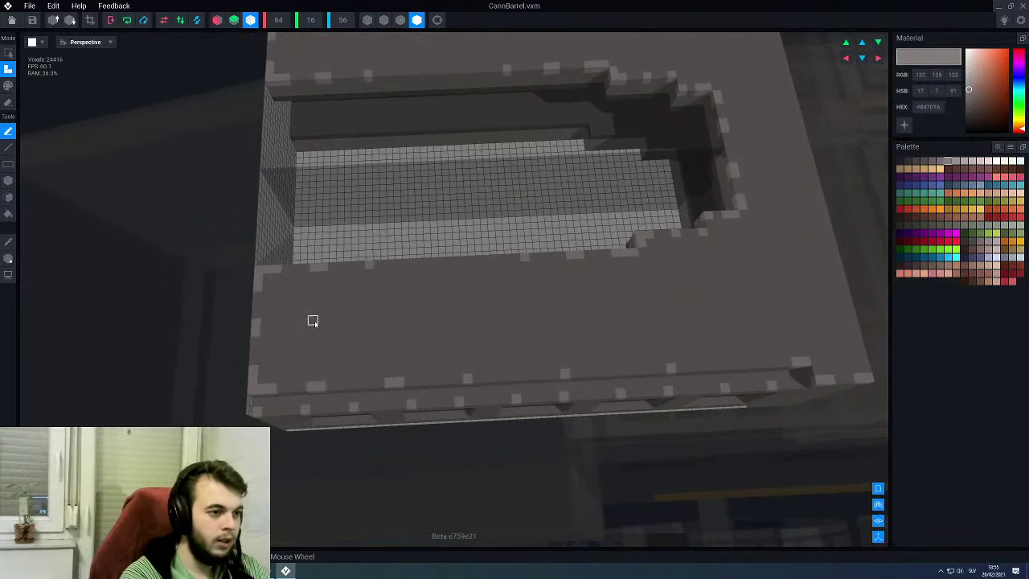
Step: Paint a dark line in the pocket colour #423F3E across the barrel's top arm near the open end, using the Line tool
{"action": "scroll", "coordinate": [313, 331], "scroll_direction": "down", "scroll_amount": 5}
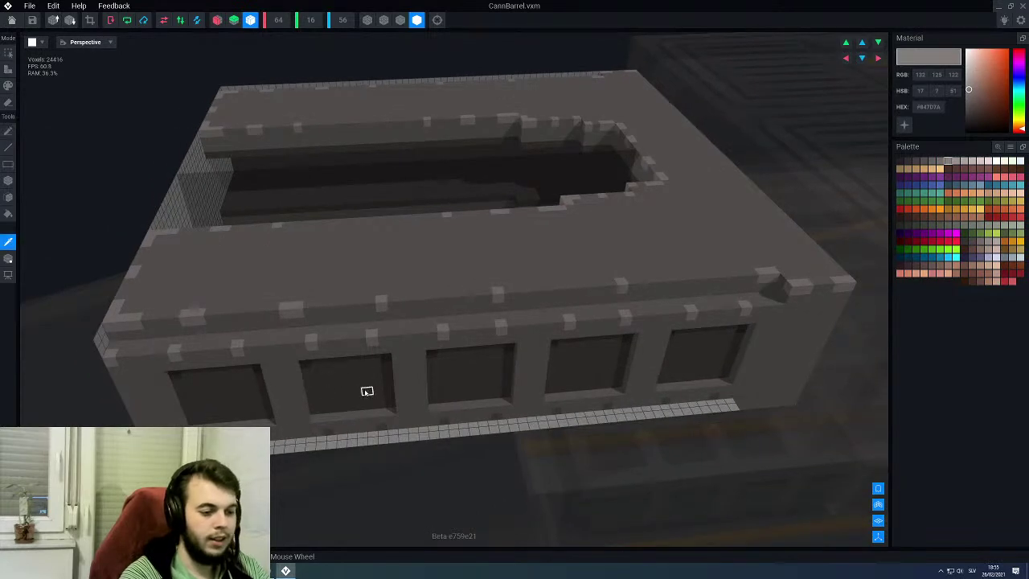
{"action": "left_click", "coordinate": [359, 391], "text": "alt"}
{"action": "key", "text": "p"}
{"action": "key", "text": "l"}
{"action": "middle_click_drag", "start_coordinate": [340, 362], "coordinate": [395, 383]}
{"action": "mouse_move", "coordinate": [395, 383]}
{"action": "right_mouse_down"}
{"action": "mouse_move", "coordinate": [400, 356]}
{"action": "mouse_move", "coordinate": [369, 393]}
{"action": "right_mouse_up"}
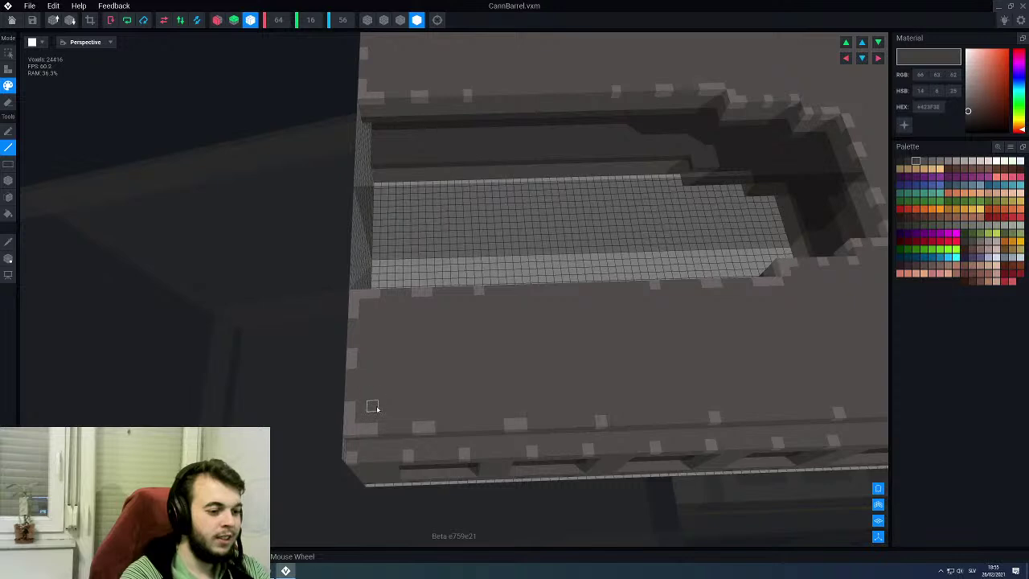
{"action": "left_click_drag", "start_coordinate": [382, 398], "coordinate": [385, 375]}
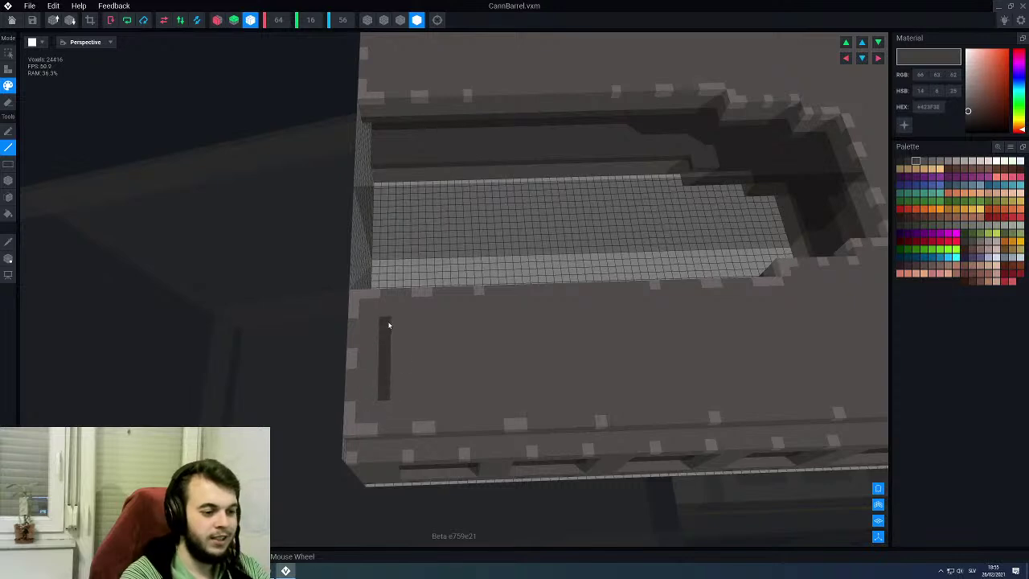
{"action": "mouse_move", "coordinate": [389, 325]}
{"action": "left_mouse_down"}
{"action": "mouse_move", "coordinate": [445, 318]}
{"action": "mouse_move", "coordinate": [385, 323]}
{"action": "left_mouse_up"}
Step: Fill a long #423F3E rectangle along the top arm beside the channel with the Box tool, leaving a grey border around it
{"action": "key", "text": "b"}
{"action": "middle_click_drag", "start_coordinate": [506, 330], "coordinate": [386, 327]}
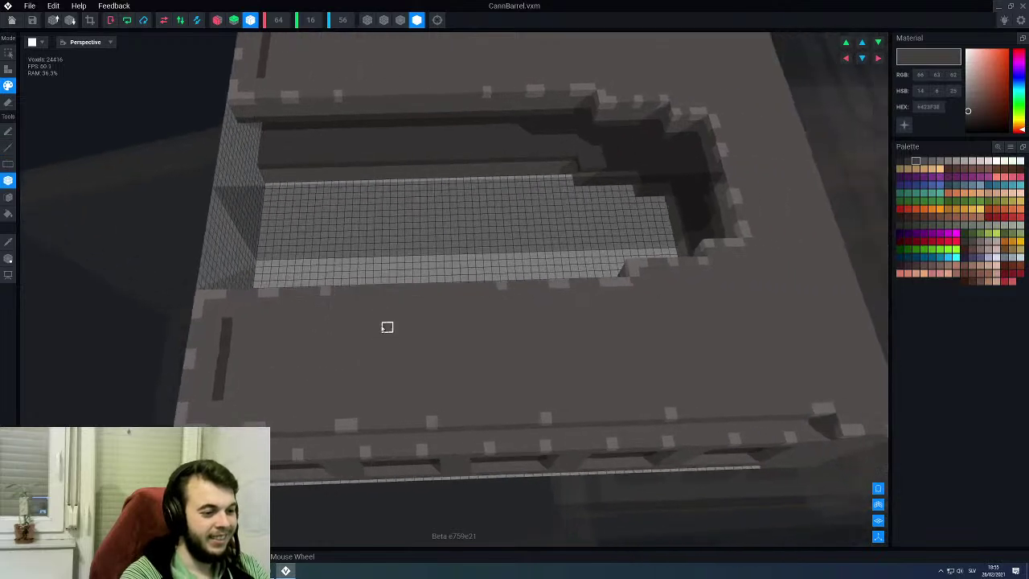
{"action": "scroll", "coordinate": [376, 328], "scroll_direction": "down", "scroll_amount": 1}
{"action": "left_click_drag", "start_coordinate": [272, 335], "coordinate": [776, 371]}
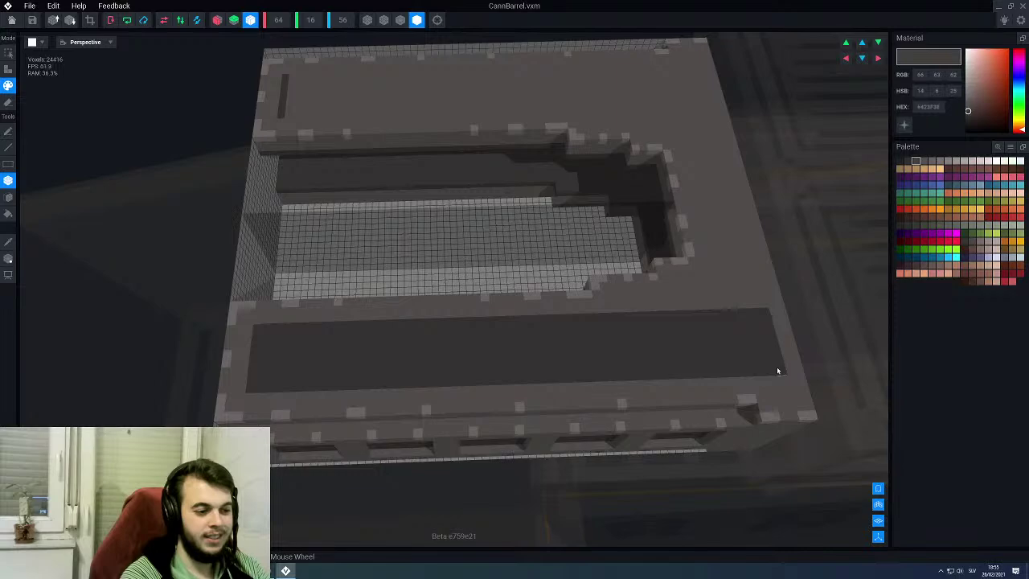
Step: Widen the top arm's #423F3E panel inward in steps, following the stepped closed end of the channel
{"action": "right_click_drag", "start_coordinate": [770, 370], "coordinate": [471, 243]}
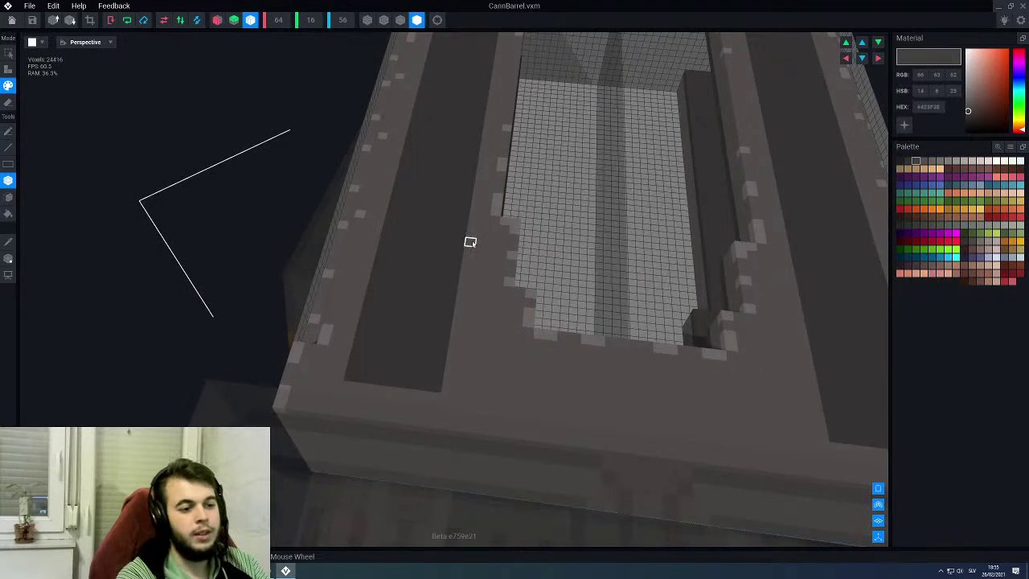
{"action": "left_click_drag", "start_coordinate": [471, 242], "coordinate": [441, 378]}
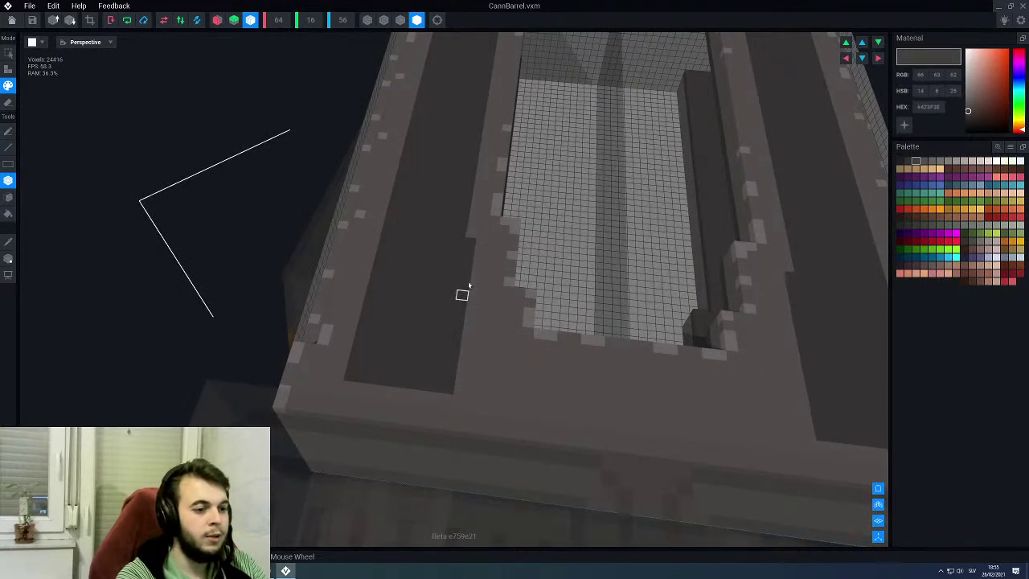
{"action": "scroll", "coordinate": [463, 293], "scroll_direction": "up", "scroll_amount": 4}
{"action": "left_click_drag", "start_coordinate": [471, 276], "coordinate": [461, 449]}
{"action": "mouse_move", "coordinate": [478, 361]}
{"action": "left_mouse_down"}
{"action": "mouse_move", "coordinate": [471, 448]}
{"action": "mouse_move", "coordinate": [487, 405]}
{"action": "left_mouse_up"}
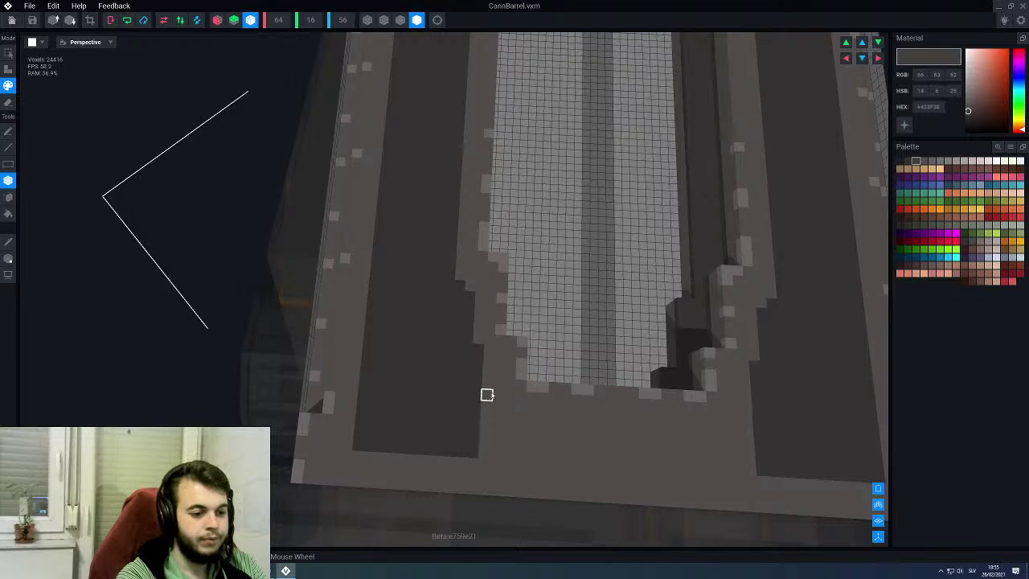
{"action": "left_click_drag", "start_coordinate": [488, 364], "coordinate": [485, 451]}
{"action": "left_click_drag", "start_coordinate": [502, 376], "coordinate": [494, 443]}
{"action": "key", "text": "ctrl+z"}
Step: Refine the panel's stepped inner edge beside the channel, repainting its corner voxels in the border grey #645F5C
{"action": "right_click_drag", "start_coordinate": [521, 412], "coordinate": [477, 407]}
{"action": "scroll", "coordinate": [402, 298], "scroll_direction": "up", "scroll_amount": 3}
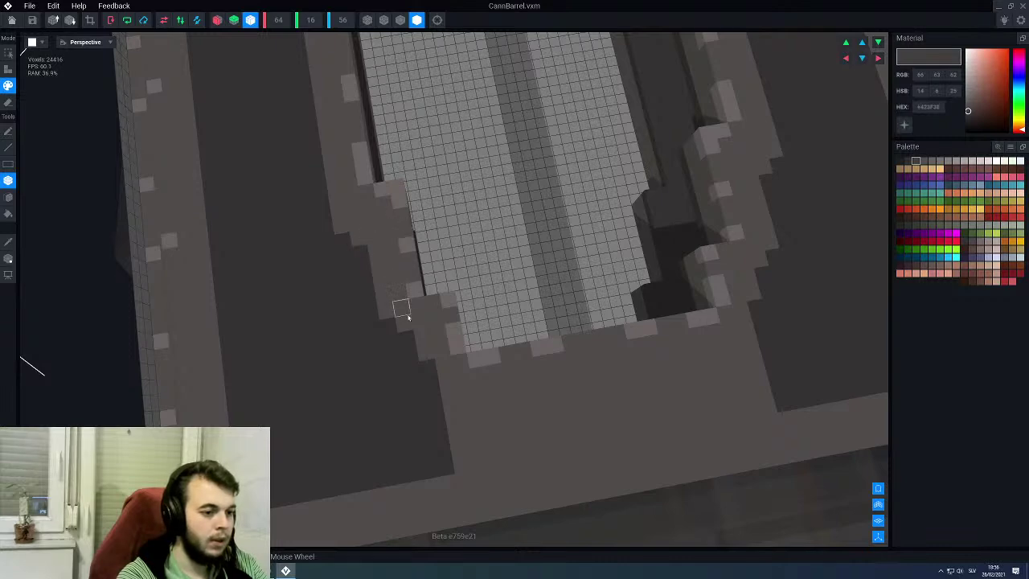
{"action": "scroll", "coordinate": [423, 338], "scroll_direction": "down", "scroll_amount": 6}
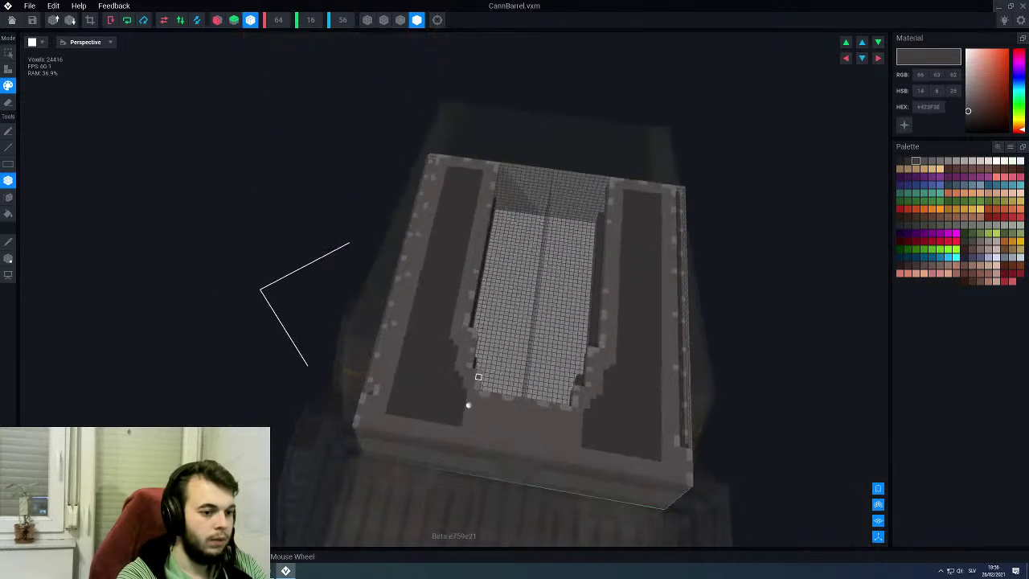
{"action": "scroll", "coordinate": [471, 378], "scroll_direction": "up", "scroll_amount": 5}
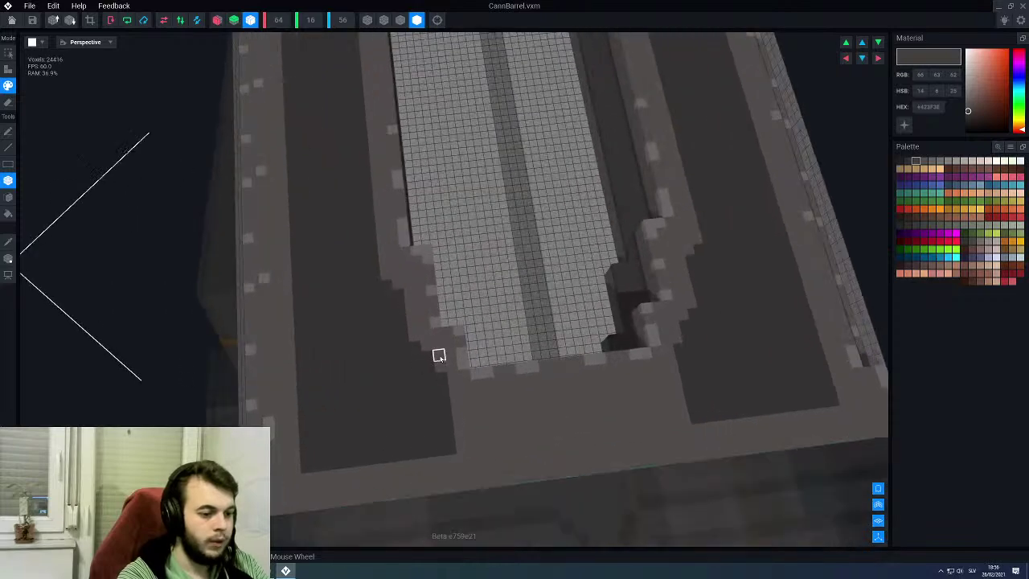
{"action": "left_click", "coordinate": [440, 362], "text": "alt"}
{"action": "left_click", "coordinate": [444, 388]}
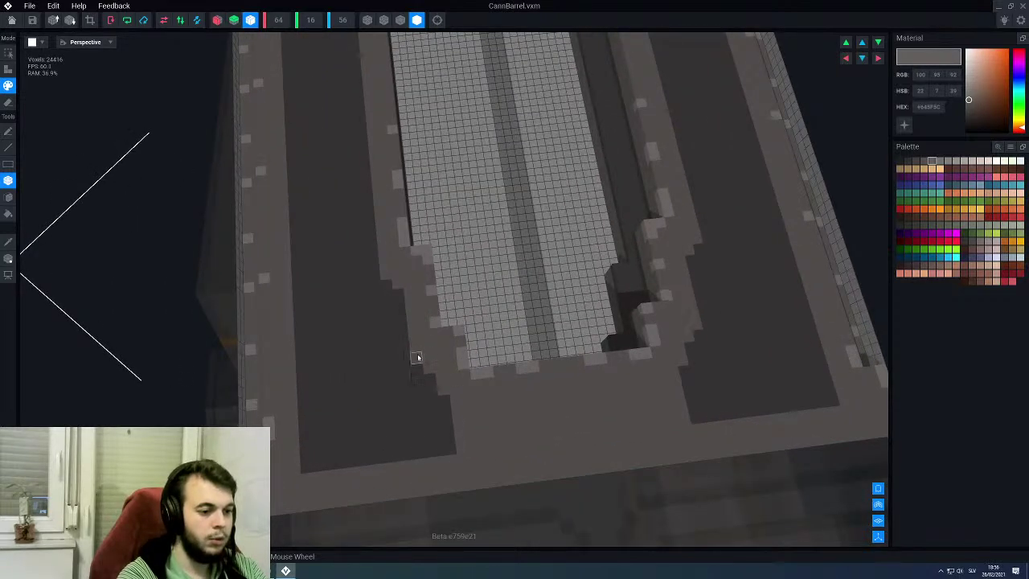
Step: Fill a small #423F3E rectangle between the two arm panels behind the channel's closed end, keeping a grey border around it
{"action": "left_click", "coordinate": [458, 412], "text": "alt"}
{"action": "right_click_drag", "start_coordinate": [464, 421], "coordinate": [457, 423]}
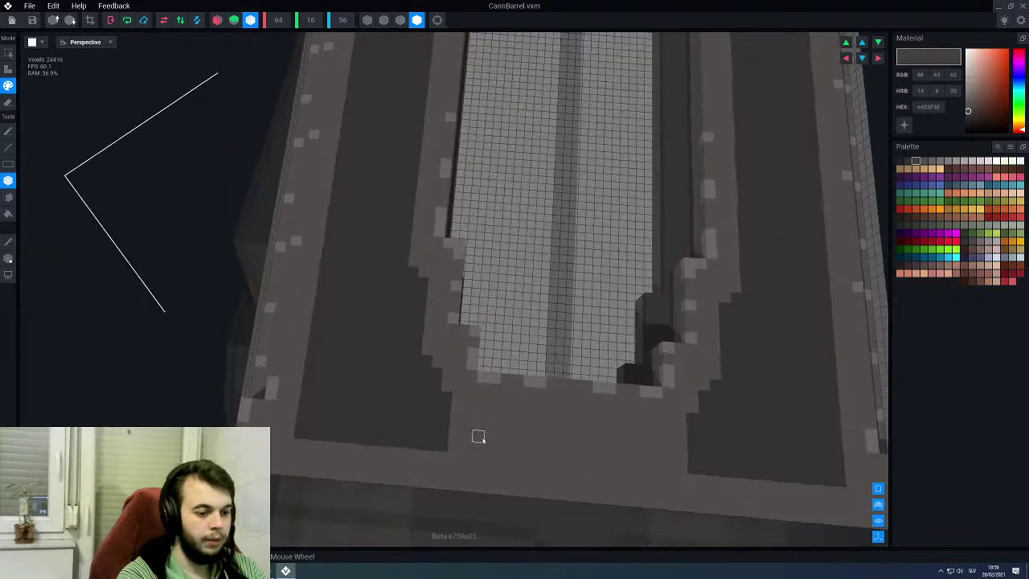
{"action": "mouse_move", "coordinate": [489, 450]}
{"action": "left_mouse_down"}
{"action": "mouse_move", "coordinate": [527, 421]}
{"action": "mouse_move", "coordinate": [560, 415]}
{"action": "left_mouse_up"}
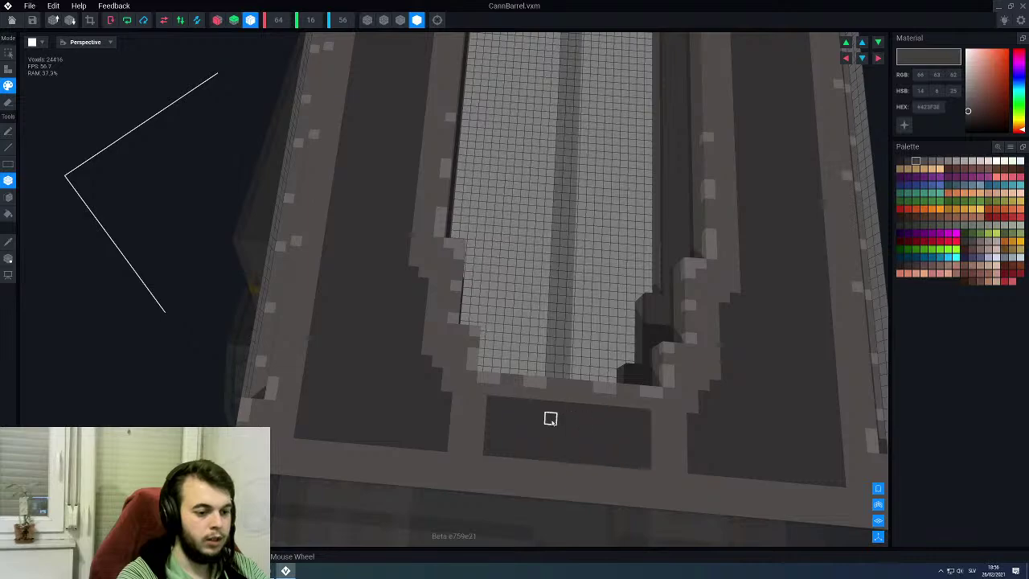
{"action": "scroll", "coordinate": [531, 423], "scroll_direction": "down", "scroll_amount": 3}
{"action": "right_click_drag", "start_coordinate": [517, 427], "coordinate": [519, 429]}
{"action": "middle_click_drag", "start_coordinate": [520, 430], "coordinate": [536, 405]}
{"action": "right_click_drag", "start_coordinate": [535, 405], "coordinate": [561, 402]}
{"action": "scroll", "coordinate": [543, 401], "scroll_direction": "down", "scroll_amount": 3}
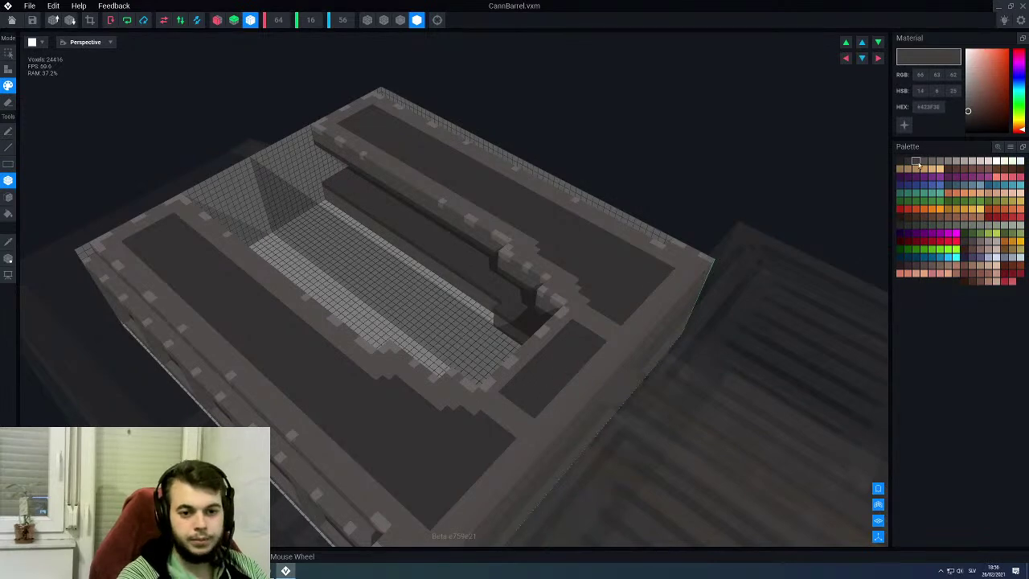
Step: Outline the inner edges of the long arm panels and the small centre panel with #302F2F lines, using the Line tool
{"action": "left_click", "coordinate": [909, 162]}
{"action": "right_click_drag", "start_coordinate": [529, 352], "coordinate": [490, 362]}
{"action": "key", "text": "l"}
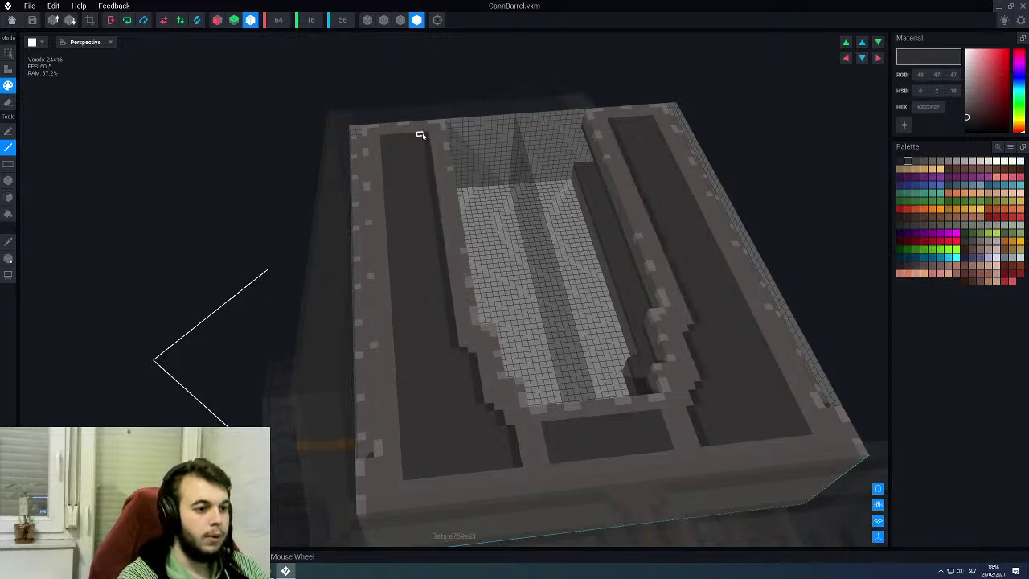
{"action": "mouse_move", "coordinate": [384, 138]}
{"action": "left_mouse_down"}
{"action": "mouse_move", "coordinate": [385, 262]}
{"action": "mouse_move", "coordinate": [413, 414]}
{"action": "mouse_move", "coordinate": [408, 478]}
{"action": "mouse_move", "coordinate": [512, 467]}
{"action": "left_mouse_up"}
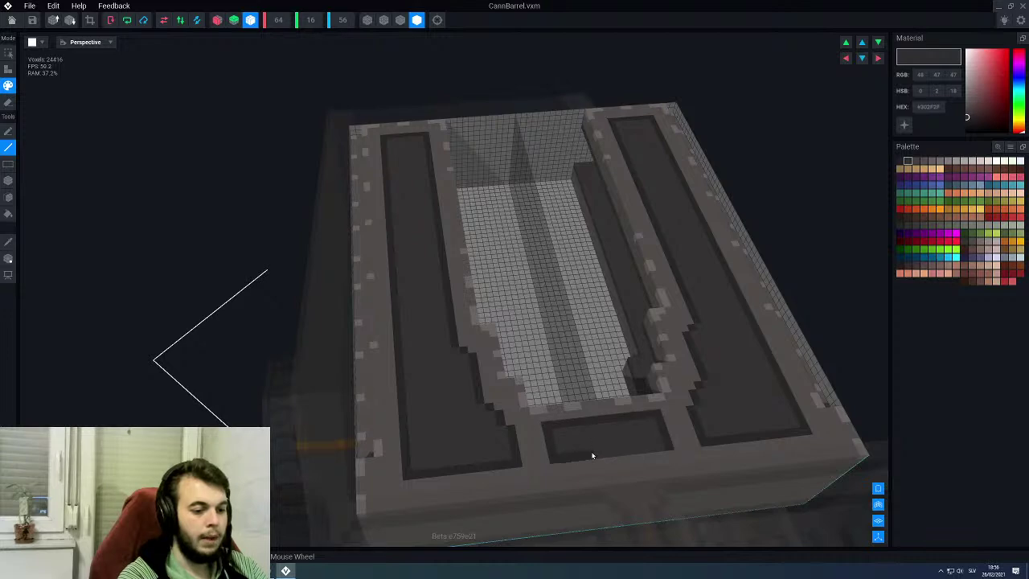
Step: Shift the panels' outlines at the closed end outward by one row to clip the corners, filling the old row with #423F3E
{"action": "scroll", "coordinate": [590, 455], "scroll_direction": "up", "scroll_amount": 5}
{"action": "scroll", "coordinate": [487, 438], "scroll_direction": "up", "scroll_amount": 2}
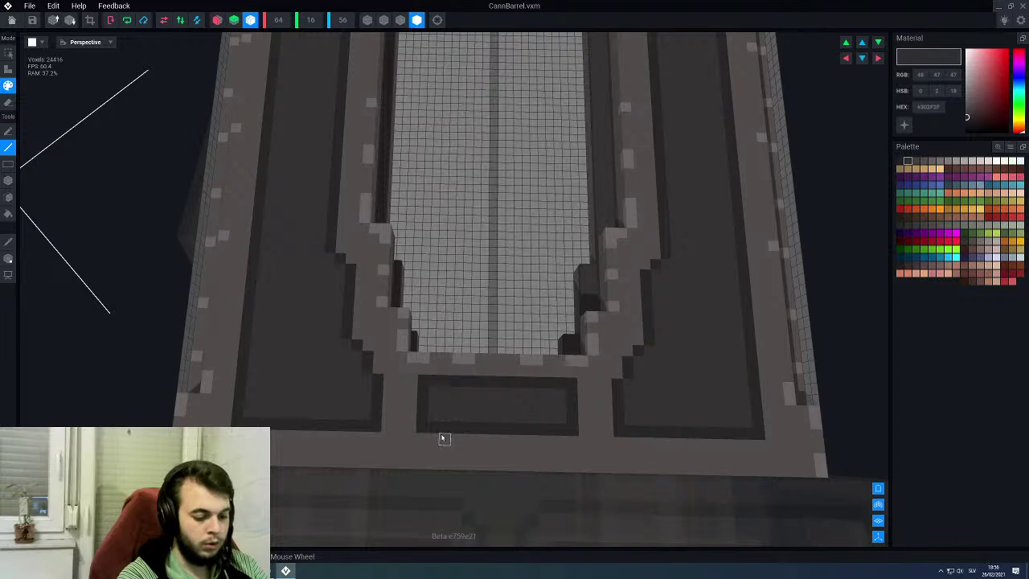
{"action": "left_click_drag", "start_coordinate": [432, 438], "coordinate": [561, 442]}
{"action": "scroll", "coordinate": [484, 435], "scroll_direction": "down", "scroll_amount": 3}
{"action": "right_click_drag", "start_coordinate": [483, 427], "coordinate": [425, 427]}
{"action": "middle_click_drag", "start_coordinate": [326, 468], "coordinate": [413, 425]}
{"action": "right_click_drag", "start_coordinate": [413, 425], "coordinate": [519, 410]}
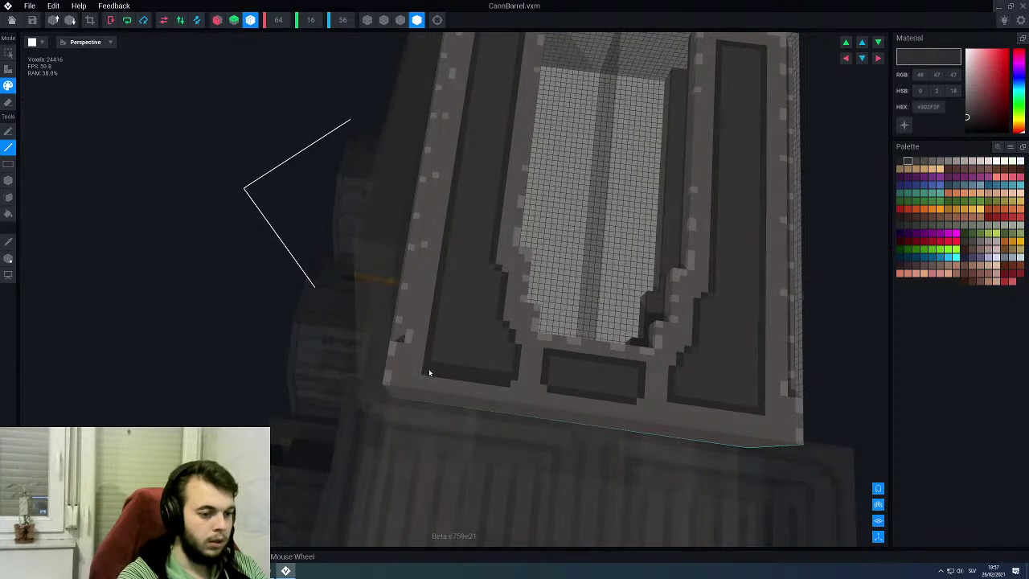
{"action": "scroll", "coordinate": [451, 353], "scroll_direction": "up", "scroll_amount": 2}
{"action": "left_click", "coordinate": [476, 343], "text": "alt"}
{"action": "left_click_drag", "start_coordinate": [507, 370], "coordinate": [423, 355]}
{"action": "scroll", "coordinate": [435, 321], "scroll_direction": "down", "scroll_amount": 3}
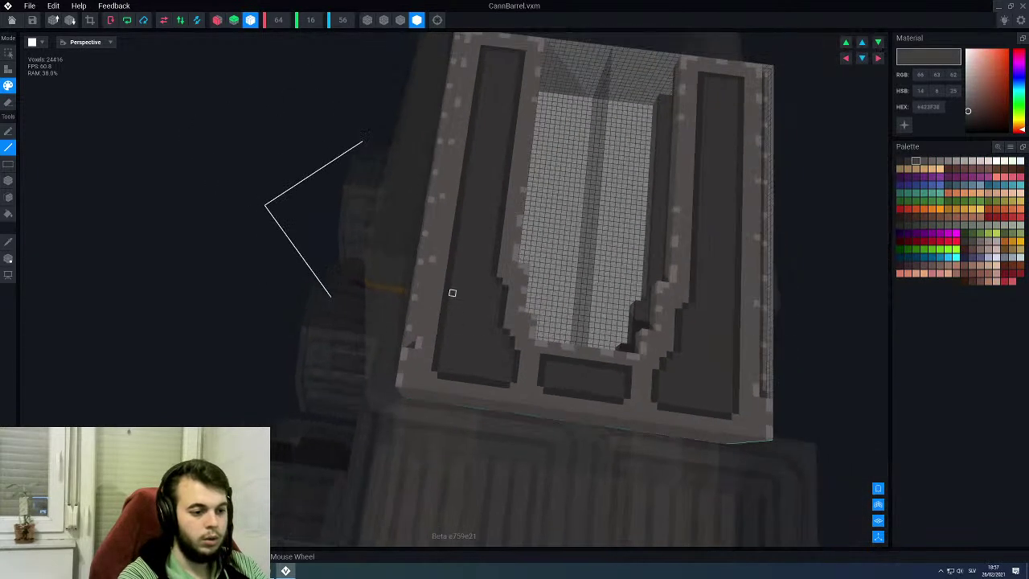
Step: Clip the long panels' corners at the barrel's open end using the border grey #645F5C
{"action": "right_click_drag", "start_coordinate": [451, 294], "coordinate": [498, 270]}
{"action": "middle_click_drag", "start_coordinate": [460, 276], "coordinate": [475, 434]}
{"action": "scroll", "coordinate": [404, 278], "scroll_direction": "up", "scroll_amount": 2}
{"action": "scroll", "coordinate": [394, 265], "scroll_direction": "up", "scroll_amount": 2}
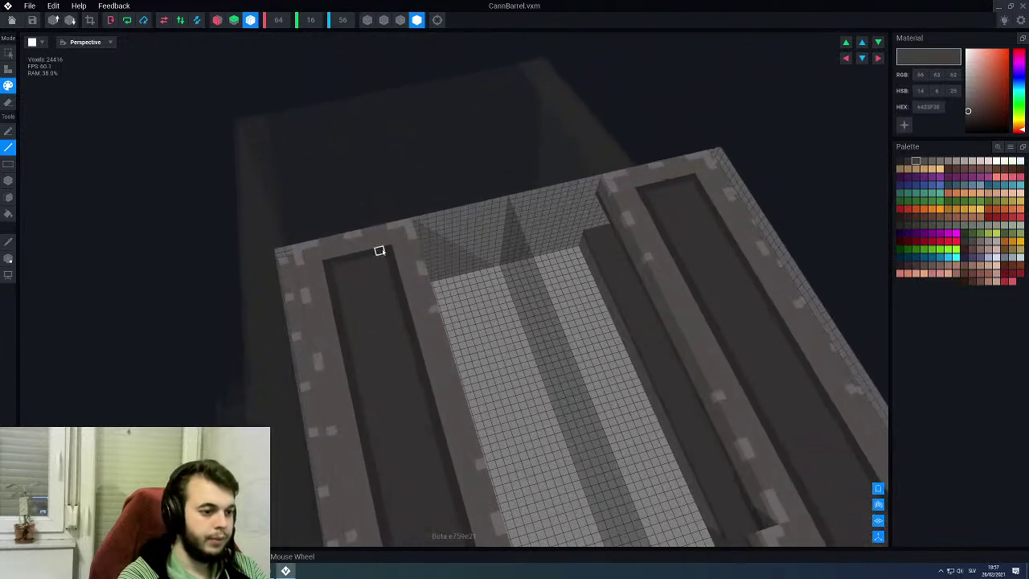
{"action": "left_click", "coordinate": [389, 249], "text": "alt"}
{"action": "middle_click_drag", "start_coordinate": [328, 263], "coordinate": [472, 377]}
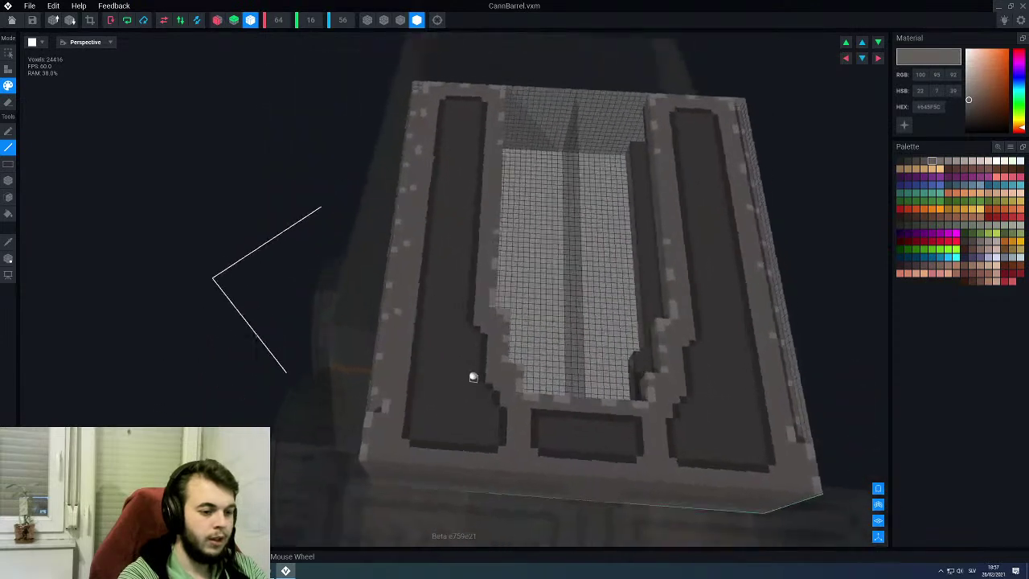
Step: Draw a #302F2F dividing line across the long arm panel near the channel's closed end
{"action": "scroll", "coordinate": [473, 377], "scroll_direction": "up", "scroll_amount": 3}
{"action": "left_click", "coordinate": [473, 371], "text": "alt"}
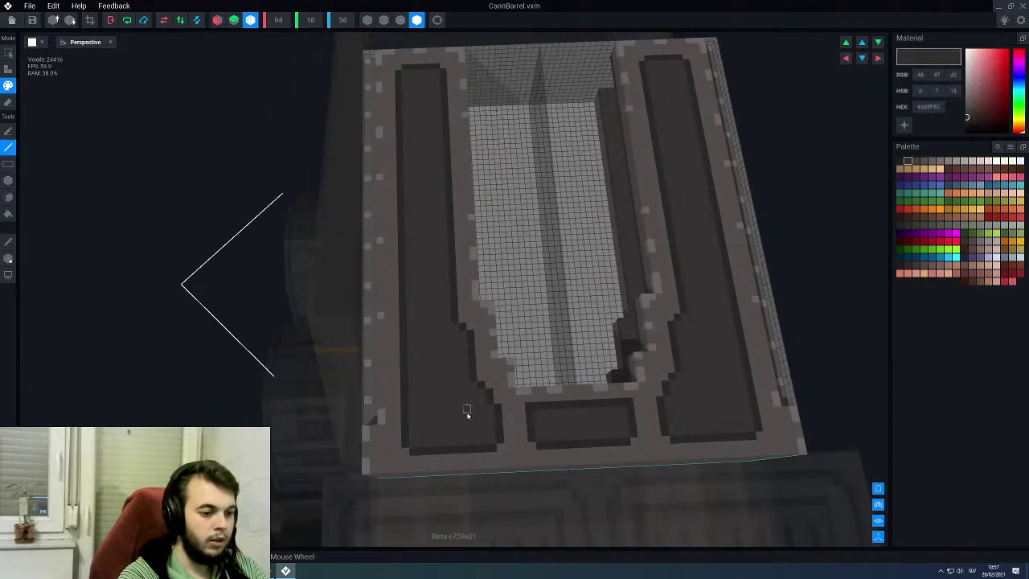
{"action": "scroll", "coordinate": [470, 375], "scroll_direction": "up", "scroll_amount": 3}
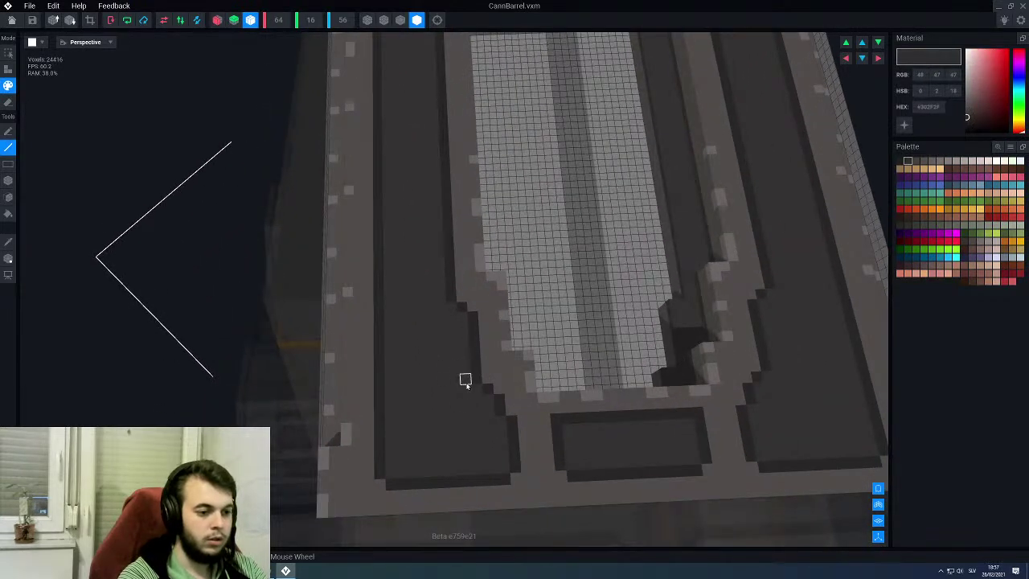
{"action": "left_click_drag", "start_coordinate": [391, 386], "coordinate": [393, 385]}
{"action": "mouse_move", "coordinate": [422, 341]}
{"action": "right_mouse_down"}
{"action": "mouse_move", "coordinate": [515, 326]}
{"action": "mouse_move", "coordinate": [579, 266]}
{"action": "mouse_move", "coordinate": [425, 337]}
{"action": "right_mouse_up"}
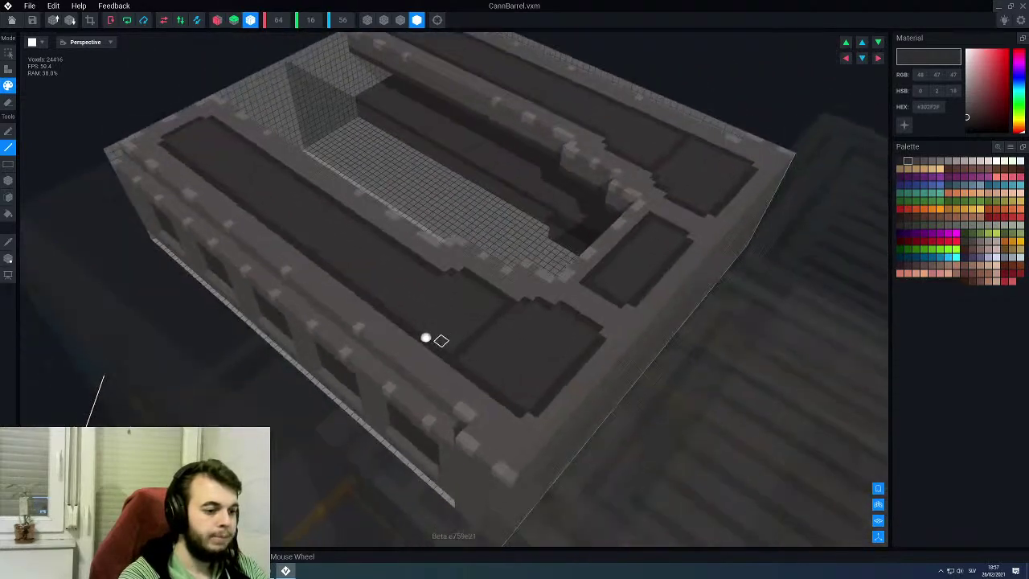
Step: Add two more #302F2F dividing lines across the long arm panel, spaced further towards the open end
{"action": "scroll", "coordinate": [444, 338], "scroll_direction": "up", "scroll_amount": 5}
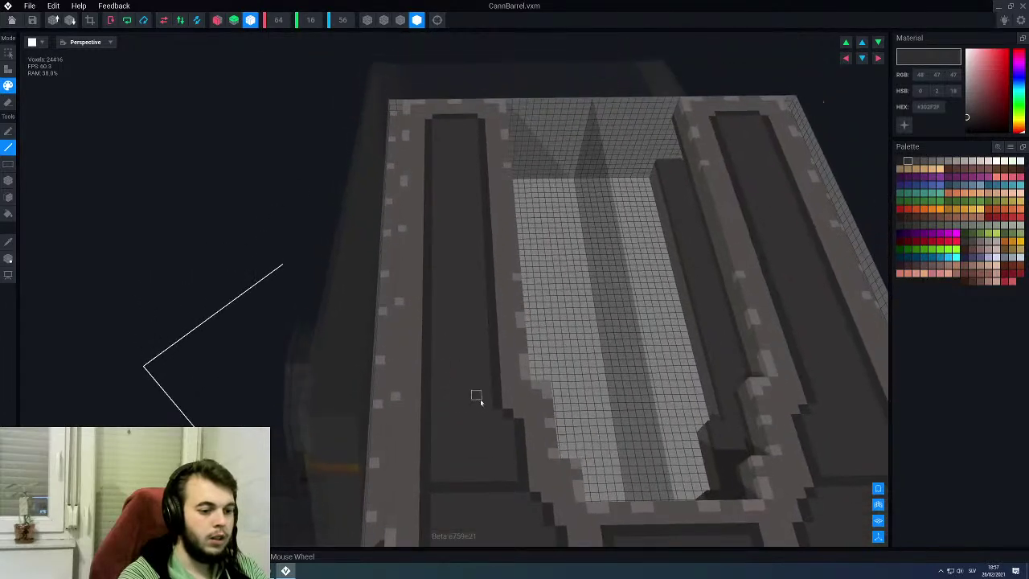
{"action": "mouse_move", "coordinate": [486, 405]}
{"action": "right_mouse_down"}
{"action": "mouse_move", "coordinate": [475, 388]}
{"action": "mouse_move", "coordinate": [485, 393]}
{"action": "right_mouse_up"}
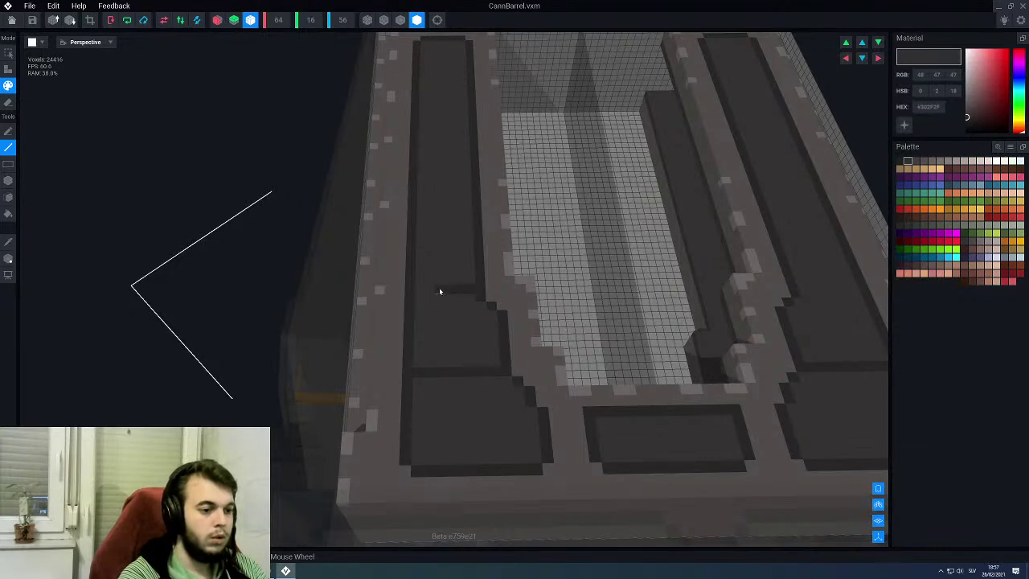
{"action": "middle_click_drag", "start_coordinate": [419, 292], "coordinate": [445, 364]}
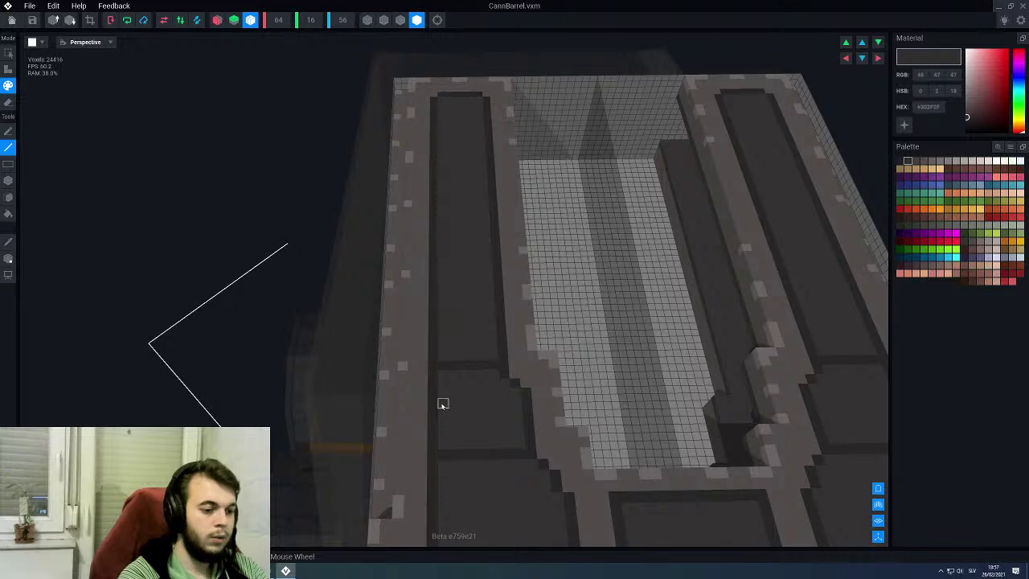
{"action": "middle_click_drag", "start_coordinate": [456, 395], "coordinate": [465, 372]}
{"action": "scroll", "coordinate": [464, 366], "scroll_direction": "up", "scroll_amount": 2}
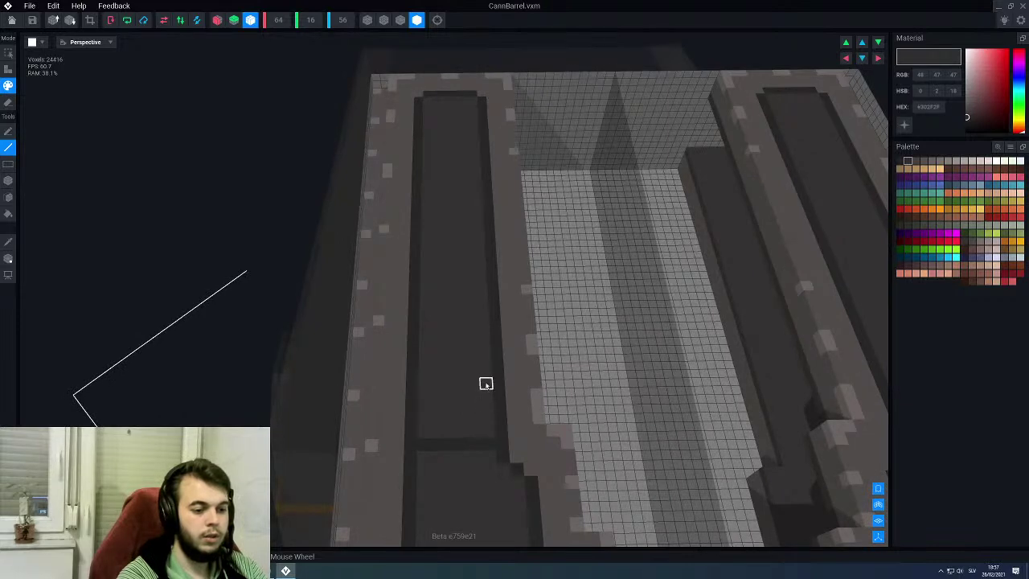
{"action": "left_click_drag", "start_coordinate": [485, 341], "coordinate": [425, 342]}
{"action": "middle_click_drag", "start_coordinate": [447, 319], "coordinate": [452, 349]}
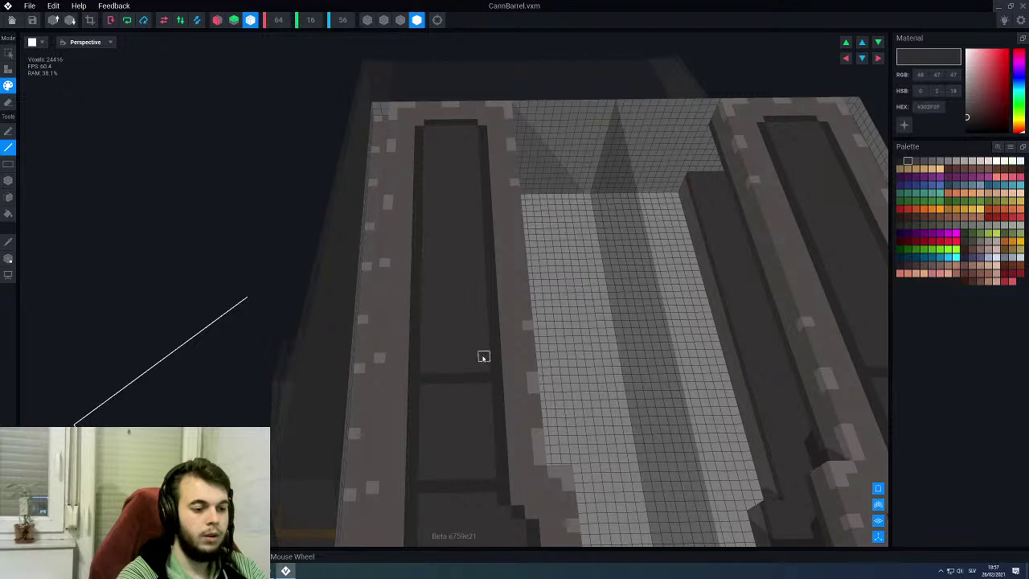
{"action": "scroll", "coordinate": [471, 345], "scroll_direction": "down", "scroll_amount": 4}
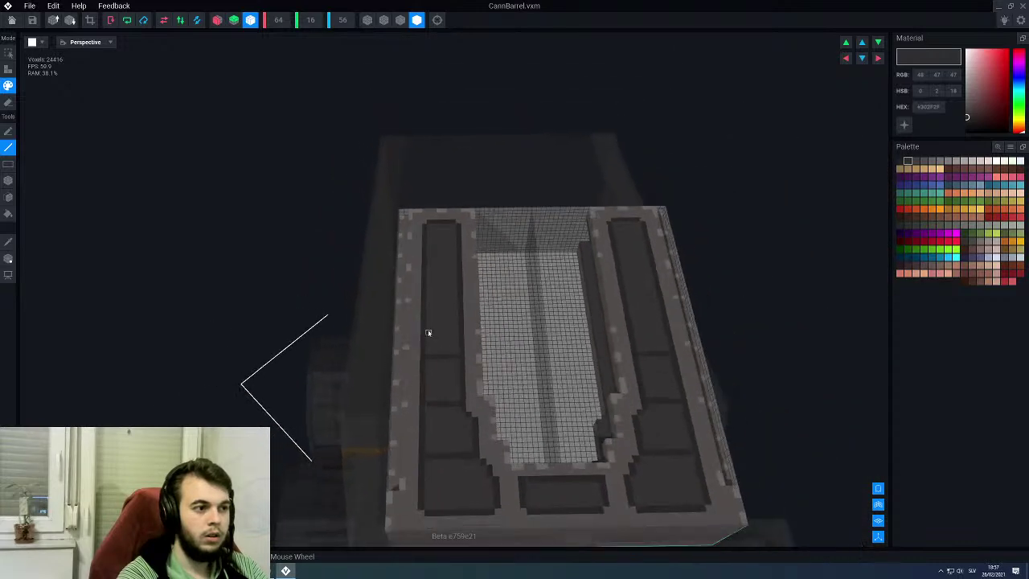
Step: Turn on Y-axis symmetry and refill the top panels in #423F3E with the Face tool
{"action": "middle_click_drag", "start_coordinate": [404, 308], "coordinate": [435, 321]}
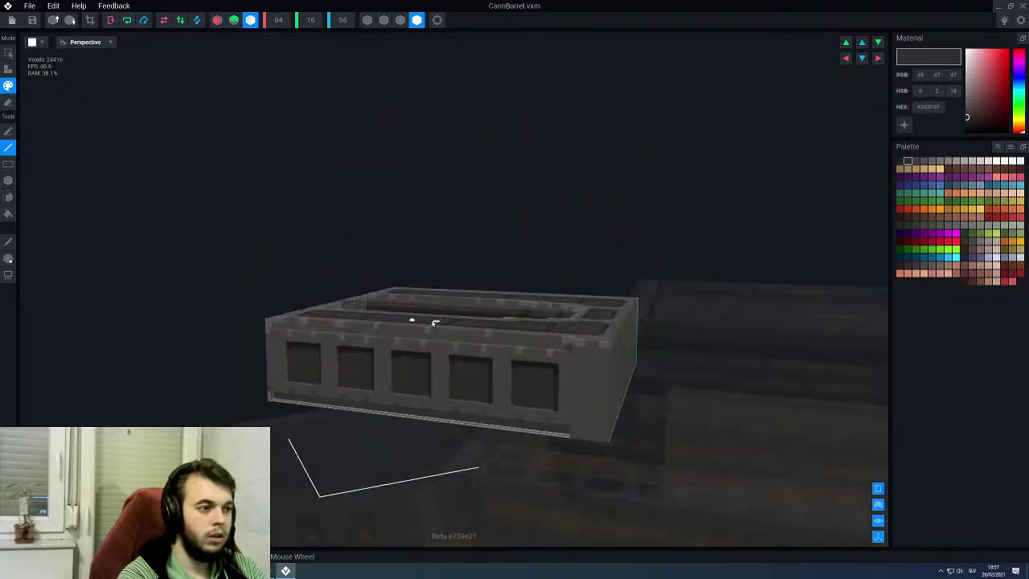
{"action": "left_click", "coordinate": [233, 20]}
{"action": "middle_click_drag", "start_coordinate": [322, 226], "coordinate": [397, 300]}
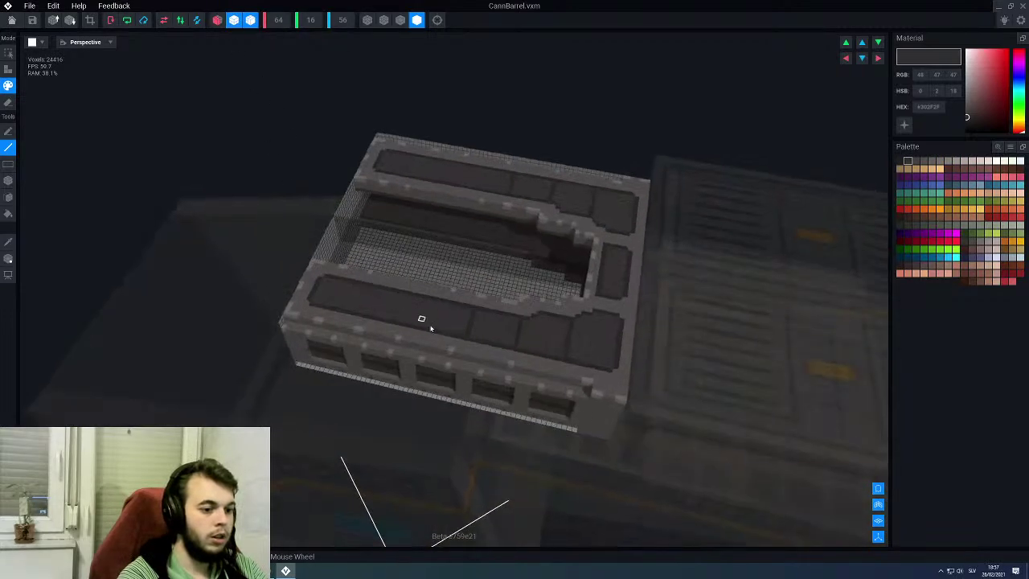
{"action": "scroll", "coordinate": [431, 316], "scroll_direction": "up", "scroll_amount": 5}
{"action": "left_click", "coordinate": [432, 325]}
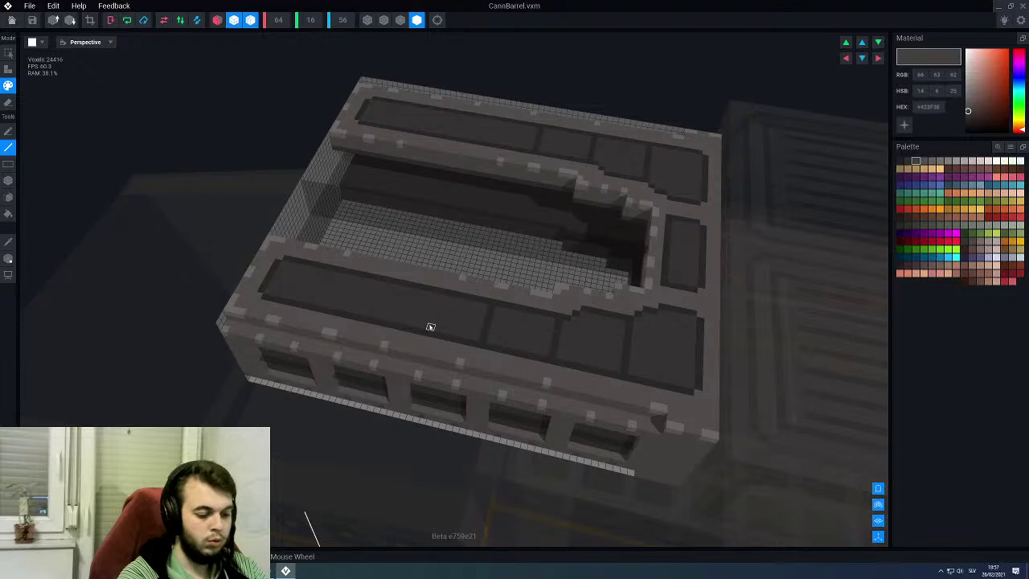
{"action": "key", "text": "f"}
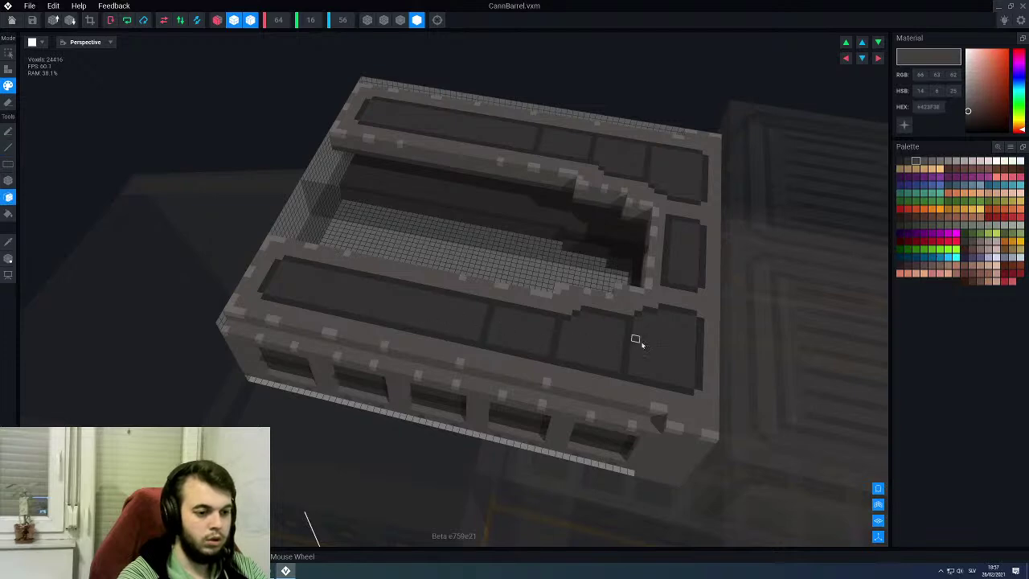
Step: Refill the panel outlines in #302F2F and the small centre panel in #423F3E with Y-axis symmetry on
{"action": "mouse_move", "coordinate": [562, 420]}
{"action": "right_mouse_down"}
{"action": "mouse_move", "coordinate": [646, 378]}
{"action": "mouse_move", "coordinate": [613, 374]}
{"action": "mouse_move", "coordinate": [550, 431]}
{"action": "right_mouse_up"}
{"action": "key", "text": "i"}
{"action": "left_click", "coordinate": [537, 362]}
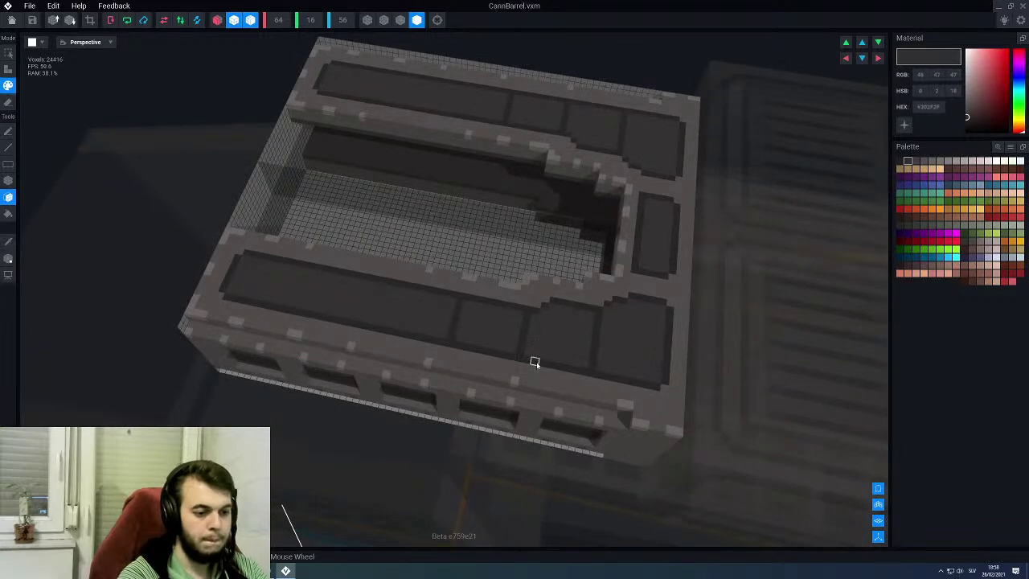
{"action": "scroll", "coordinate": [531, 383], "scroll_direction": "up", "scroll_amount": 5}
{"action": "scroll", "coordinate": [535, 384], "scroll_direction": "down", "scroll_amount": 5}
{"action": "right_click_drag", "start_coordinate": [538, 385], "coordinate": [552, 396]}
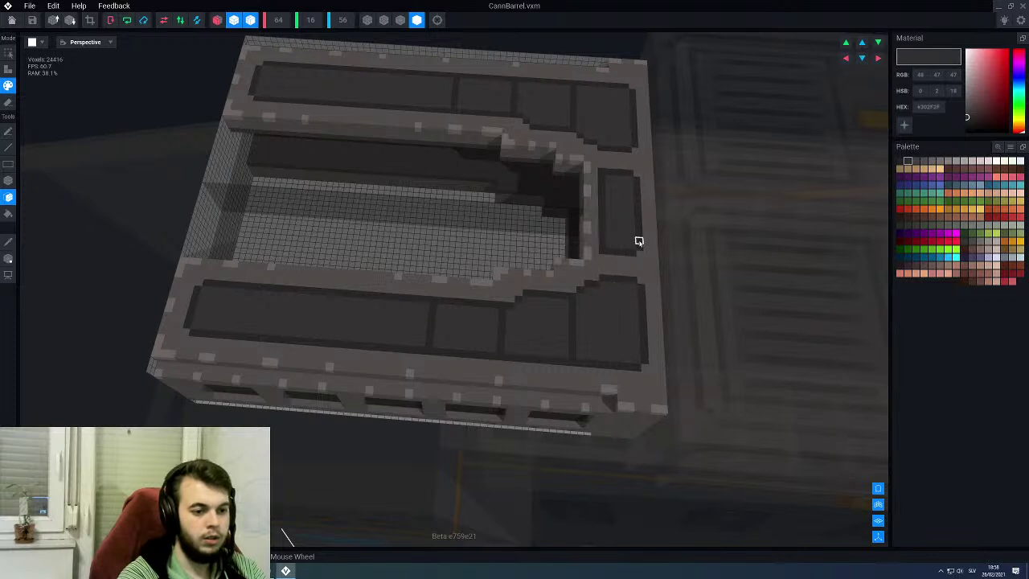
{"action": "left_click", "coordinate": [602, 226], "text": "alt"}
{"action": "left_click", "coordinate": [616, 226], "text": "alt"}
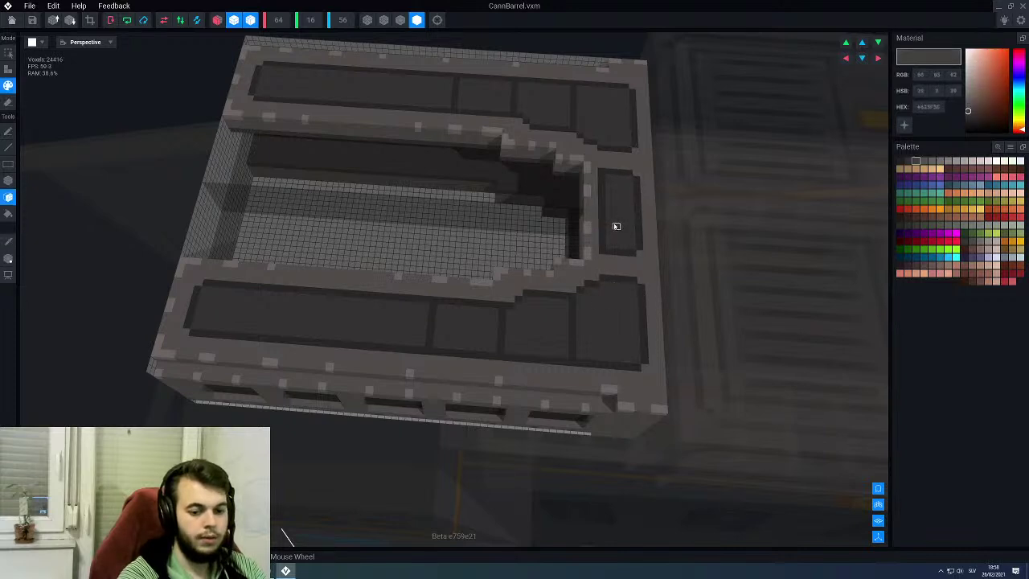
Step: Draw a fourth #302F2F dividing line across the long arm panel's undivided section, using the Line tool
{"action": "right_click_drag", "start_coordinate": [587, 312], "coordinate": [480, 328]}
{"action": "scroll", "coordinate": [482, 354], "scroll_direction": "up", "scroll_amount": 3}
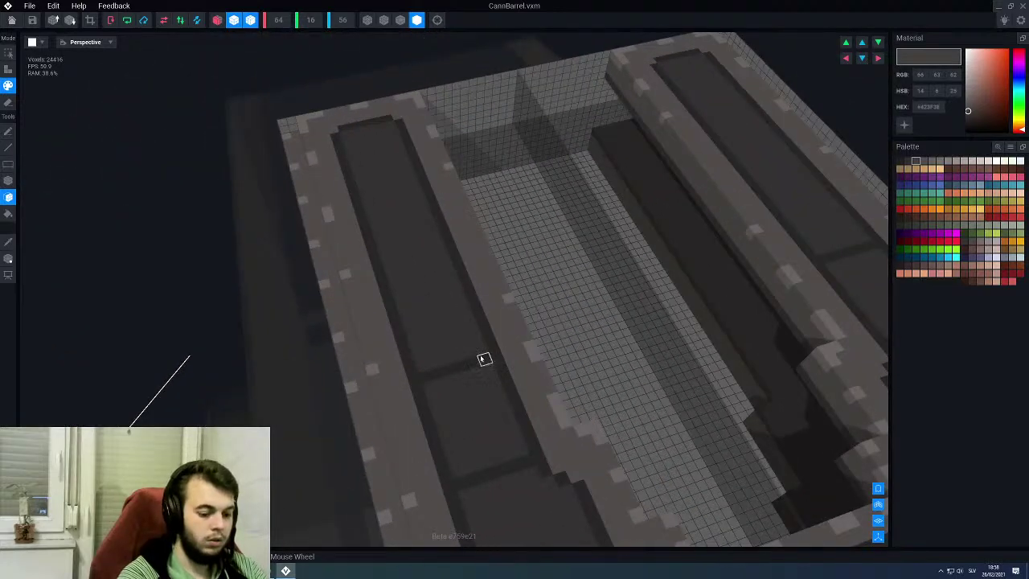
{"action": "key", "text": "l"}
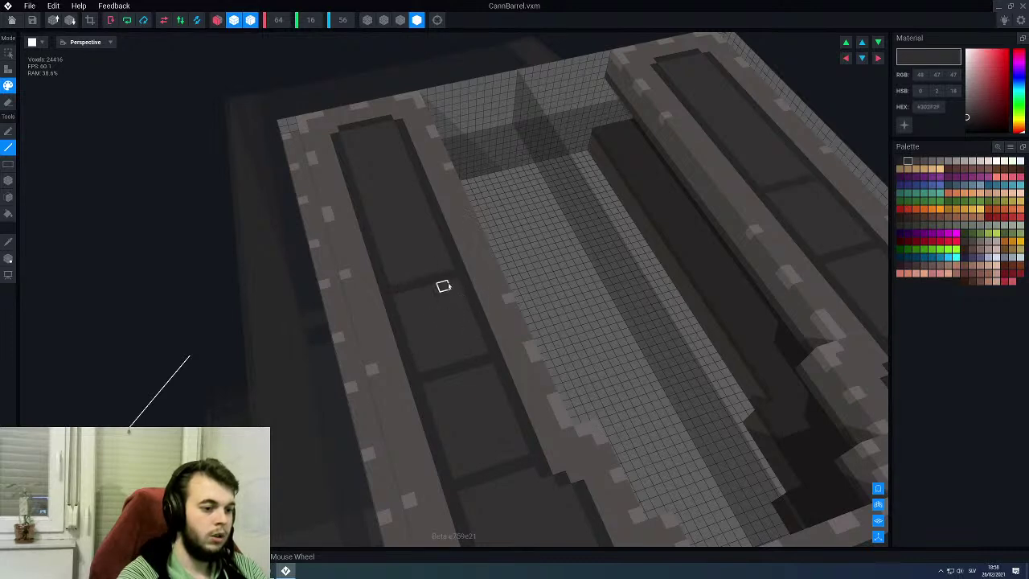
Step: Draw a fifth #302F2F dividing line across the remaining long section of the arm panel near the open end
{"action": "right_click_drag", "start_coordinate": [449, 286], "coordinate": [443, 284]}
{"action": "middle_click_drag", "start_coordinate": [443, 285], "coordinate": [468, 315]}
{"action": "scroll", "coordinate": [469, 315], "scroll_direction": "up", "scroll_amount": 2}
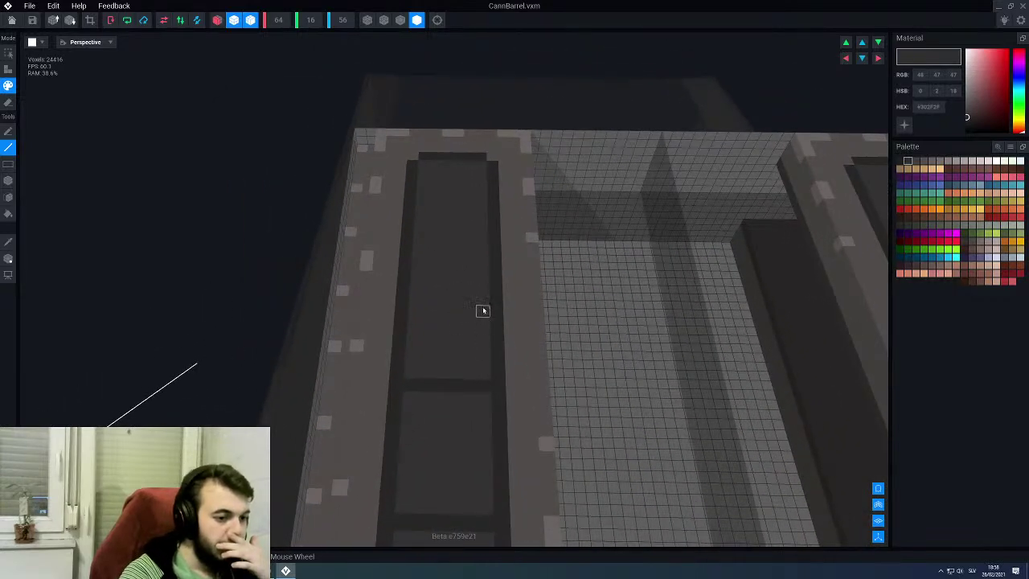
{"action": "left_click_drag", "start_coordinate": [483, 283], "coordinate": [439, 281]}
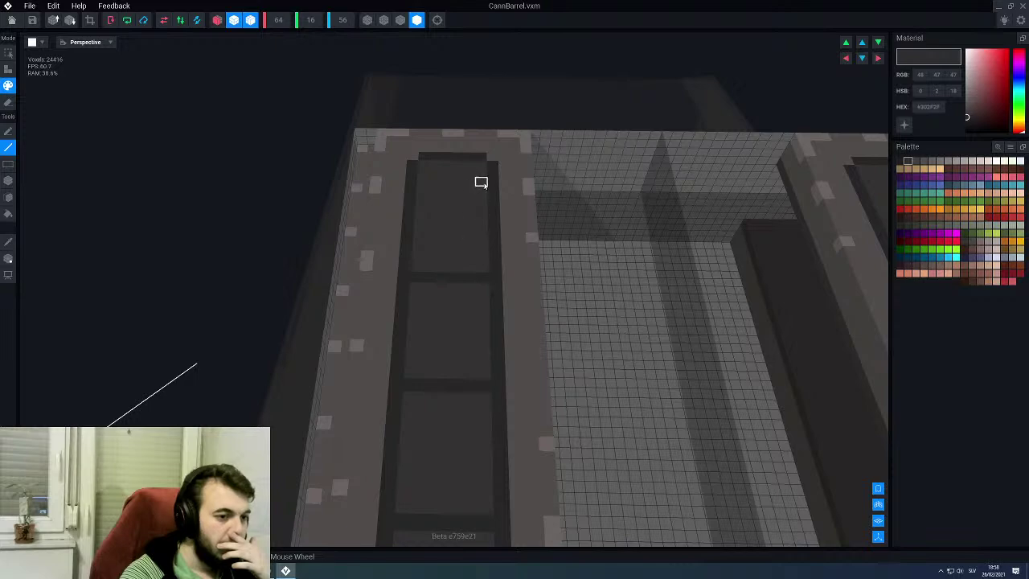
{"action": "scroll", "coordinate": [481, 184], "scroll_direction": "down", "scroll_amount": 5}
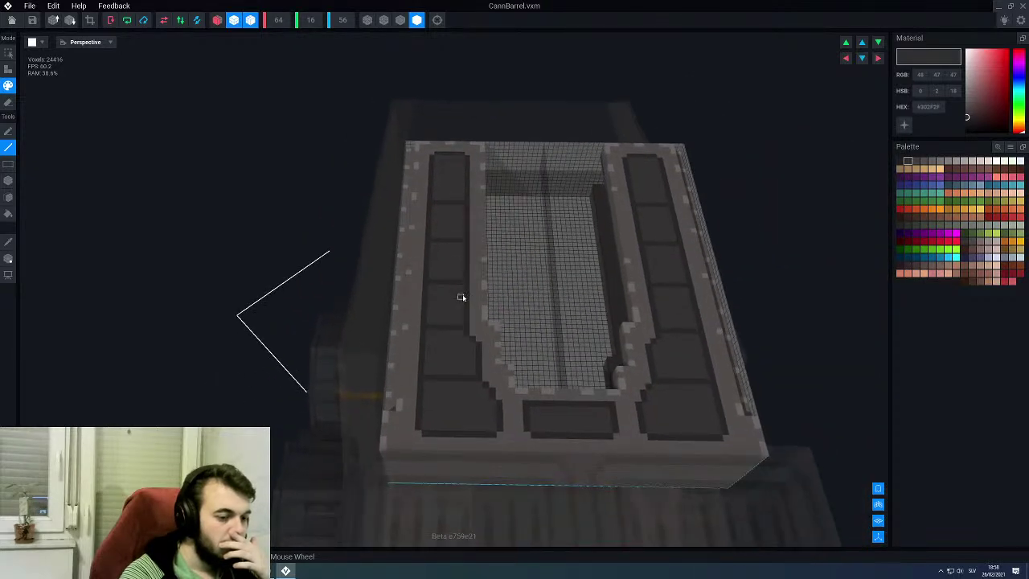
Step: Draw one more #302F2F dividing line across the arm panel, cutting off a short section at the open end
{"action": "scroll", "coordinate": [462, 298], "scroll_direction": "up", "scroll_amount": 3}
{"action": "scroll", "coordinate": [485, 409], "scroll_direction": "up", "scroll_amount": 6}
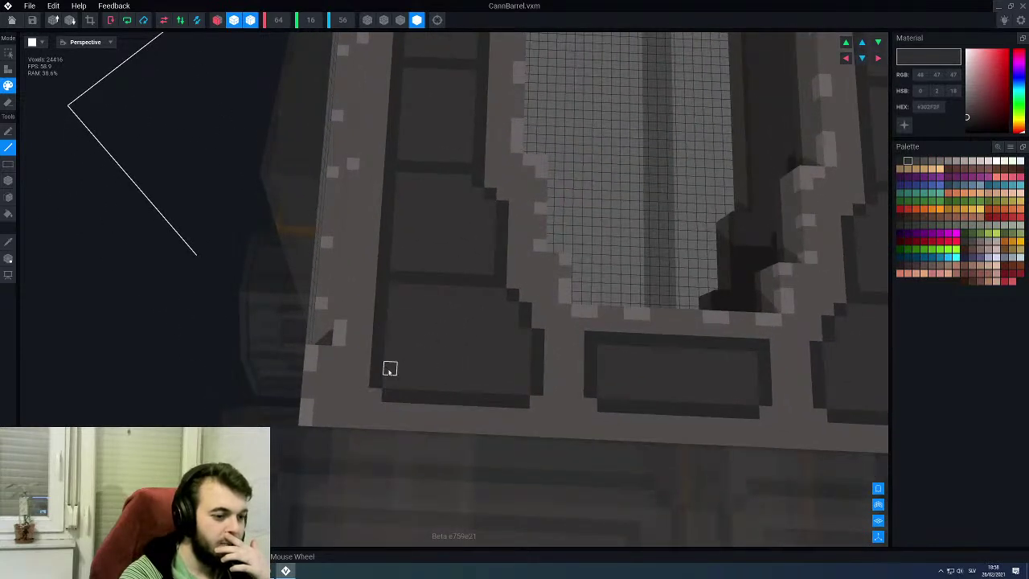
{"action": "middle_click_drag", "start_coordinate": [396, 284], "coordinate": [400, 476]}
{"action": "scroll", "coordinate": [452, 140], "scroll_direction": "down", "scroll_amount": 3}
{"action": "middle_click_drag", "start_coordinate": [468, 74], "coordinate": [455, 190]}
{"action": "scroll", "coordinate": [462, 209], "scroll_direction": "up", "scroll_amount": 2}
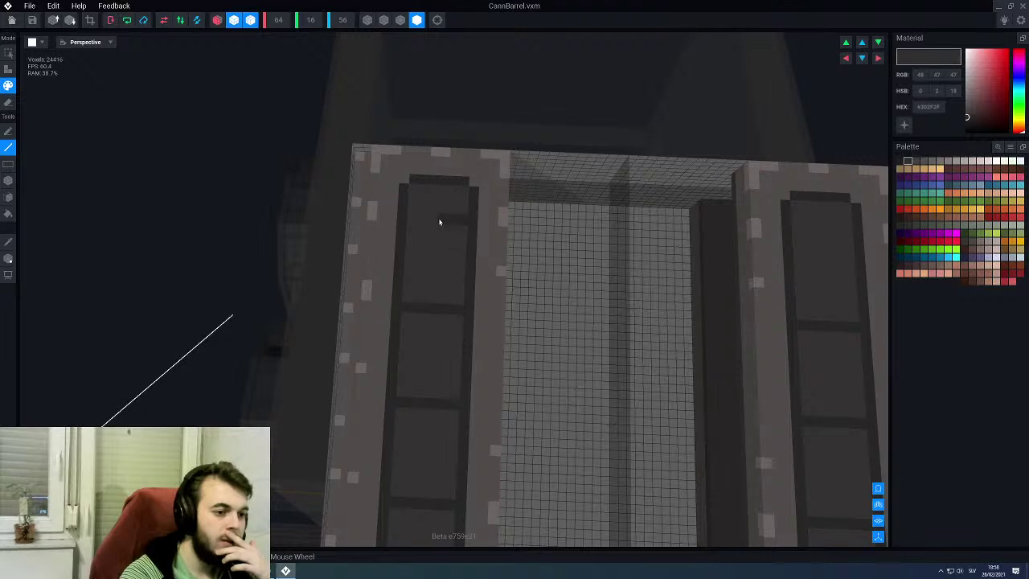
{"action": "scroll", "coordinate": [413, 221], "scroll_direction": "down", "scroll_amount": 8}
{"action": "right_click_drag", "start_coordinate": [441, 312], "coordinate": [427, 312]}
{"action": "scroll", "coordinate": [427, 311], "scroll_direction": "up", "scroll_amount": 5}
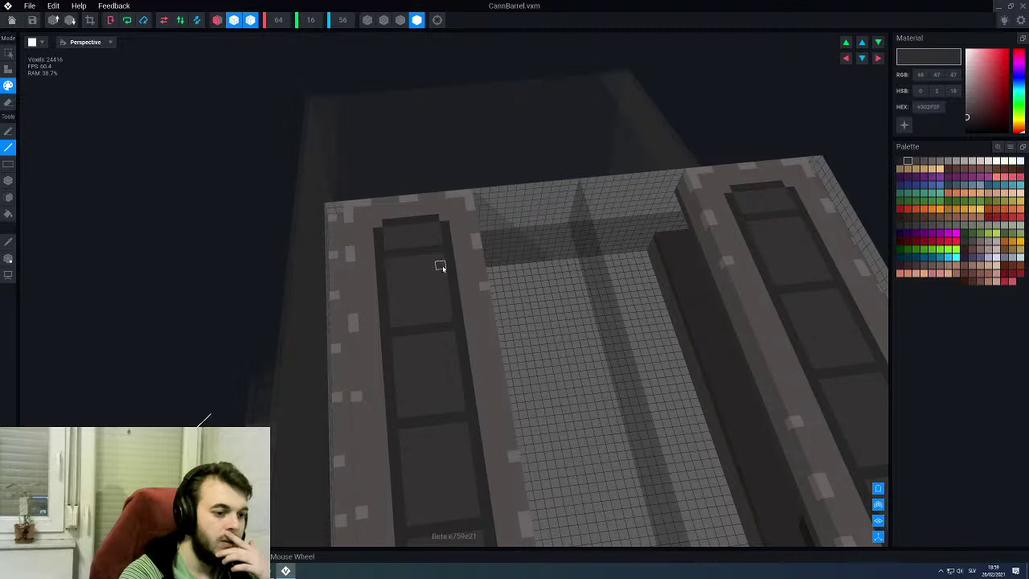
{"action": "scroll", "coordinate": [442, 310], "scroll_direction": "down", "scroll_amount": 5}
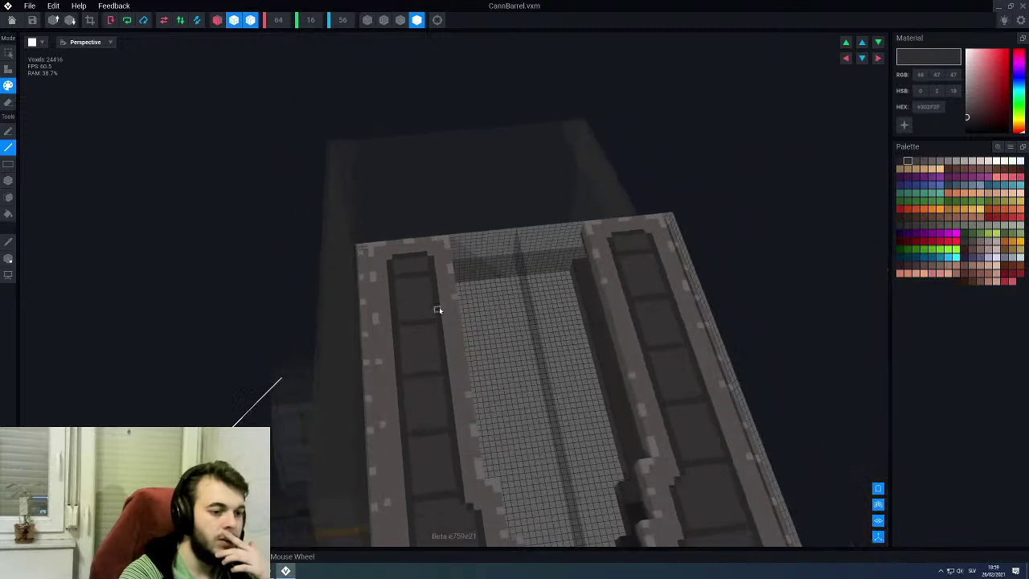
Step: Close the CannBarrel model, saving its changes, and return to the SciFiTank assembly
{"action": "right_click_drag", "start_coordinate": [440, 314], "coordinate": [419, 298]}
{"action": "left_click", "coordinate": [11, 20]}
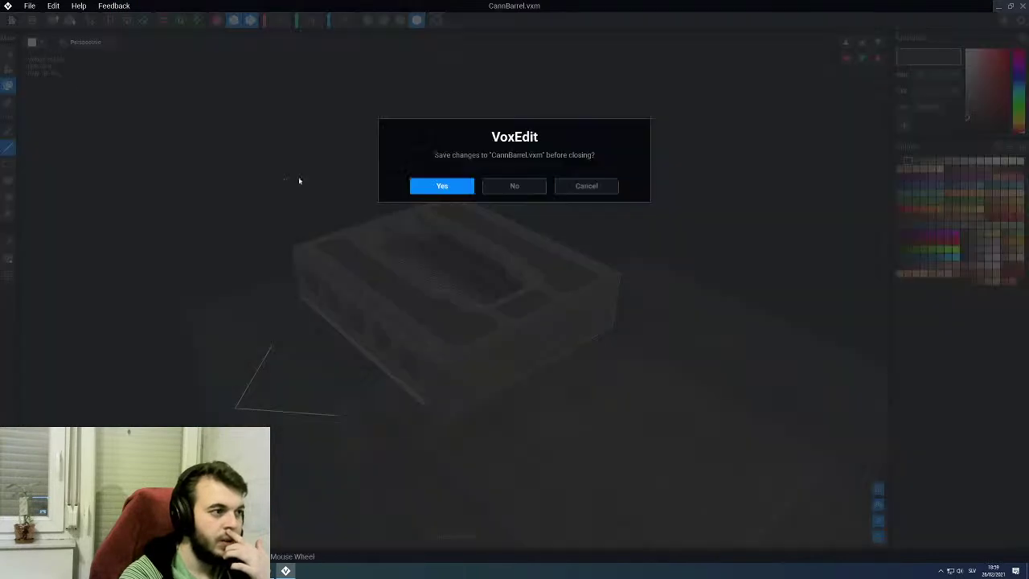
{"action": "left_click", "coordinate": [440, 186]}
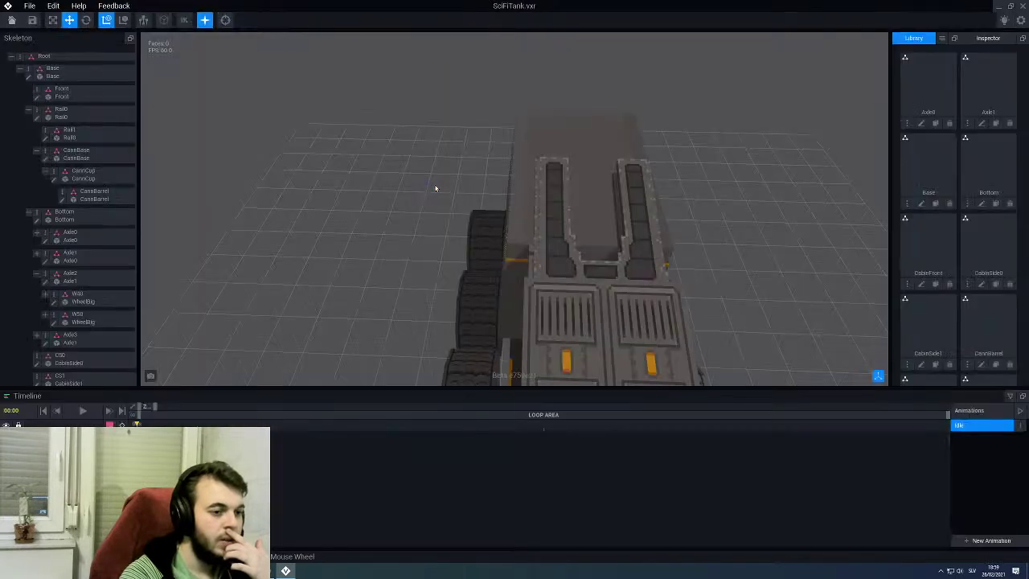
Step: Examine the textured cannon barrel up close and the whole assembled tank from several angles
{"action": "right_click_drag", "start_coordinate": [576, 267], "coordinate": [608, 280]}
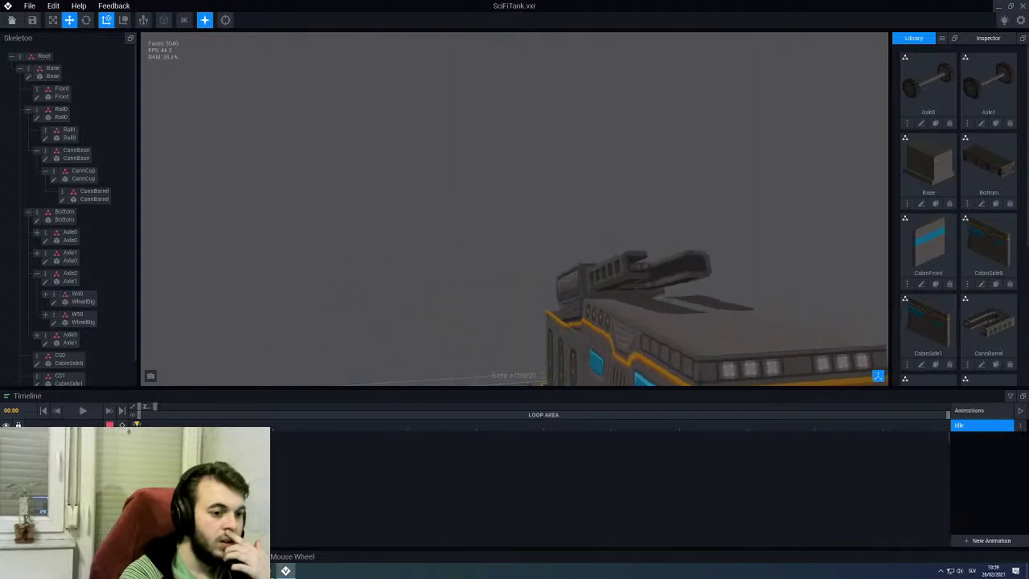
{"action": "scroll", "coordinate": [556, 267], "scroll_direction": "up", "scroll_amount": 5}
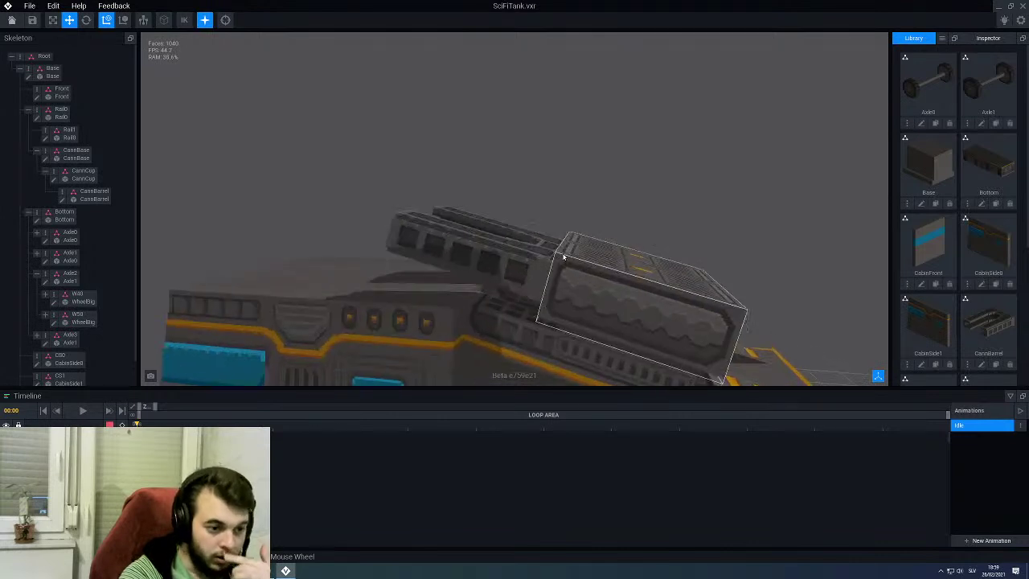
{"action": "mouse_move", "coordinate": [463, 264]}
{"action": "right_mouse_down"}
{"action": "mouse_move", "coordinate": [486, 254]}
{"action": "mouse_move", "coordinate": [474, 260]}
{"action": "right_mouse_up"}
{"action": "scroll", "coordinate": [472, 260], "scroll_direction": "down", "scroll_amount": 6}
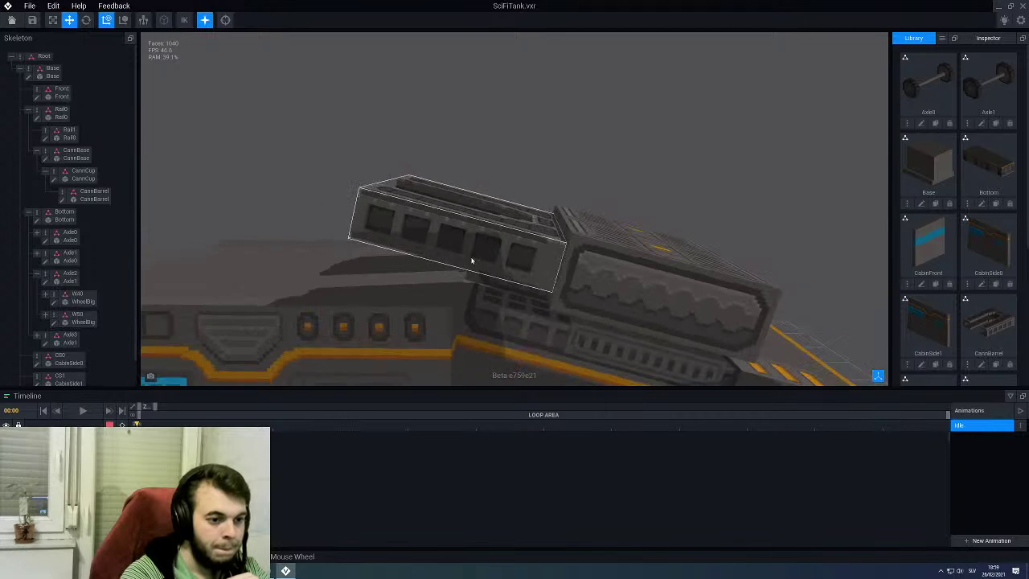
{"action": "middle_click_drag", "start_coordinate": [426, 278], "coordinate": [429, 271]}
{"action": "scroll", "coordinate": [427, 263], "scroll_direction": "down", "scroll_amount": 2}
{"action": "right_click_drag", "start_coordinate": [424, 260], "coordinate": [424, 259]}
{"action": "left_click", "coordinate": [392, 210]}
{"action": "right_click_drag", "start_coordinate": [392, 210], "coordinate": [581, 231]}
{"action": "scroll", "coordinate": [501, 239], "scroll_direction": "down", "scroll_amount": 4}
{"action": "right_click_drag", "start_coordinate": [672, 235], "coordinate": [634, 243]}
{"action": "scroll", "coordinate": [612, 236], "scroll_direction": "up", "scroll_amount": 3}
{"action": "scroll", "coordinate": [611, 237], "scroll_direction": "down", "scroll_amount": 5}
{"action": "scroll", "coordinate": [599, 238], "scroll_direction": "up", "scroll_amount": 5}
{"action": "scroll", "coordinate": [597, 233], "scroll_direction": "down", "scroll_amount": 2}
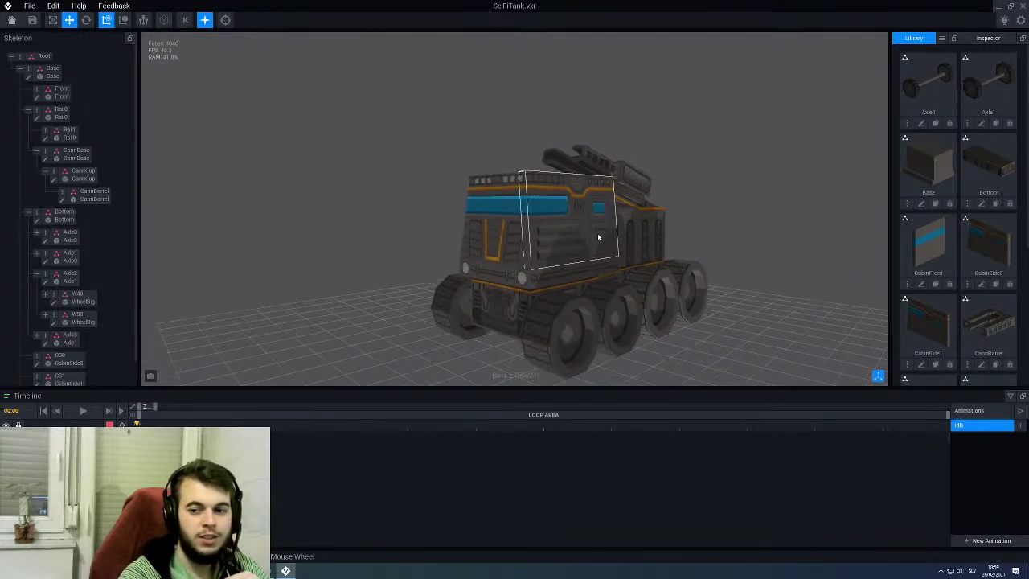